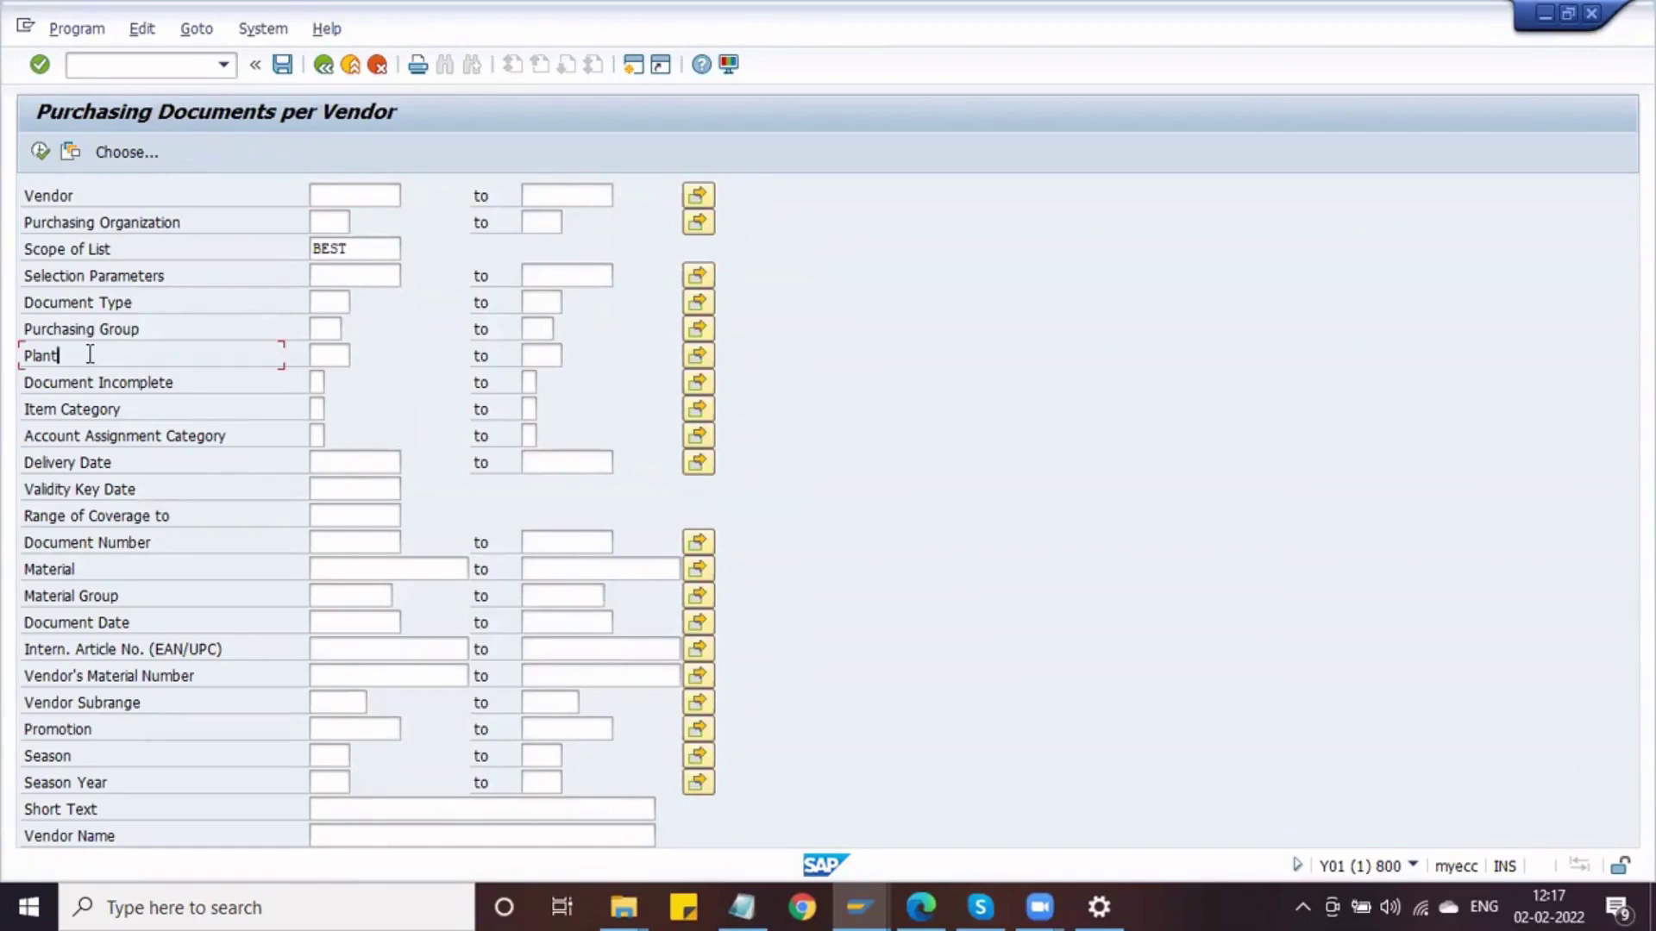
Run the Purchasing Documents per Vendor report for plant DPL1
left_click(336, 354)
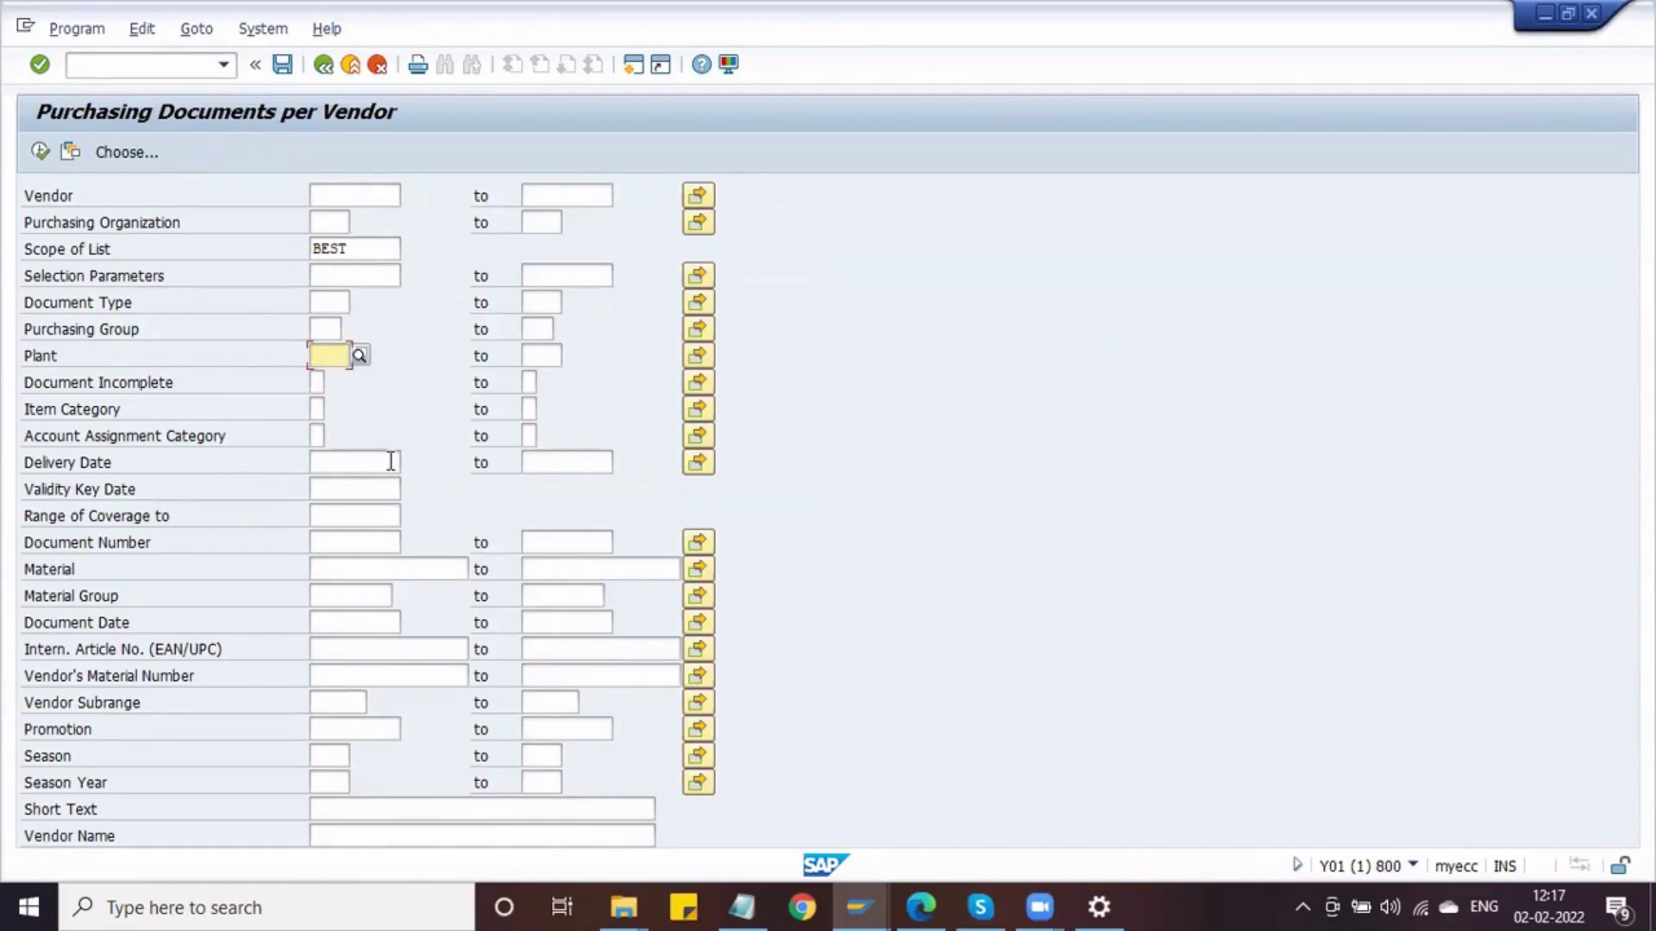
type("dp11")
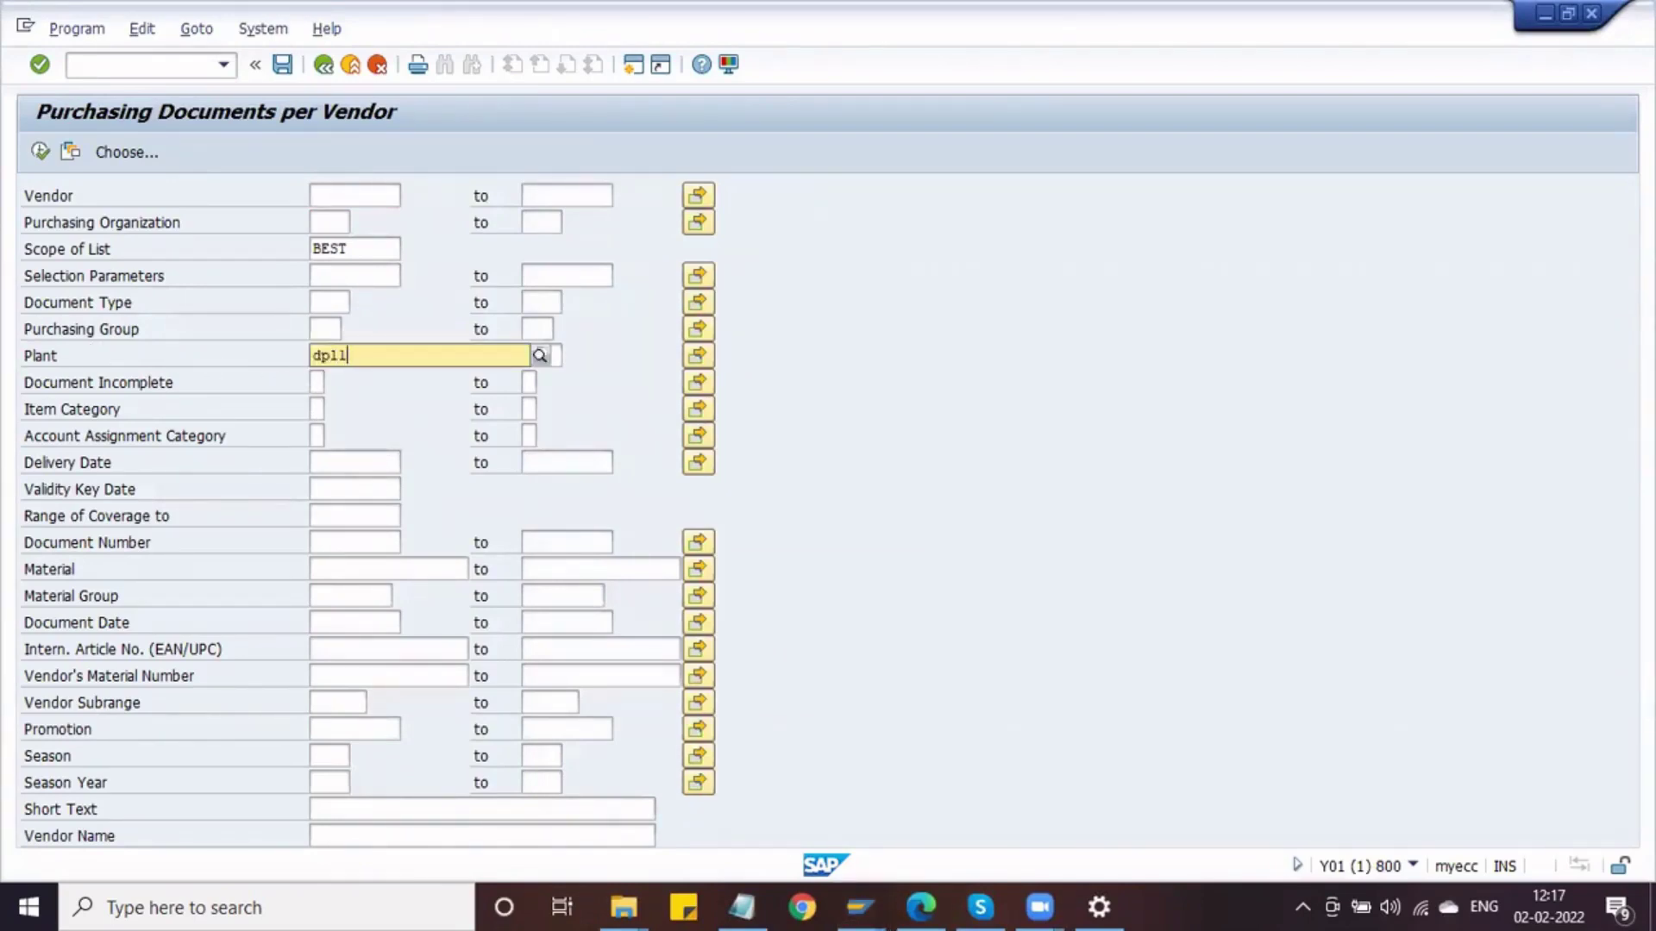
key("Return")
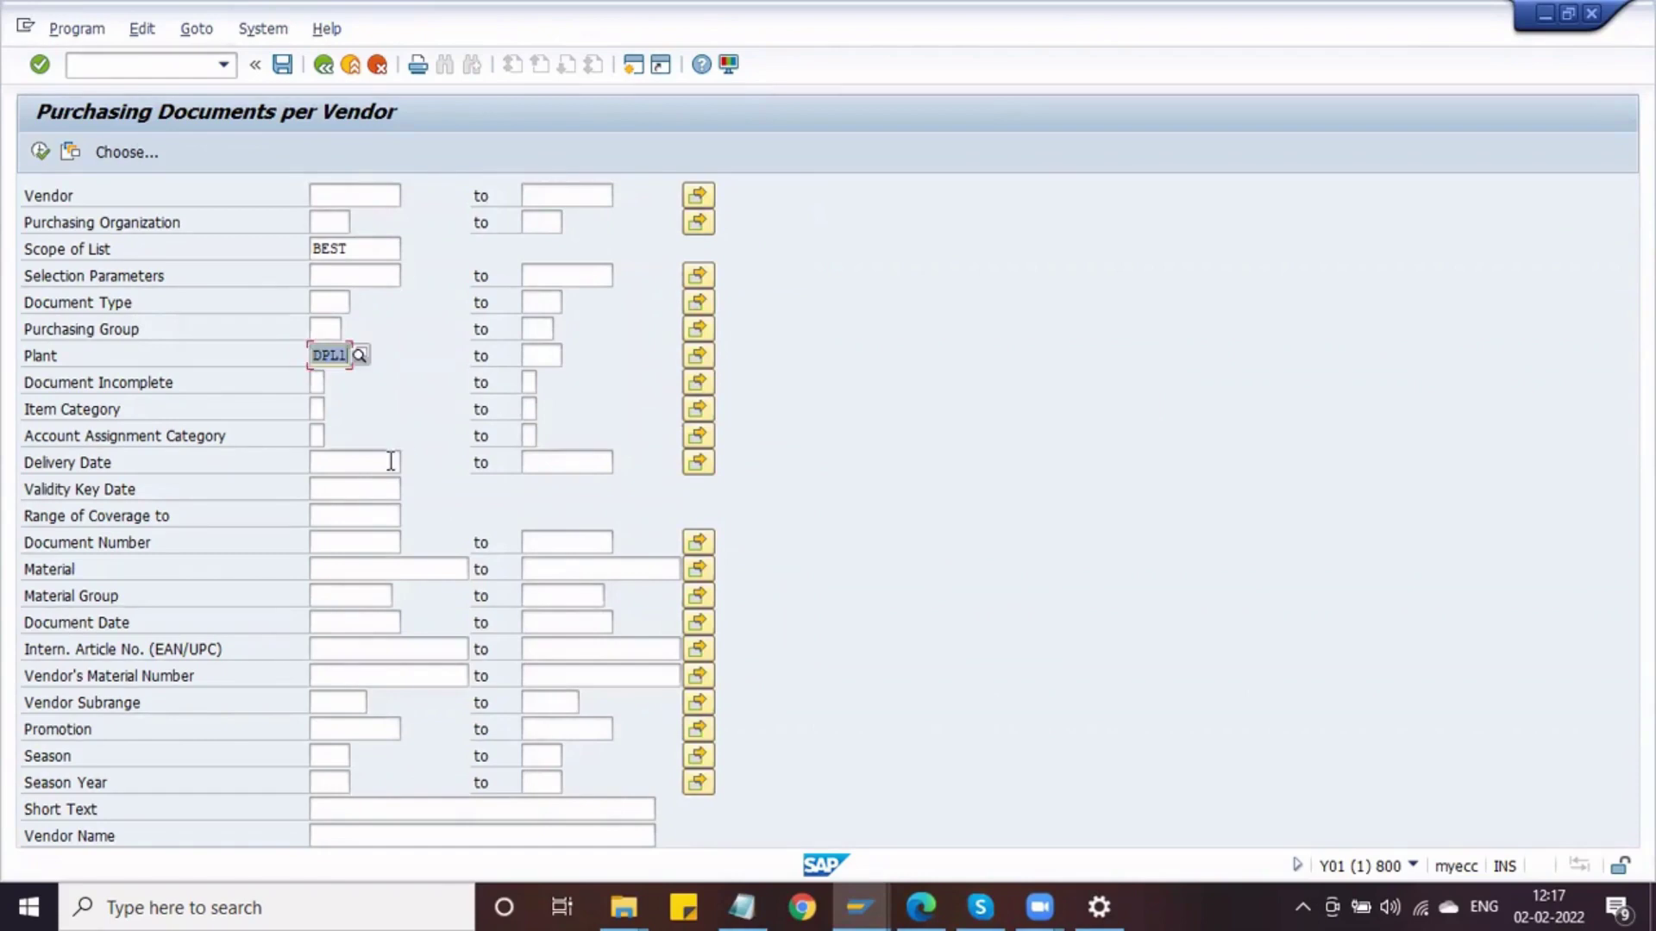
key("F8")
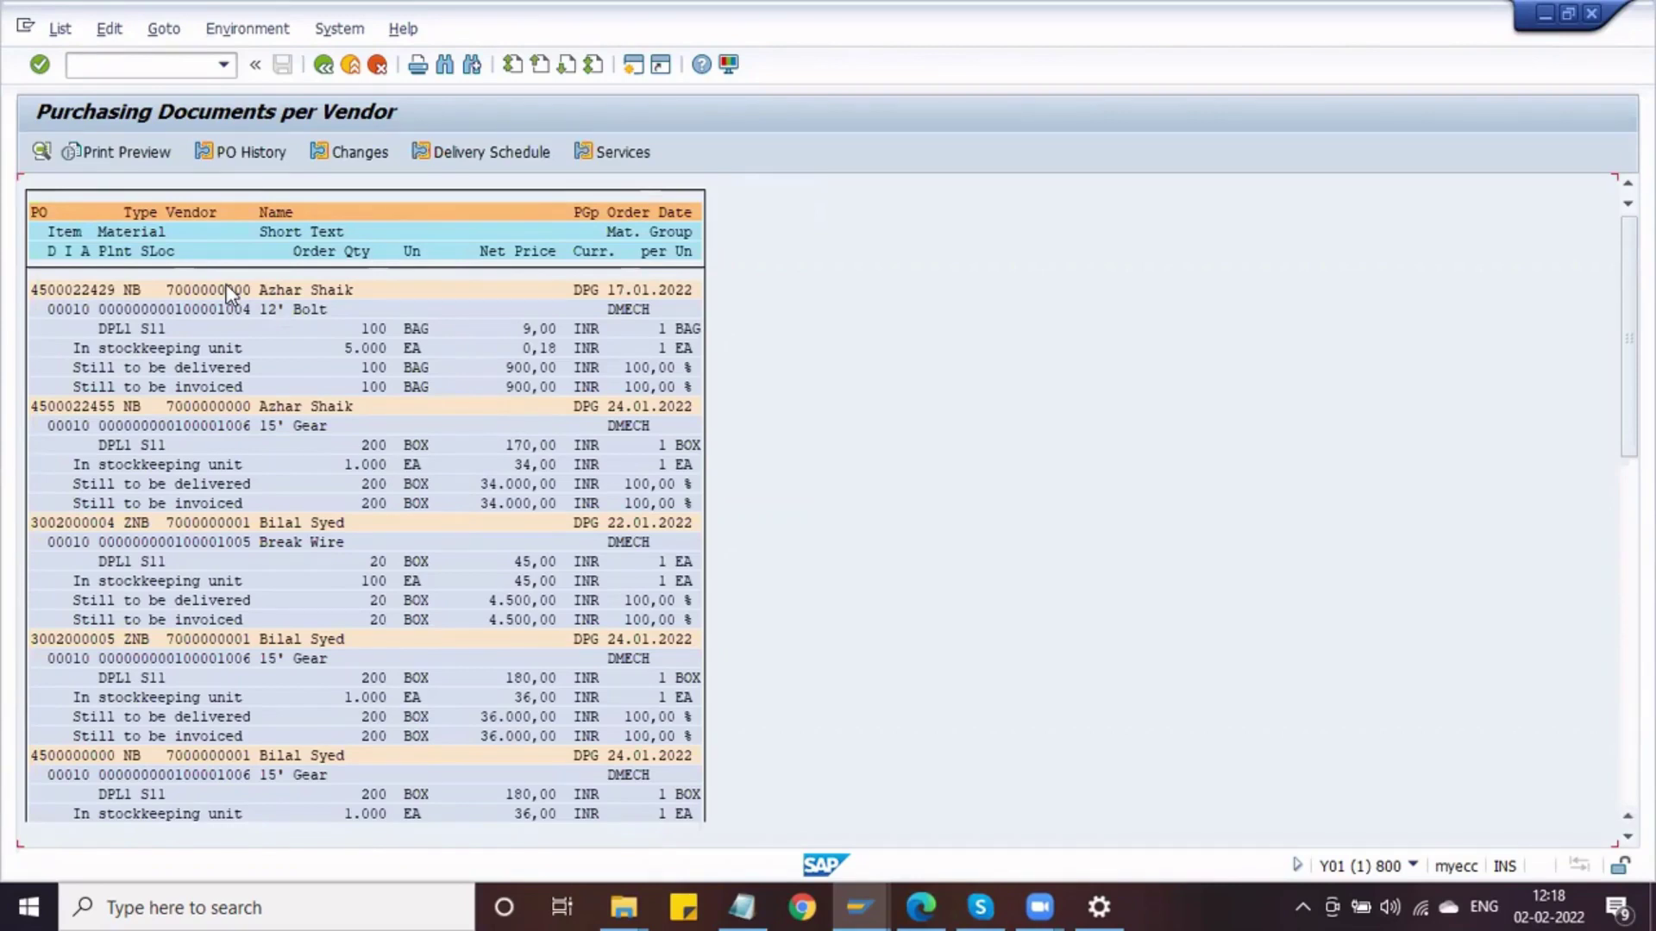
Open the 12' Bolt purchase order dated 17.01.2022 from the report list and display its output messages
double_click(62, 291)
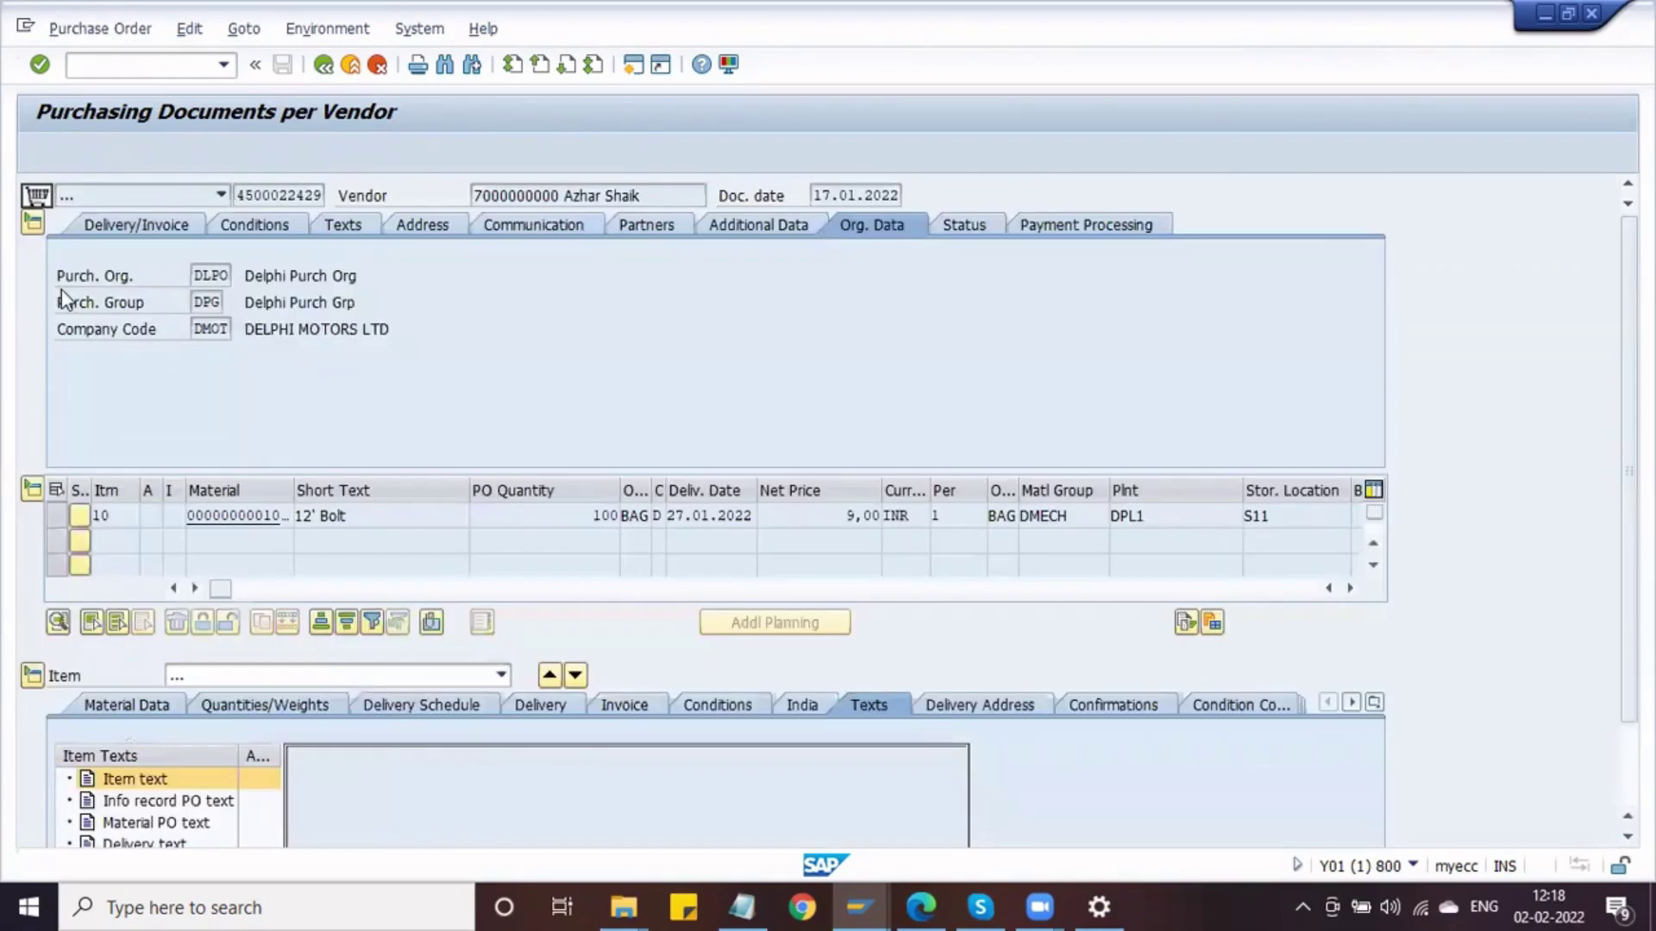
left_click(367, 523)
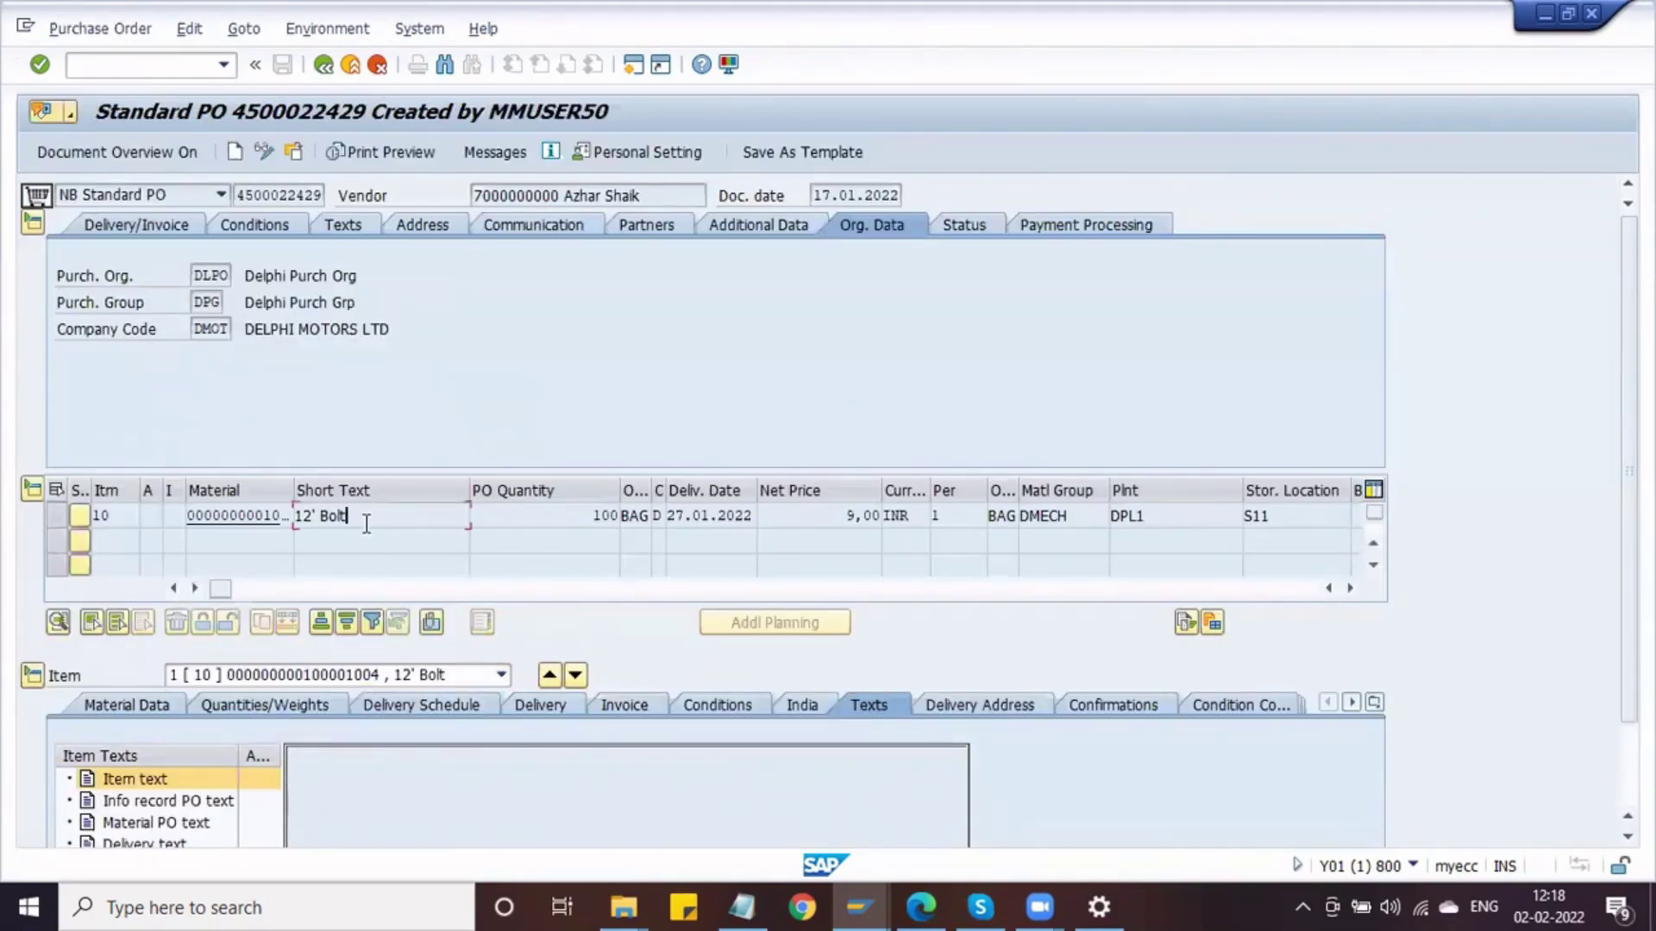
key("alt+Tab")
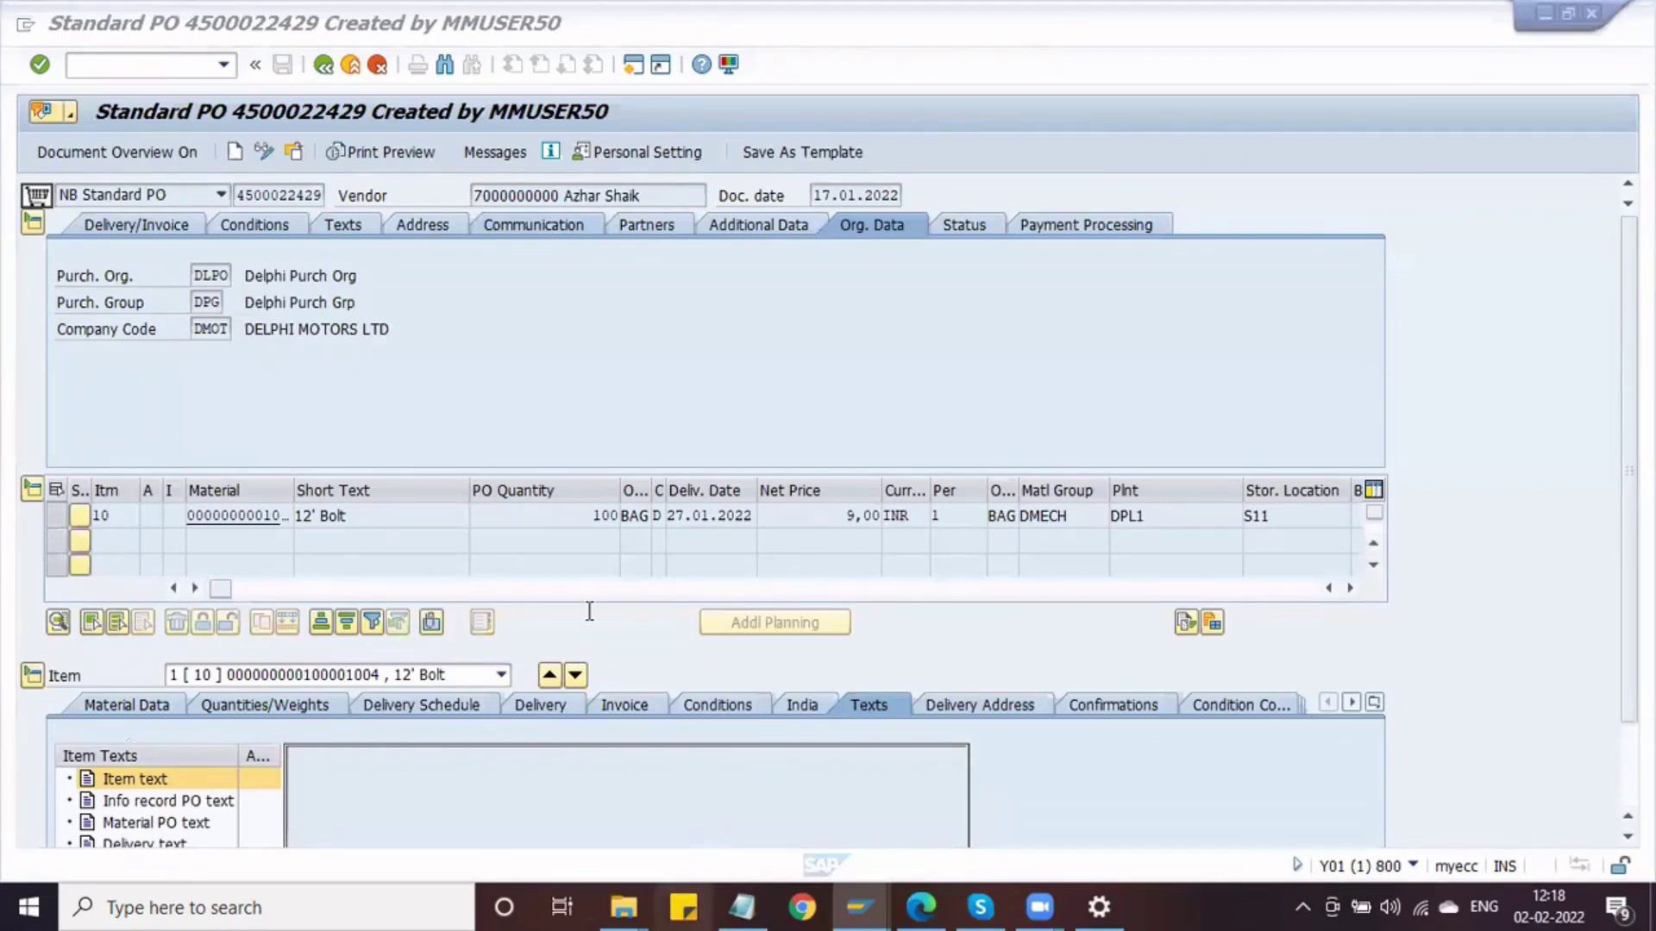
left_click(568, 195)
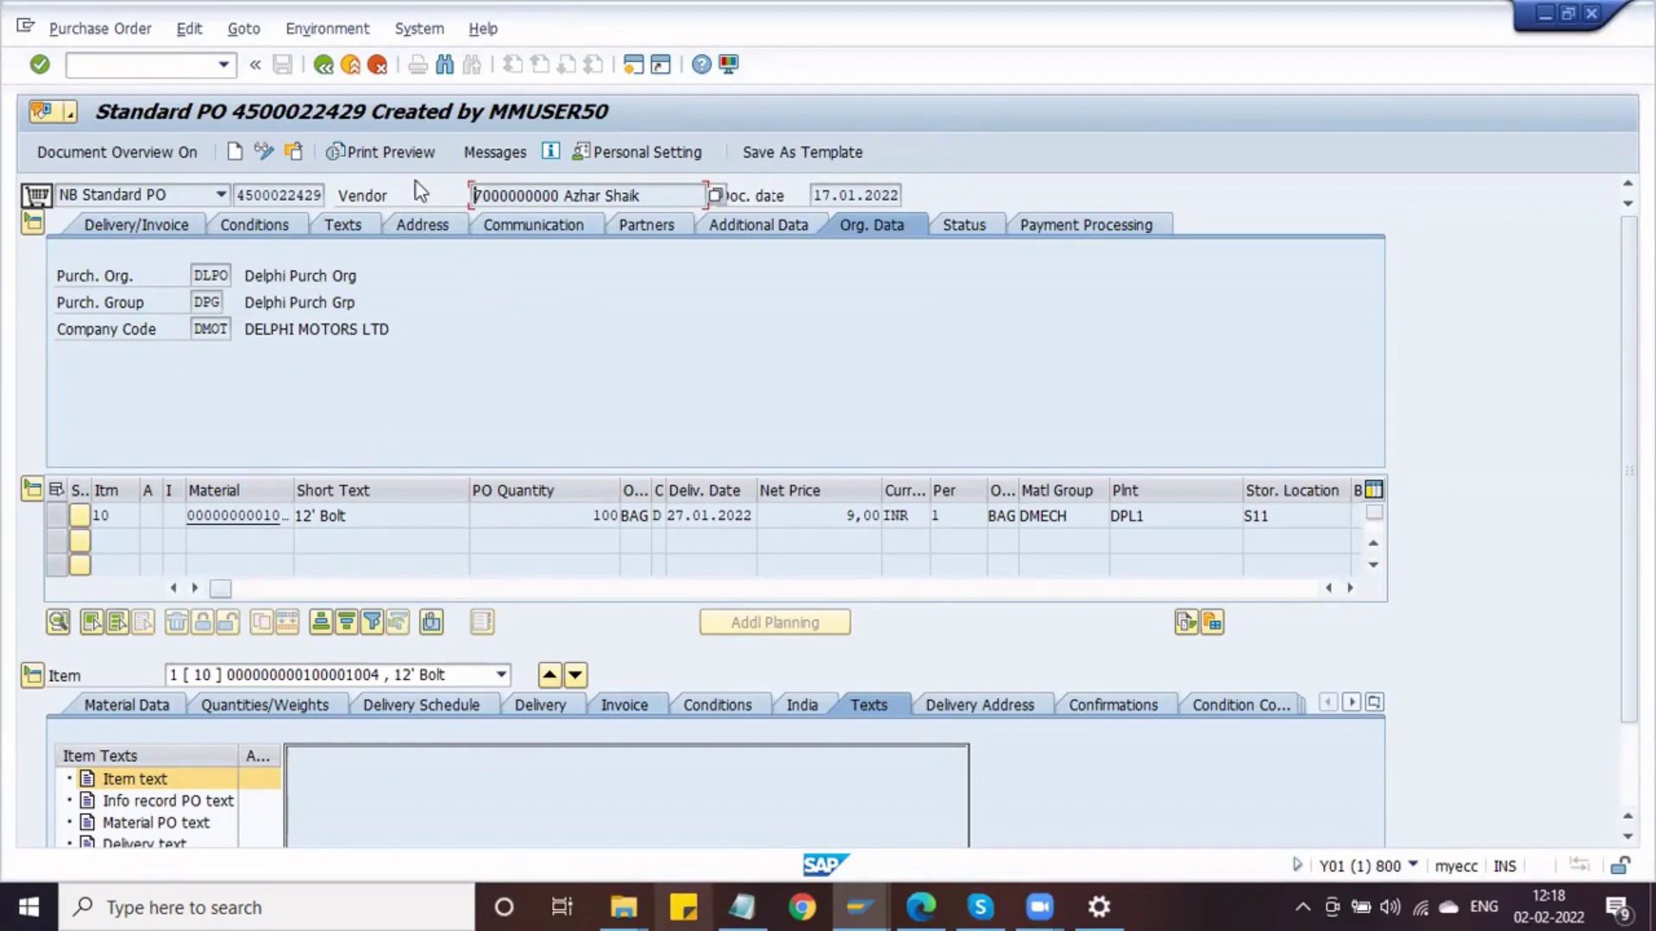
left_click(480, 156)
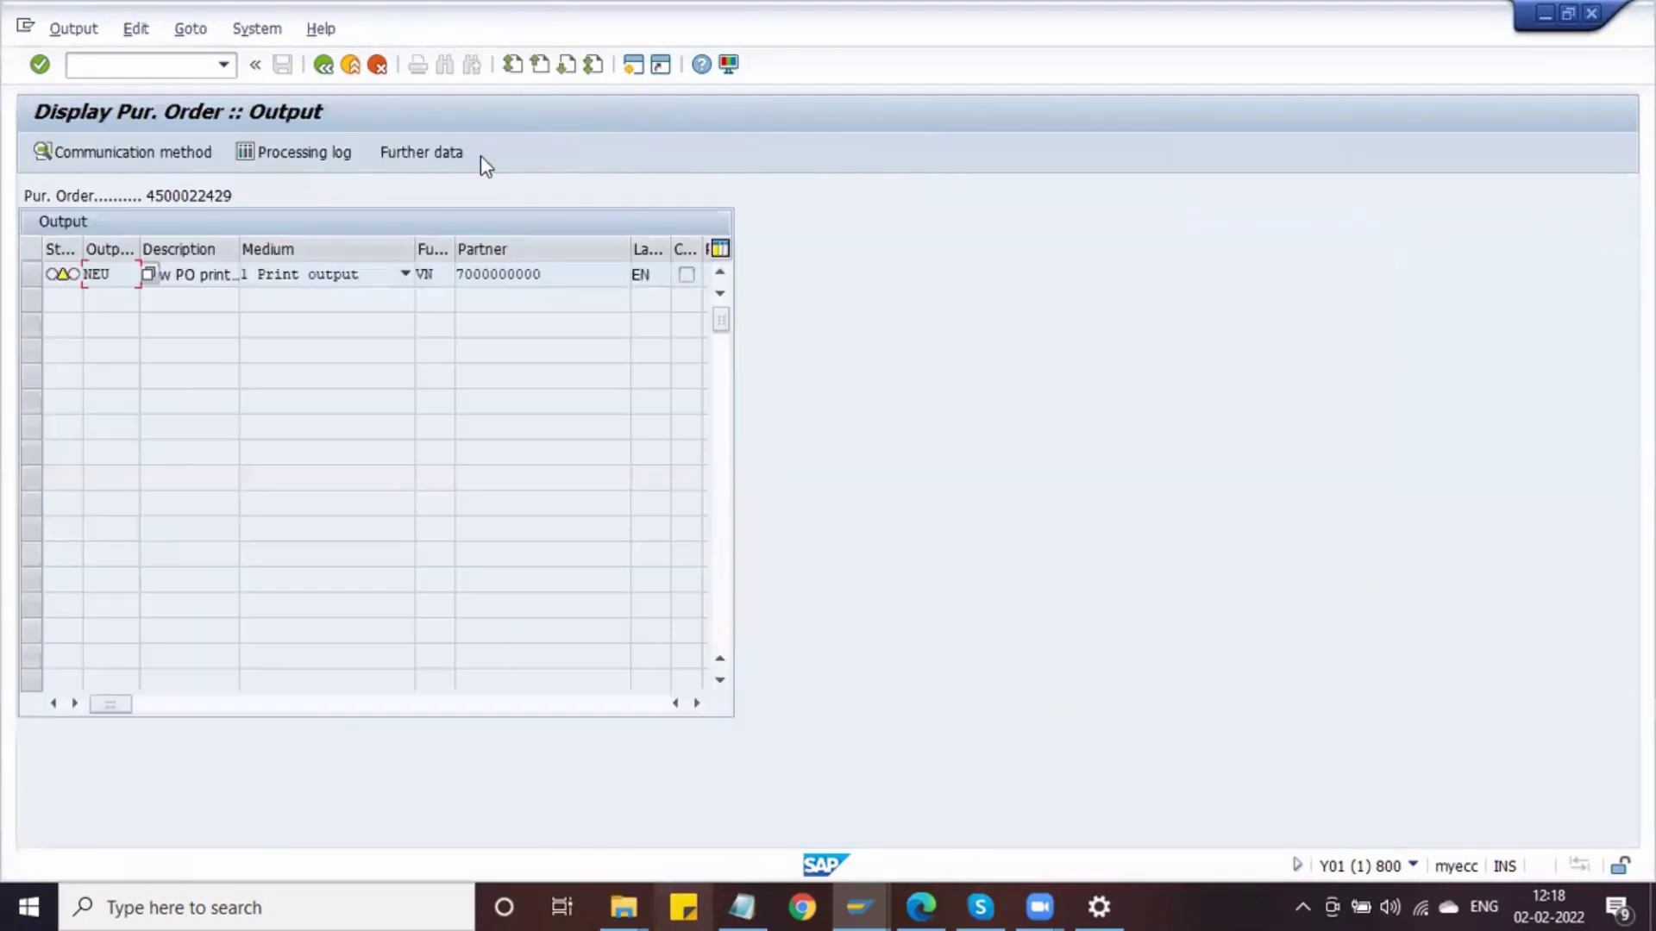
Examine the transmission medium options available for the NEU output of the purchase order
left_click(119, 274)
left_click(30, 272)
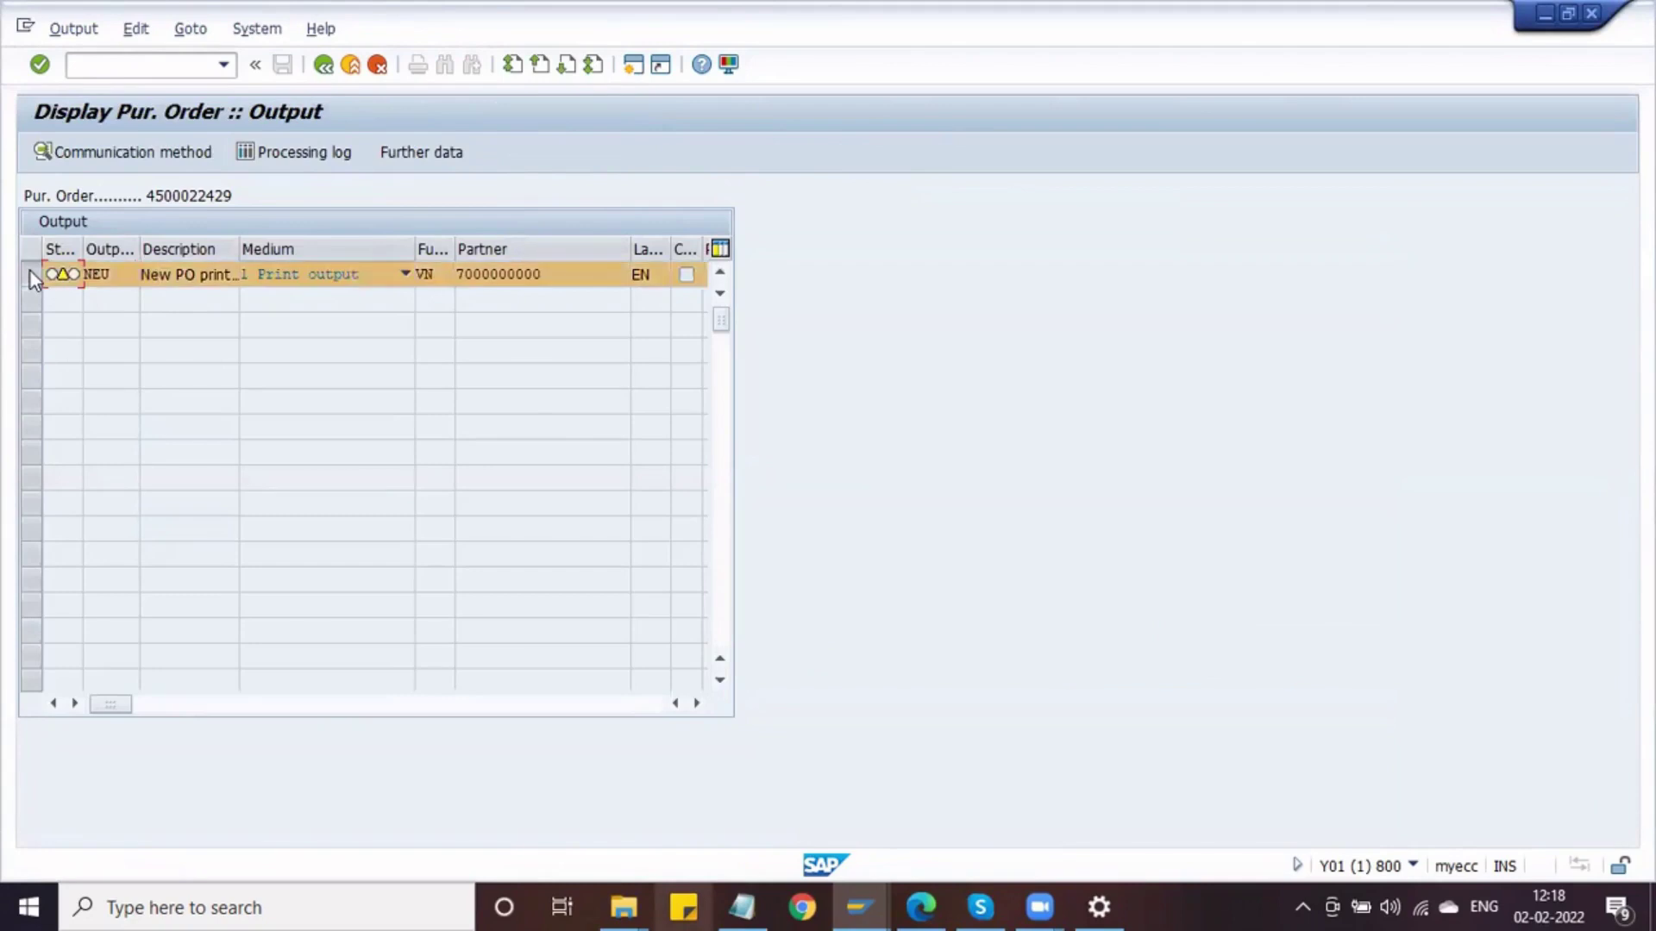
left_click(317, 278)
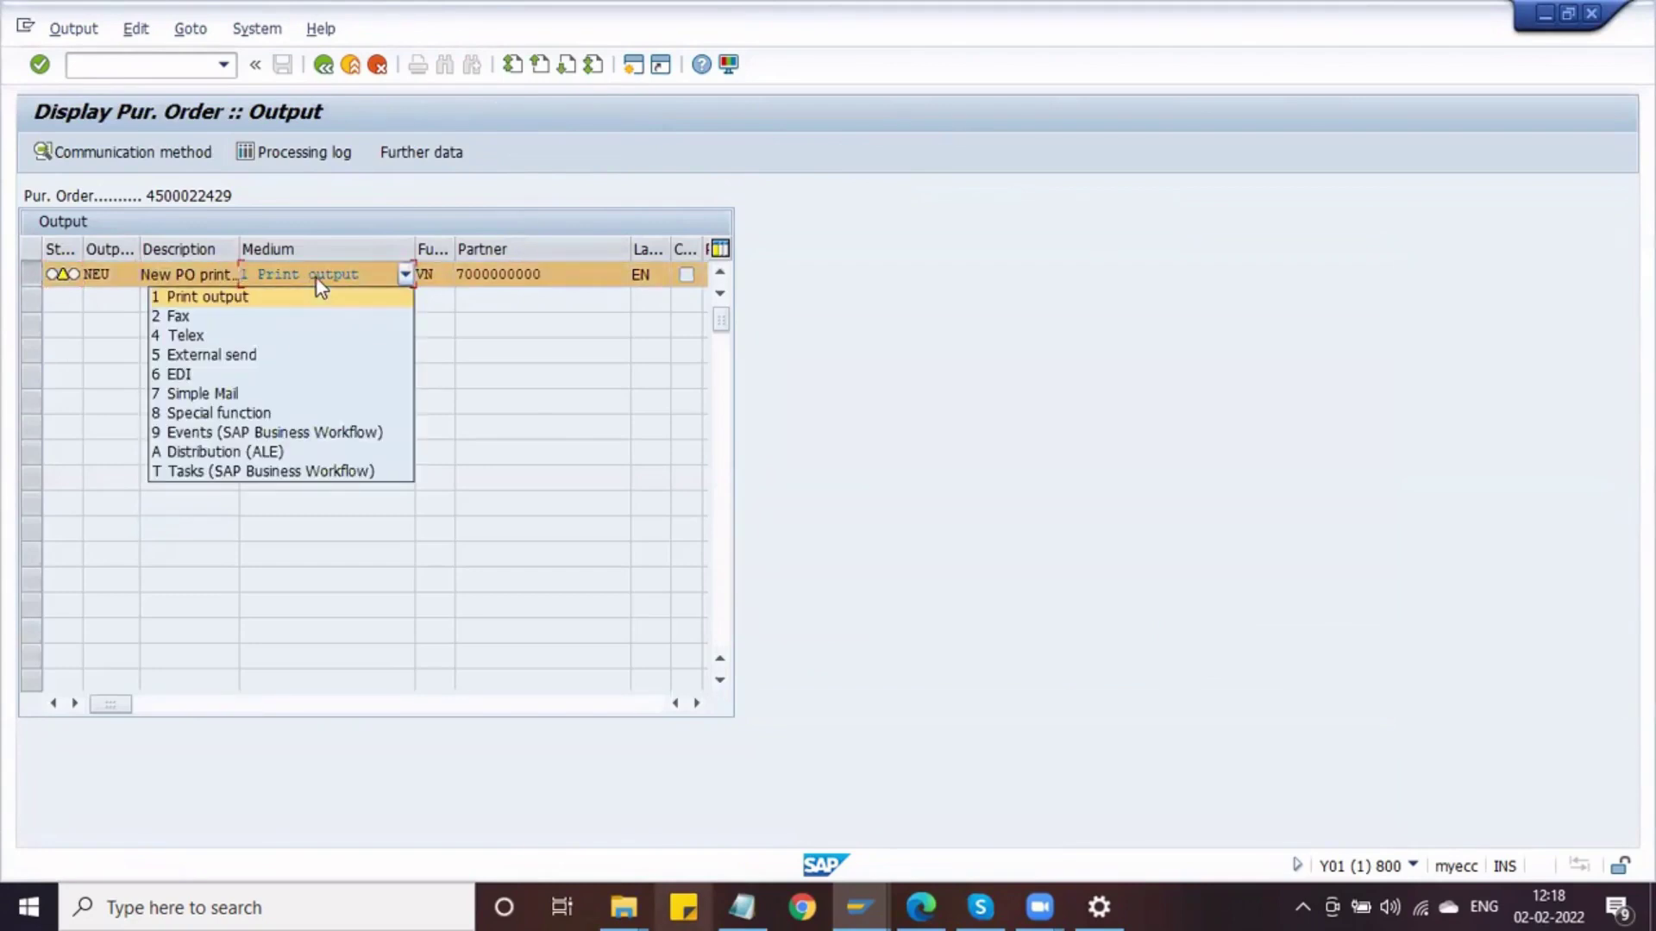
left_click(275, 314)
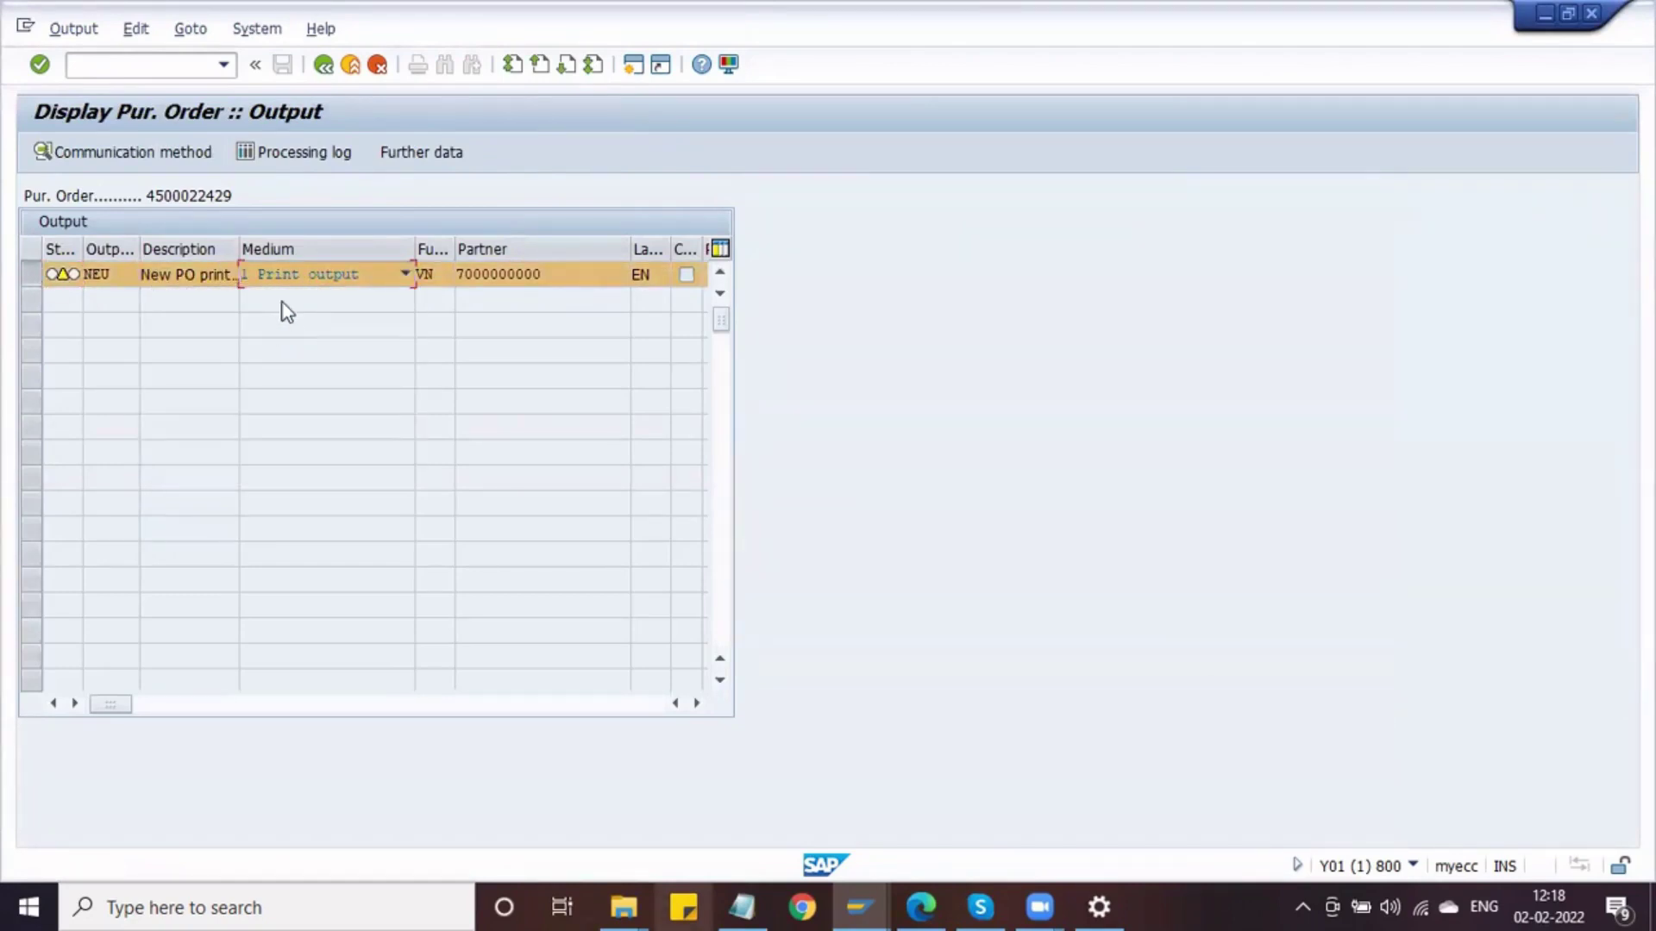
left_click(282, 283)
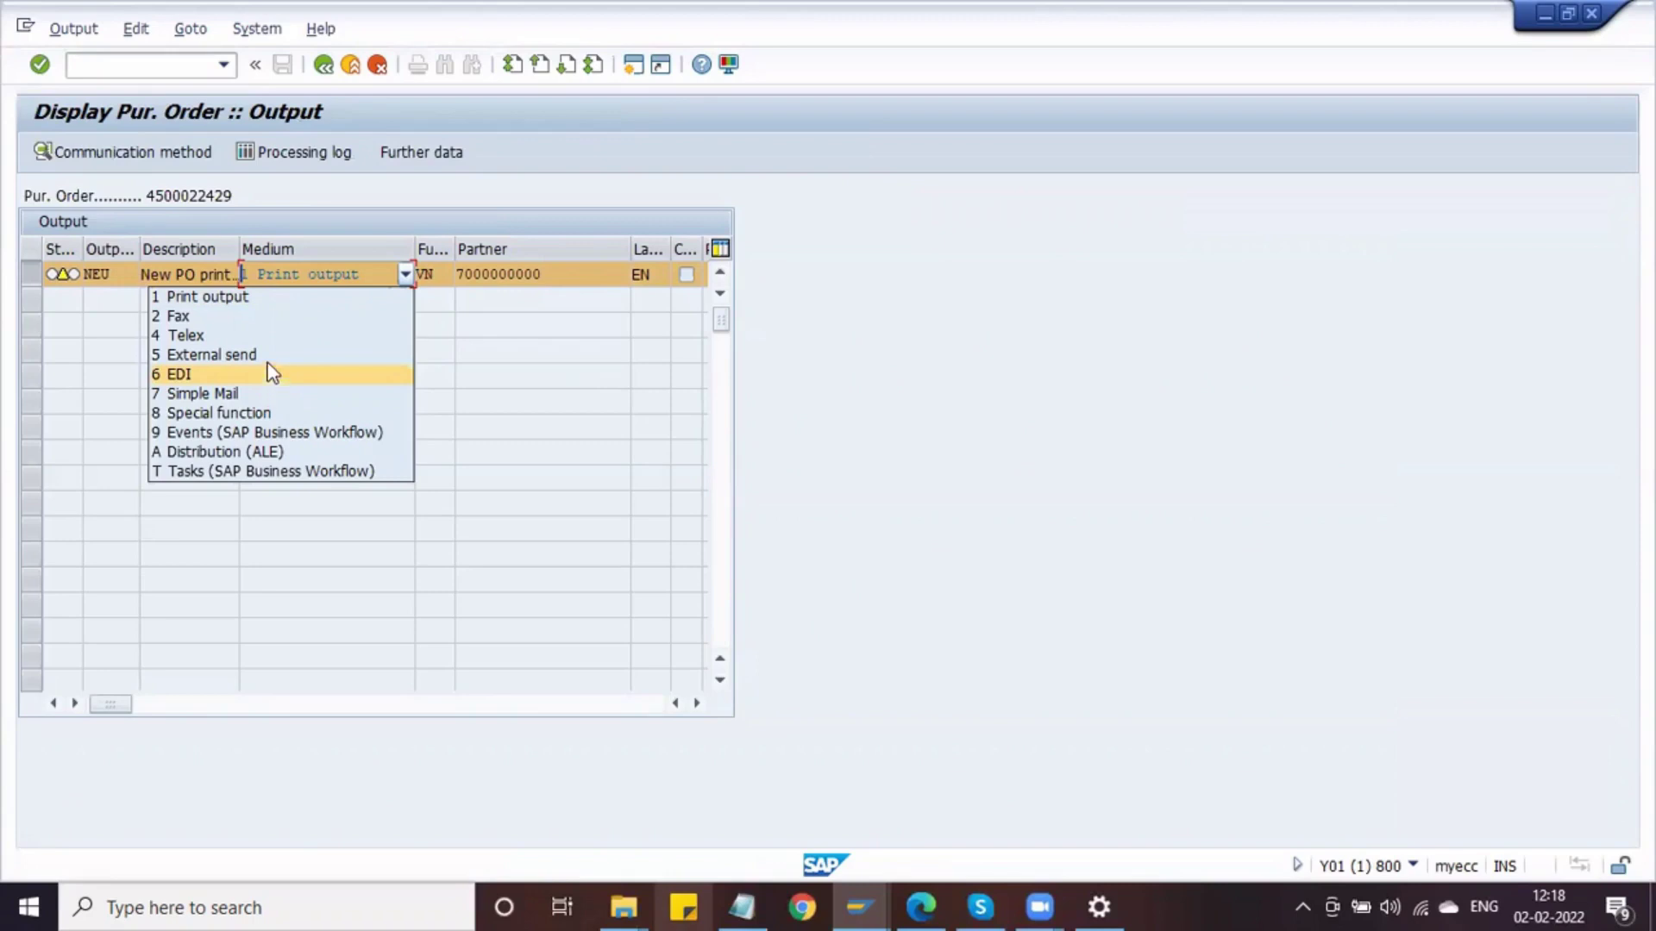
left_click(245, 294)
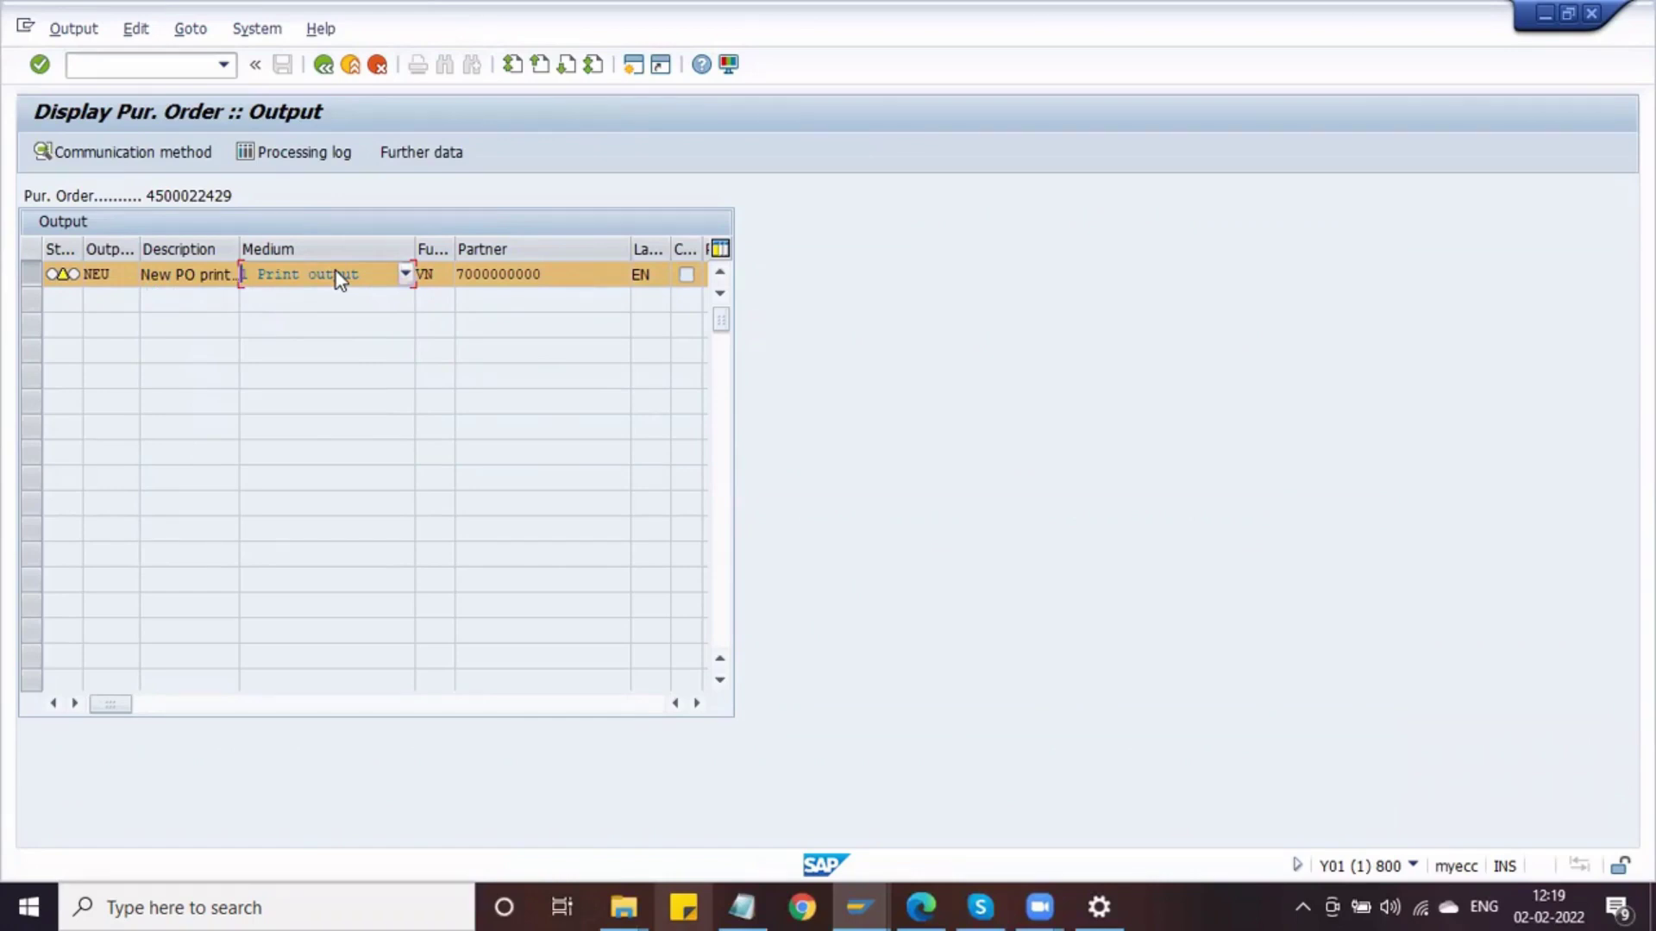
left_click(334, 271)
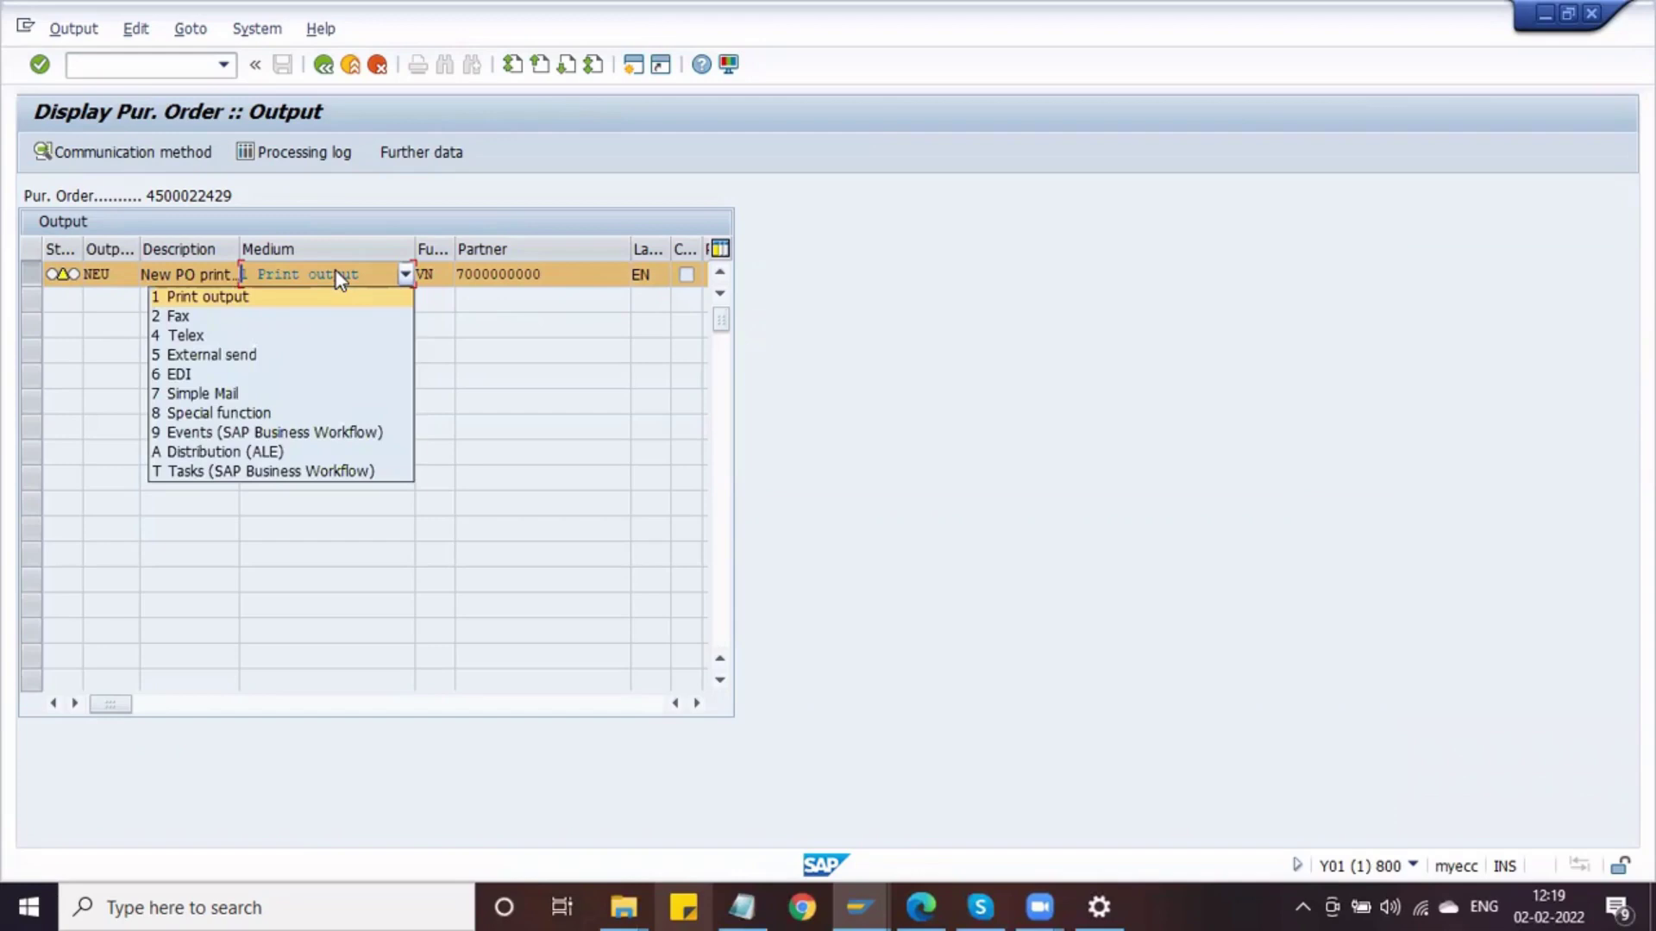
left_click(313, 194)
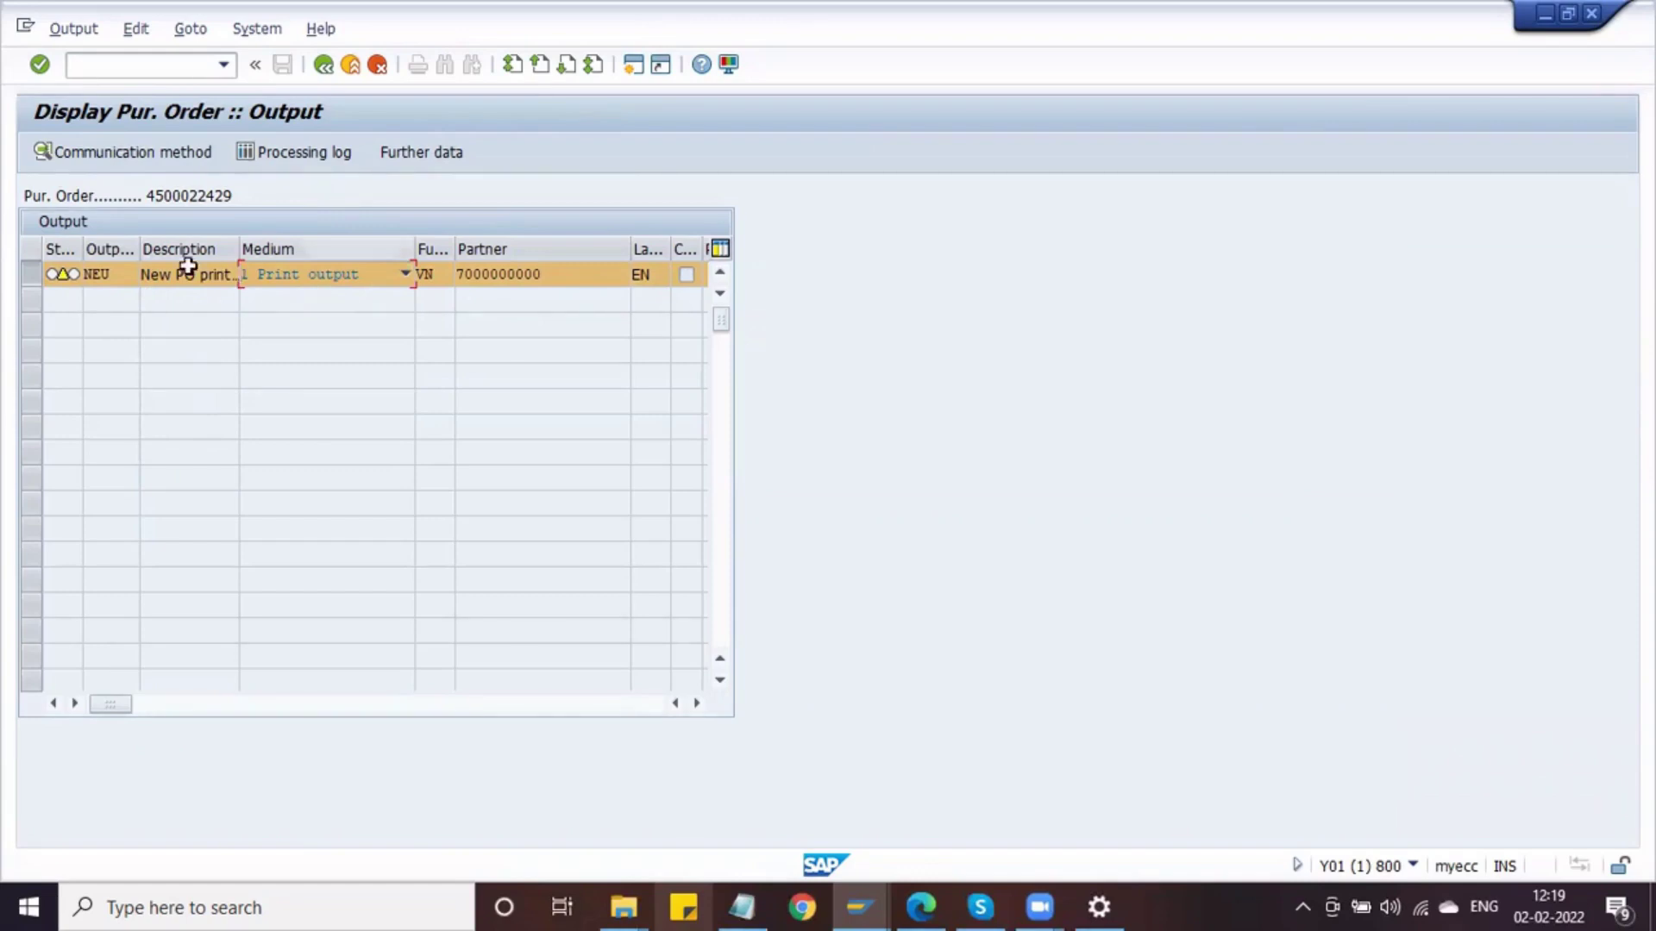
Examine the list of allowed output types for the purchase order's NEU entry, and close it
left_click(113, 269)
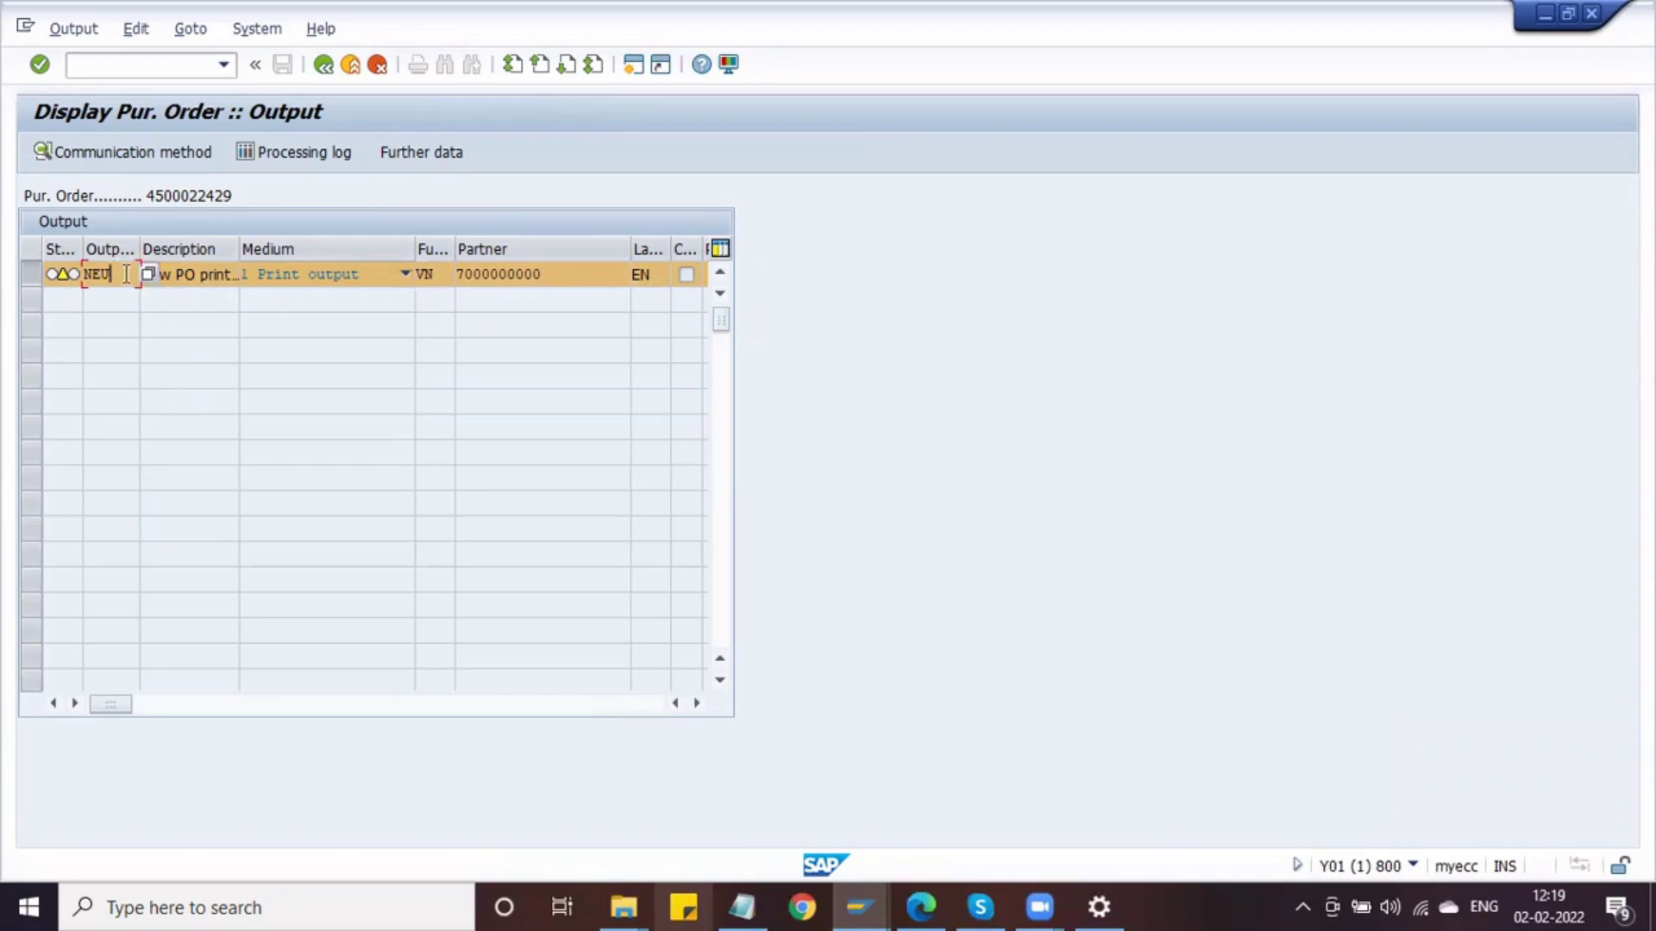
left_click(144, 274)
key("F4")
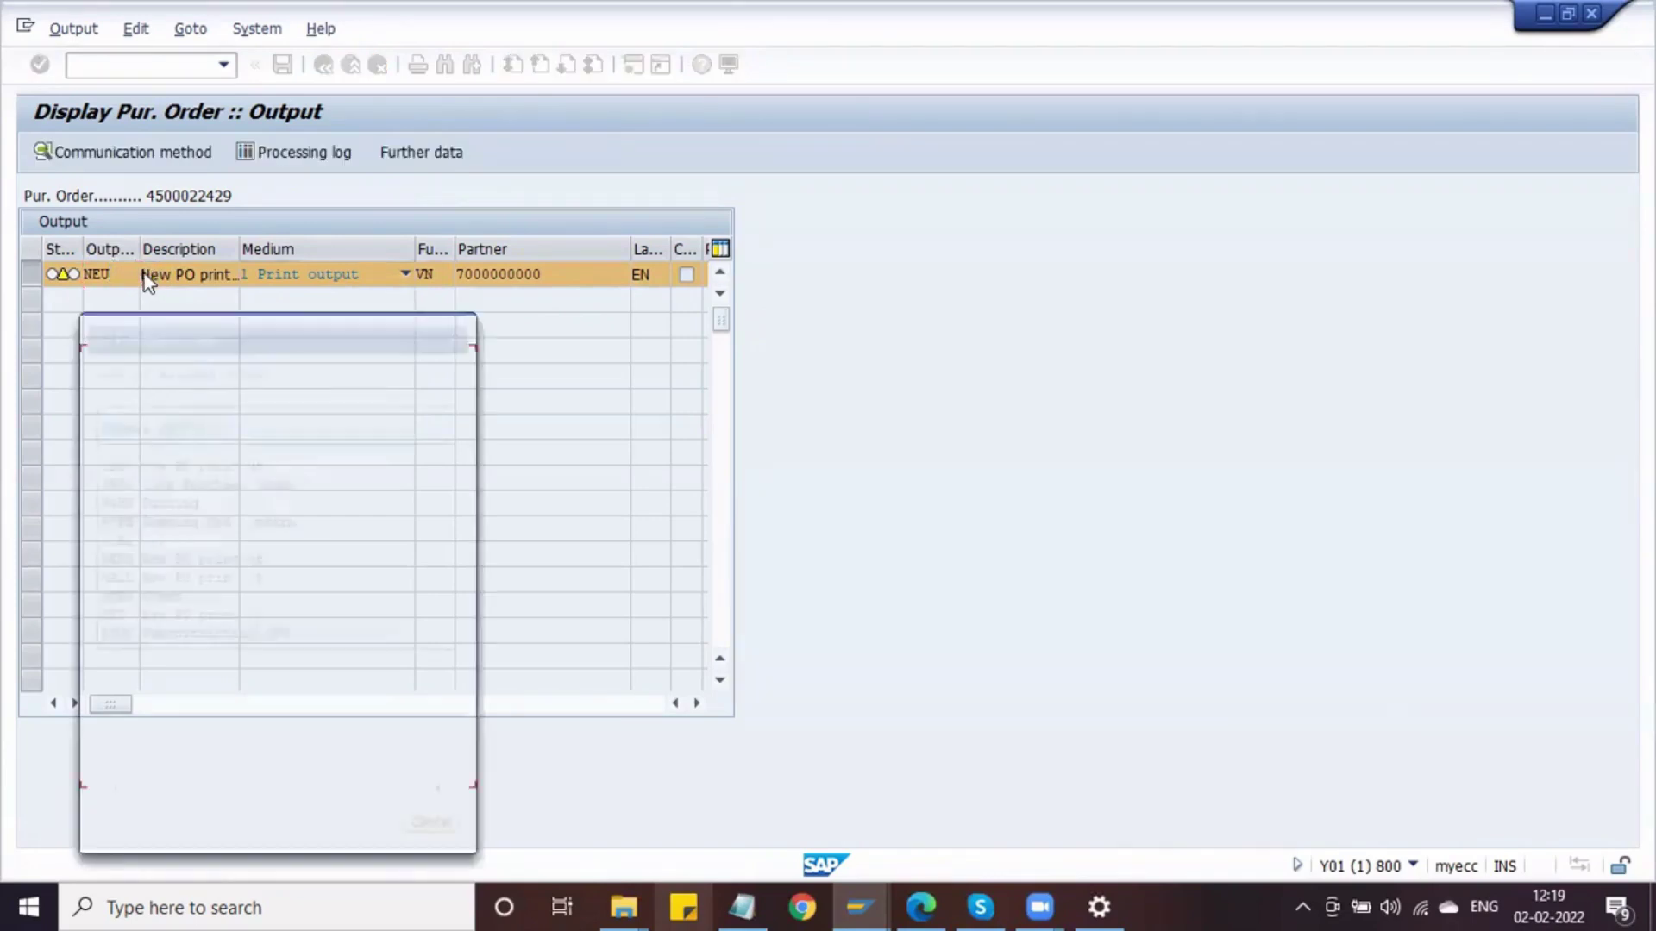
left_click_drag(178, 318, 494, 262)
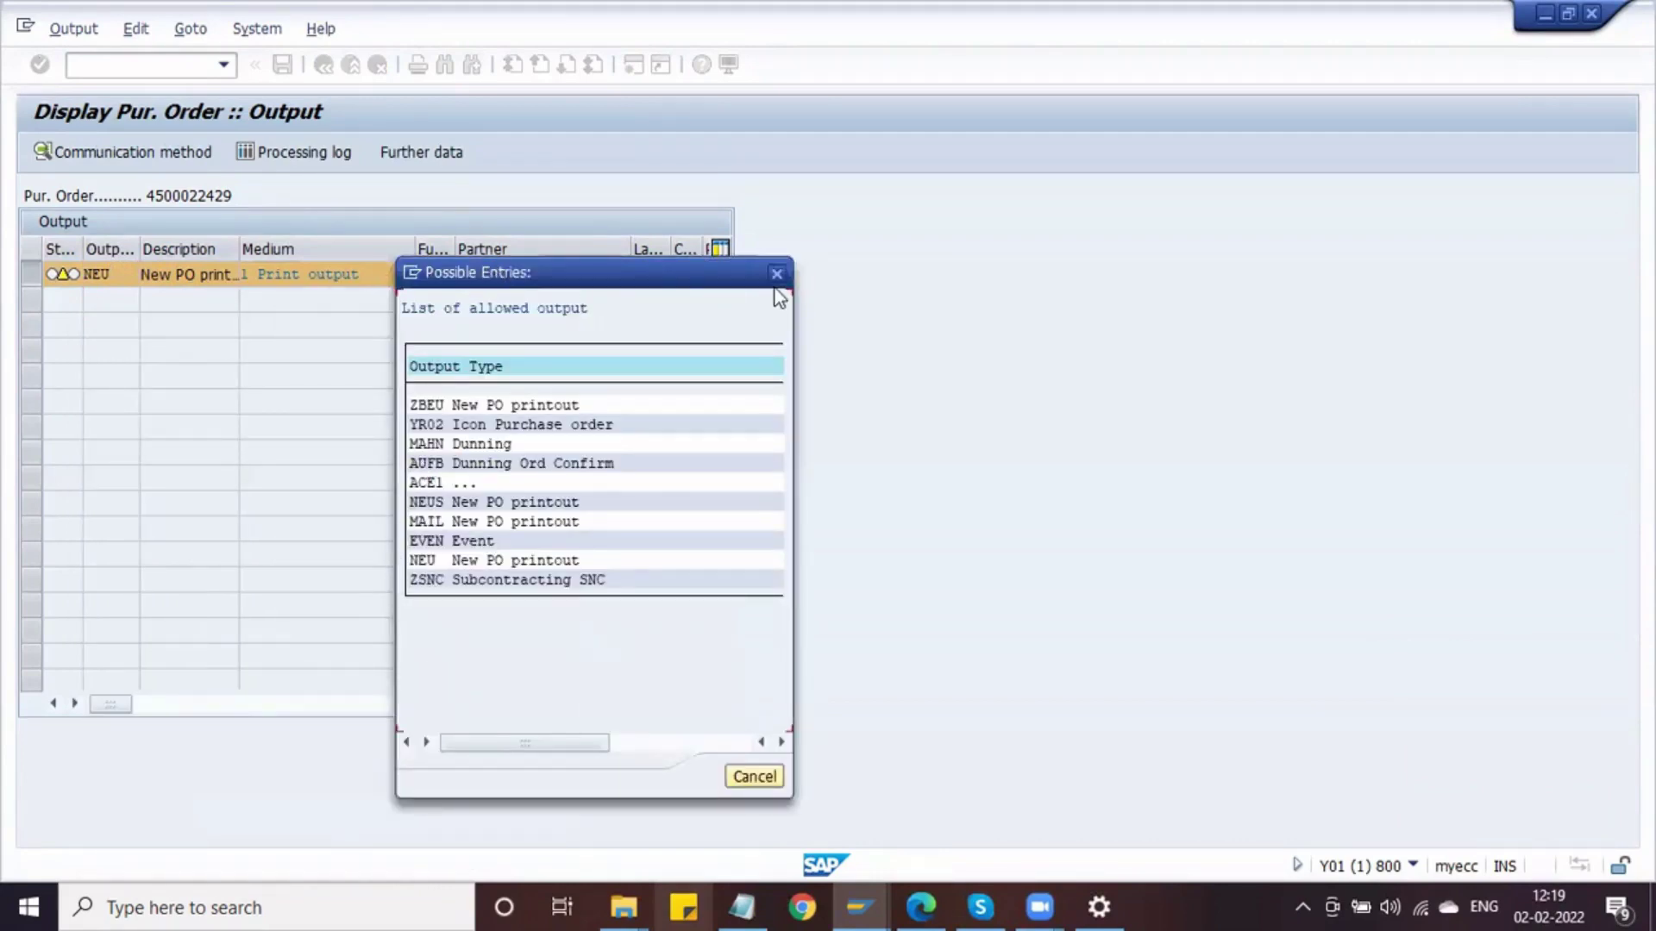
left_click(496, 440)
left_click(776, 273)
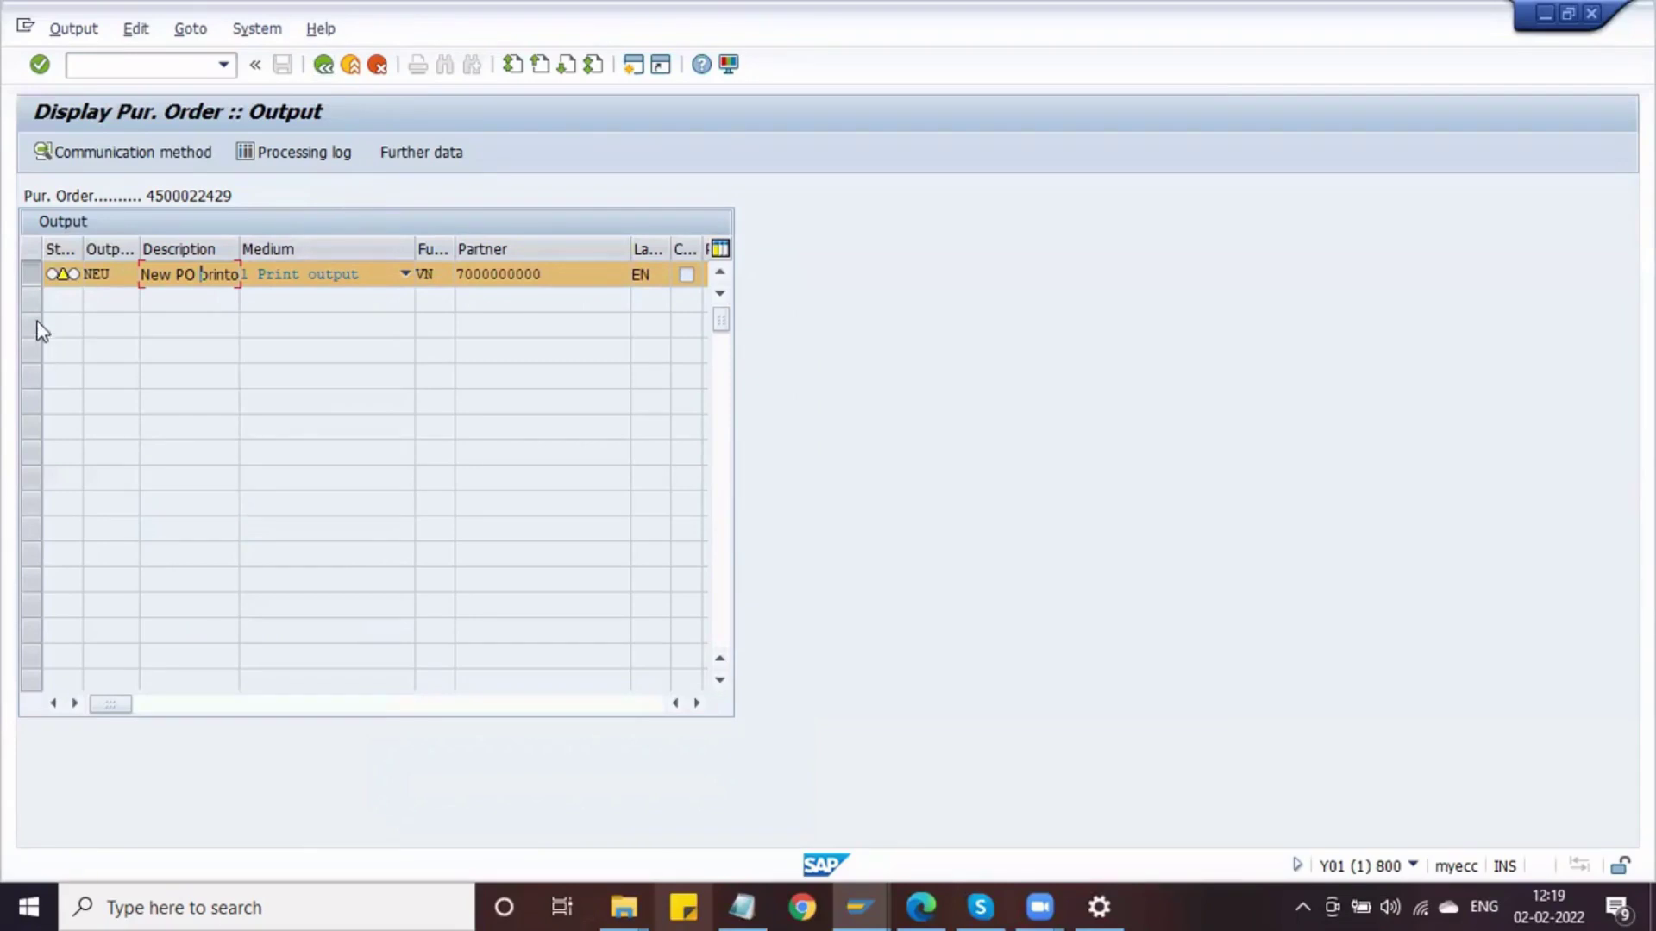
left_click(34, 277)
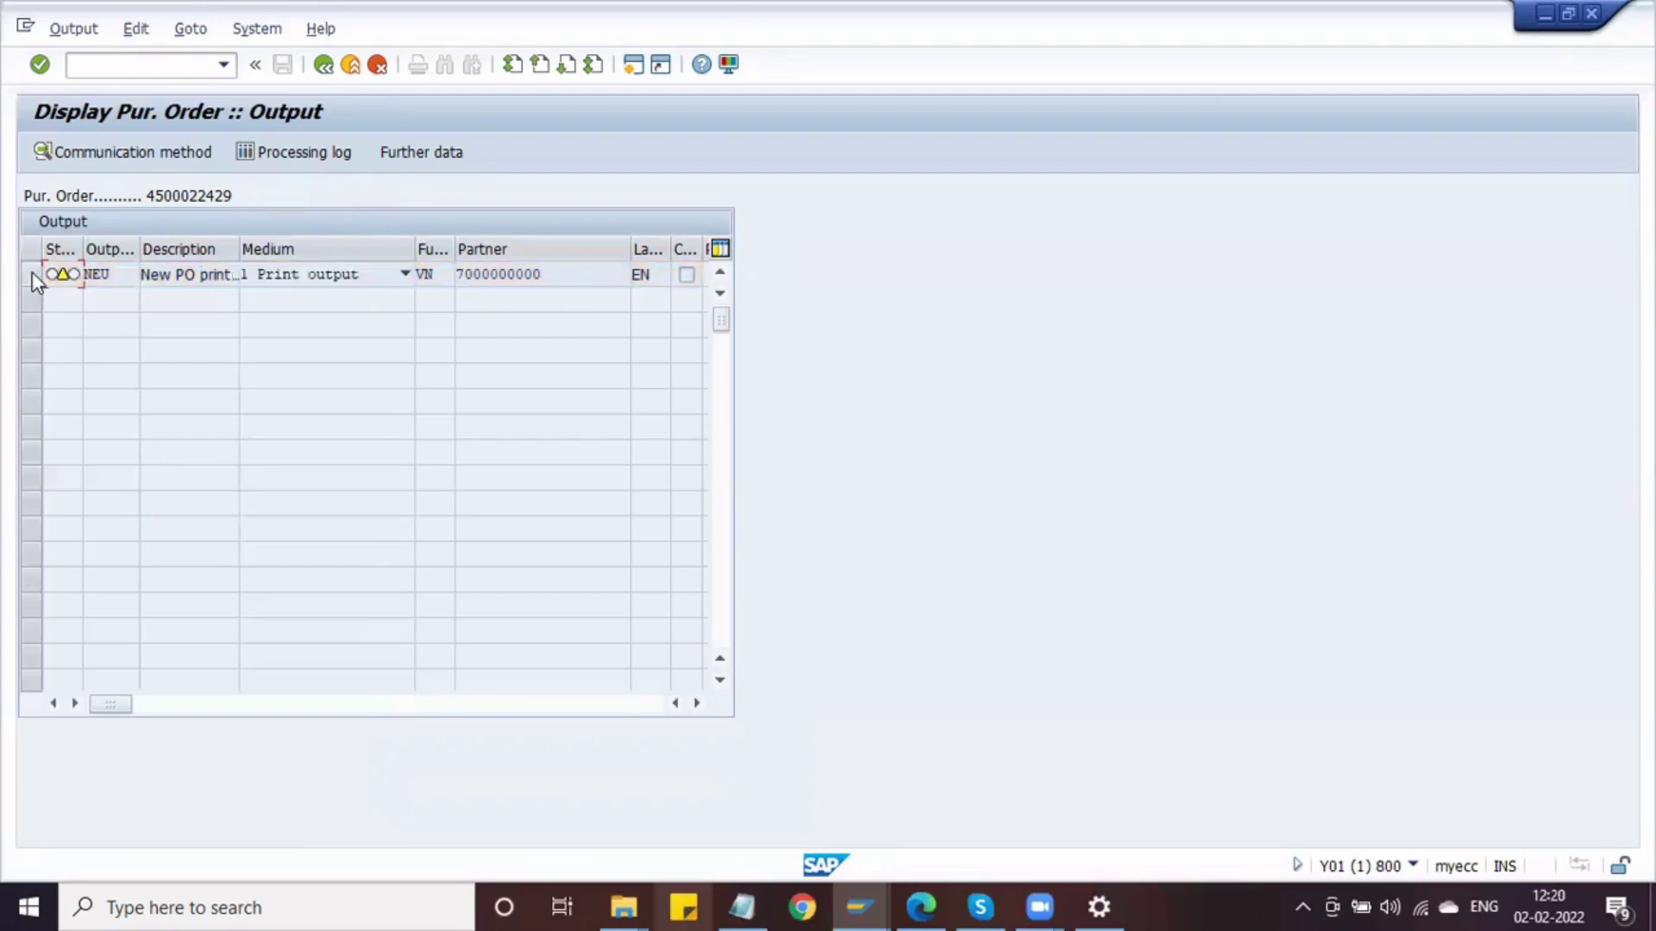
left_click(35, 277)
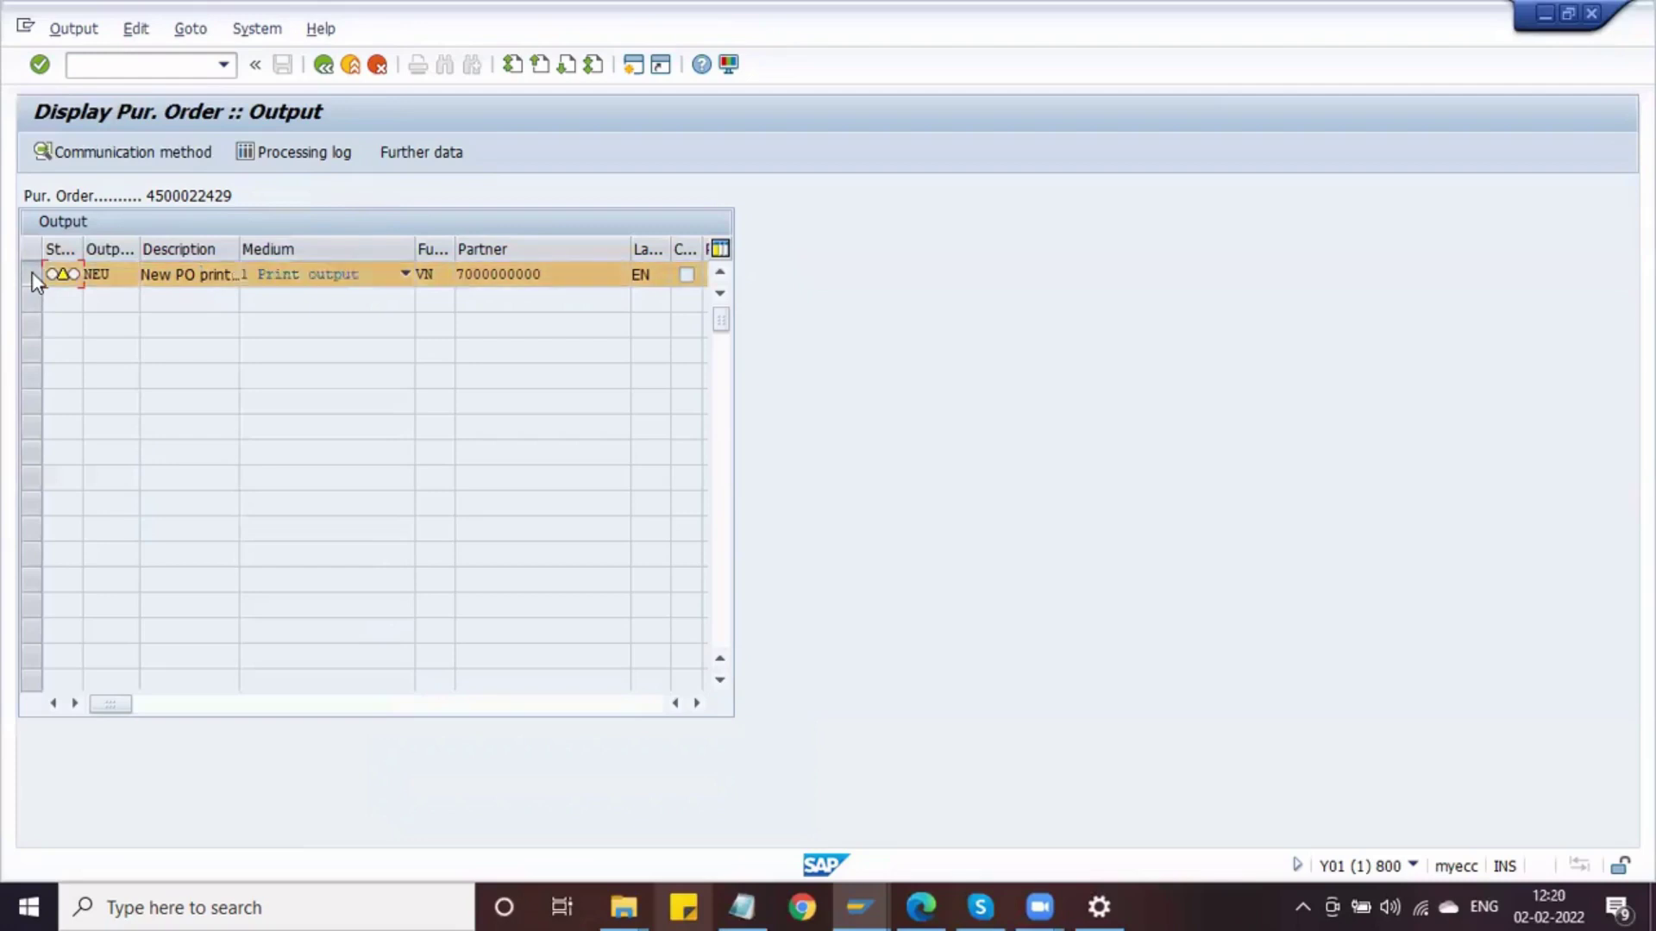
left_click(35, 277)
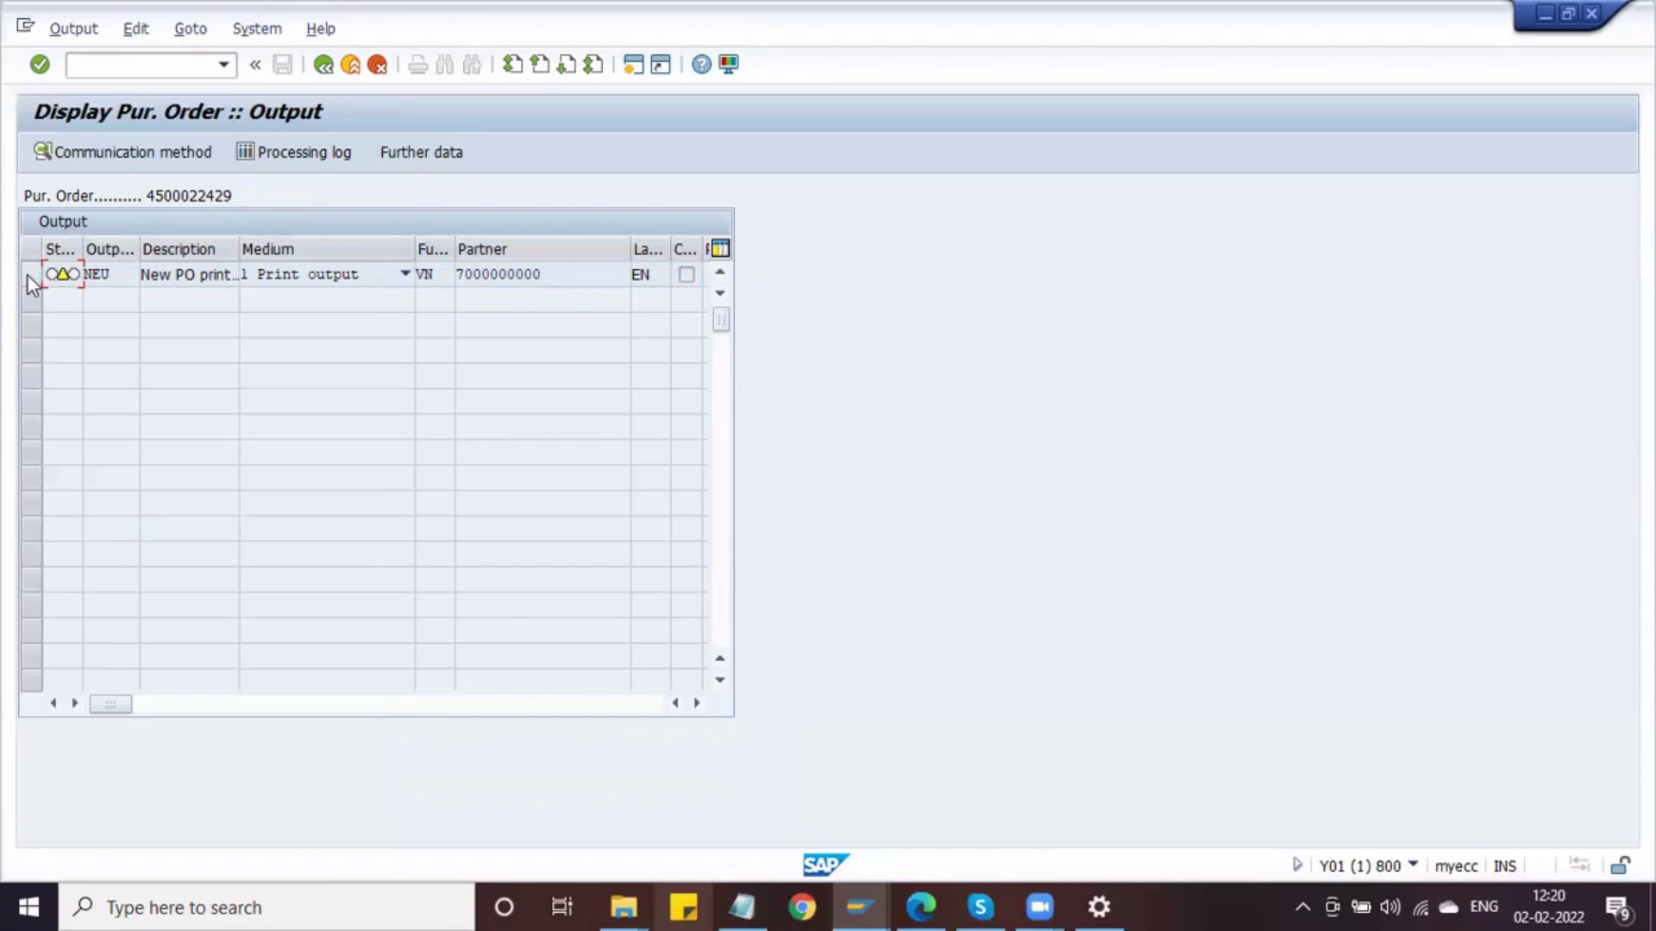
left_click(31, 281)
left_click(125, 269)
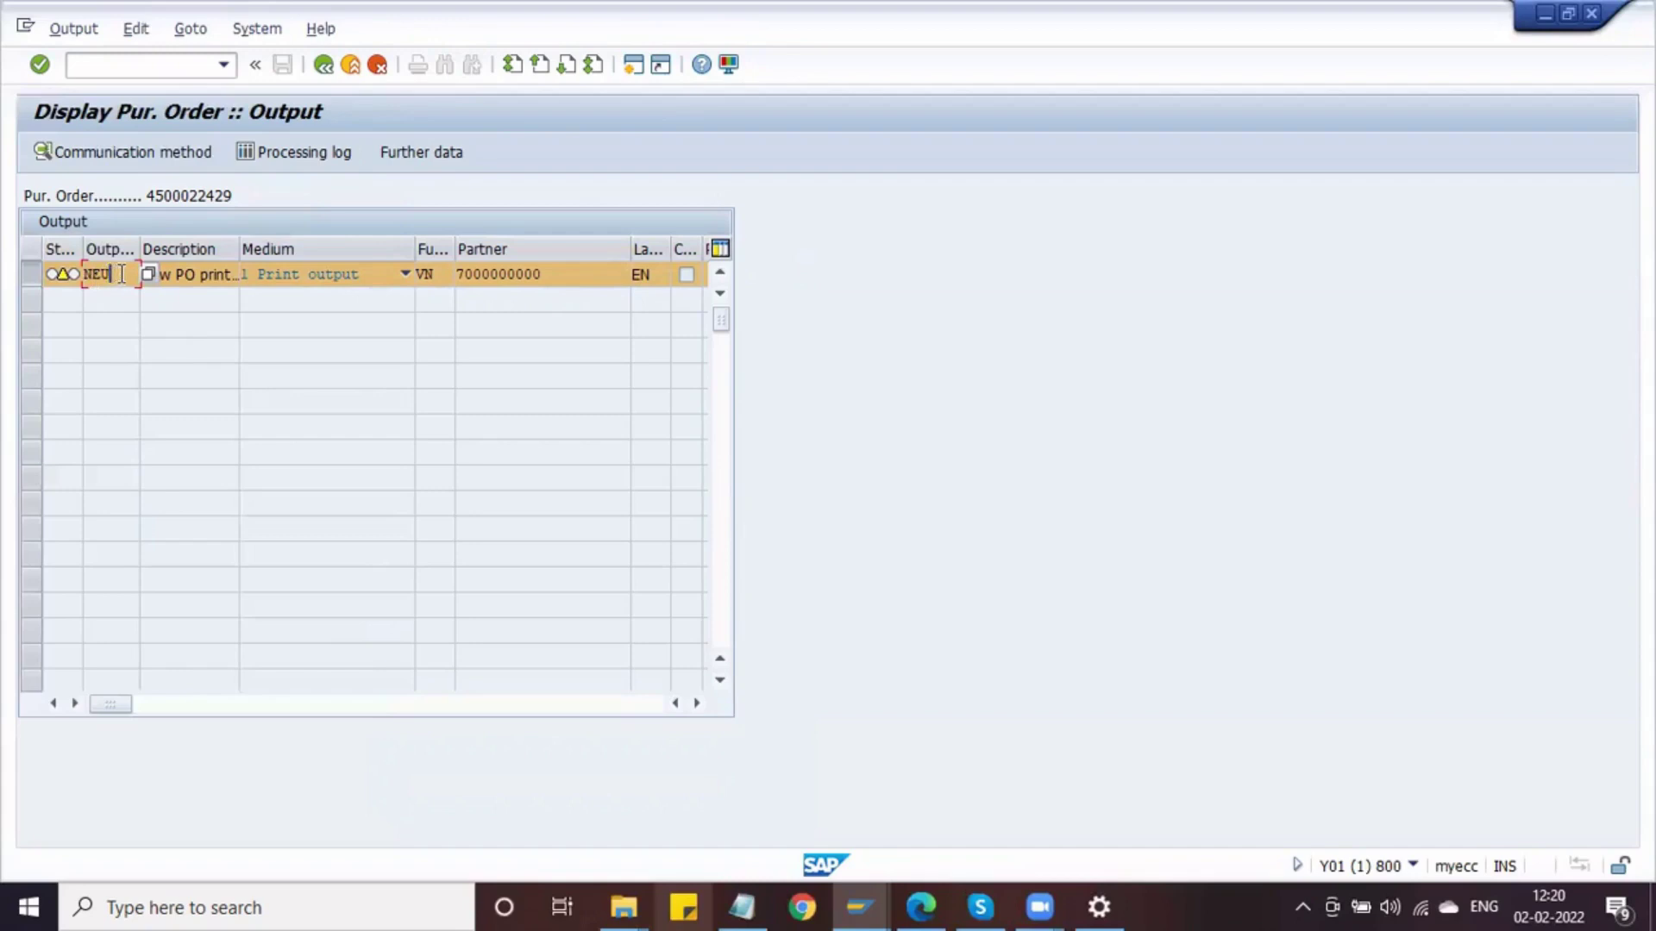
Return to the purchase order and open the SAP Reference IMG through transaction SPRO in a new session
left_click(324, 63)
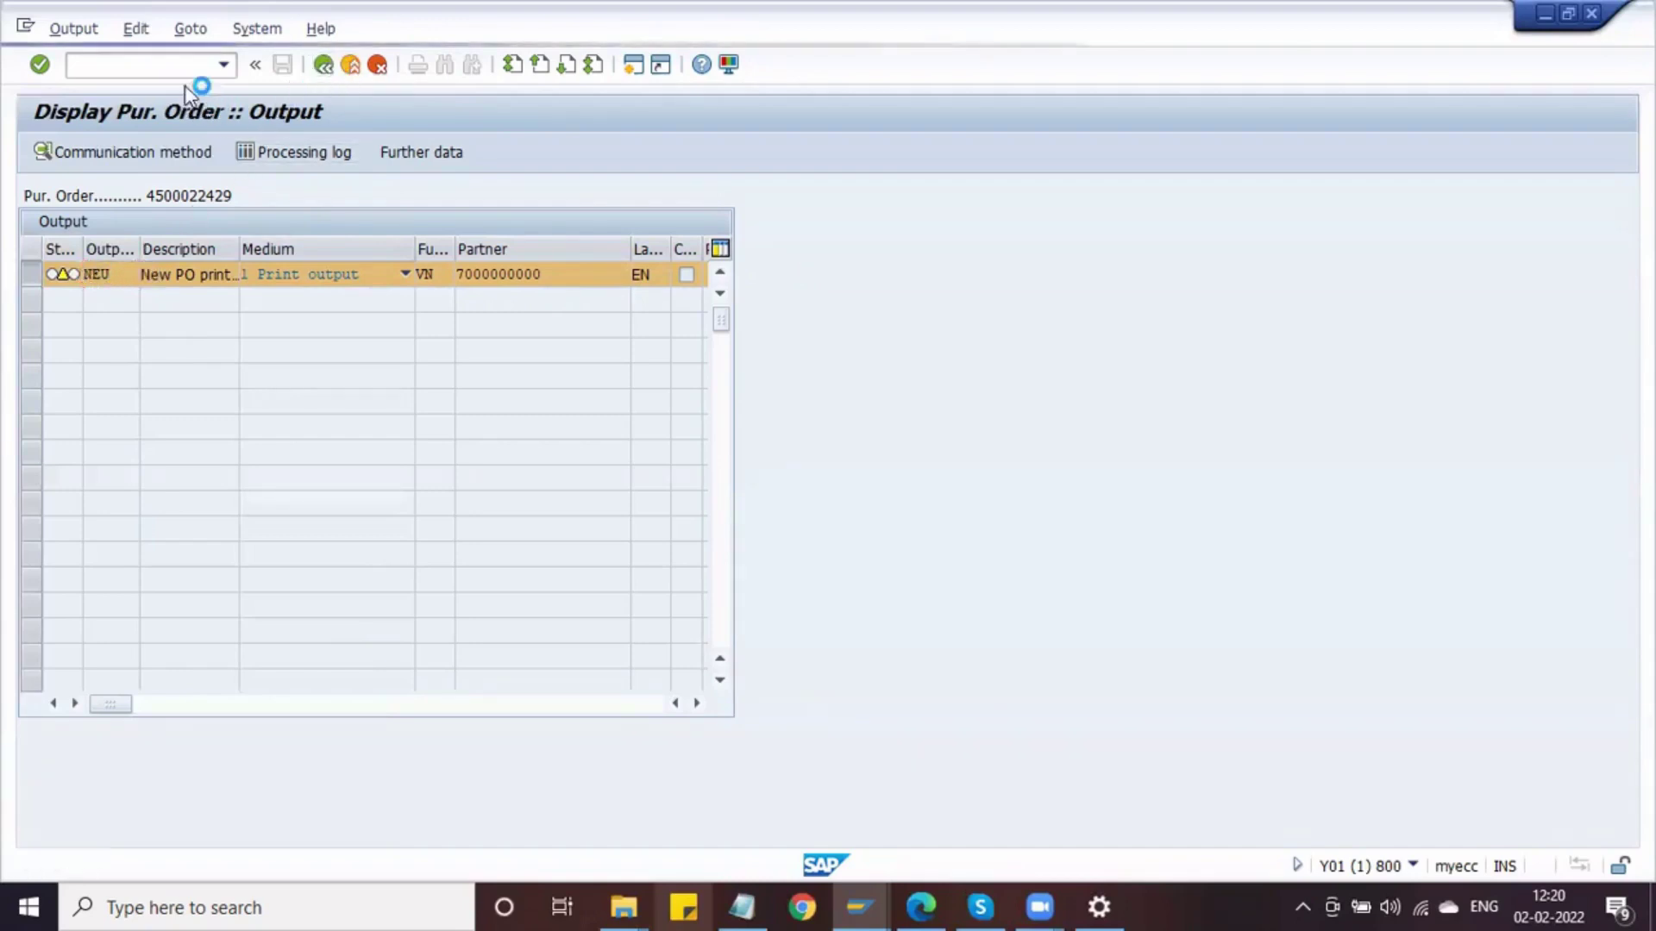
type("/")
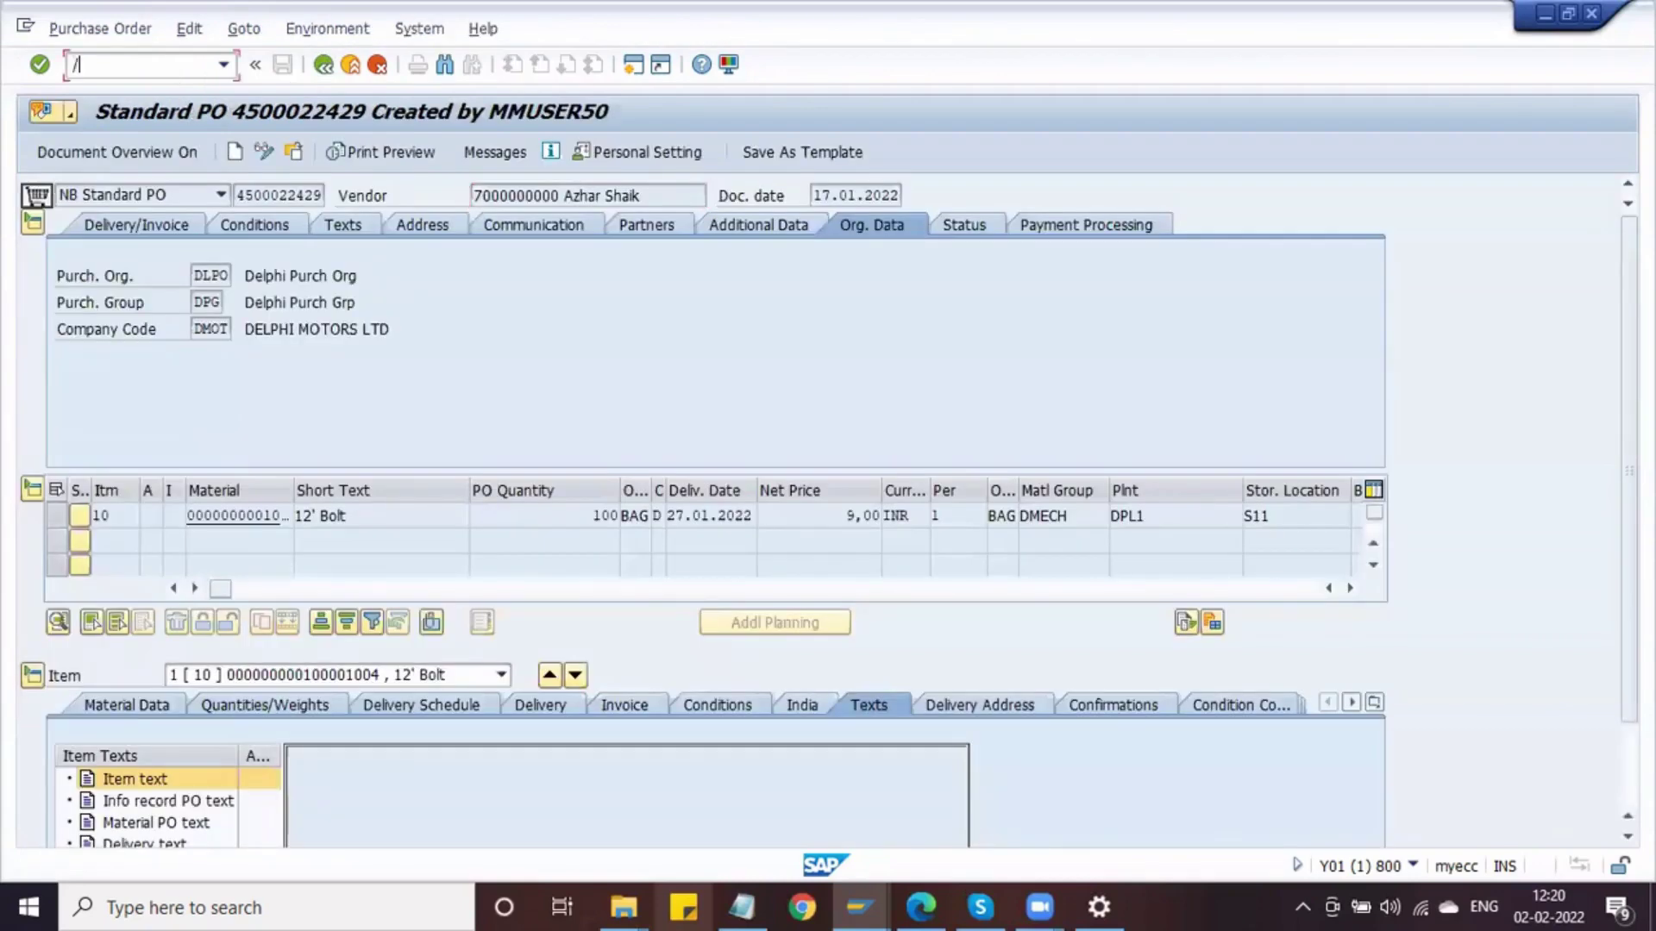
type("ospro")
key("Return")
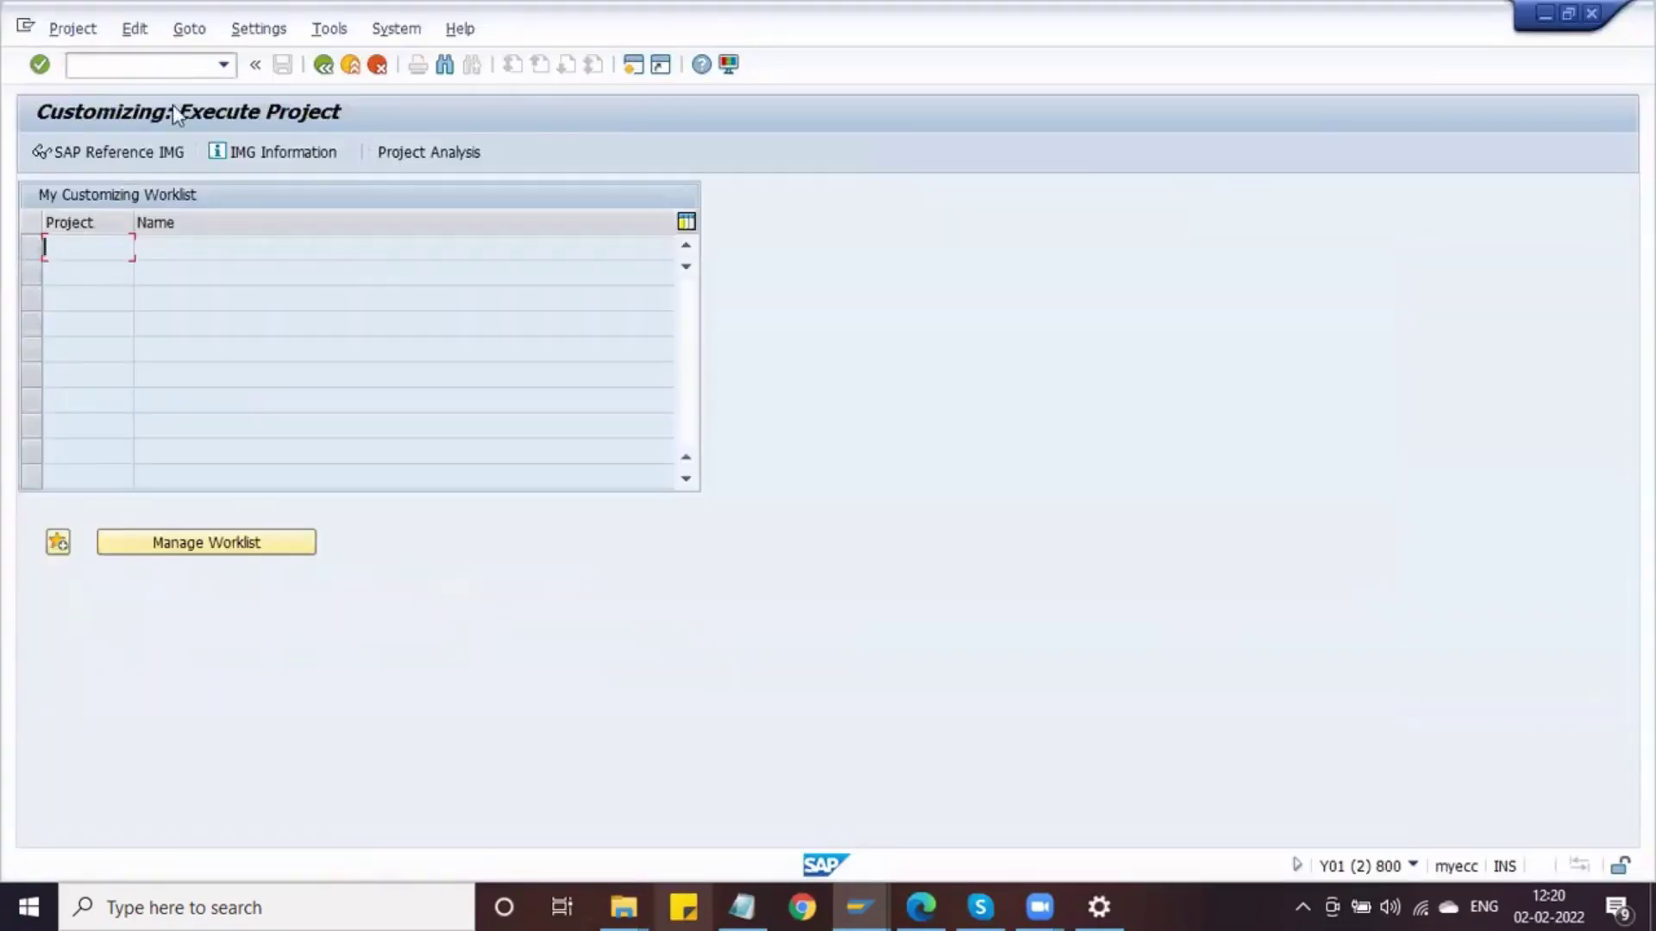
left_click(154, 156)
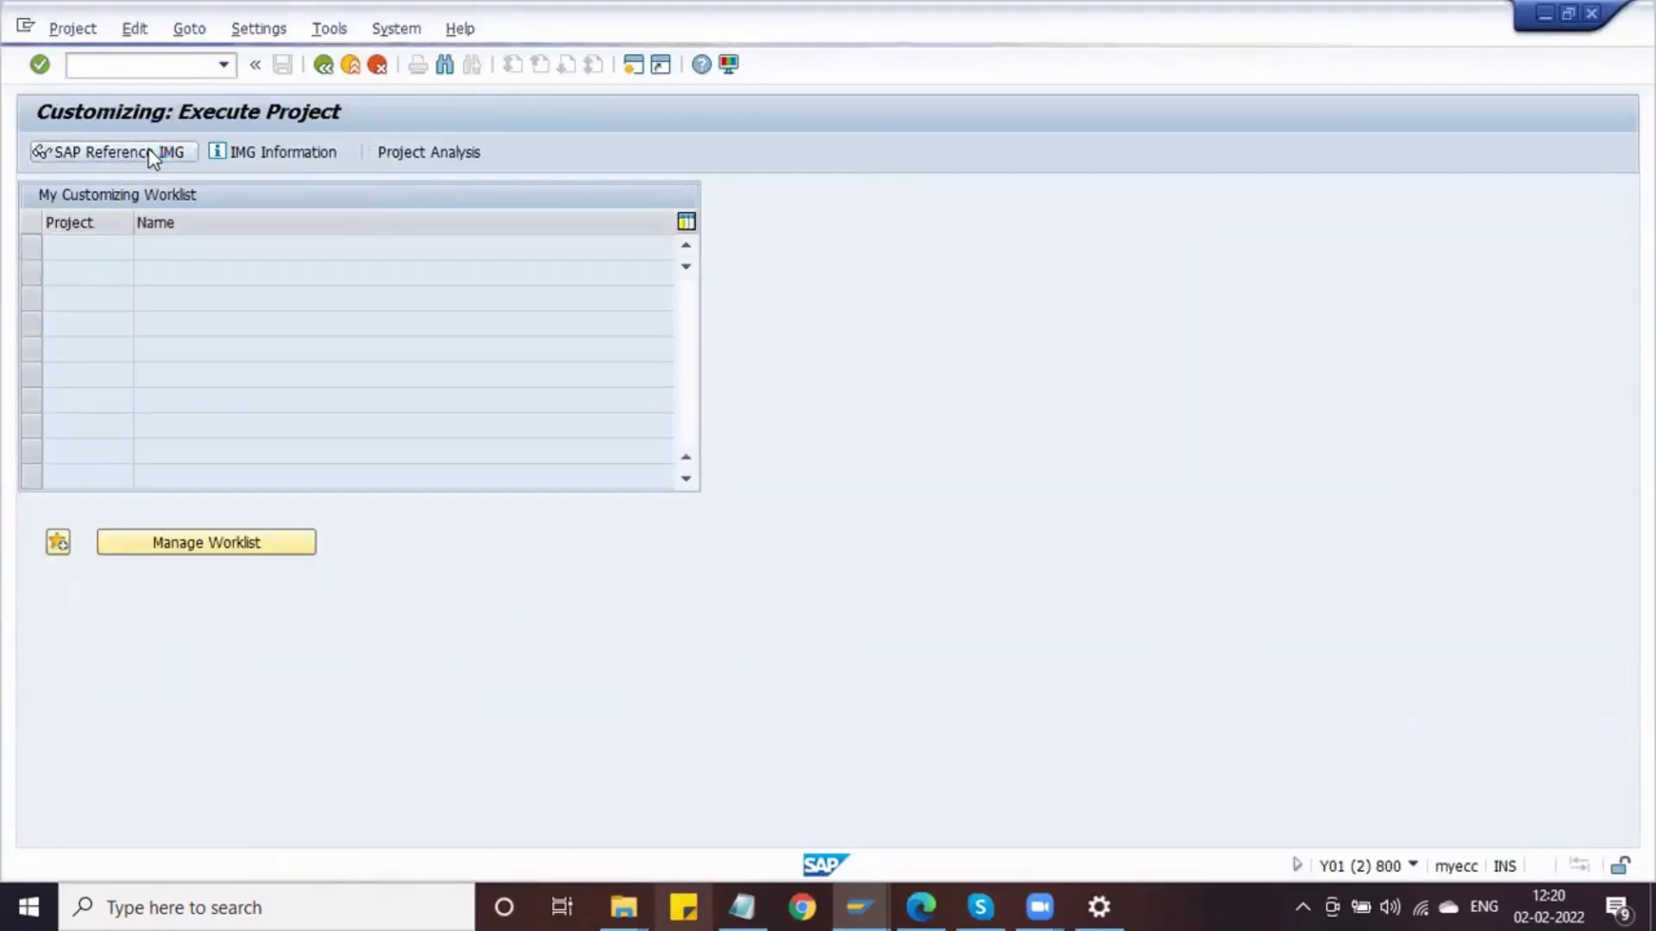
Expand the Purchasing node under Materials Management in the IMG structure
scroll(245, 472, "down", 6)
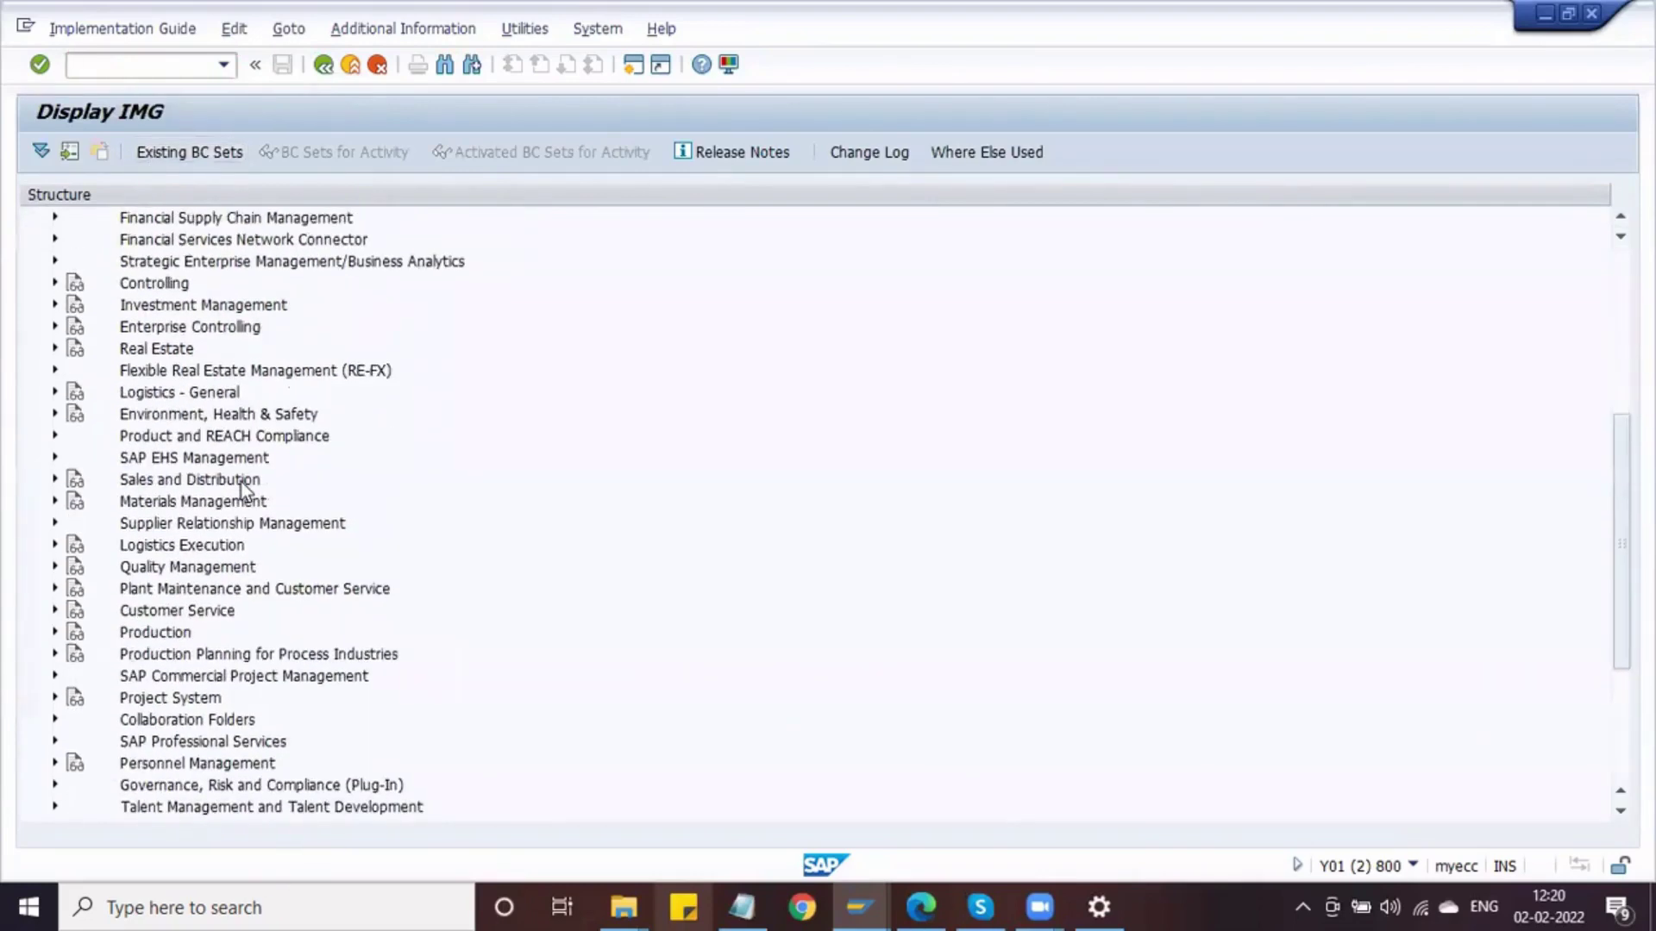
left_click(55, 502)
scroll(186, 492, "down", 3)
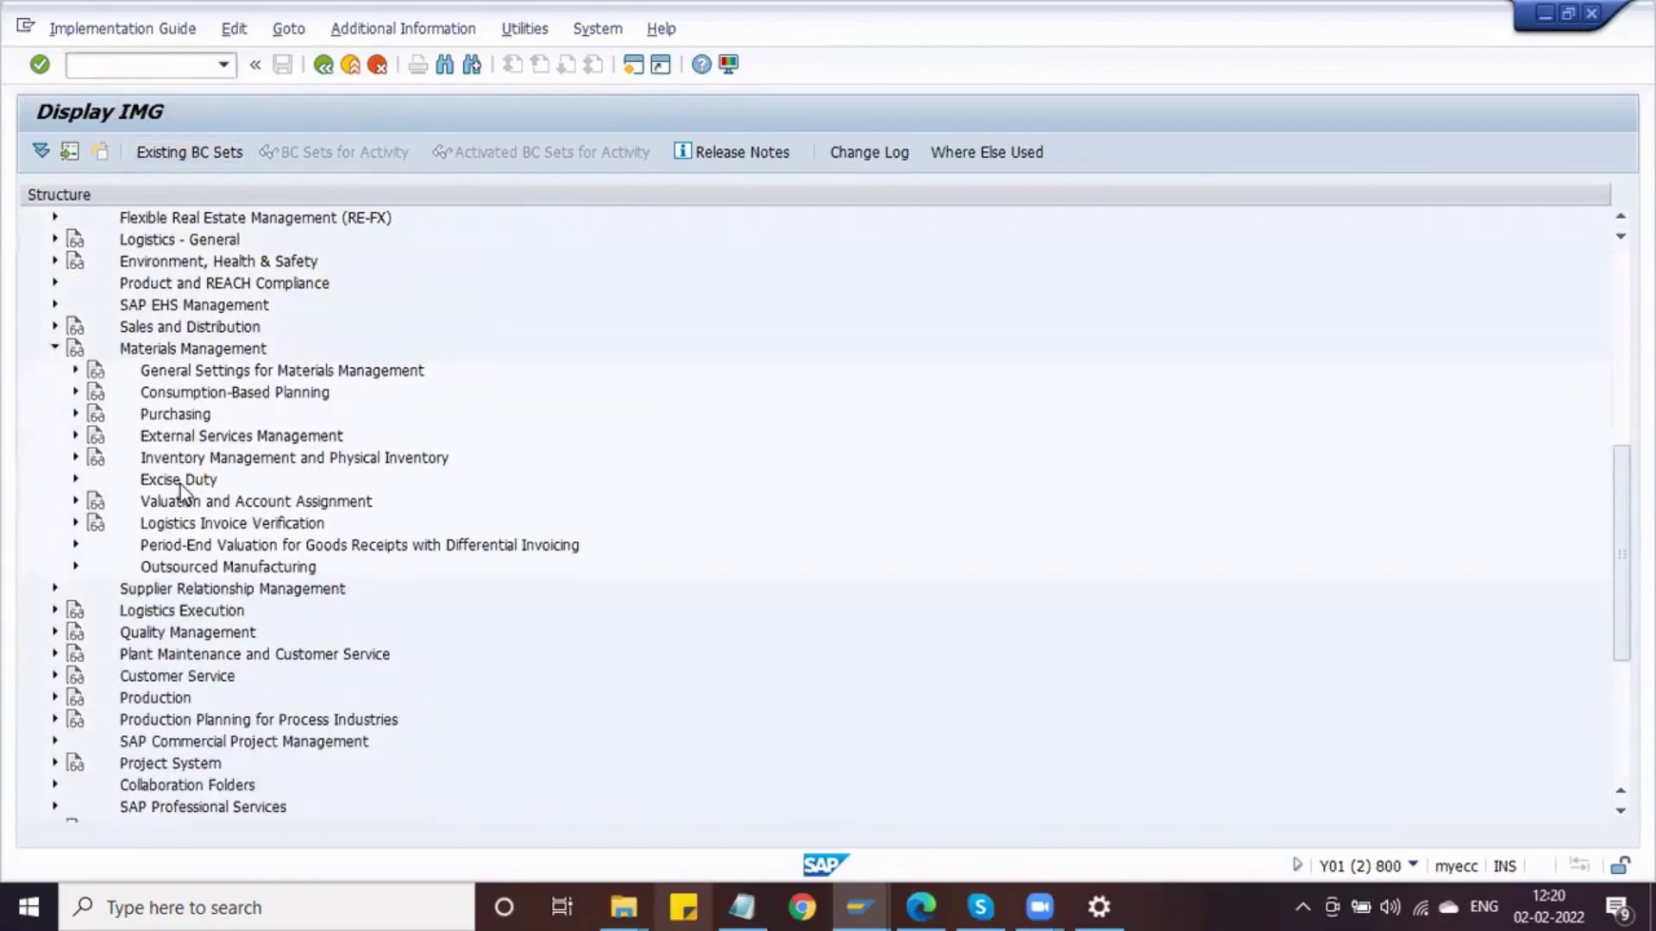
left_click(173, 416)
left_click(76, 415)
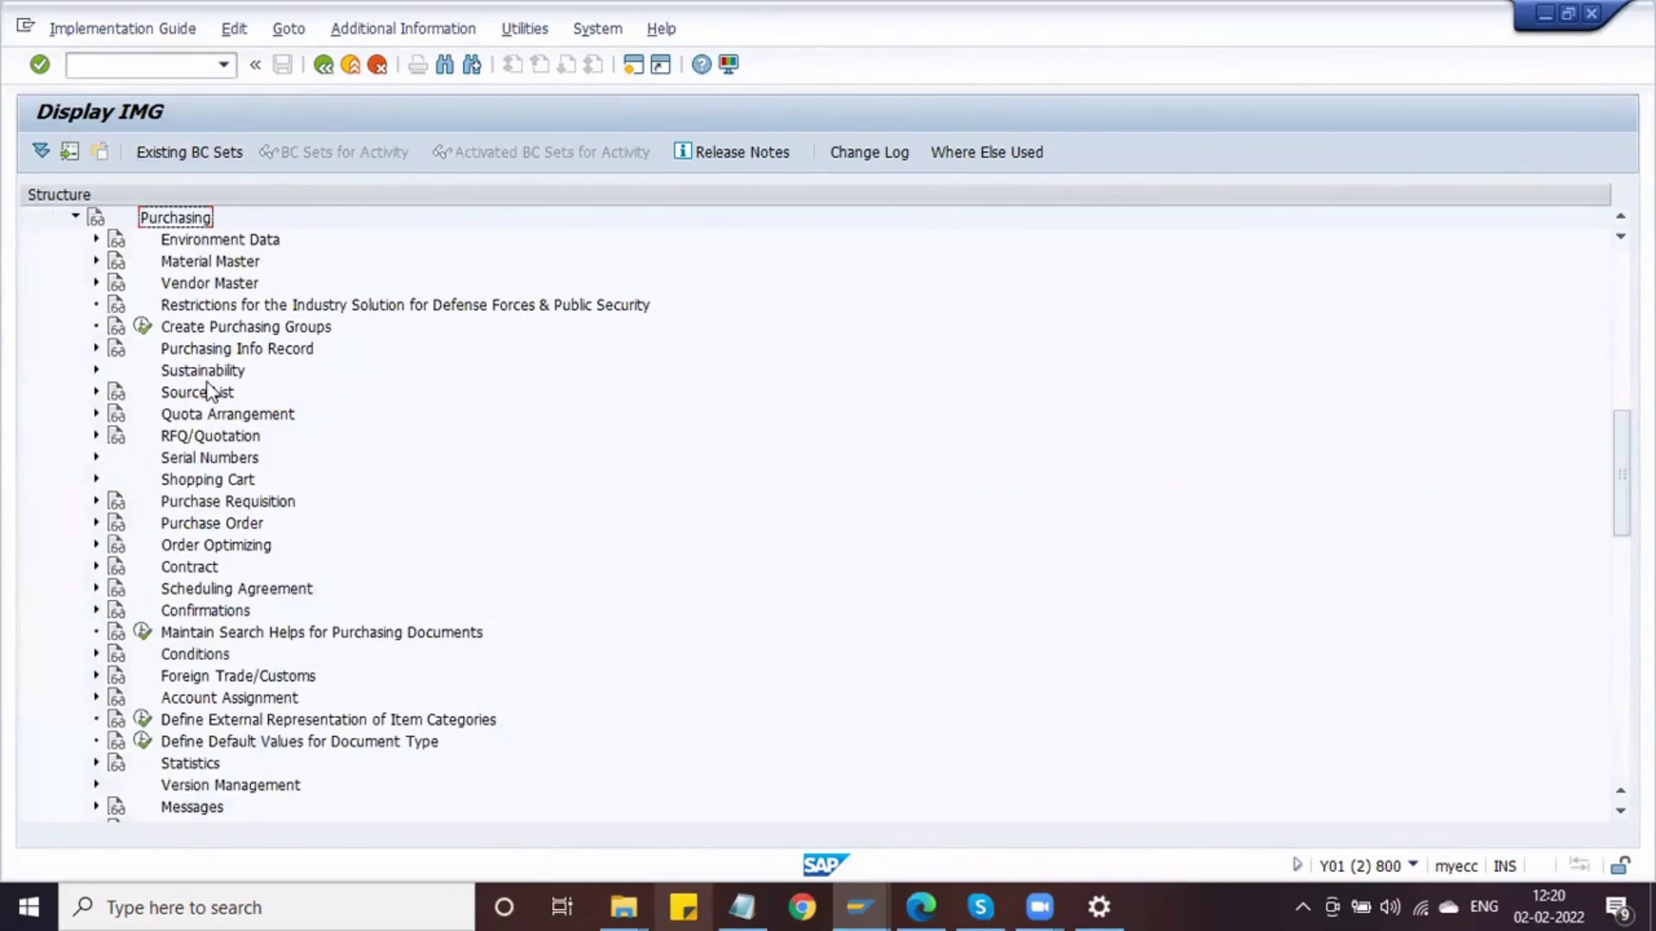
Expand the Messages node under Purchasing, and switch back to the purchase order session
scroll(209, 393, "down", 1)
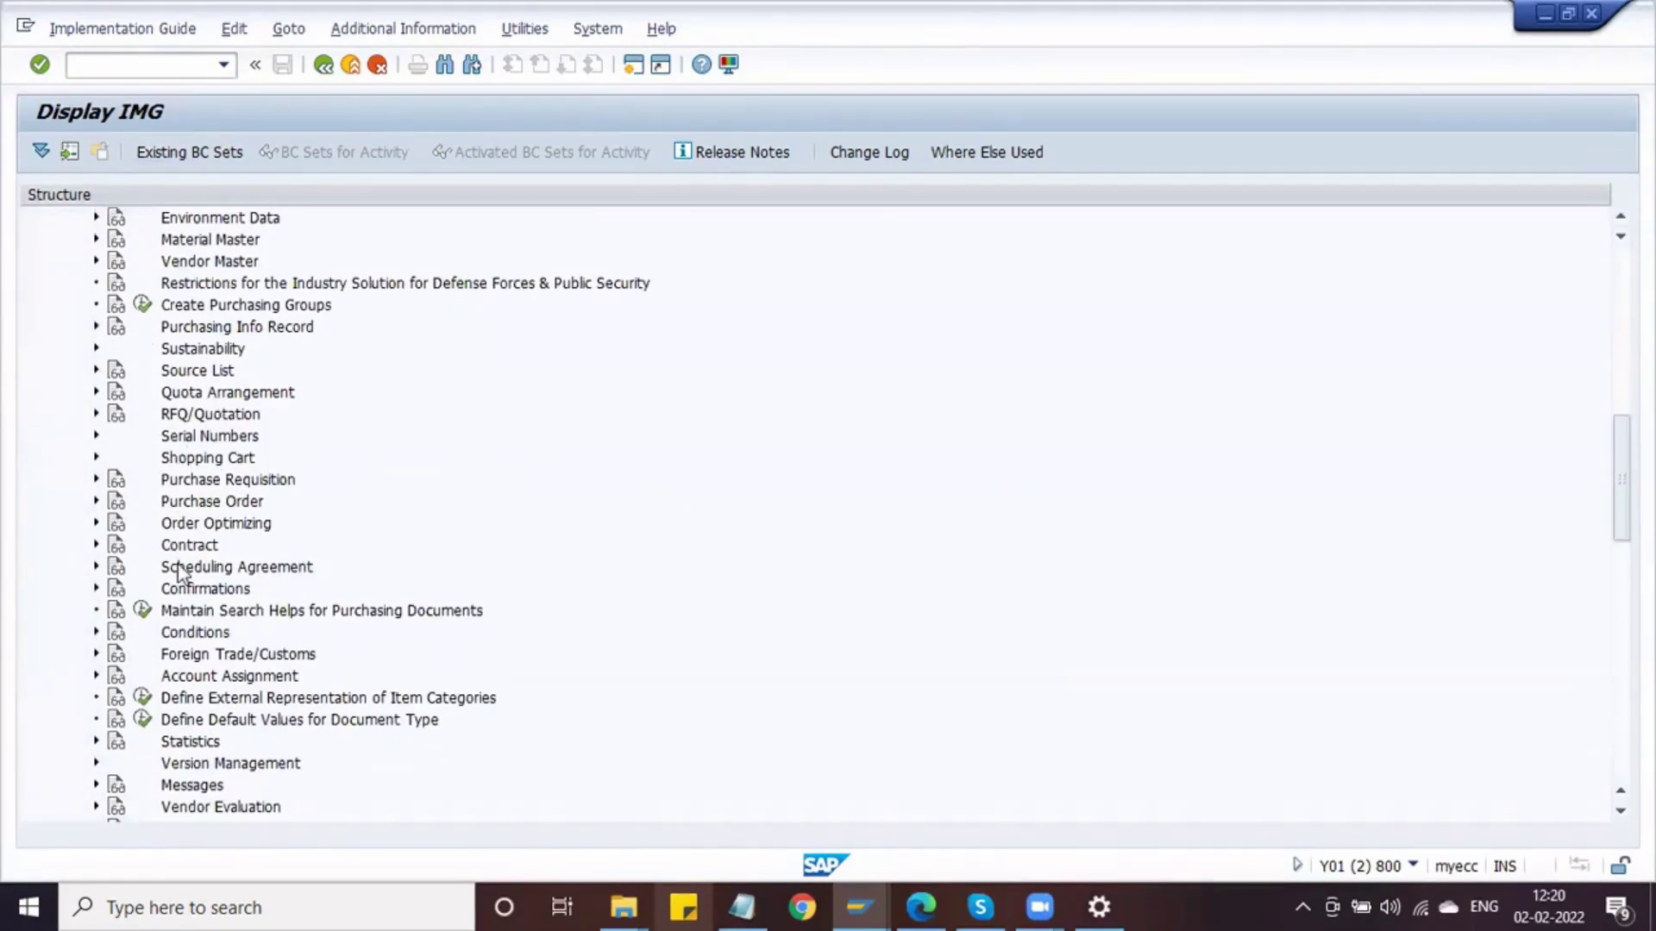
scroll(177, 565, "down", 3)
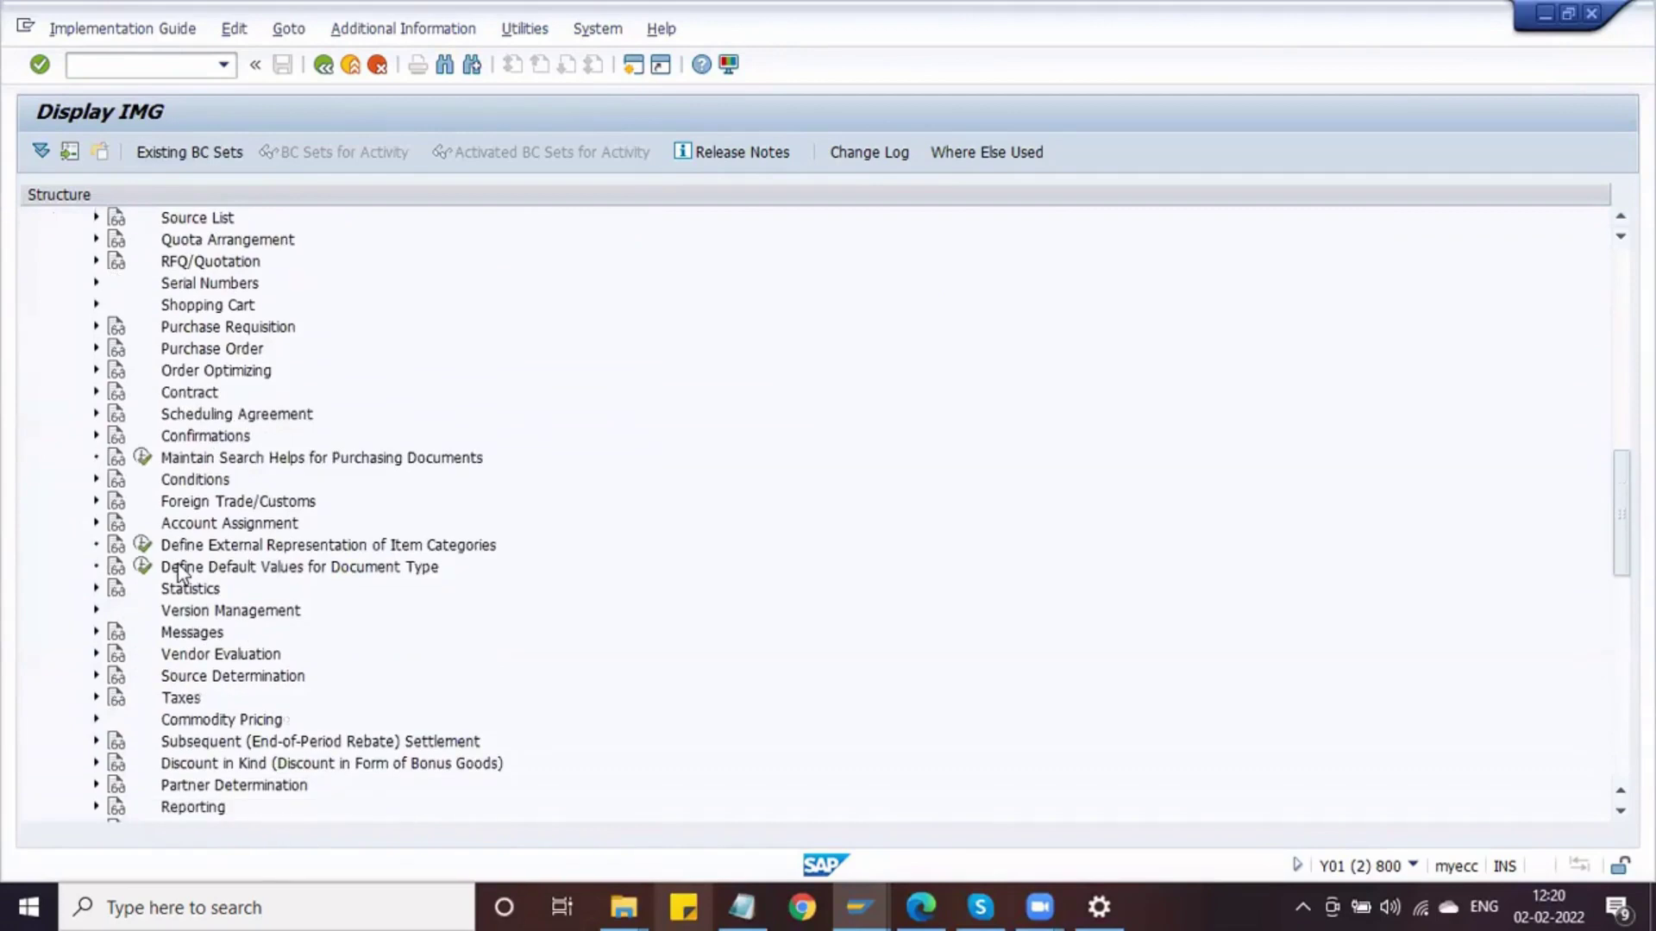
left_click(195, 640)
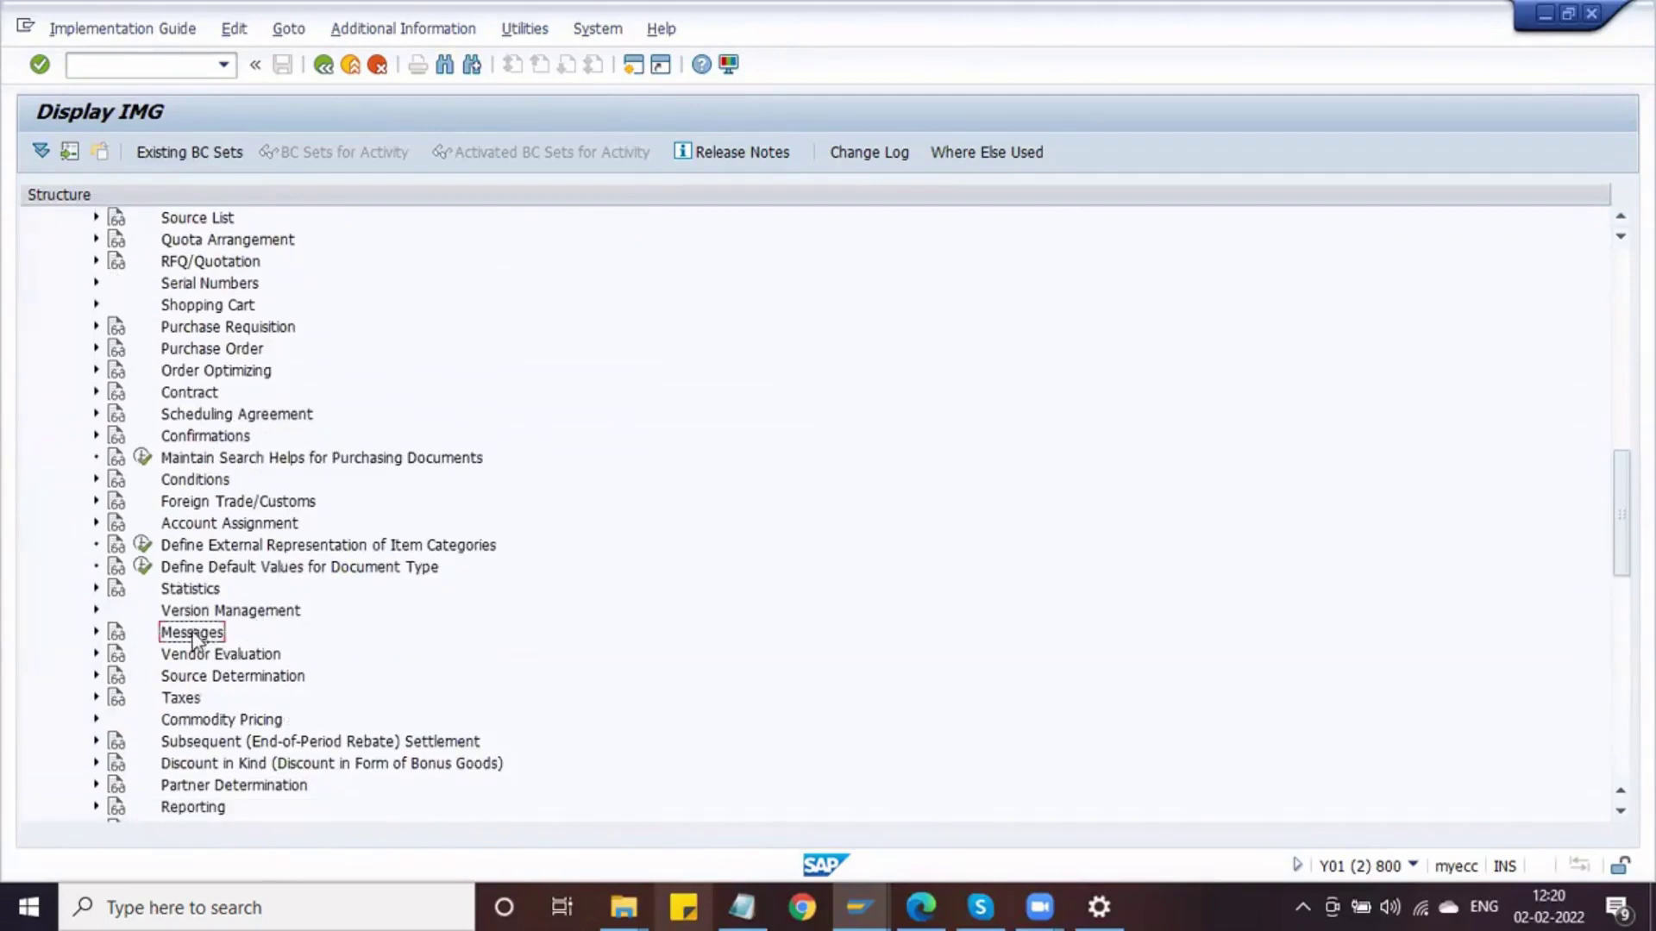
left_click(96, 633)
key("alt+Tab")
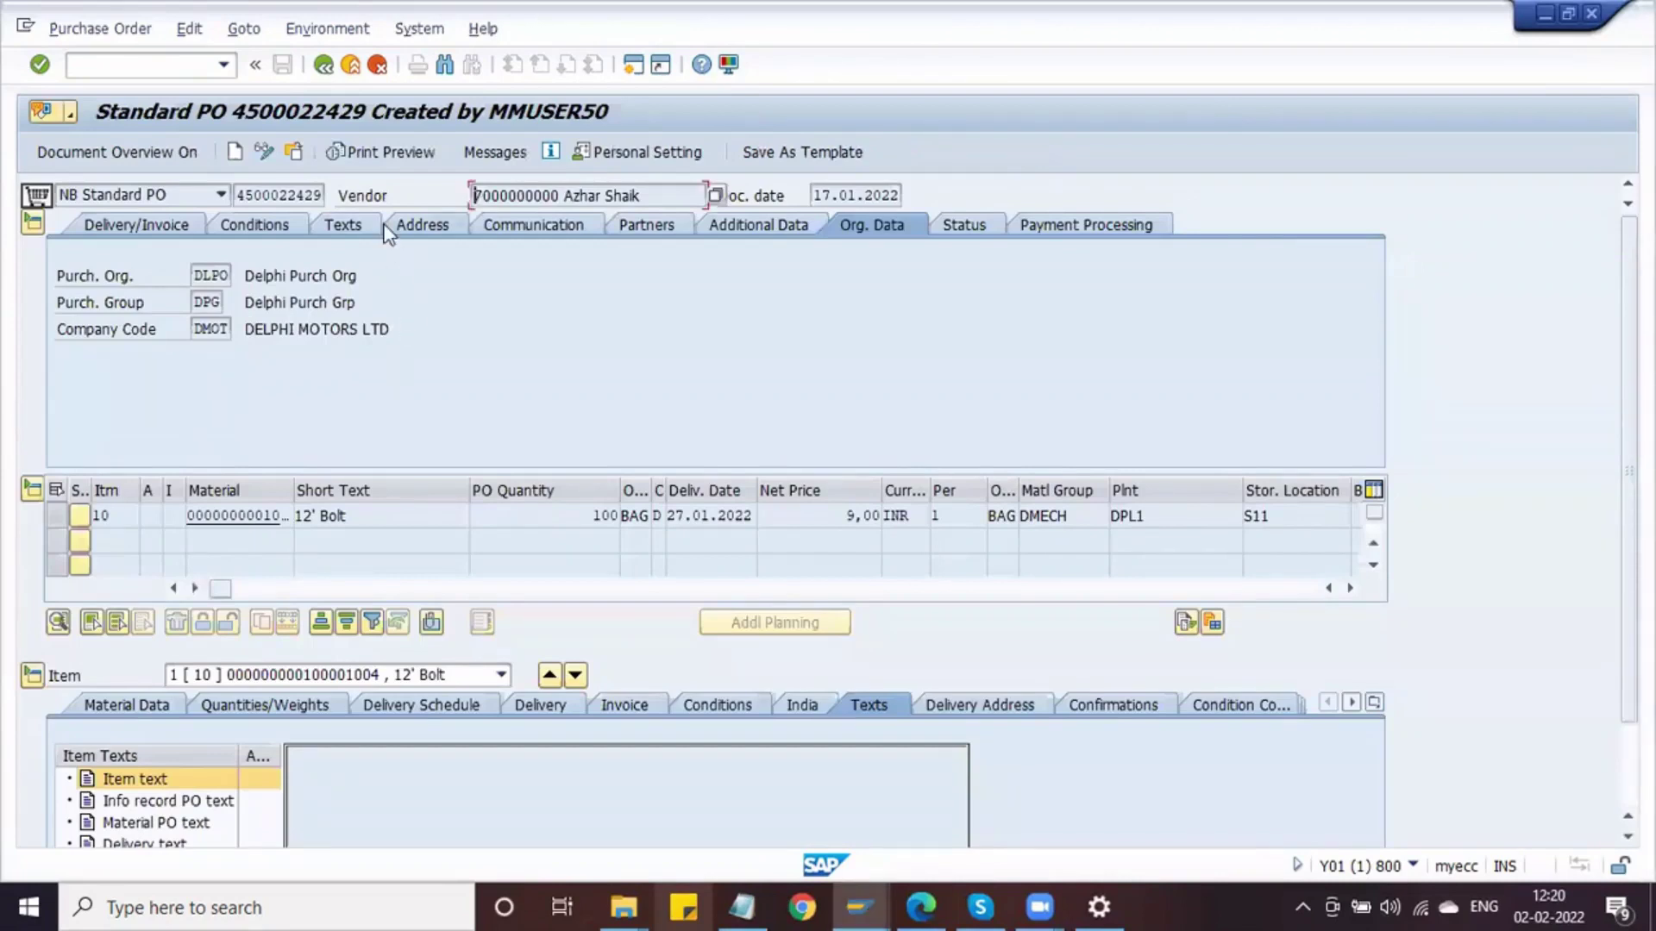
Display the purchase order's output messages, select the NEU print output entry, and switch back to the IMG session
left_click(496, 153)
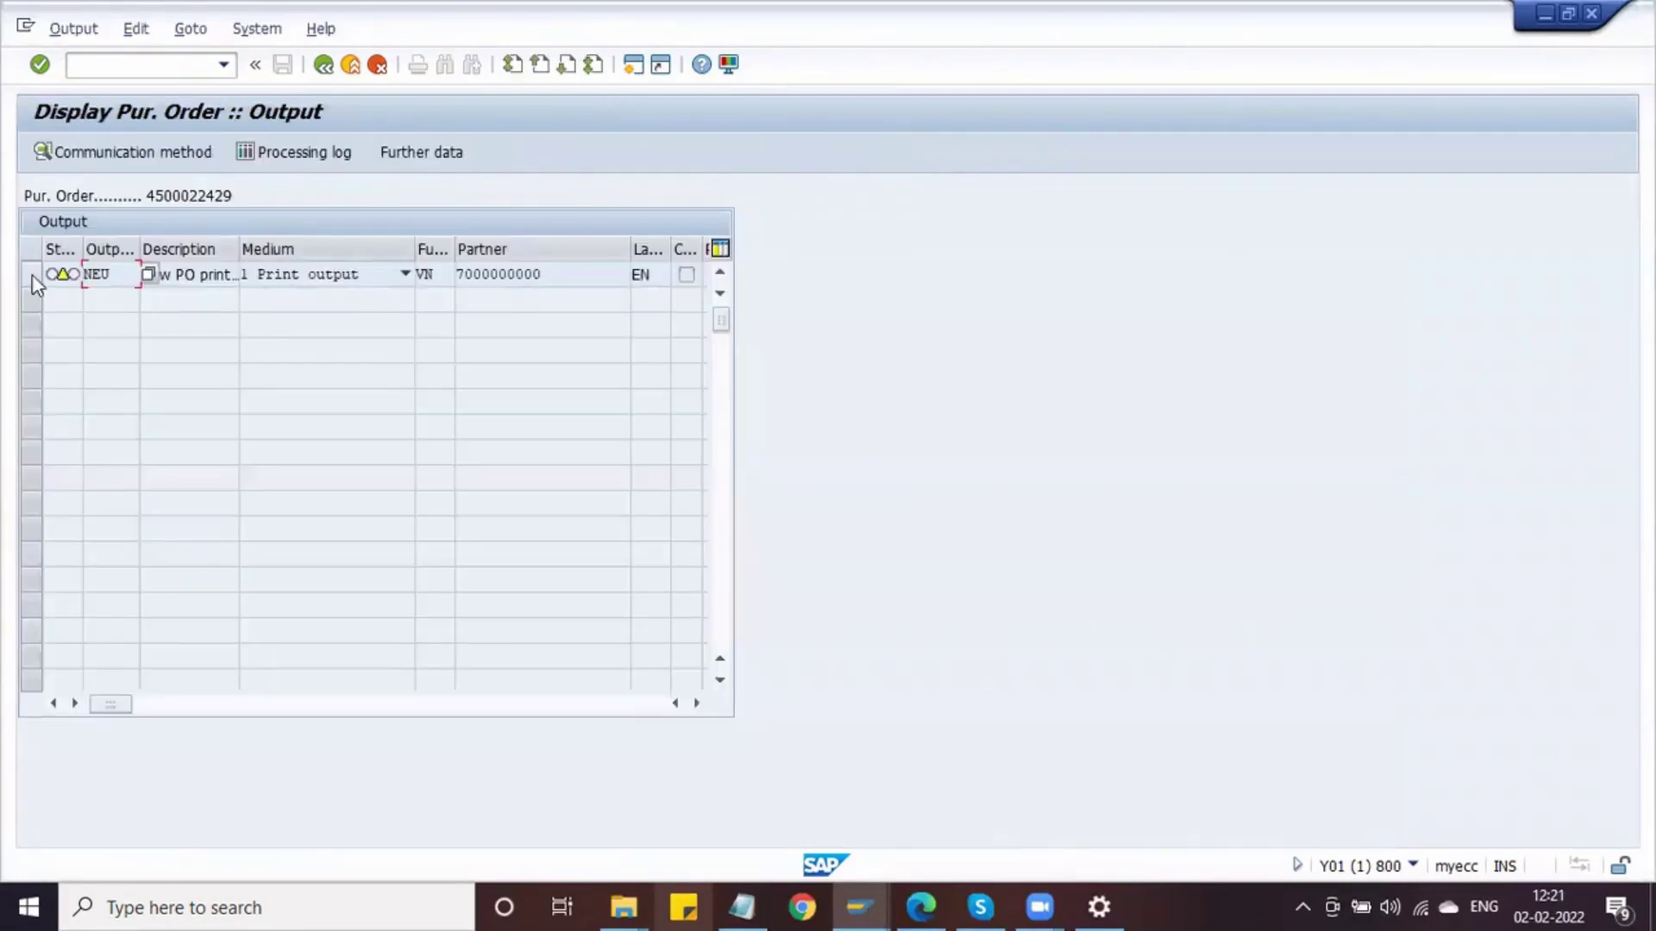
left_click(31, 273)
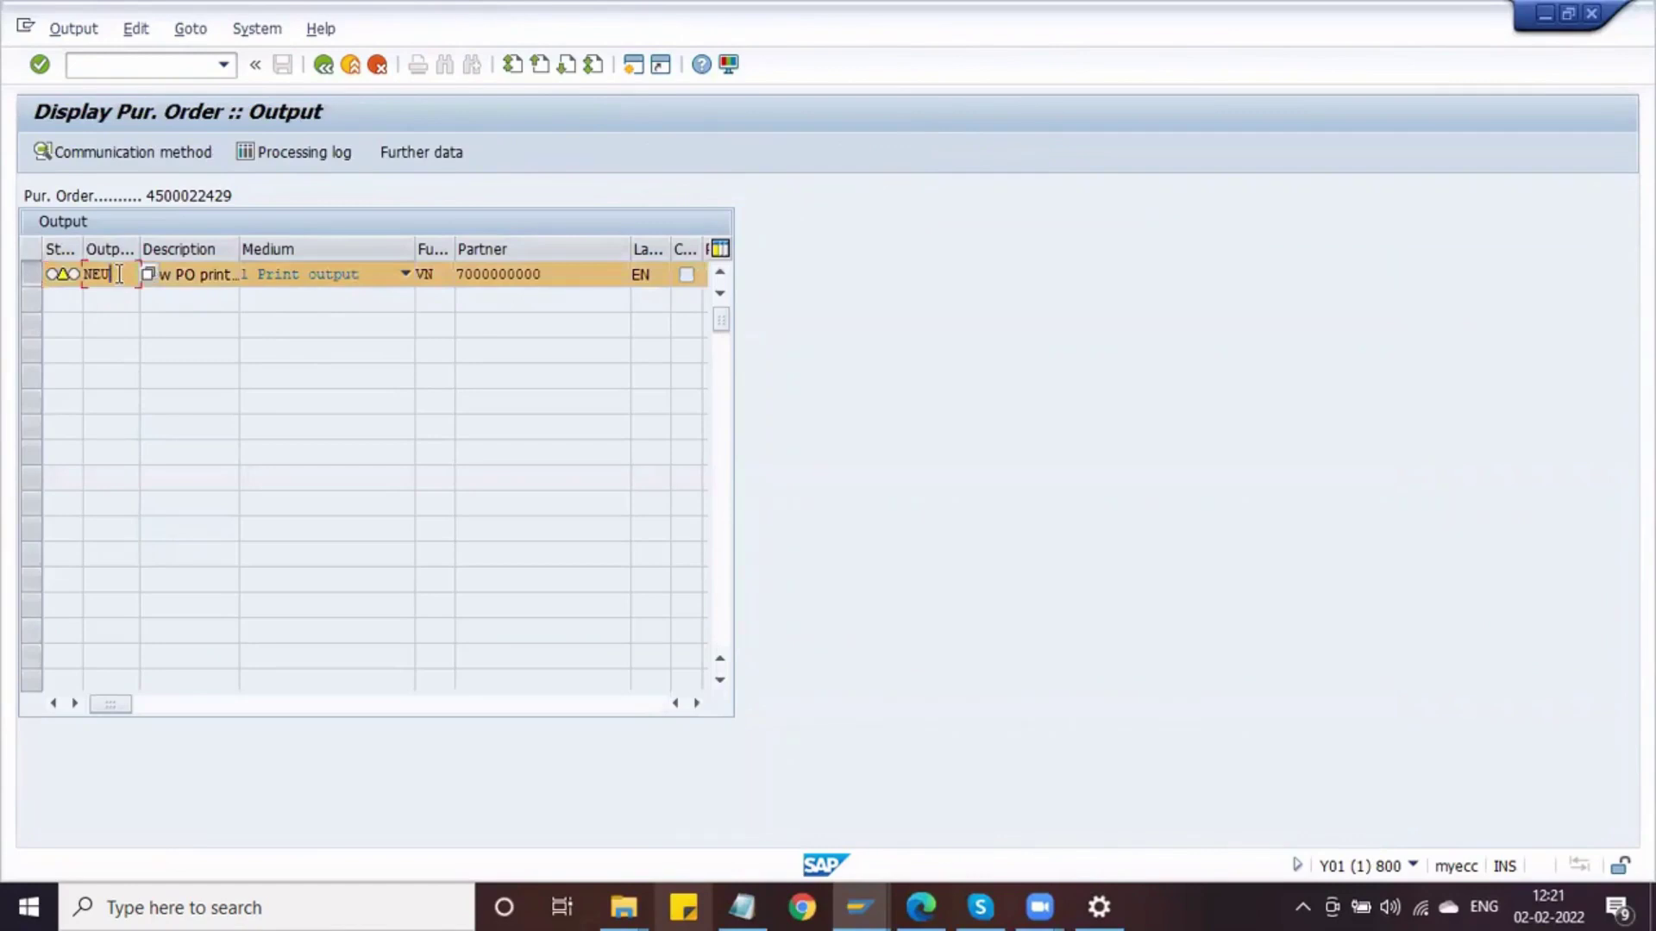
key("F10")
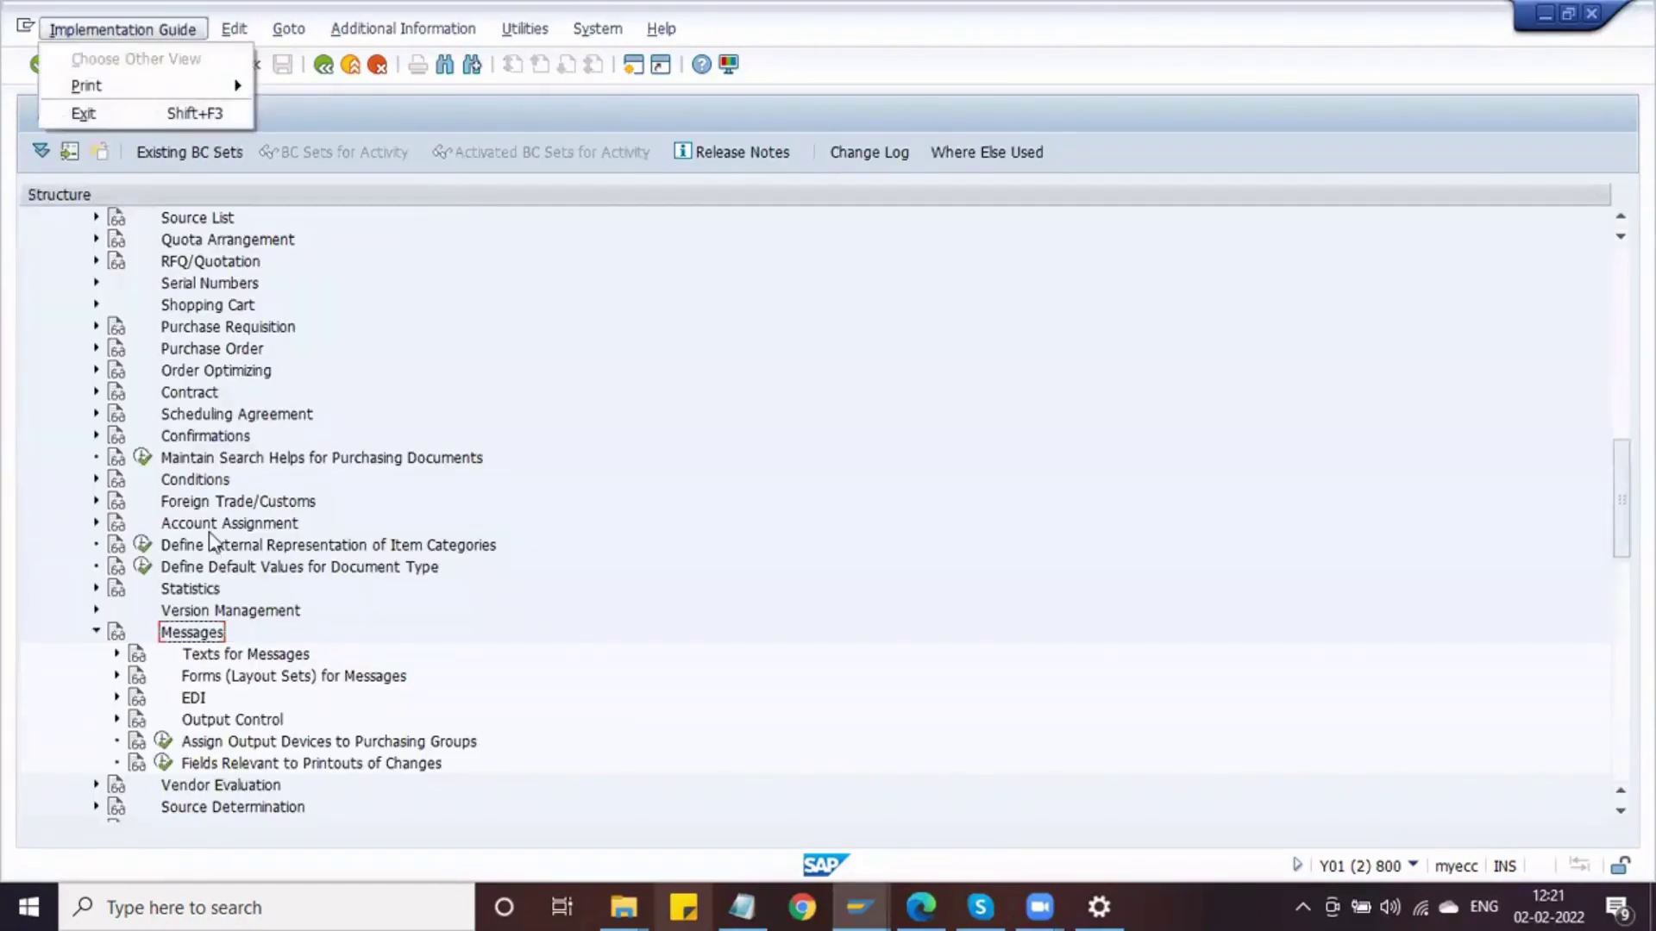
Expand the Output Control node under Messages in the IMG structure
left_click(198, 628)
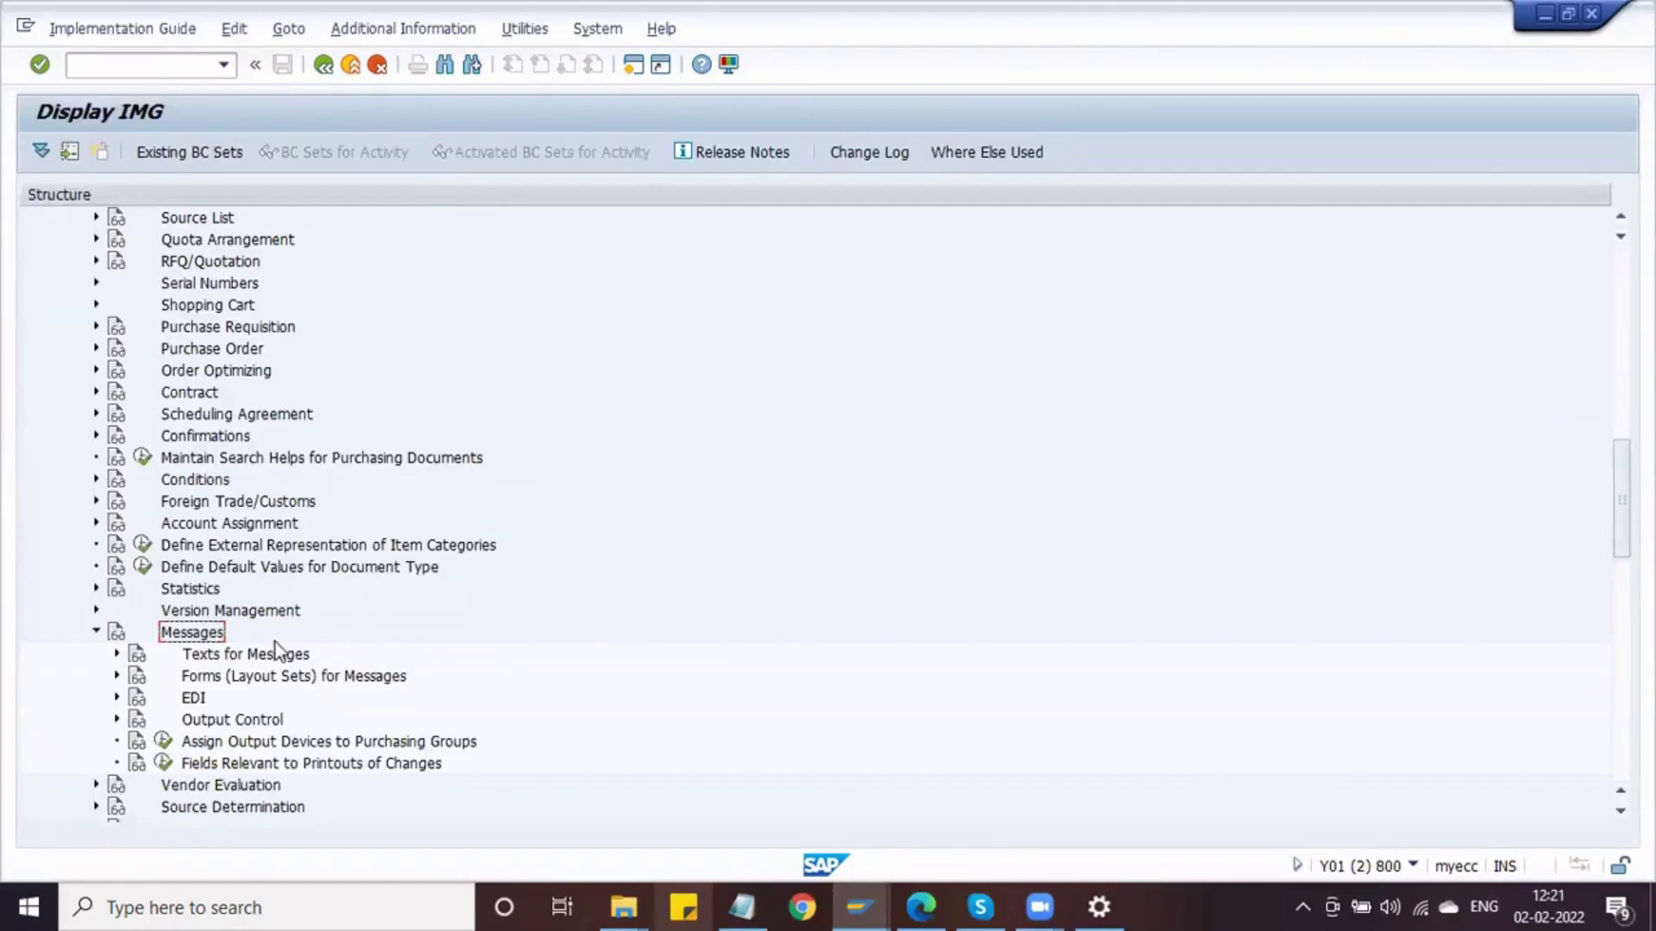
scroll(276, 647, "down", 2)
left_click(207, 595)
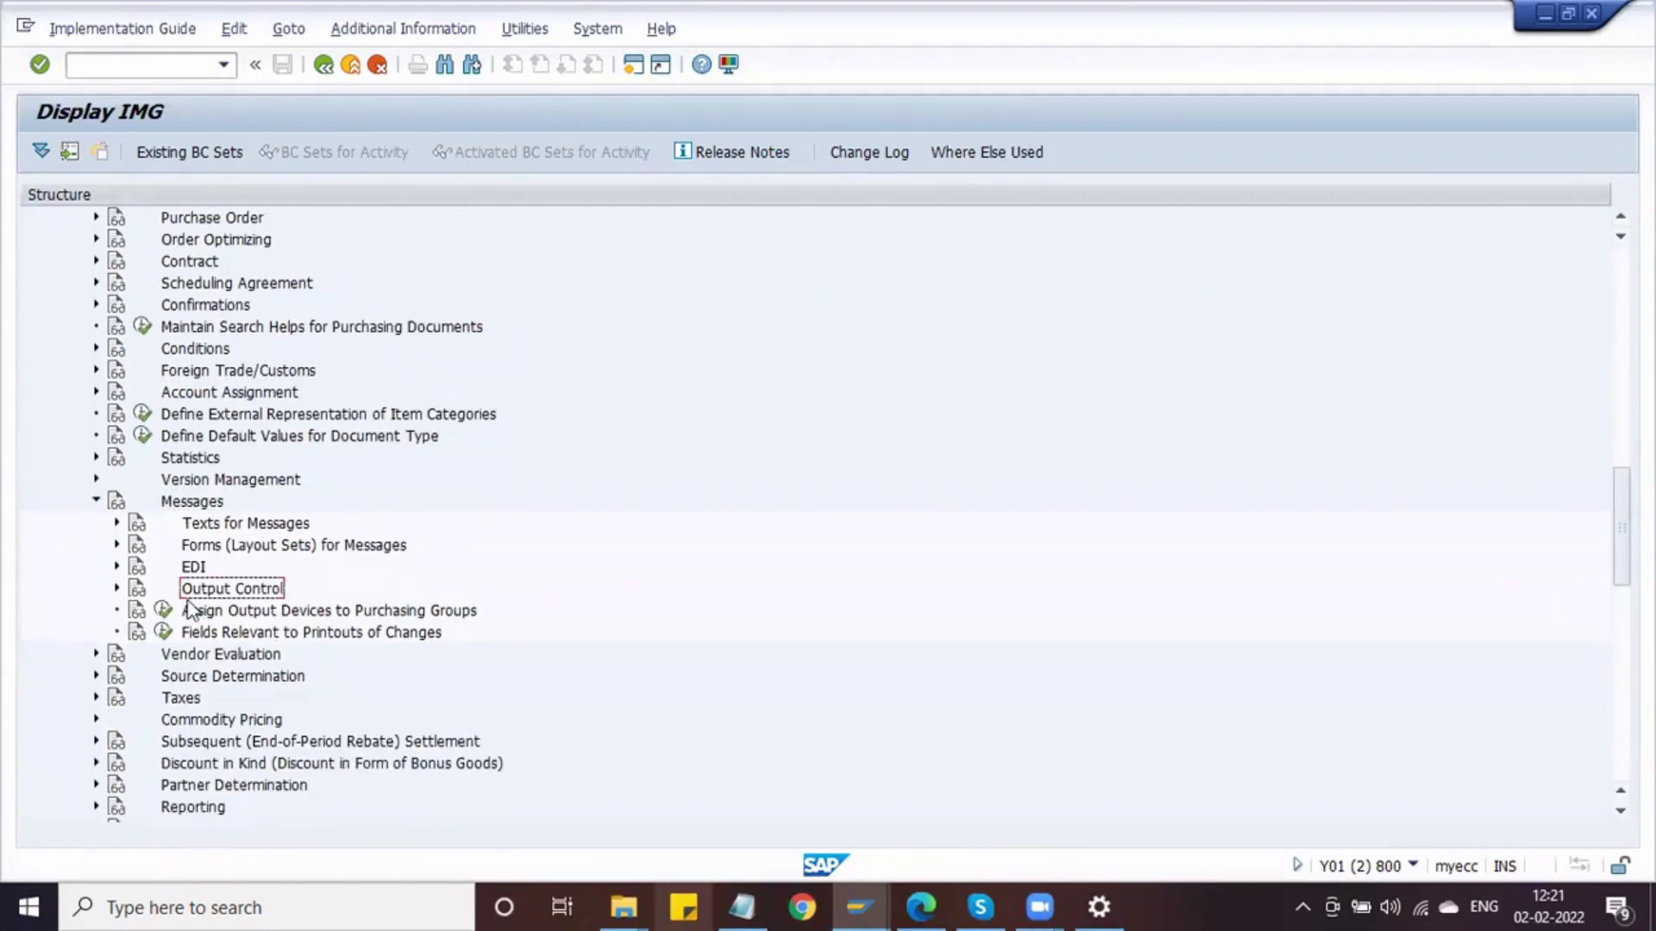
left_click(117, 590)
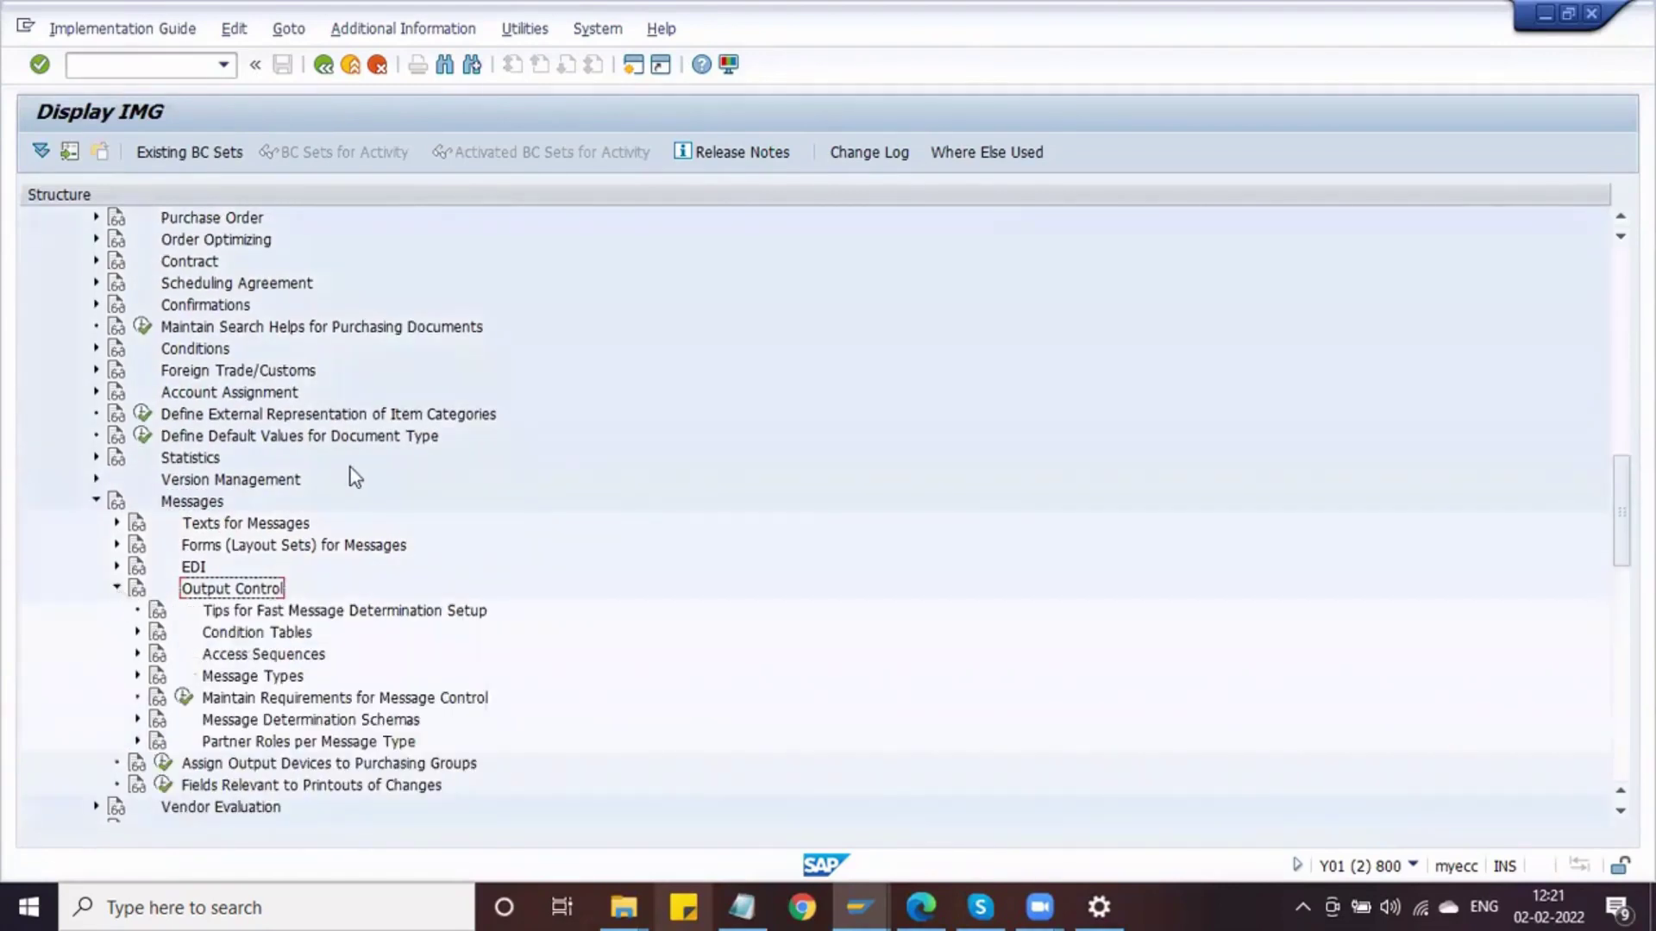
Review the Output Control nodes: Condition Tables, Access Sequences, Message Types and Message Determination Schemas
scroll(355, 470, "down", 5)
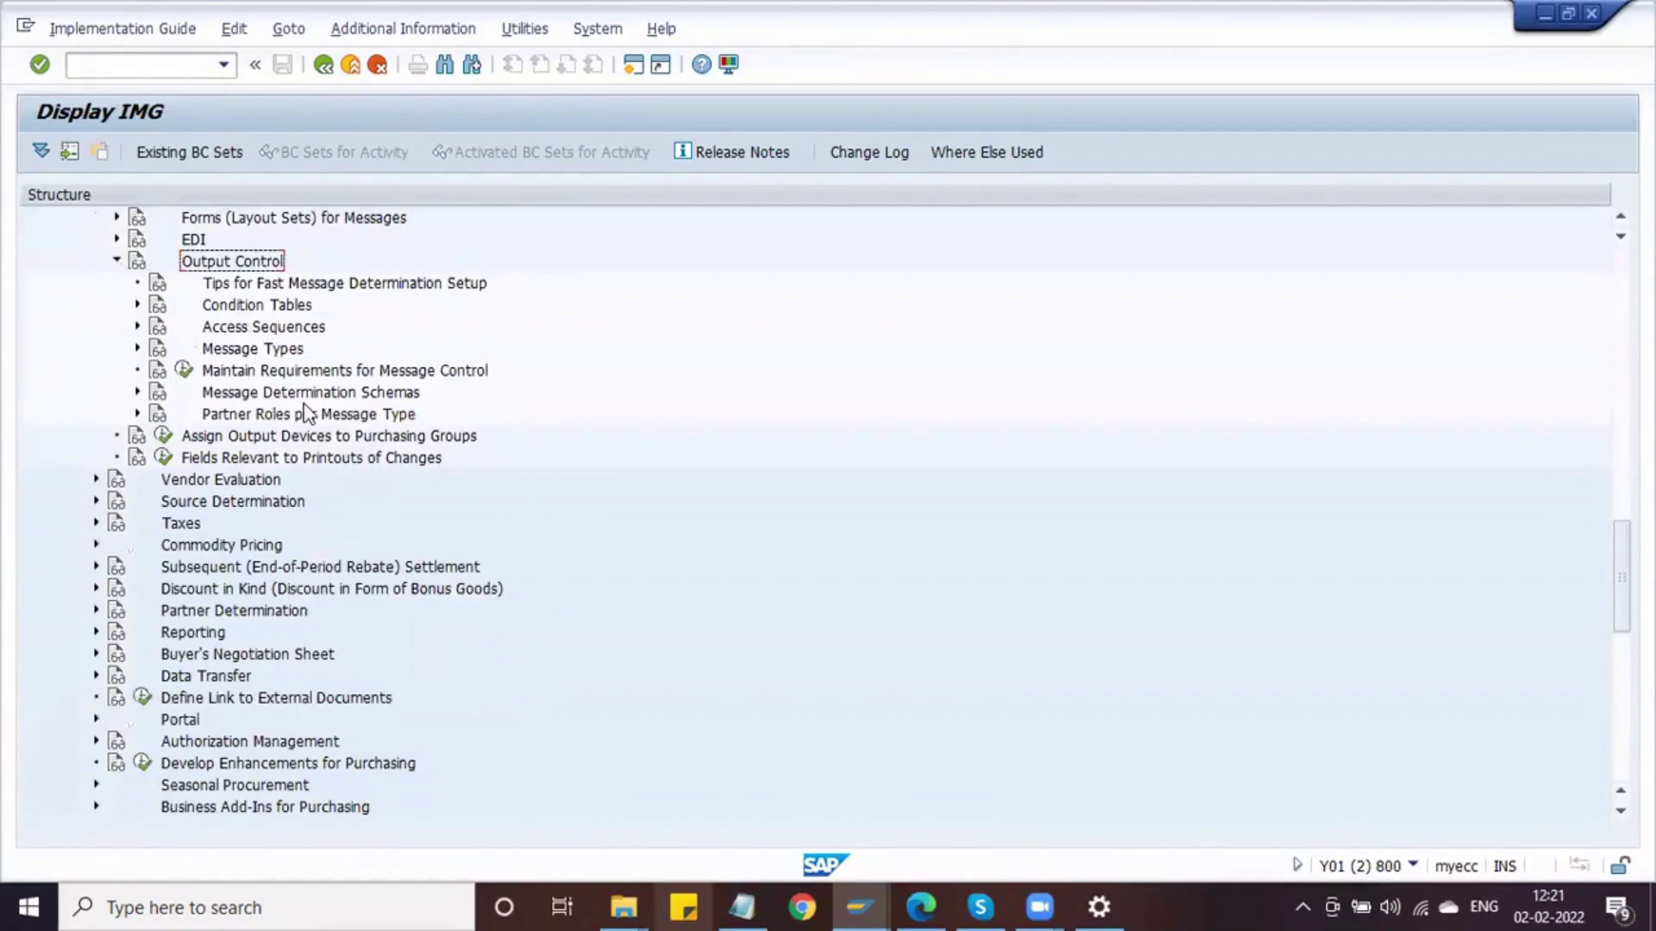
left_click(246, 309)
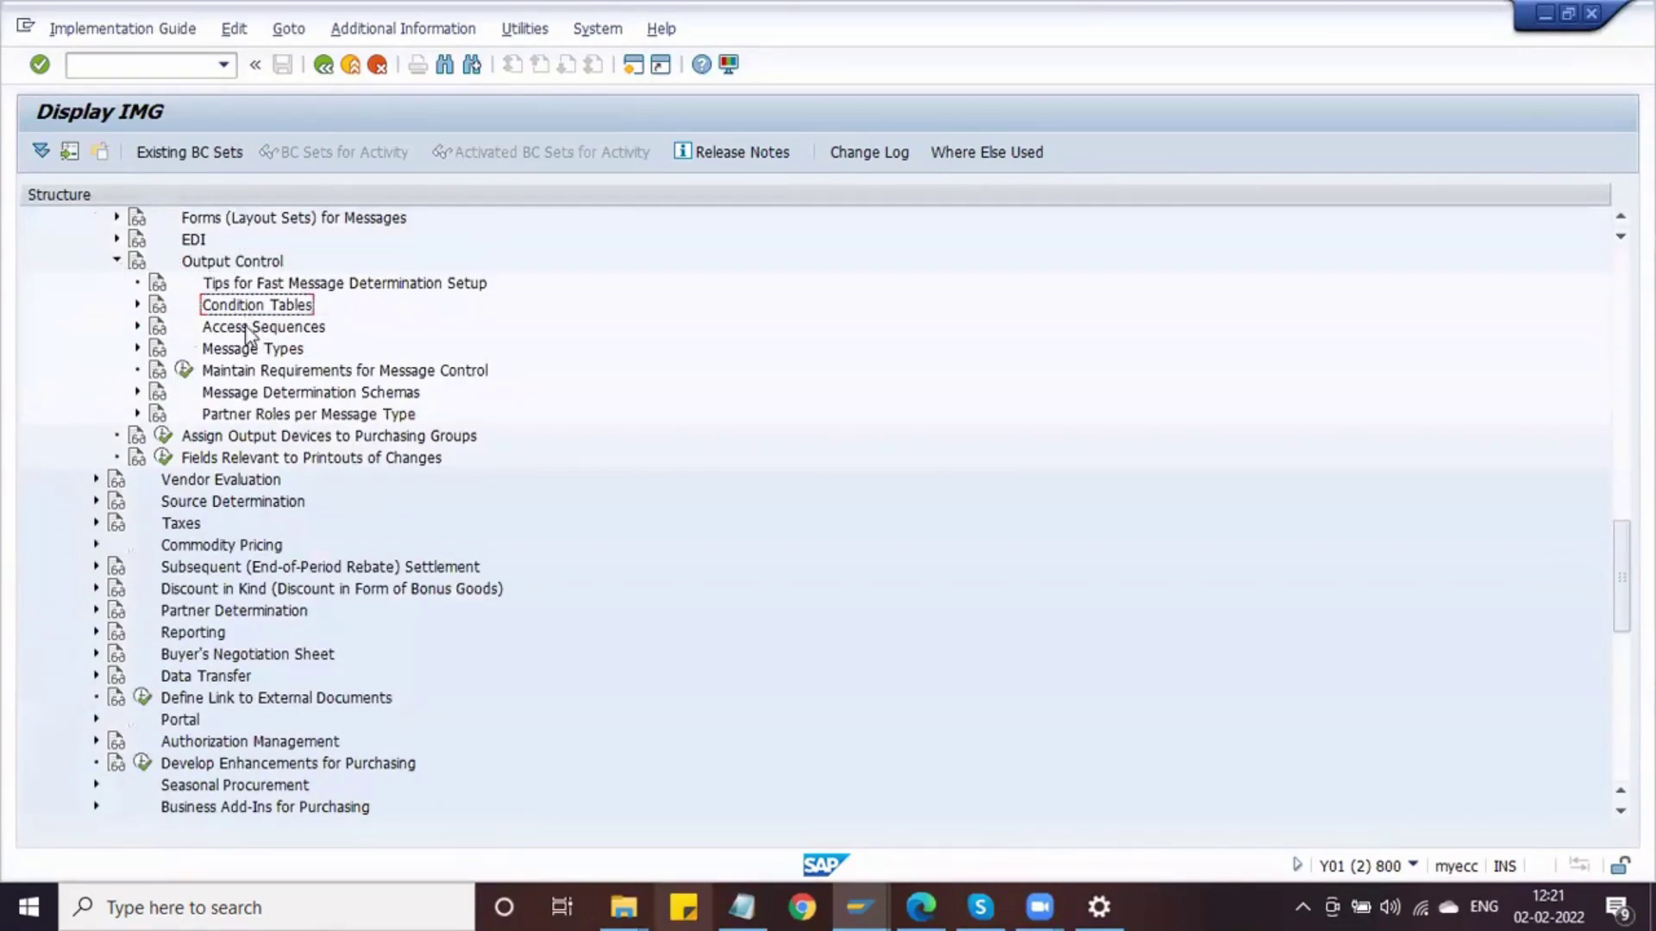
left_click(248, 333)
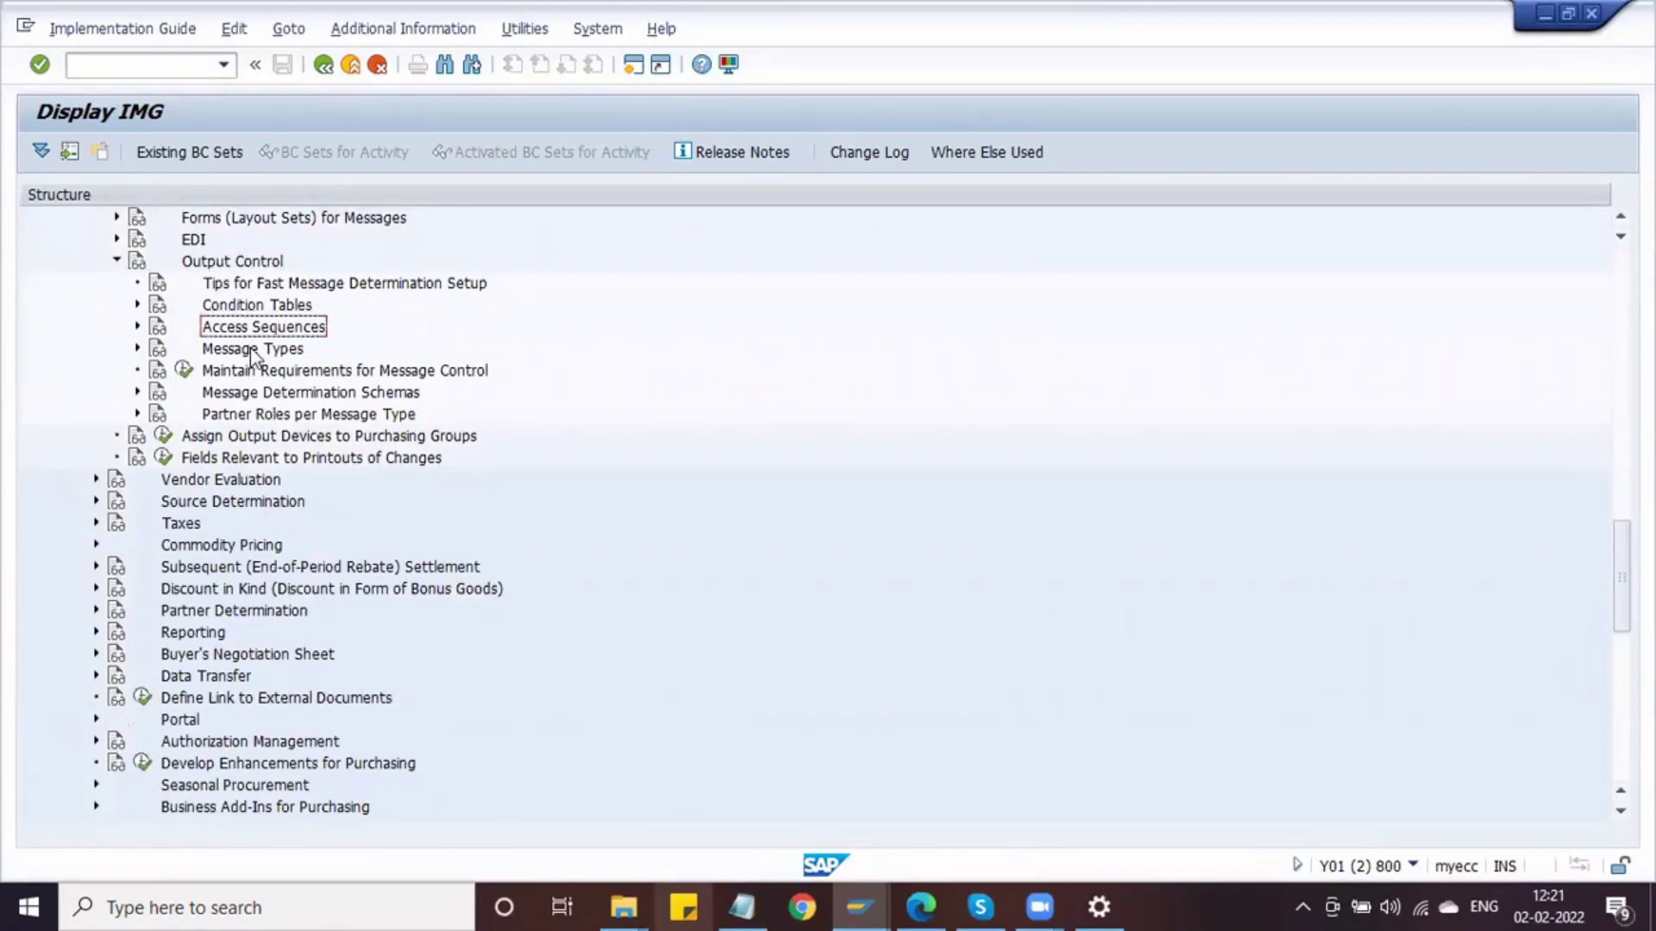
left_click(252, 352)
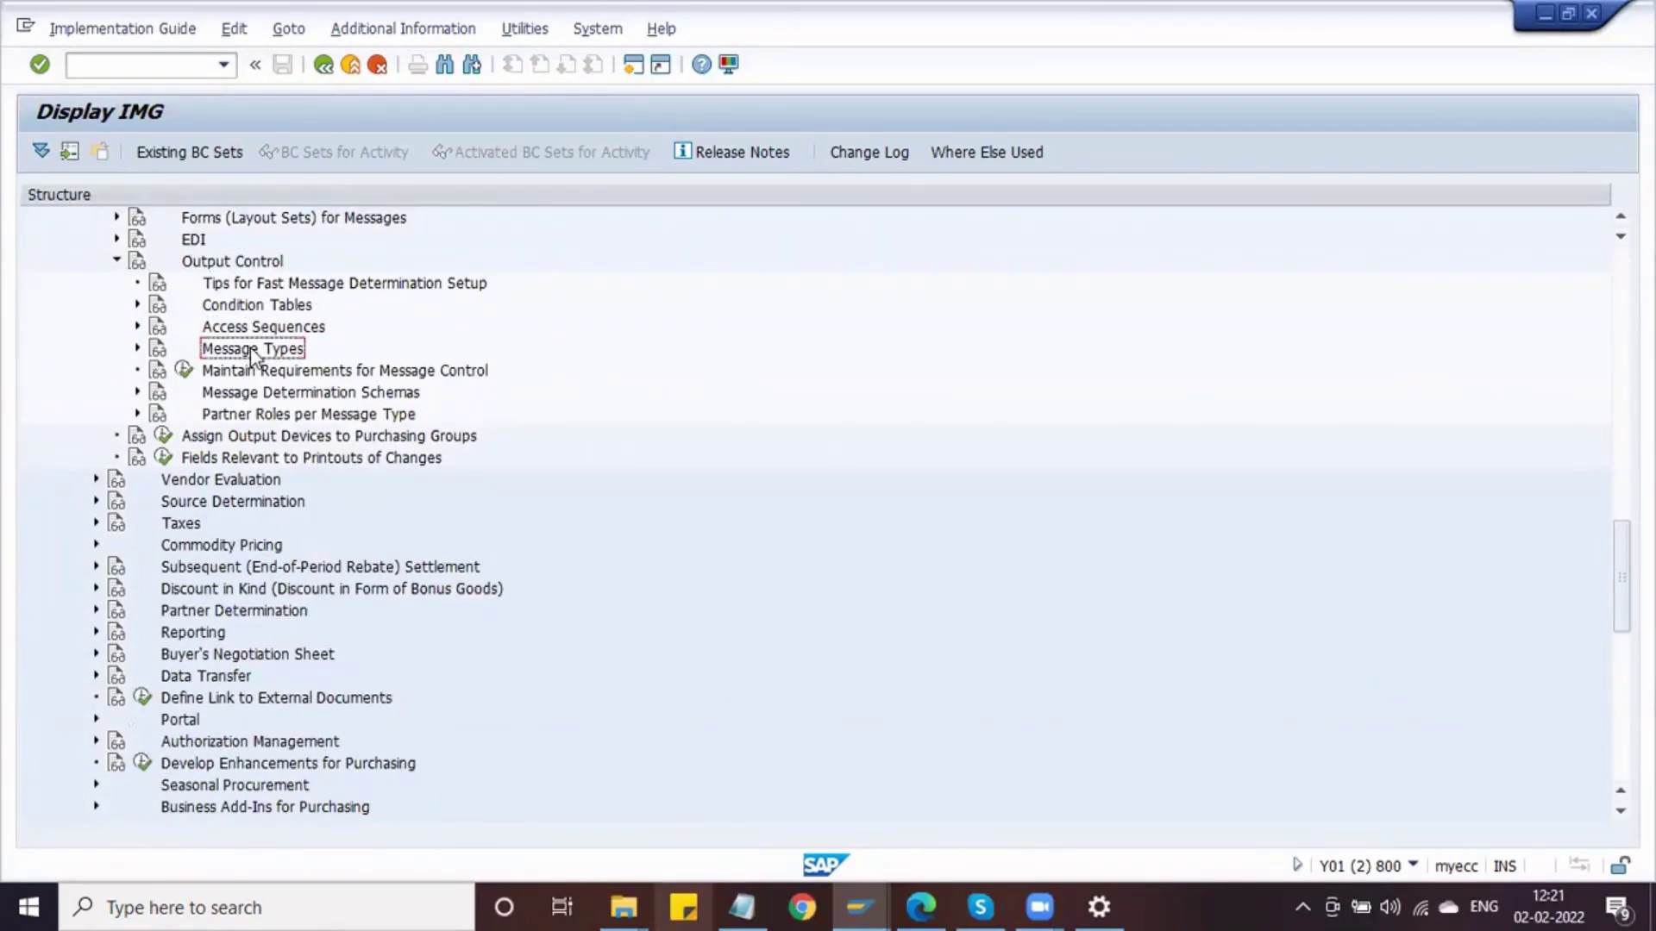
left_click(266, 395)
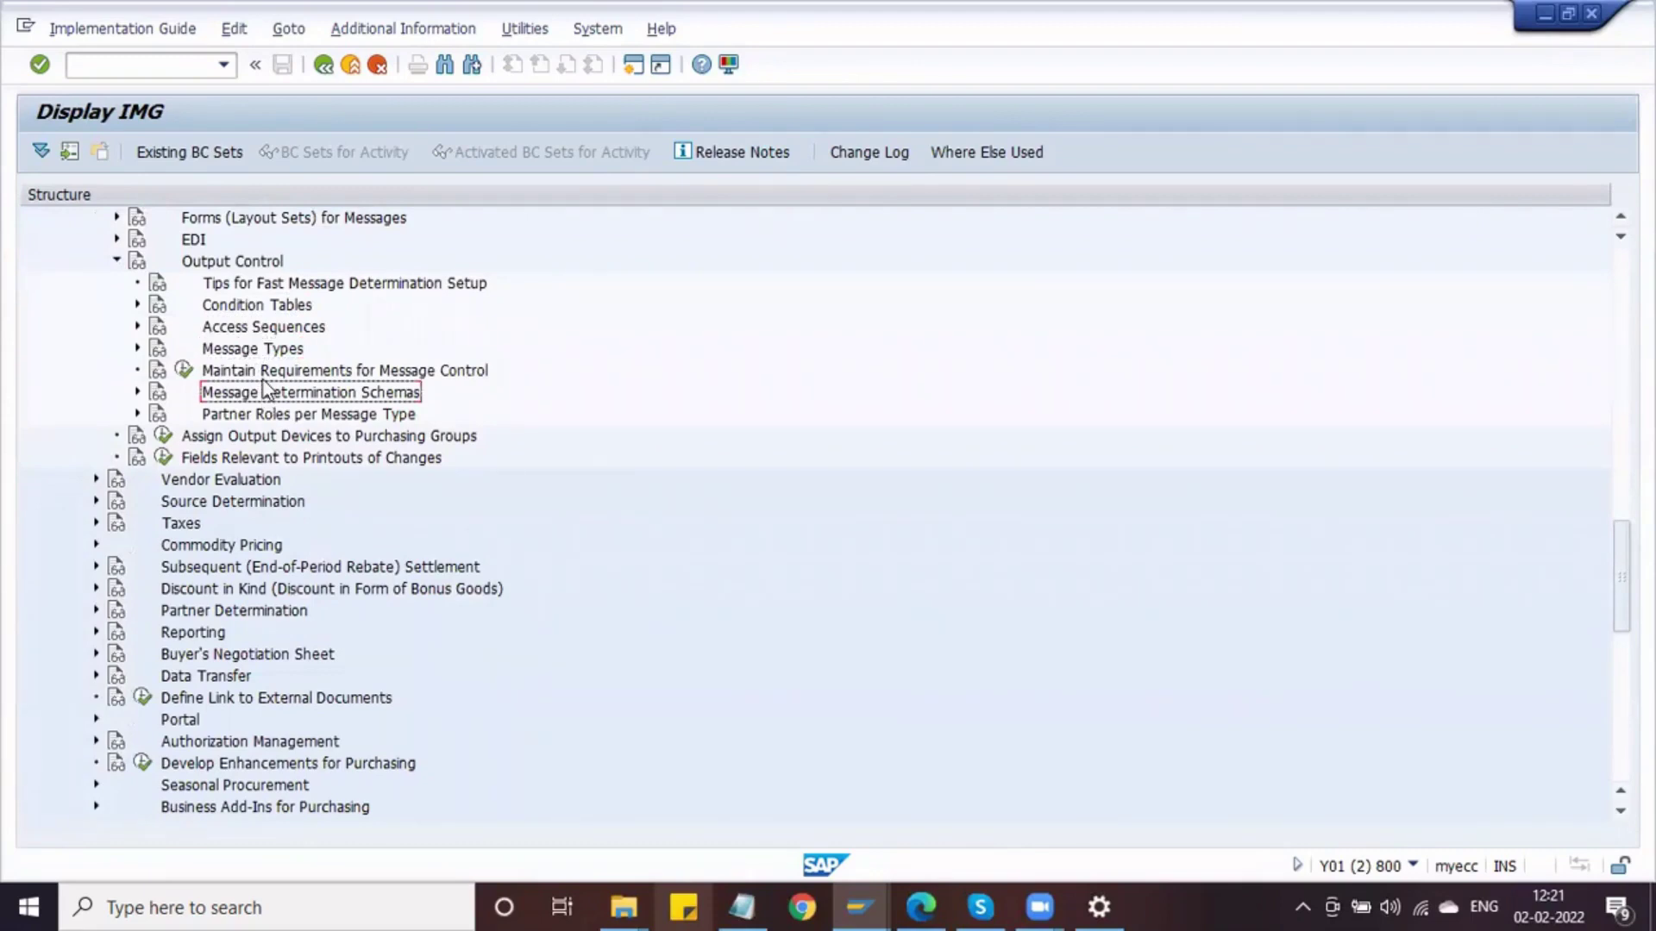
key("super+s")
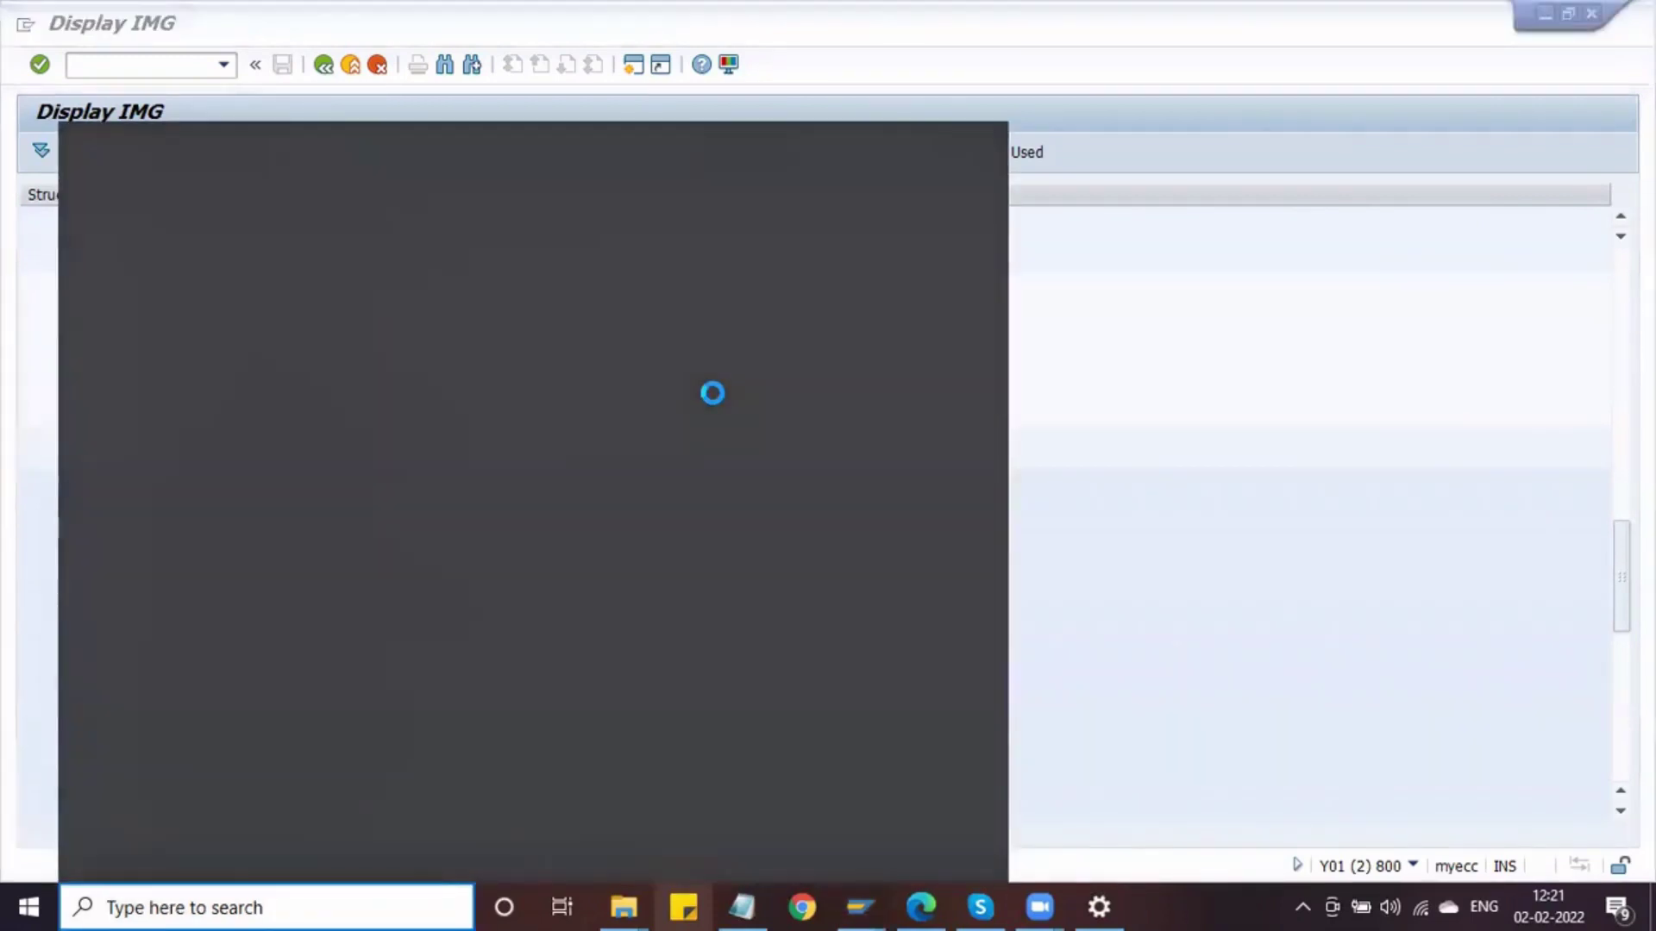
key("Escape")
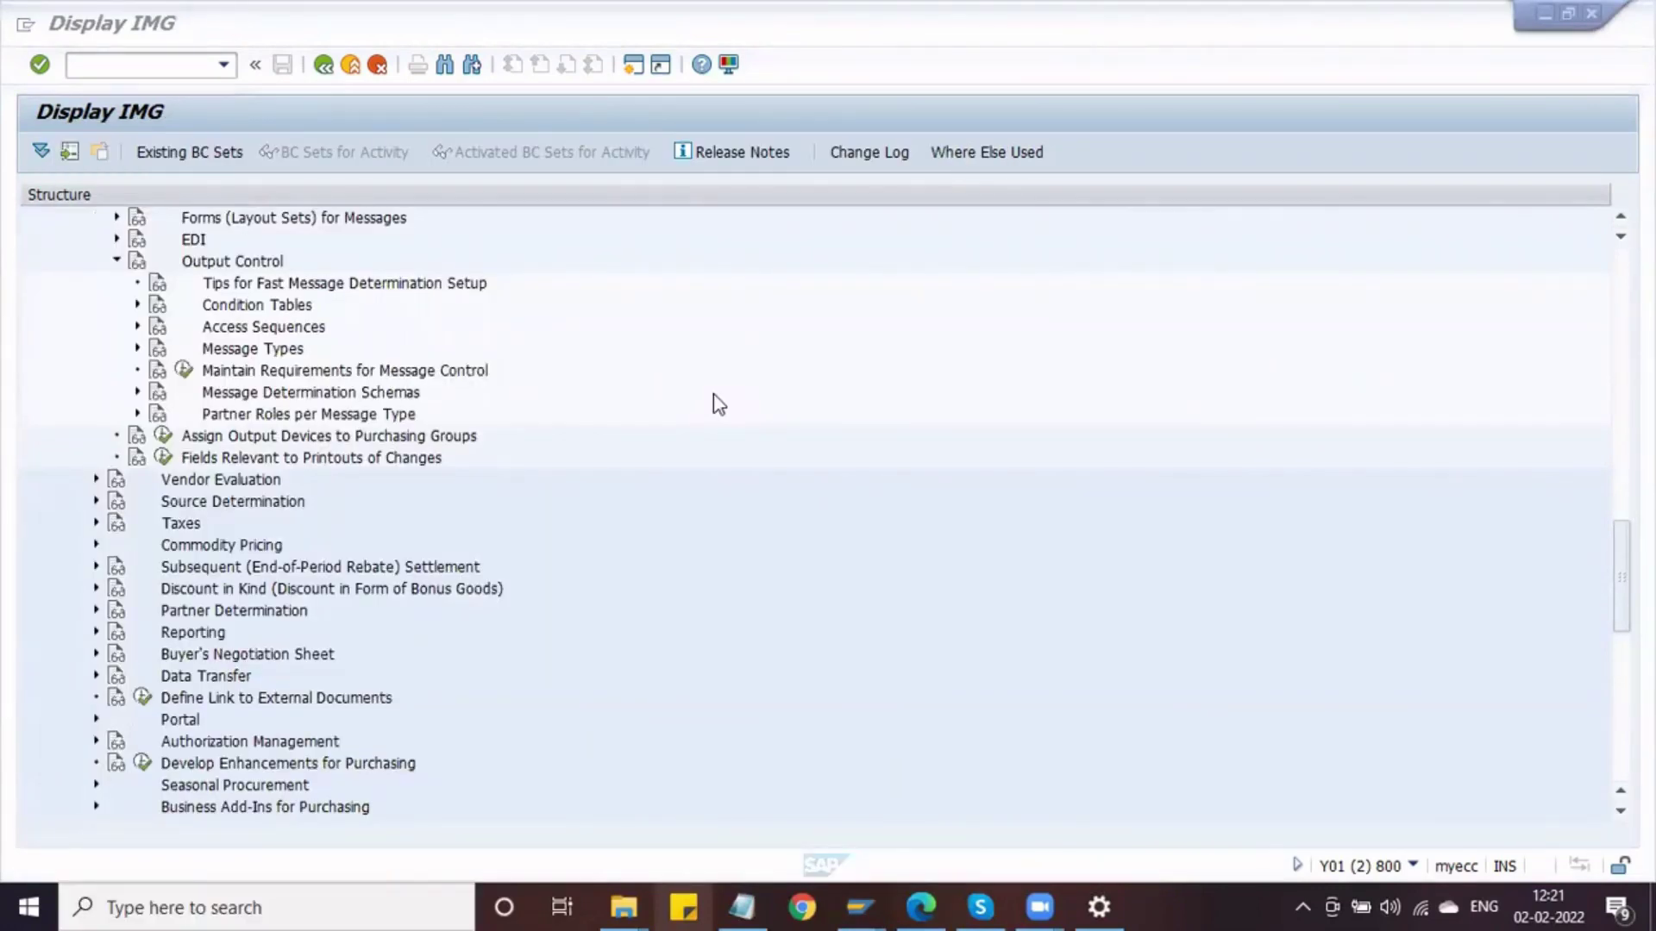
Expand the Condition Tables node under Output Control and select the purchase order condition table activity
left_click(265, 308)
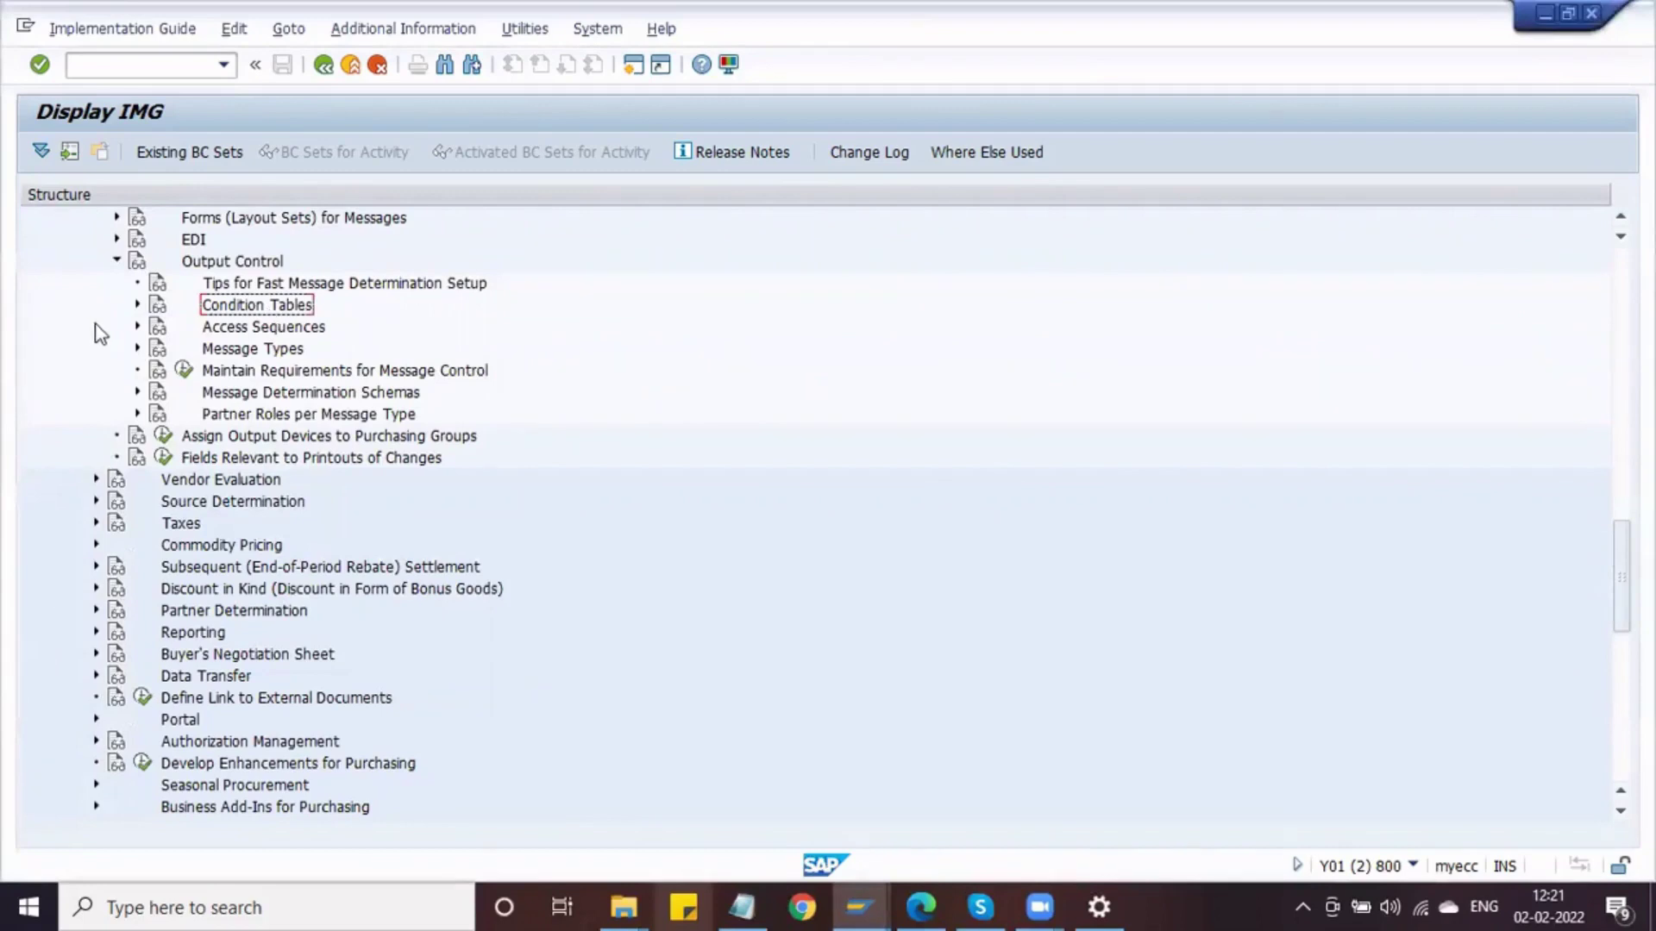
left_click(137, 304)
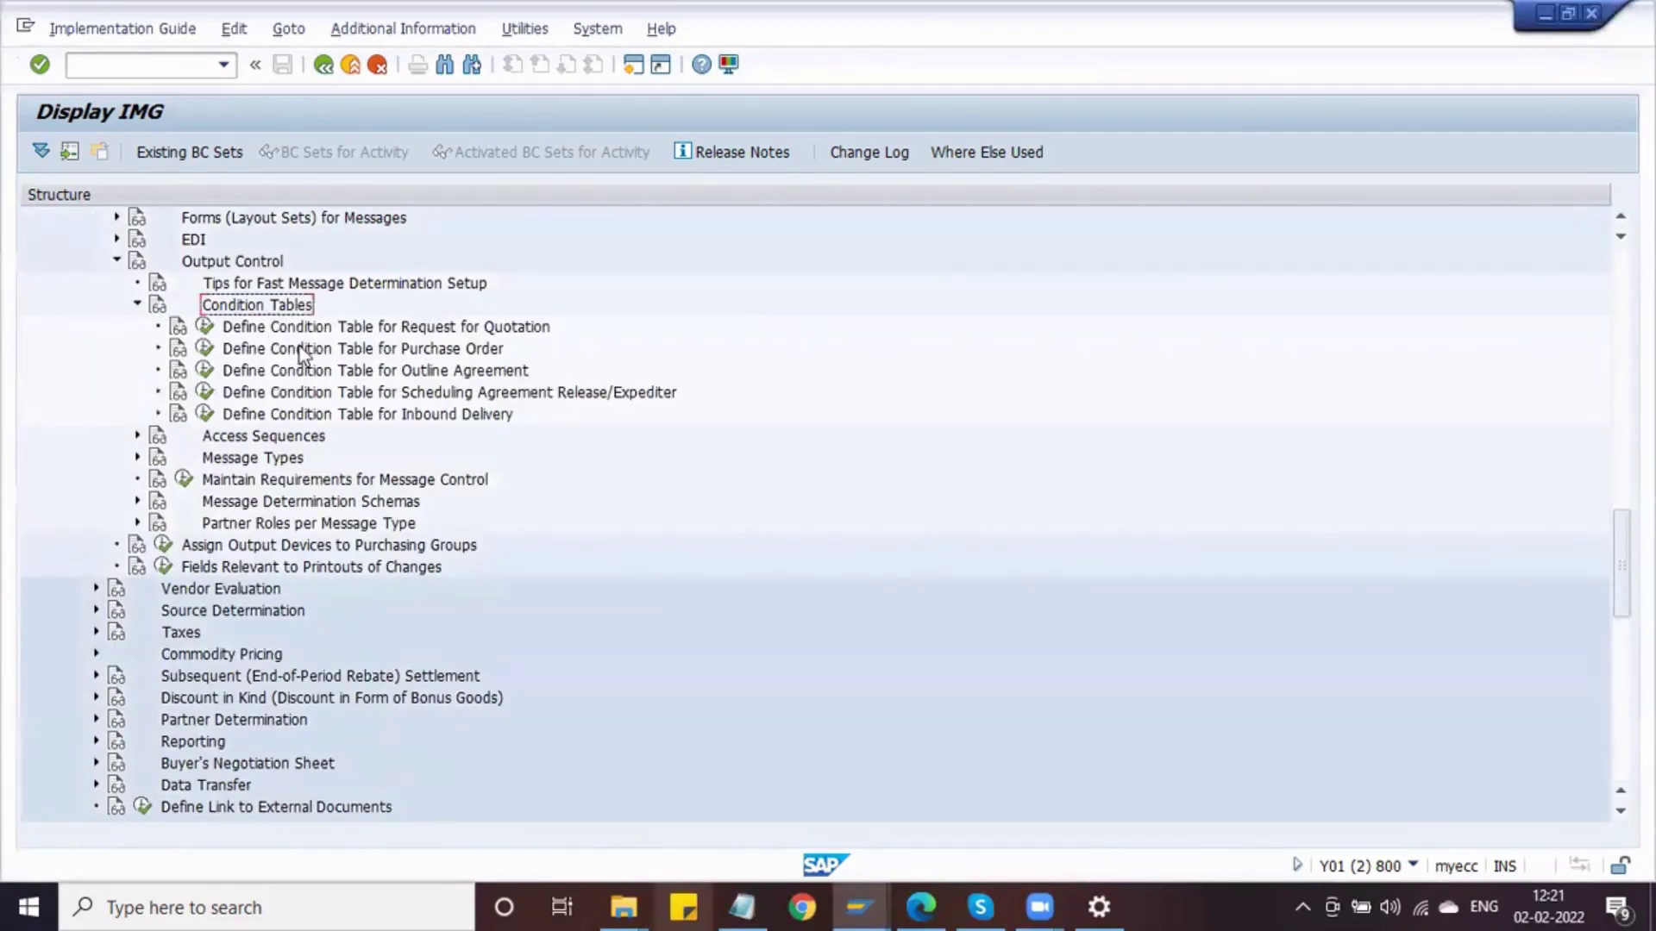
left_click(302, 350)
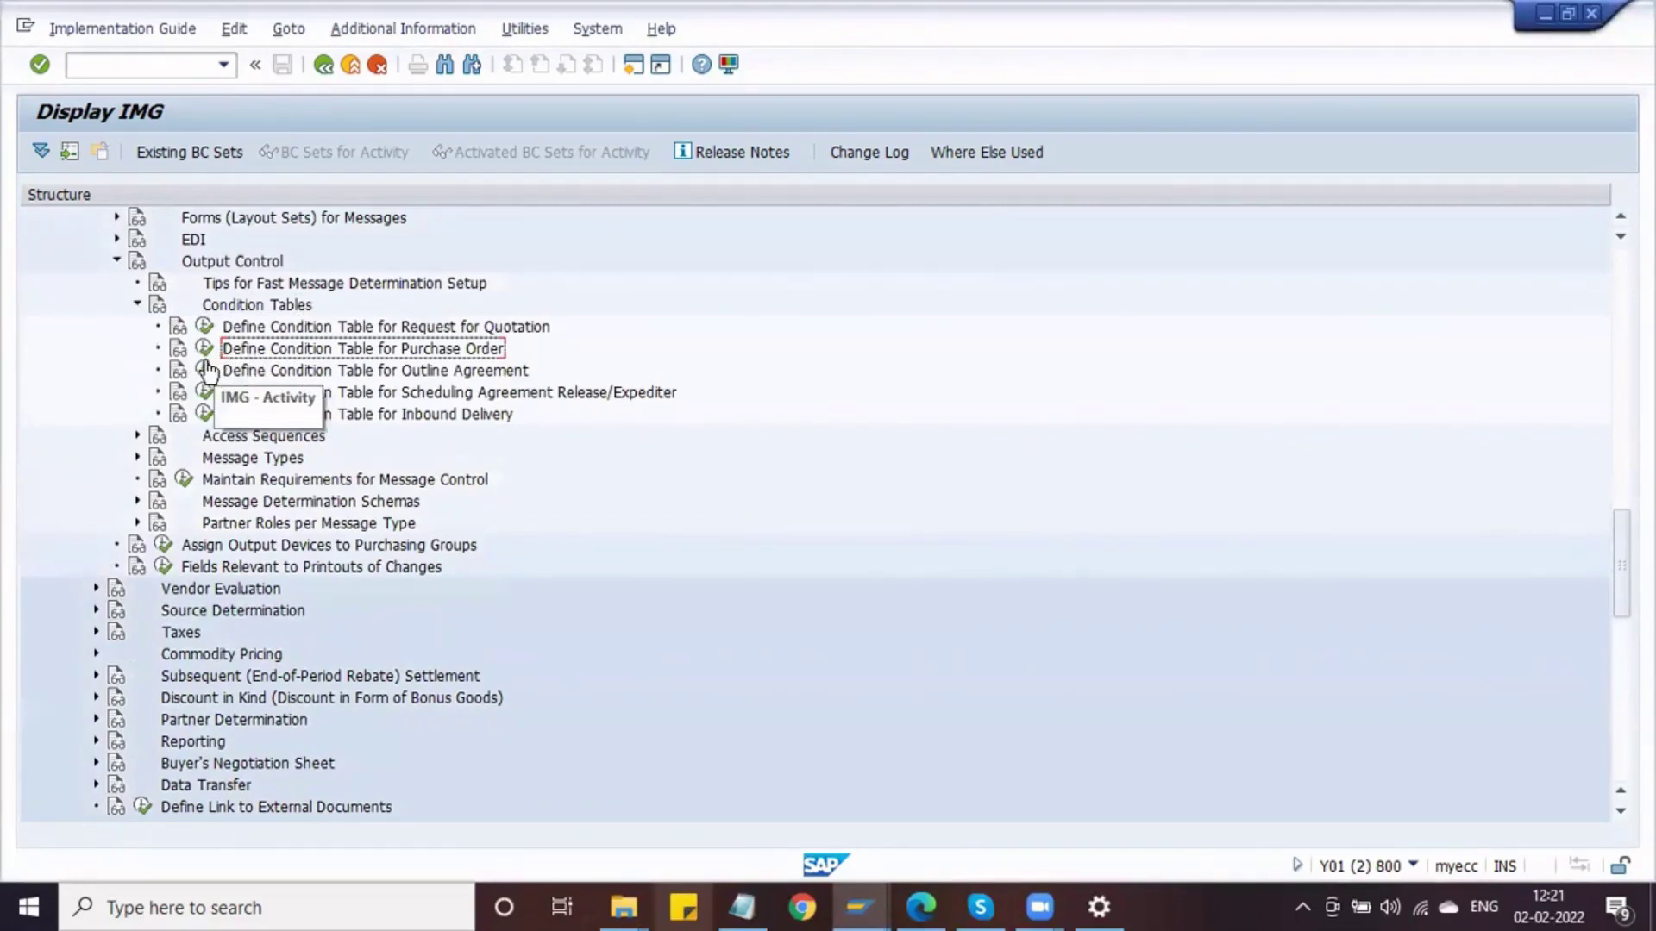
Review the condition table activities for request for quotation, purchase order, outline agreement and scheduling agreement release
left_click(269, 333)
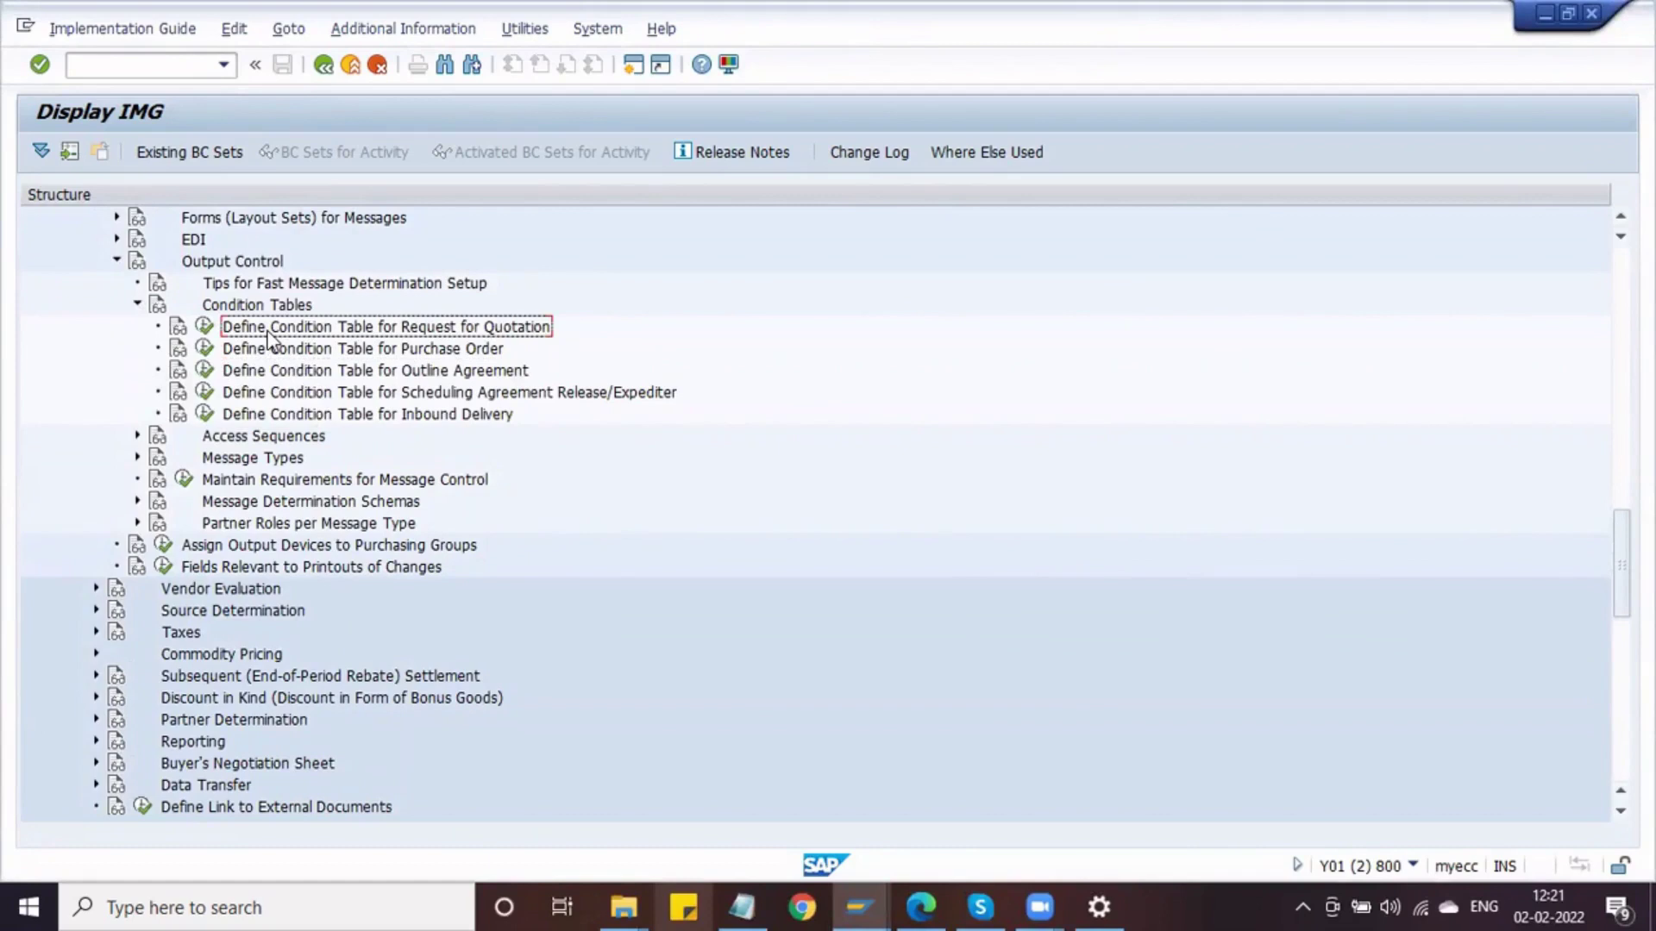
left_click(442, 355)
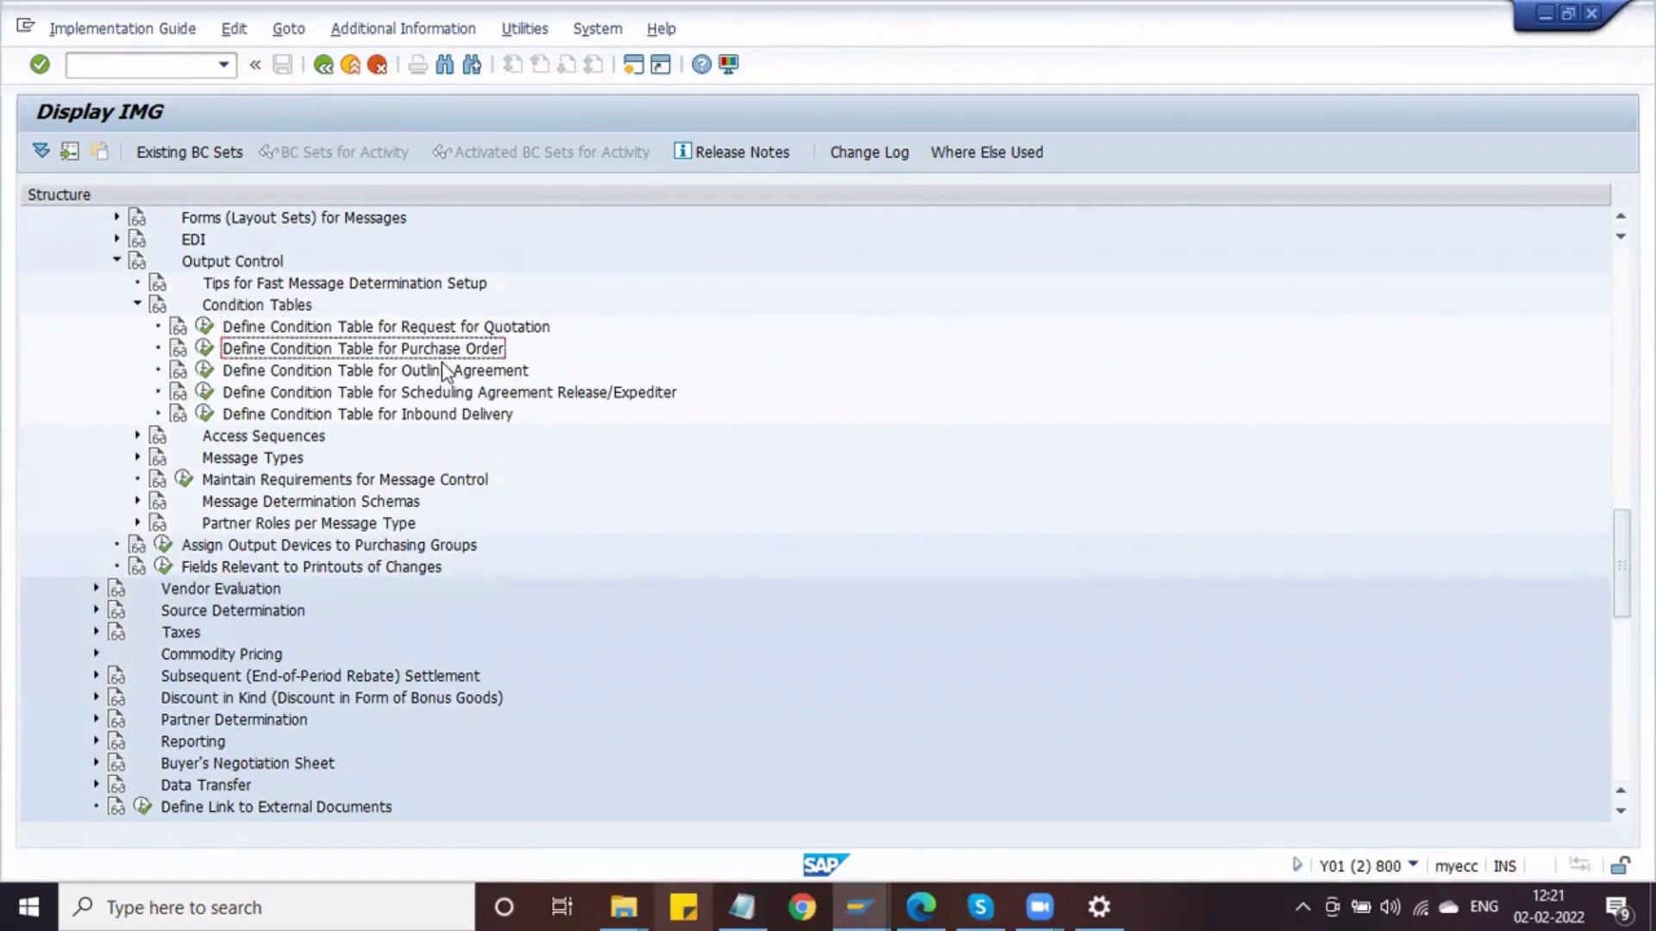
left_click(446, 376)
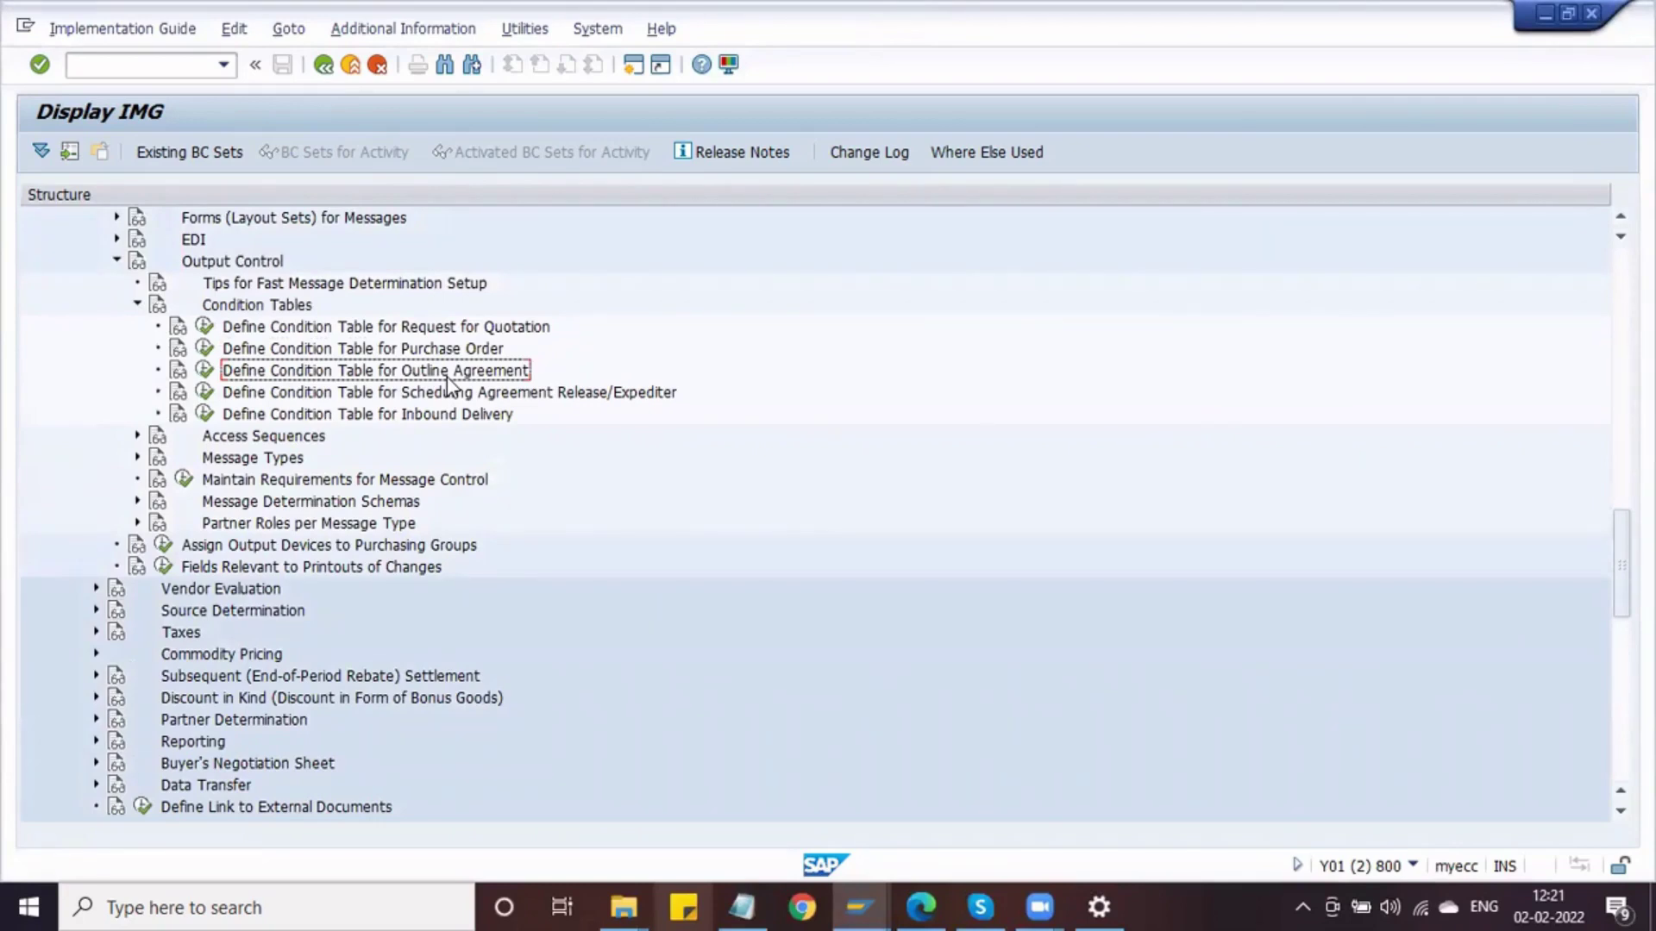
left_click(314, 395)
left_click(381, 378)
left_click(381, 395)
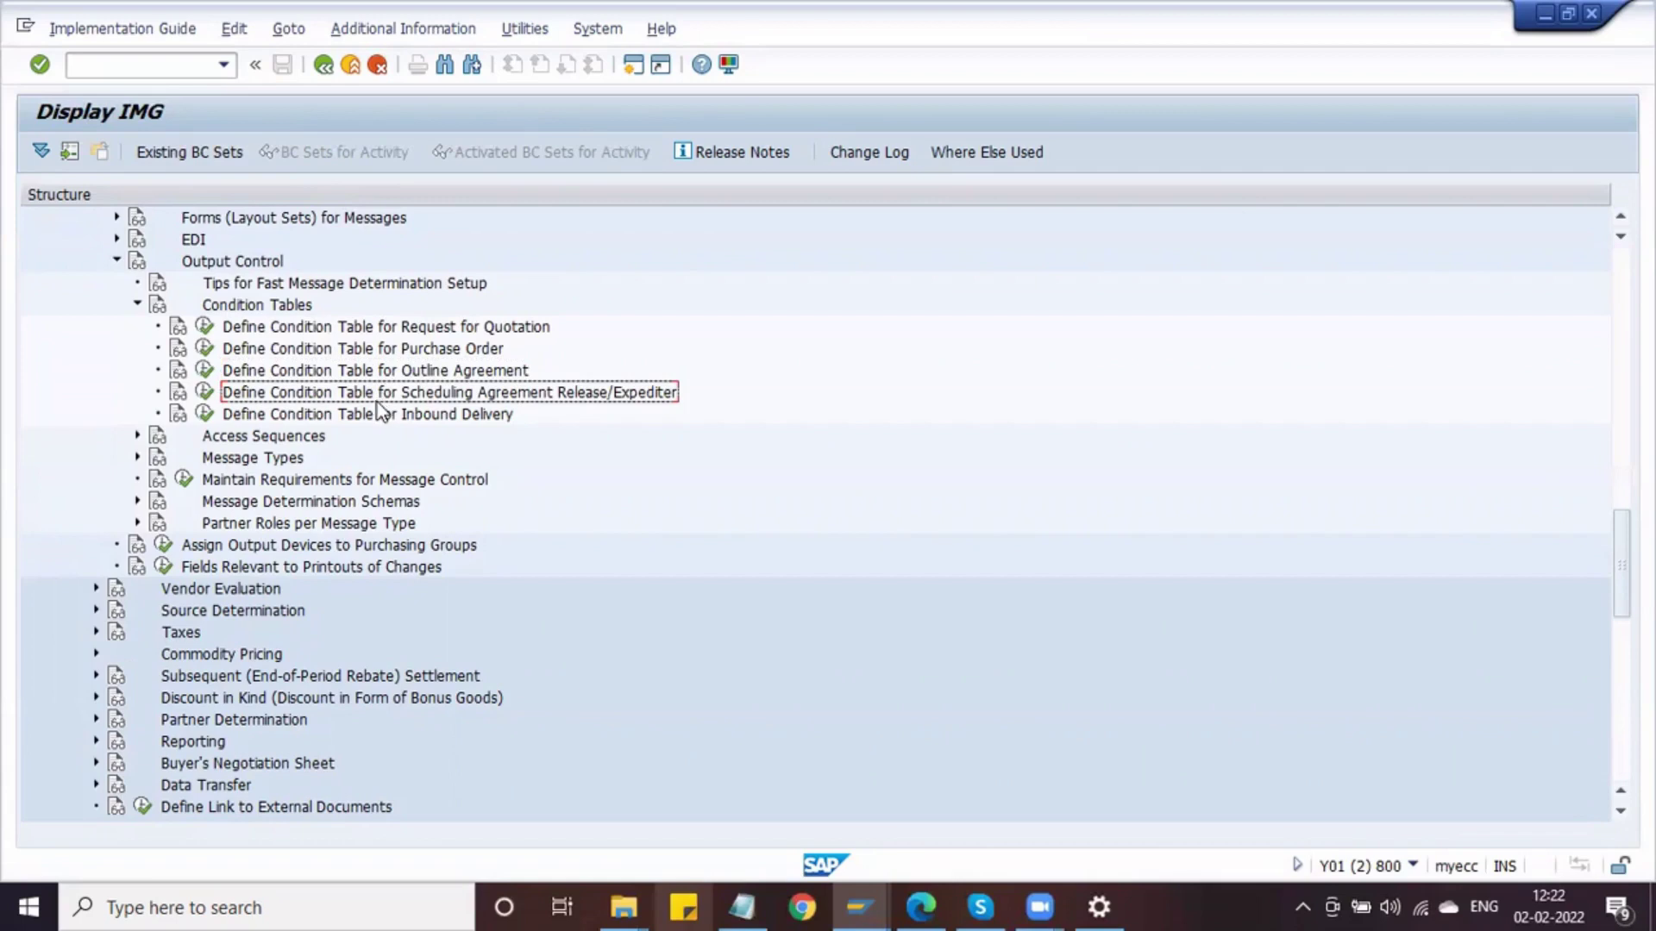
Run Define Condition Table for Purchase Order and choose the activity that displays the condition table
left_click(258, 356)
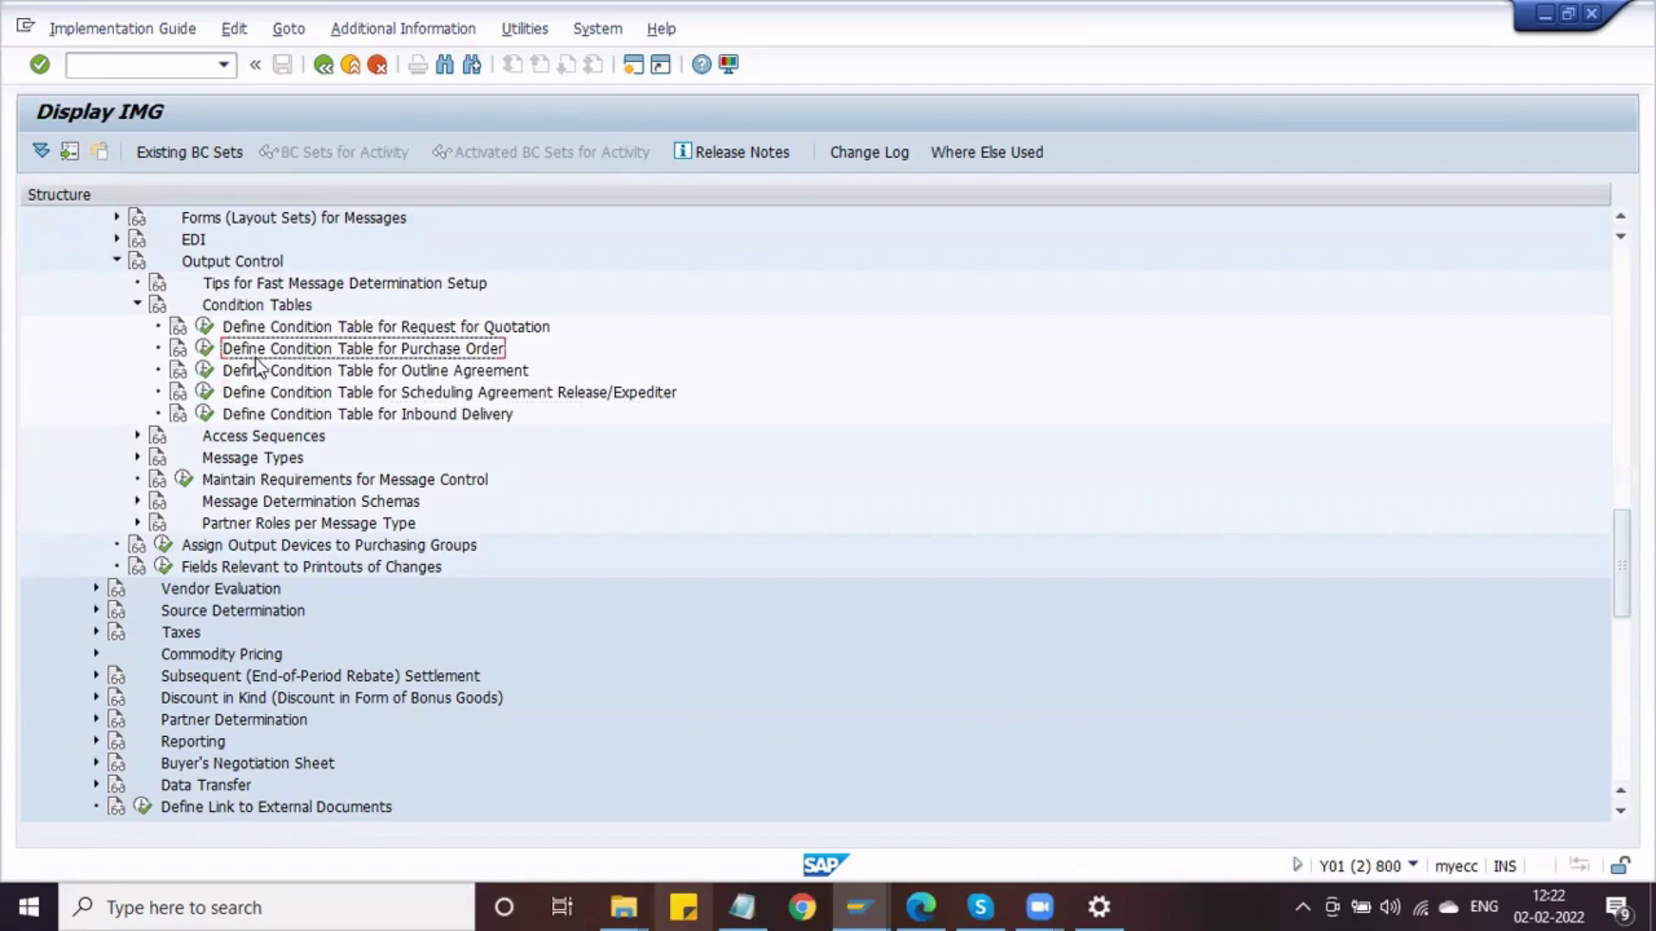
left_click(205, 350)
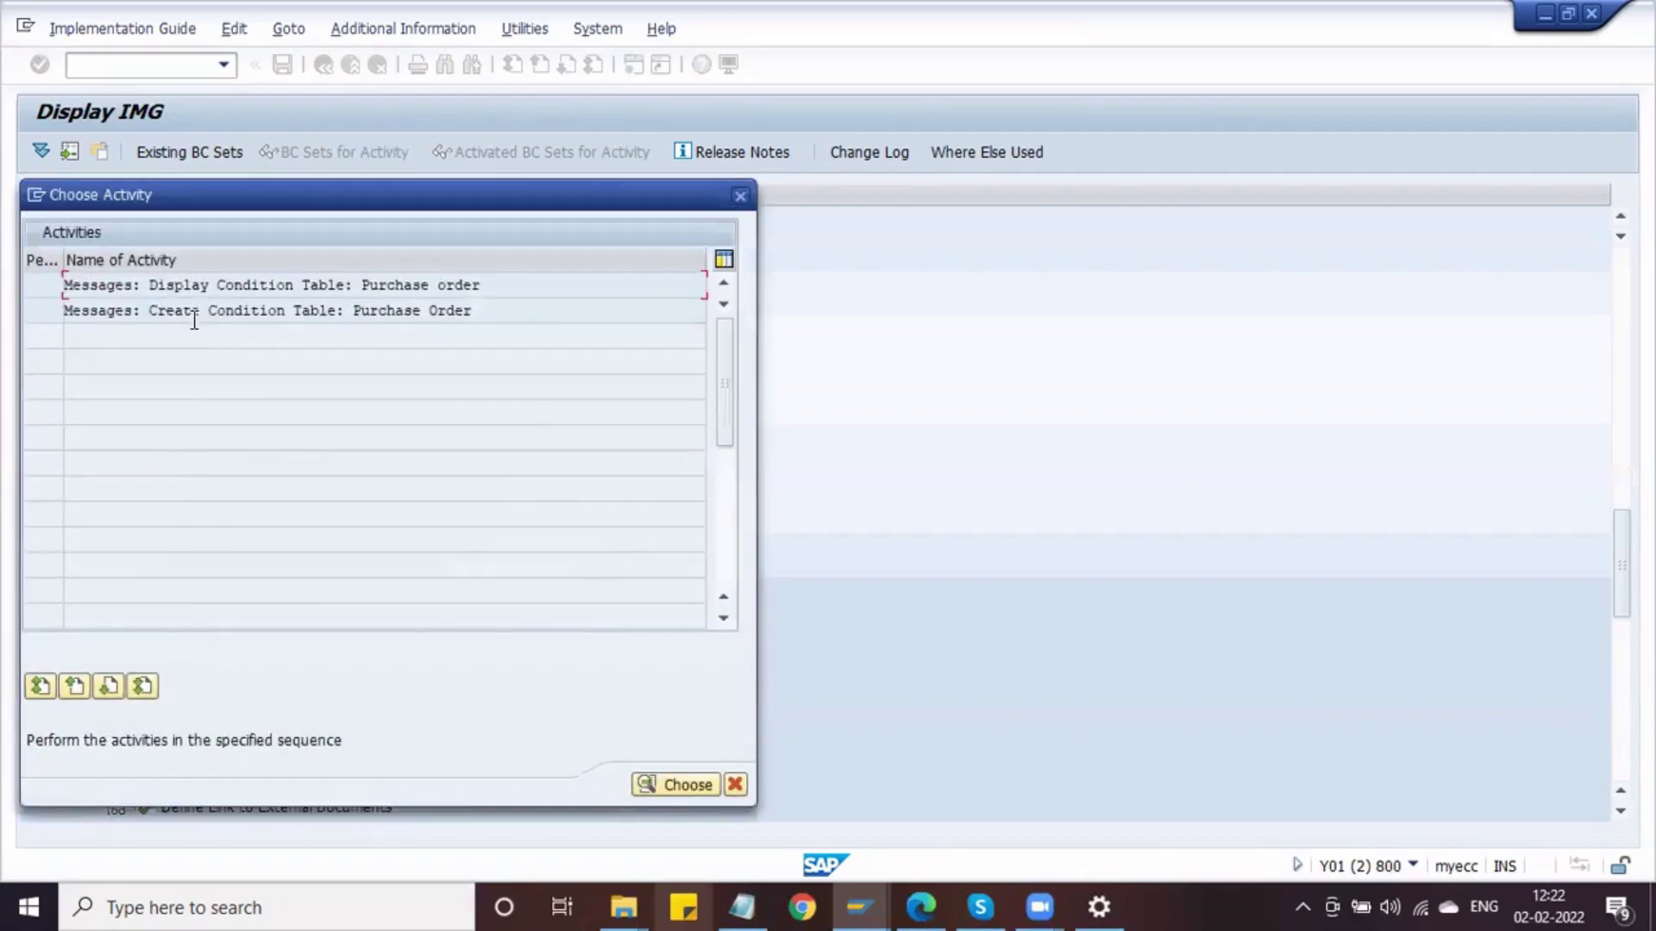
left_click(233, 310)
double_click(212, 285)
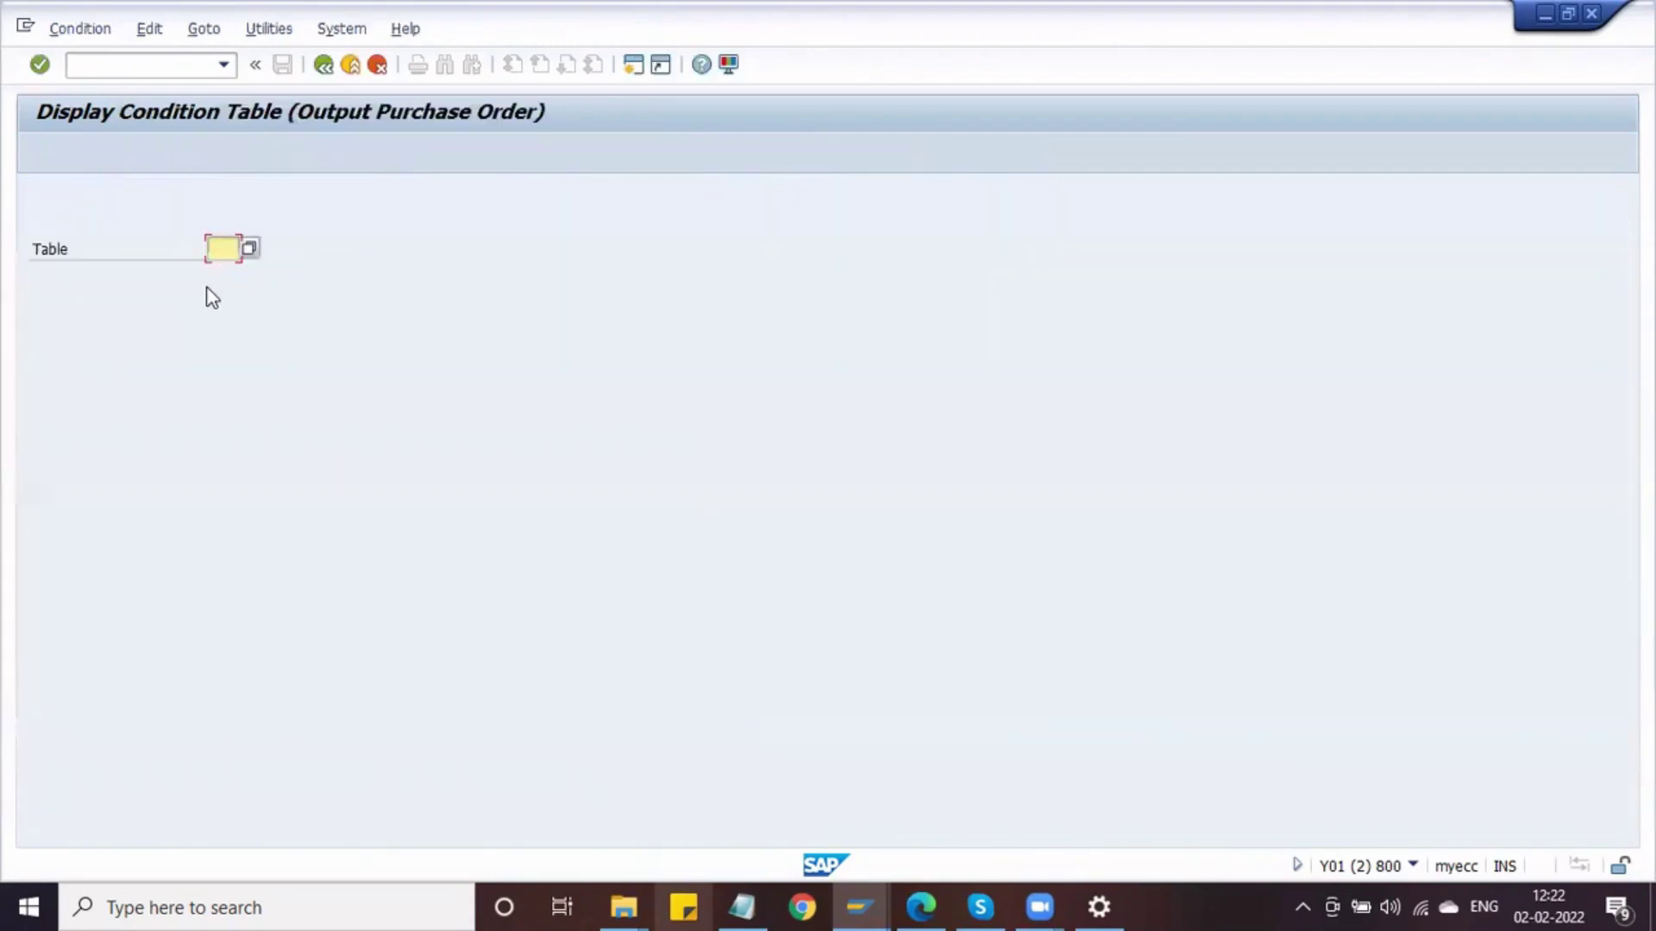
List the available purchase order output condition tables and compare the key combinations of tables 025, 026 and 027
left_click(250, 250)
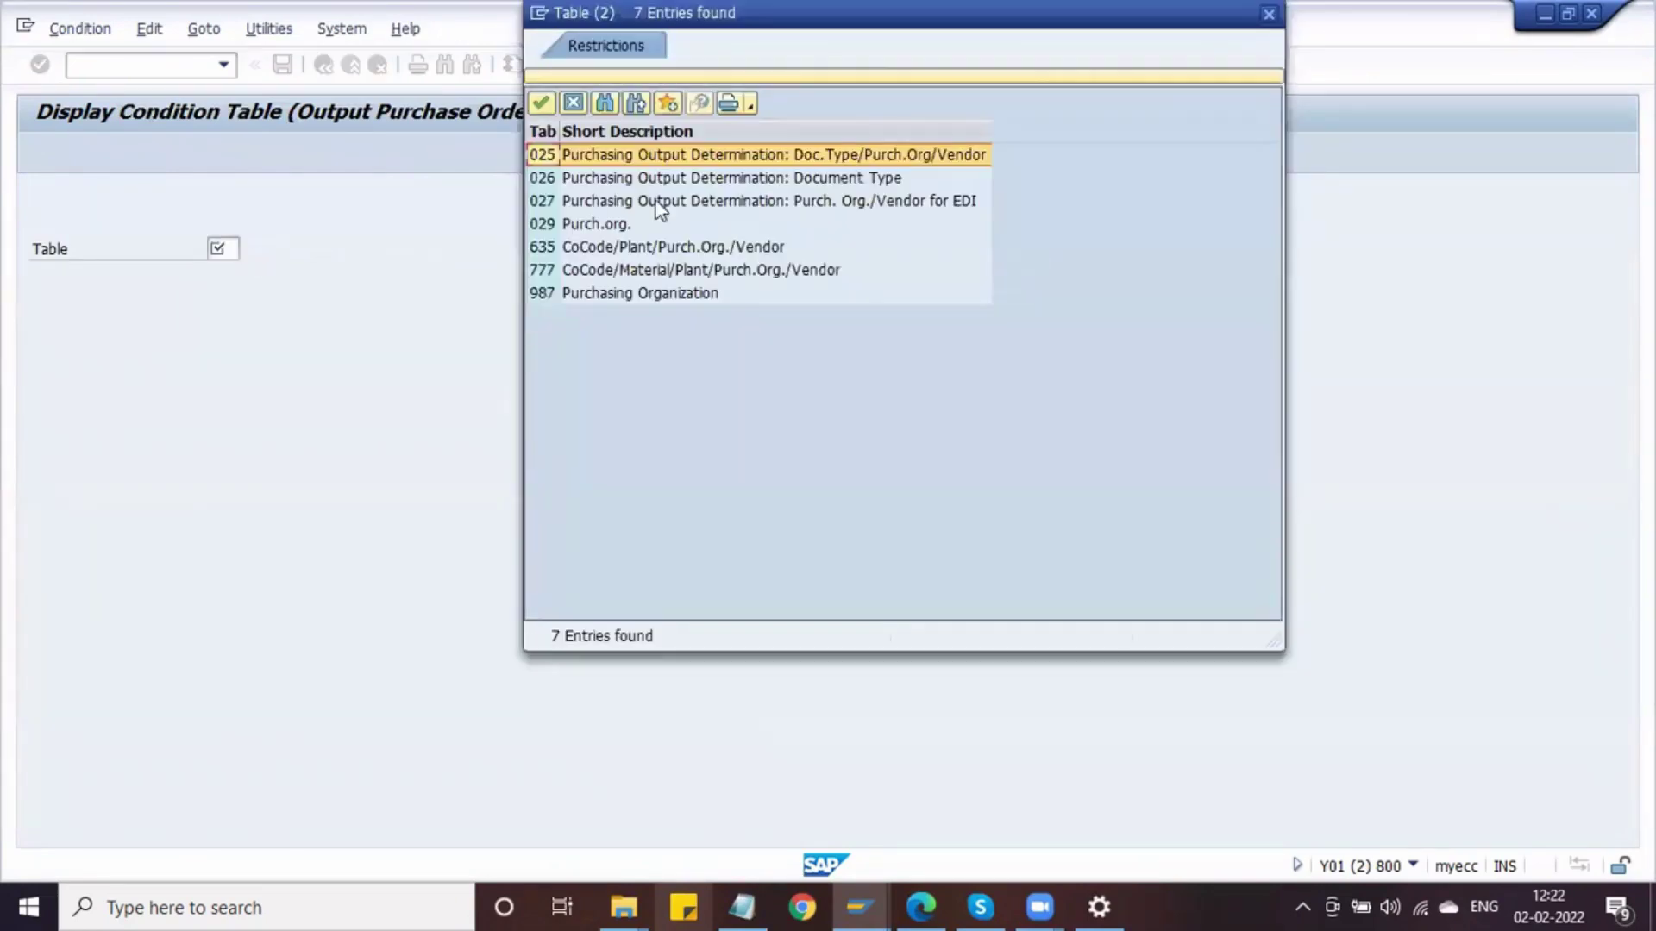
left_click(778, 157)
left_click(778, 178)
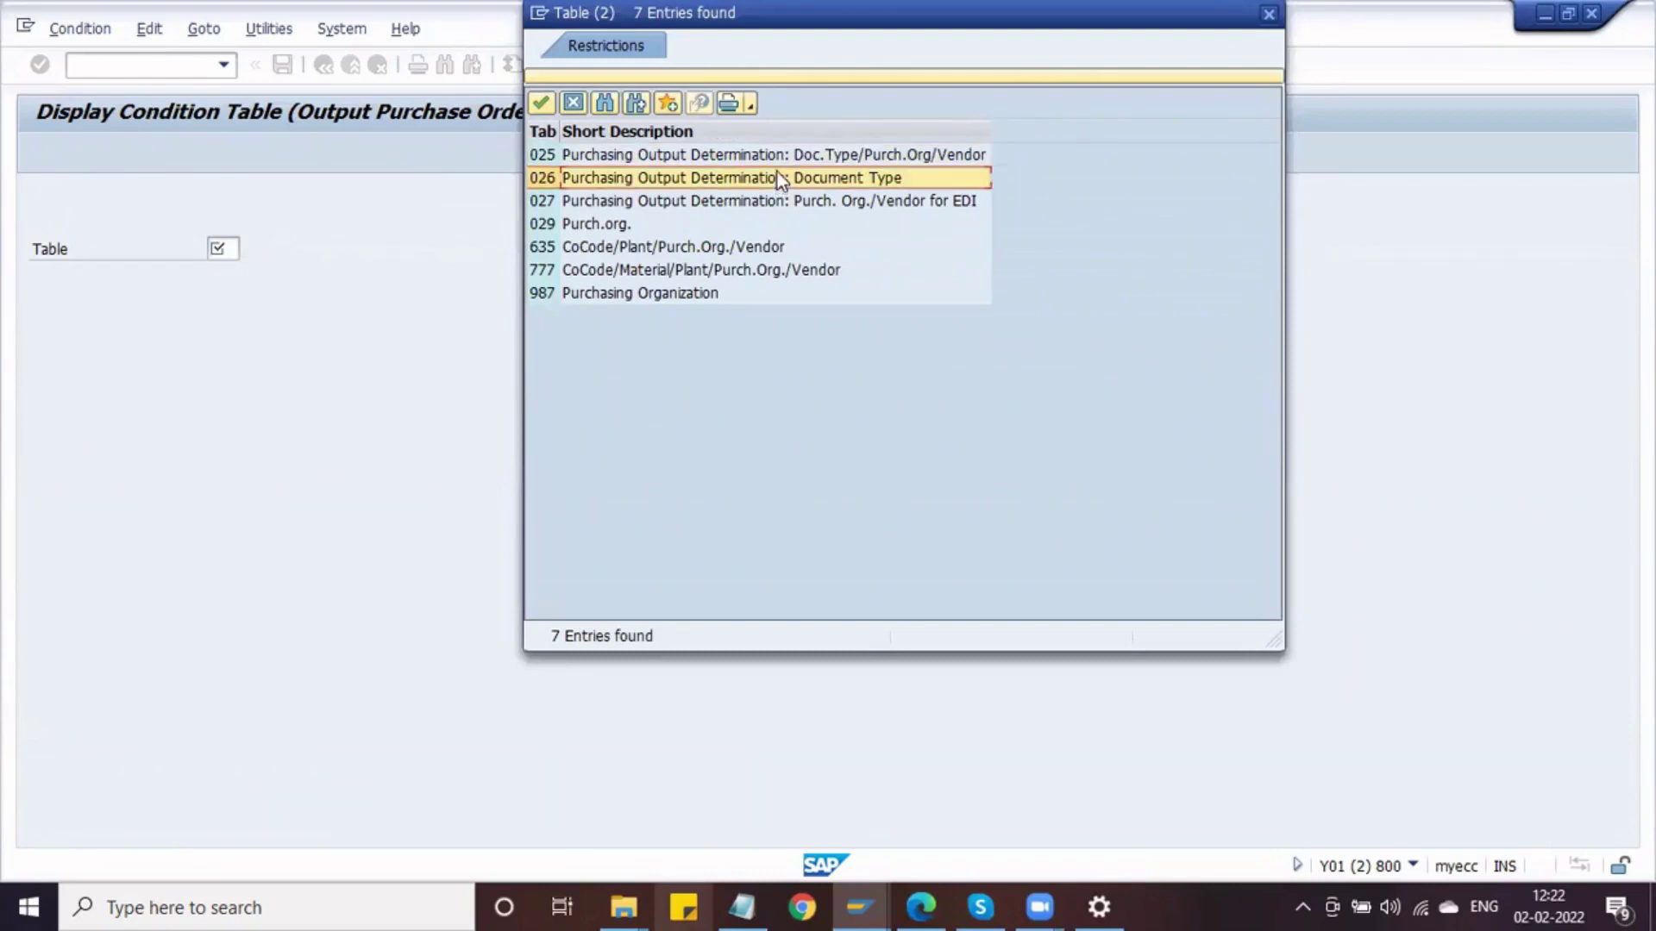
left_click(729, 203)
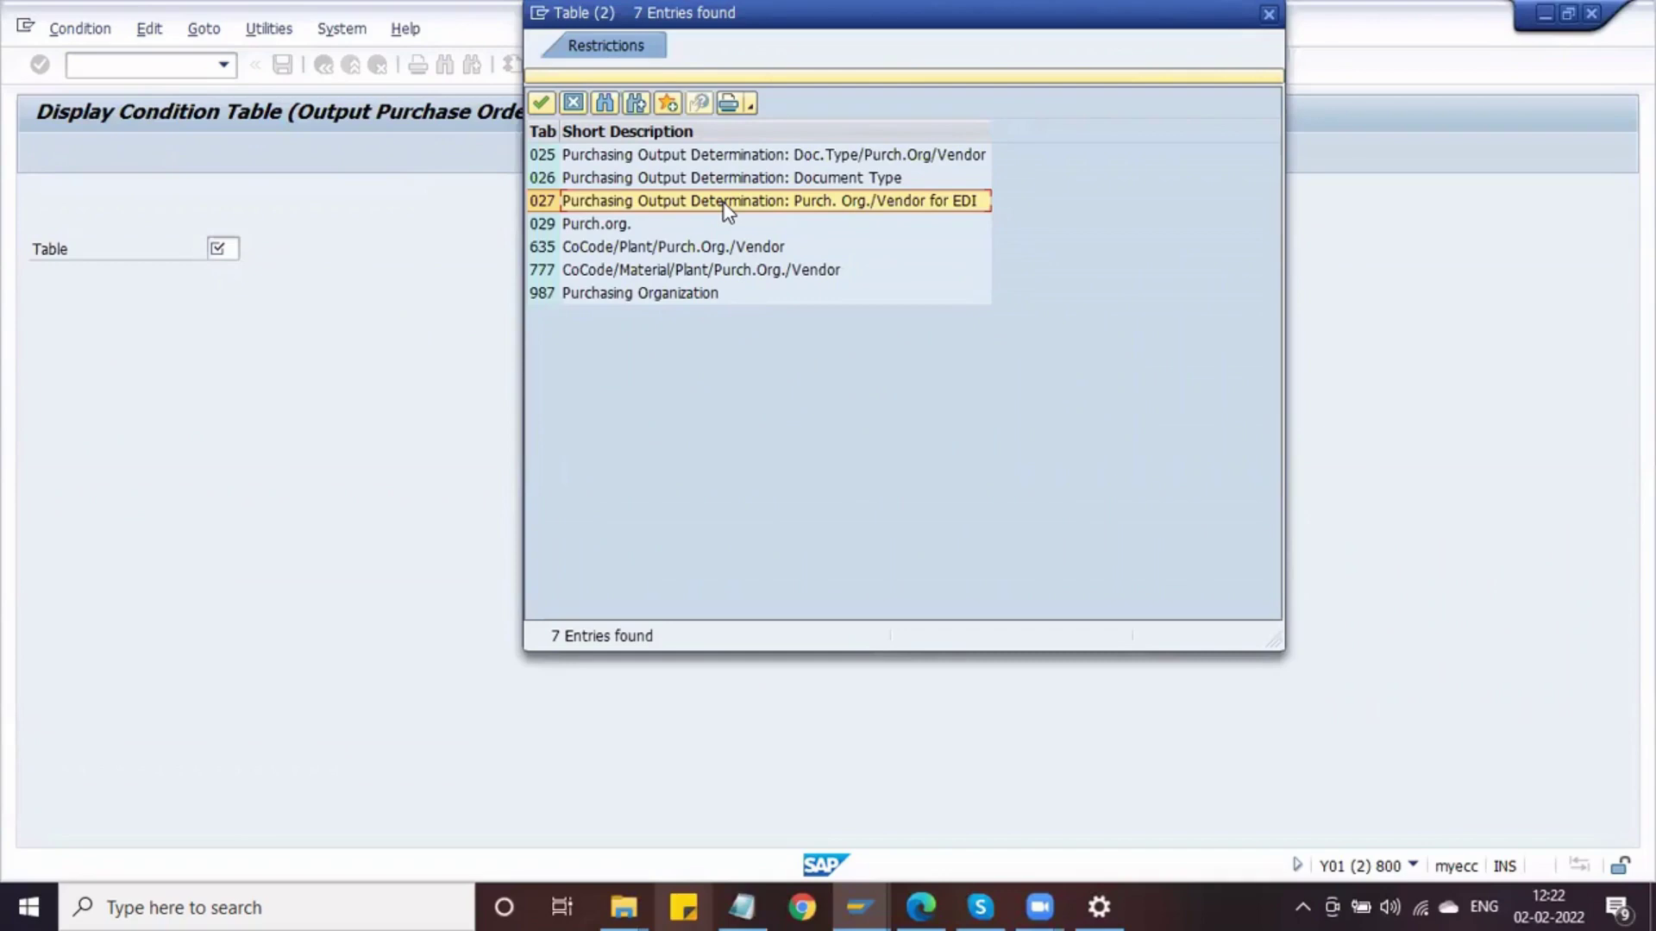
left_click(741, 160)
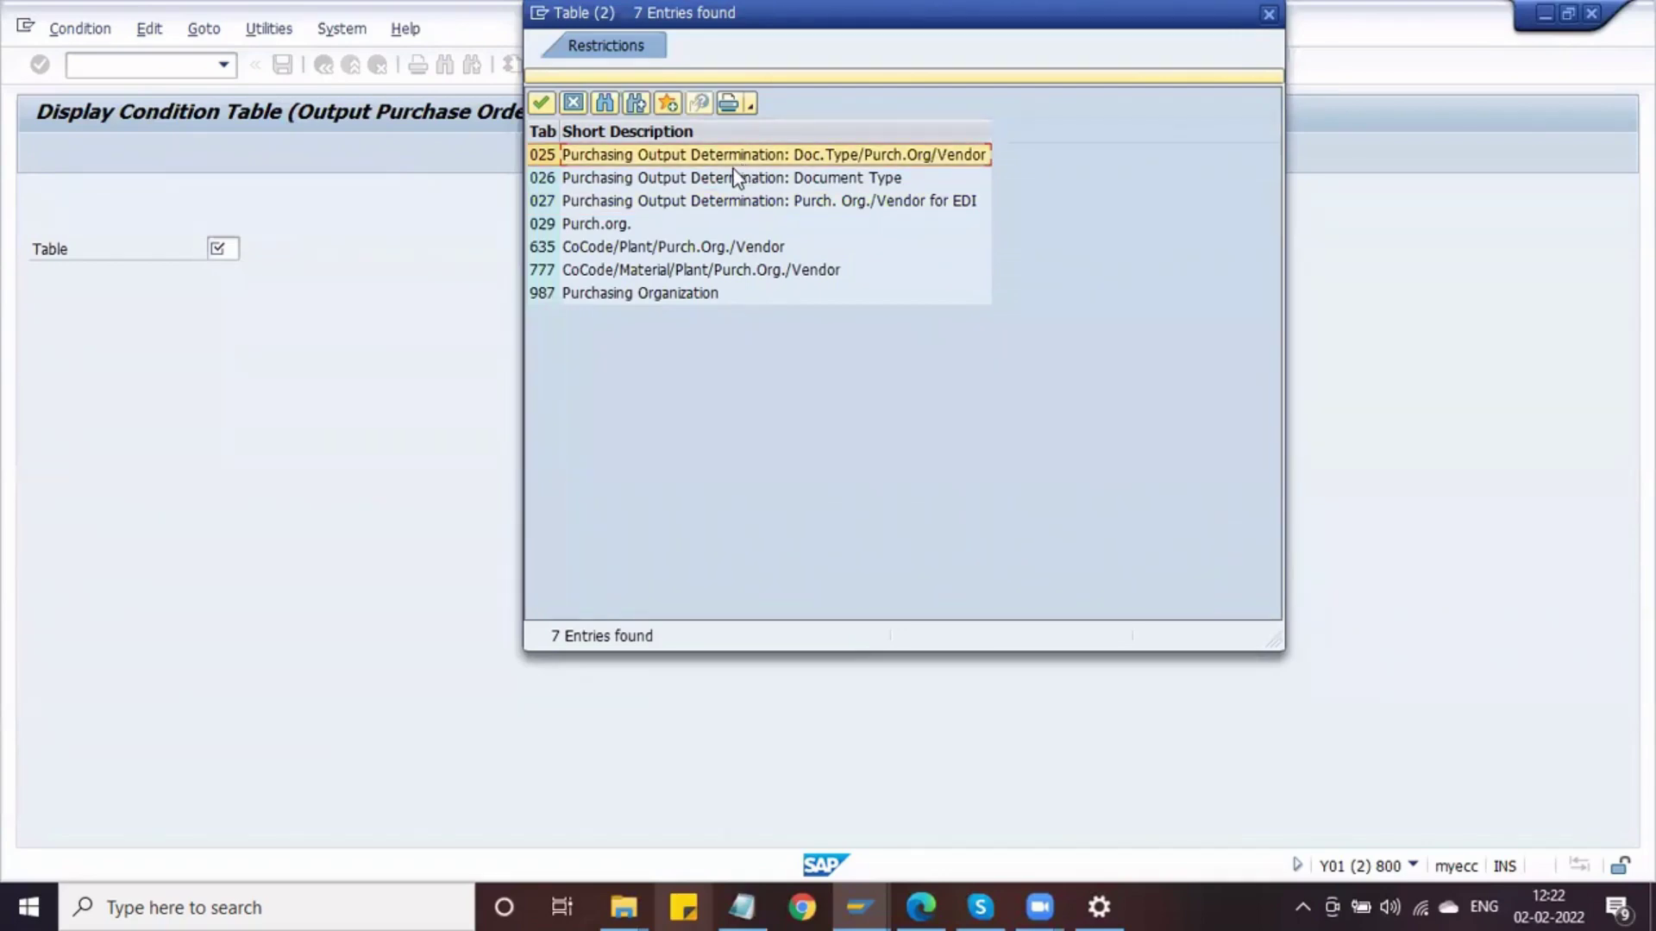
left_click(819, 177)
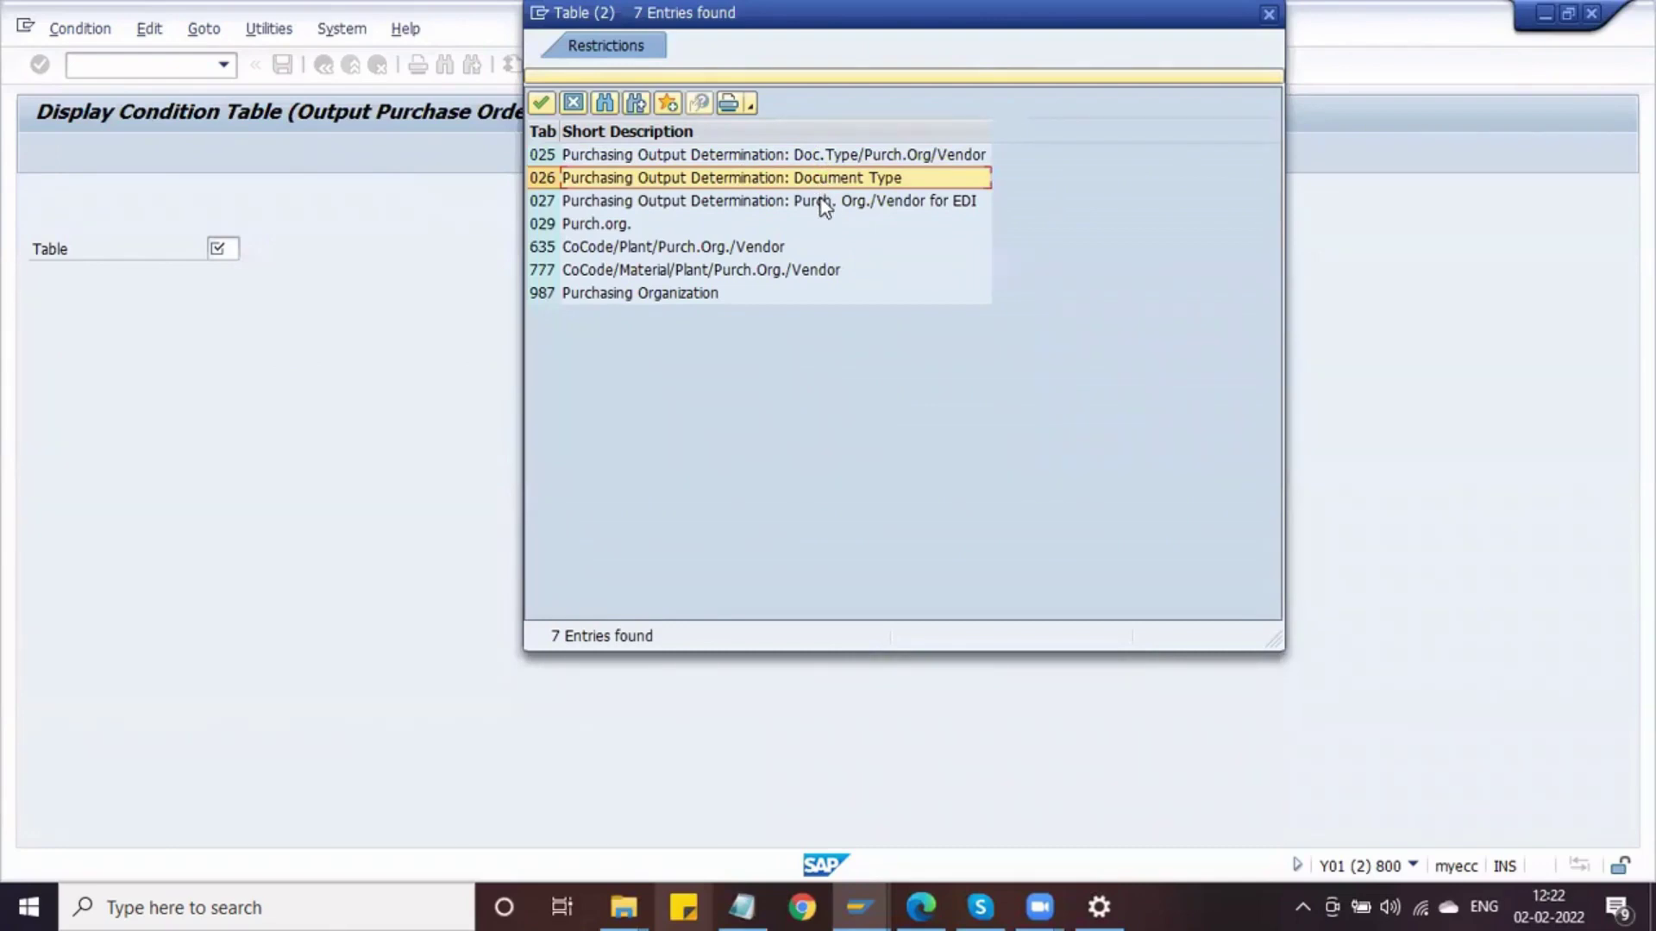
left_click(825, 203)
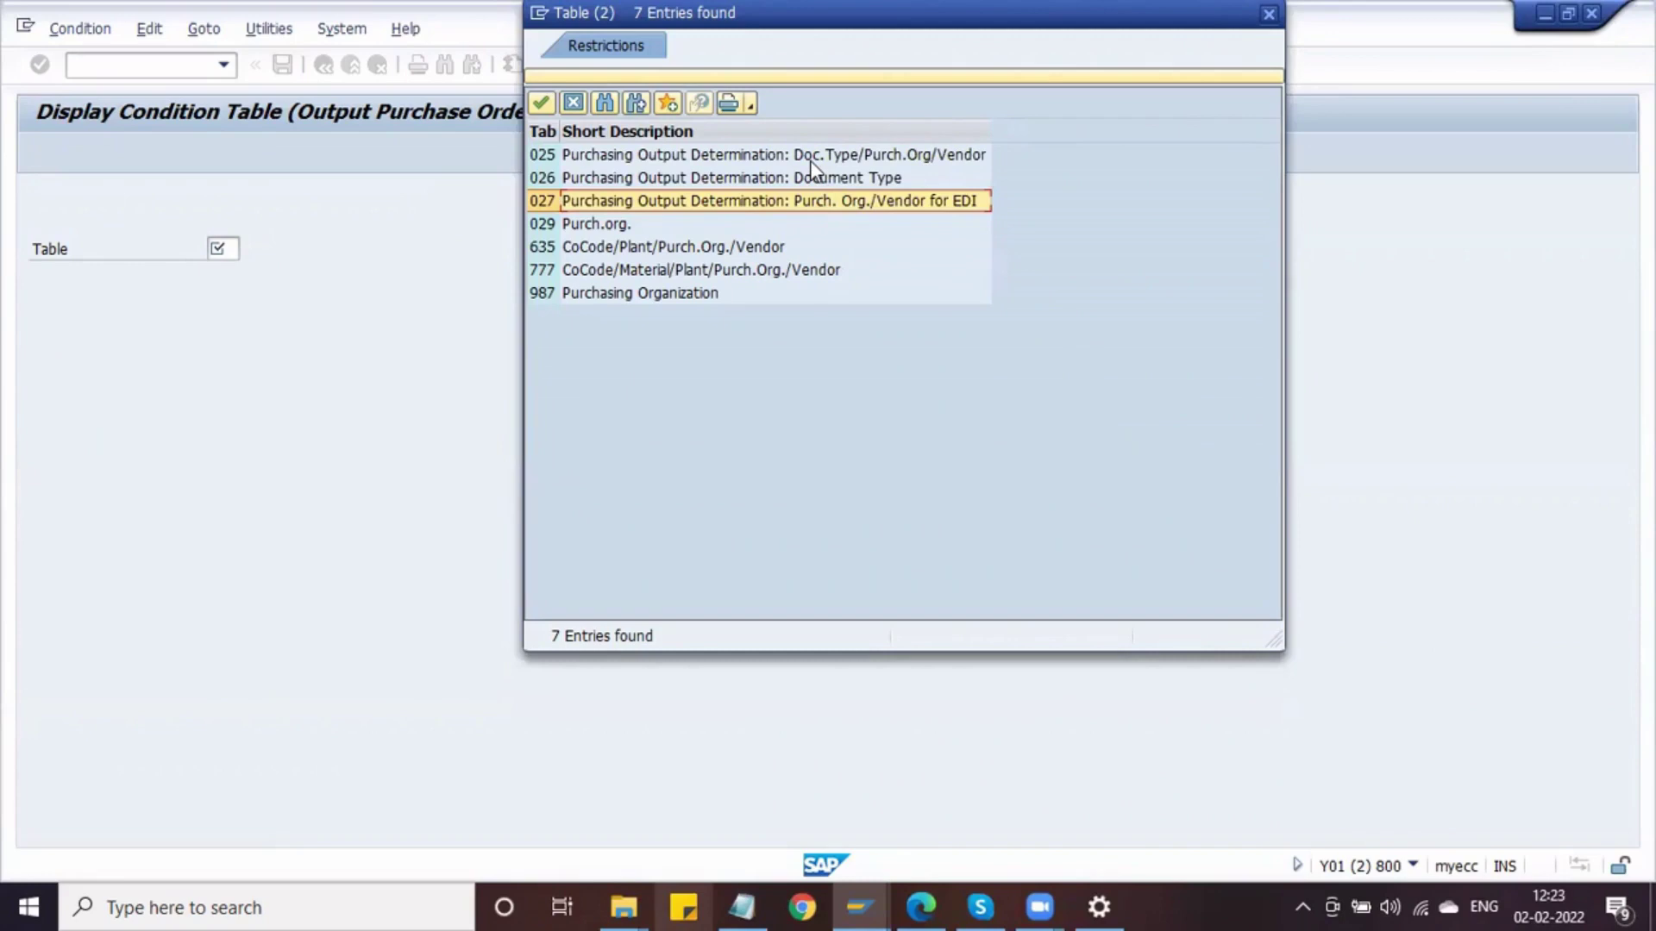
left_click(810, 161)
left_click(811, 181)
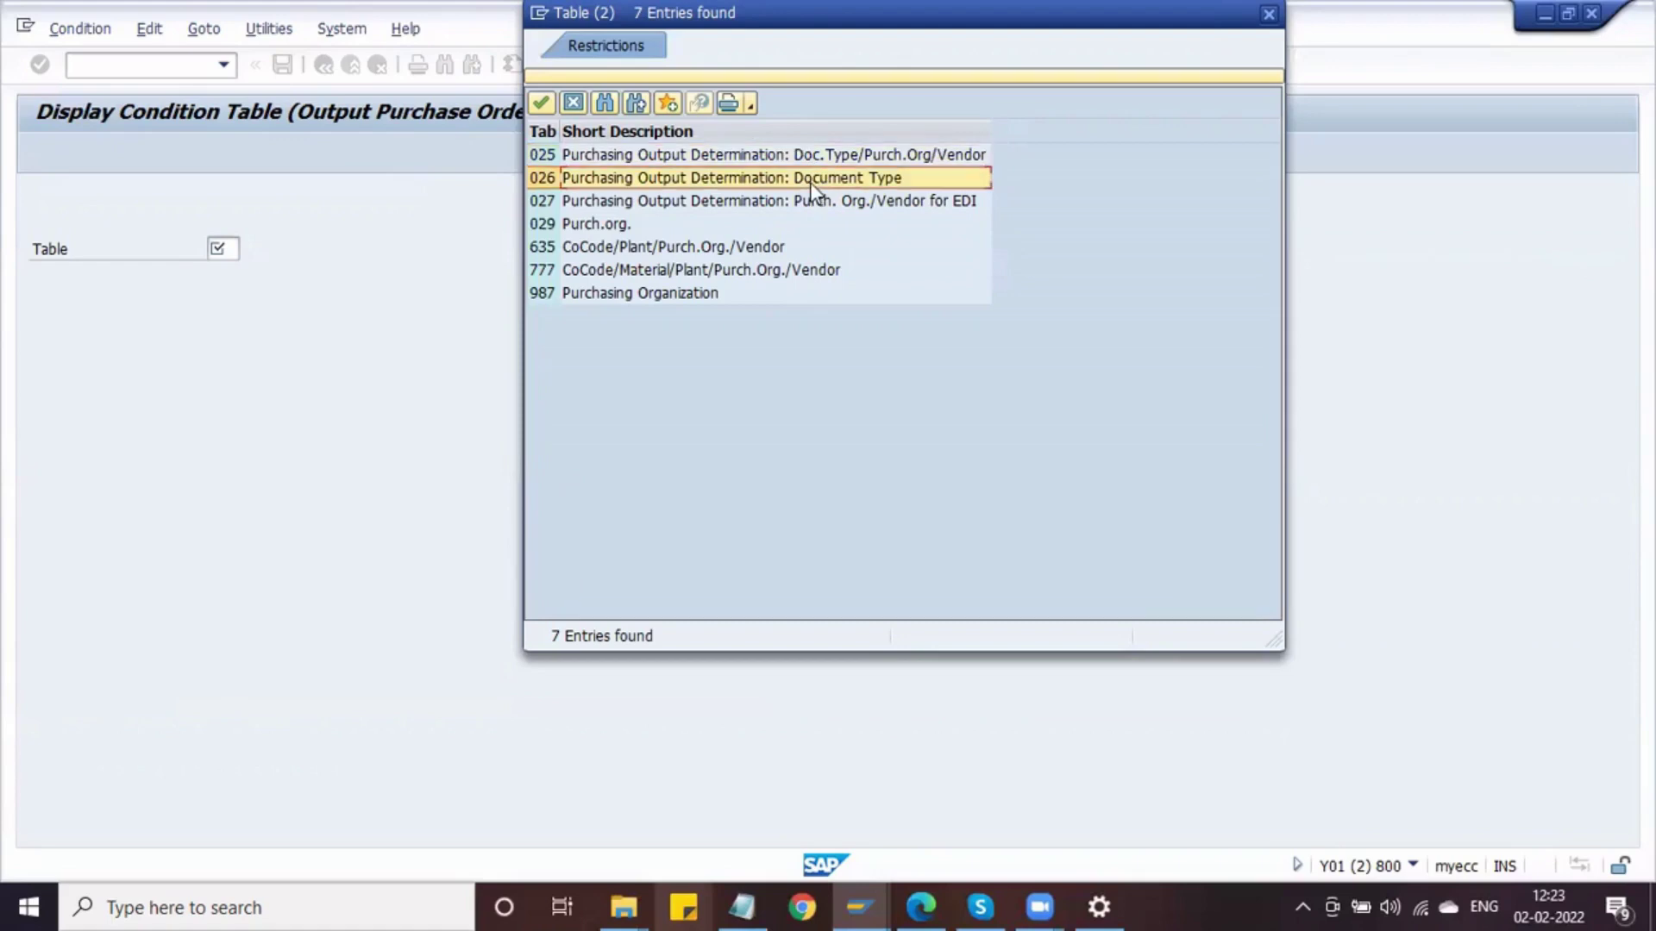
left_click(816, 203)
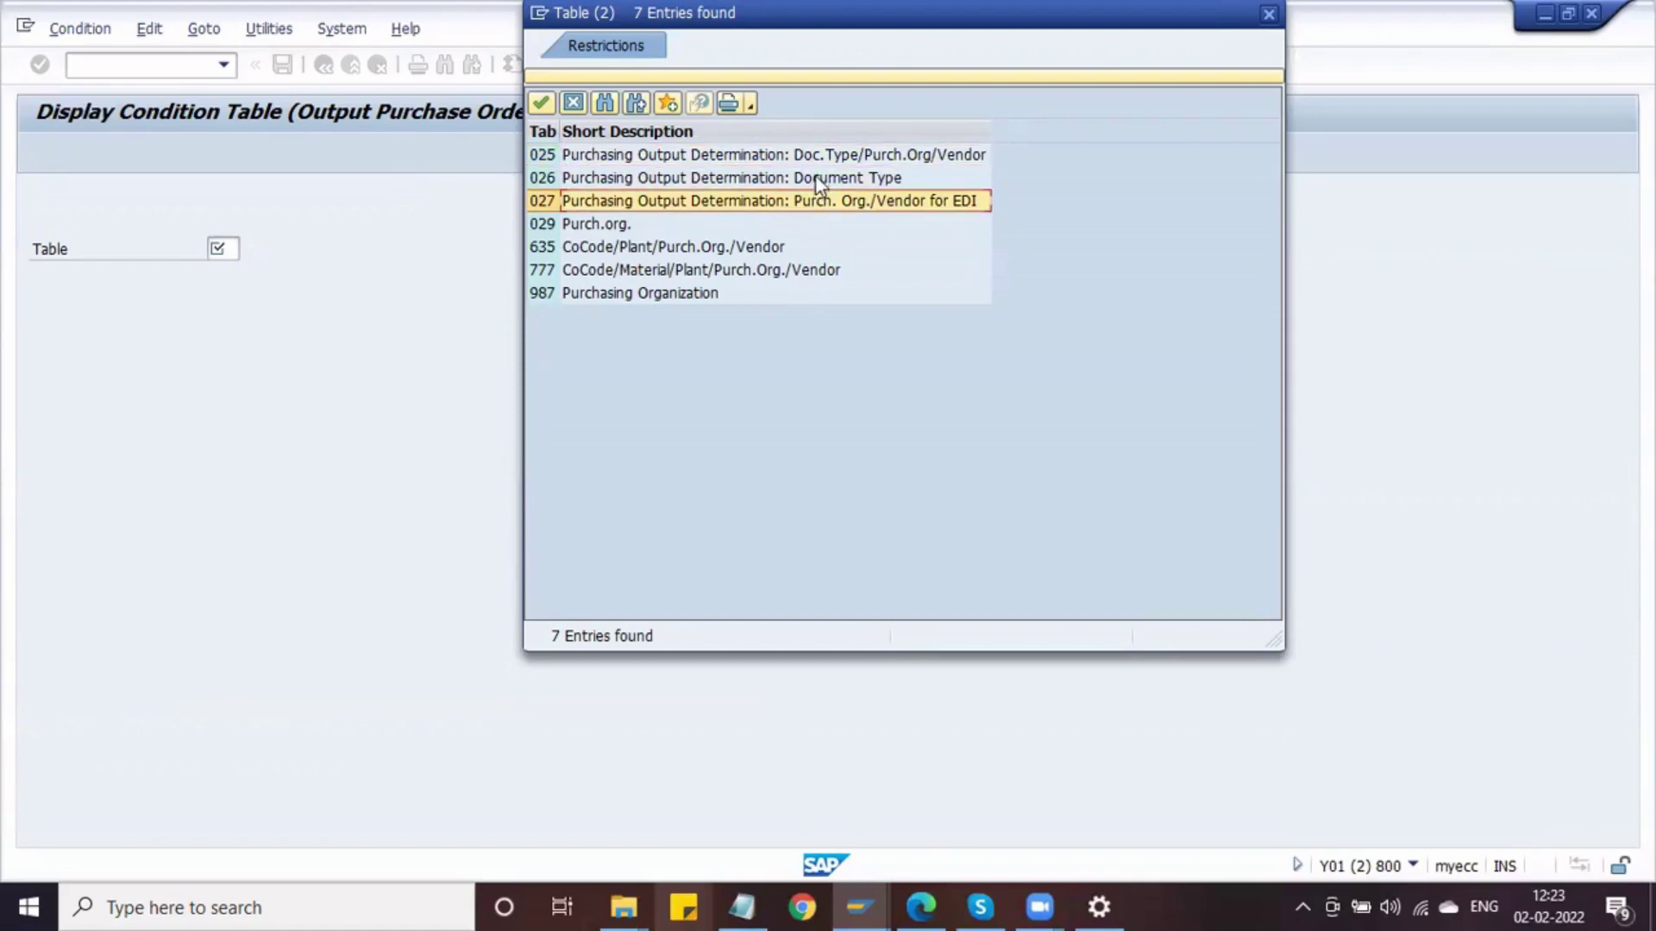
Choose condition table 026, examine the selected fields in its field overview, and return to the table entry screen
double_click(785, 183)
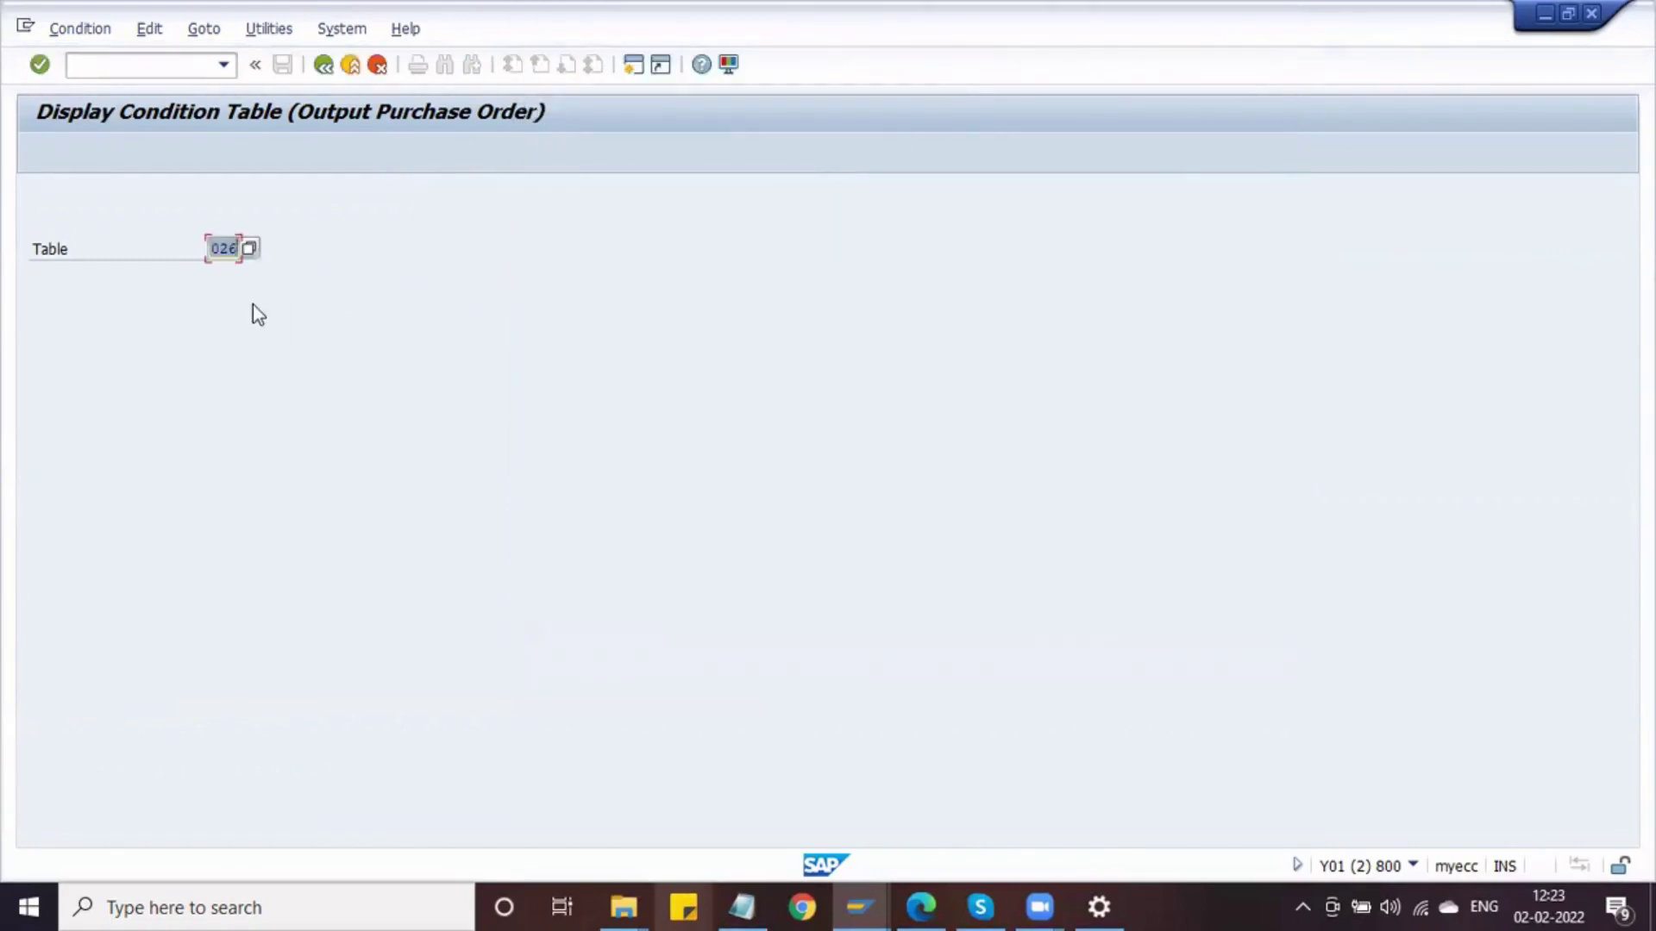
key("Return")
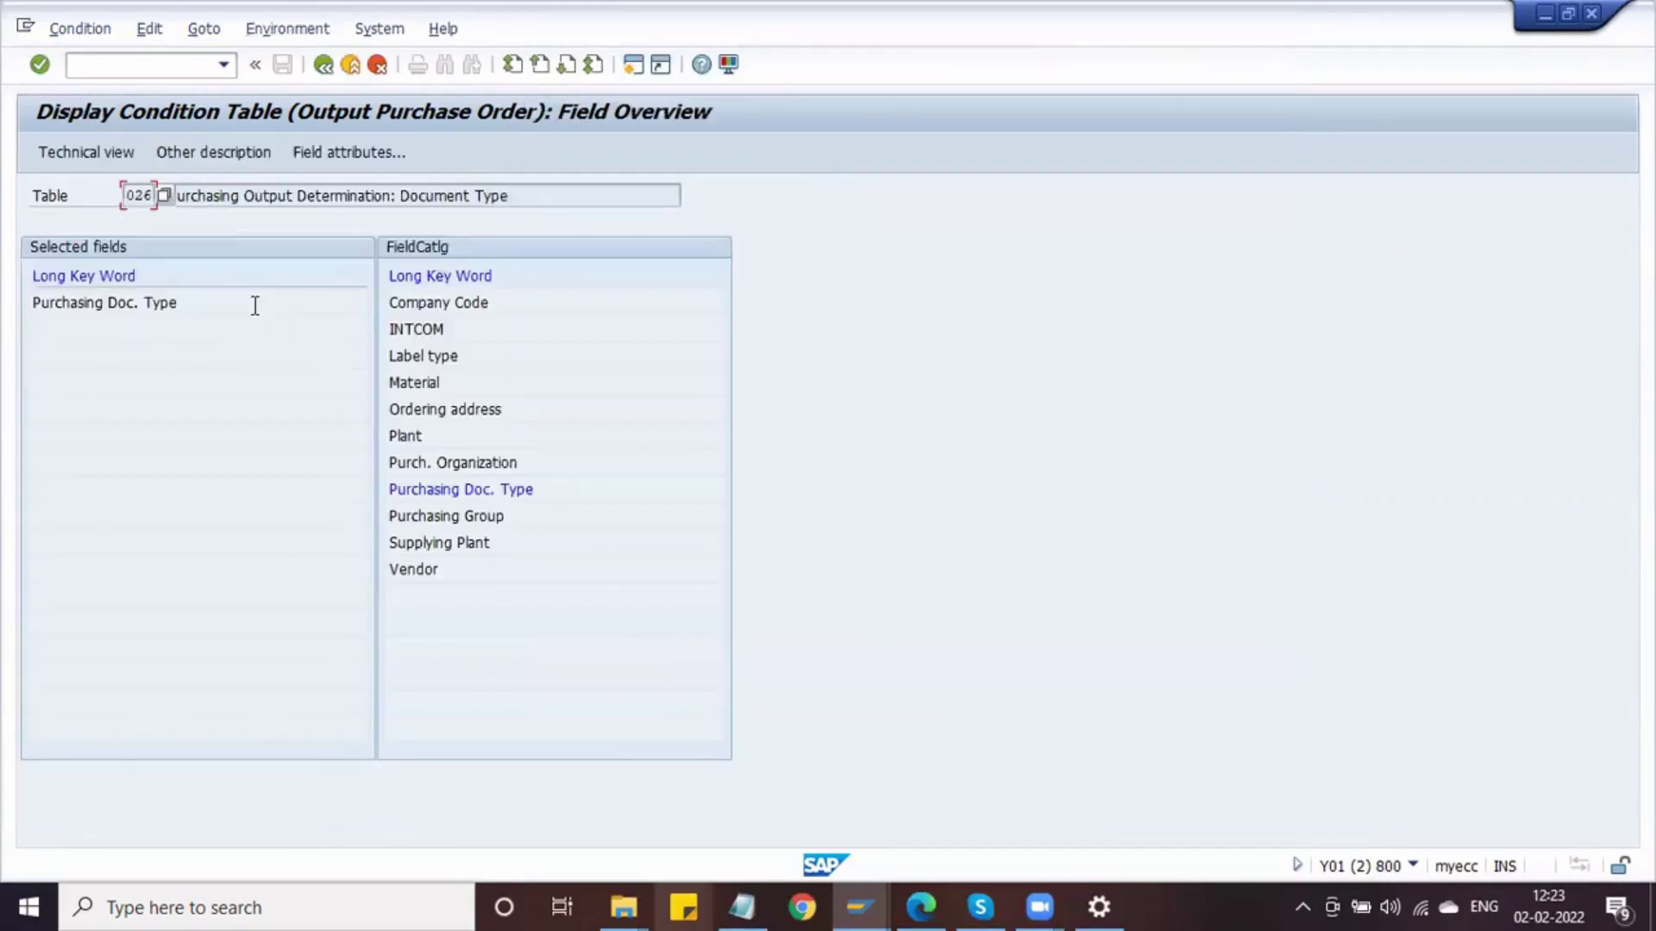
left_click_drag(181, 303, 19, 312)
left_click(18, 314)
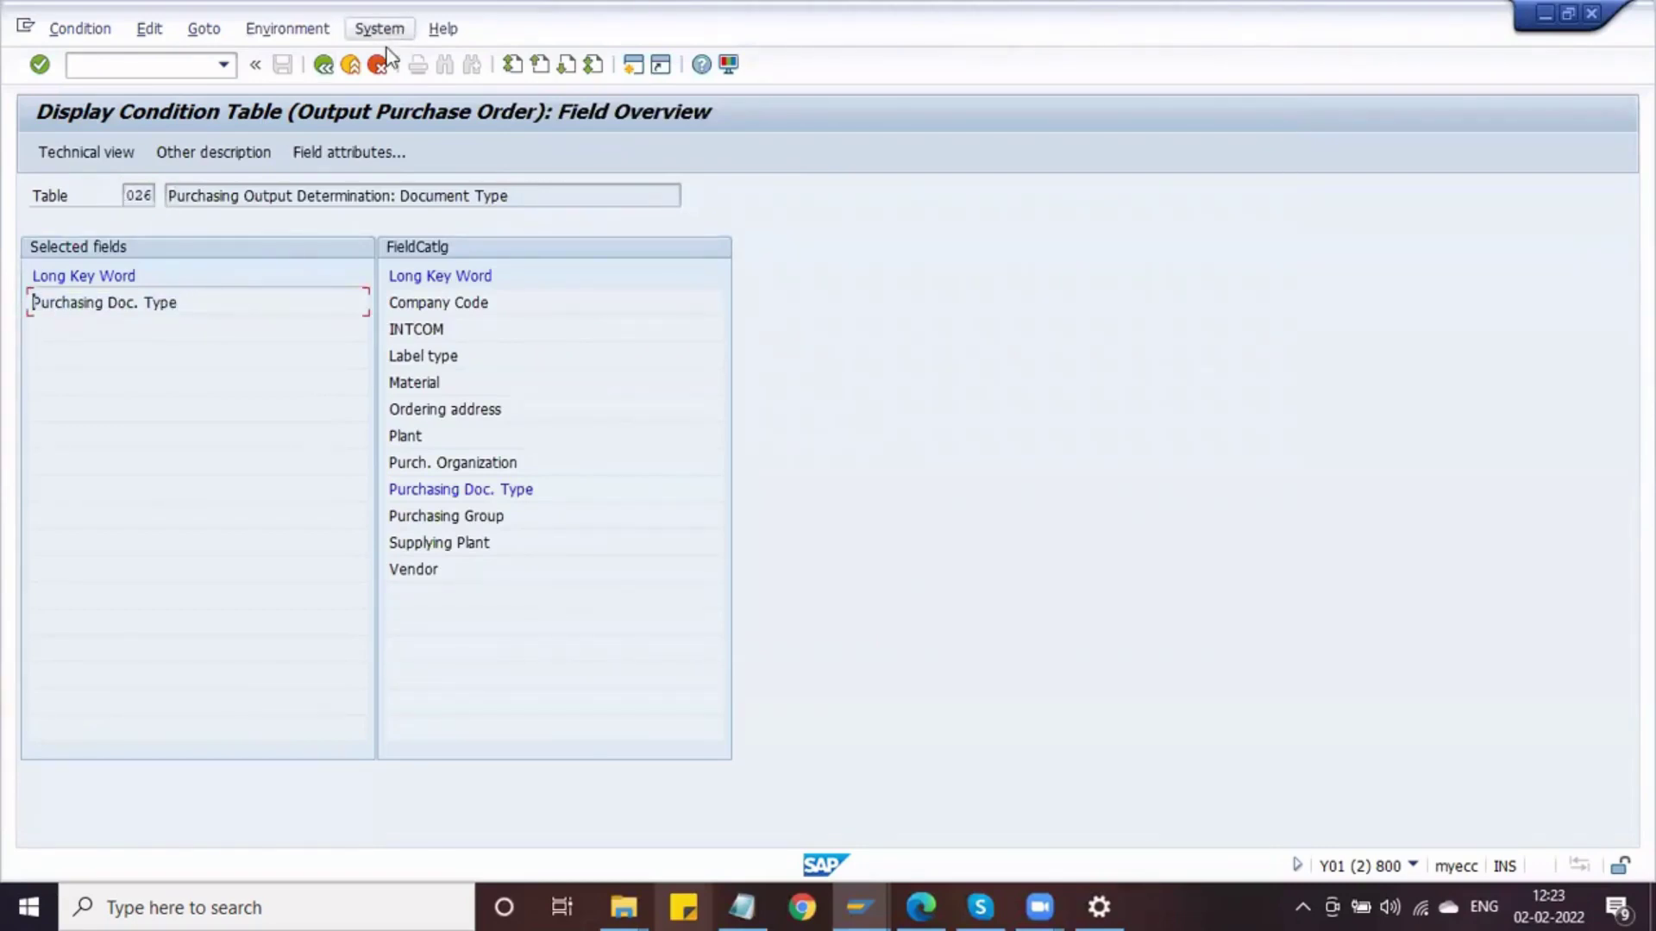
left_click(323, 66)
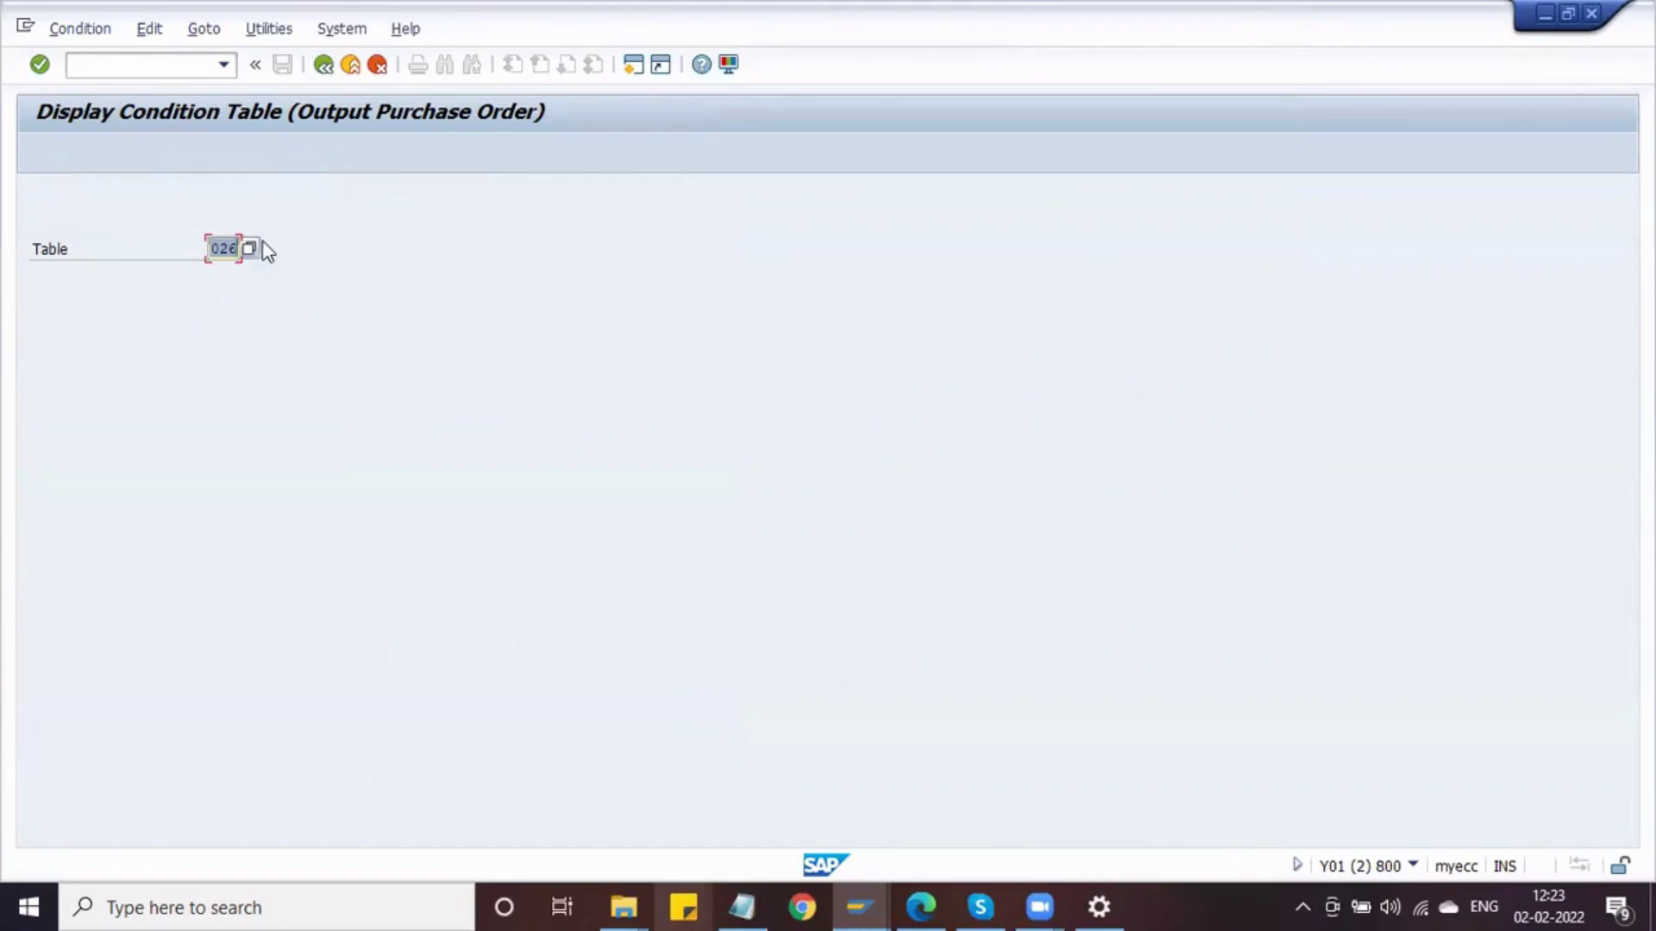
Choose condition table 027 from the purchase order output table list and display its field overview
key("Return")
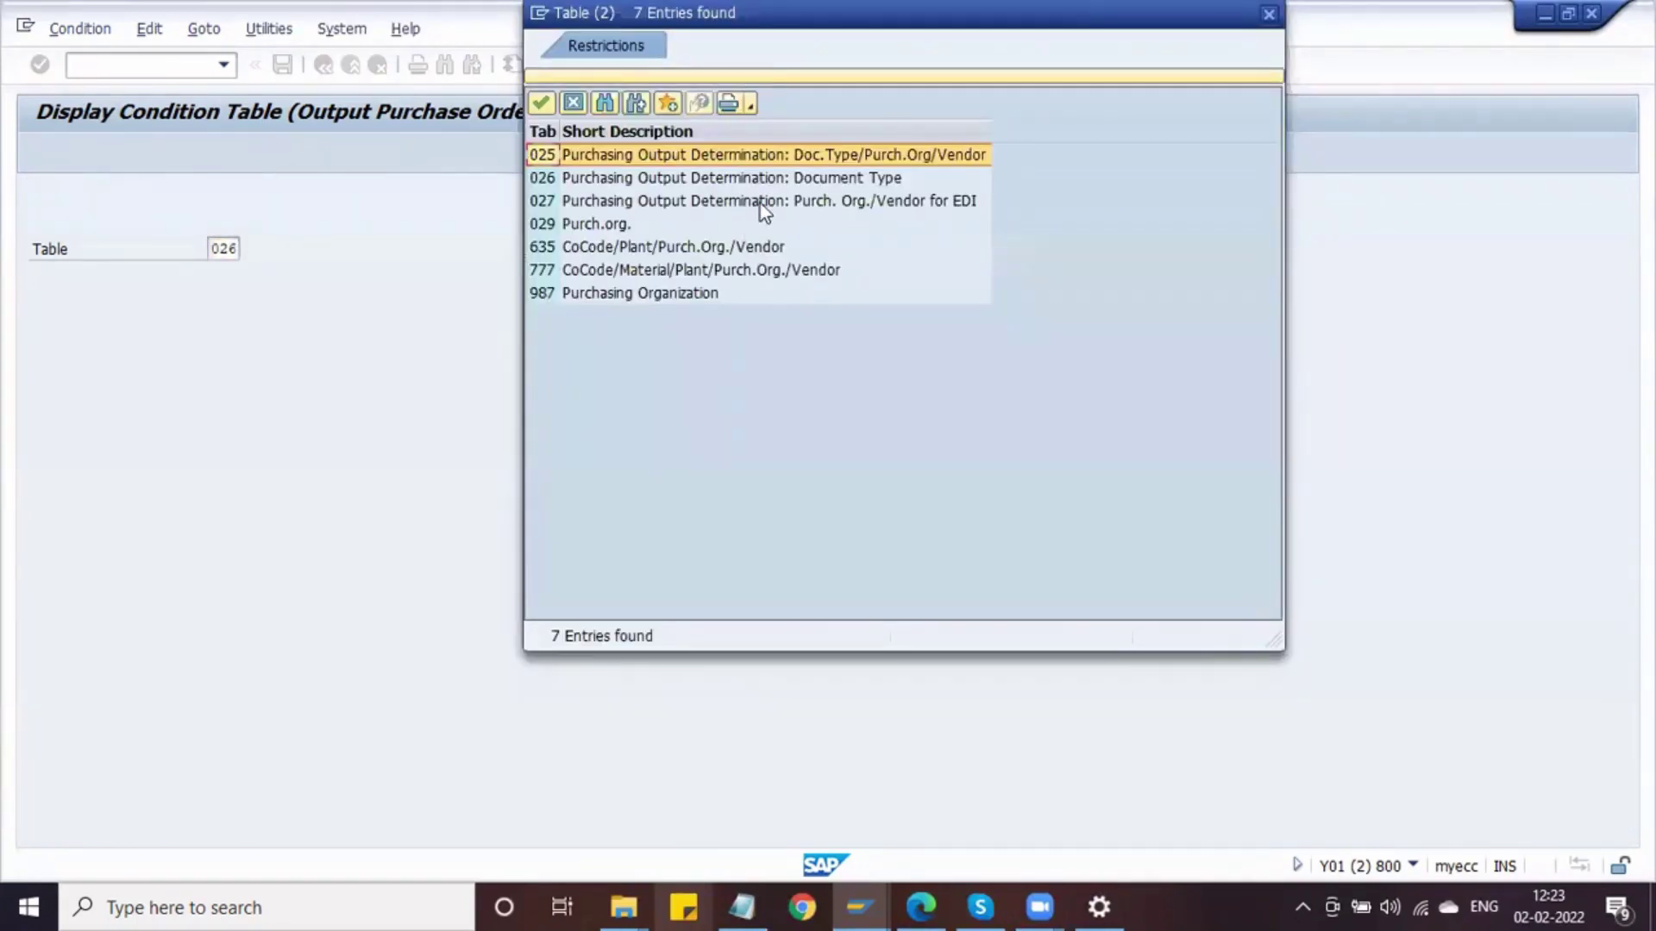
left_click(625, 200)
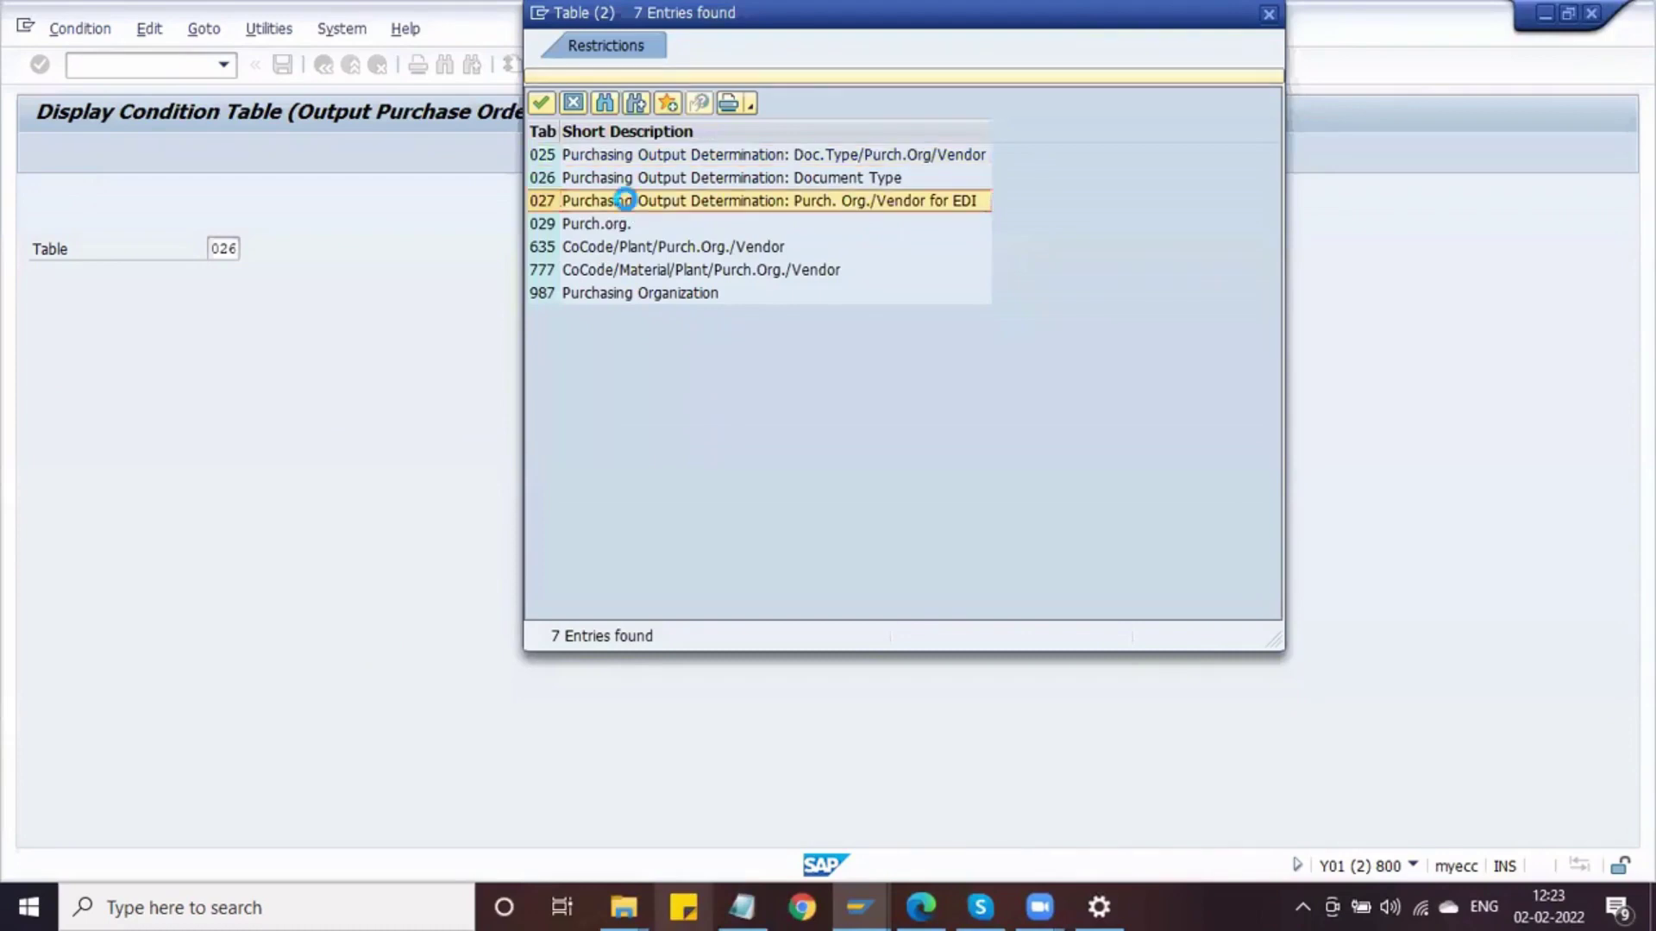
key("Return")
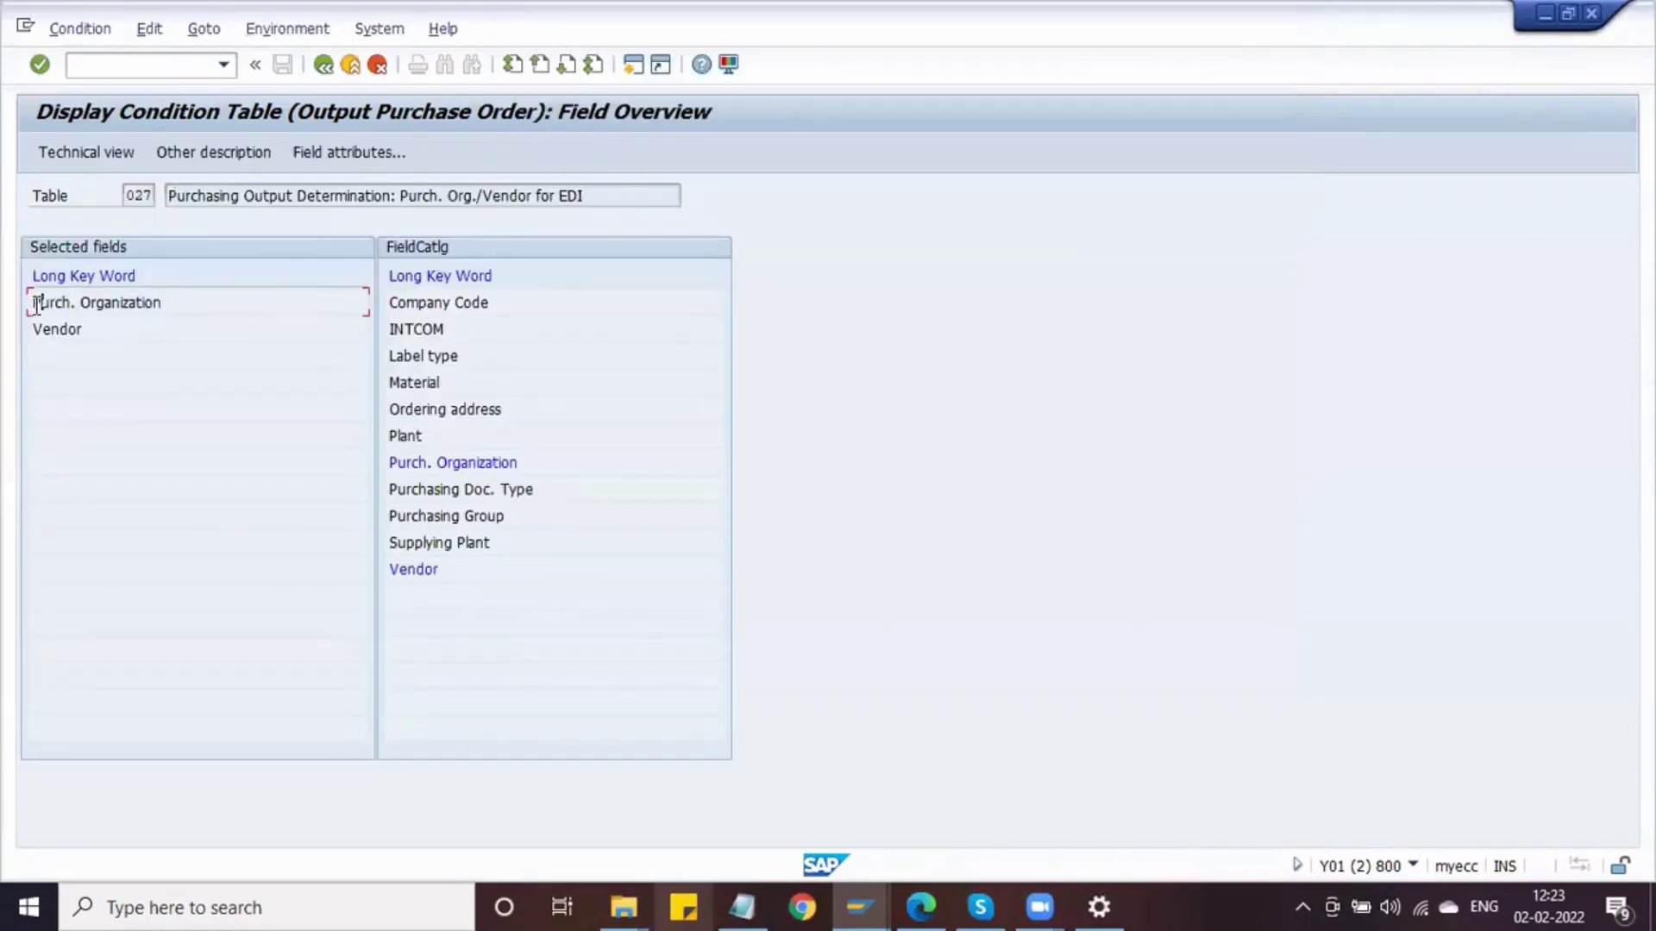
Examine the selected fields Purch. Organization and Vendor of condition table 027, and return to the activity selection
left_click_drag(85, 331, 19, 332)
left_click_drag(163, 304, 28, 304)
left_click(30, 304)
left_click_drag(181, 305, 27, 333)
left_click(27, 304)
left_click(73, 335)
left_click(28, 333)
left_click_drag(188, 303, 19, 330)
left_click(19, 330)
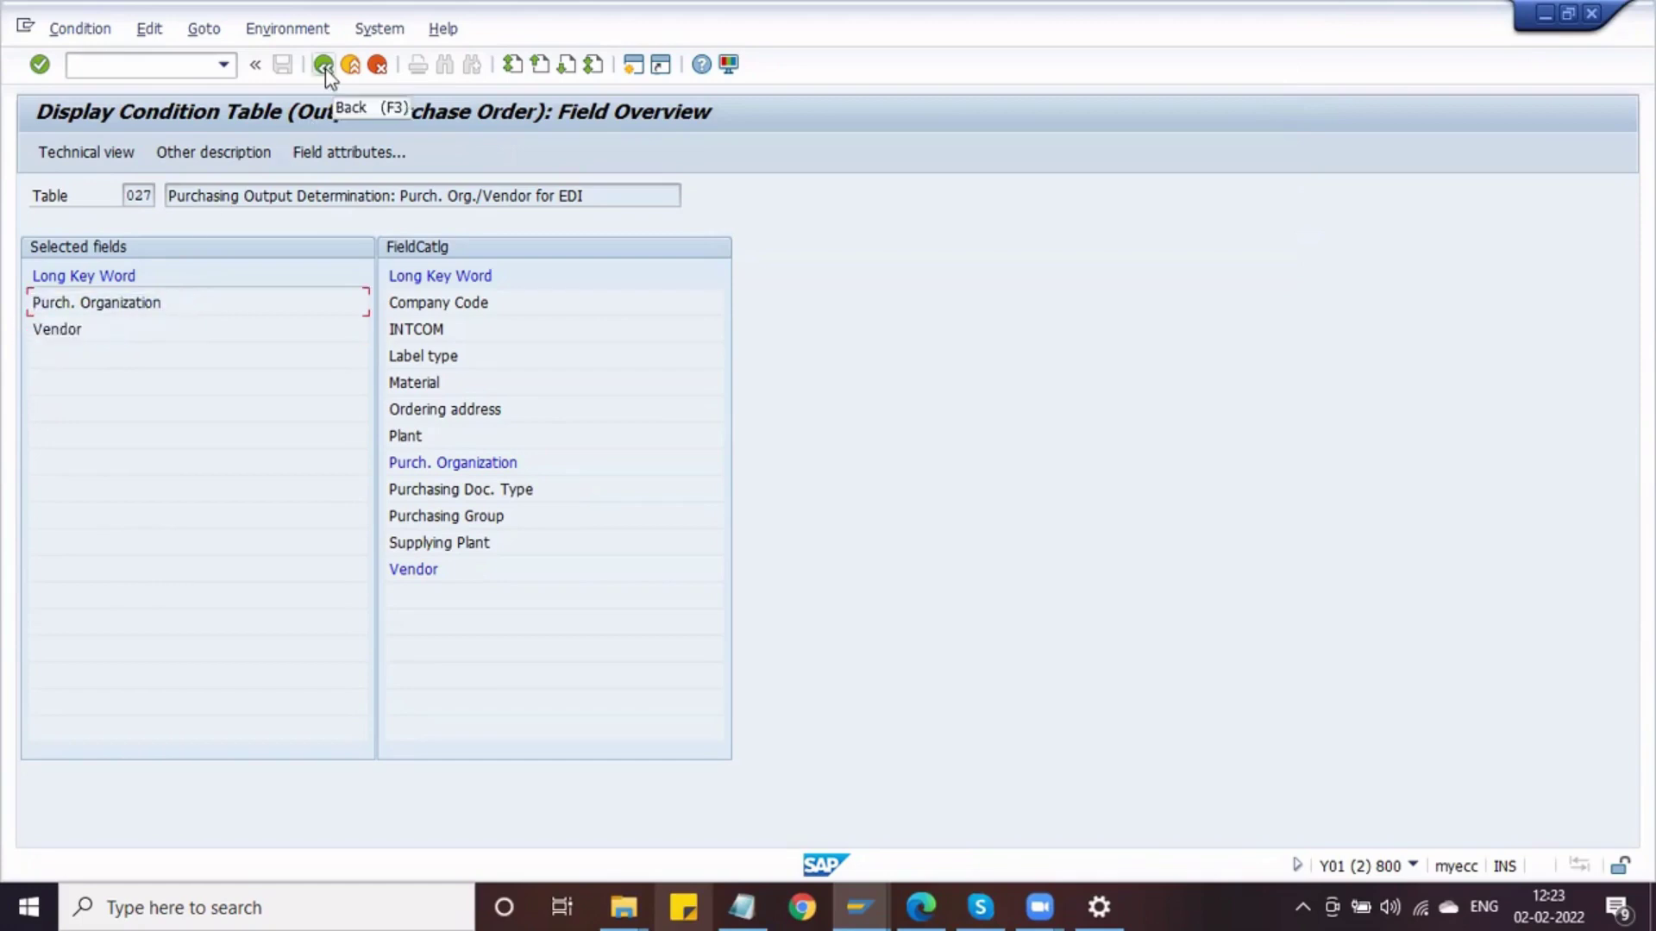
left_click(325, 66)
left_click(324, 66)
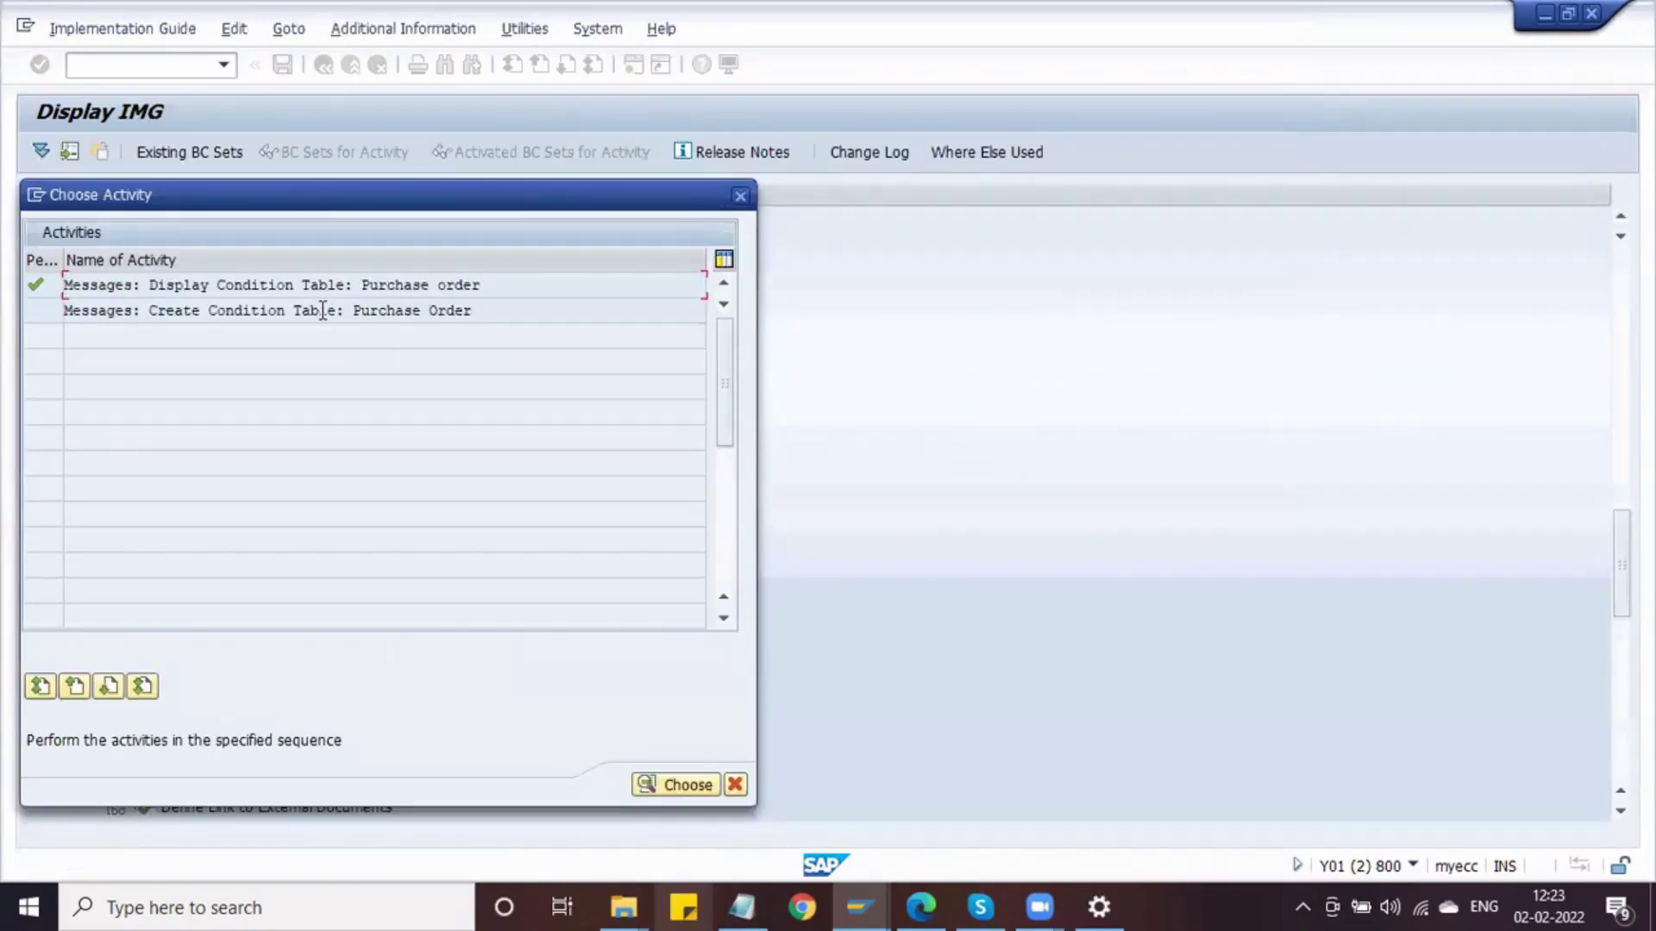
View the entry screen for creating a purchase order condition table, and reopen the activity that displays condition tables
double_click(270, 310)
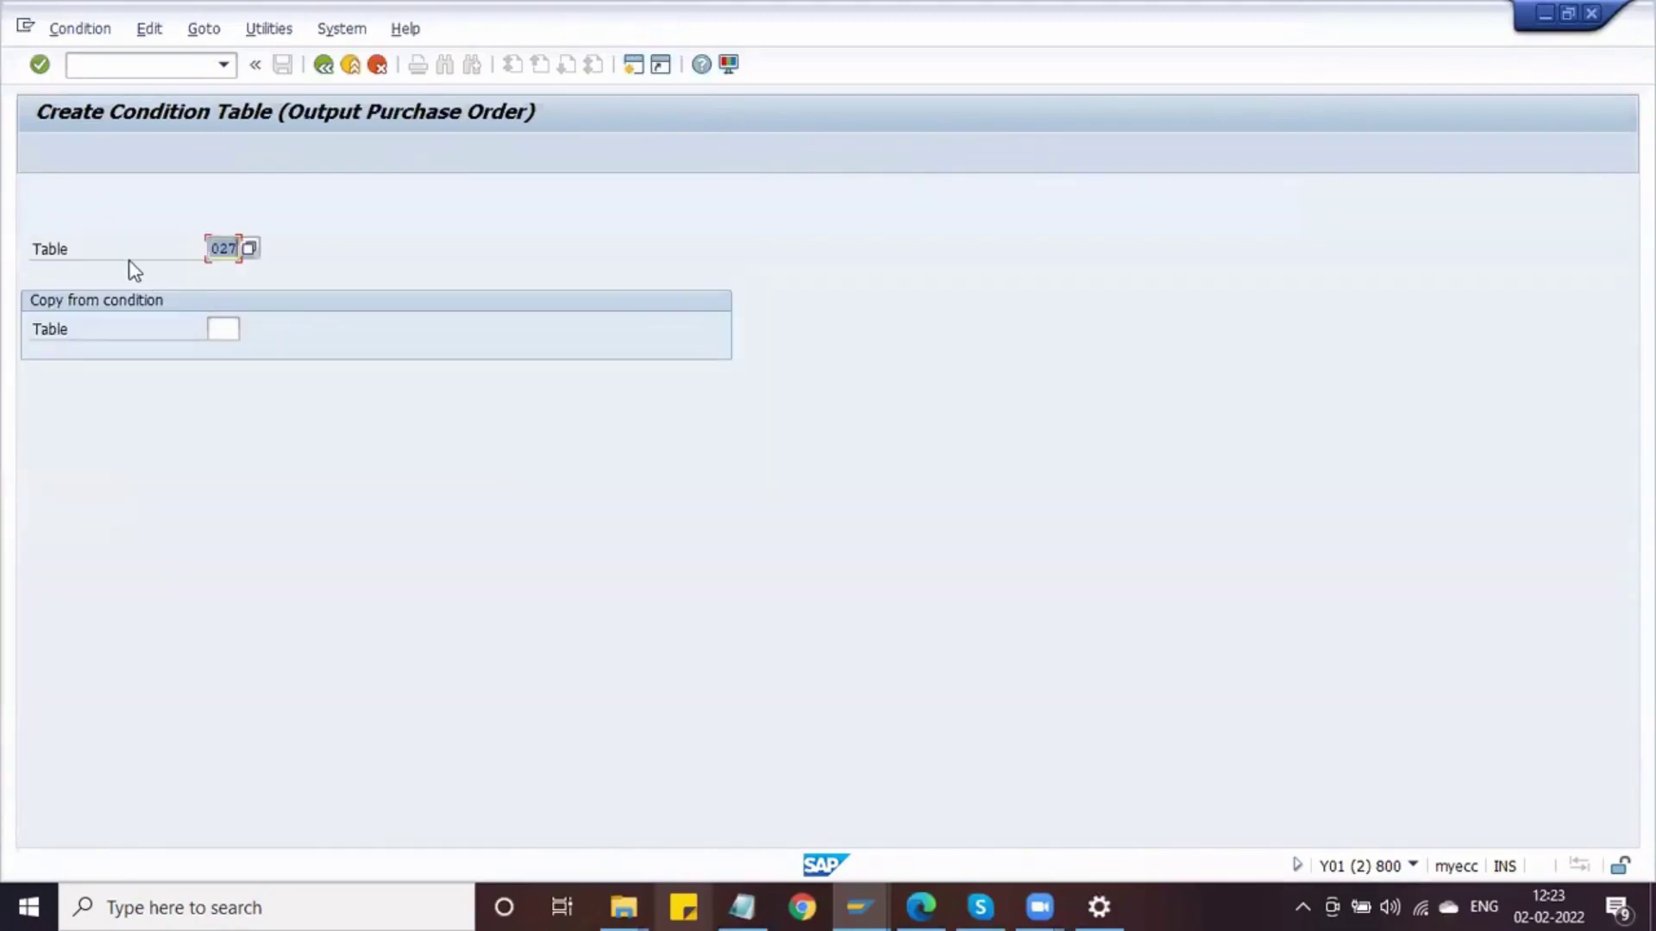
left_click(324, 66)
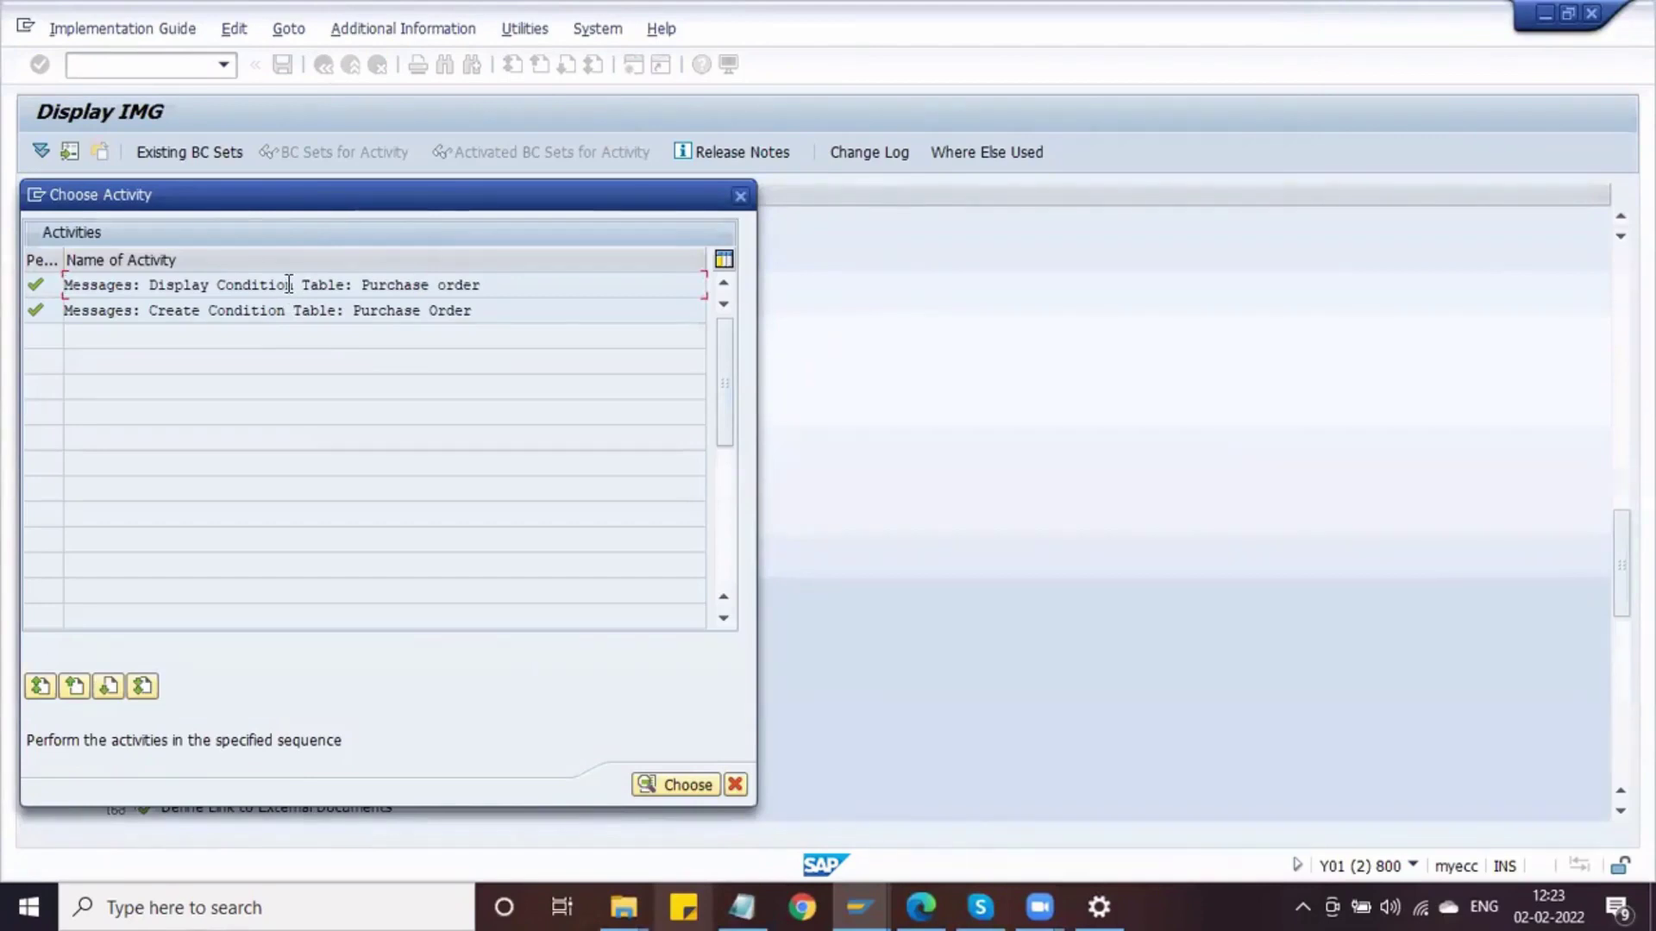
double_click(291, 291)
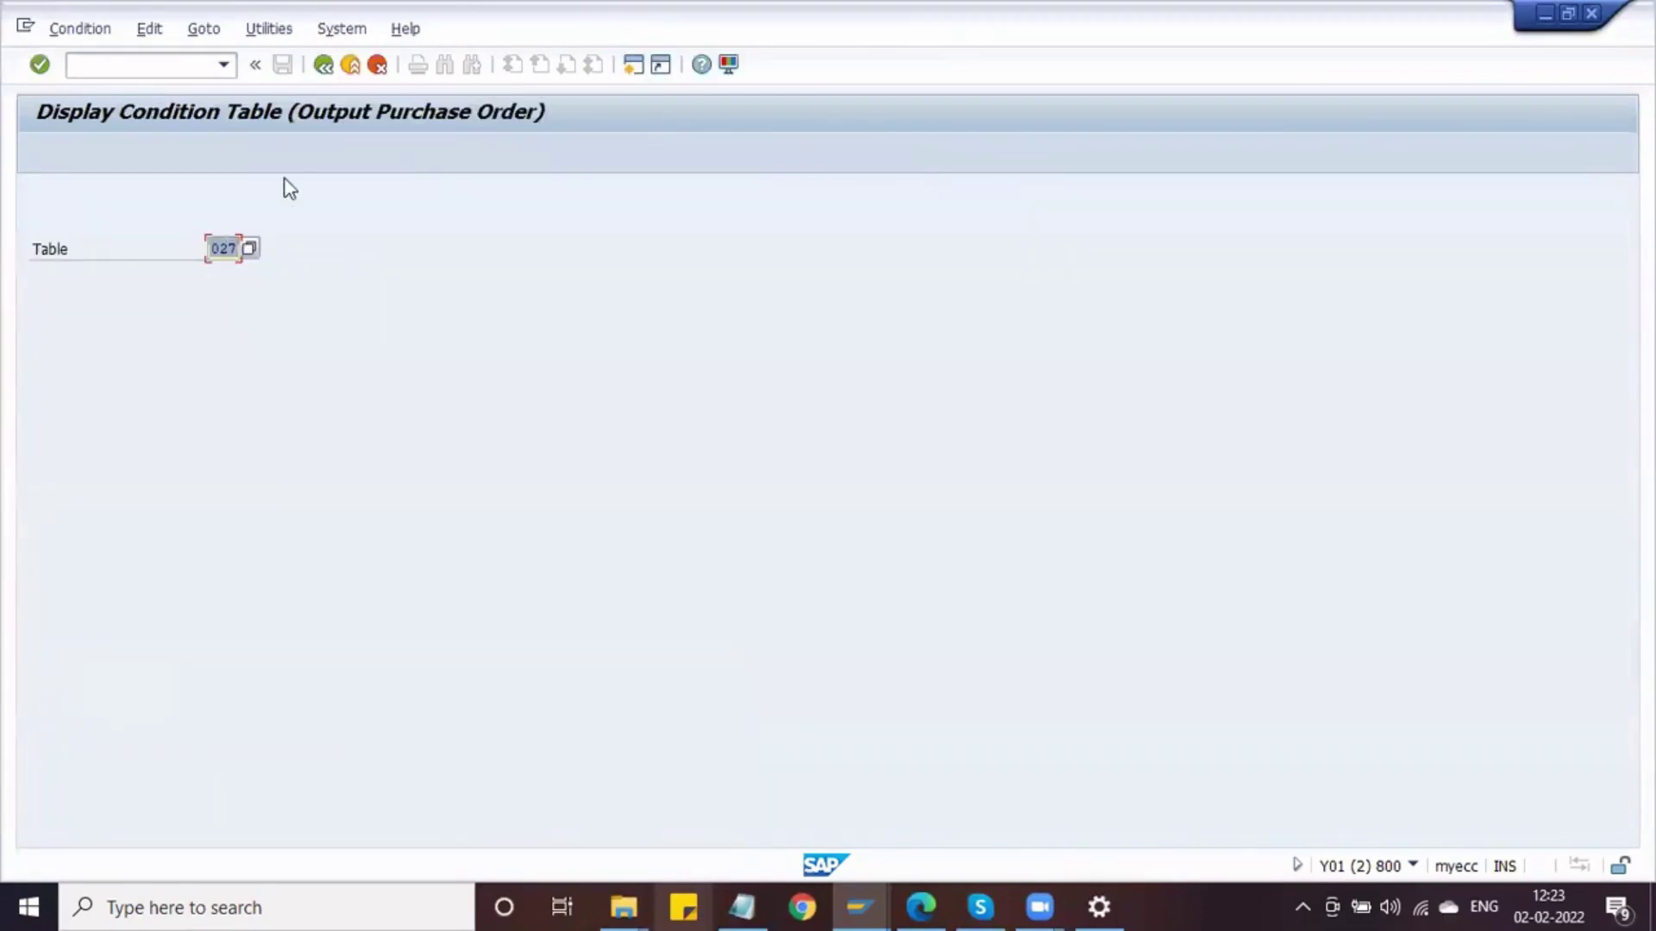
Review entries 027 and 026 in the condition table list, and return to the IMG structure
left_click(249, 249)
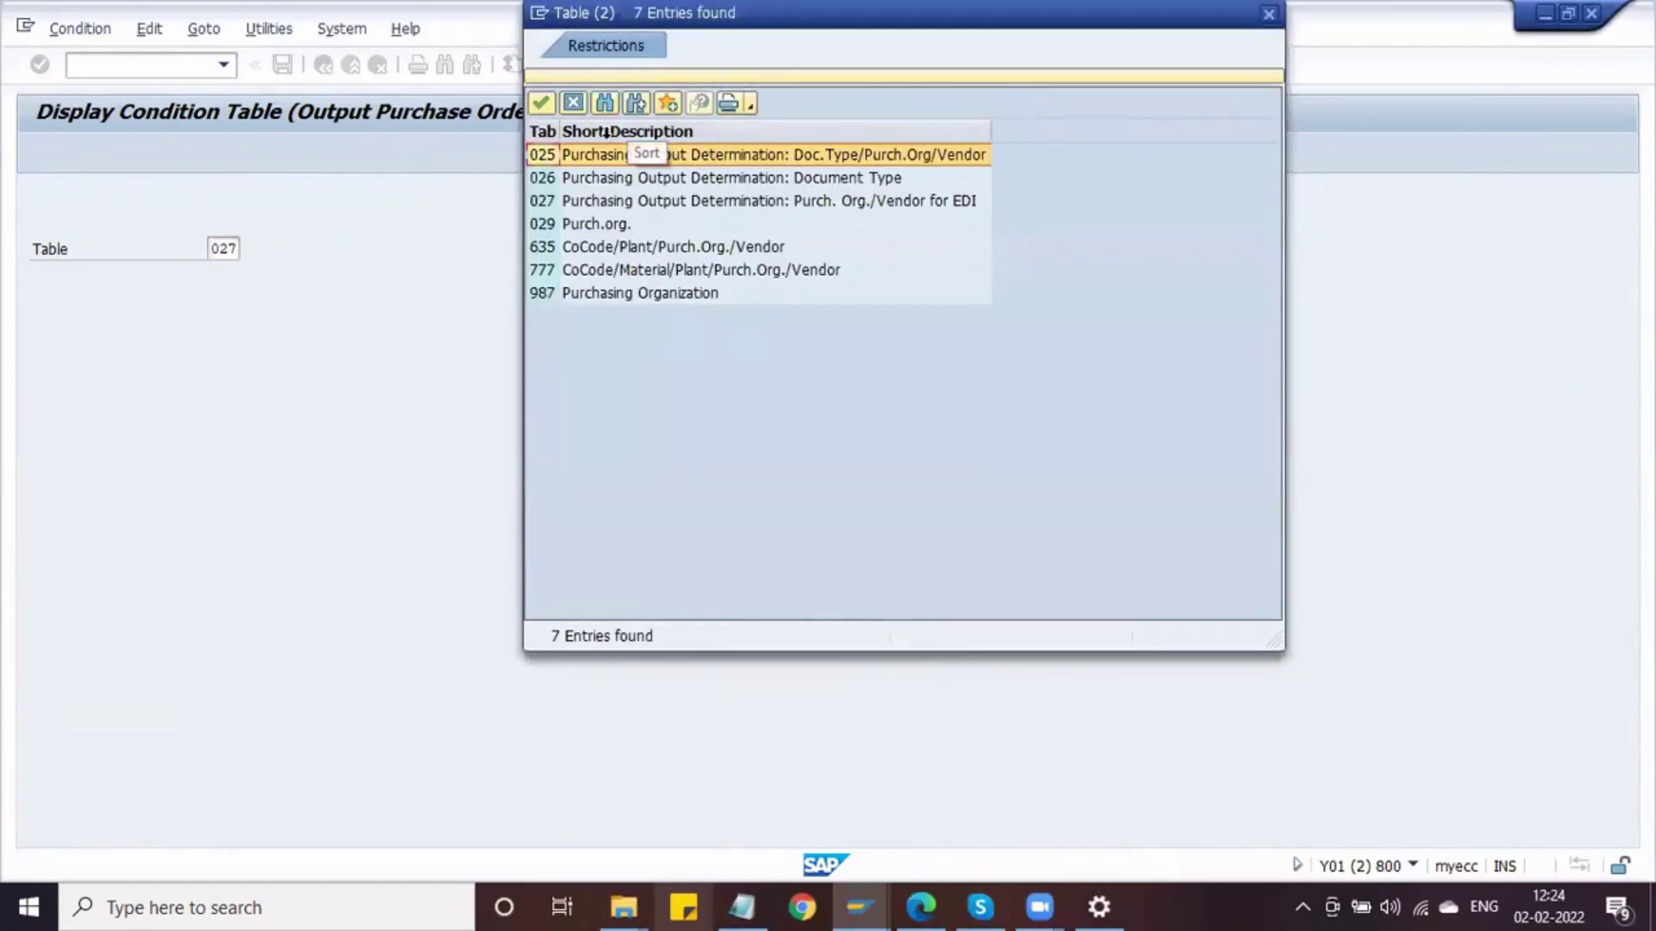
left_click(699, 207)
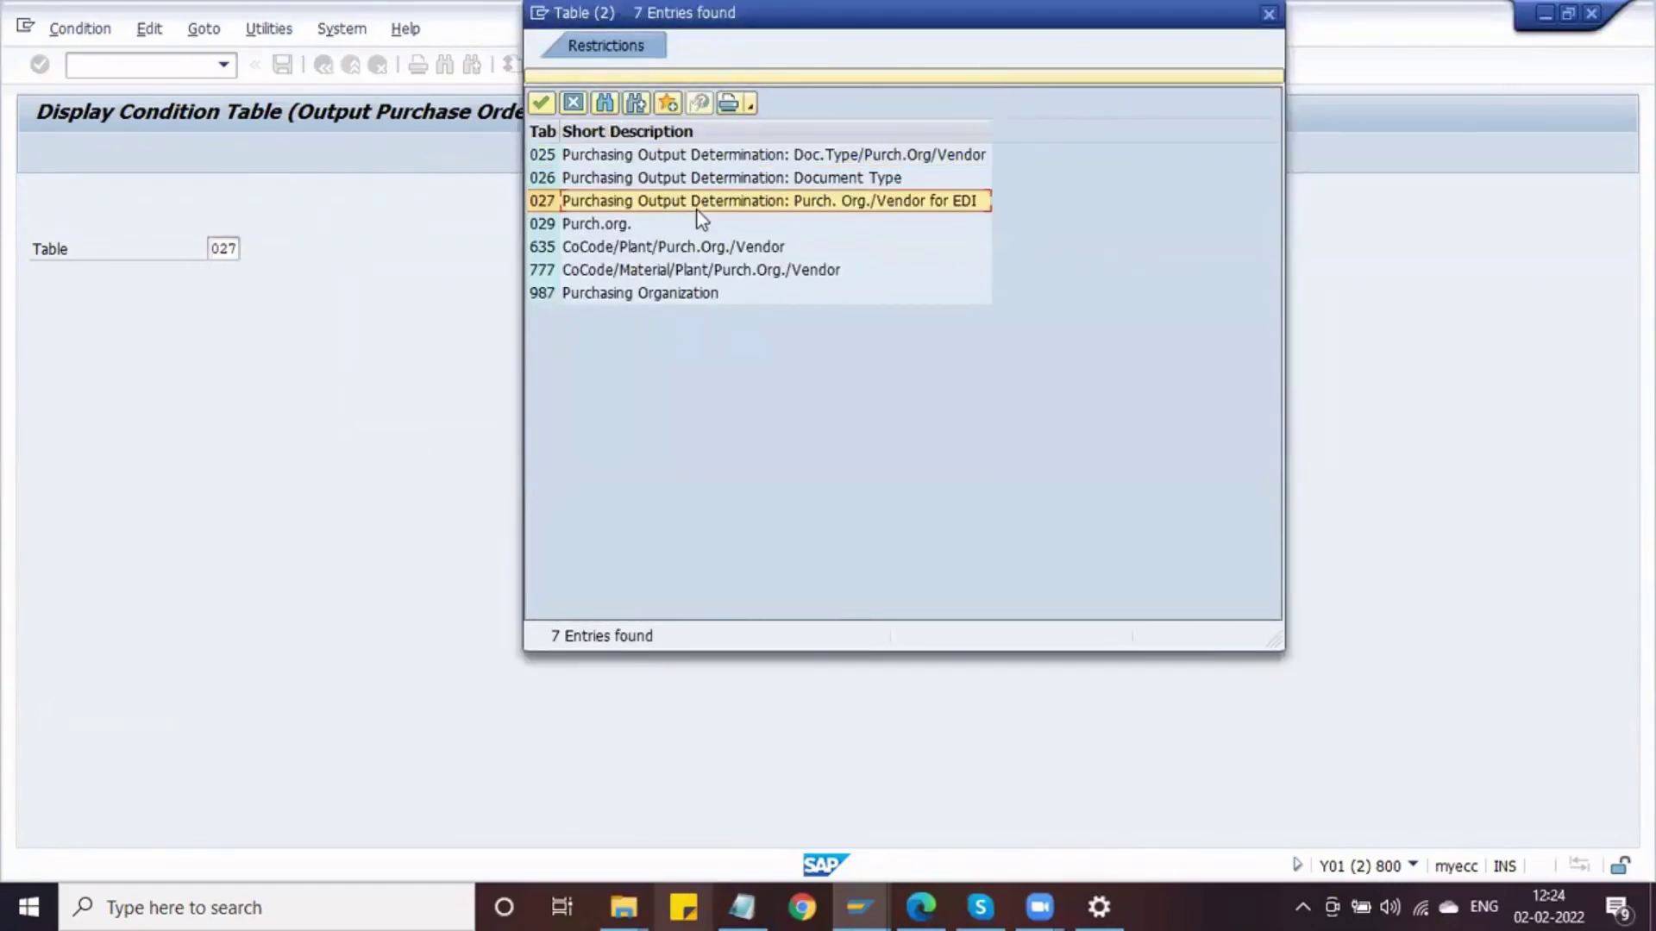
left_click(632, 180)
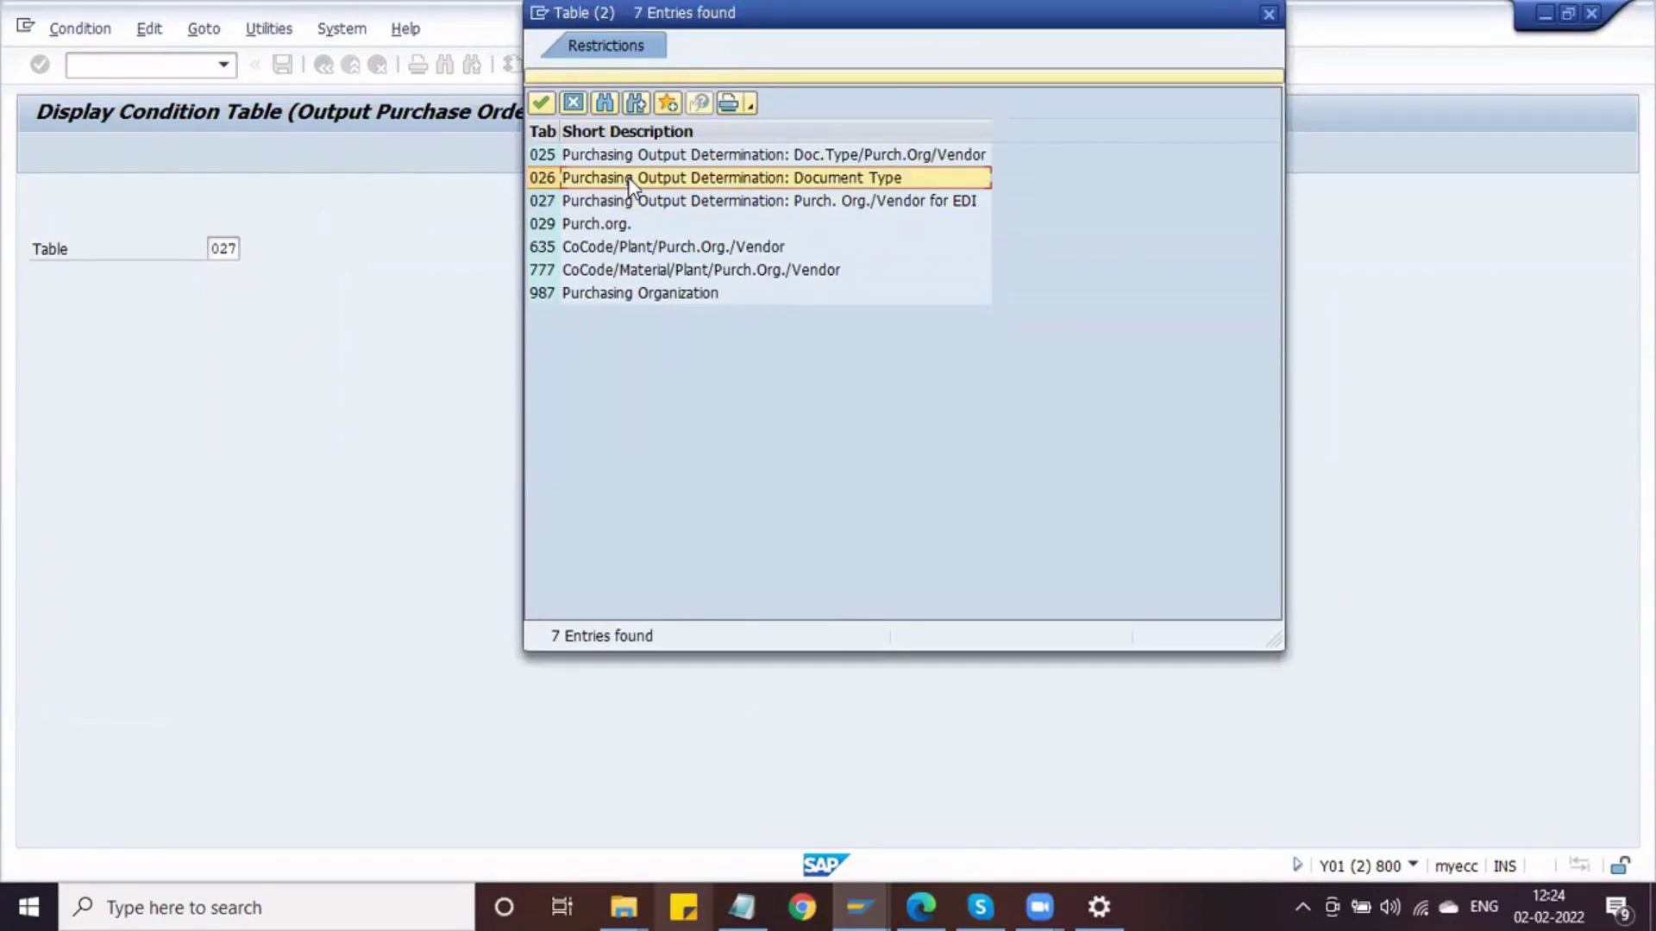
left_click(575, 104)
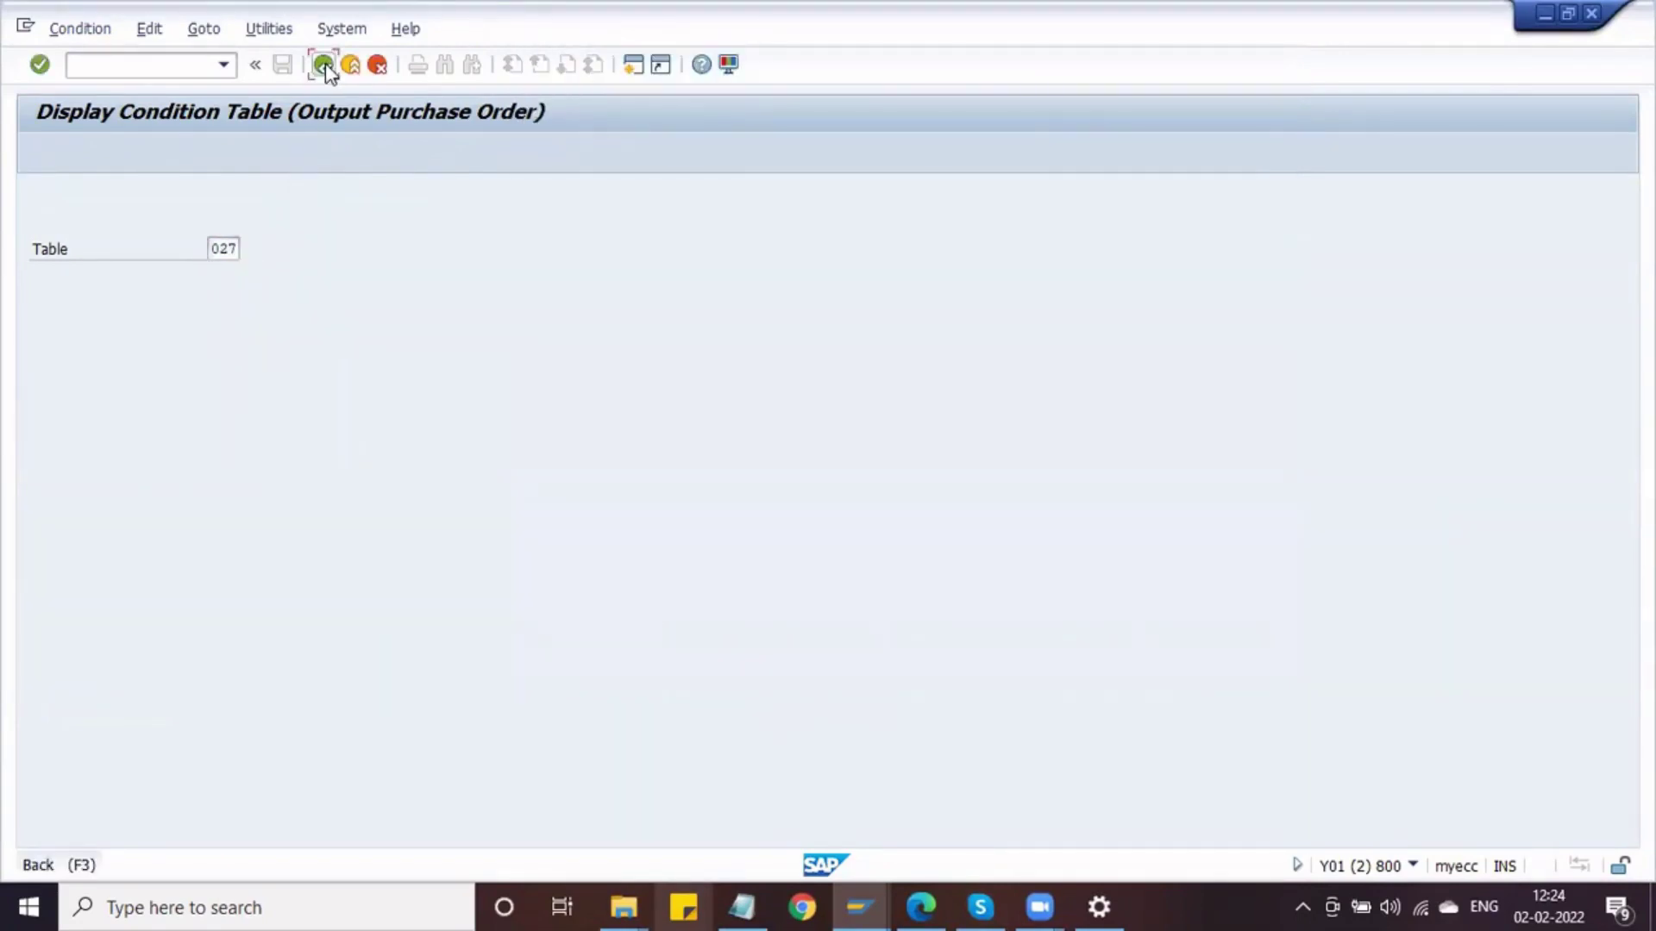
left_click(324, 64)
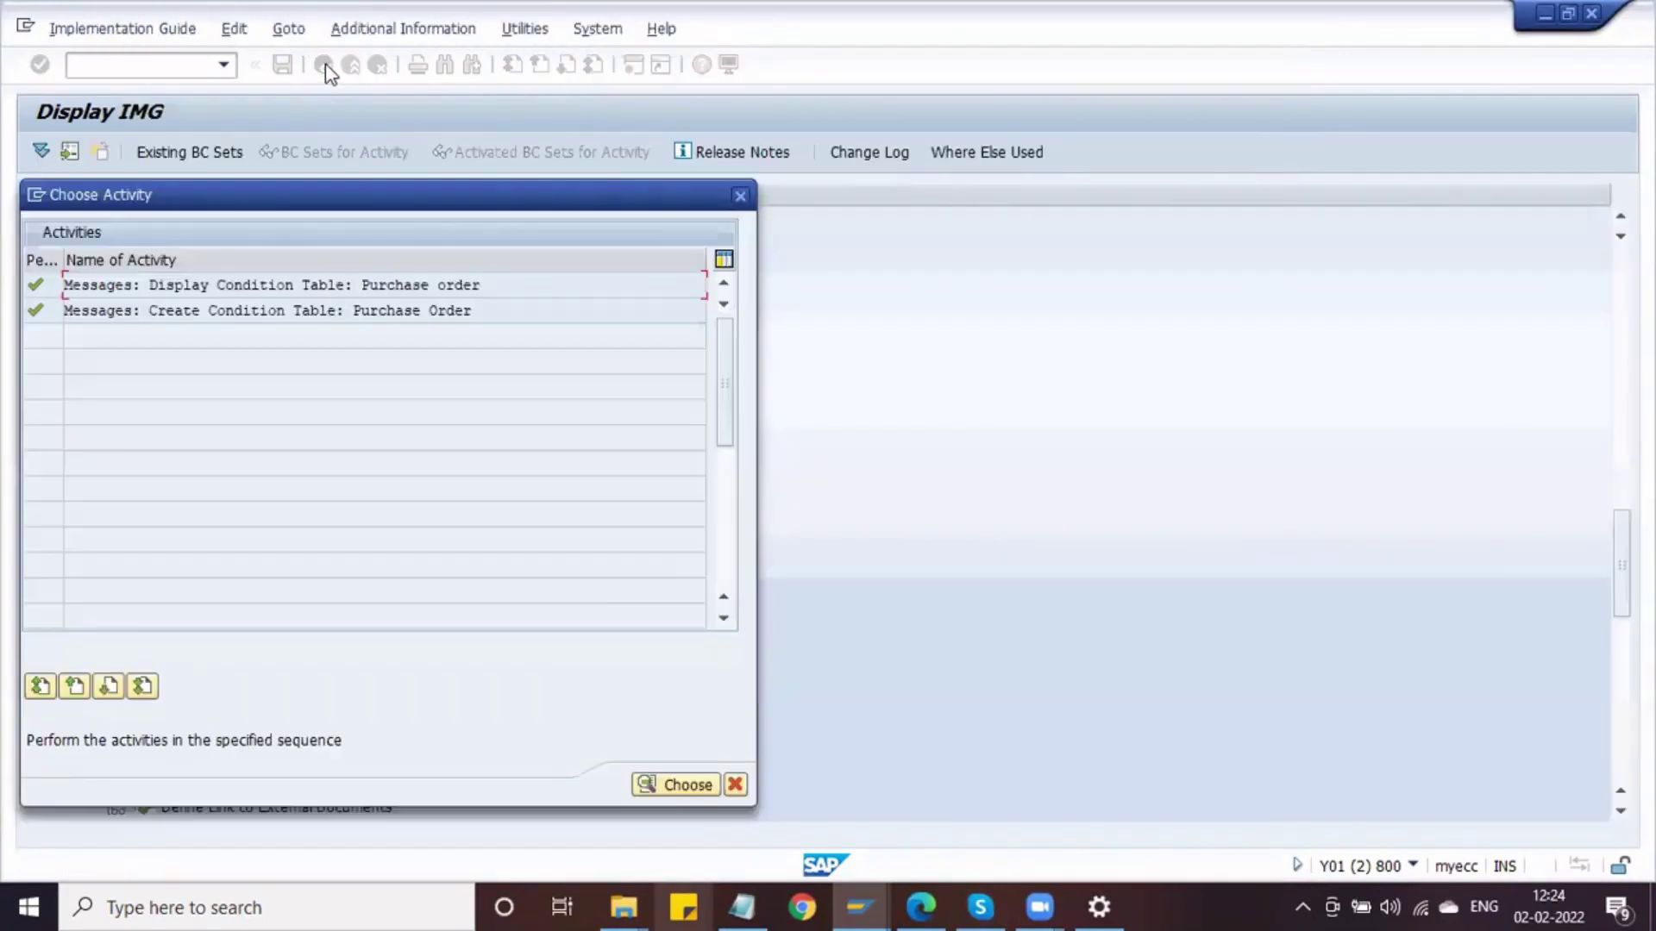
left_click(740, 196)
Switch to Notepad and clear the existing material master notes
left_click(742, 906)
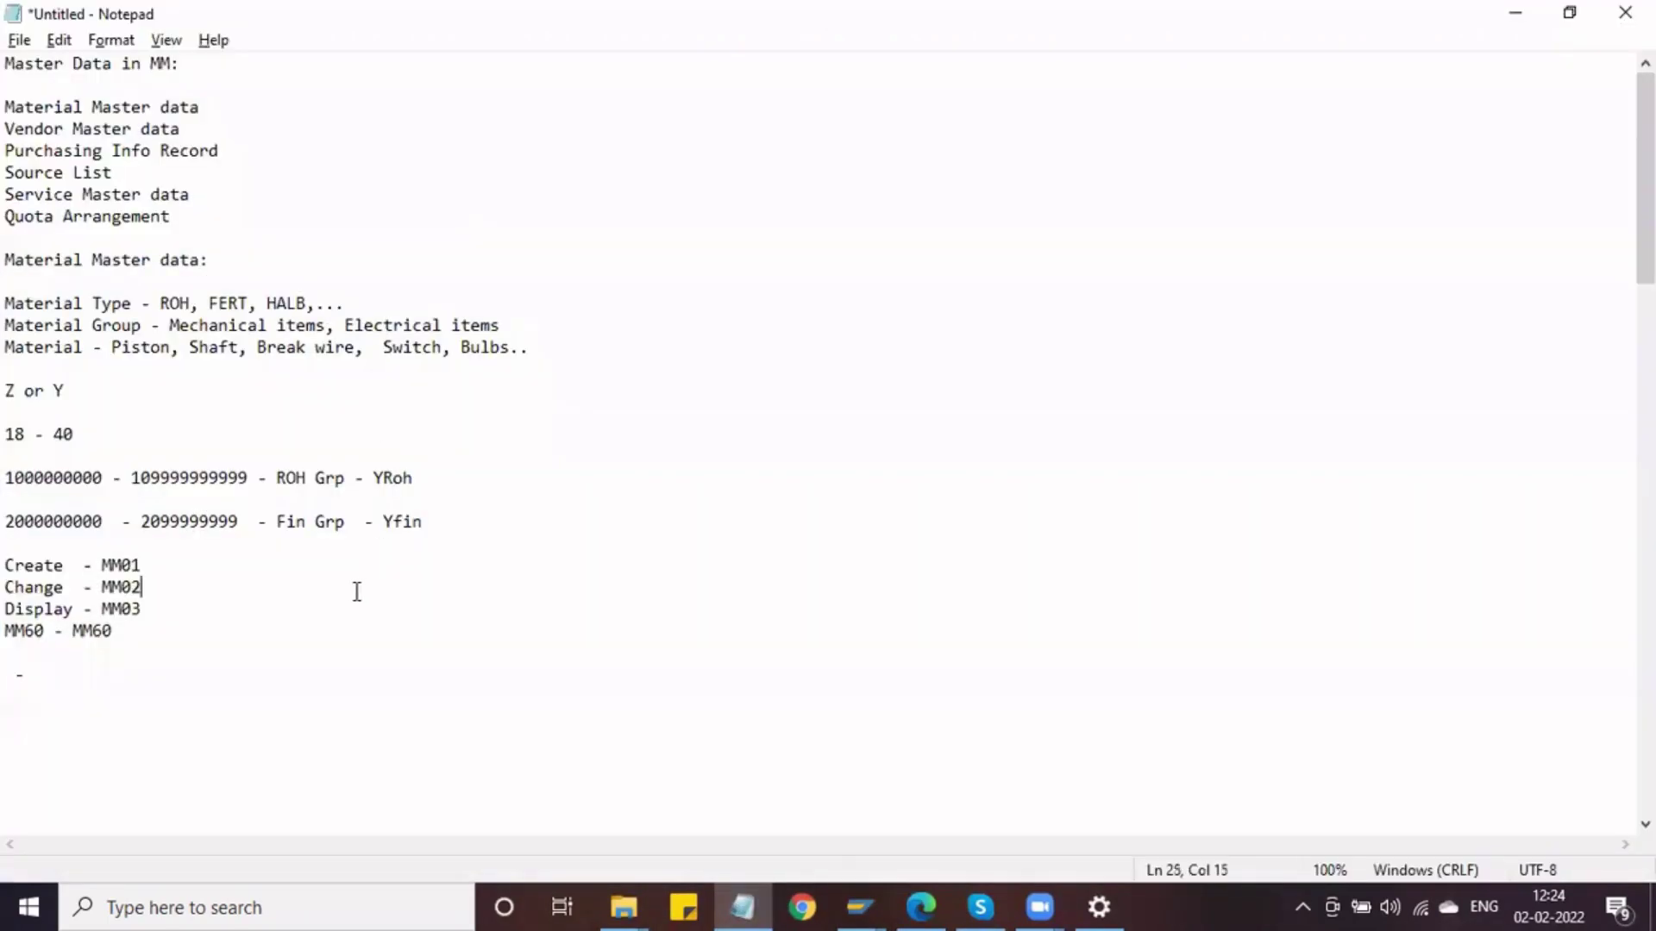
key("ctrl+End")
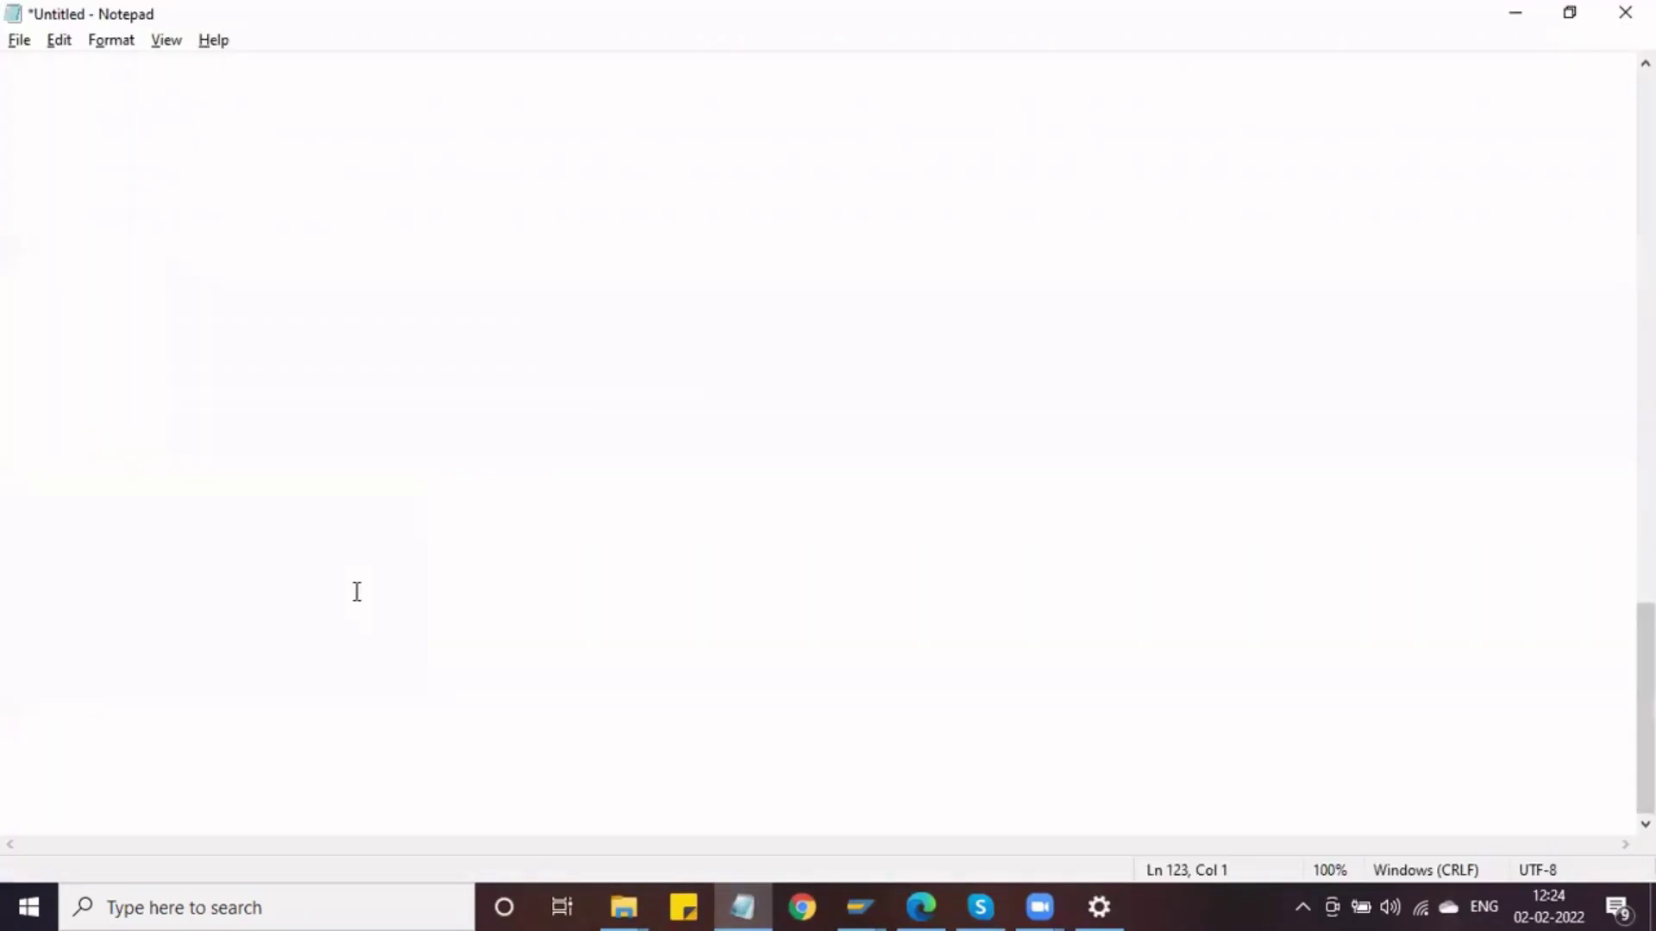
key("ctrl+Home")
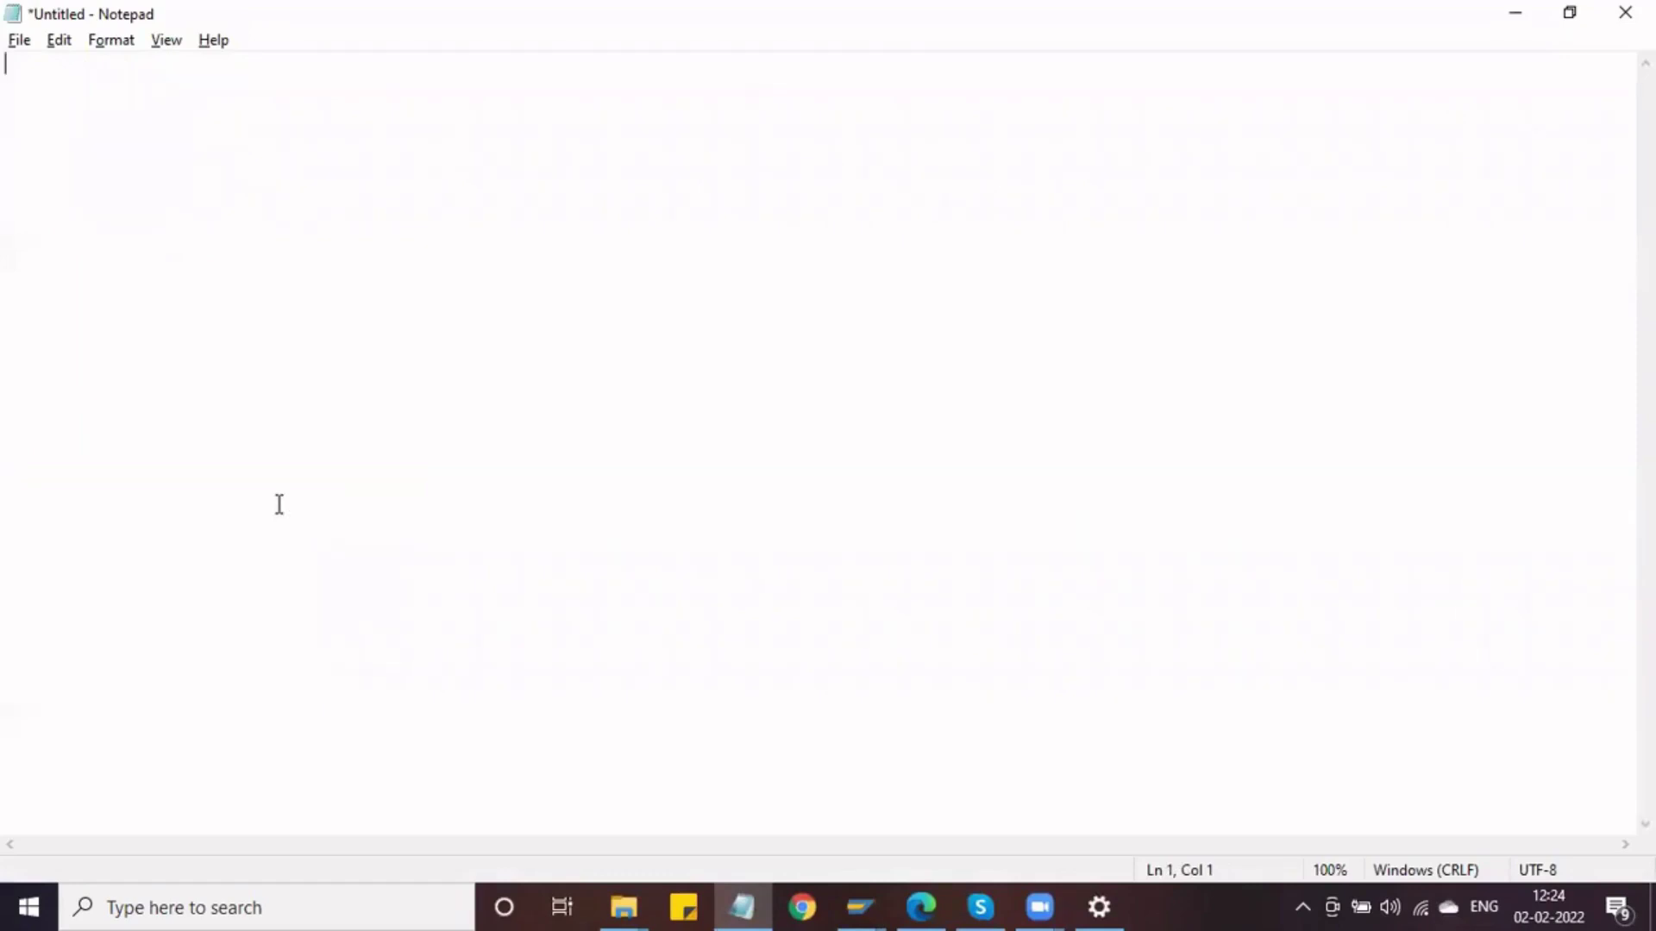
Write "Condition Tables" and "Access Sequence" on separate lines of the notes
type("Condition Tables")
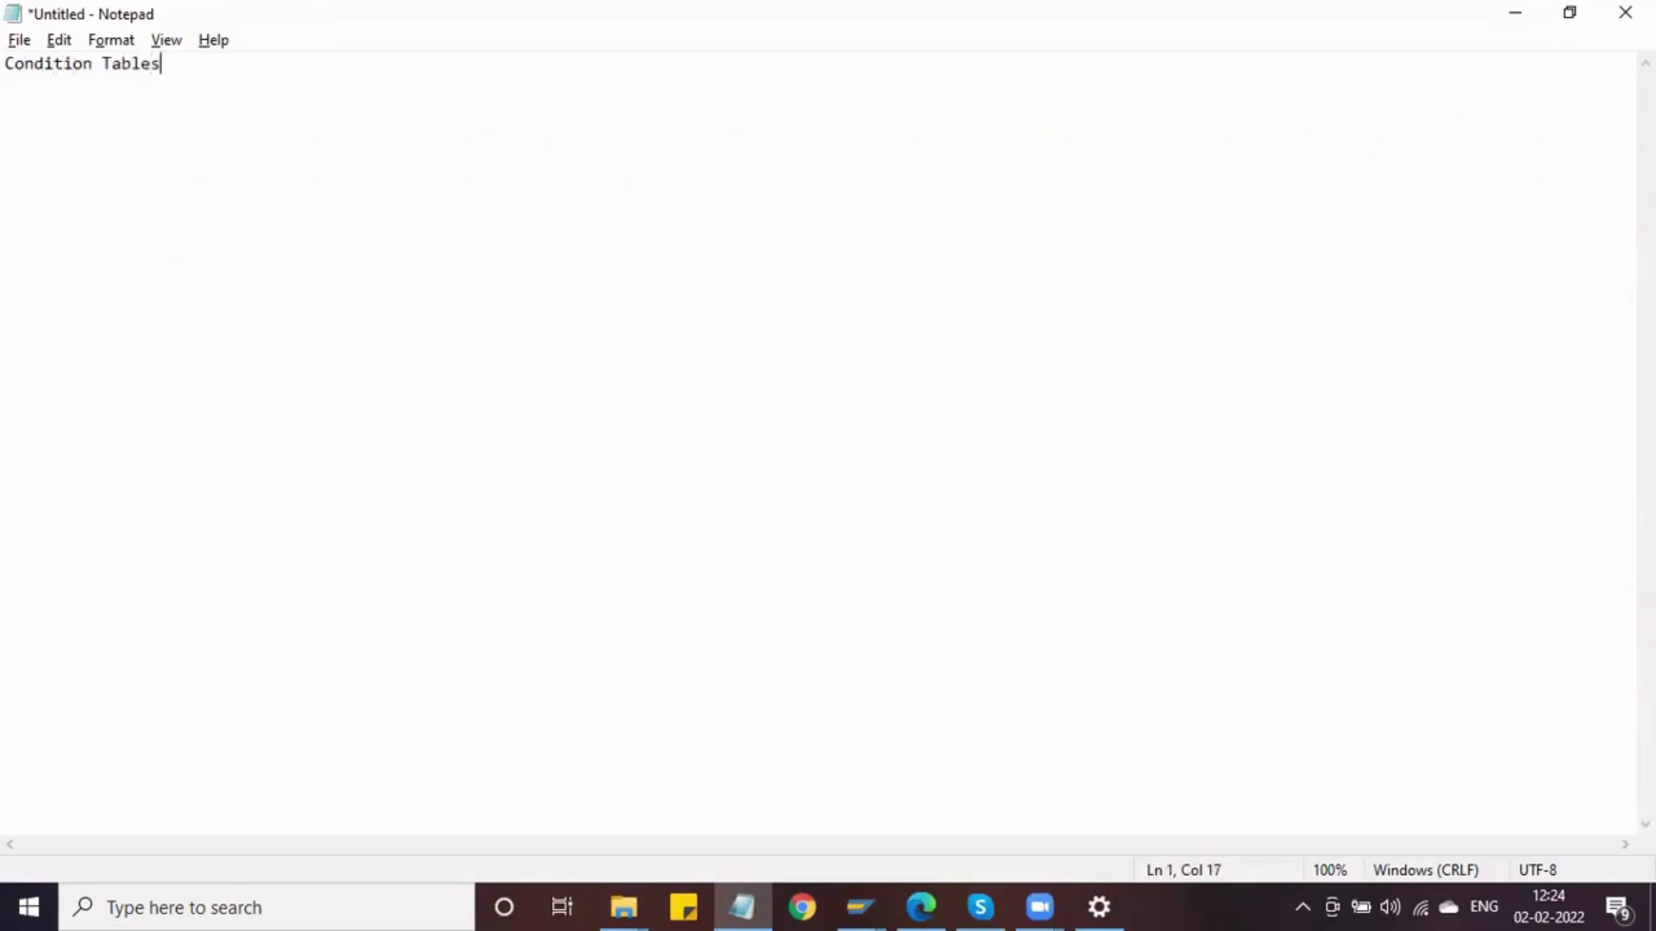
key("Return")
type("Ac")
type("e")
type("ess ")
type("Sequ")
type("e")
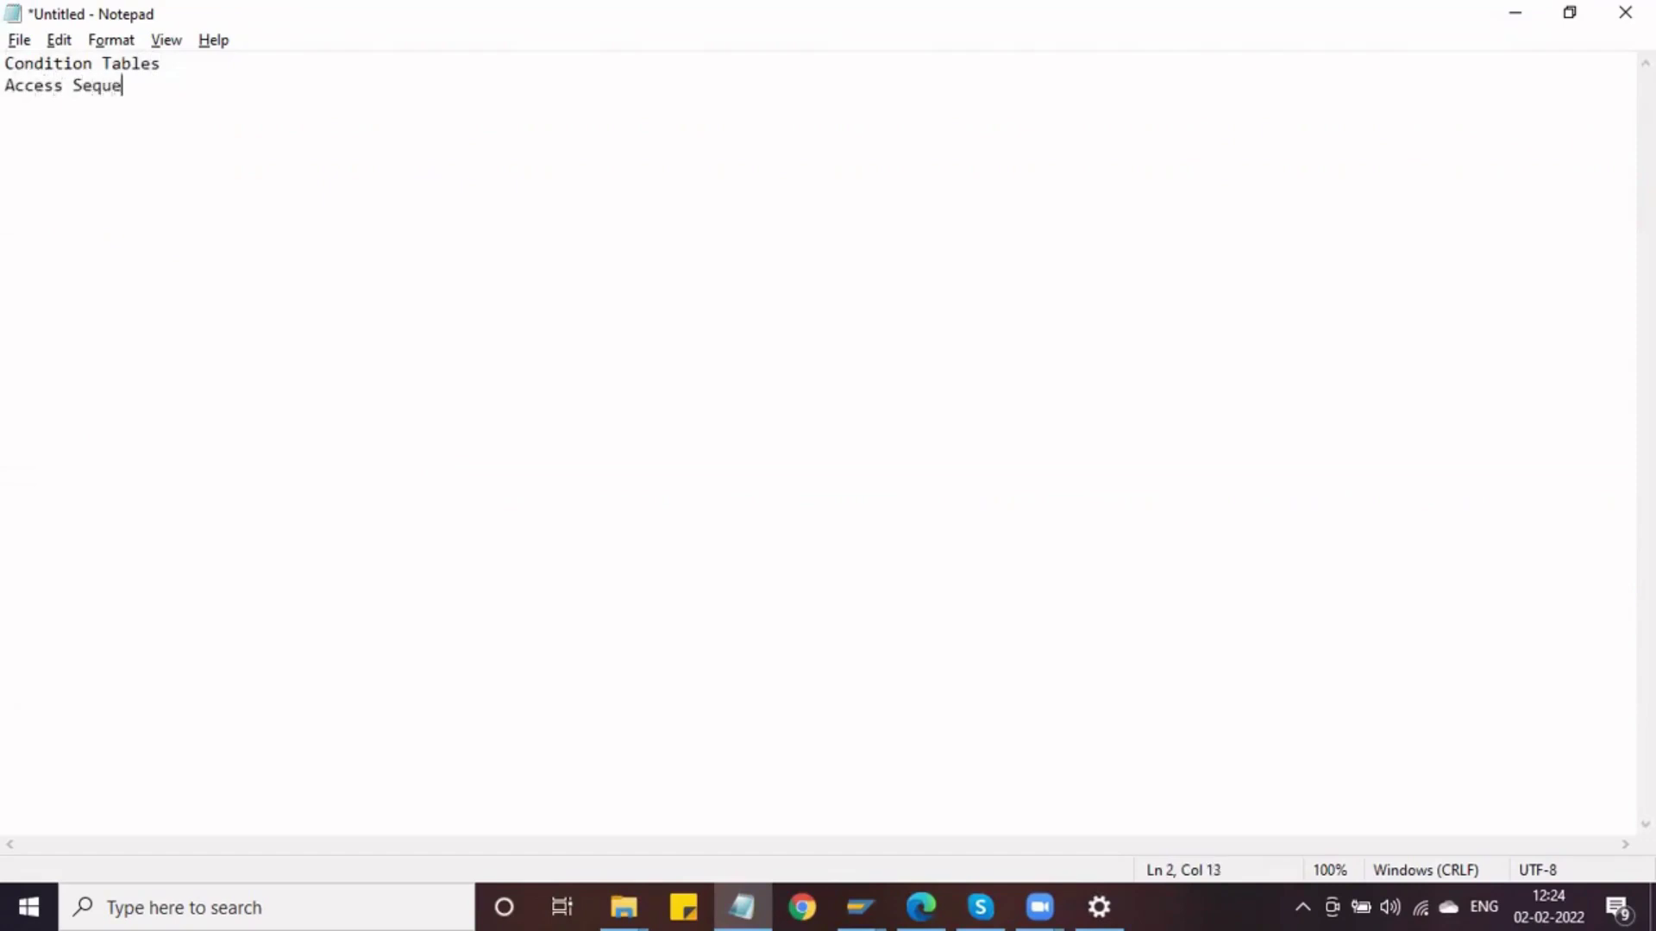
type("nce")
key("Return")
Switch to SAP, expand Access Sequences under Output Control, and run Define Access Sequence for Purchase Order
key("alt+Tab")
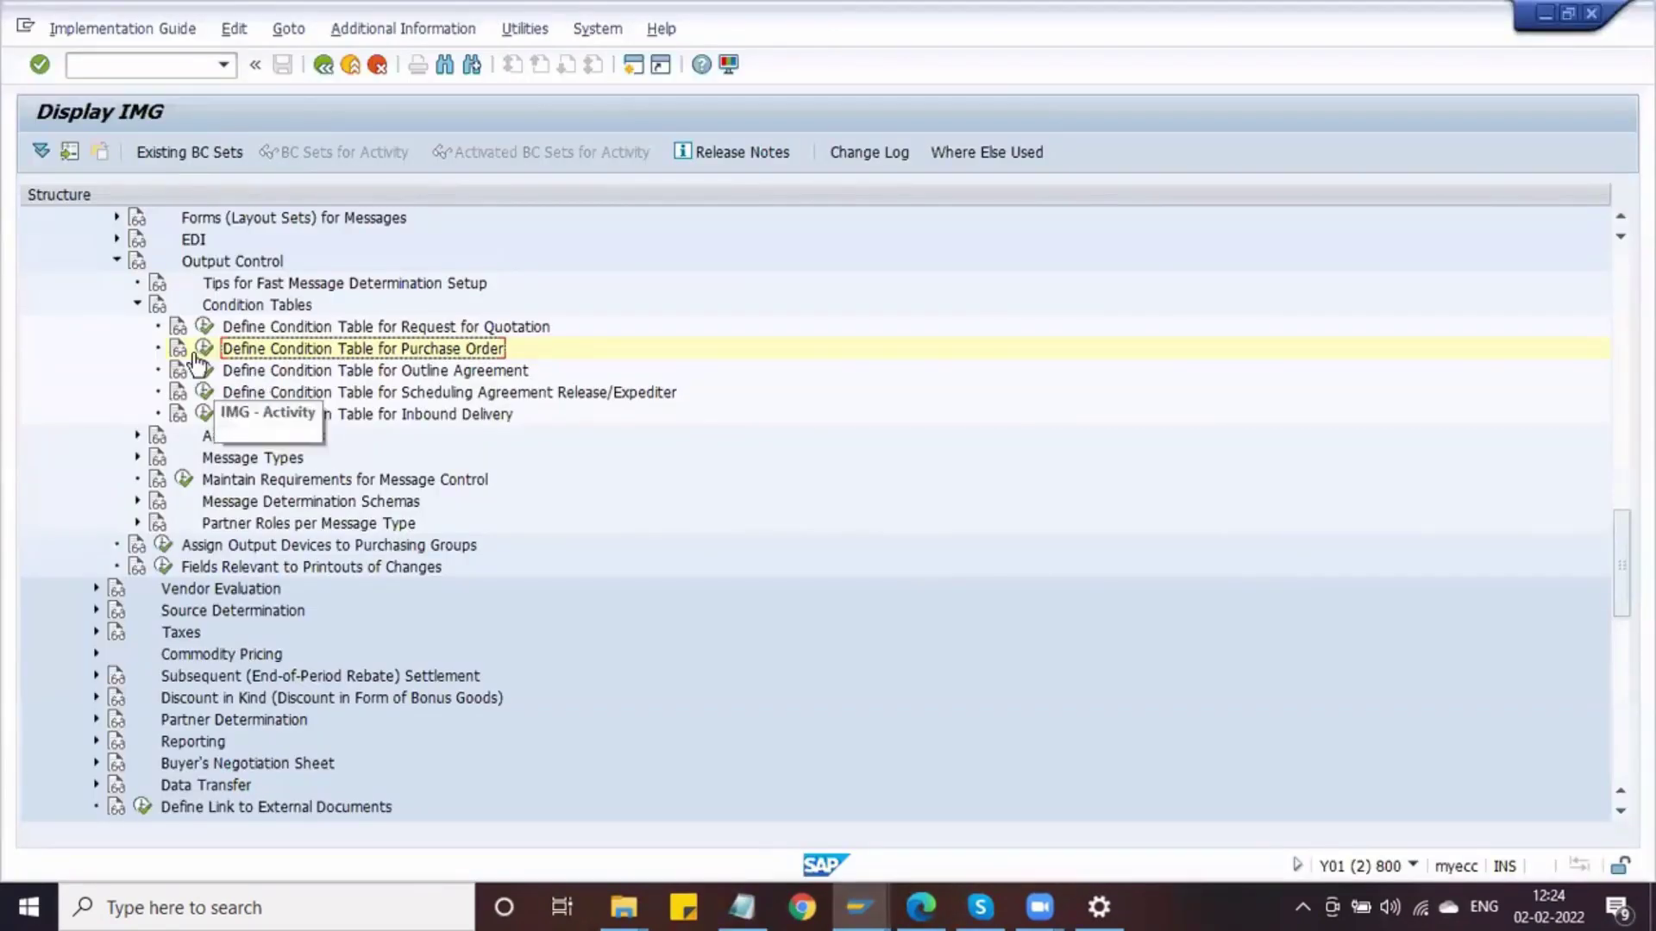
left_click(135, 305)
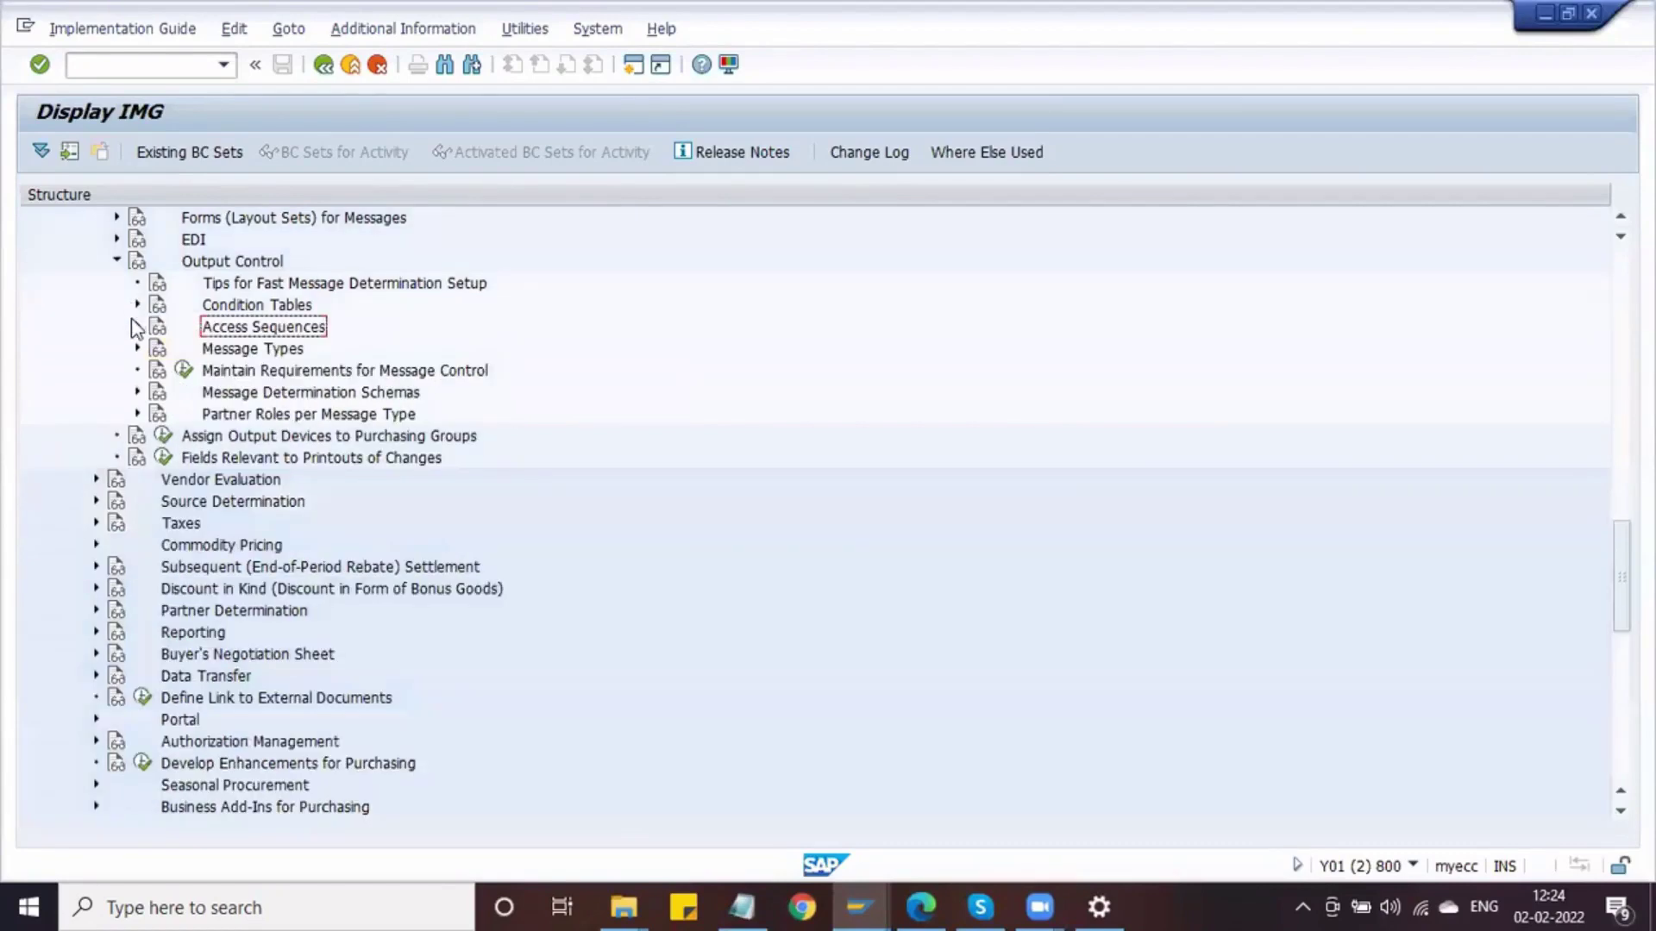
left_click(135, 326)
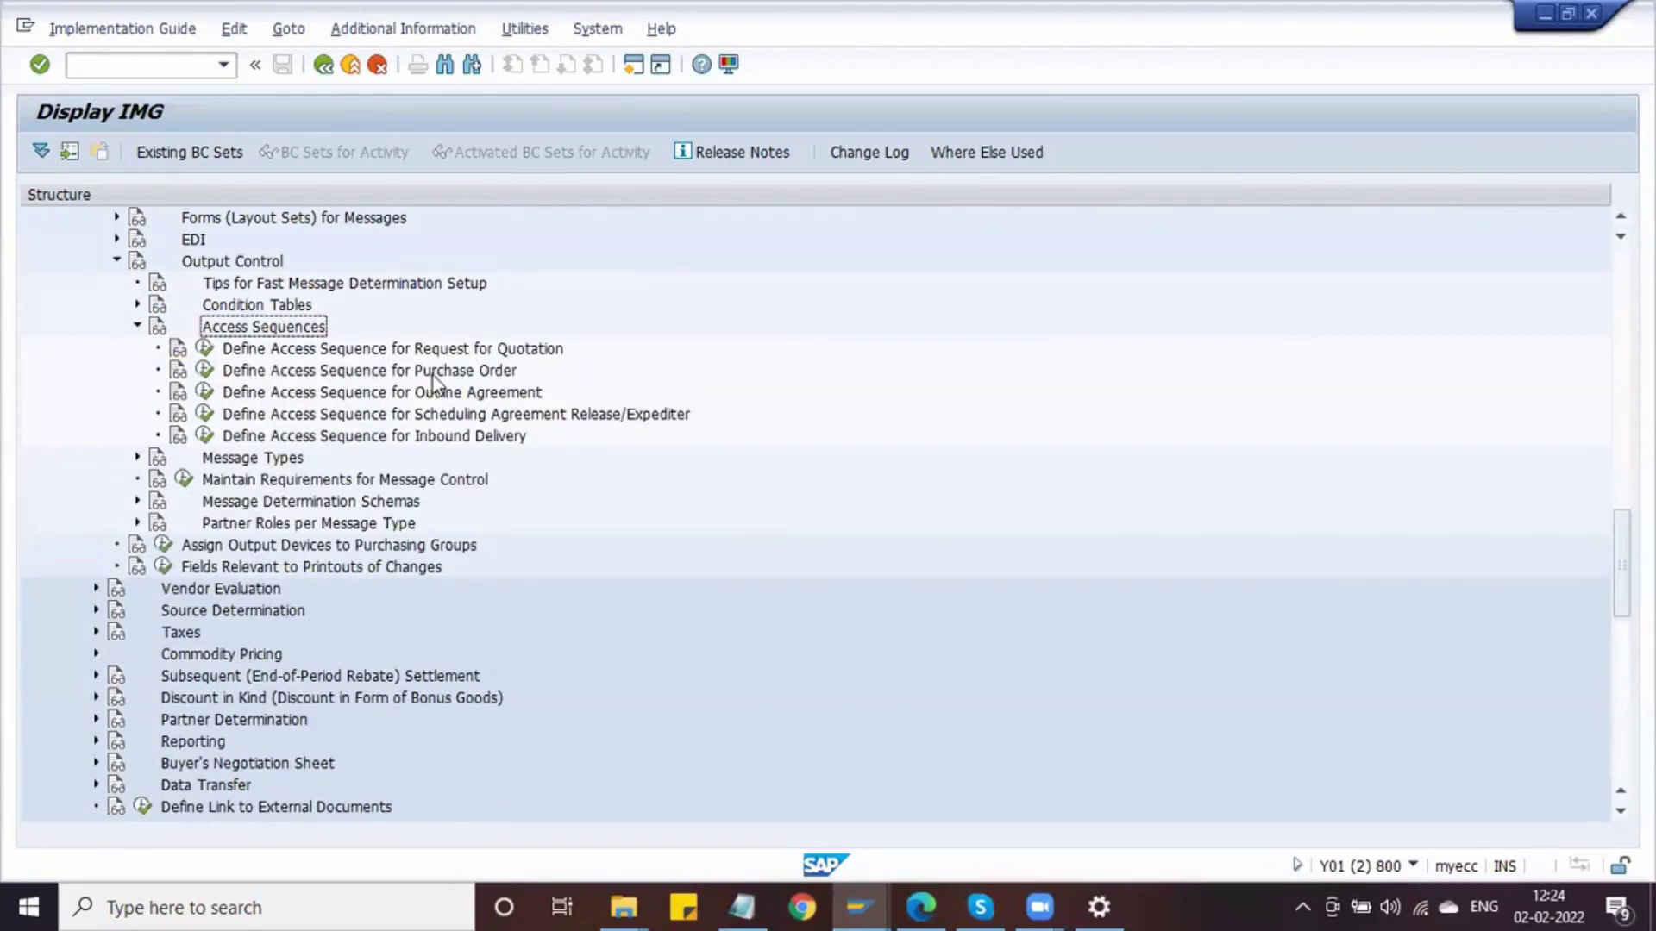
left_click(425, 377)
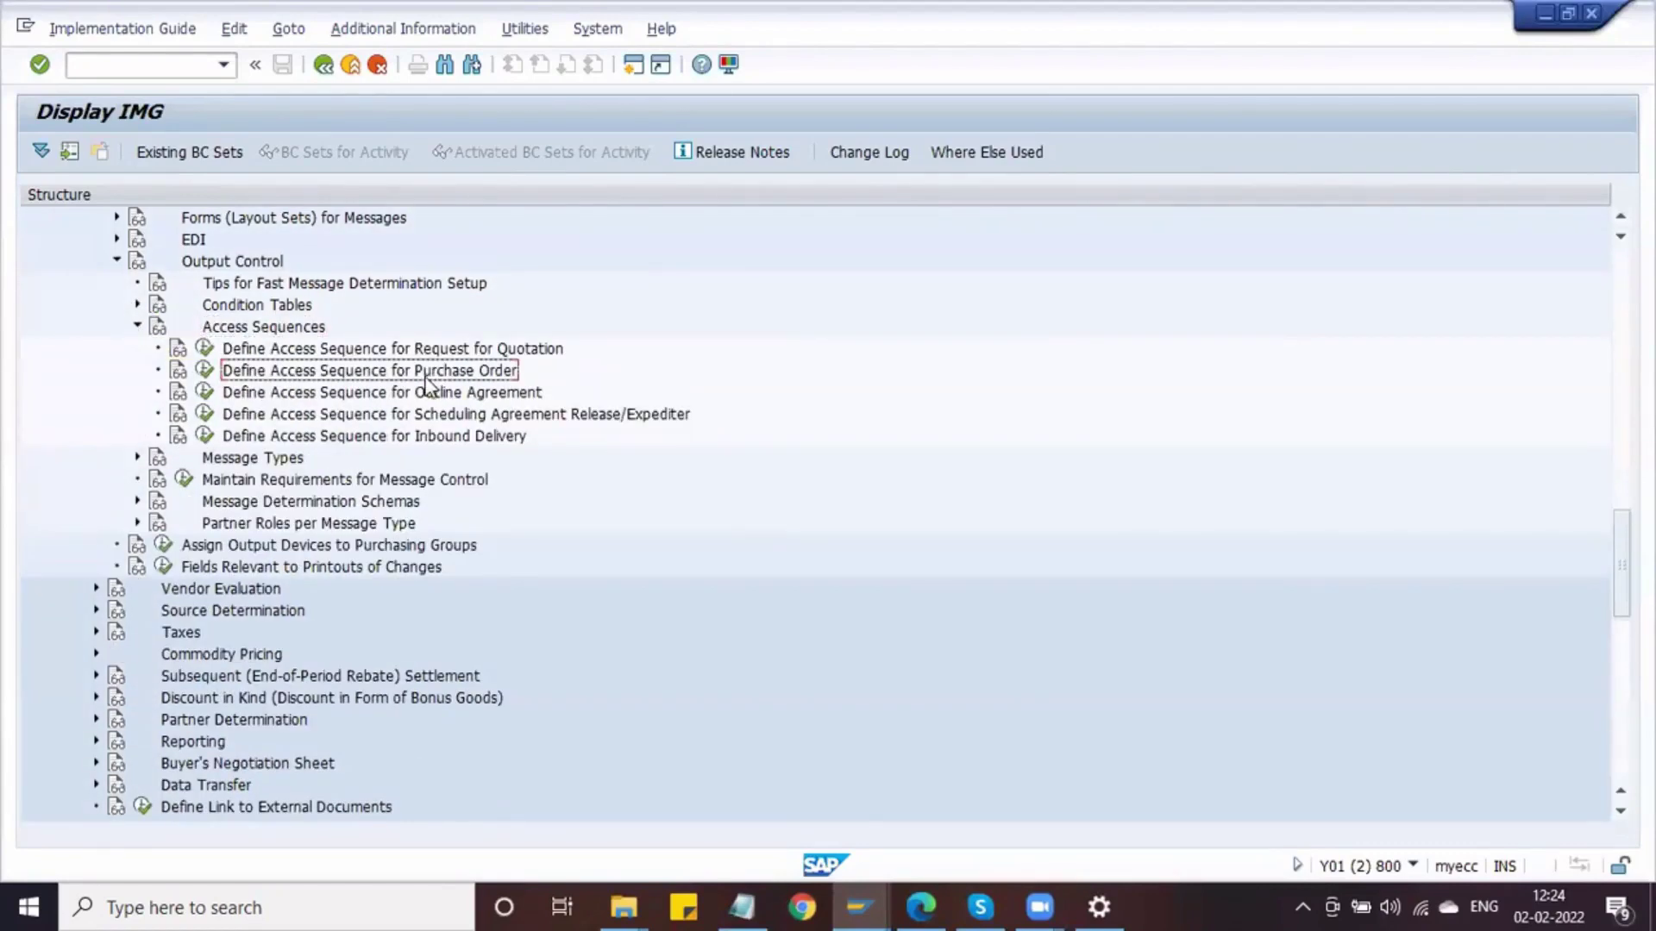
left_click(207, 373)
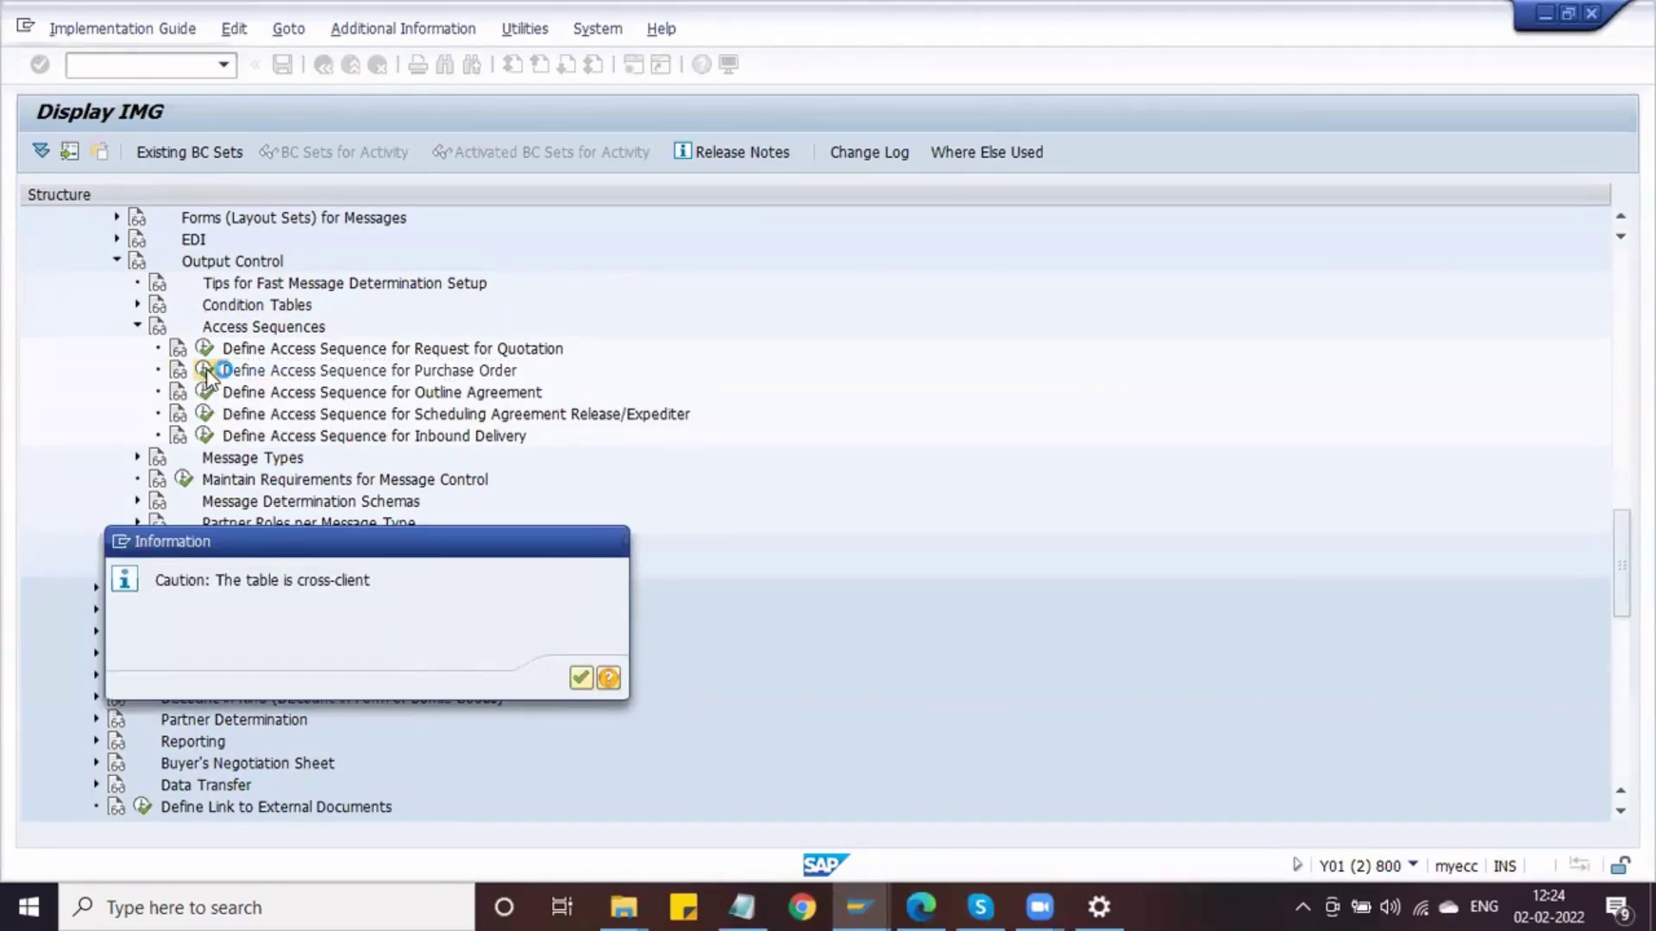
key("Return")
Select access sequence 0001 (DocType/PurchOrg/Vendor) and open its accesses
left_click(286, 354)
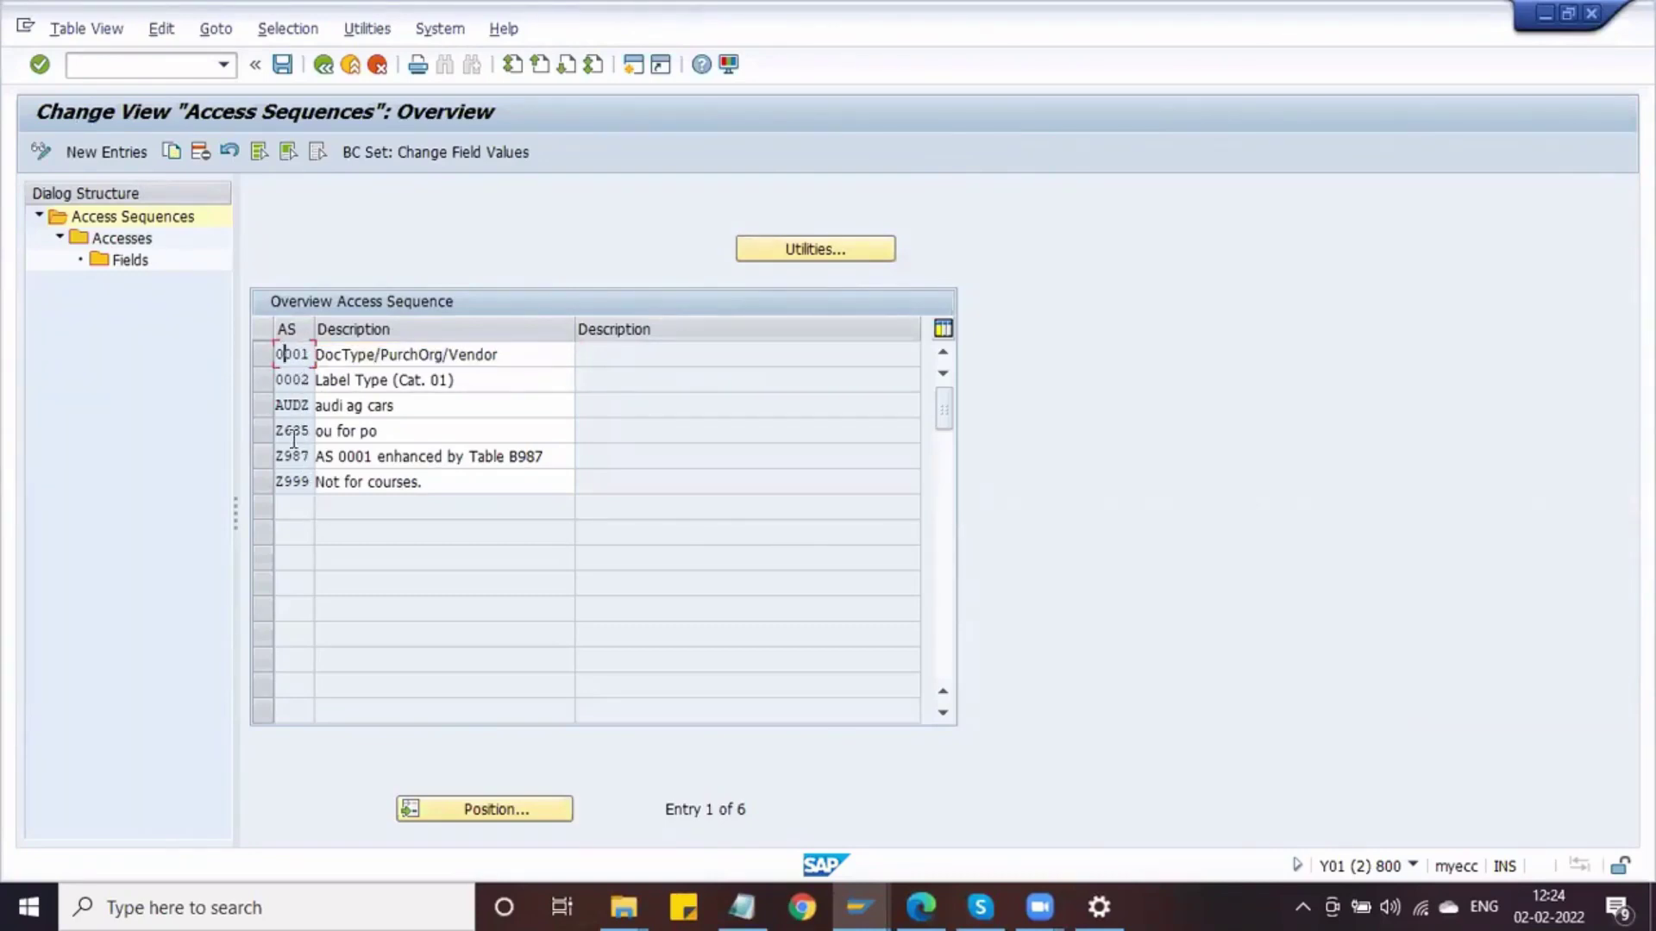
left_click(262, 359)
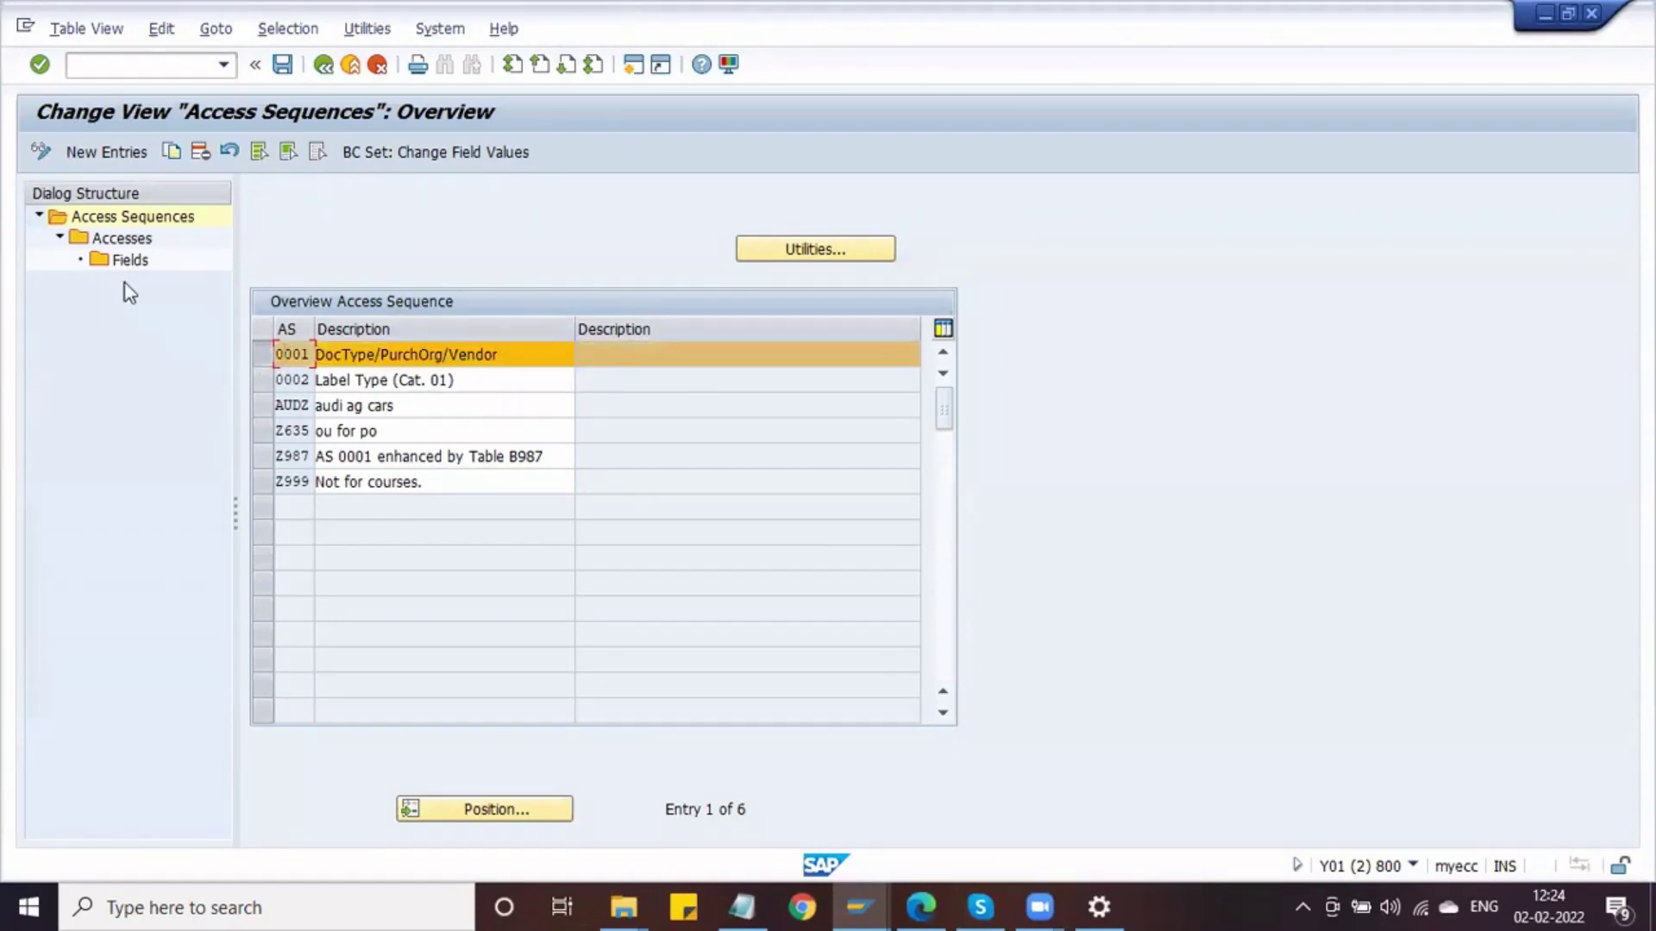
double_click(107, 240)
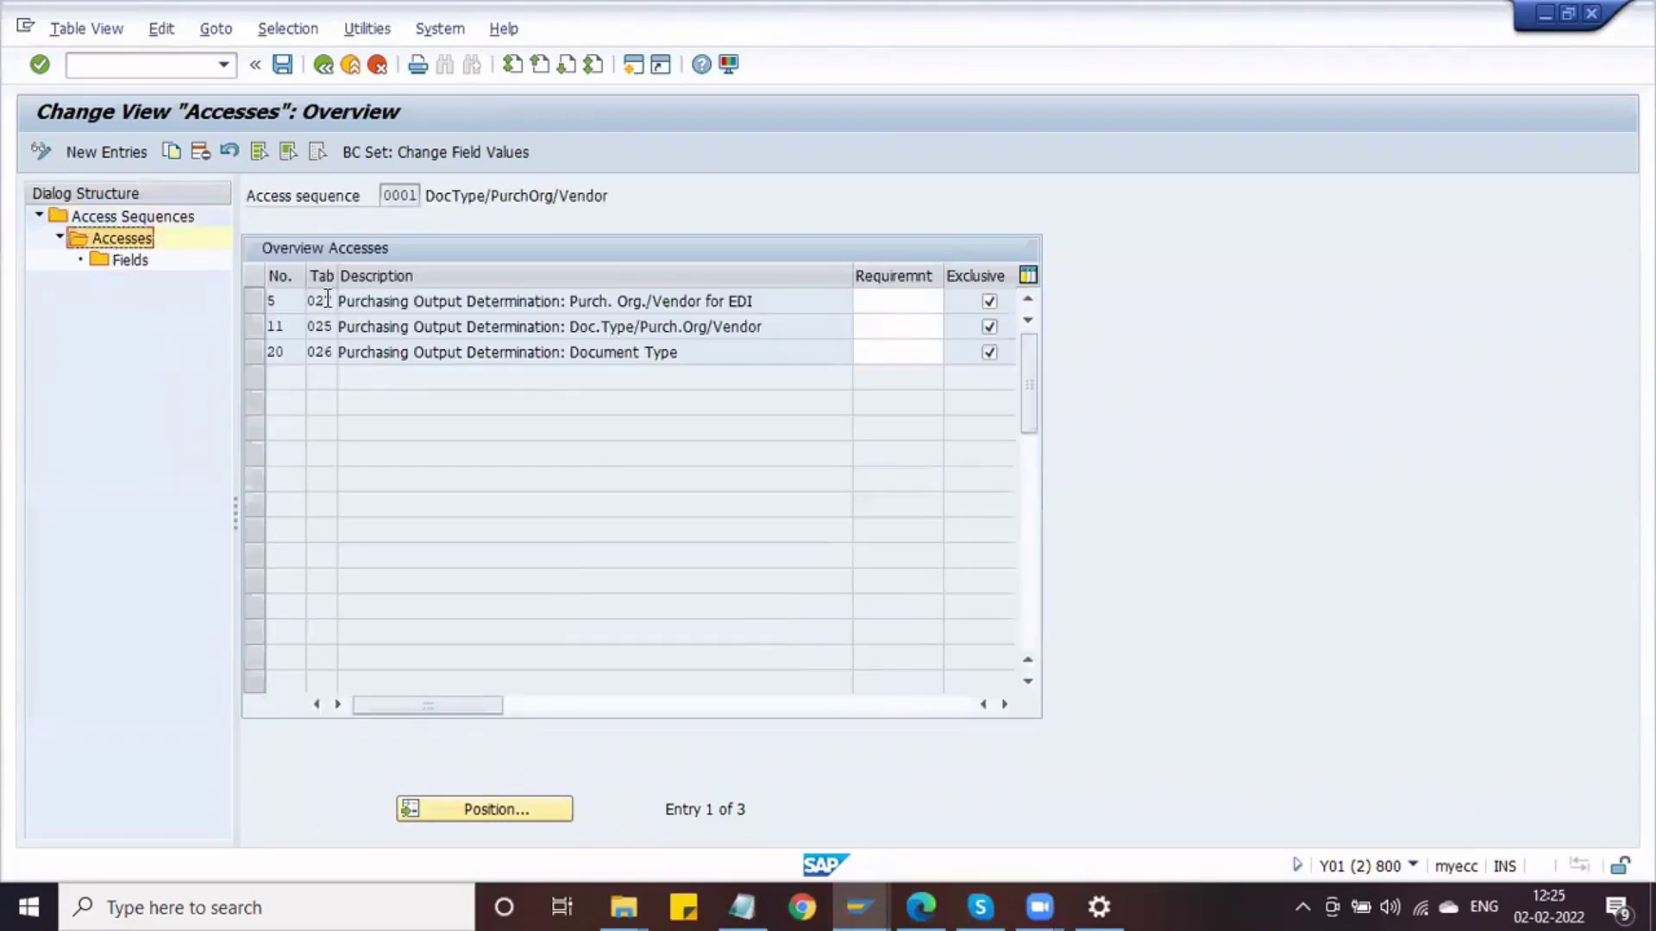
Refer to the condition table and access sequence notes in Notepad, and return to the accesses overview in SAP
left_click(331, 299)
key("alt+Tab")
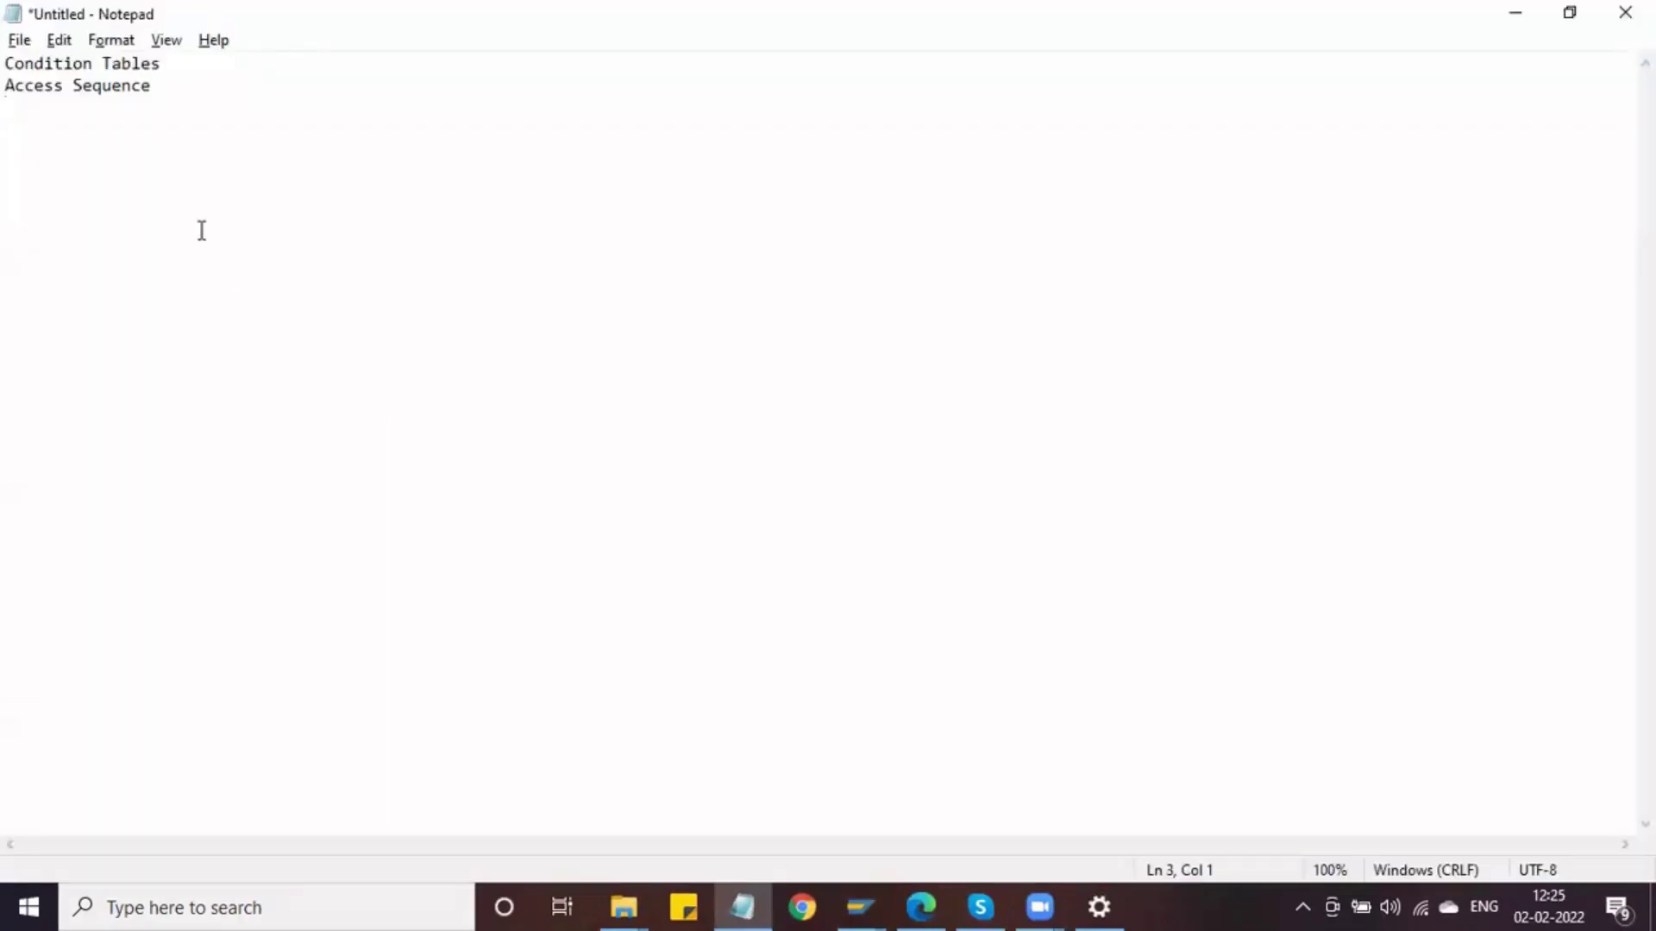
left_click(185, 74)
key("alt+Tab")
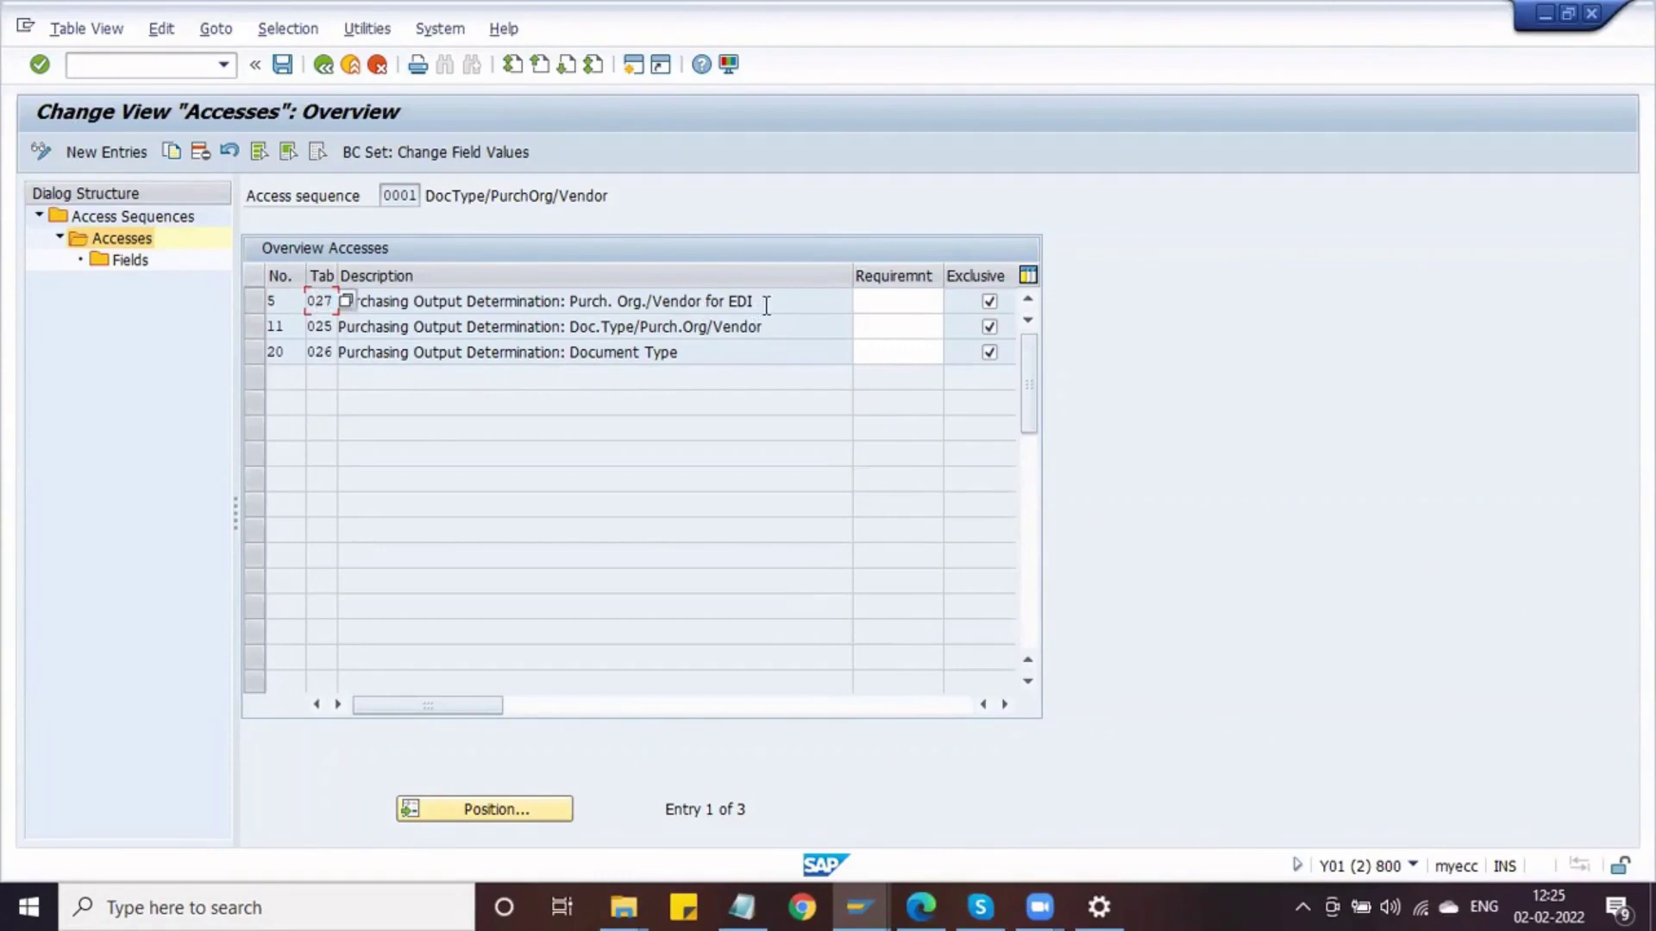
Compare the key combinations of tables 027, 025 and 026 with the description of access sequence 0001
left_click_drag(759, 301, 582, 303)
left_click_drag(763, 328, 548, 332)
left_click(550, 331)
left_click_drag(707, 358, 542, 361)
left_click(541, 361)
left_click_drag(595, 197, 415, 197)
left_click(418, 197)
left_click_drag(637, 205, 313, 212)
left_click(319, 216)
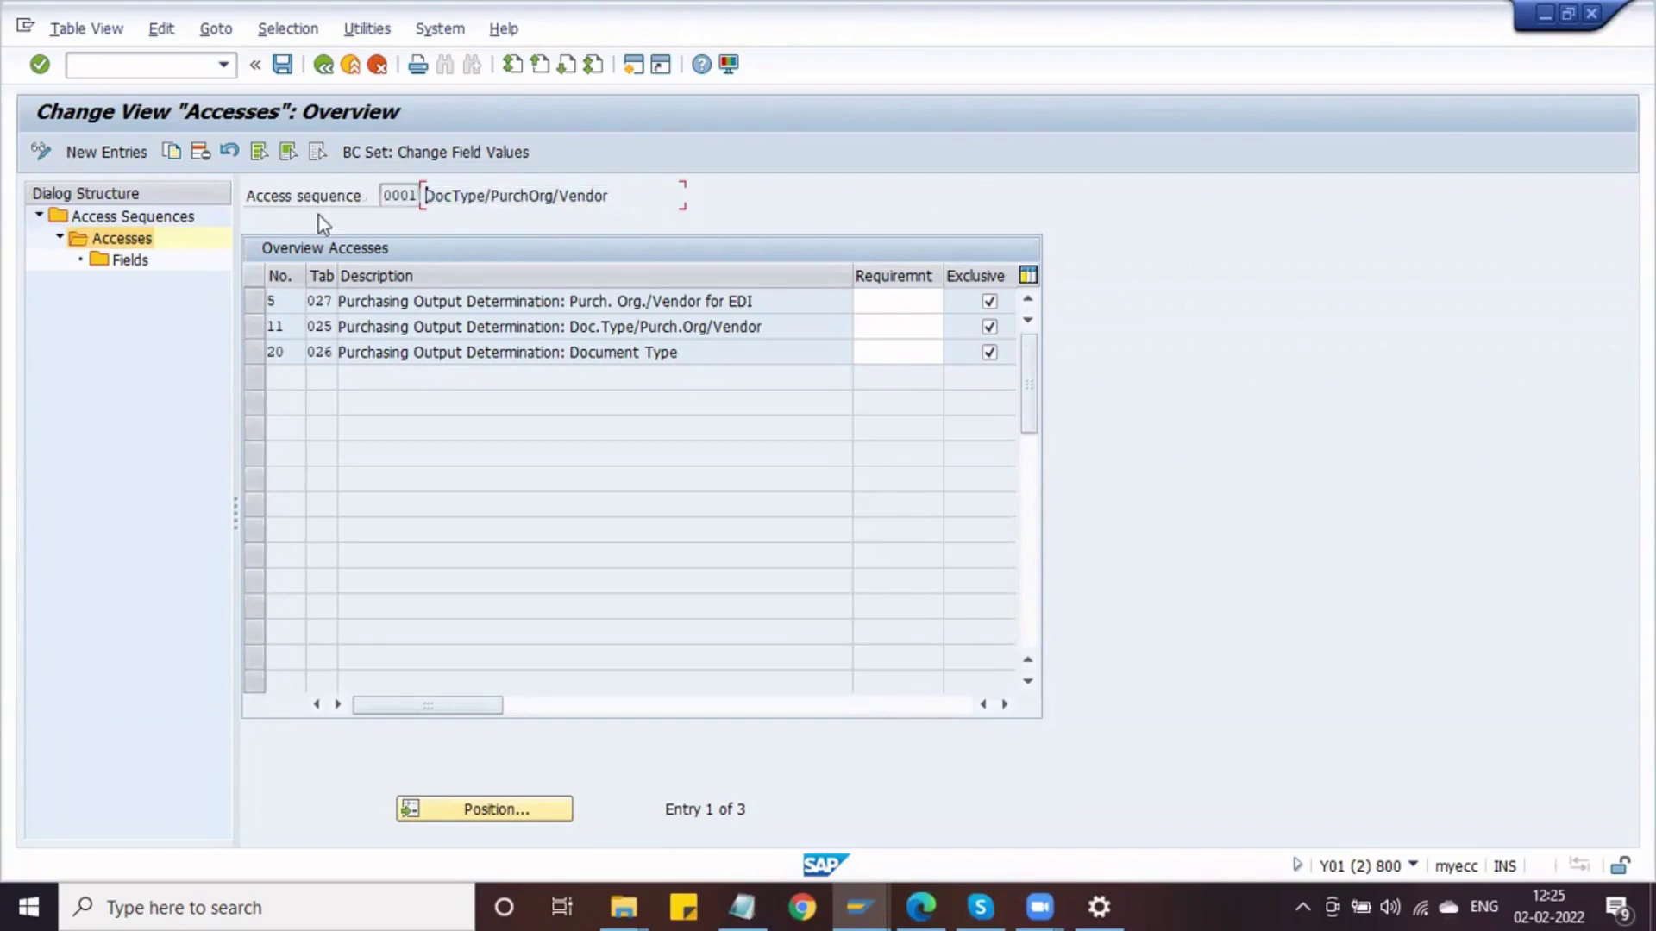
left_click_drag(630, 200, 416, 215)
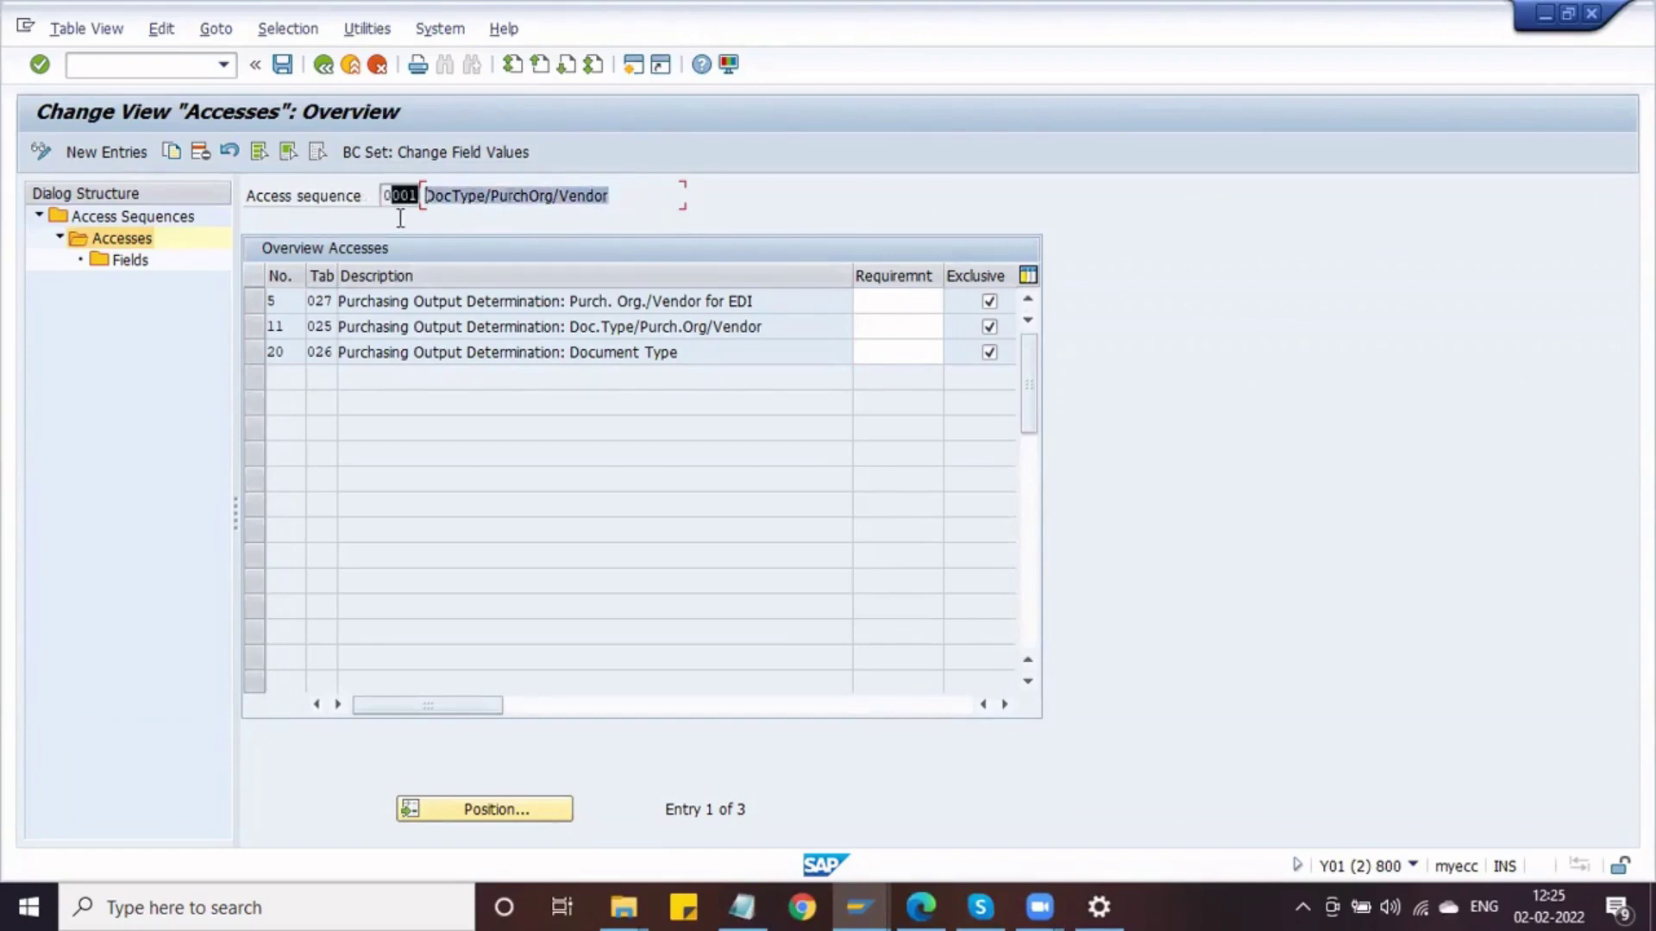
left_click(416, 215)
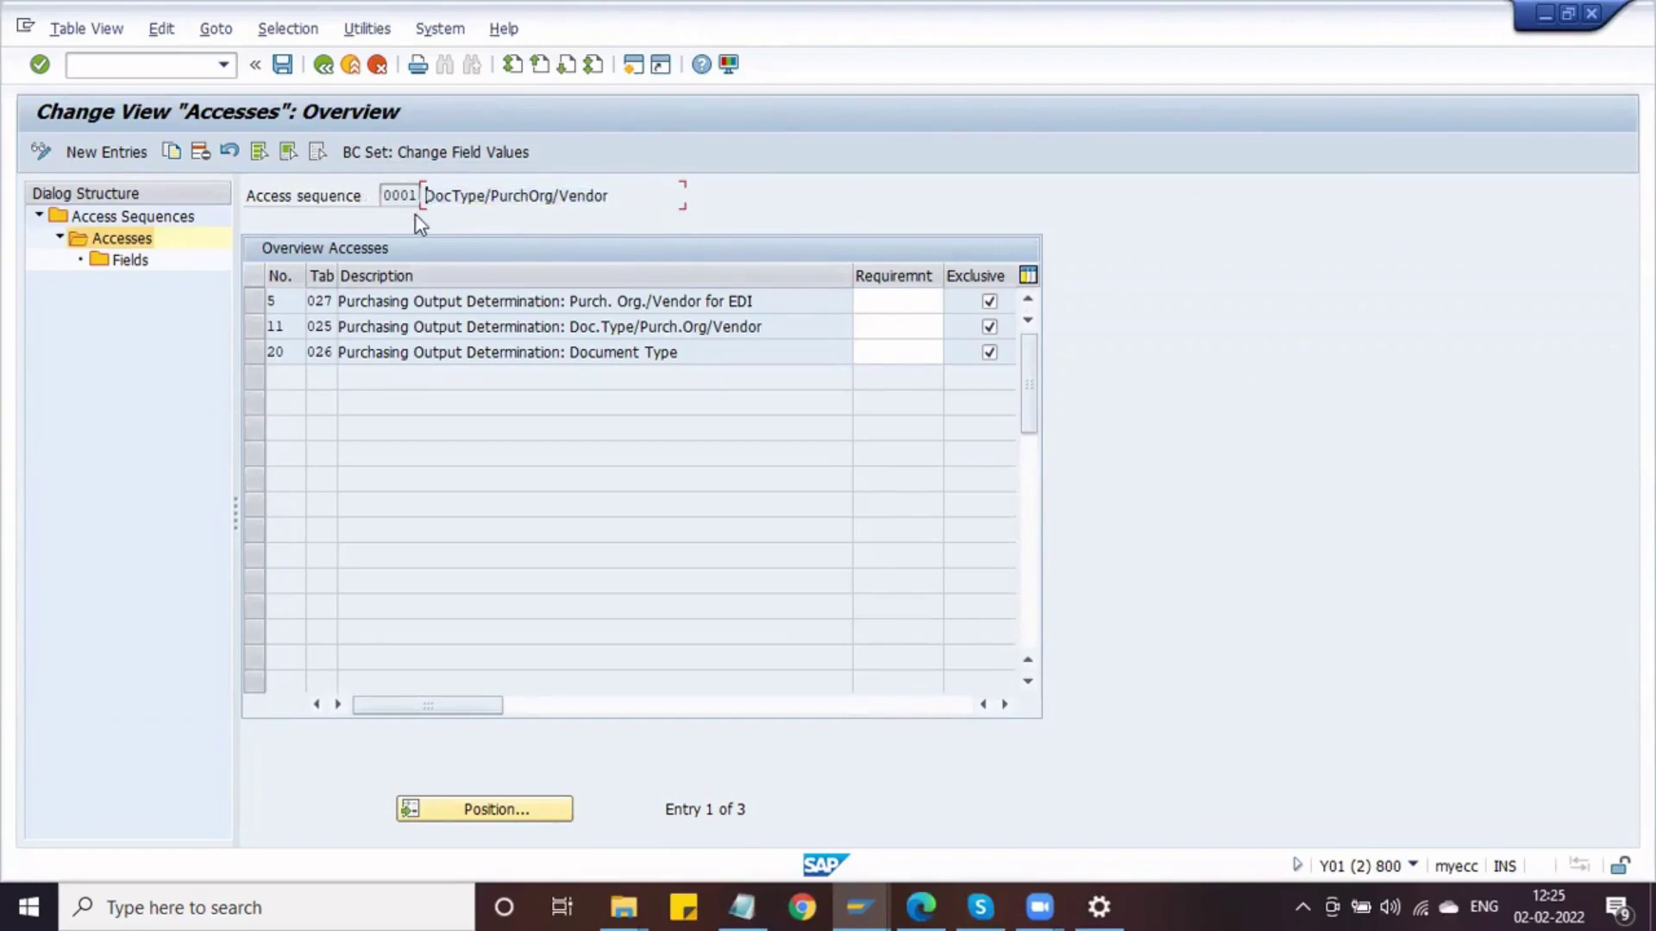
Return to the access sequence overview, select sequence 0001 again, and reopen its accesses
left_click(327, 72)
left_click(261, 355)
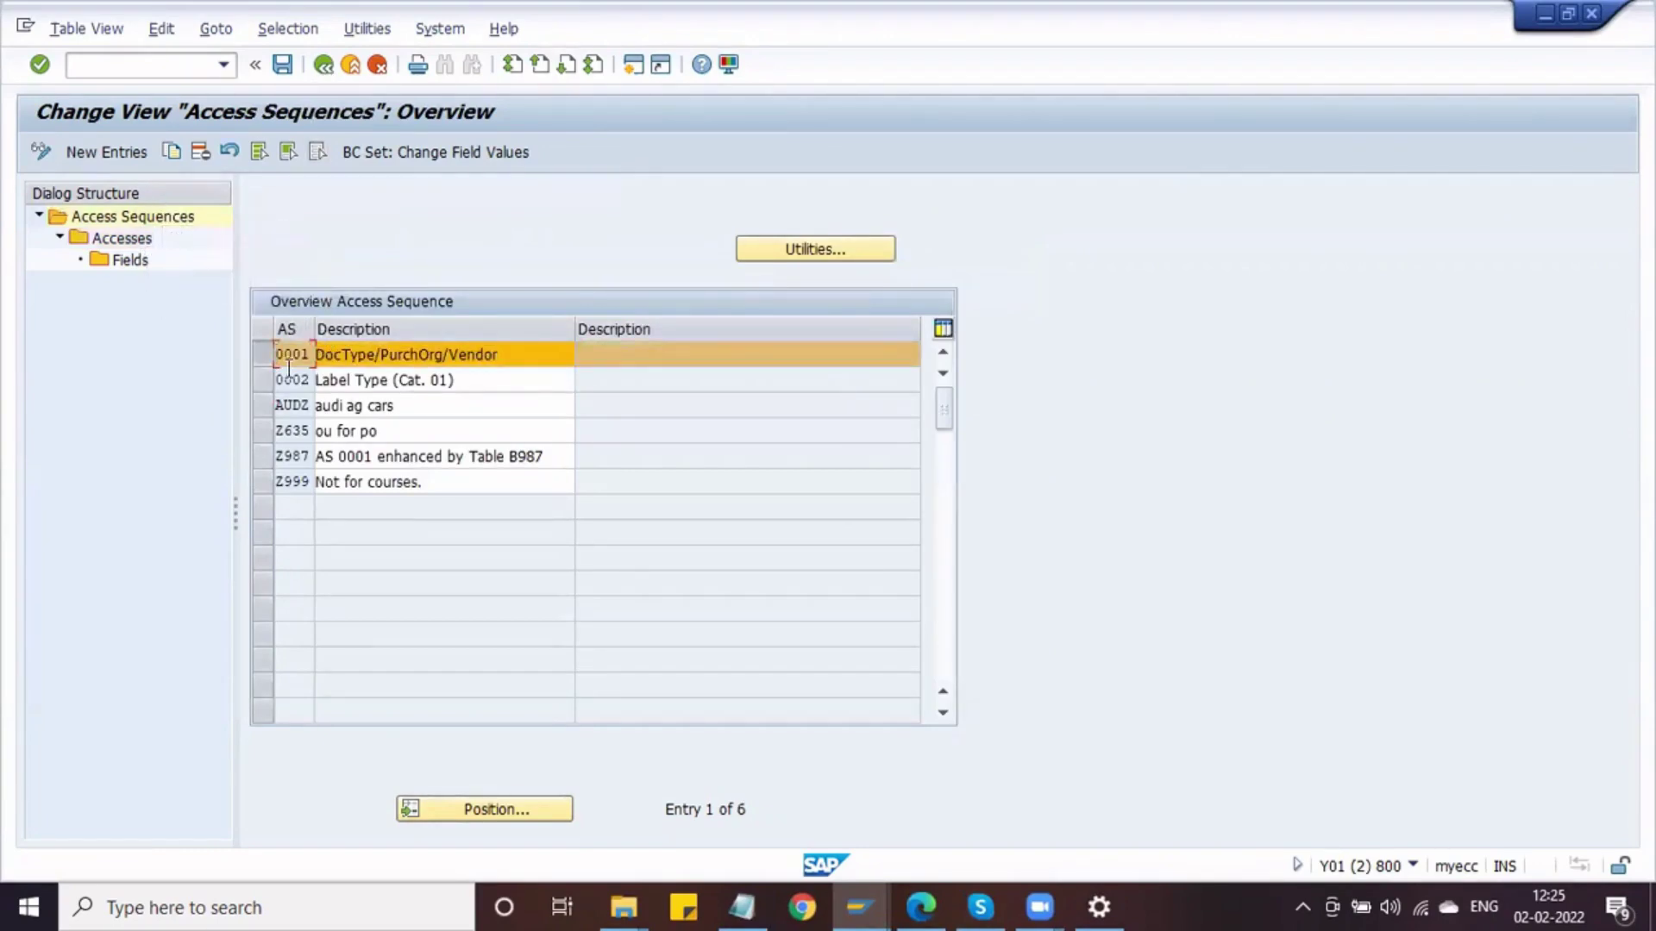
left_click(263, 358)
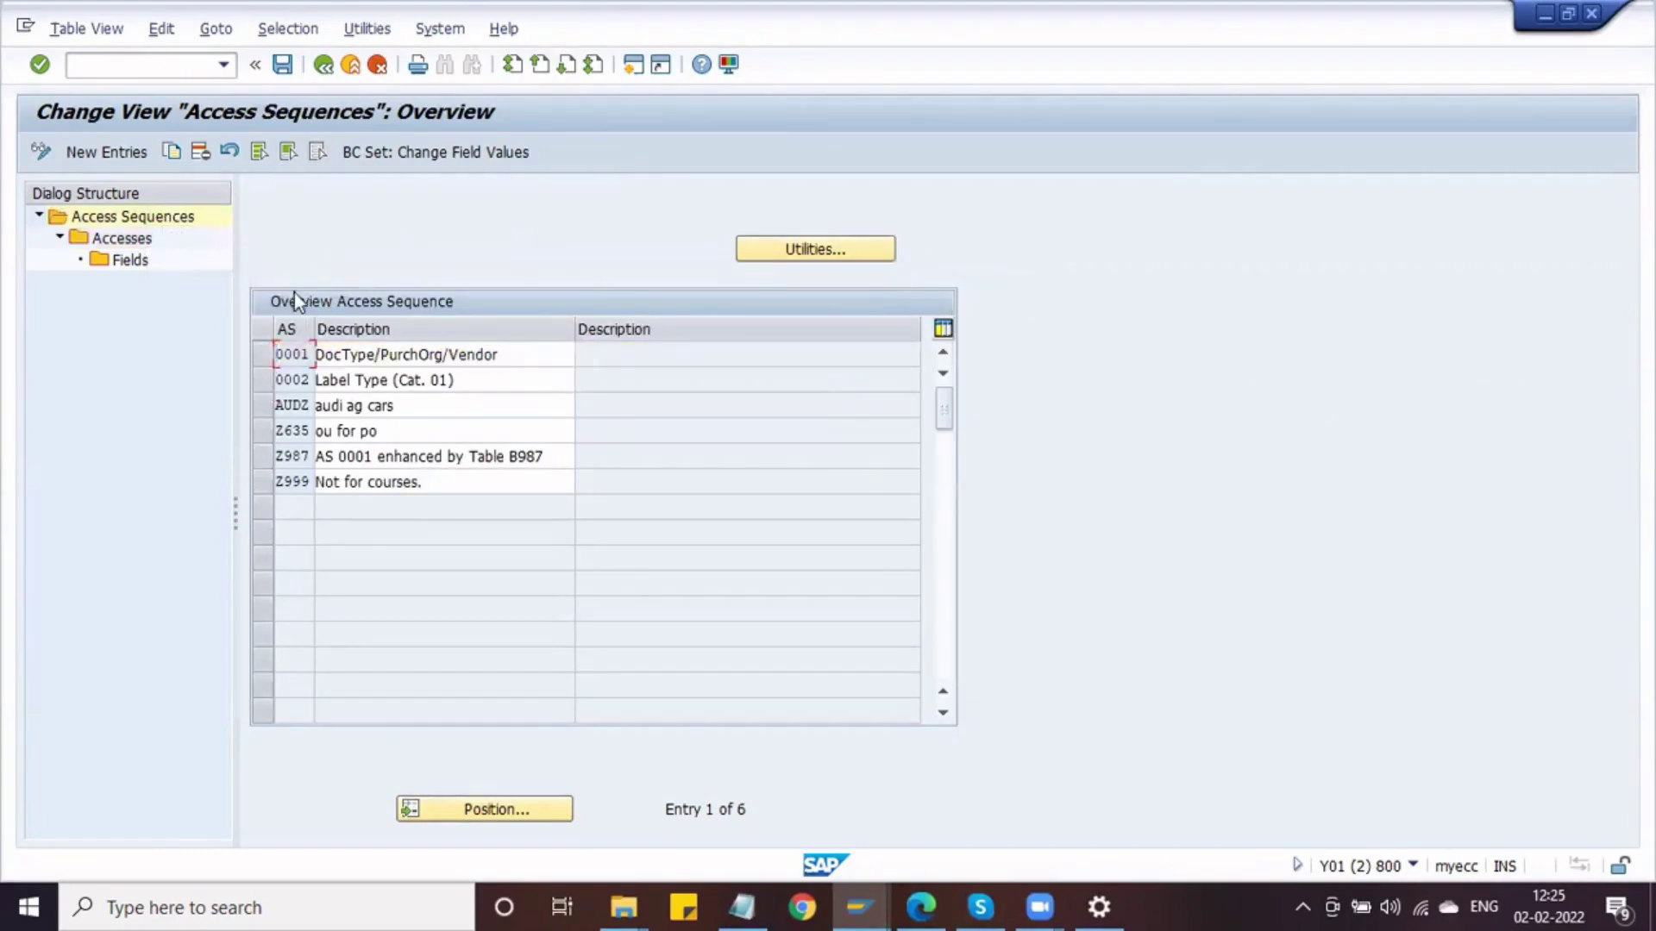
left_click(262, 355)
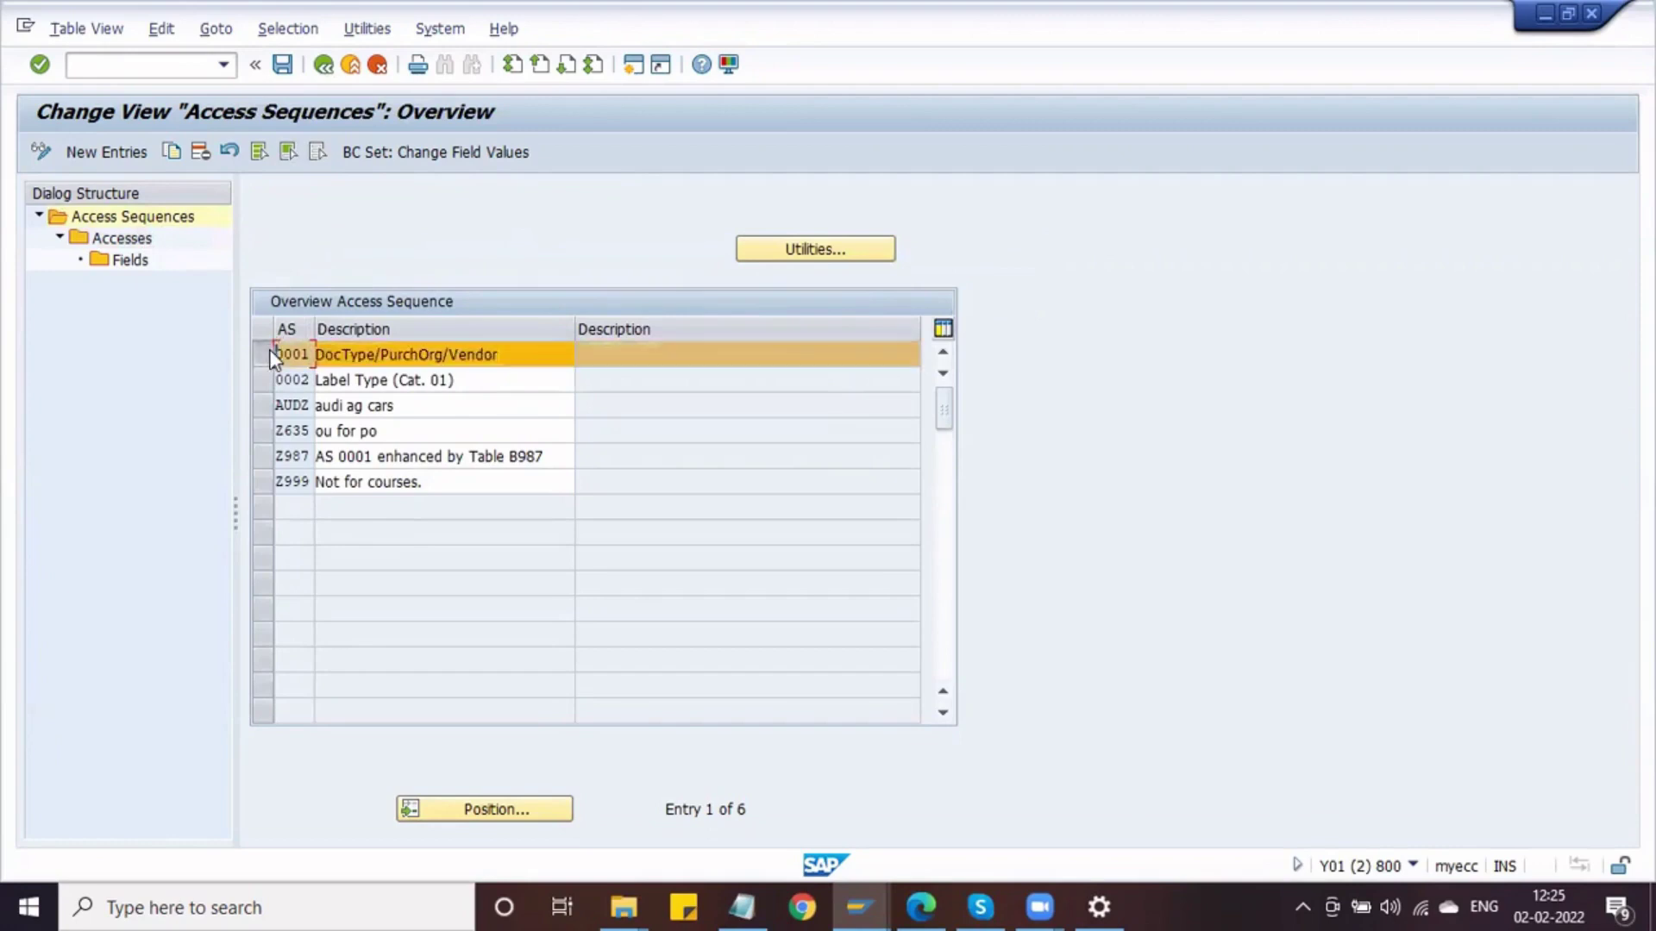
double_click(118, 246)
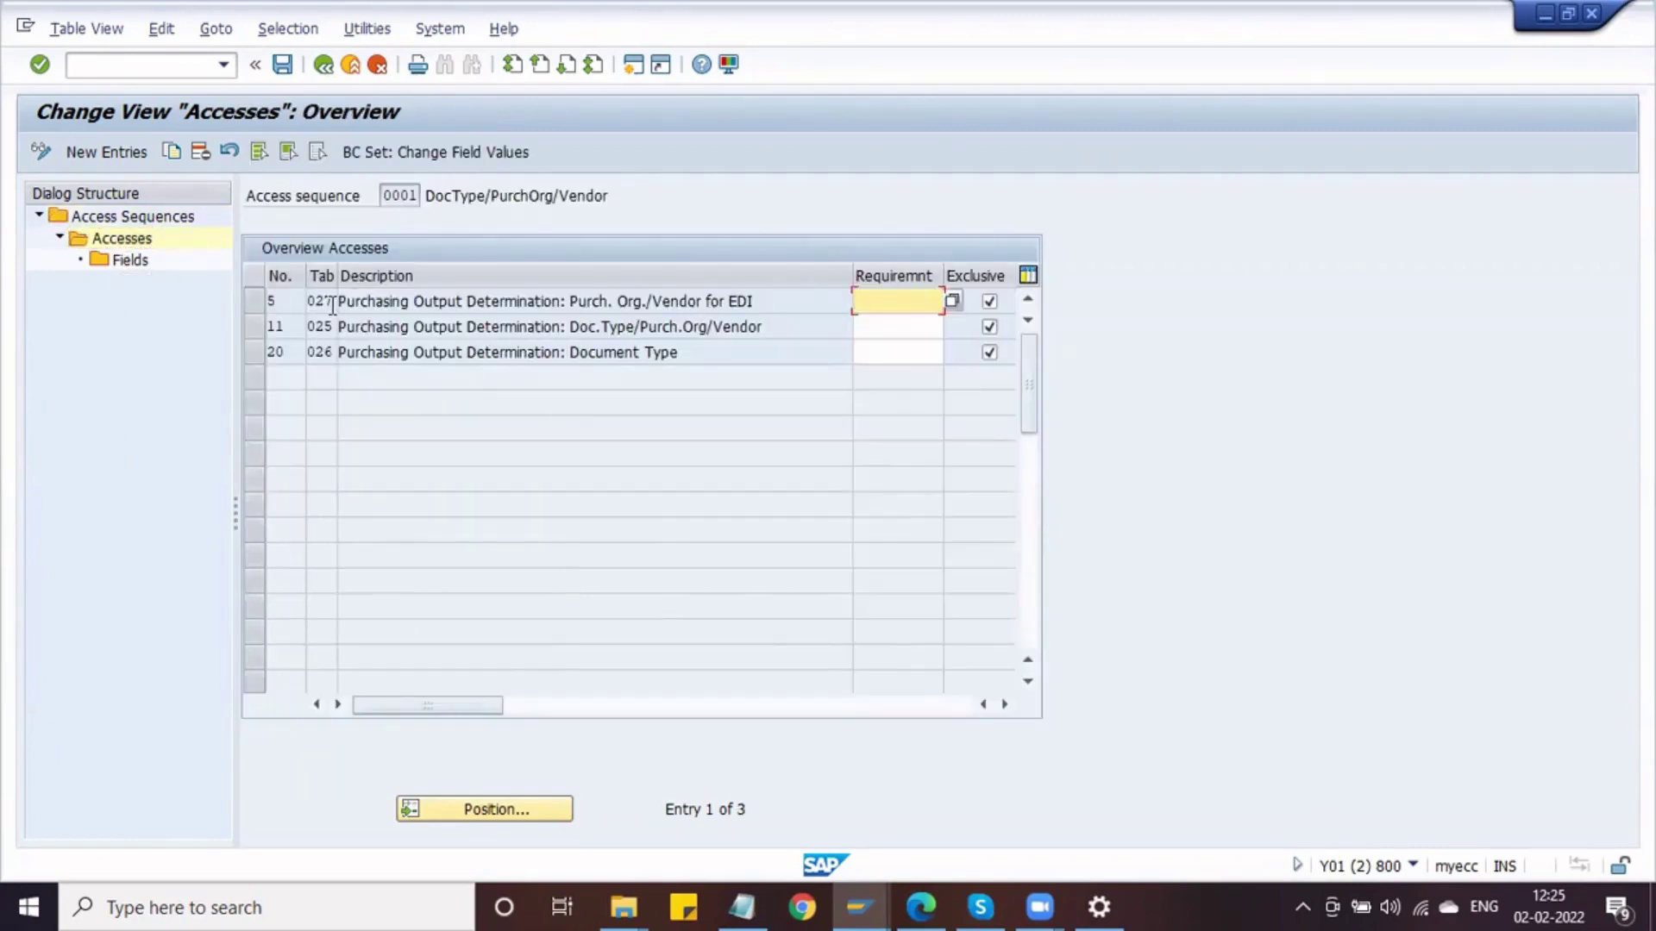
Review tables 027, 025 and 026 in the accesses of sequence 0001, and return to the IMG structure
left_click(332, 301)
left_click(333, 327)
left_click(333, 352)
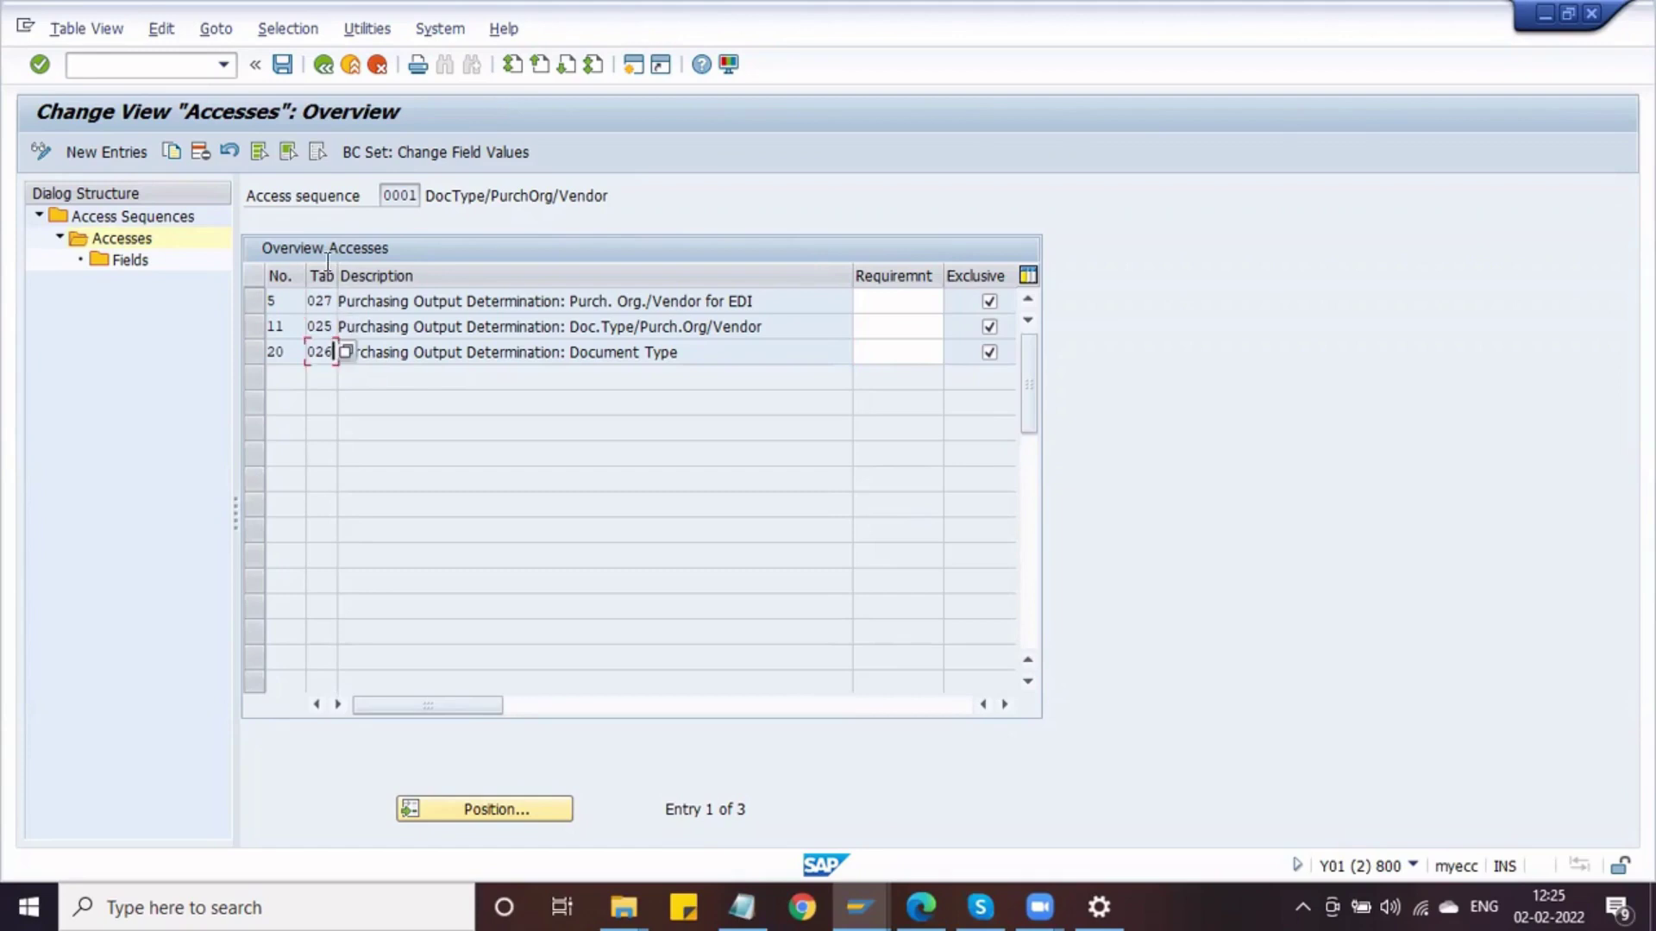
left_click(322, 66)
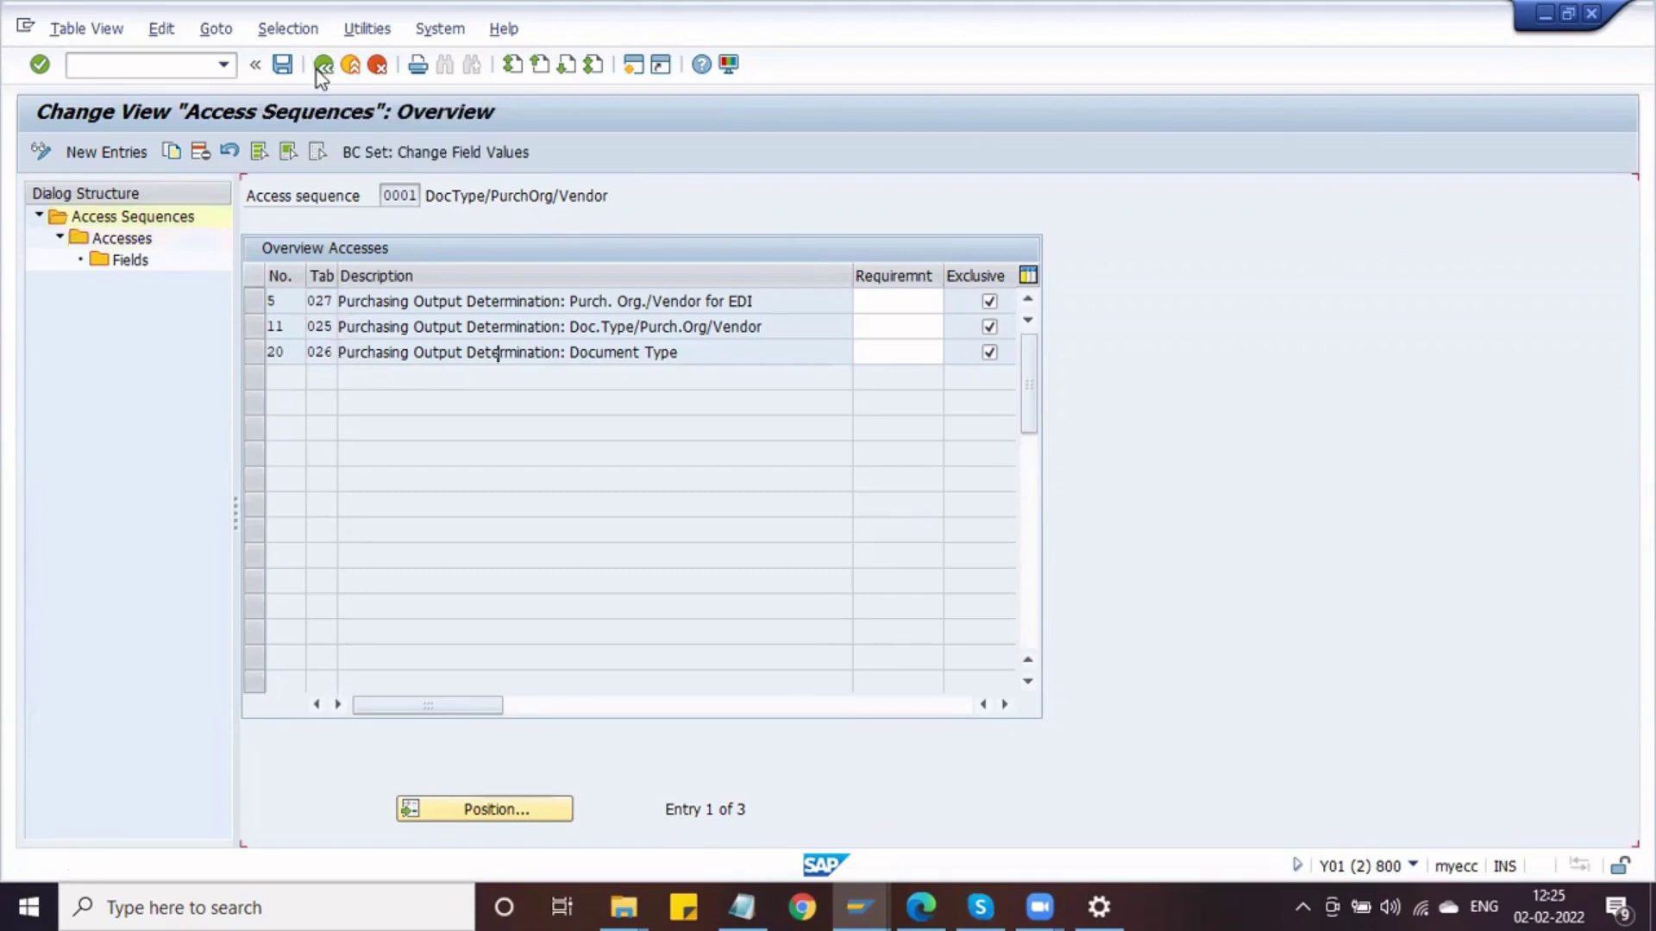
left_click(260, 354)
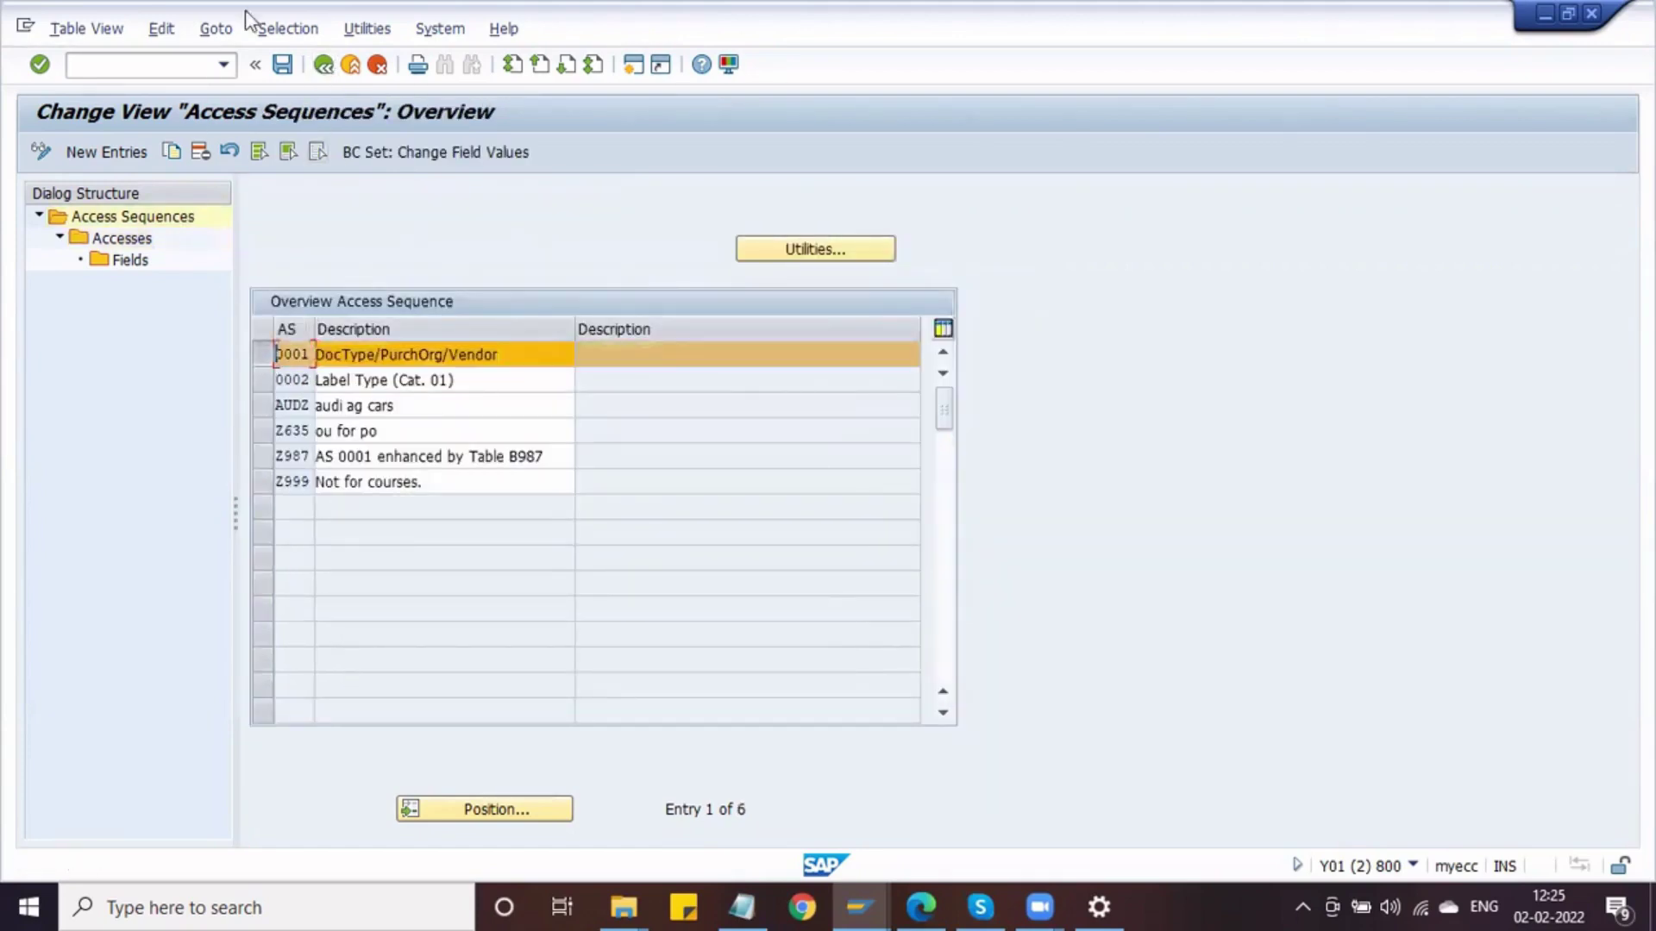
left_click(323, 66)
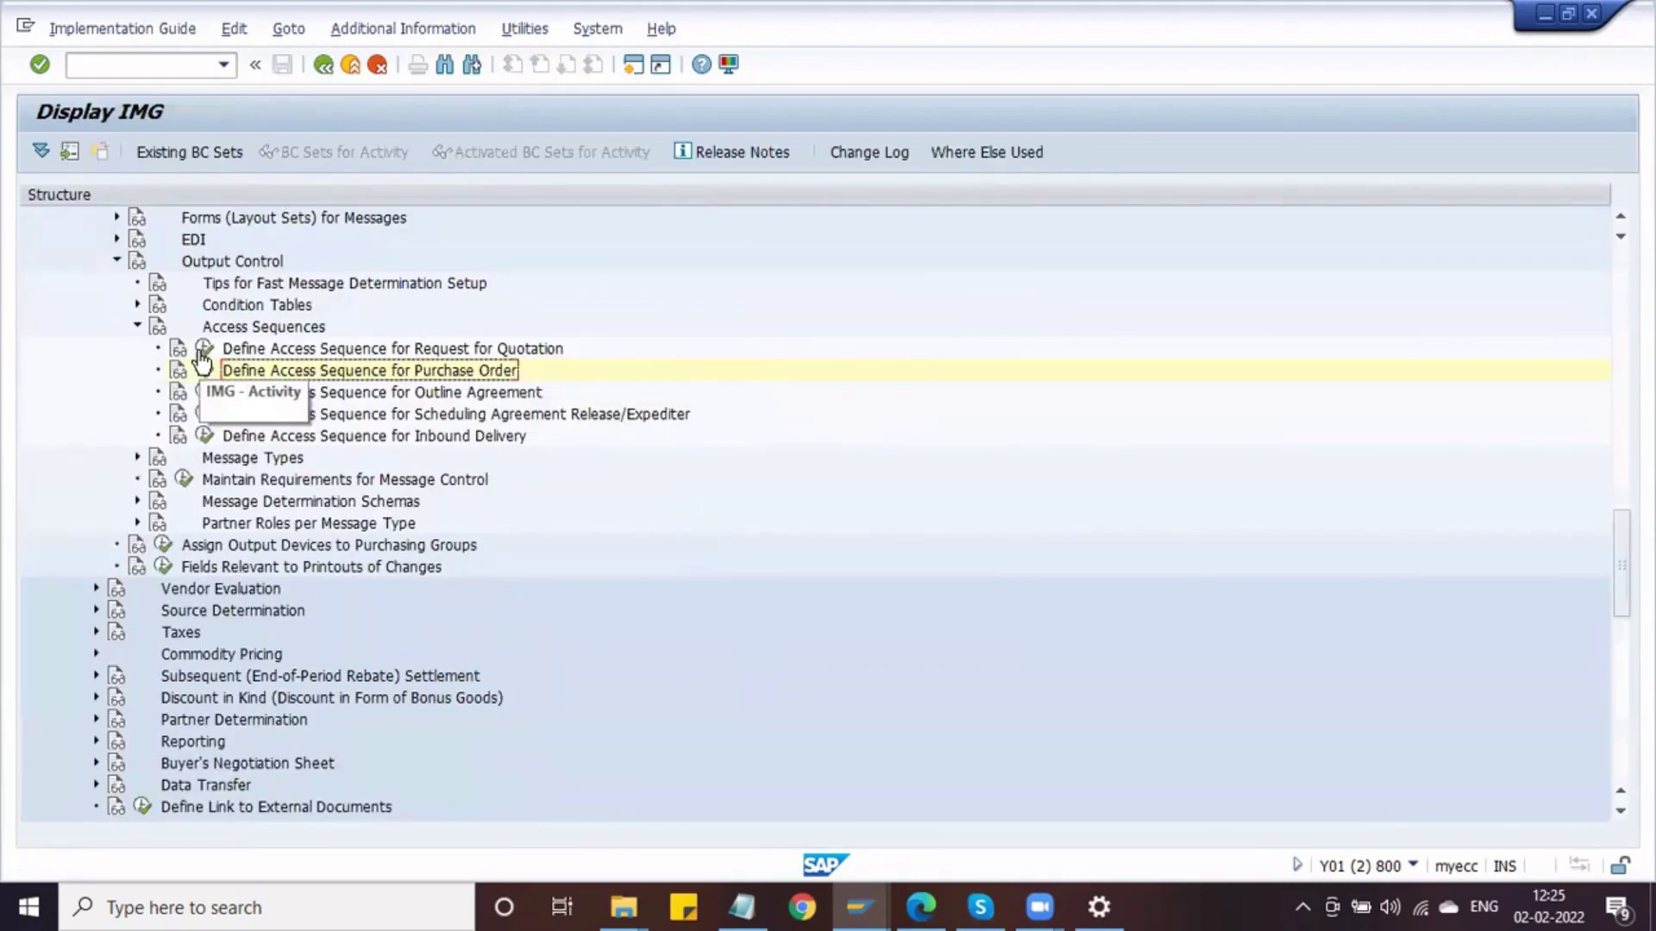
View the access sequences defined for Request for Quotation and return to the IMG structure
left_click(204, 349)
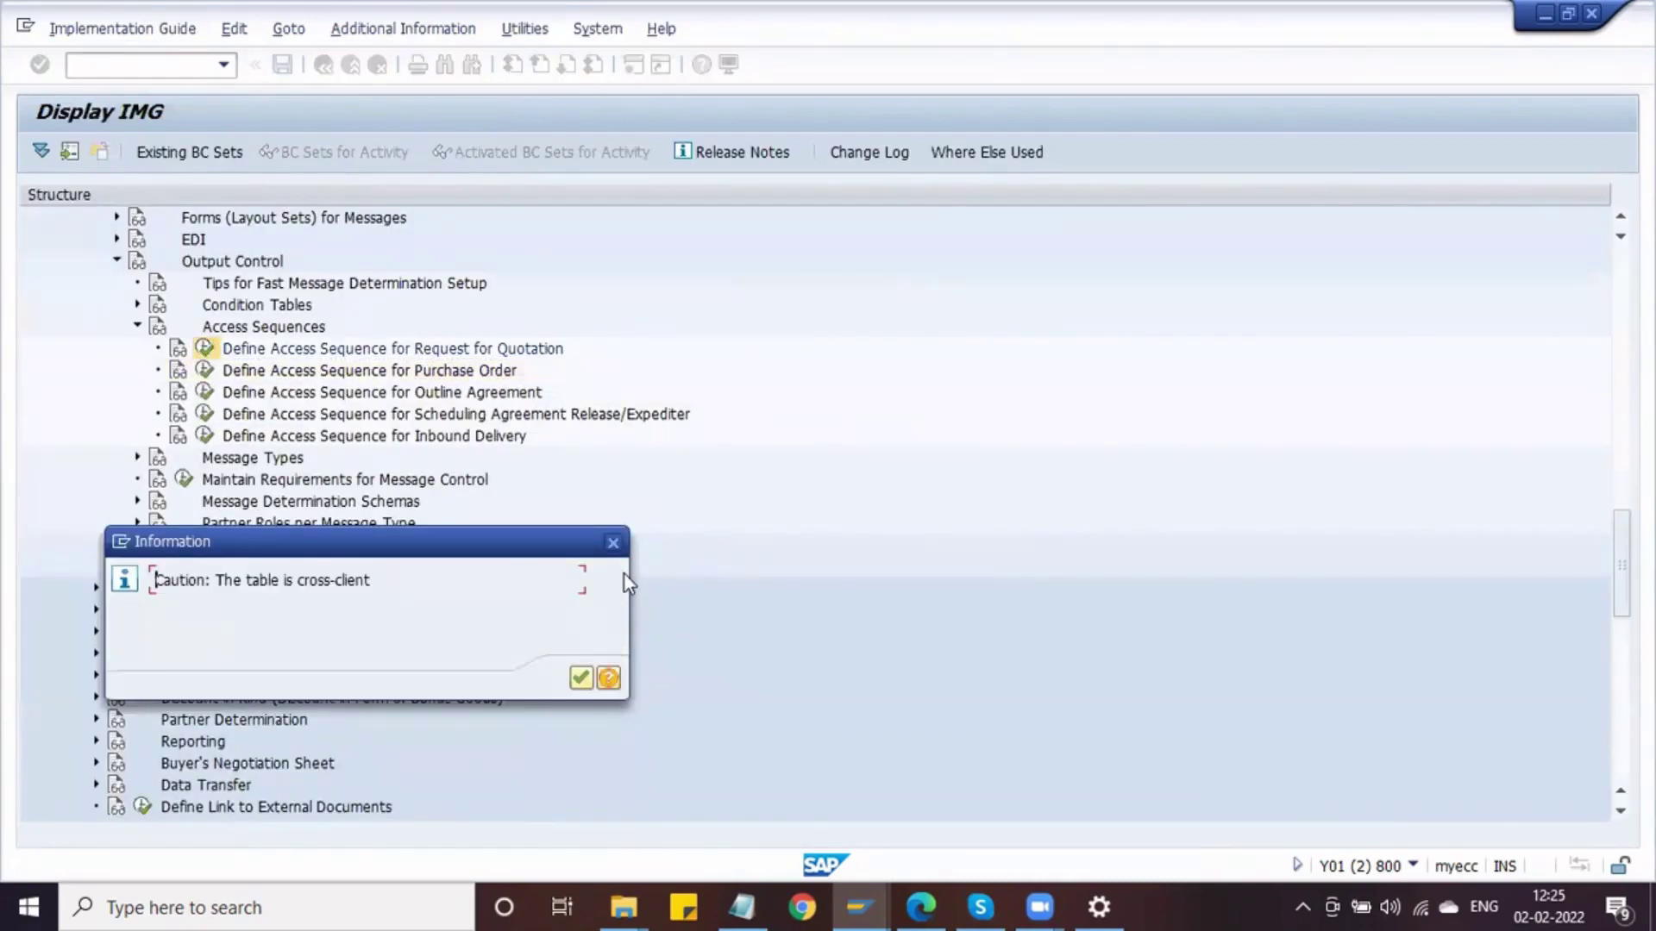
left_click(612, 545)
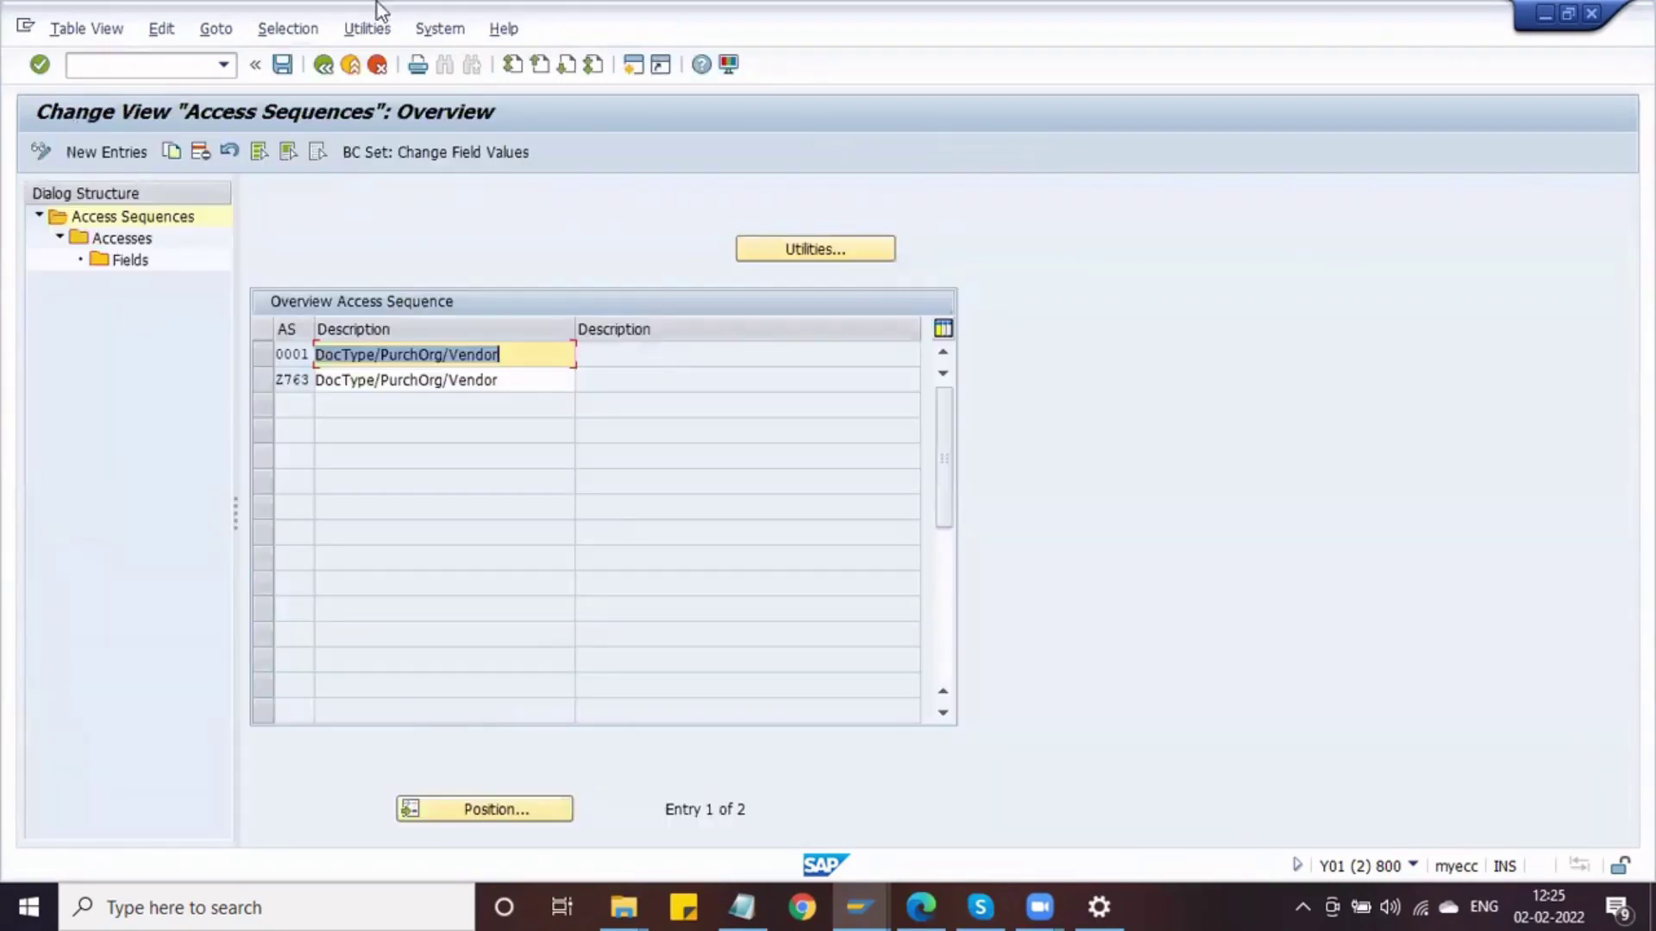
left_click(319, 68)
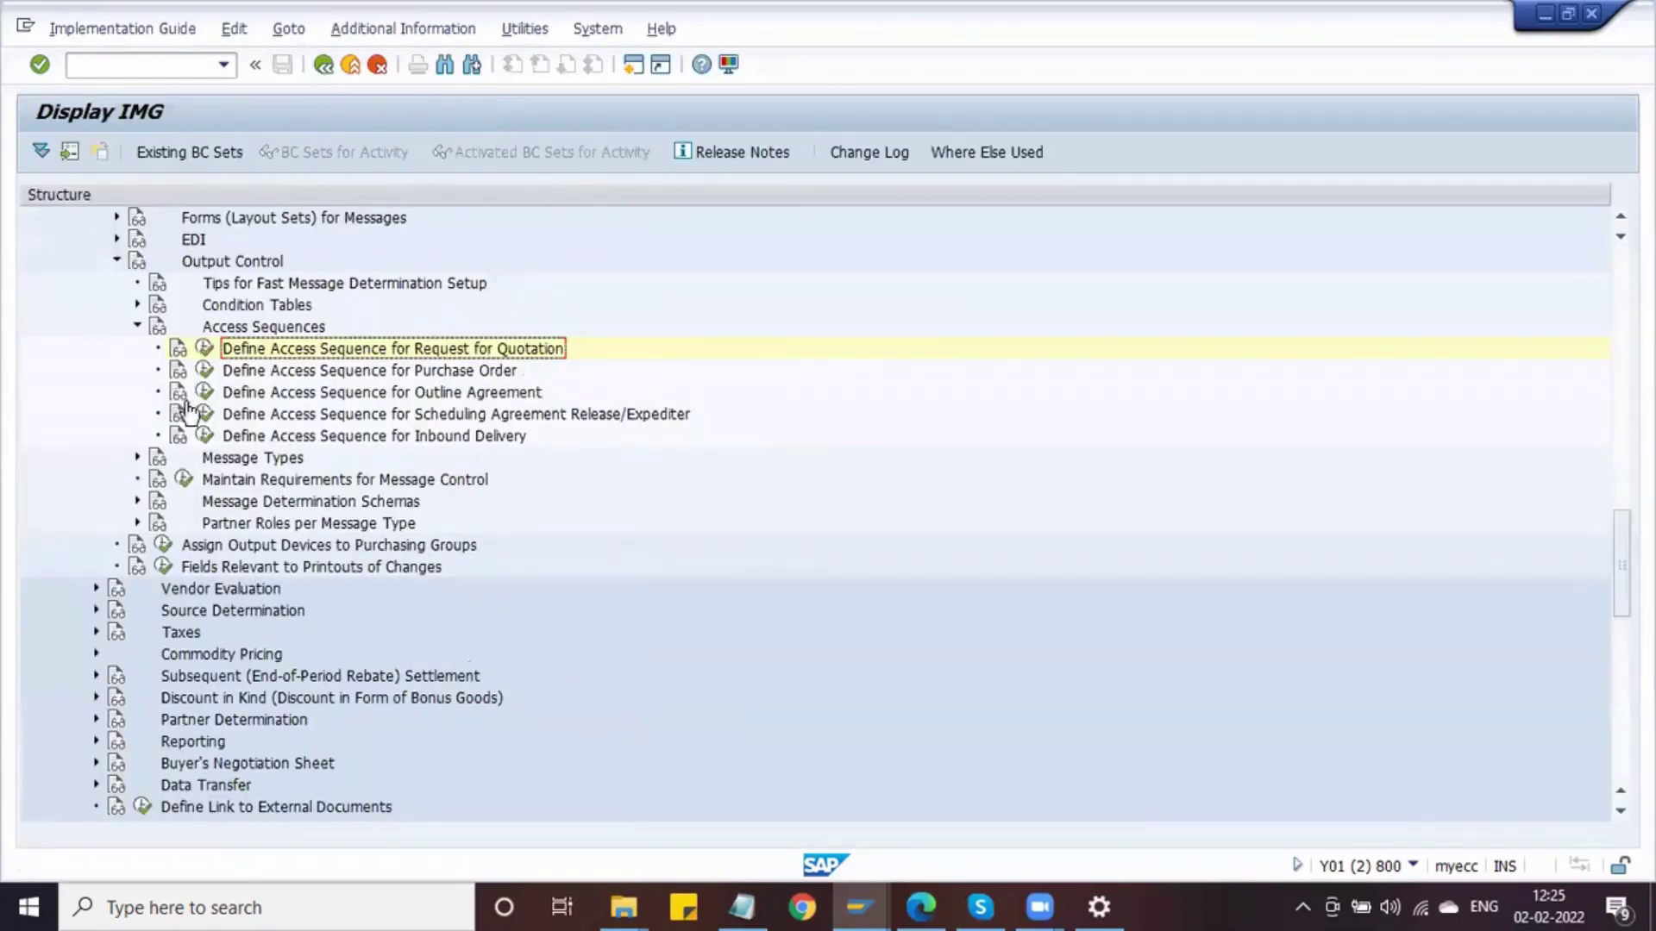
Open the display activity for purchase order condition tables and list the available tables
left_click(137, 304)
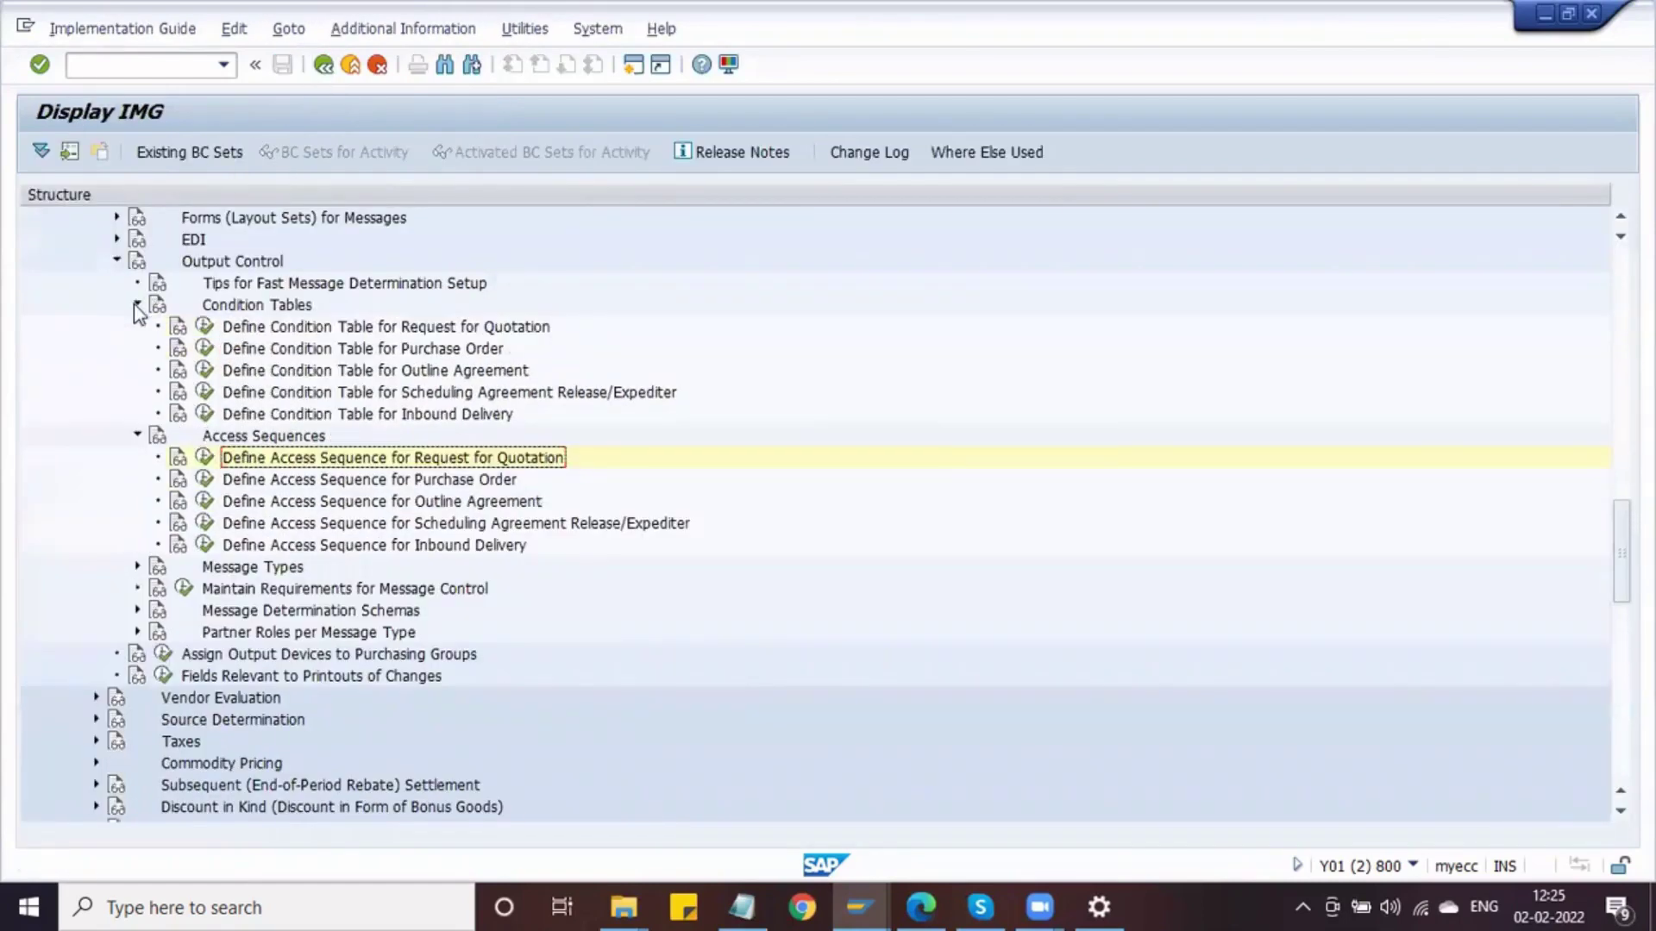
left_click(205, 349)
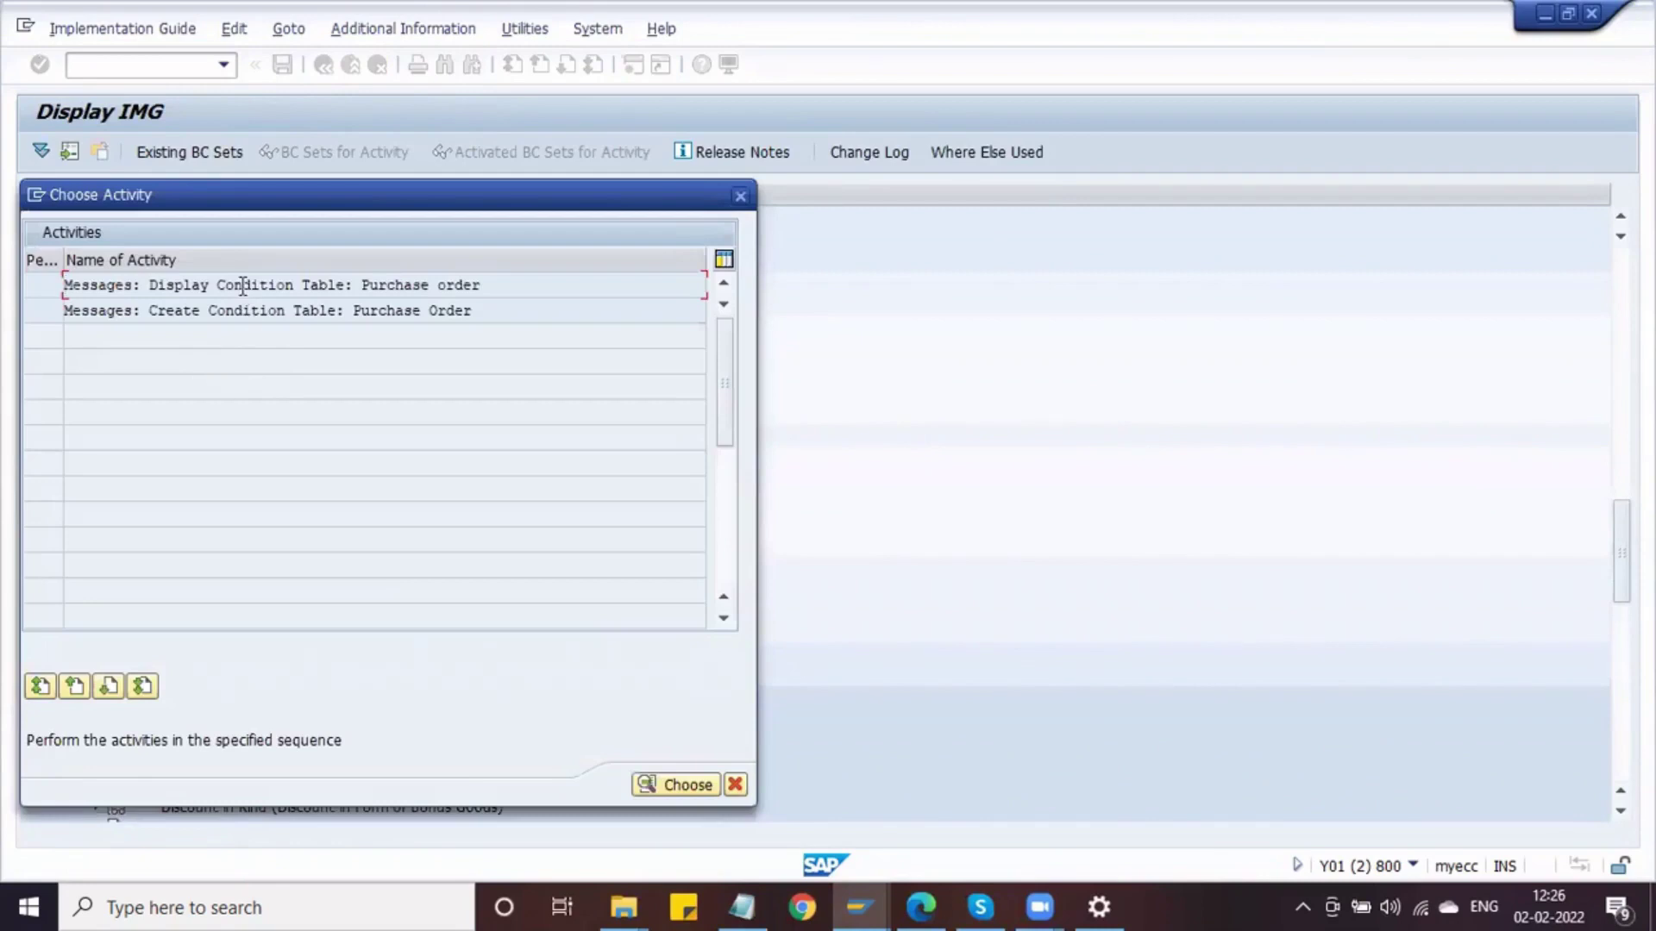
double_click(243, 287)
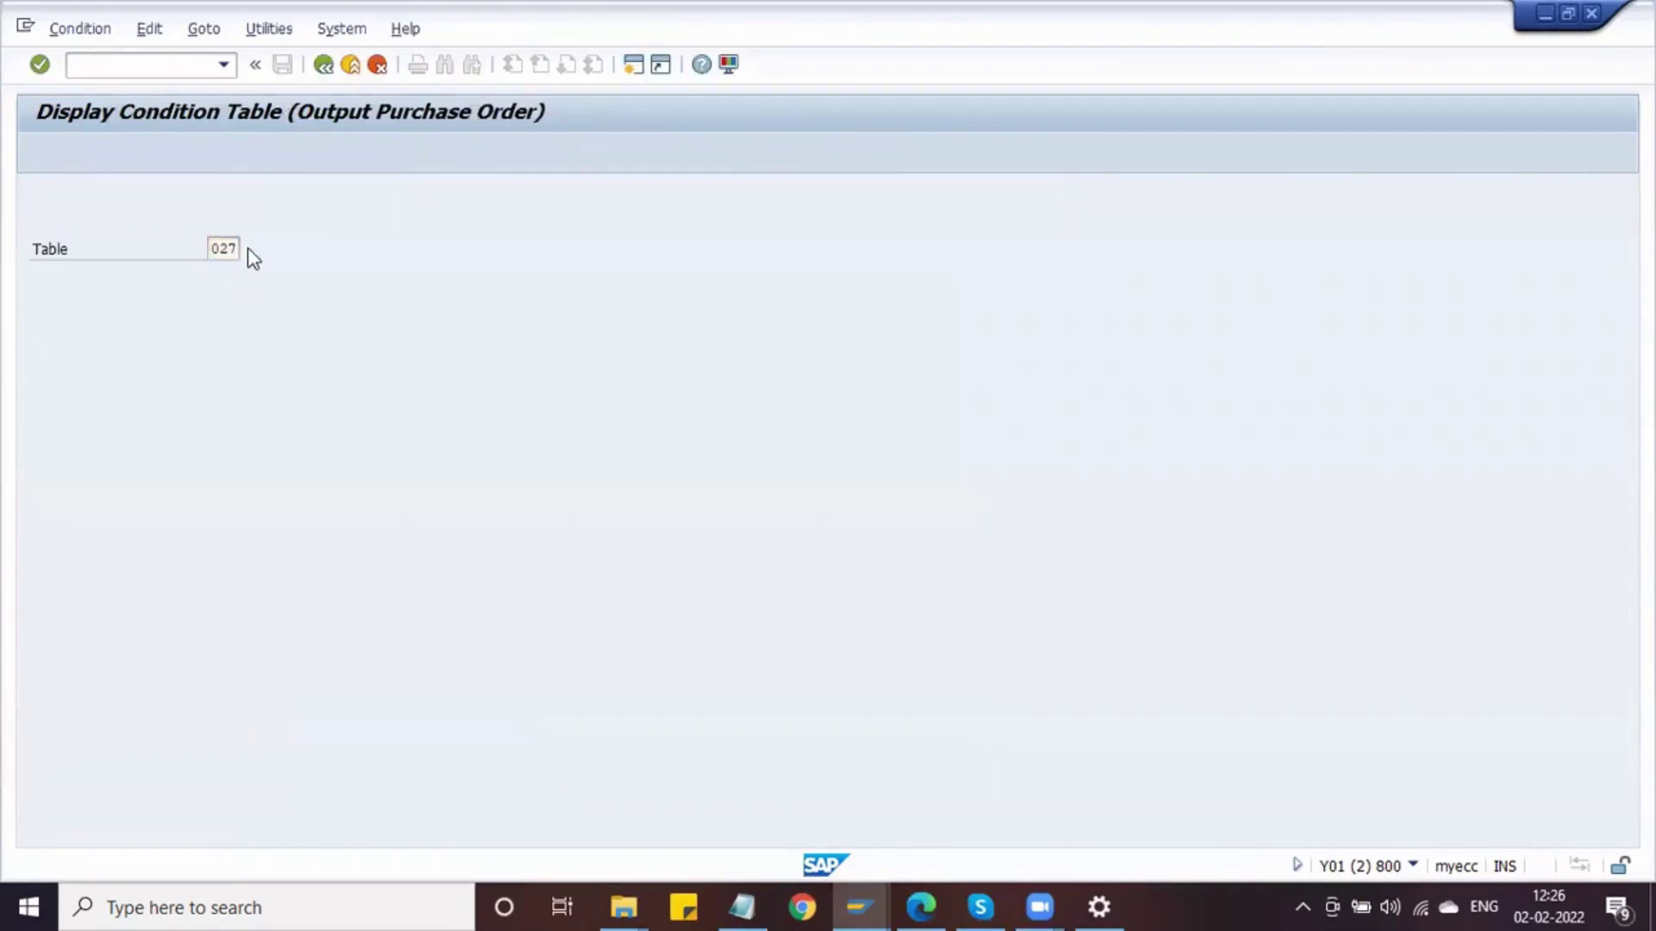
key("Return")
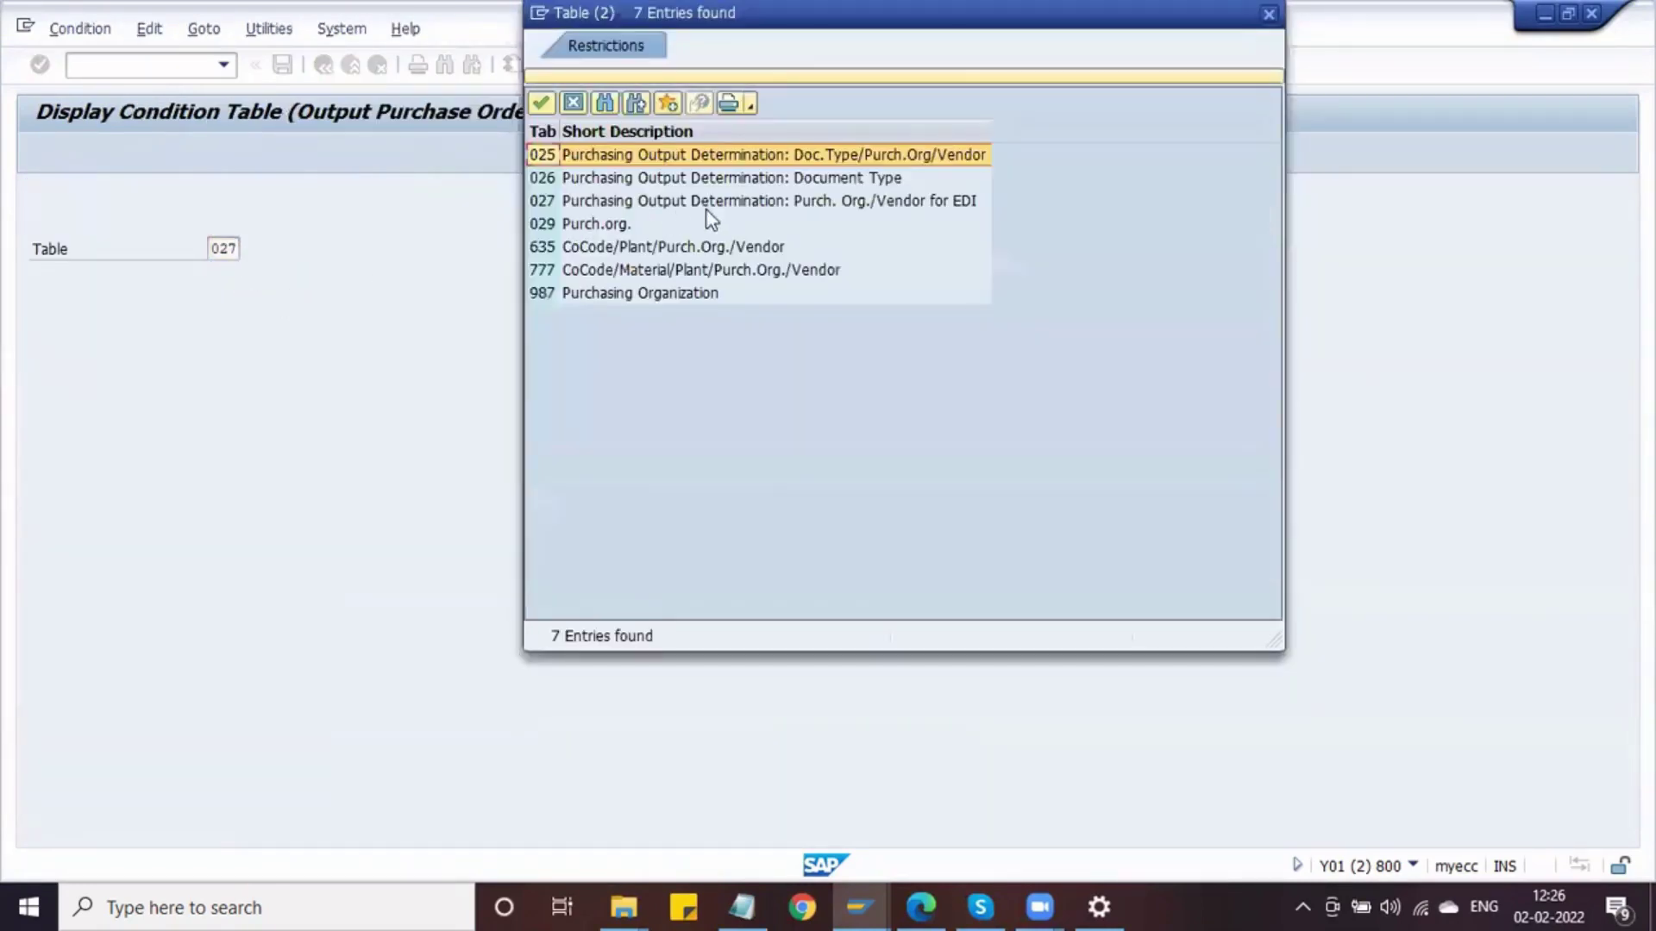
Review condition tables 026, 027 and 635 in the list, and return to the IMG structure
left_click(783, 180)
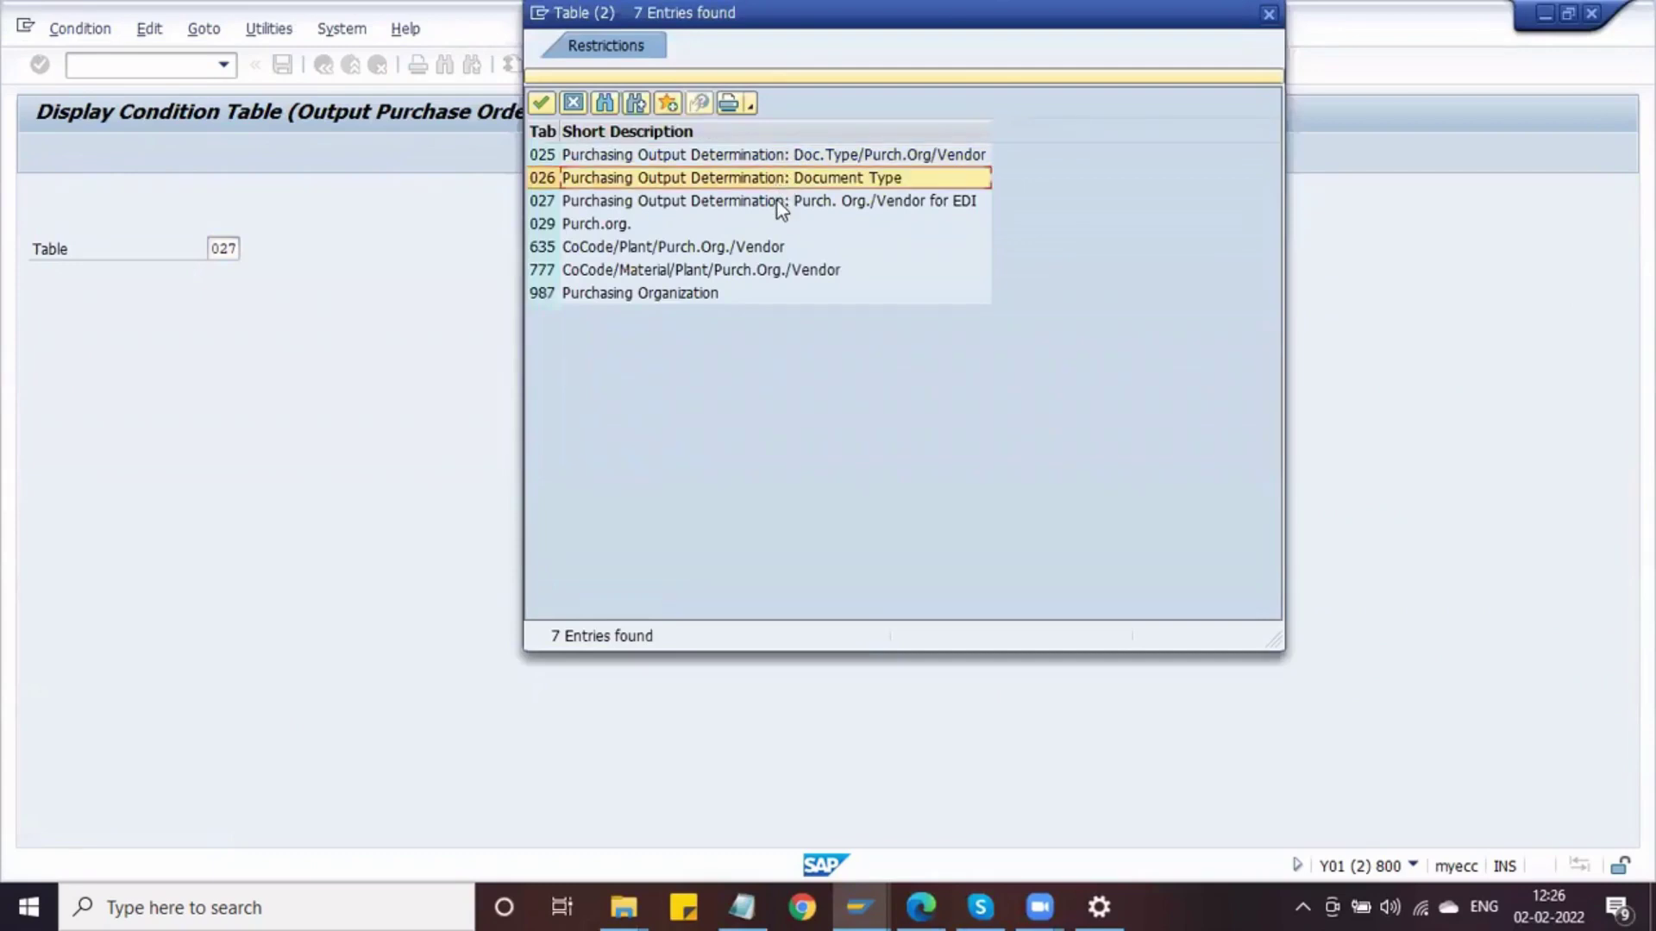
left_click(778, 199)
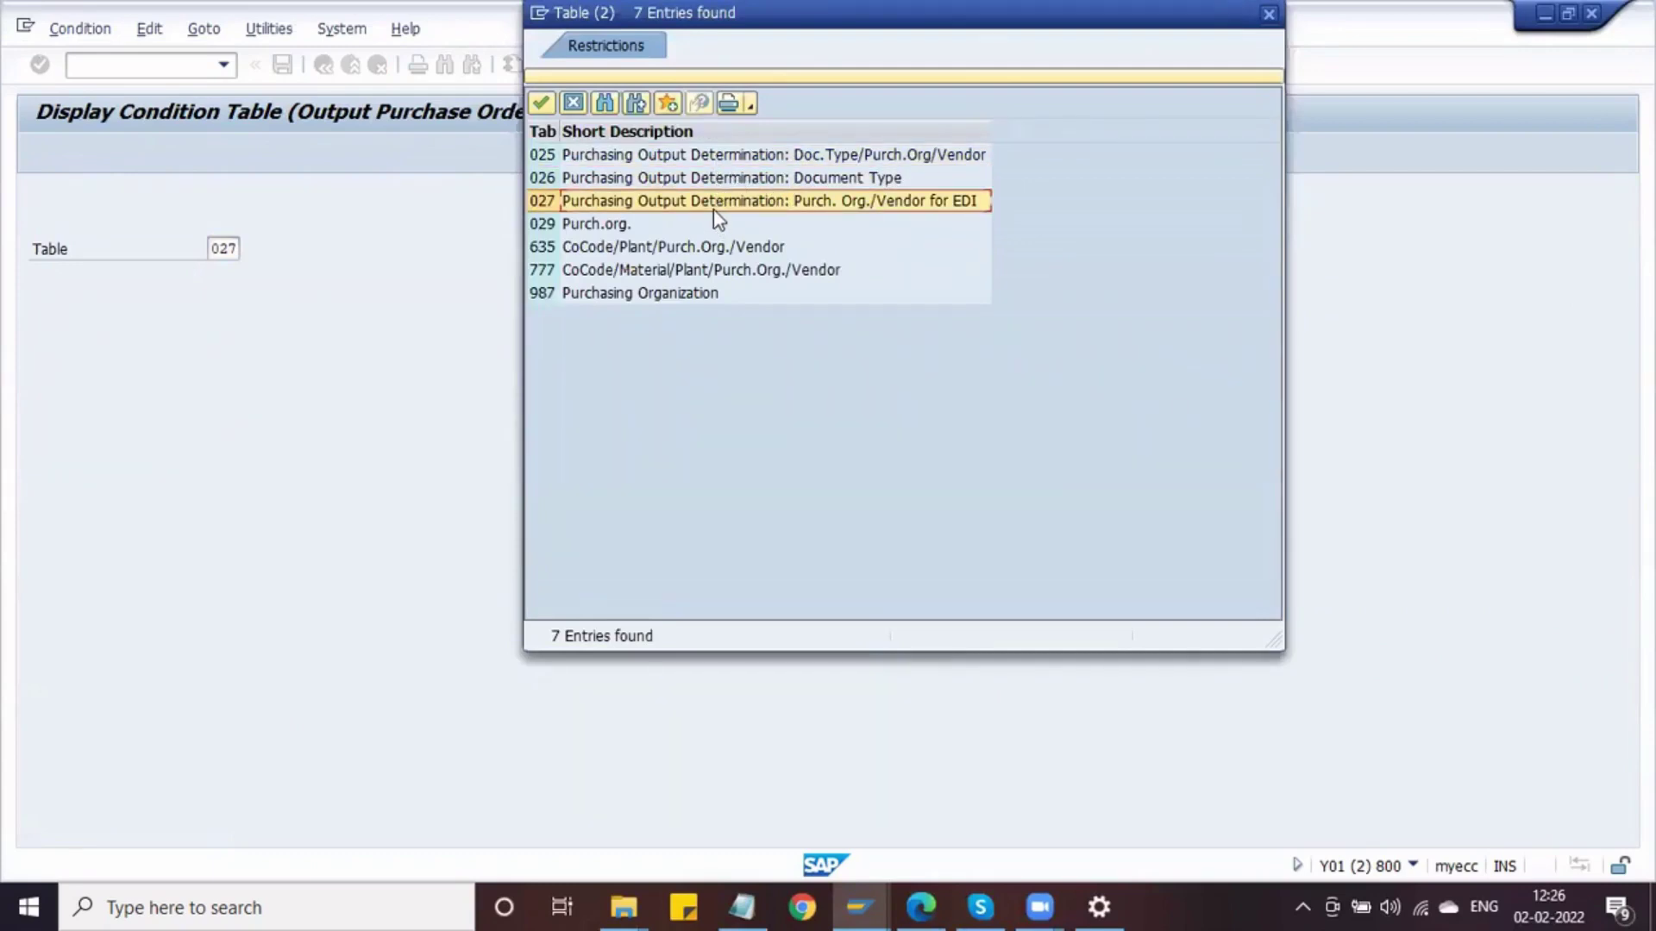
left_click(729, 248)
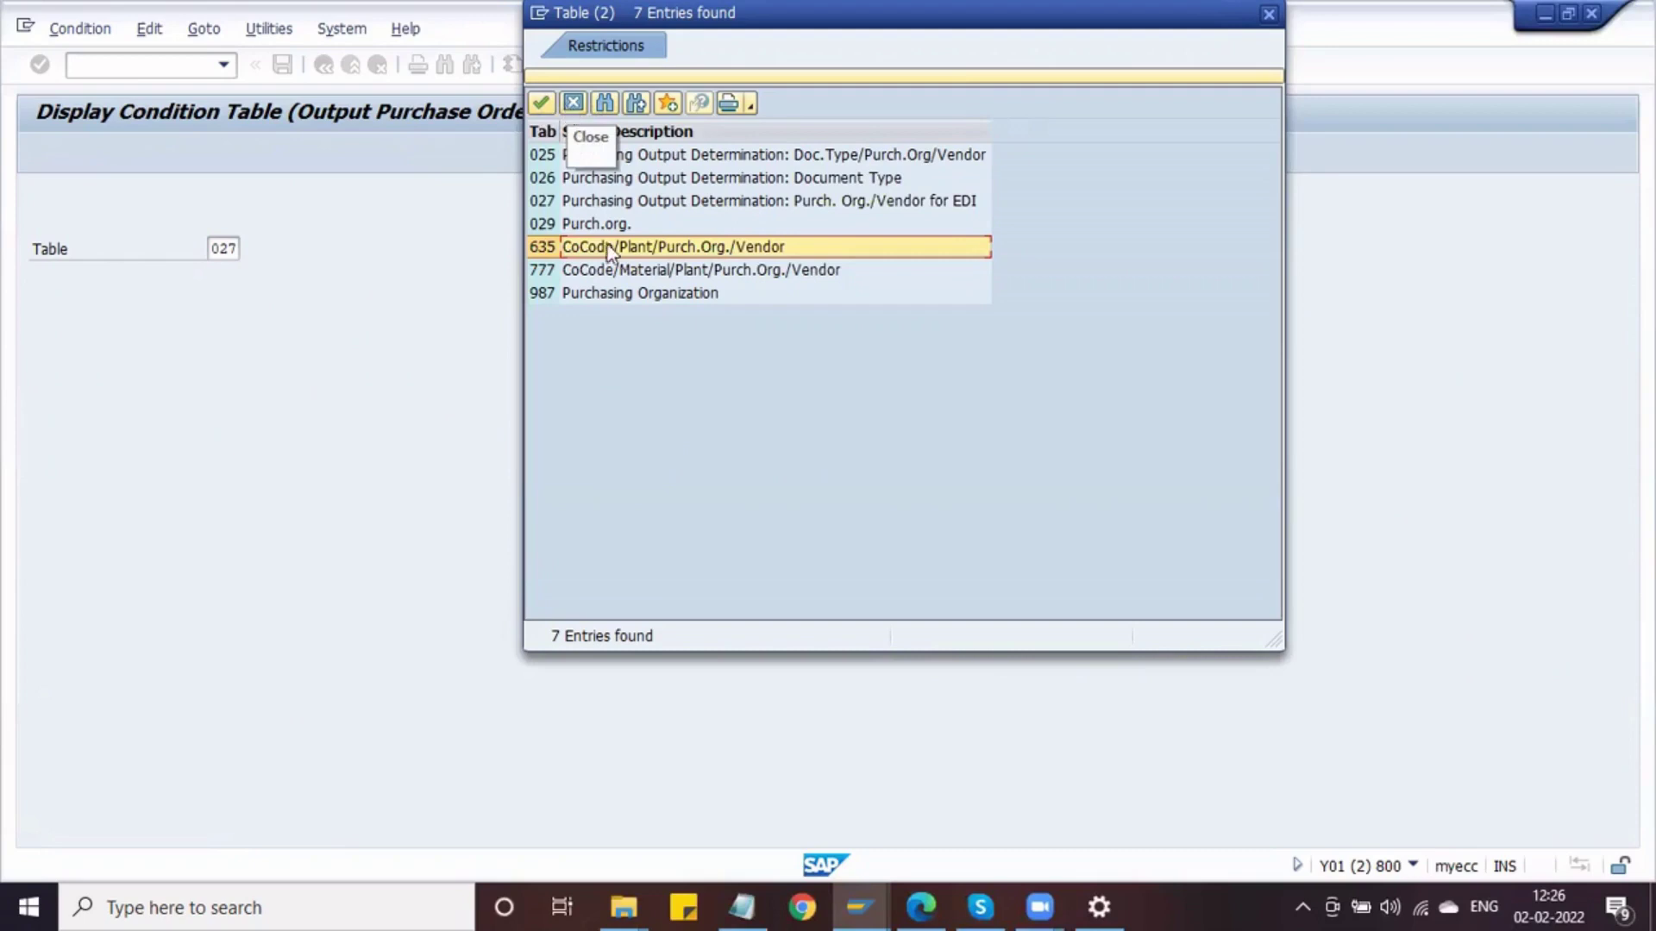
left_click(572, 102)
left_click(324, 66)
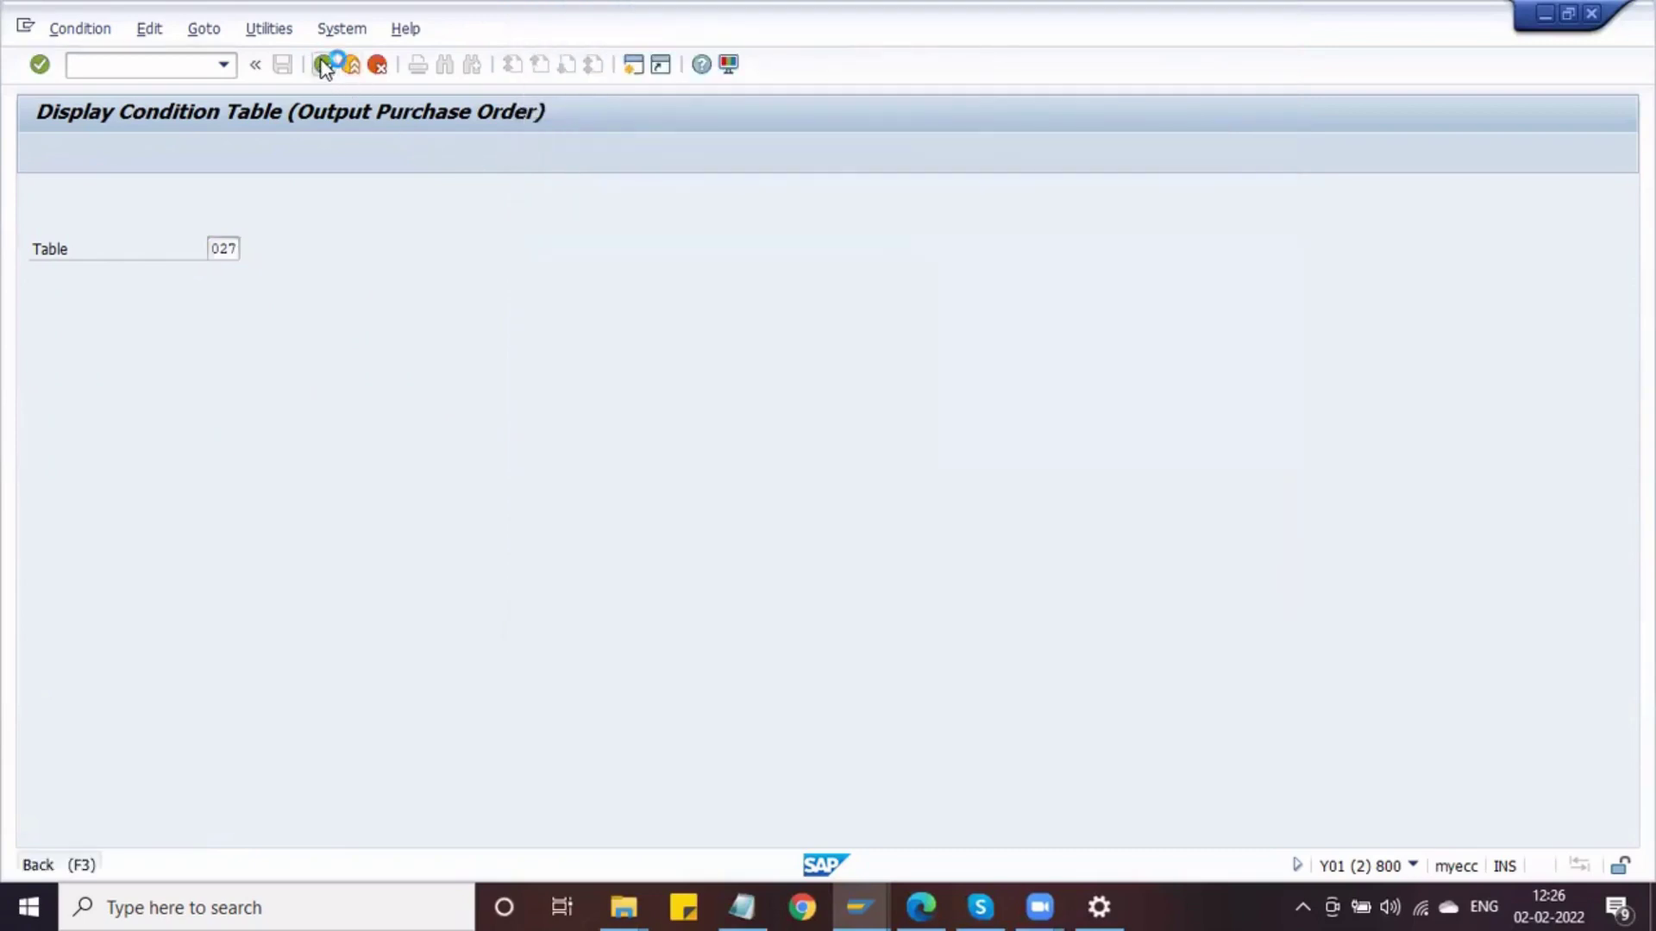
left_click(740, 197)
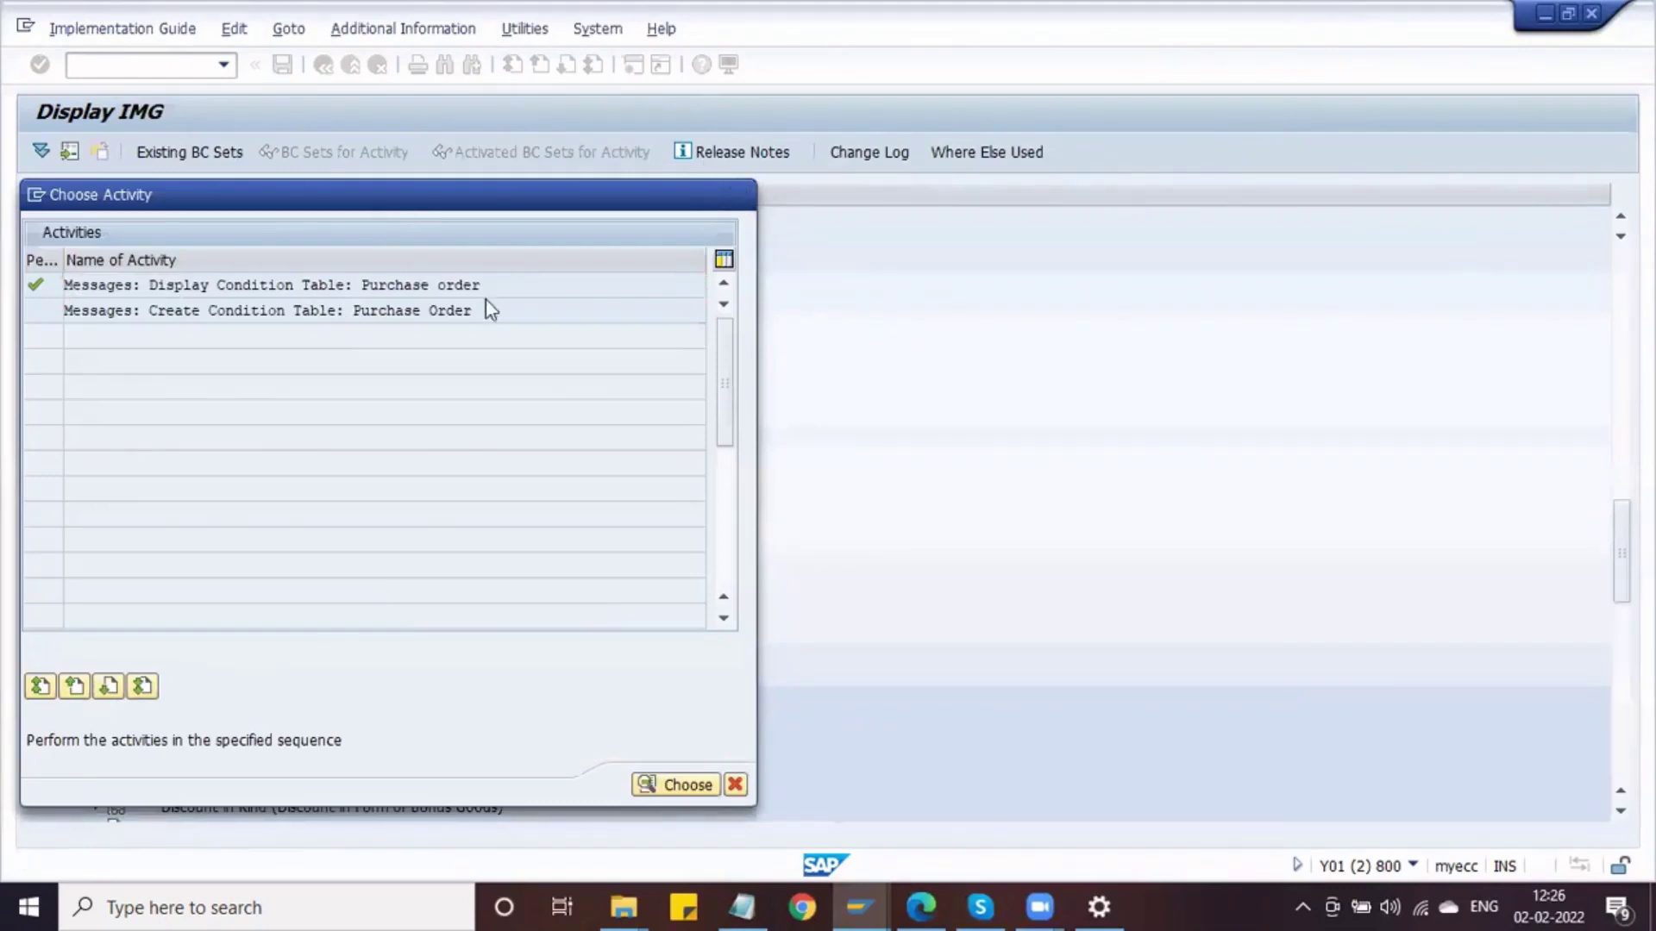
Open the purchase order access sequences and copy sequence 0001 as DASQ with all dependent entries
left_click(203, 482)
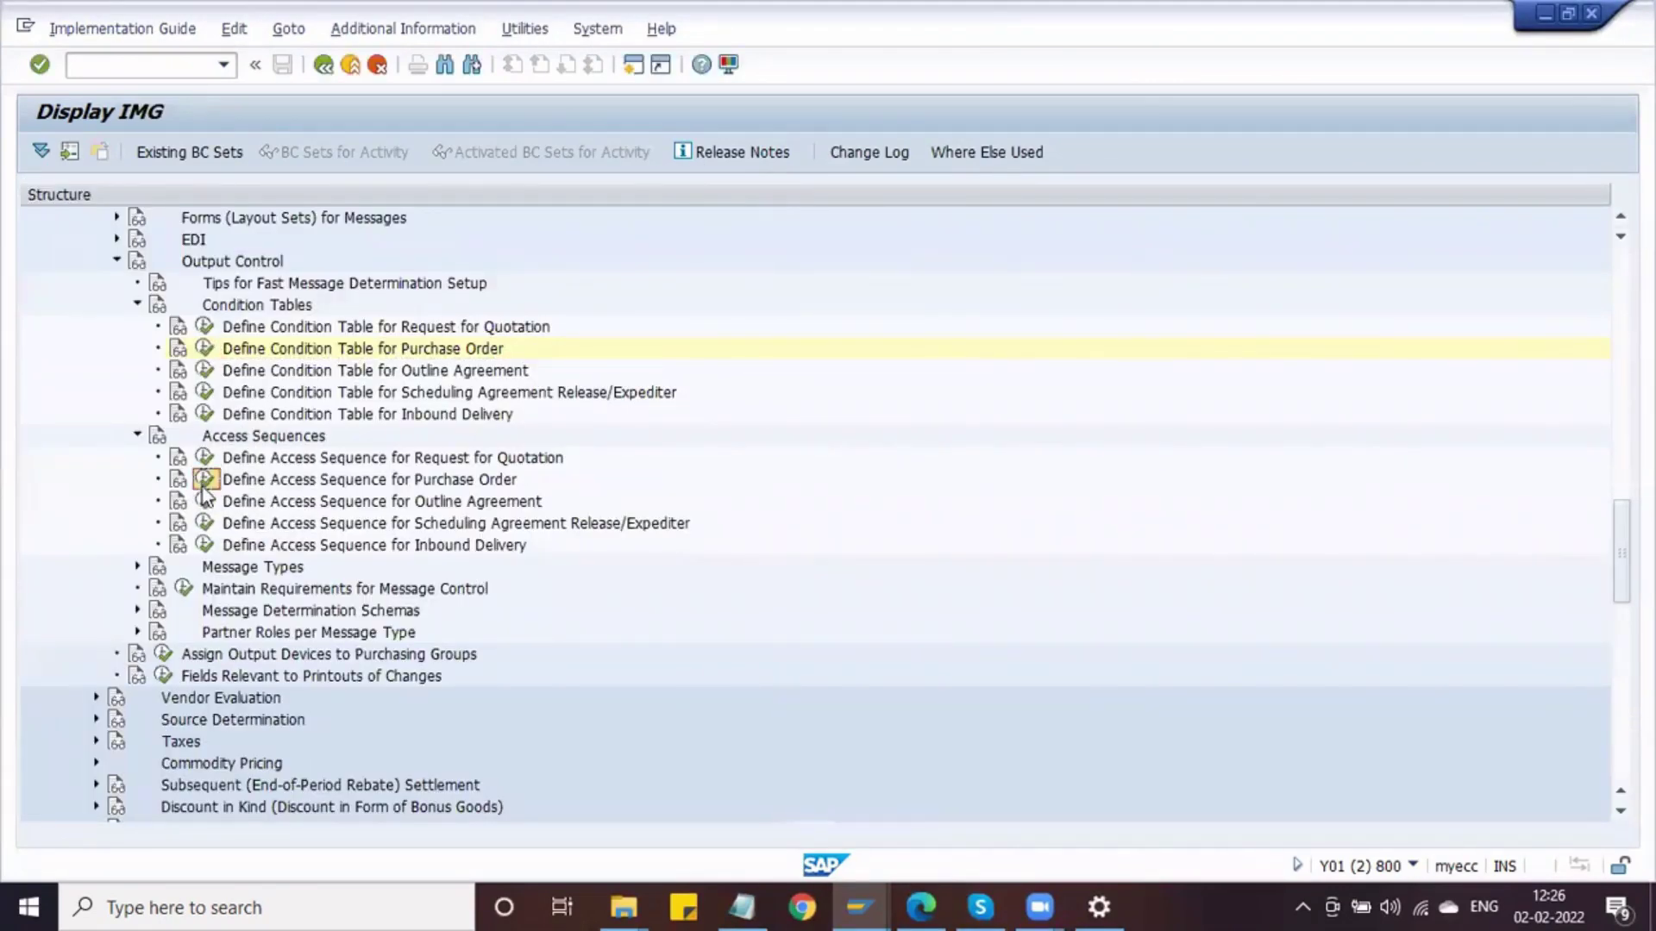
key("Return")
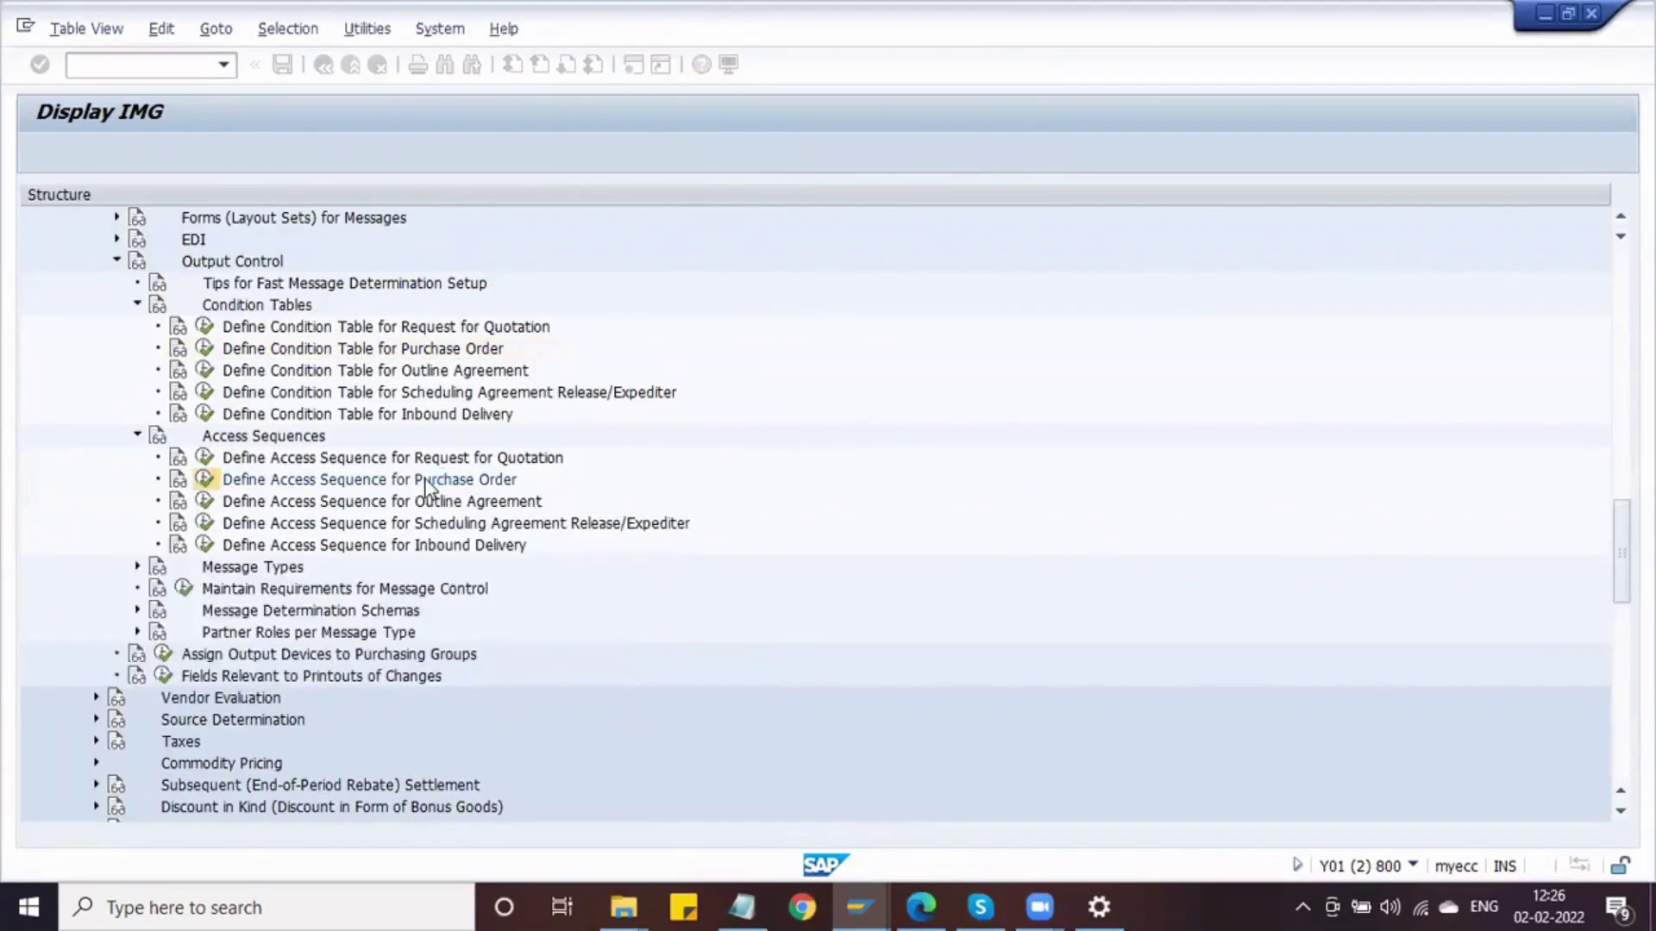
left_click(262, 358)
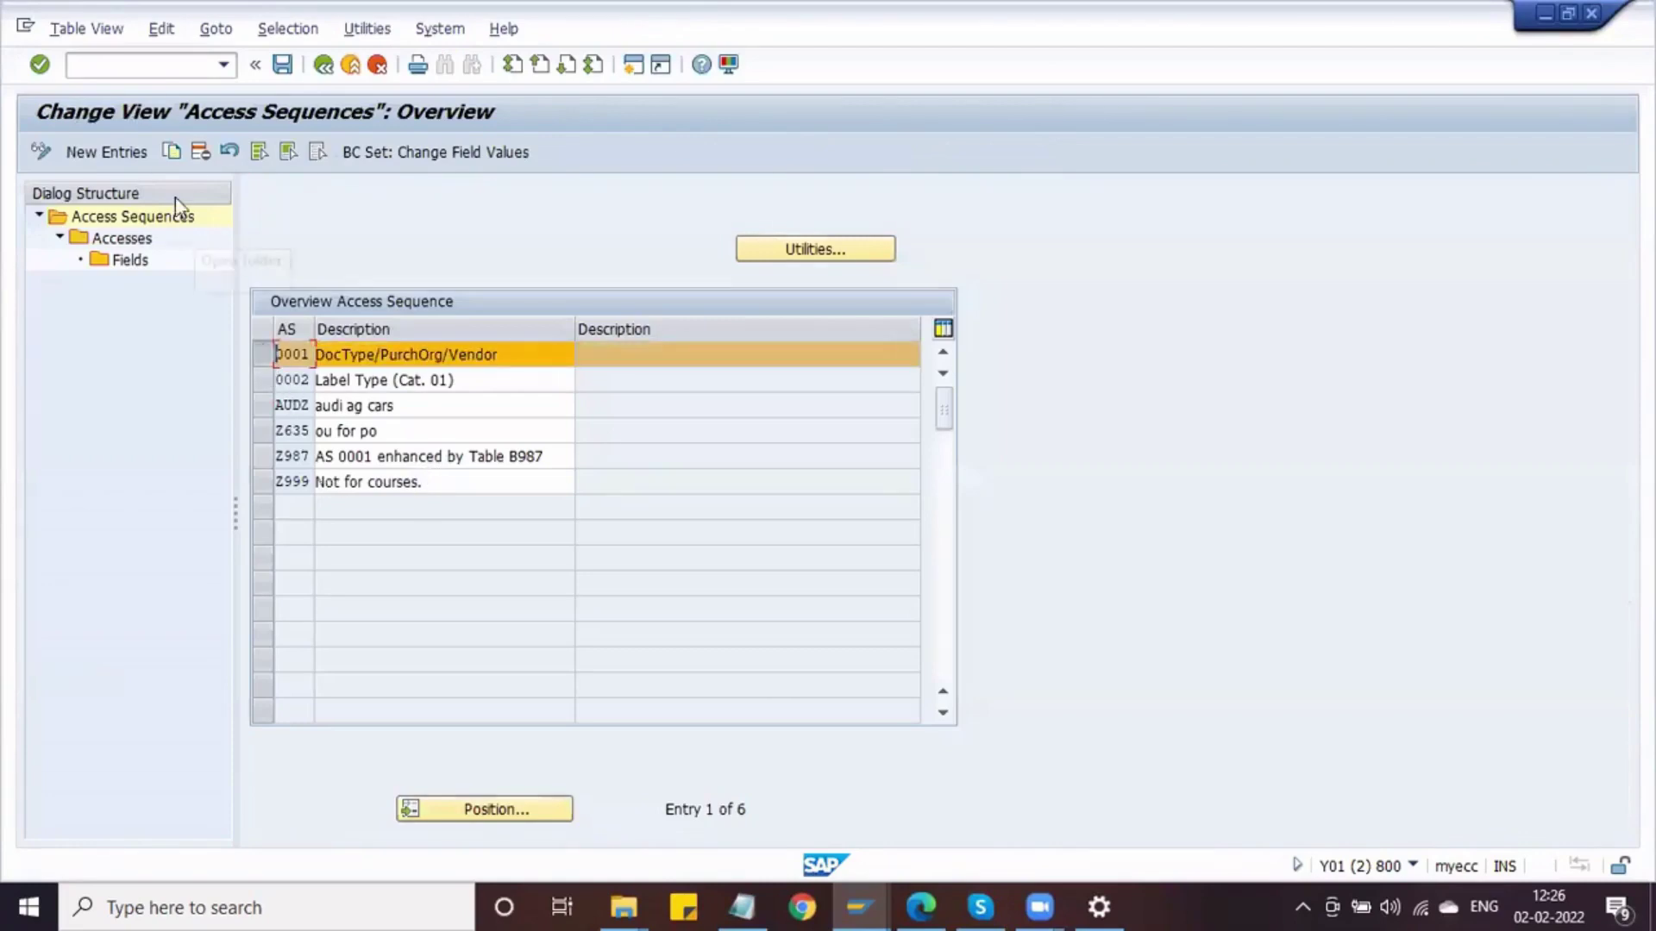
left_click(166, 151)
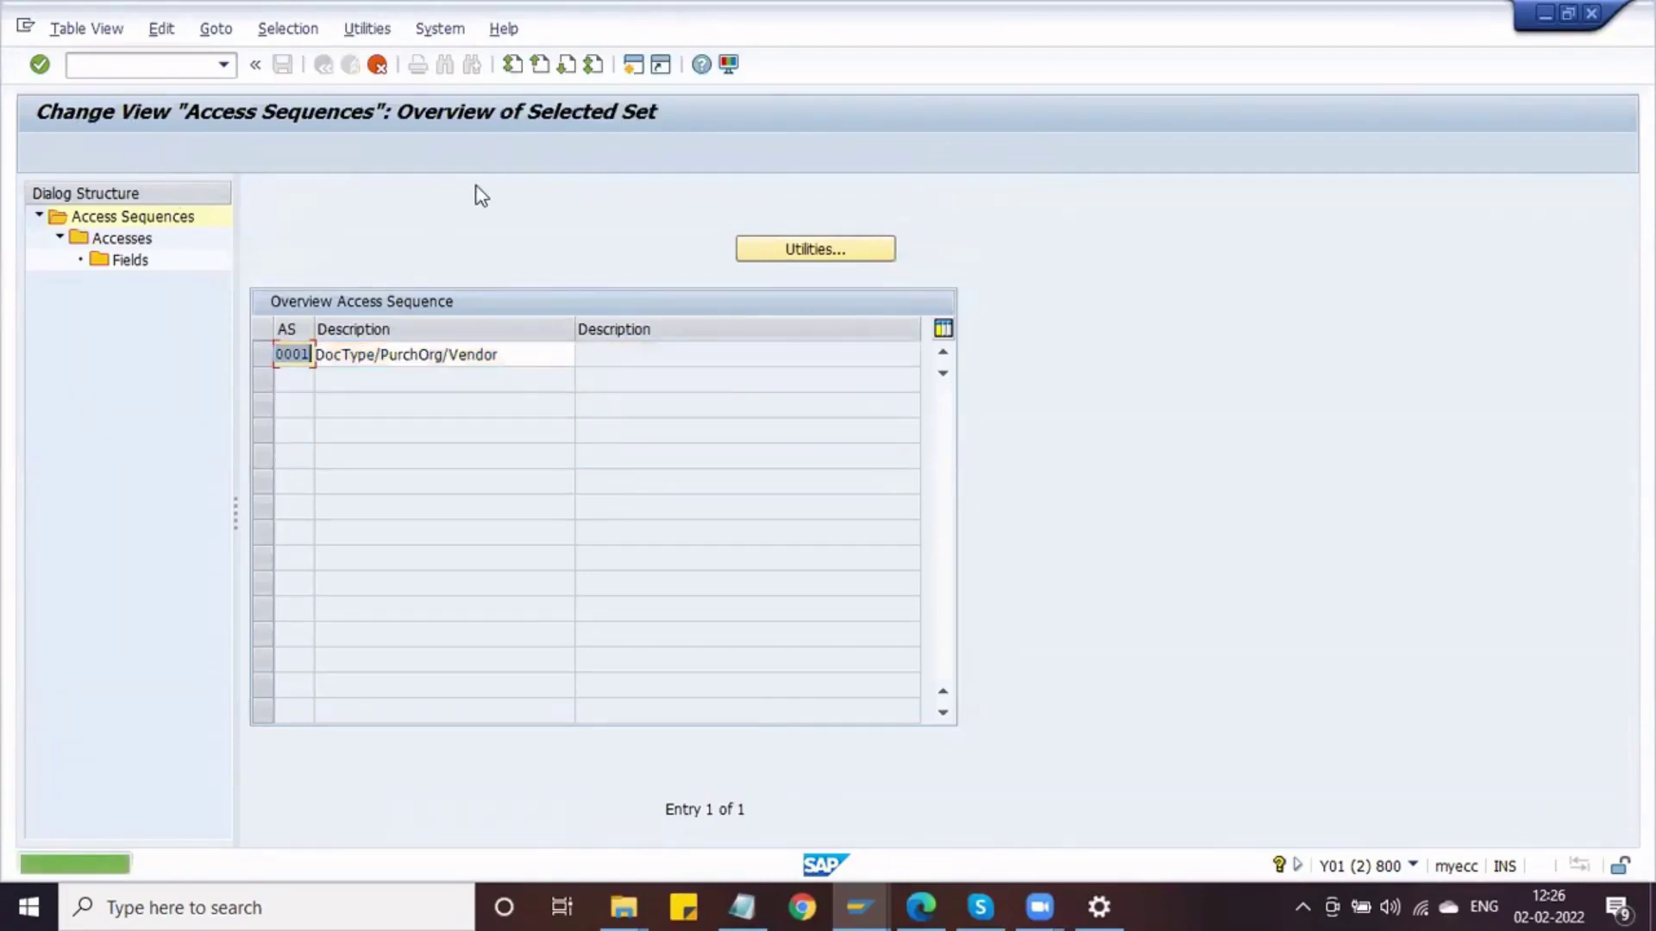
type("DASQ")
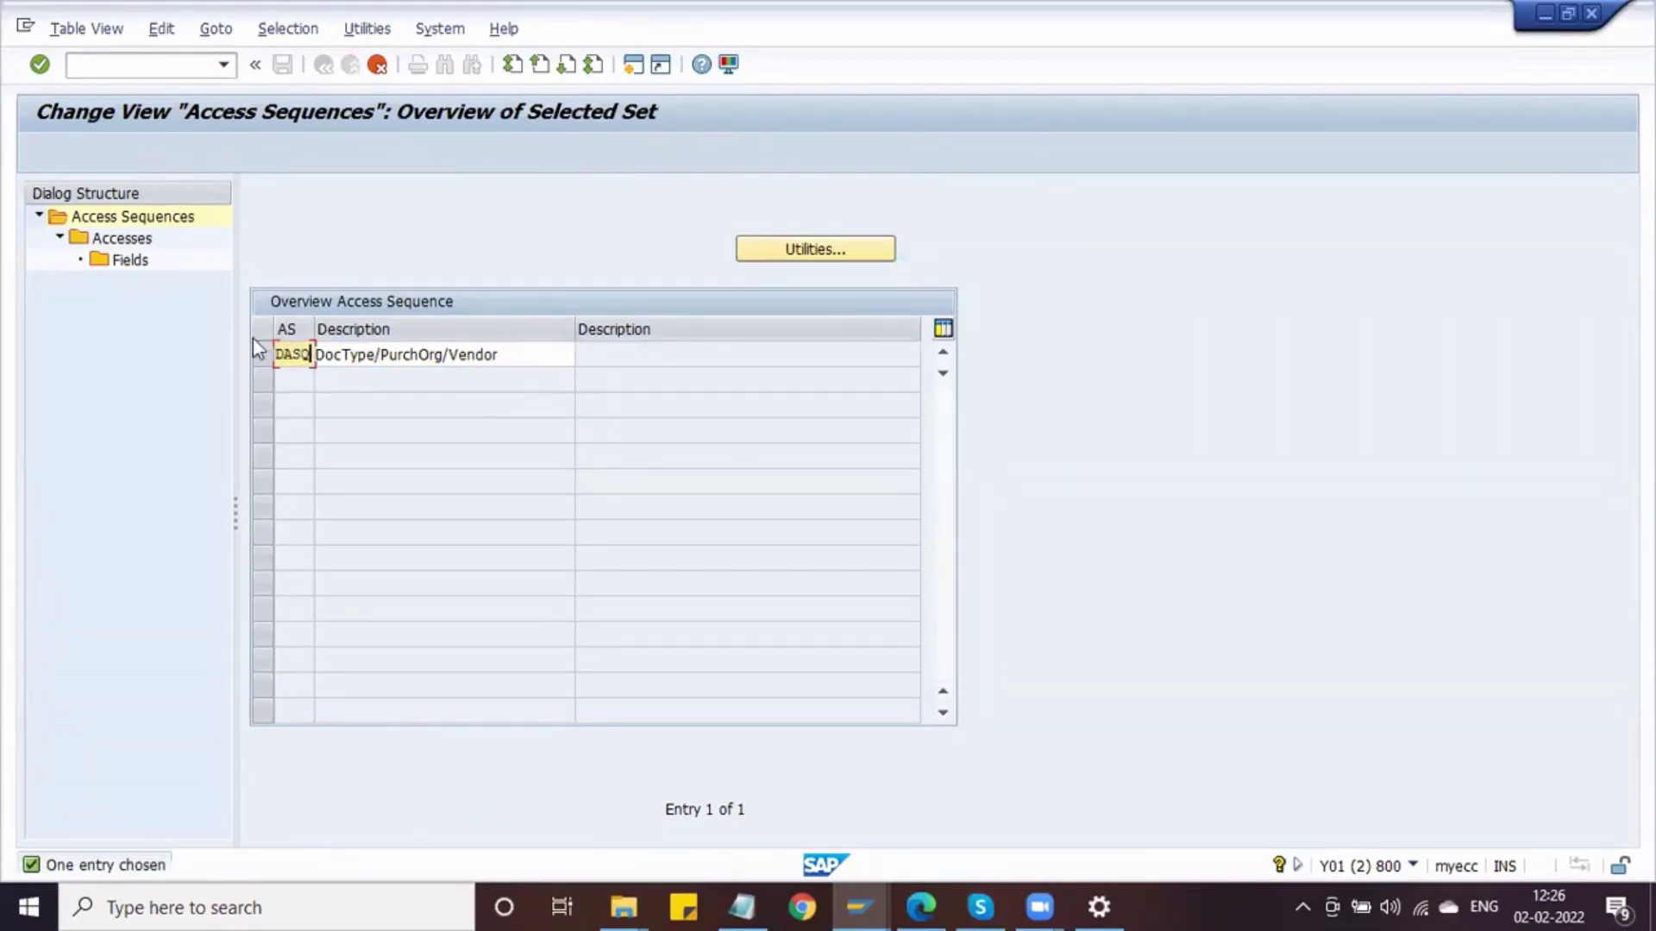
key("Return")
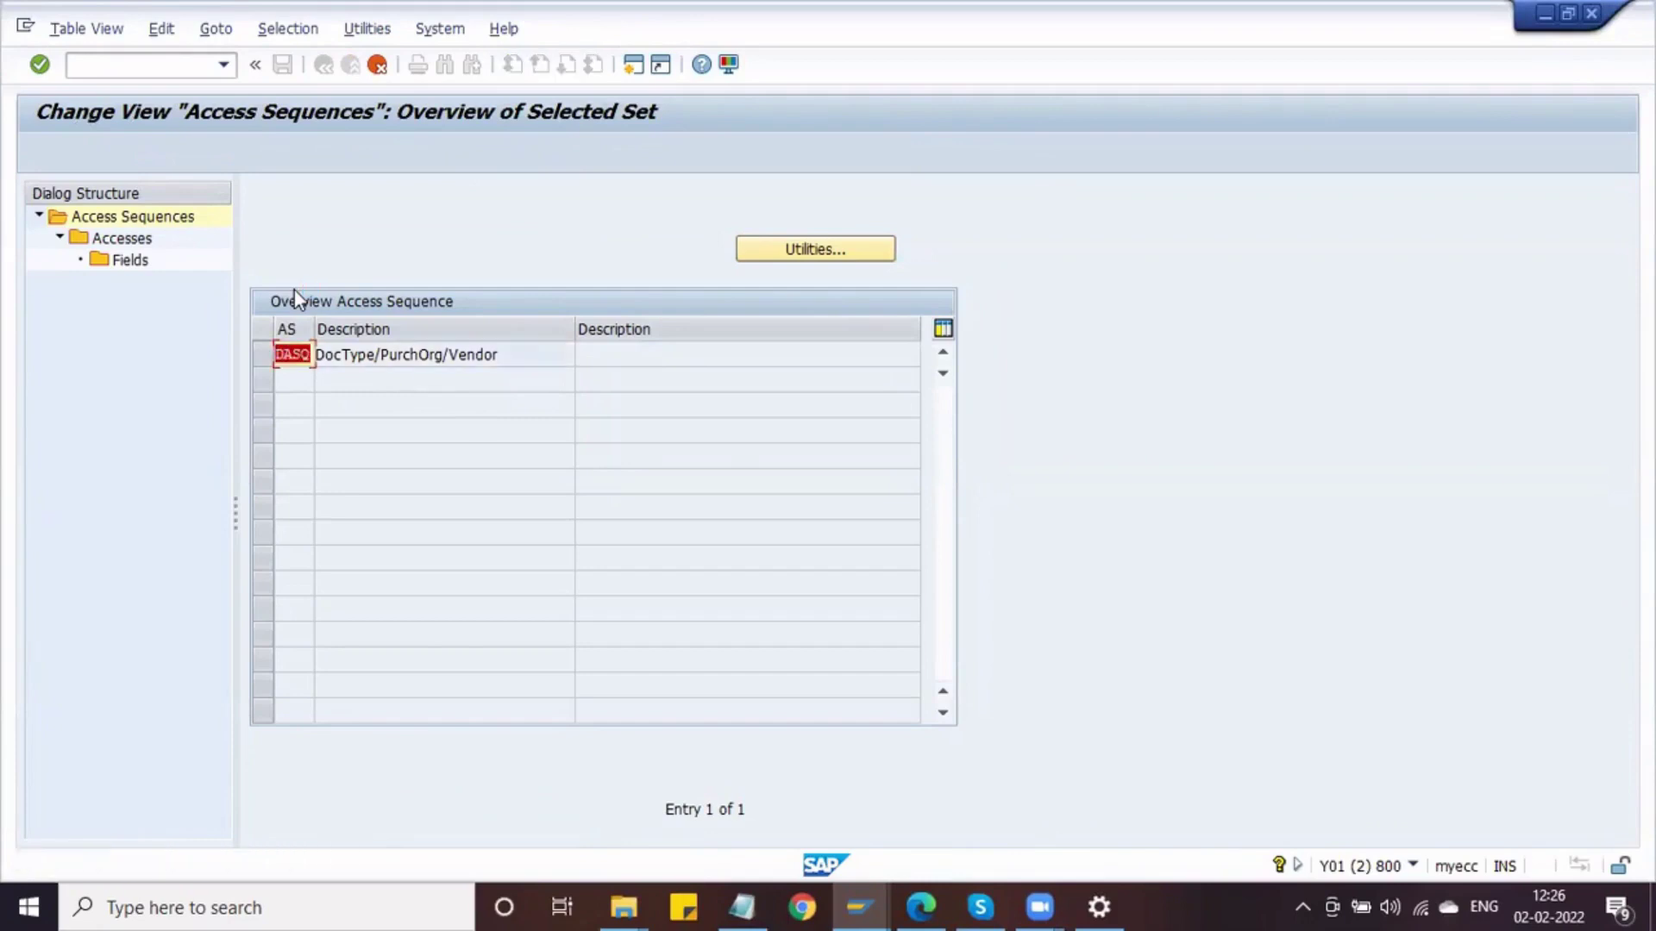
key("Return")
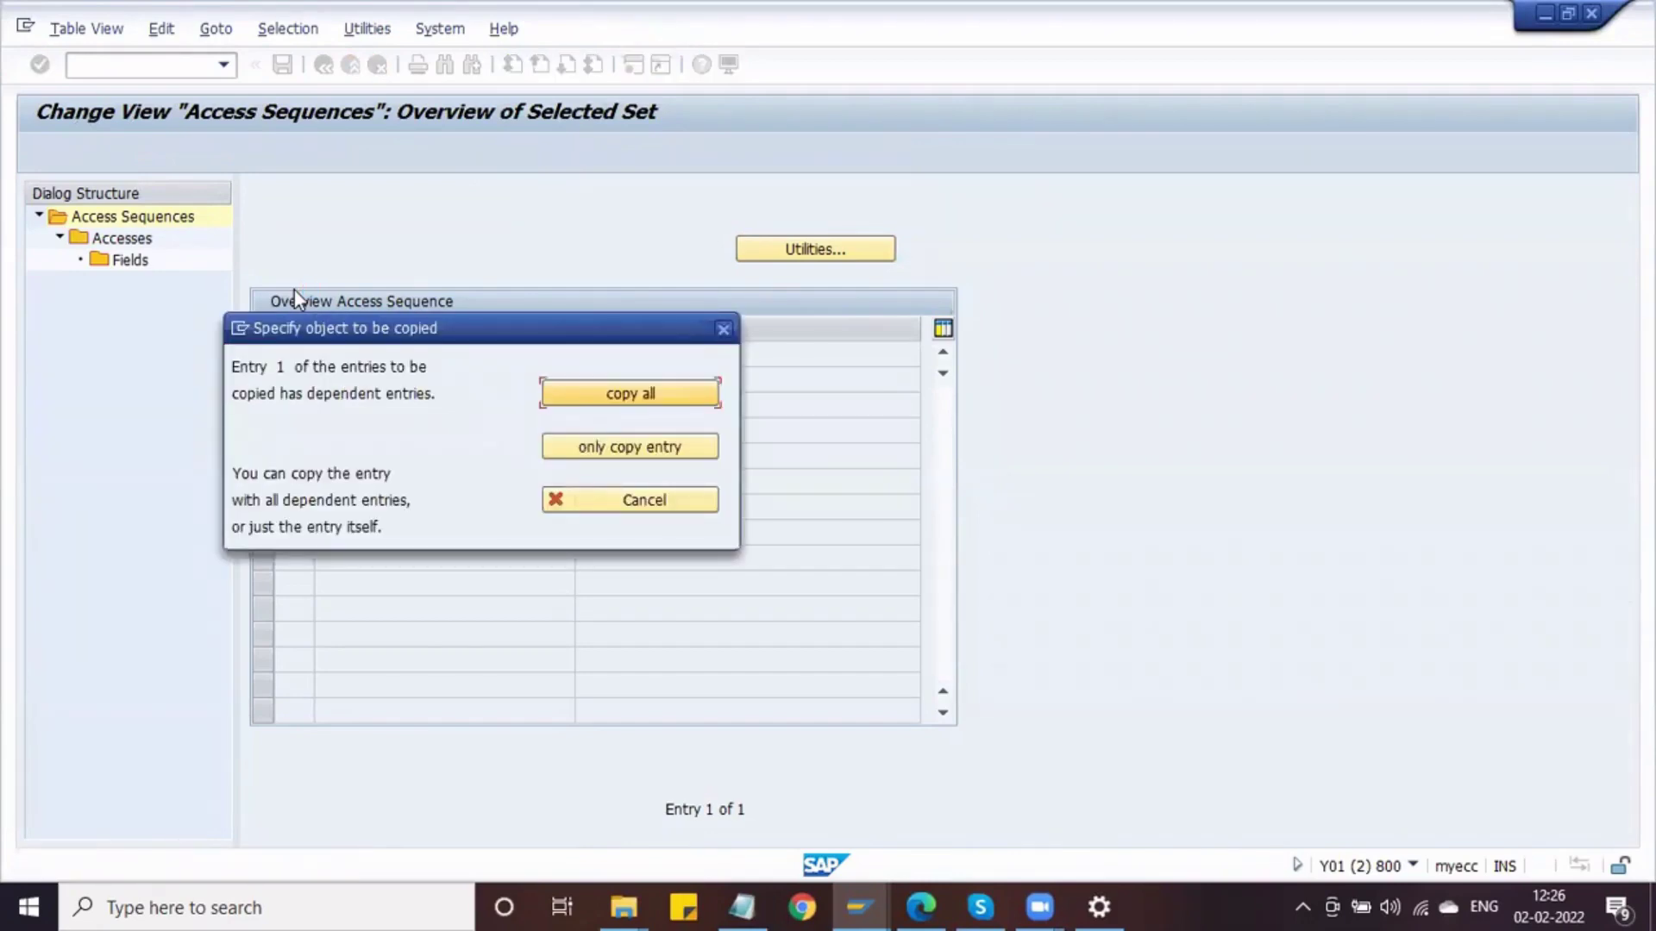
key("Return")
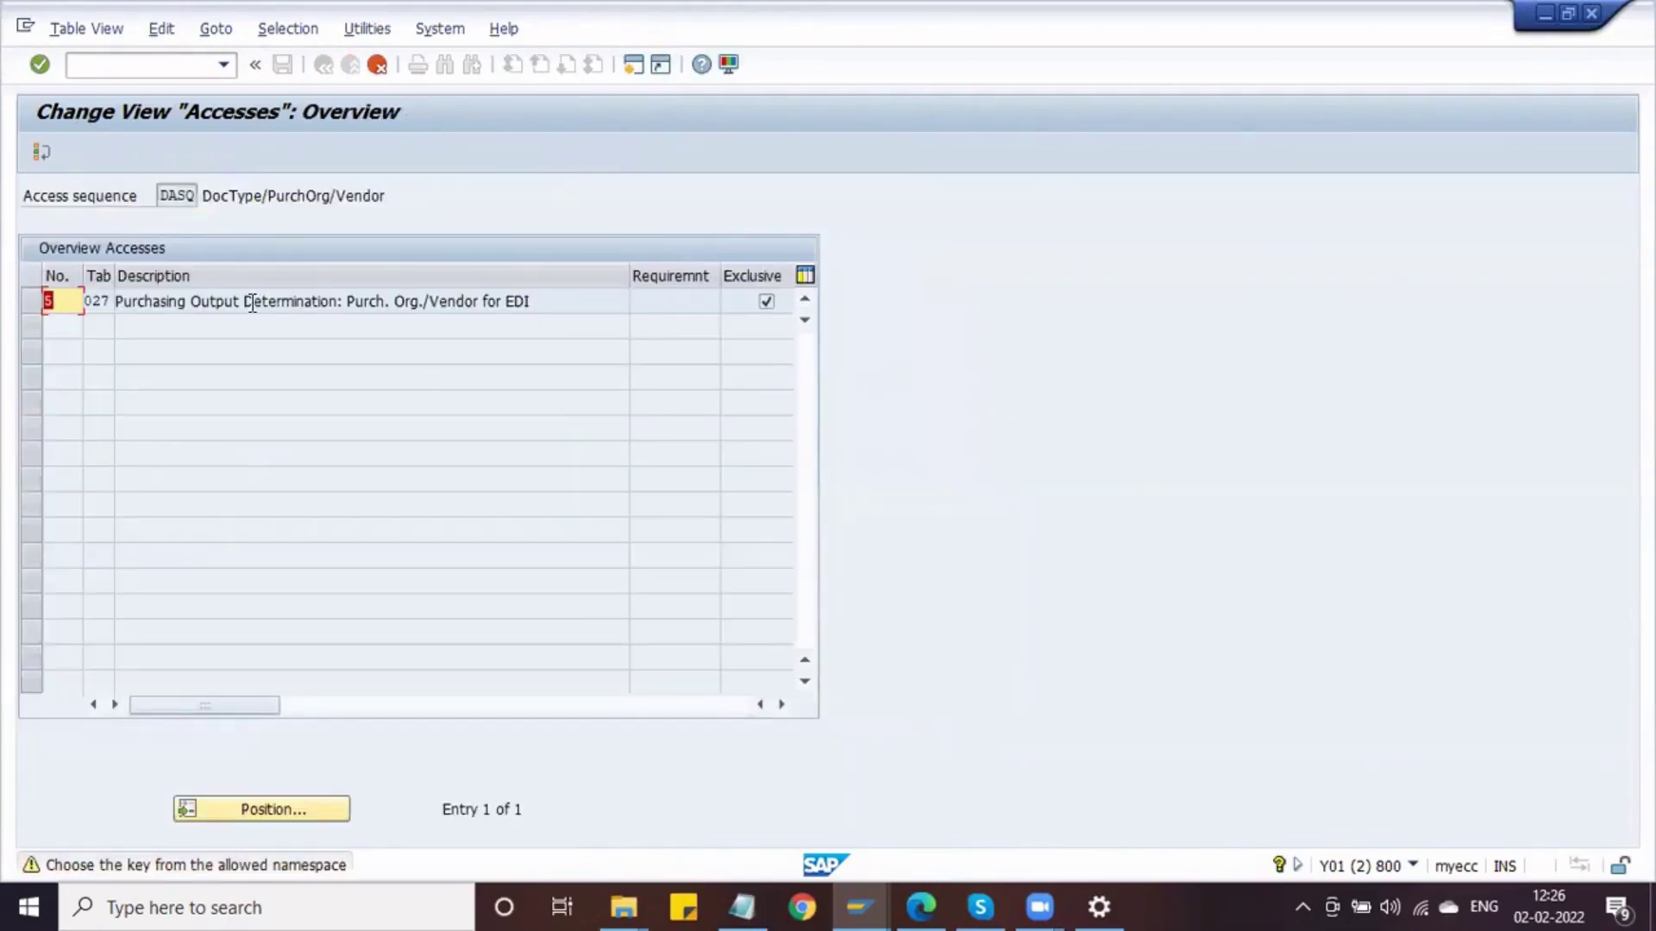
Accept the copied accesses 5, 11 and 20 and their fields to complete the copy of access sequence DASQ
double_click(251, 301)
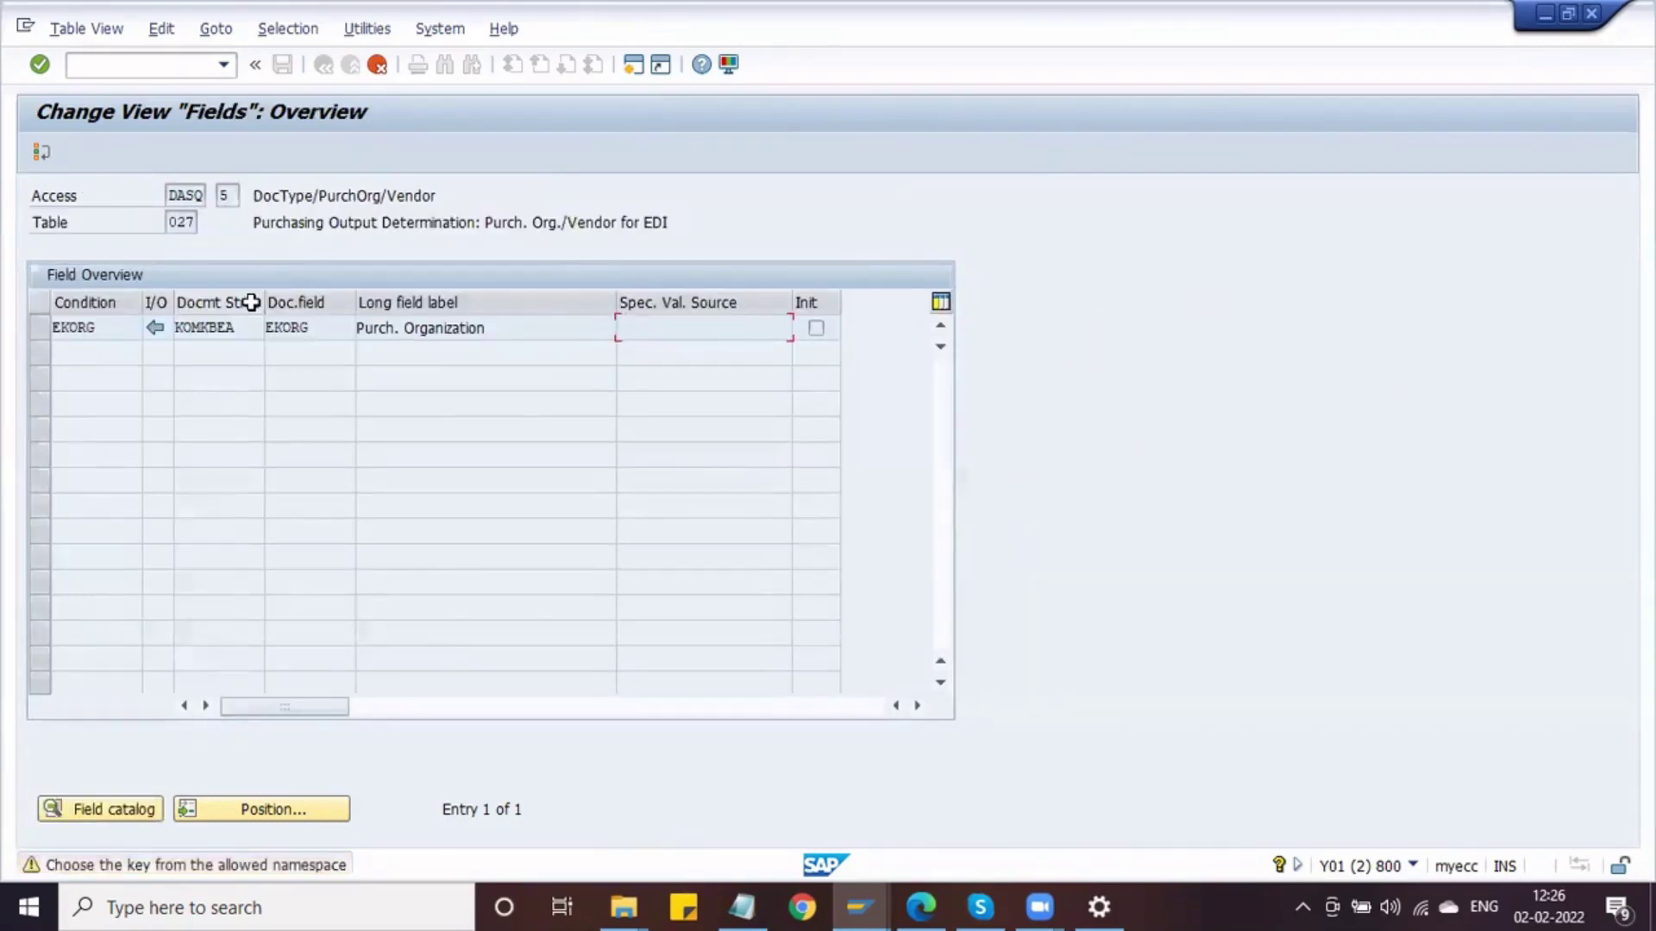
scroll(251, 302, "down", 1)
key("F3")
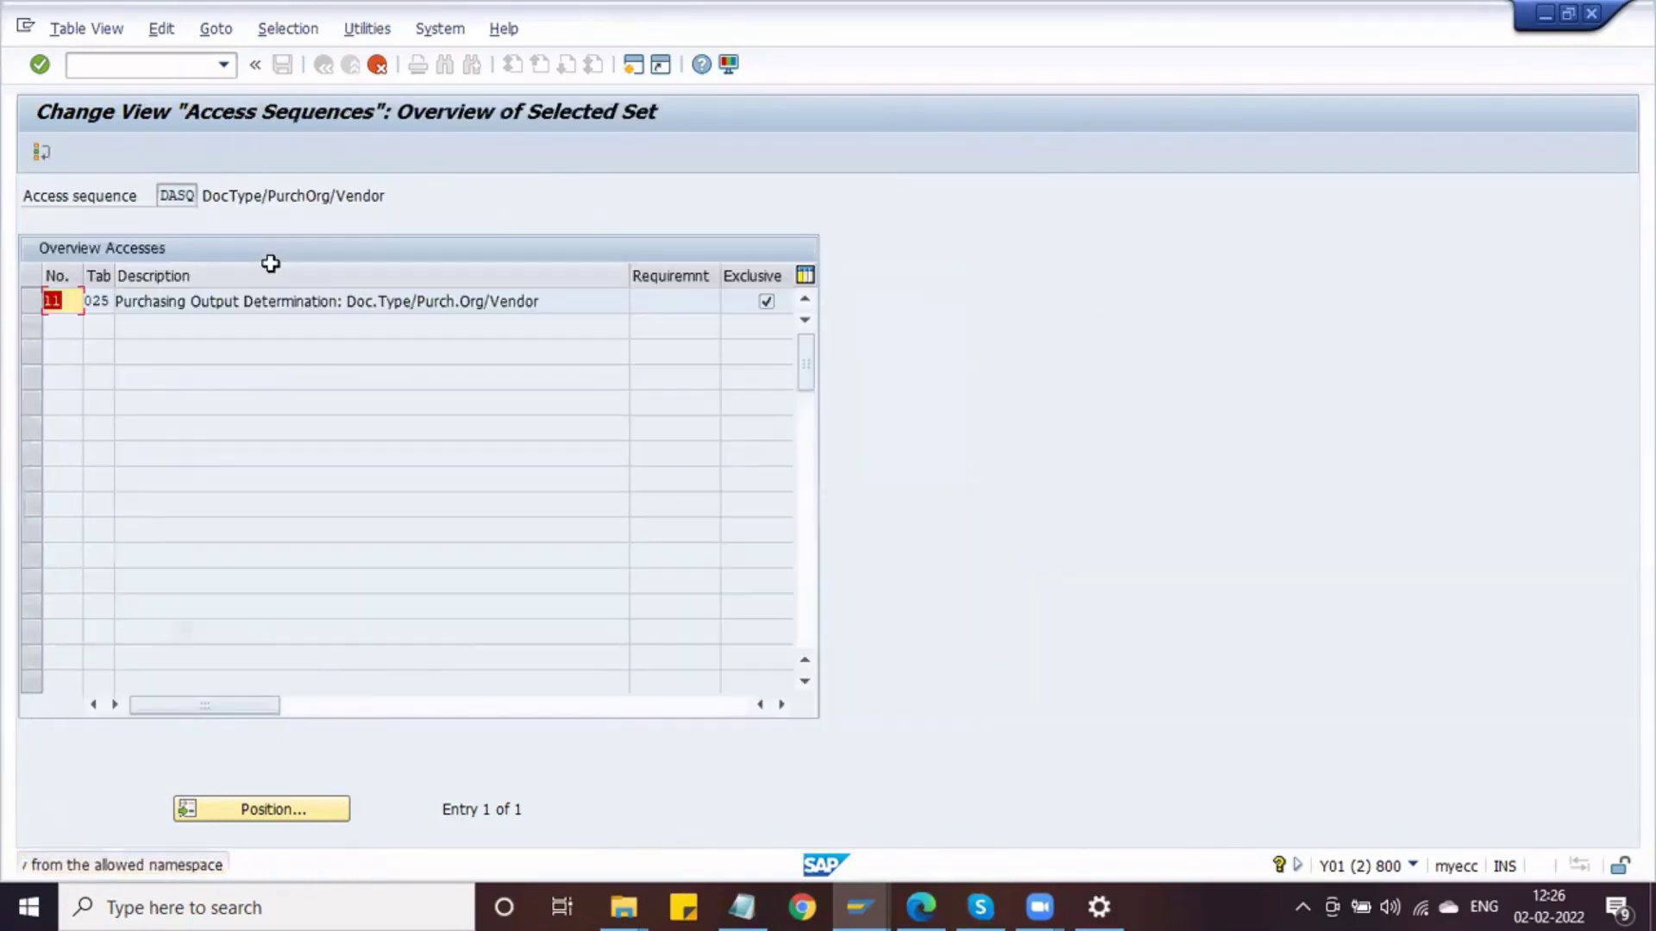
key("F2")
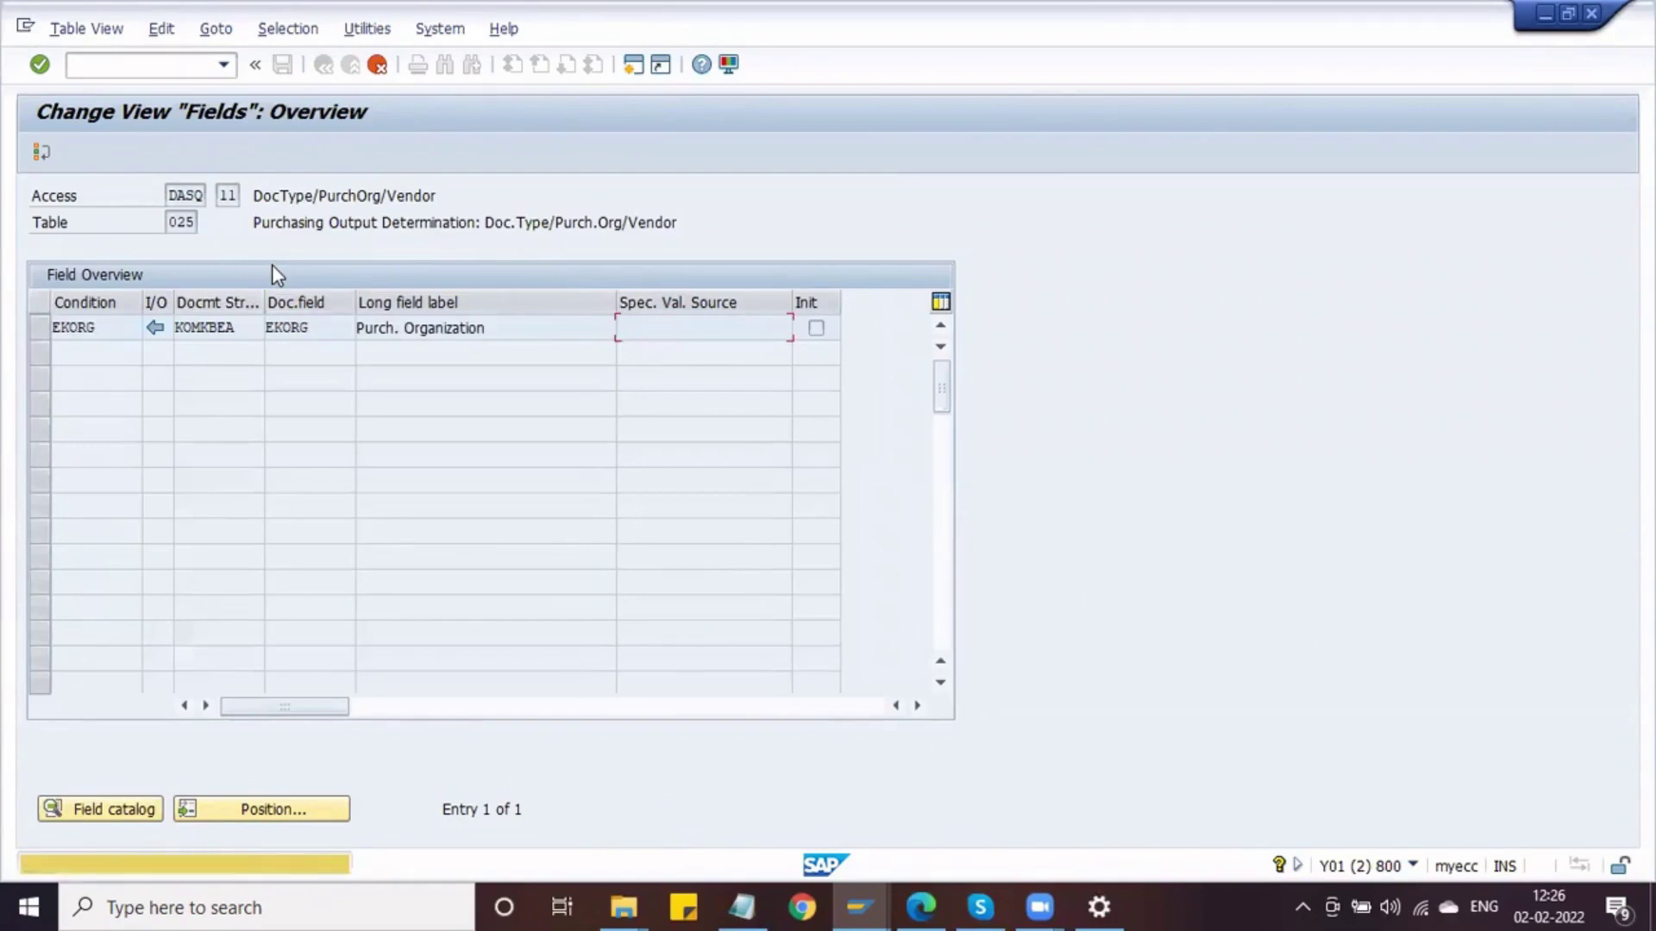
scroll(276, 274, "down", 1)
key("F3")
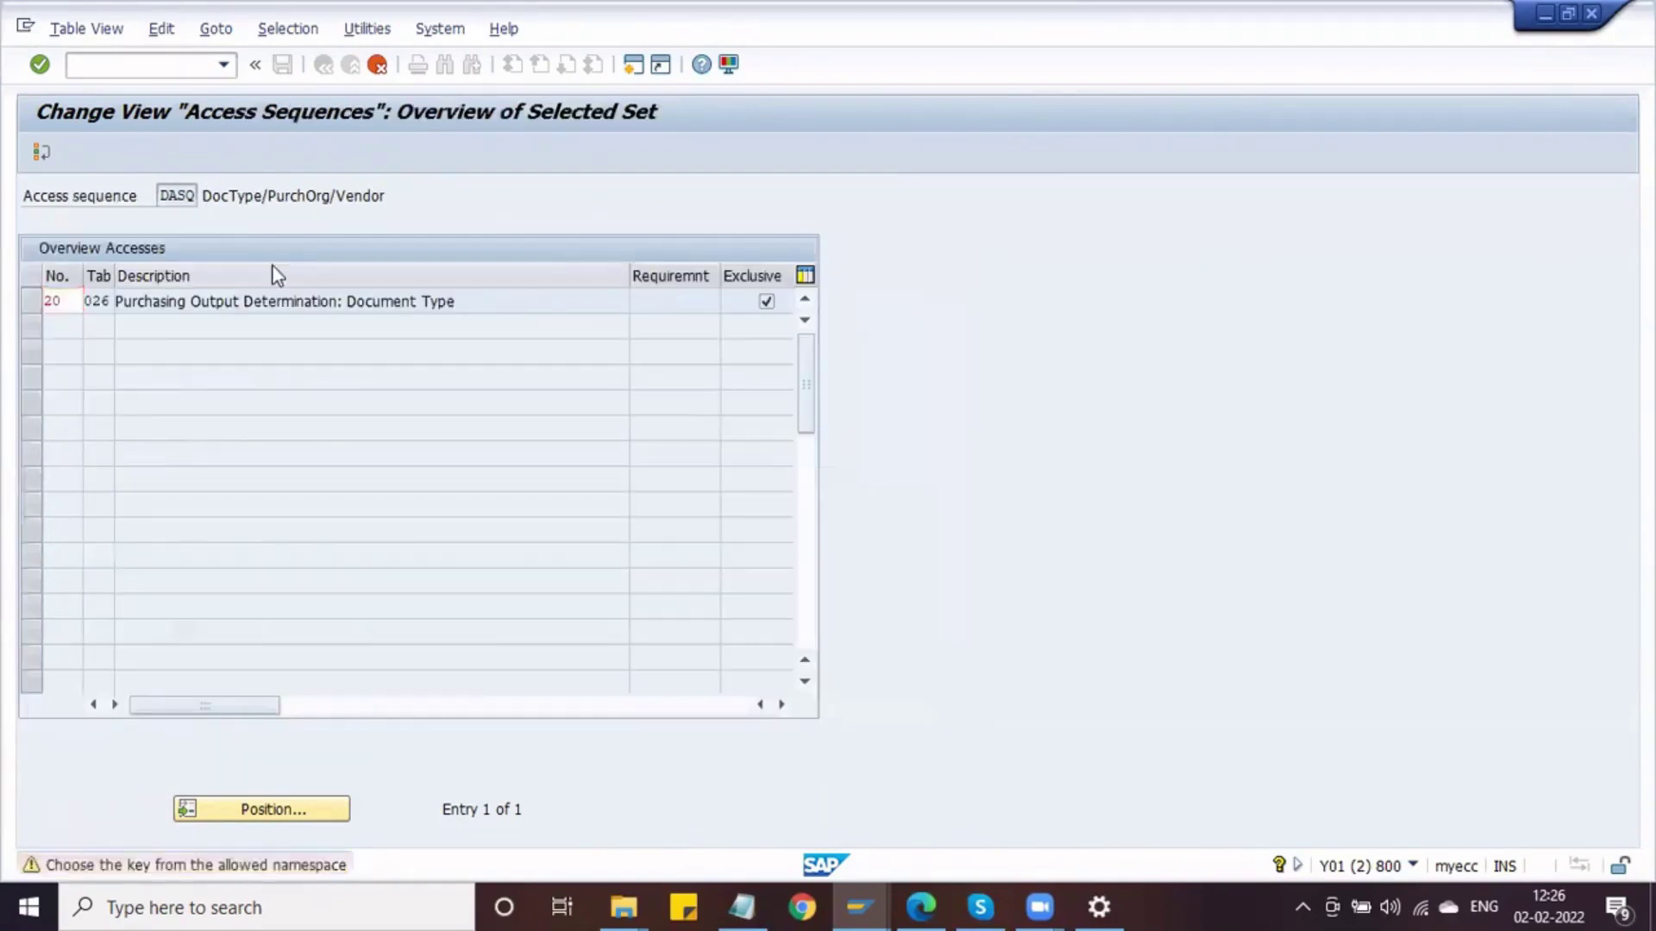
key("F2")
key("F3")
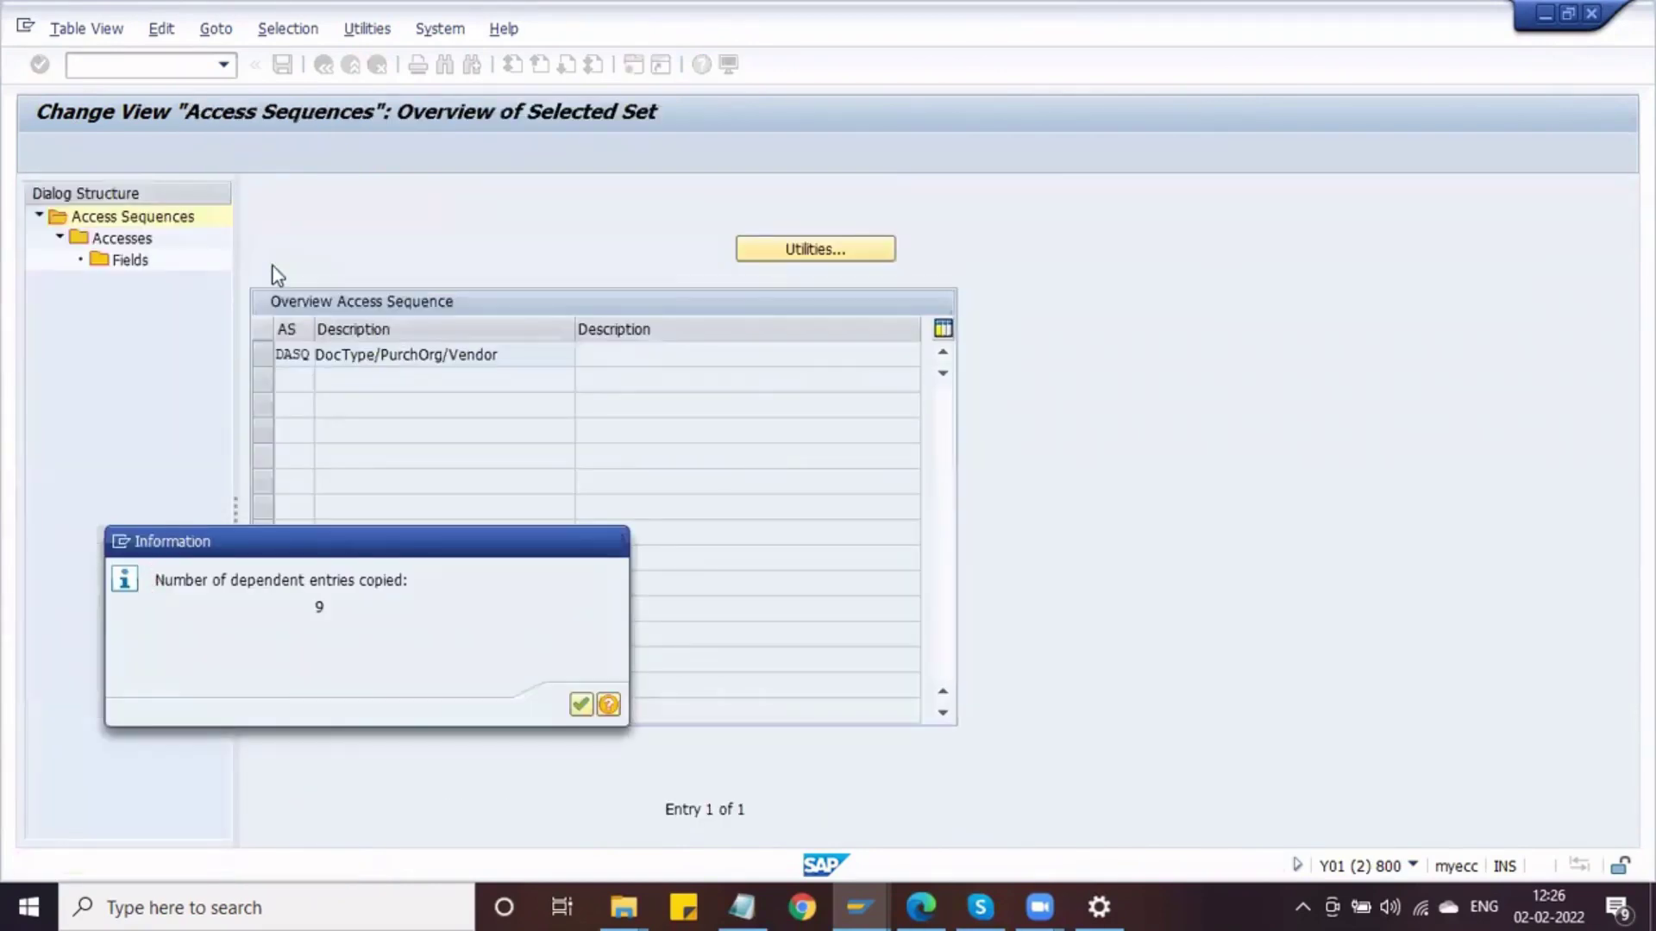
key("Return")
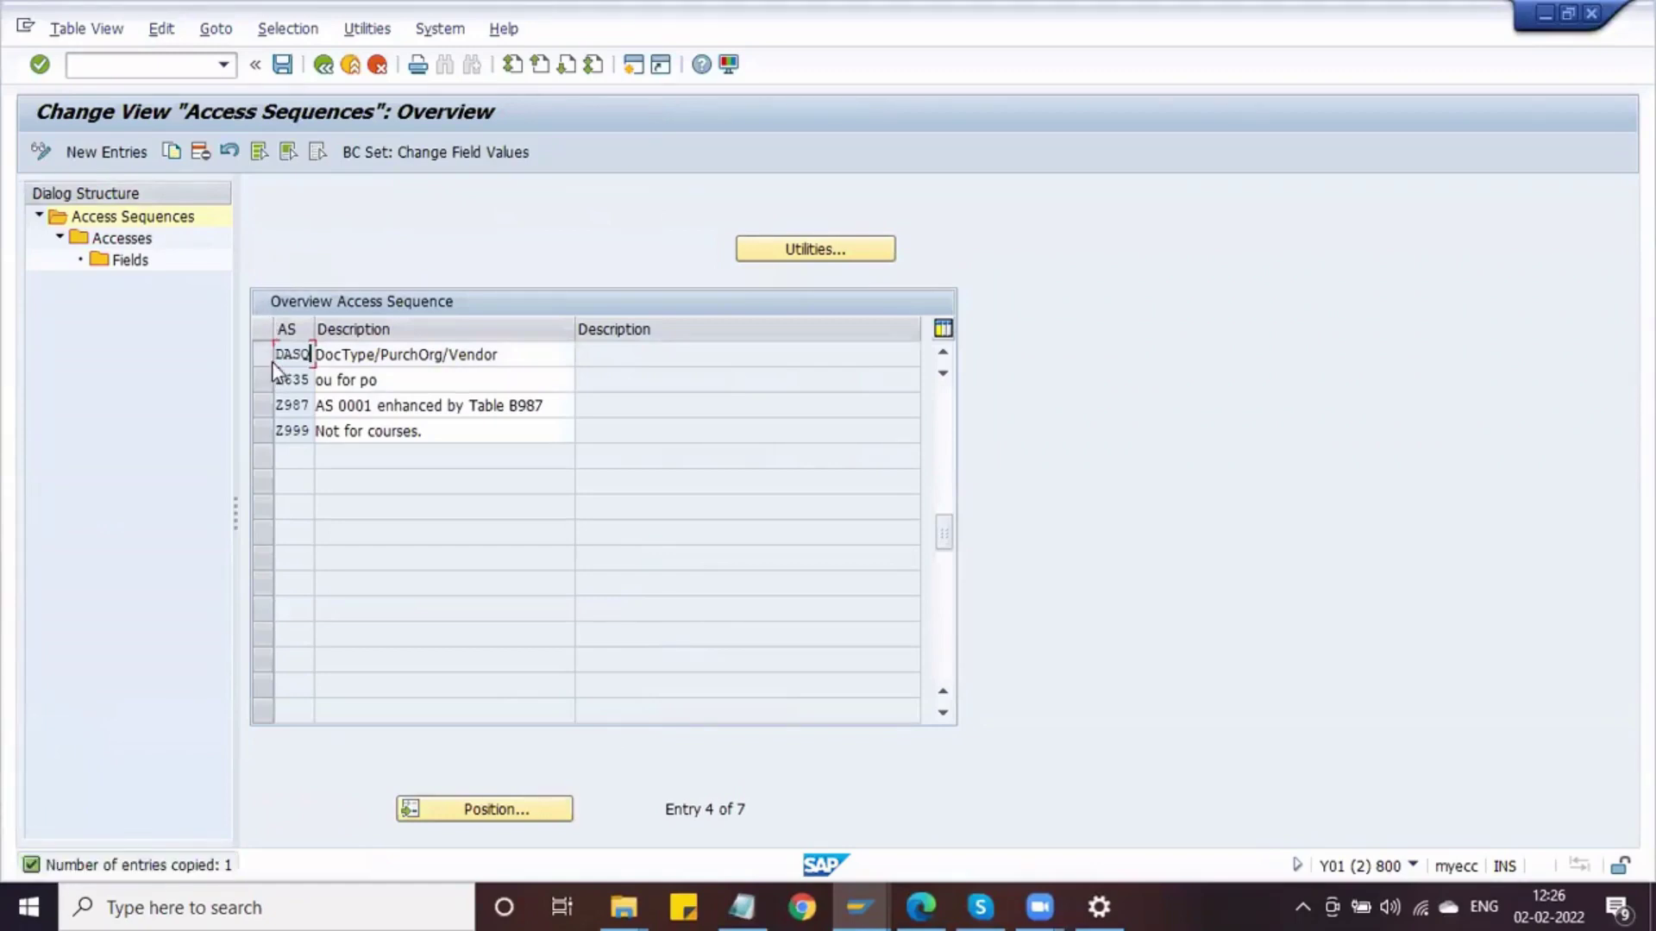
Open the accesses of access sequence DASQ and add new access 30 with condition table 029
left_click(262, 354)
left_click(128, 243)
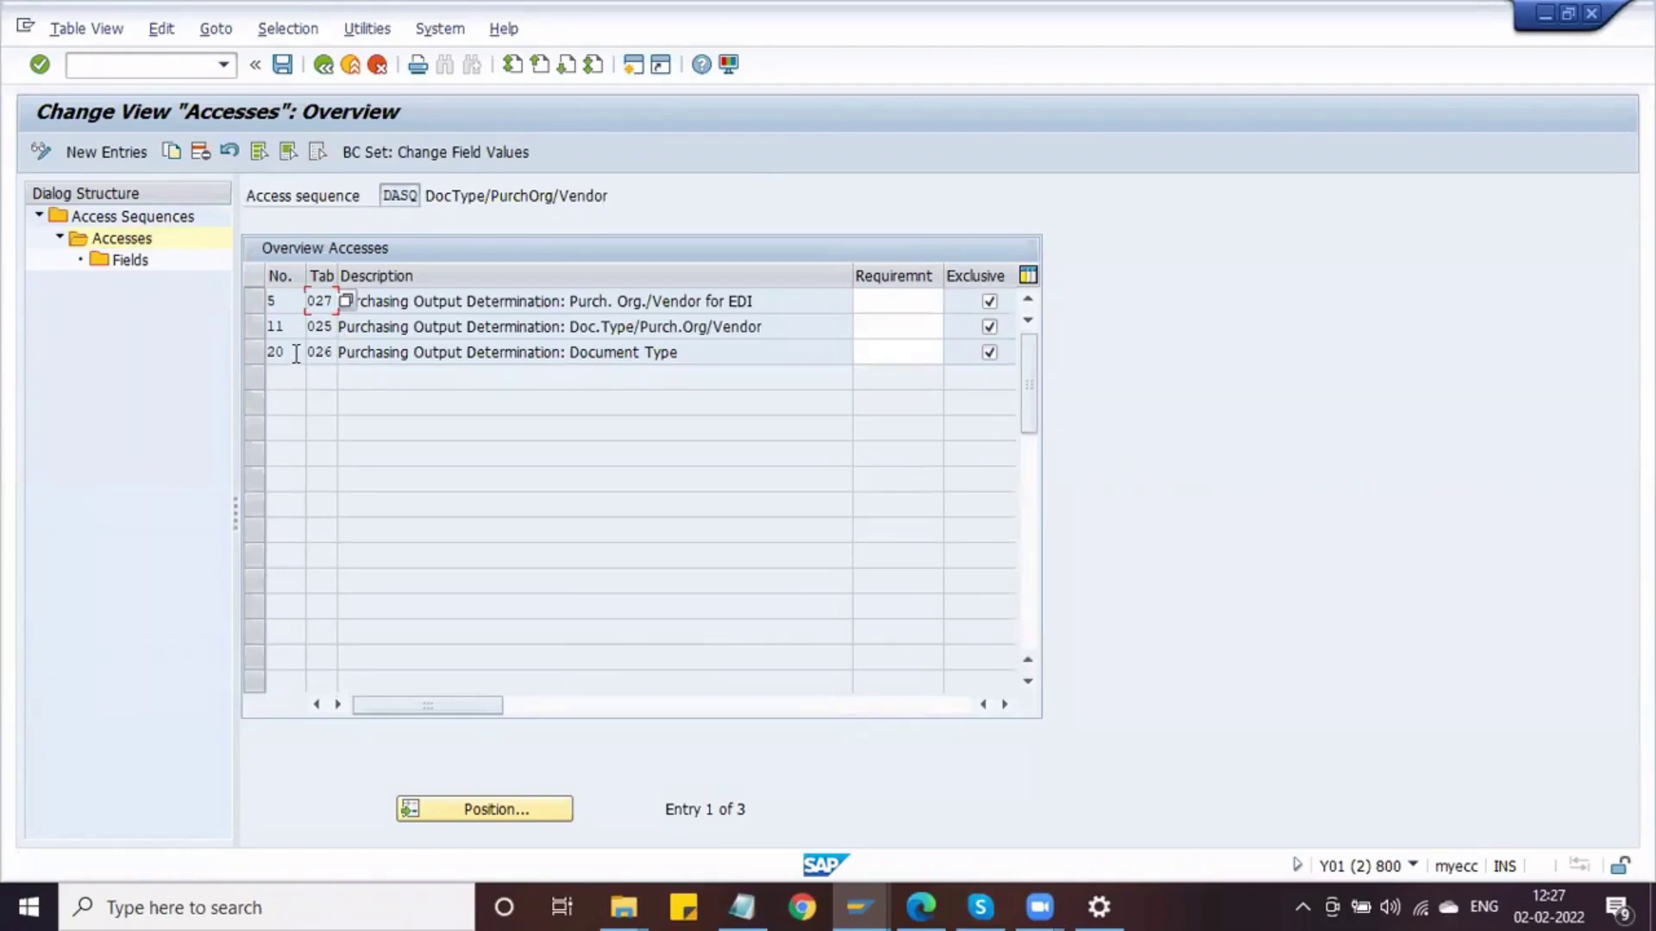
left_click(107, 157)
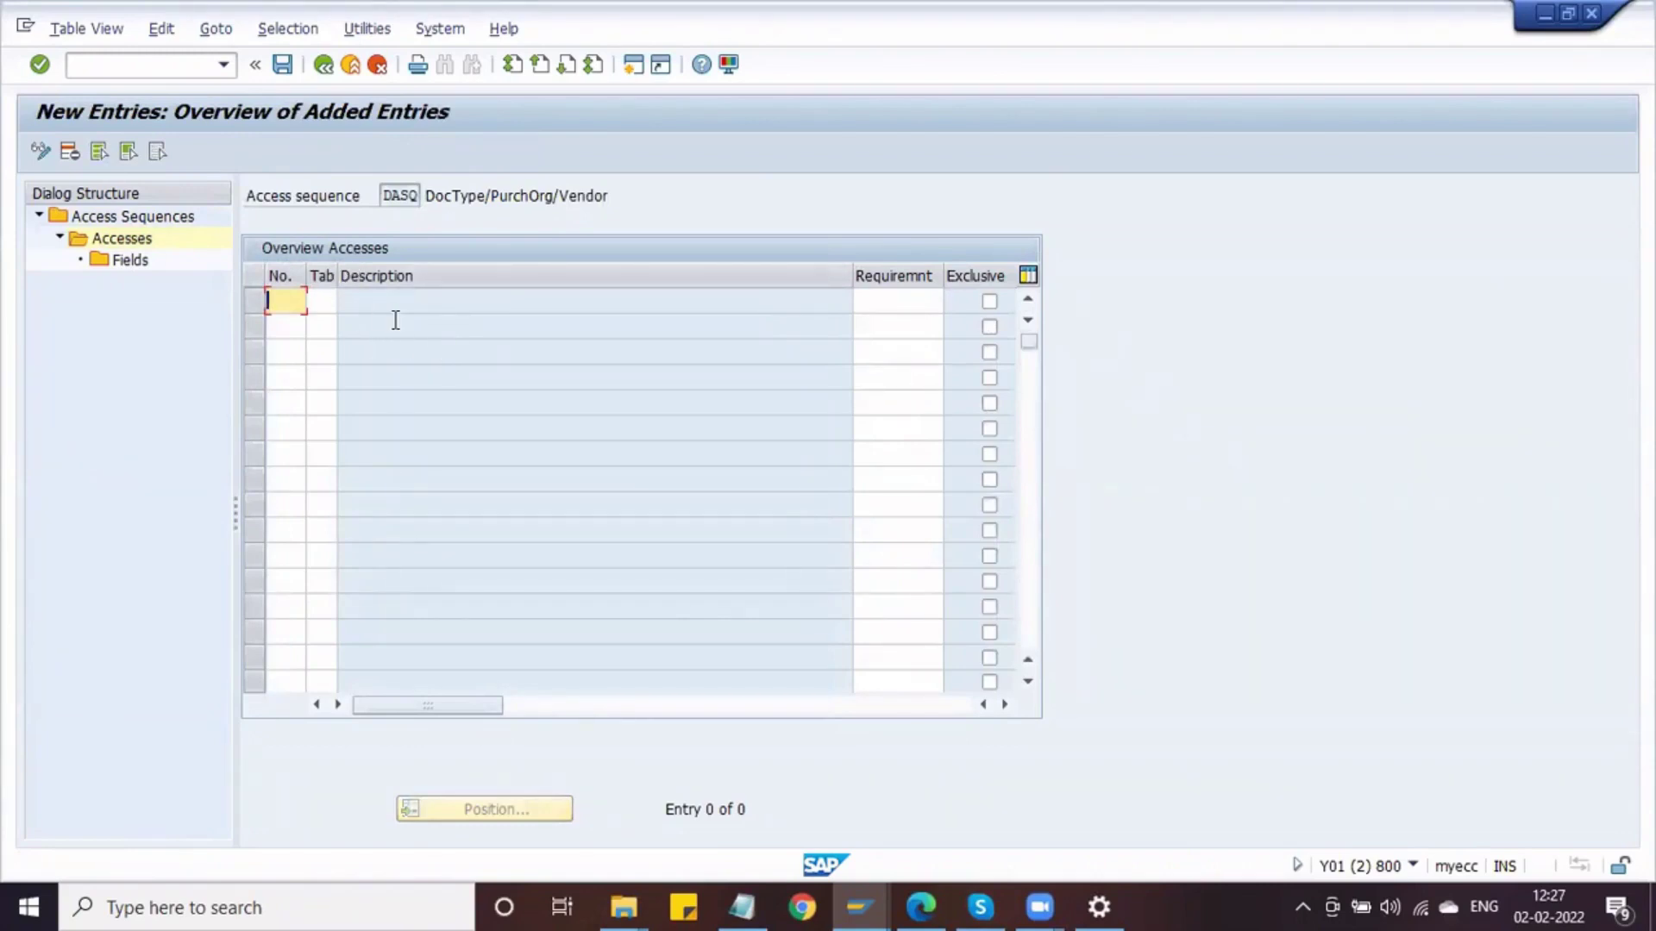
type("30")
key("Tab")
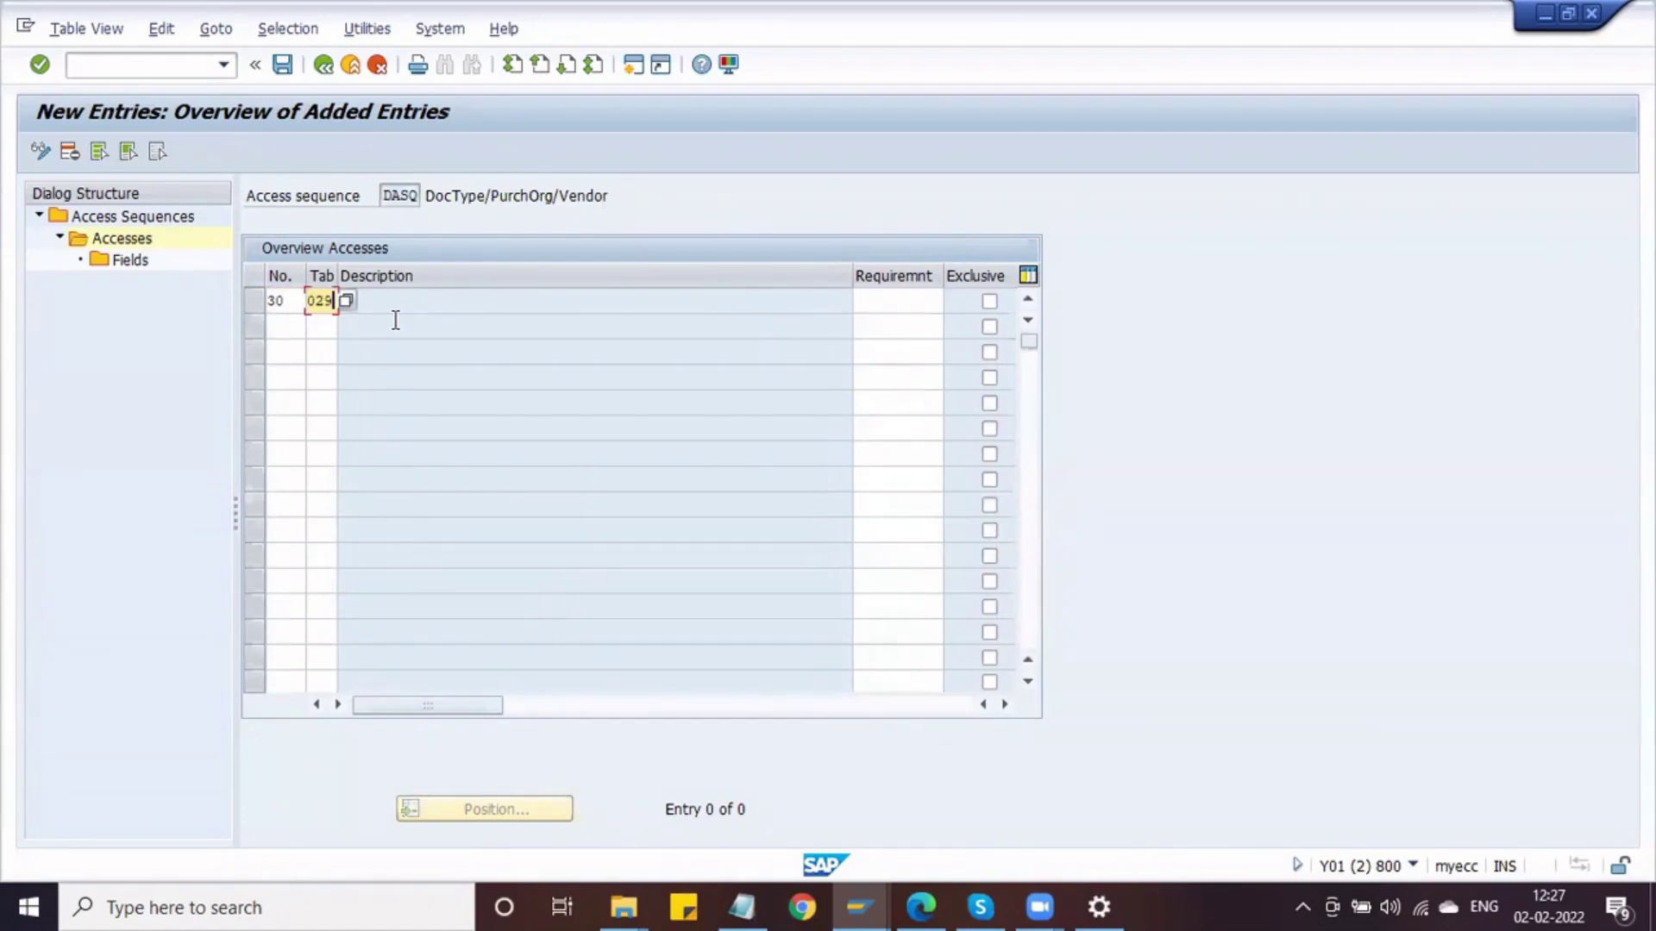
Add access 31 with condition table 635 and confirm the new entries to check both table descriptions
left_click(281, 329)
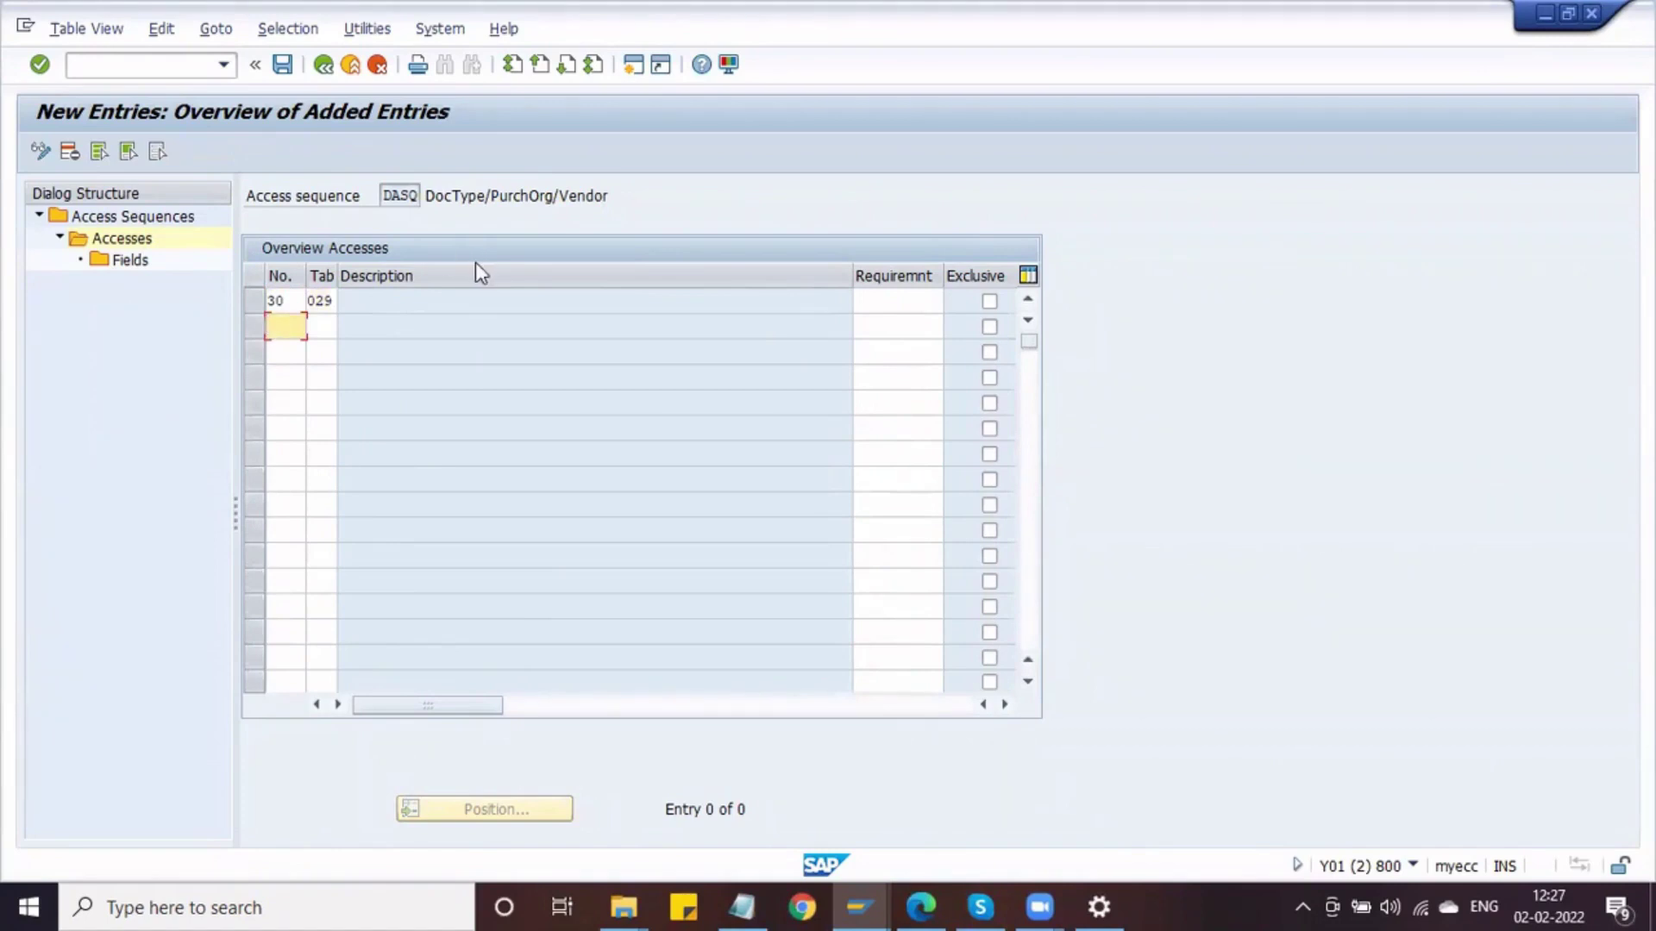
type("35")
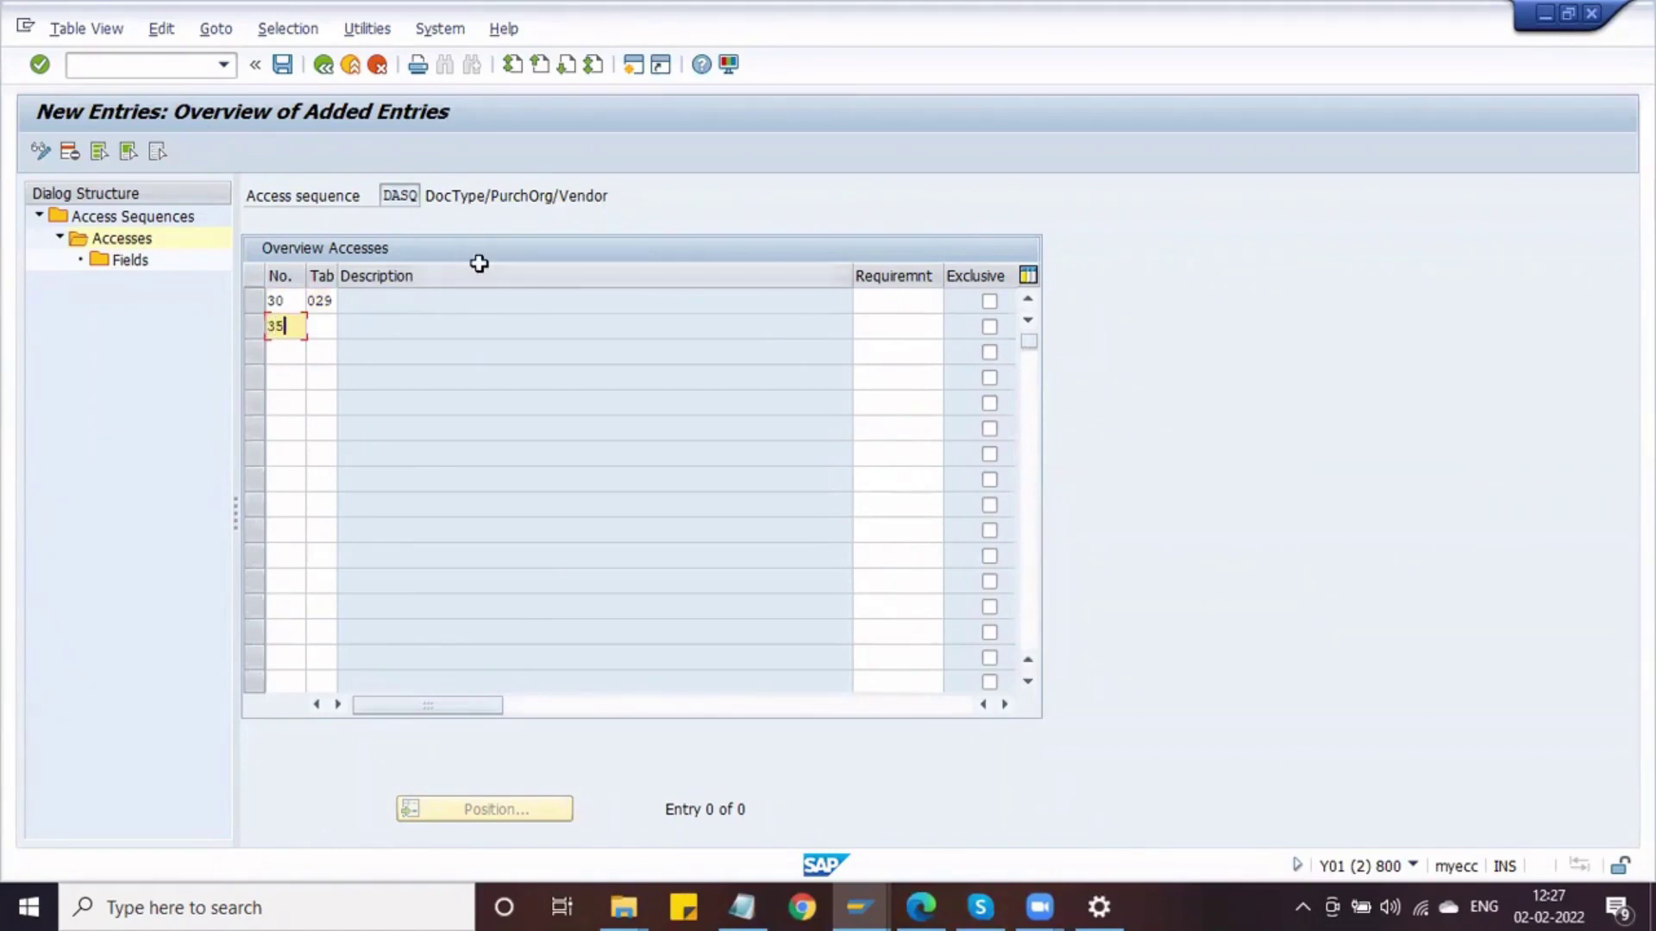
key("Tab")
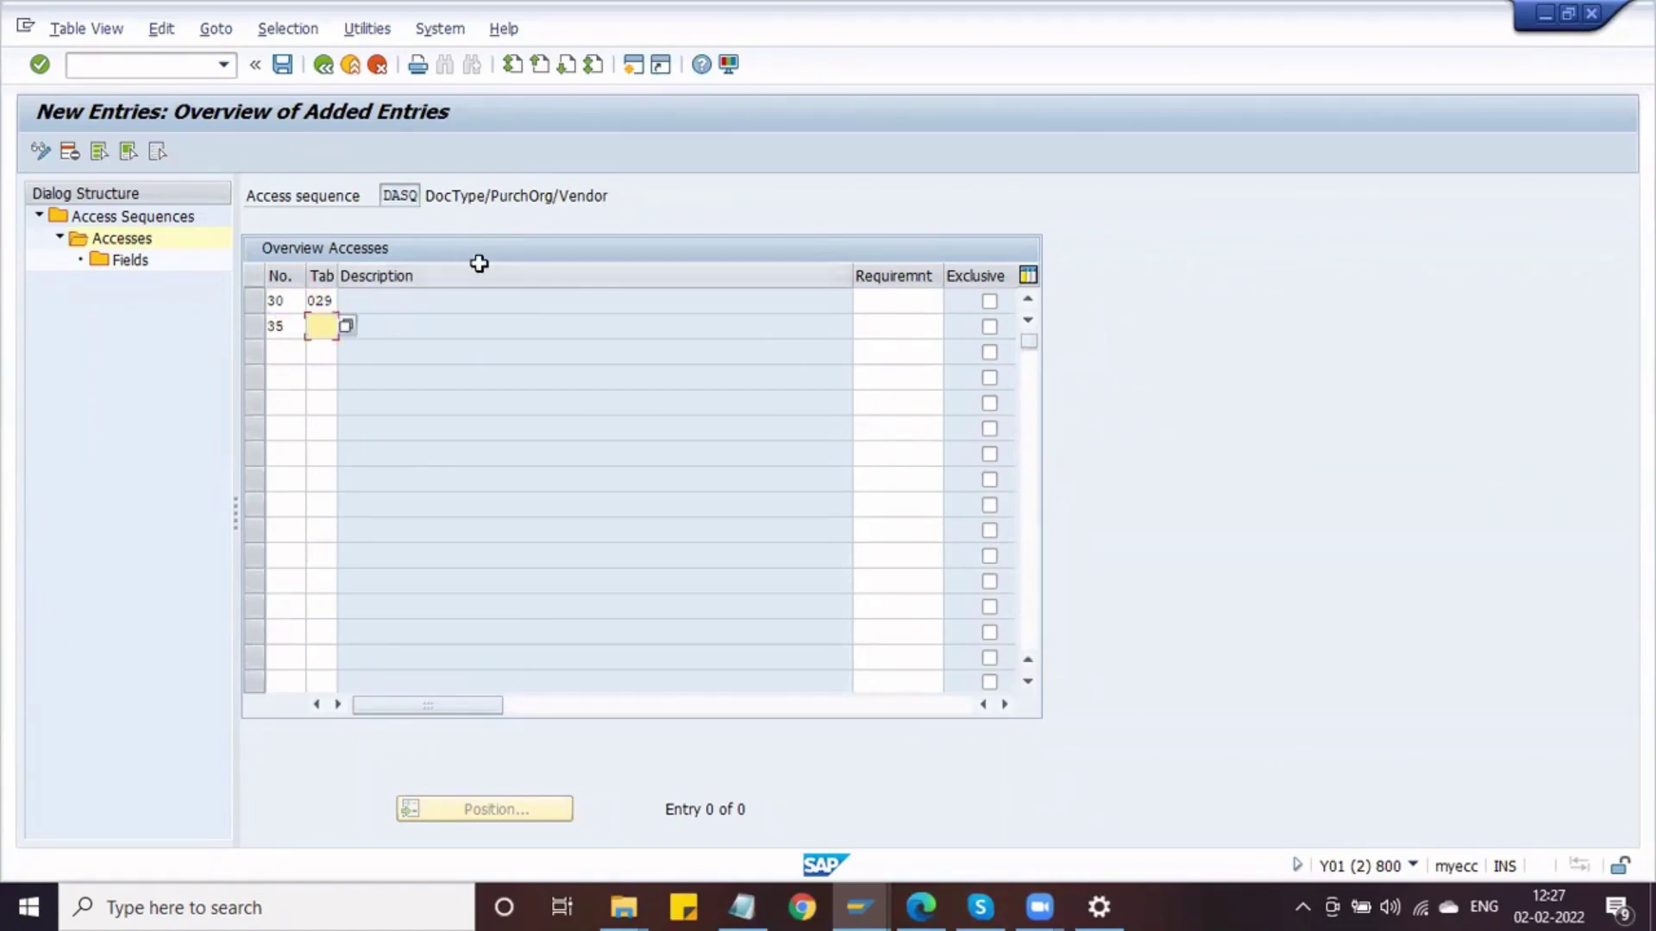
left_click(286, 325)
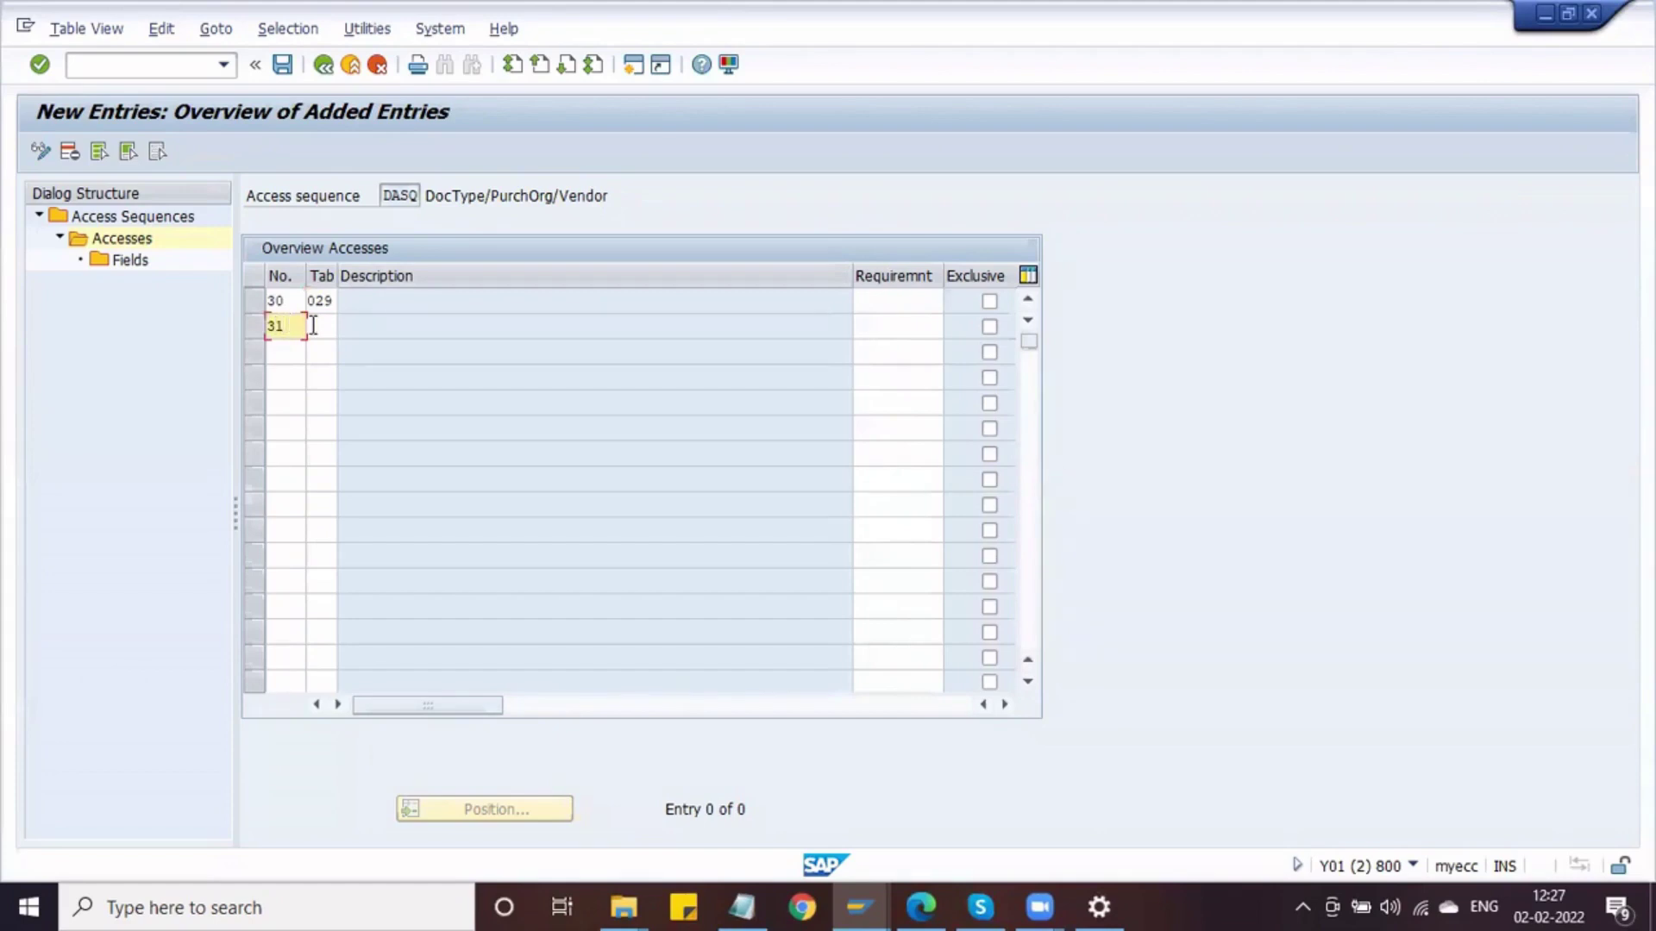
left_click(326, 325)
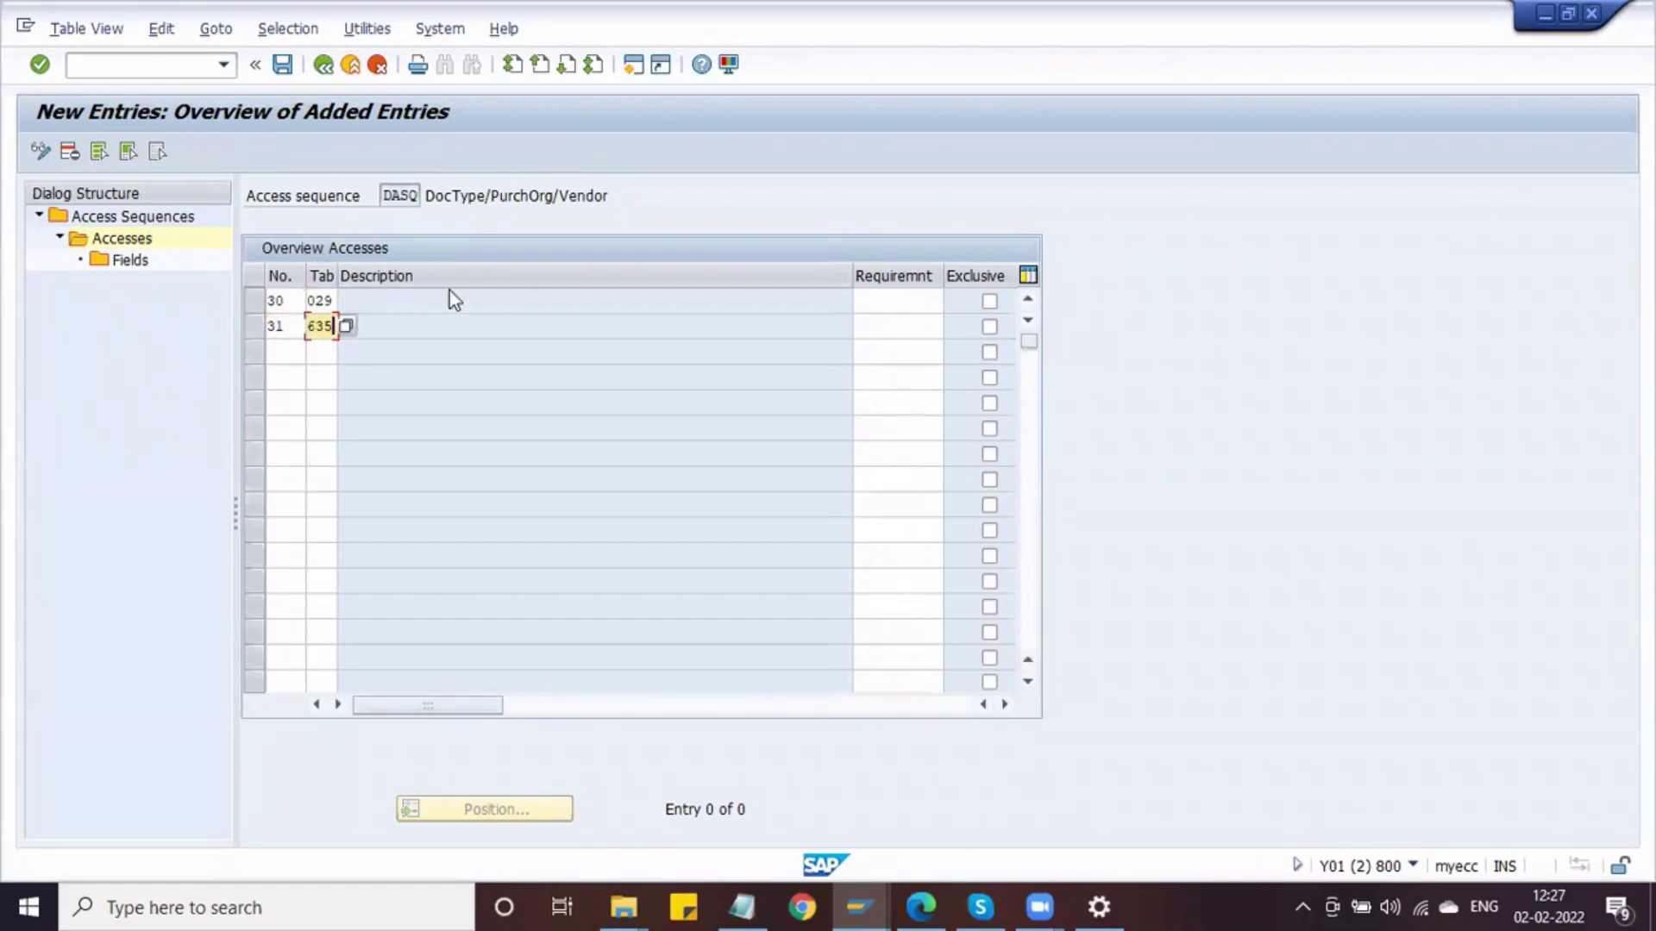
key("Return")
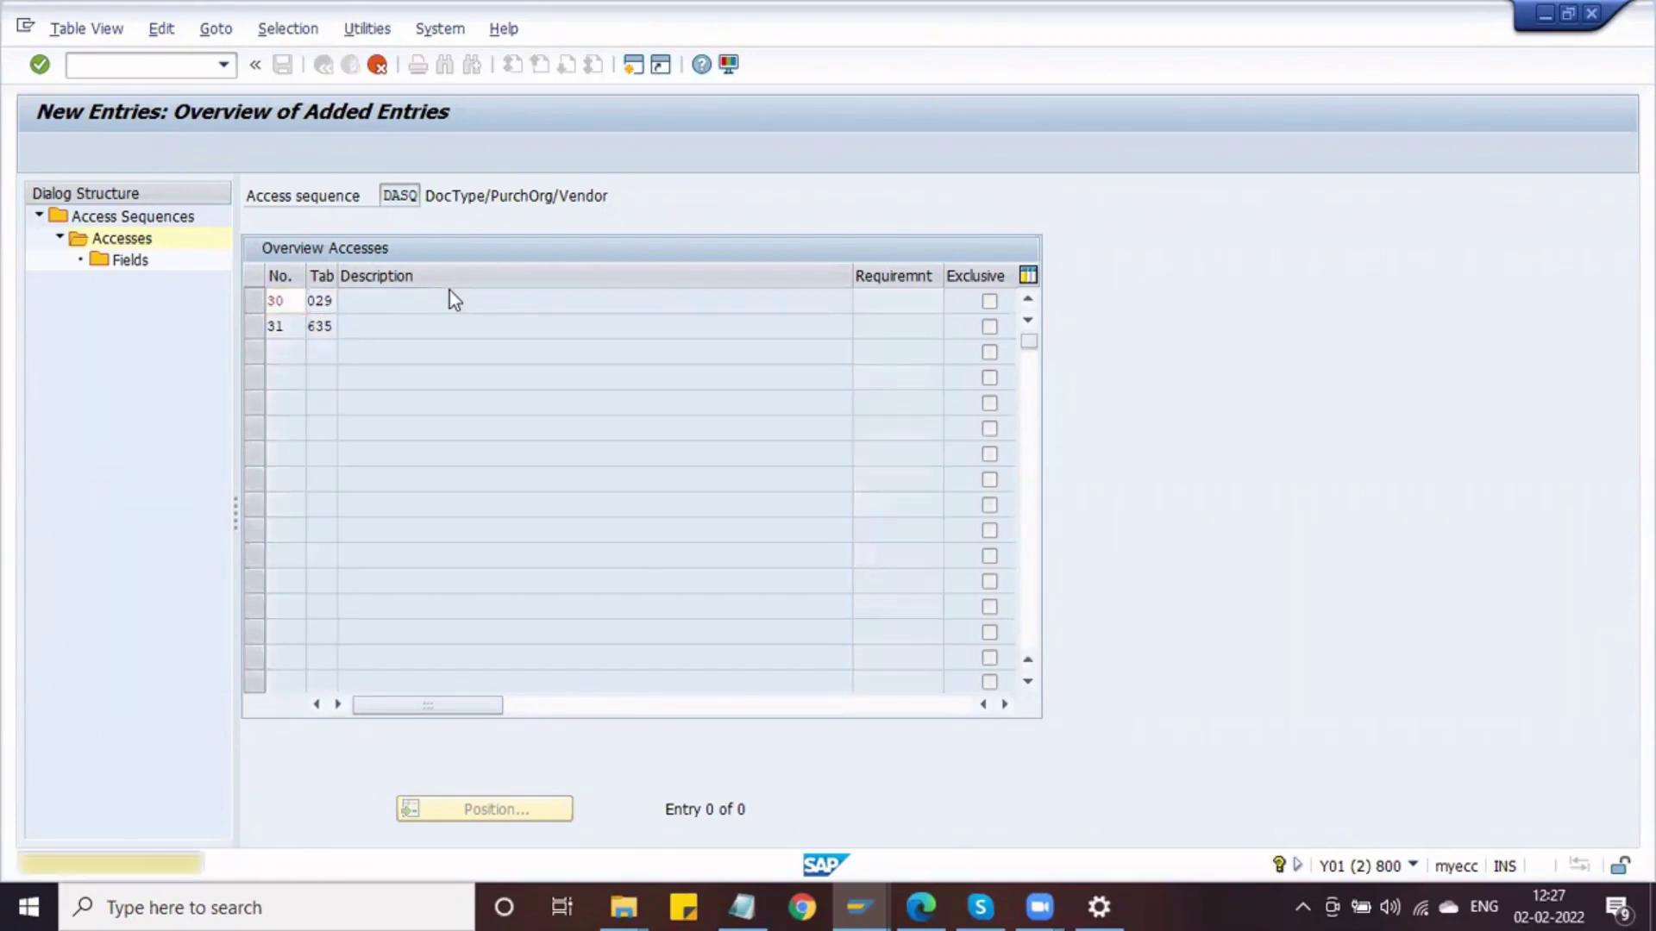
key("Return")
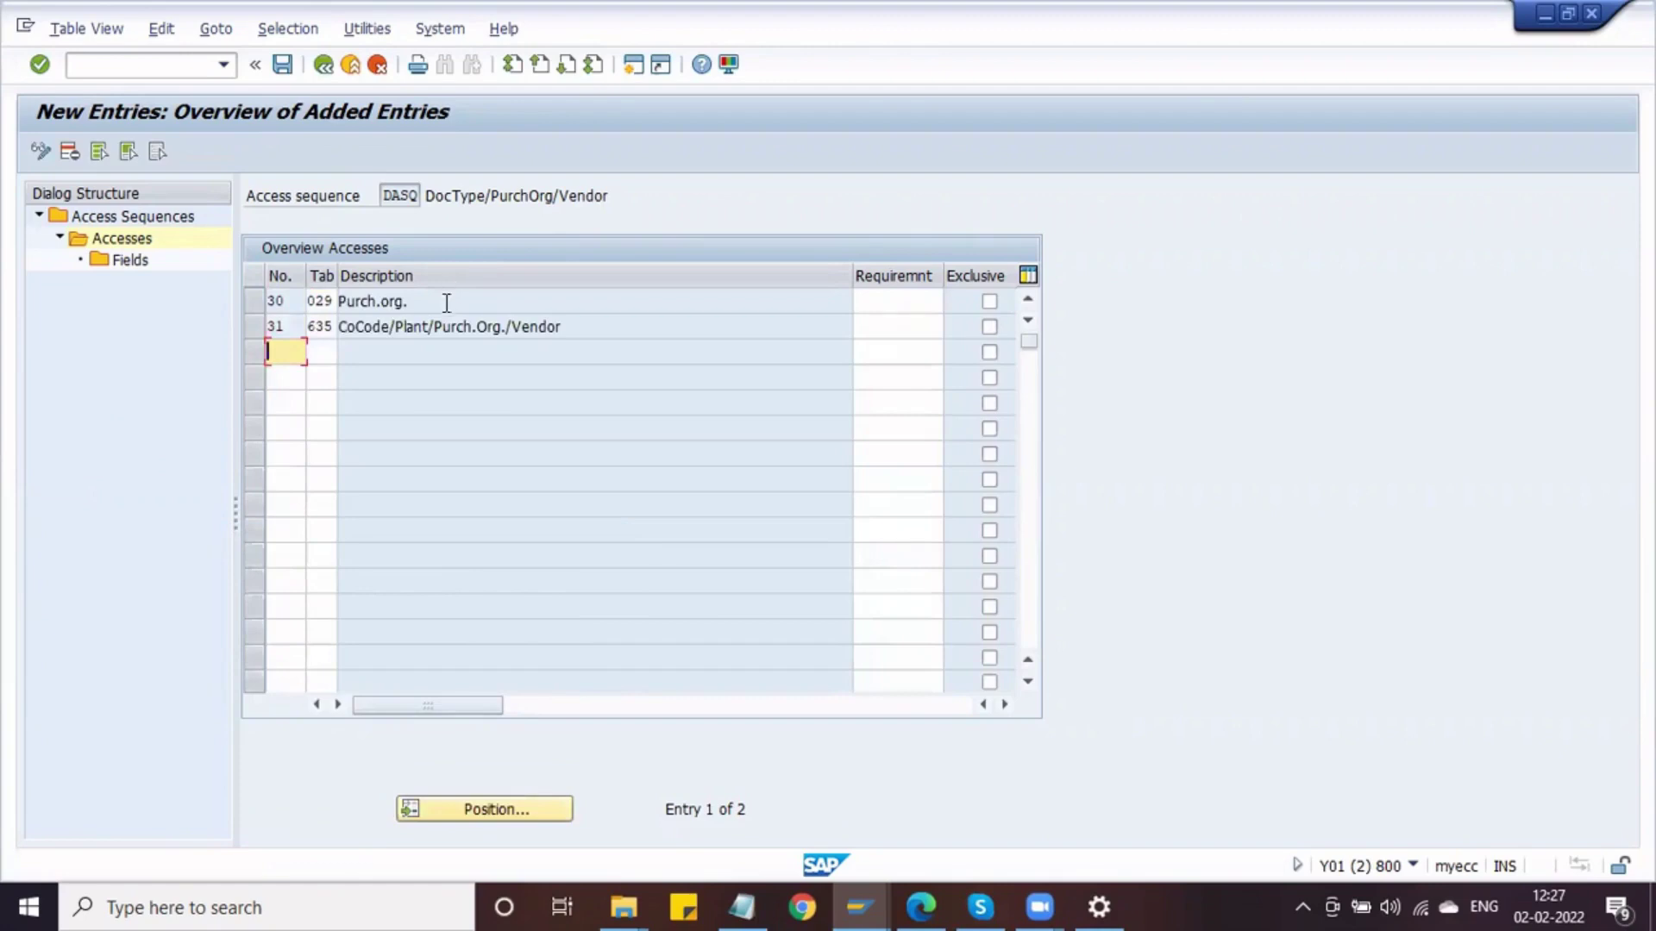
left_click_drag(409, 302, 333, 314)
left_click_drag(599, 326, 336, 326)
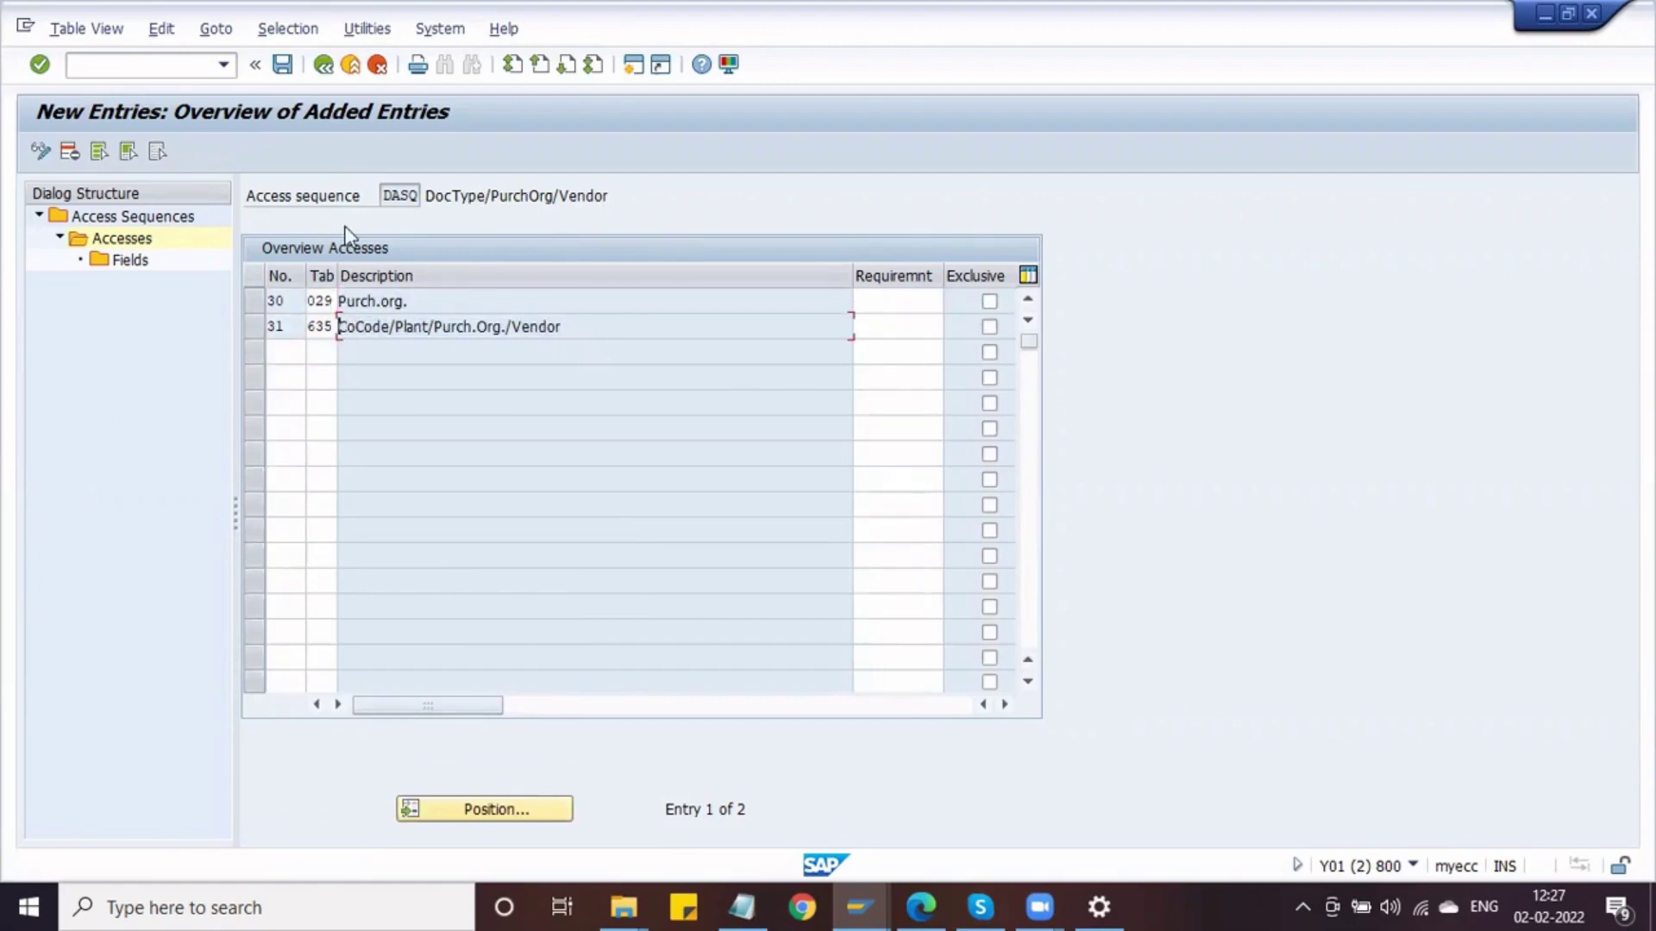
Save the new accesses of DASQ to the Batch Management workbench request
left_click(285, 66)
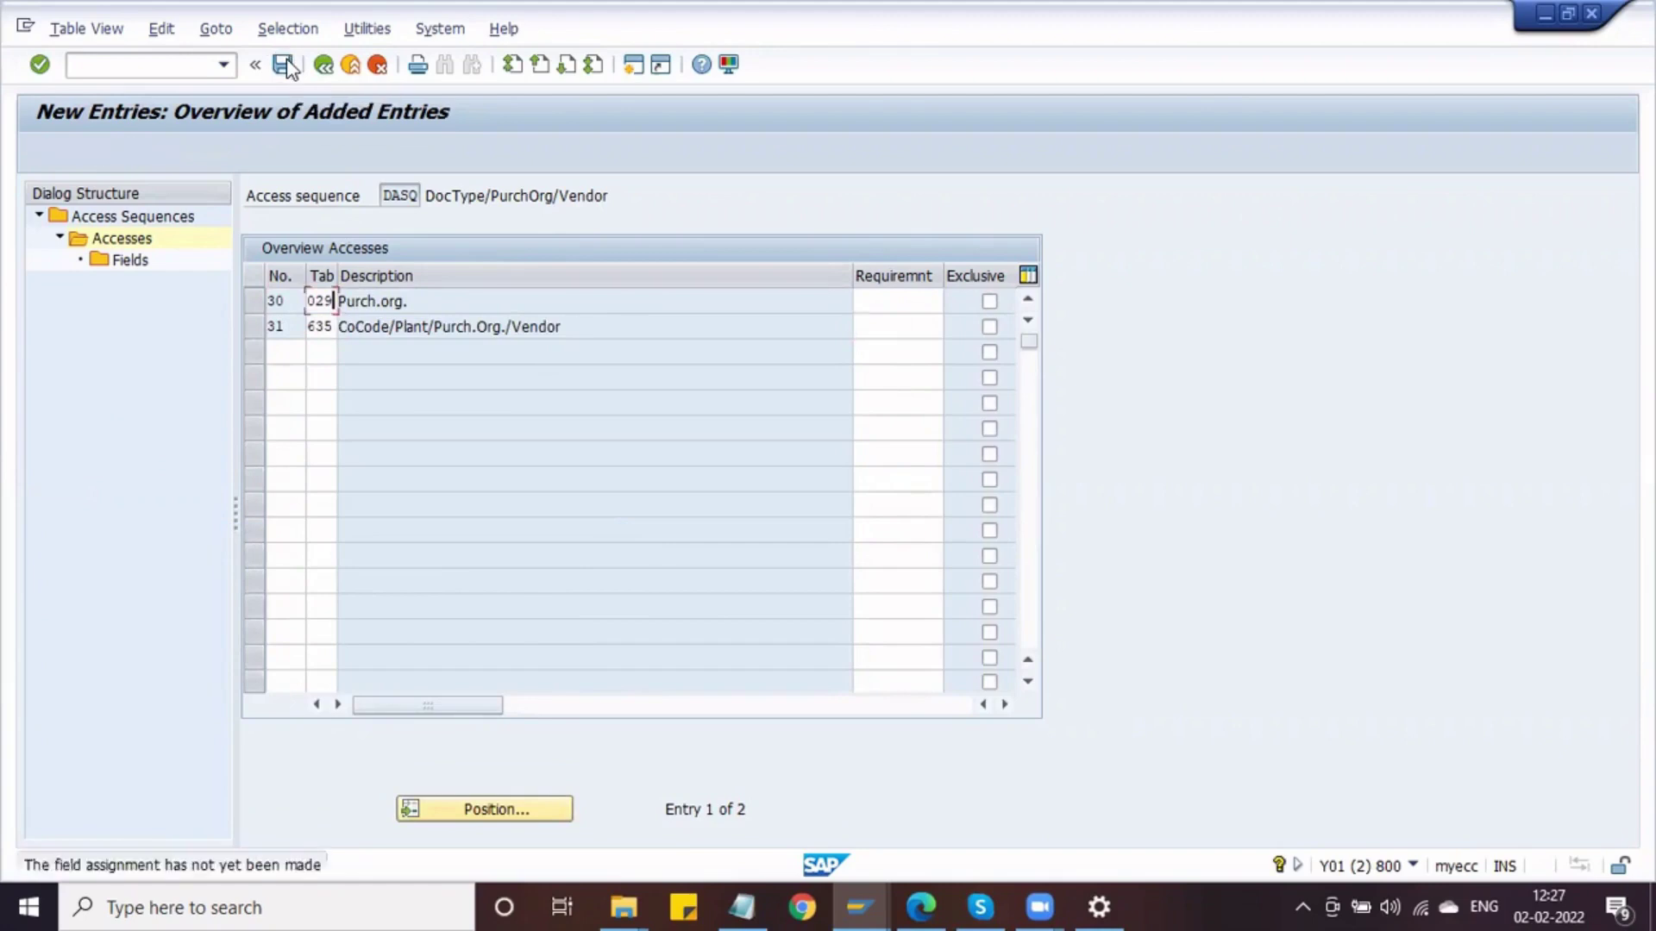
left_click(287, 69)
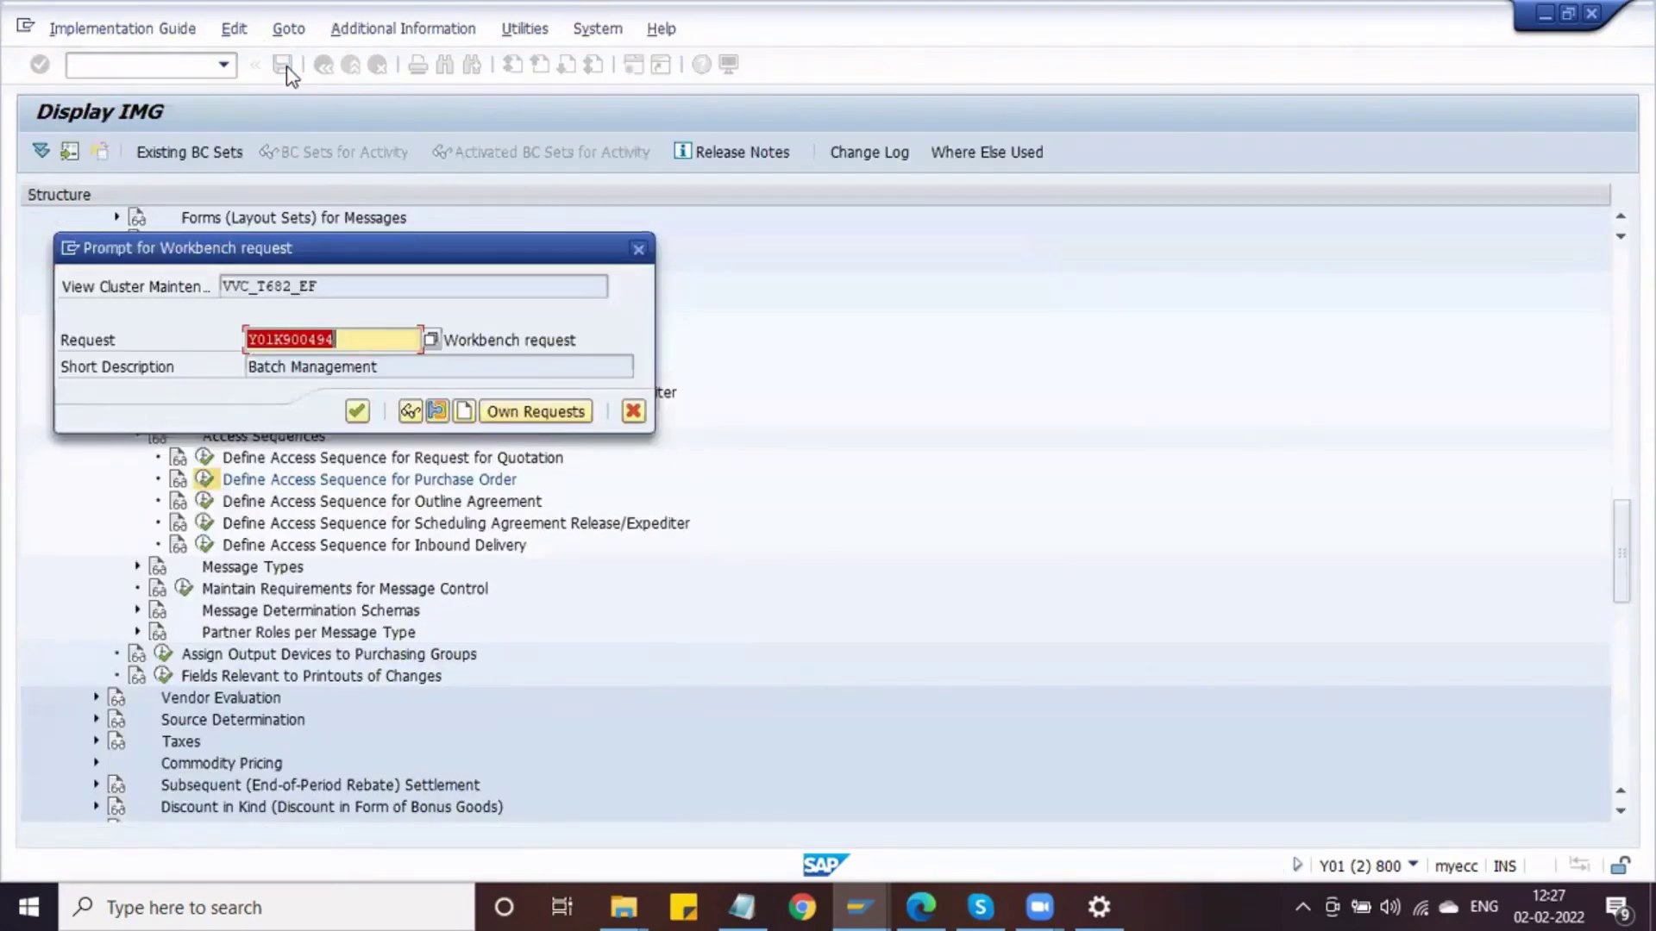
left_click(499, 411)
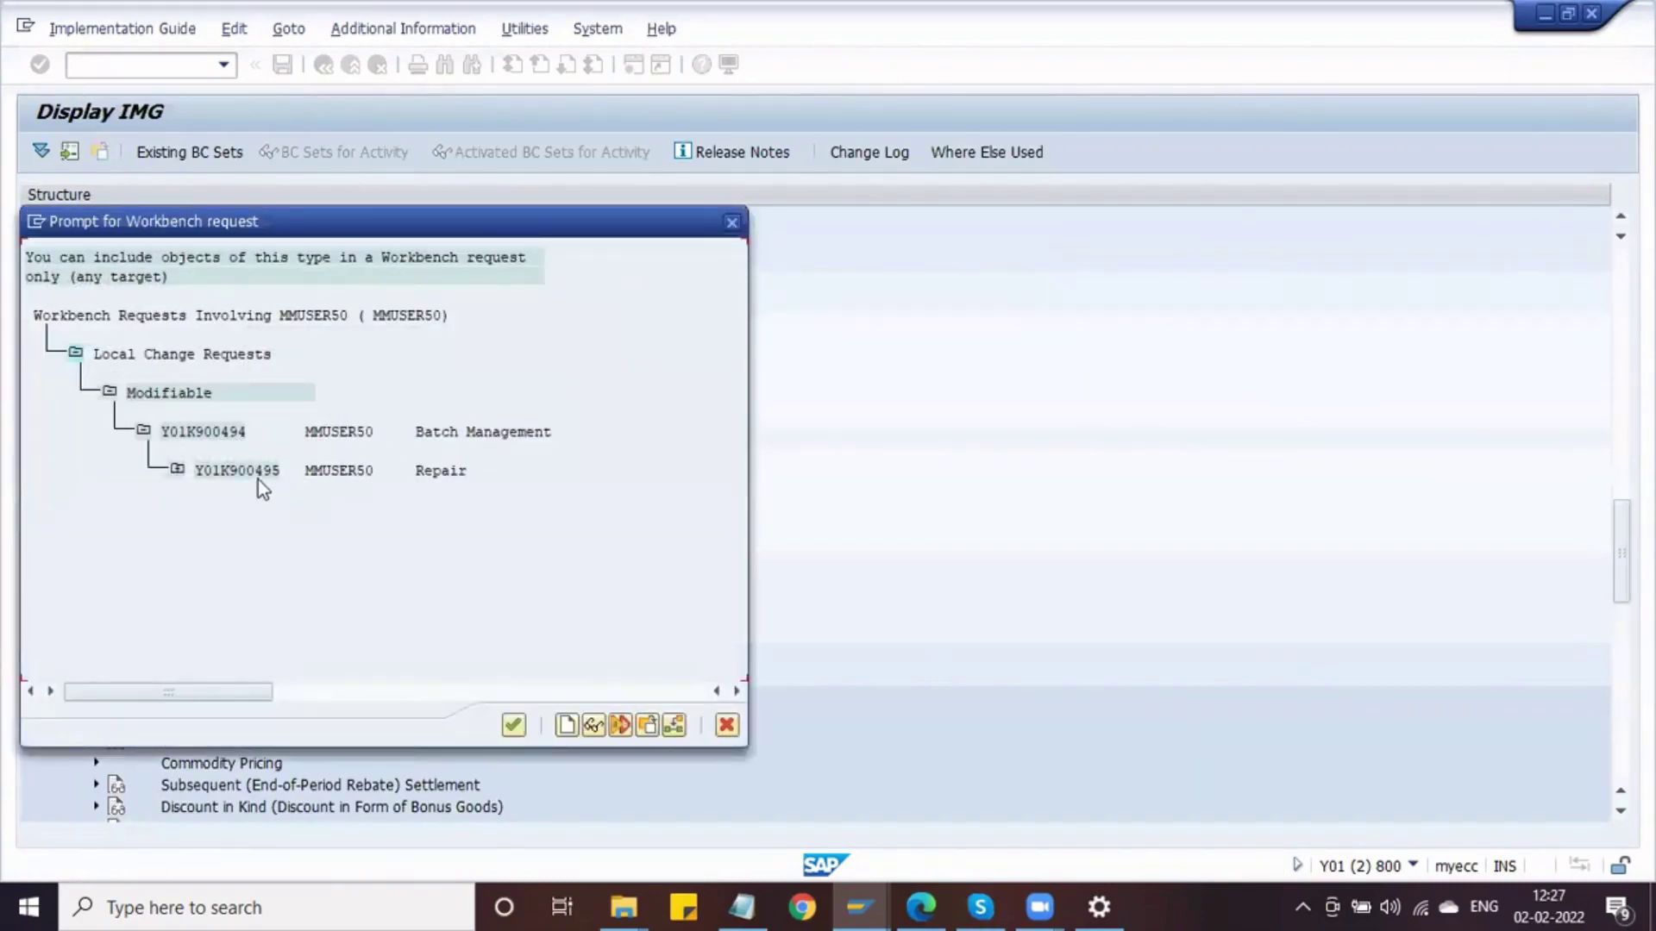
double_click(349, 433)
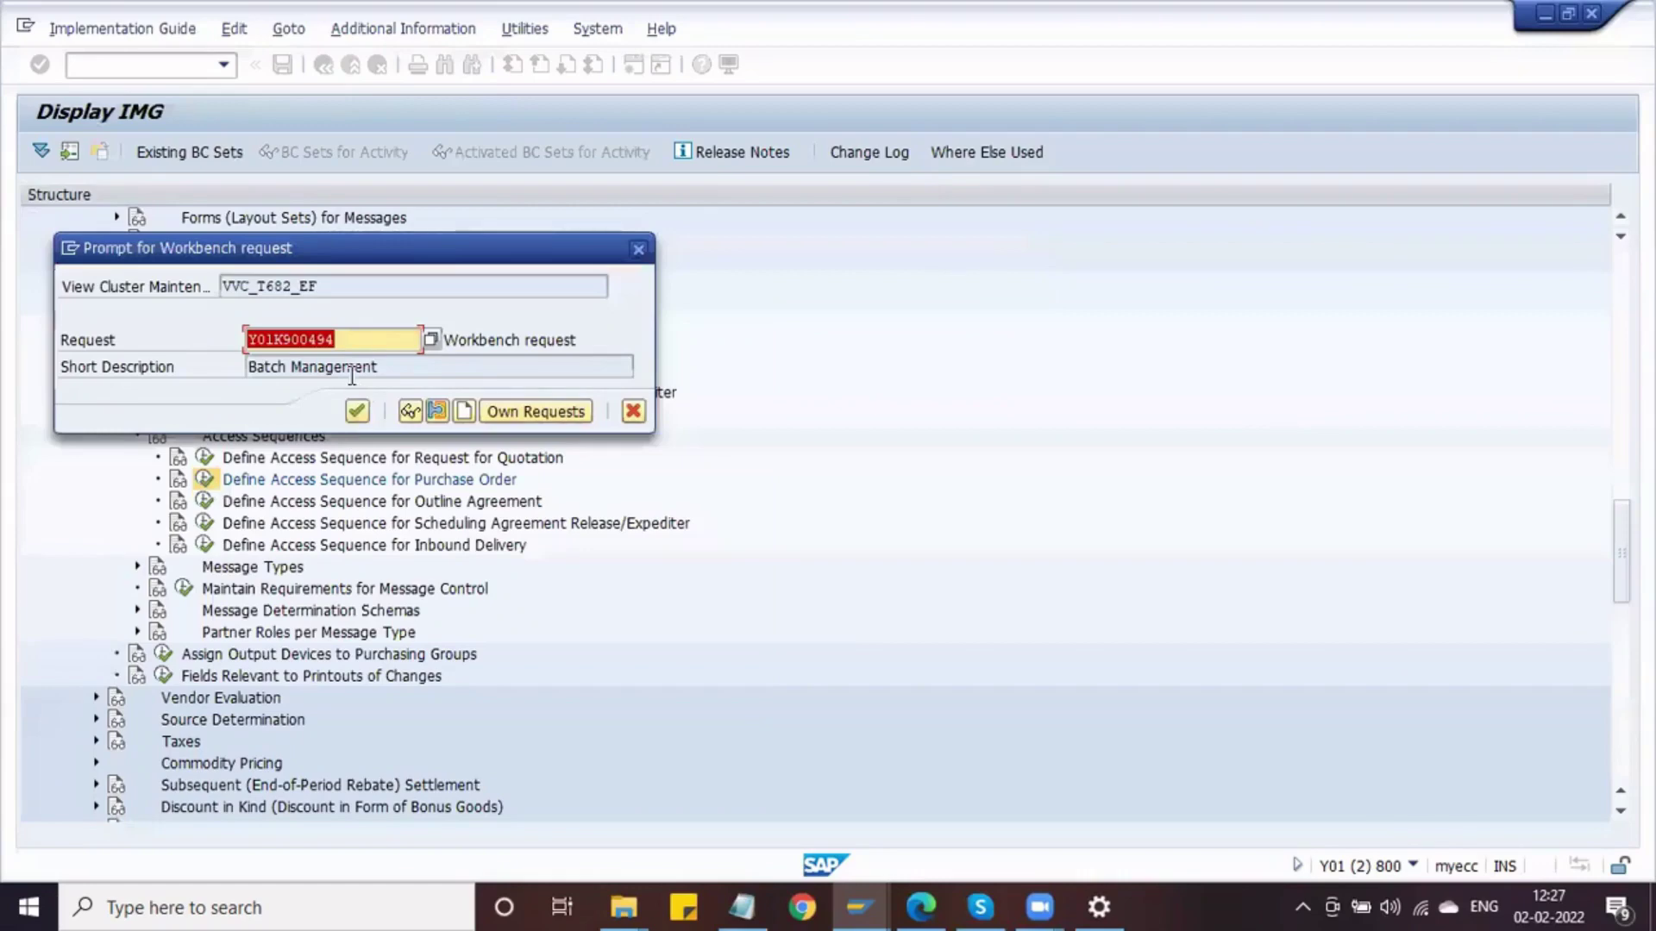
key("Return")
key("Return")
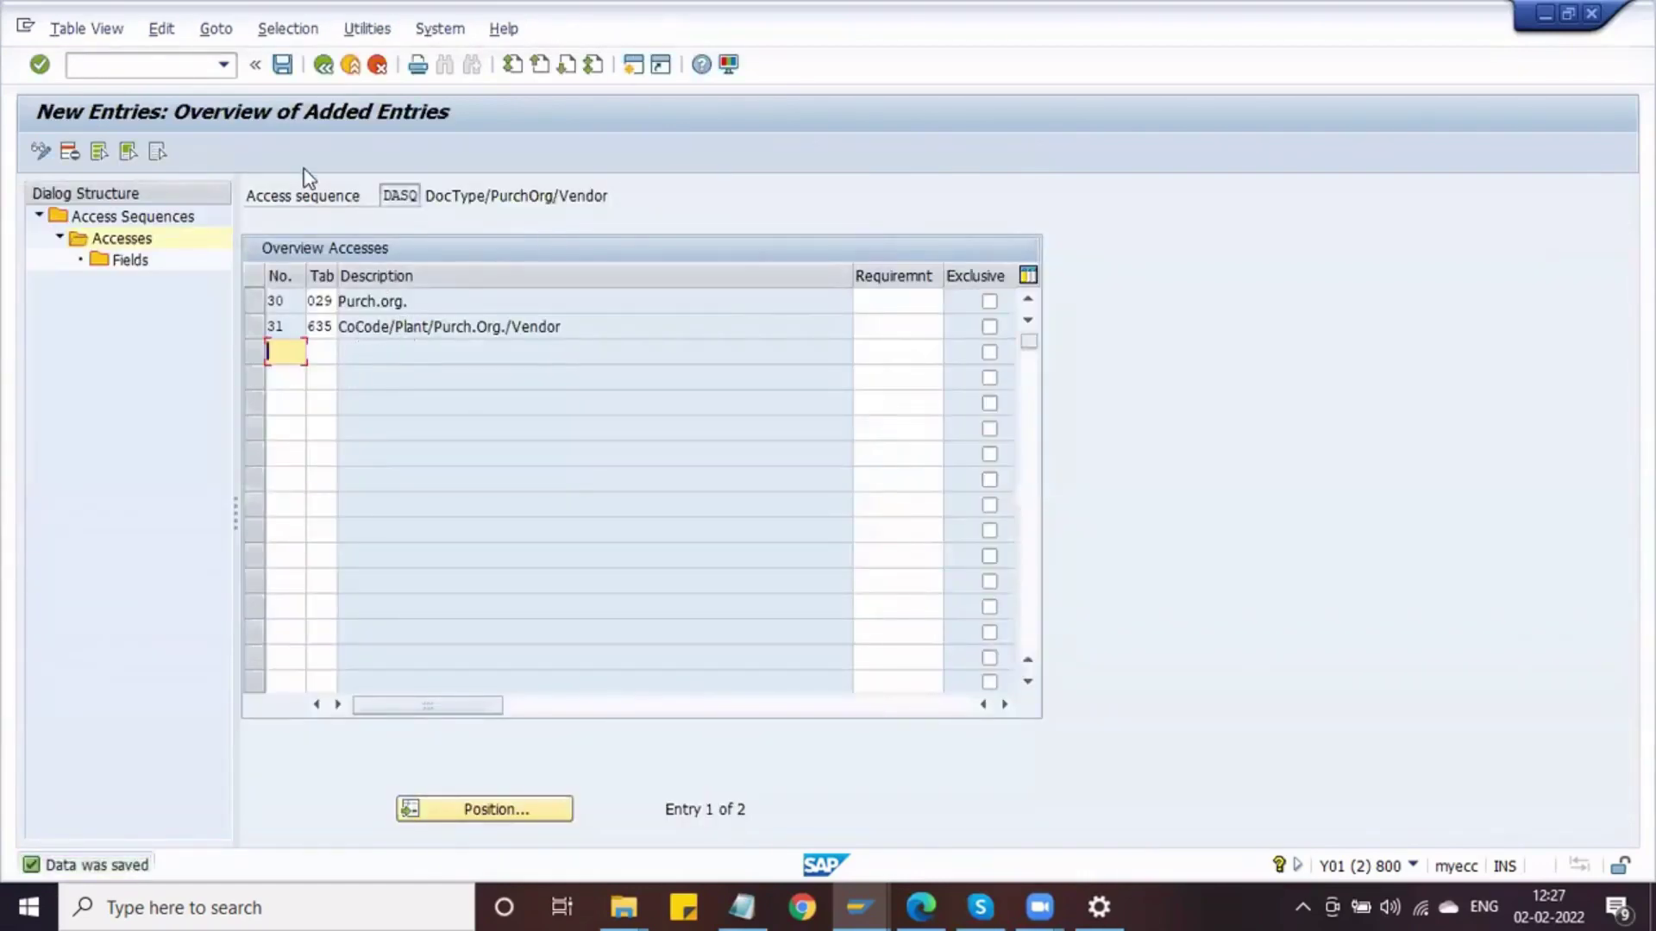
Return to the accesses overview, open the fields of access 30 and save its purchasing organization field assignment
left_click(332, 69)
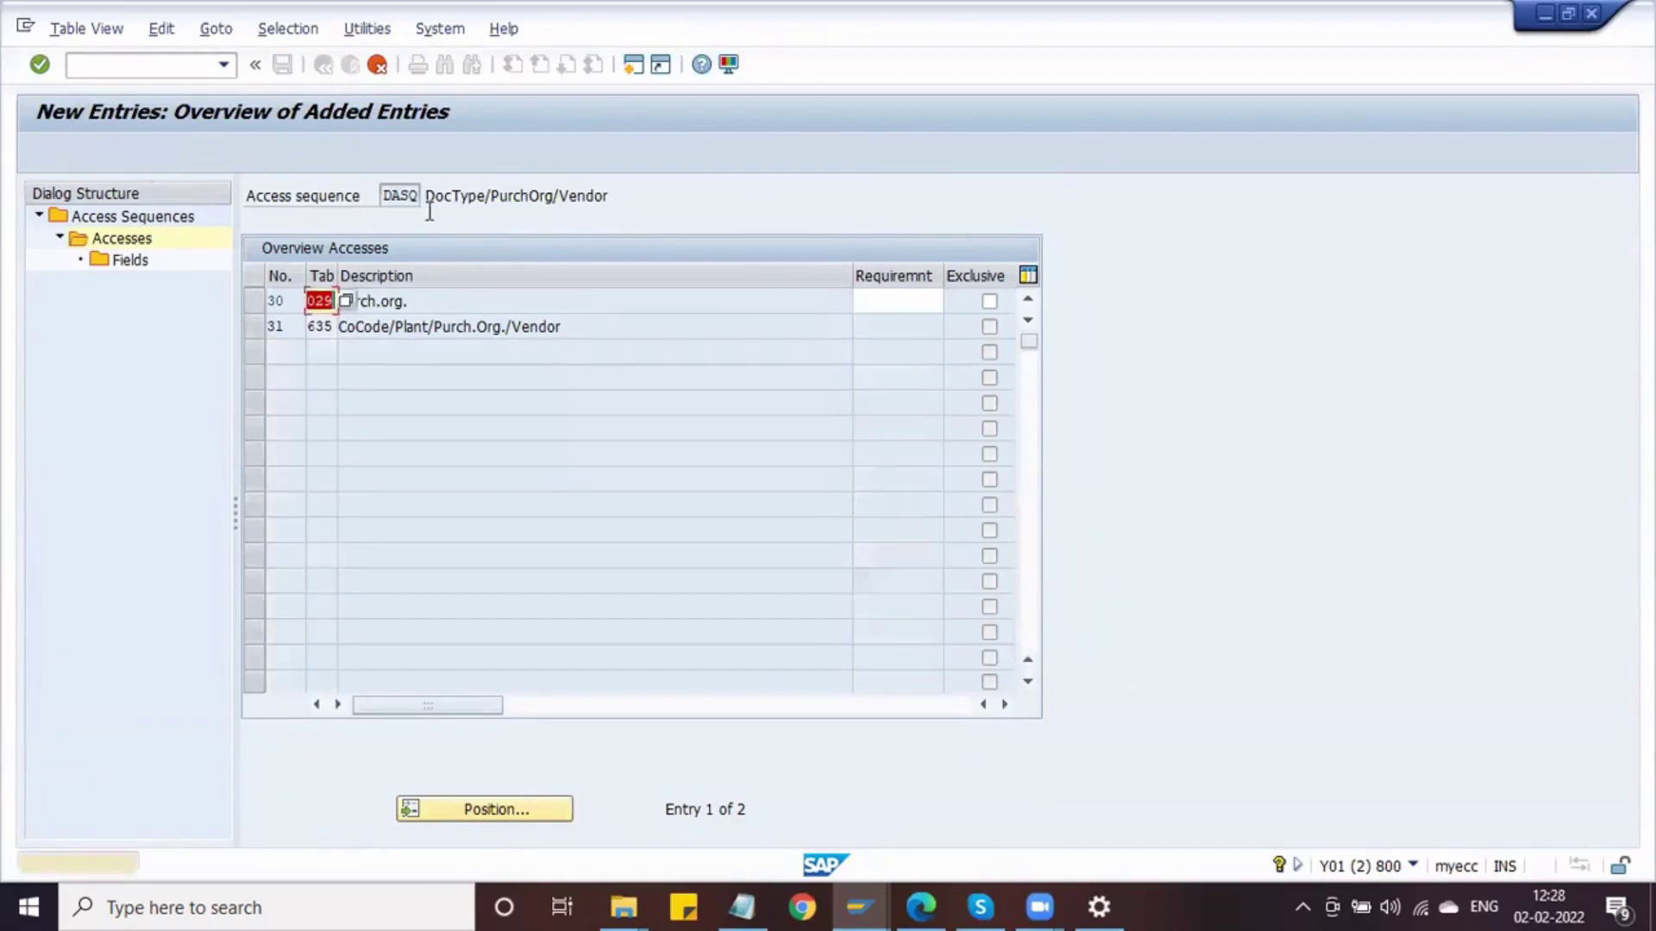
key("Return")
key("Return")
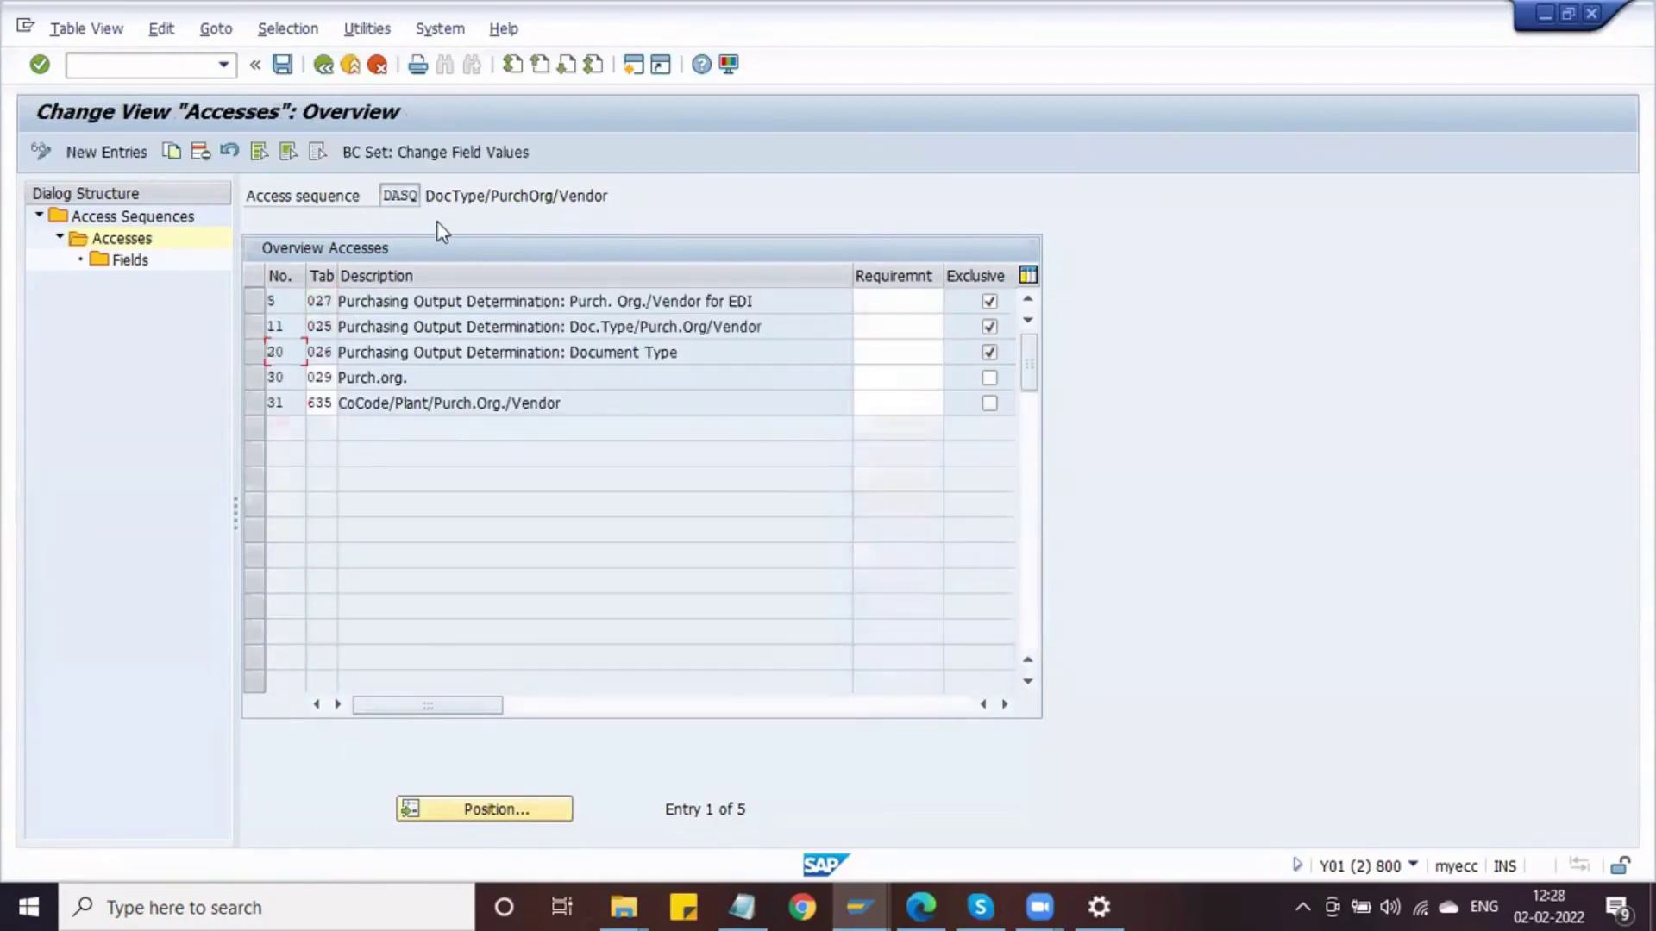
left_click(254, 380)
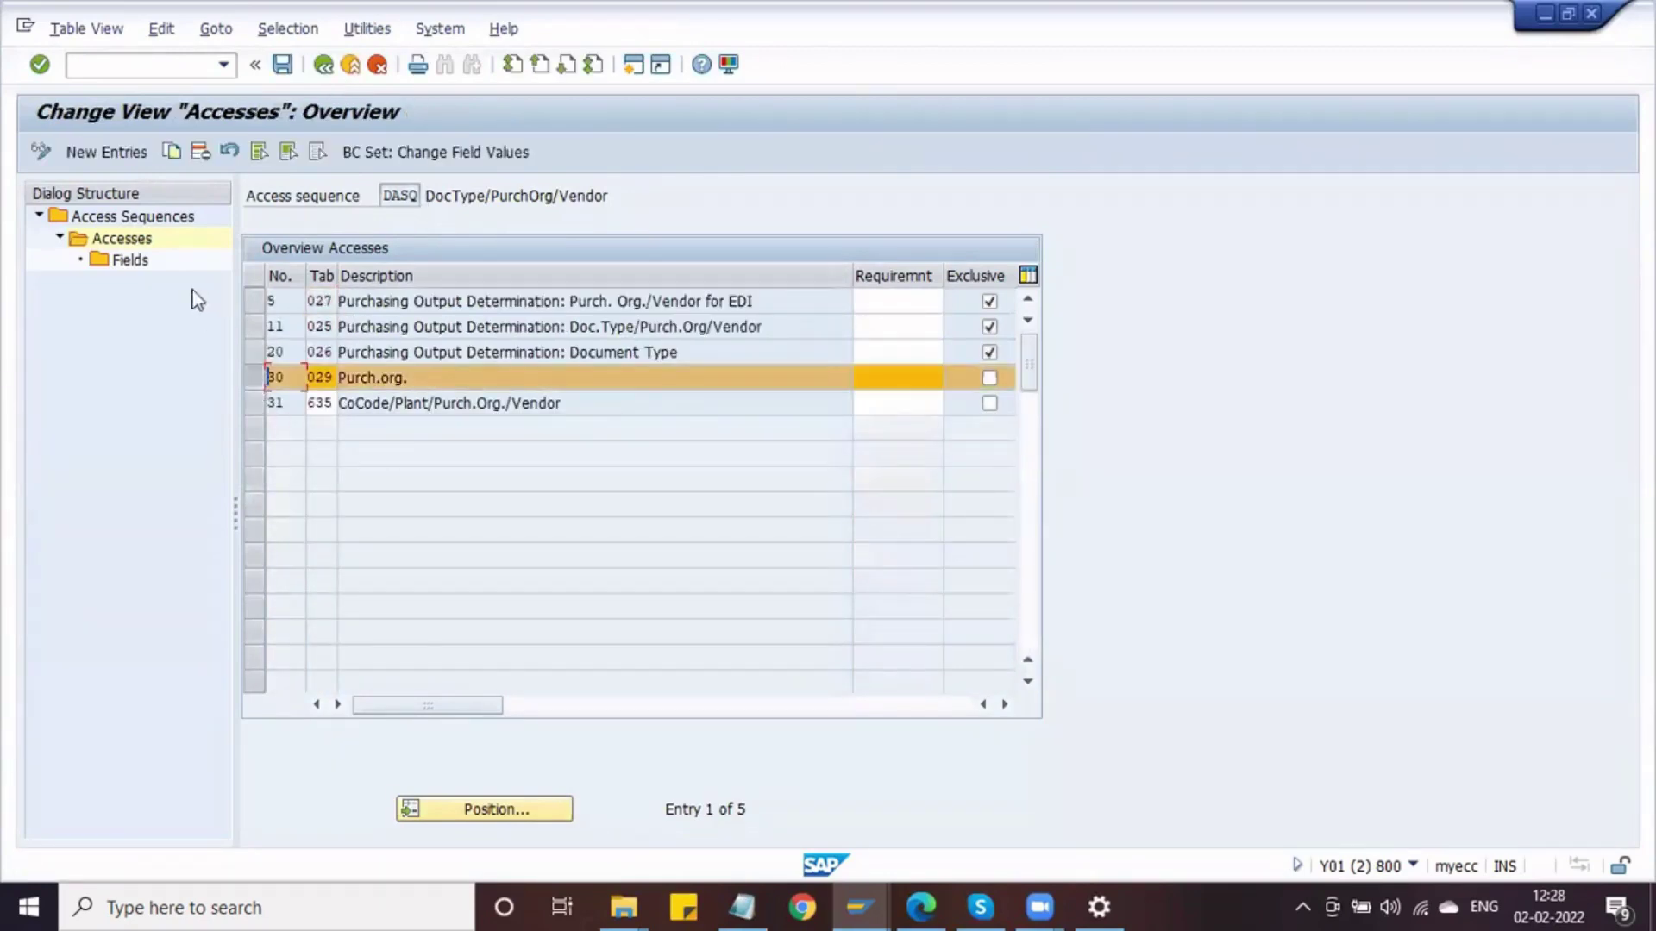
double_click(129, 260)
key("Return")
key("Return")
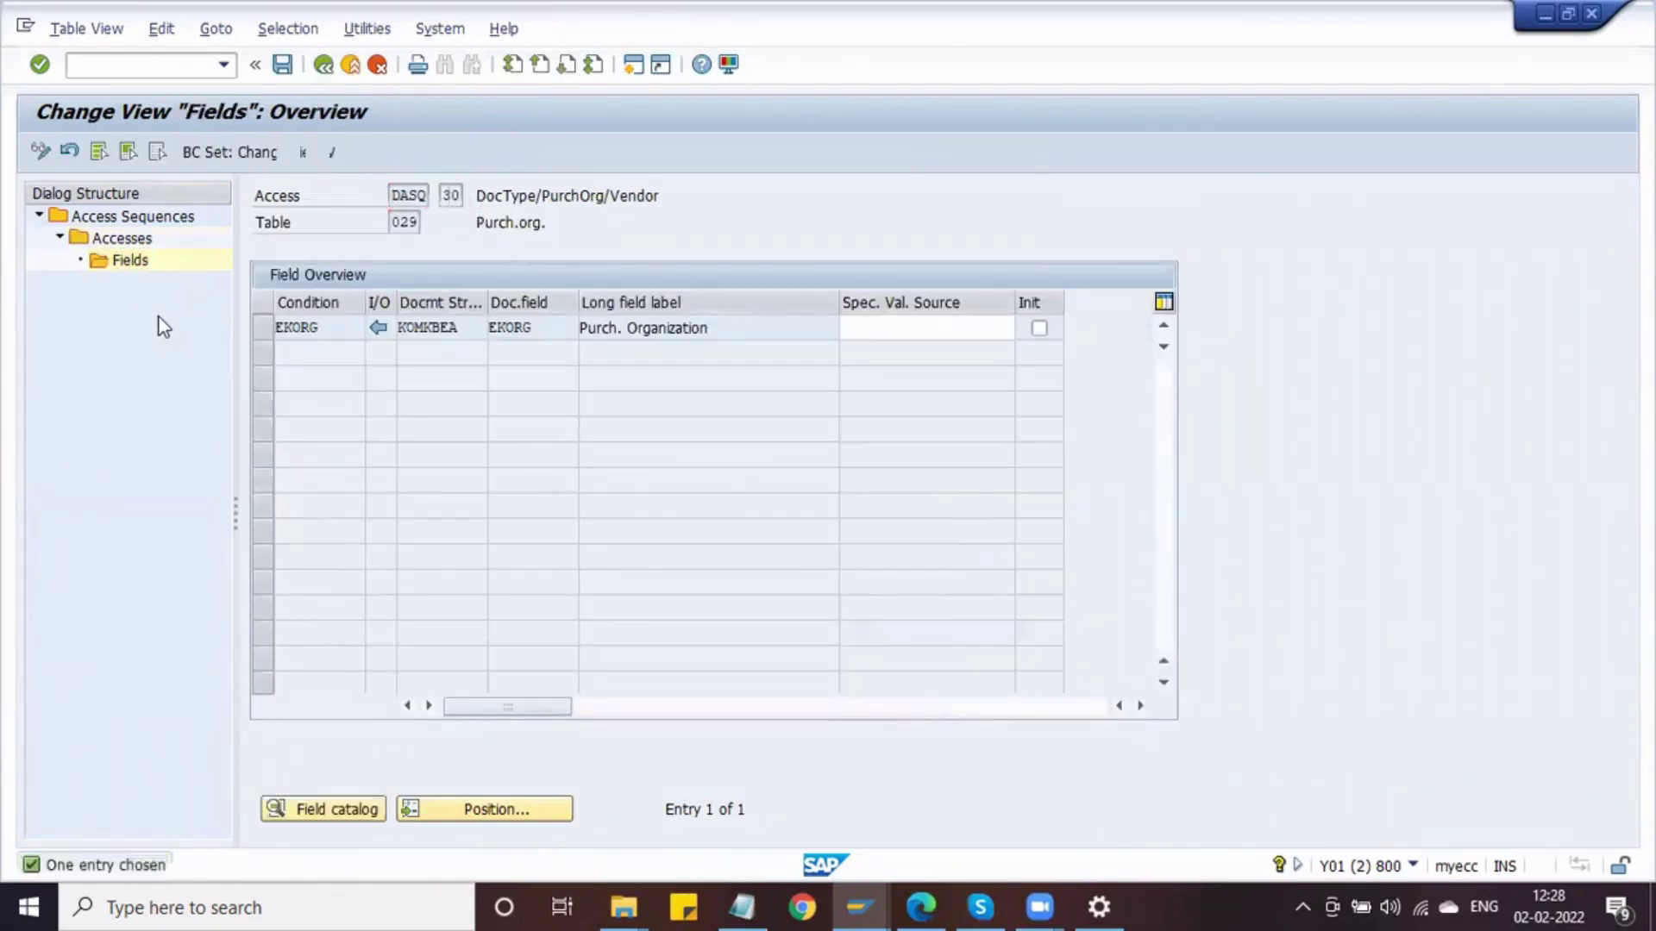
left_click(282, 65)
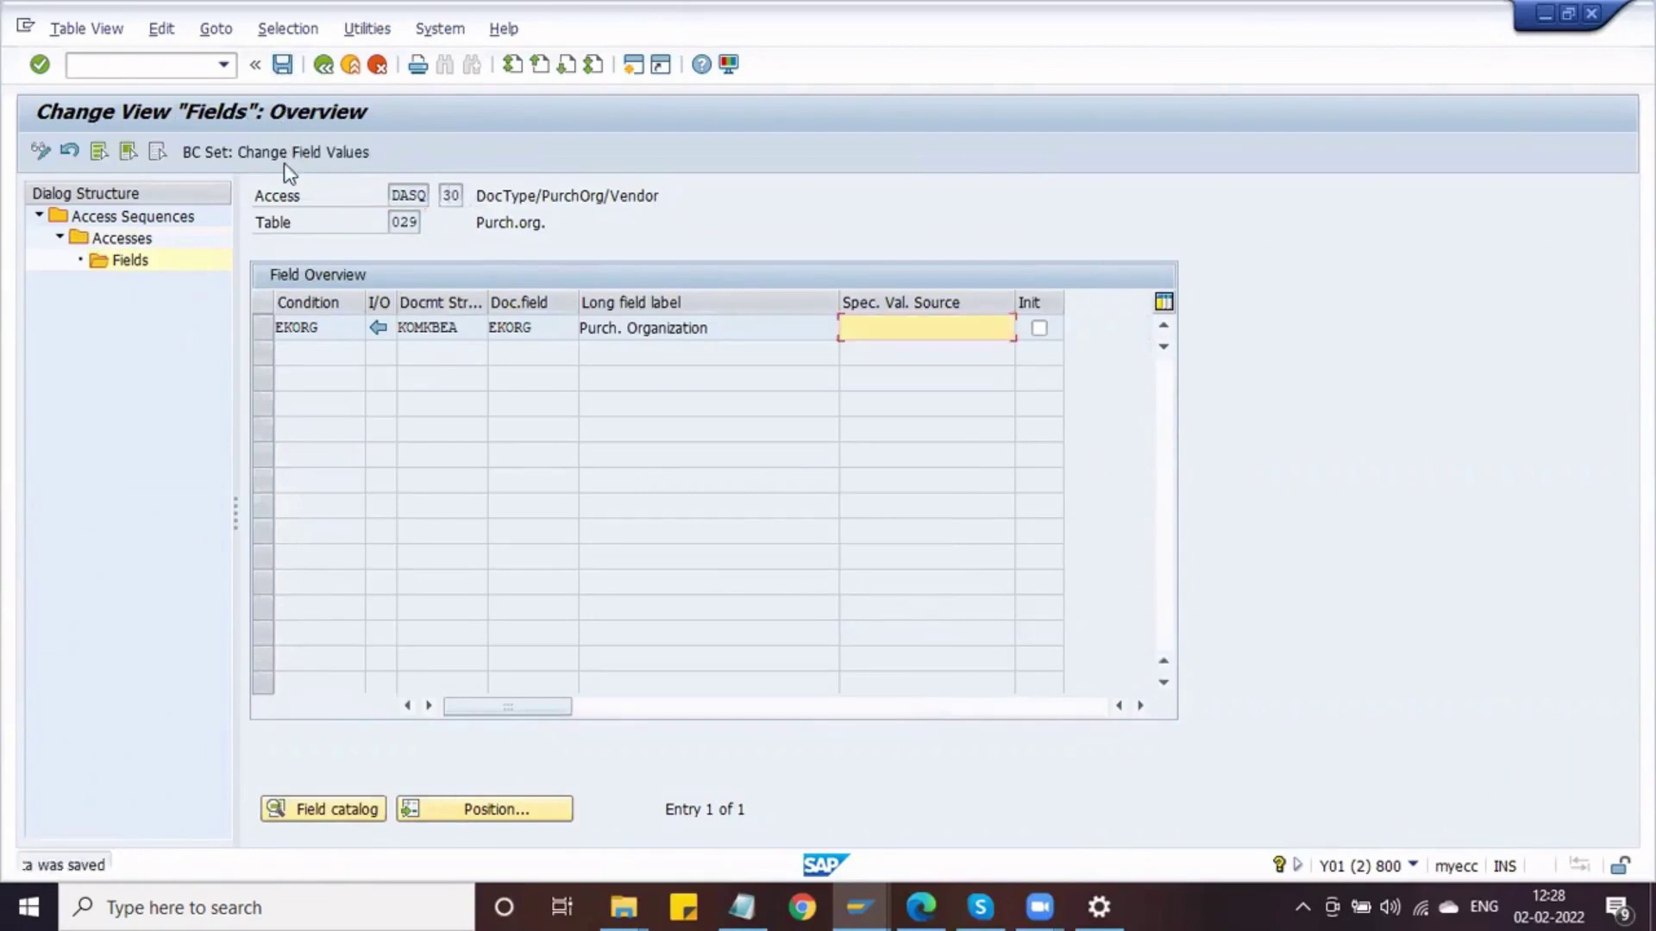
Open the fields of access 31, save its company code, plant, purchasing organization and vendor assignment, and return to the accesses
left_click(317, 71)
left_click(257, 406)
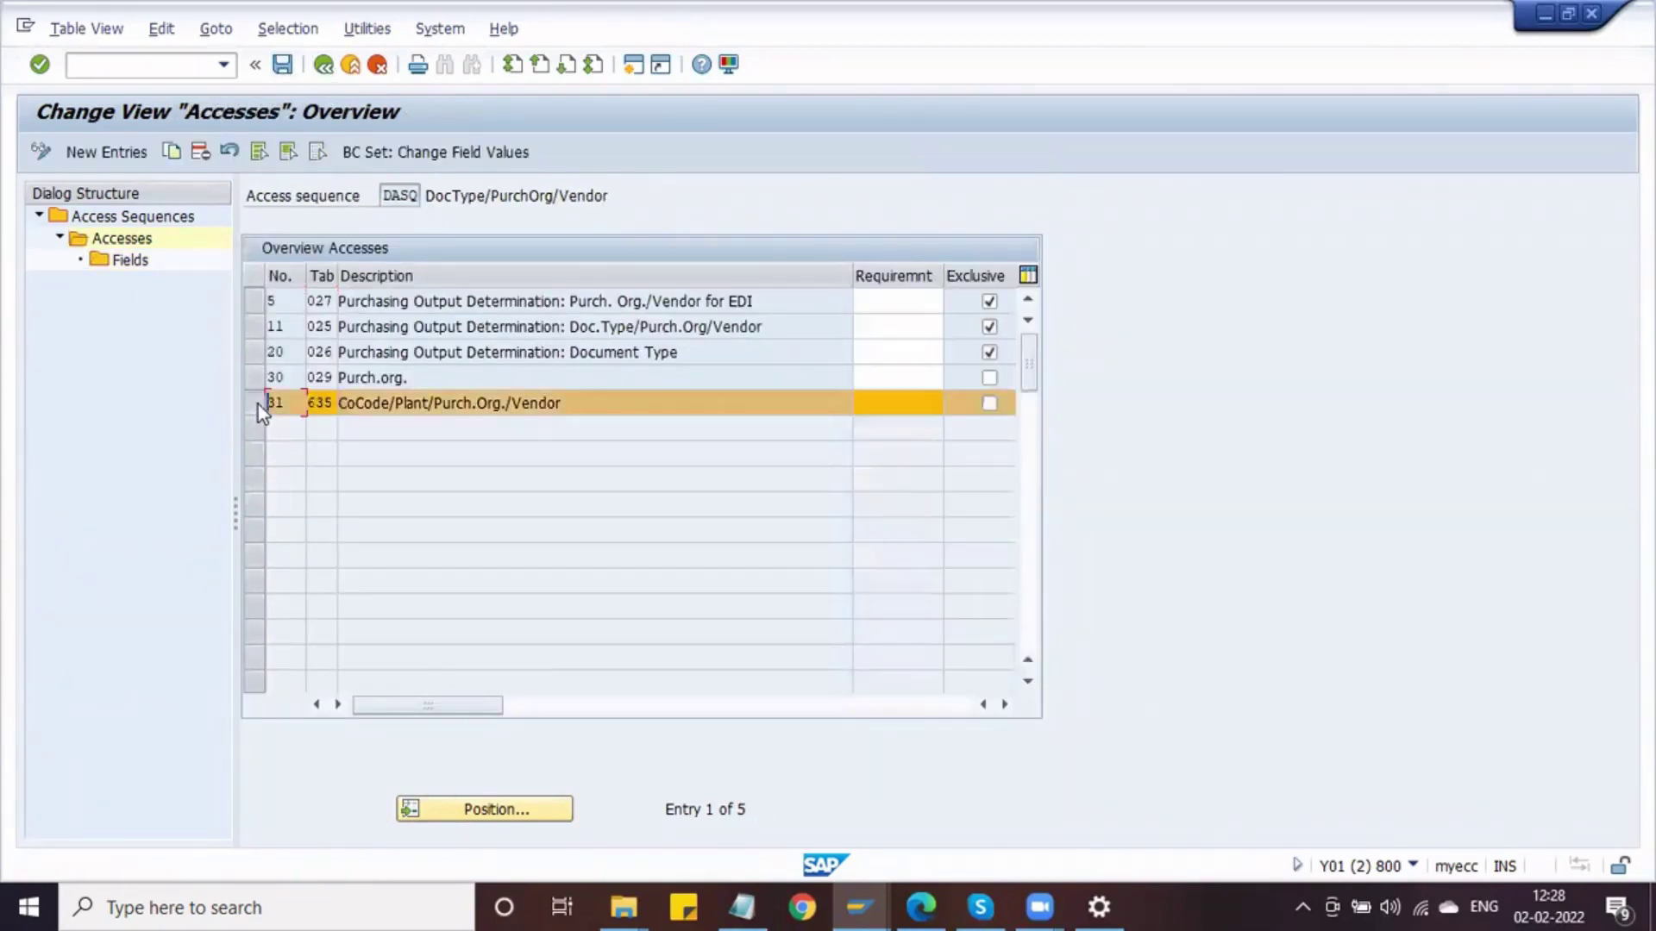
double_click(131, 261)
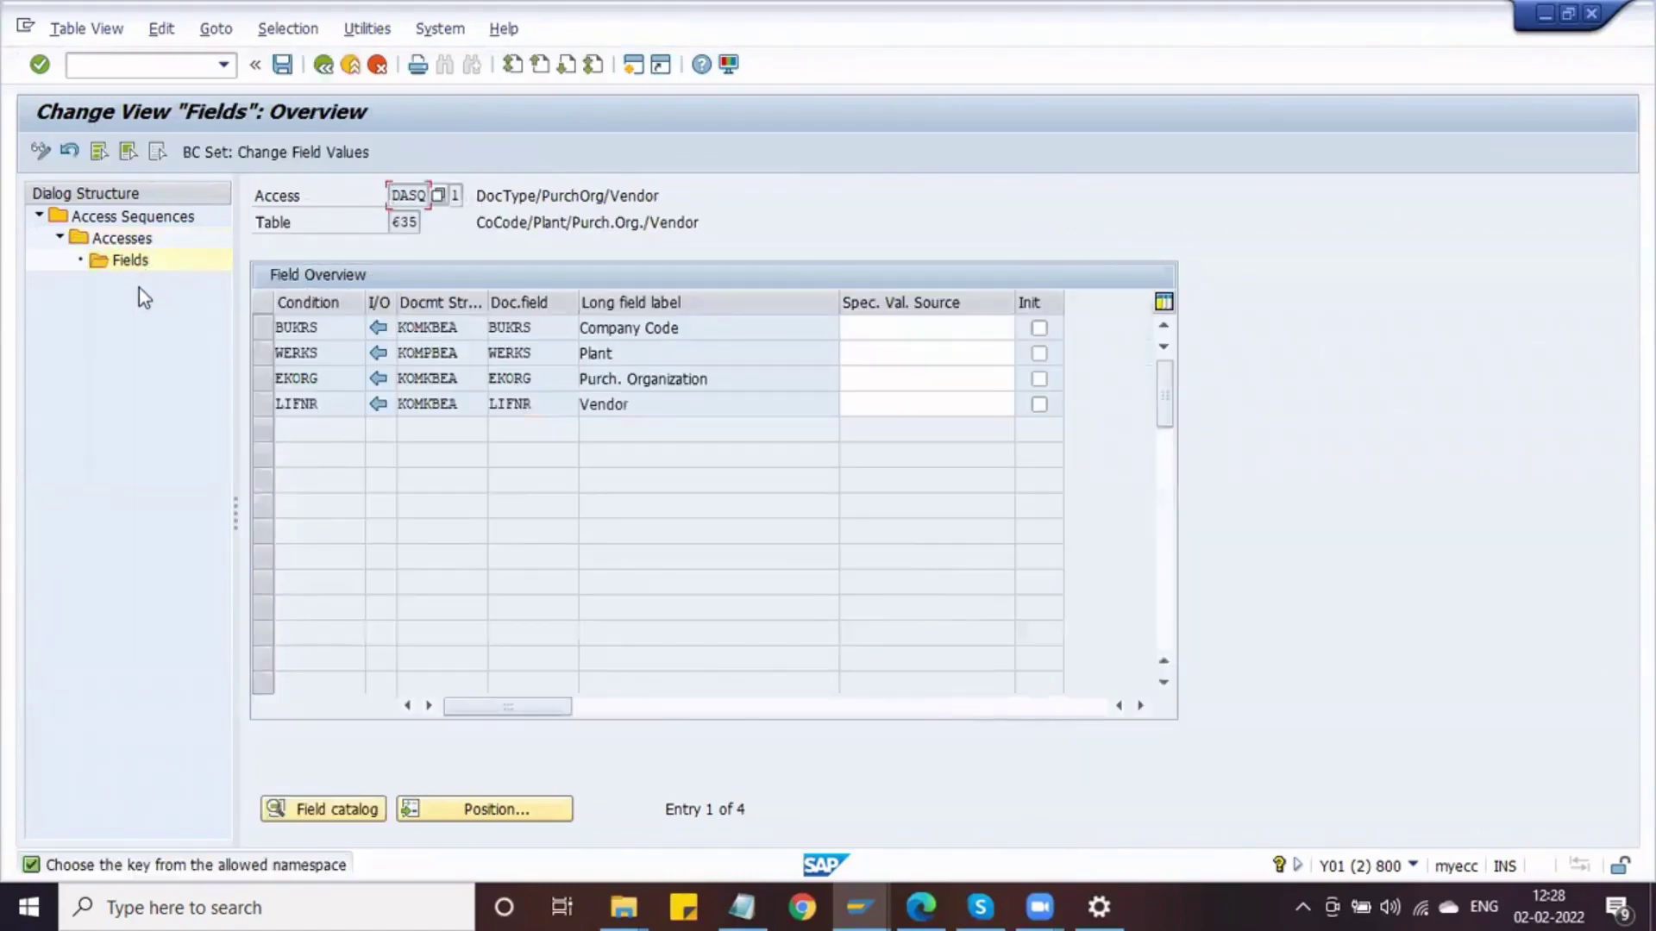
left_click(654, 376)
left_click(590, 377)
left_click(283, 65)
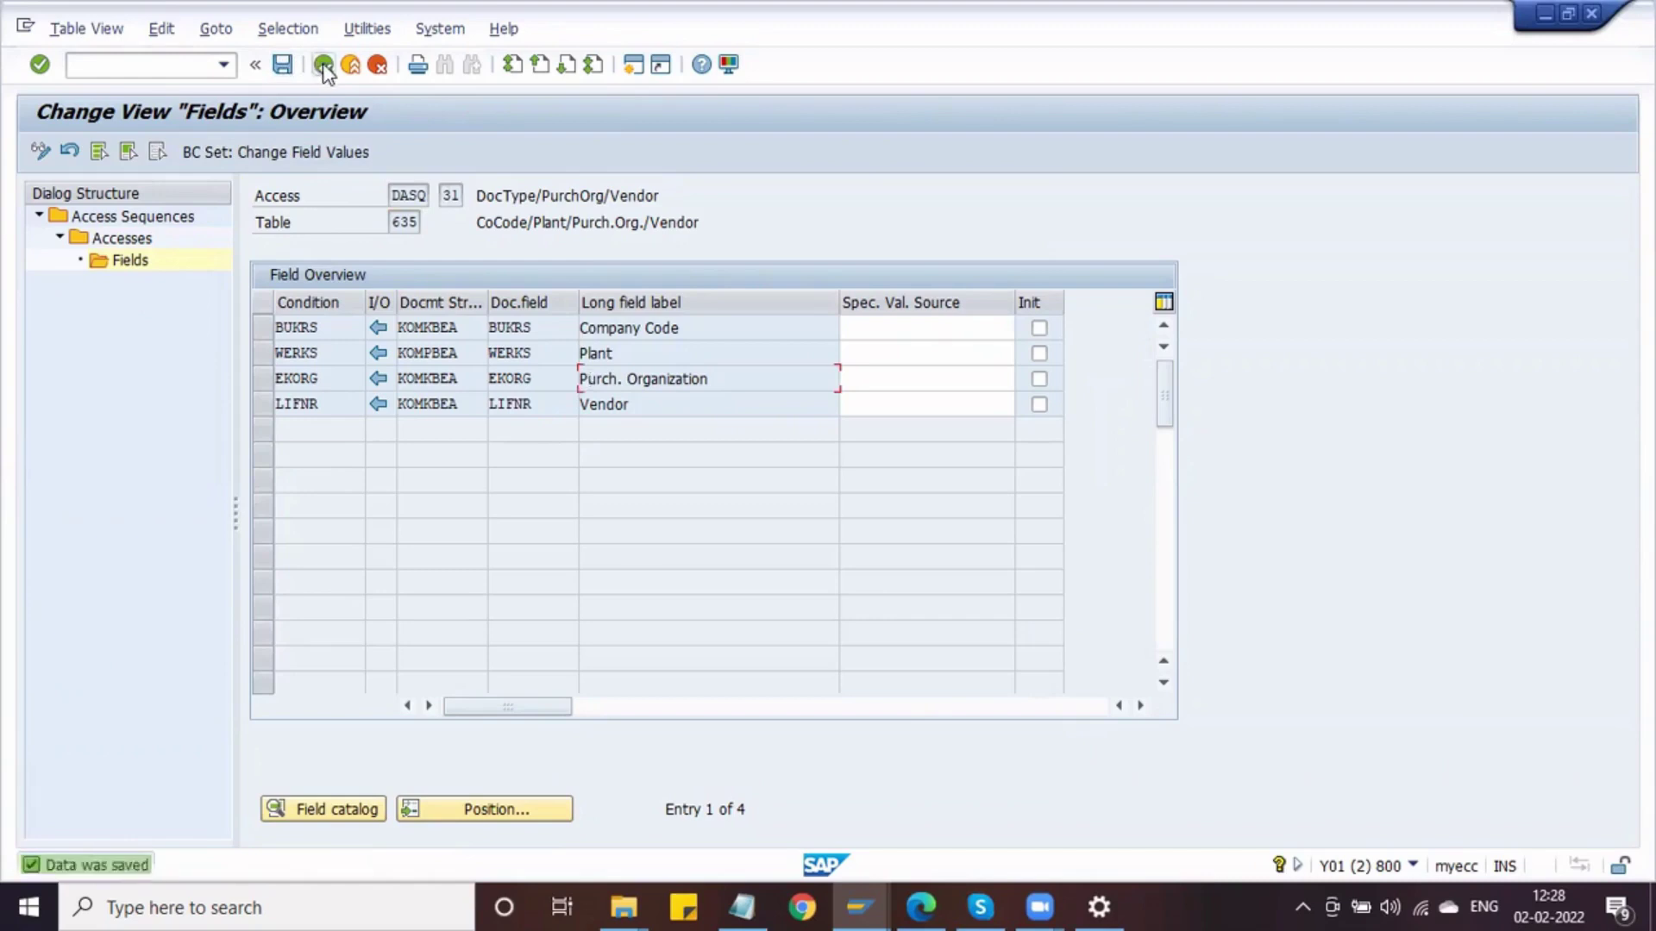
left_click(324, 66)
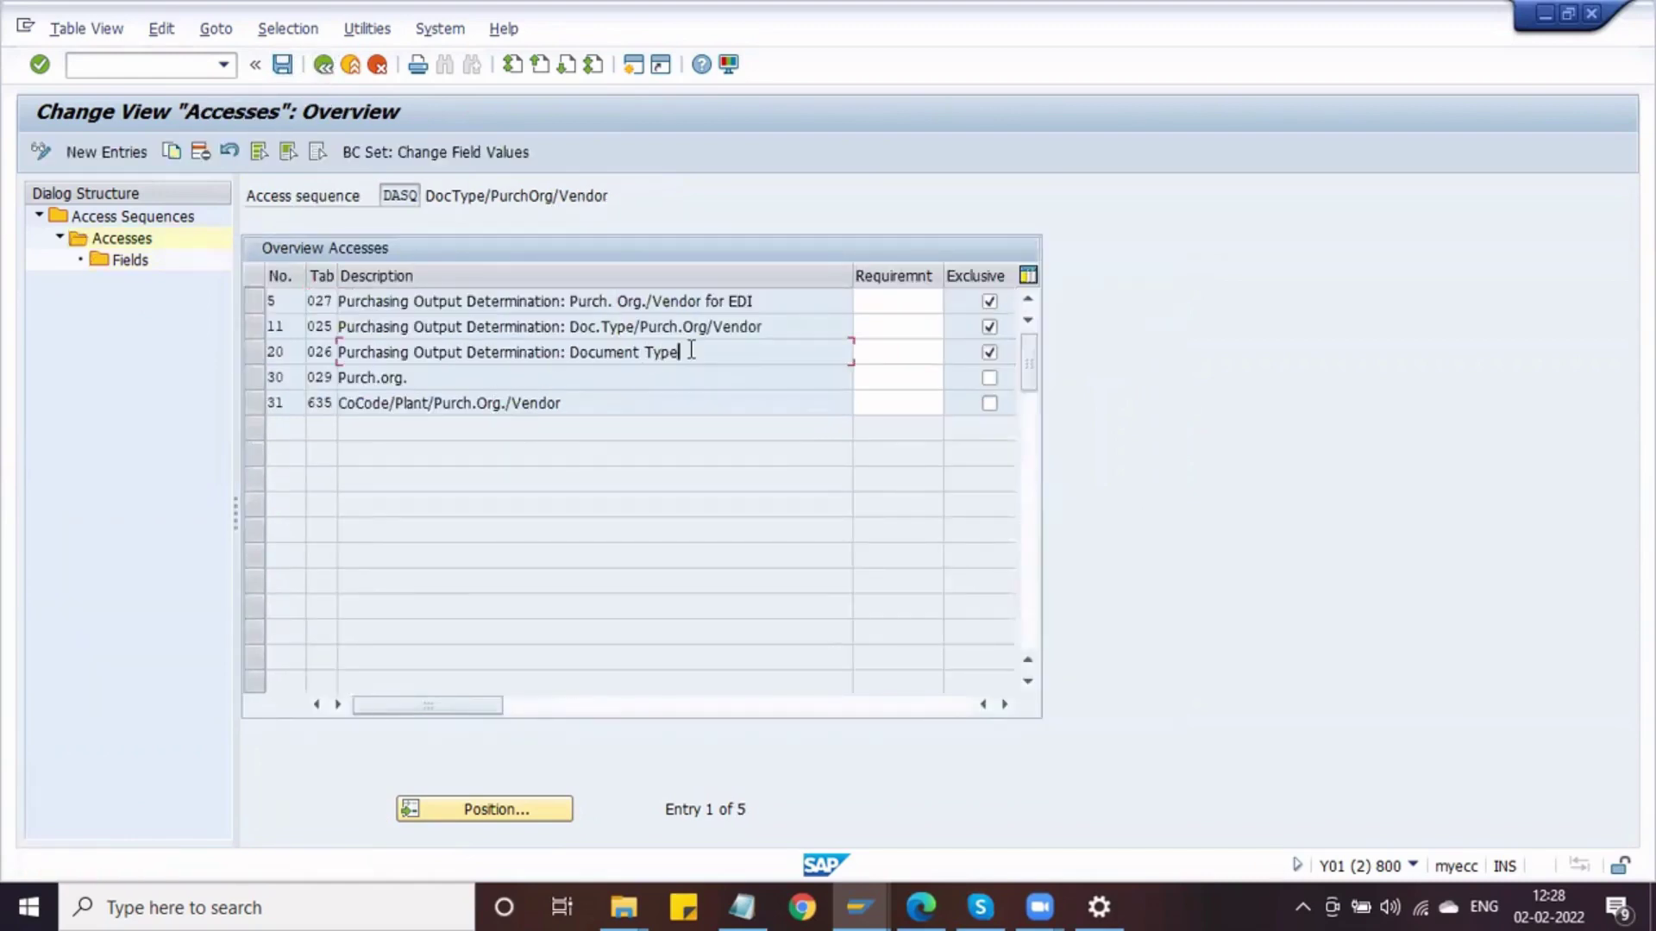
Review the condition tables of DASQ access by access, from document type 026 to the added tables 029 and 635
left_click_drag(689, 351, 292, 362)
left_click(686, 324)
left_click_drag(781, 330, 258, 333)
left_click_drag(790, 308, 253, 335)
left_click_drag(433, 387, 303, 379)
left_click_drag(575, 407, 303, 422)
left_click(298, 423)
Leave the DASQ accesses and access sequence overview, saving the changes, and return to the IMG structure
left_click(282, 65)
left_click(323, 66)
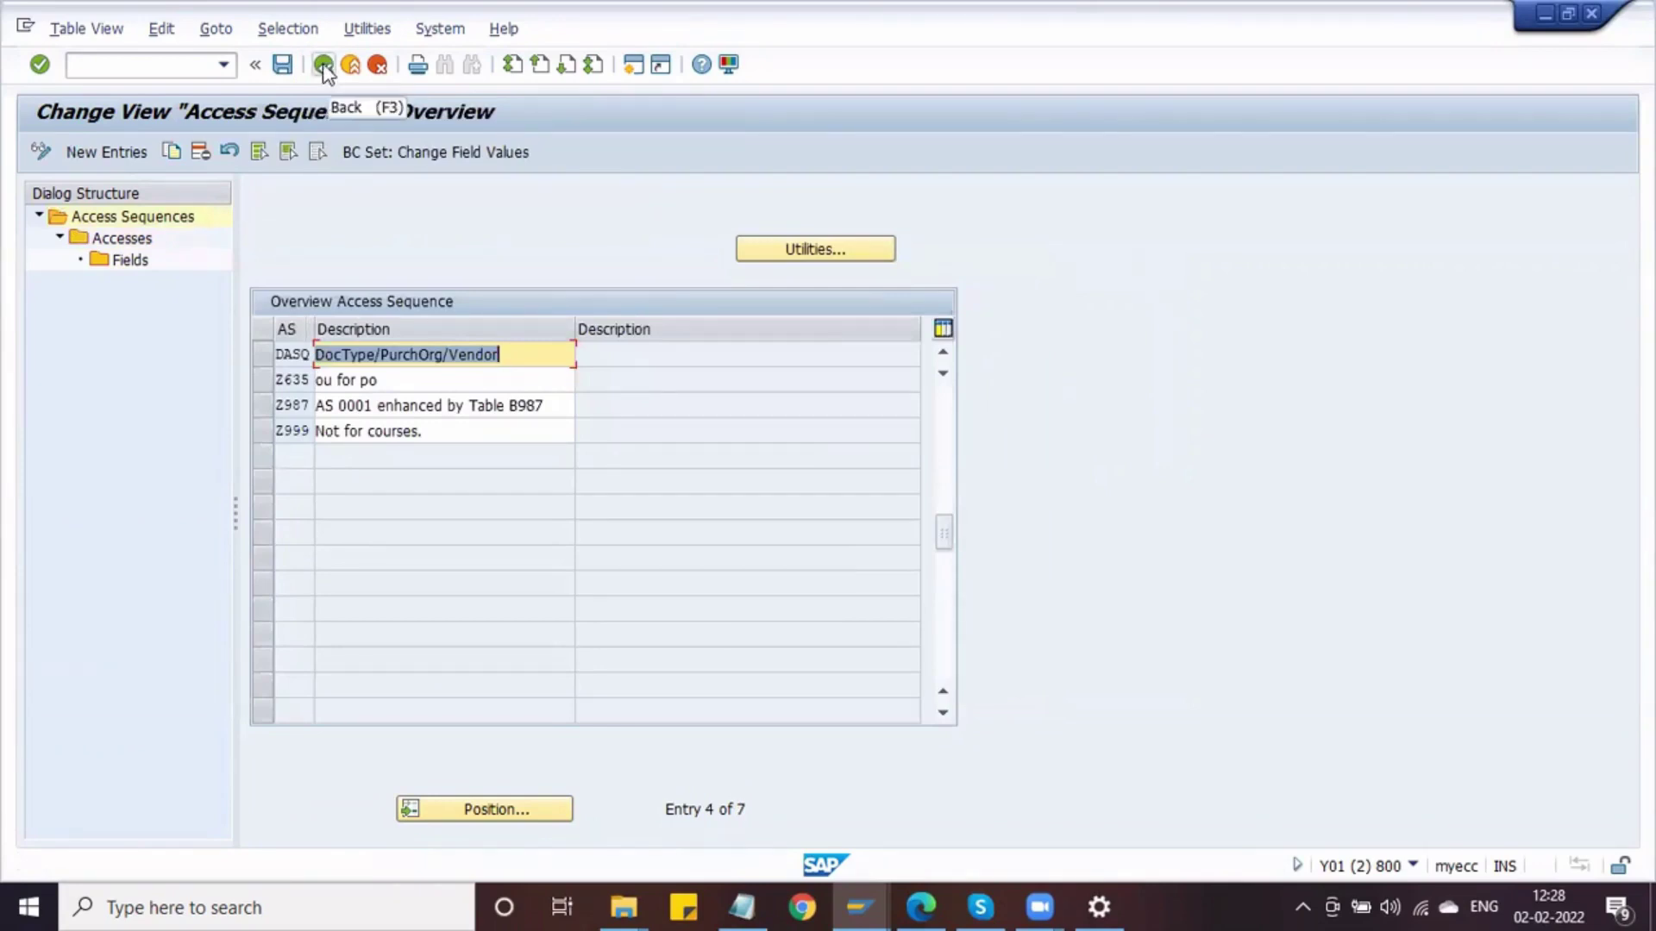
left_click(324, 65)
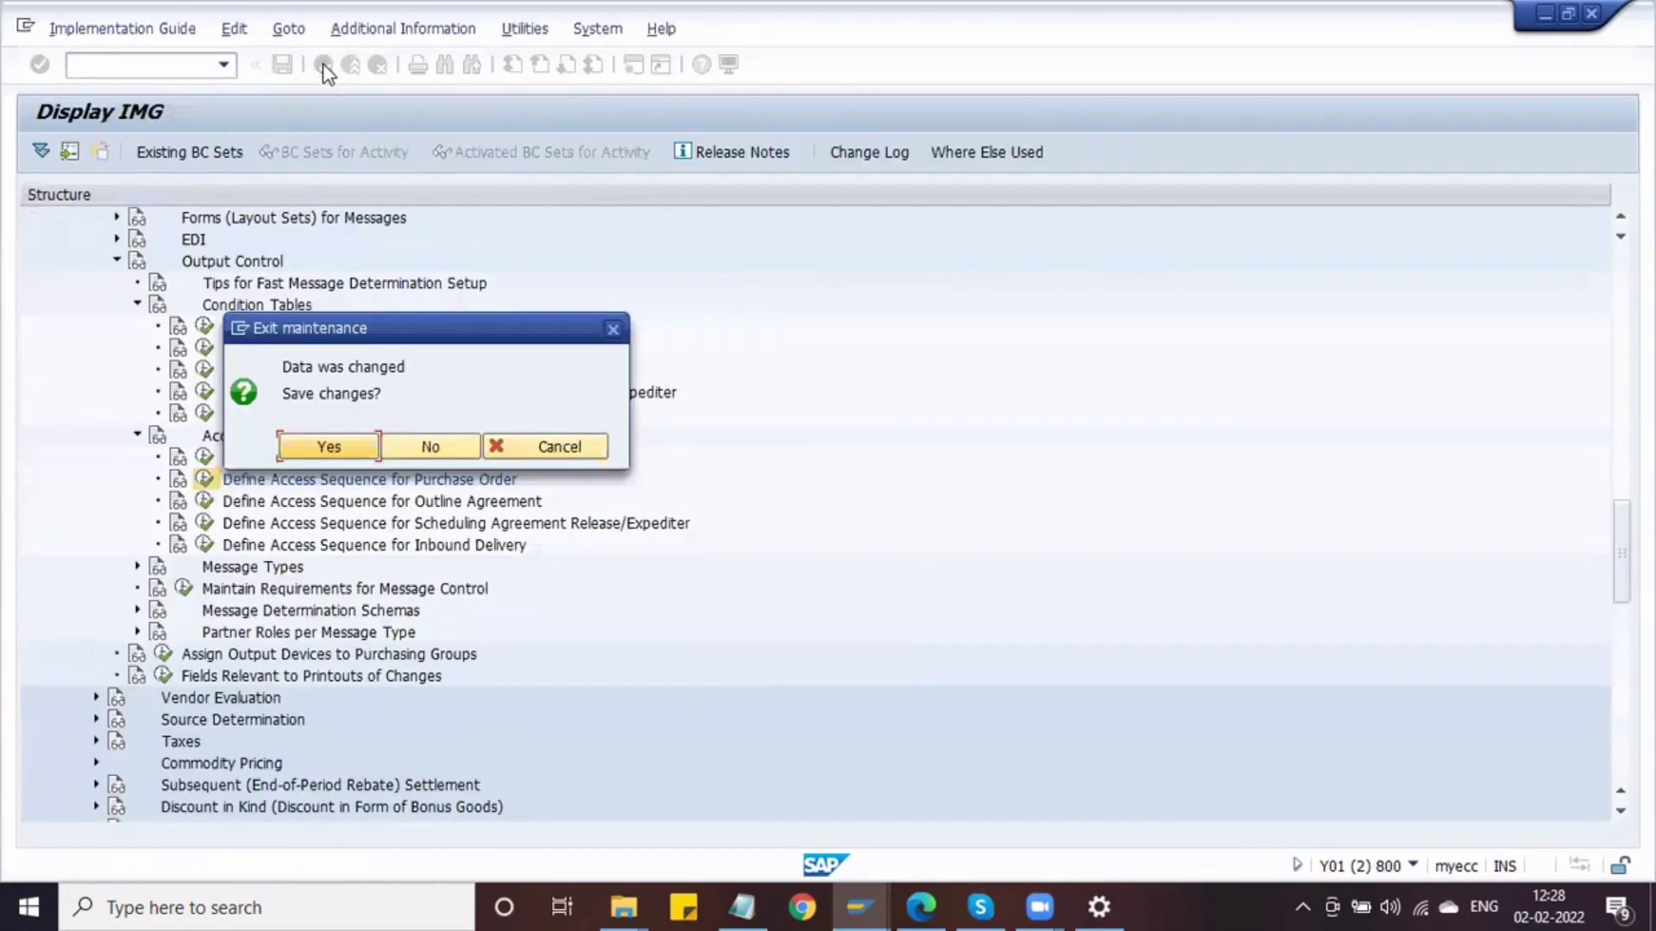
left_click(329, 447)
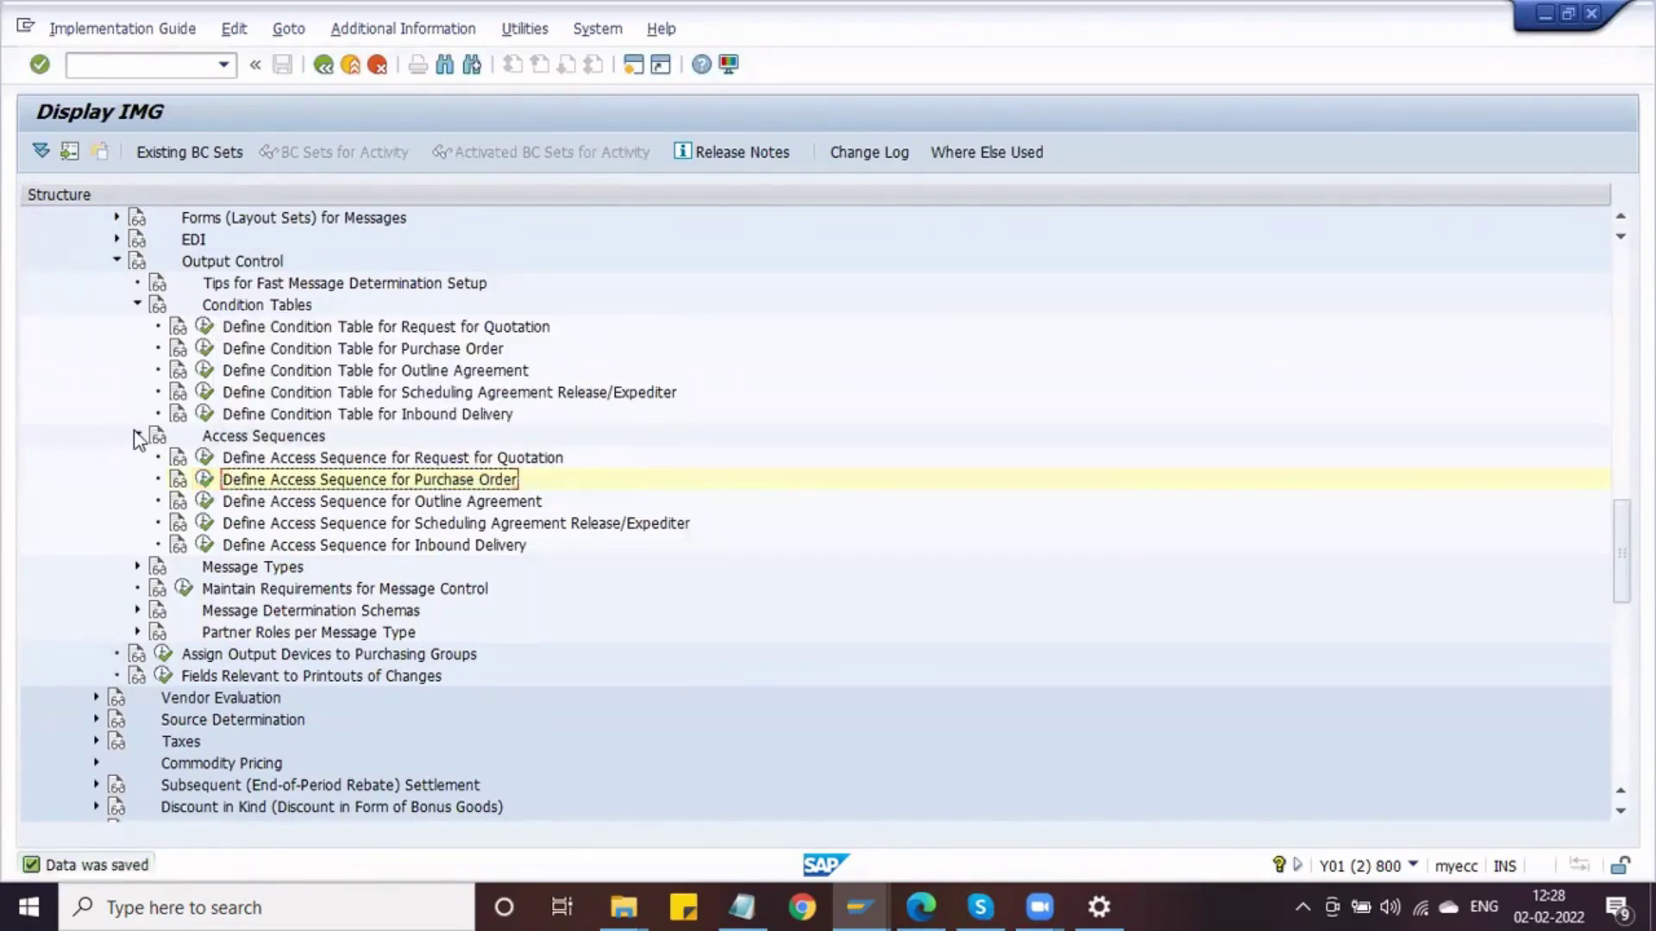
Switch to Notepad and join the two note lines into "Condition Tables - Access Sequence"
left_click(742, 907)
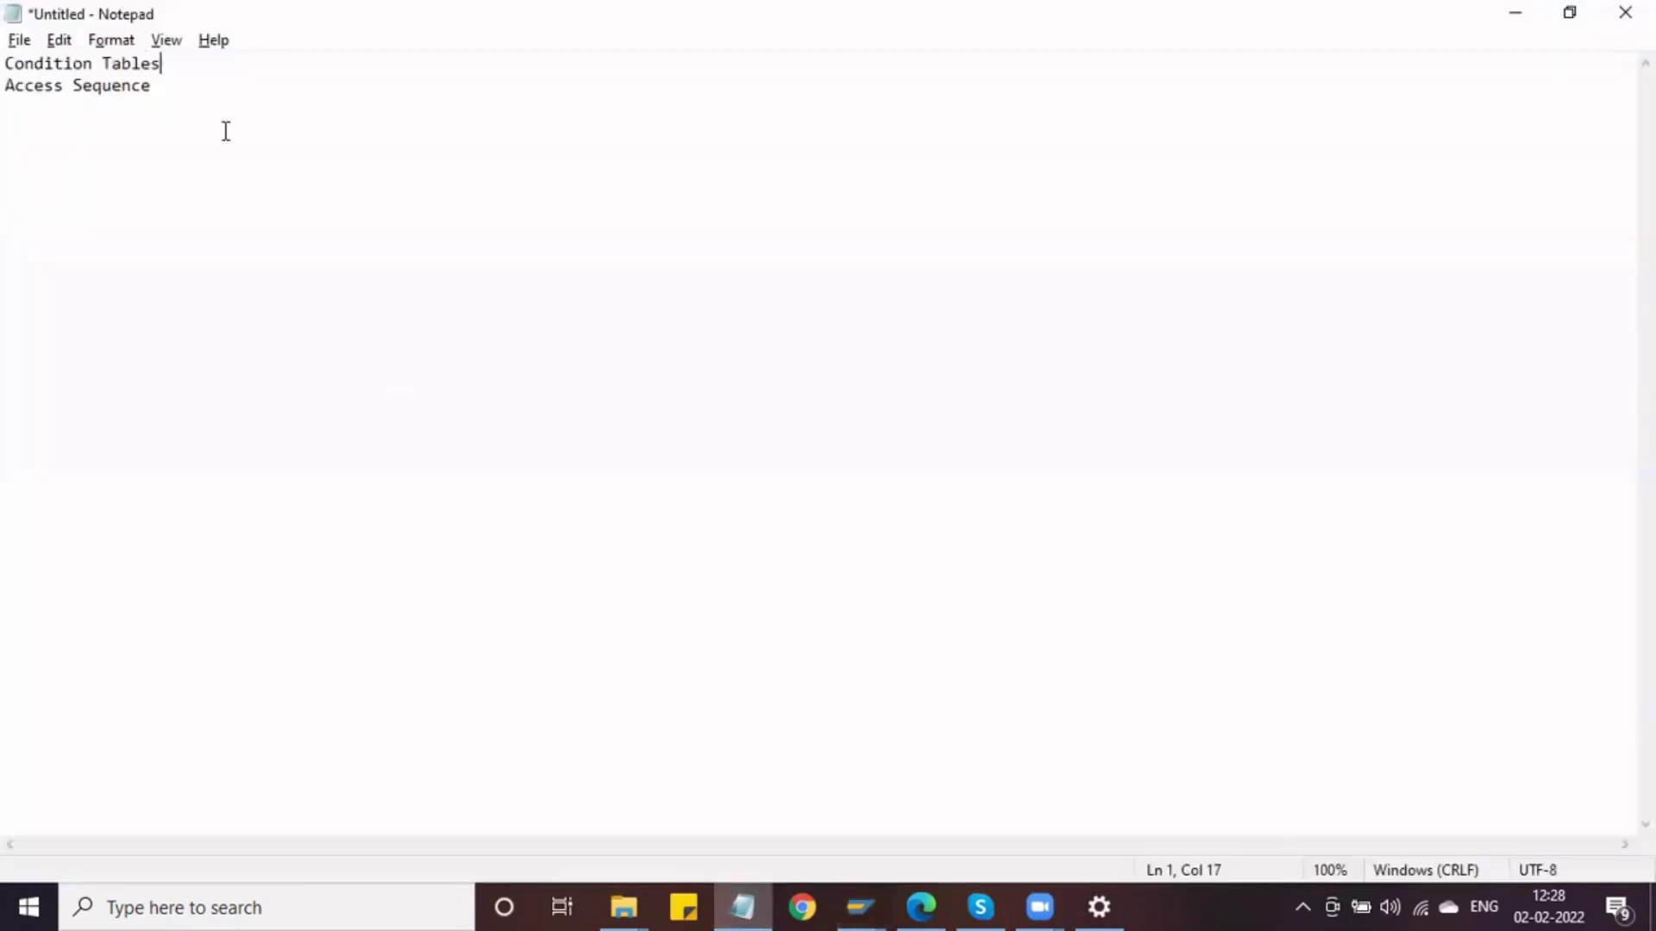
left_click_drag(176, 64, 9, 63)
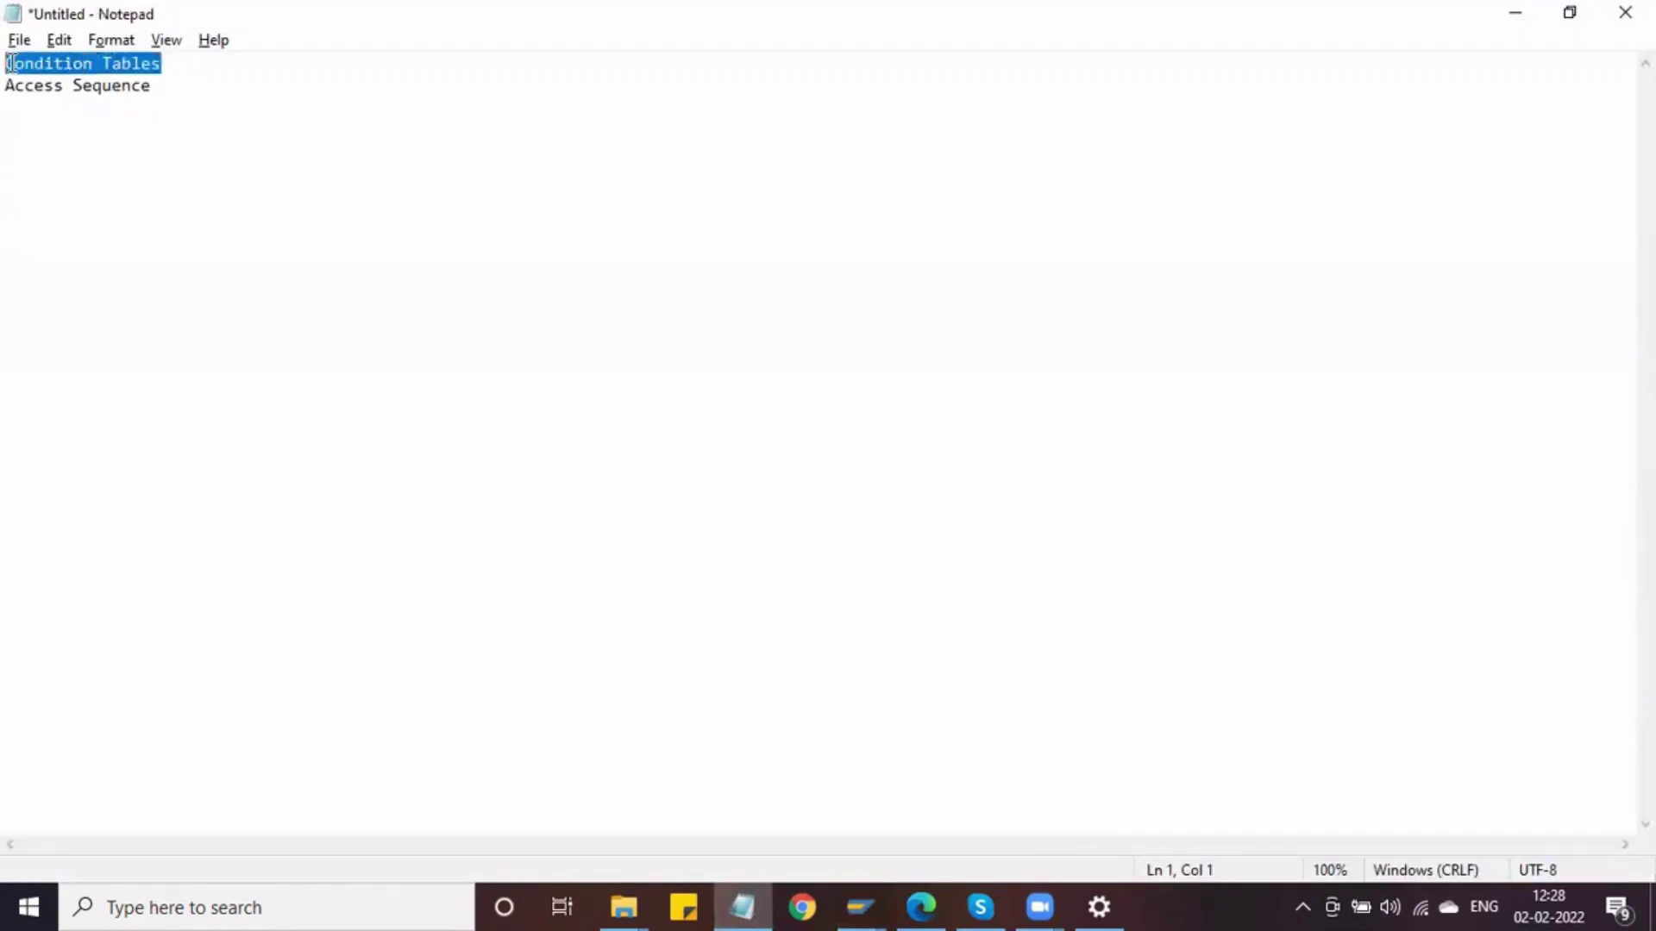
left_click_drag(199, 63, 7, 62)
left_click(193, 63)
type("-")
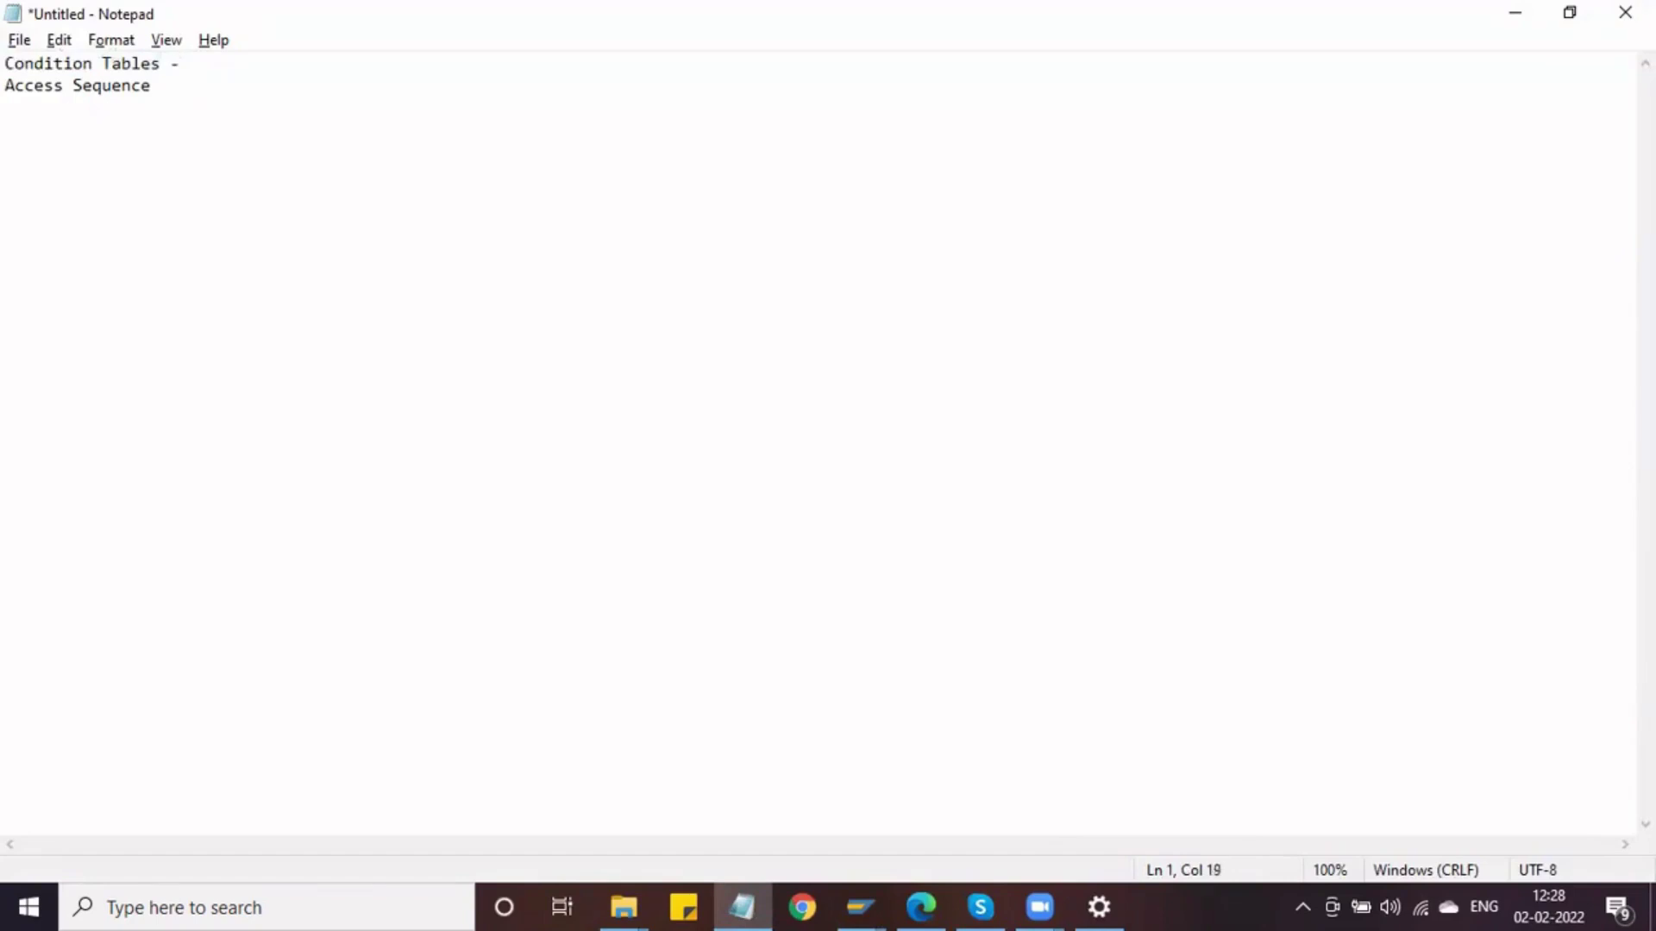
key("Delete")
left_click(353, 62)
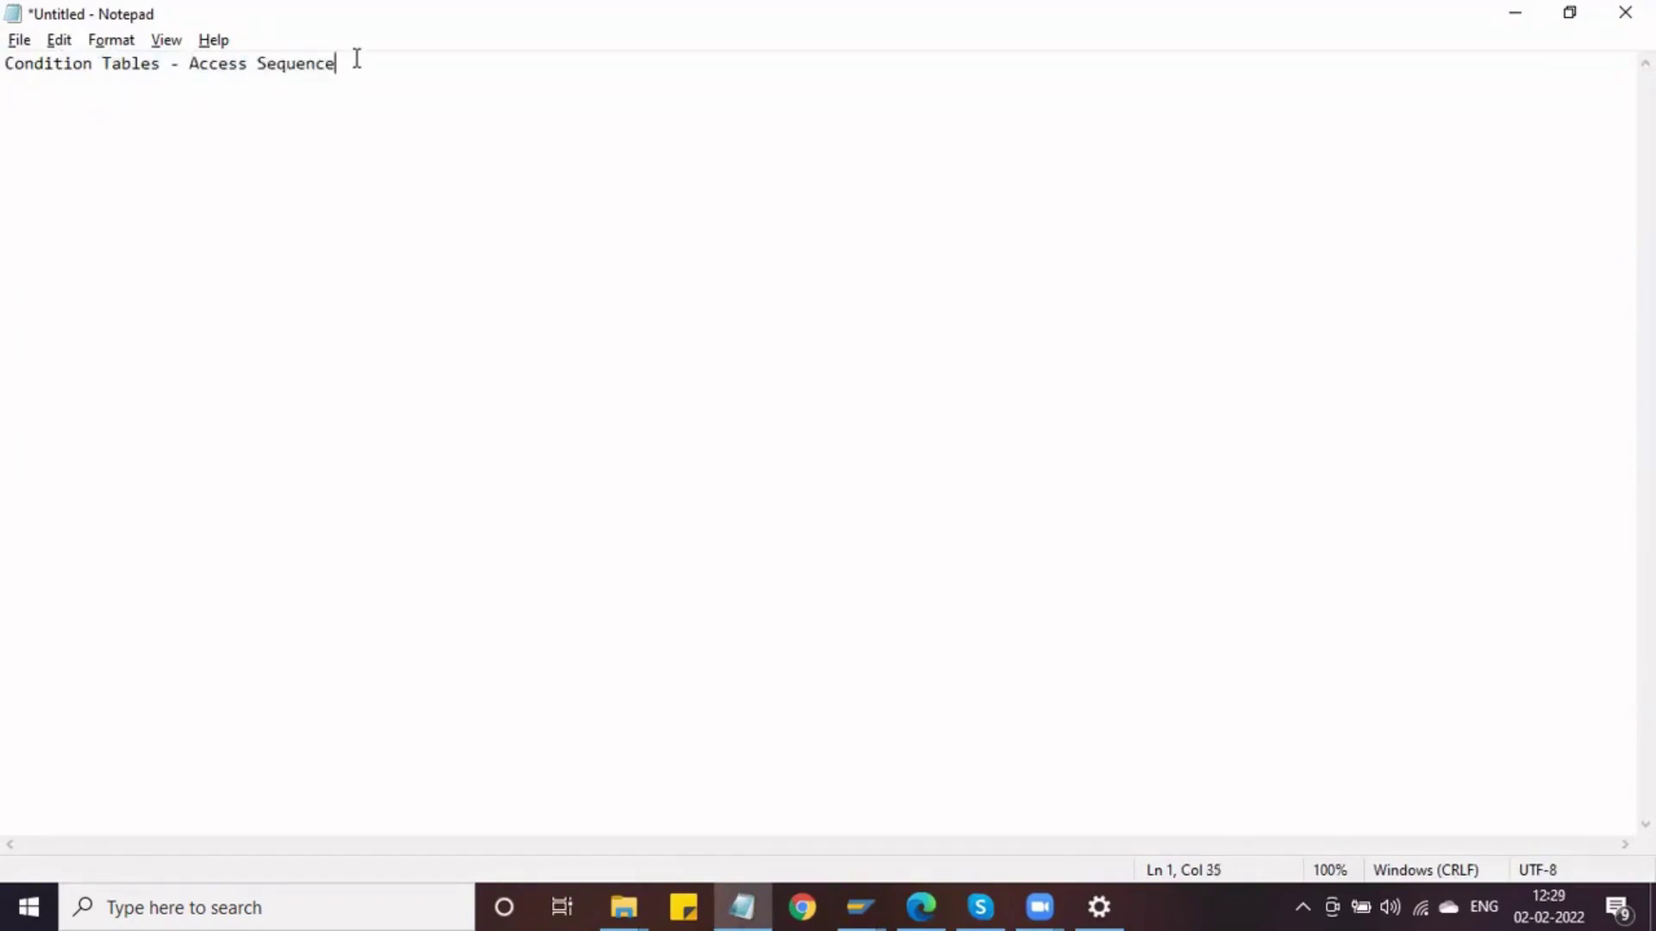
left_click_drag(356, 60, 189, 62)
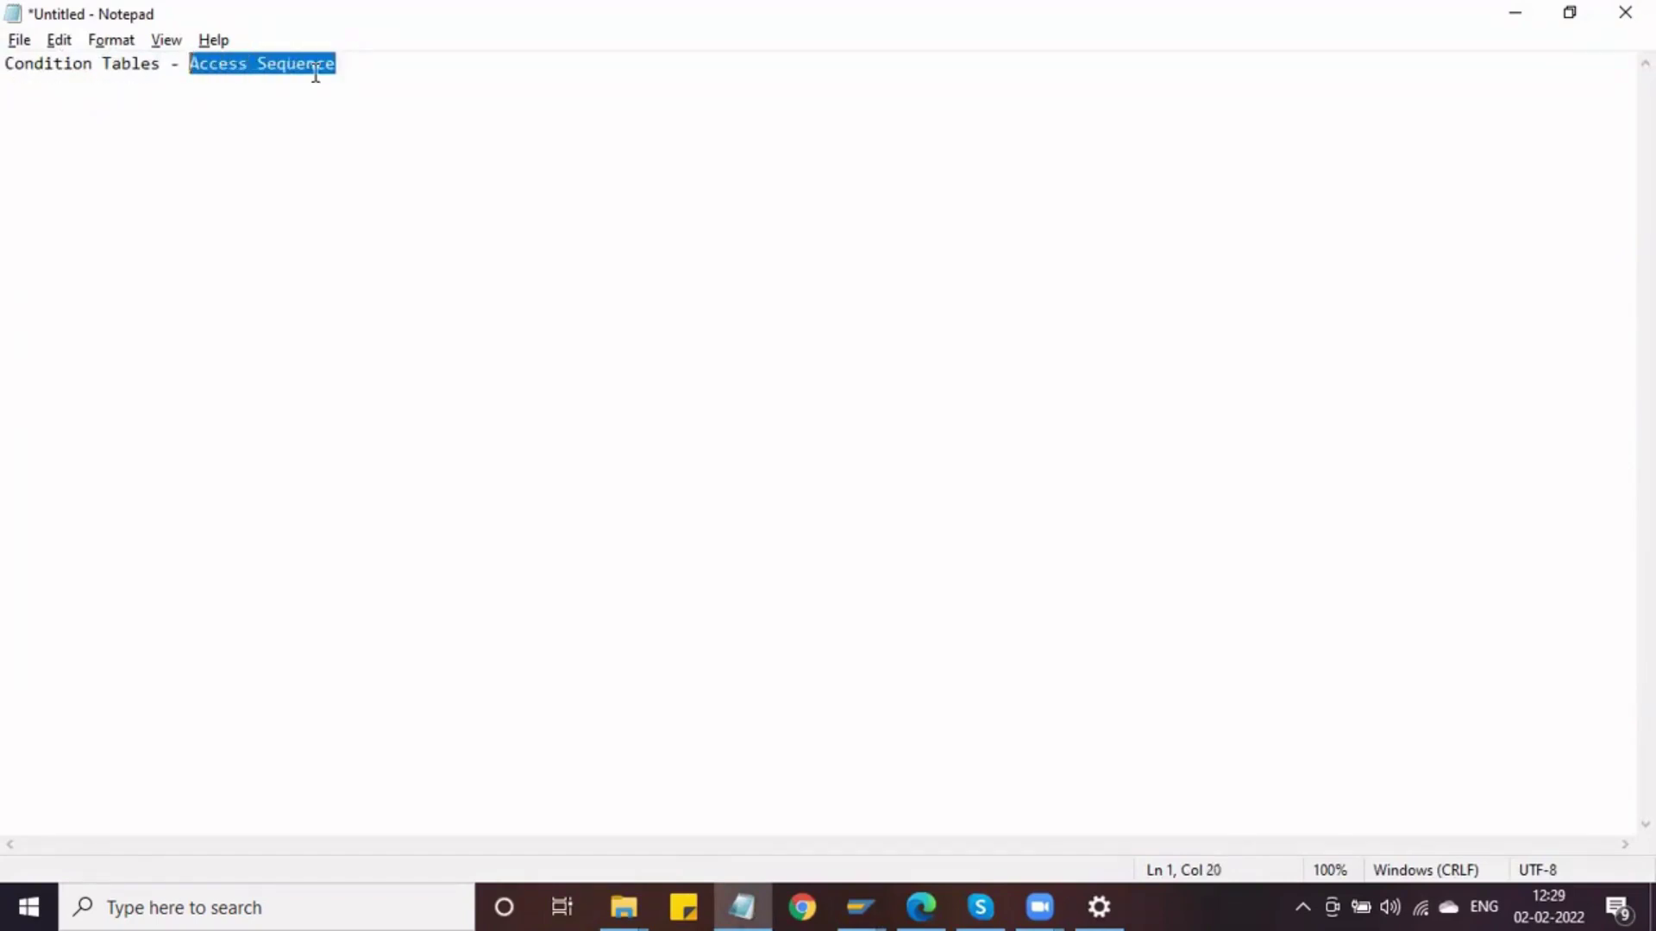
Switch back to the SAP IMG and collapse the Access Sequences and Condition Tables nodes under Output Control
key("alt+Tab")
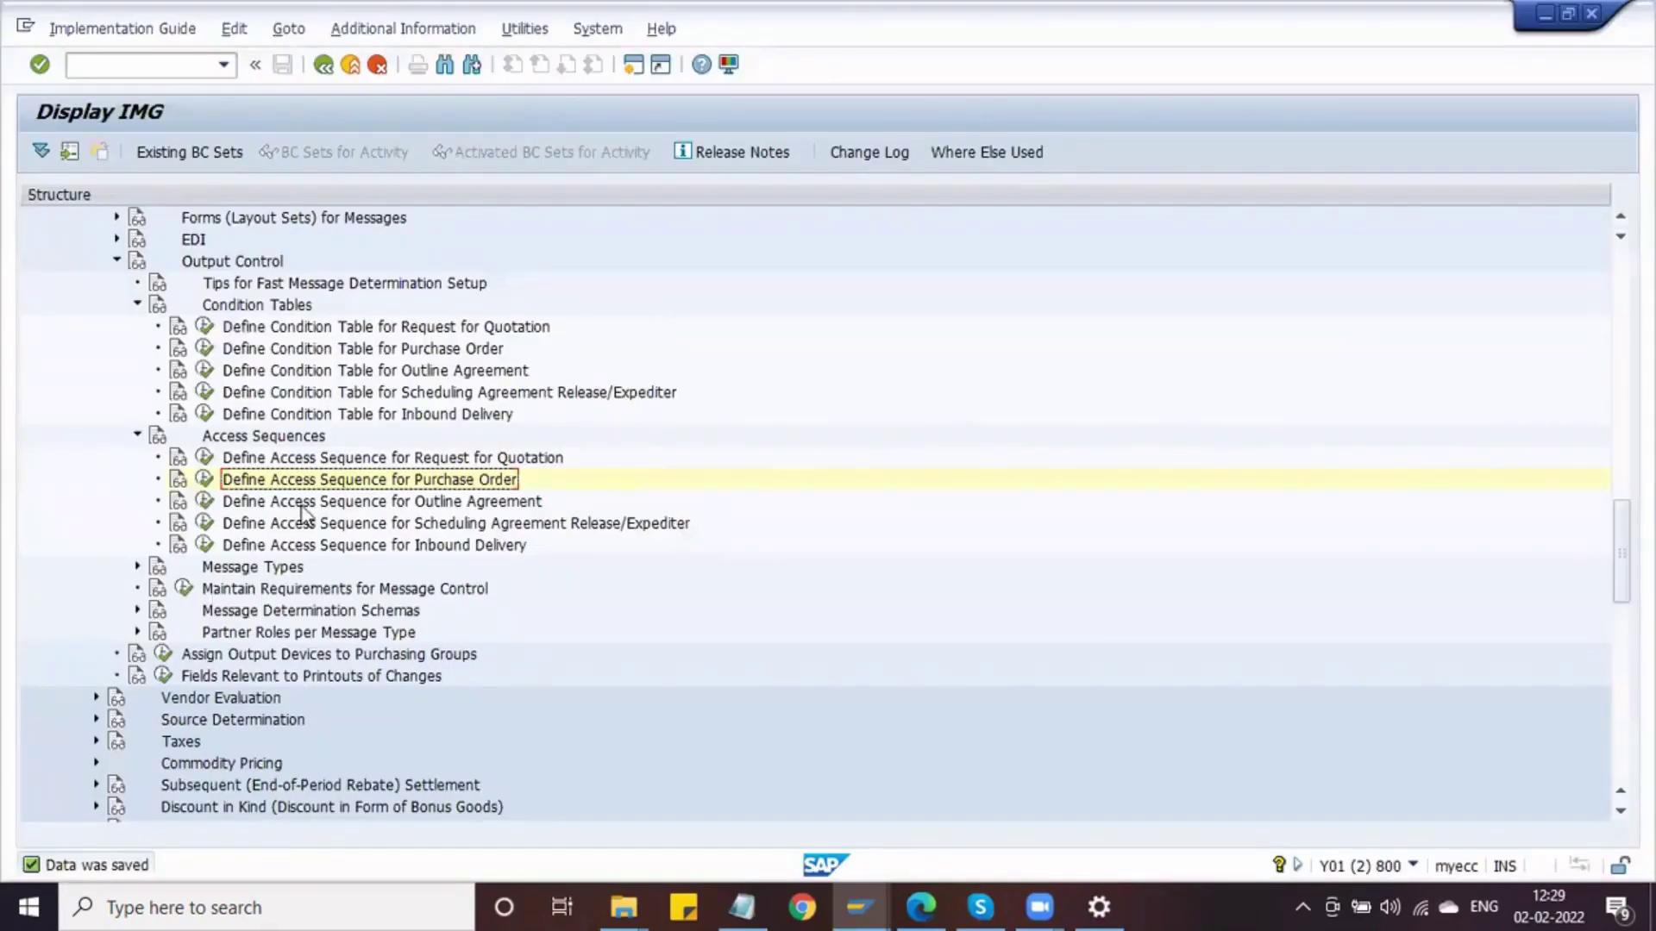
left_click(137, 436)
left_click(137, 303)
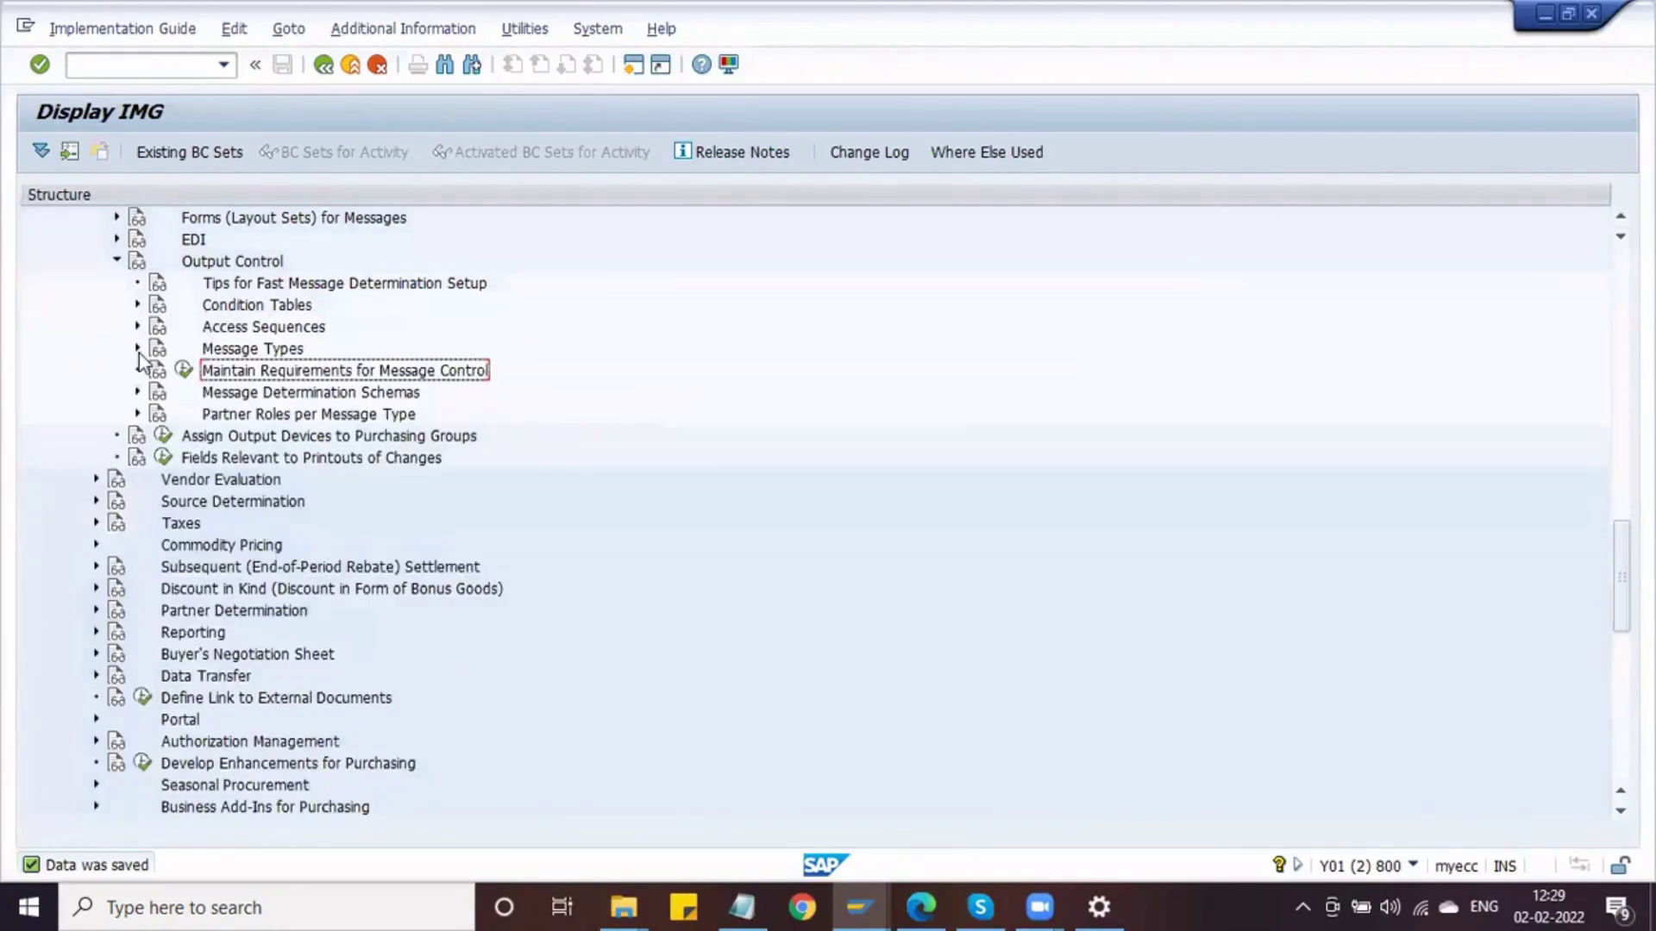
Check the output type on the displayed purchase order's output, and open Maintain Message Types for PO under Message Types in the IMG
left_click(137, 349)
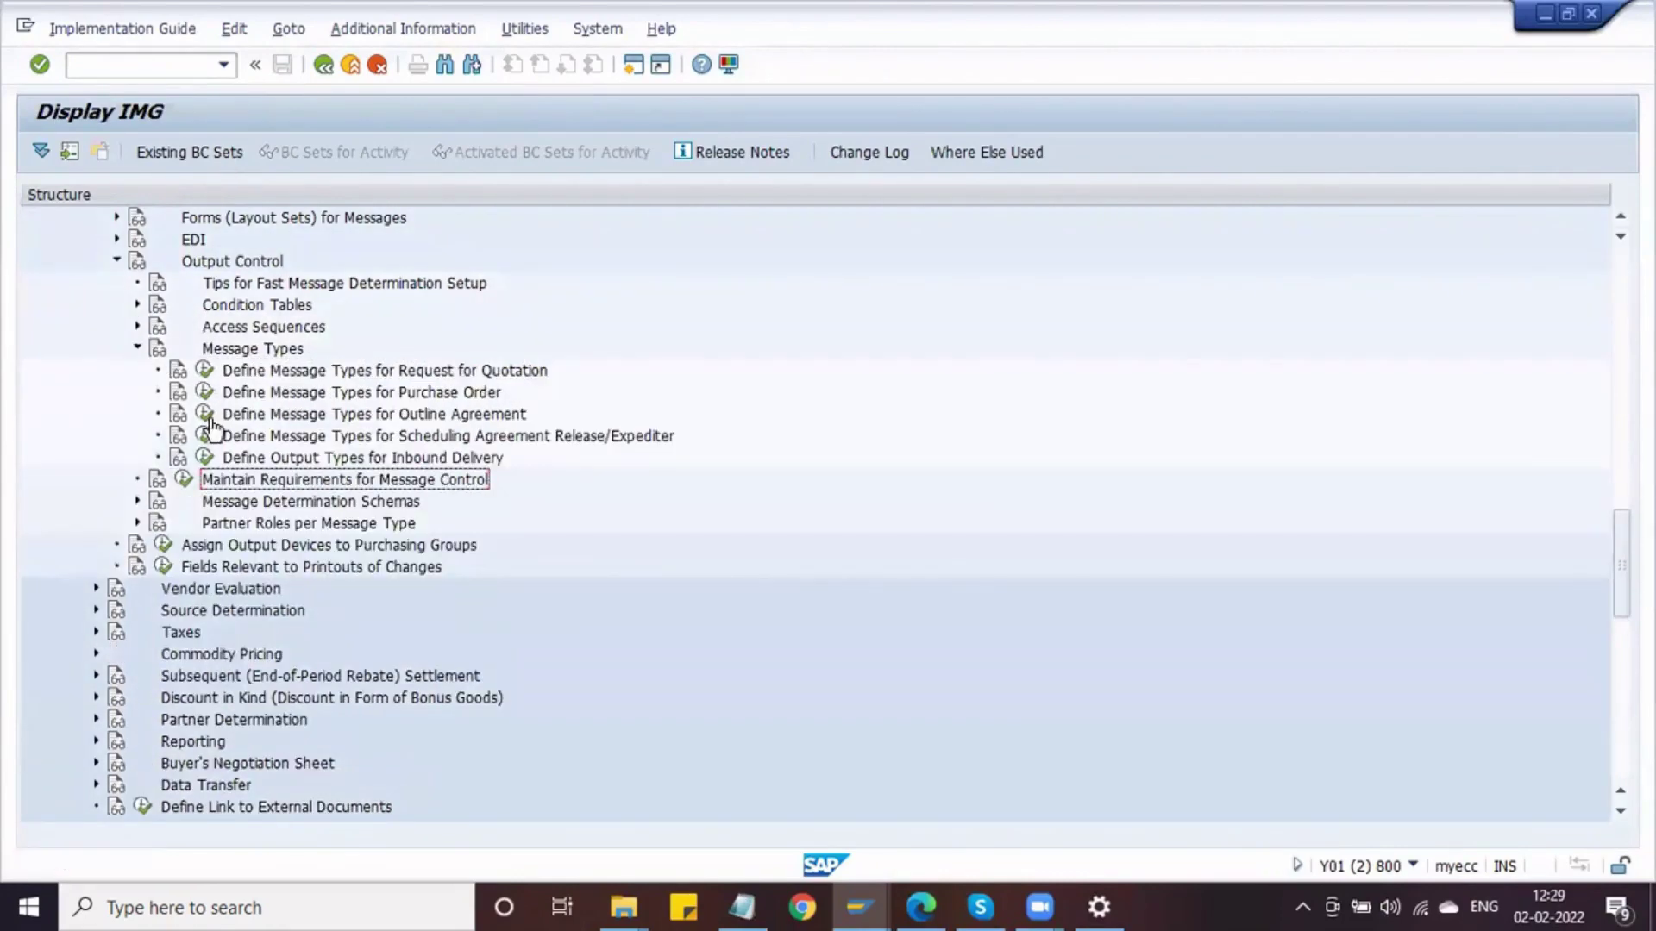
left_click(263, 395)
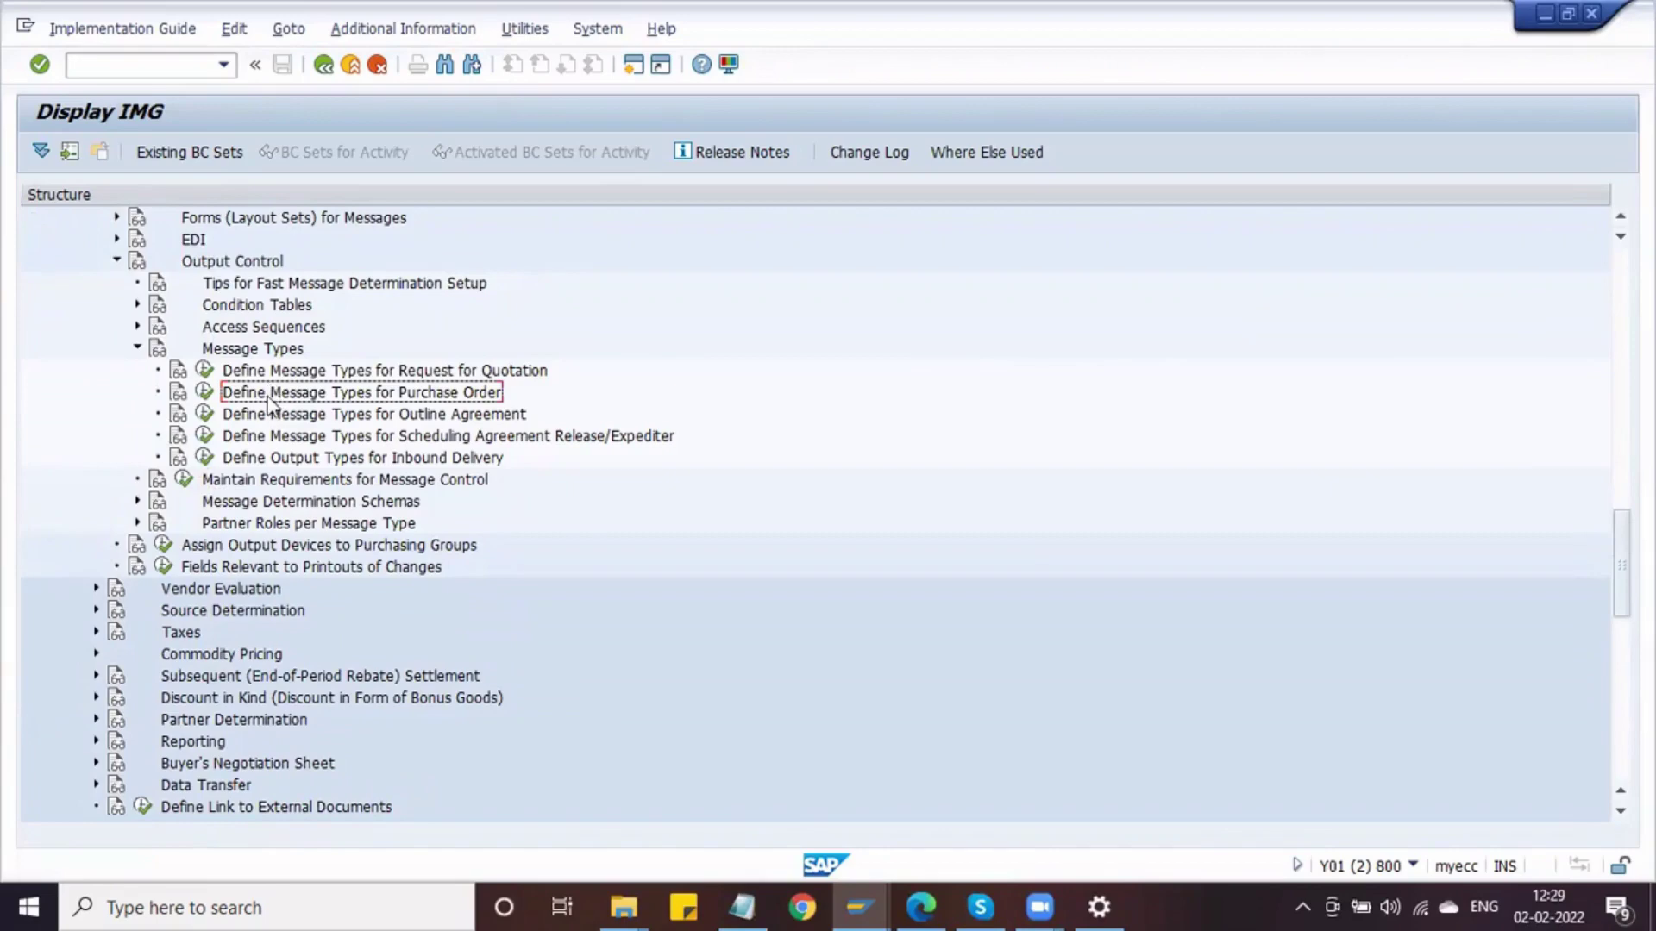
key("alt+Tab")
key("alt+Tab")
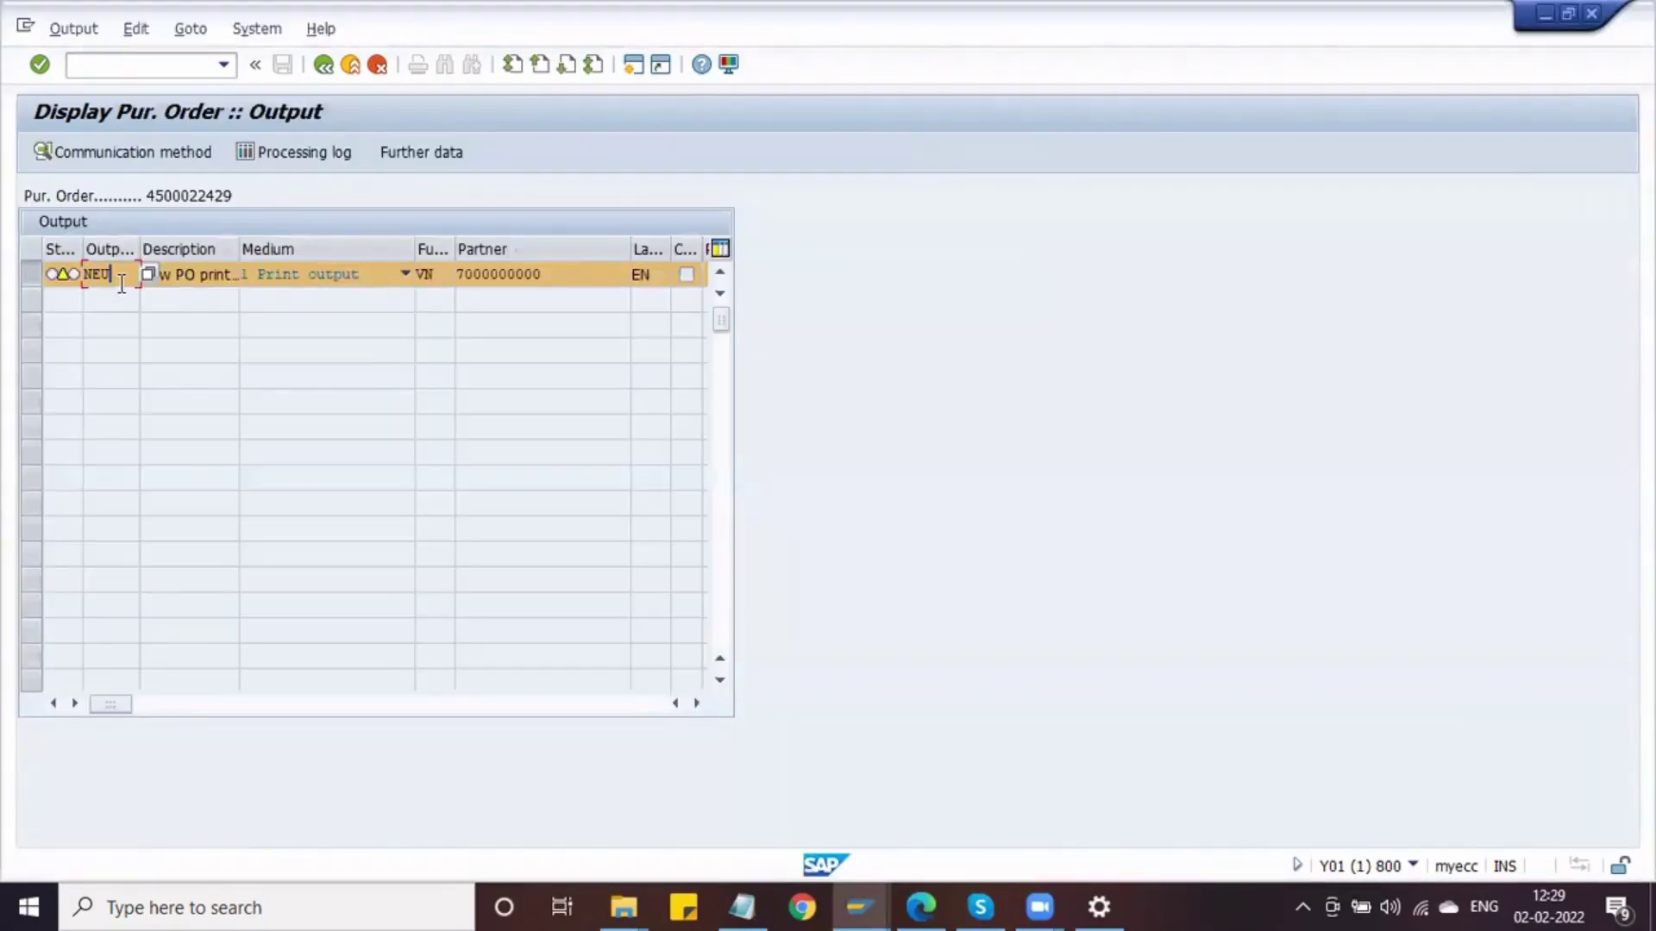
left_click_drag(111, 276, 44, 283)
key("alt+Tab")
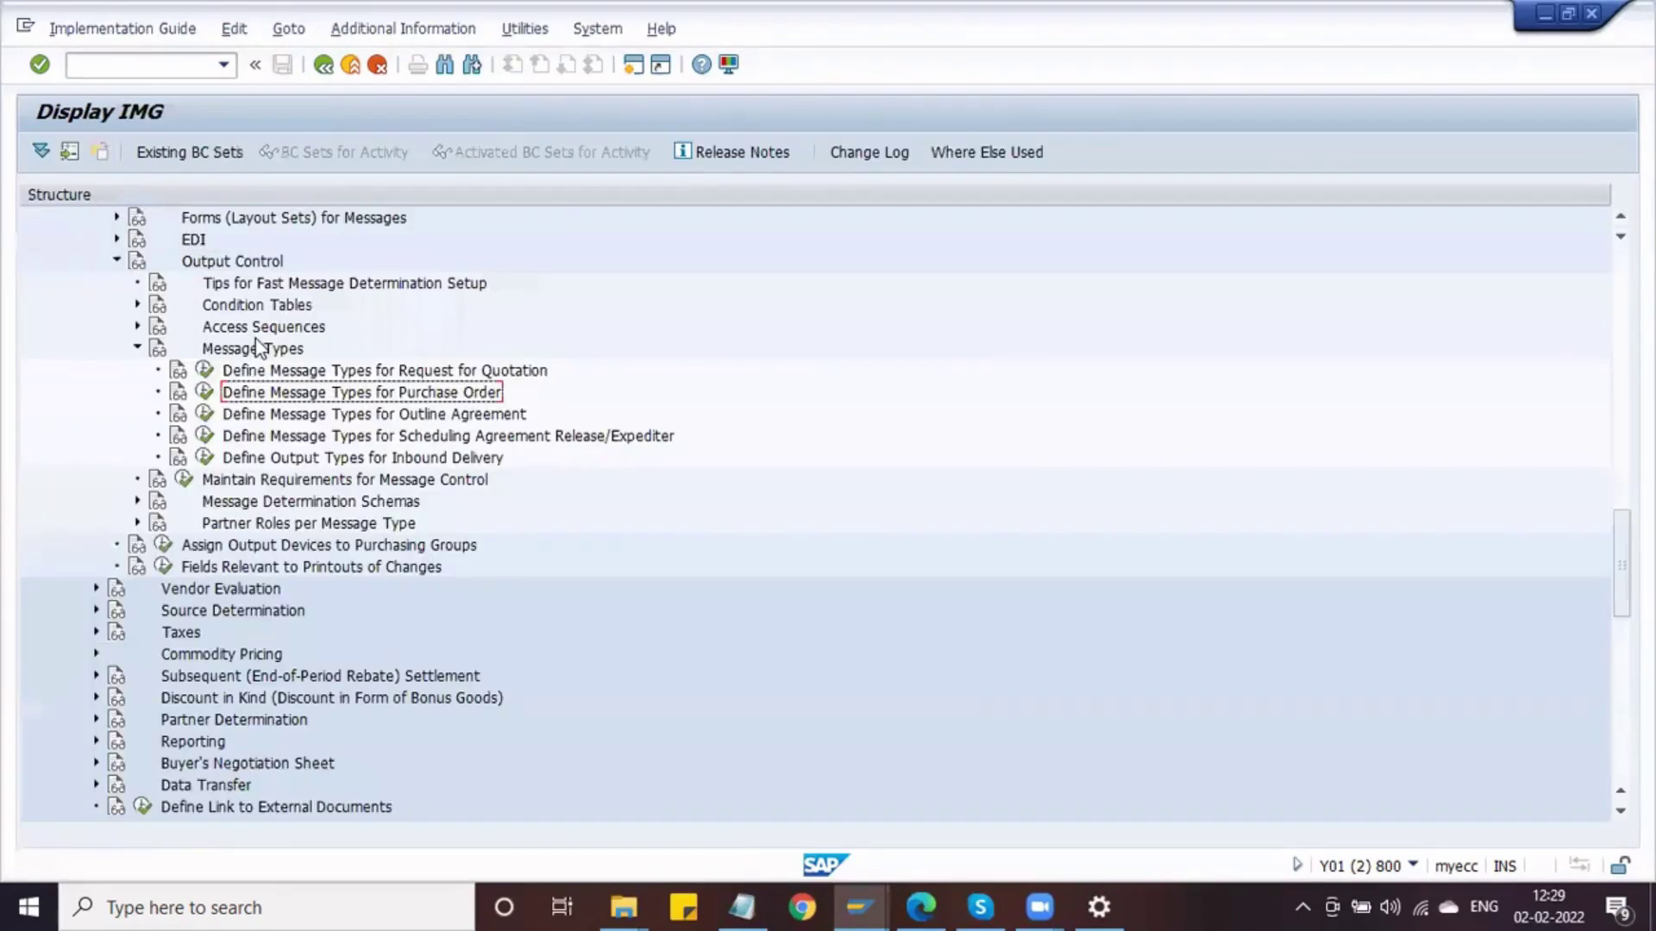
left_click(212, 395)
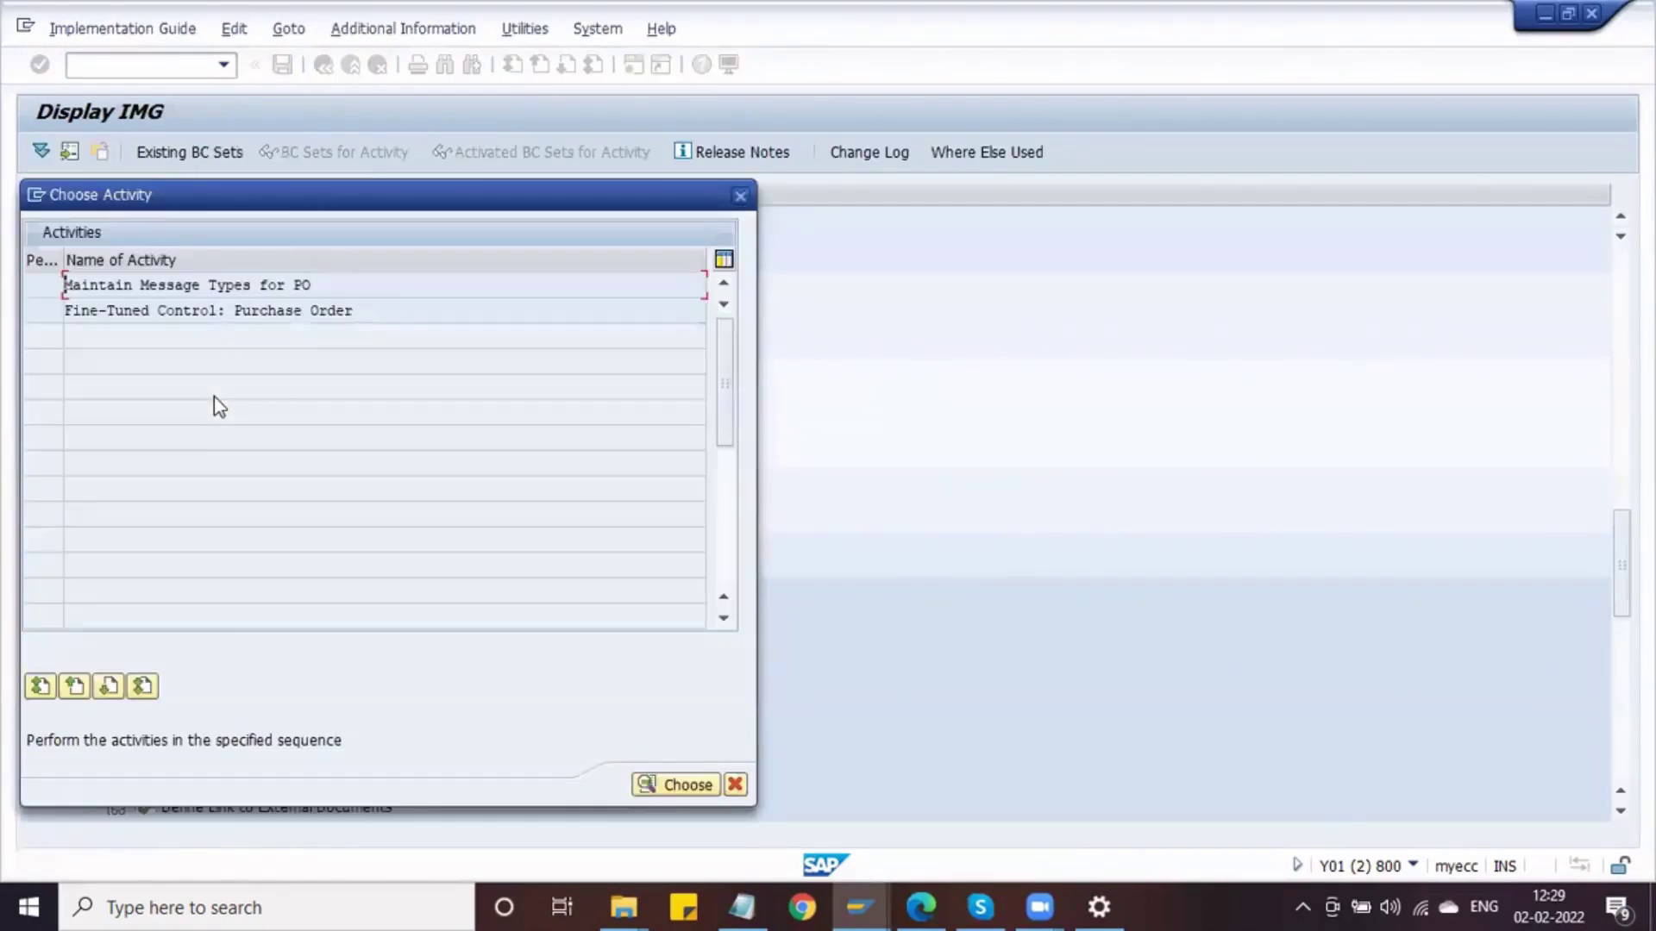
double_click(276, 284)
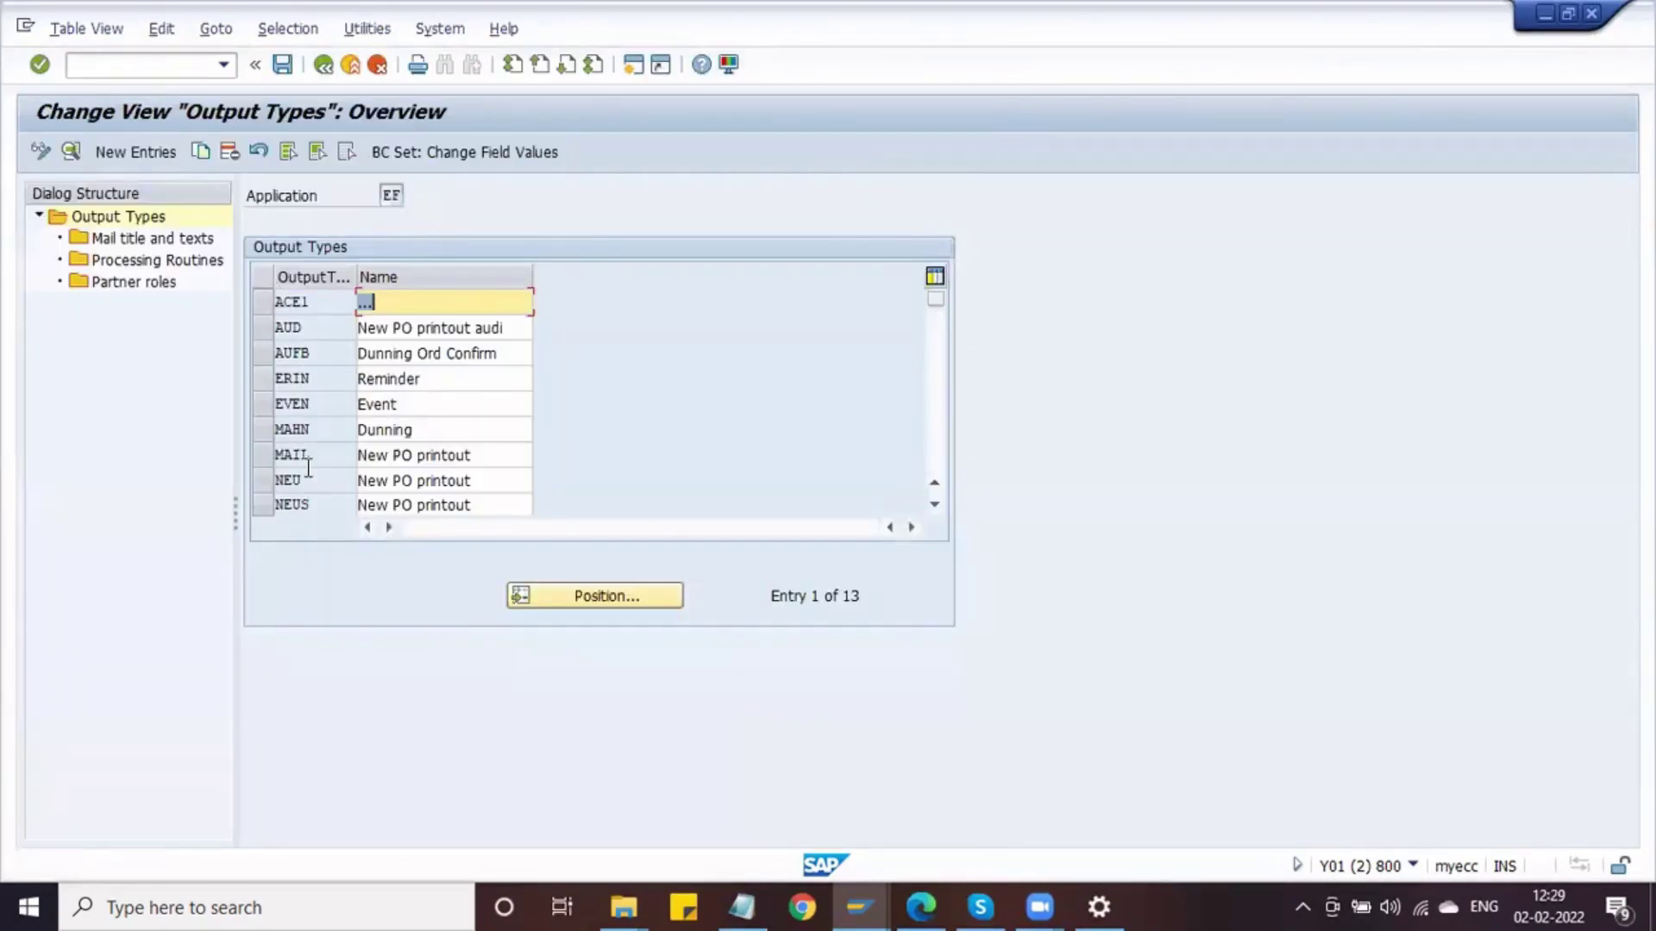
Locate output type NEU and its name New PO printout in the output types overview
left_click(312, 481)
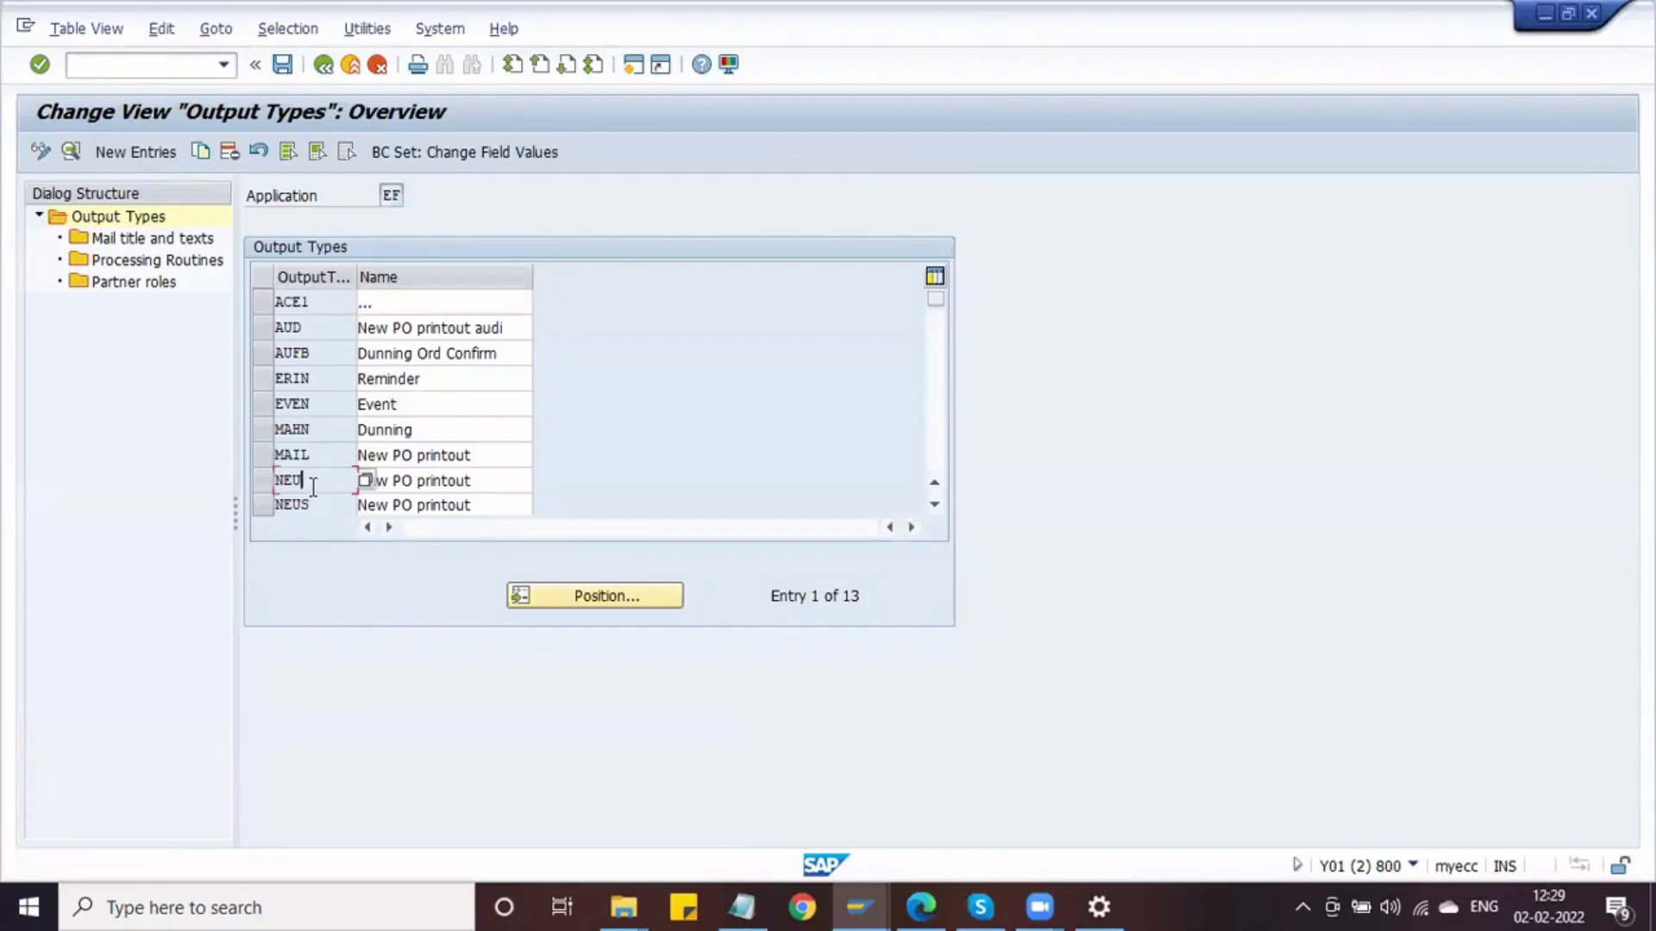
left_click_drag(323, 482, 273, 484)
left_click(274, 487)
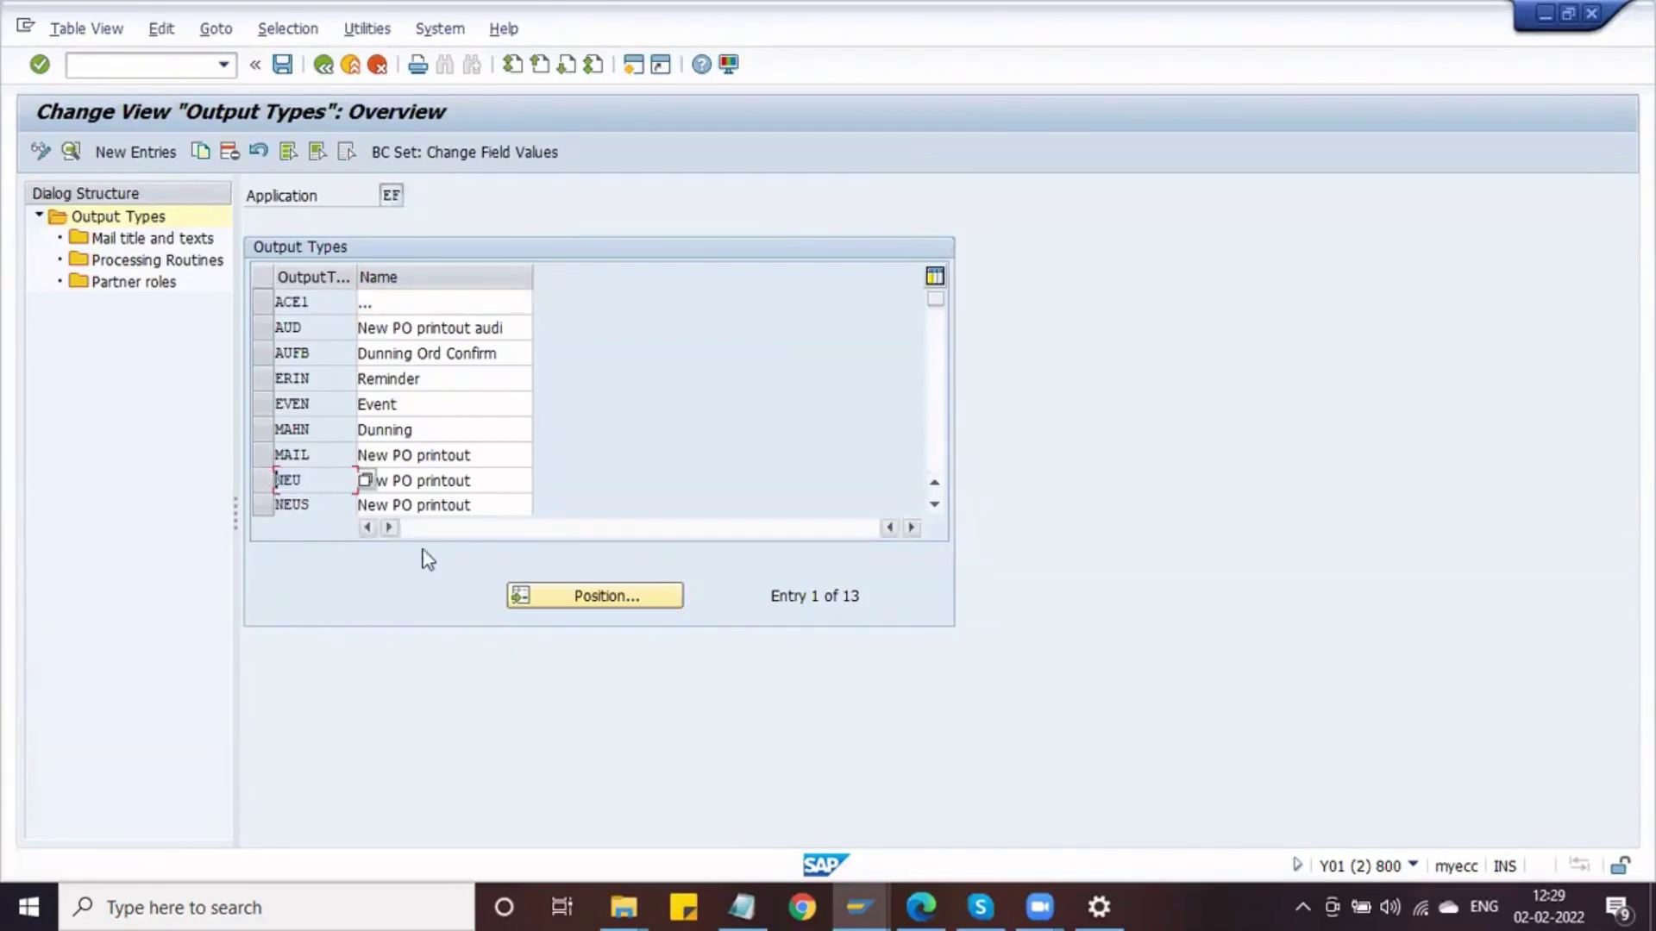
left_click_drag(478, 473, 329, 473)
left_click(321, 479)
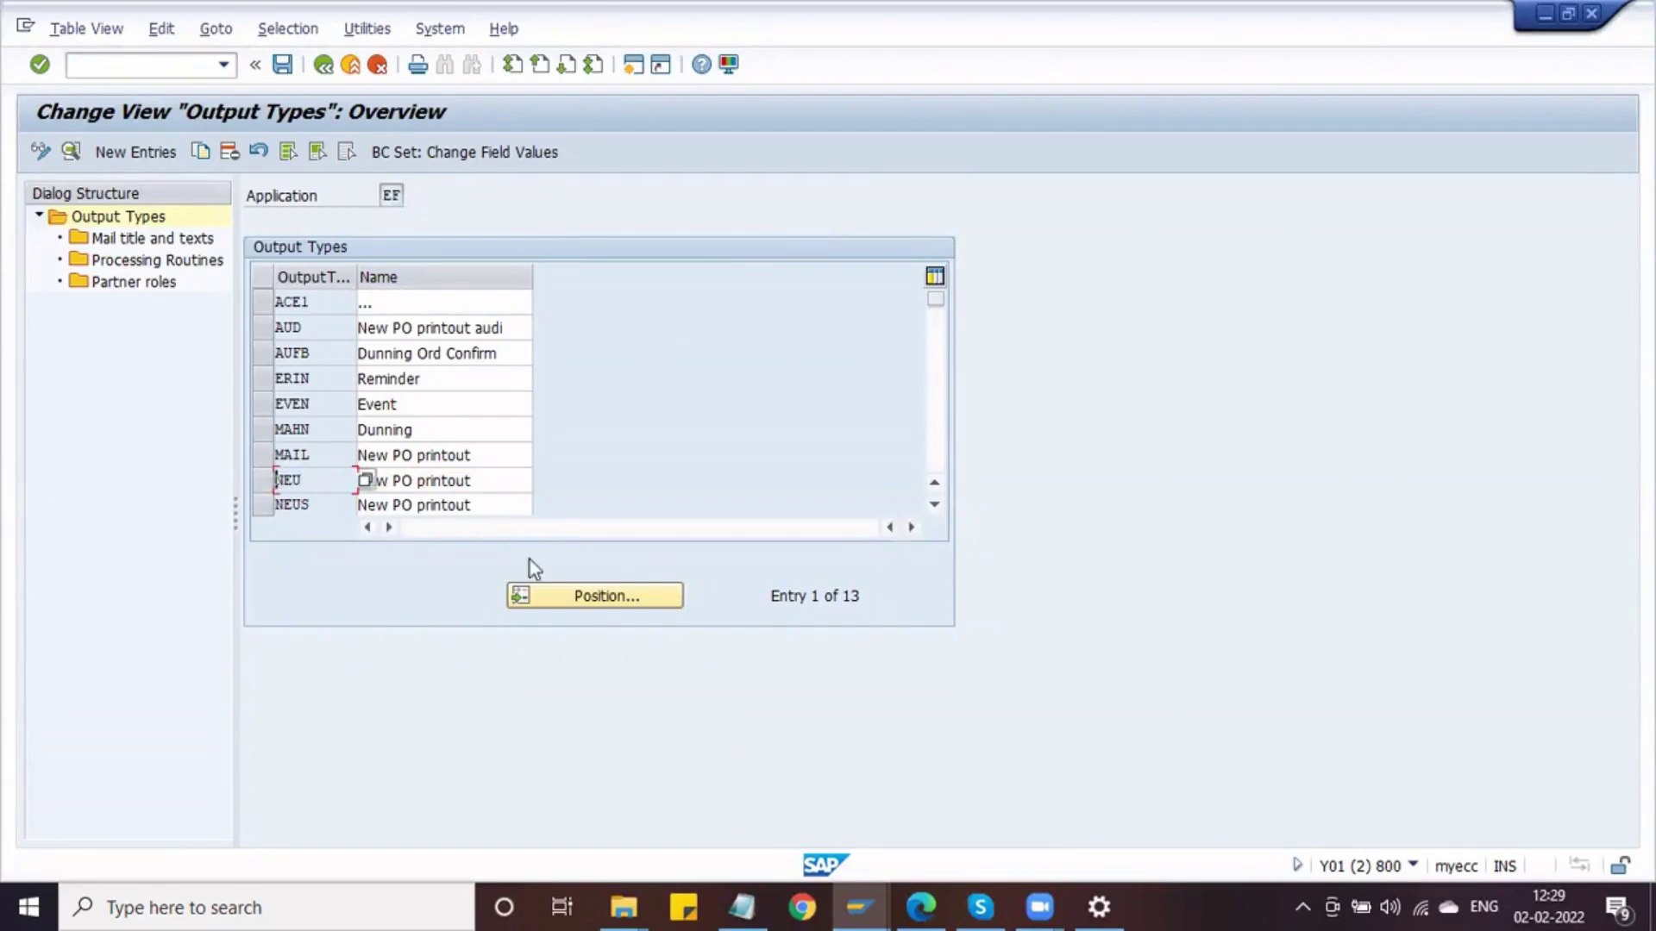
Position the output types list on ZNEU to view the custom types, and return to the start of the list
left_click(583, 596)
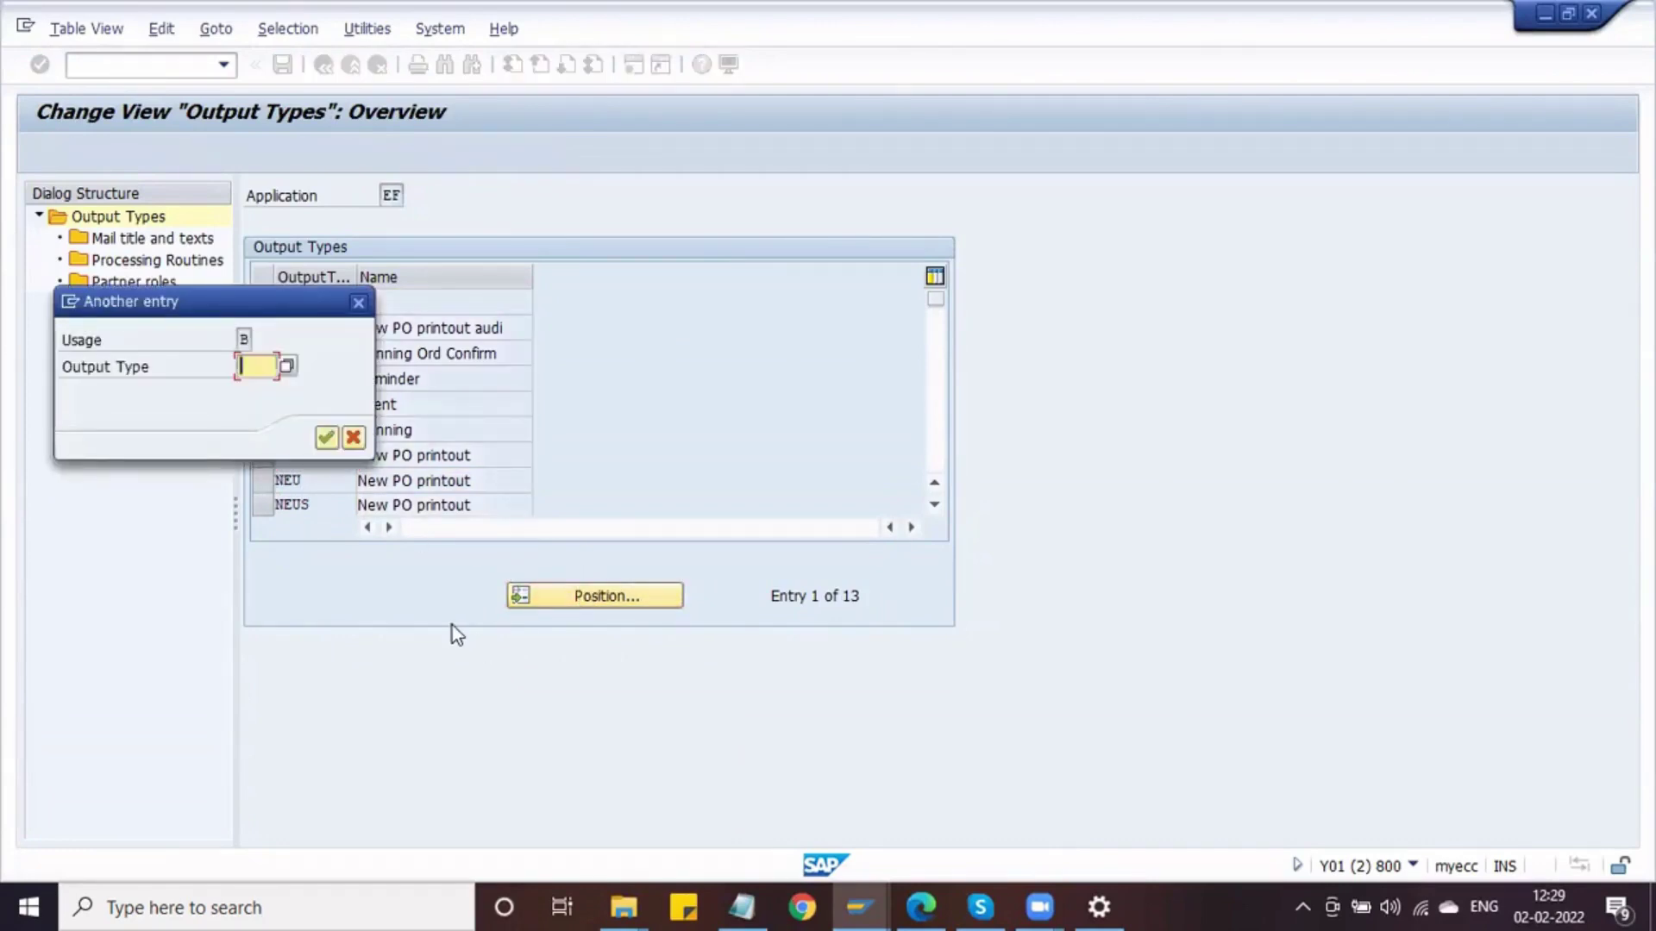
type("ZNEU")
key("Return")
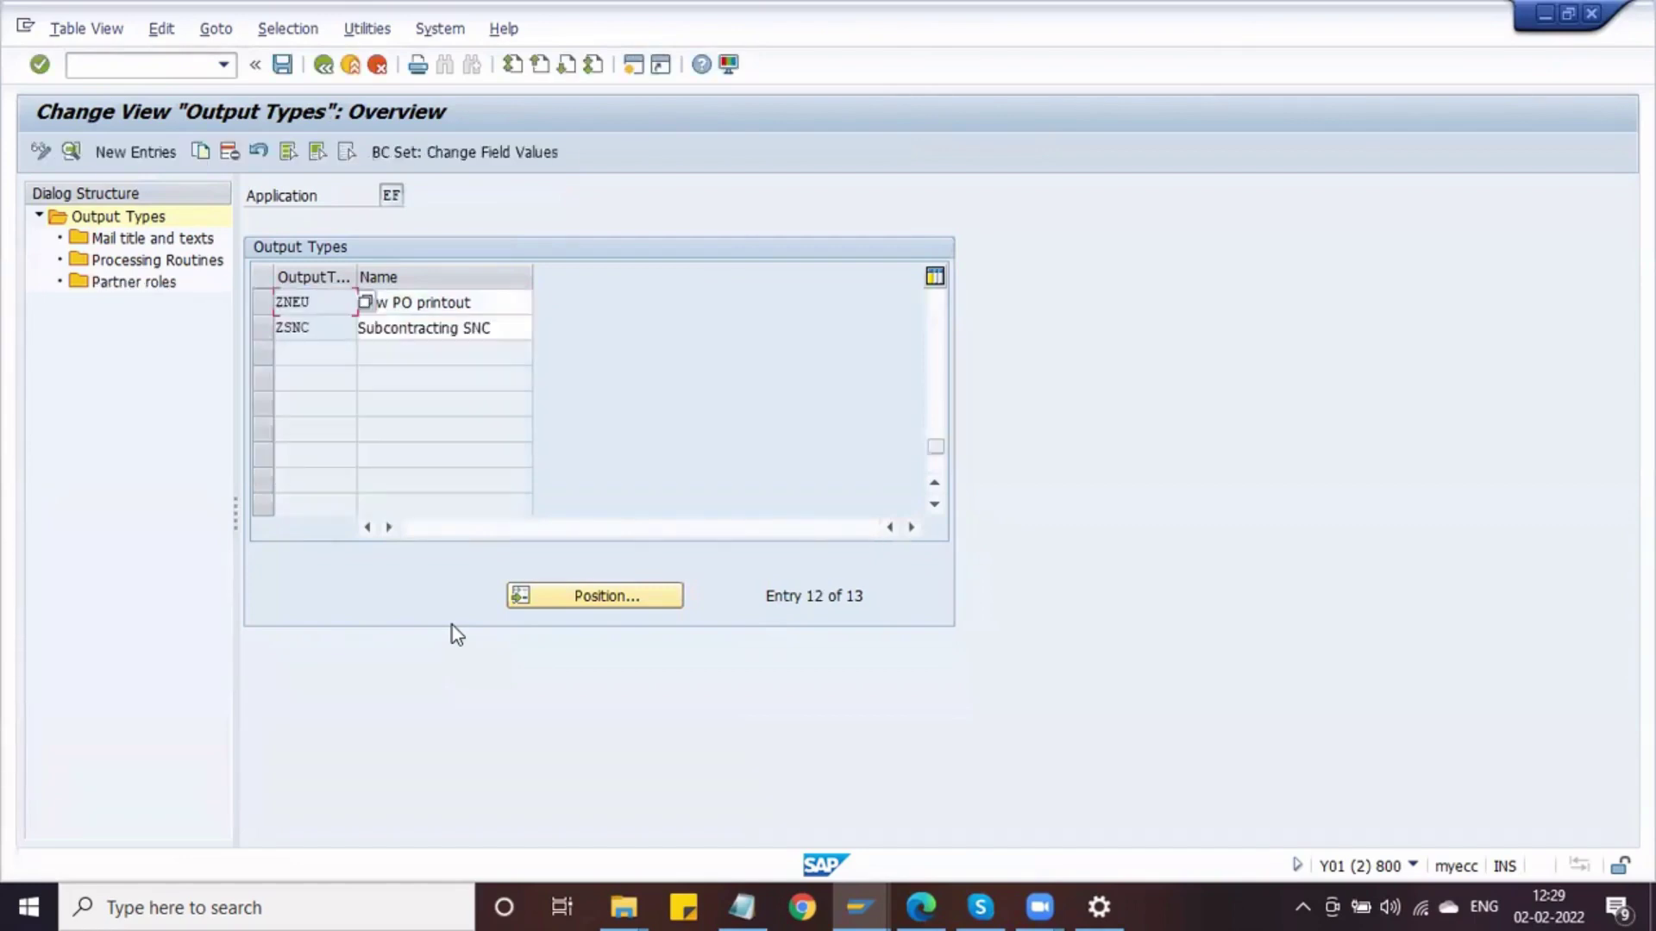
left_click(326, 324)
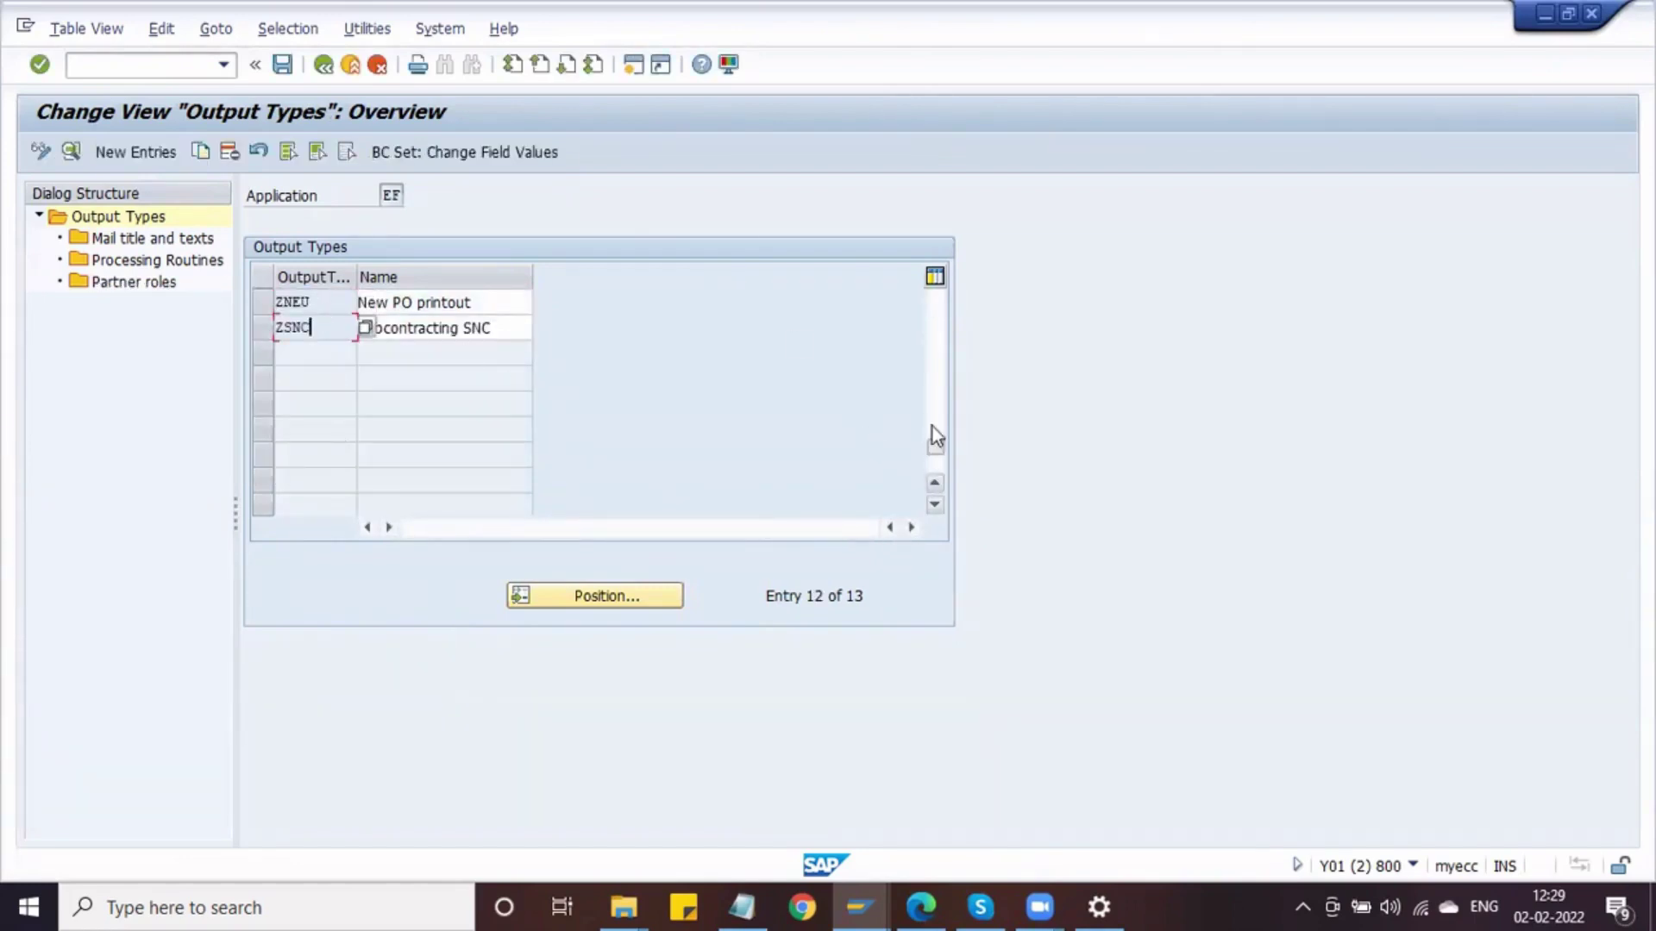
left_click_drag(934, 441, 927, 298)
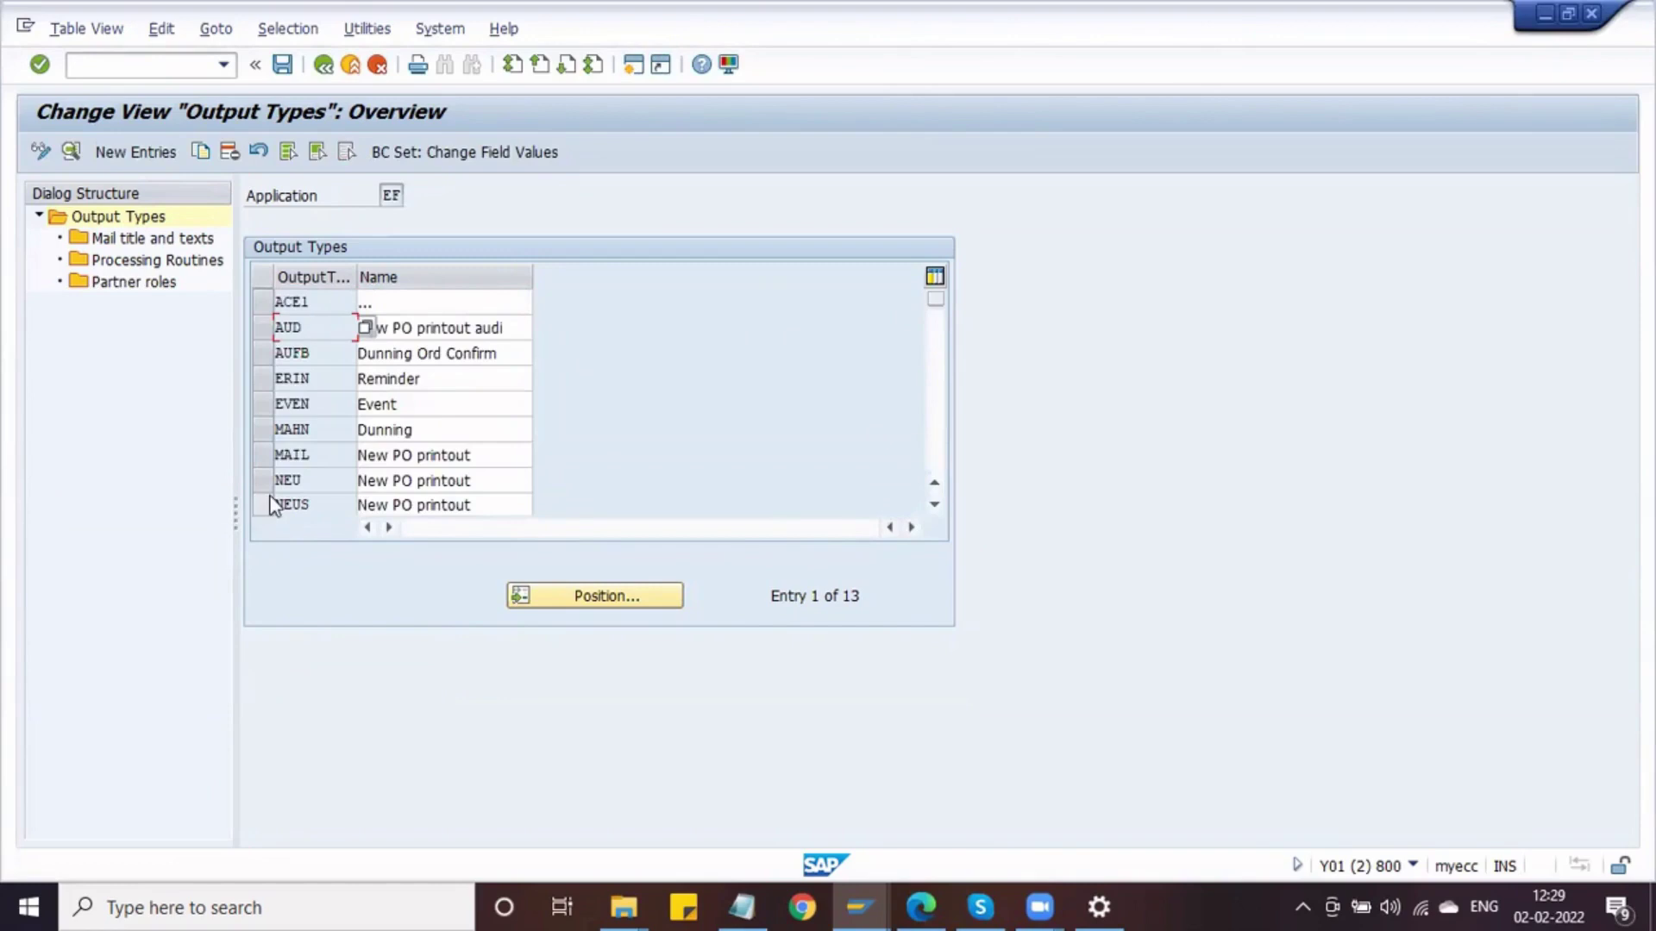
Select the NEU (New PO printout) row and open the details of this output type
left_click(262, 480)
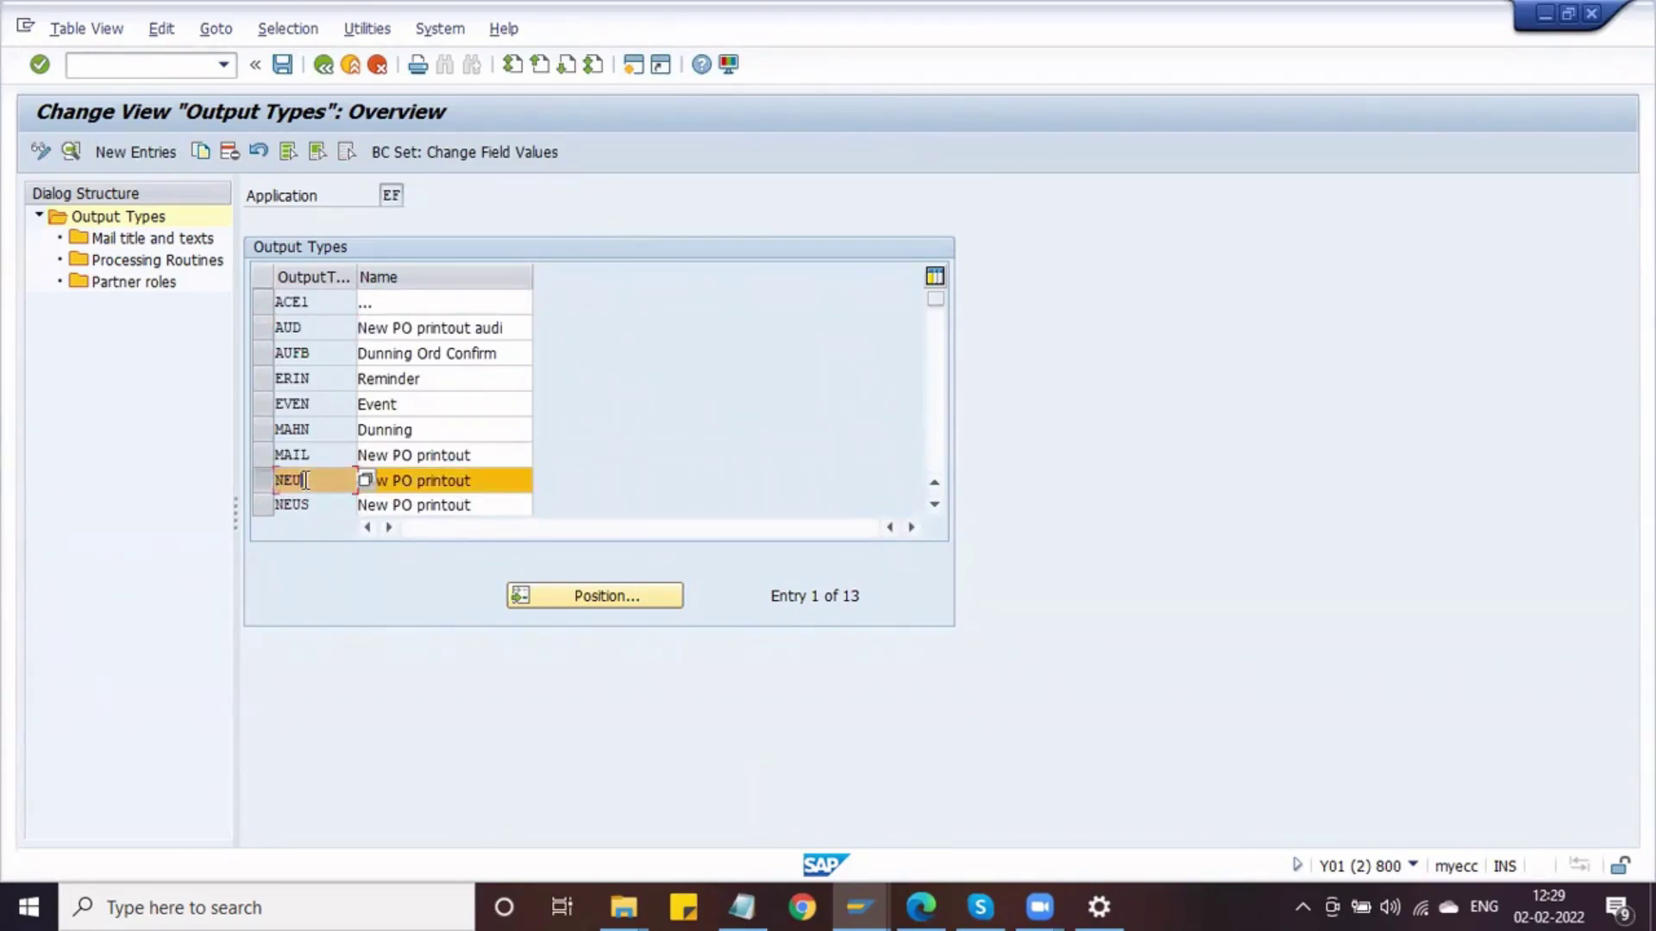
left_click(260, 479)
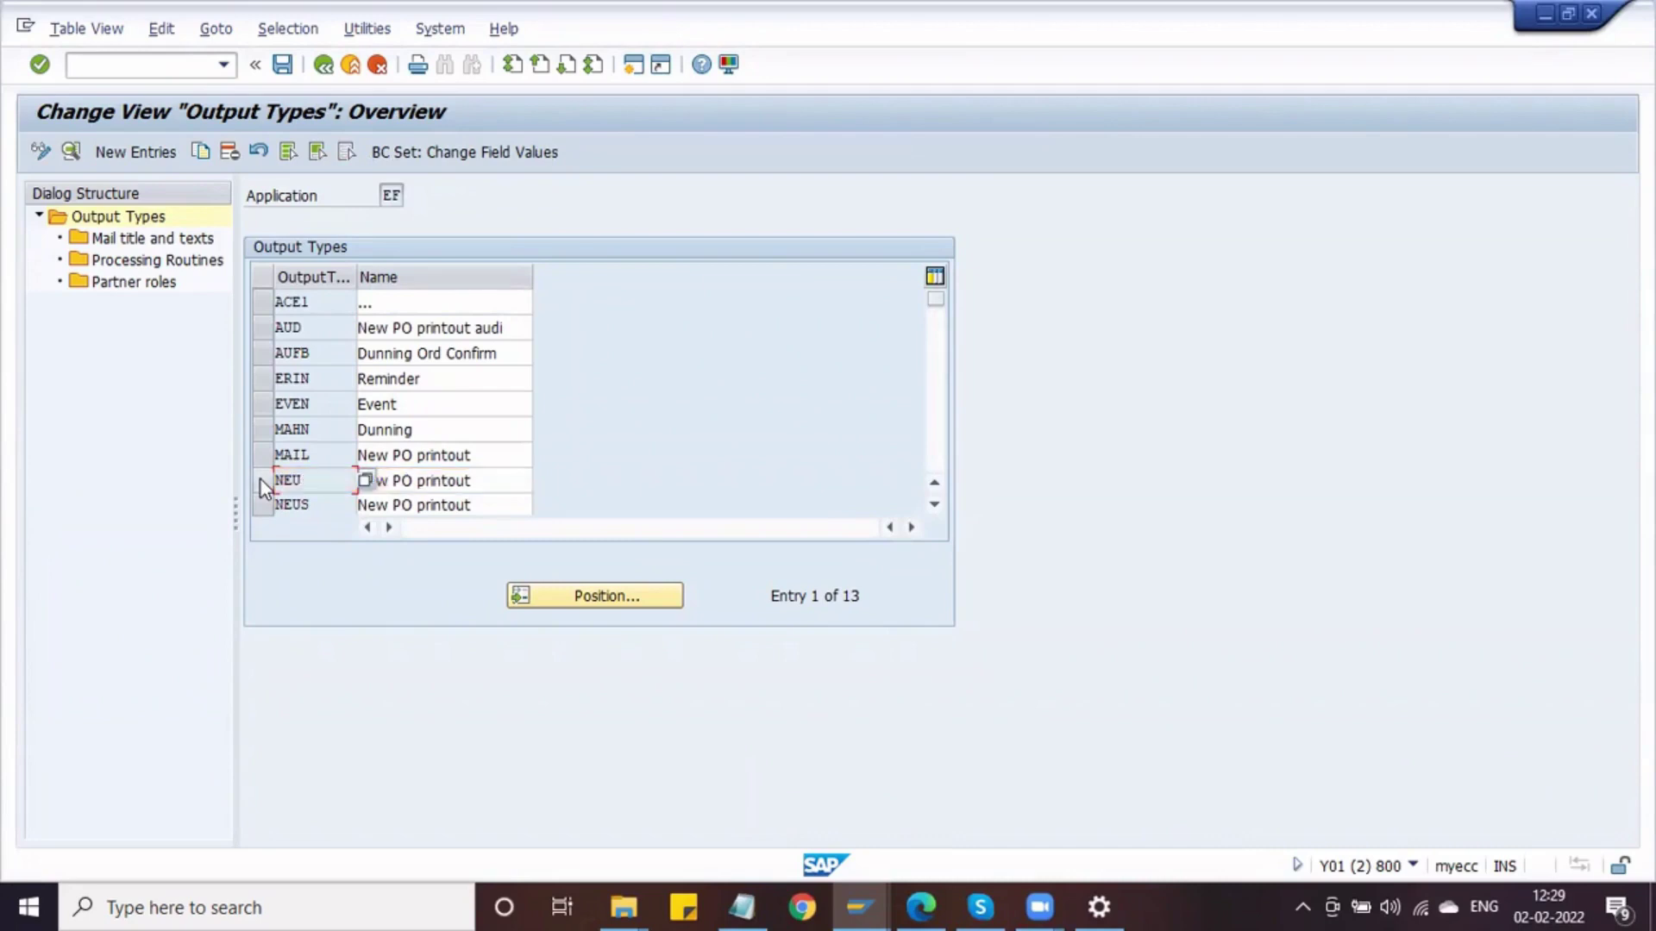
left_click(261, 480)
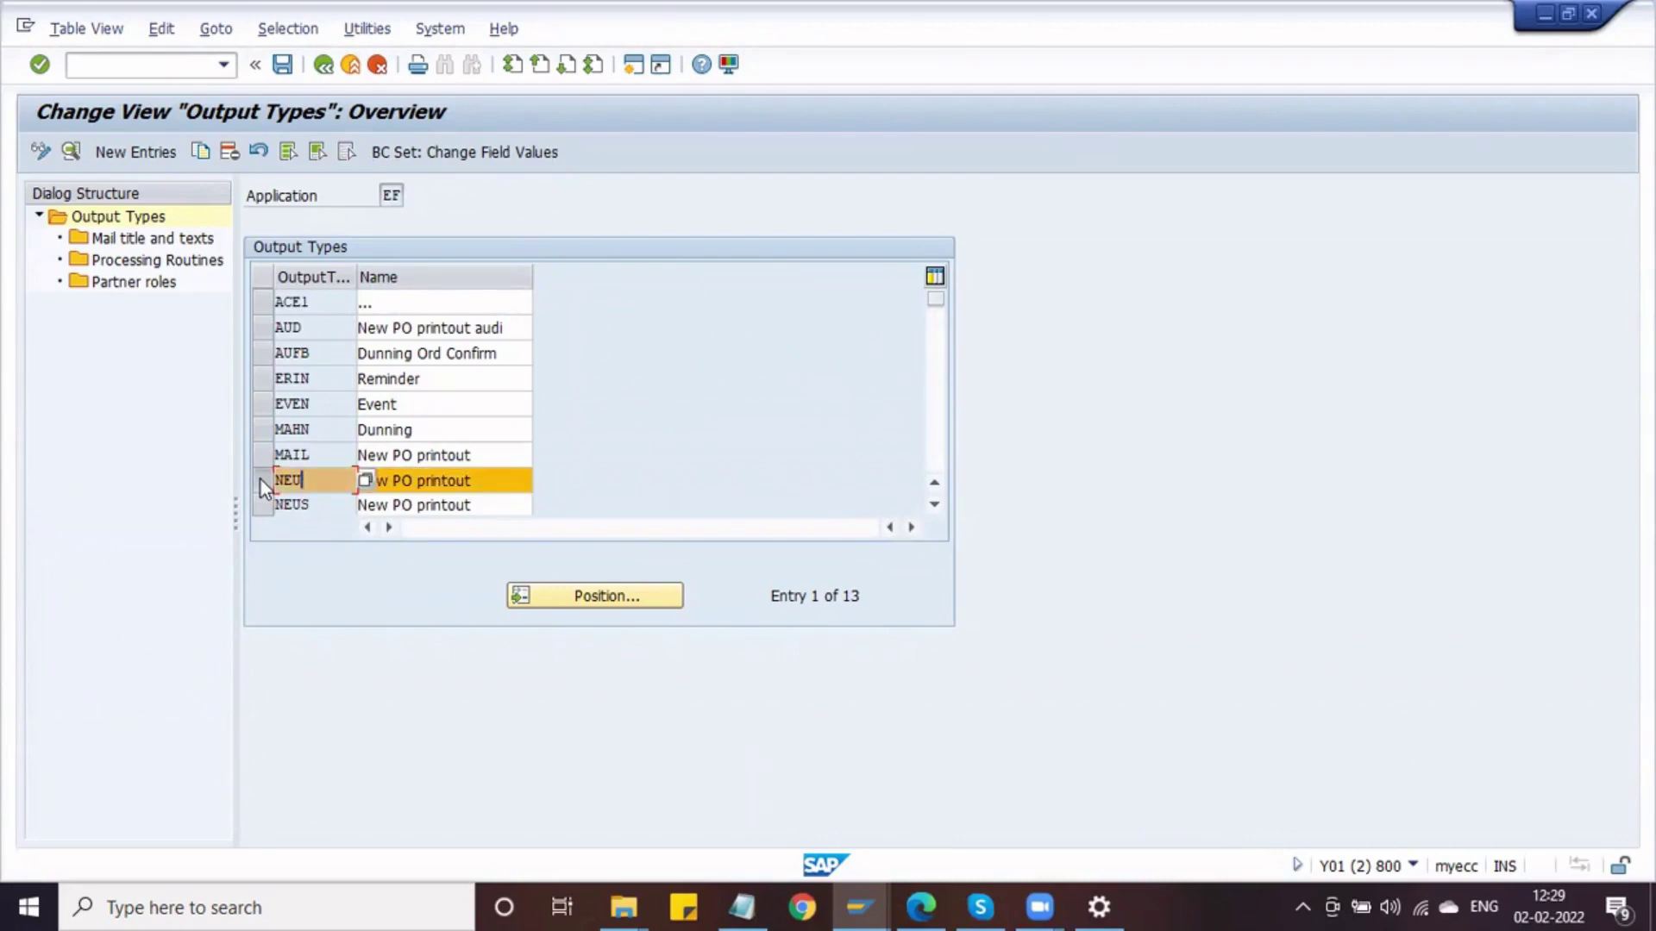
left_click(71, 153)
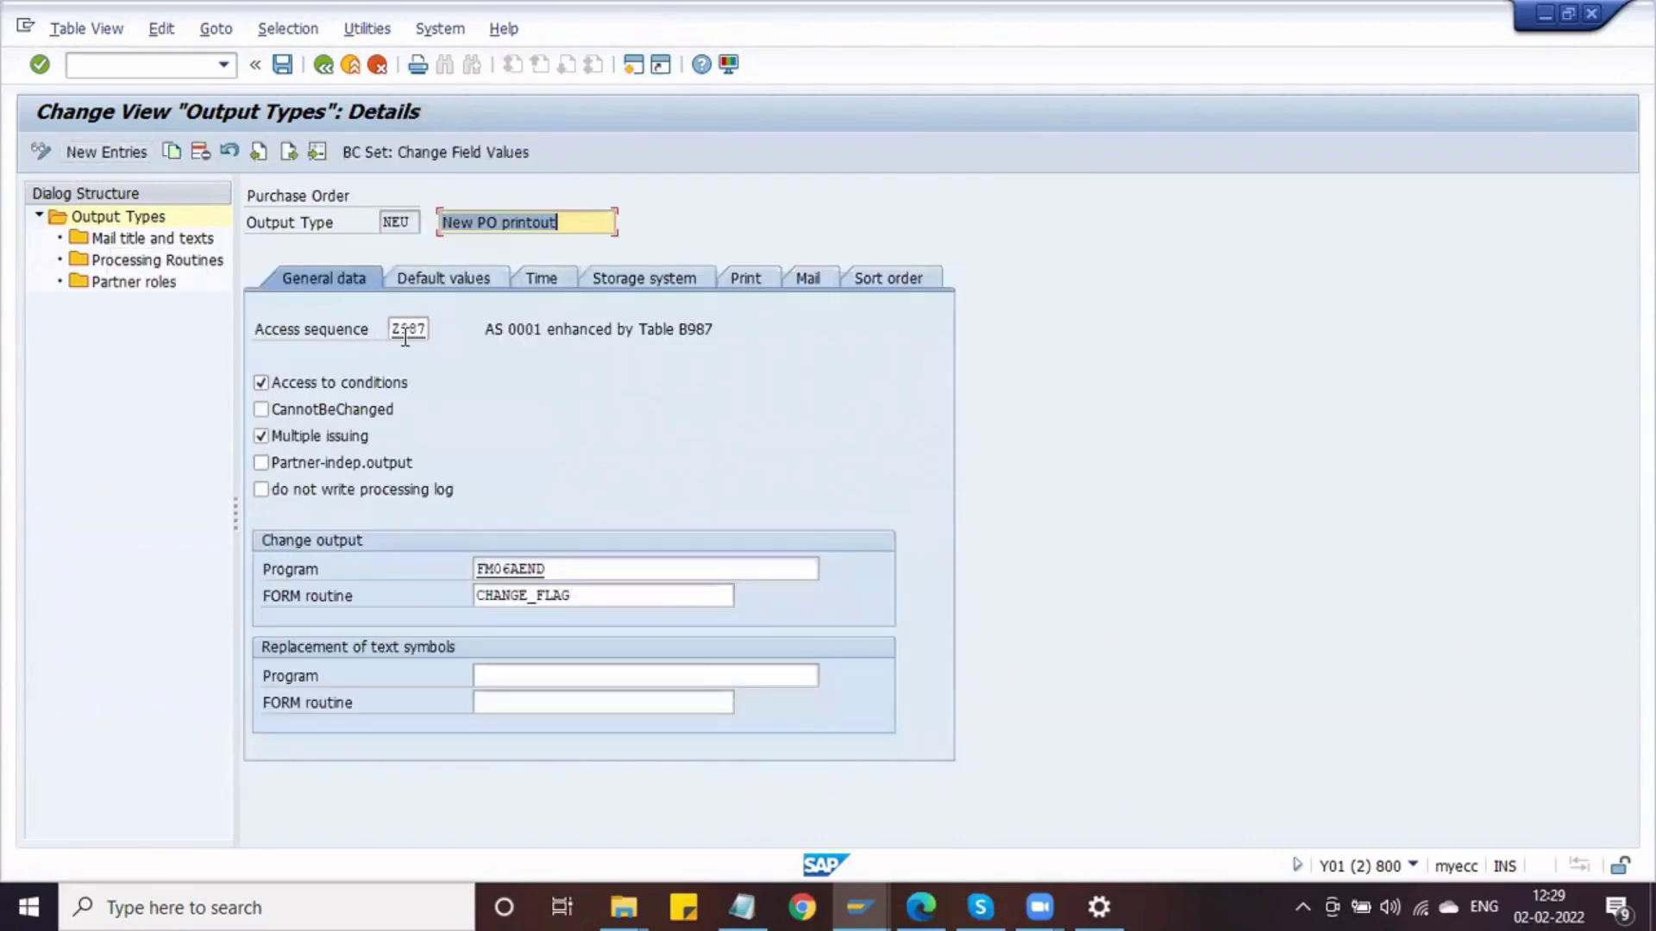
Replace the access sequence of output type NEU with DASQ (DocType/PurchOrg/Vendor), picked from the available access sequences
left_click(393, 328)
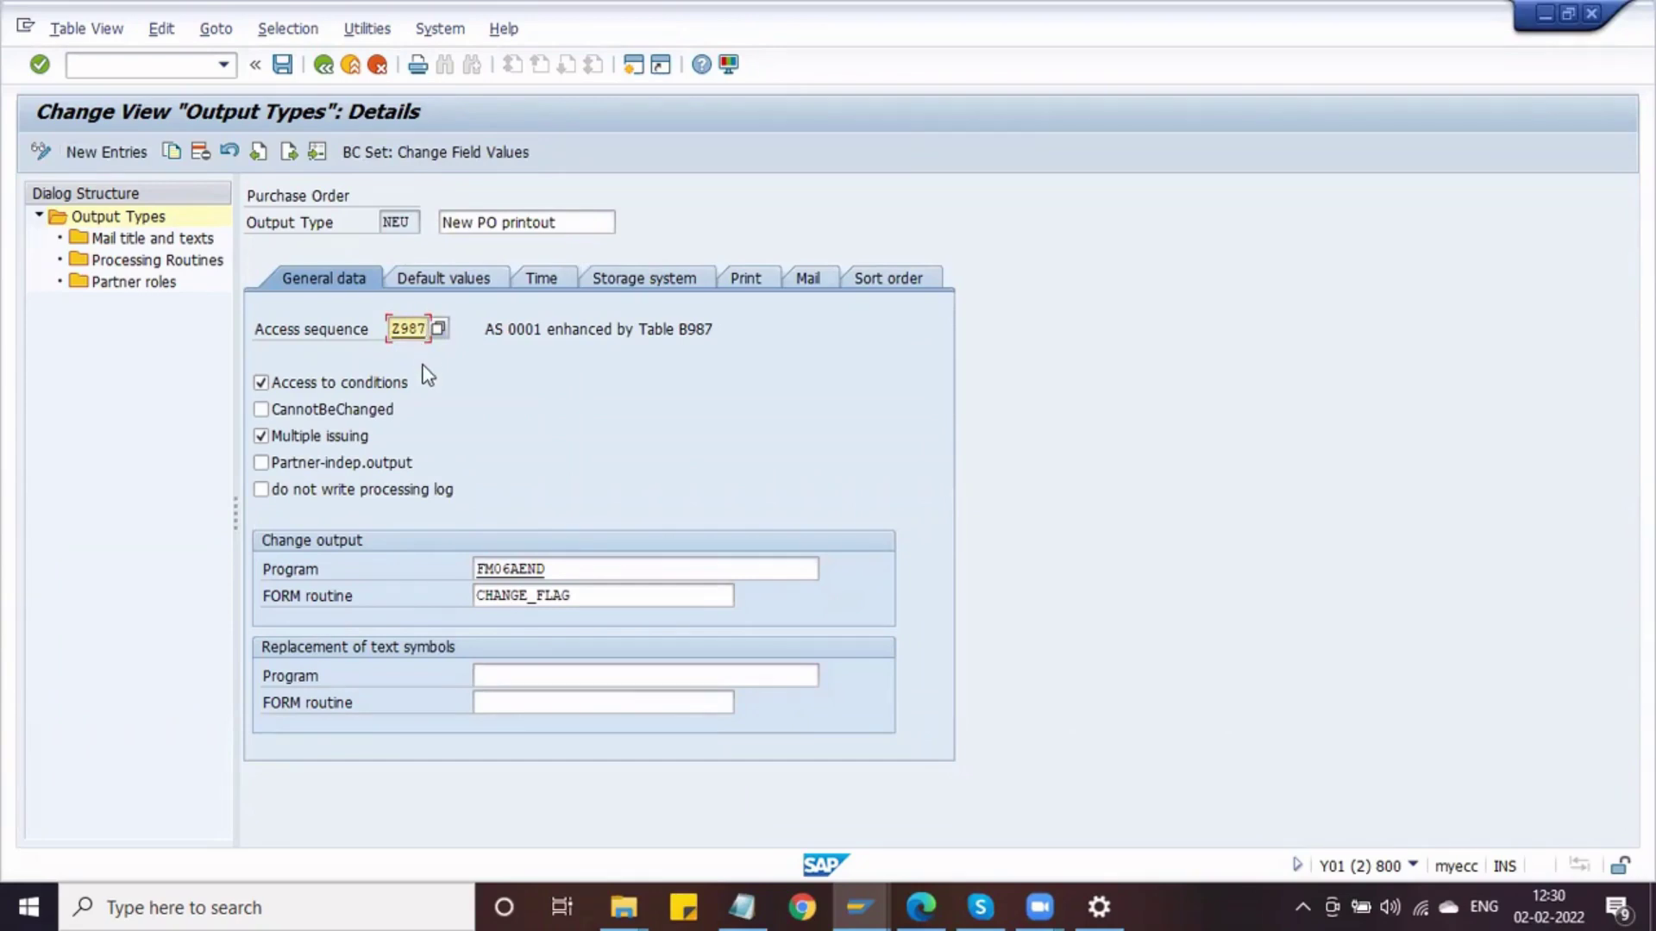
key("BackSpace")
key("BackSpace")
key("BackSpace")
key("BackSpace")
left_click(436, 328)
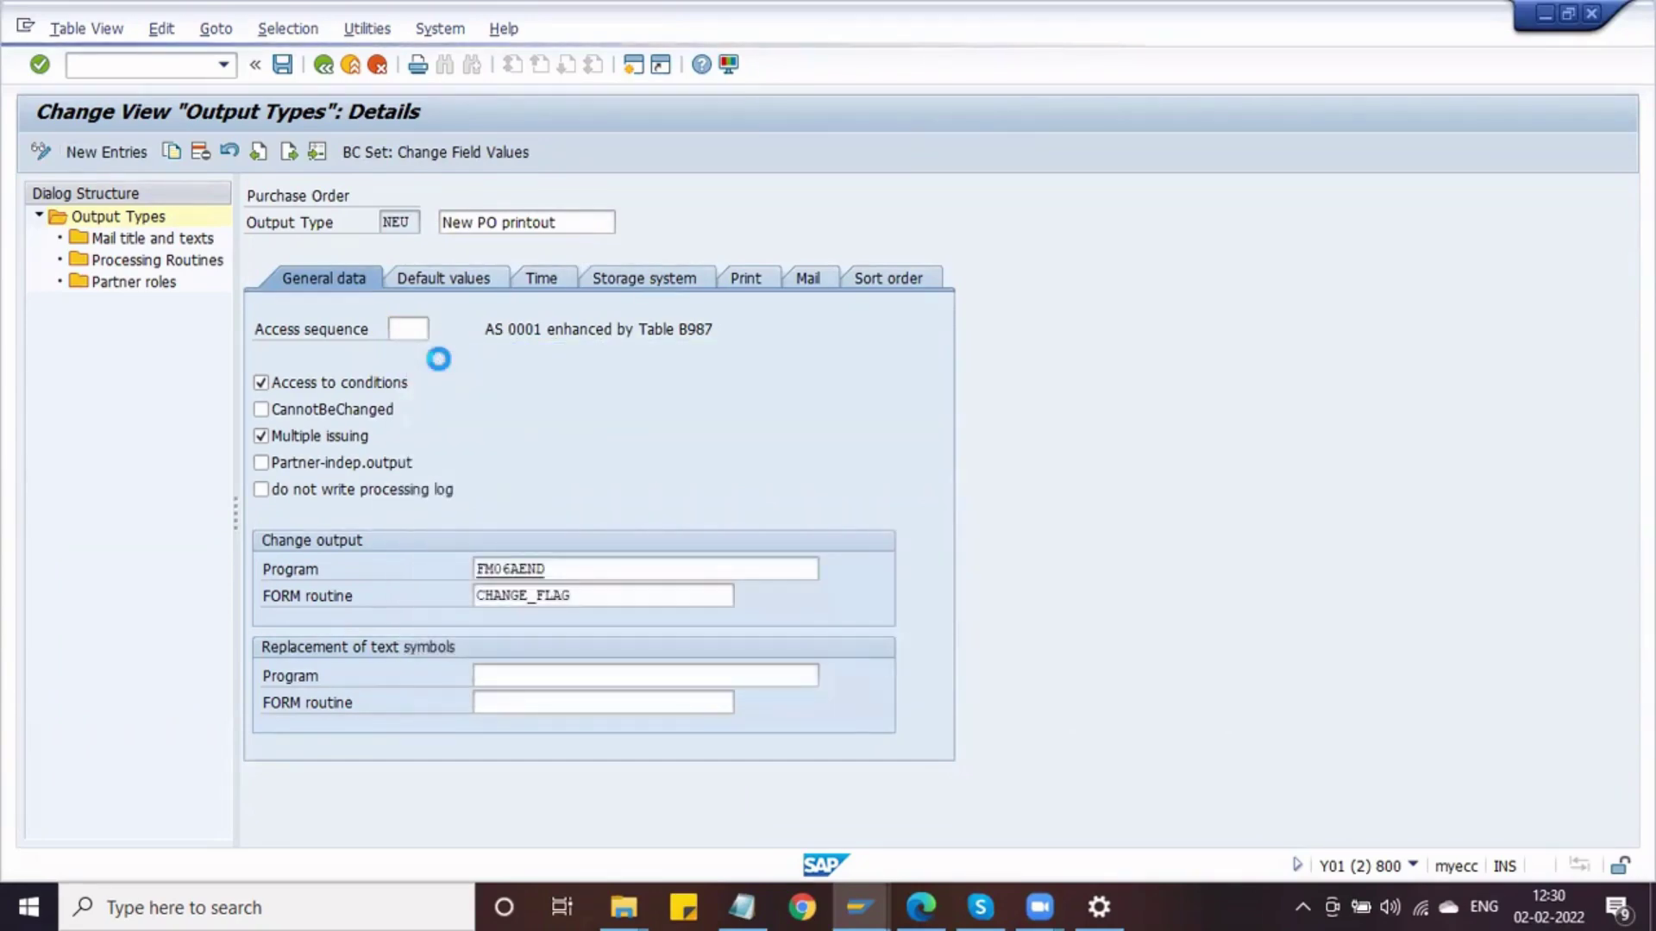
left_click(456, 315)
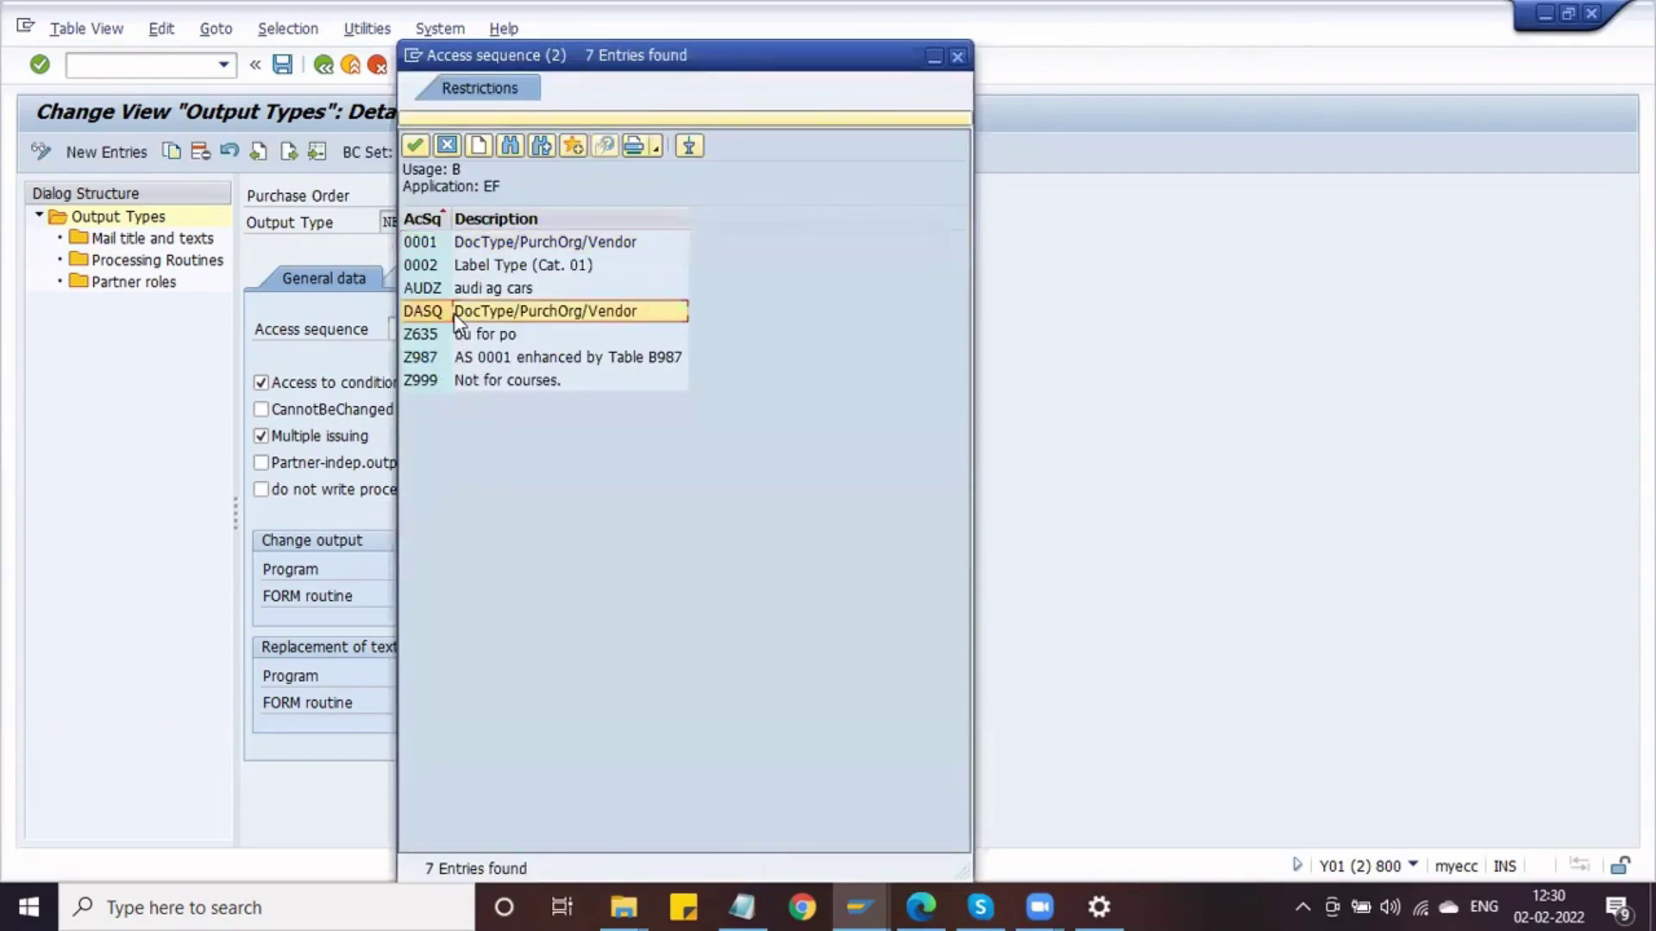
left_click(417, 145)
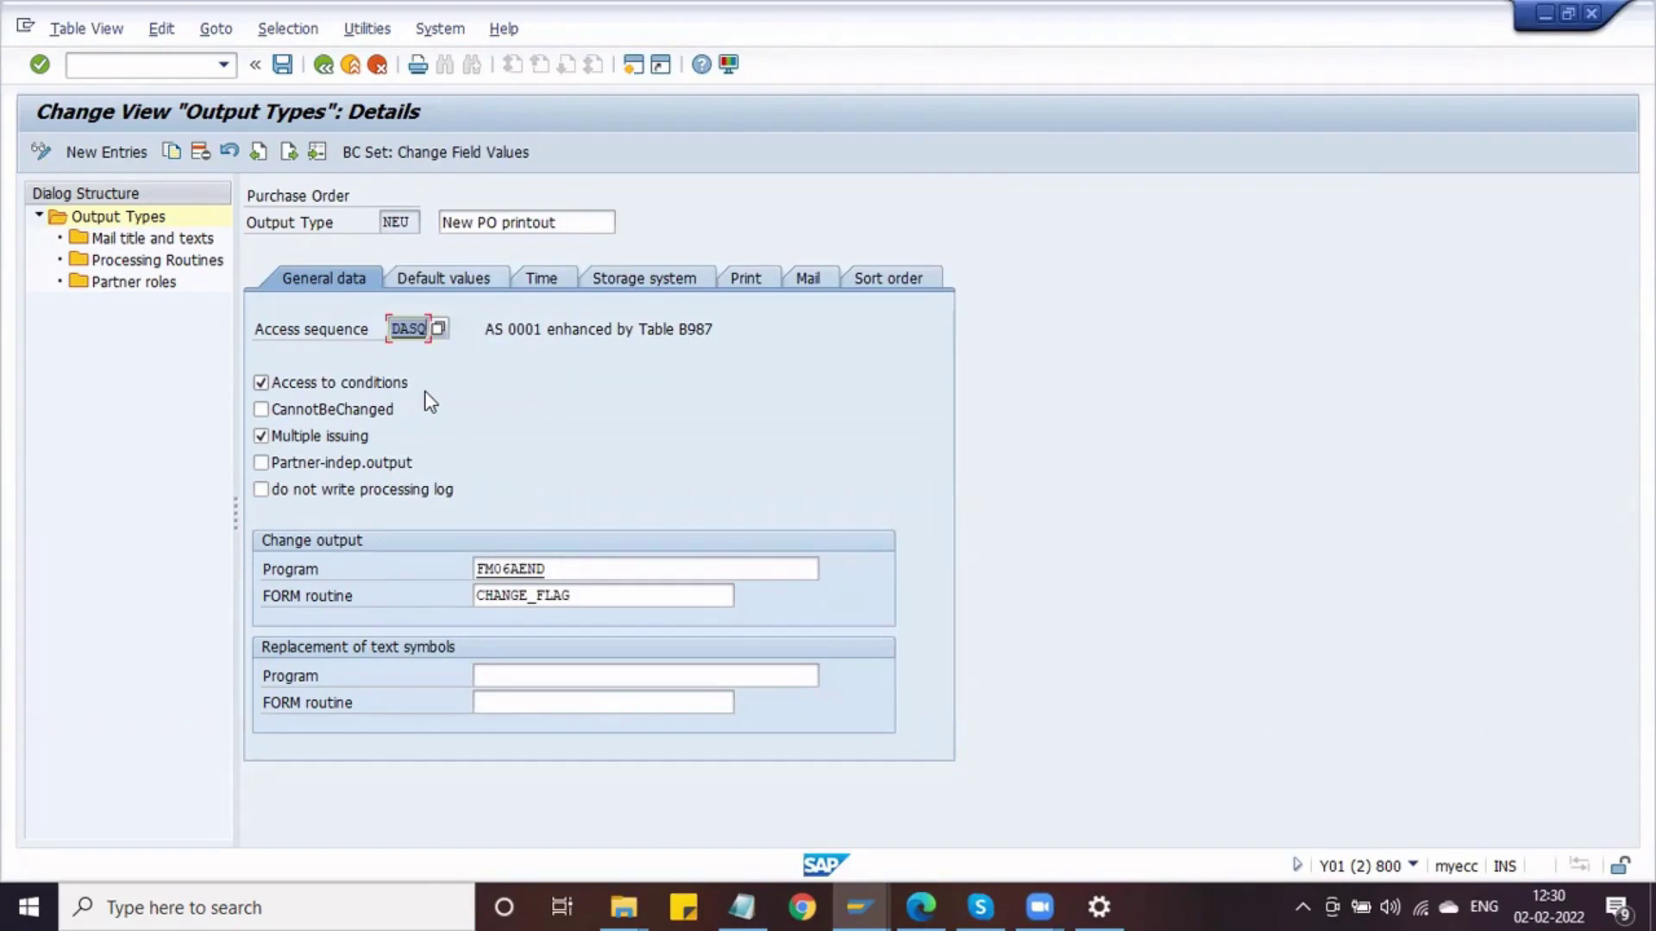
key("Return")
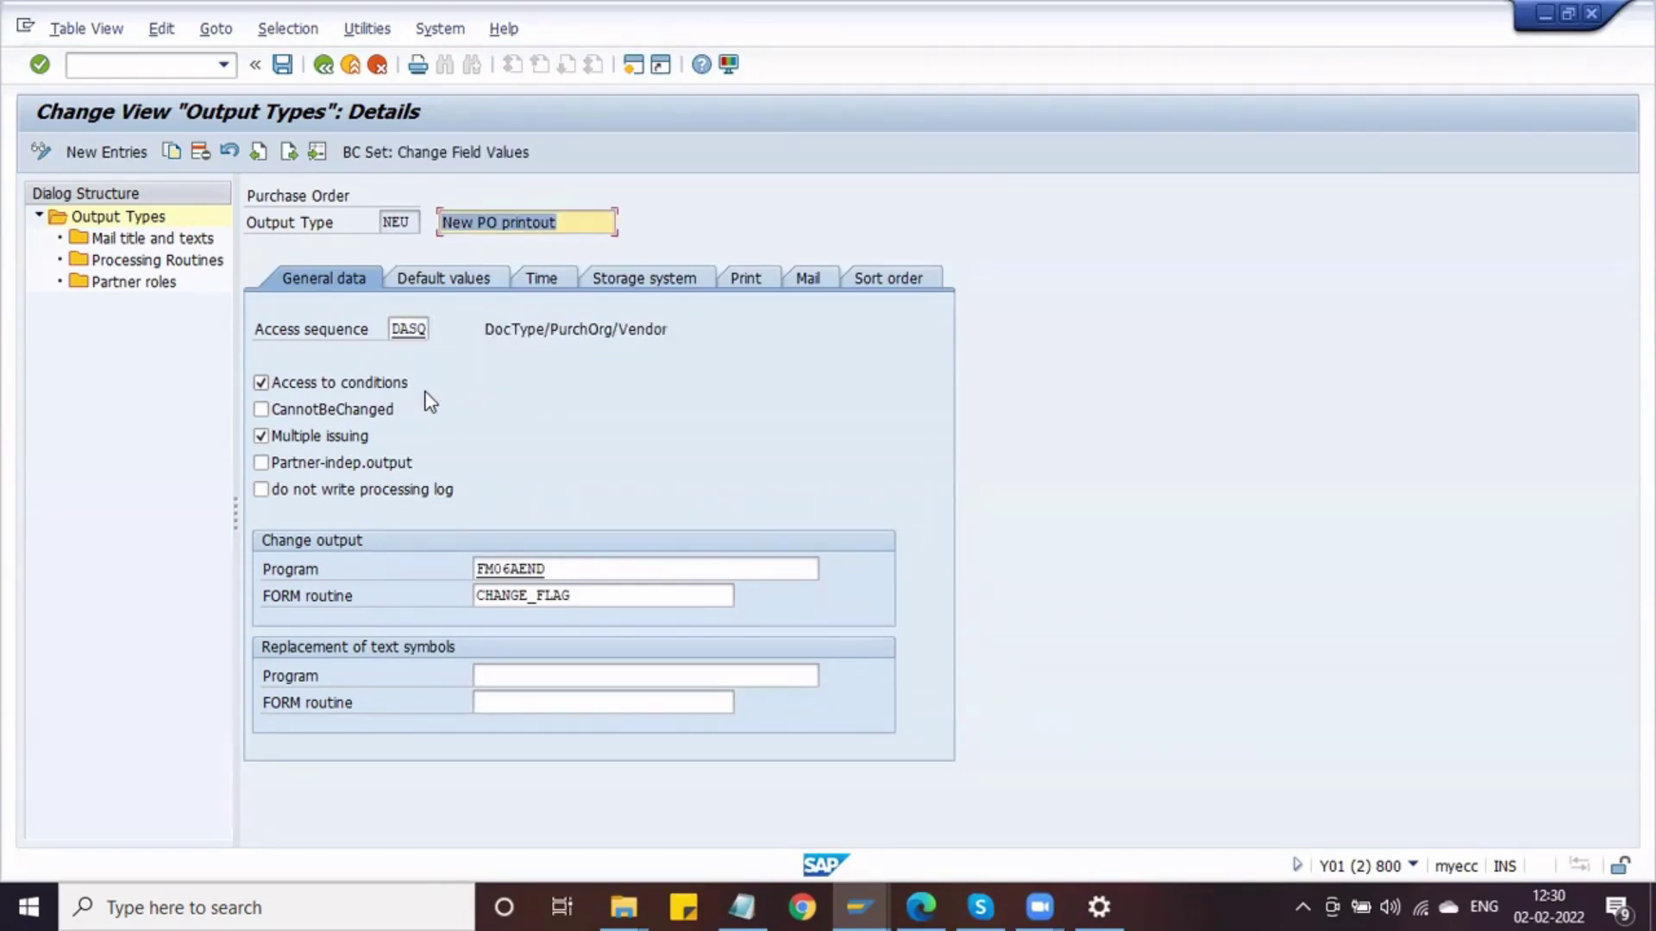
In the default values of NEU, set the dispatch time to 4 Send immediately (when saving the application)
left_click(461, 289)
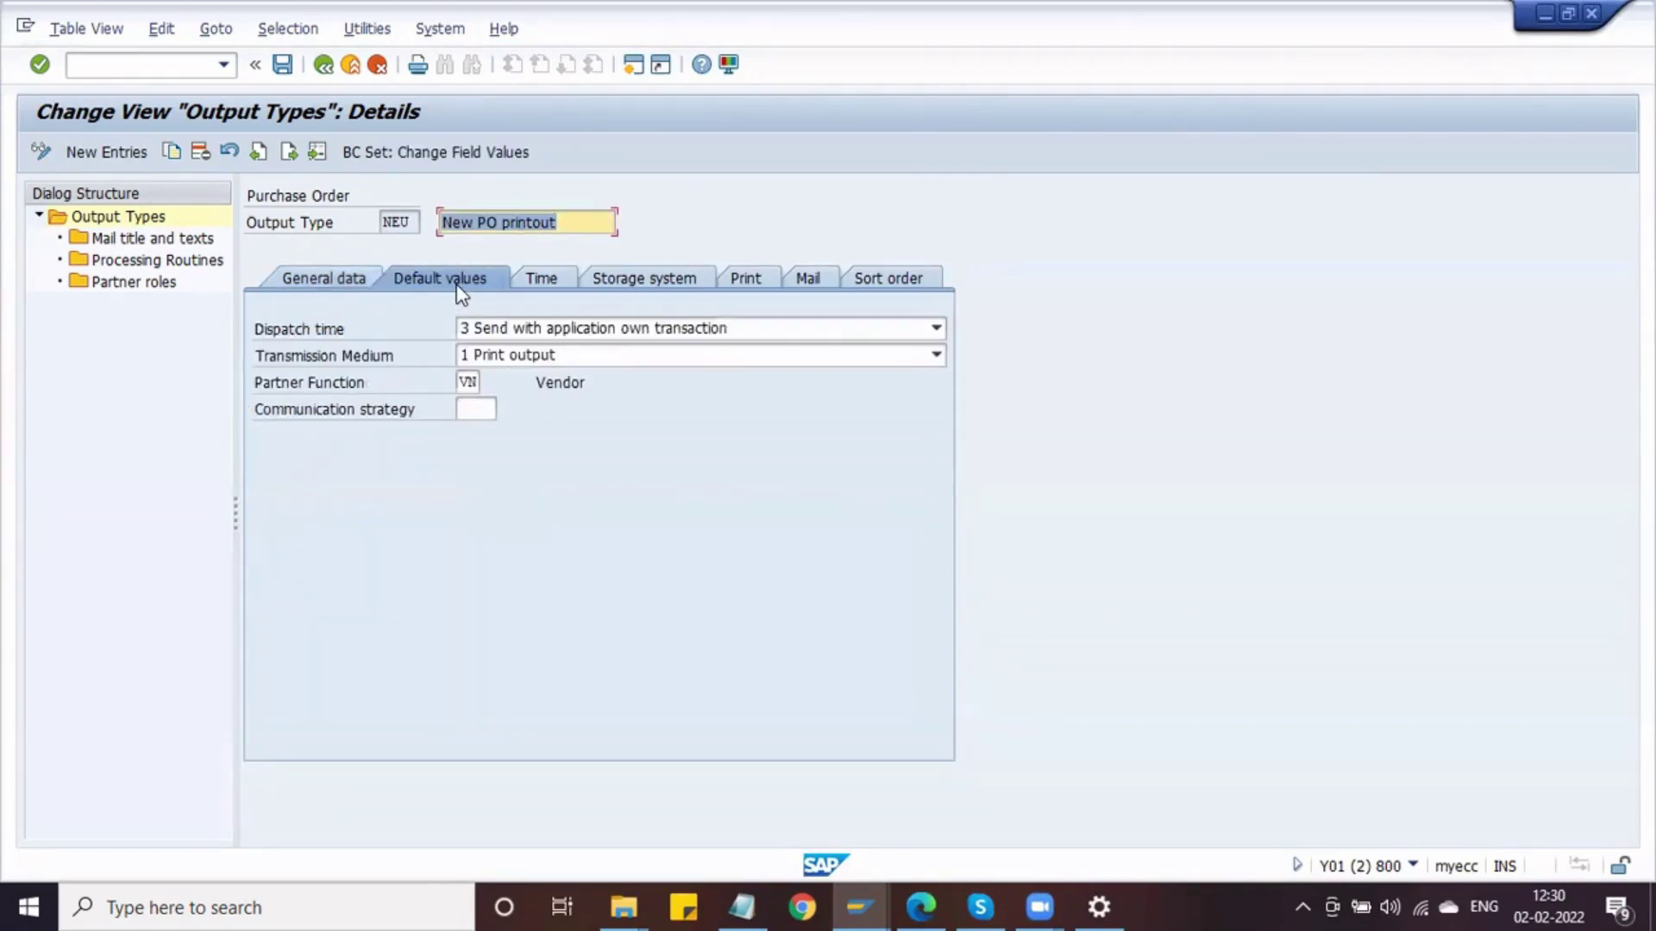
left_click(583, 328)
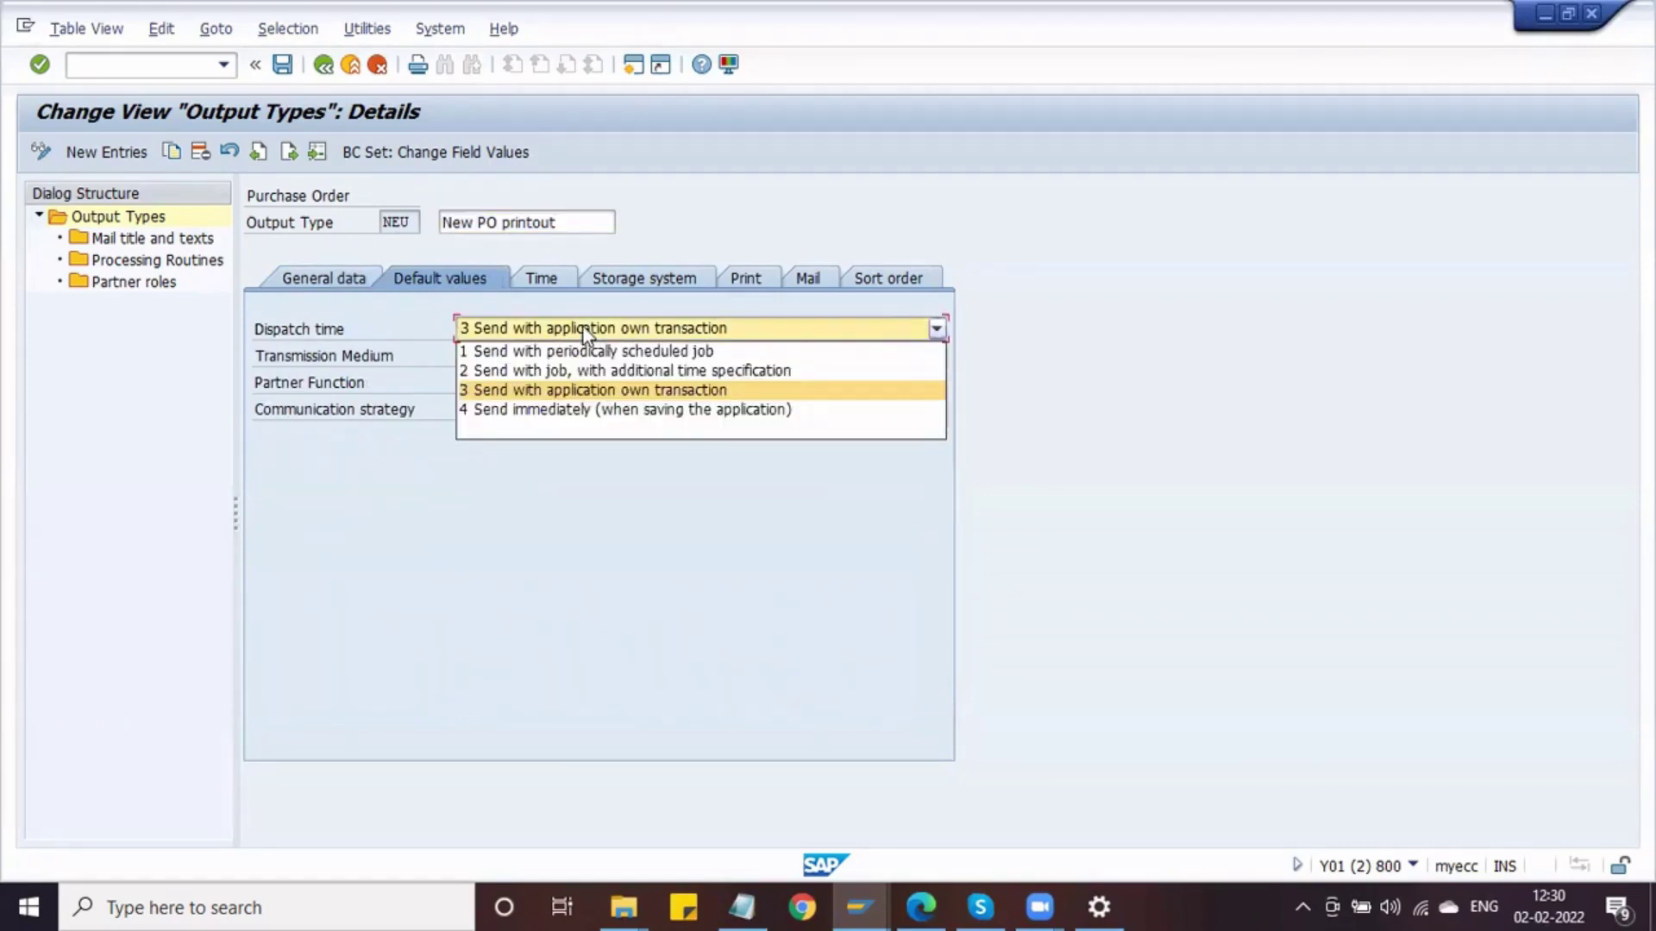
left_click(582, 326)
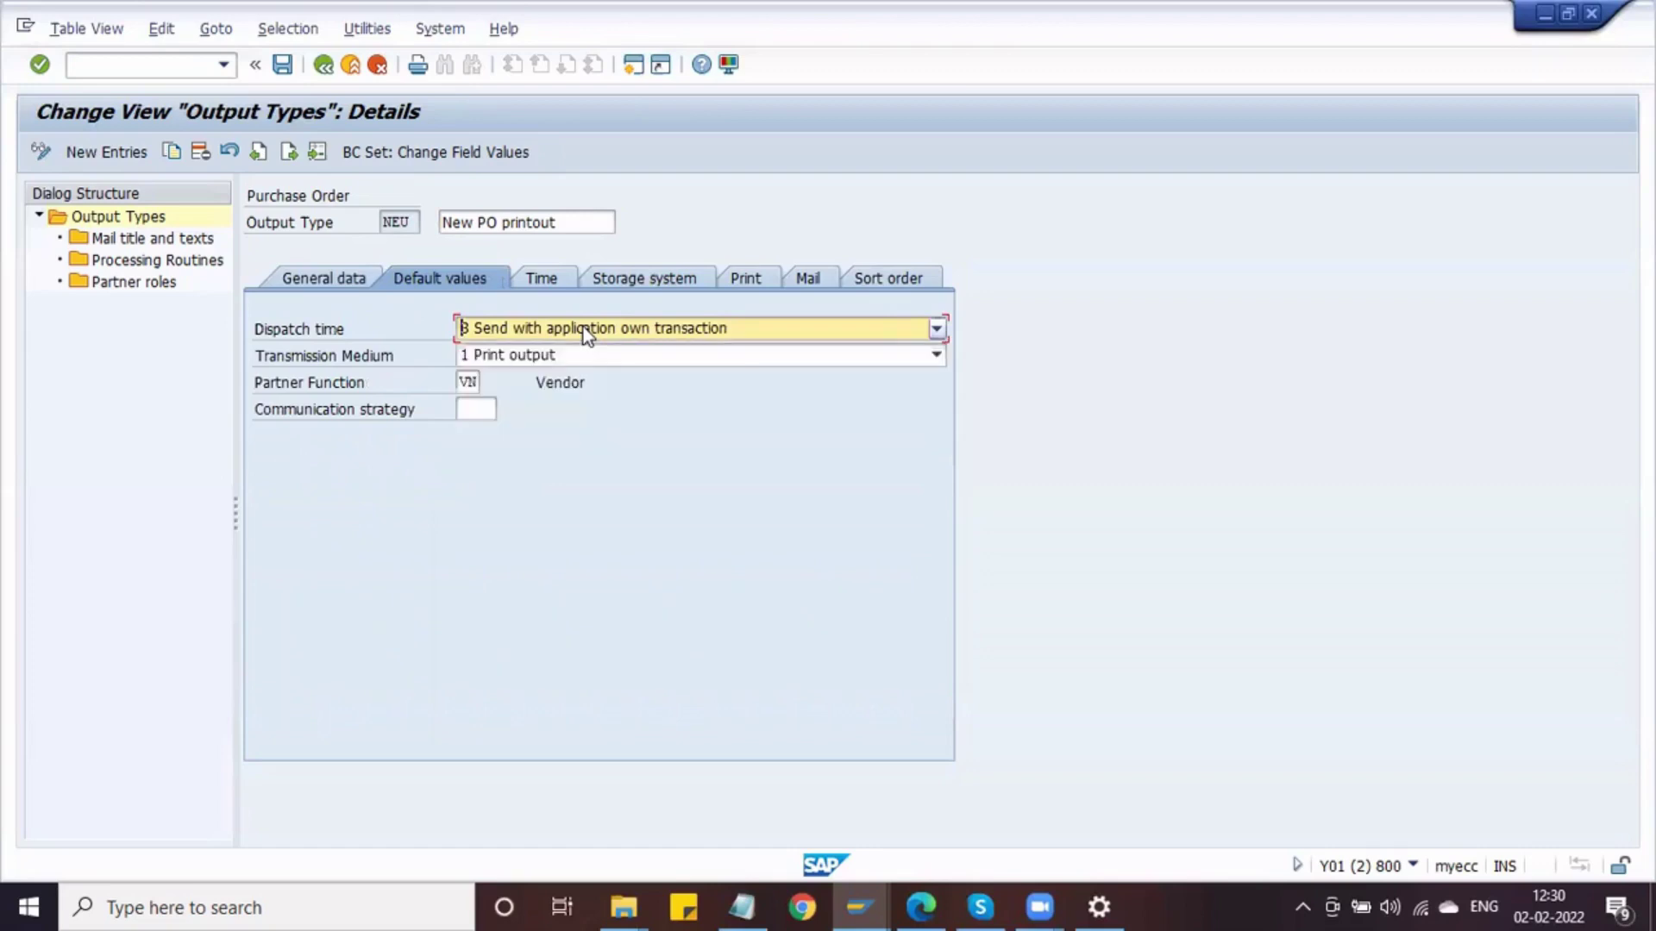
left_click(498, 328)
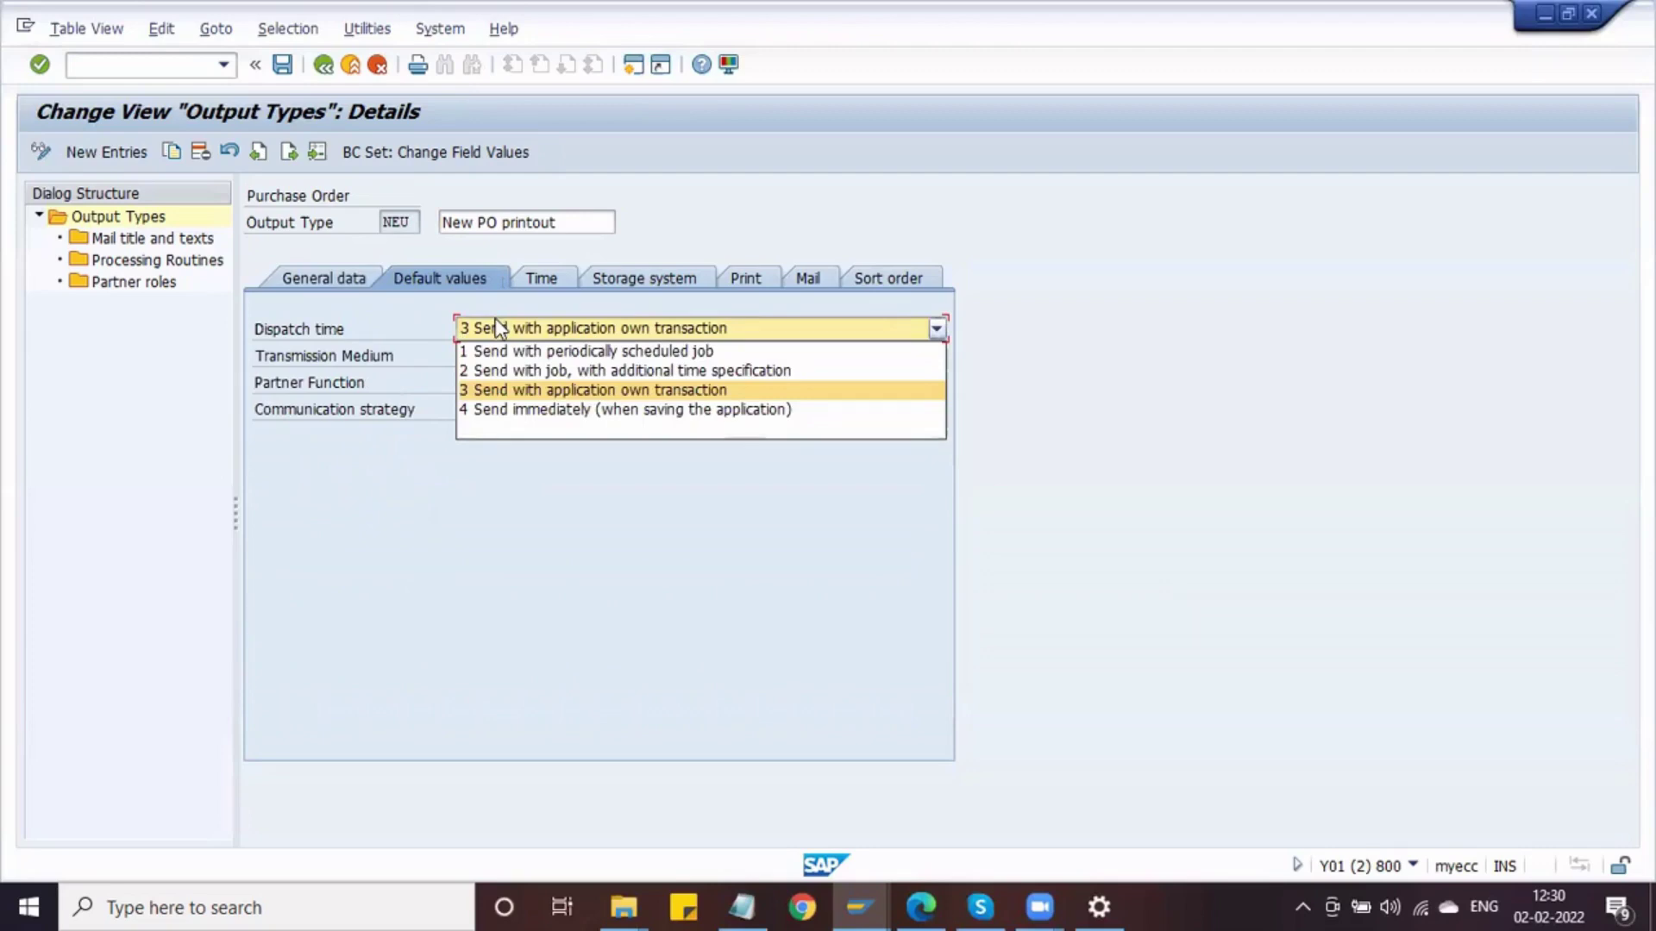
left_click(534, 410)
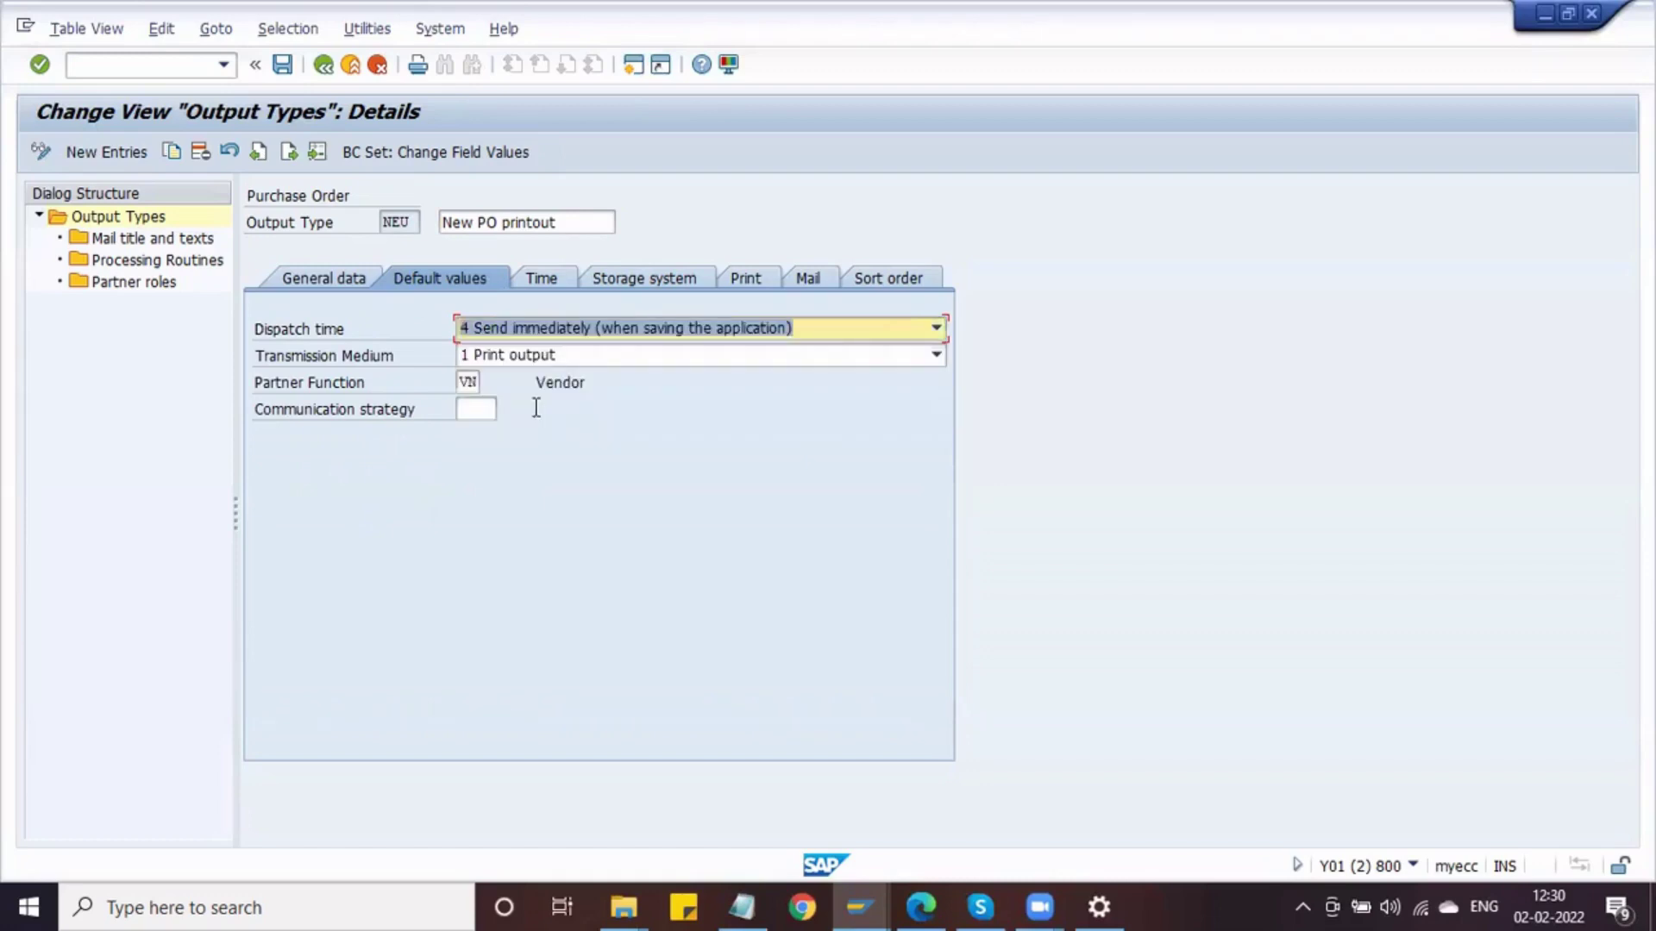
Try dispatch time 1 Send with periodically scheduled job, and set it back to 4 Send immediately (when saving the application)
left_click(601, 326)
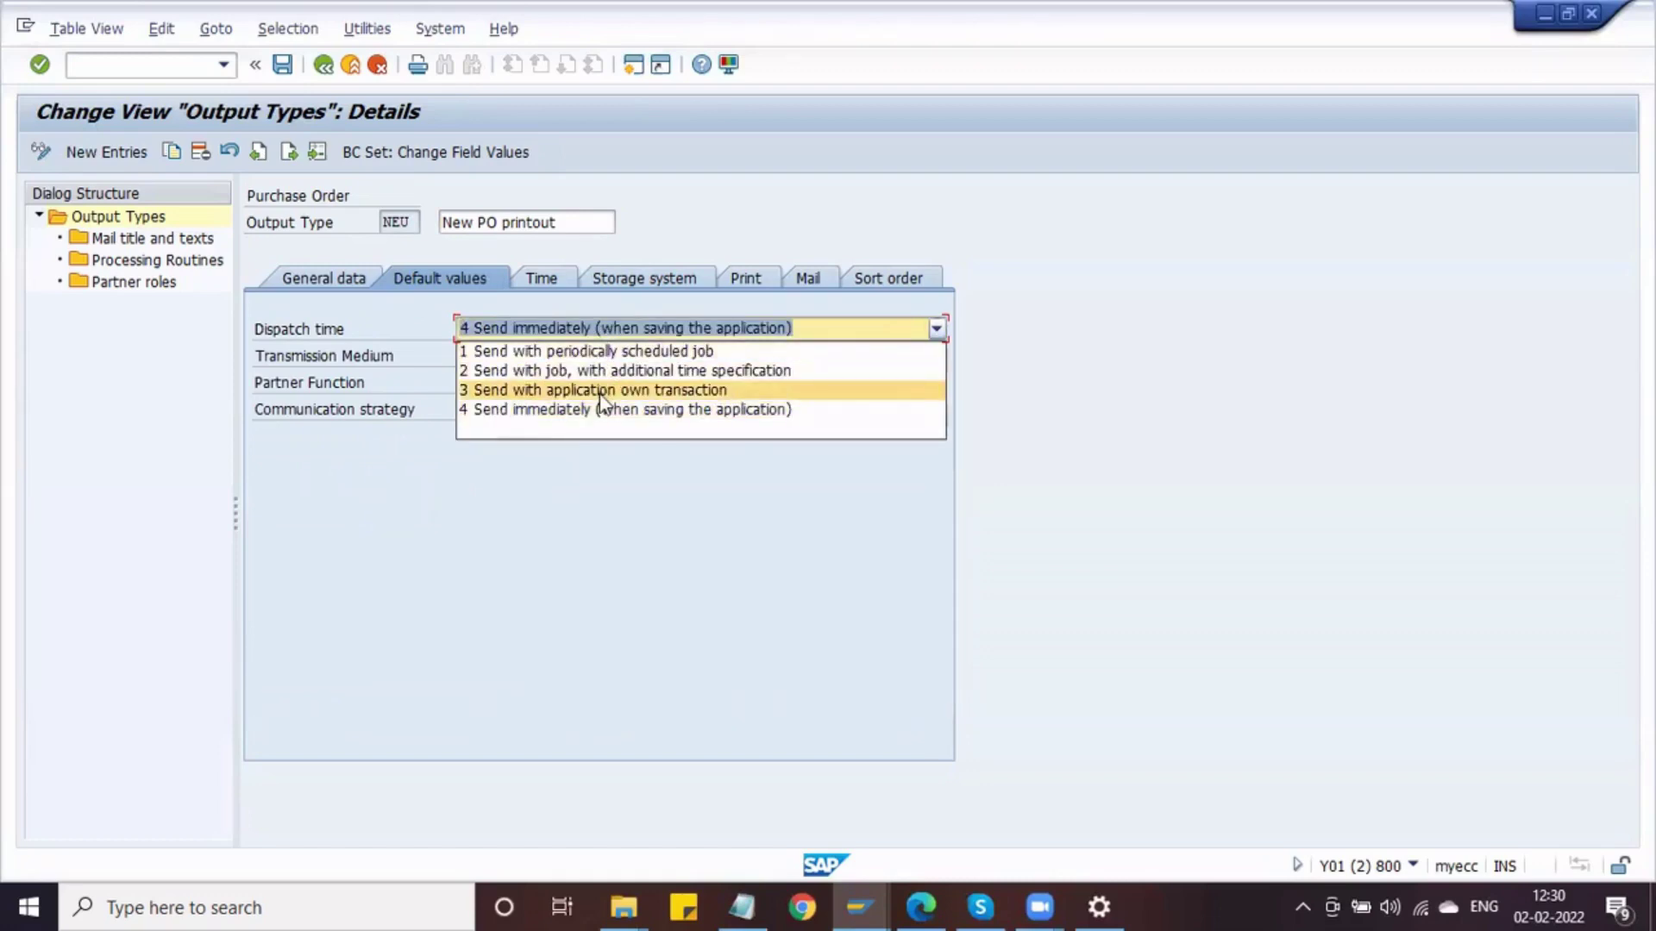
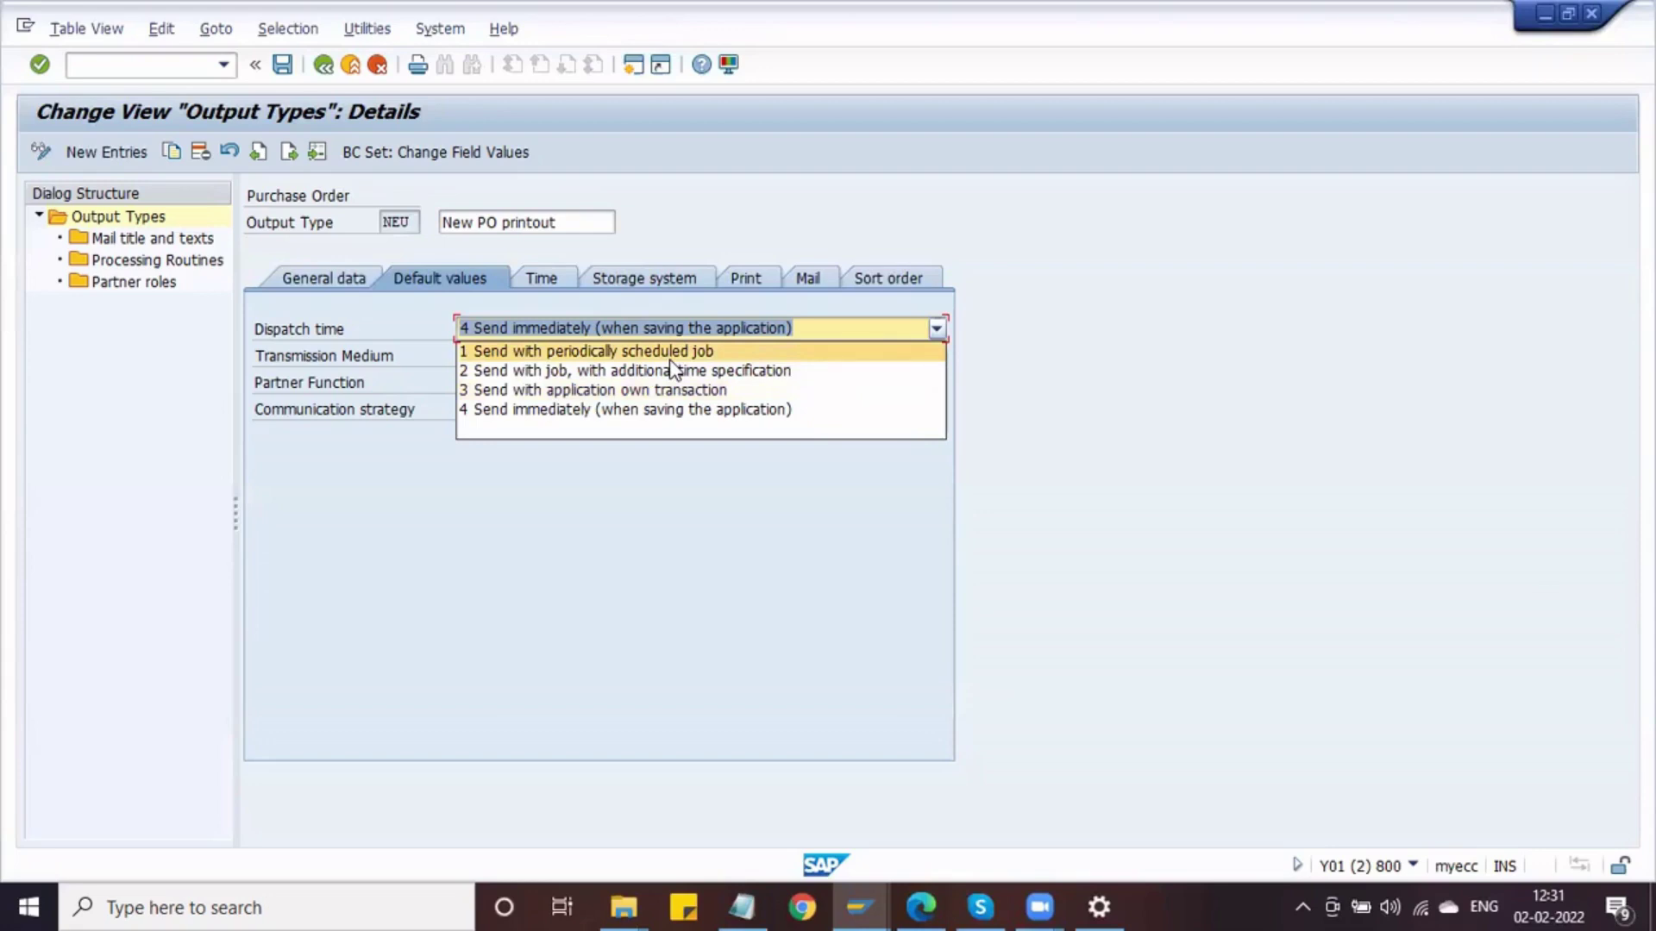
left_click(670, 360)
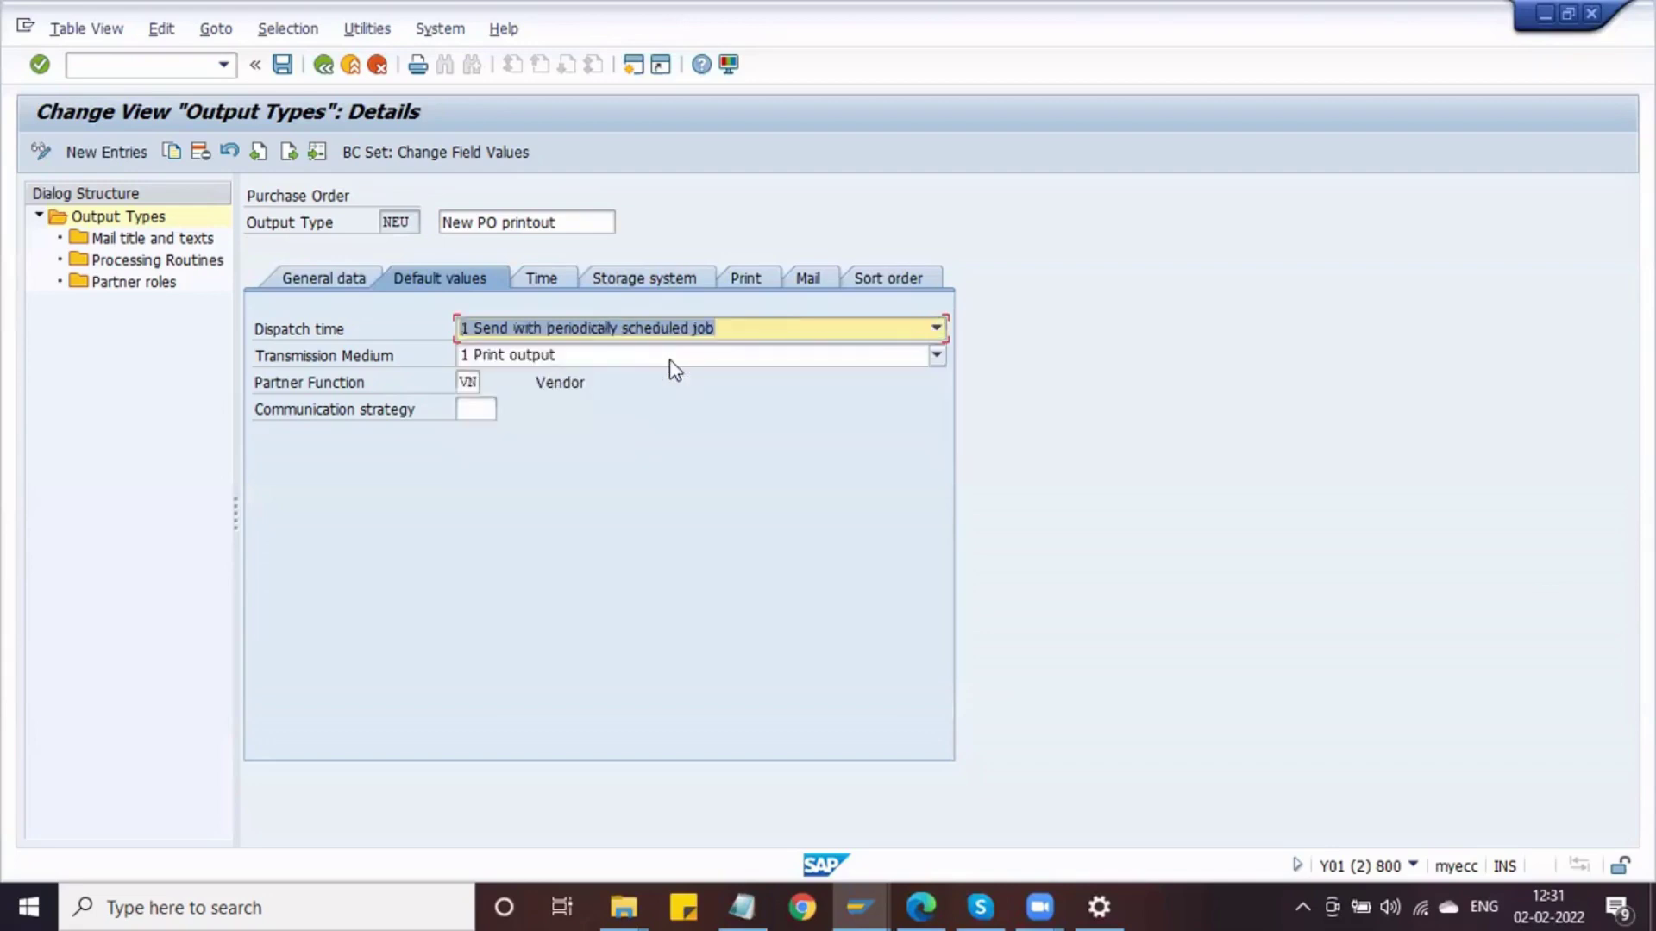
left_click(633, 329)
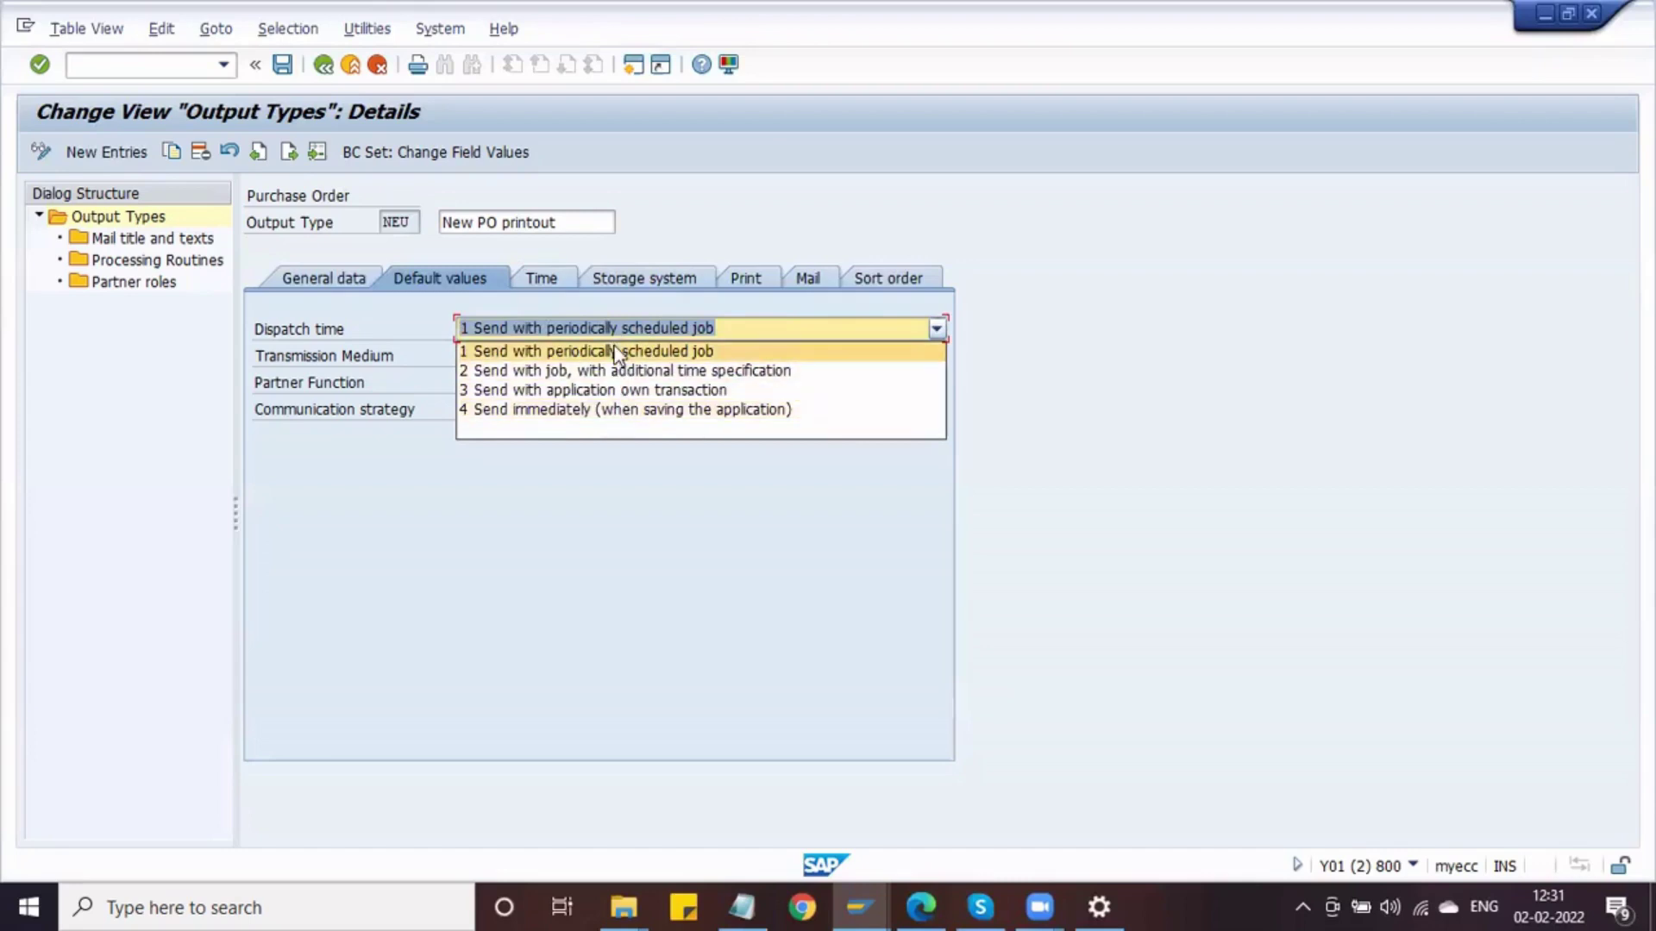
left_click(592, 412)
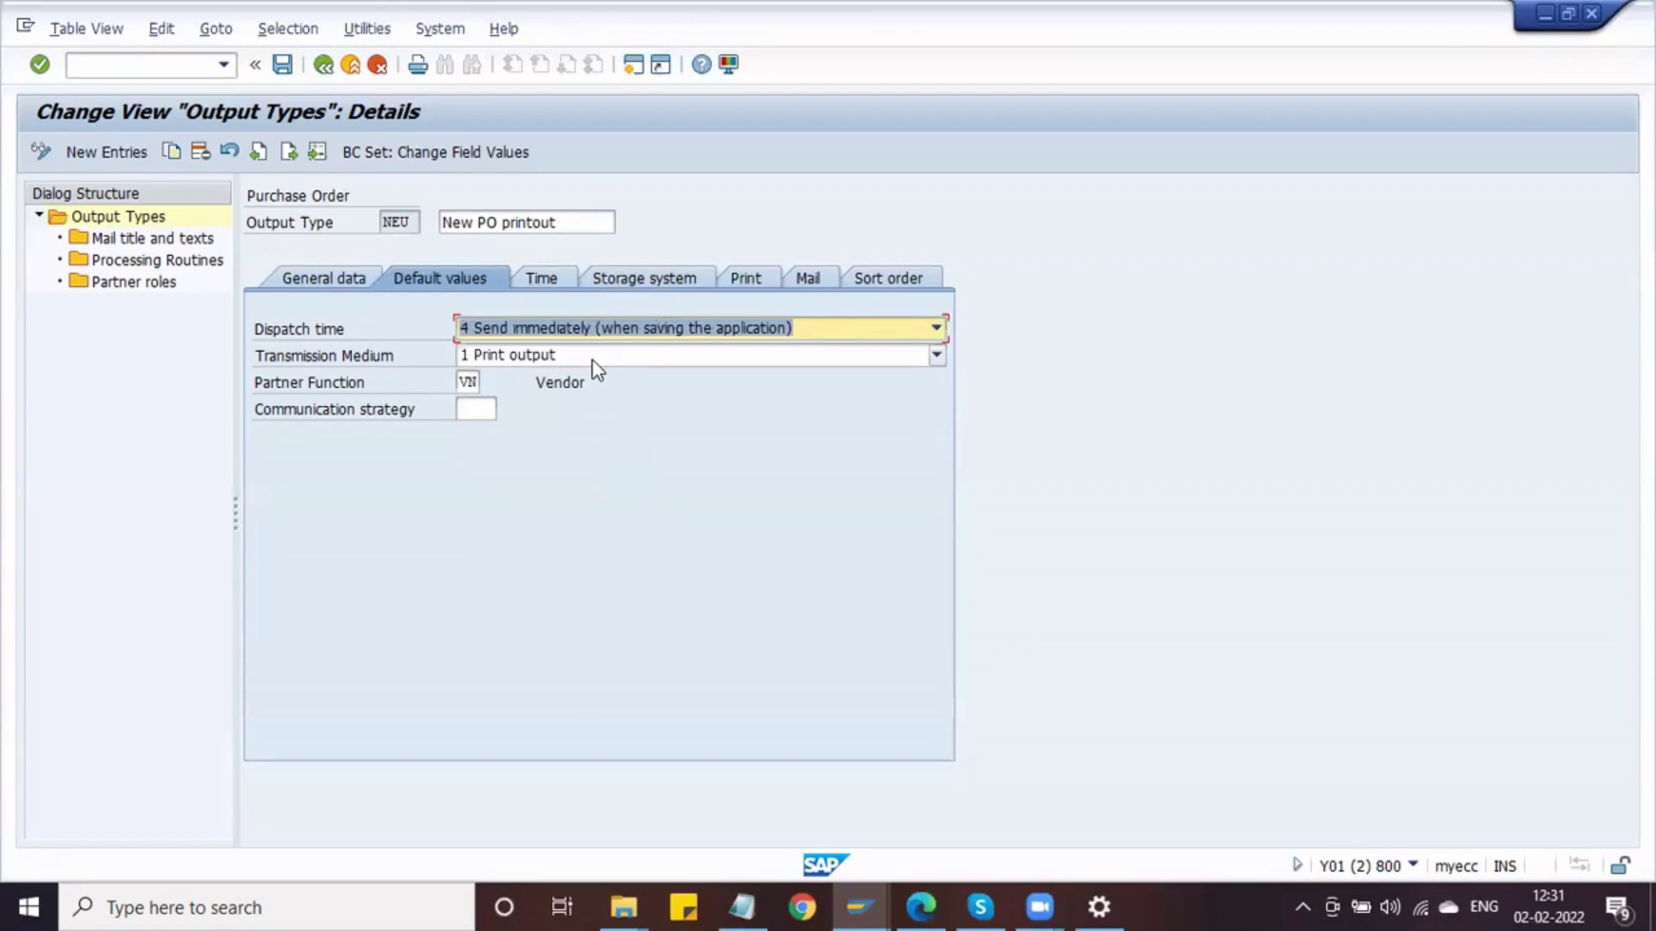
In the default values of NEU, set the transmission medium to 1 Print output and check the vendor partner function
key("Tab")
left_click(583, 364)
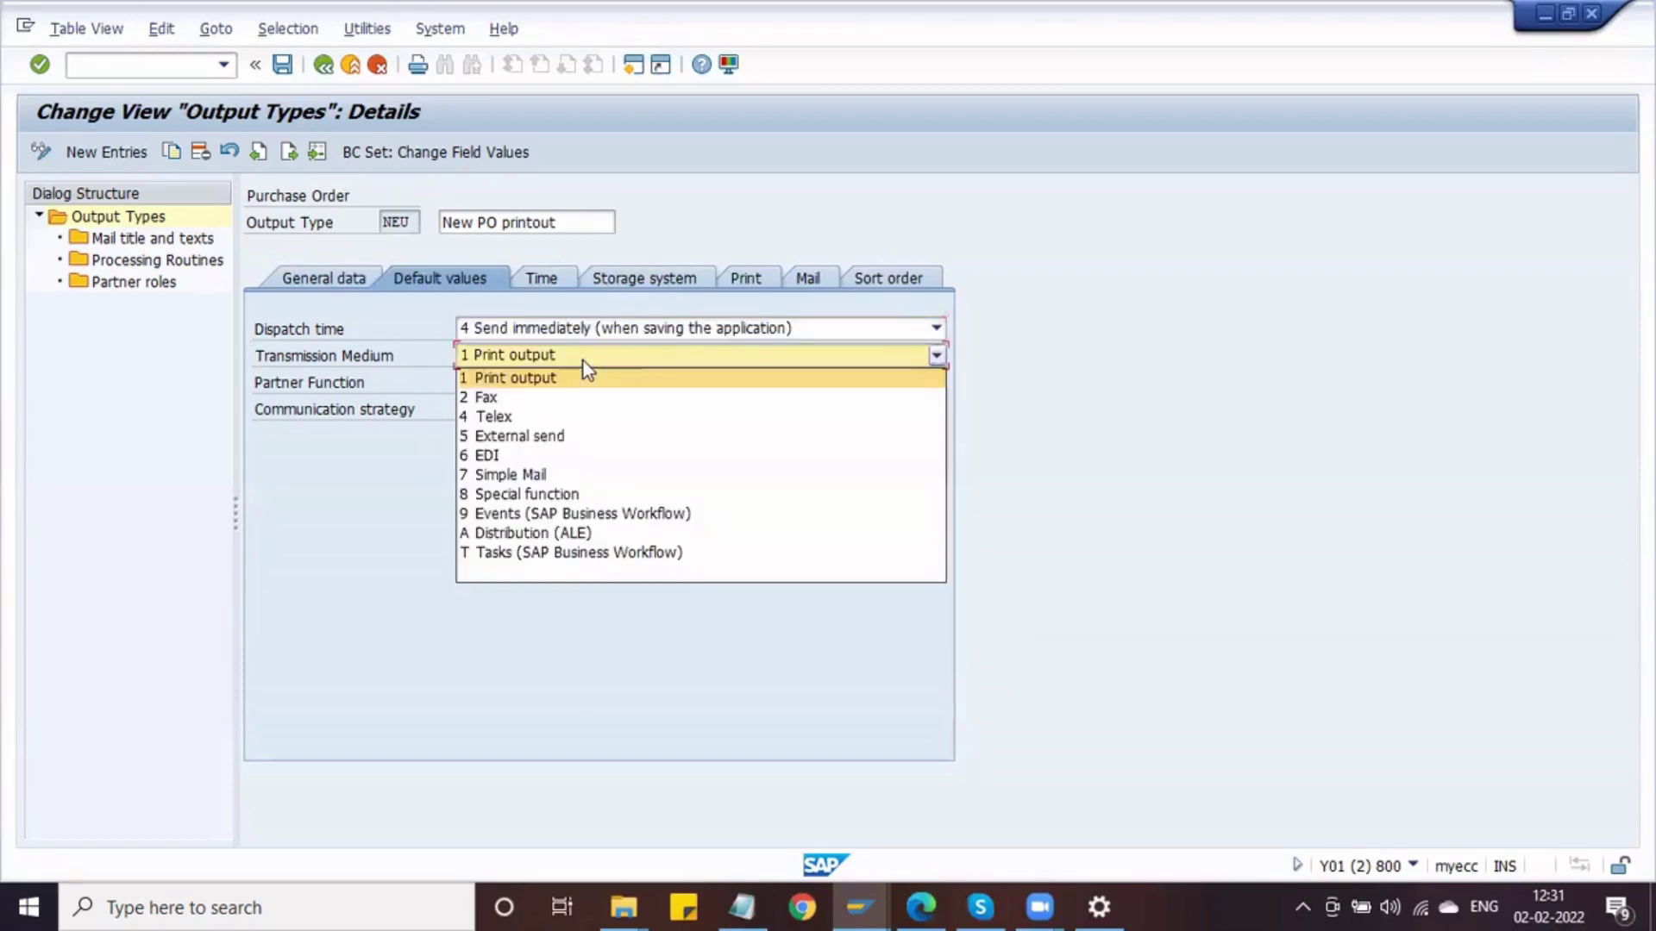
left_click(581, 372)
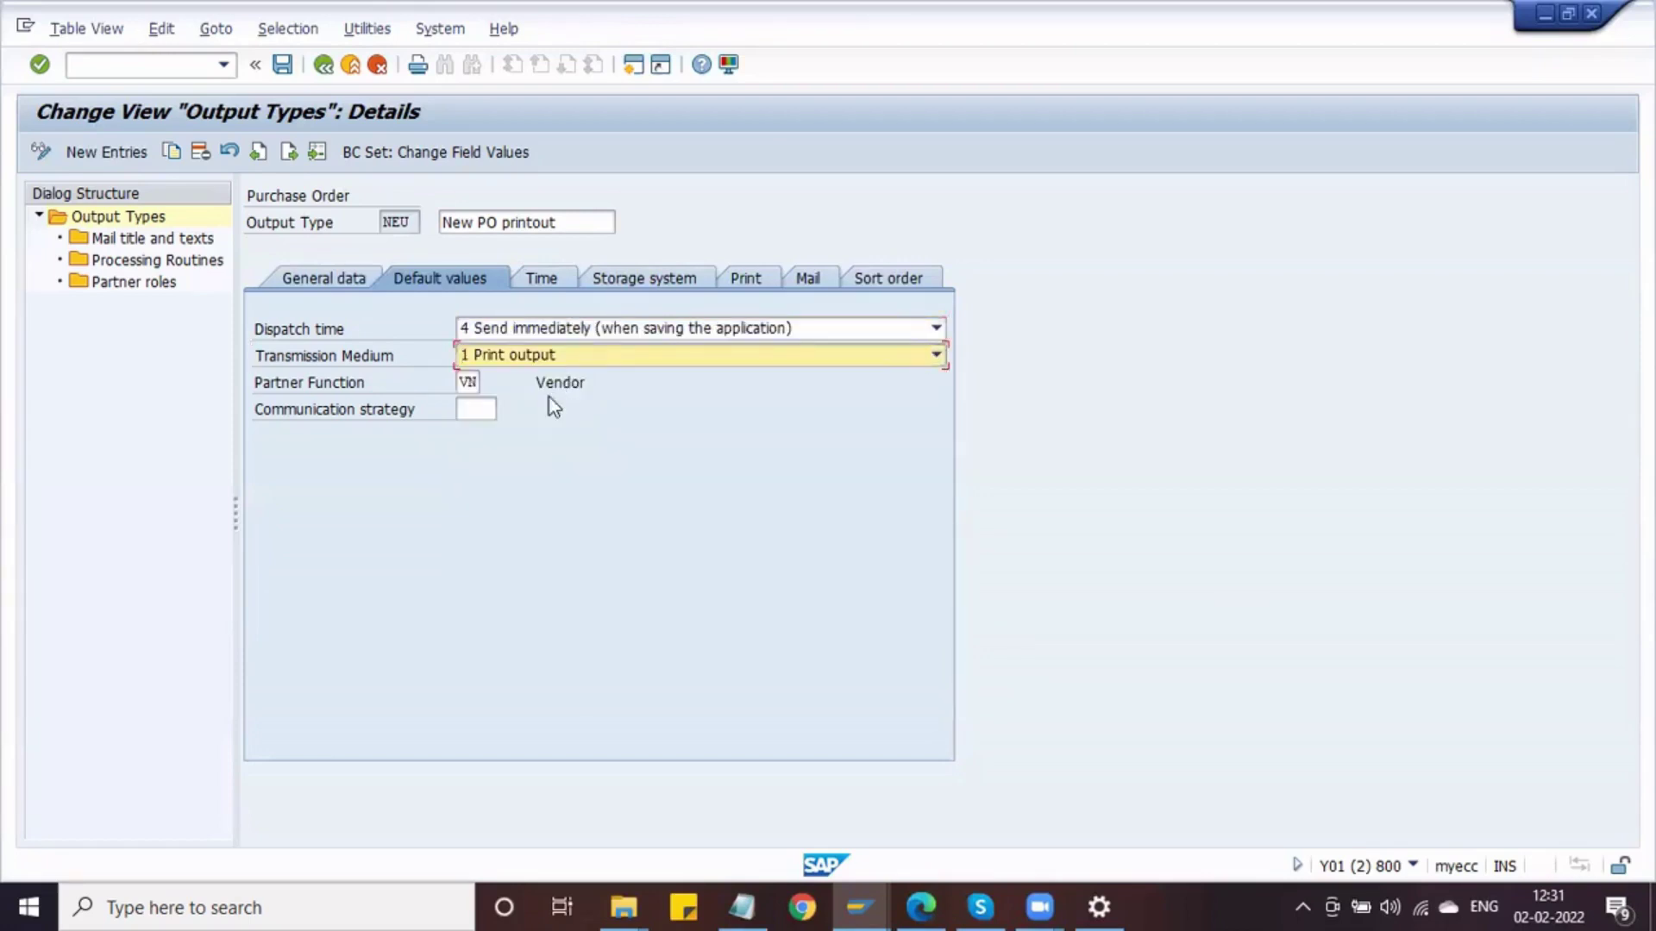
left_click(524, 350)
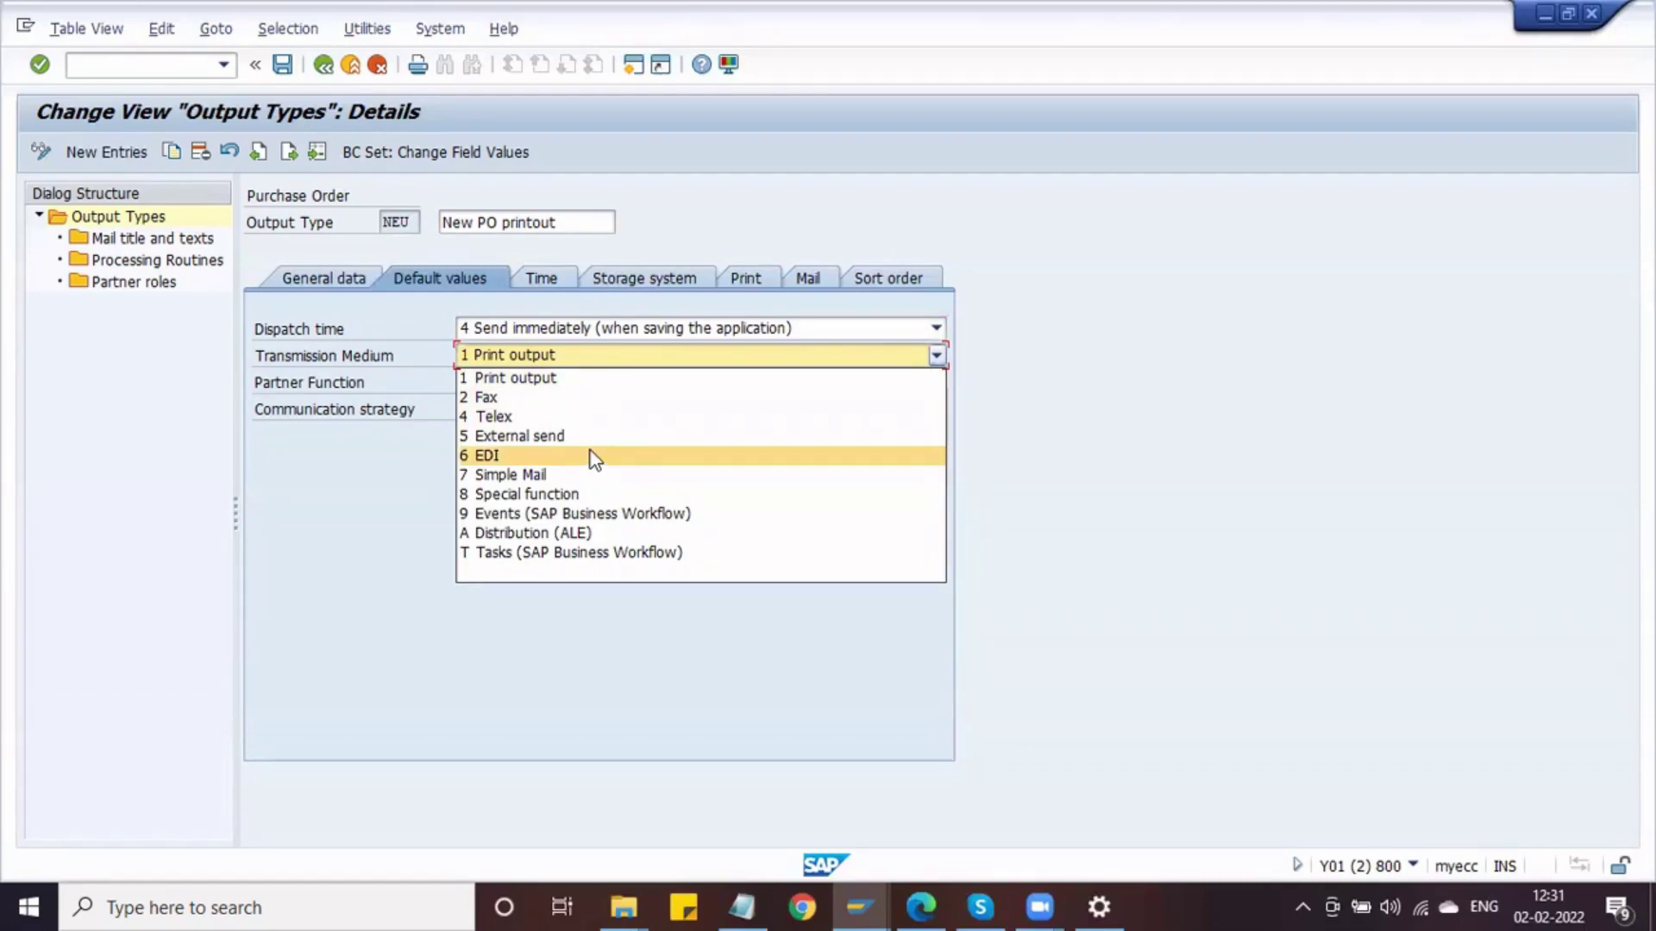
left_click(542, 356)
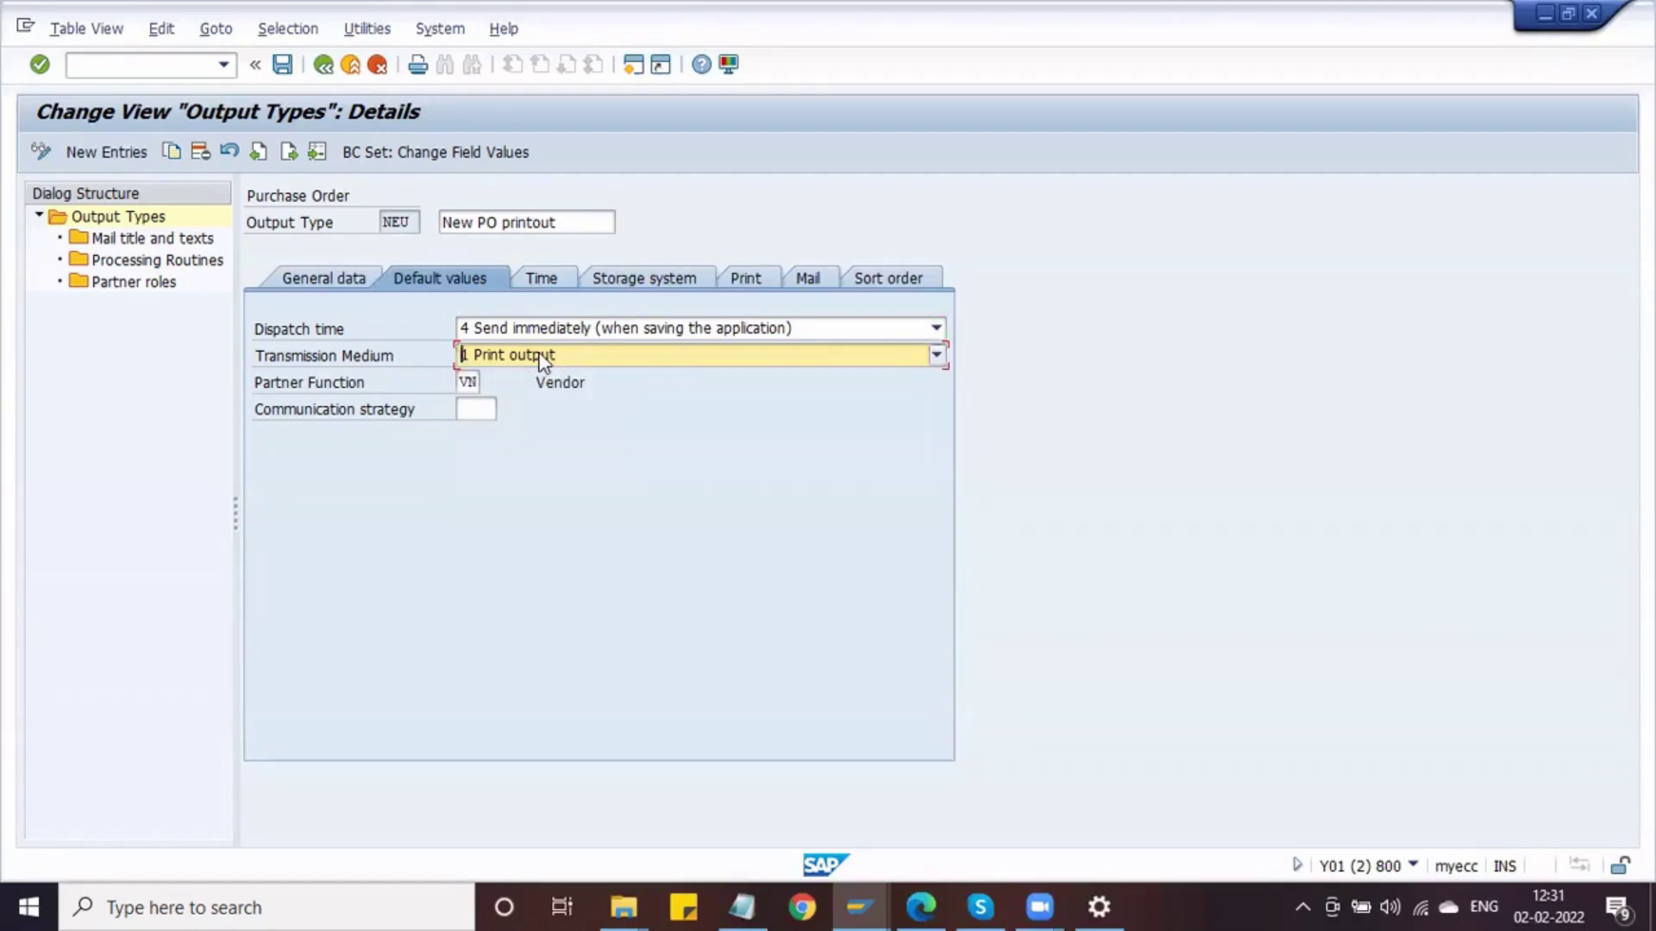
left_click(541, 356)
left_click(543, 377)
left_click(476, 381)
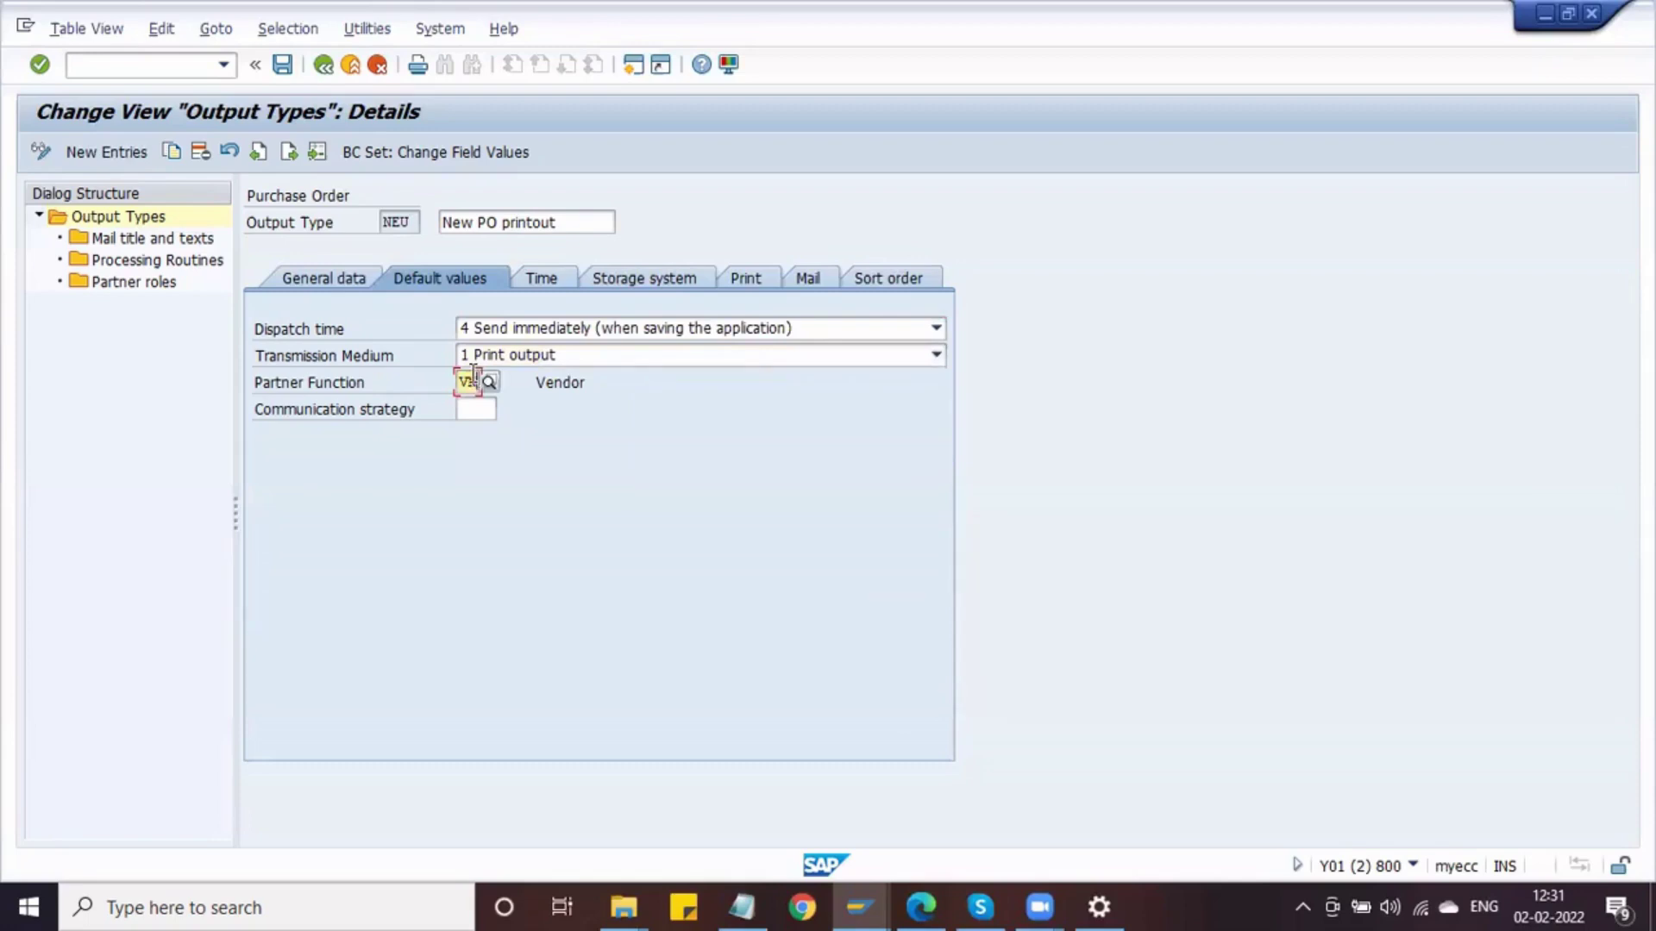
Review the time, storage system, print, mail and sort order settings of output type NEU
left_click(540, 287)
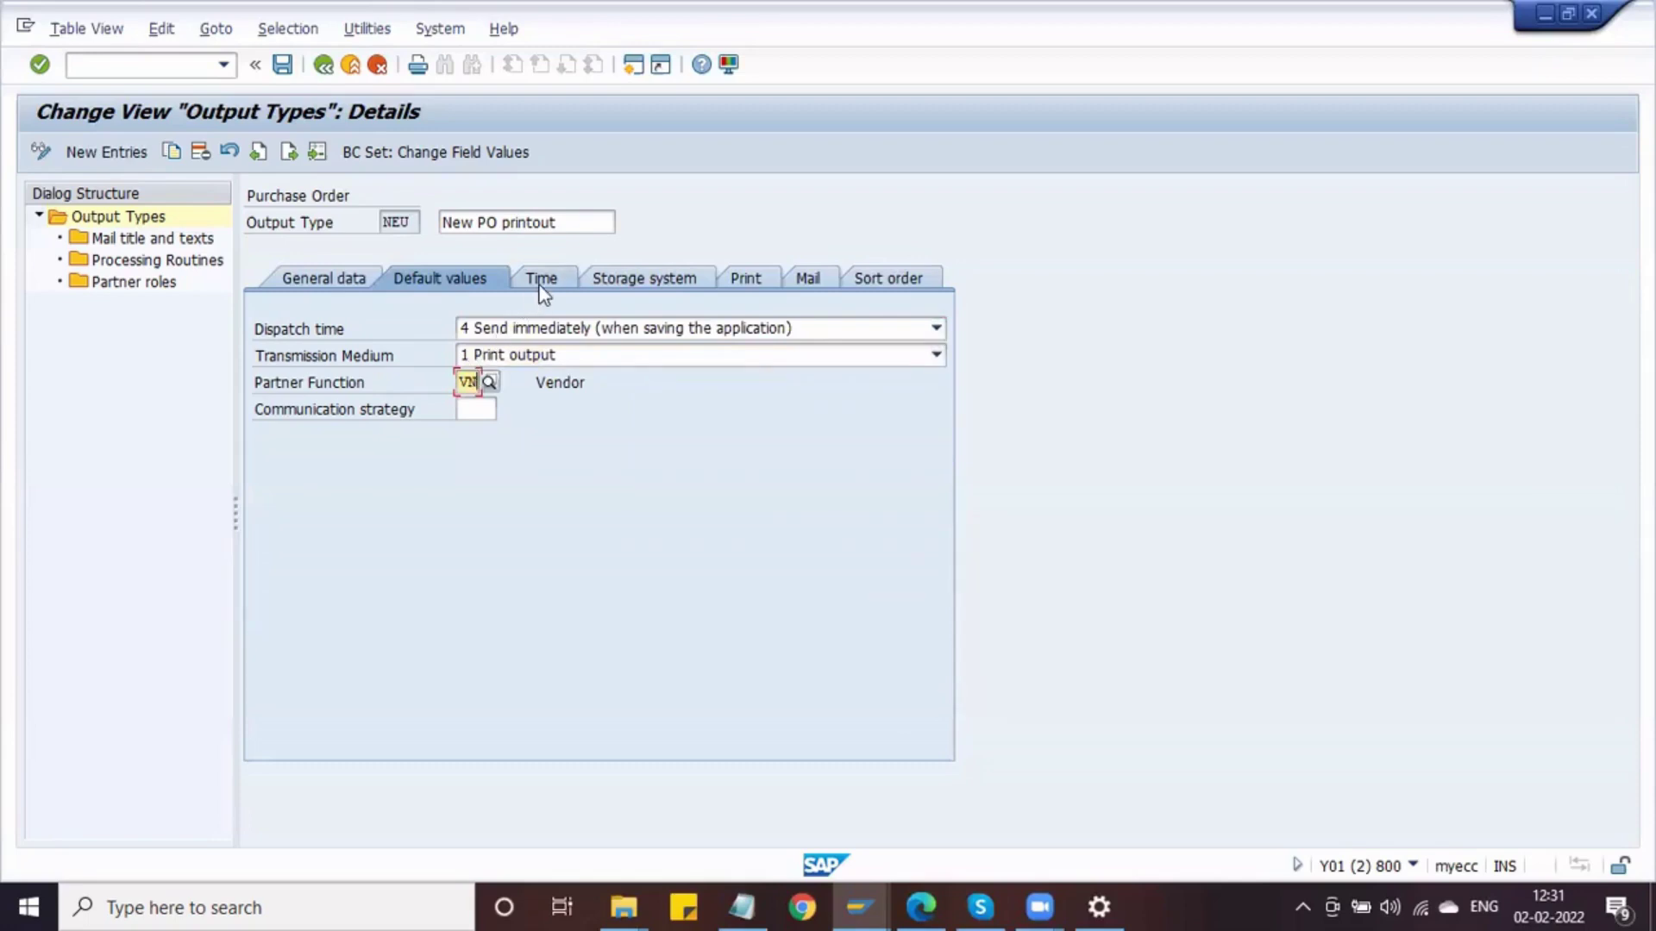
left_click(648, 278)
left_click(738, 277)
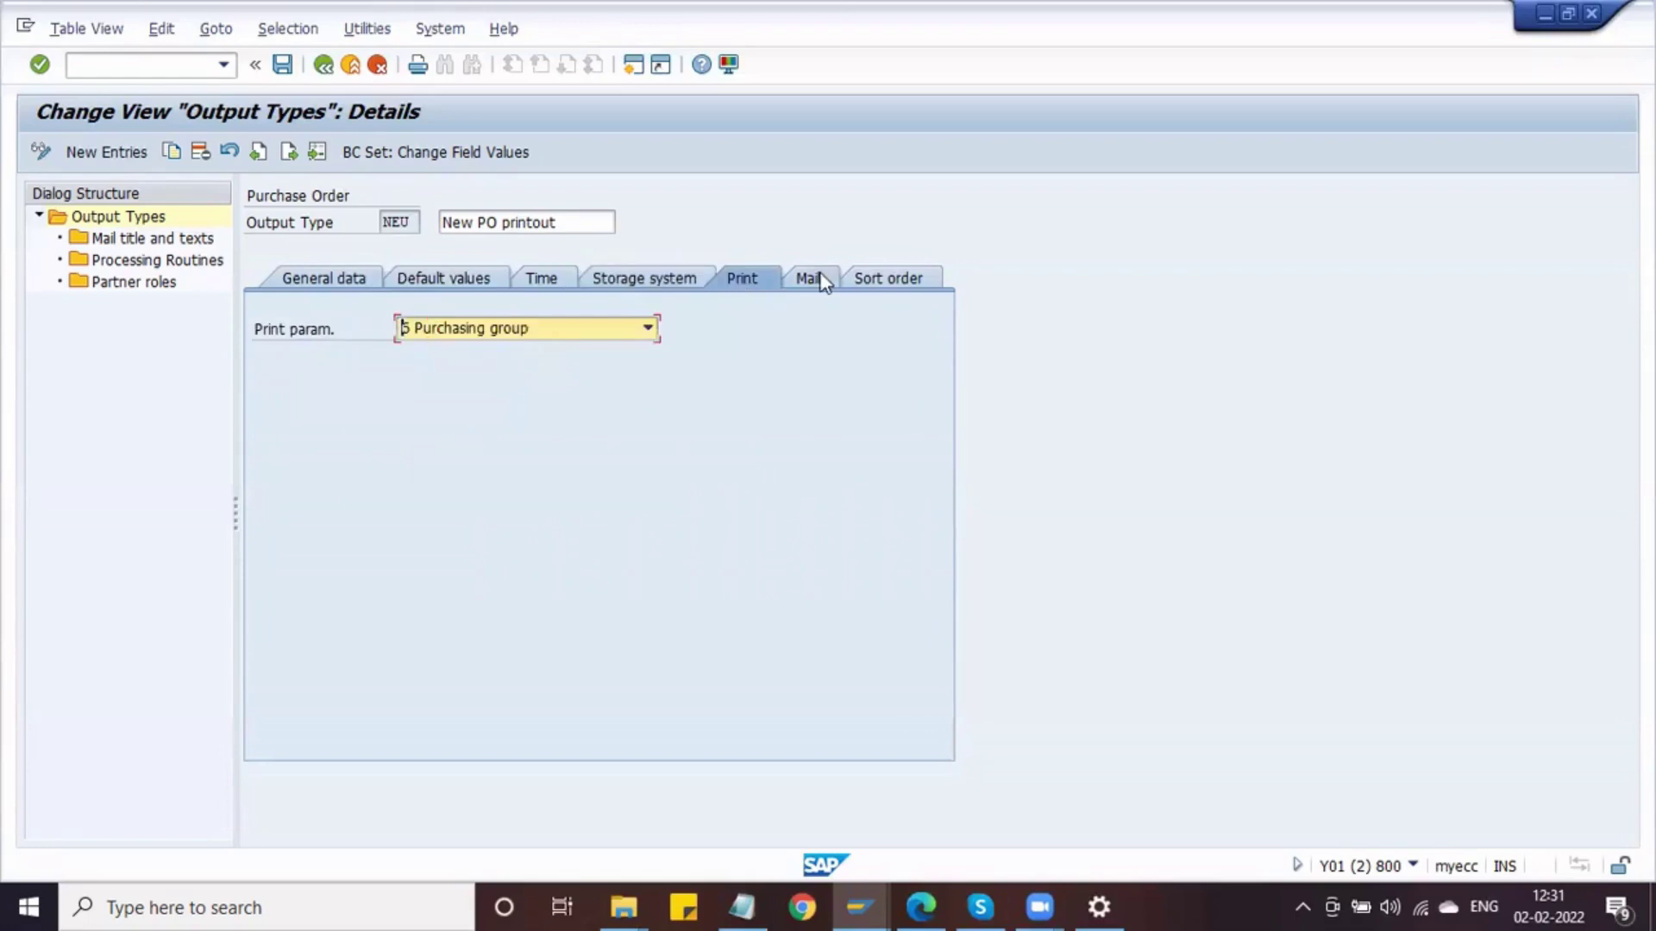
left_click(827, 275)
left_click(864, 278)
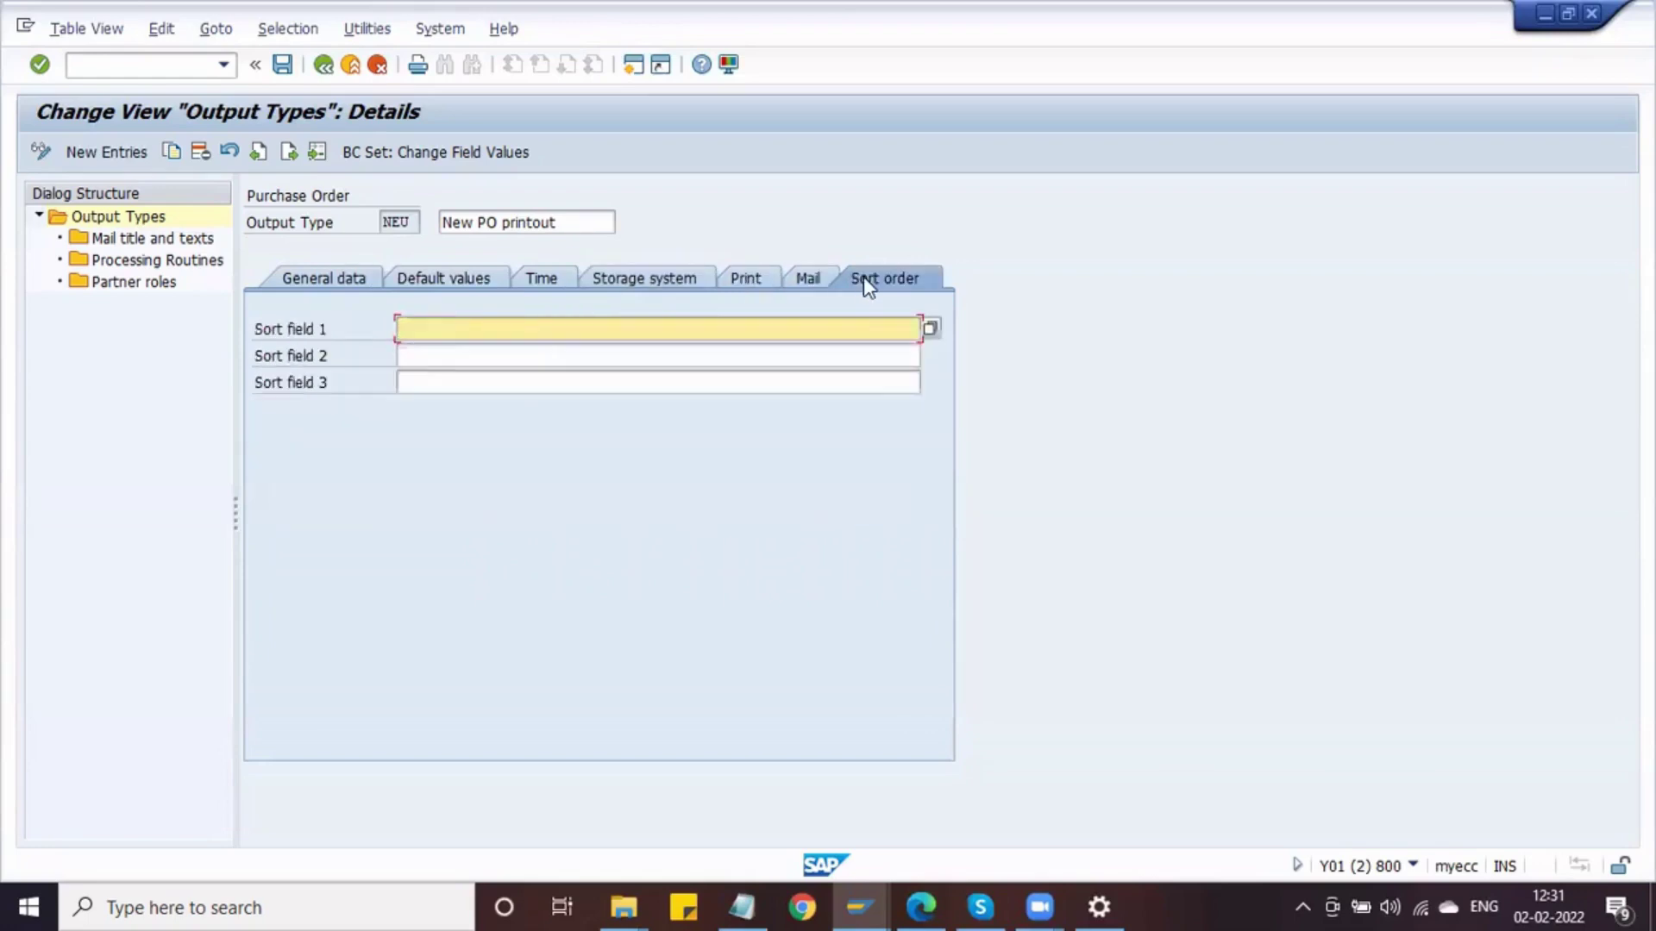
Return to the general data of NEU and check the assigned access sequence
left_click(374, 287)
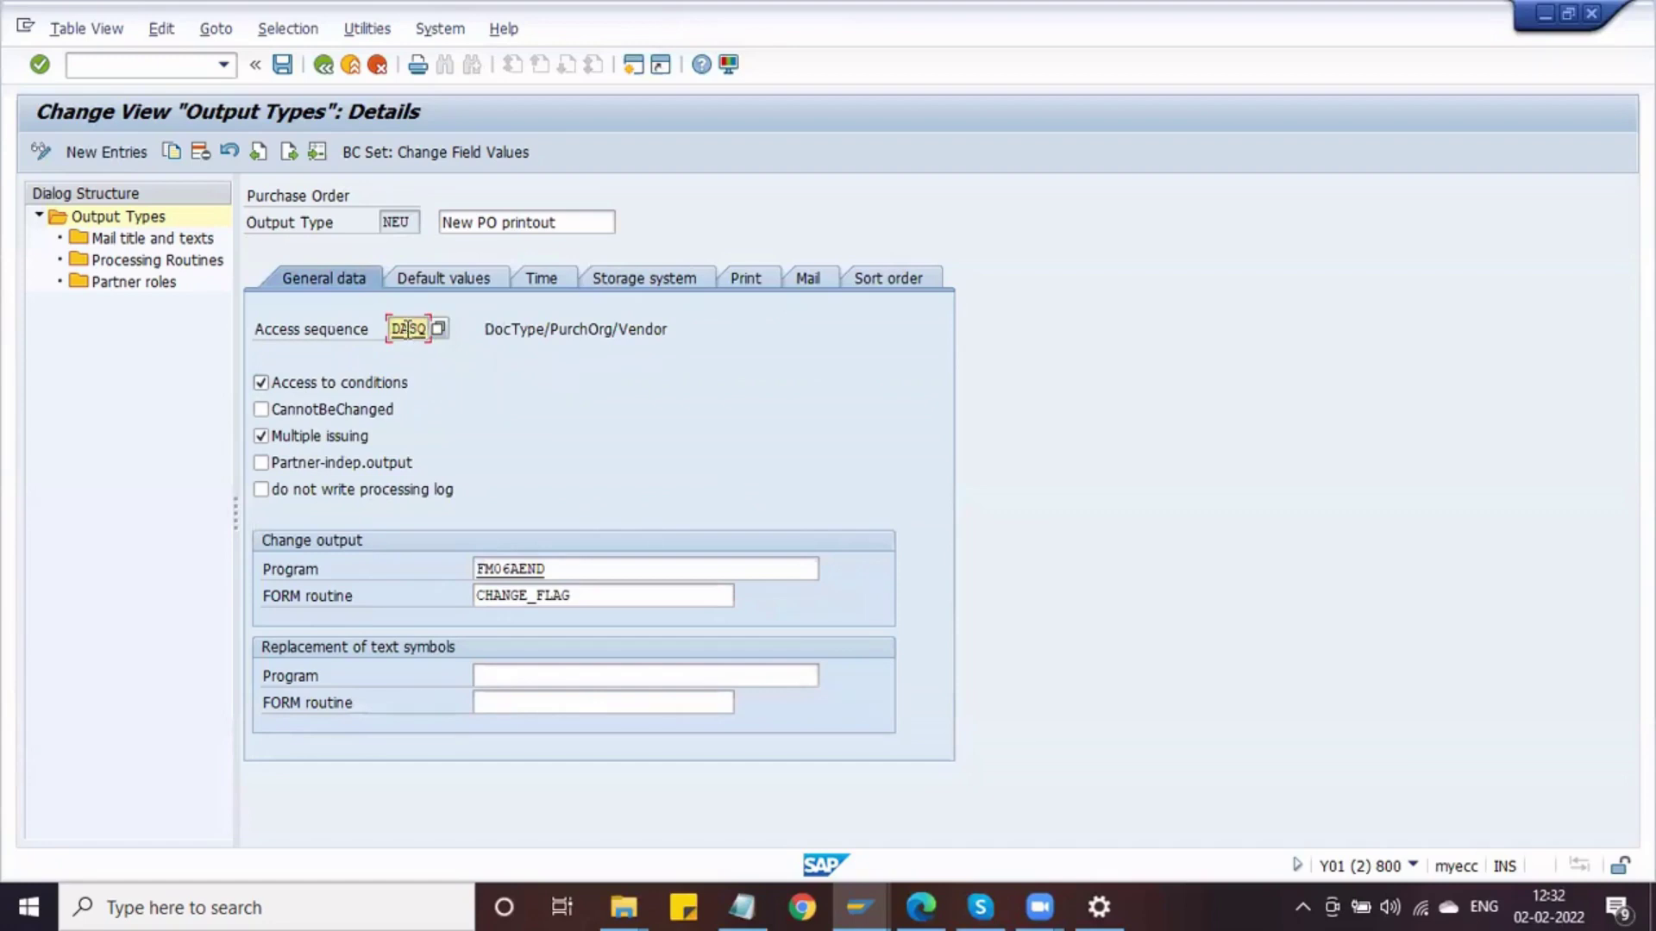
left_click_drag(392, 329, 427, 330)
left_click(427, 330)
Examine the program and FORM routine for change output in the general data of NEU, along with the access sequence
left_click(566, 565)
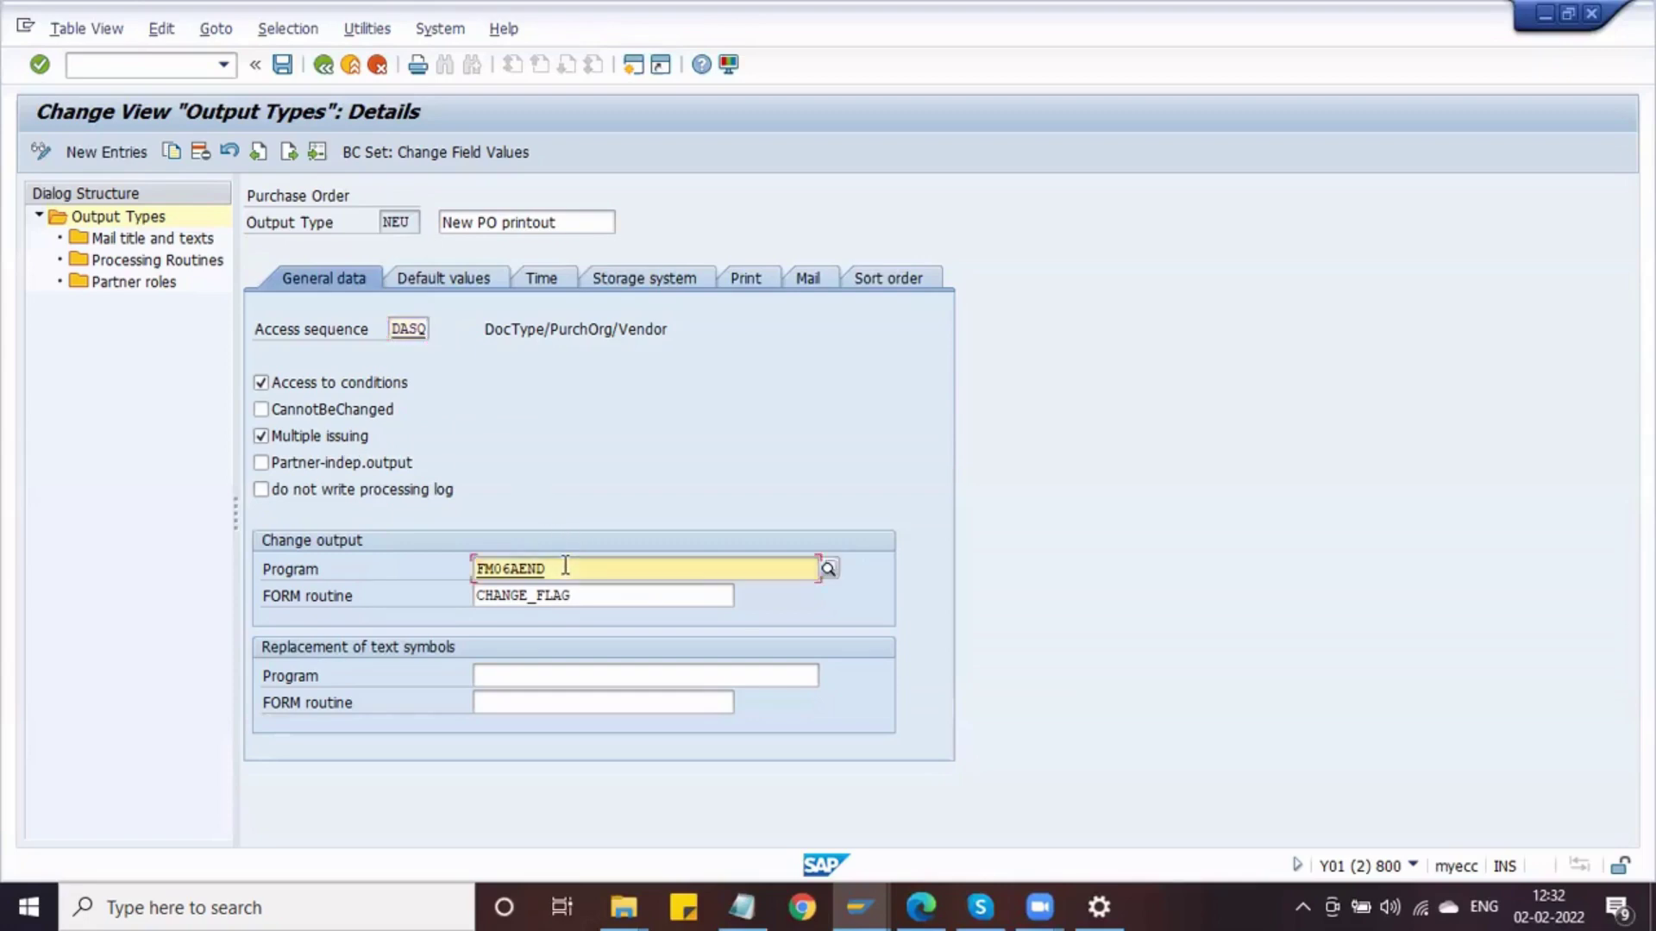
left_click_drag(566, 566, 450, 572)
left_click_drag(600, 595, 438, 608)
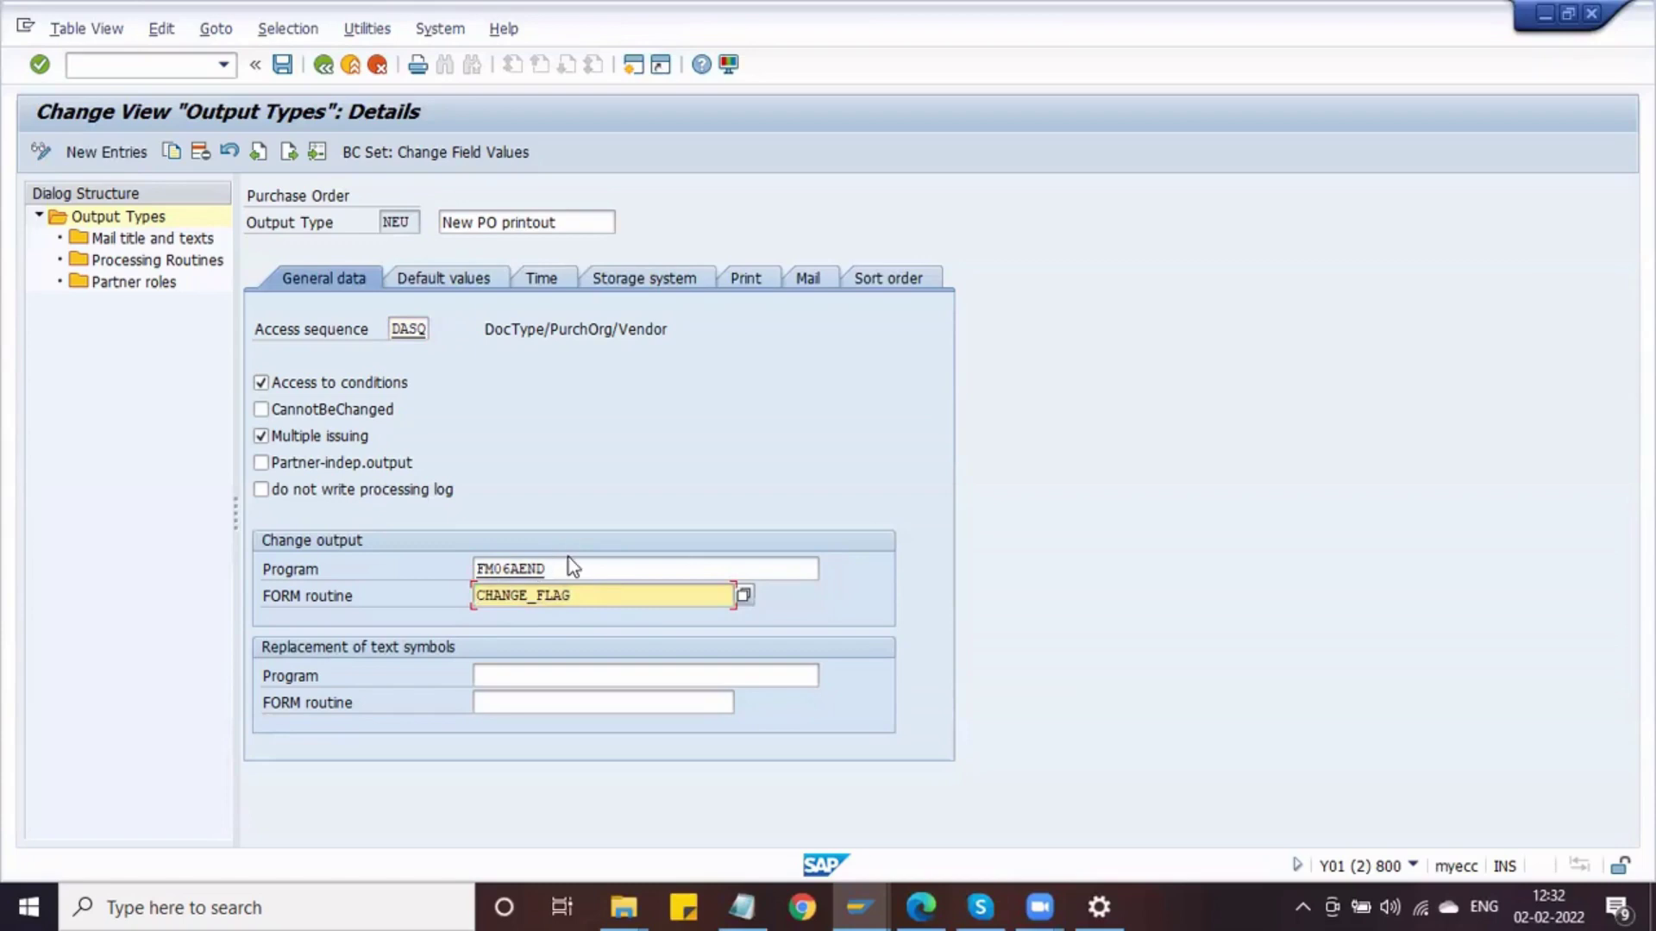
left_click_drag(567, 560, 451, 566)
left_click_drag(587, 595, 451, 606)
left_click_drag(561, 571, 470, 569)
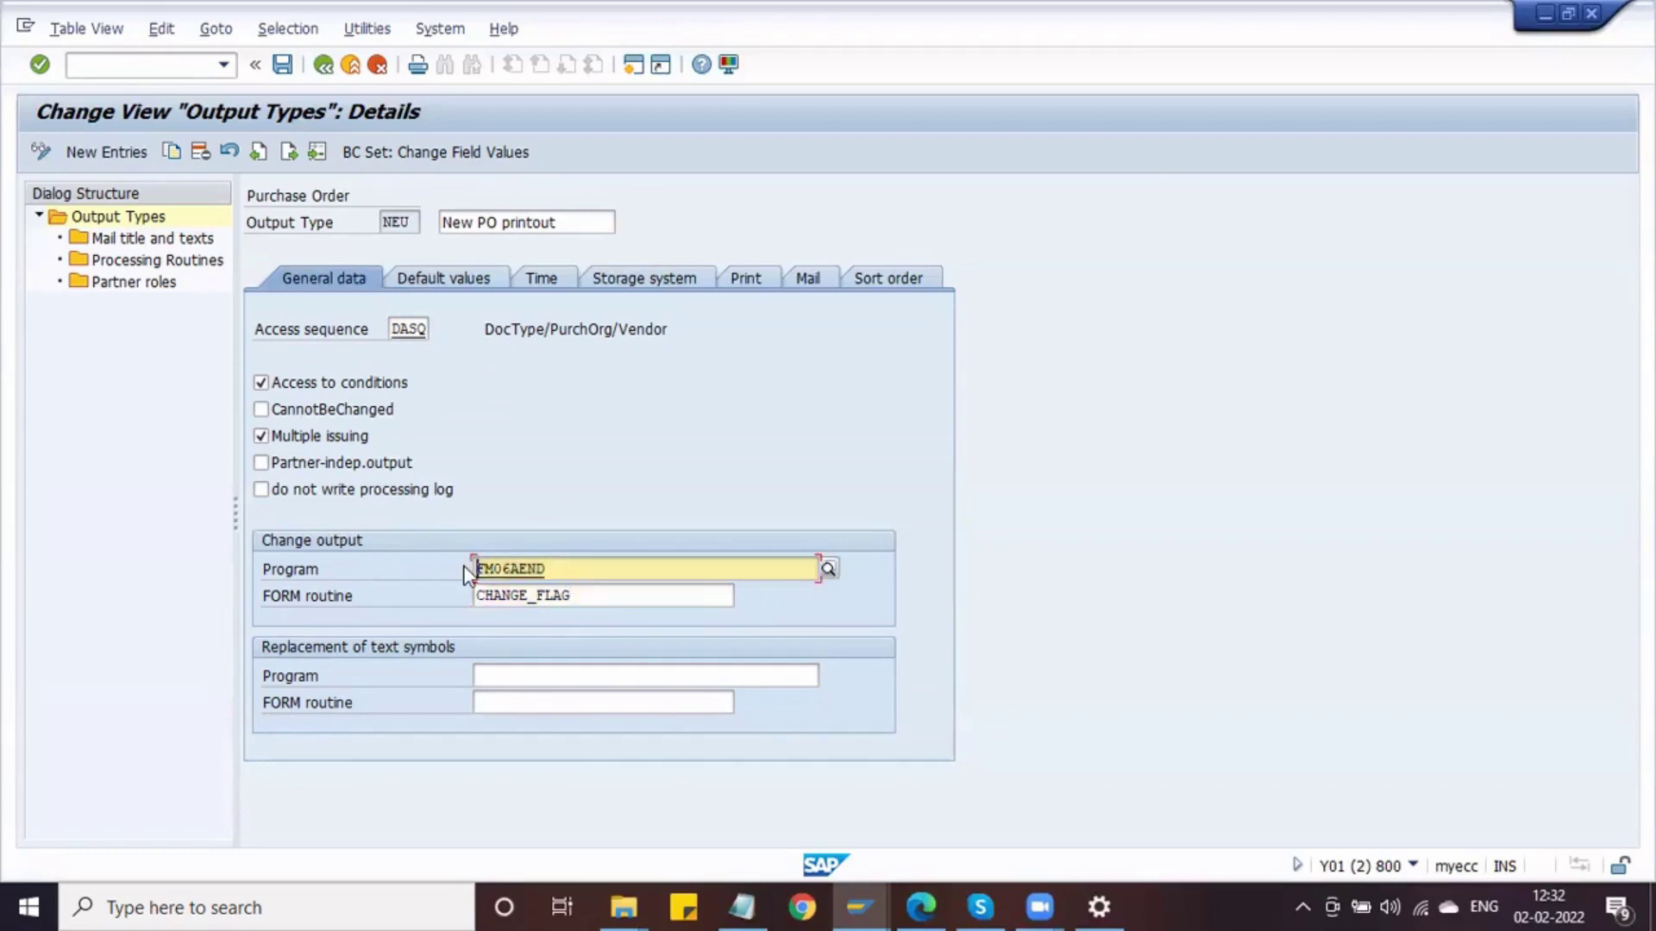
left_click_drag(585, 595, 434, 595)
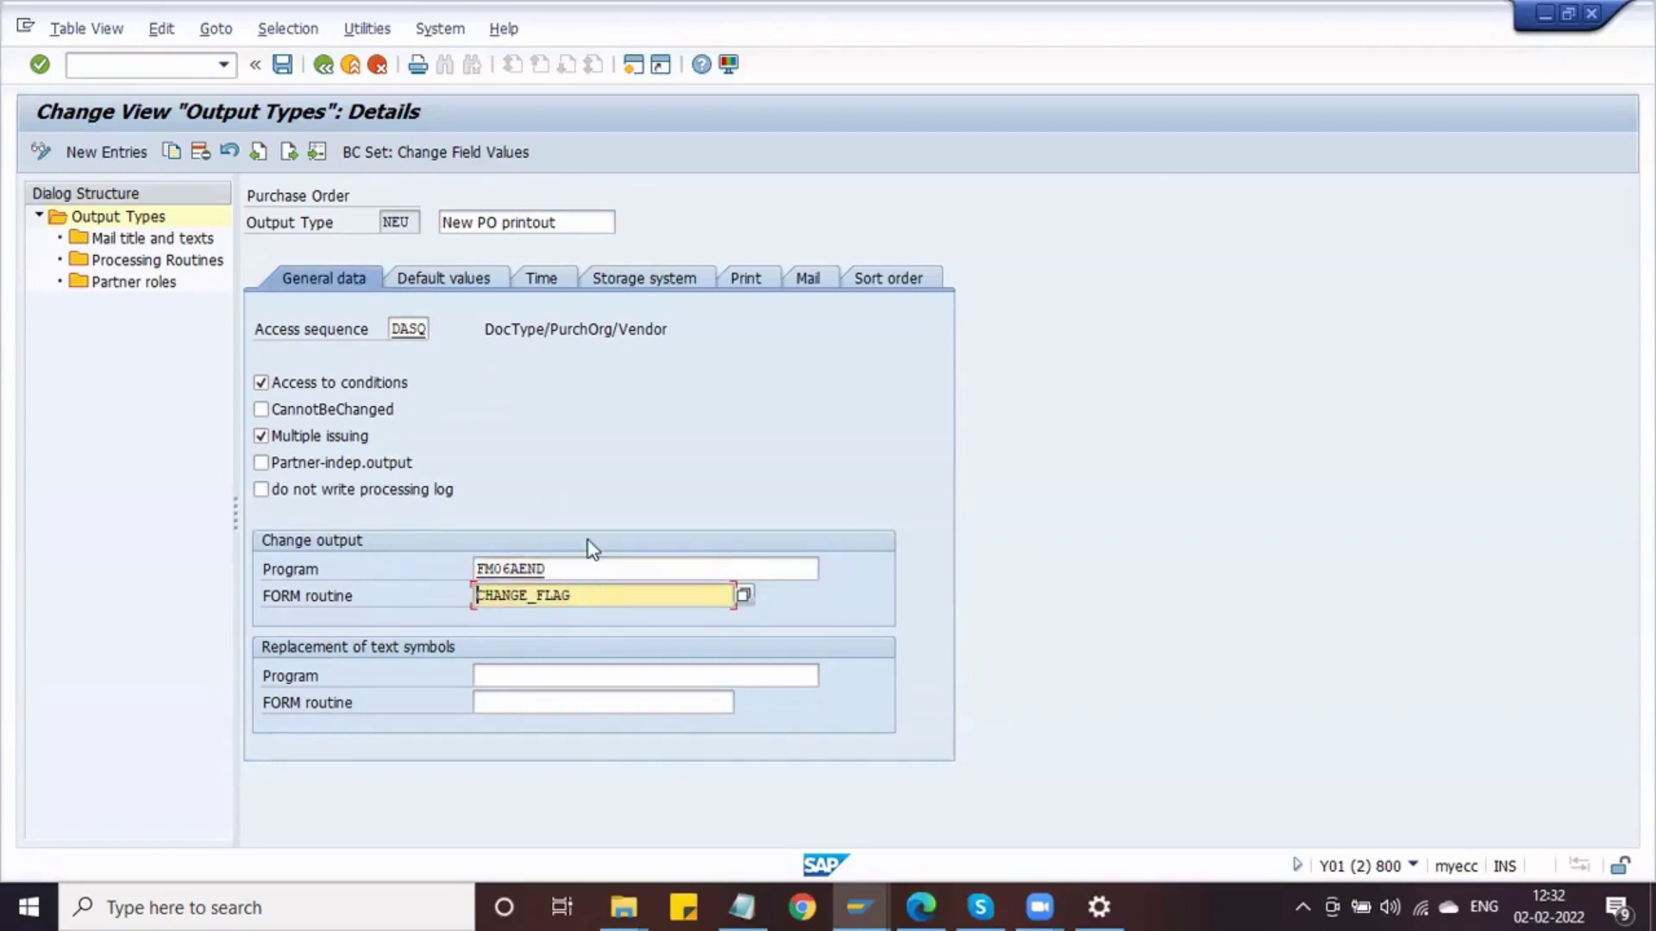
left_click(585, 572)
left_click_drag(585, 571, 458, 569)
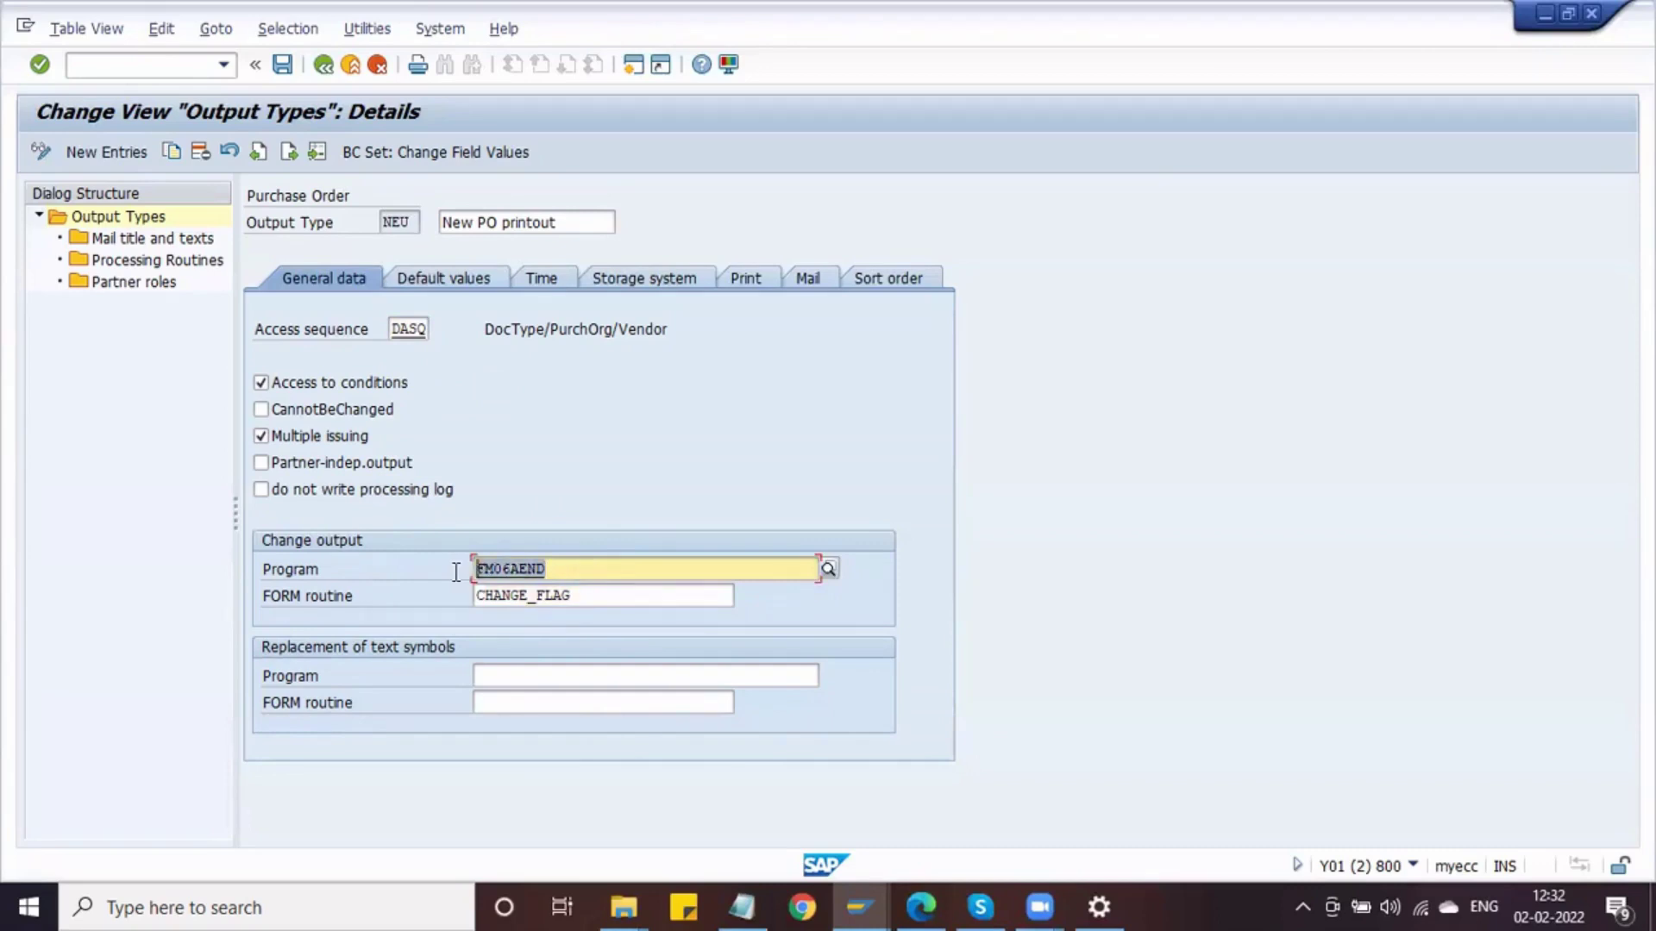
left_click_drag(608, 595, 432, 613)
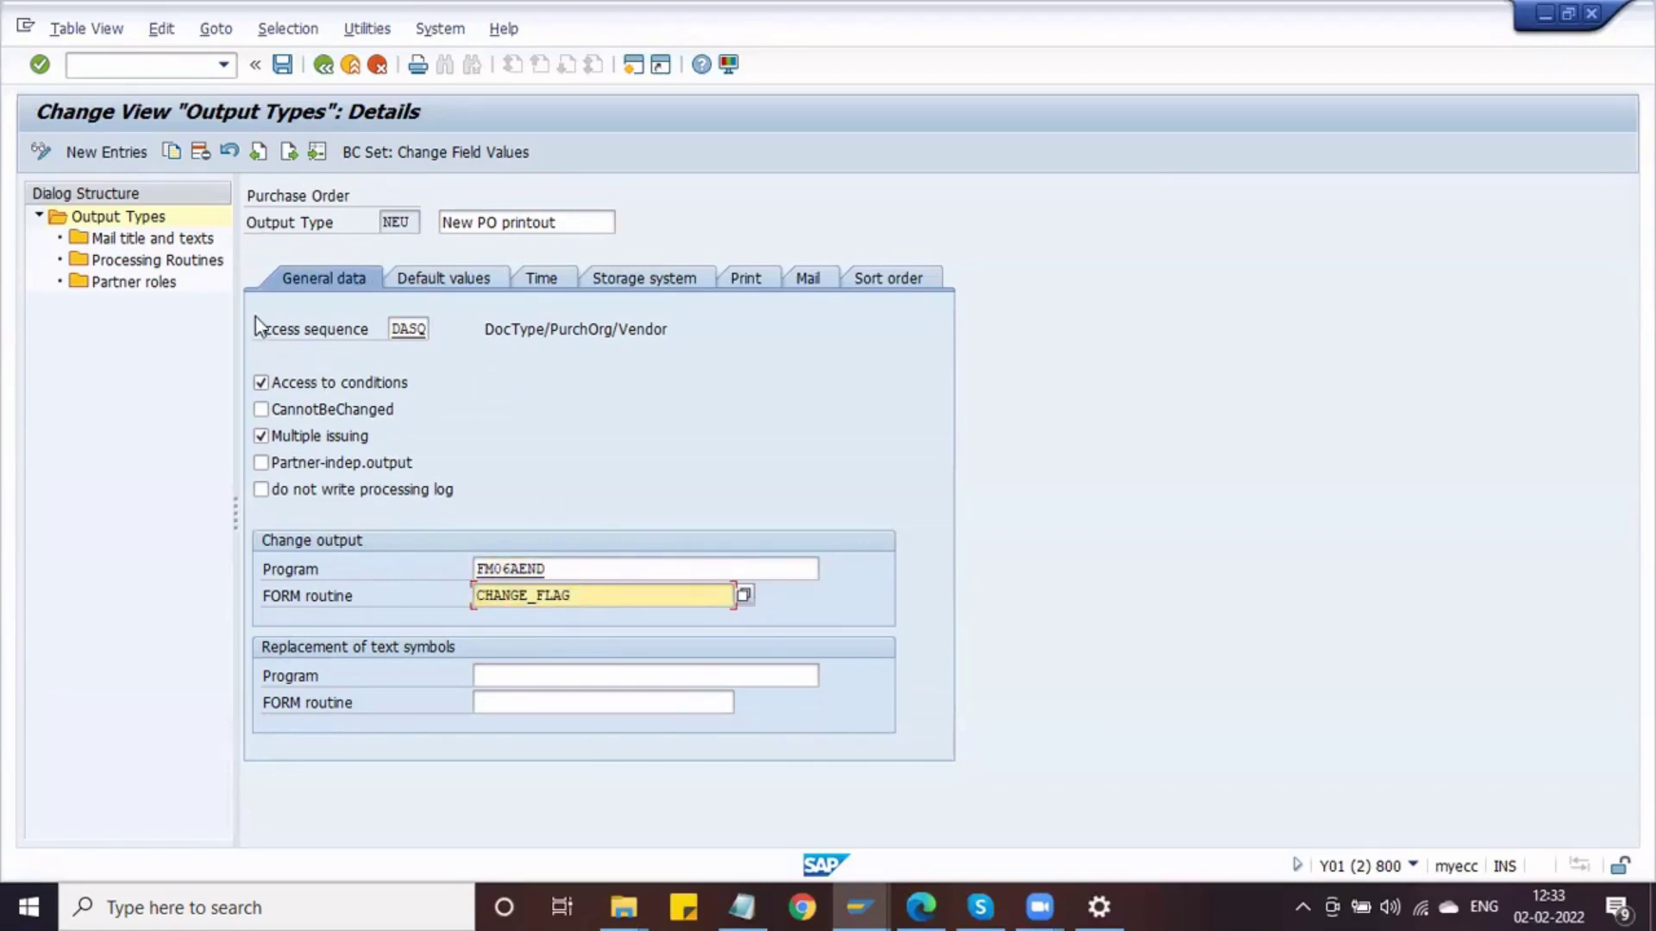
left_click(424, 333)
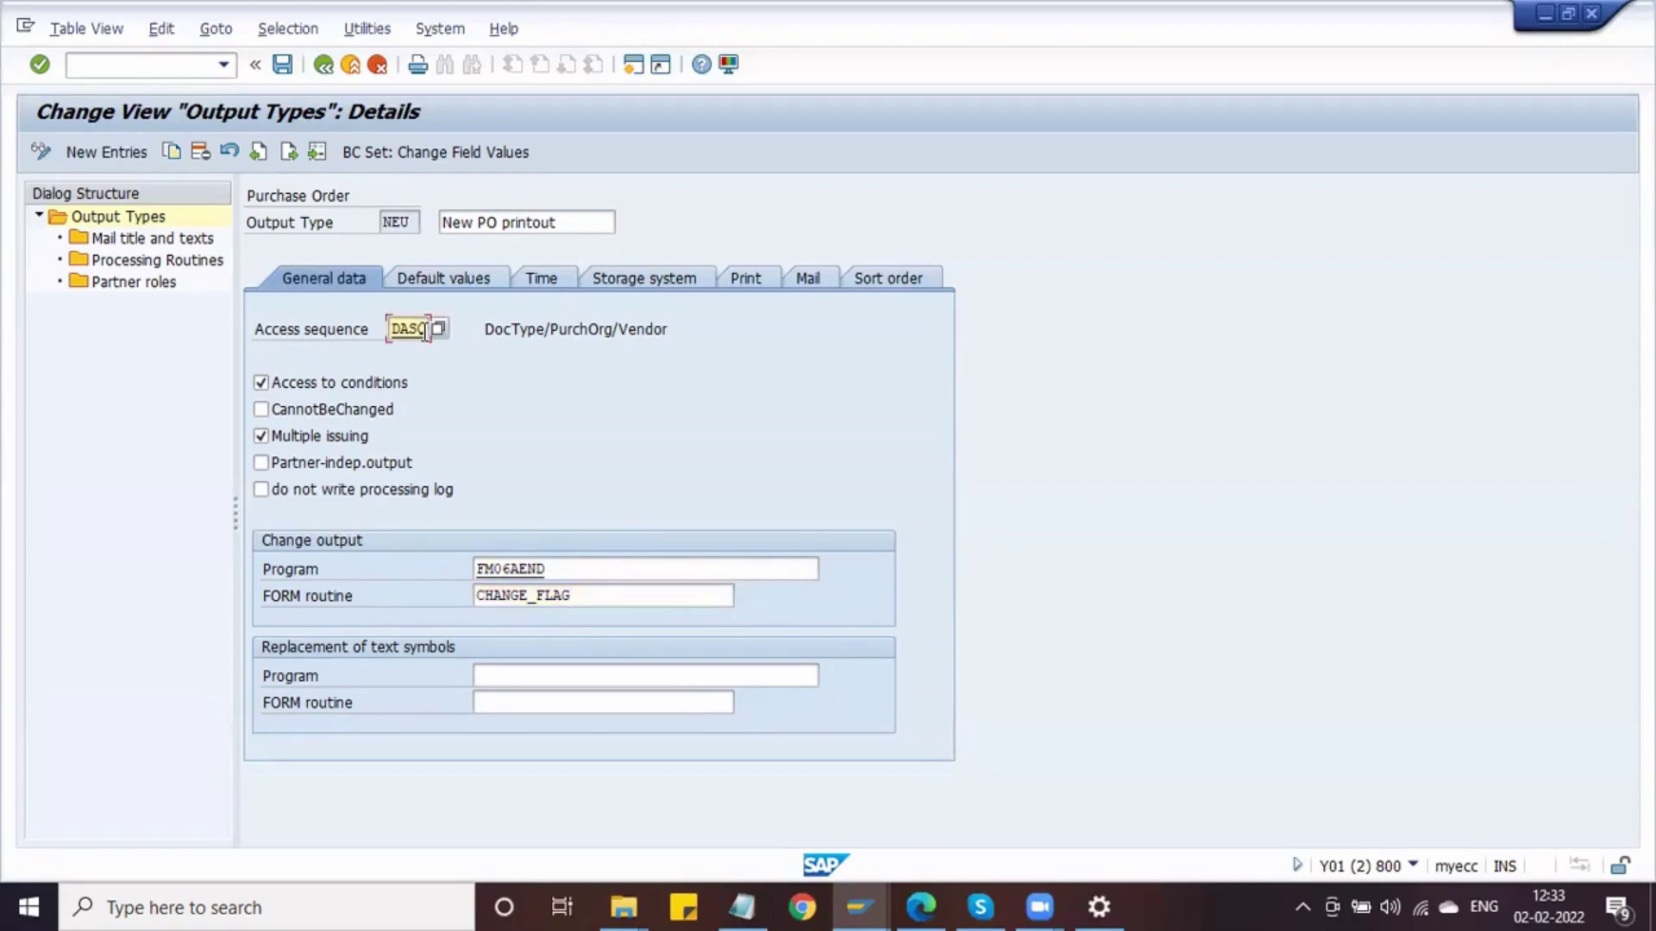
Open the mail title and texts of NEU and examine the document titles, including the one for language EN
double_click(176, 243)
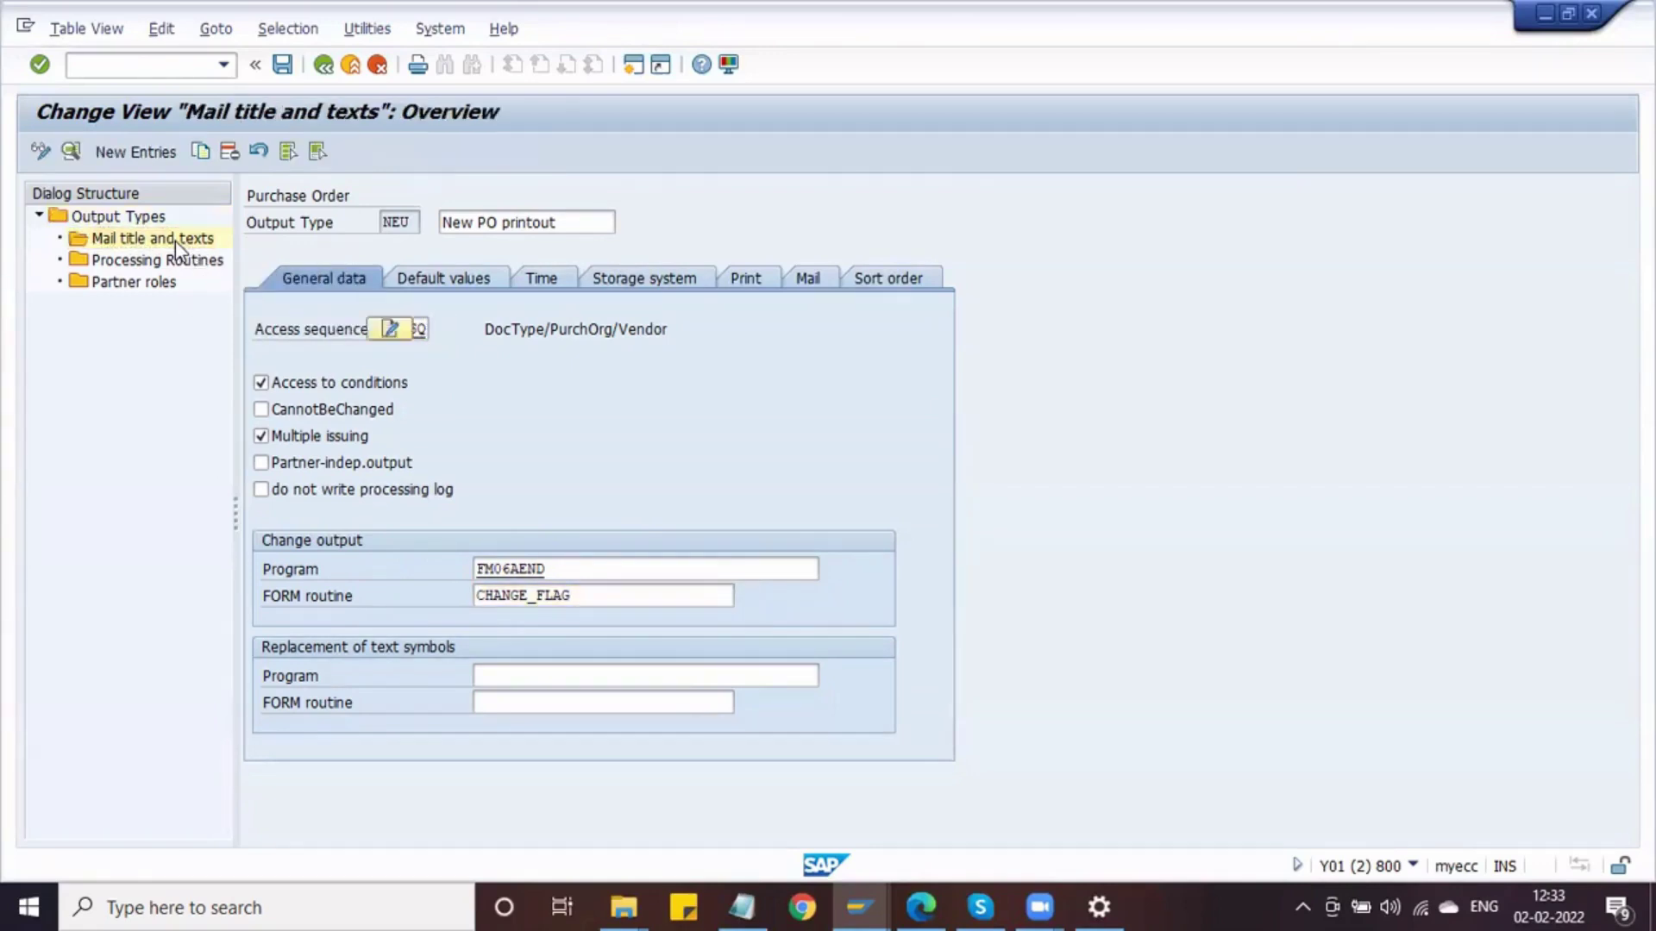
left_click_drag(655, 459, 413, 456)
left_click(413, 456)
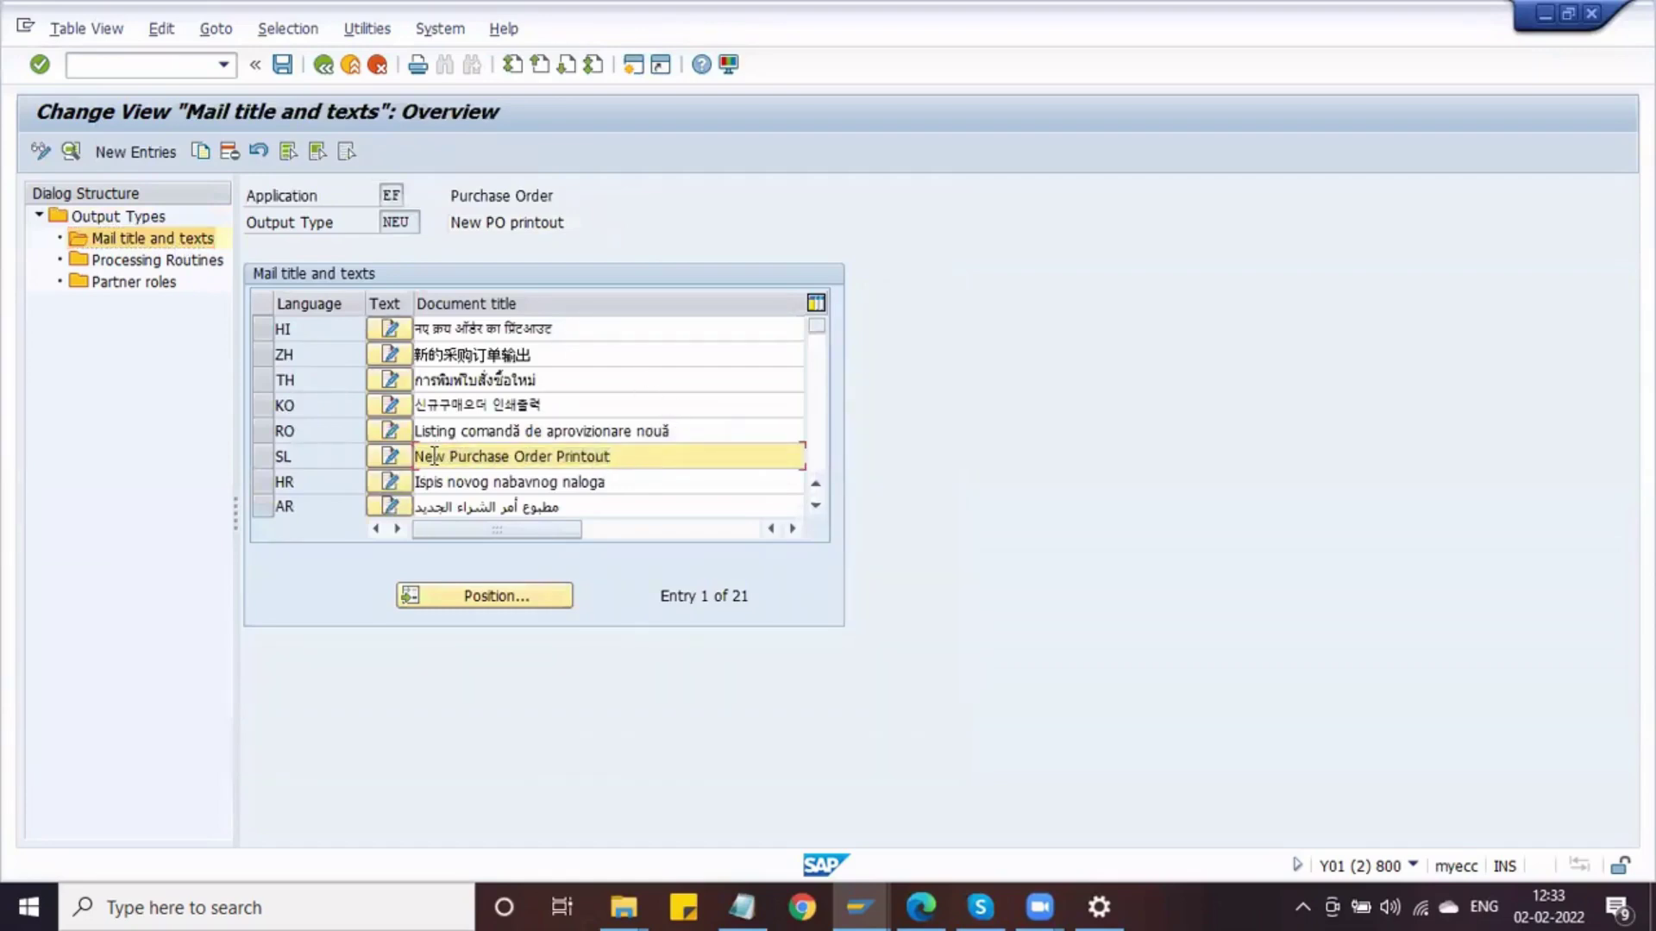
left_click_drag(636, 454, 385, 481)
scroll(337, 407, "down", 1)
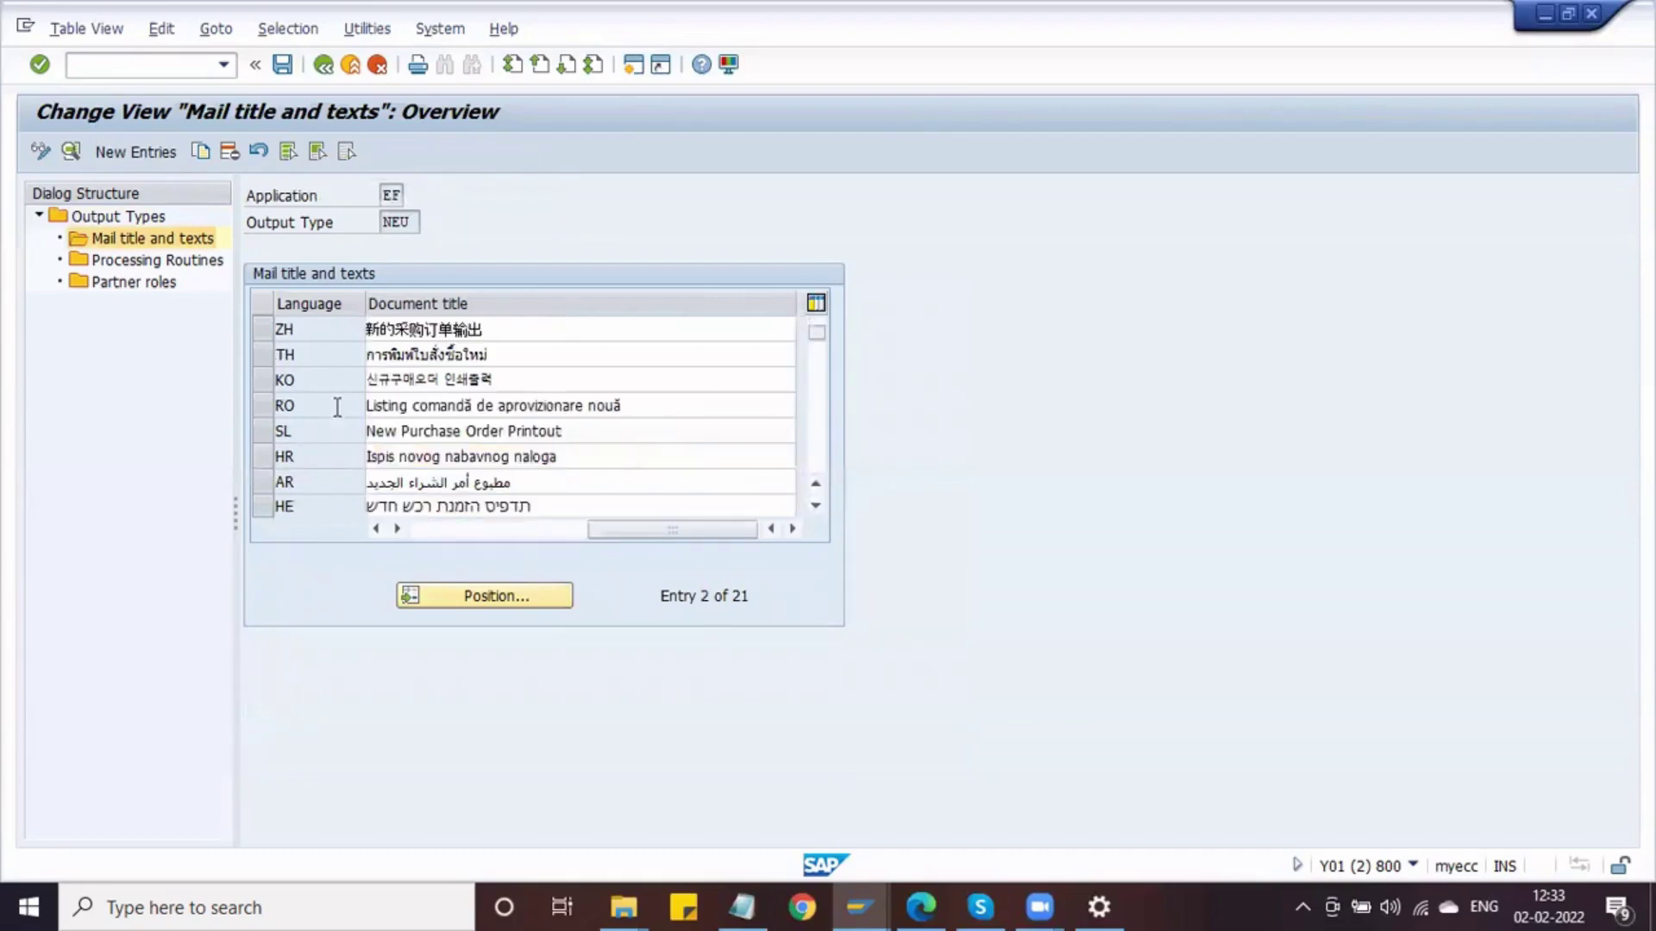
scroll(337, 407, "up", 1)
scroll(337, 407, "down", 1)
scroll(335, 410, "down", 3)
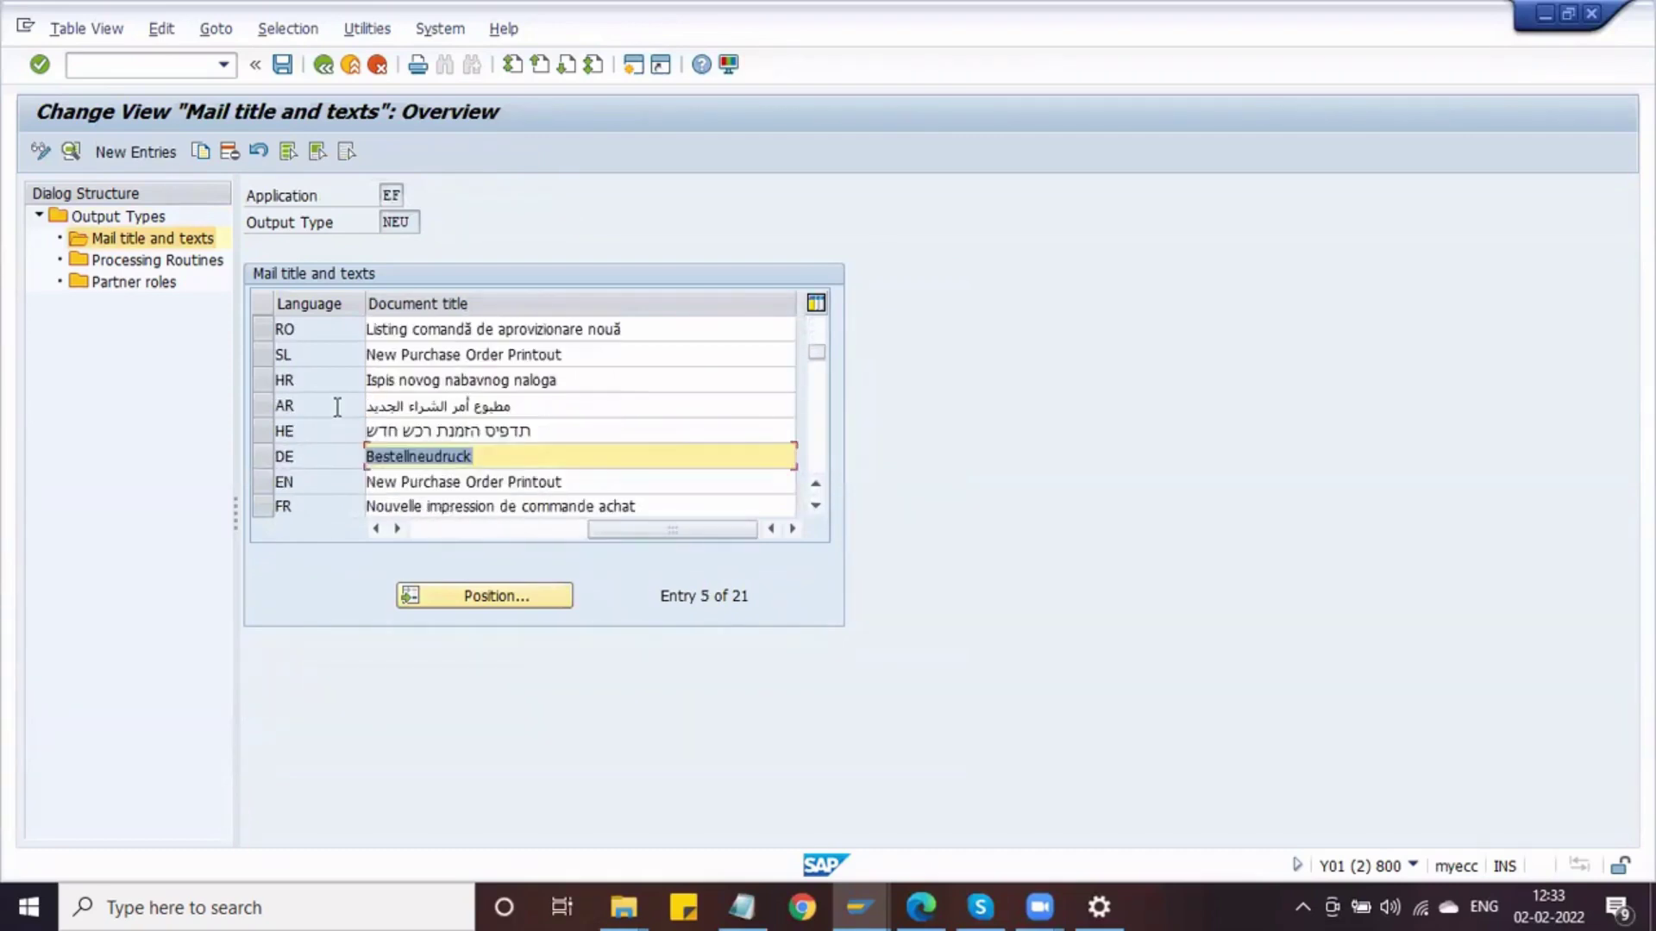
left_click(594, 480)
left_click_drag(594, 480, 344, 477)
left_click(344, 477)
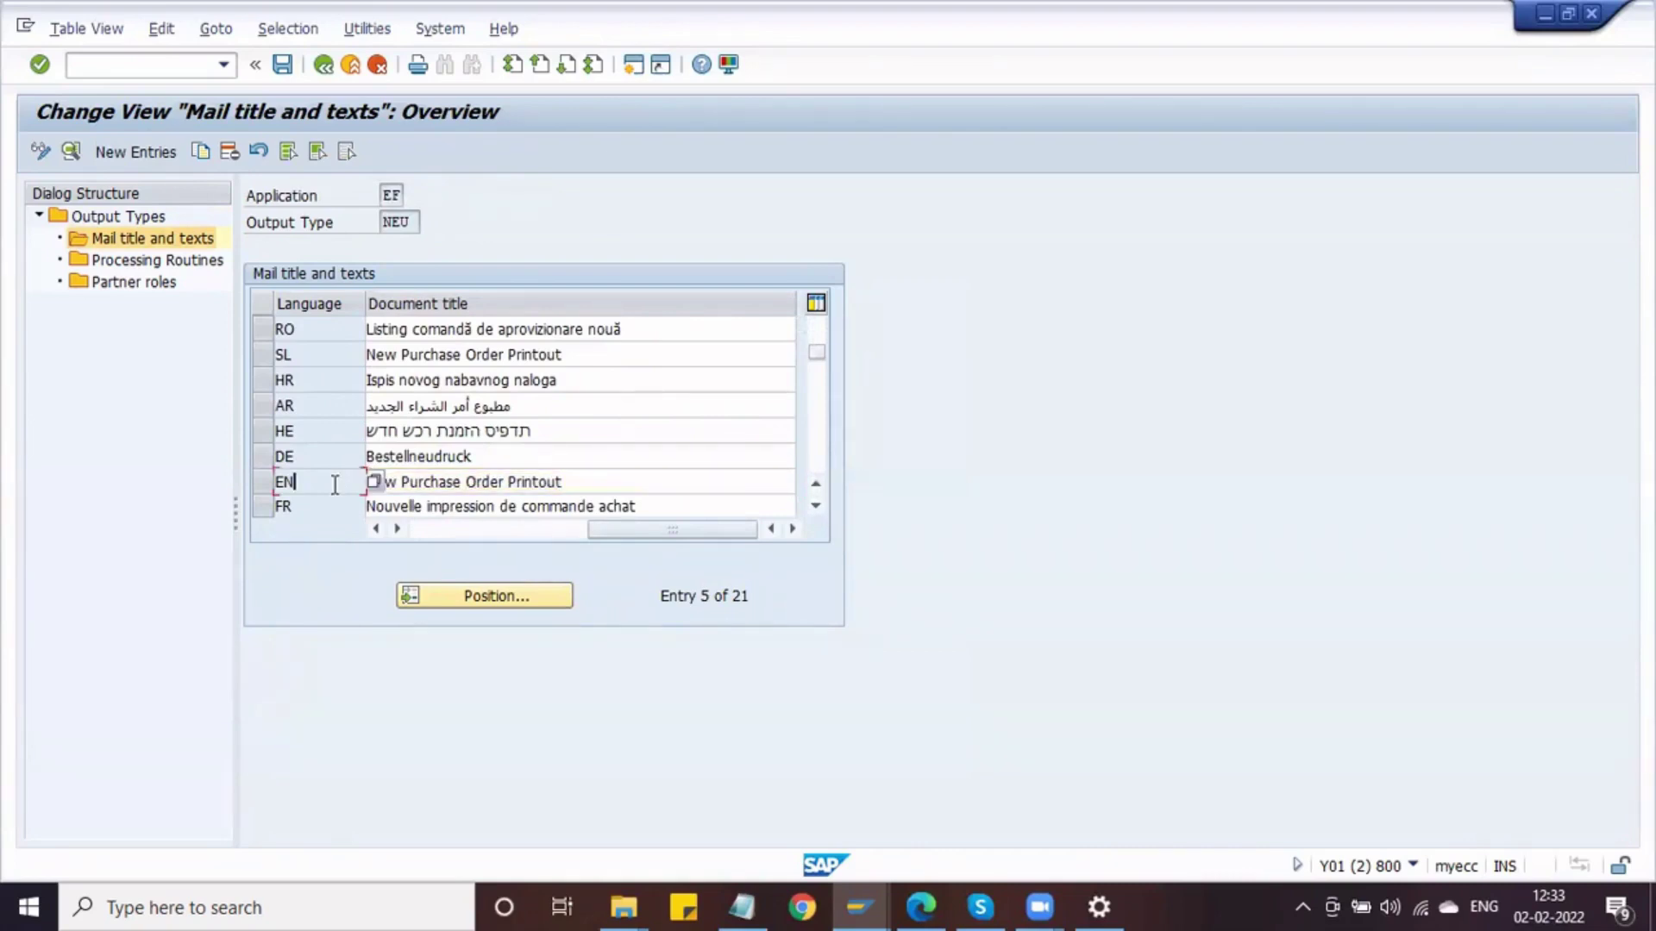
Open the processing routines of NEU and check the program, FORM routine, form and PDF/SmartForm form for print output
left_click(174, 263)
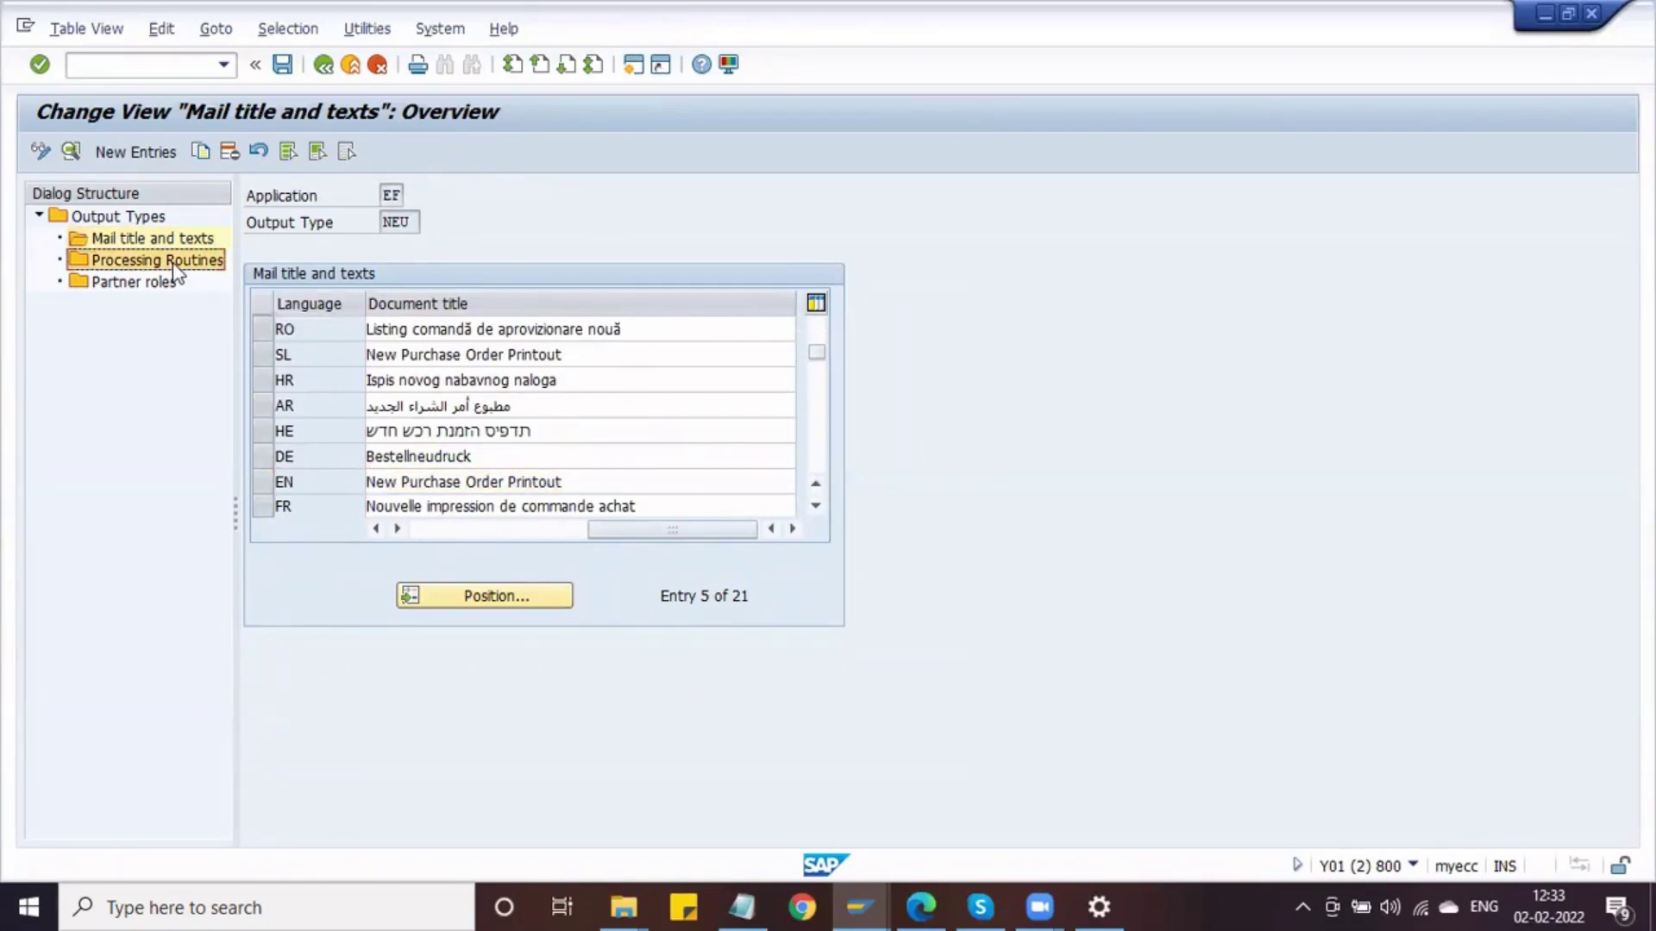
left_click(520, 330)
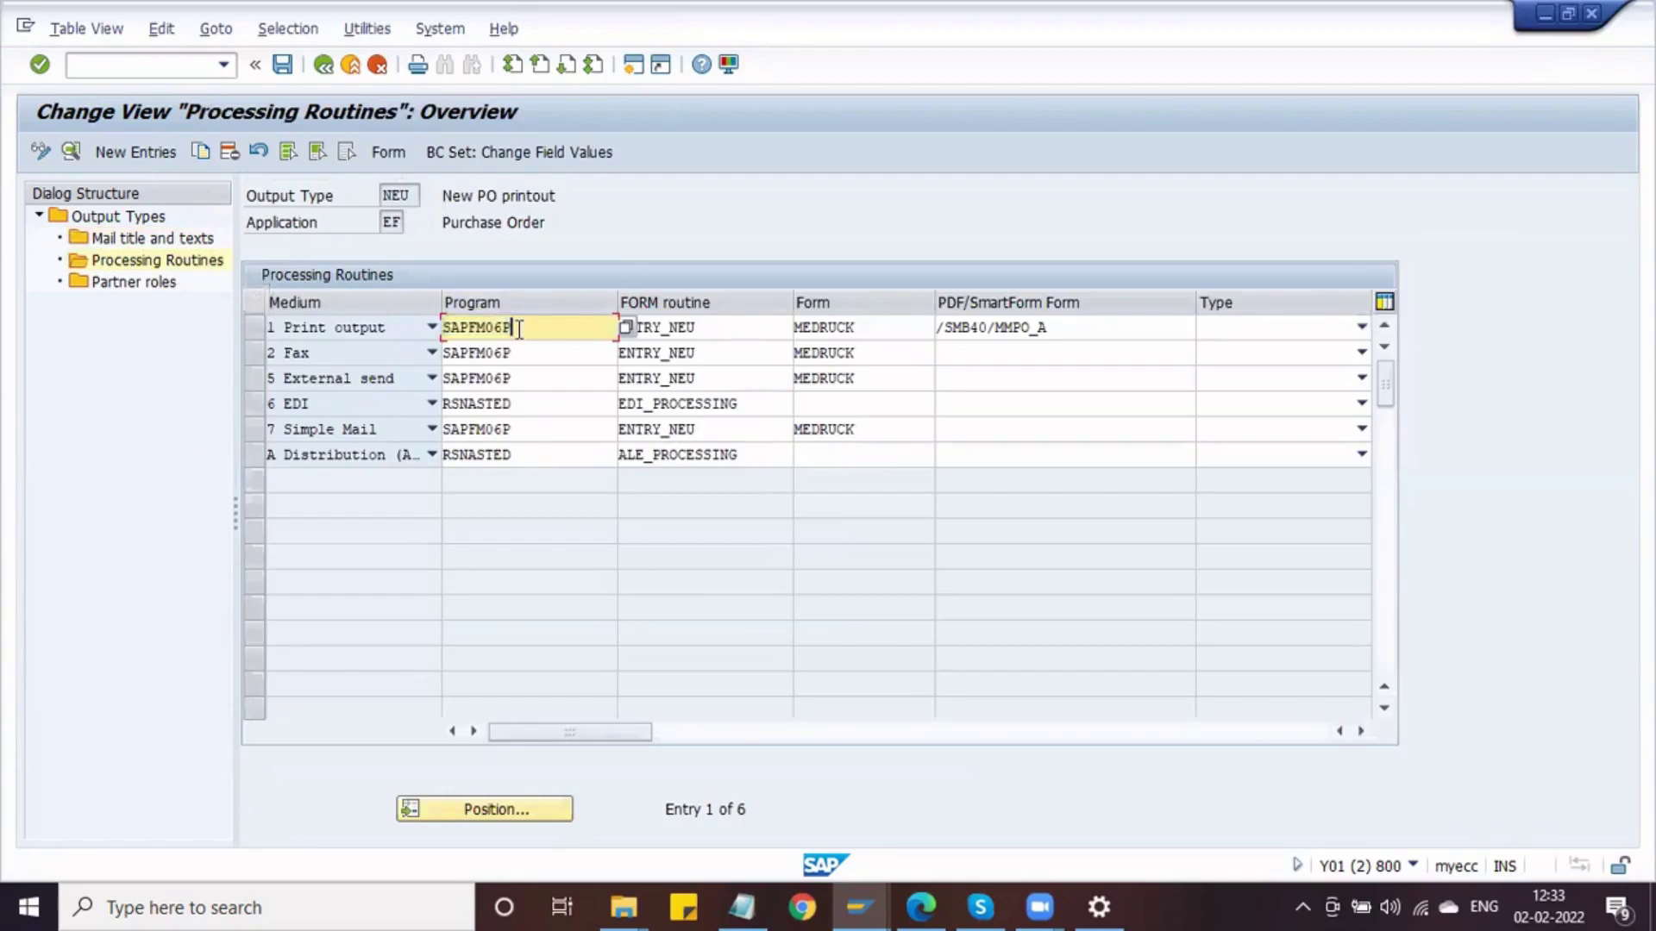
left_click(734, 337)
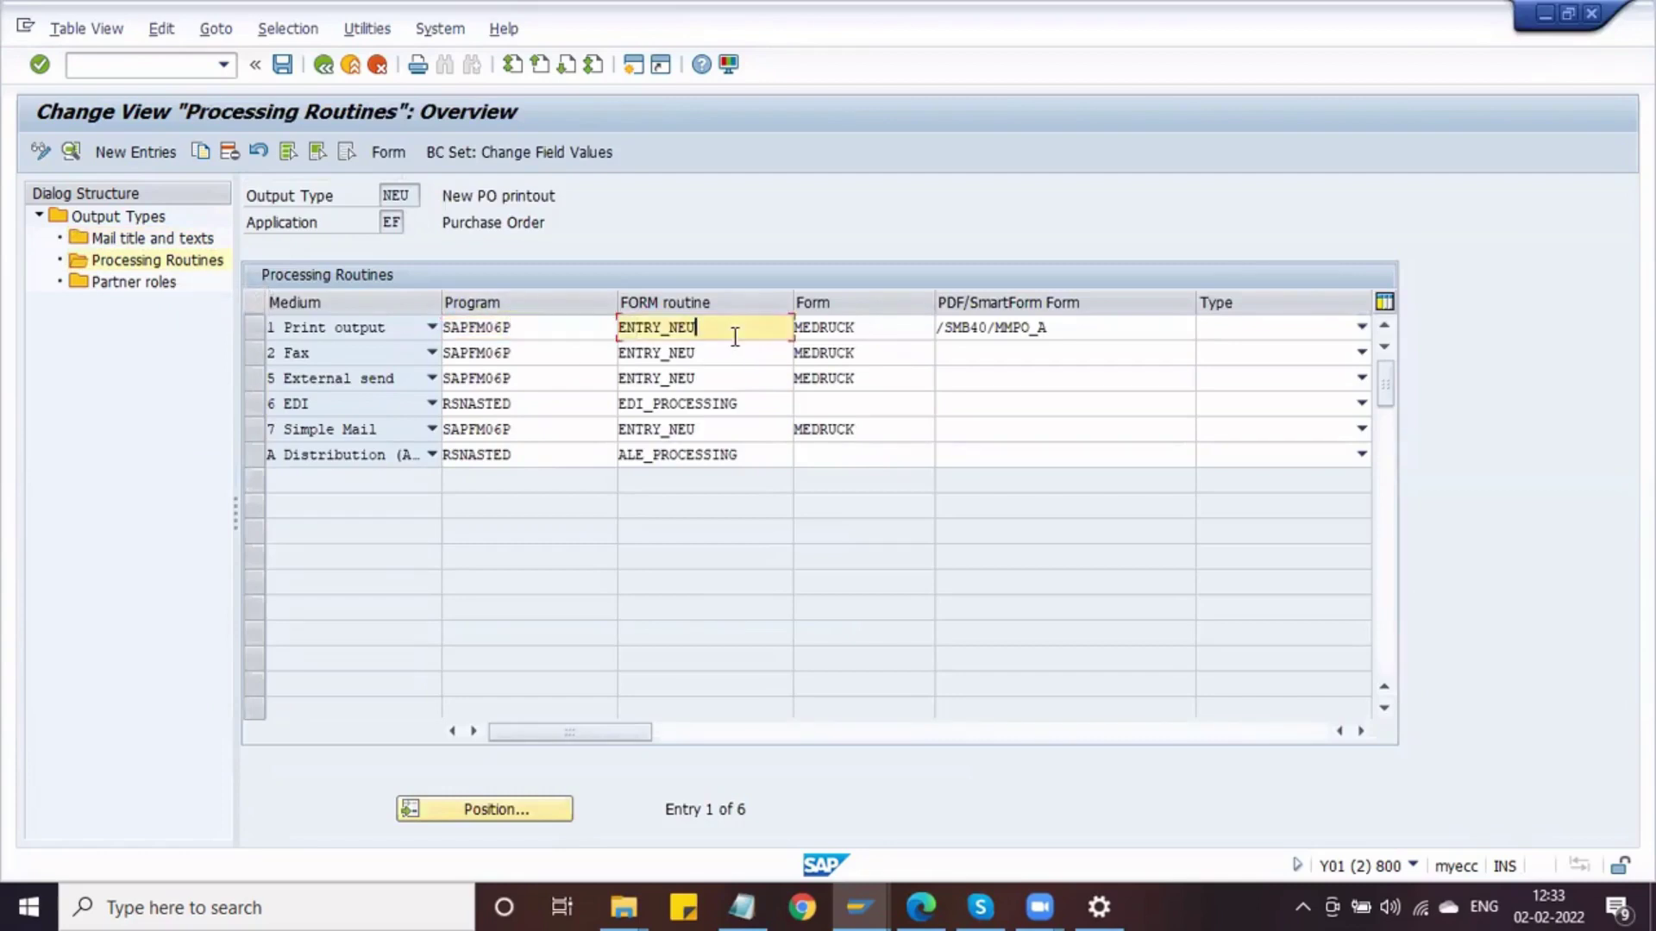
left_click(866, 345)
left_click(865, 333)
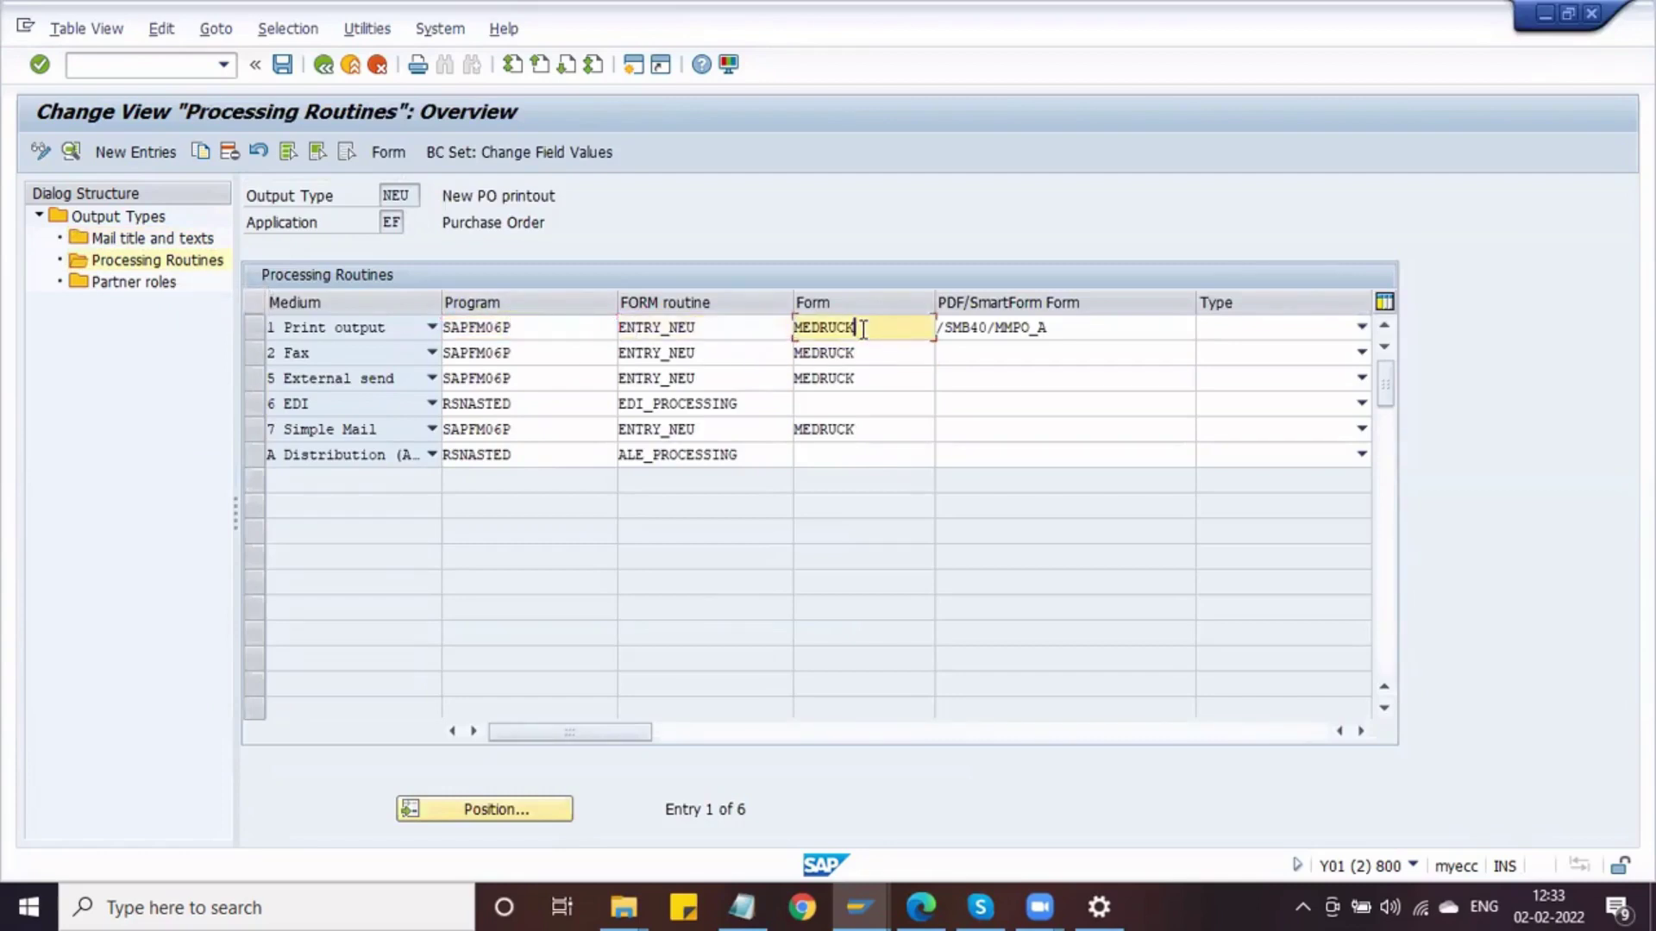
left_click(1050, 326)
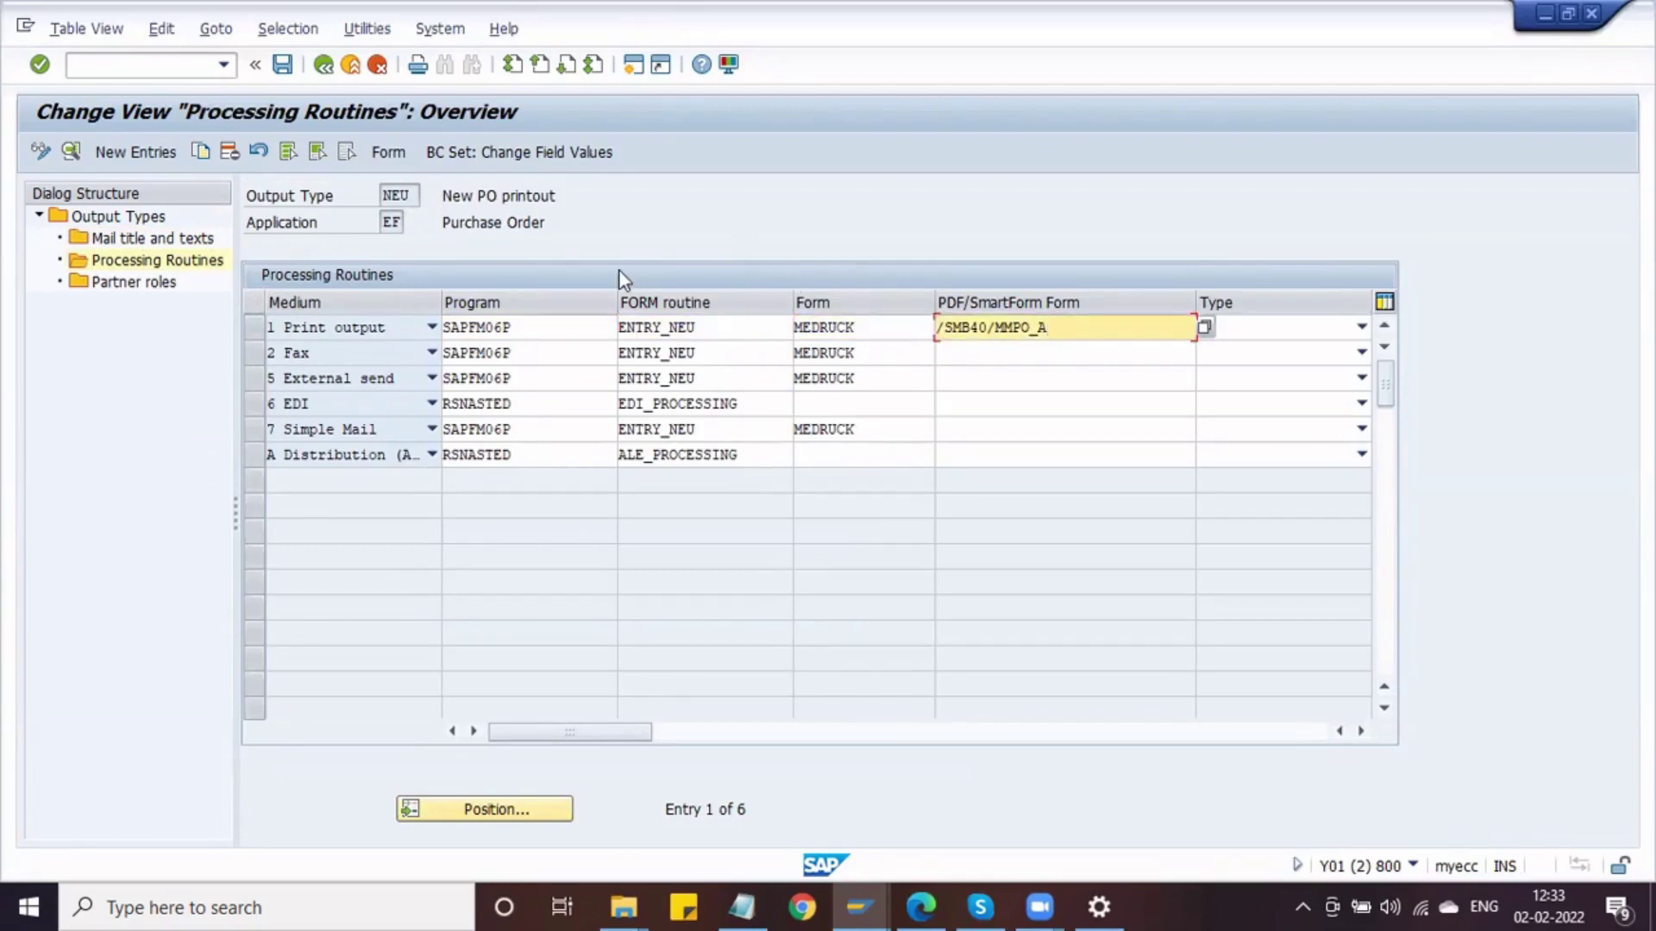
Switch to the purchase order session, leave its output screen, and examine the print preview of the purchase order
key("alt+Tab")
left_click(323, 67)
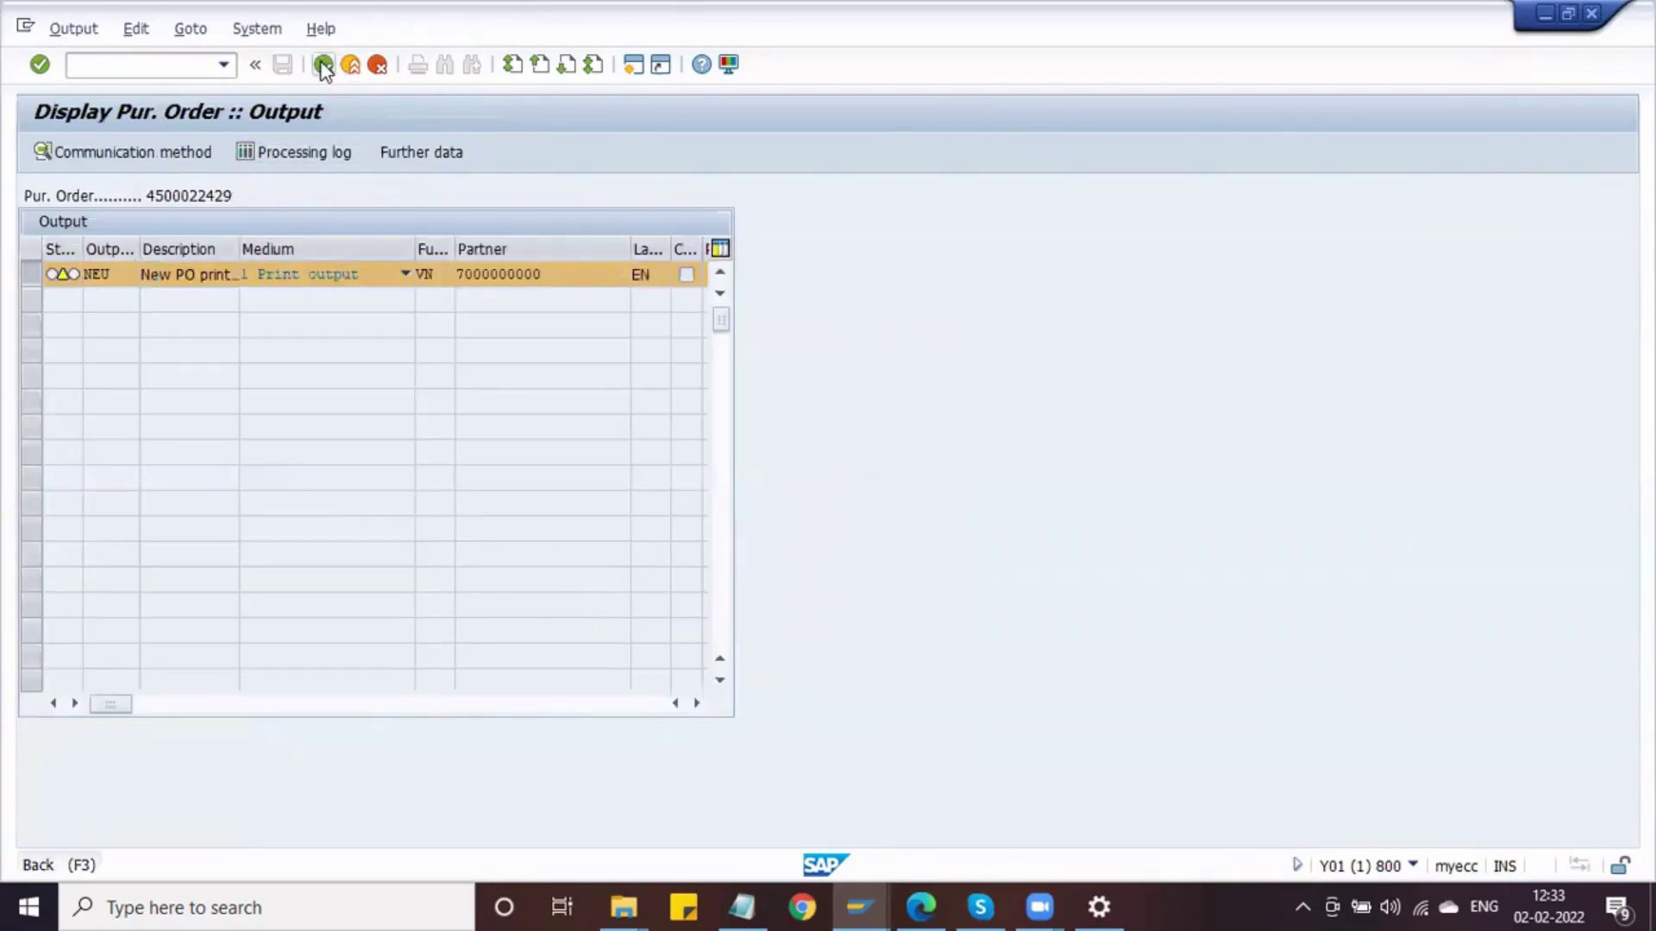
left_click(420, 153)
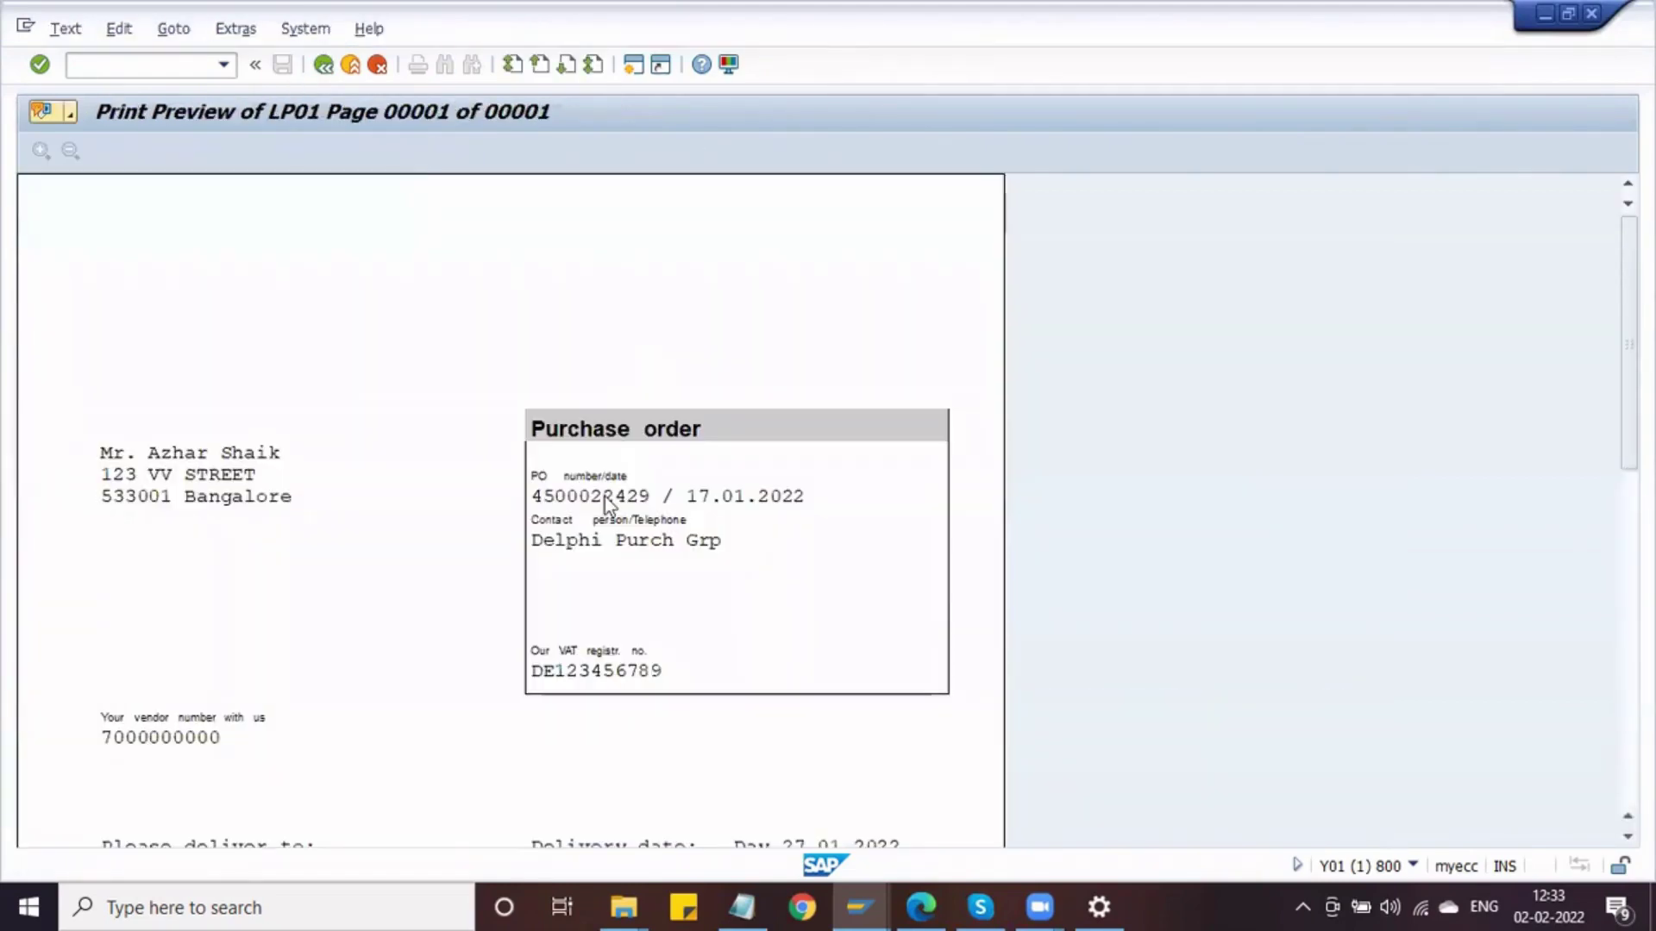
scroll(604, 496, "down", 10)
scroll(604, 497, "up", 6)
scroll(604, 497, "down", 6)
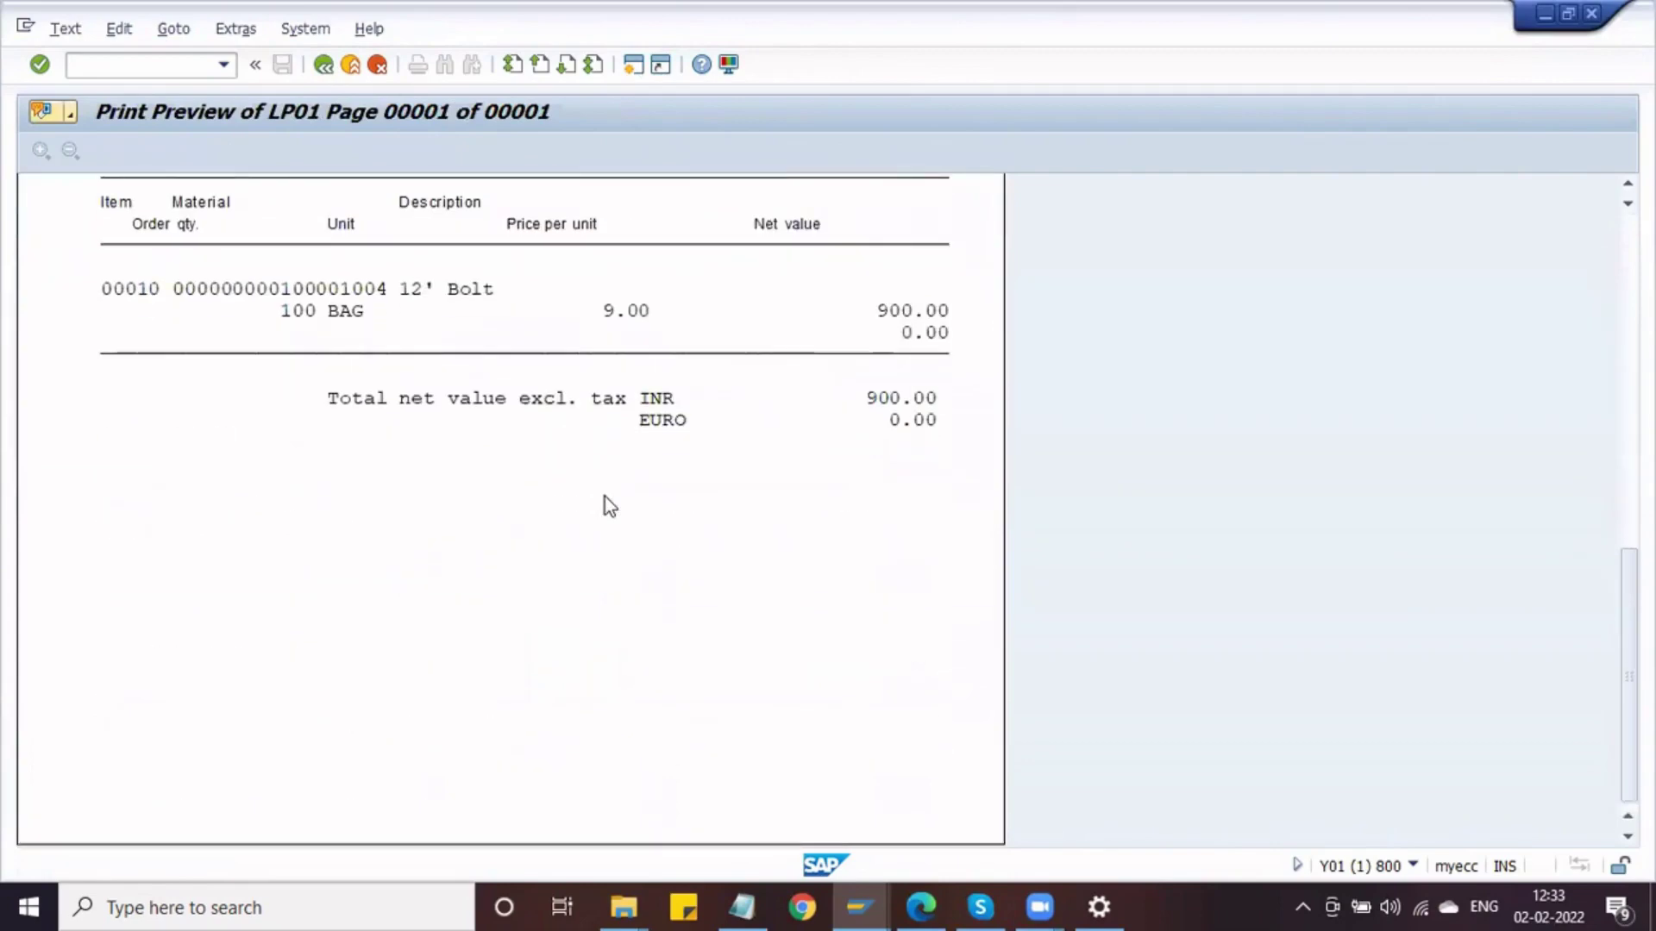
scroll(407, 527, "up", 3)
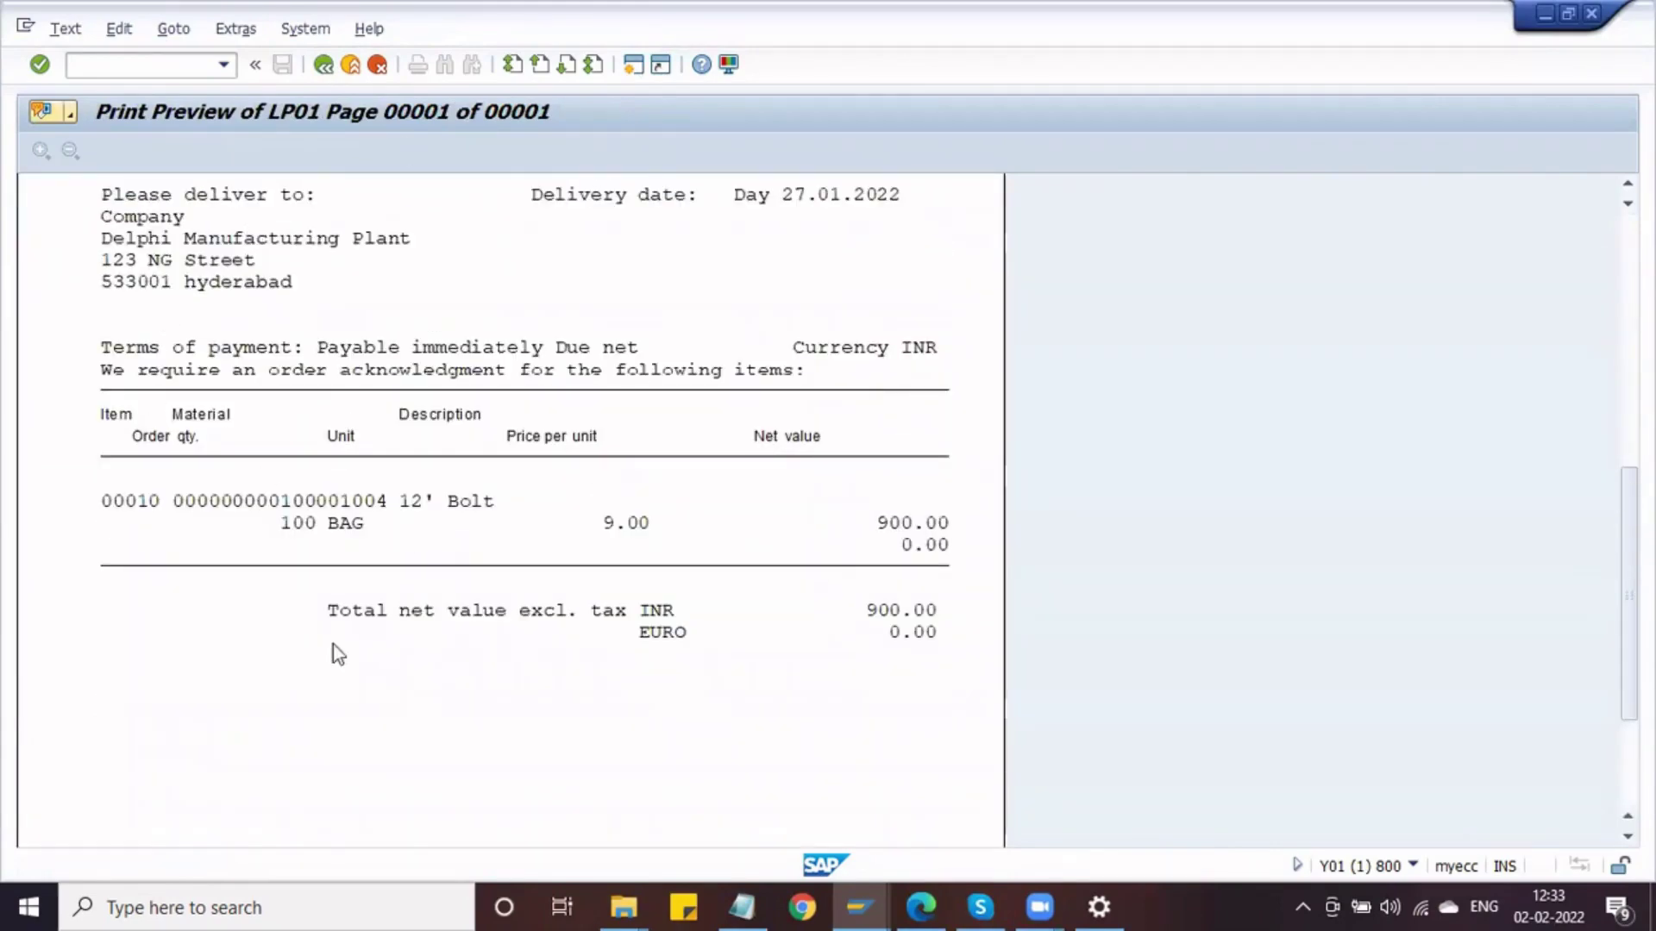
scroll(421, 348, "up", 5)
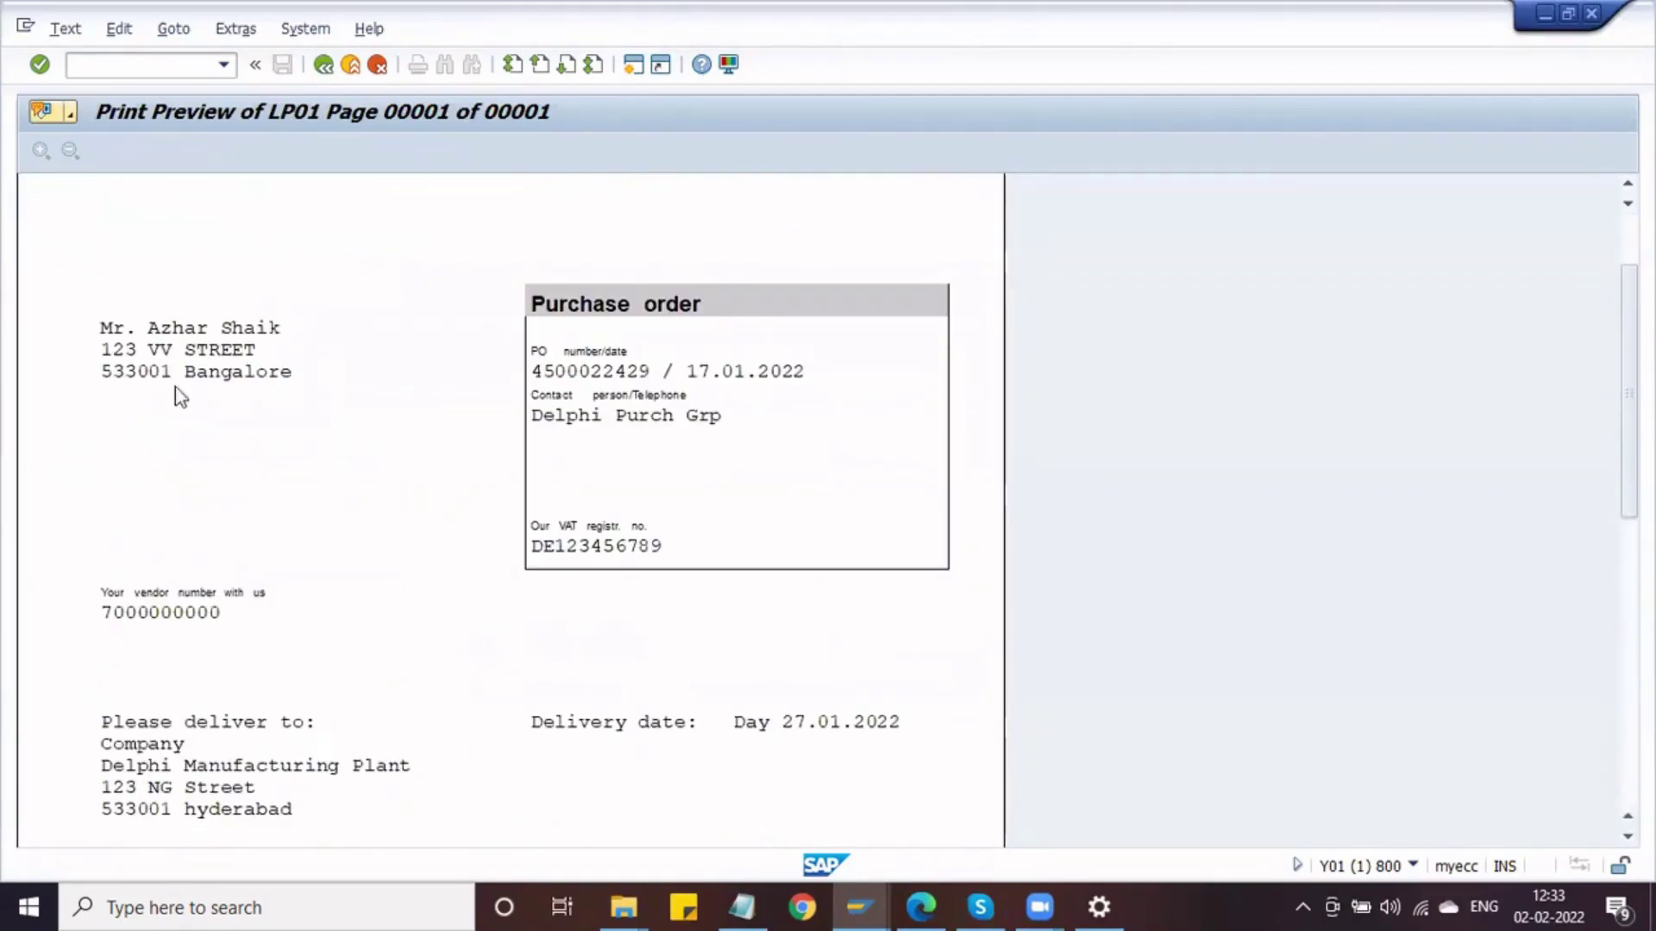
scroll(465, 580, "down", 6)
Compare the processing routines of NEU with the purchase order print preview, ending on the processing routines
key("alt+Tab")
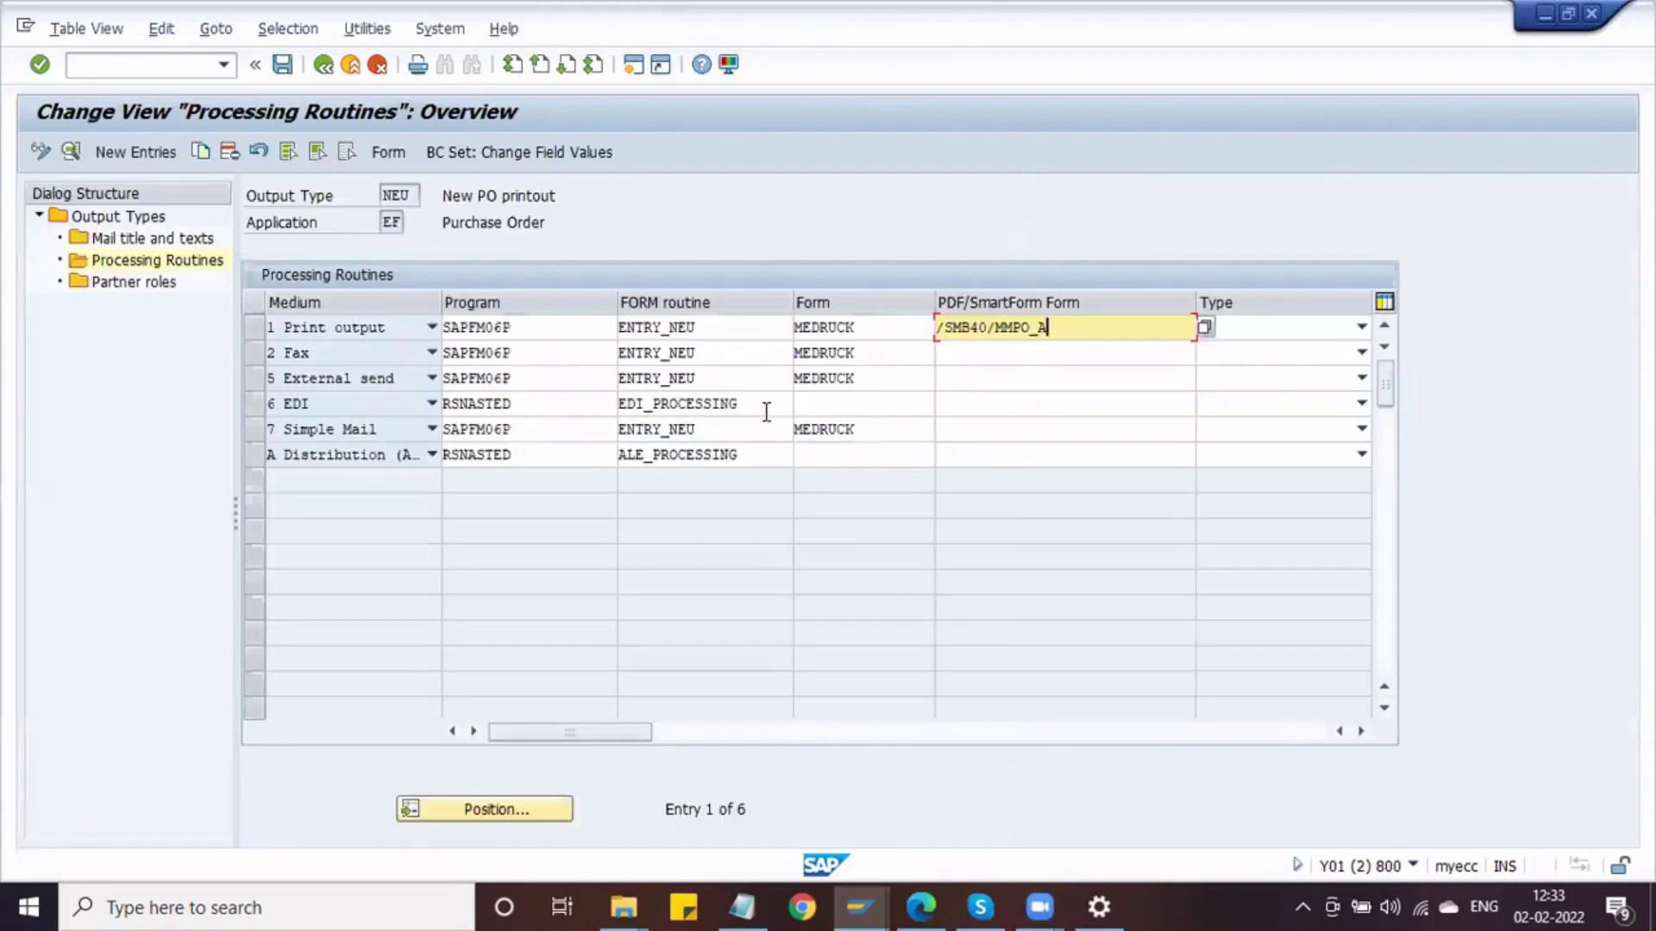
key("alt+Tab")
scroll(591, 577, "up", 5)
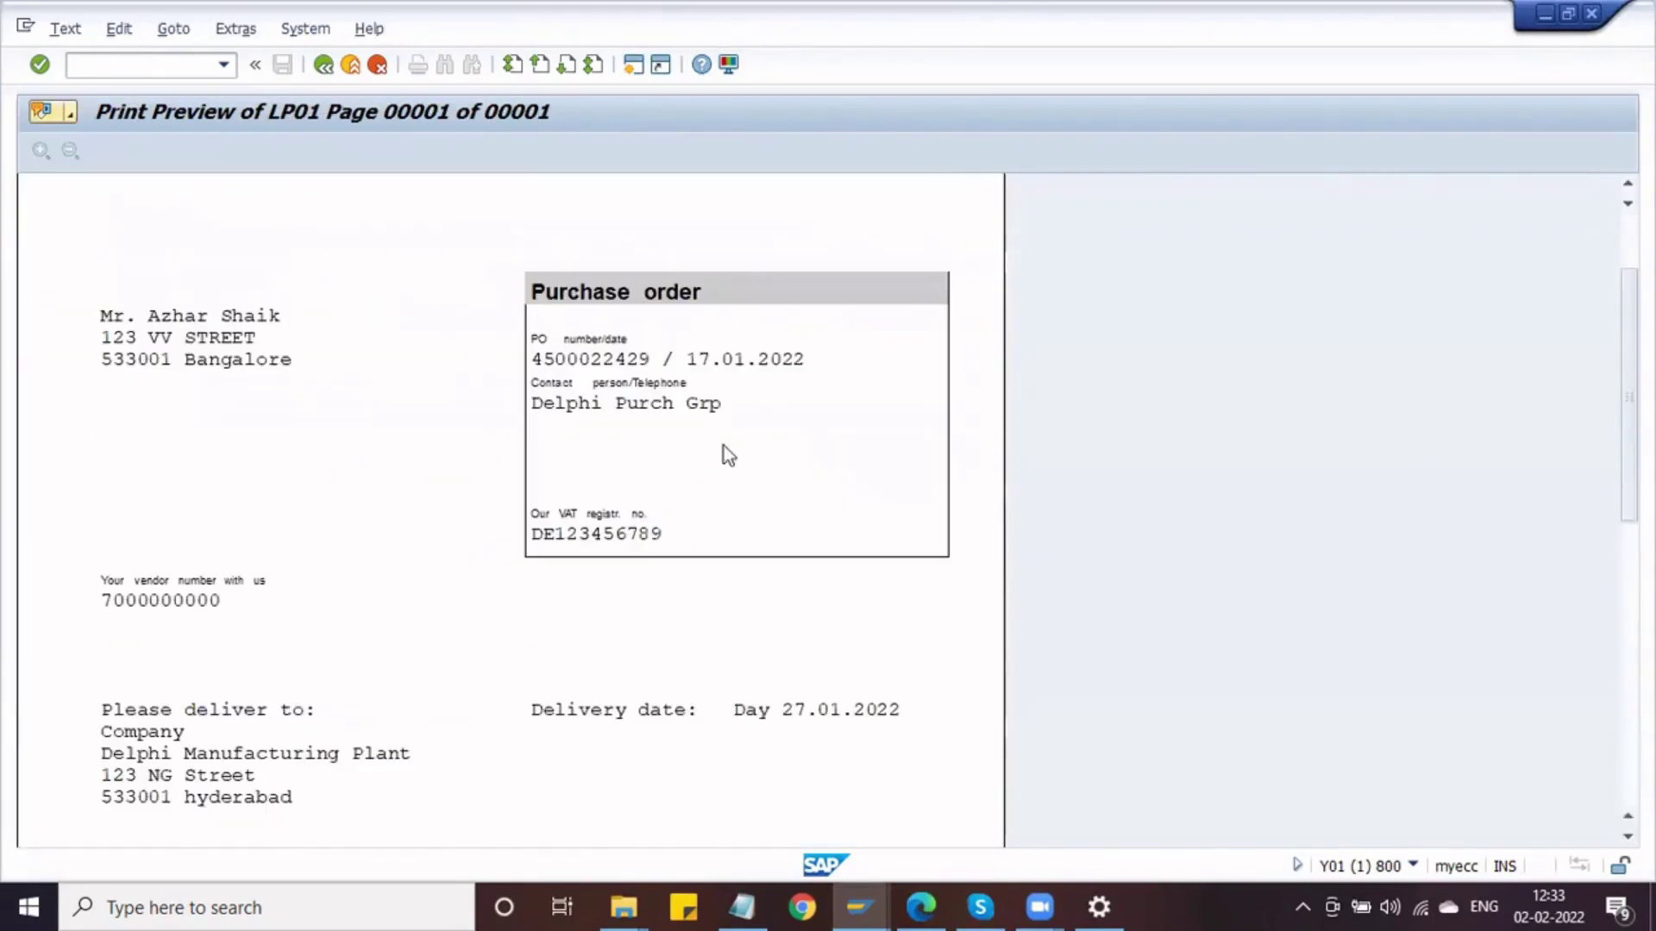
scroll(545, 447, "up", 2)
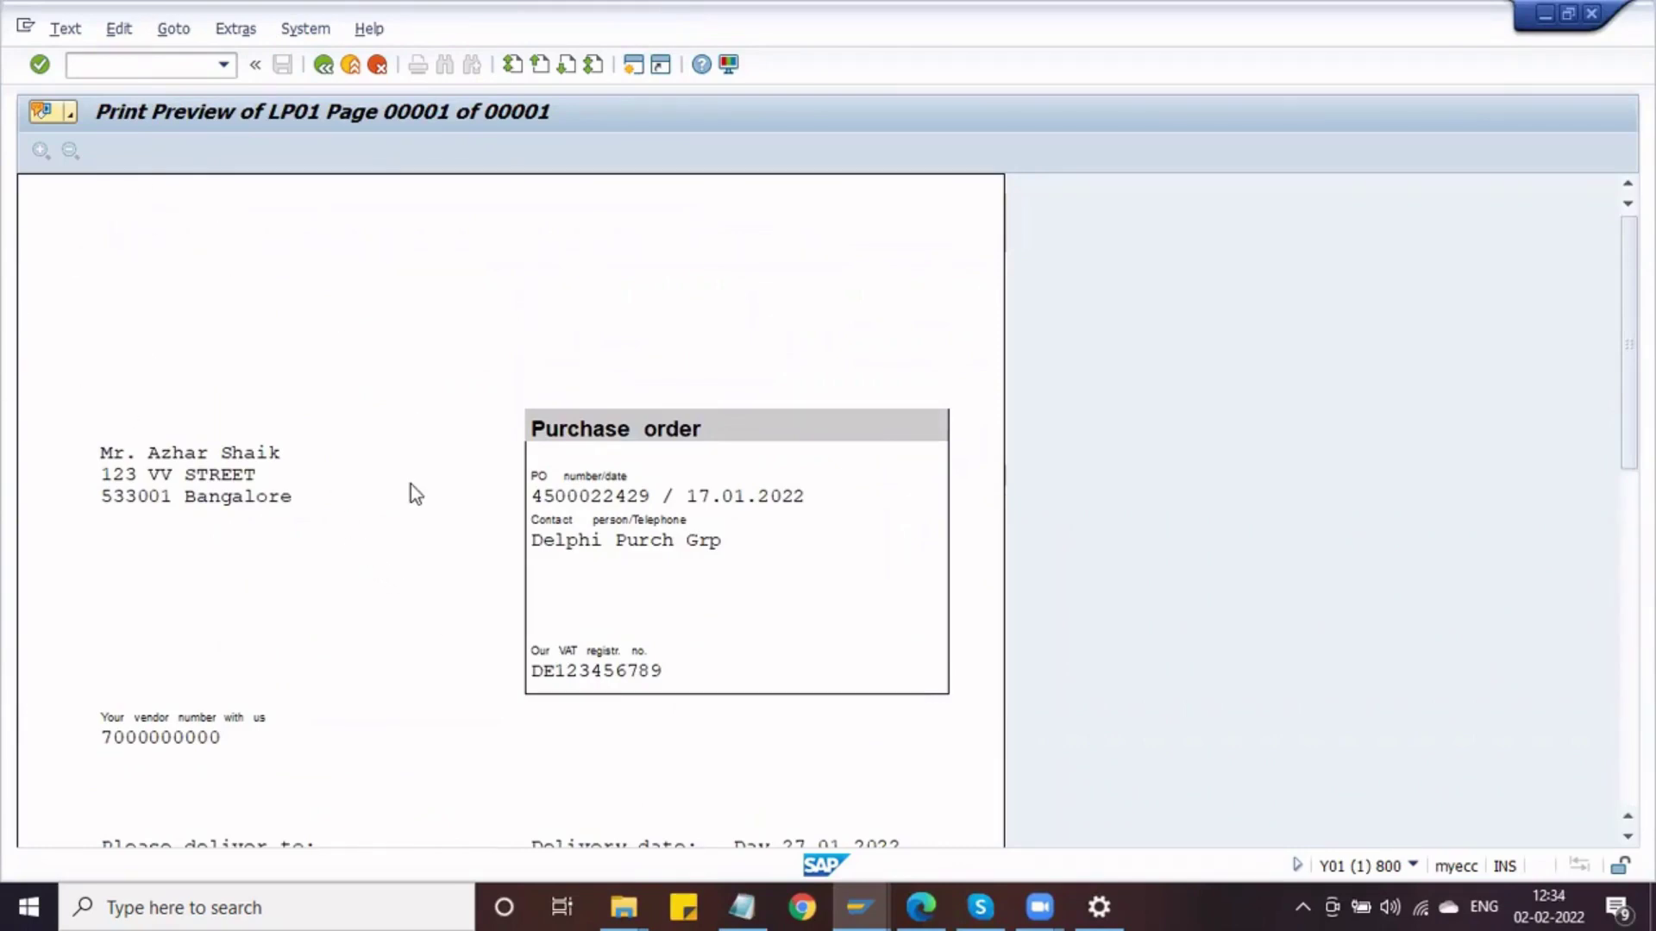
key("alt+Tab")
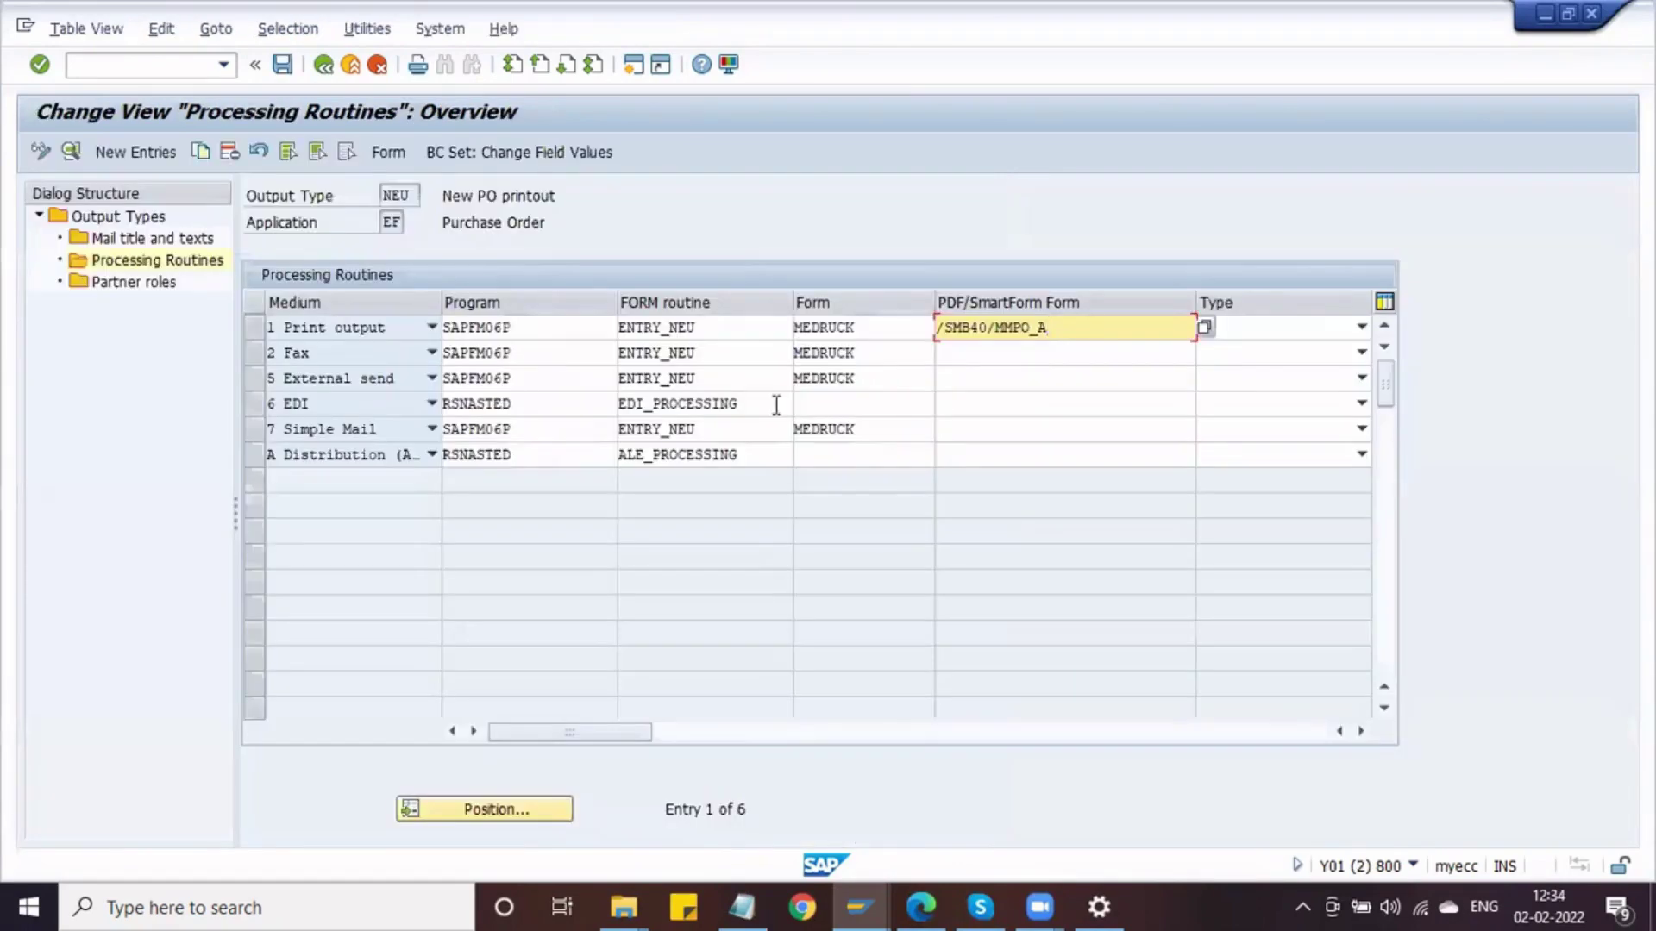
Check the Form and PDF/SmartForm Form entries assigned to print output in the processing routines of NEU
left_click(875, 331)
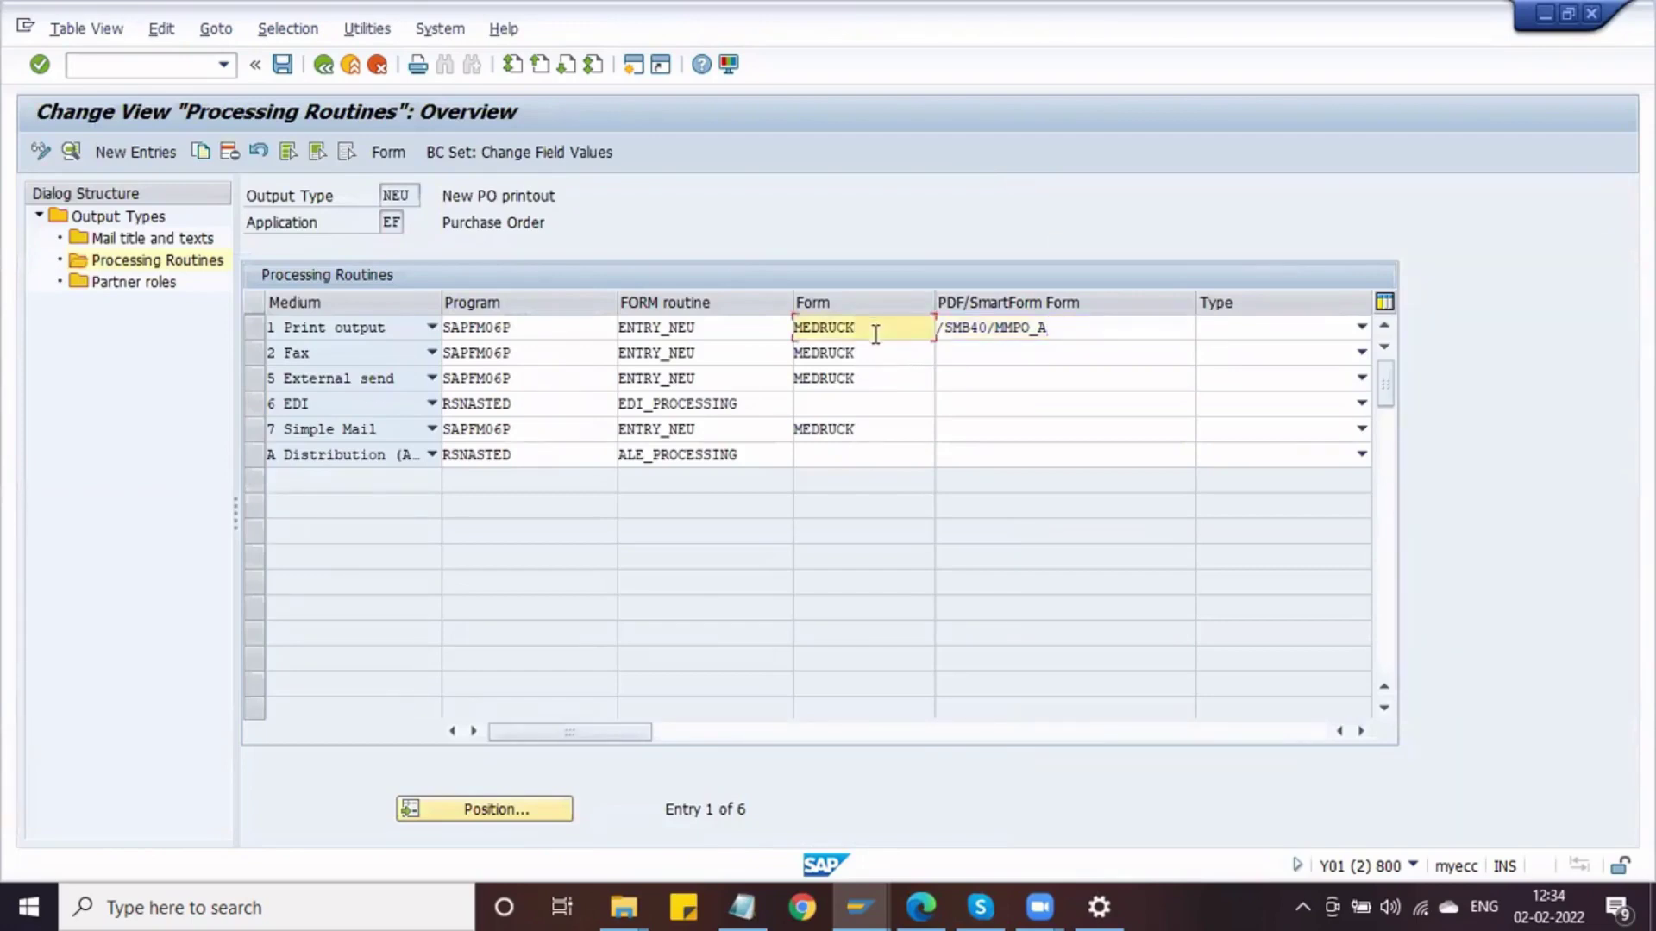
left_click_drag(1051, 328, 940, 327)
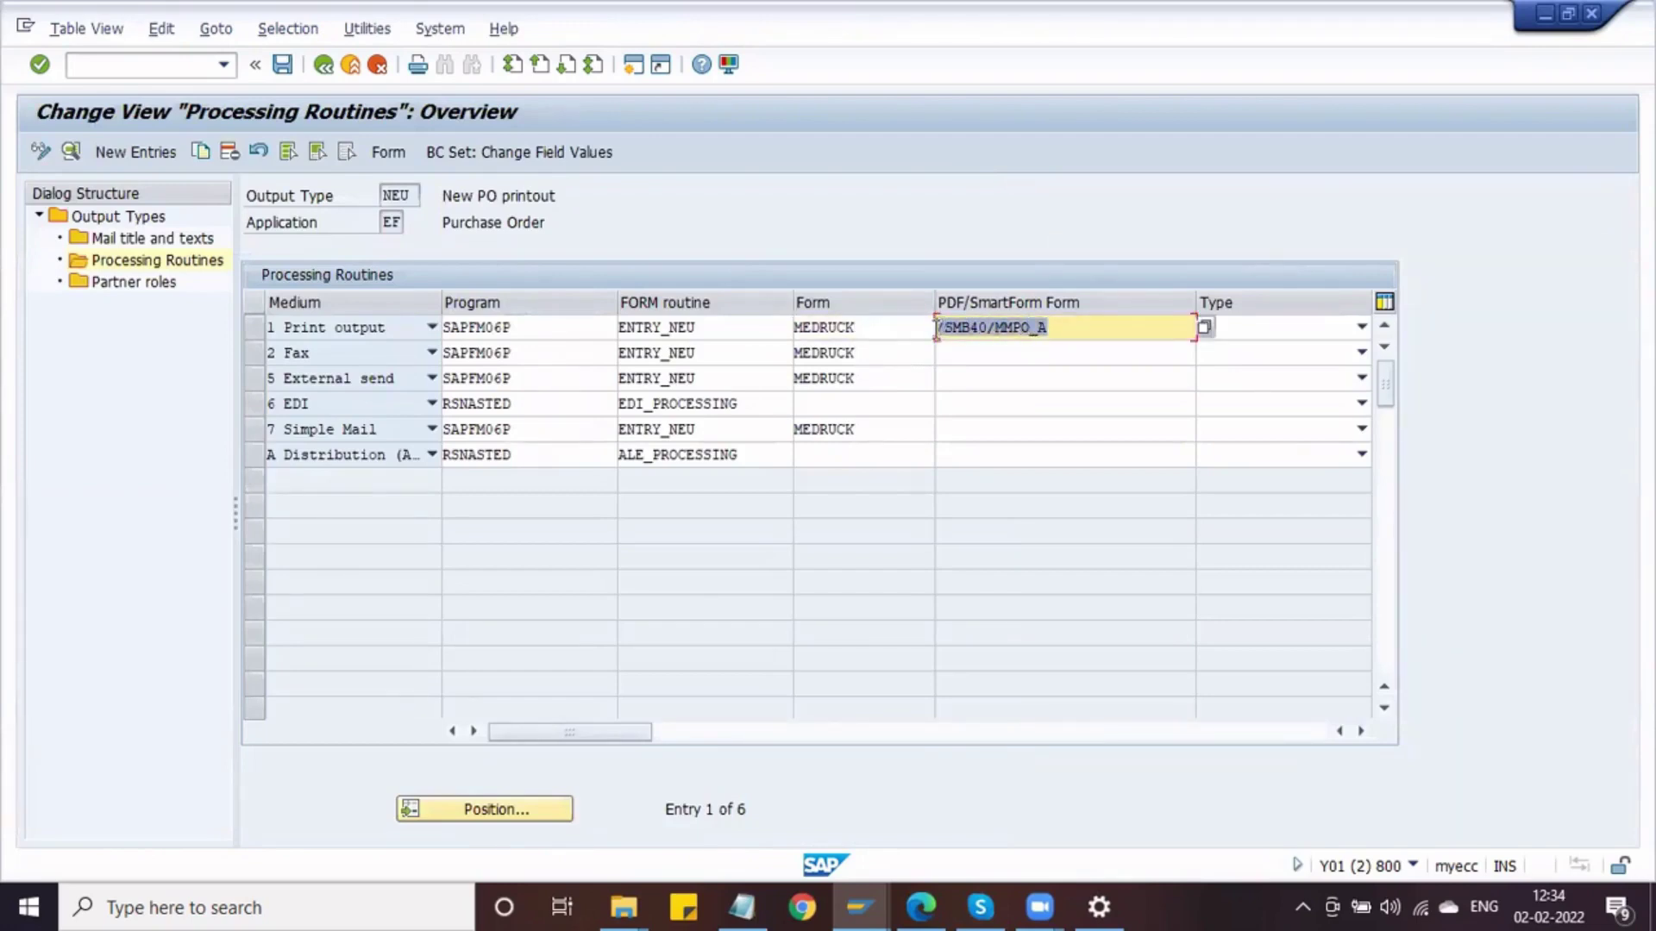
left_click(936, 327)
left_click_drag(1097, 327, 921, 325)
left_click(884, 298)
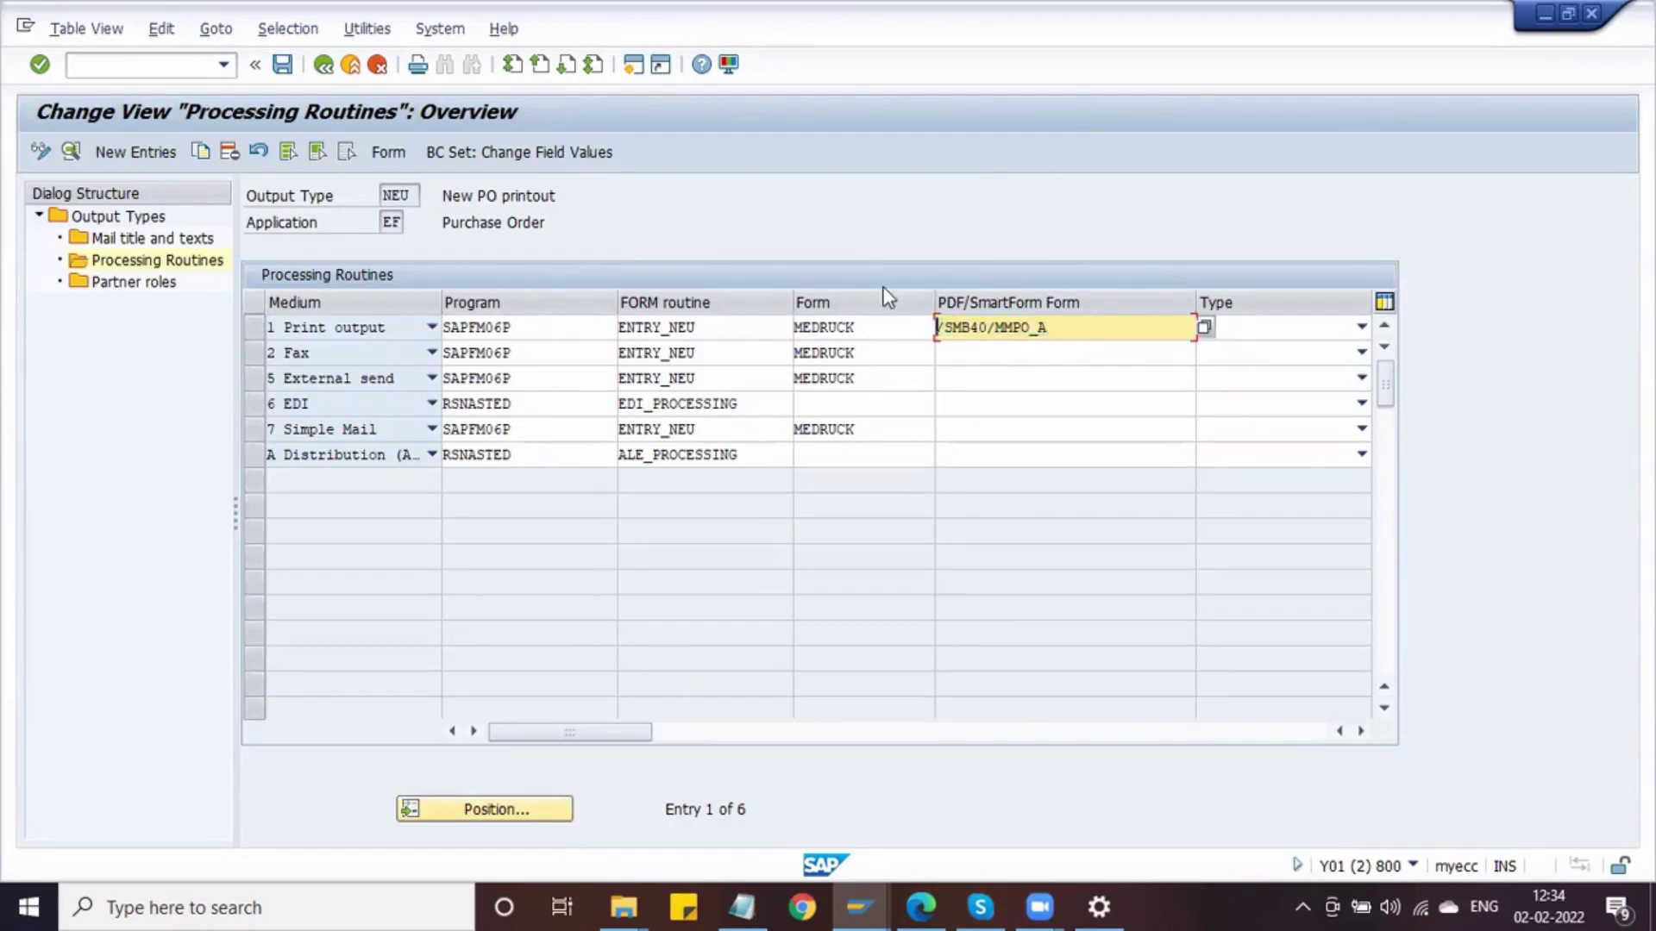
Examine the purchase order print preview layout and relate it to the print output form /SMB40/MMPO_A in the processing routines
key("alt+Tab")
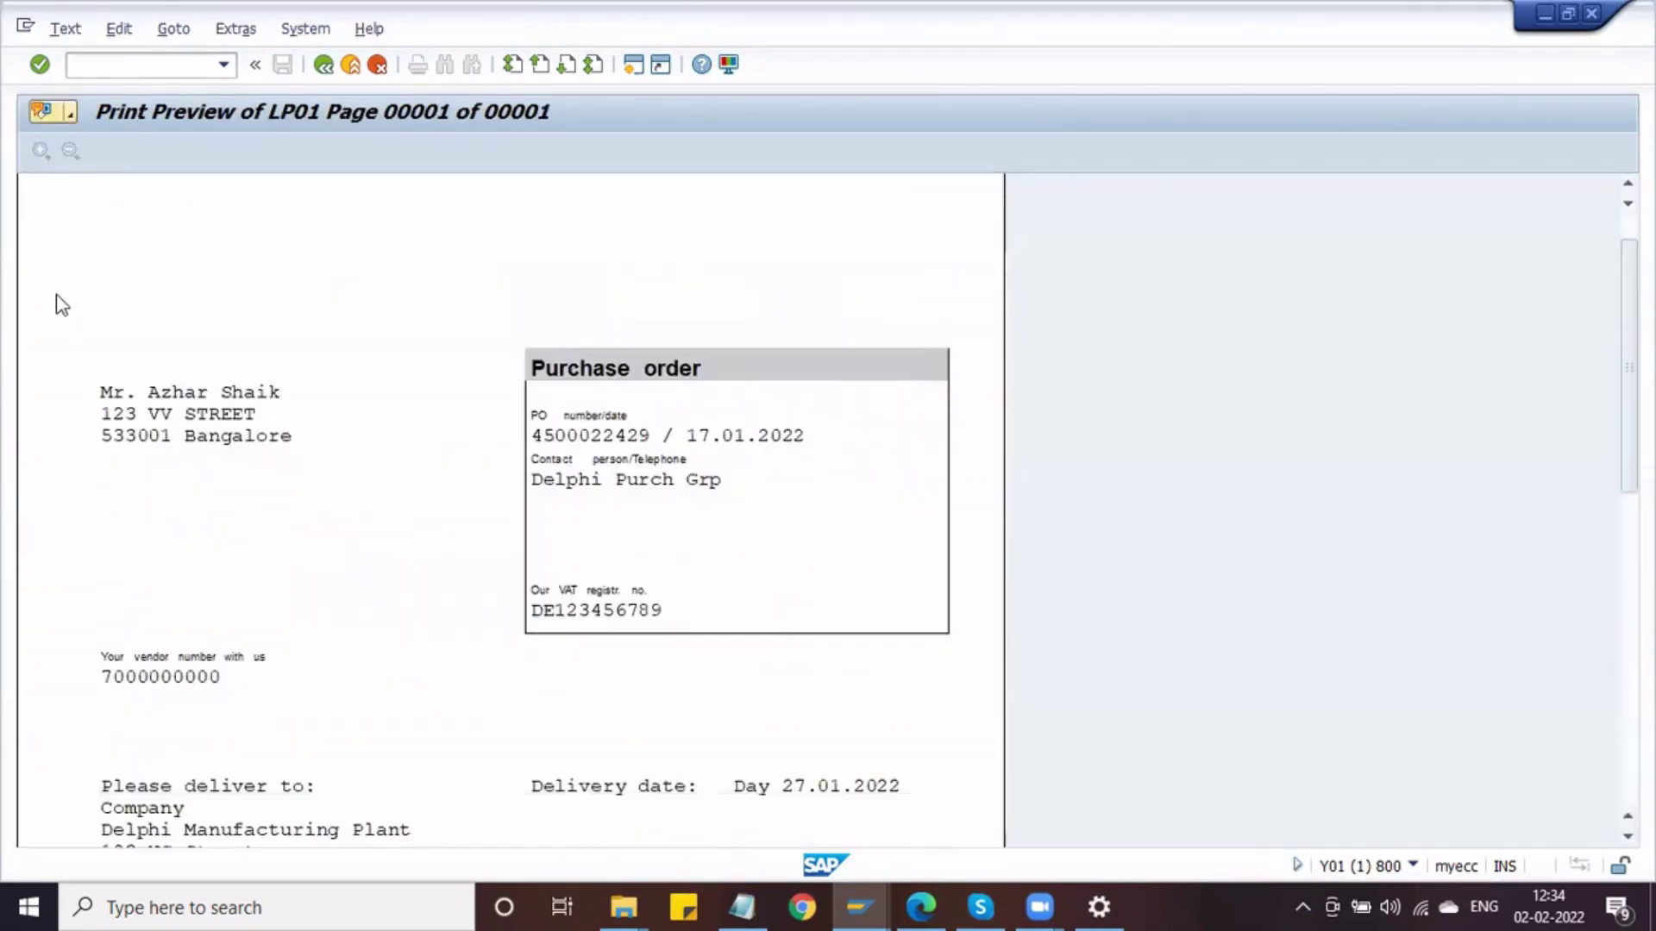
scroll(216, 384, "up", 1)
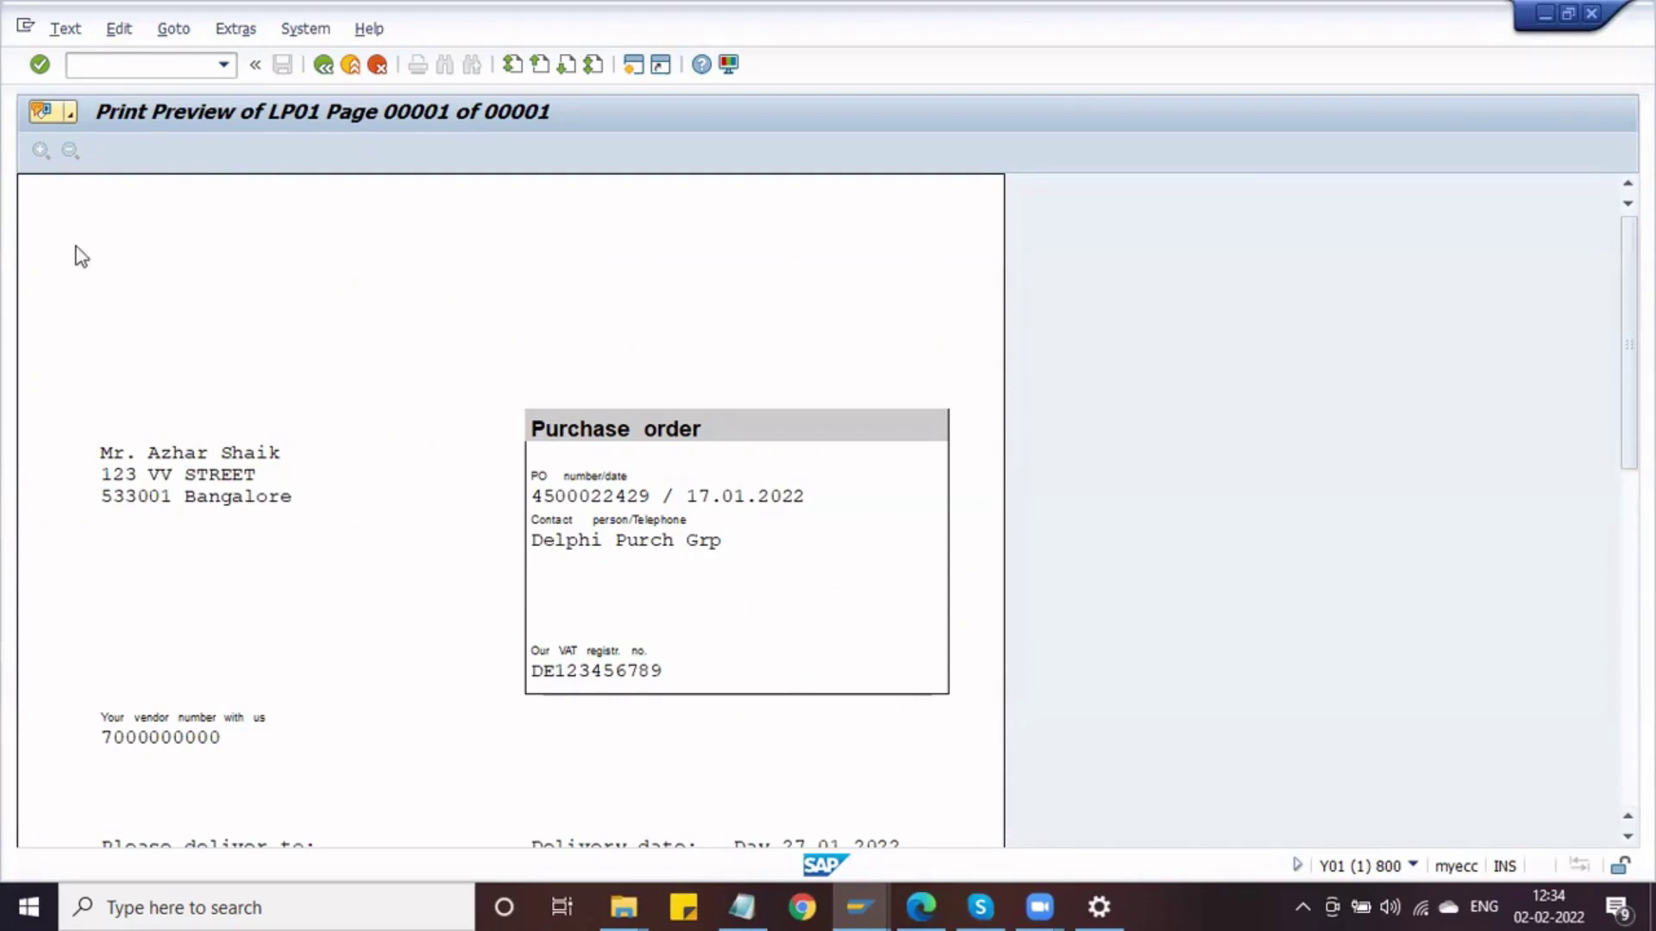
scroll(183, 448, "down", 3)
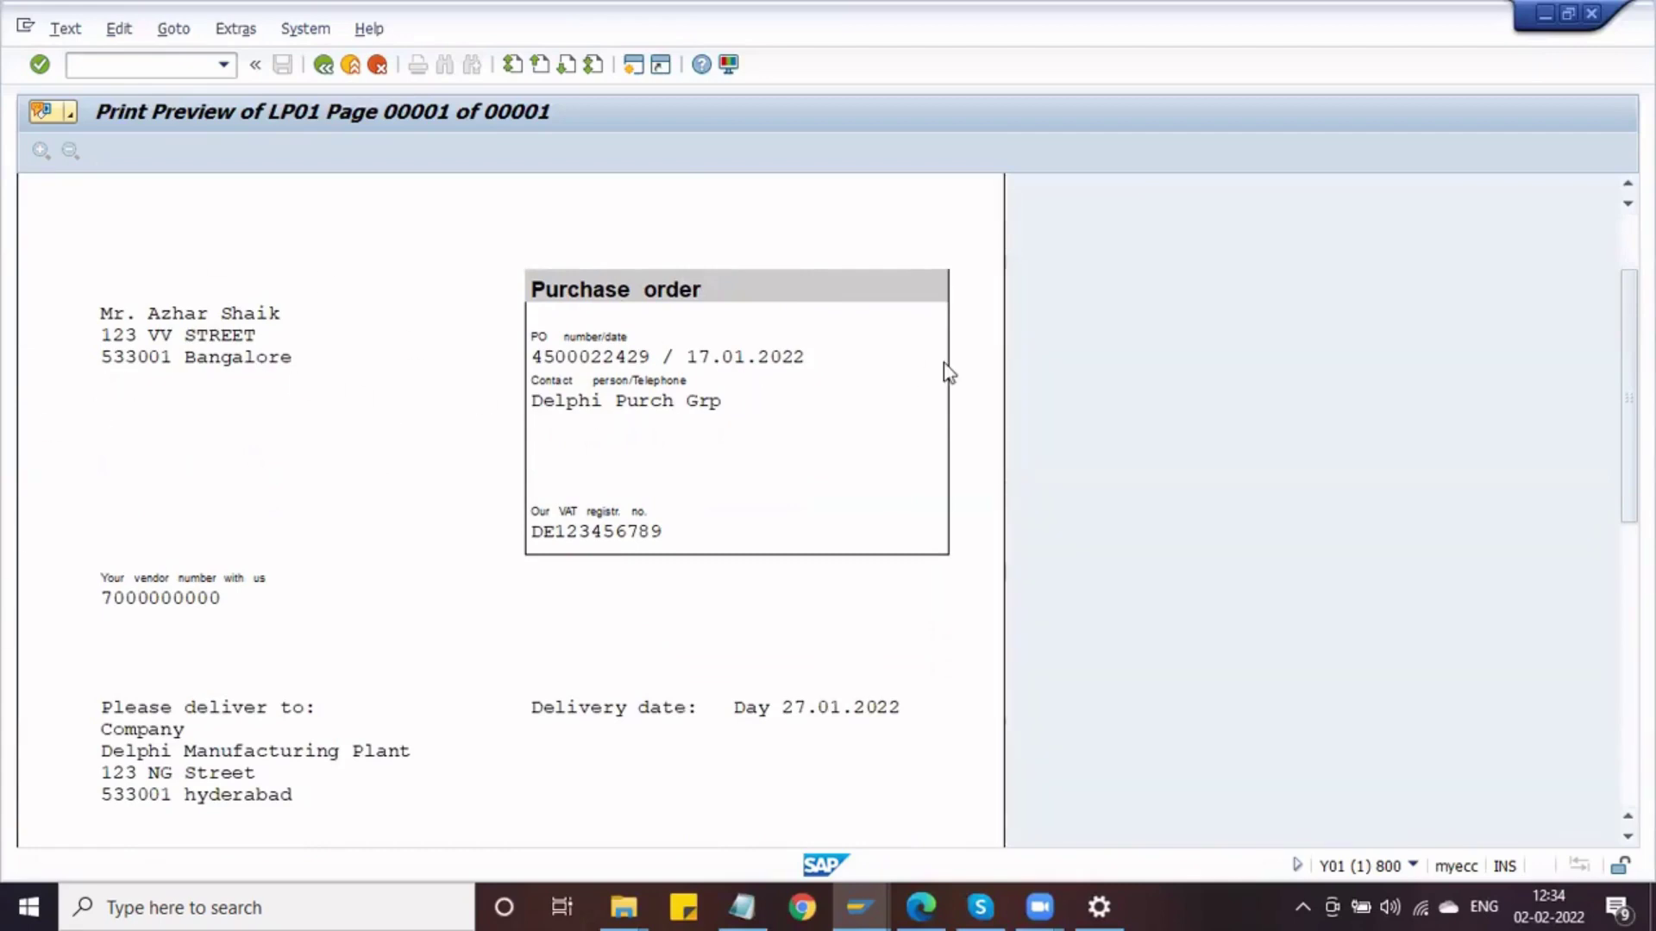
key("alt+Tab")
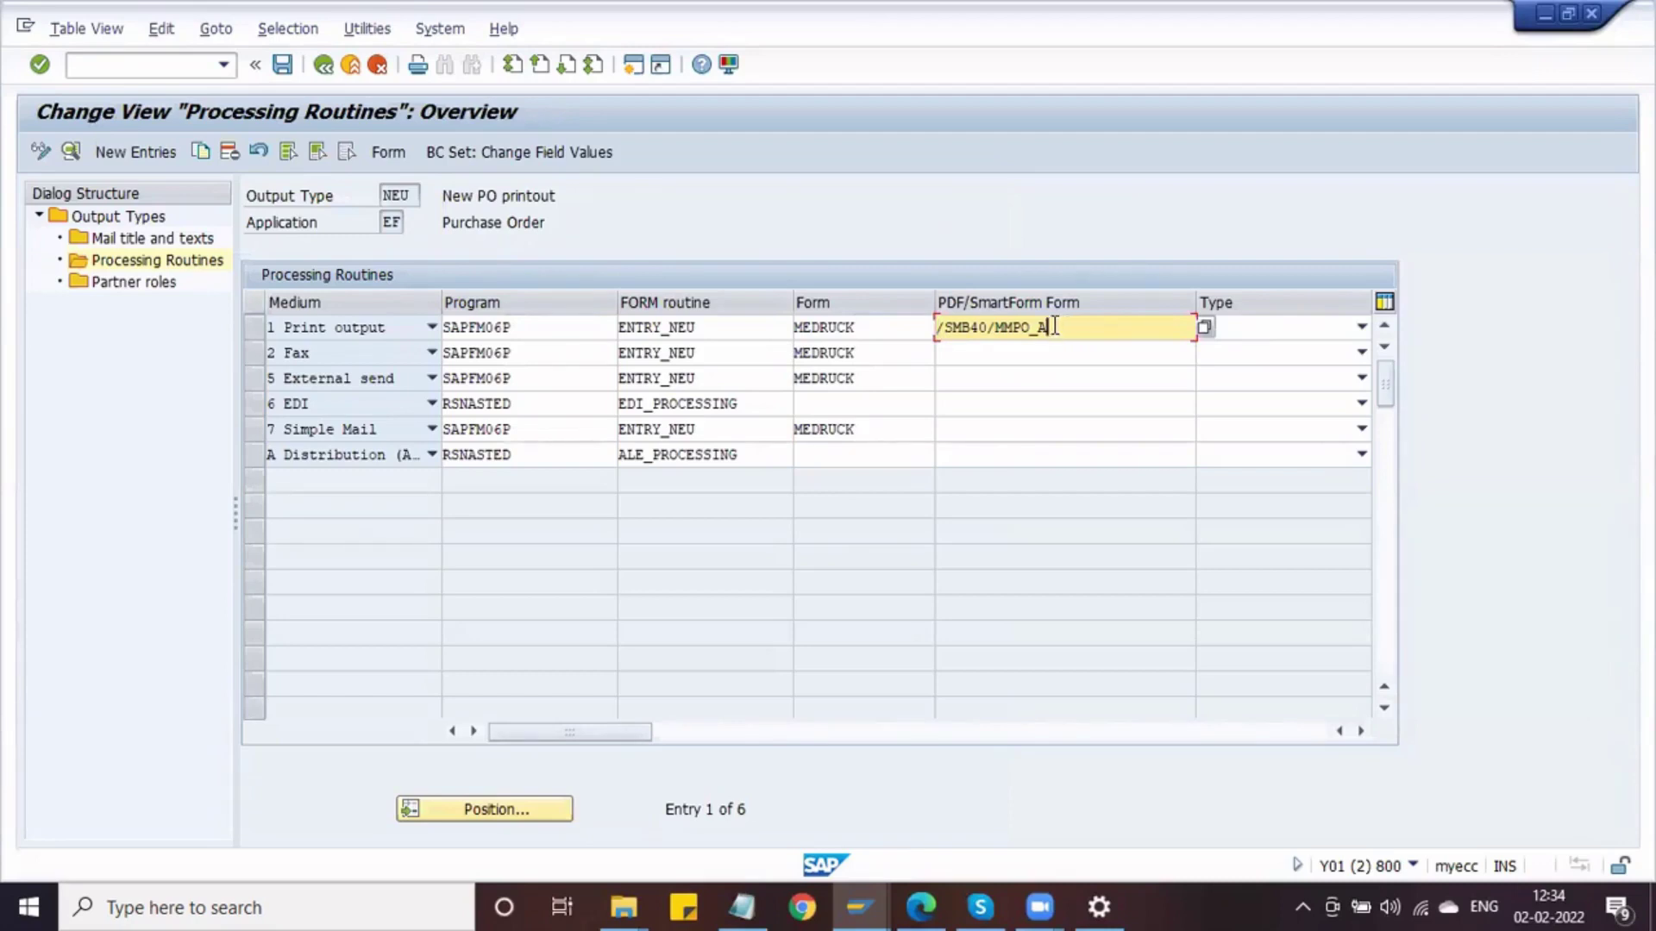
left_click_drag(1054, 330, 928, 332)
left_click_drag(1054, 330, 794, 349)
left_click_drag(1050, 327, 988, 335)
left_click(989, 335)
Compare the programs and FORM routines of the NEU media, from fax through distribution, with the print output entry
left_click_drag(539, 353, 441, 354)
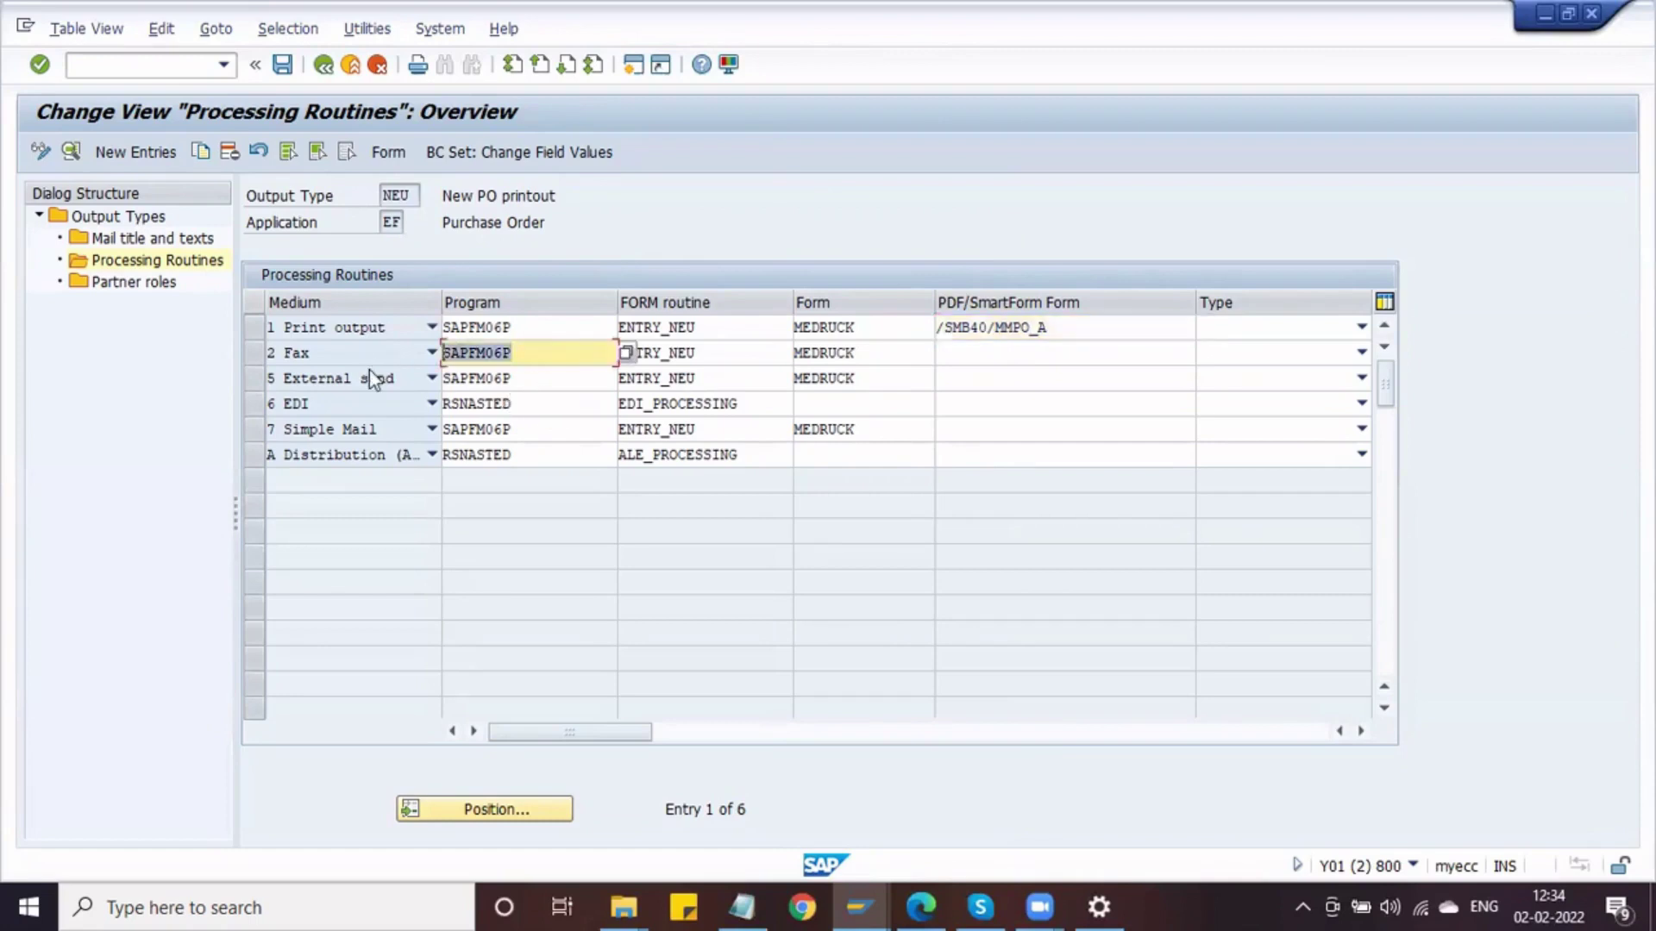
left_click(534, 383)
left_click_drag(557, 408, 427, 412)
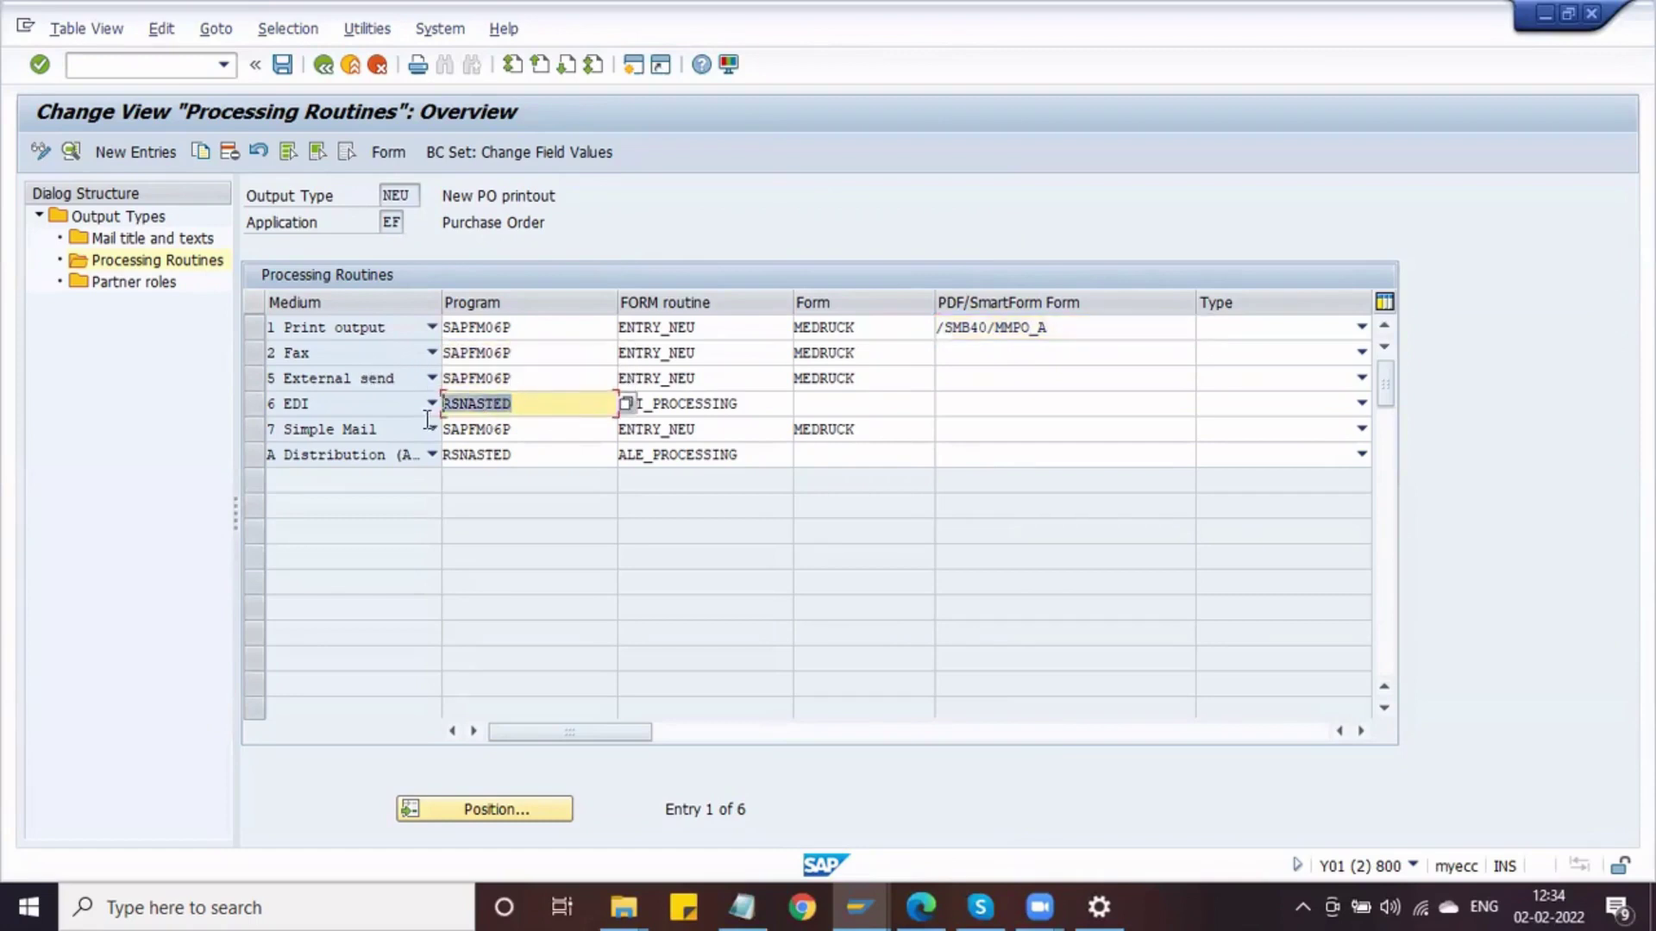
left_click_drag(544, 431, 453, 432)
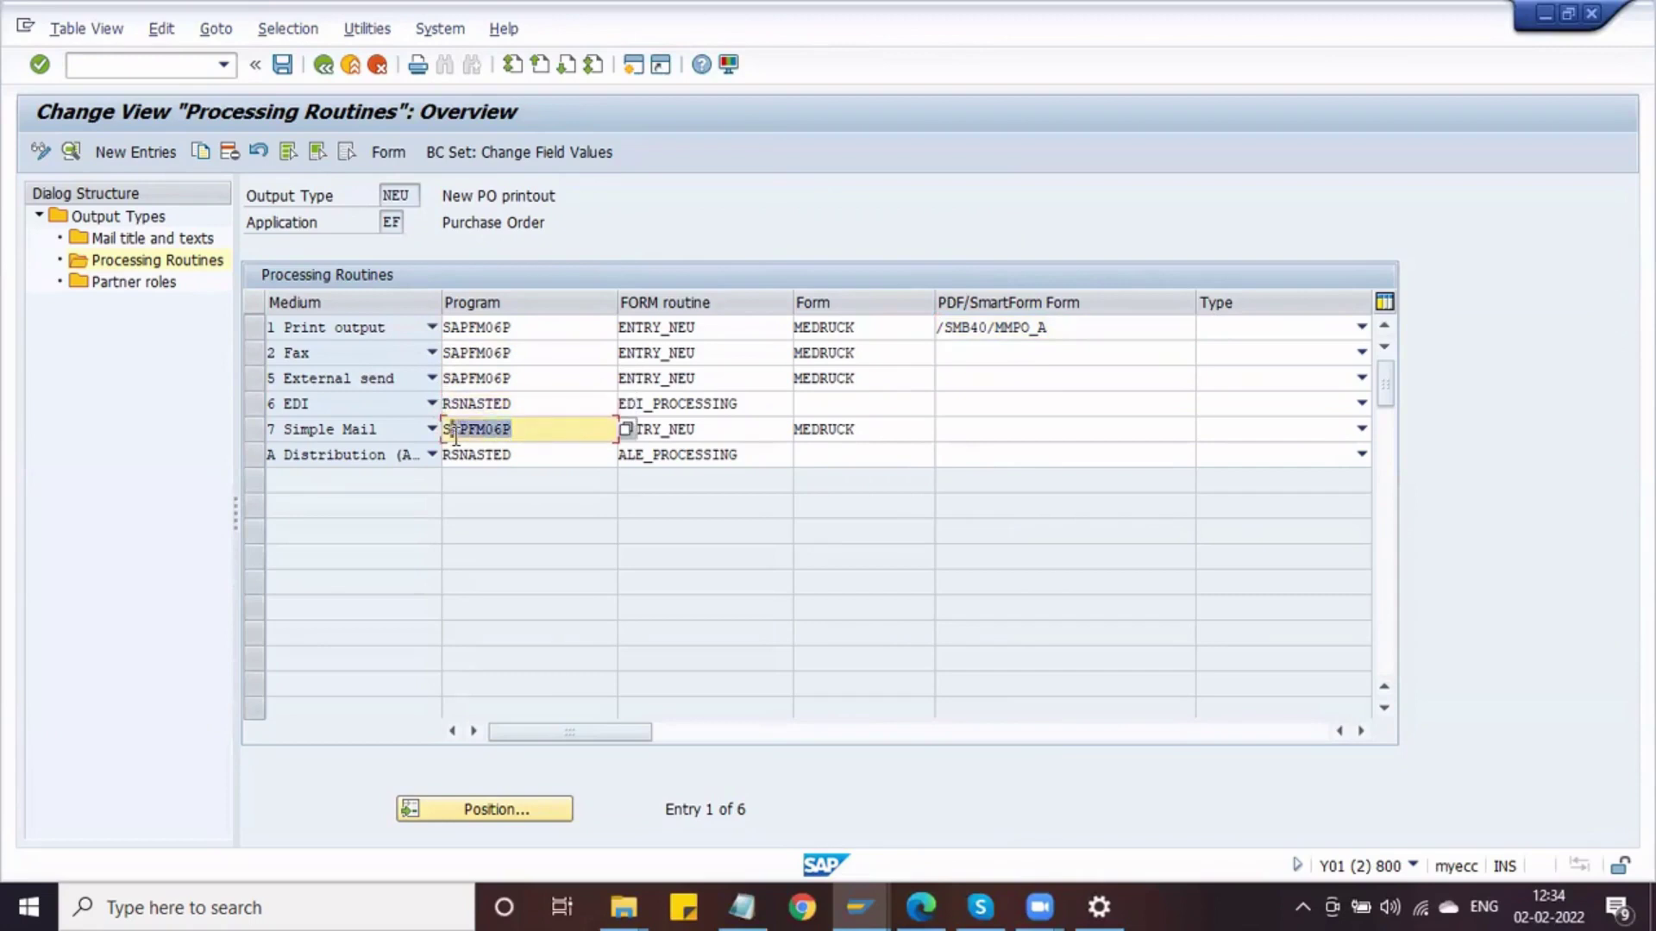
left_click(455, 433)
left_click(550, 454)
left_click_drag(546, 455, 429, 459)
left_click(765, 453)
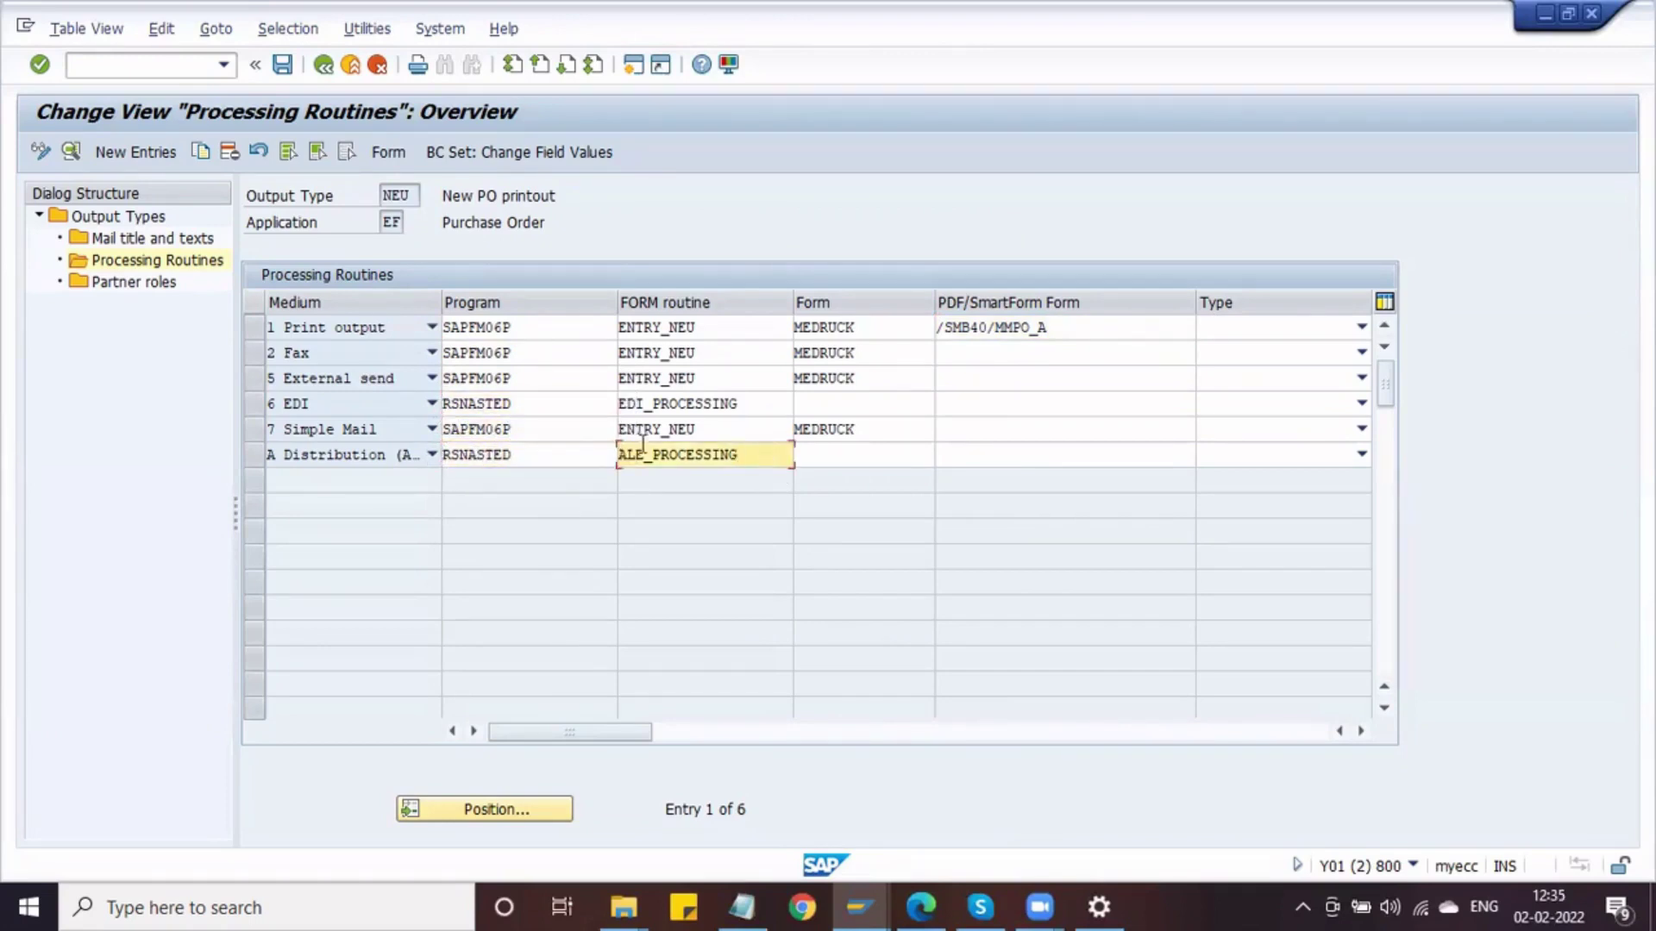
left_click(732, 330)
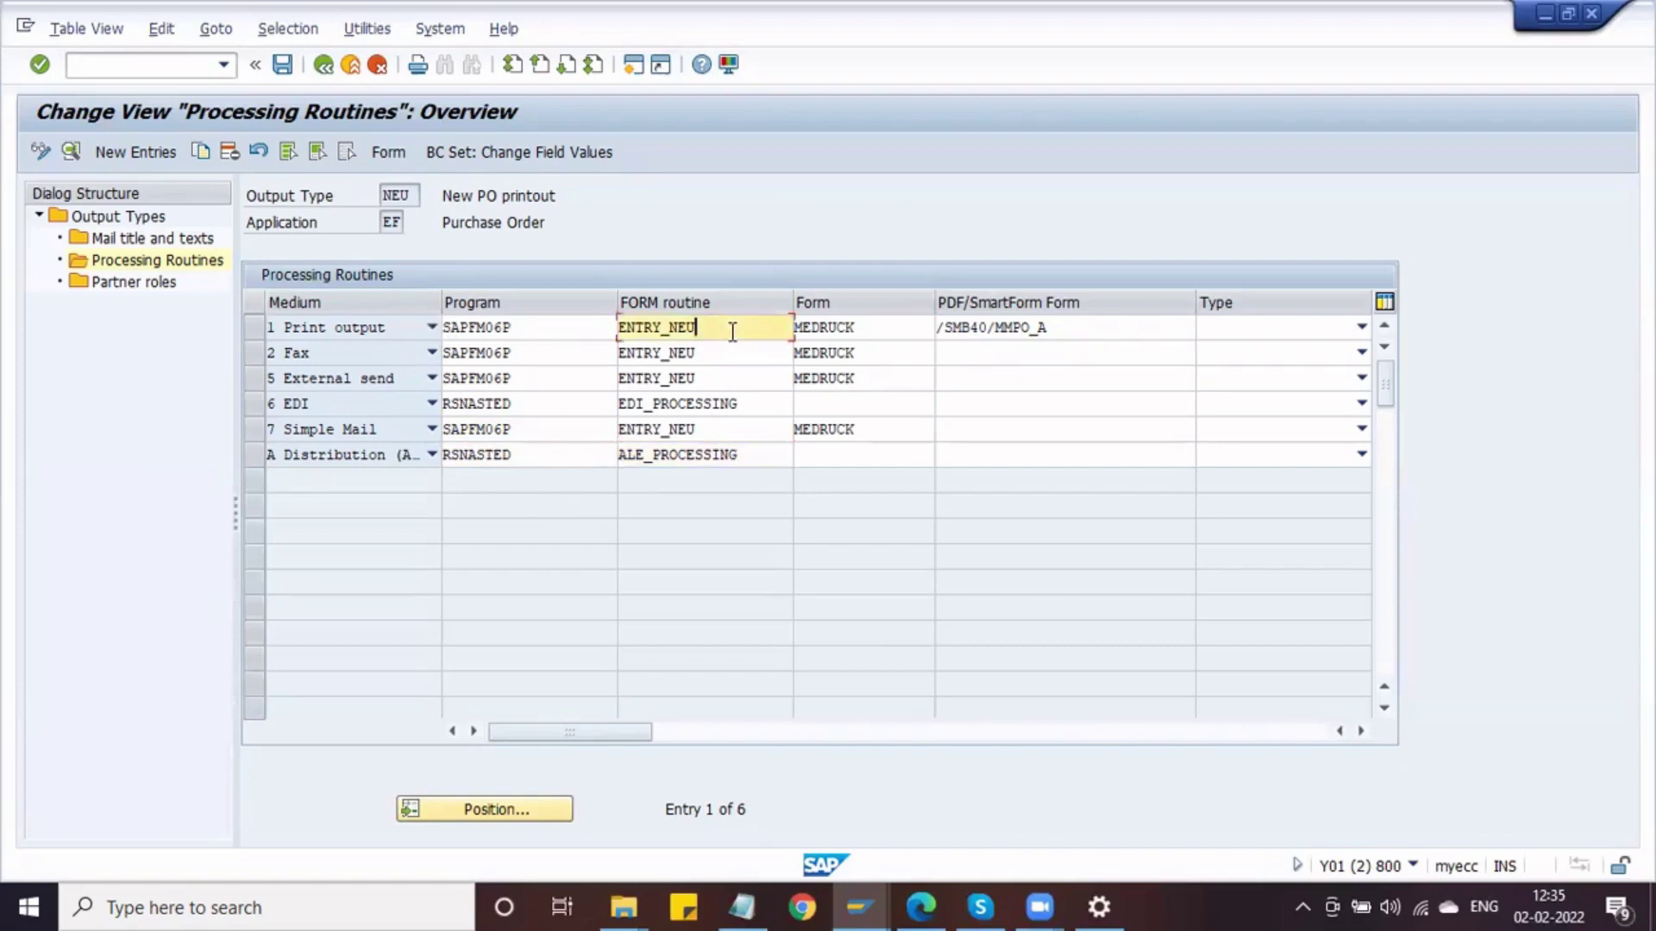
left_click_drag(1095, 327, 921, 330)
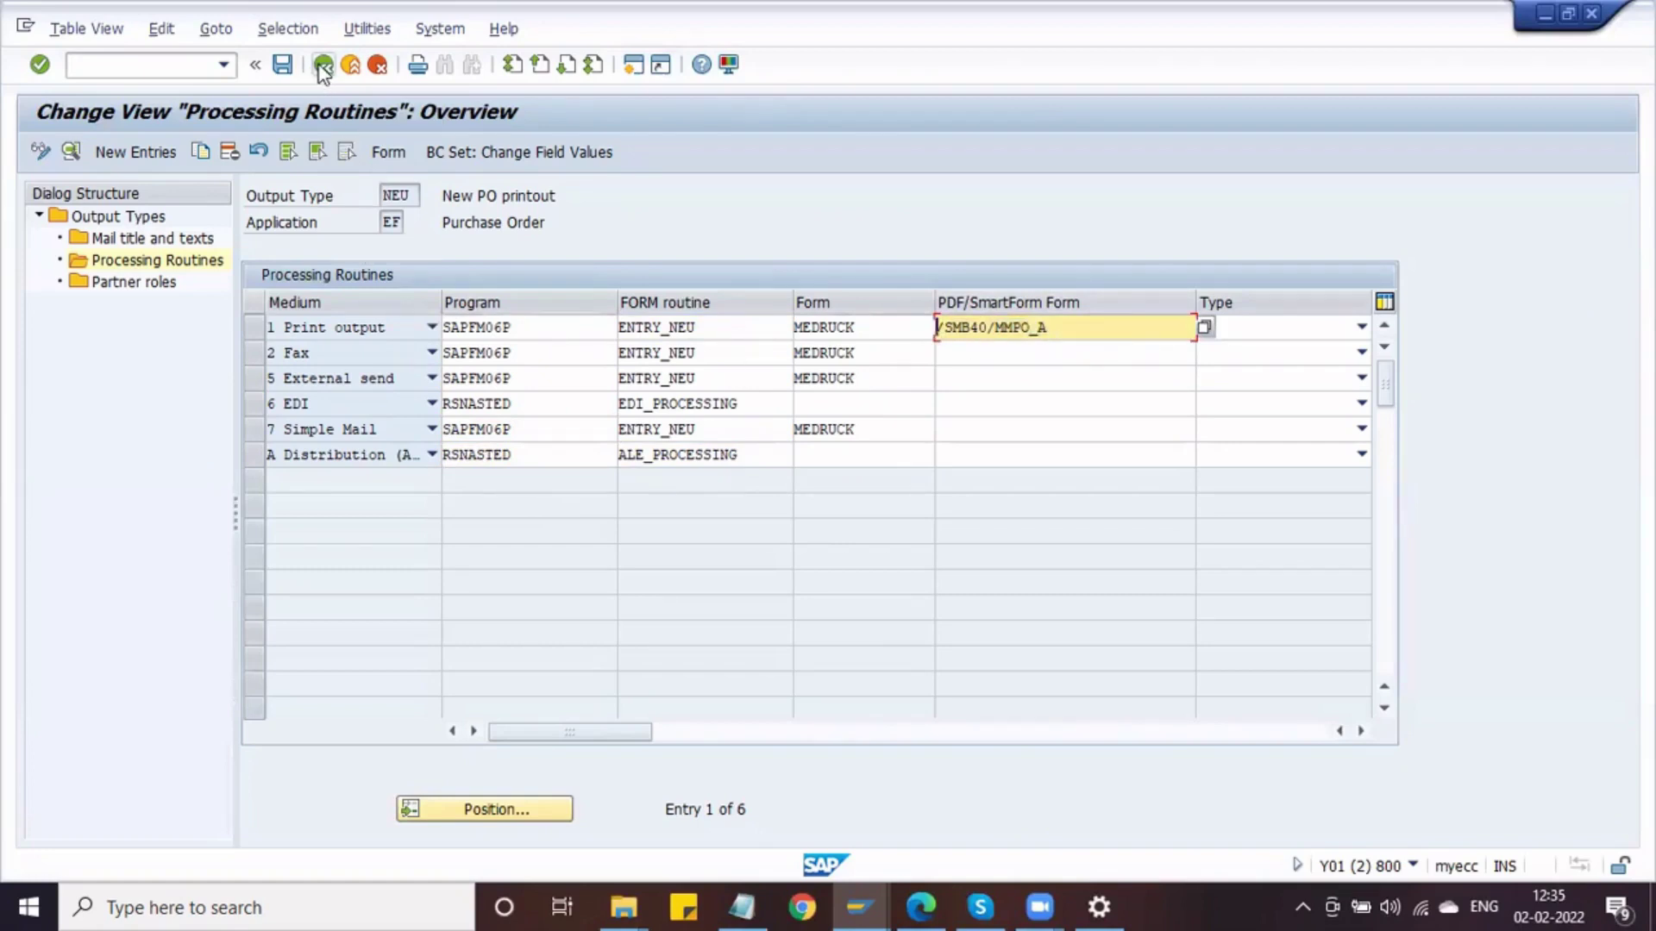
Review the partner roles of NEU, including functions OA and VN for print output, and save to customizing request Y01K900510
double_click(142, 278)
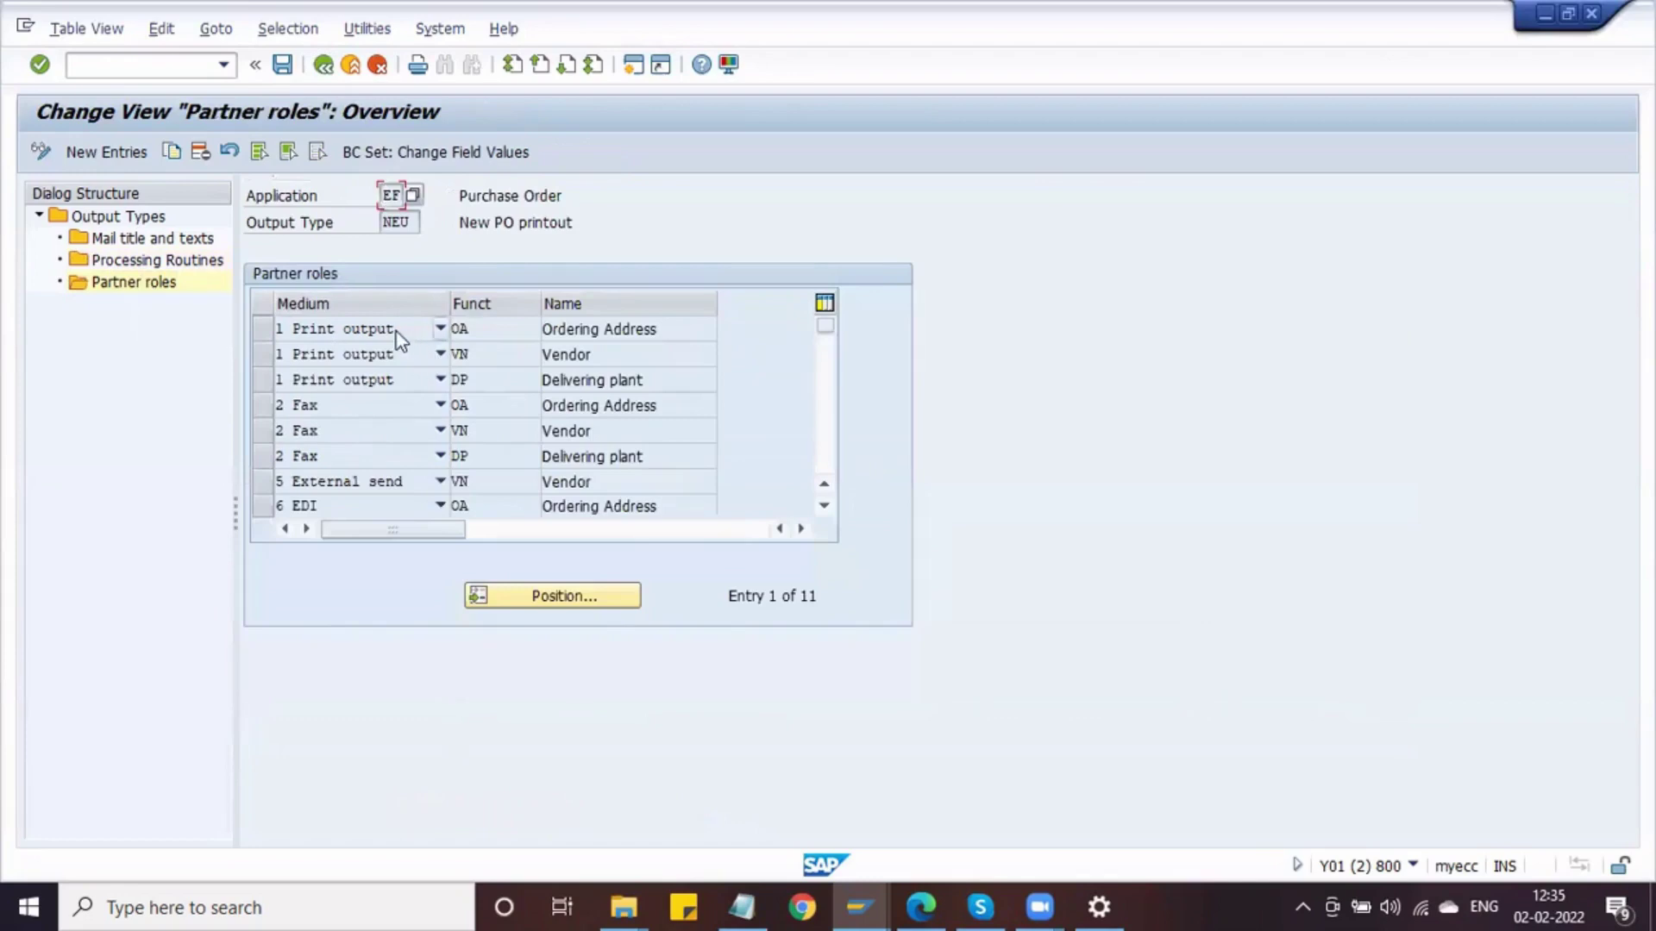
left_click(397, 333)
left_click(615, 254)
left_click(502, 331)
left_click(505, 351)
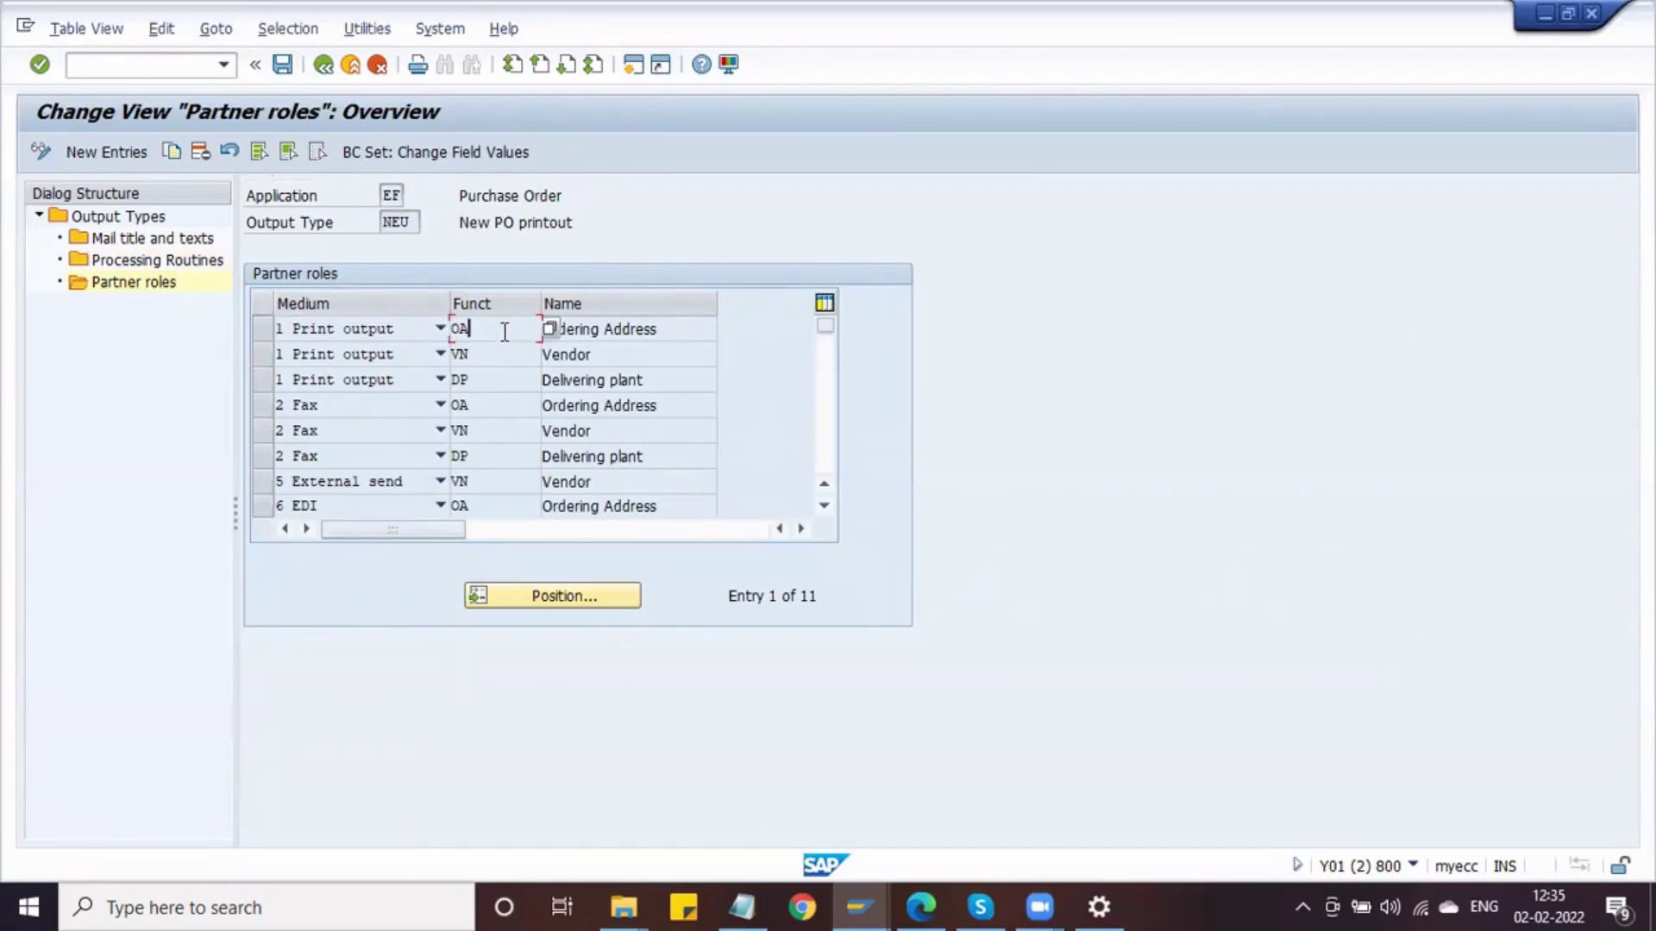
left_click(506, 361)
left_click(391, 331)
left_click(520, 255)
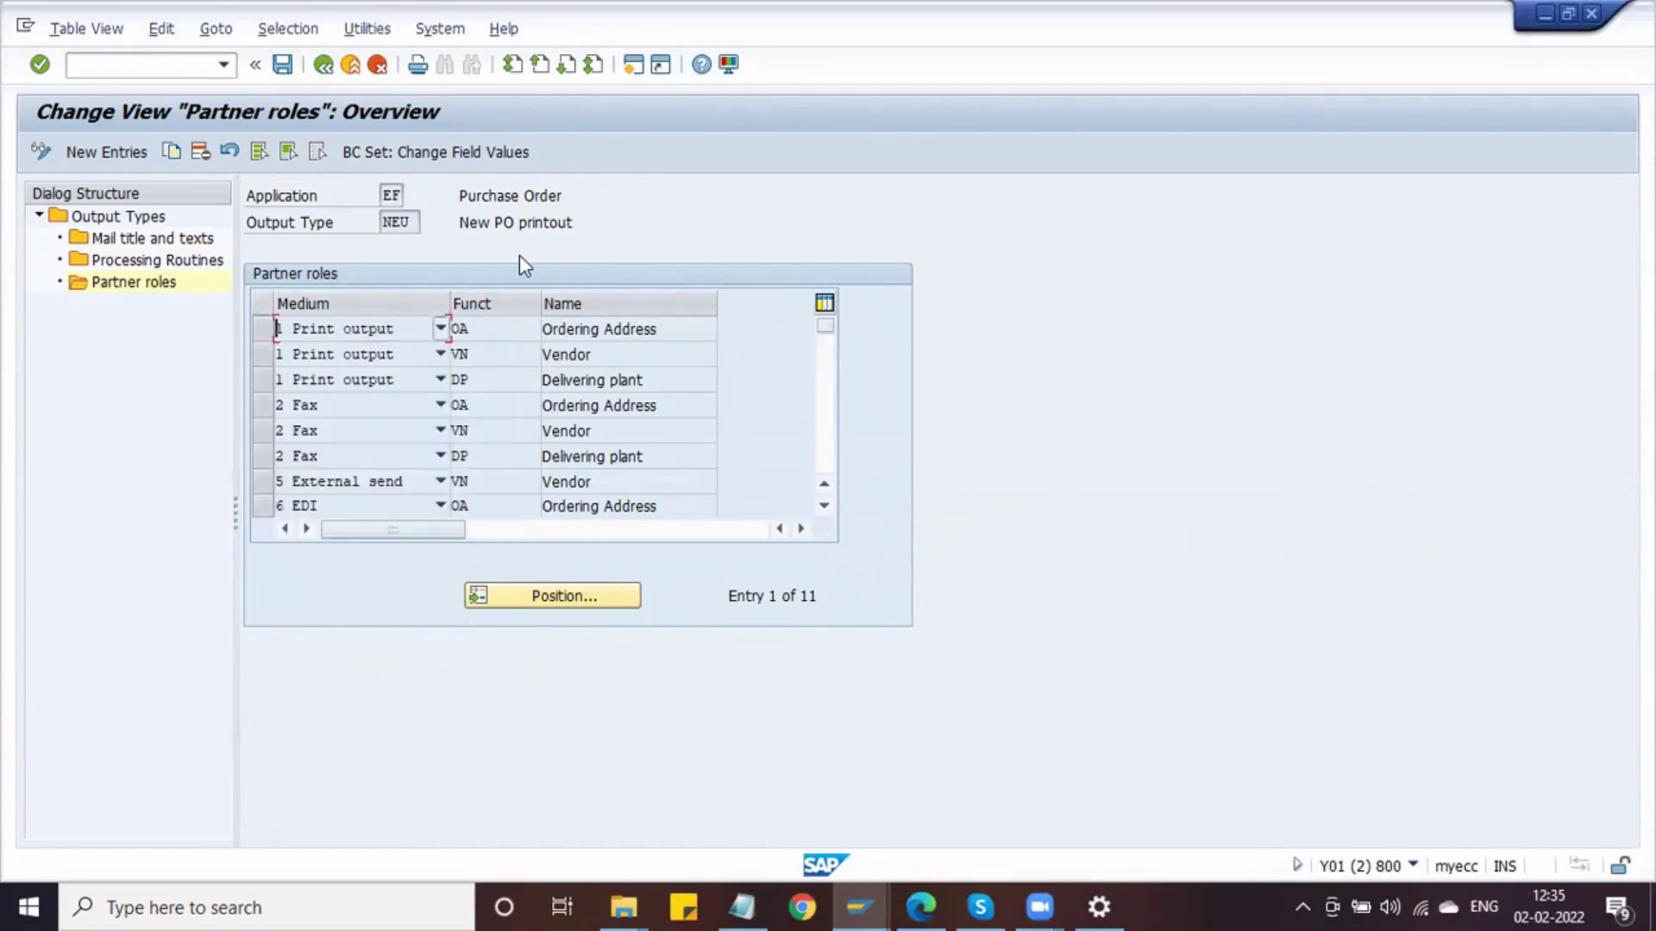
left_click(517, 329)
left_click(283, 64)
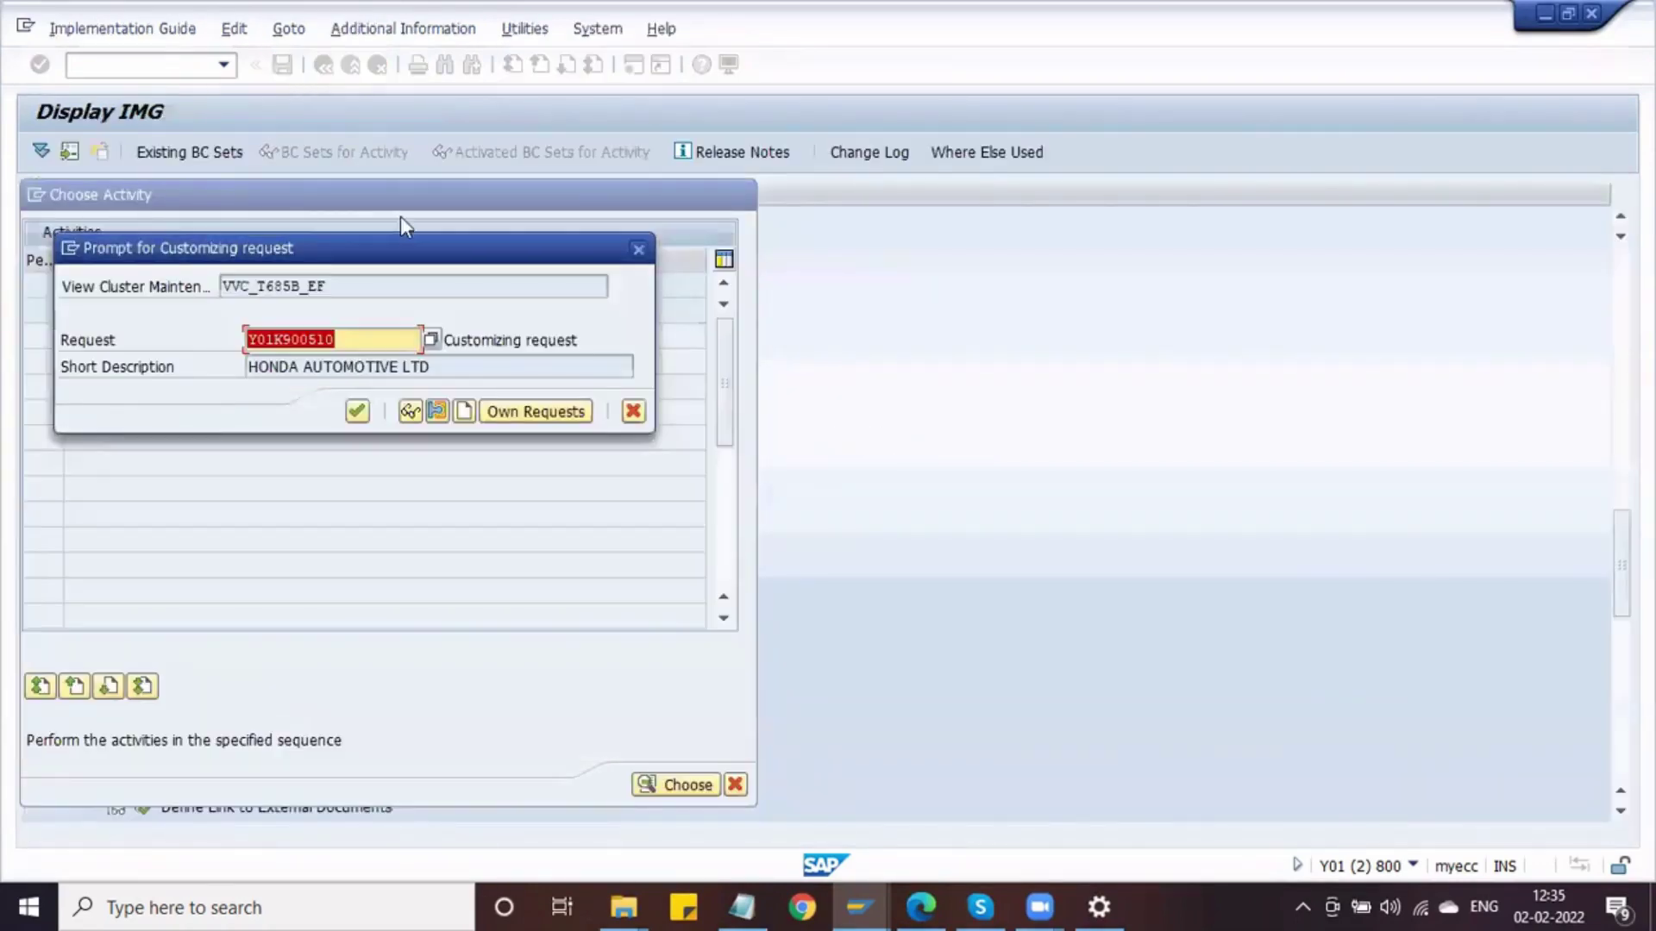
left_click(364, 411)
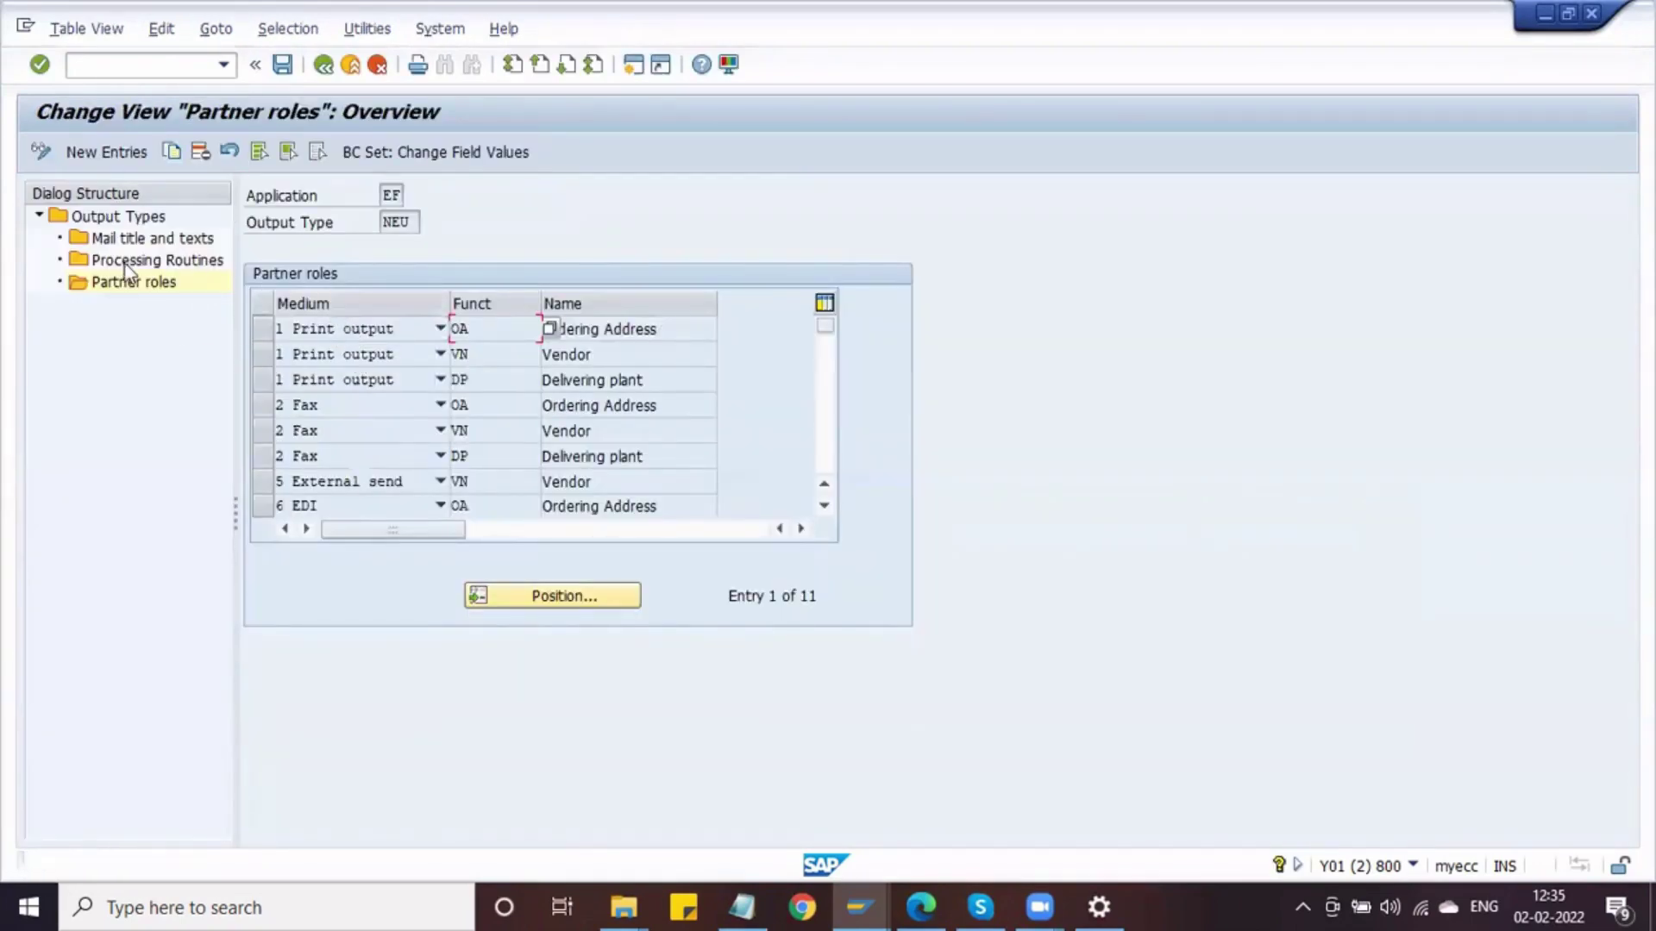
Return to the NEU output type details, check access sequence DASQ, save, and leave the message type maintenance
double_click(120, 239)
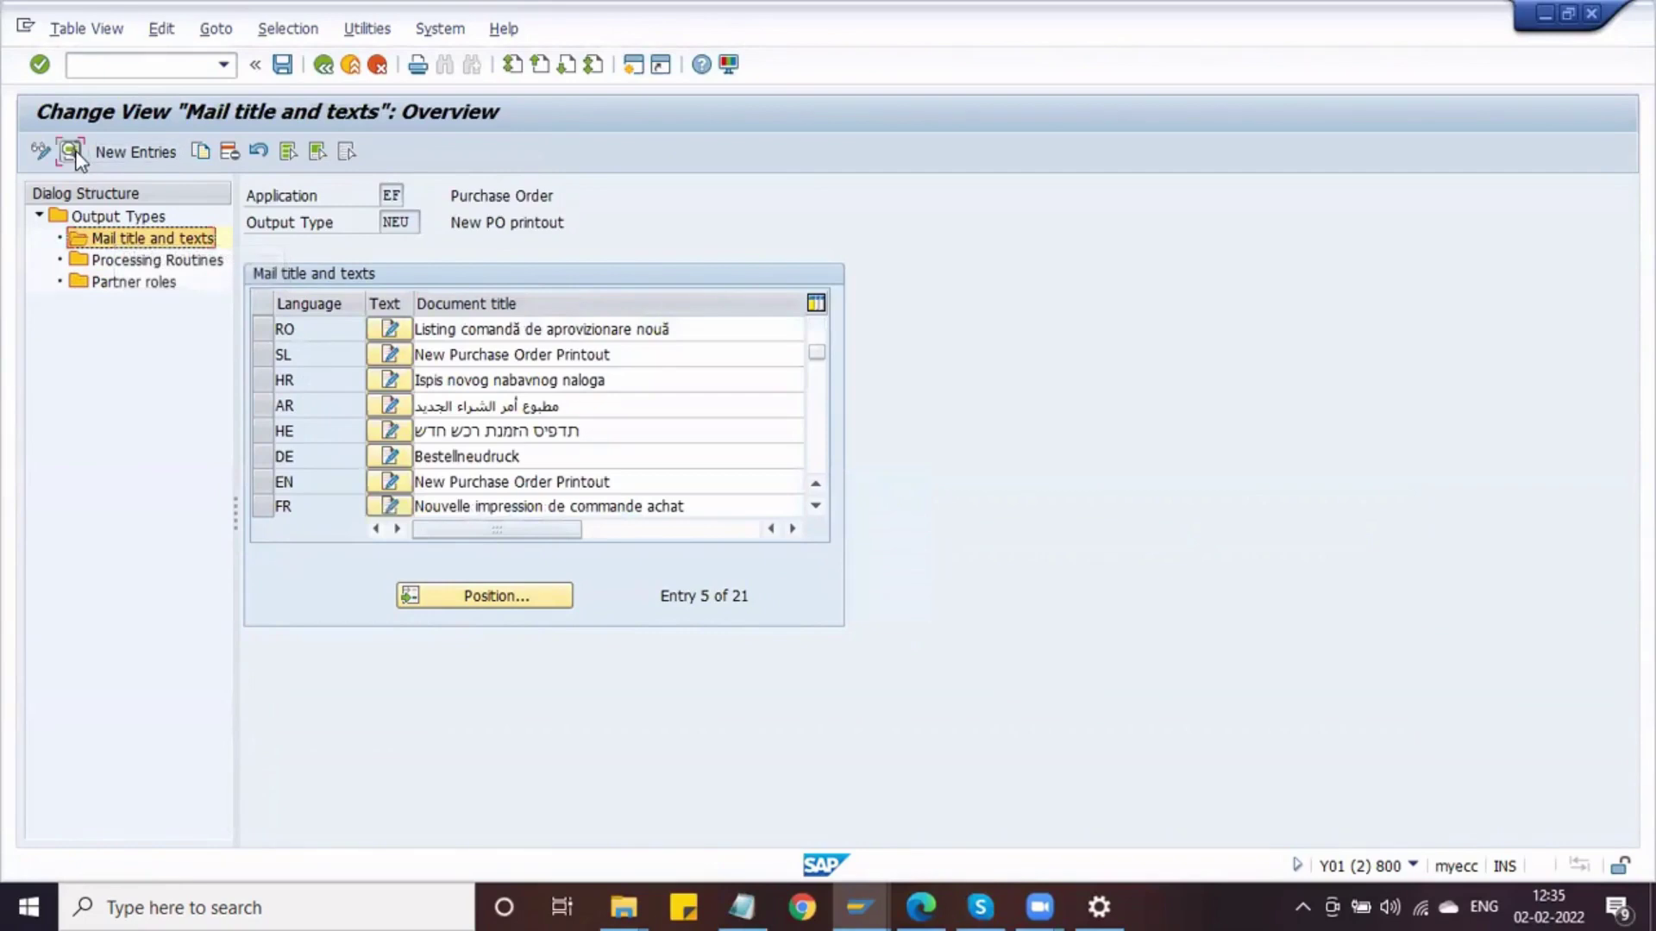
left_click(113, 219)
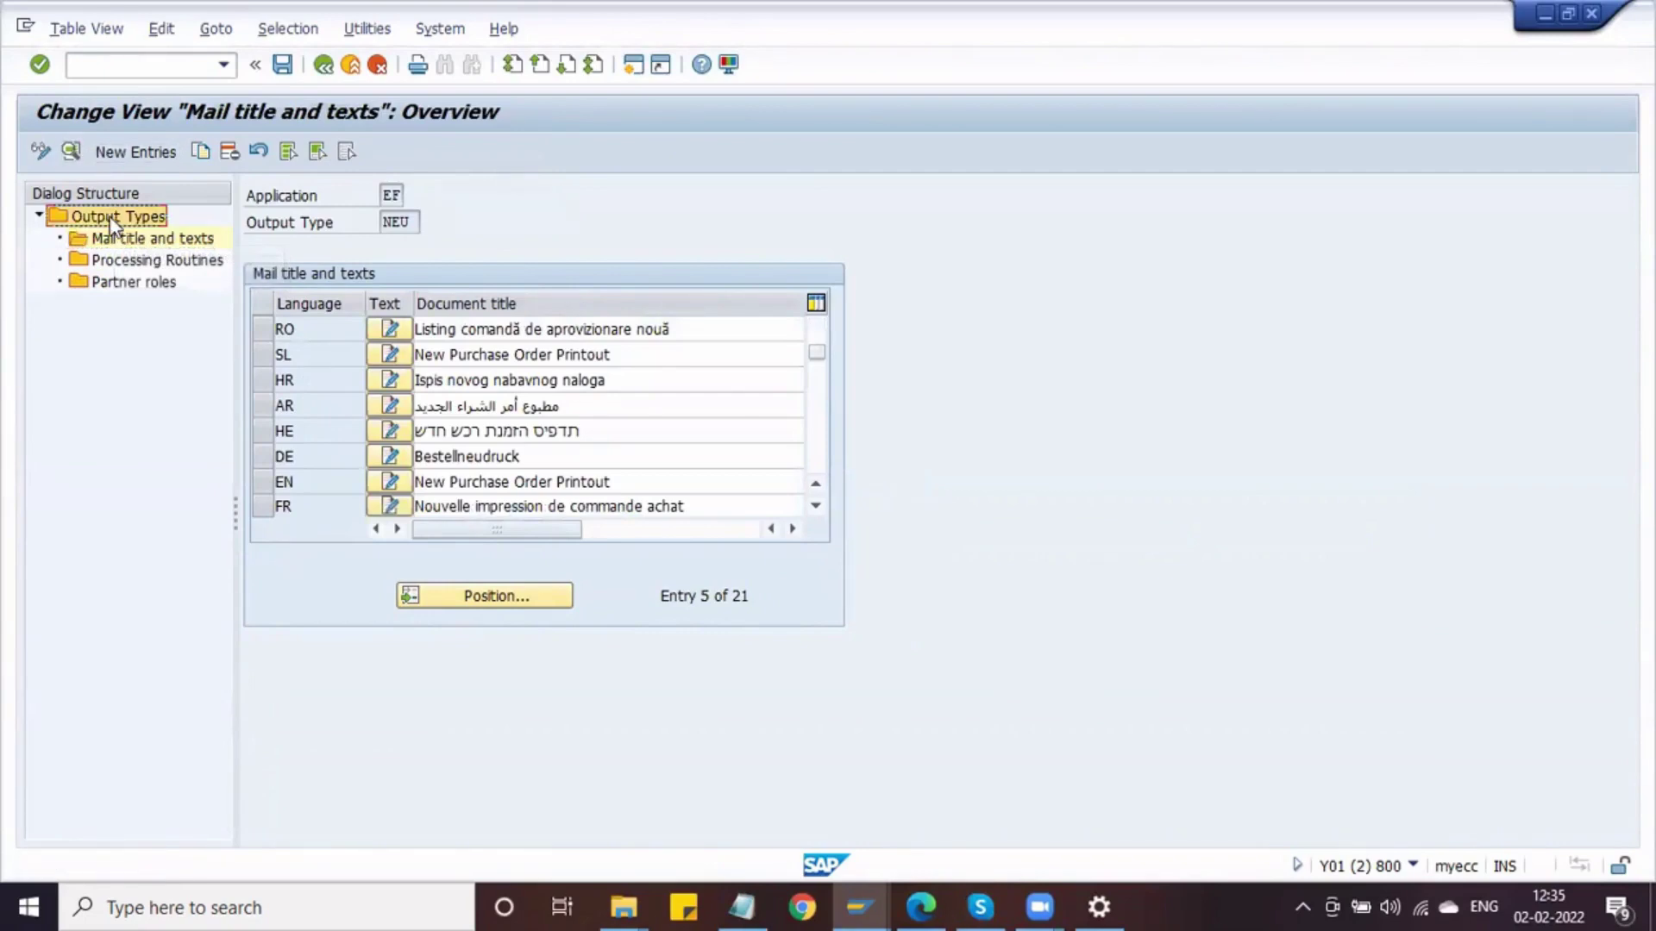
double_click(113, 220)
left_click(420, 329)
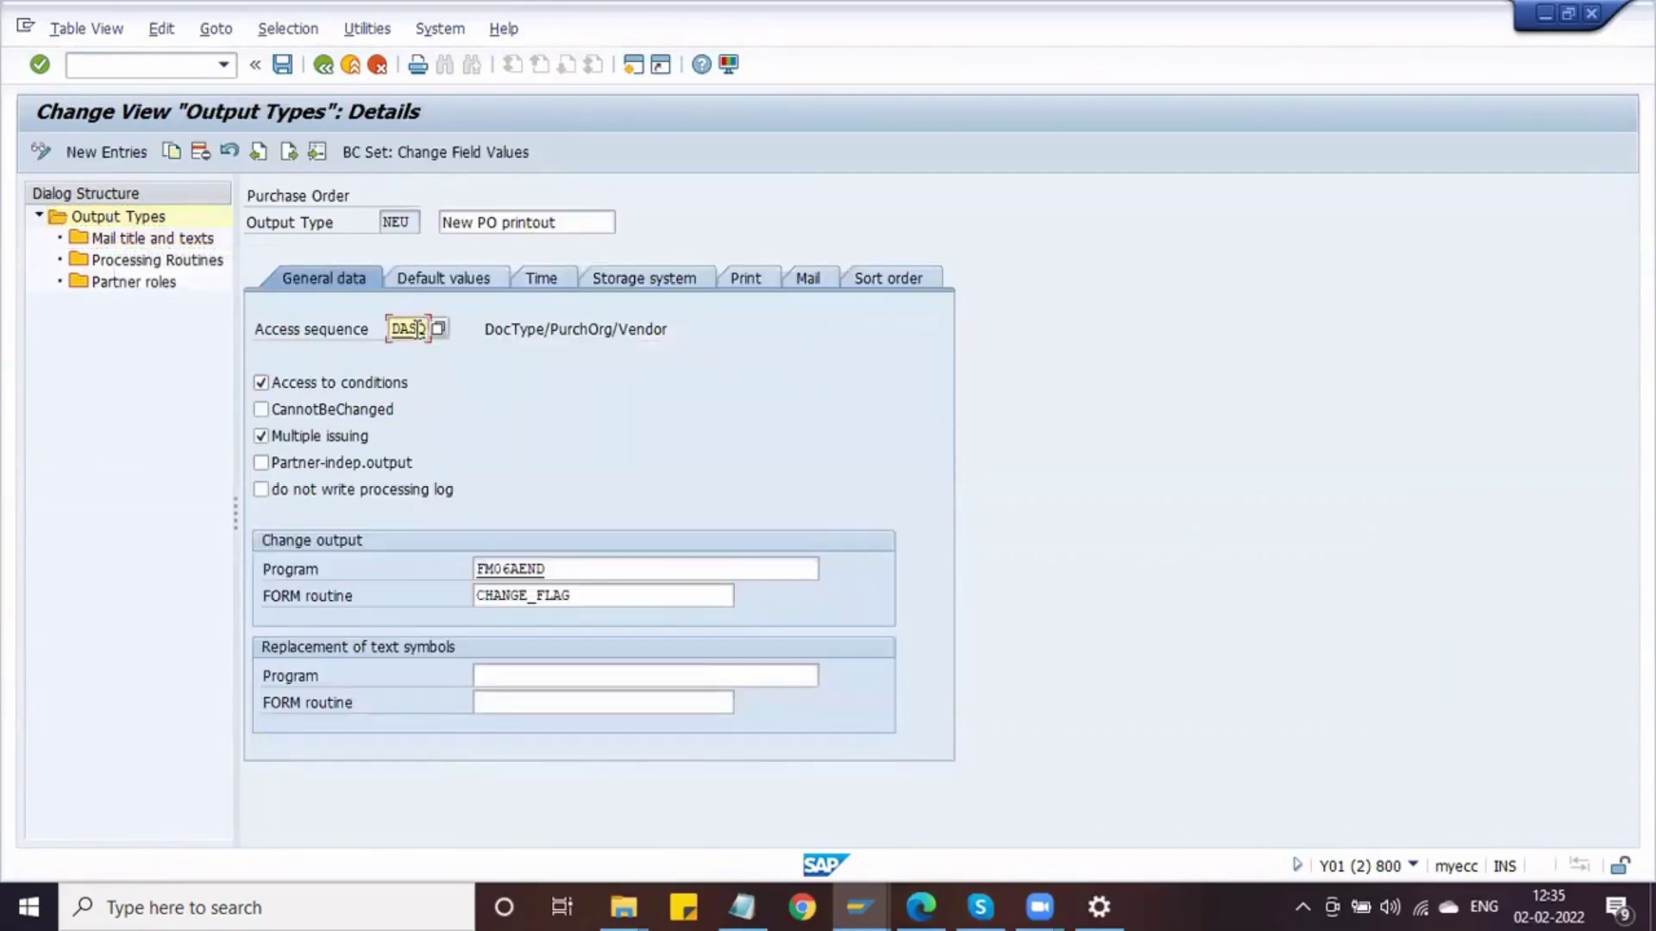
left_click(282, 65)
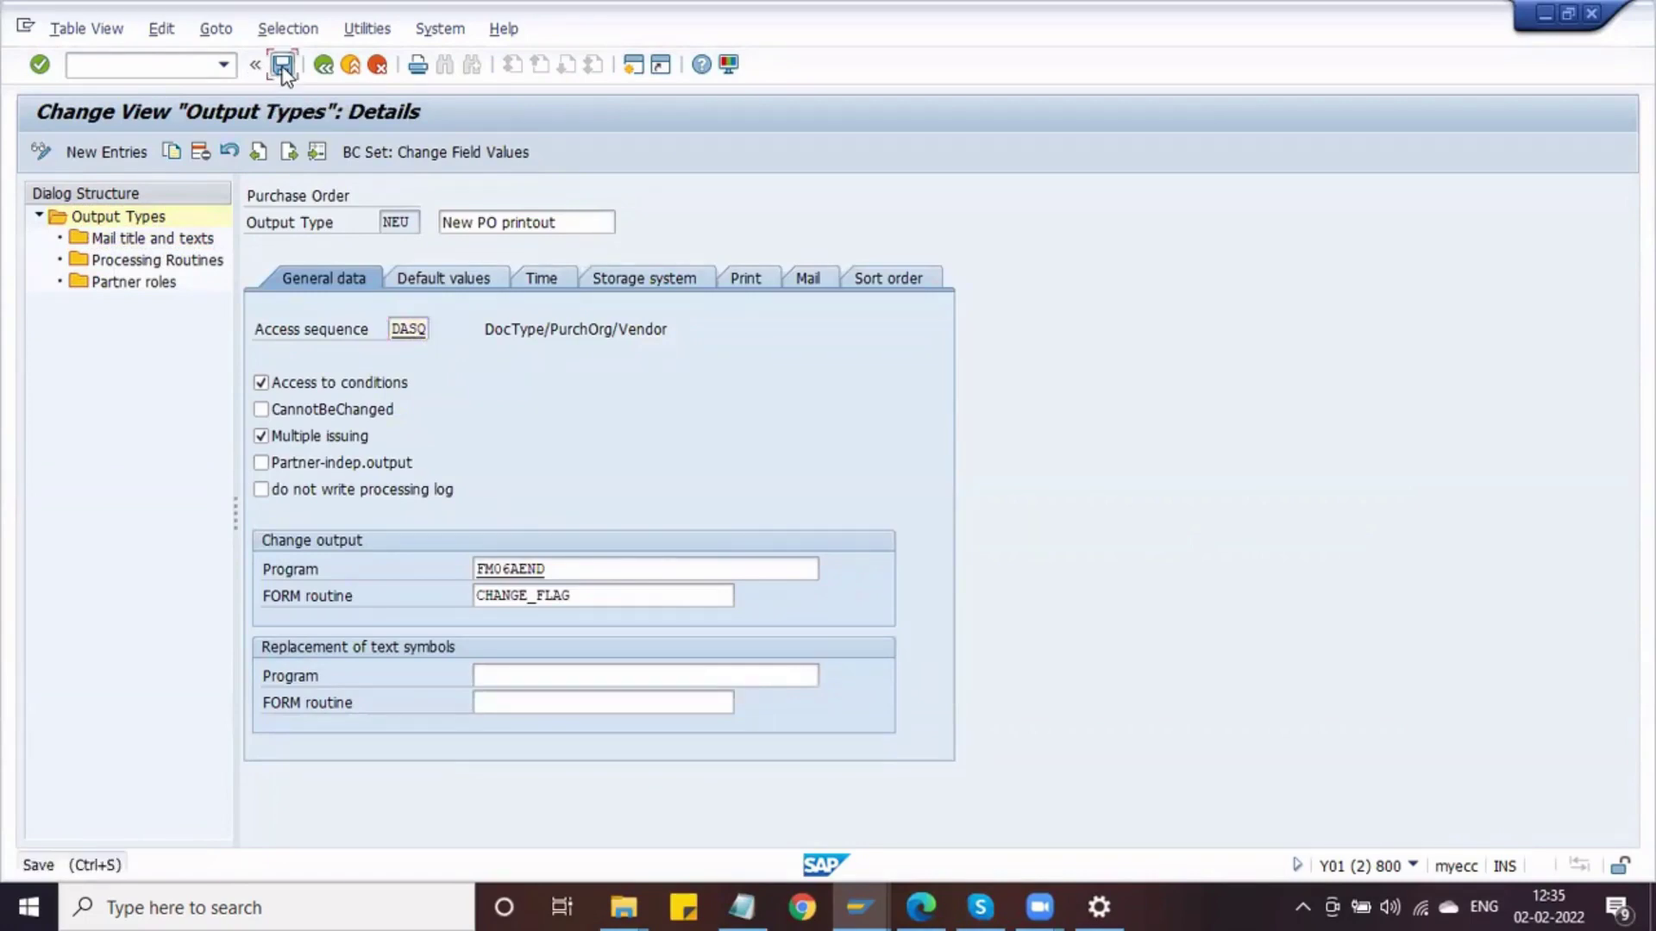
left_click(324, 65)
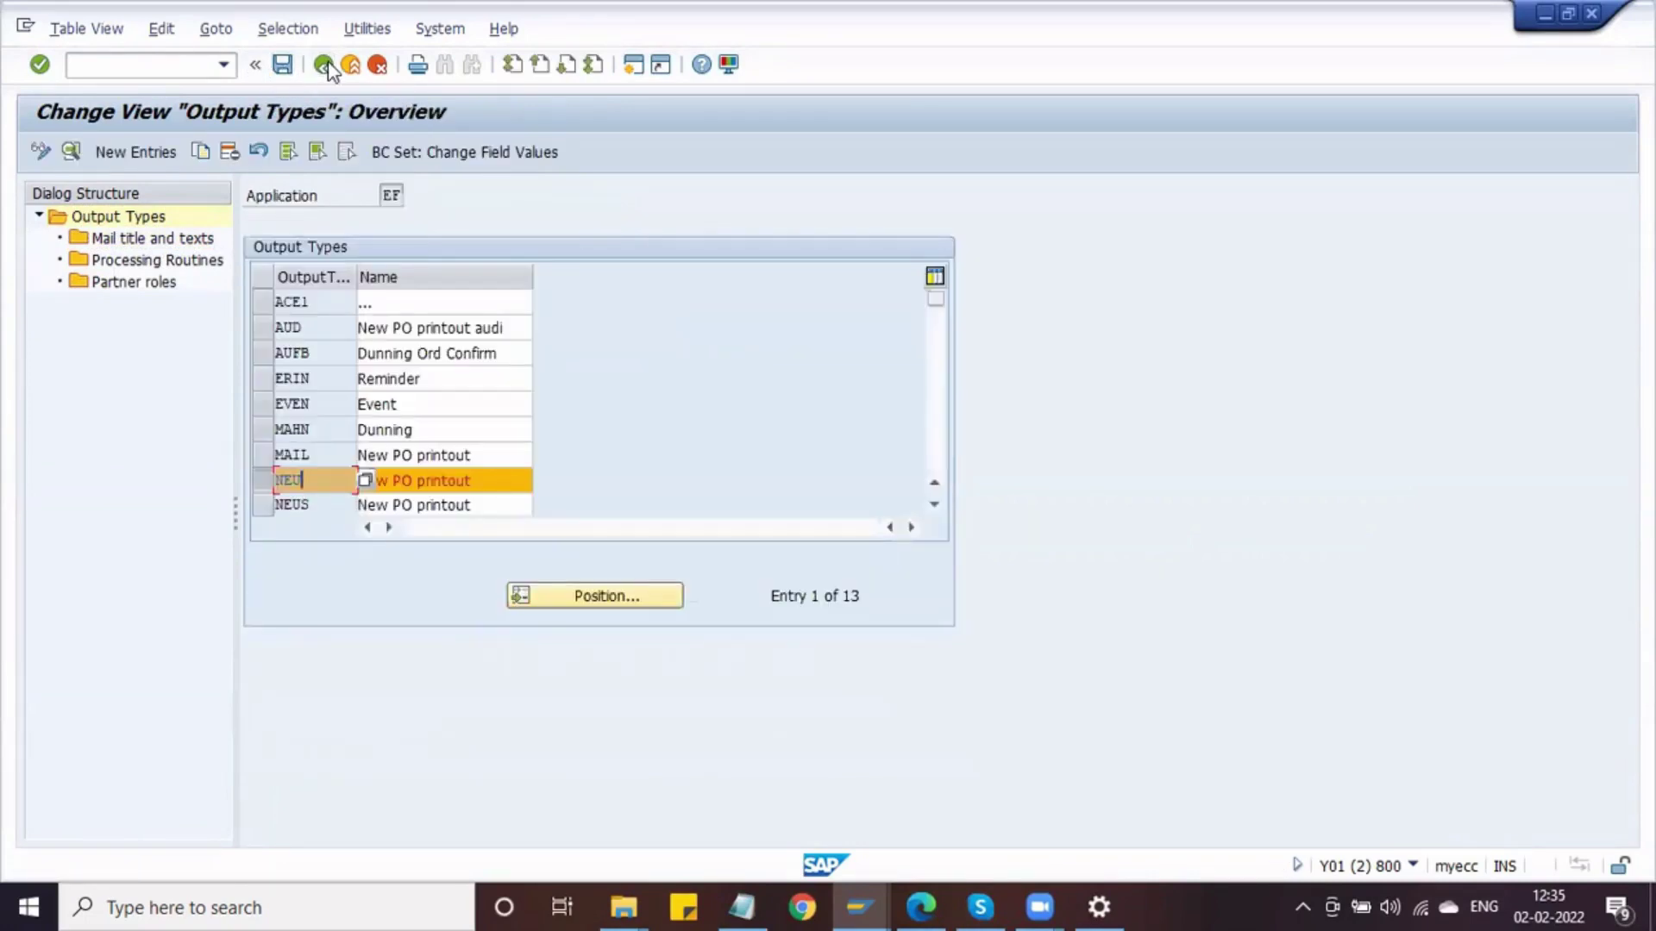
left_click(324, 65)
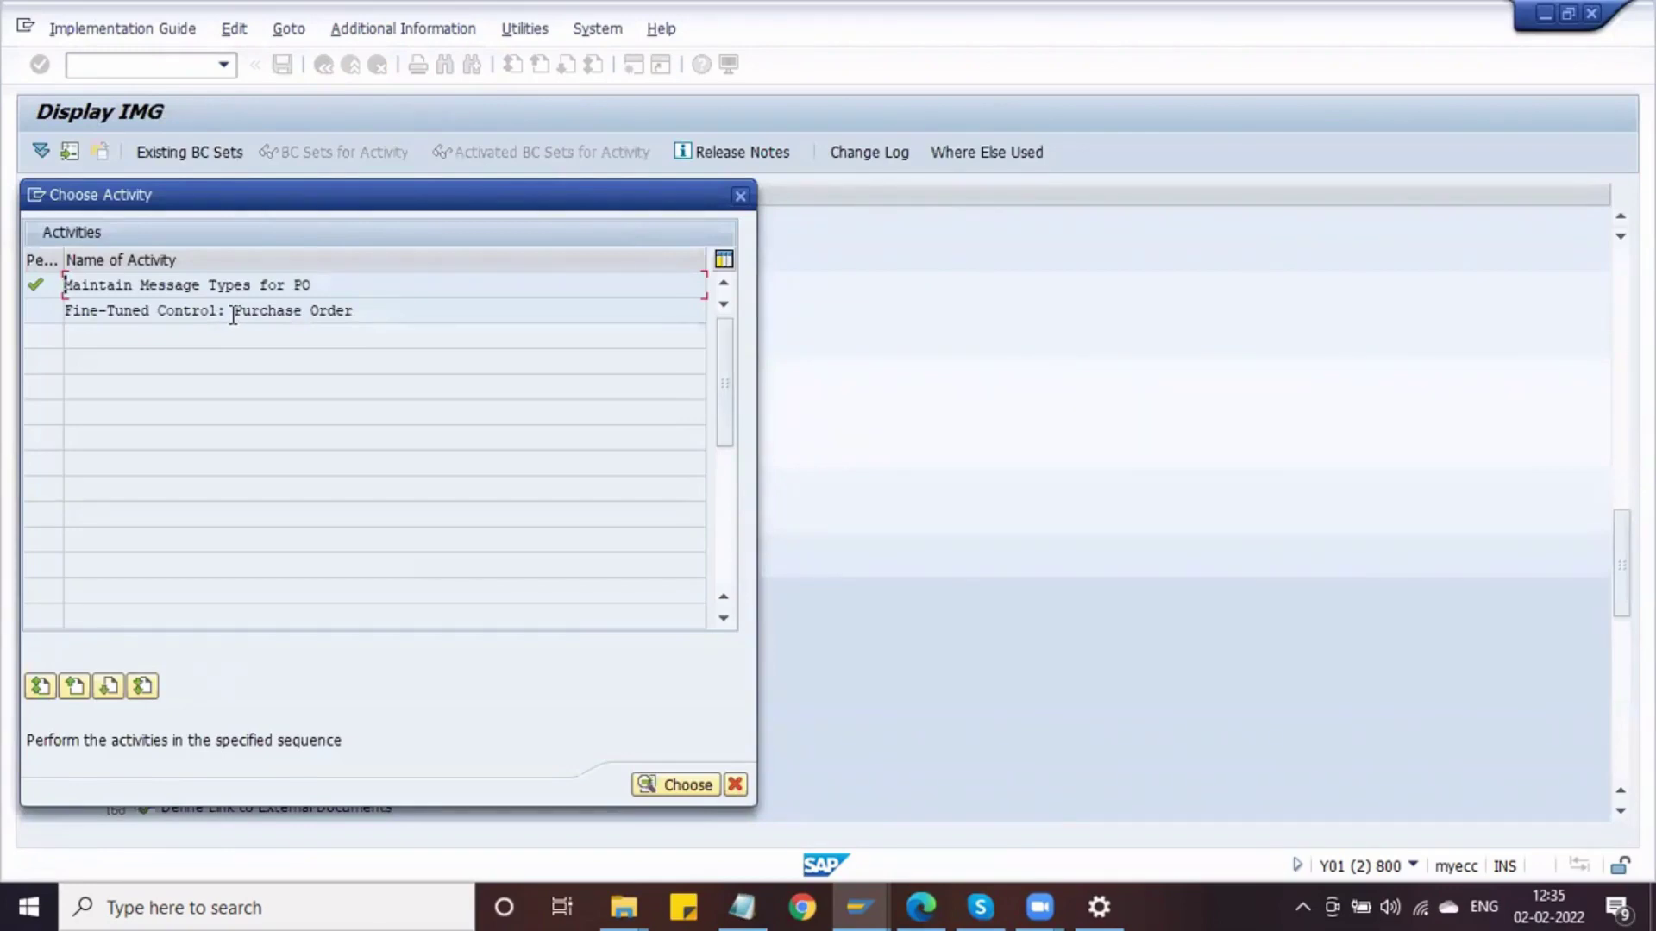
Open Fine-Tuned Control: Purchase Order and check the print operation assigned to message type NEU
double_click(233, 312)
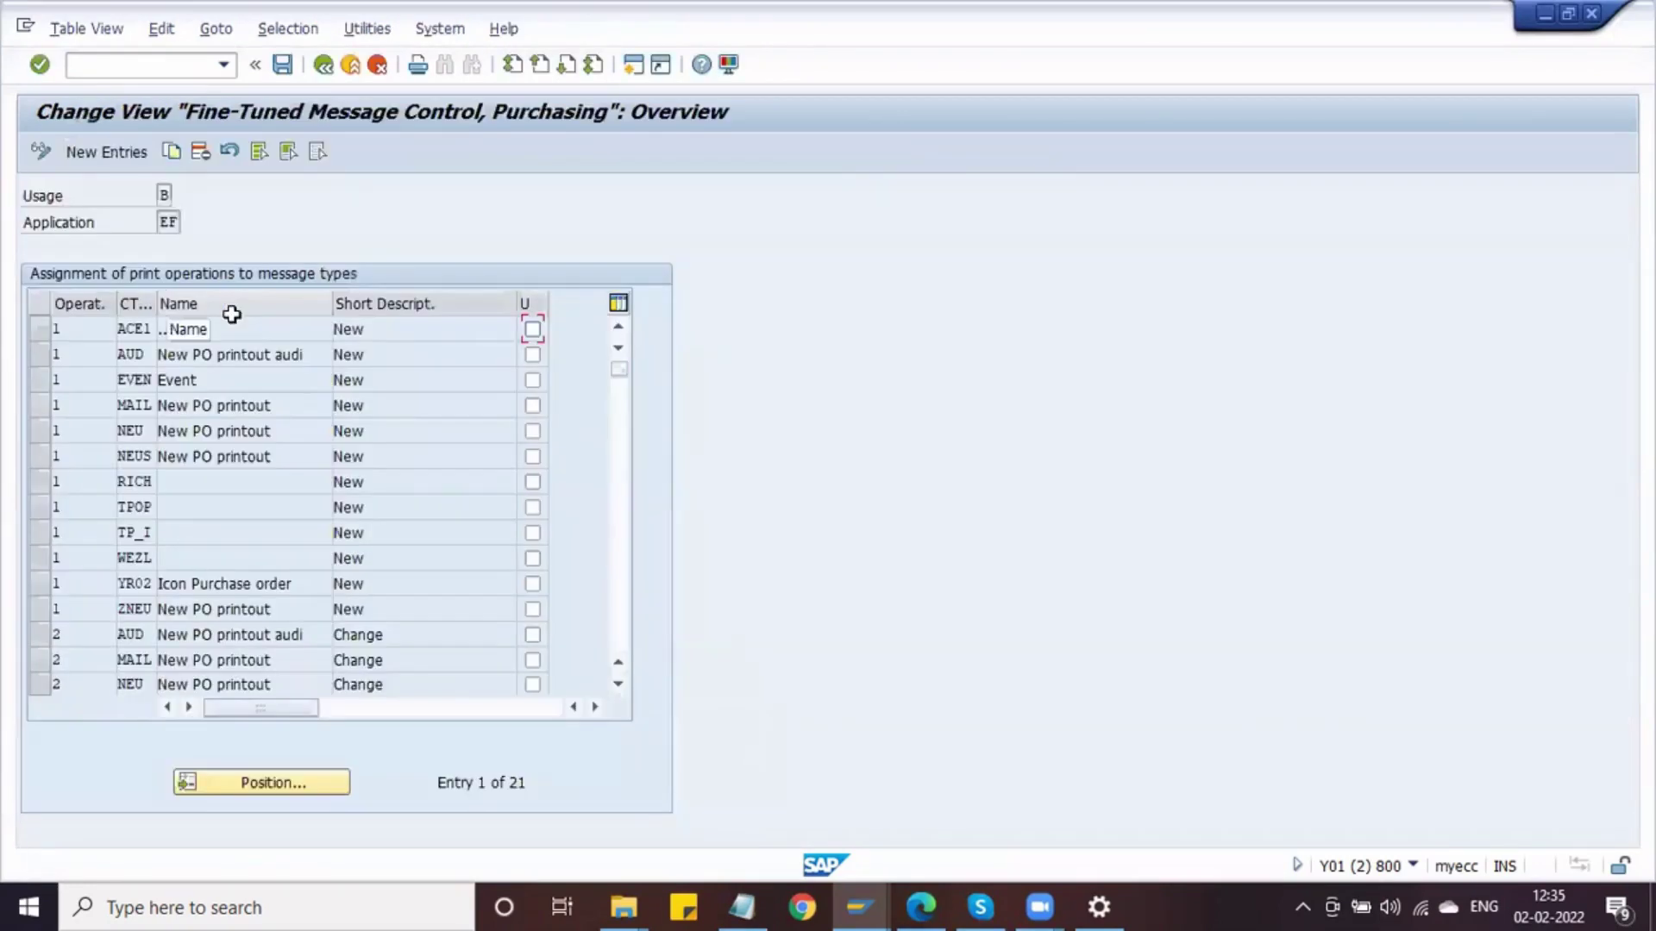
left_click(258, 407)
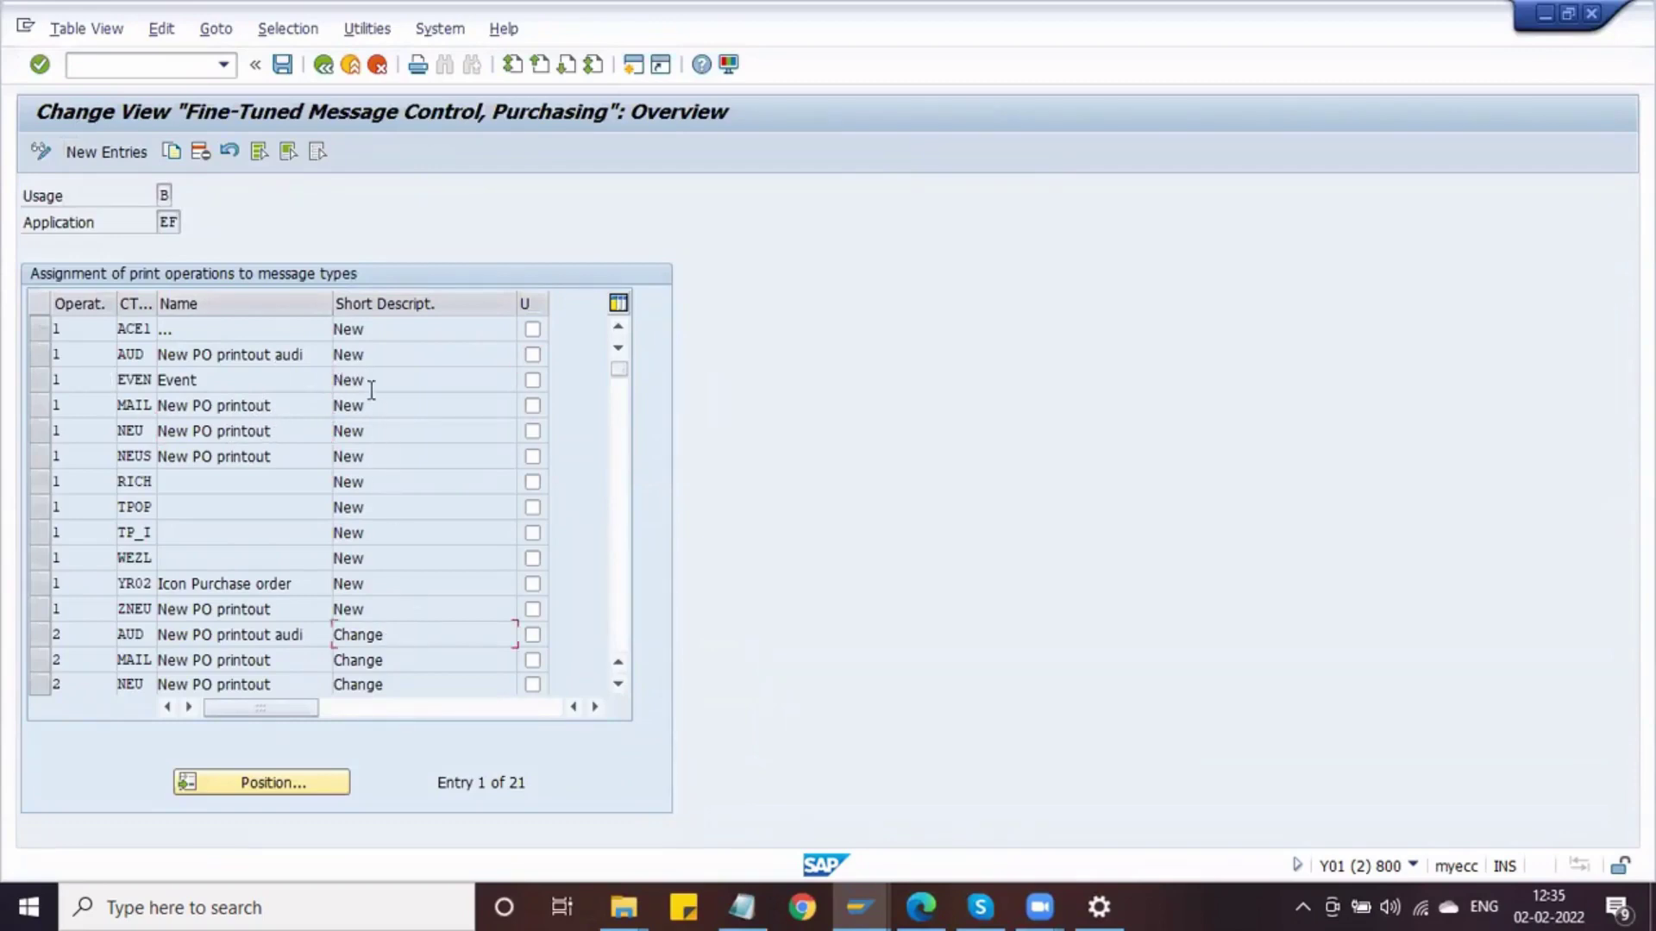
left_click(384, 451)
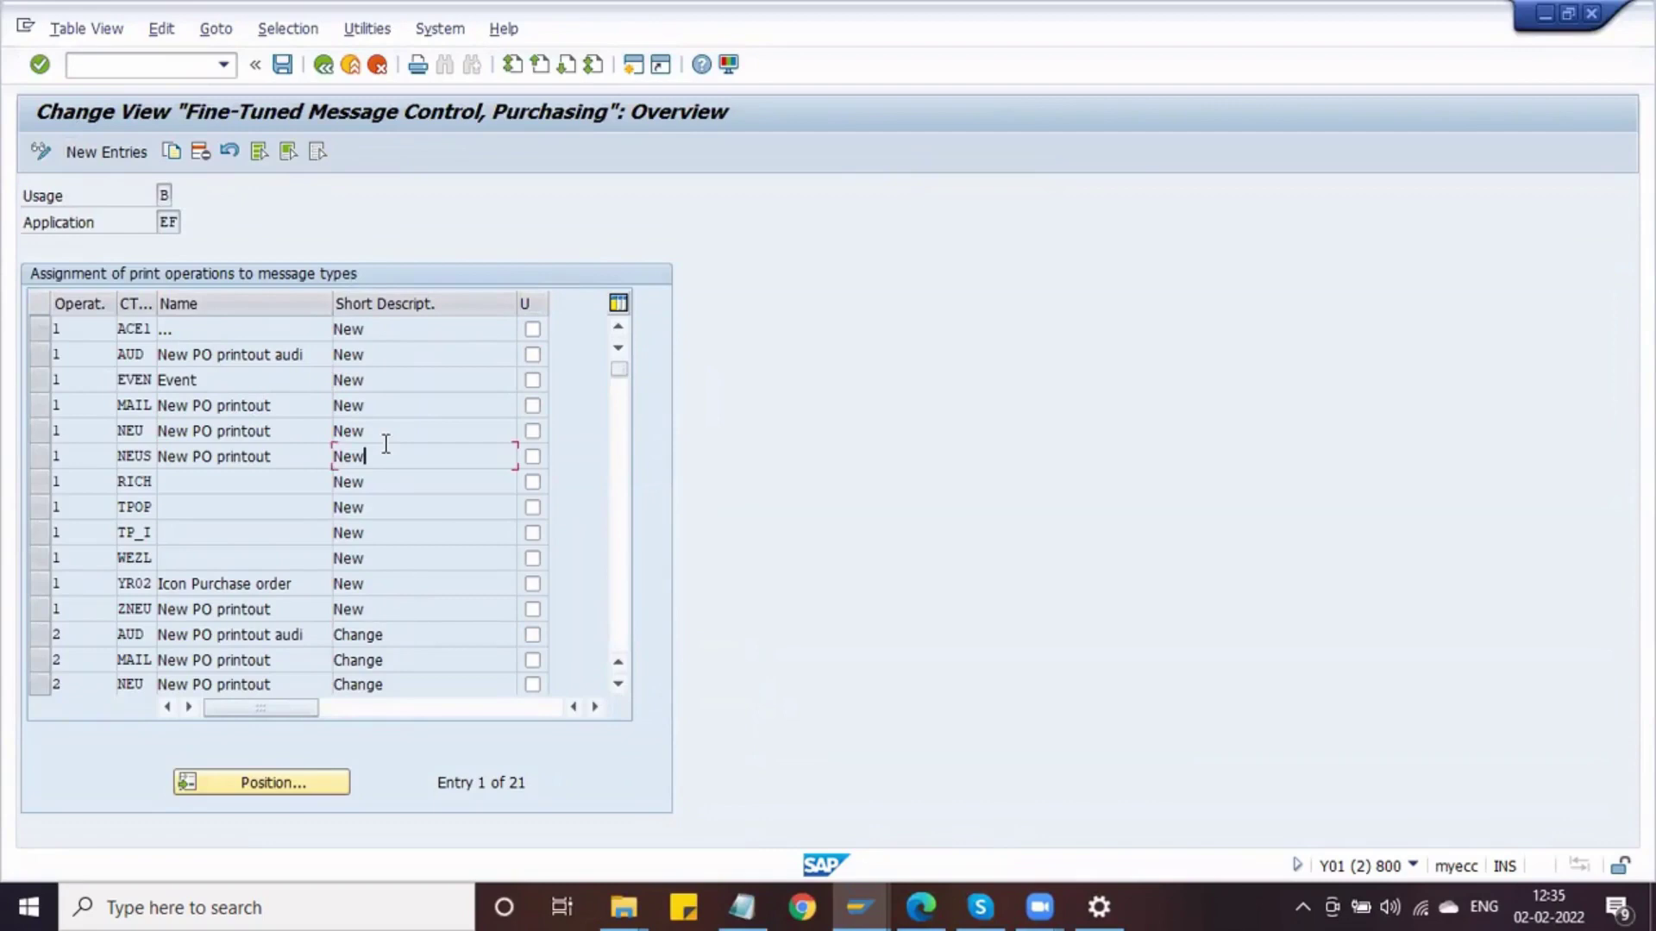
left_click(143, 432)
Reopen the purchase order print preview, compare it with the fine-tuned message control, and return to the purchase order
key("alt+Tab")
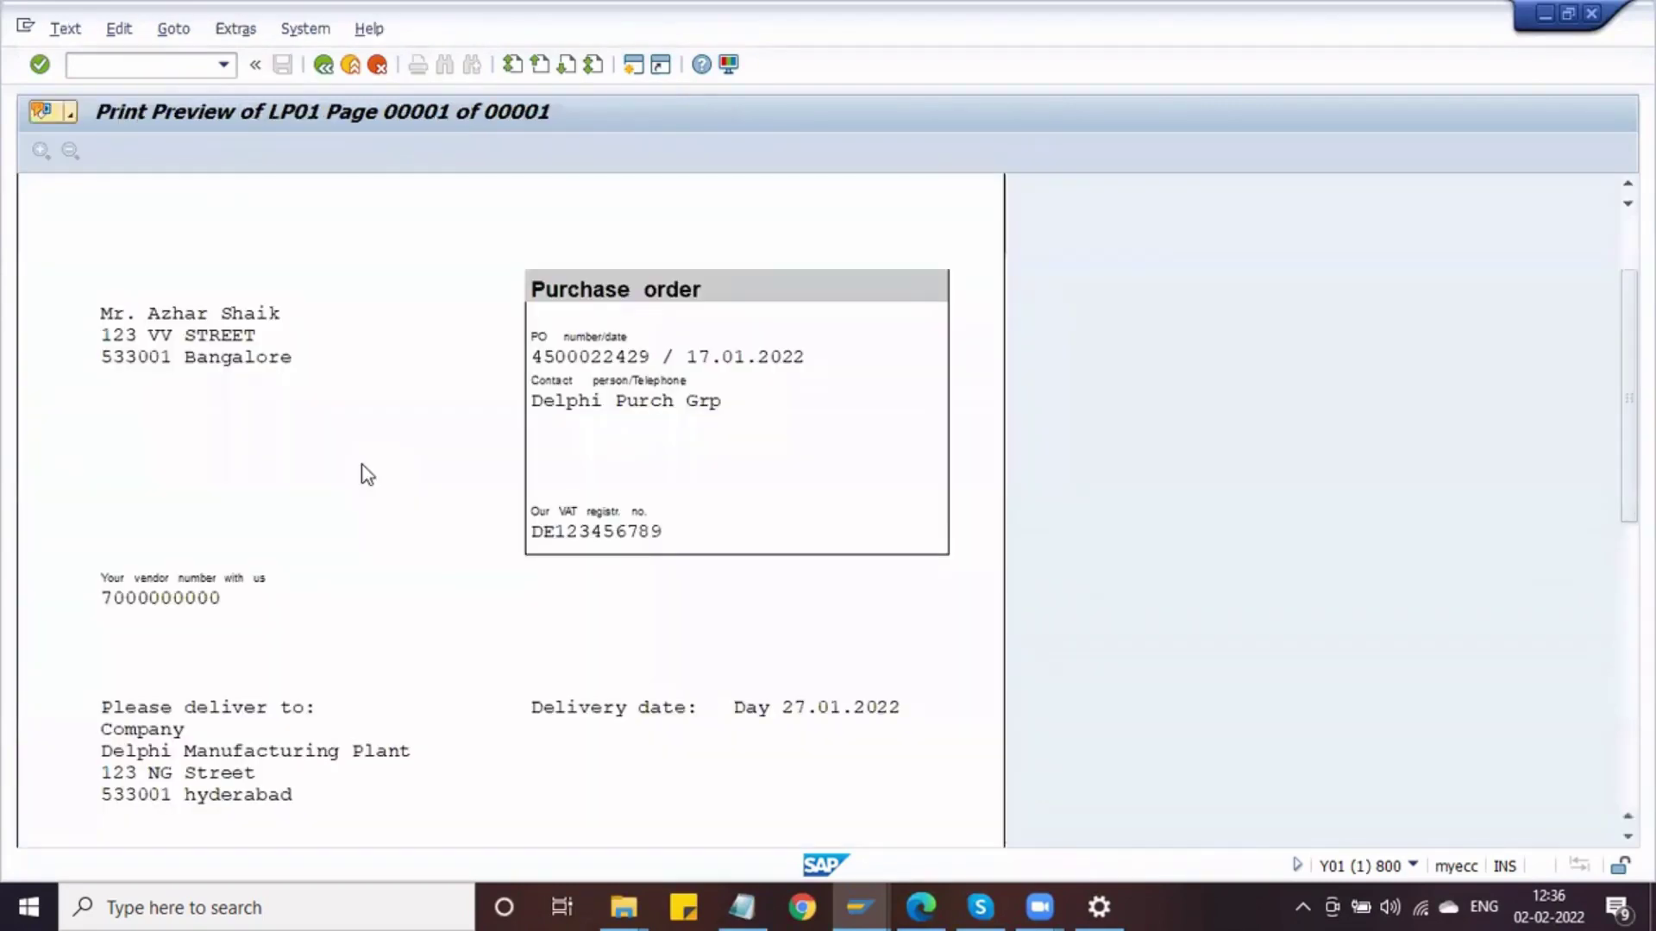
left_click(324, 65)
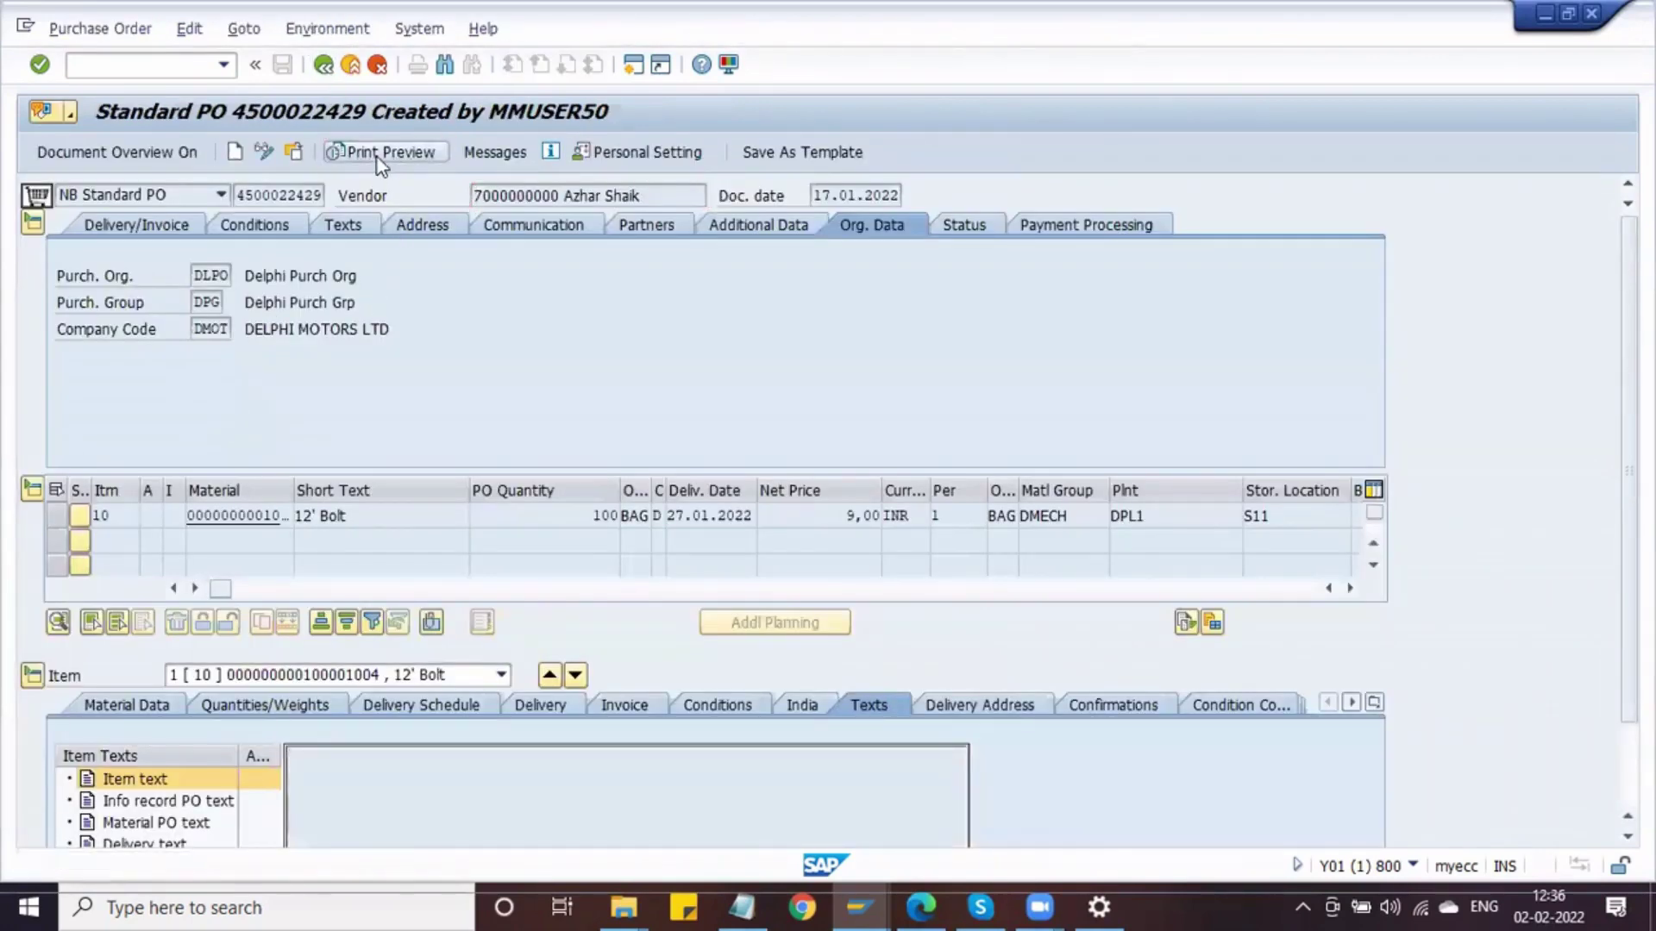
left_click(376, 155)
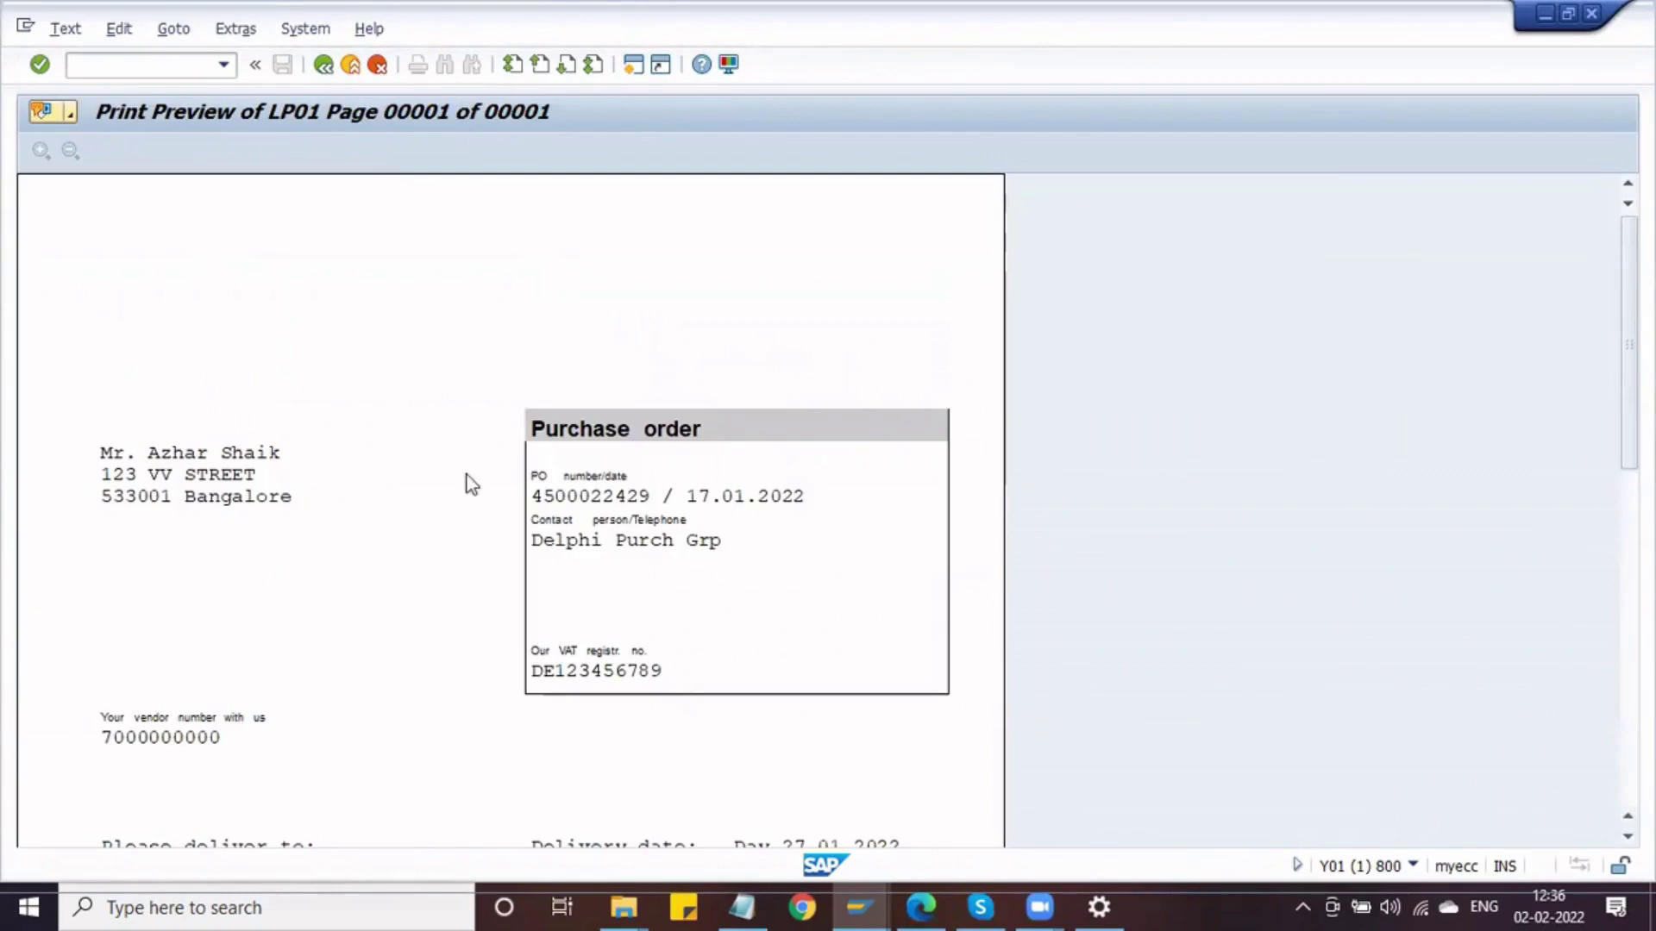
key("alt+Tab")
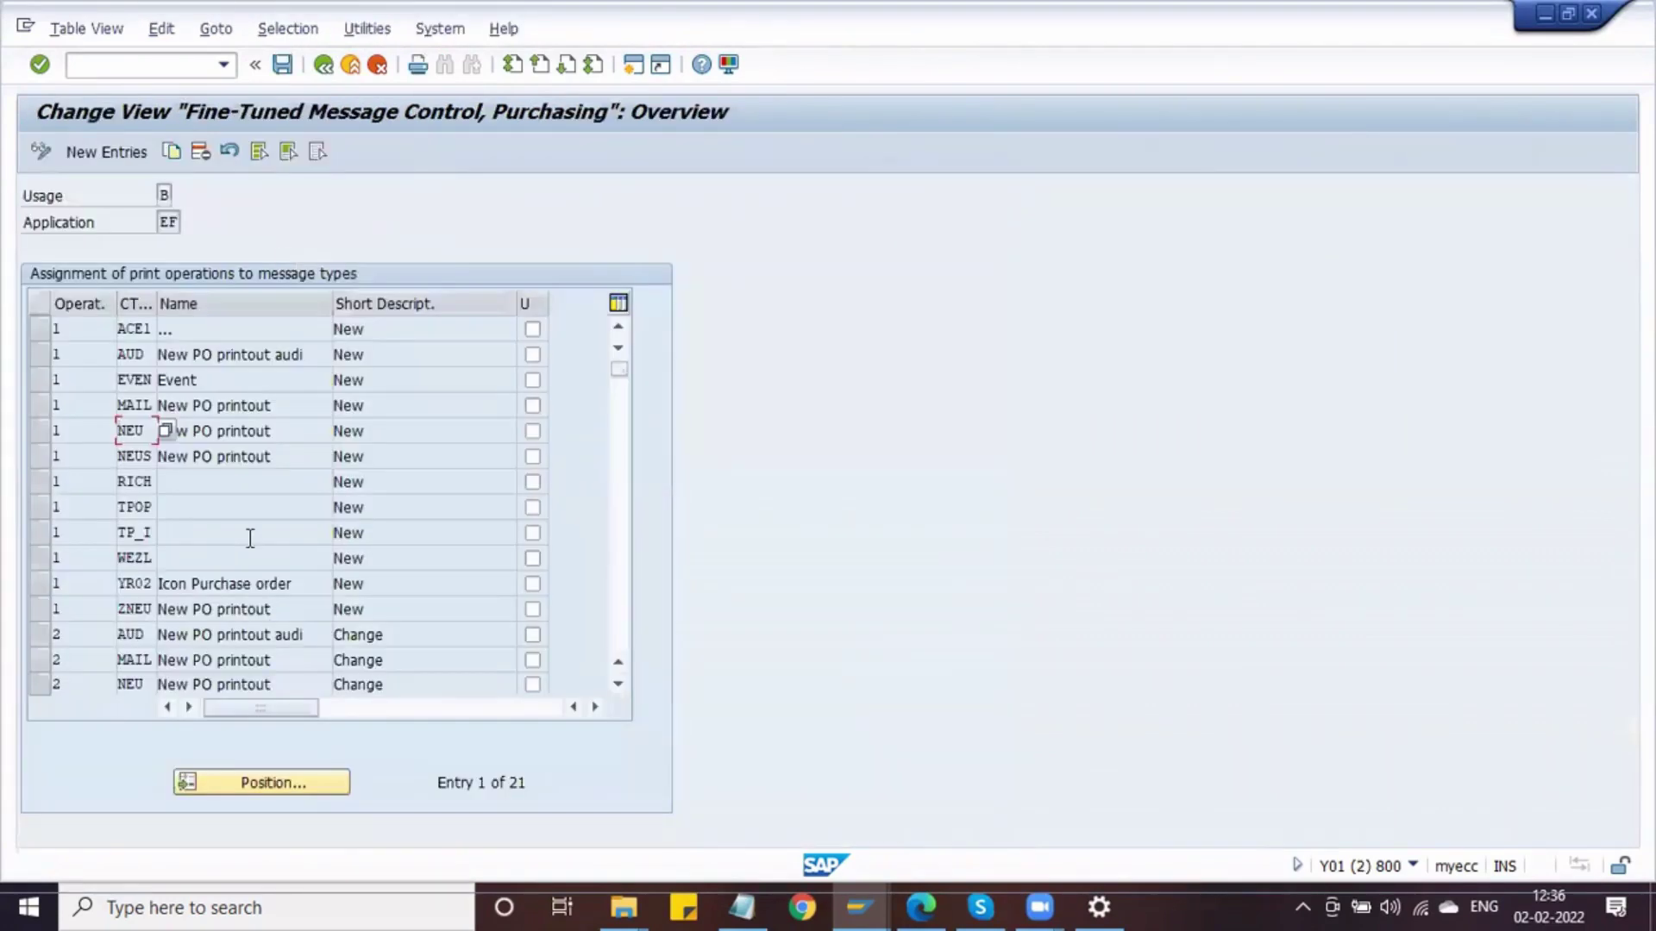
key("alt+Tab")
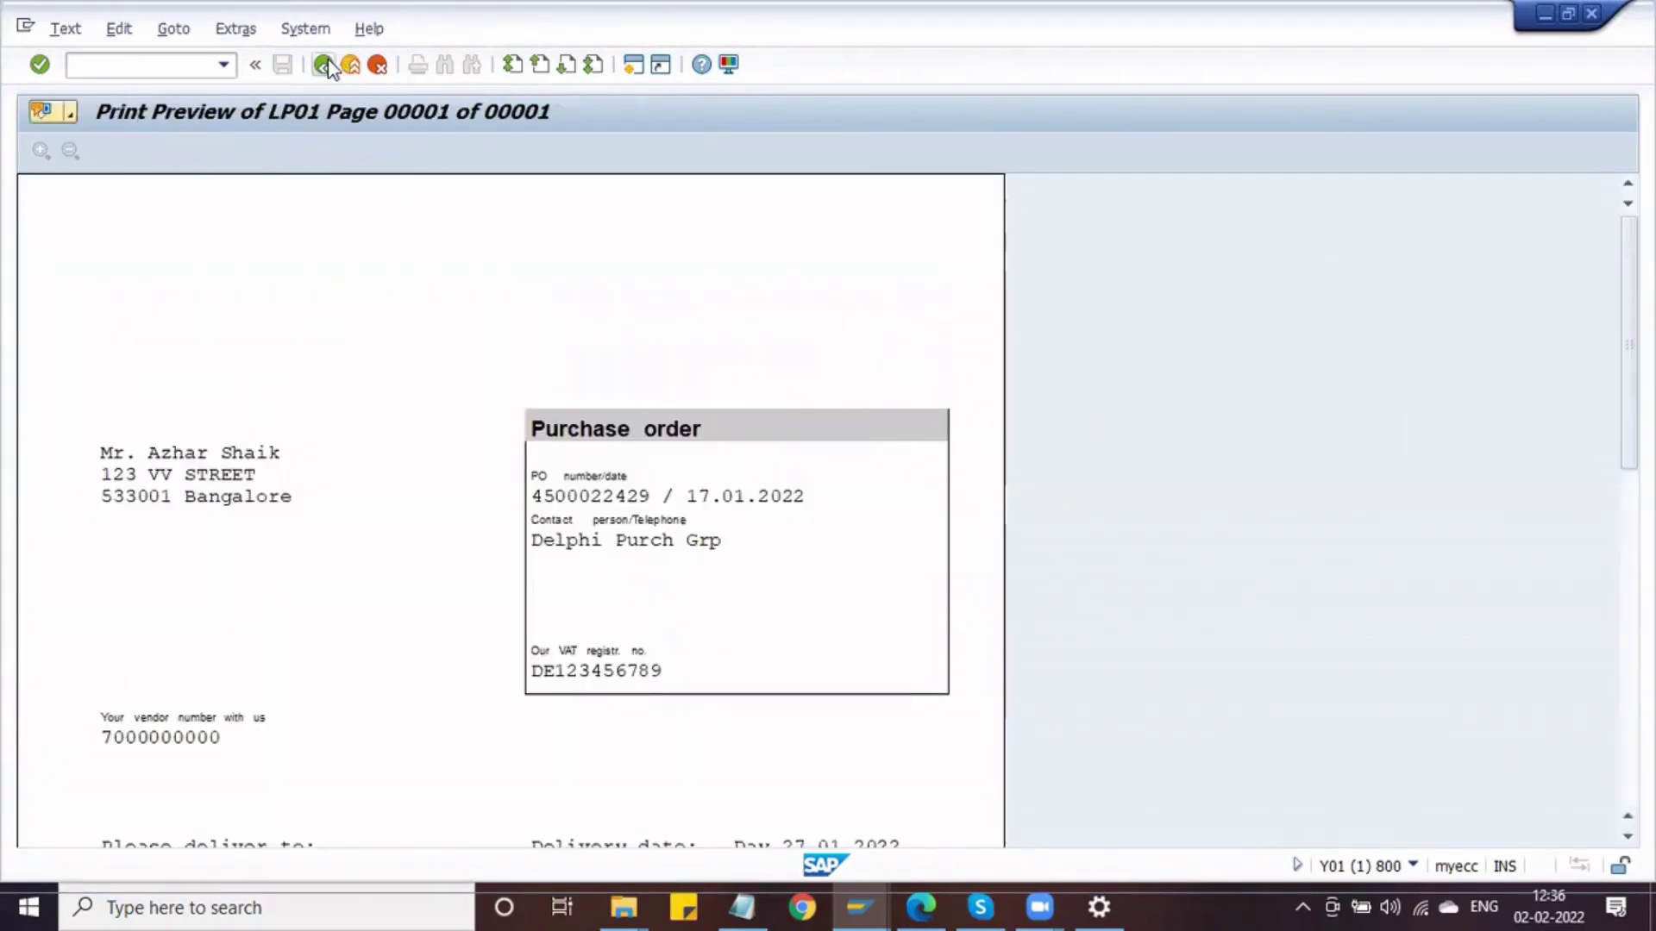
left_click(324, 66)
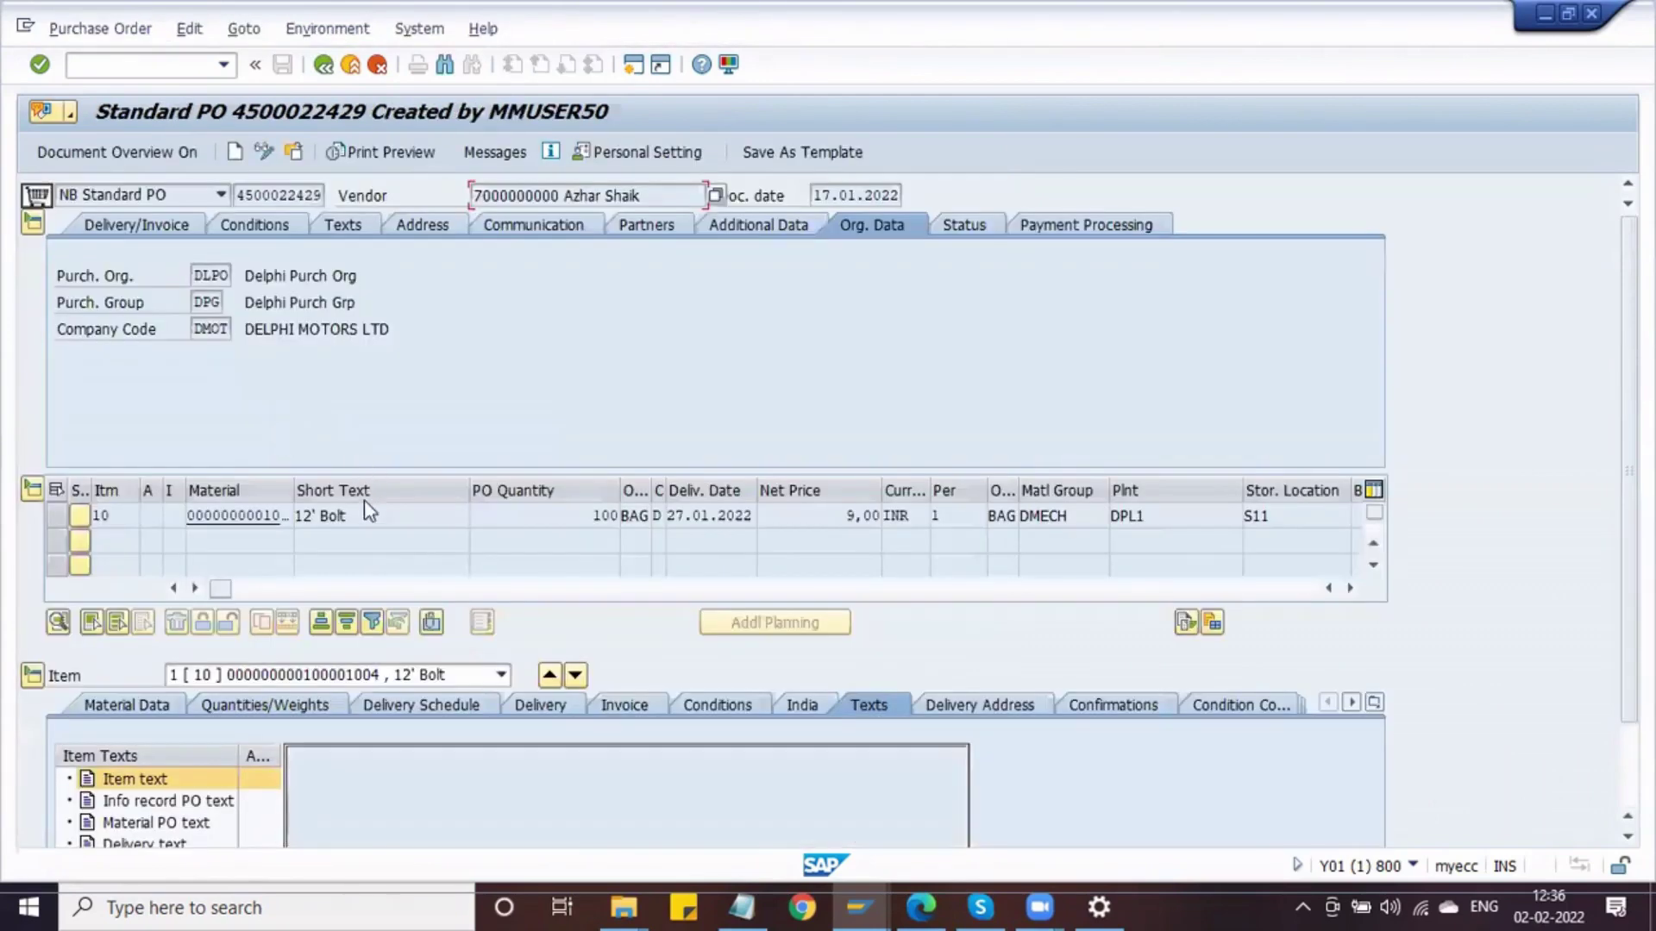
Open the messages of the purchase order and select the NEU output line to examine its change message setting
left_click(595, 516)
left_click(485, 153)
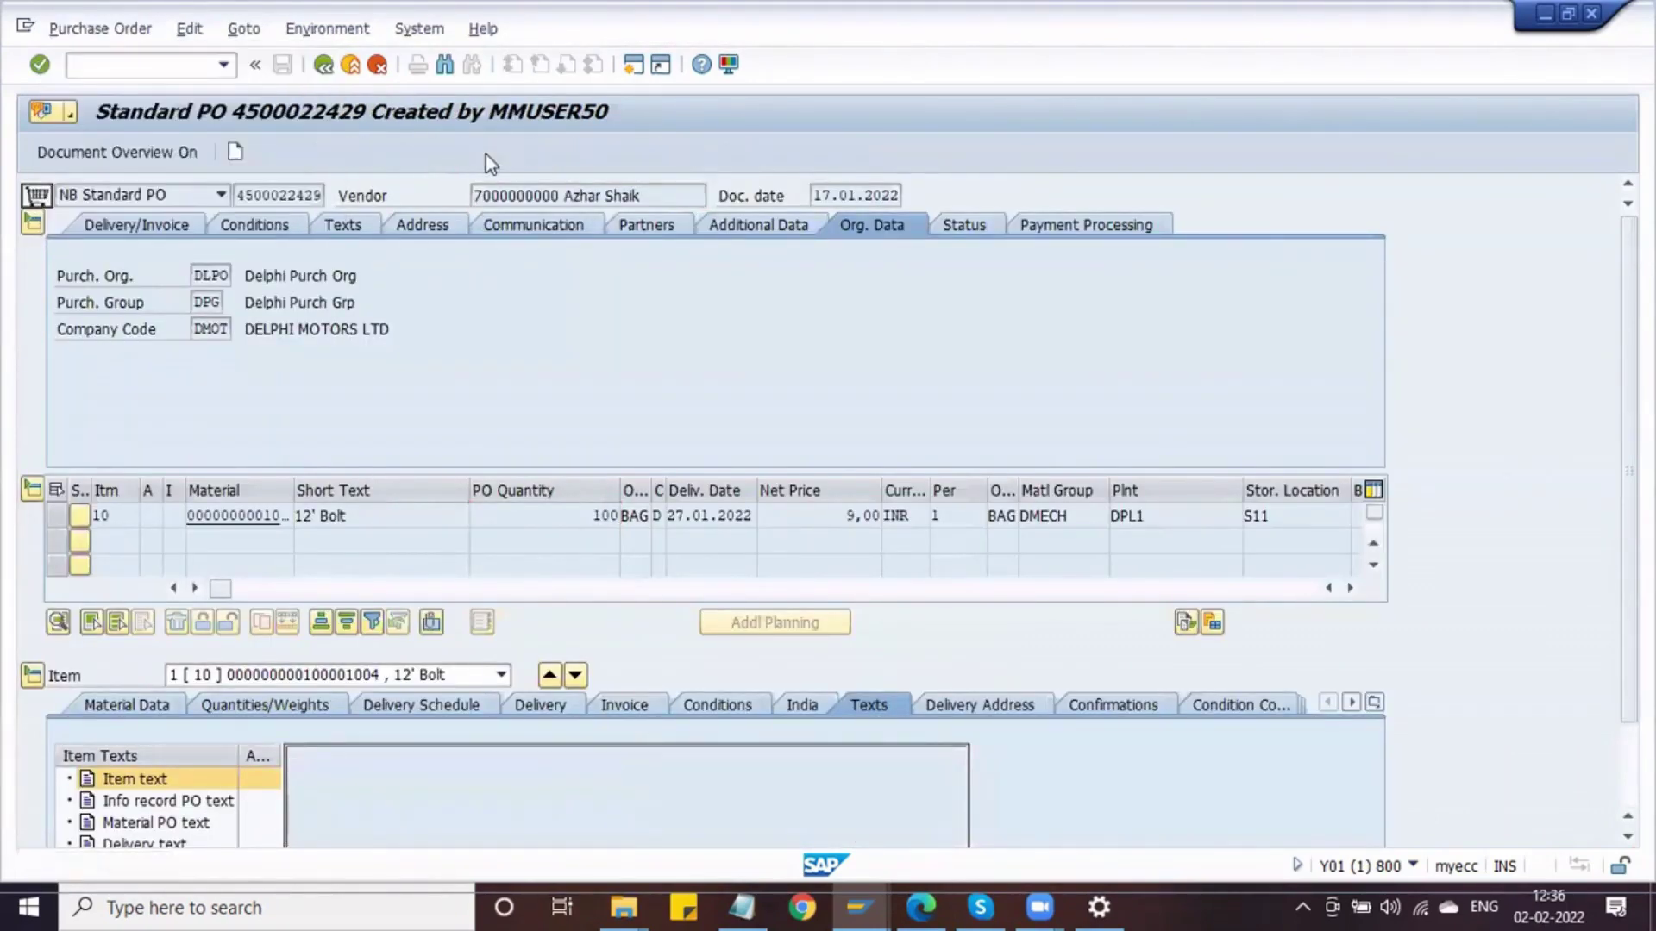
left_click(33, 274)
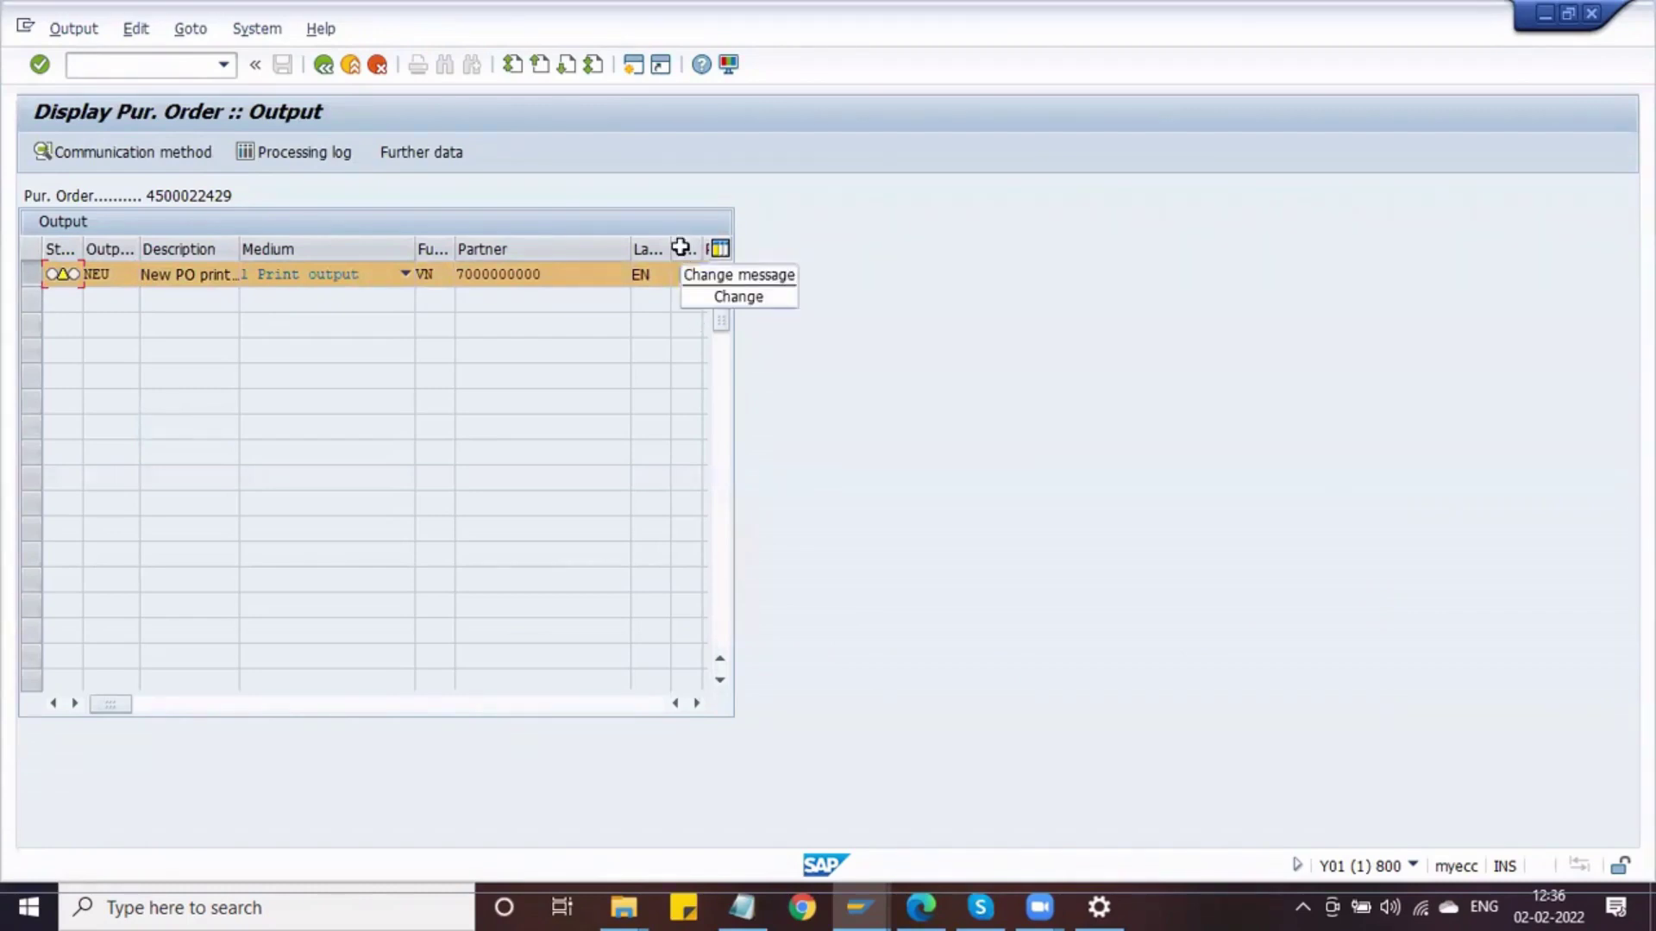
Compare the NEU output line with the NEU entries for operations 1 and 2 in fine-tuned message control, and return to the IMG
left_click(131, 274)
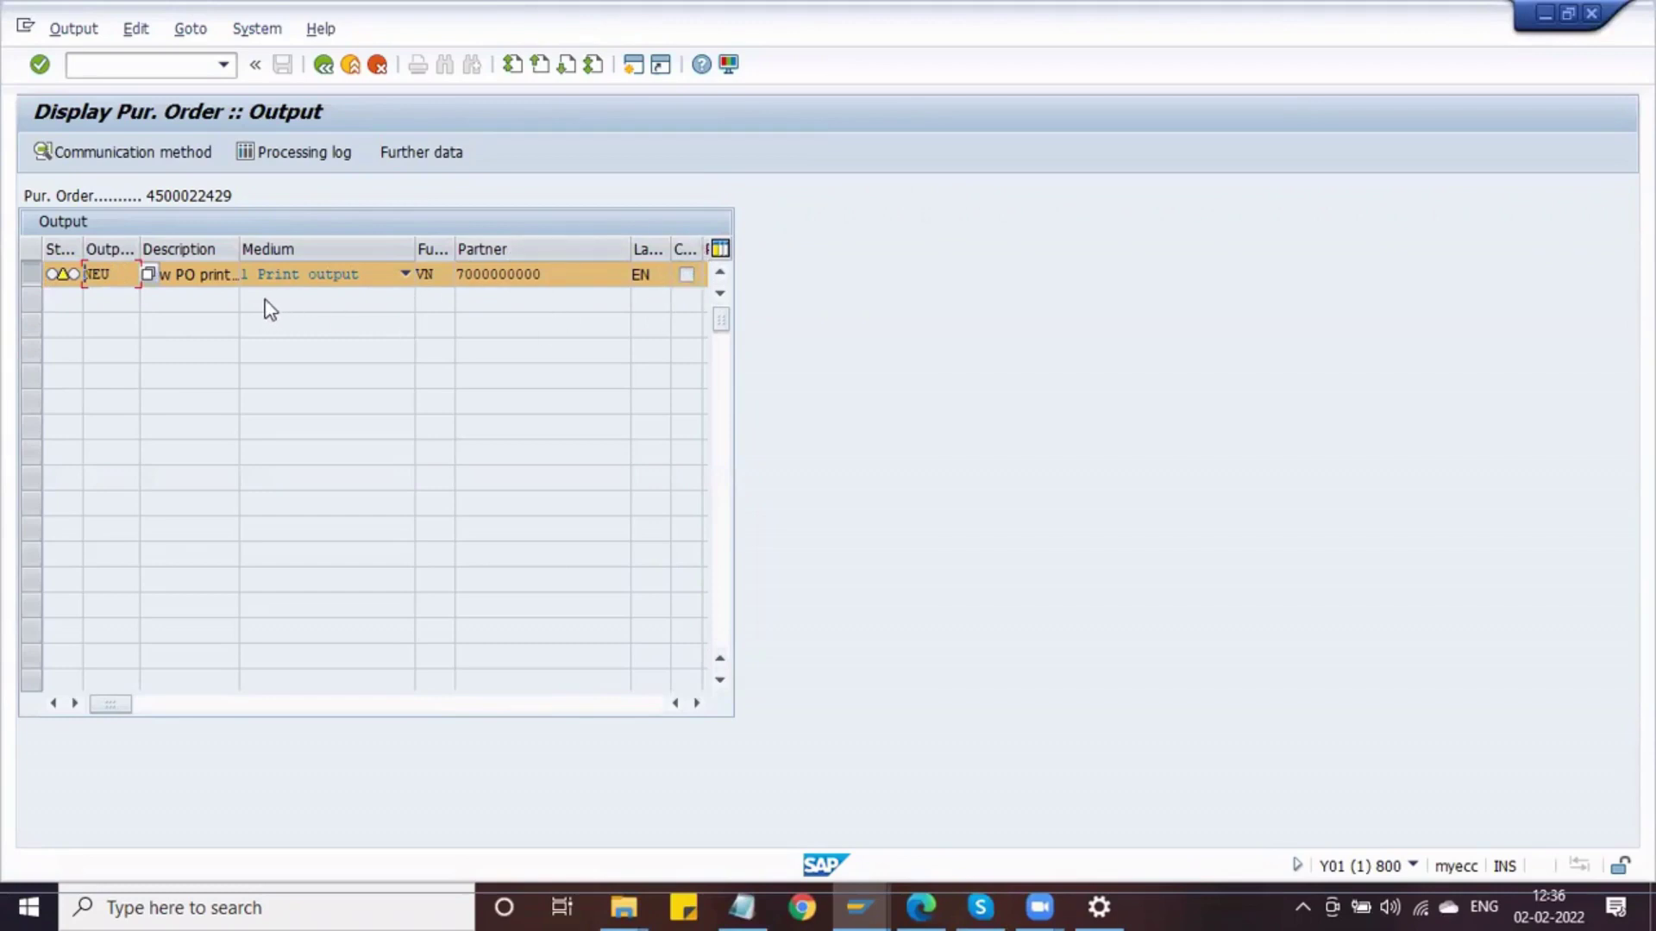
key("alt+Tab")
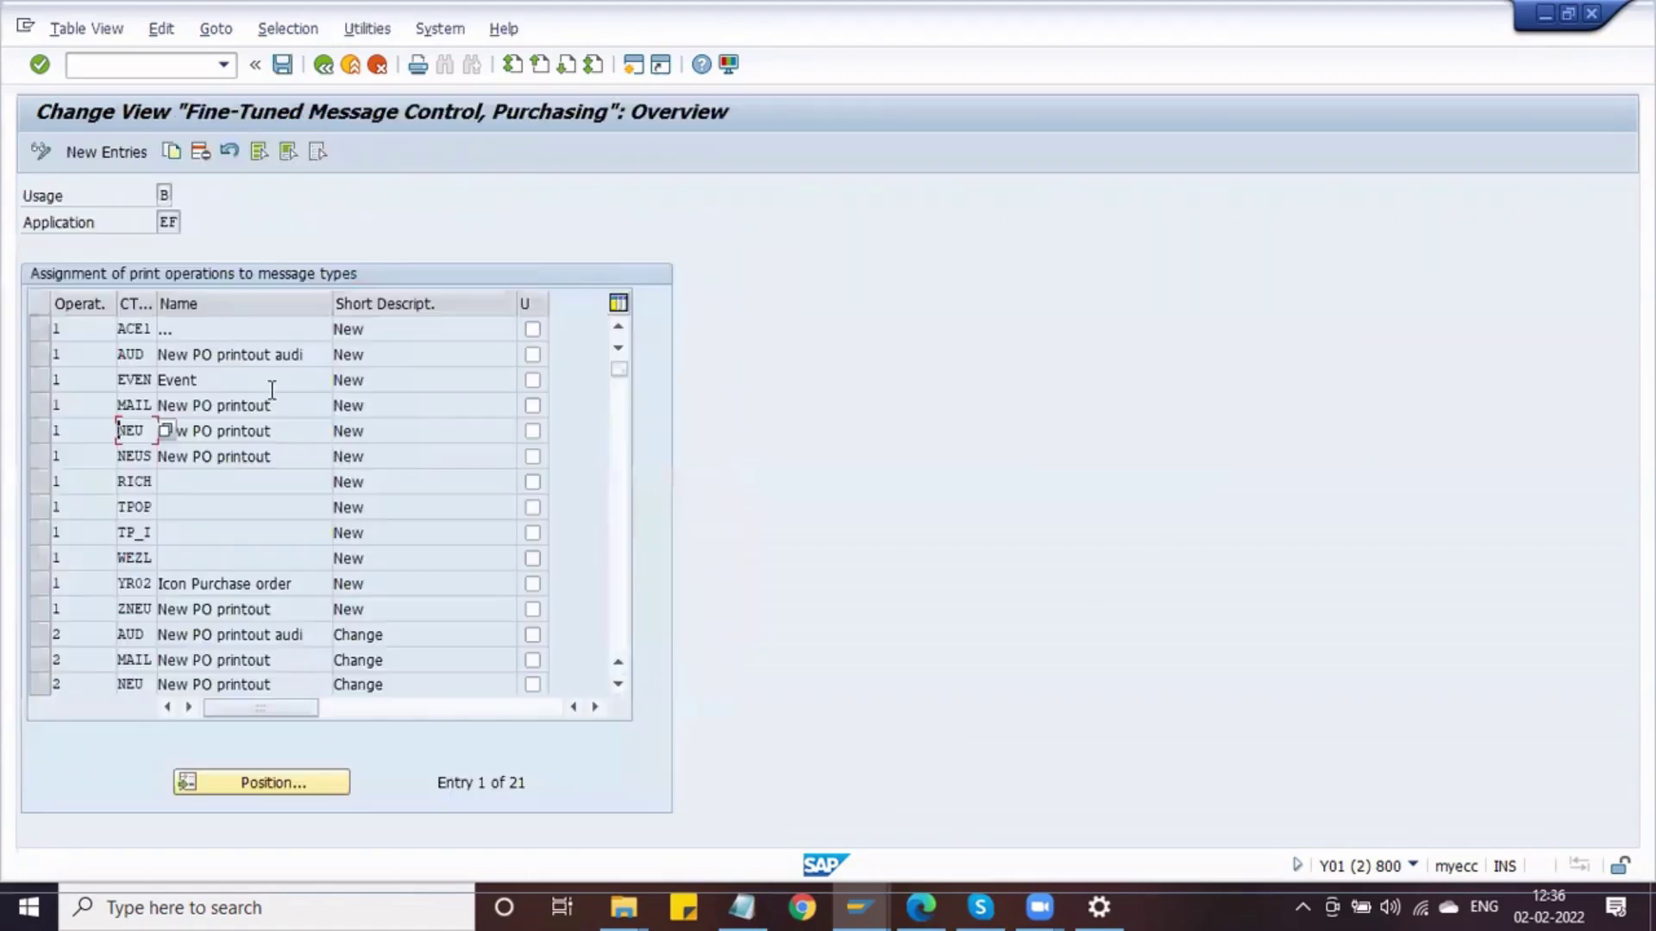
left_click(363, 427)
mouse_move(153, 679)
left_mouse_down()
mouse_move(87, 680)
mouse_move(162, 686)
left_mouse_up()
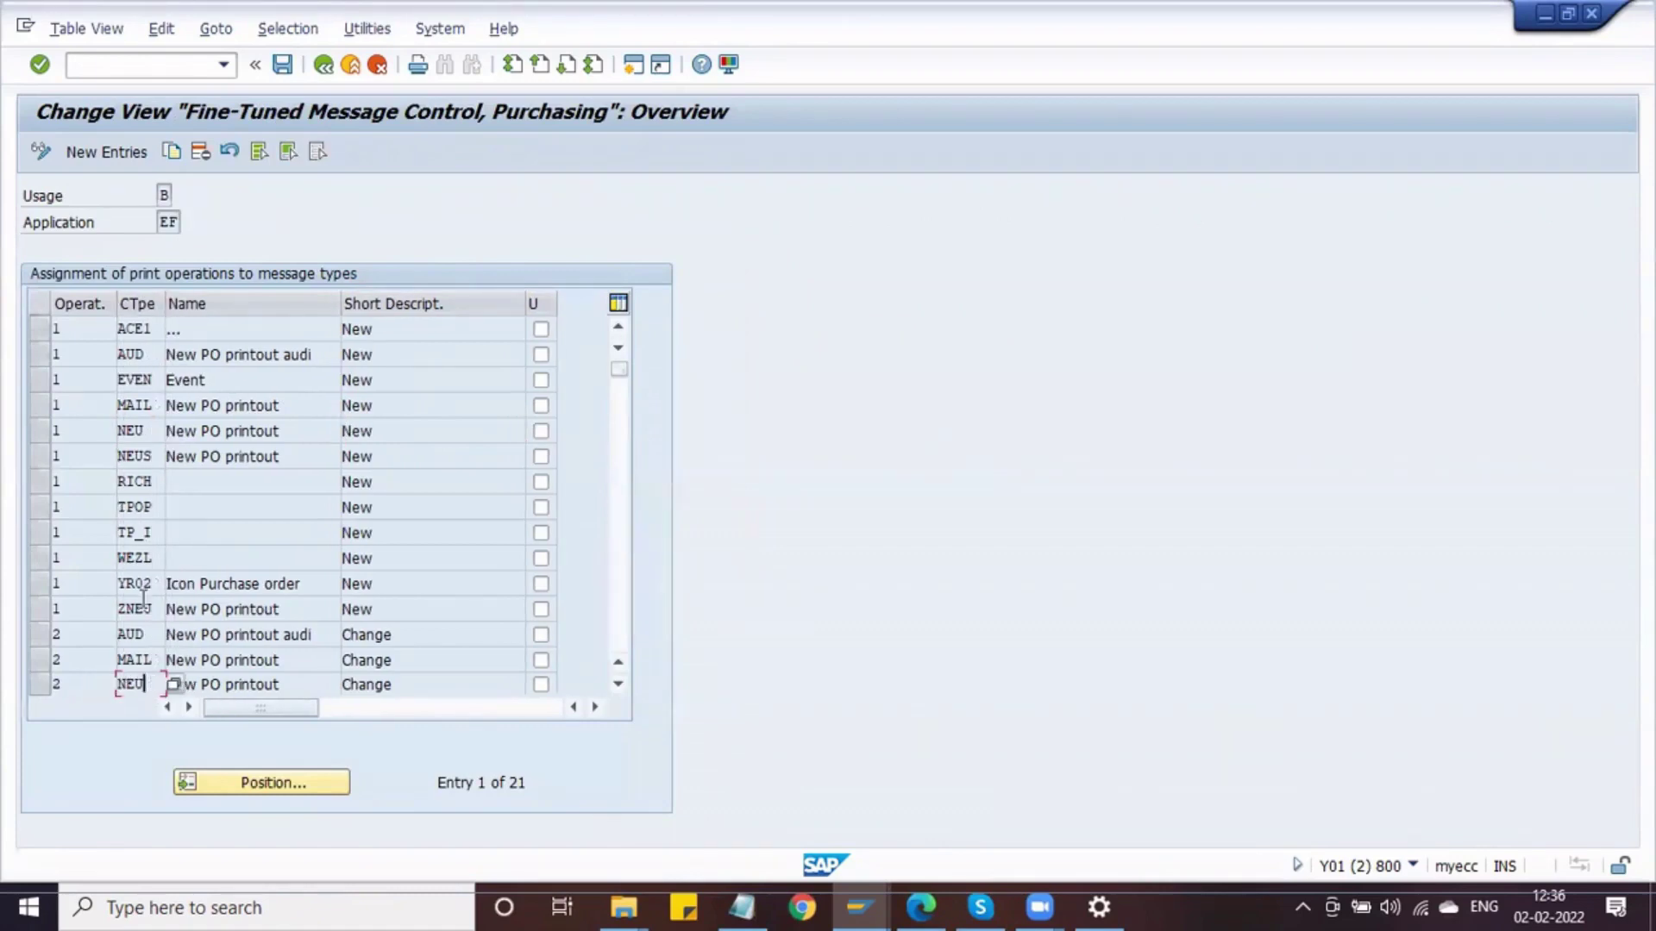
left_click(143, 431)
left_click(148, 683)
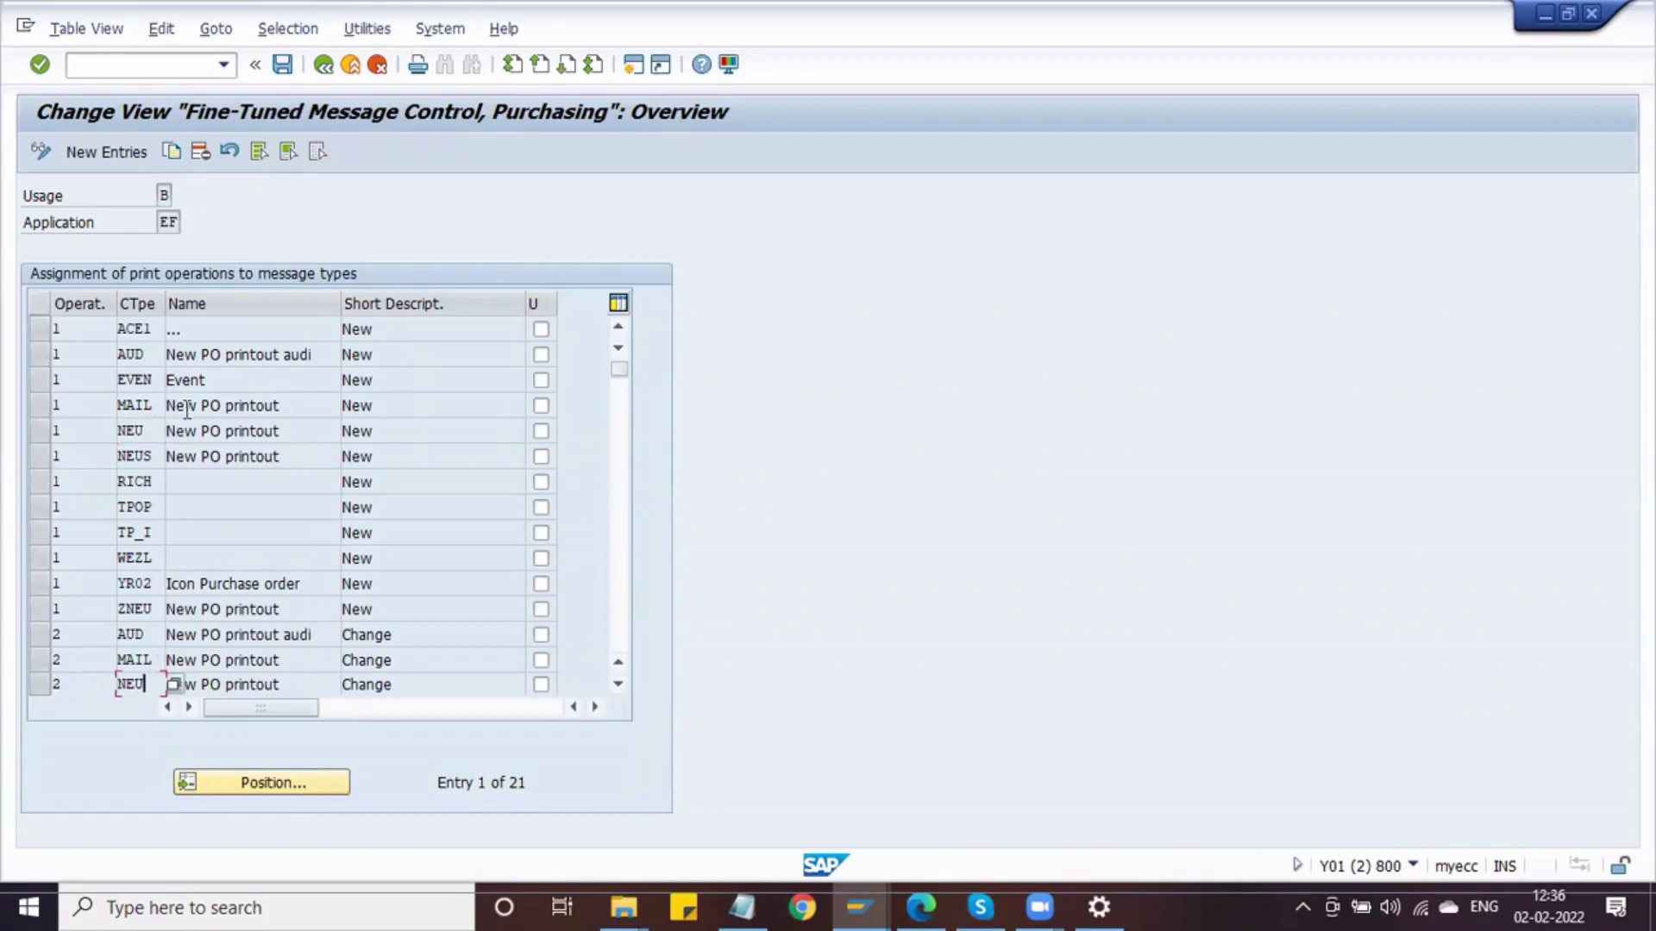
left_click(324, 69)
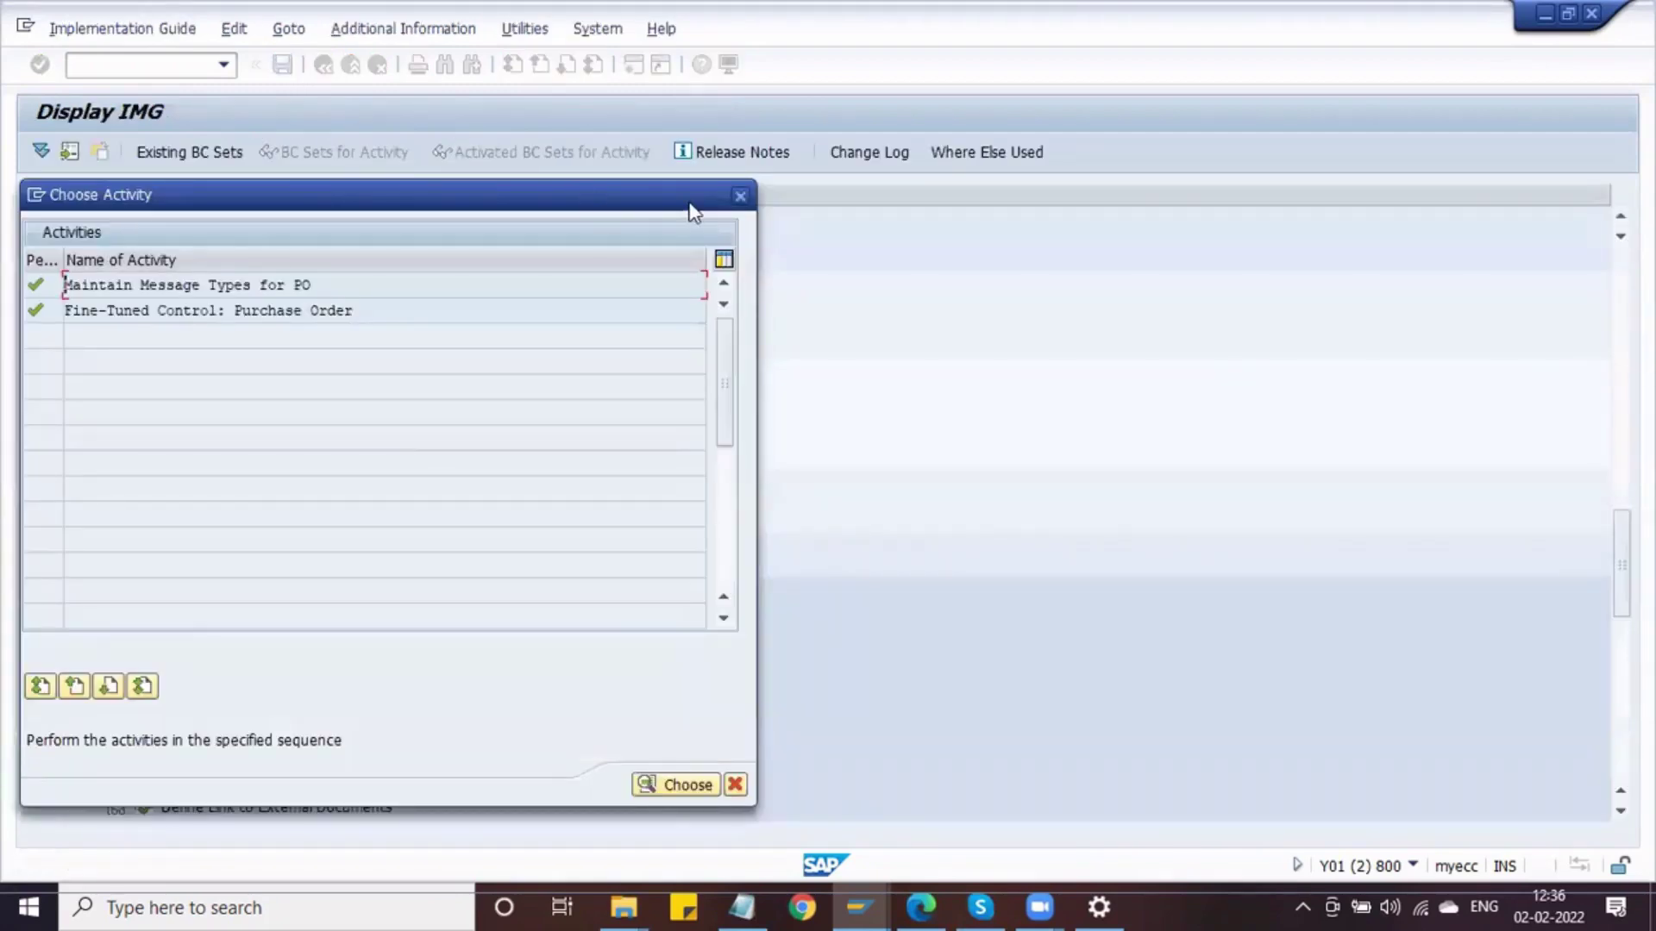
left_click(740, 196)
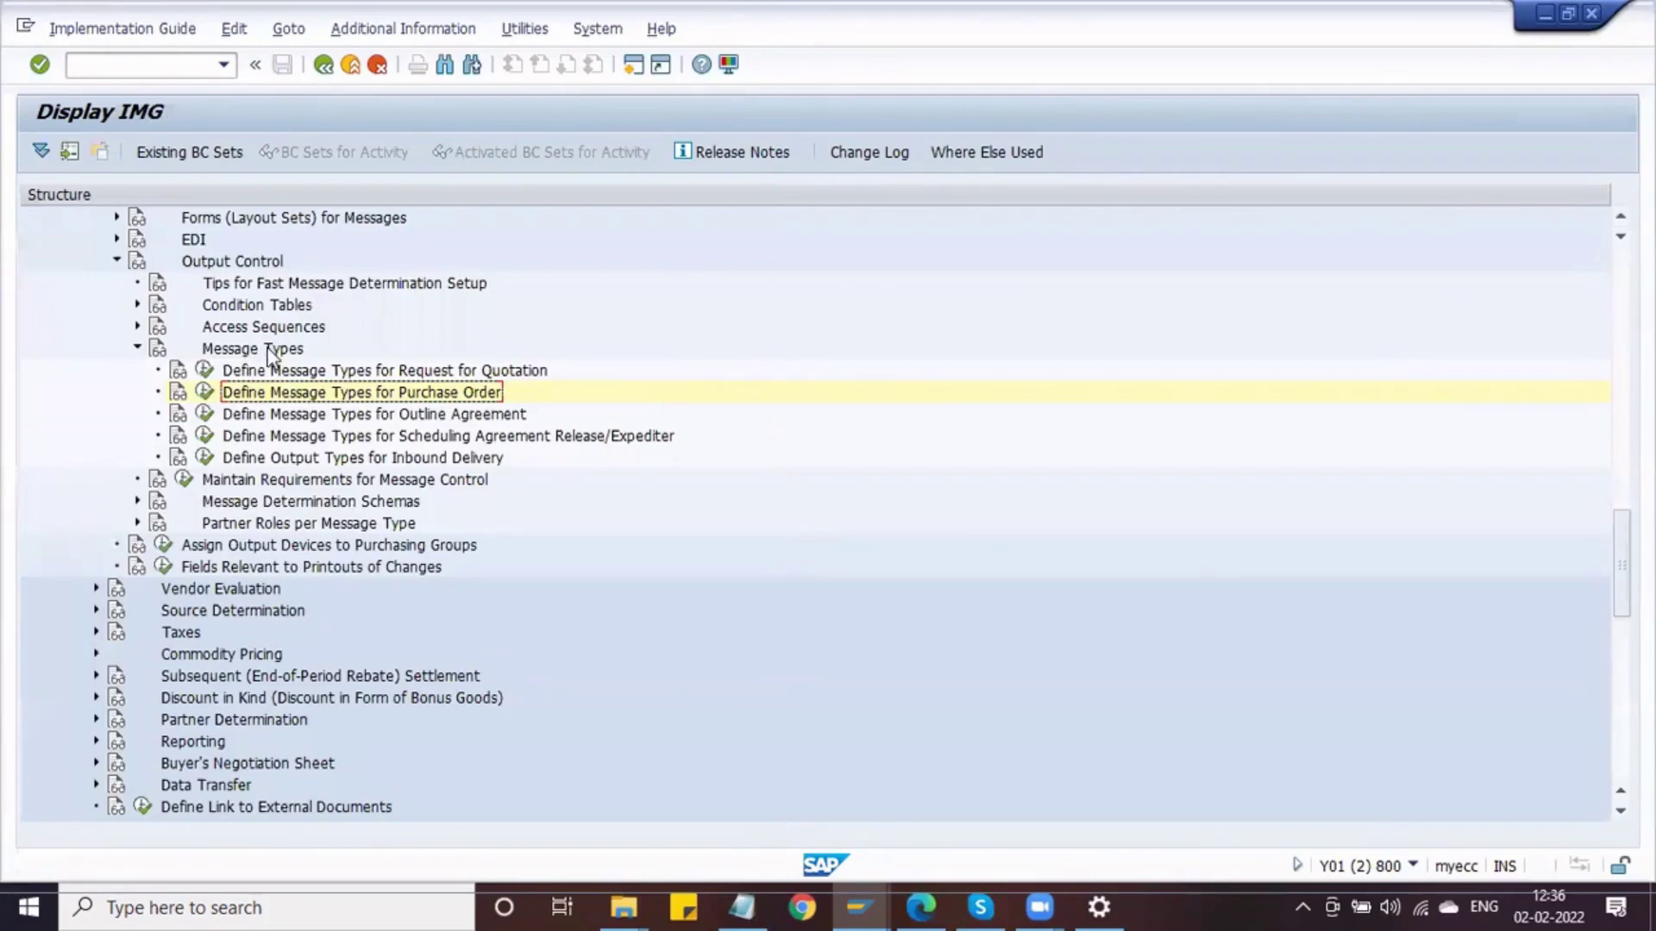
Open Maintain Message Determination Schema: Purchase Order from the Message Determination Schemas node of the IMG
left_click(137, 349)
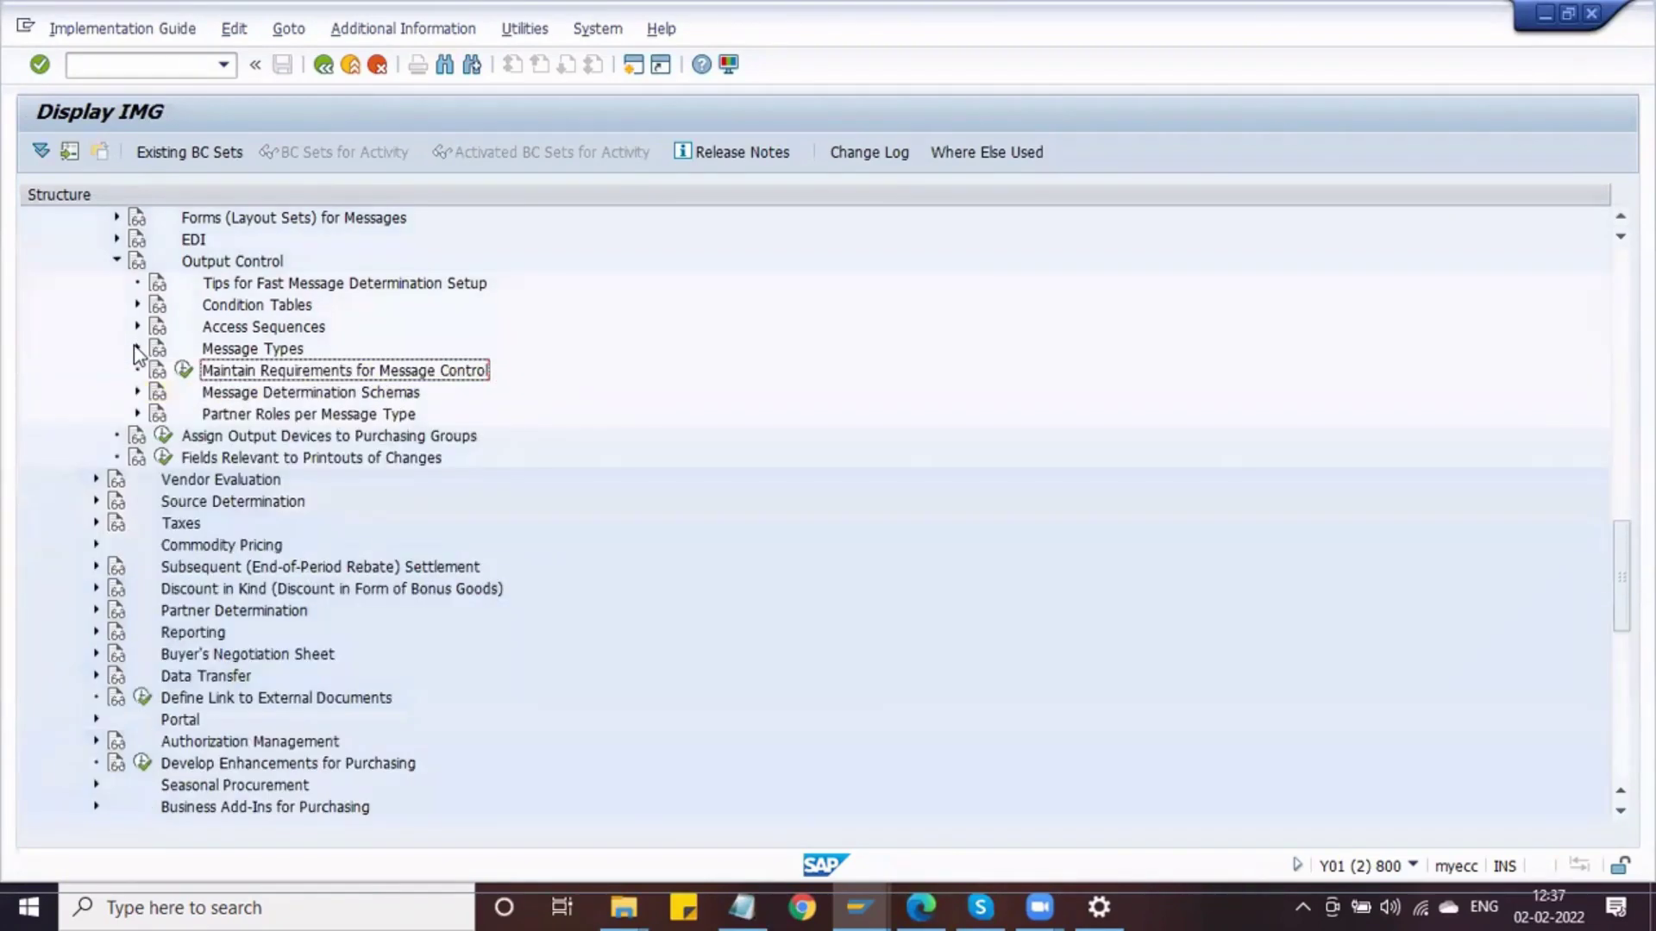
left_click(136, 393)
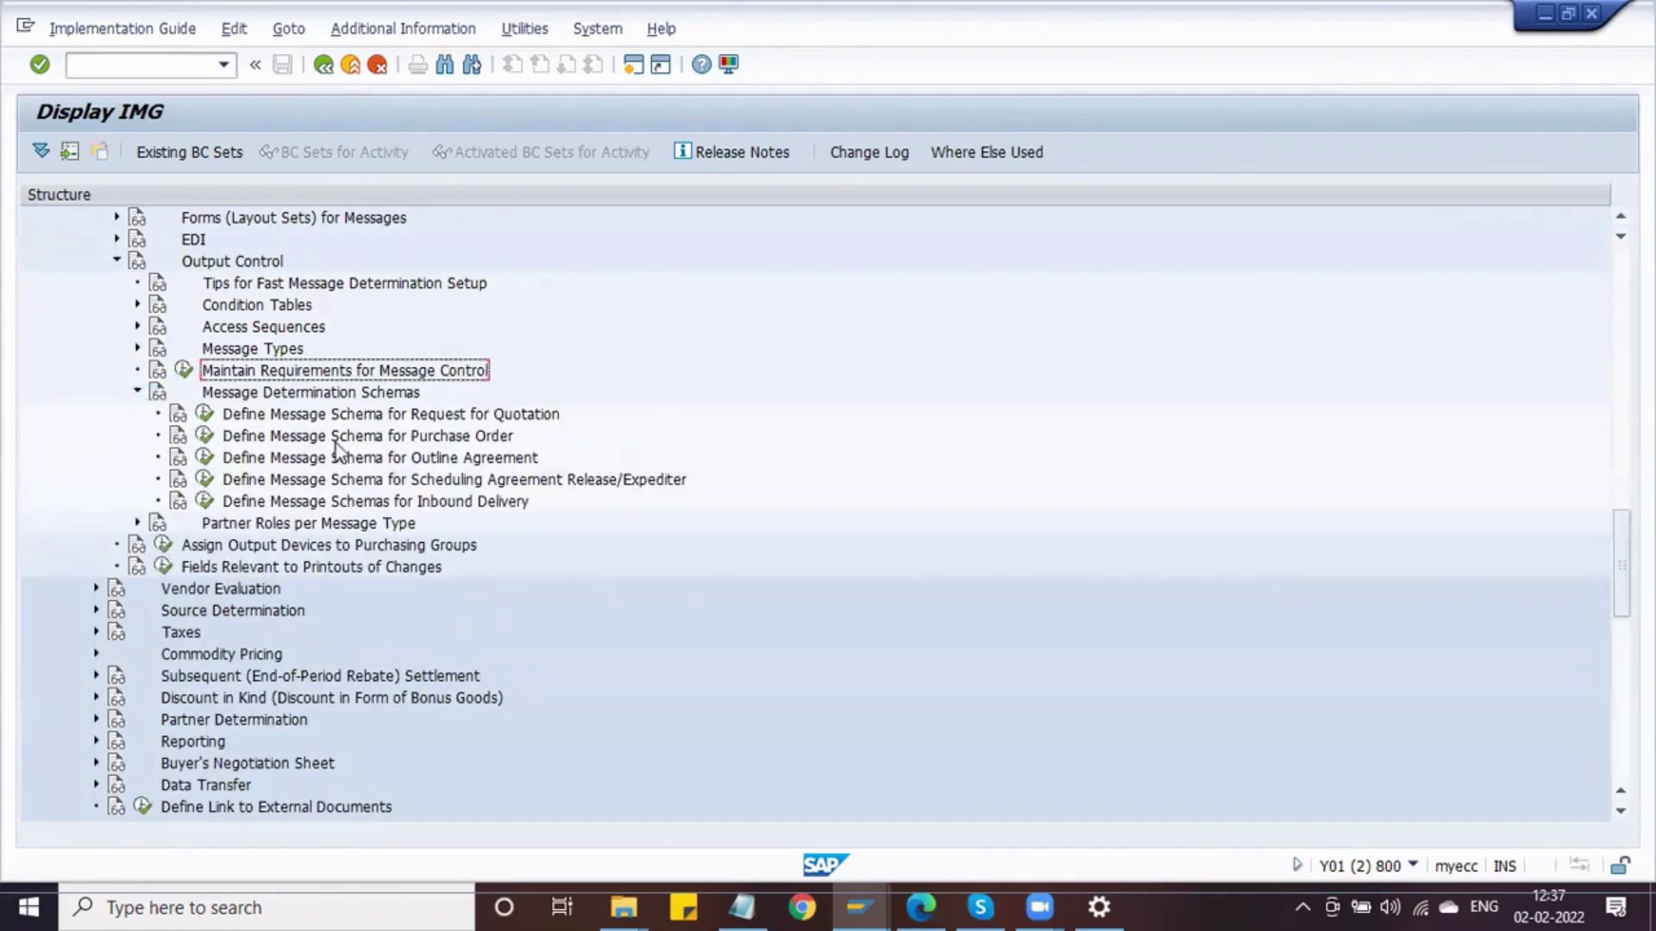
left_click(252, 438)
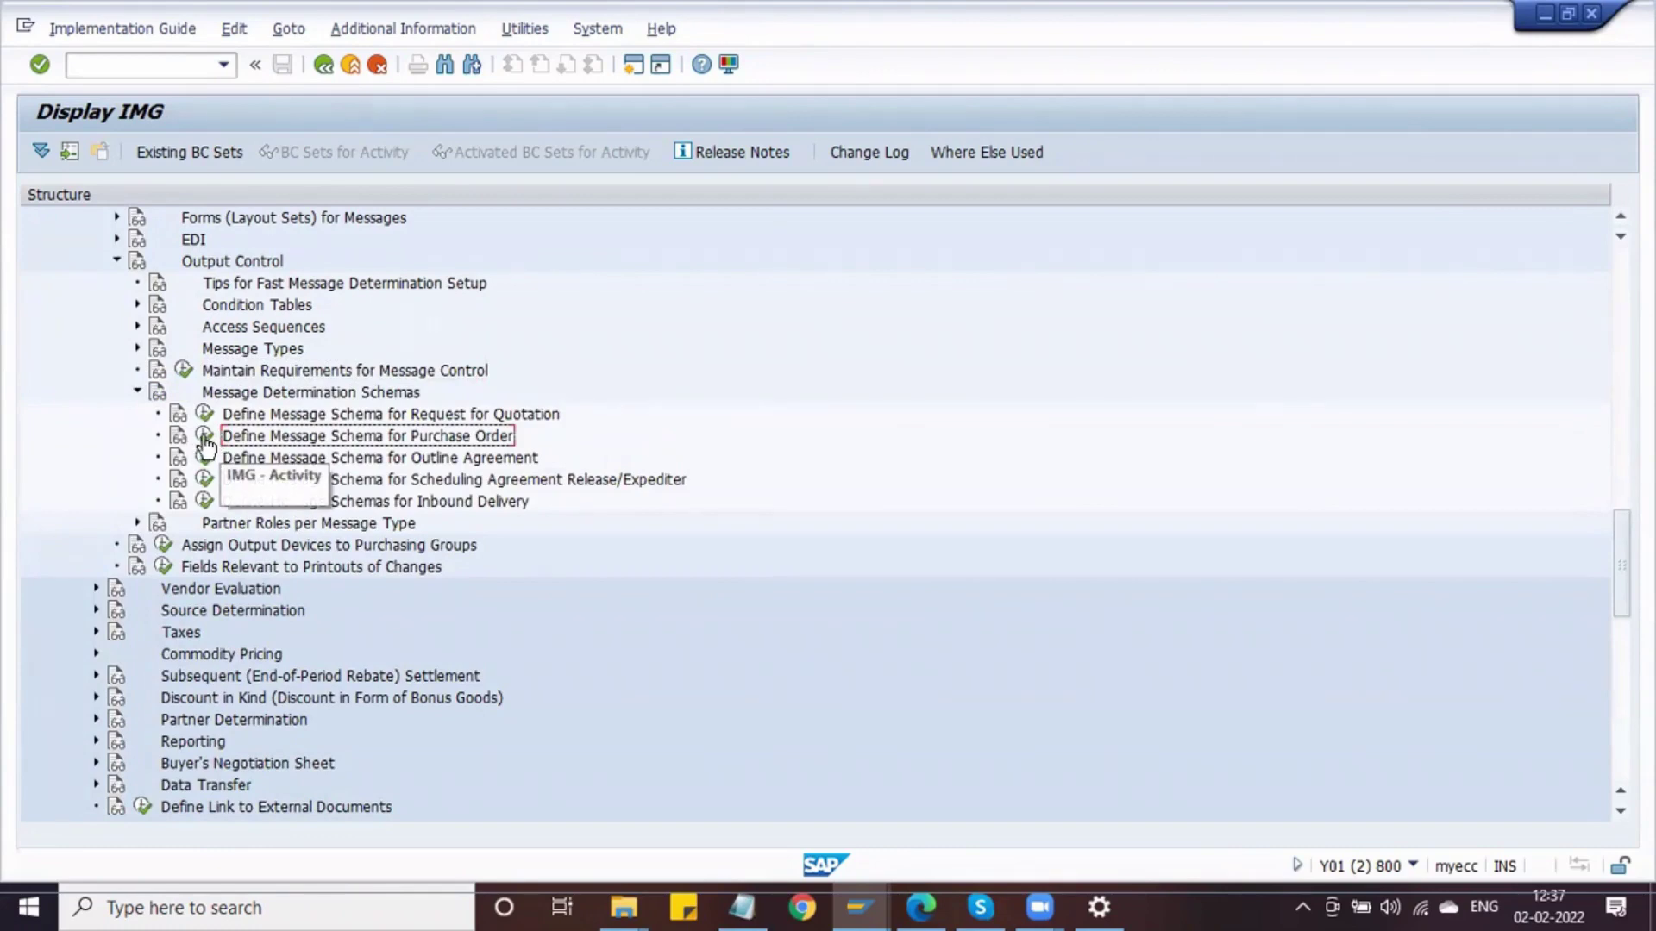
left_click(204, 437)
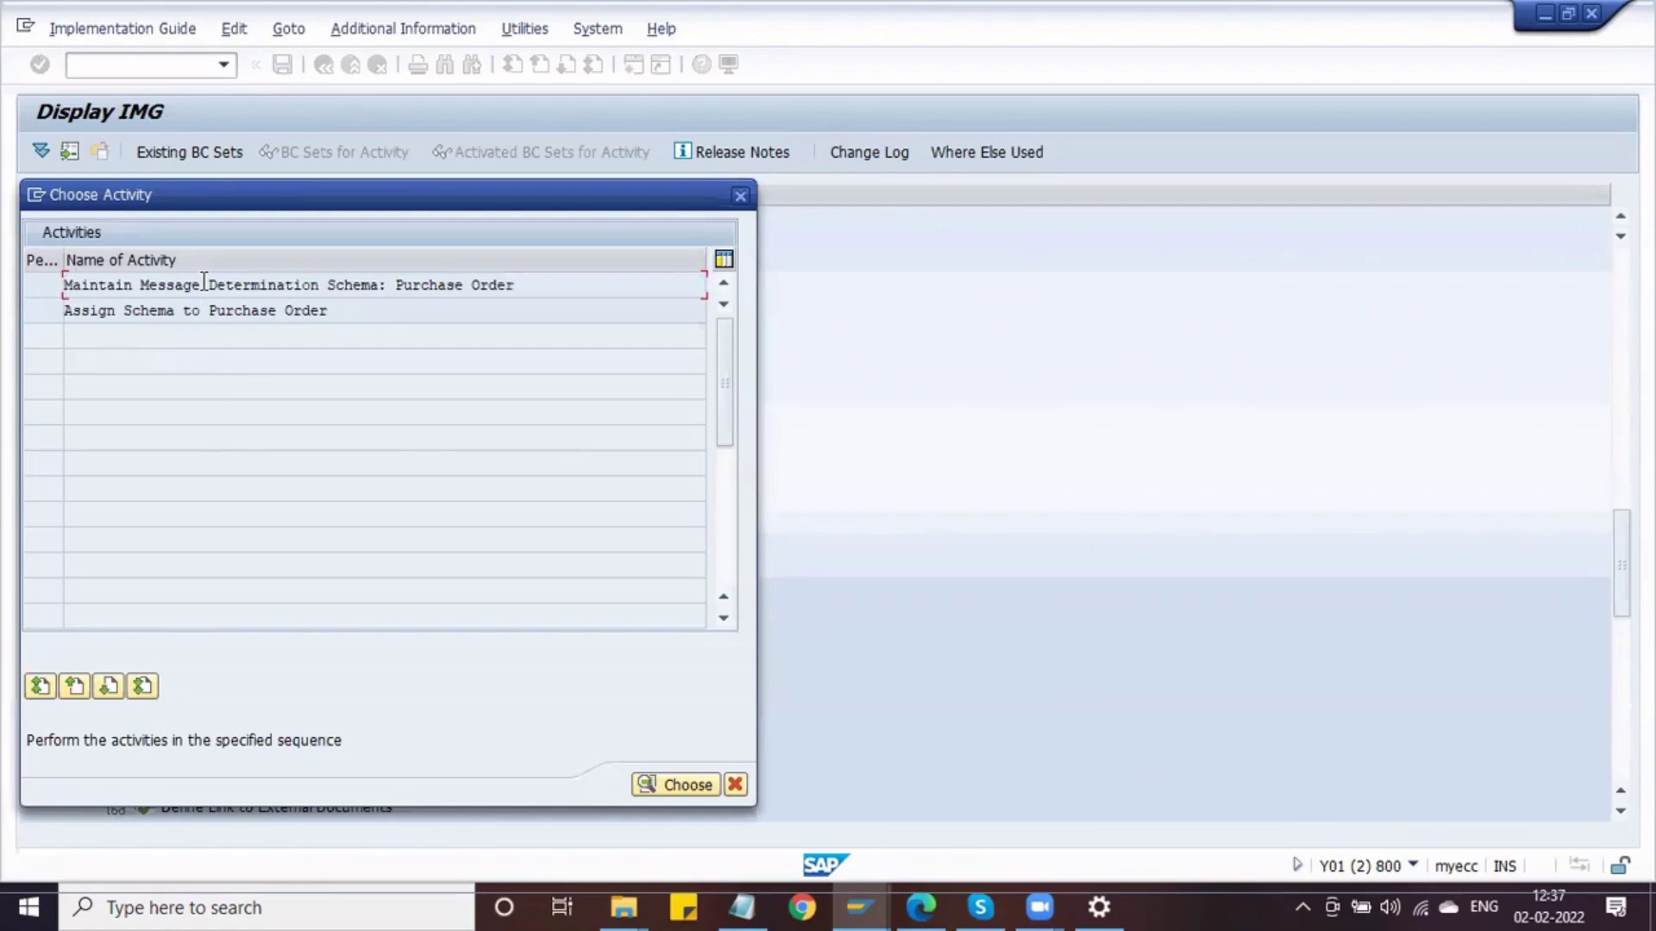
double_click(204, 284)
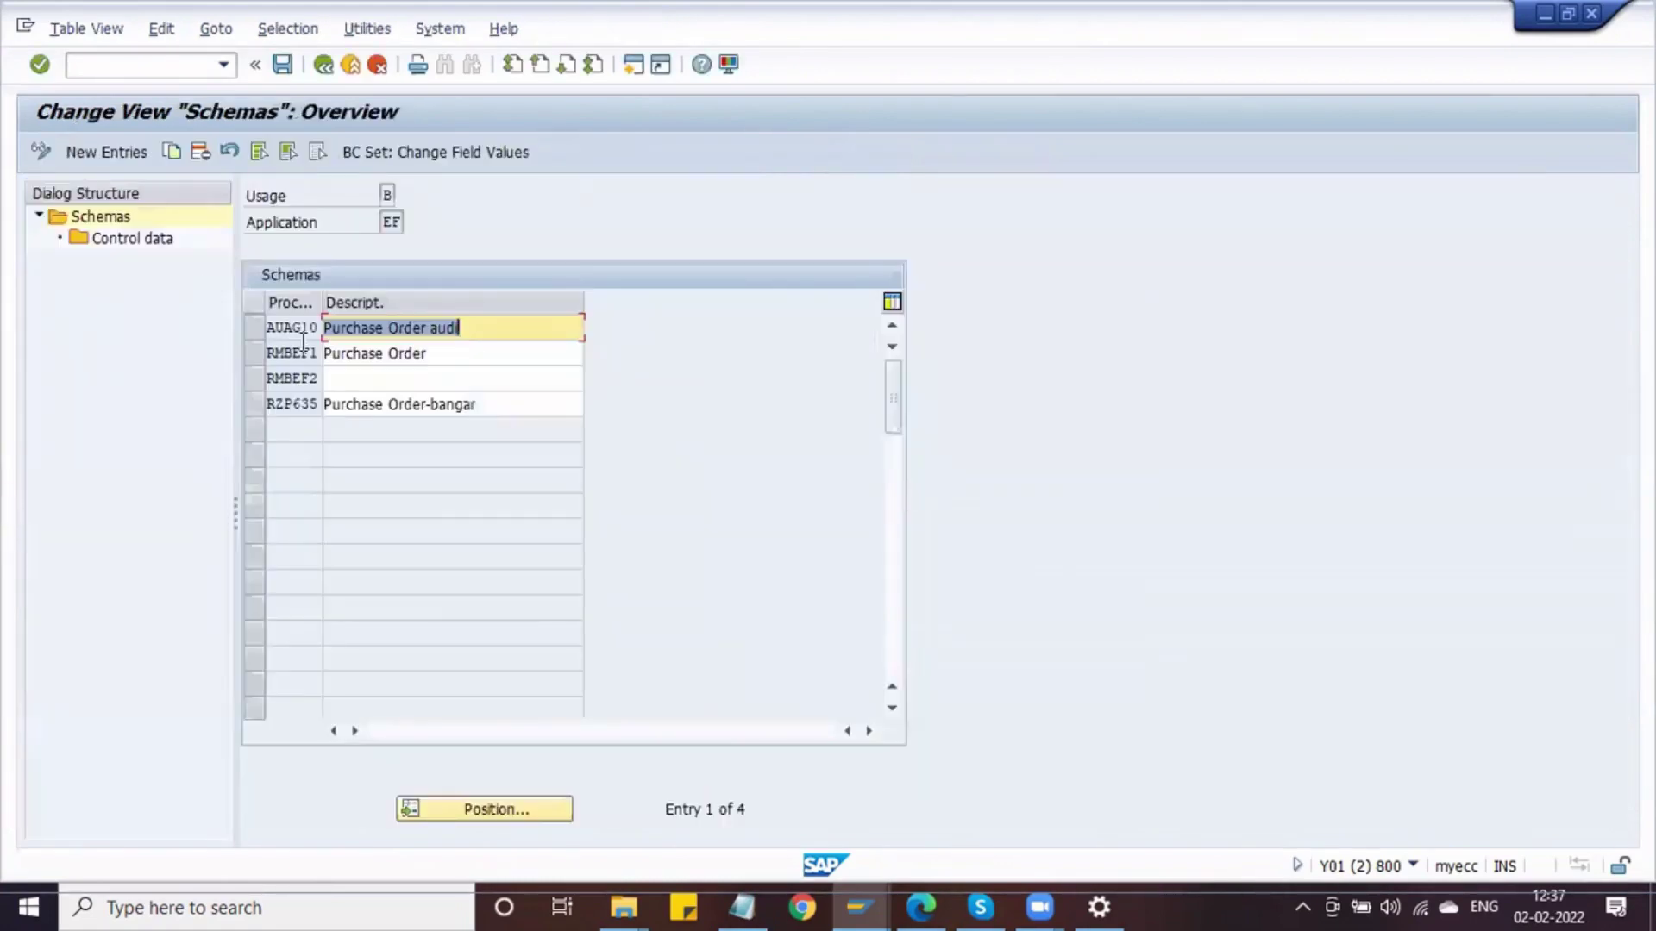
Open the control data of schema RMBEF1 and find the step for condition type NEU
left_click(303, 352)
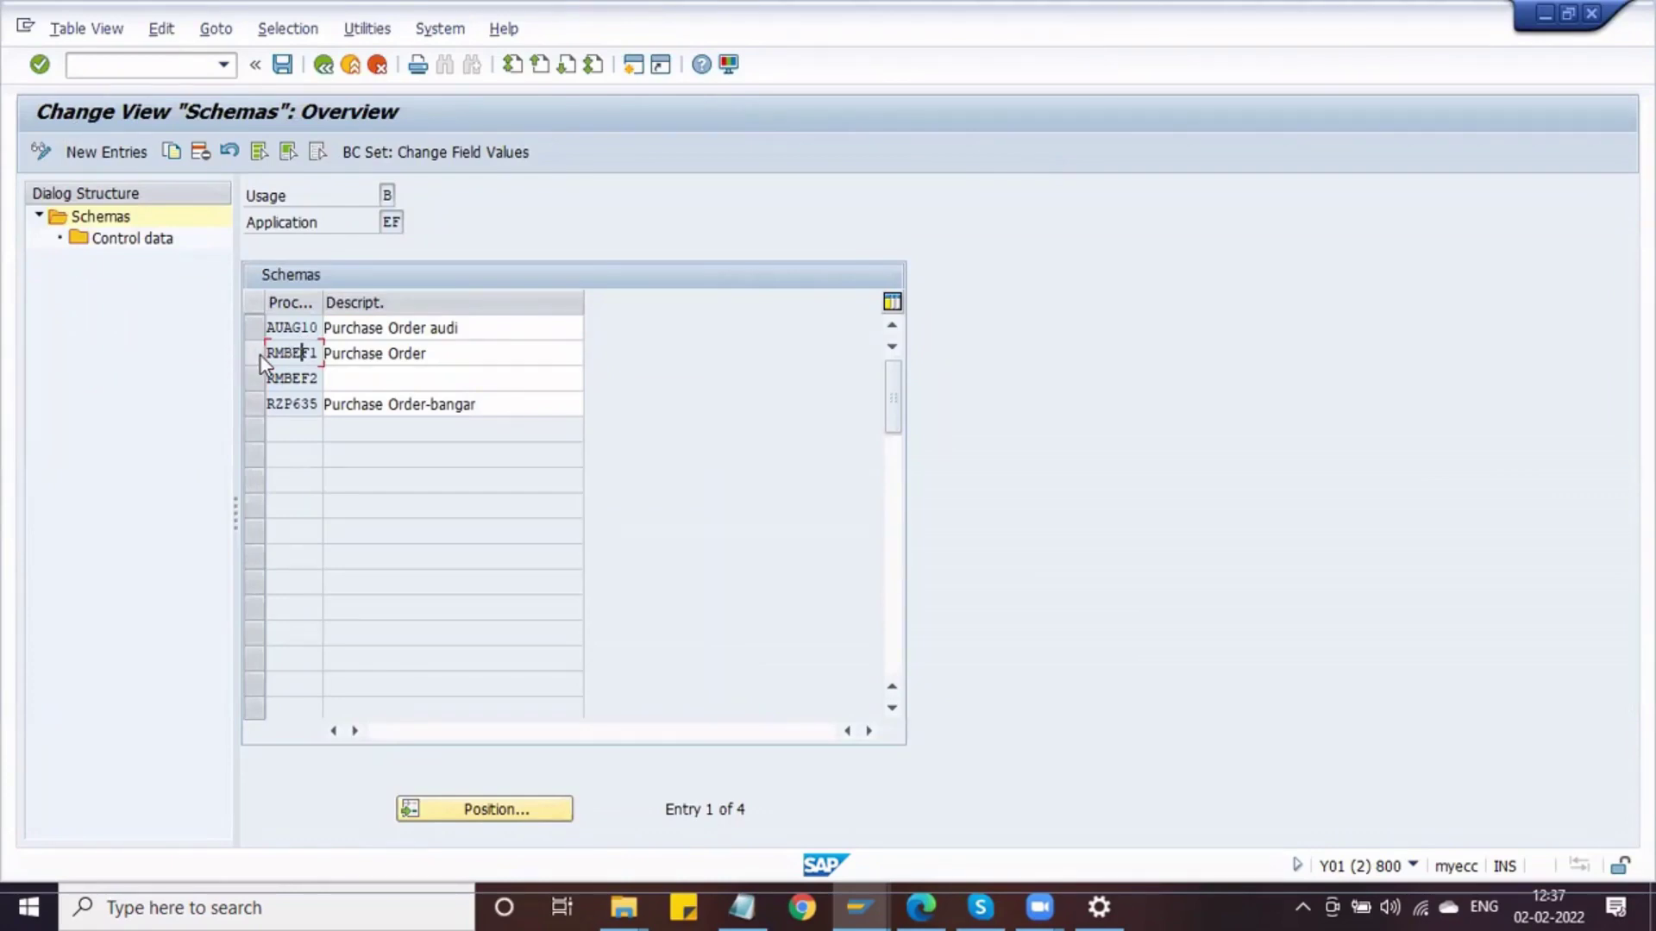
left_click(260, 355)
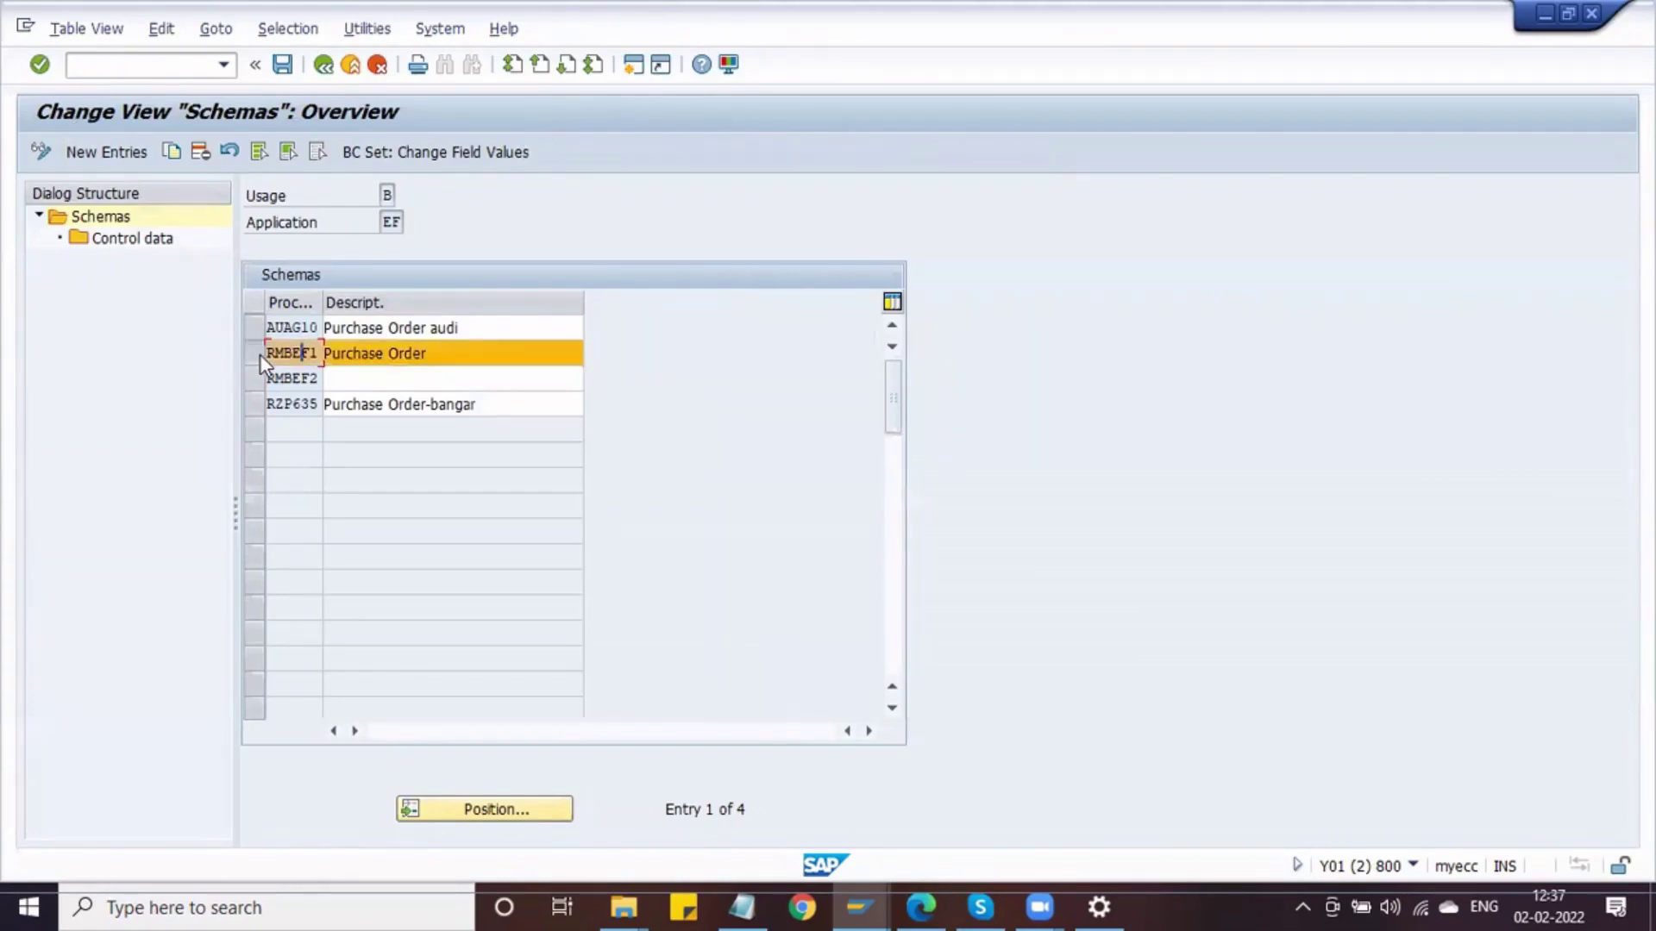
double_click(104, 239)
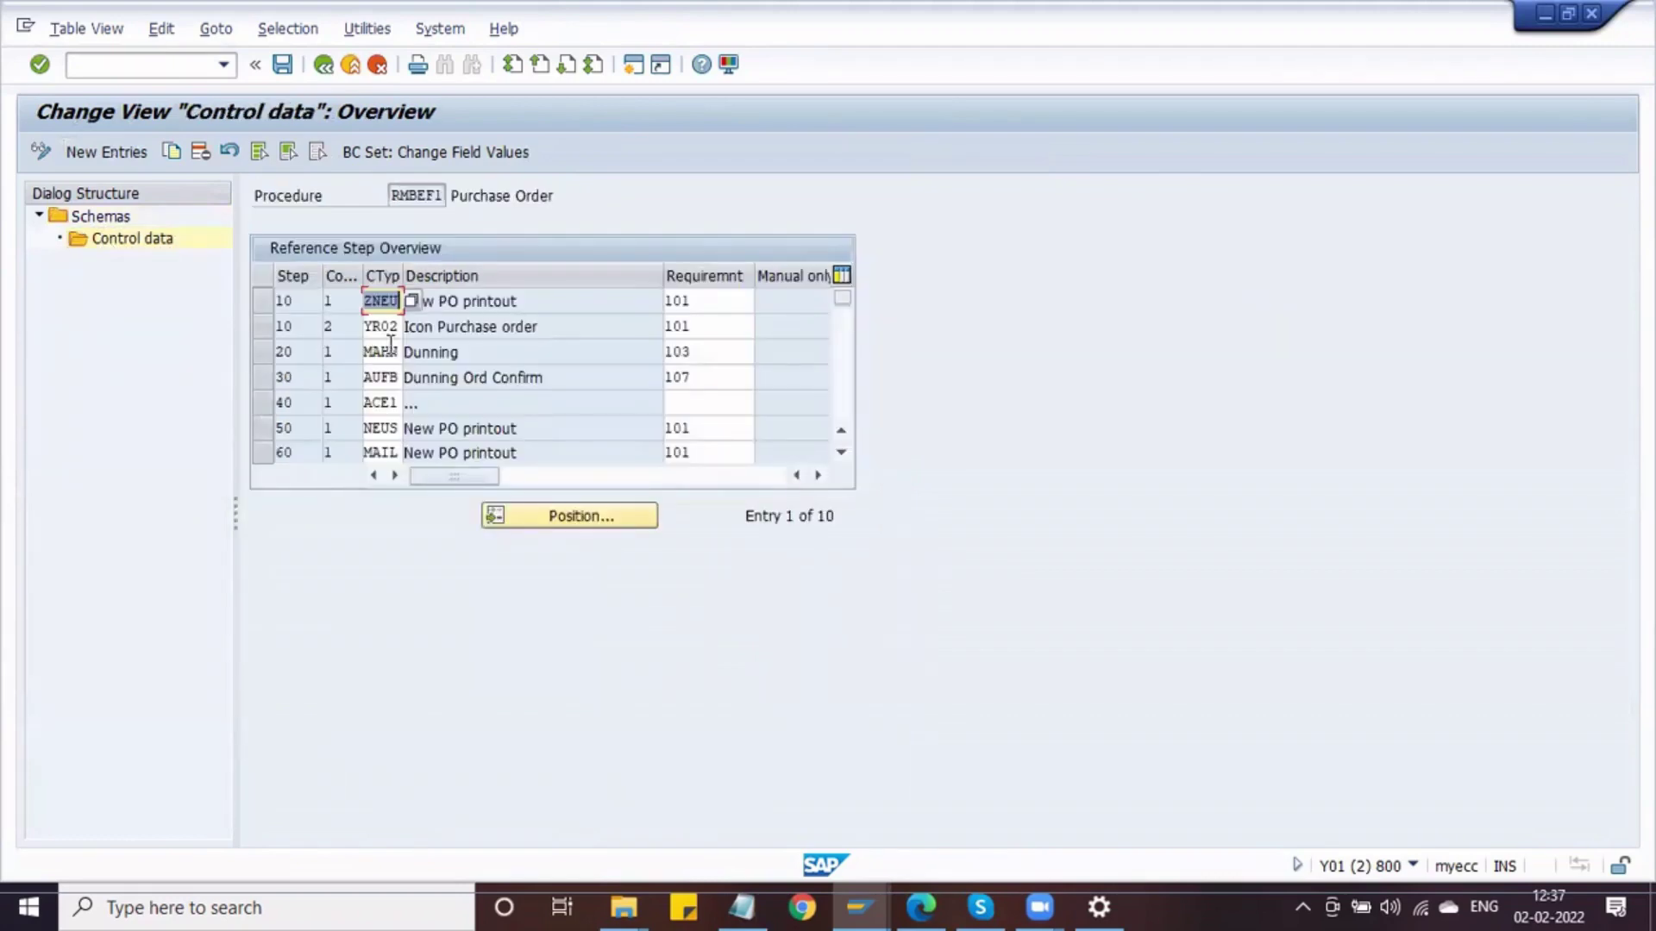
left_click(386, 350)
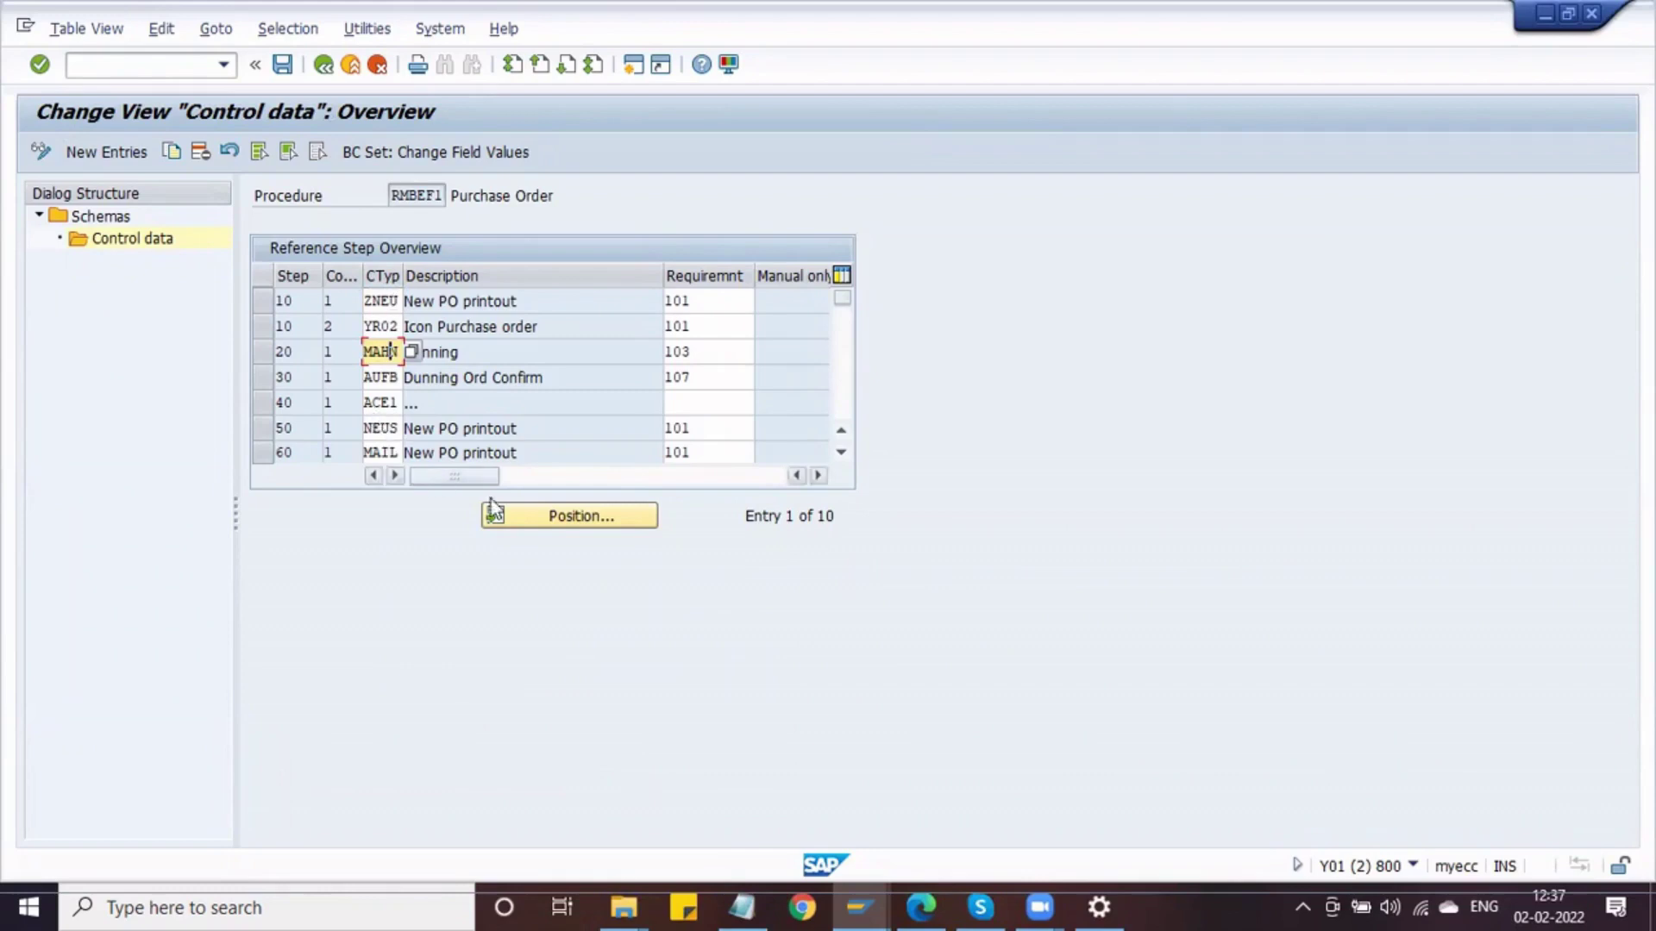
left_click(565, 70)
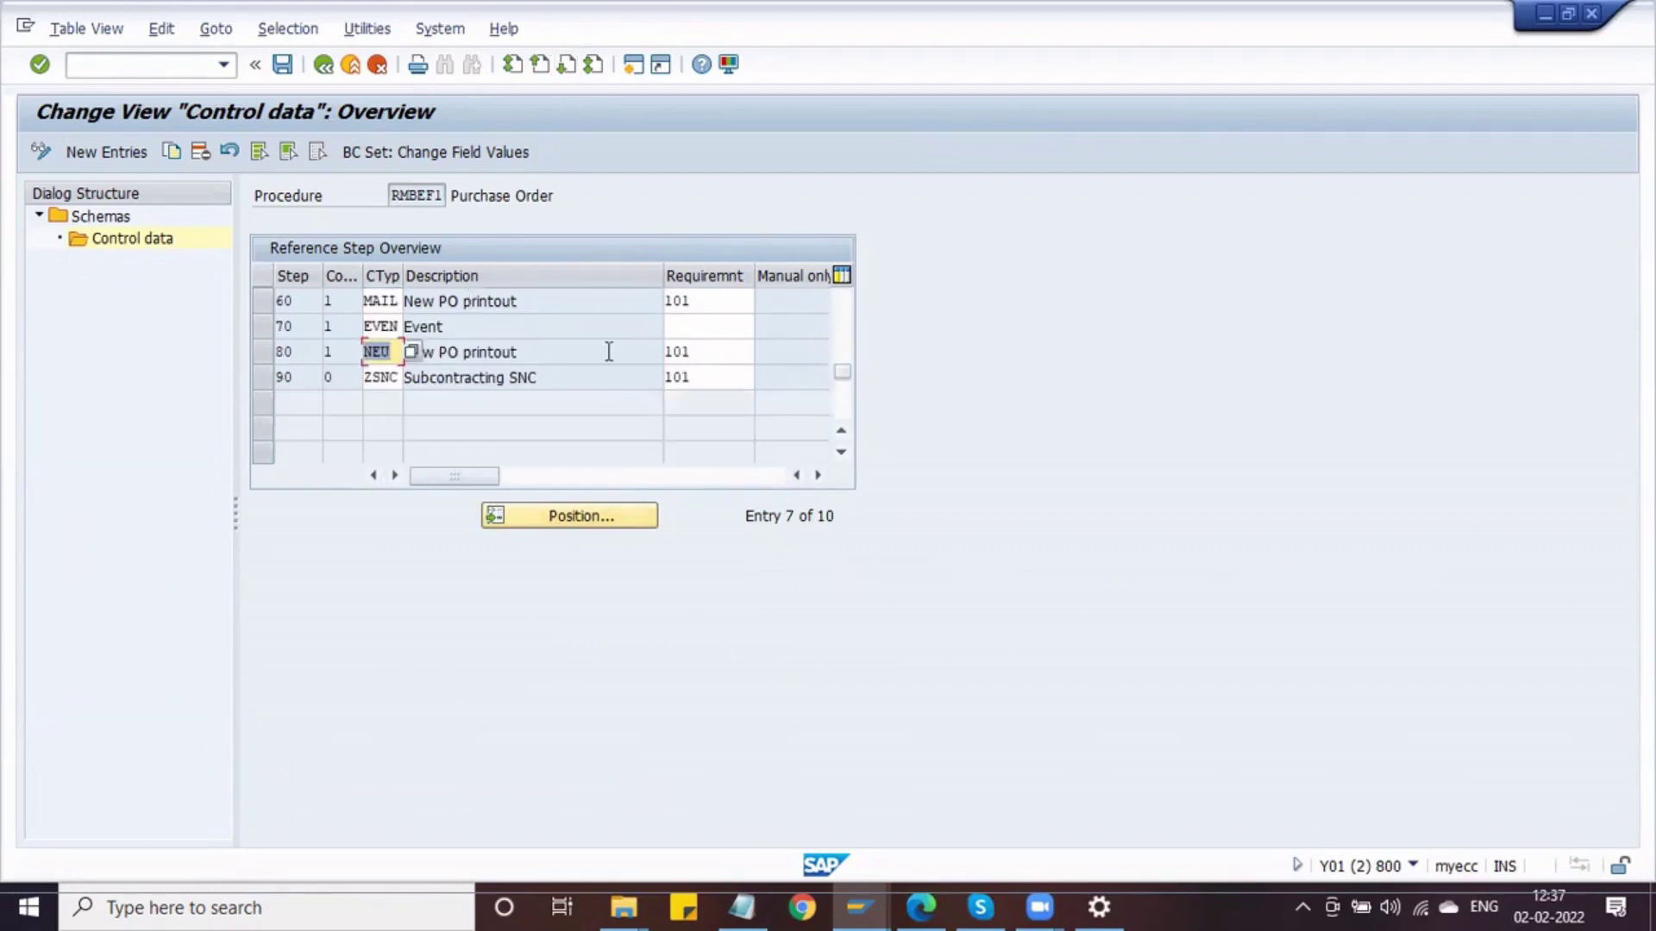
Check the available requirement routines for the NEU step and review its condition type within procedure RMBEF1
left_click(391, 354)
left_click(715, 352)
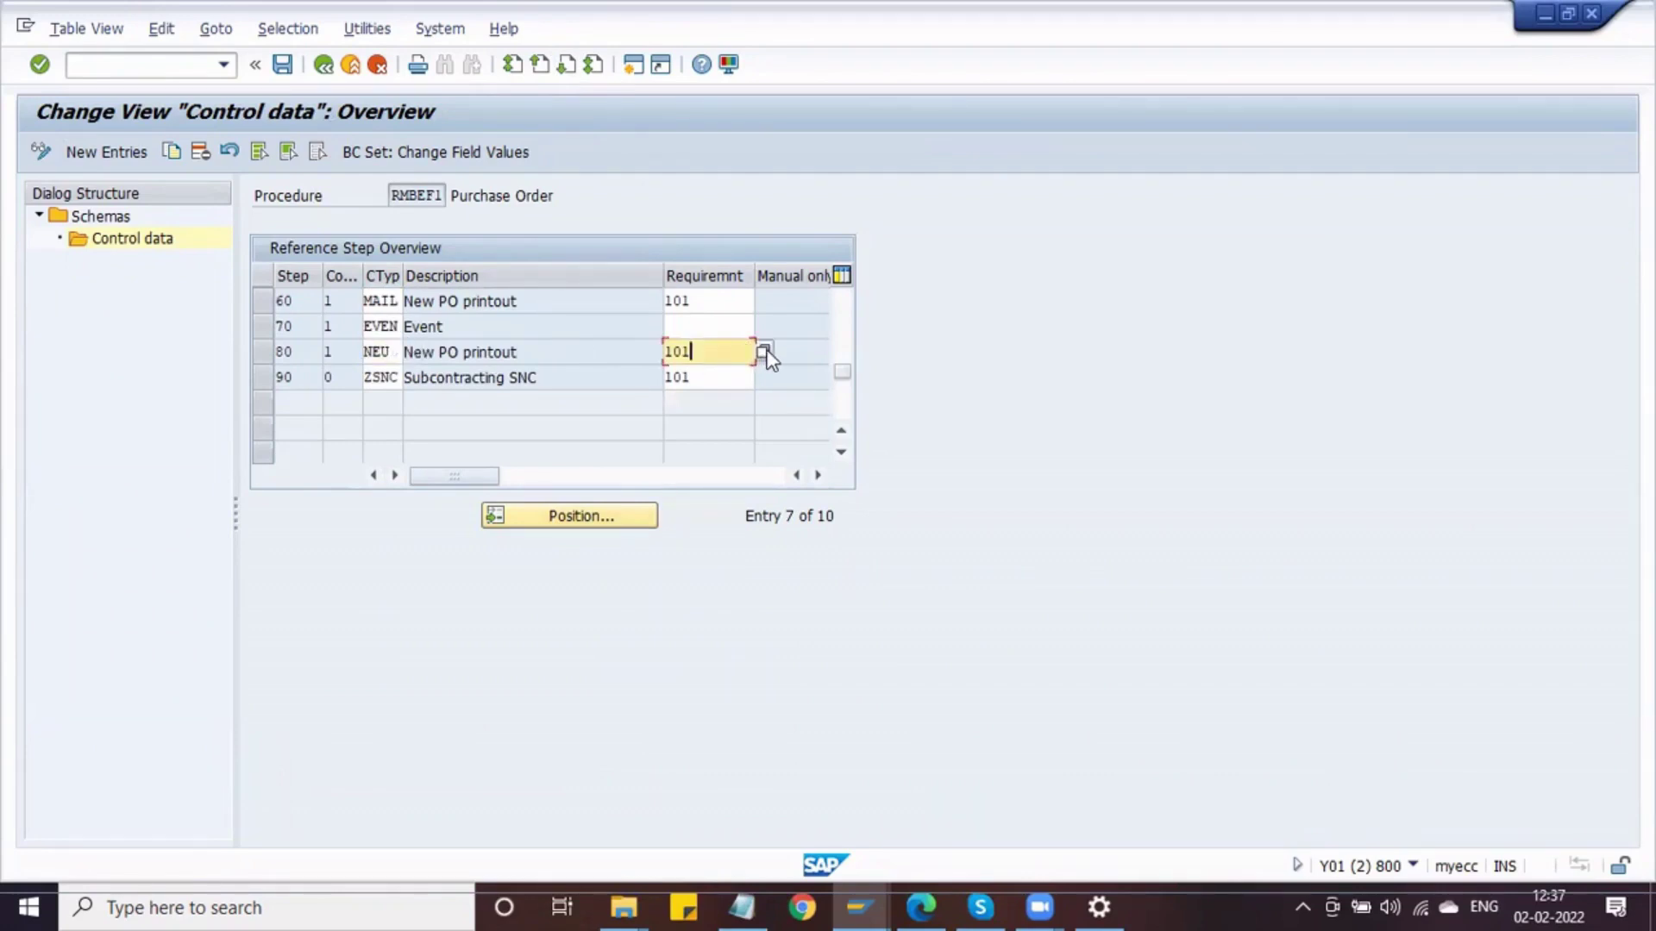
left_click(764, 352)
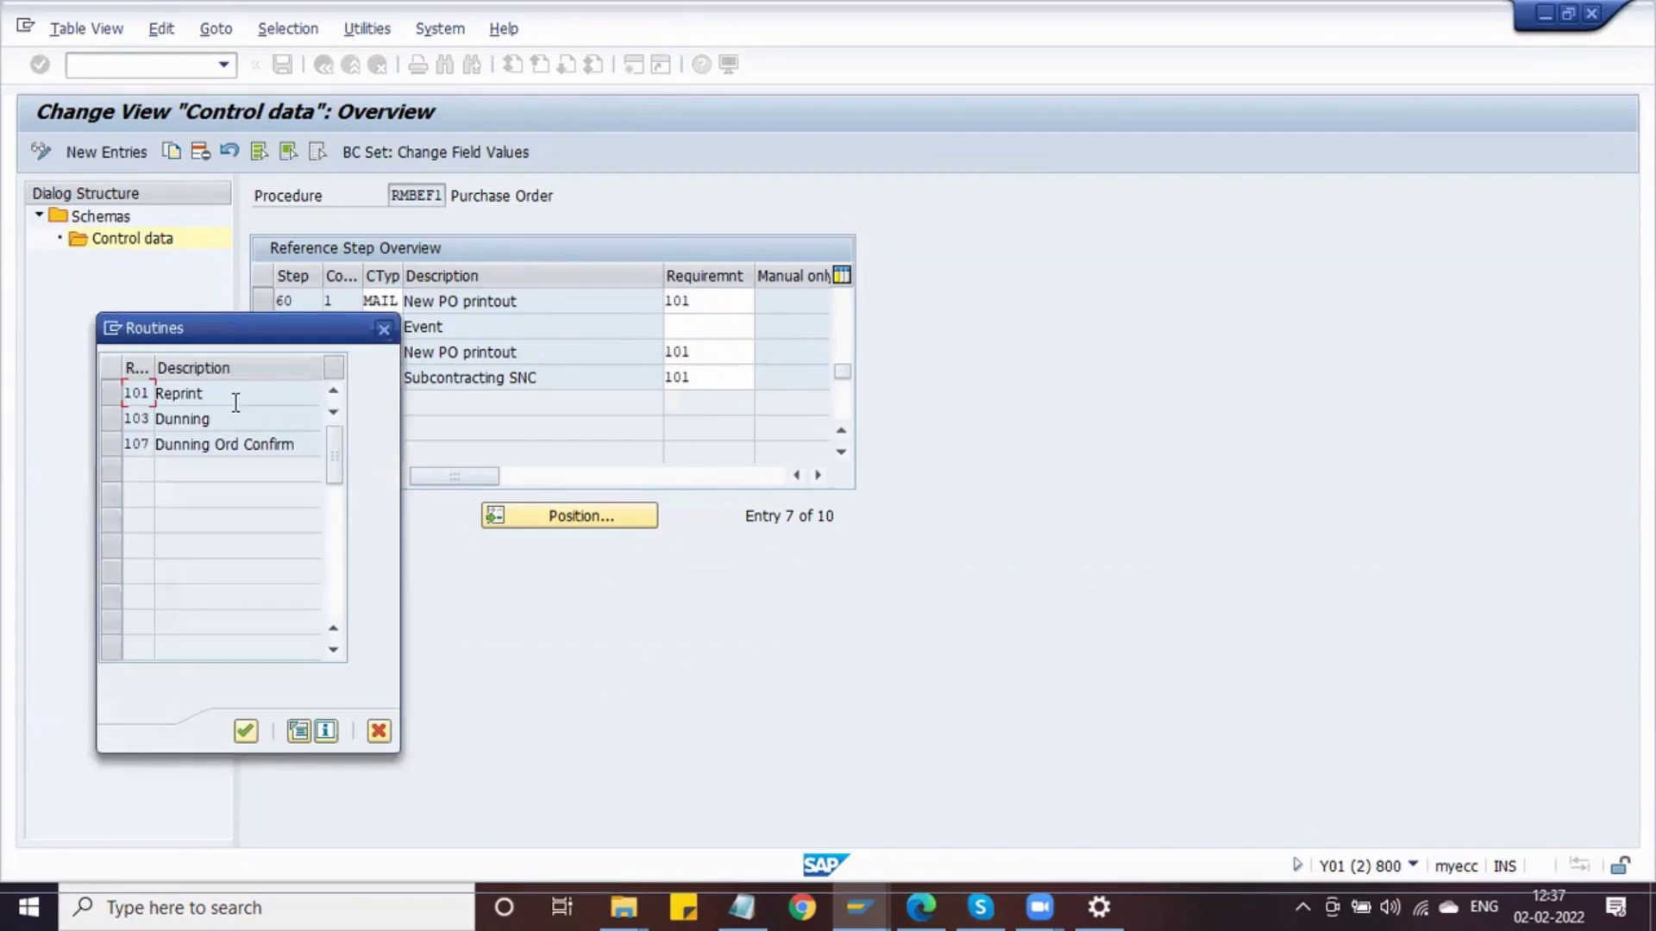
left_click_drag(232, 402, 158, 404)
left_click(388, 738)
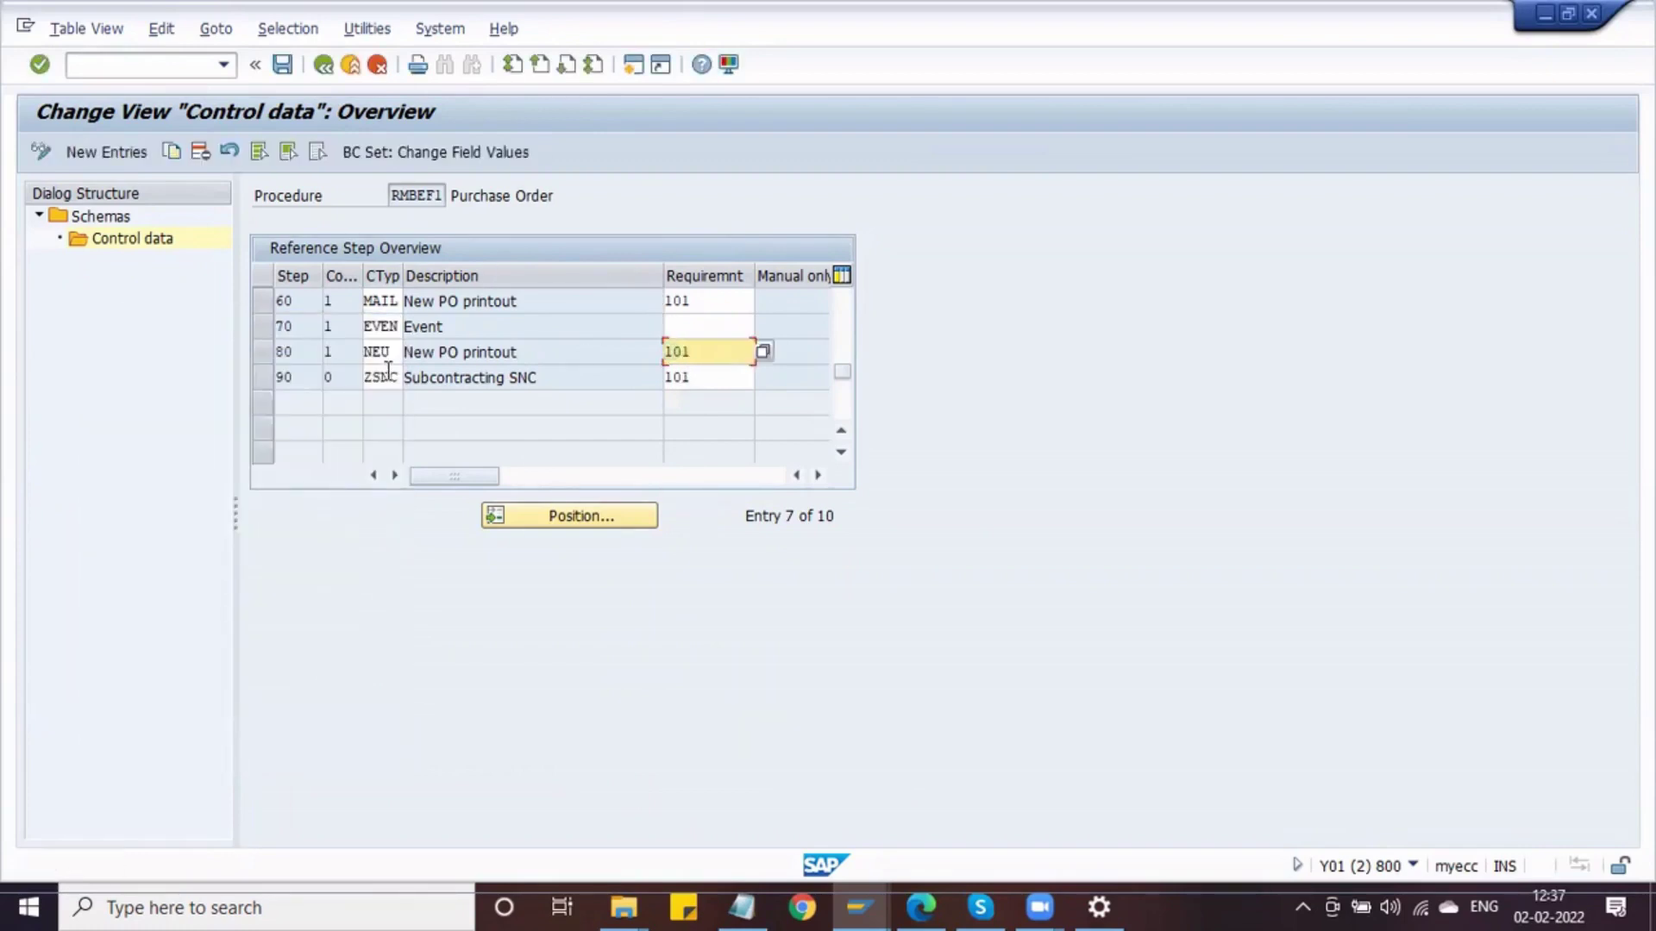
left_click_drag(392, 353, 360, 360)
left_click(360, 359)
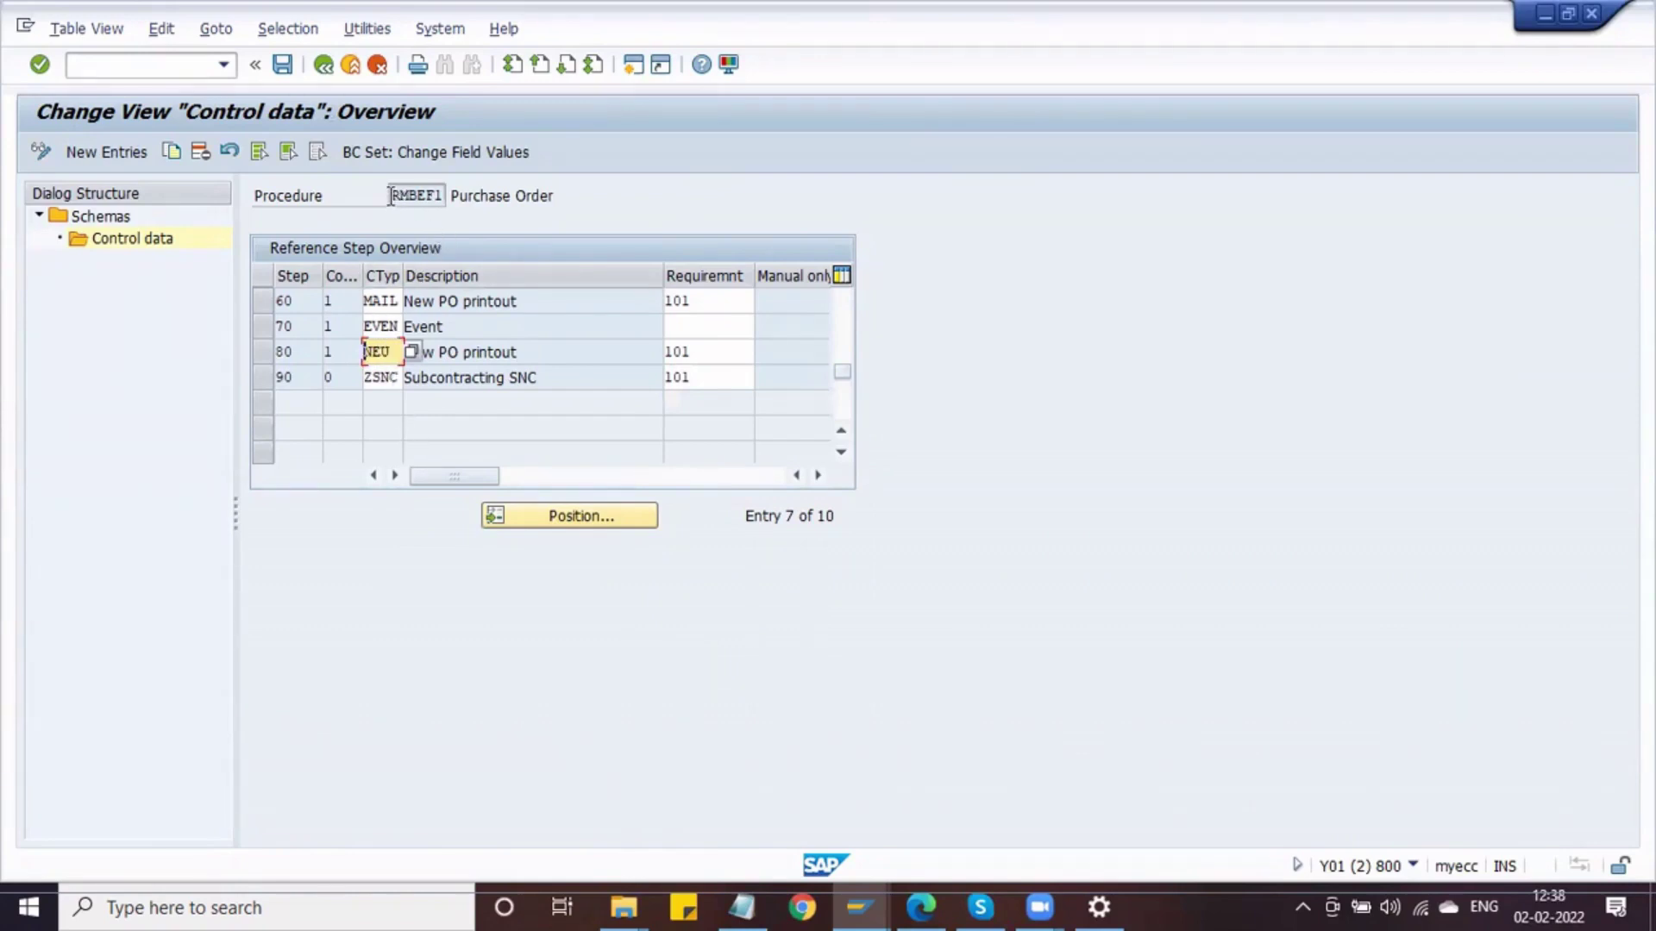
left_click_drag(390, 197, 463, 200)
left_click(464, 200)
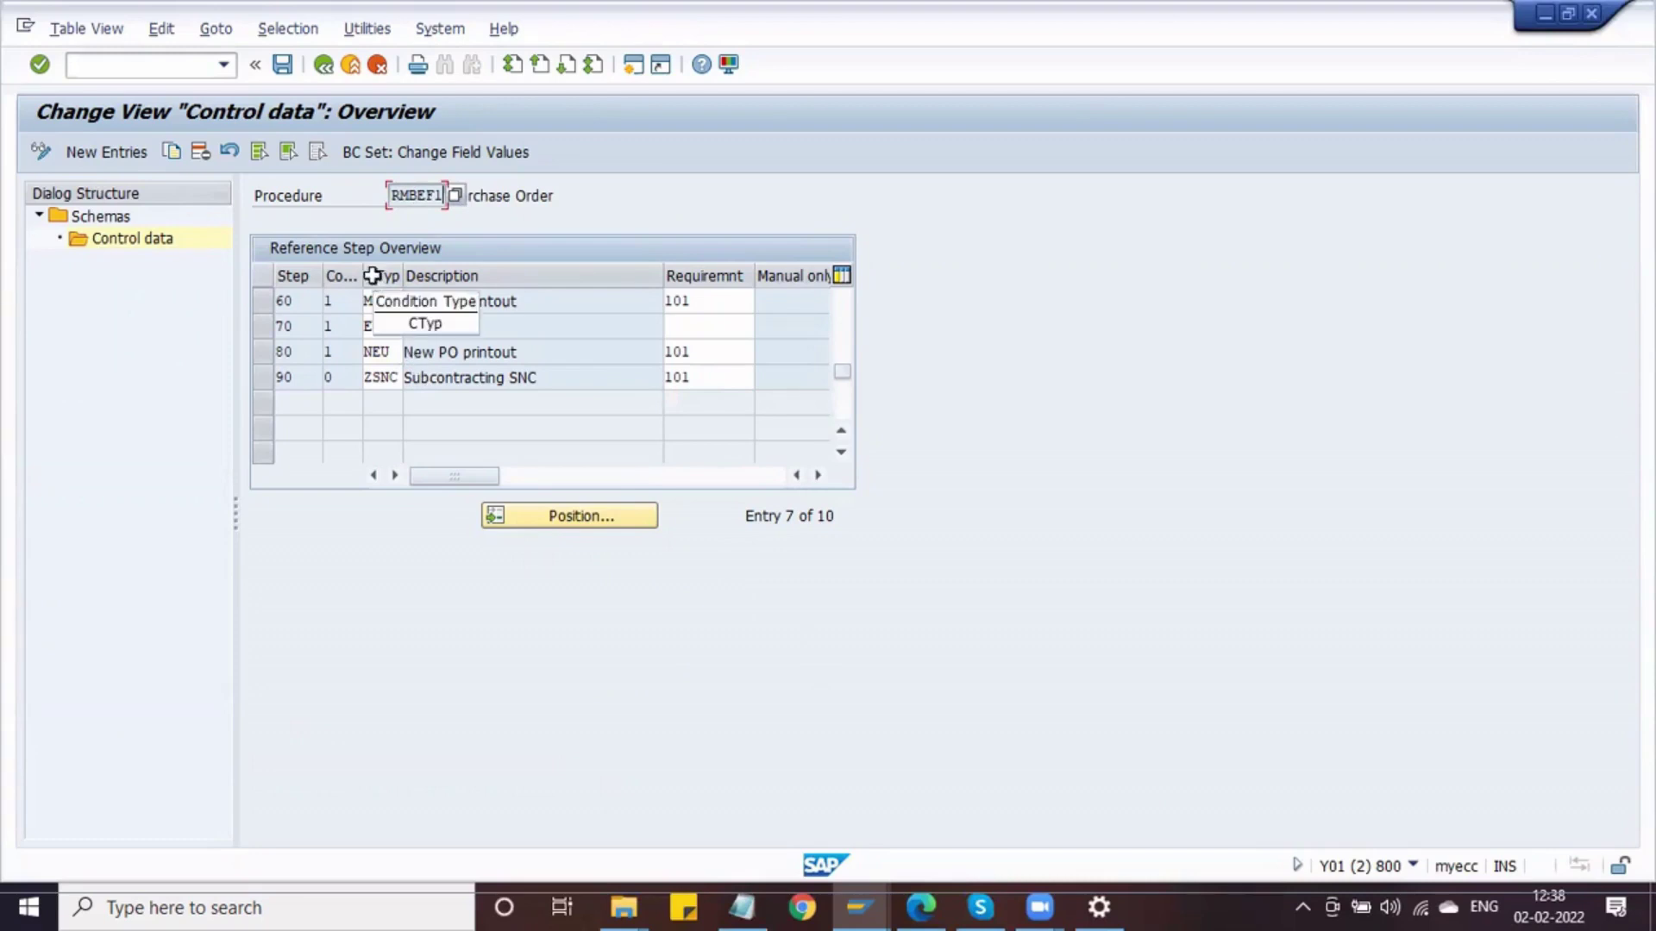
Return to the schema overview and copy schema RMBEF1, naming the new procedure DSCH
left_click(324, 65)
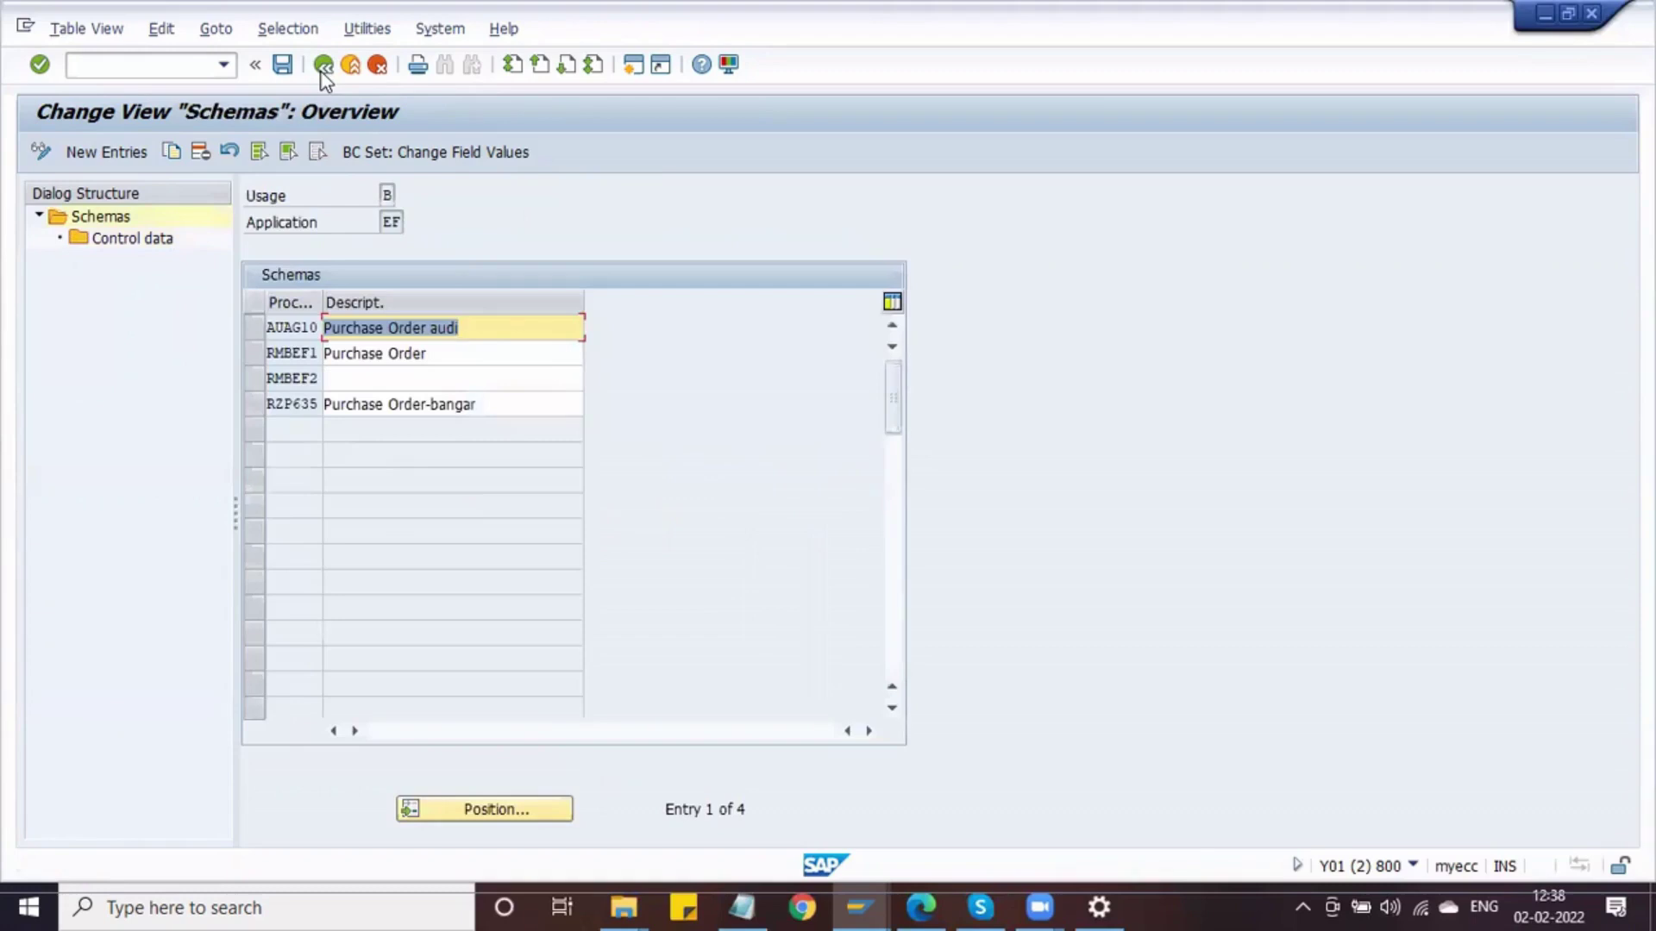
left_click(256, 359)
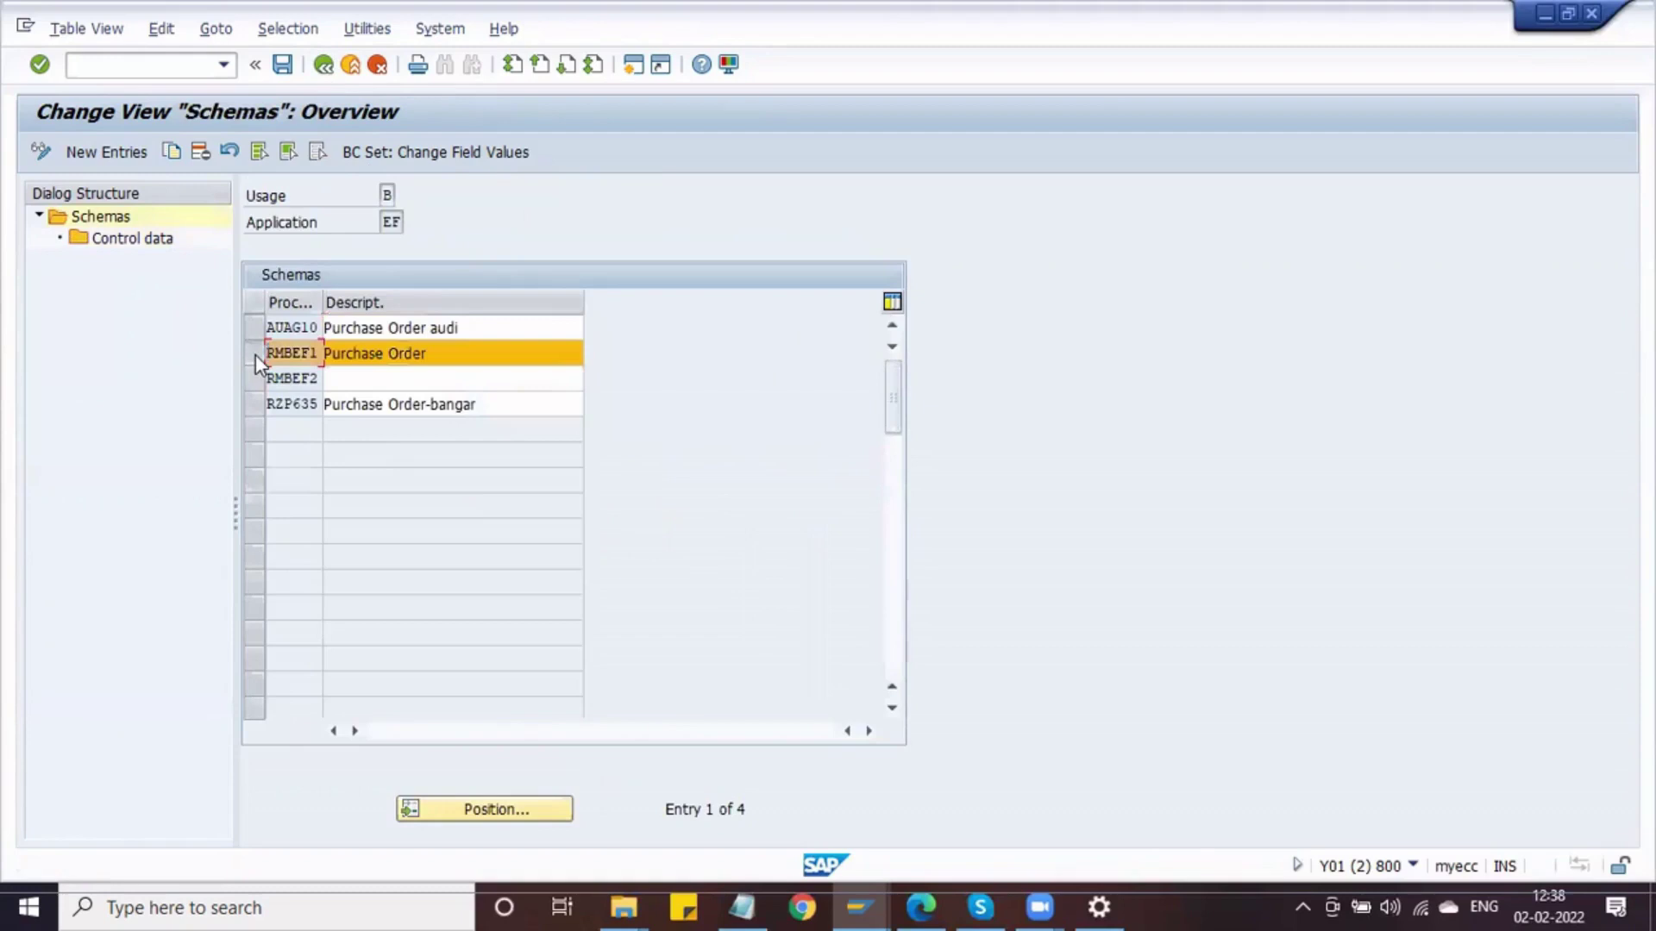
left_click(171, 153)
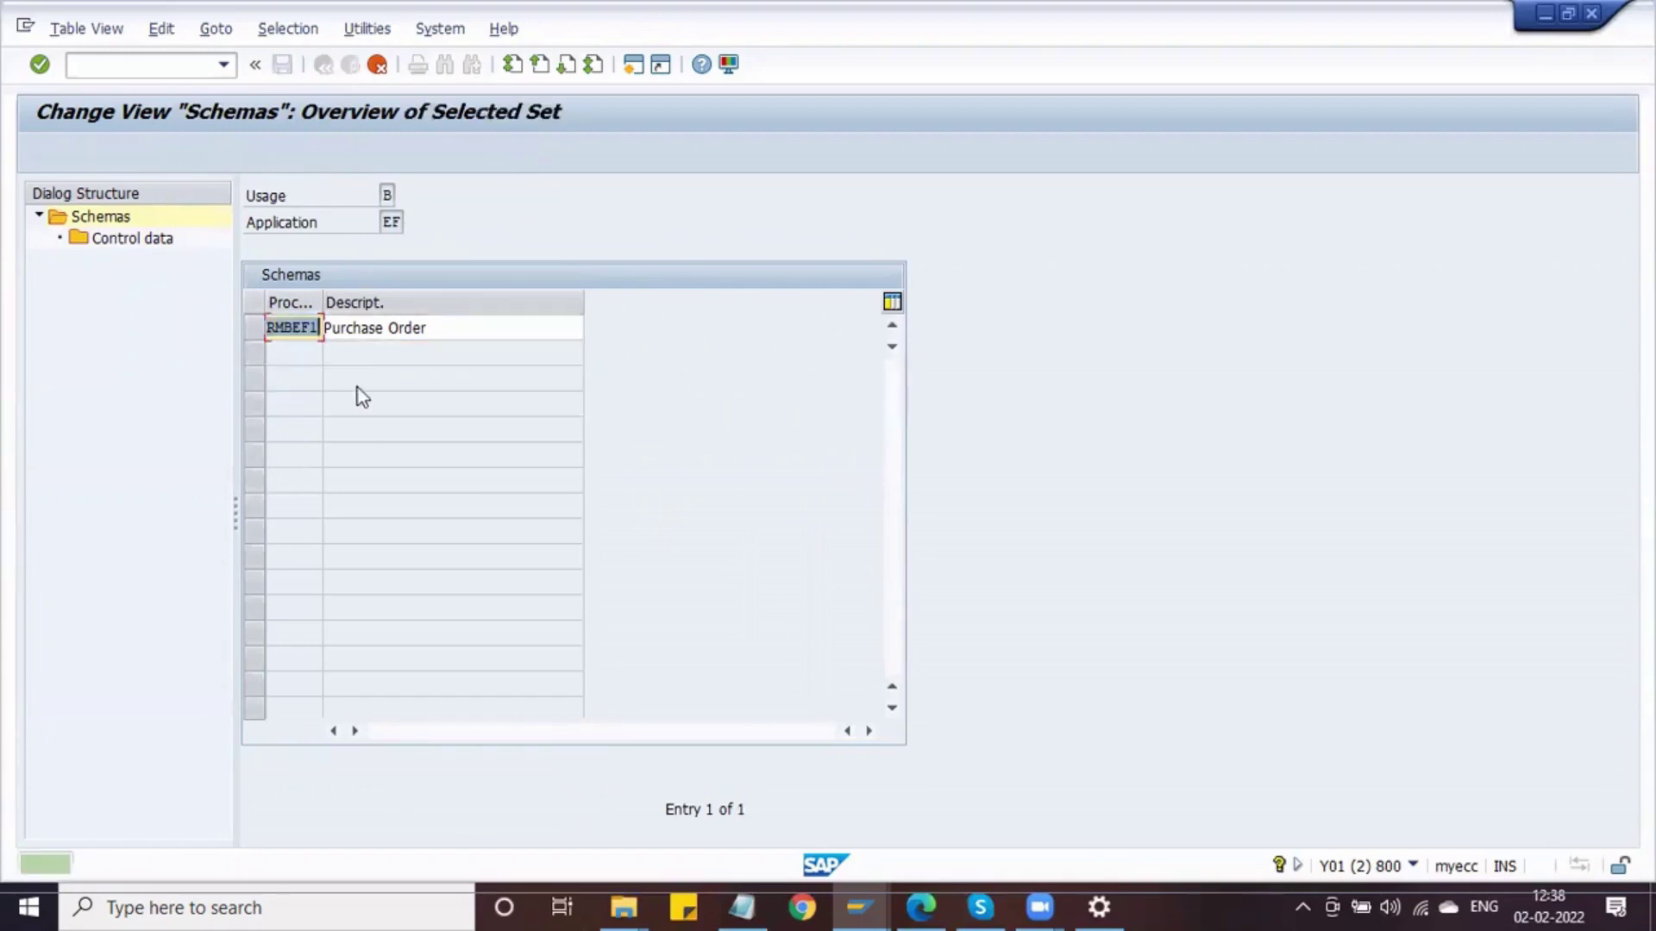
type("S")
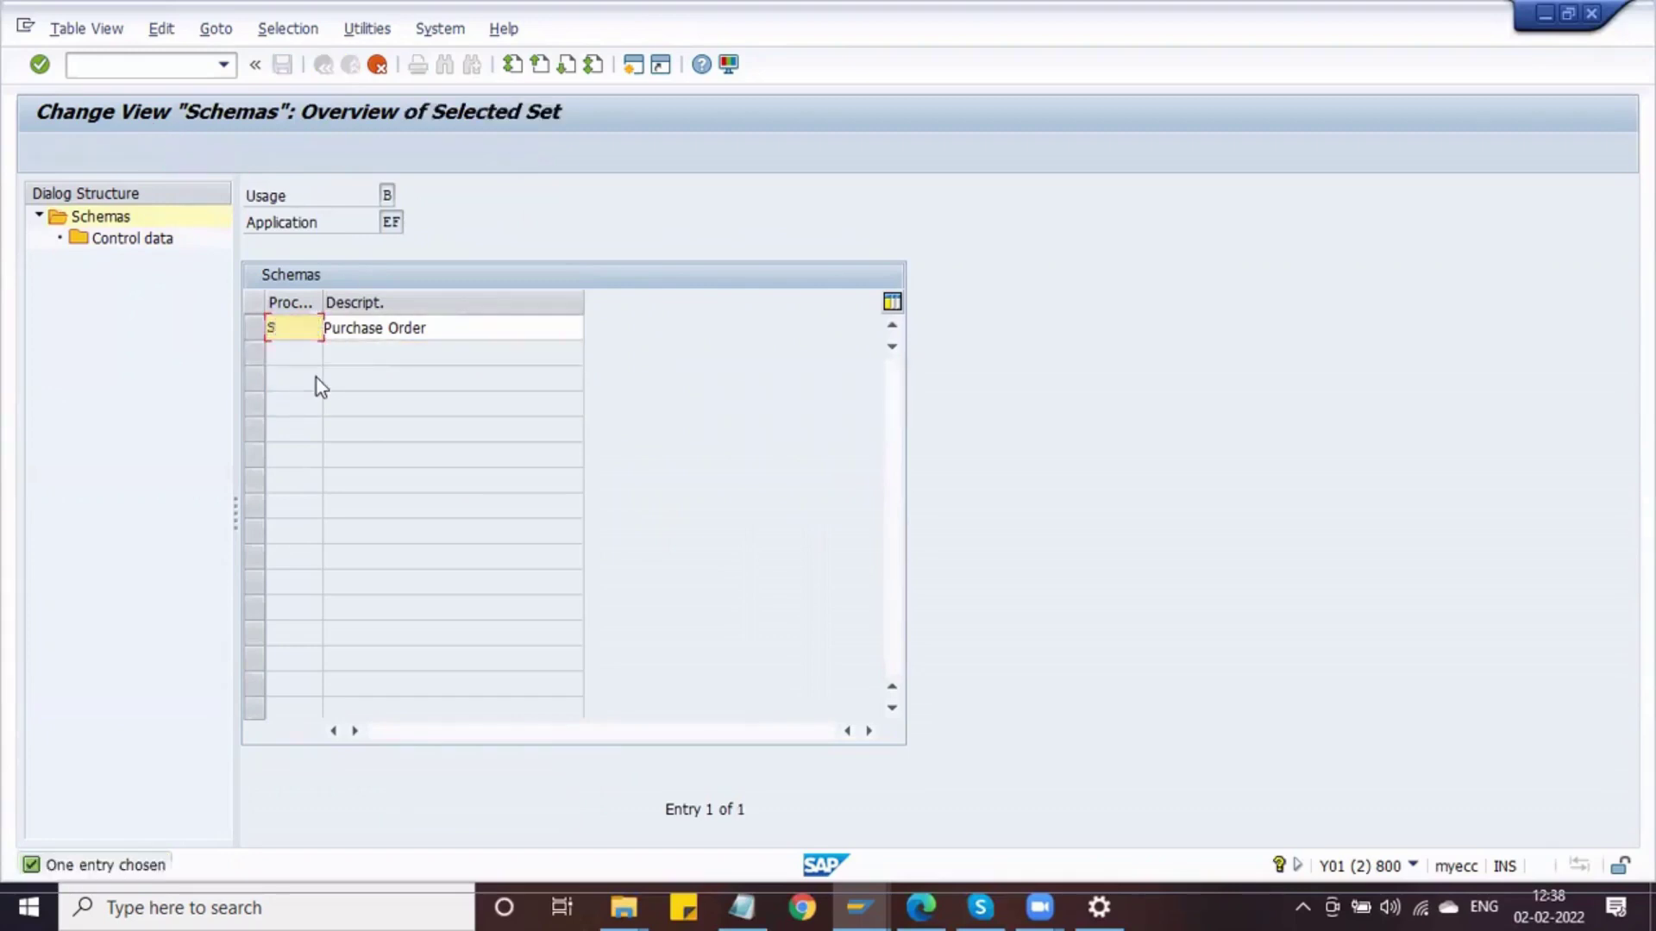
key("BackSpace")
type("D")
type("OUT")
key("BackSpace")
key("BackSpace")
type("SC")
key("BackSpace")
key("BackSpace")
key("BackSpace")
type("SCB")
Describe schema DSCH as Delphi Purchase Order, copy it with all dependent entries, and save it to the proposed customizing request
left_click(326, 327)
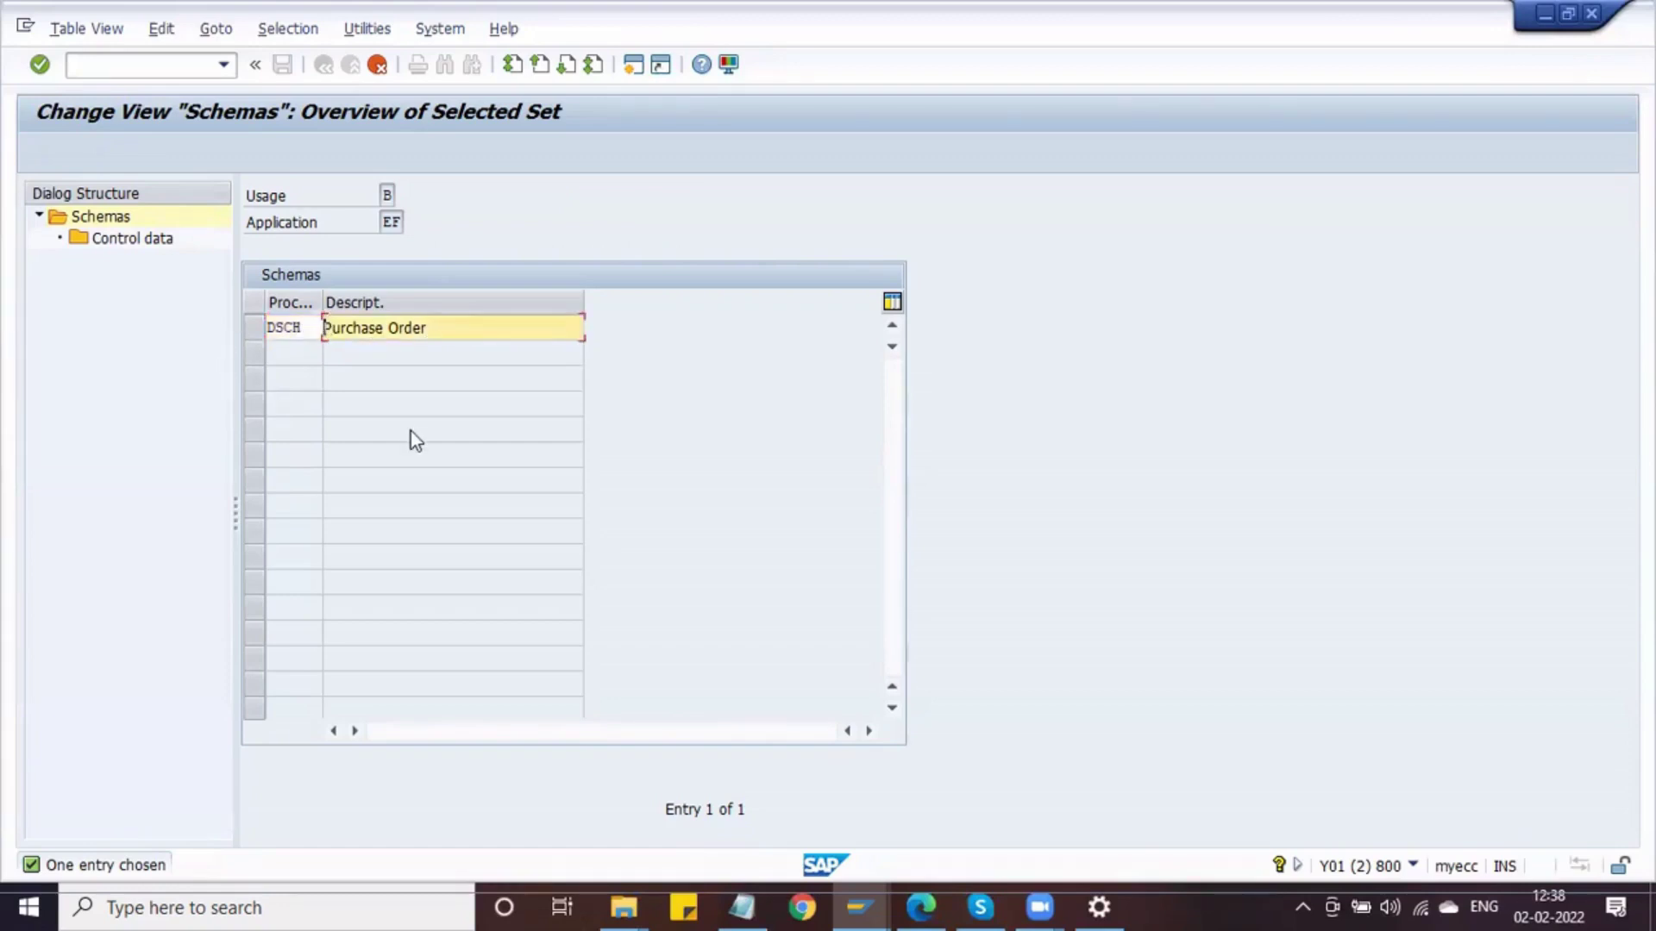
type("Delphi")
key("Return")
left_click(586, 396)
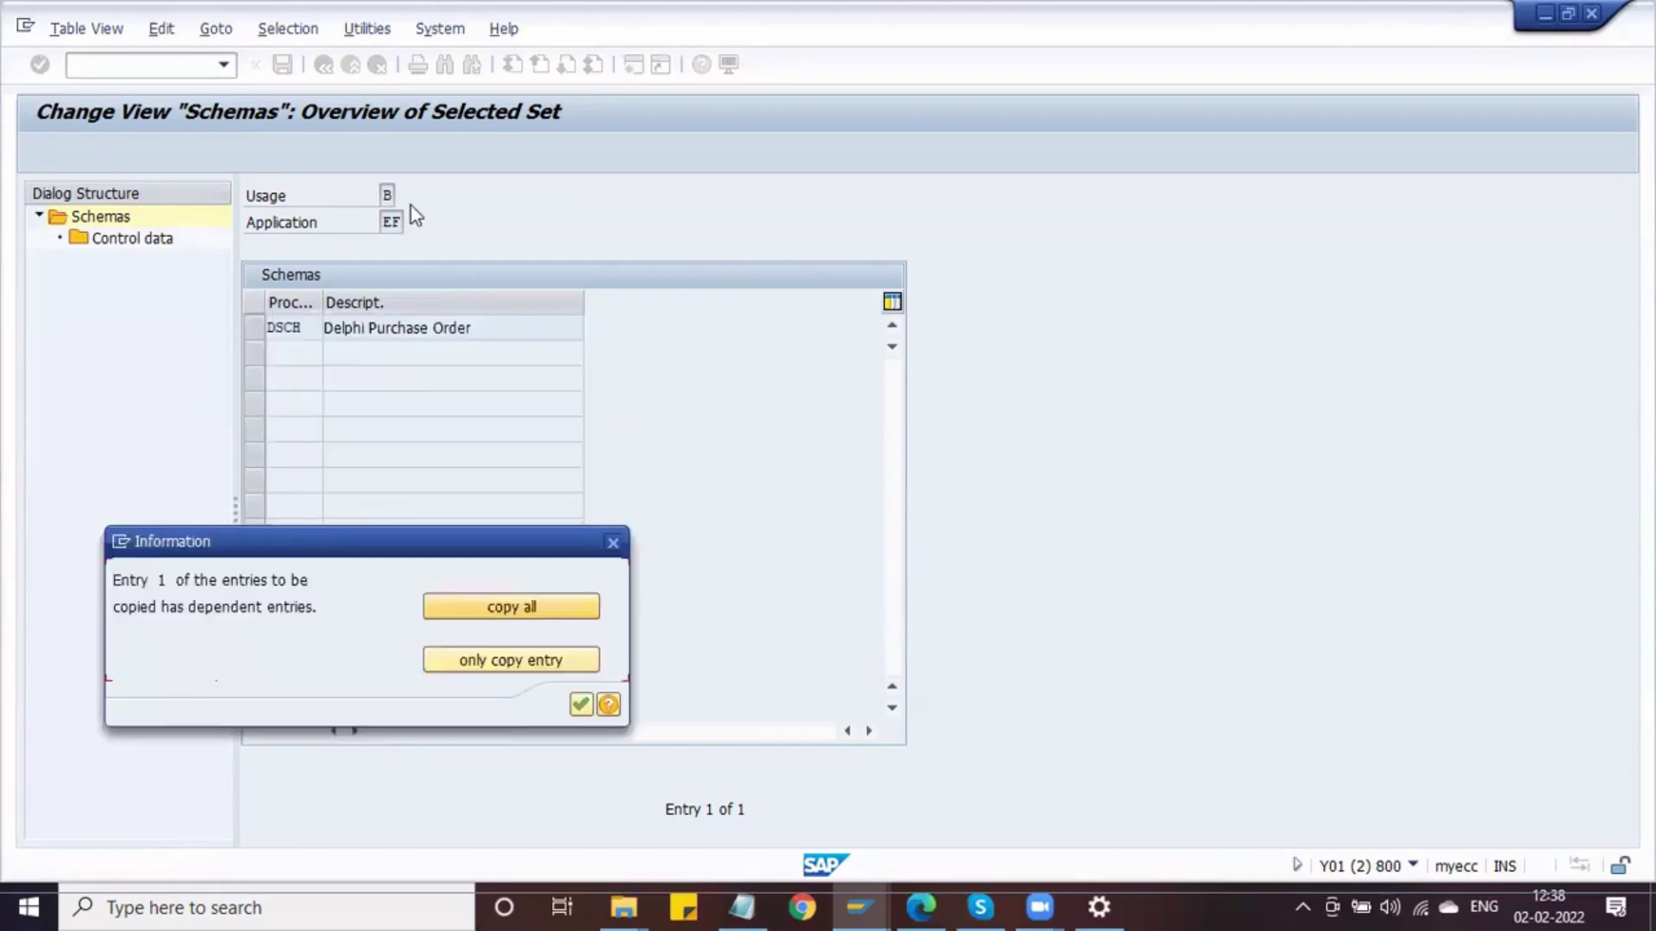
key("Return")
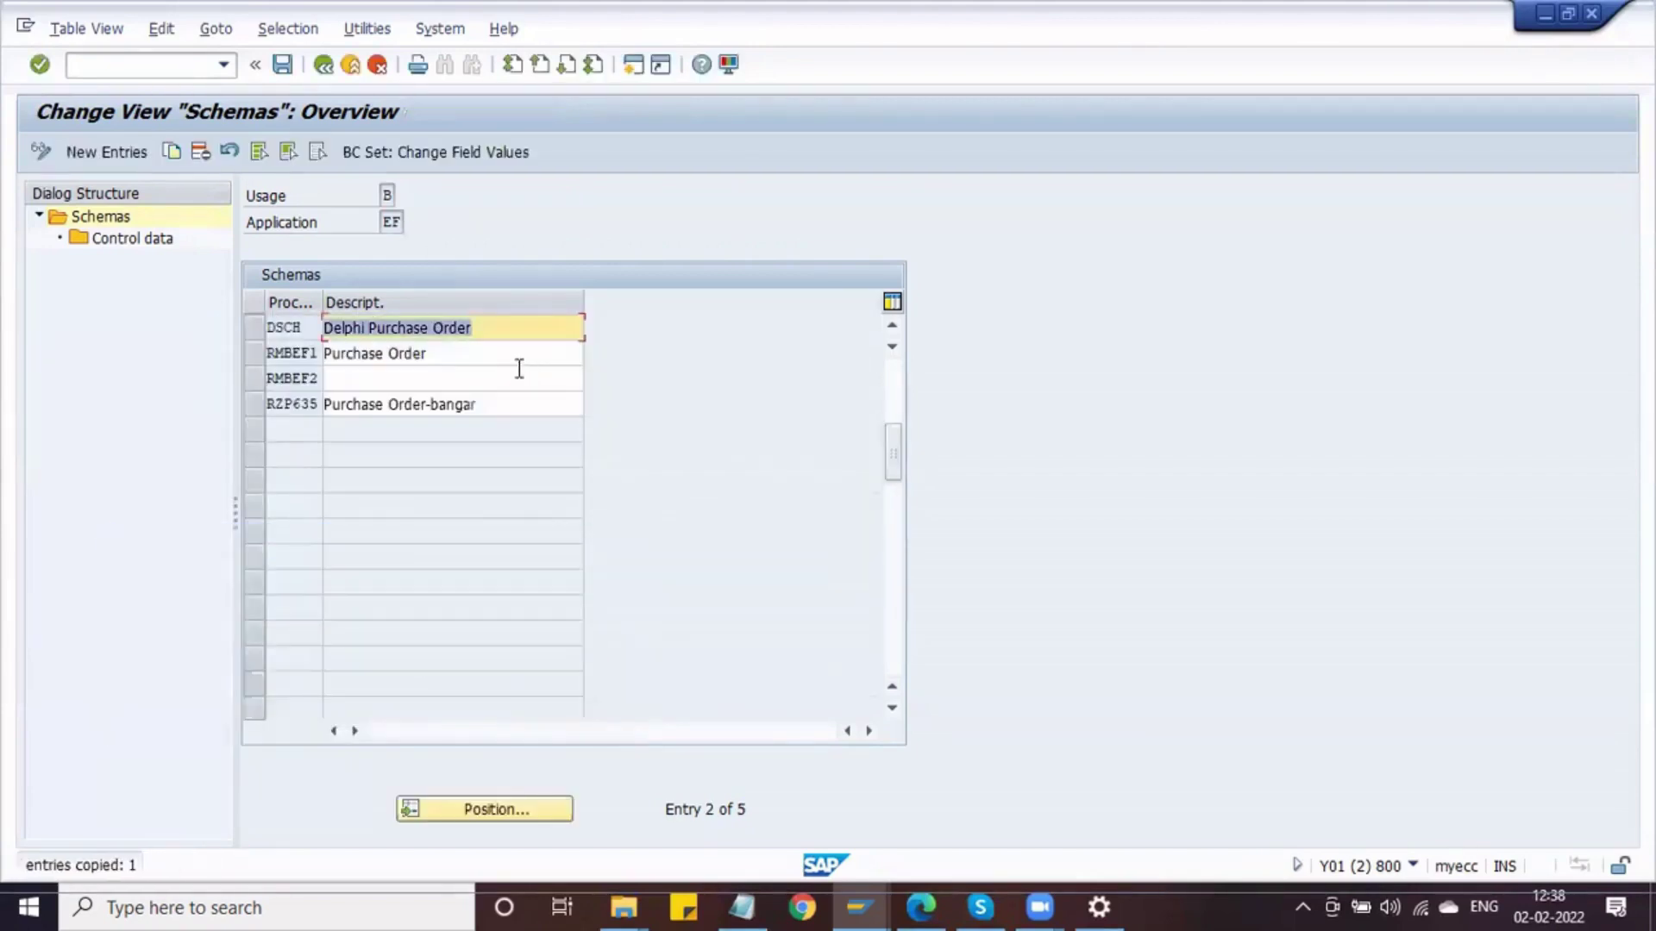
left_click(281, 66)
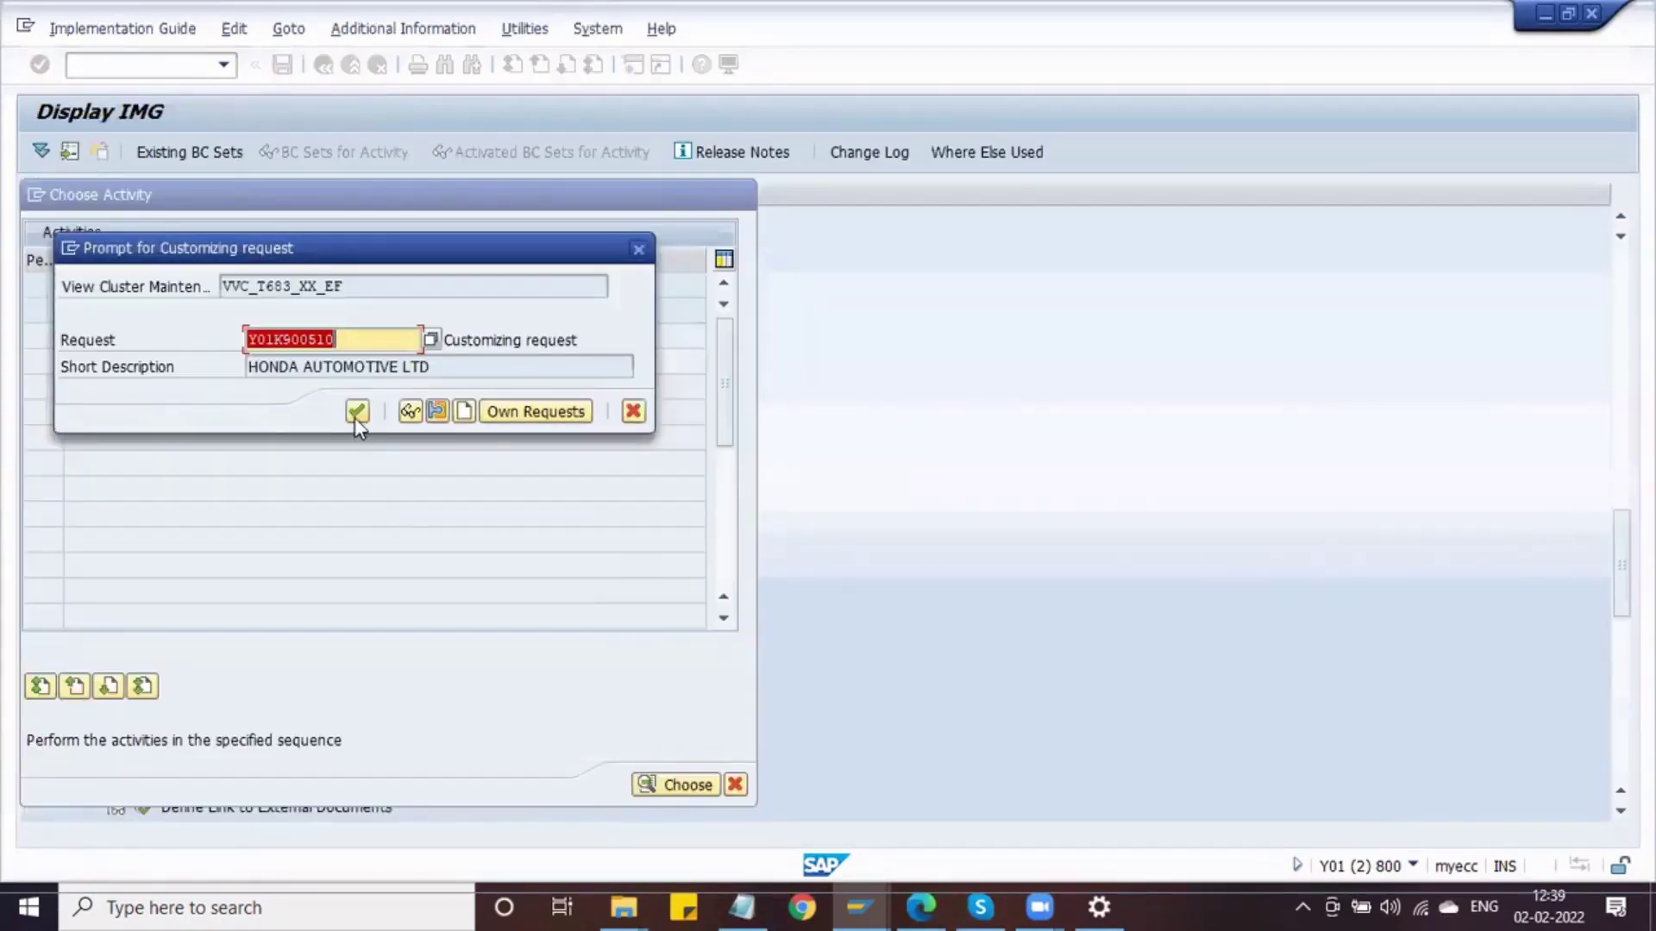
left_click(357, 413)
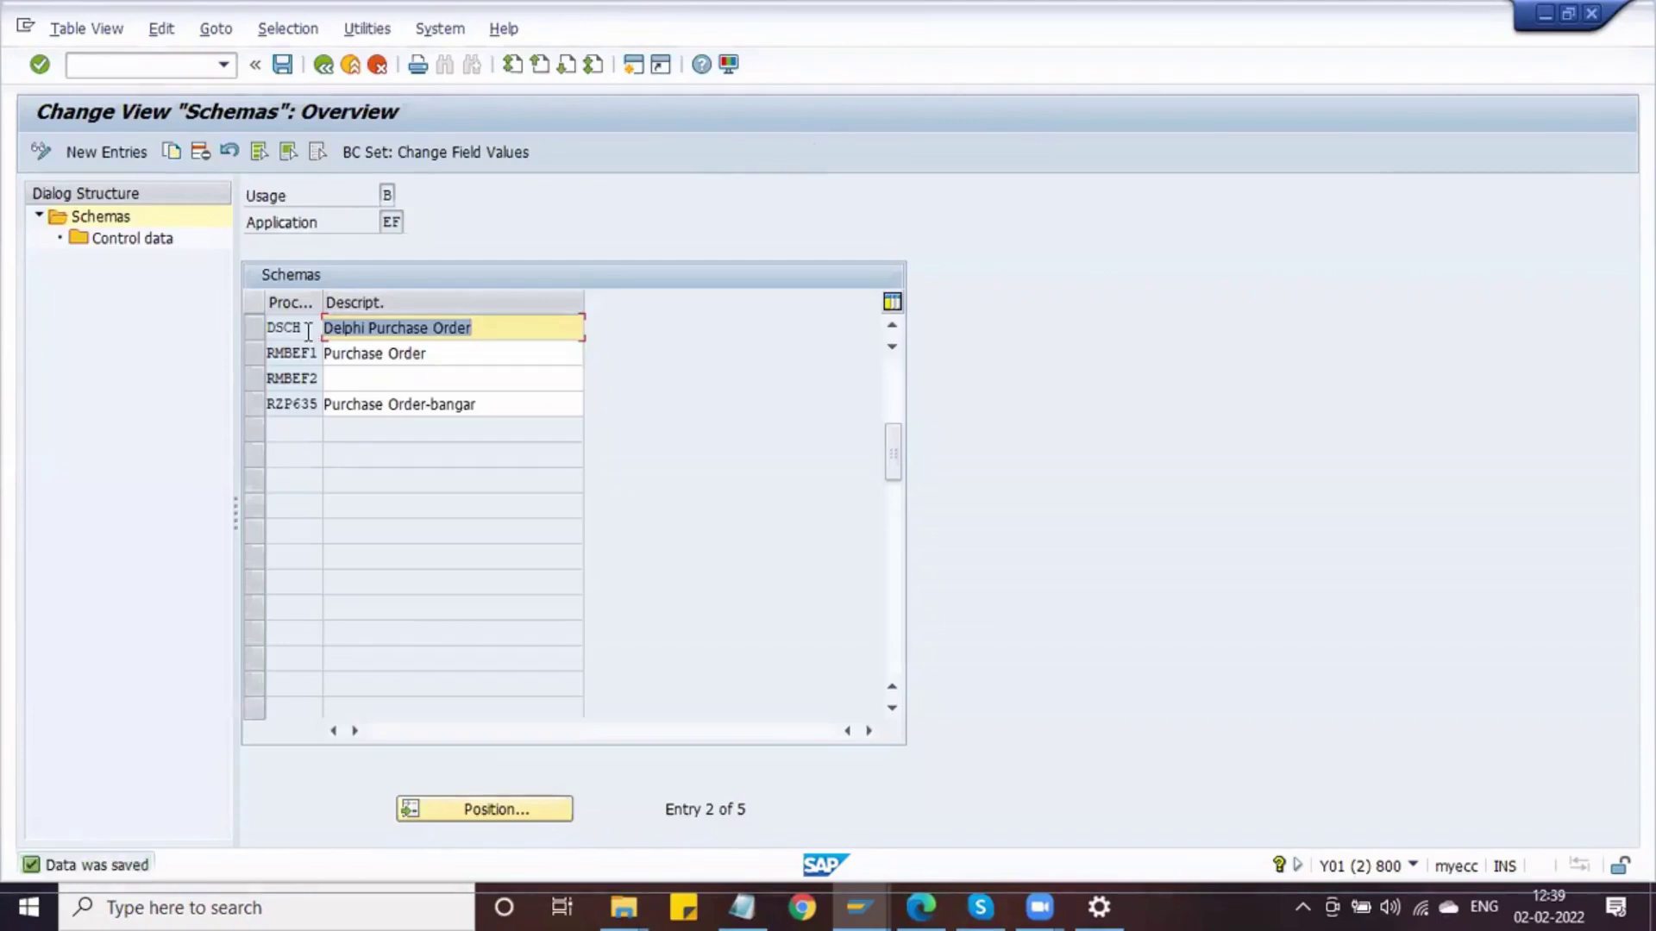
Open the control data of schema DSCH and delete the steps for condition types ZNEU, YR02, ACE1 and NEUS
left_click(308, 332)
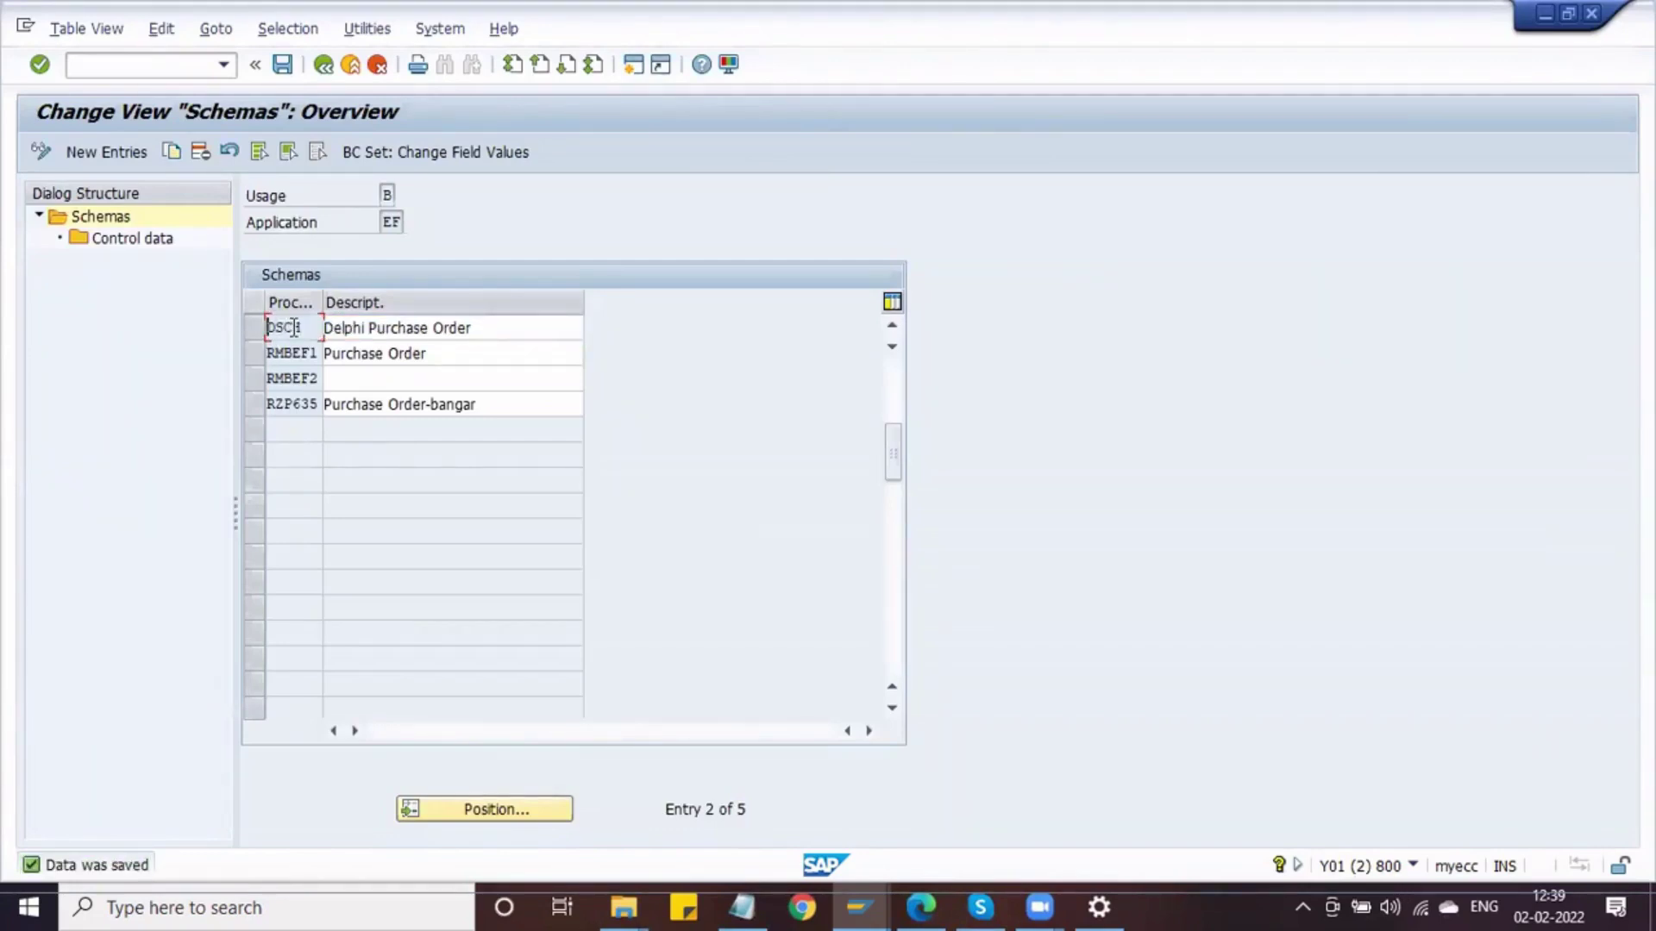
left_click(255, 330)
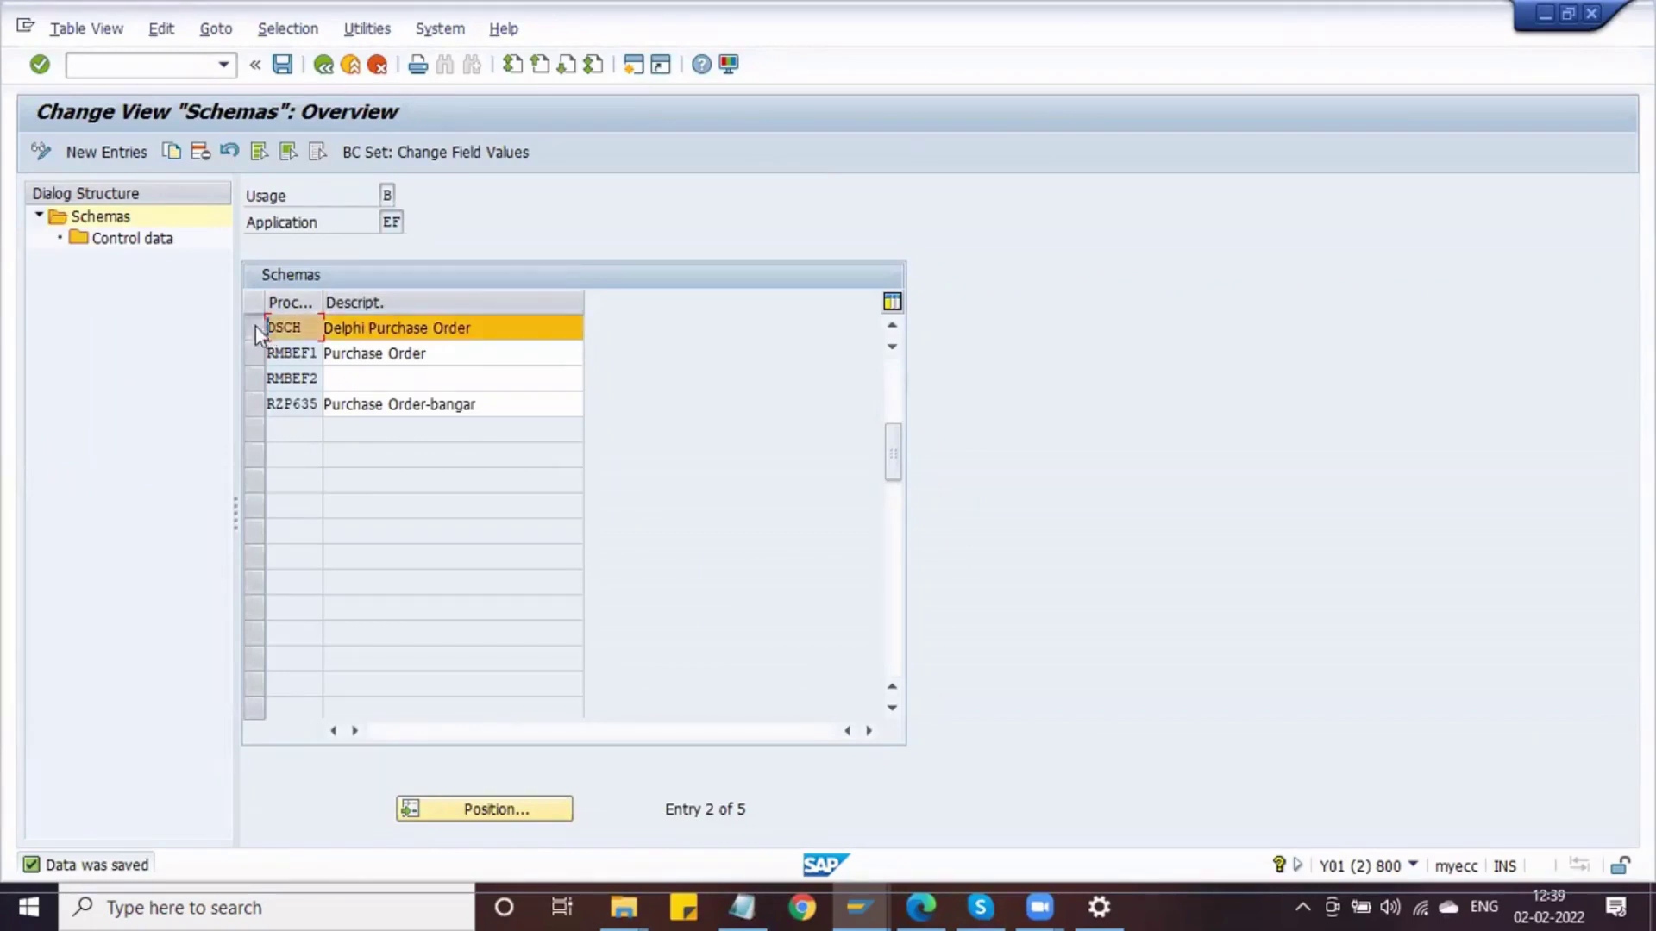
double_click(146, 245)
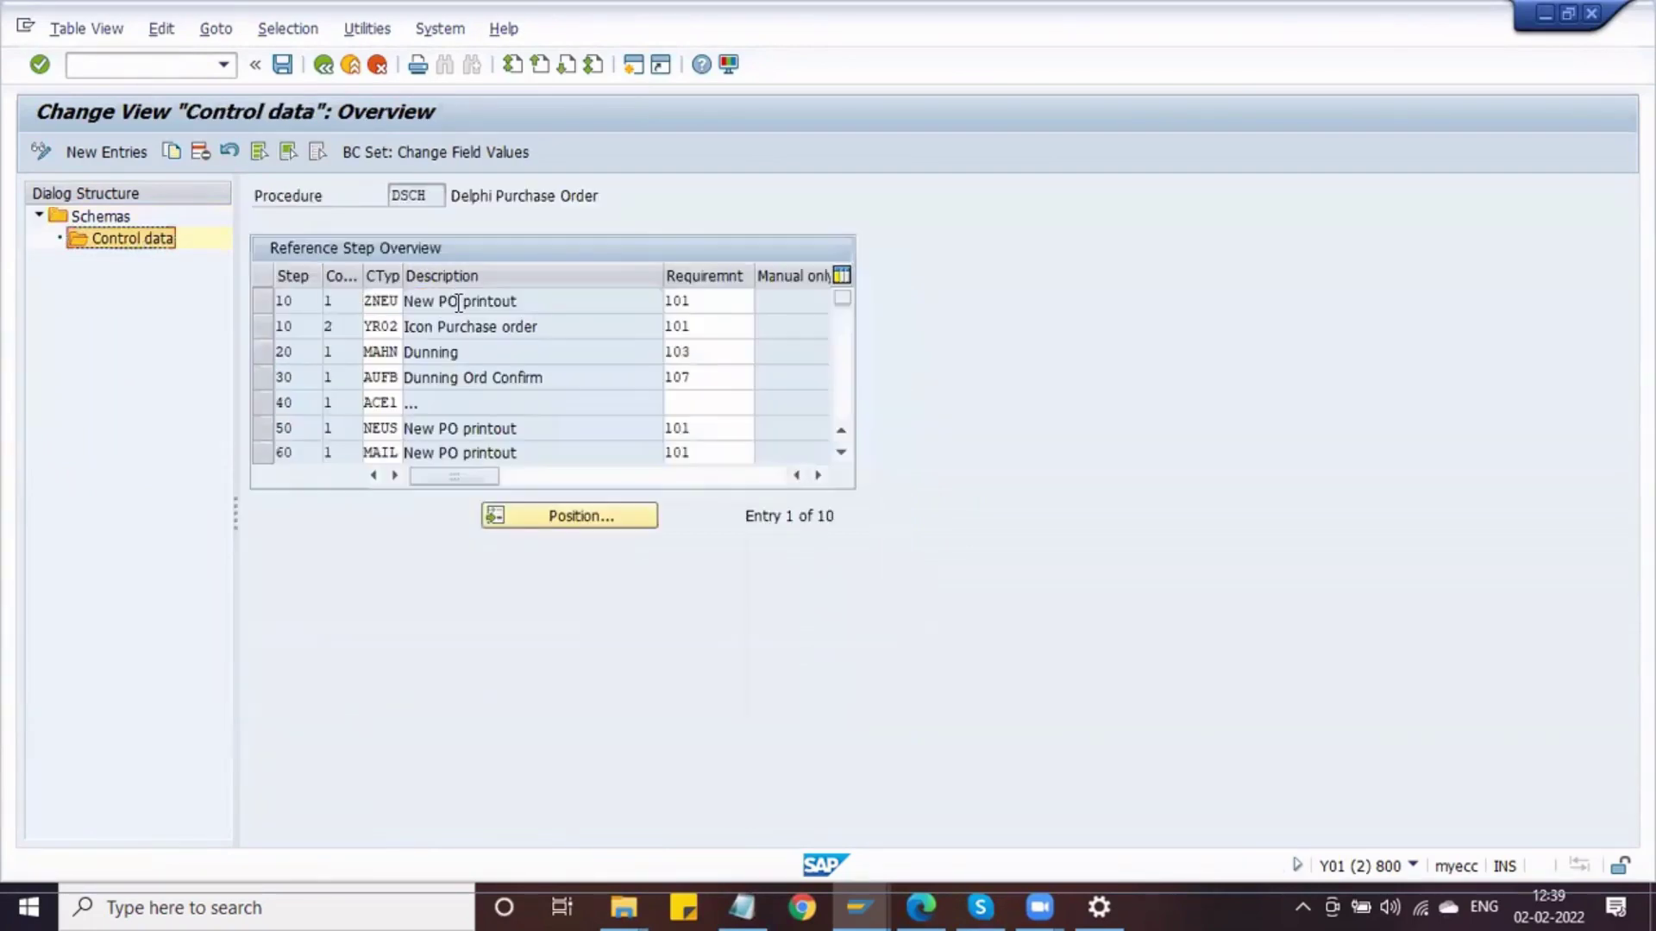
left_click(269, 333)
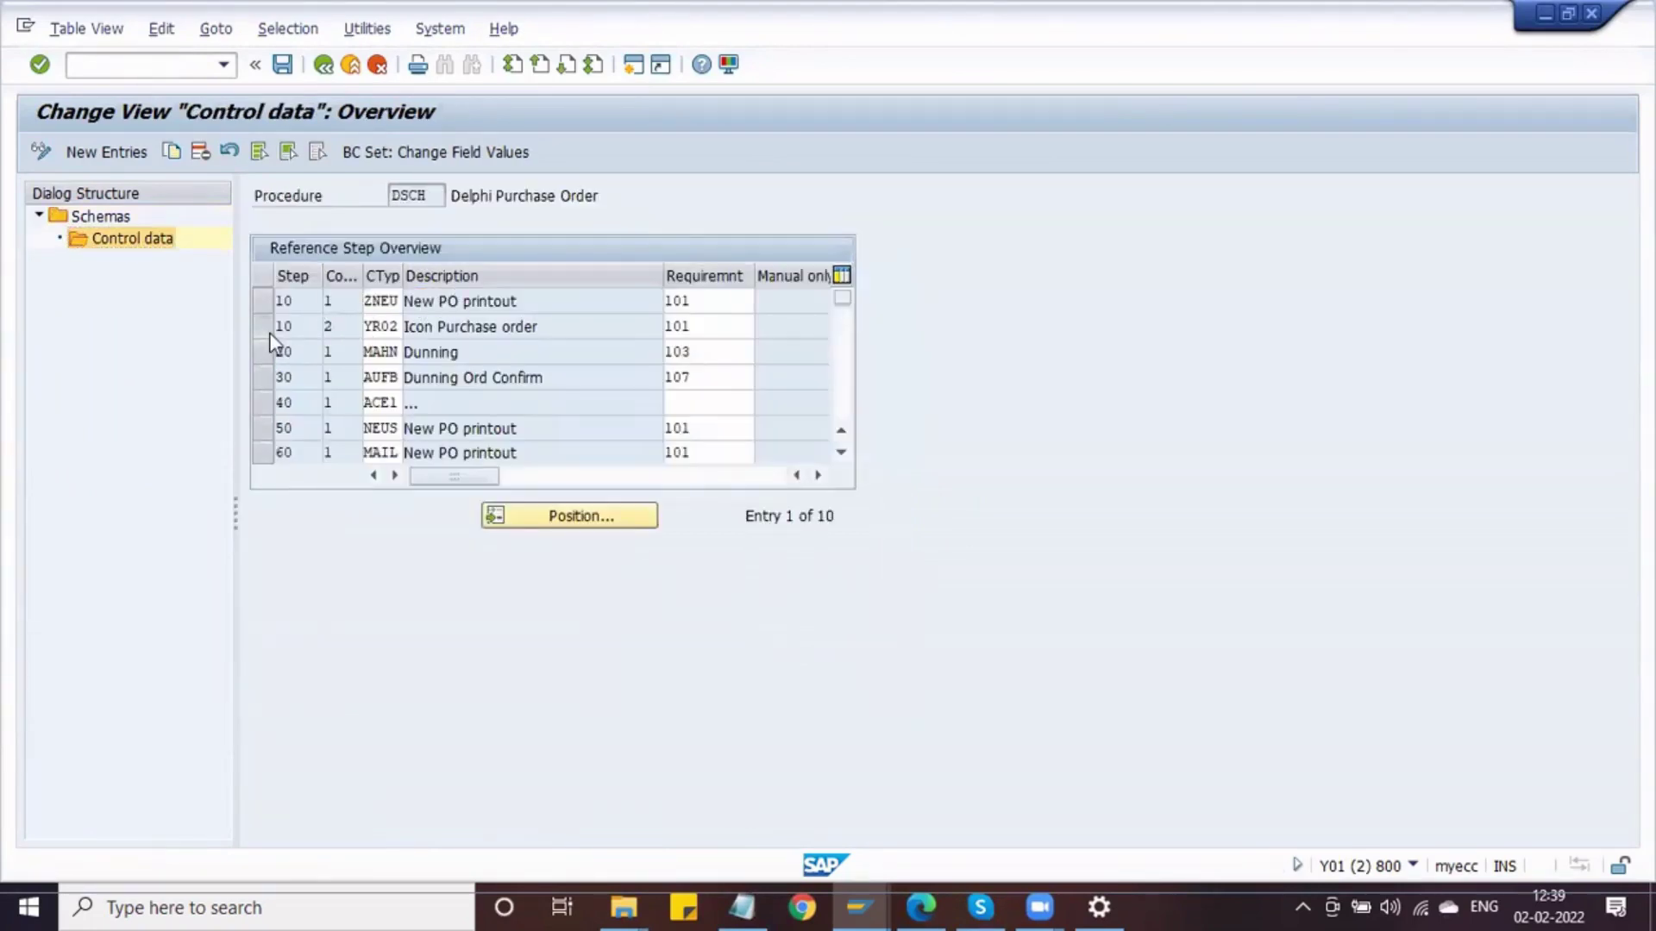
left_click(266, 402)
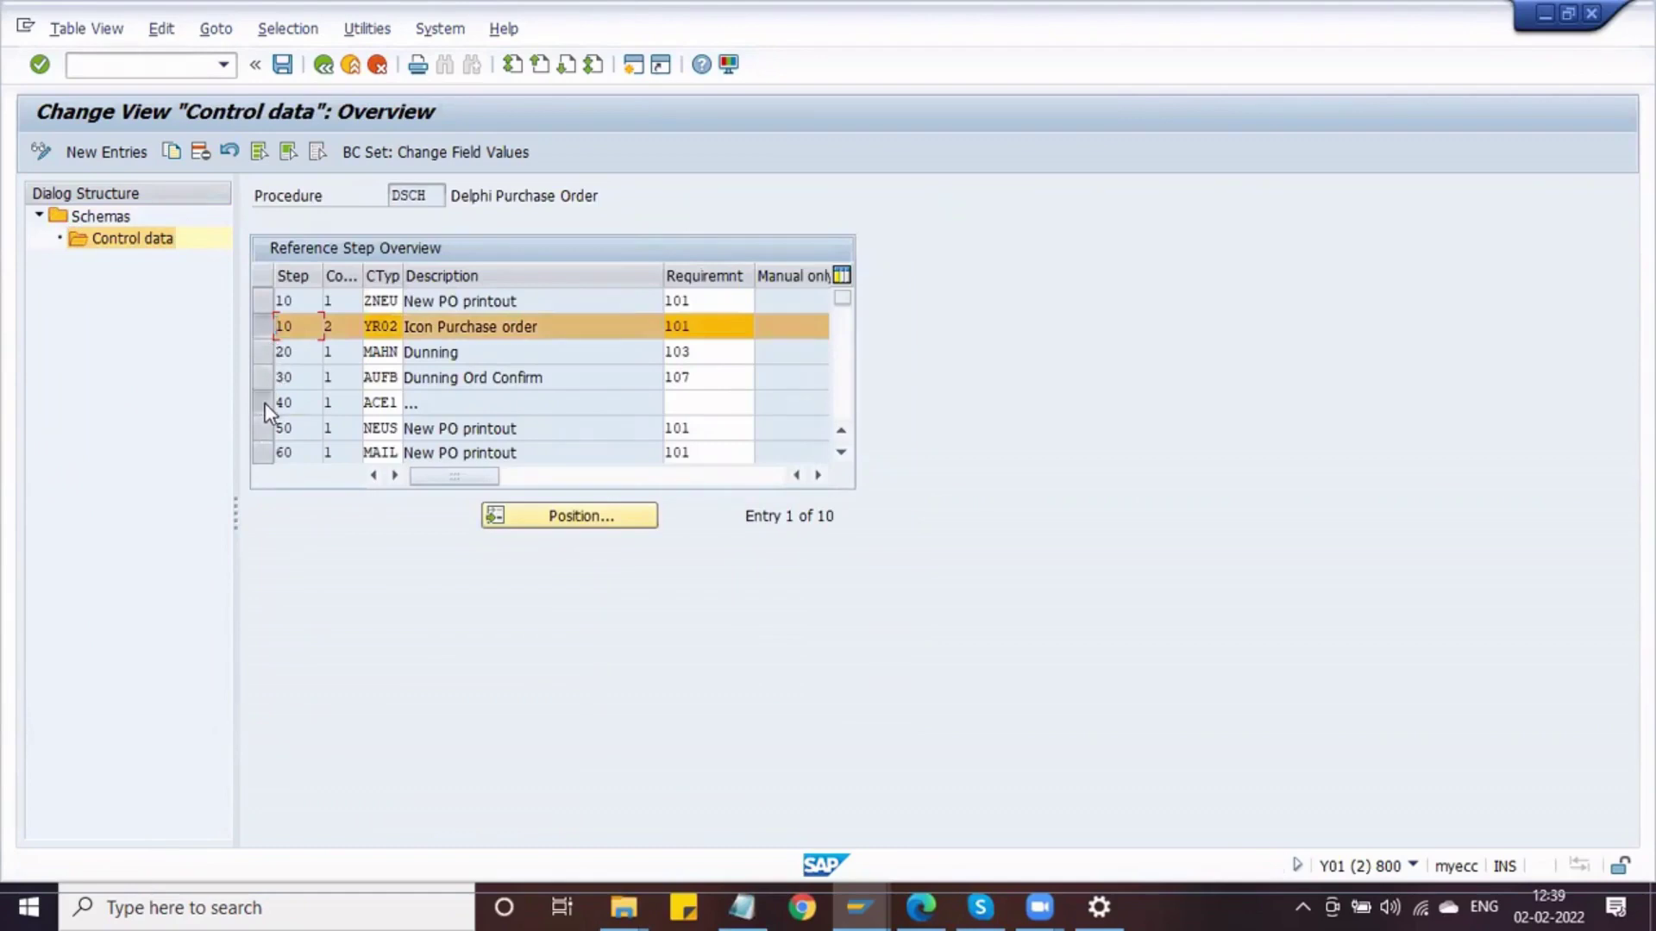
left_click(270, 431)
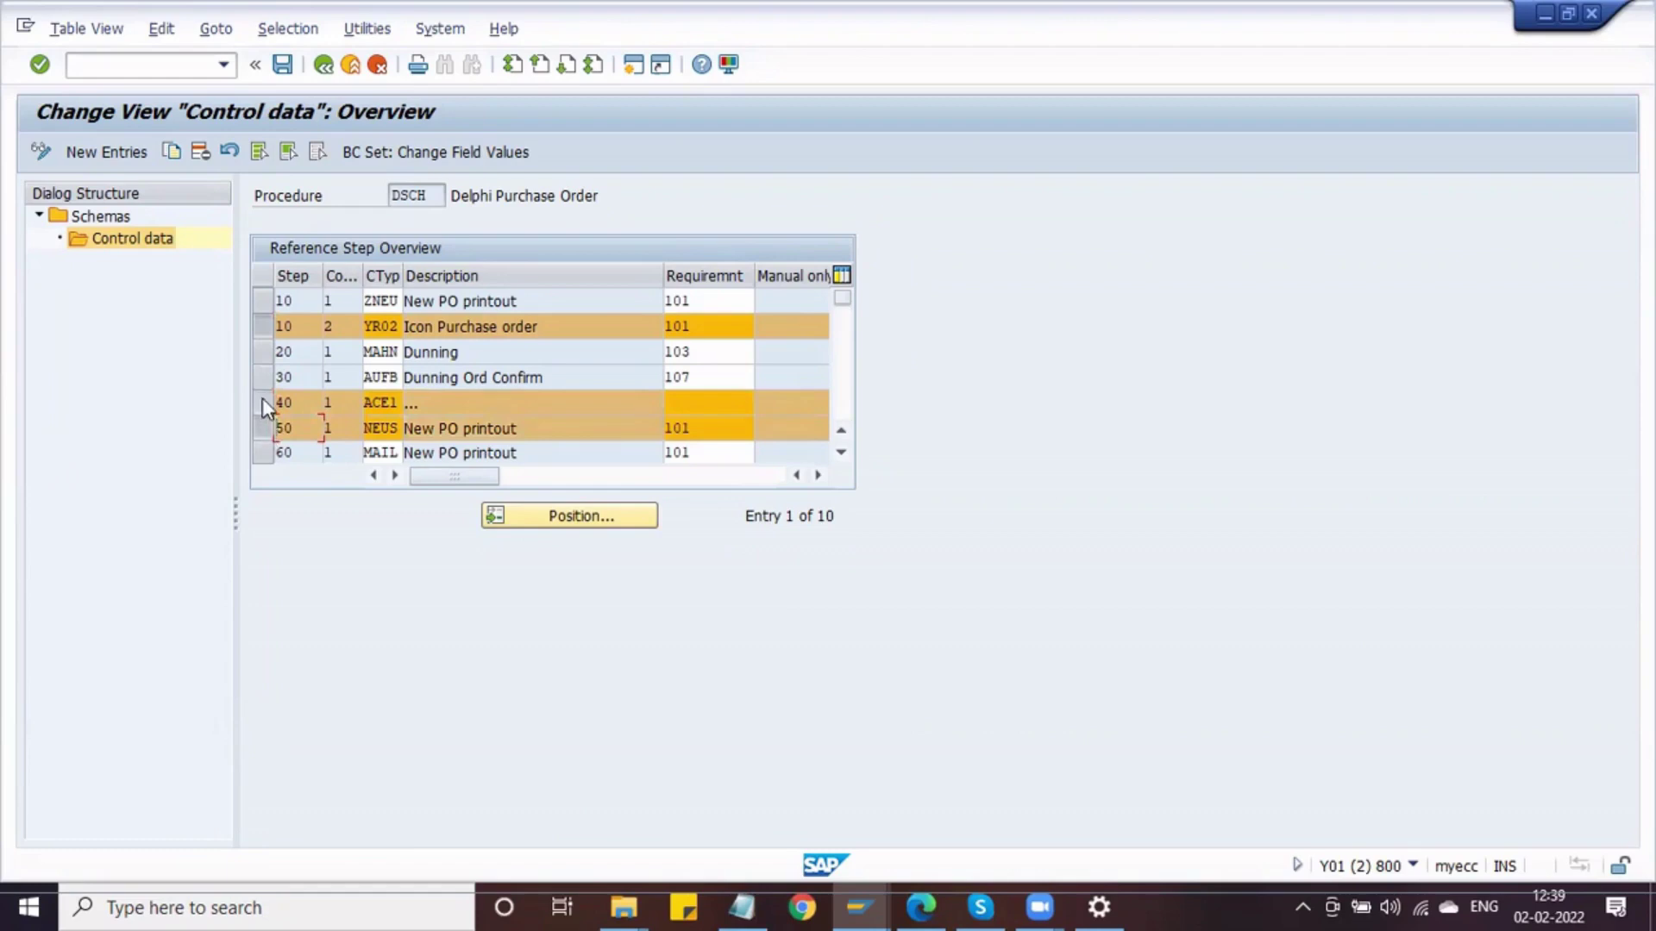
left_click(261, 301)
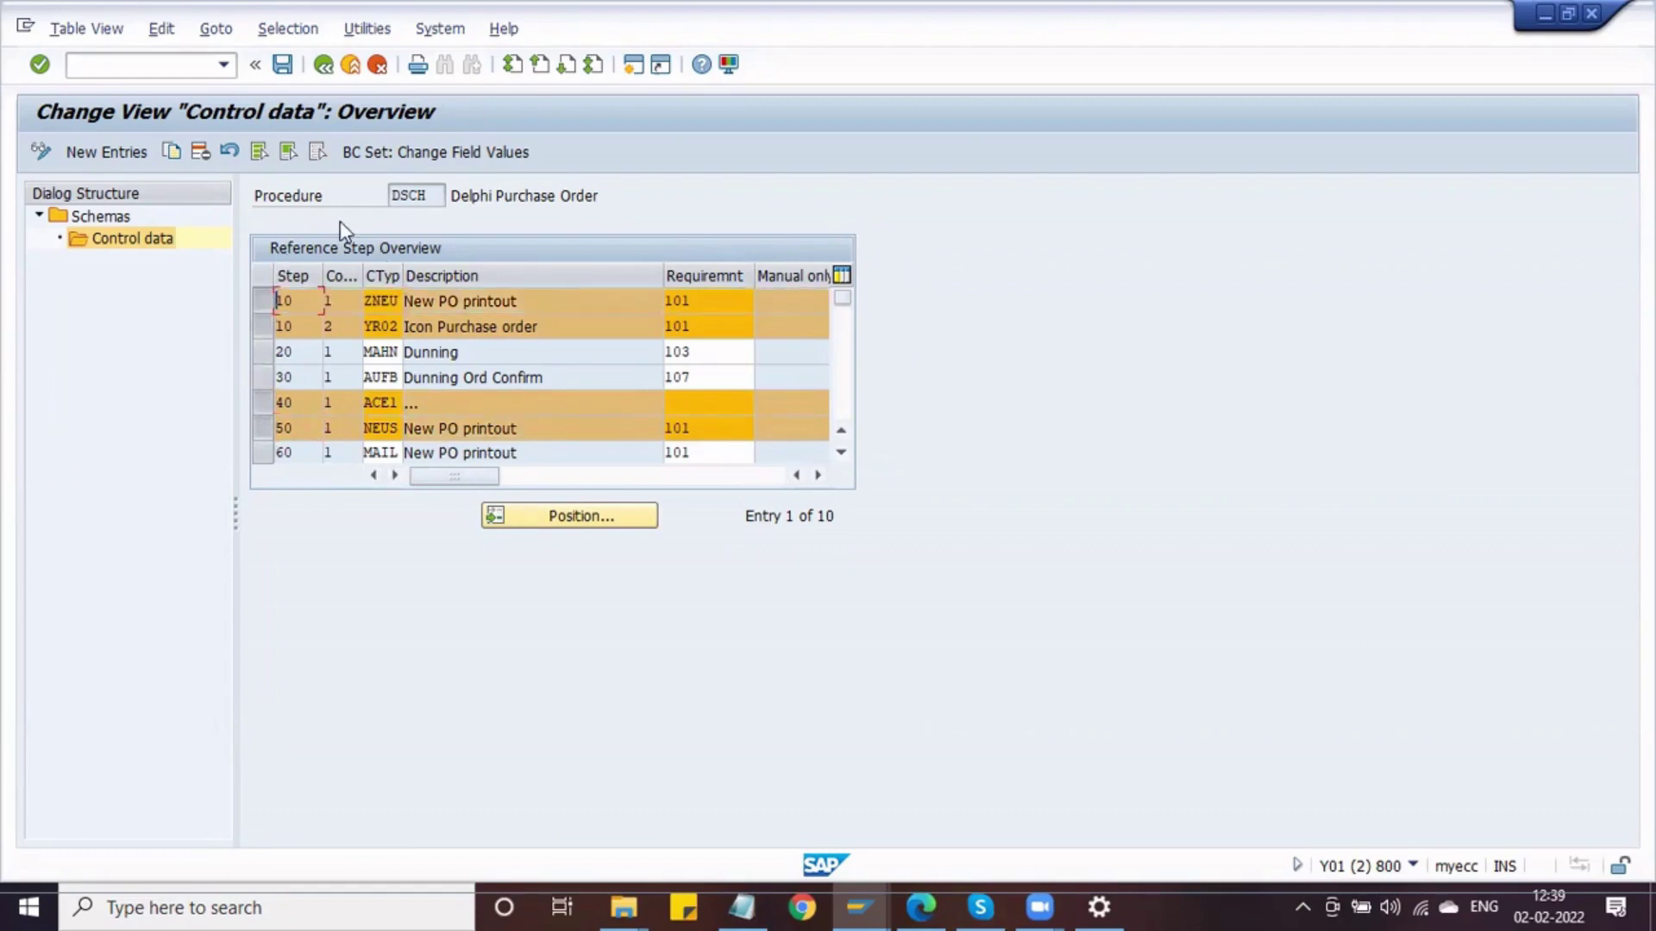
left_click(201, 152)
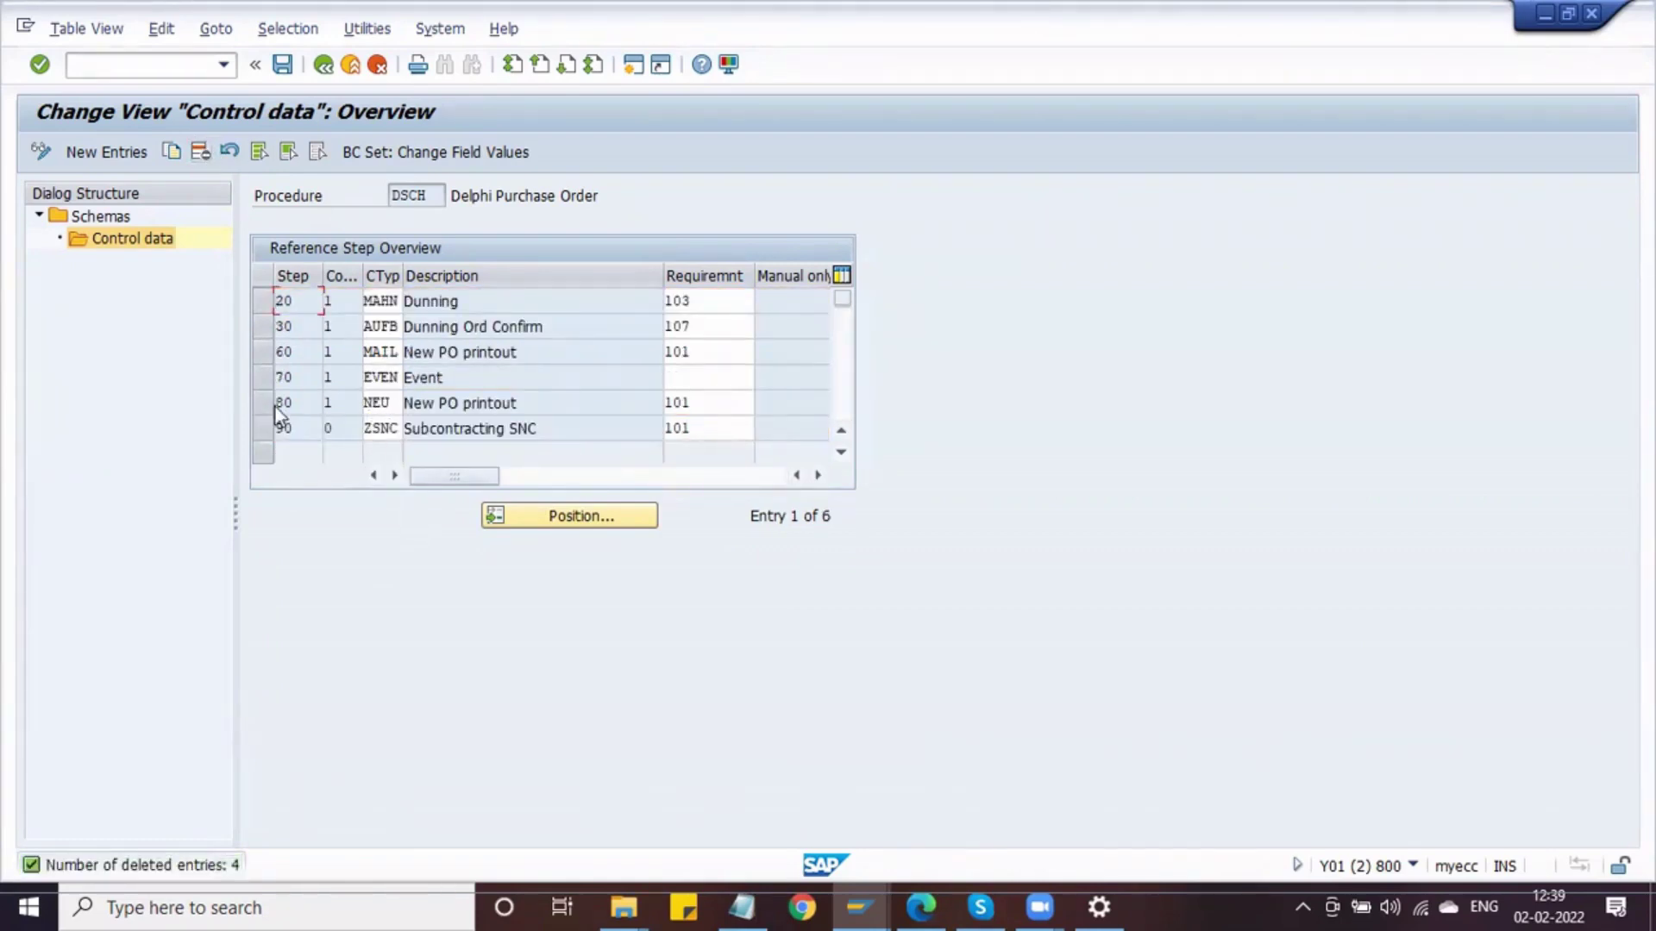
Delete the EVEN step from the control data of procedure DSCH and save the change
left_click(263, 377)
left_click(260, 356)
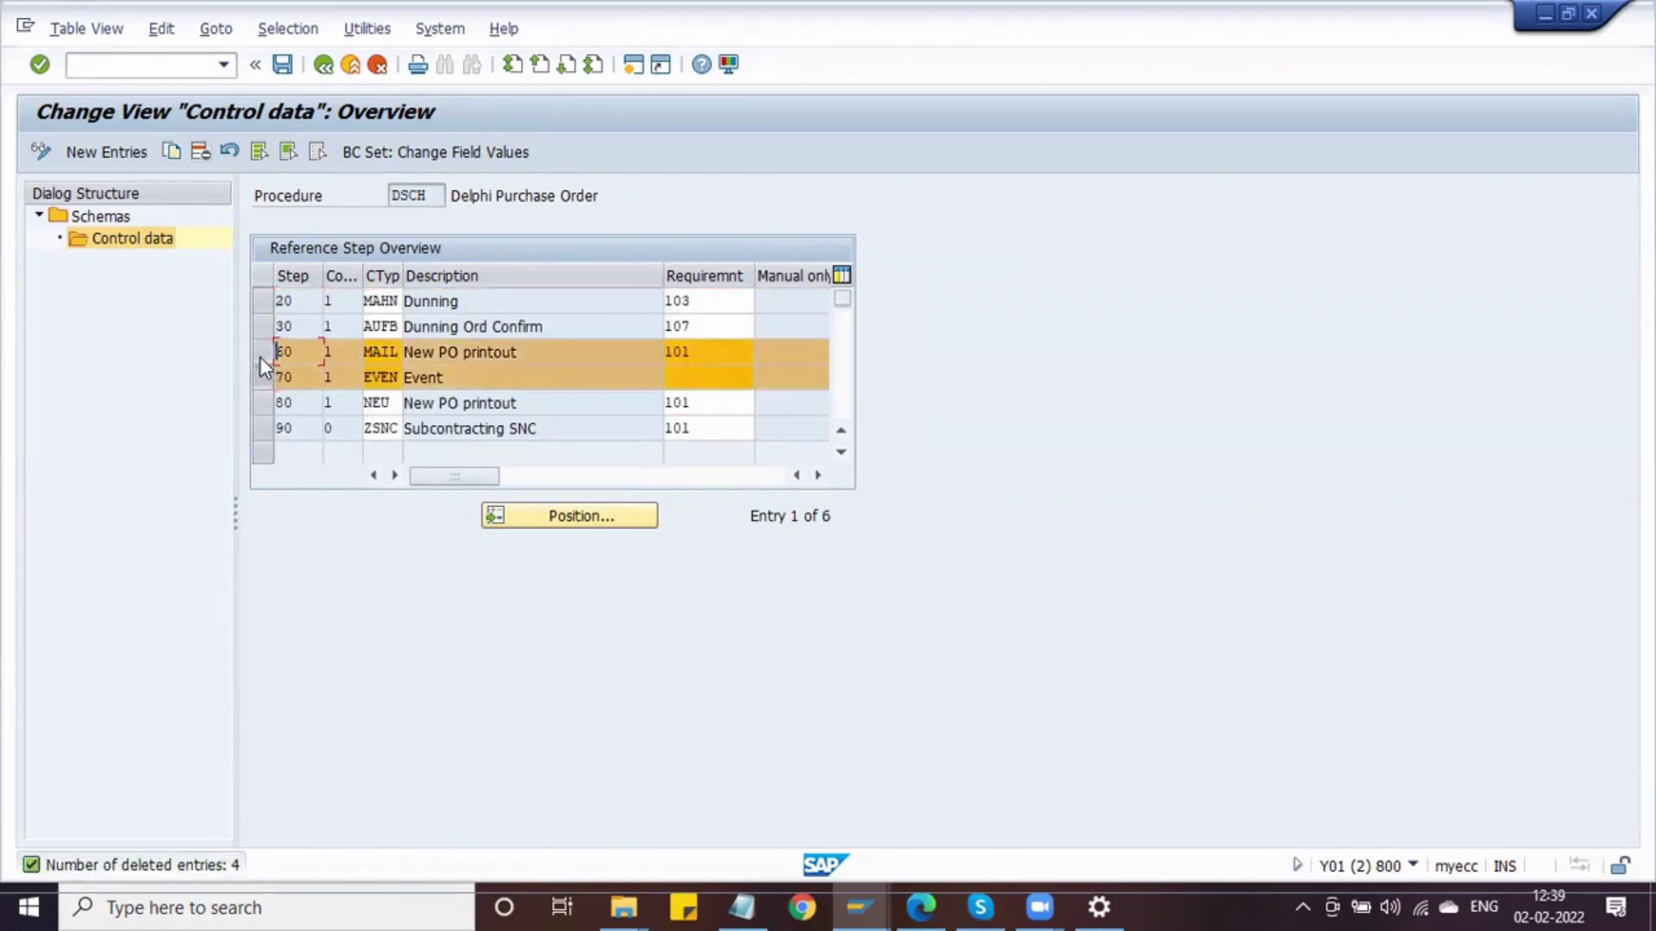
left_click(264, 357)
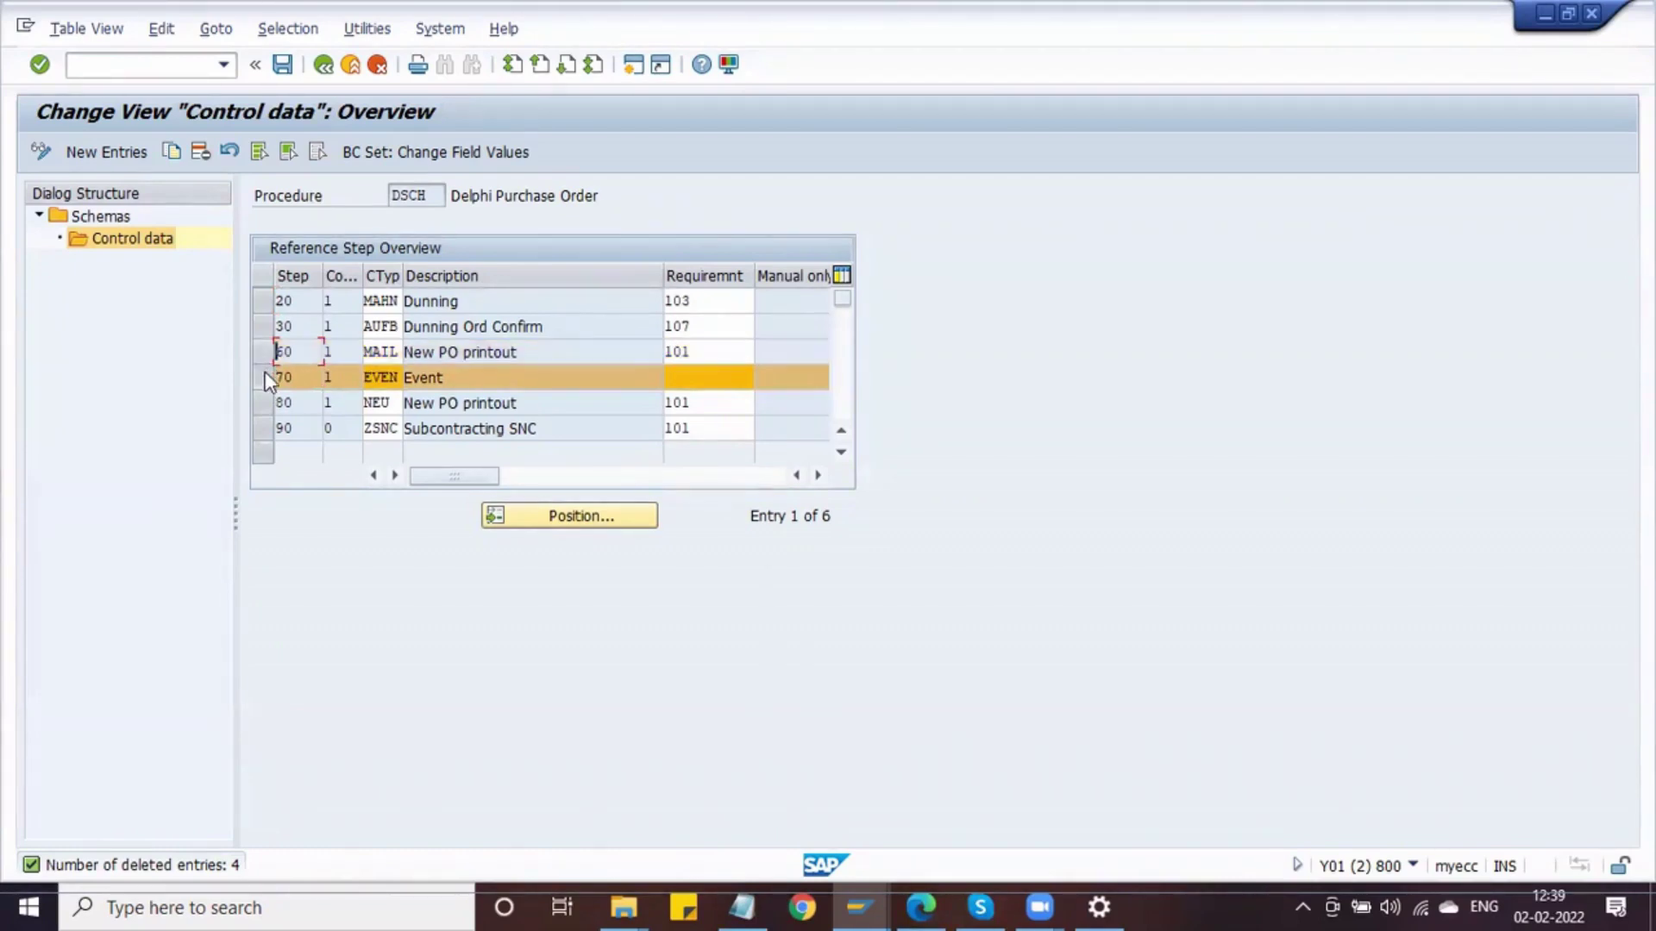
left_click(199, 153)
left_click(277, 71)
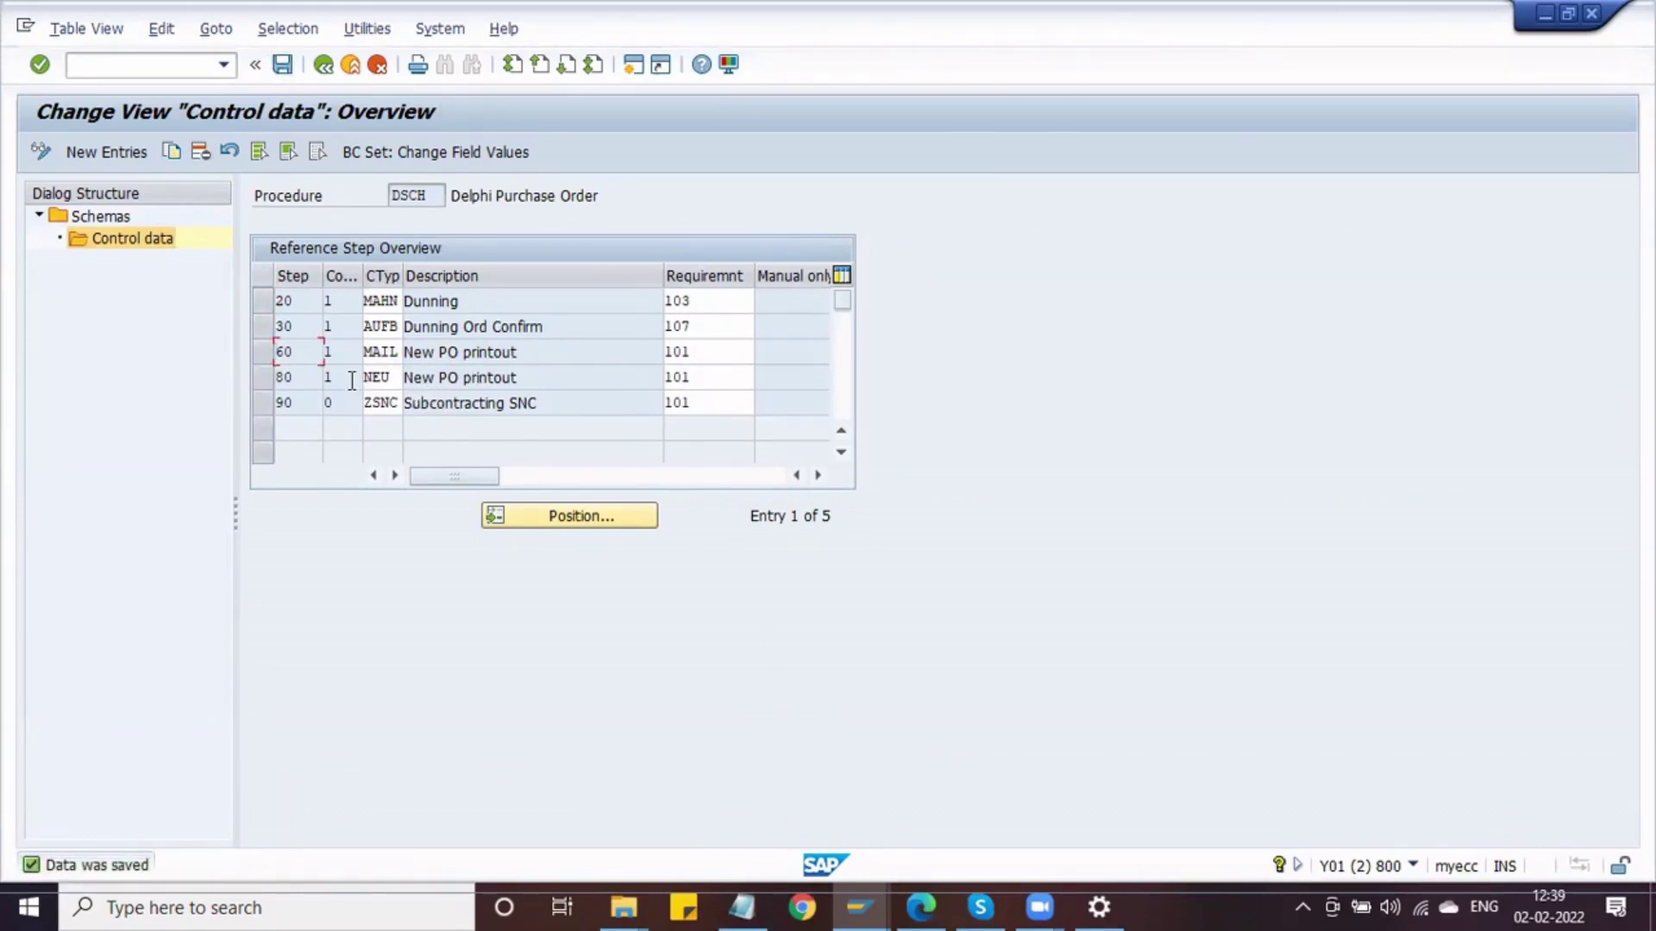
Delete the Subcontracting SNC step ZSNC from procedure DSCH and save the remaining control data
left_click(392, 380)
left_click(261, 409)
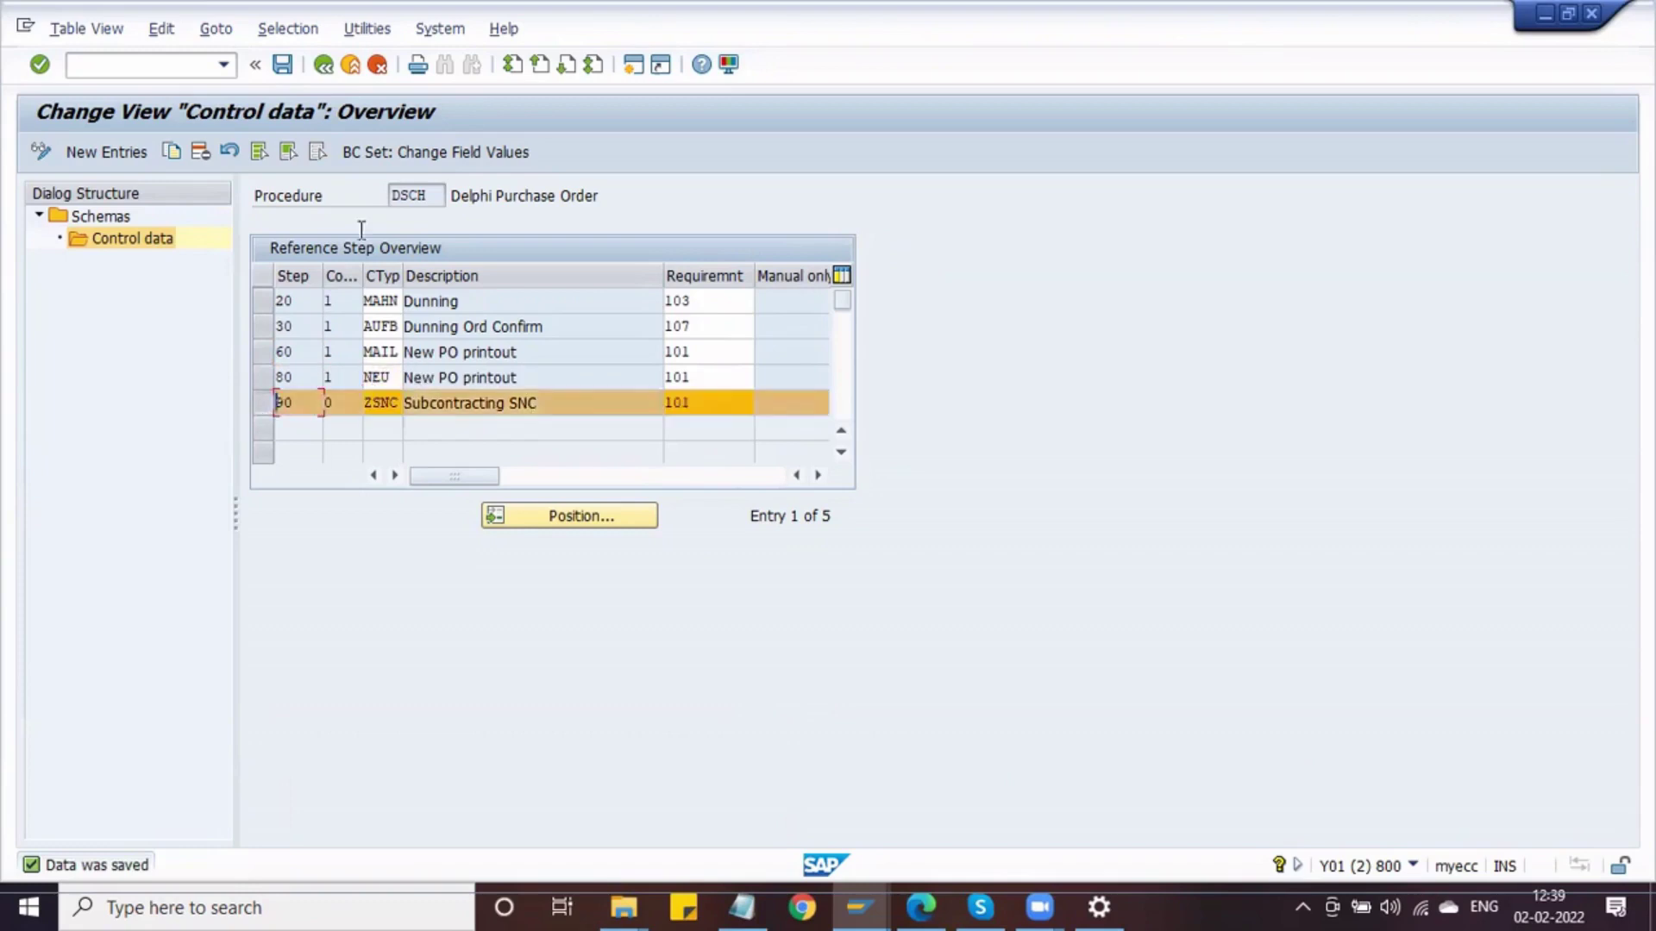
left_click(200, 152)
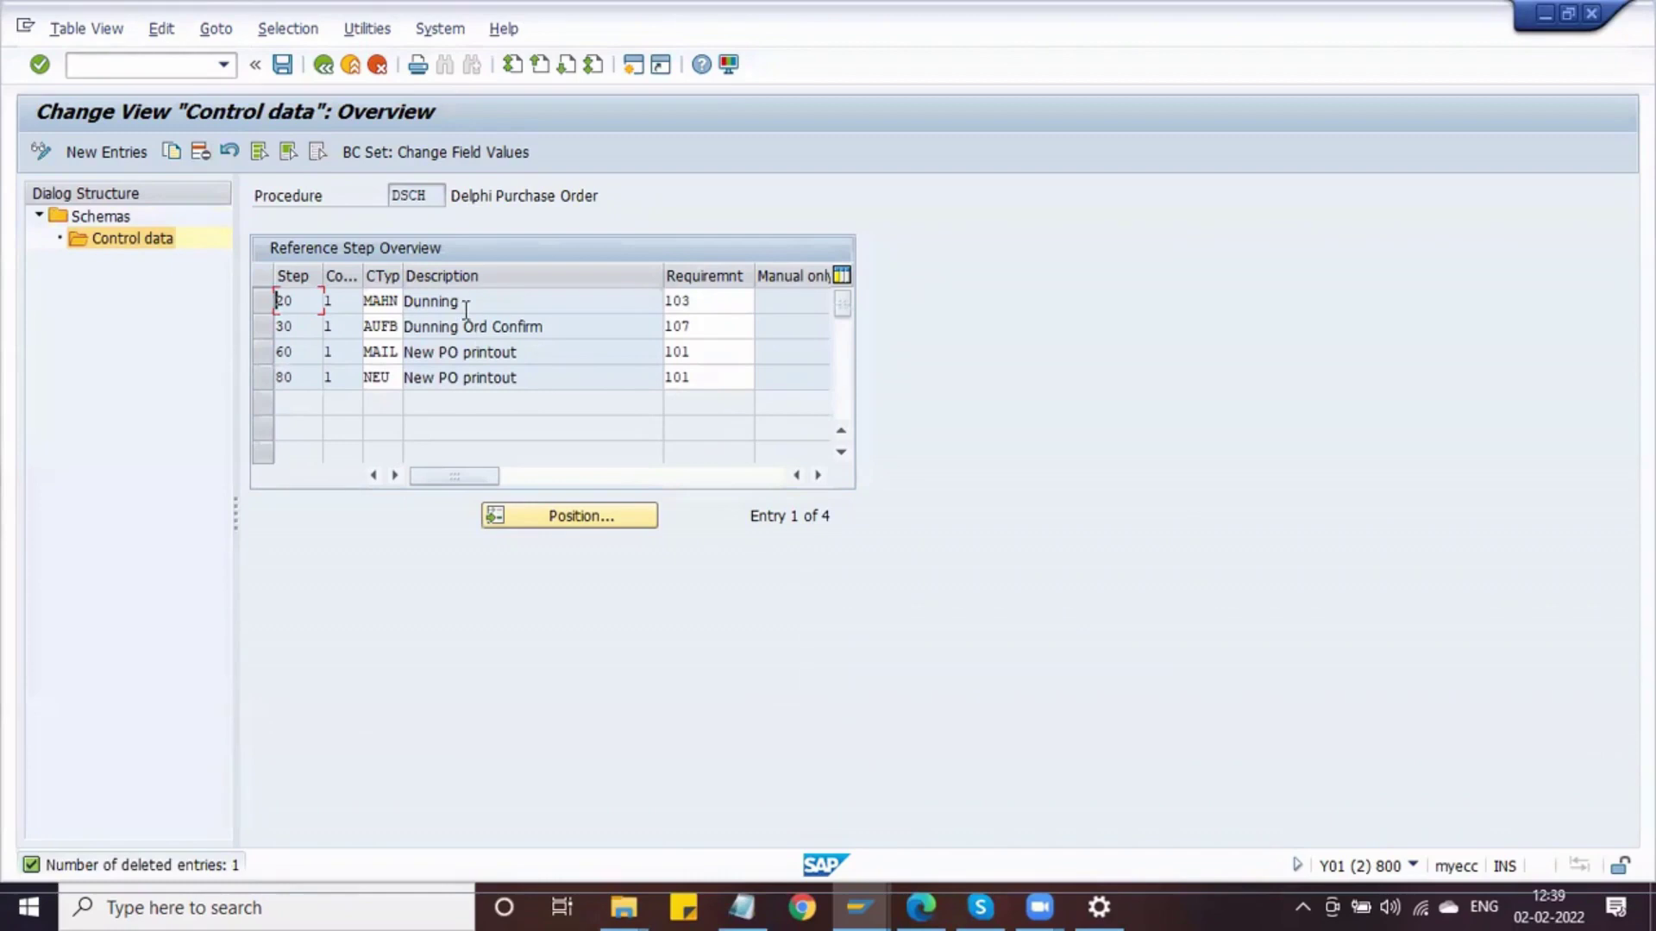
left_click(282, 65)
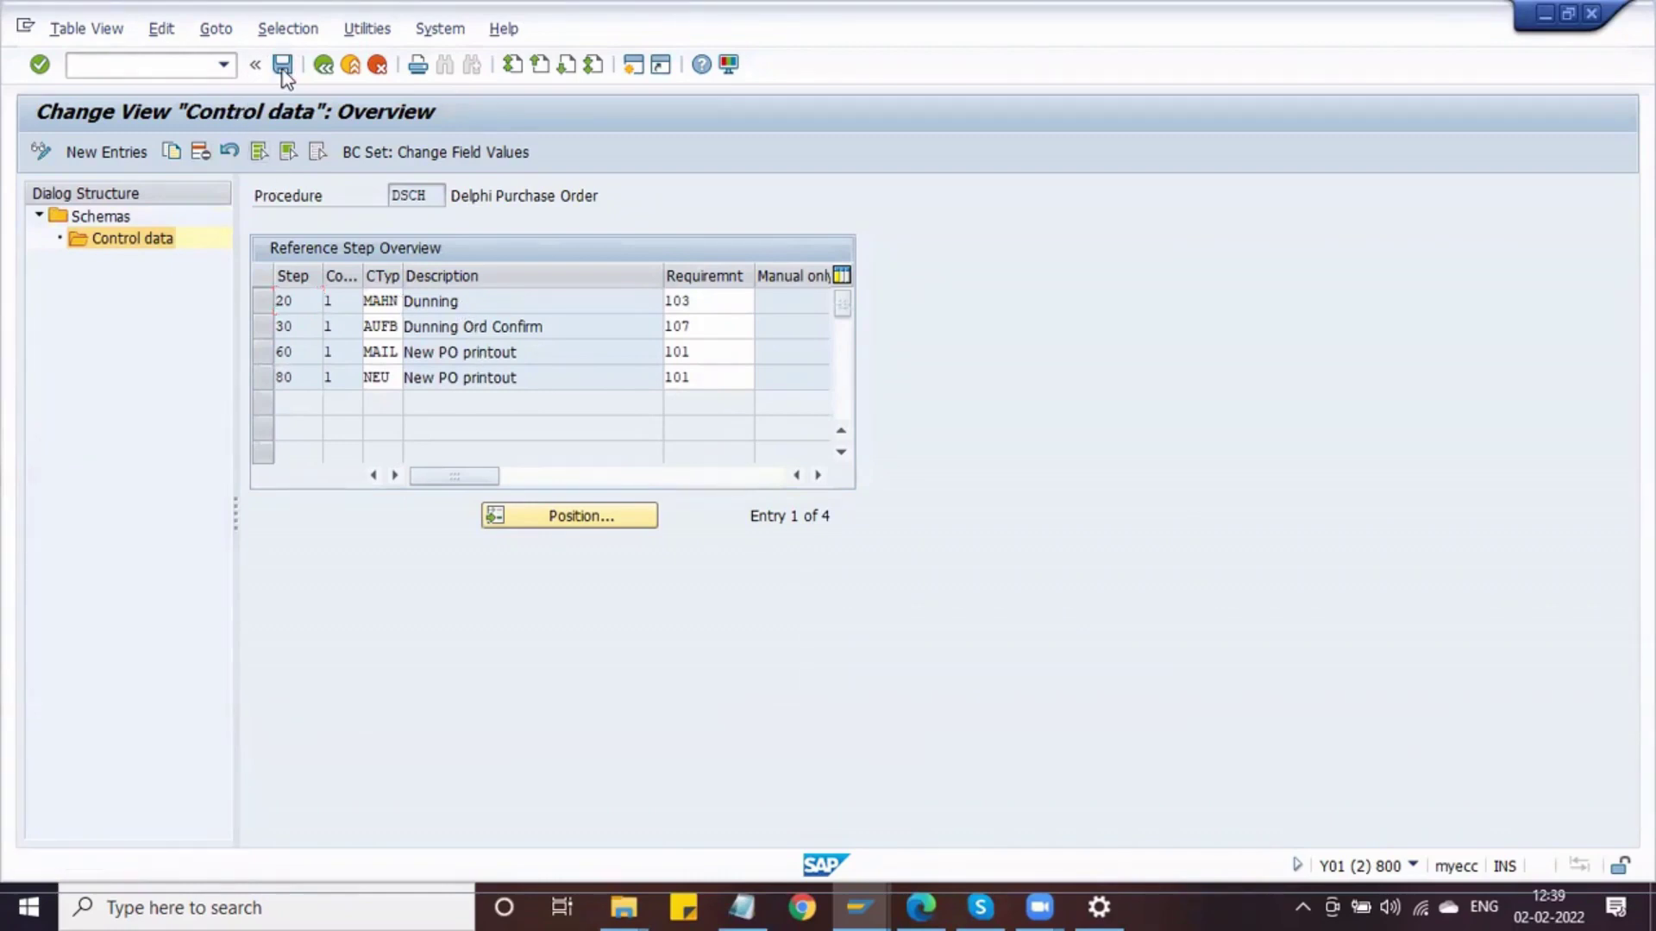
Return to the activity selection, open Assign Schema to Purchase Order, and list the procedures available for application EF
left_click(325, 66)
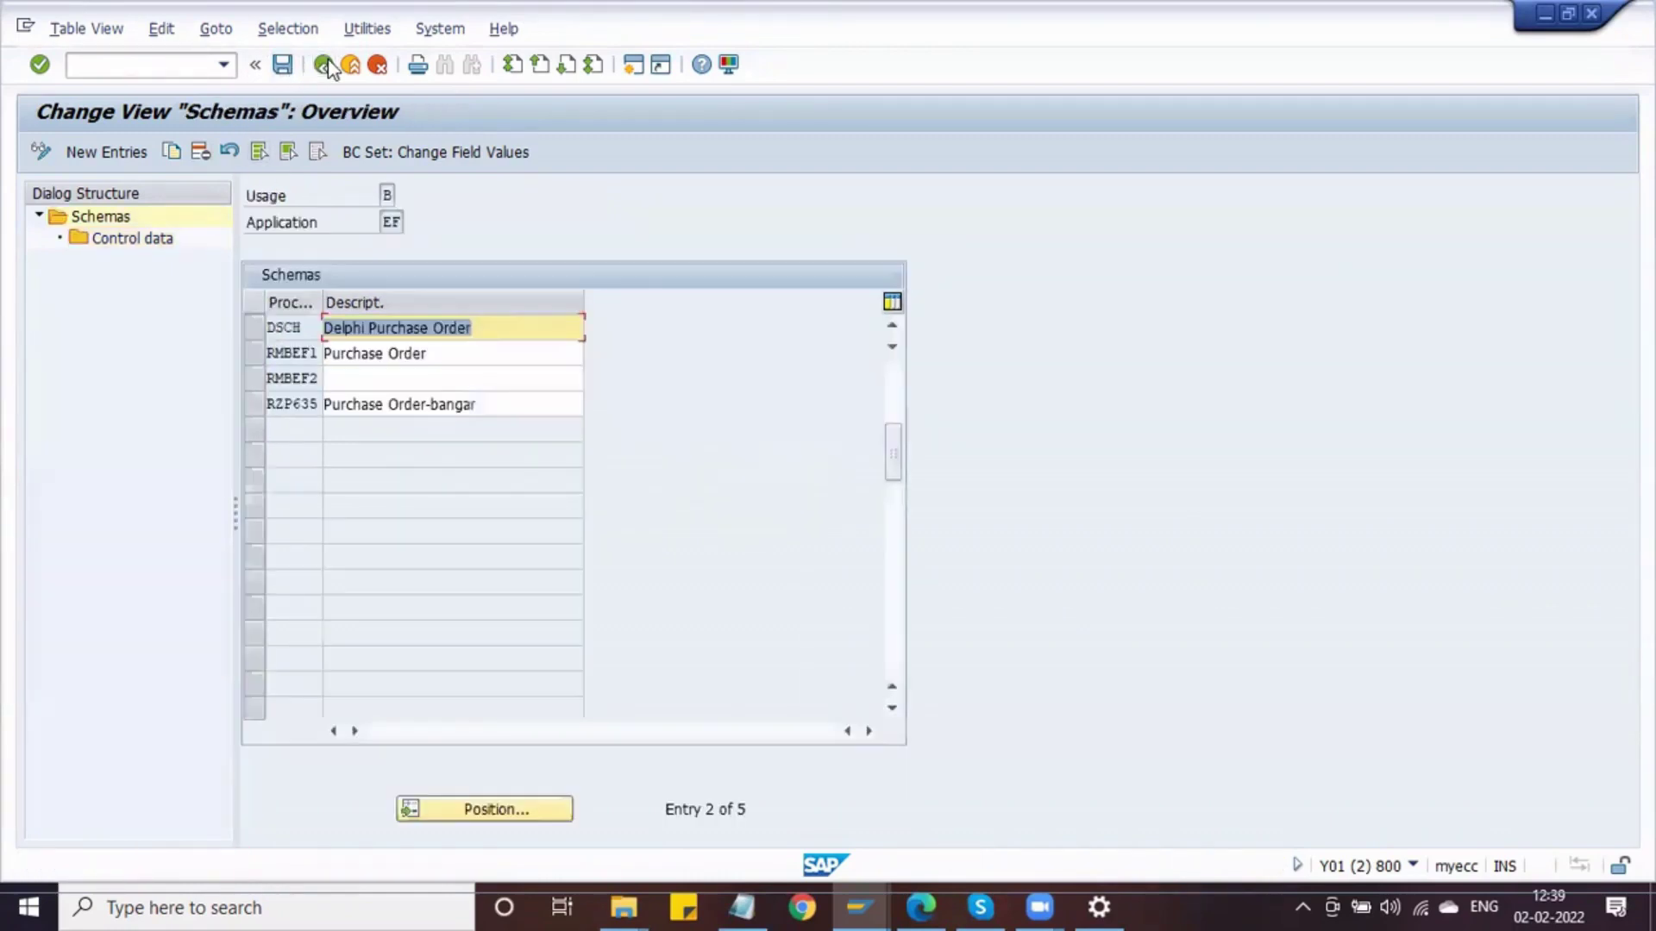
left_click(324, 65)
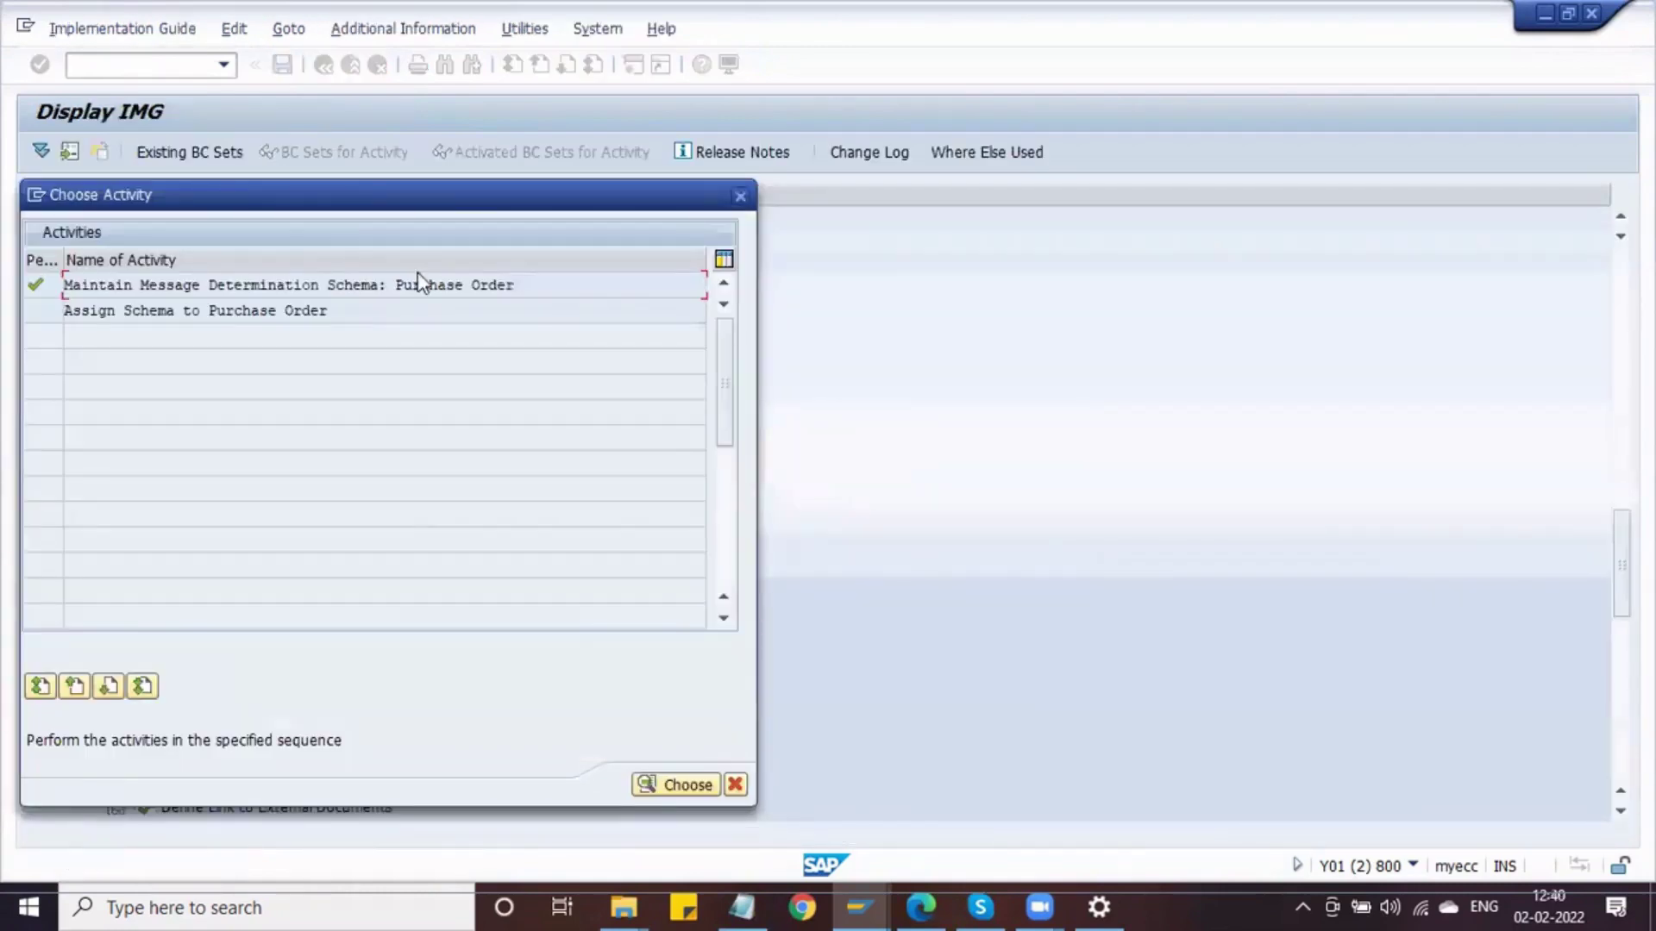
double_click(336, 311)
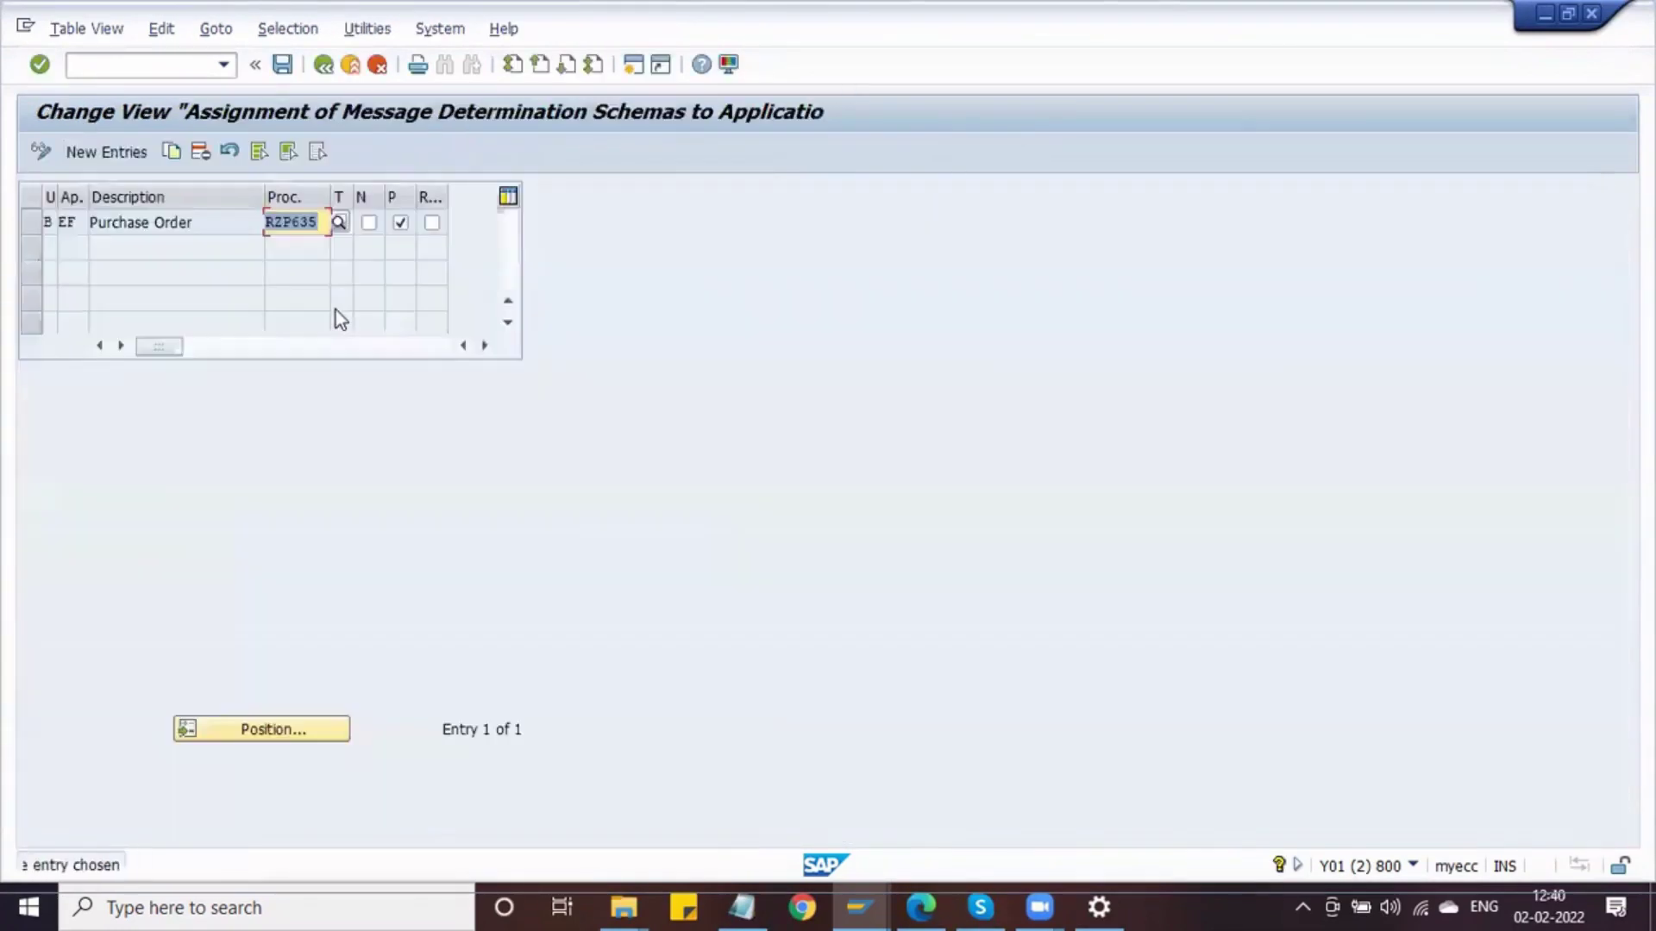
left_click(334, 226)
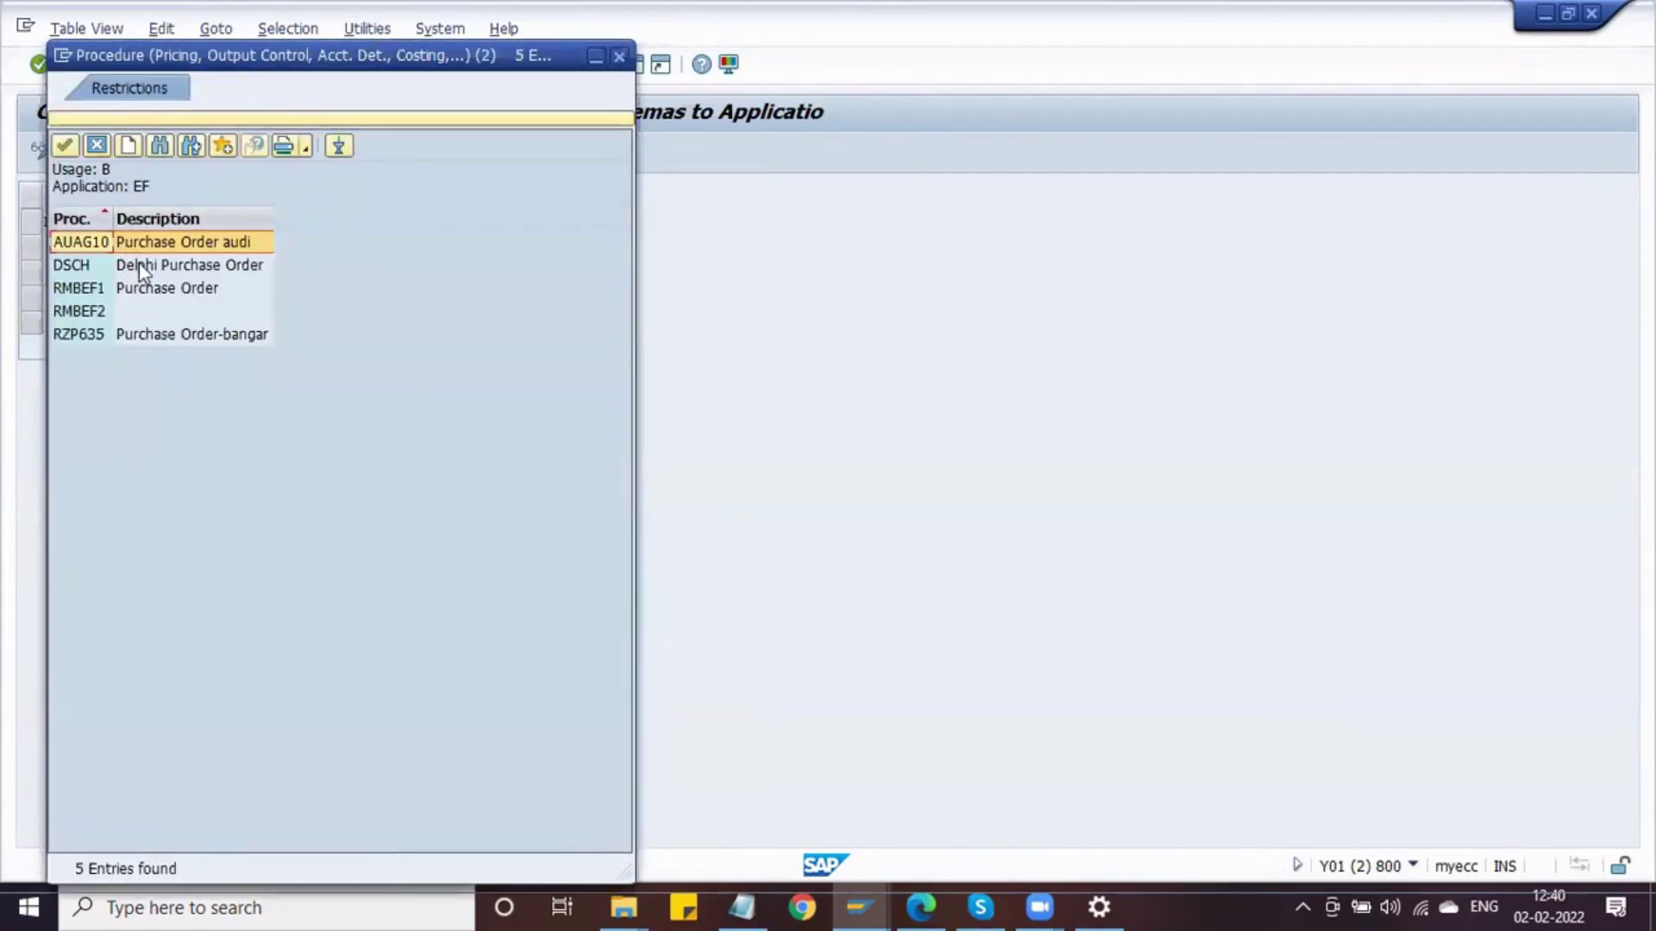
Assign message schema DSCH to the Purchase Order application EF and save it to the customizing request
double_click(137, 264)
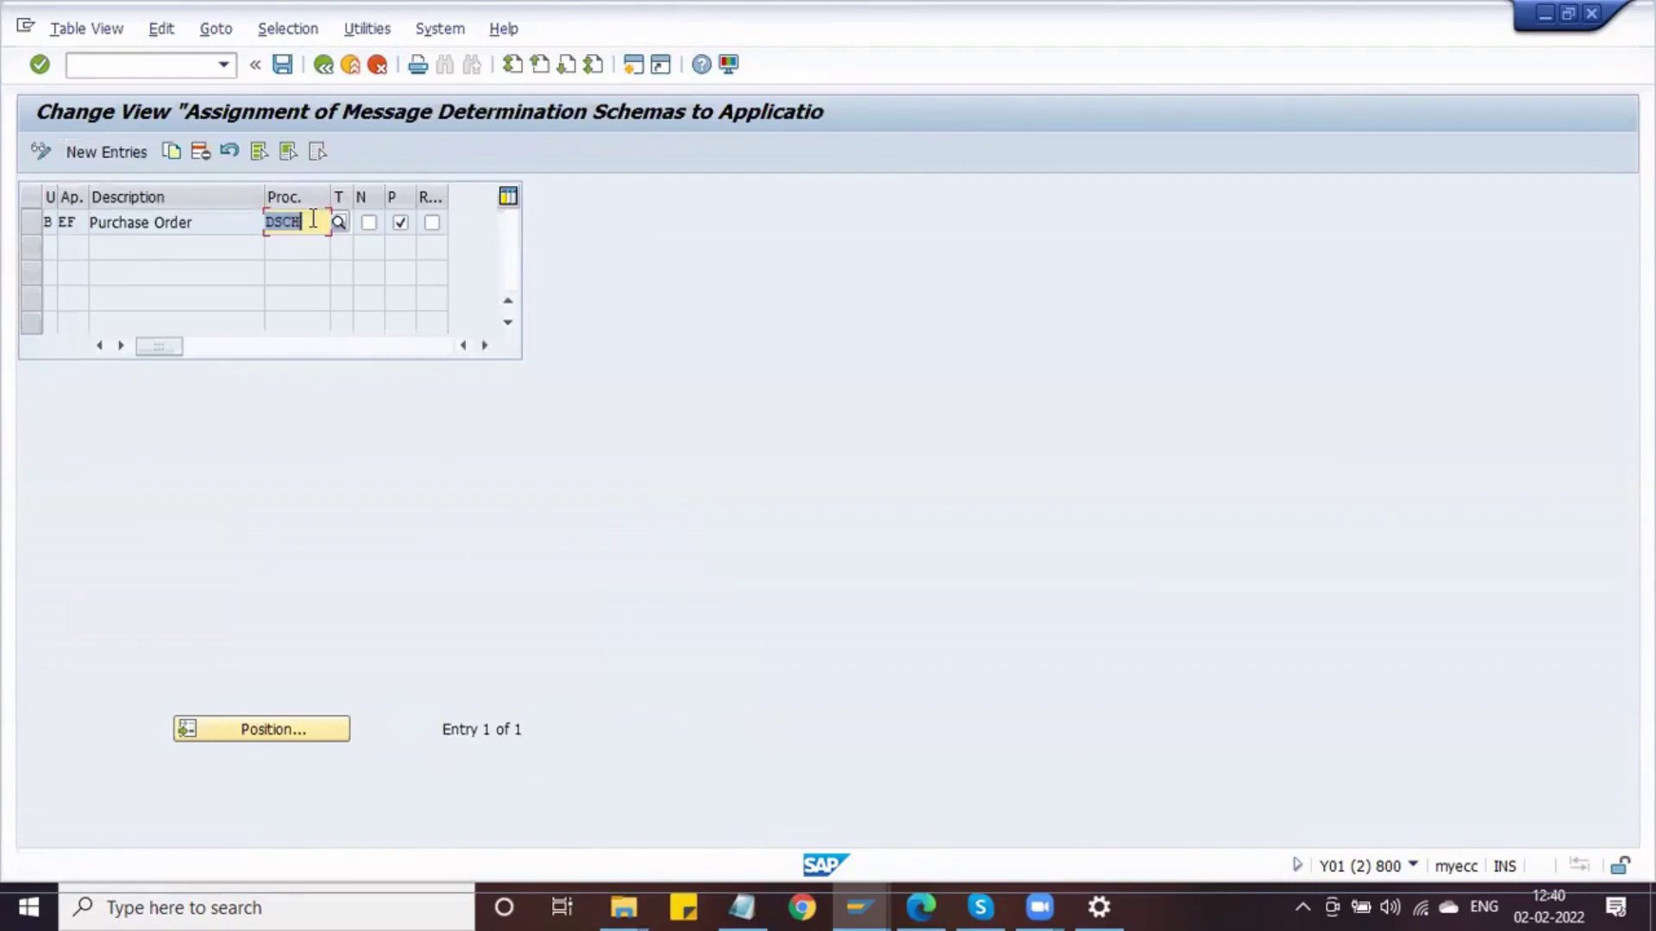
left_click(282, 65)
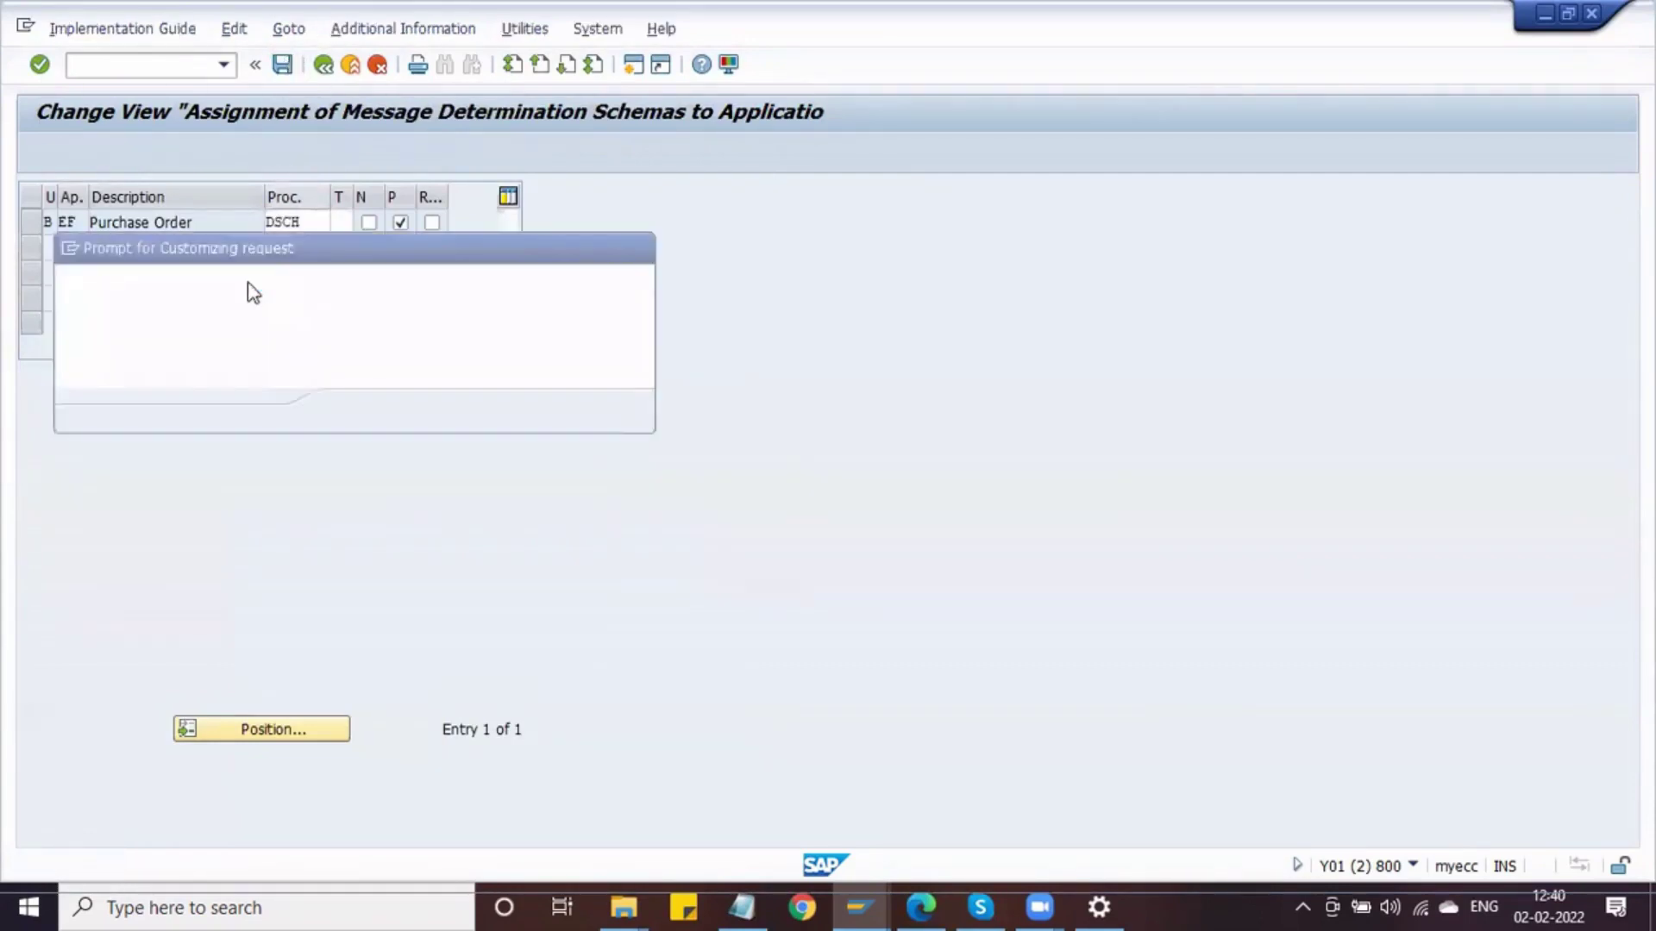
key("Return")
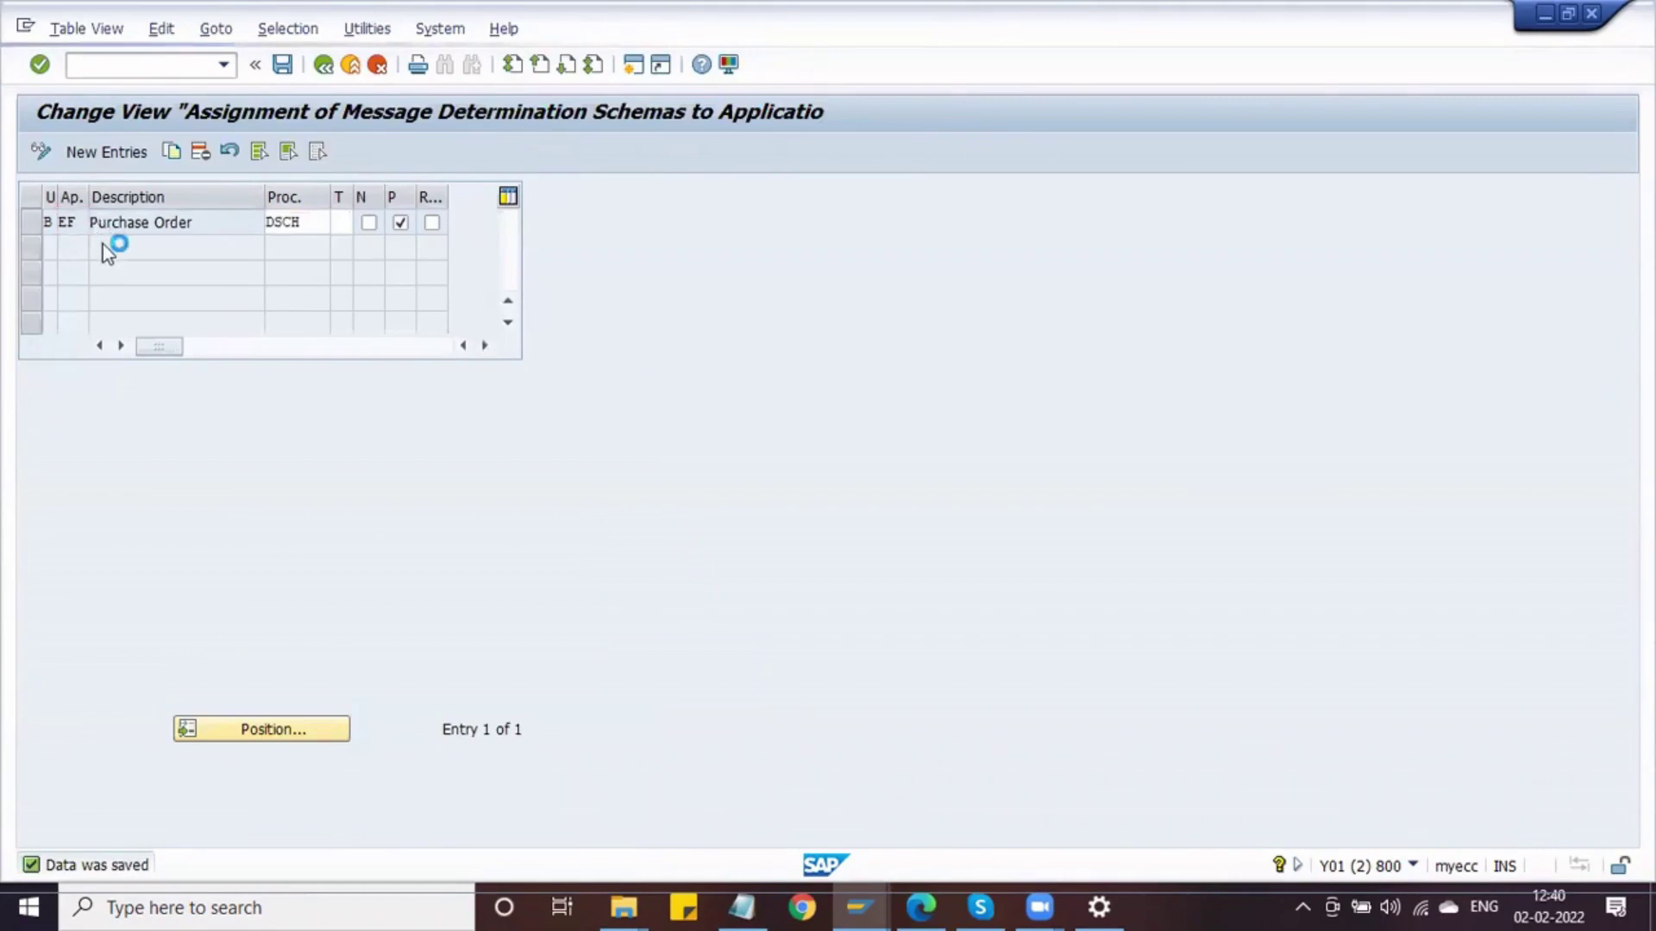
Look up application EF and usage B in their value lists for the schema assignment entry
key("F4")
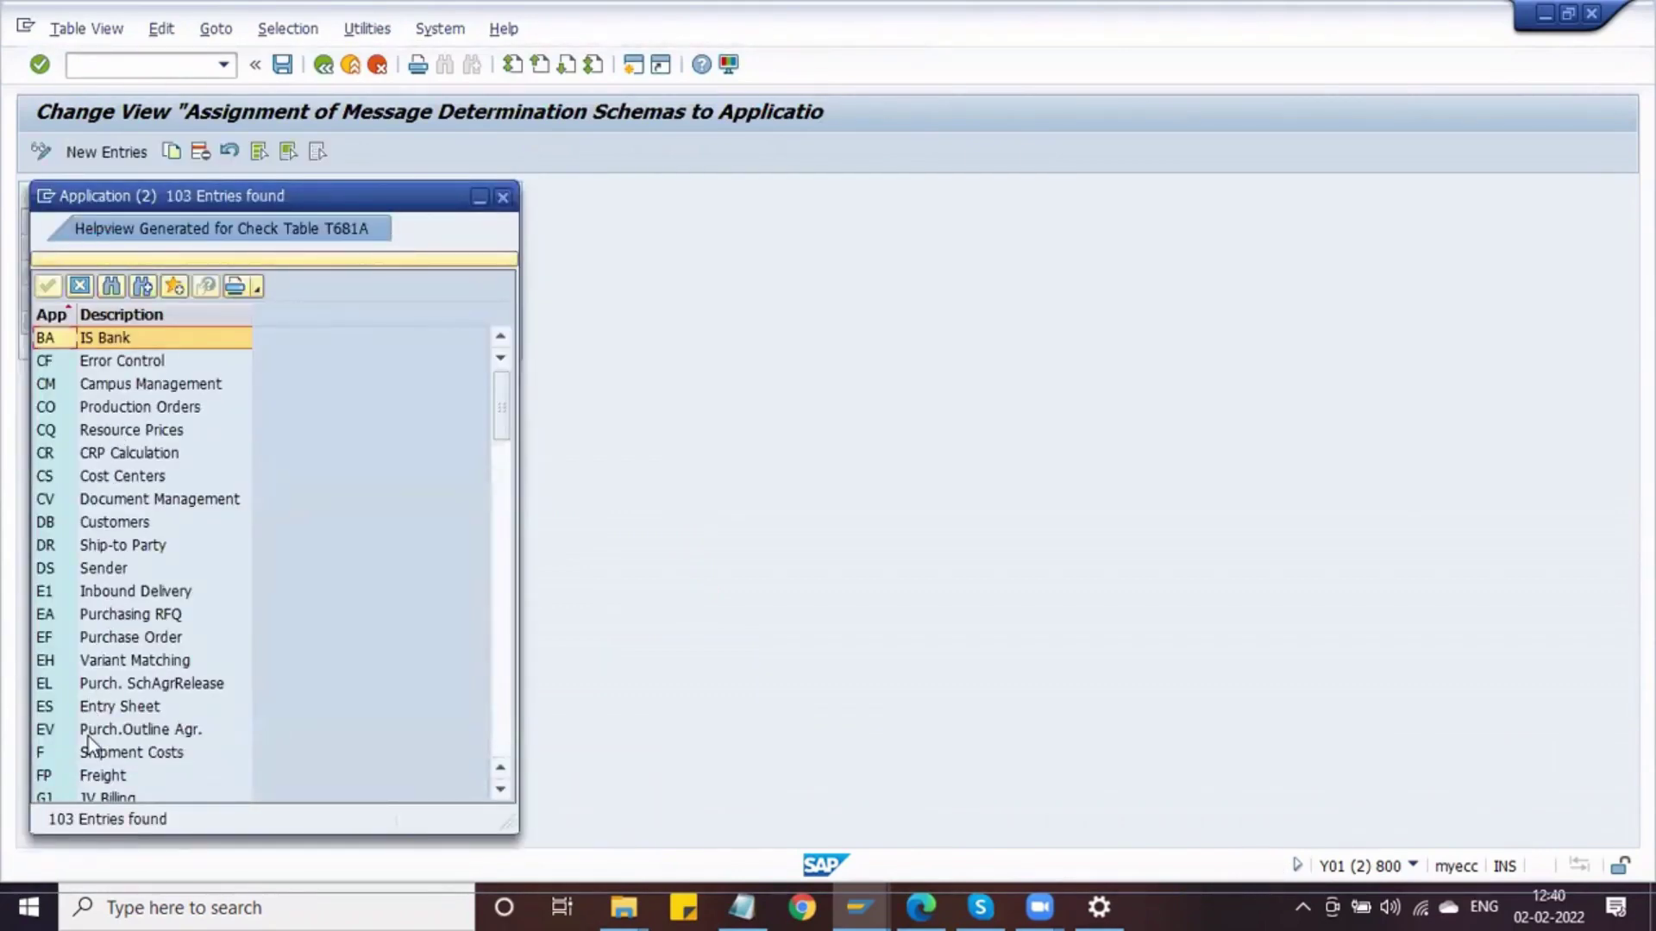
left_click(82, 639)
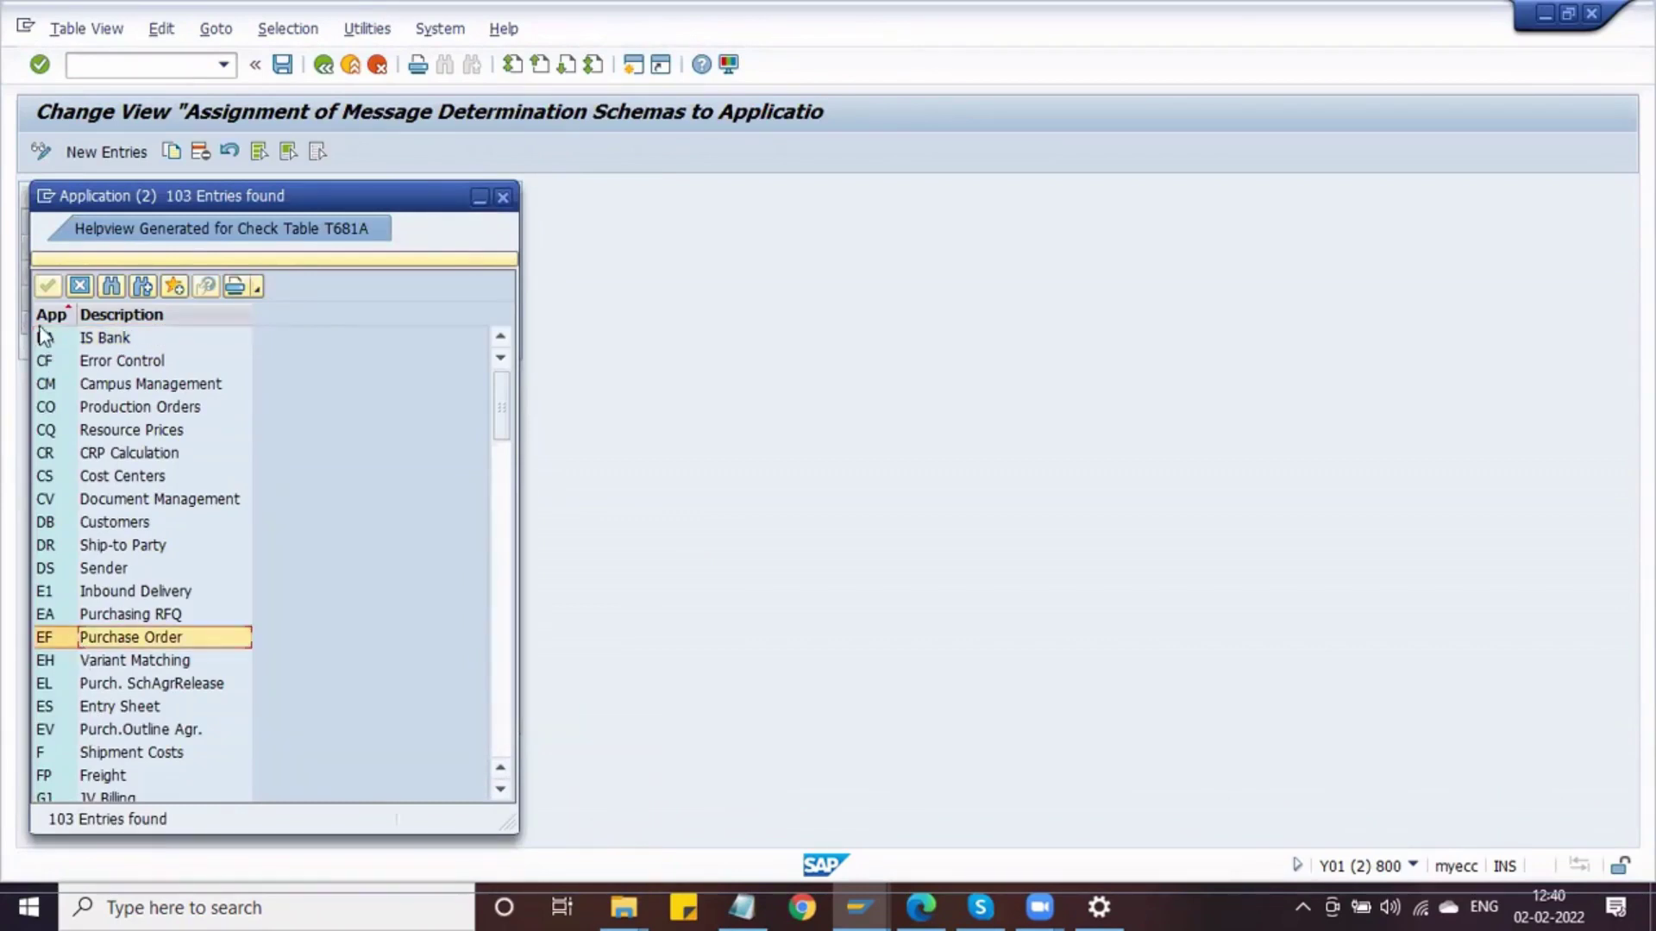
left_click(502, 200)
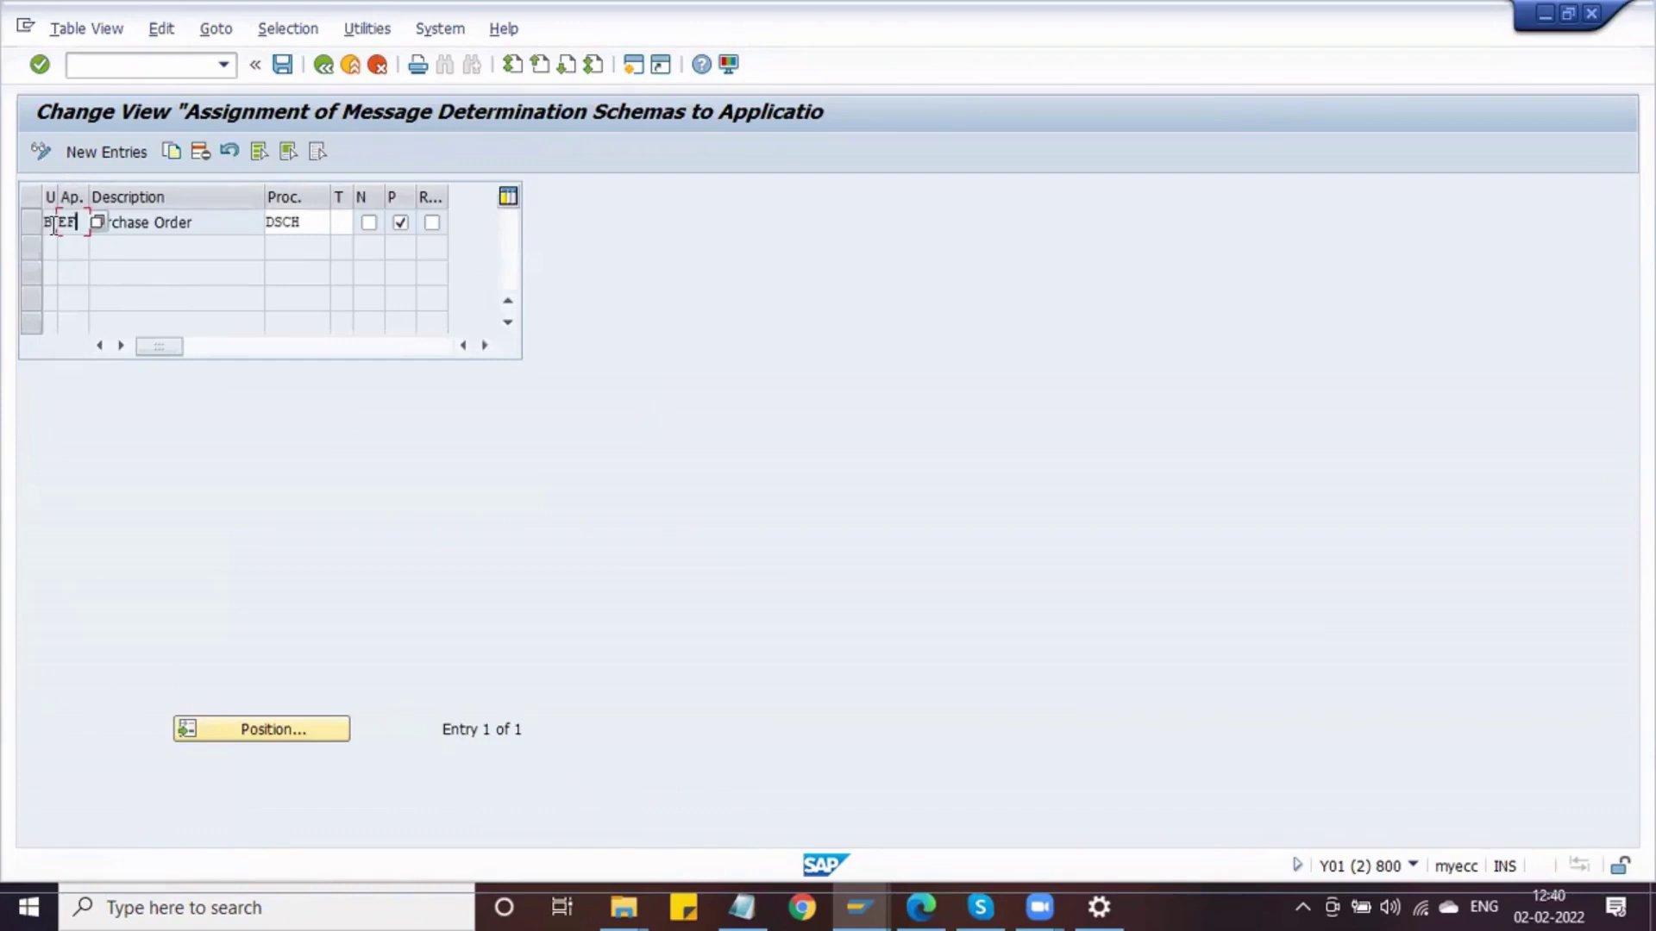
left_click(49, 223)
left_click(64, 223)
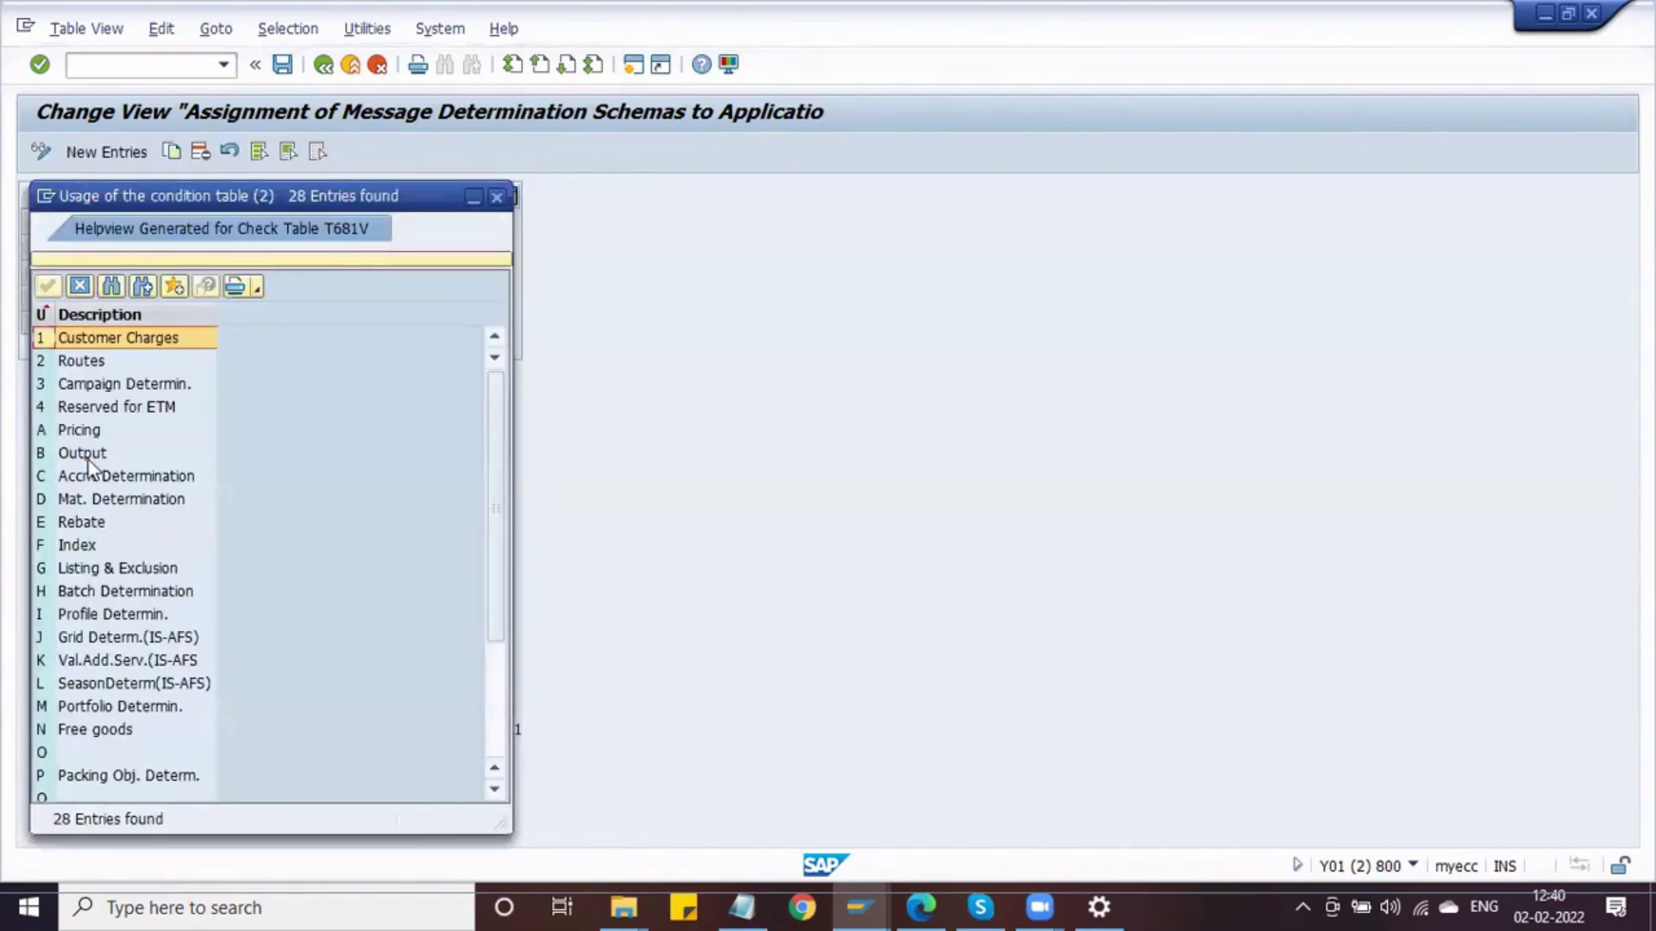
left_click(84, 455)
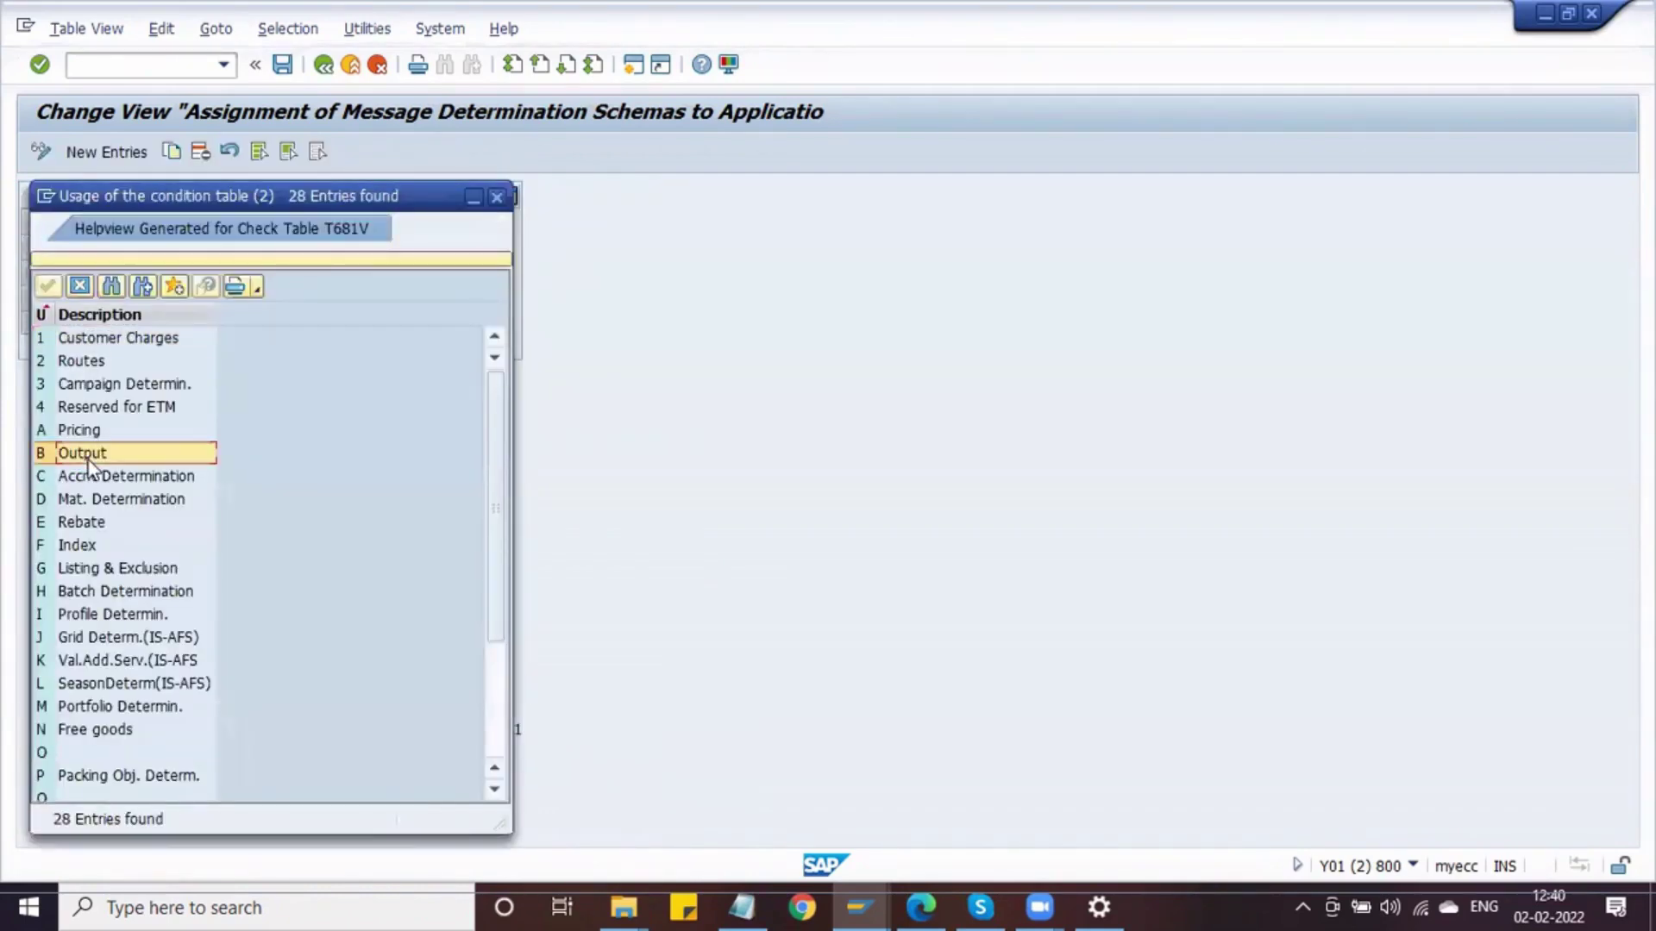
left_click(497, 198)
type("EF")
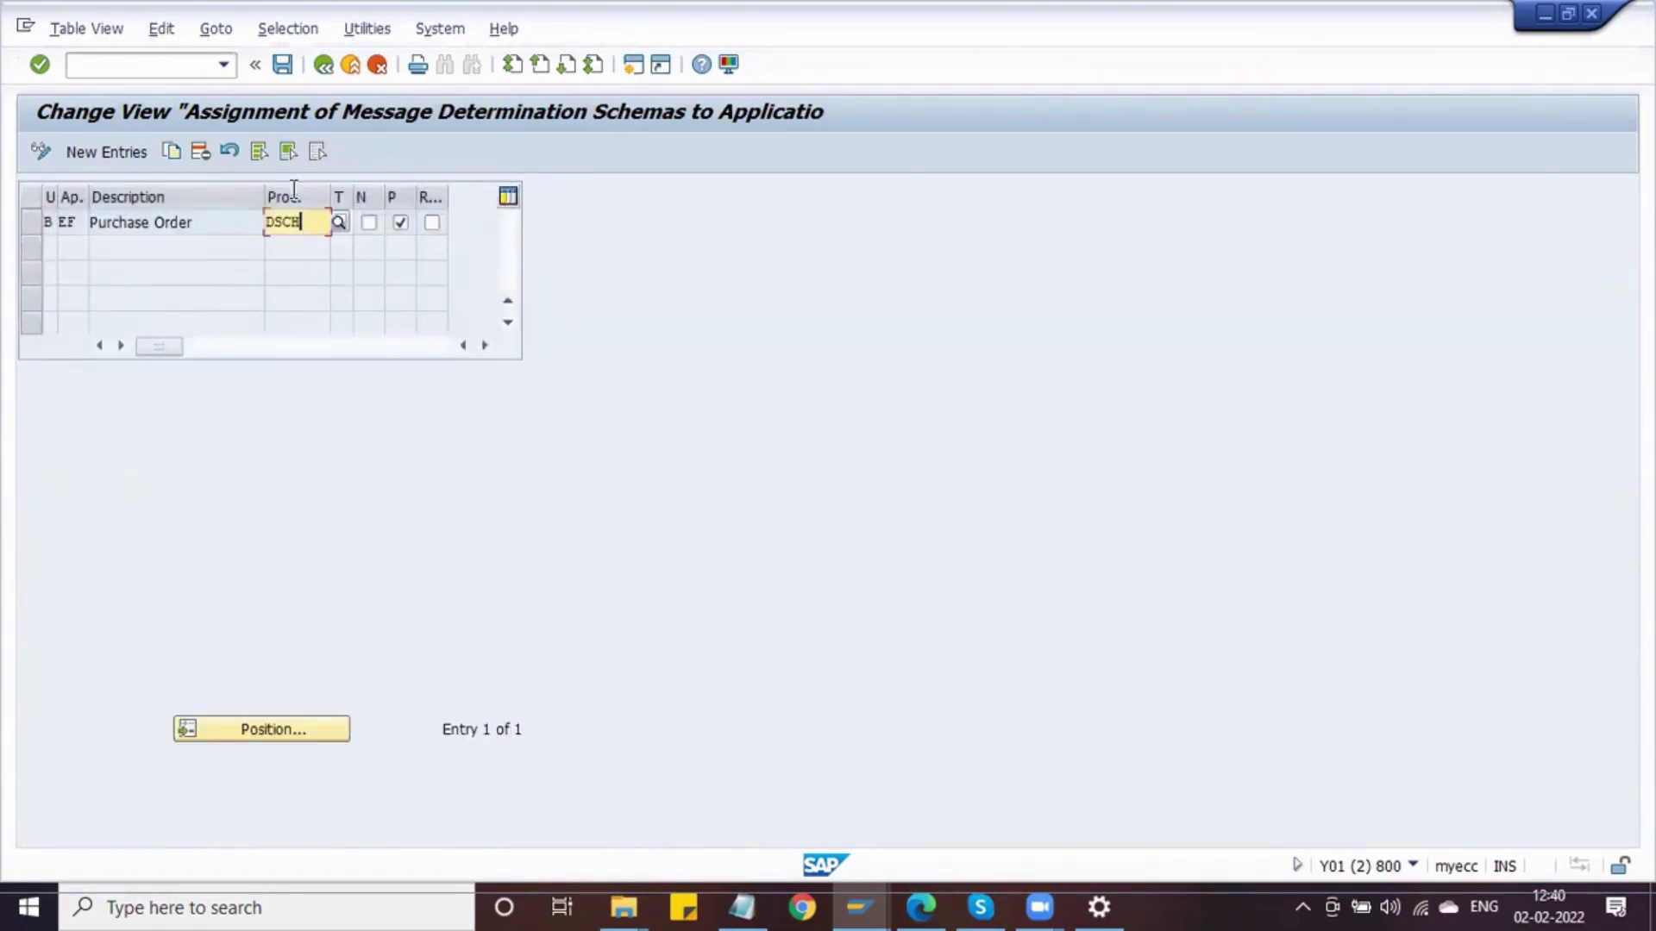
Leave the schema assignment activity and collapse the Message Determination Schemas node in the implementation guide
left_click(283, 66)
left_click(324, 67)
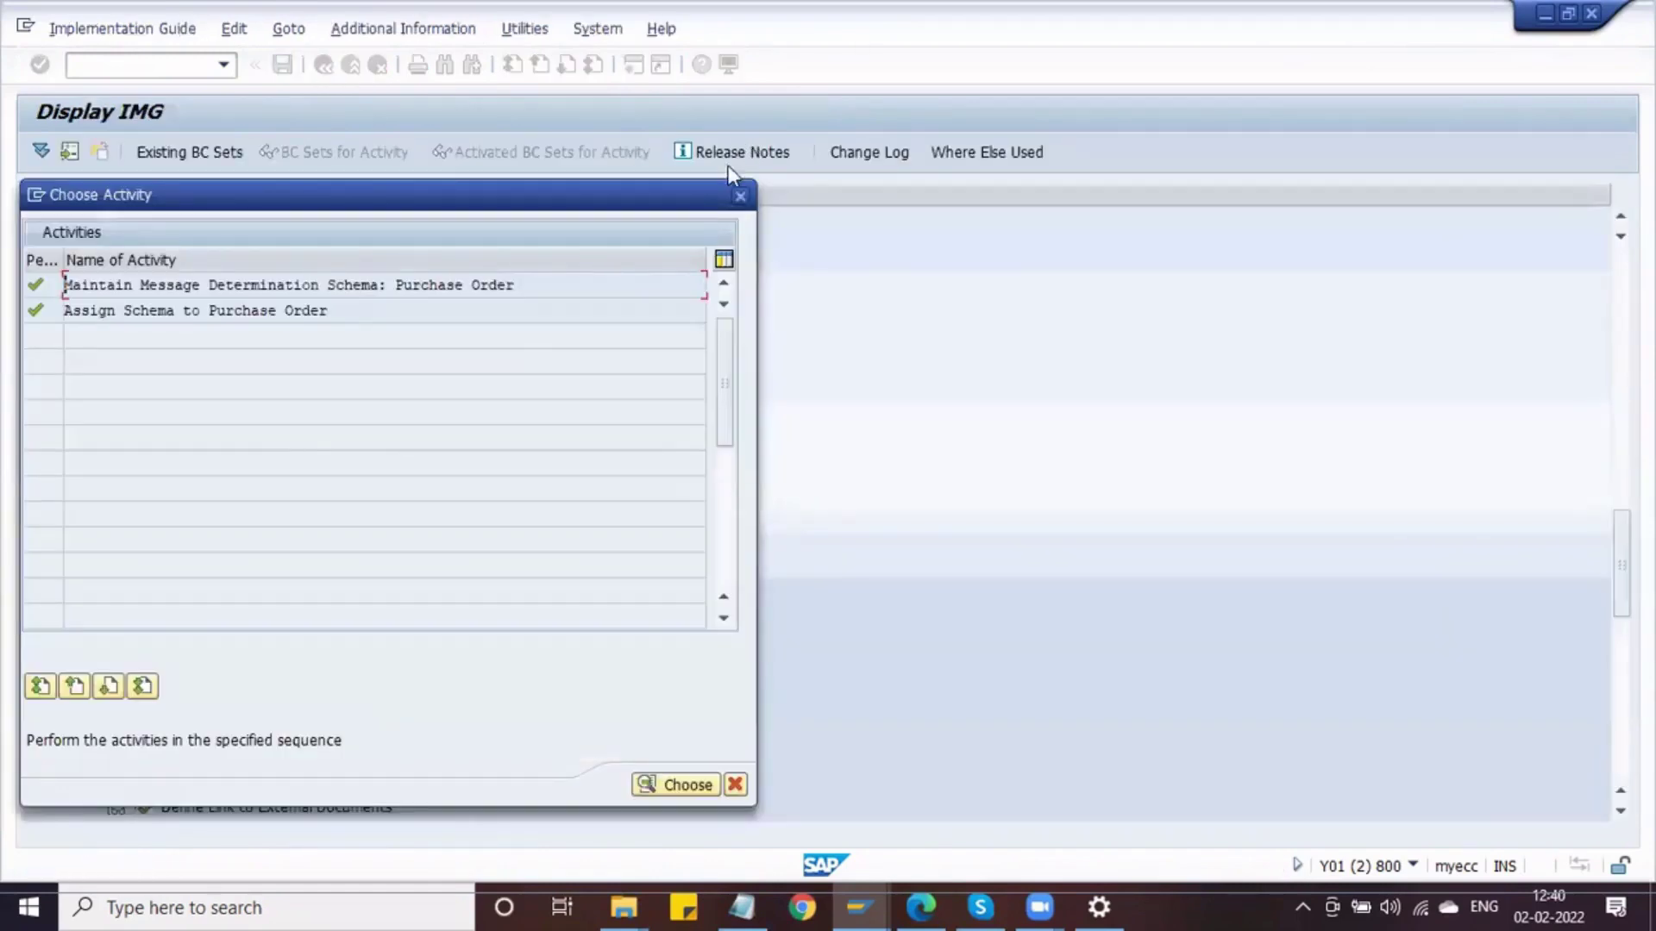
left_click(740, 196)
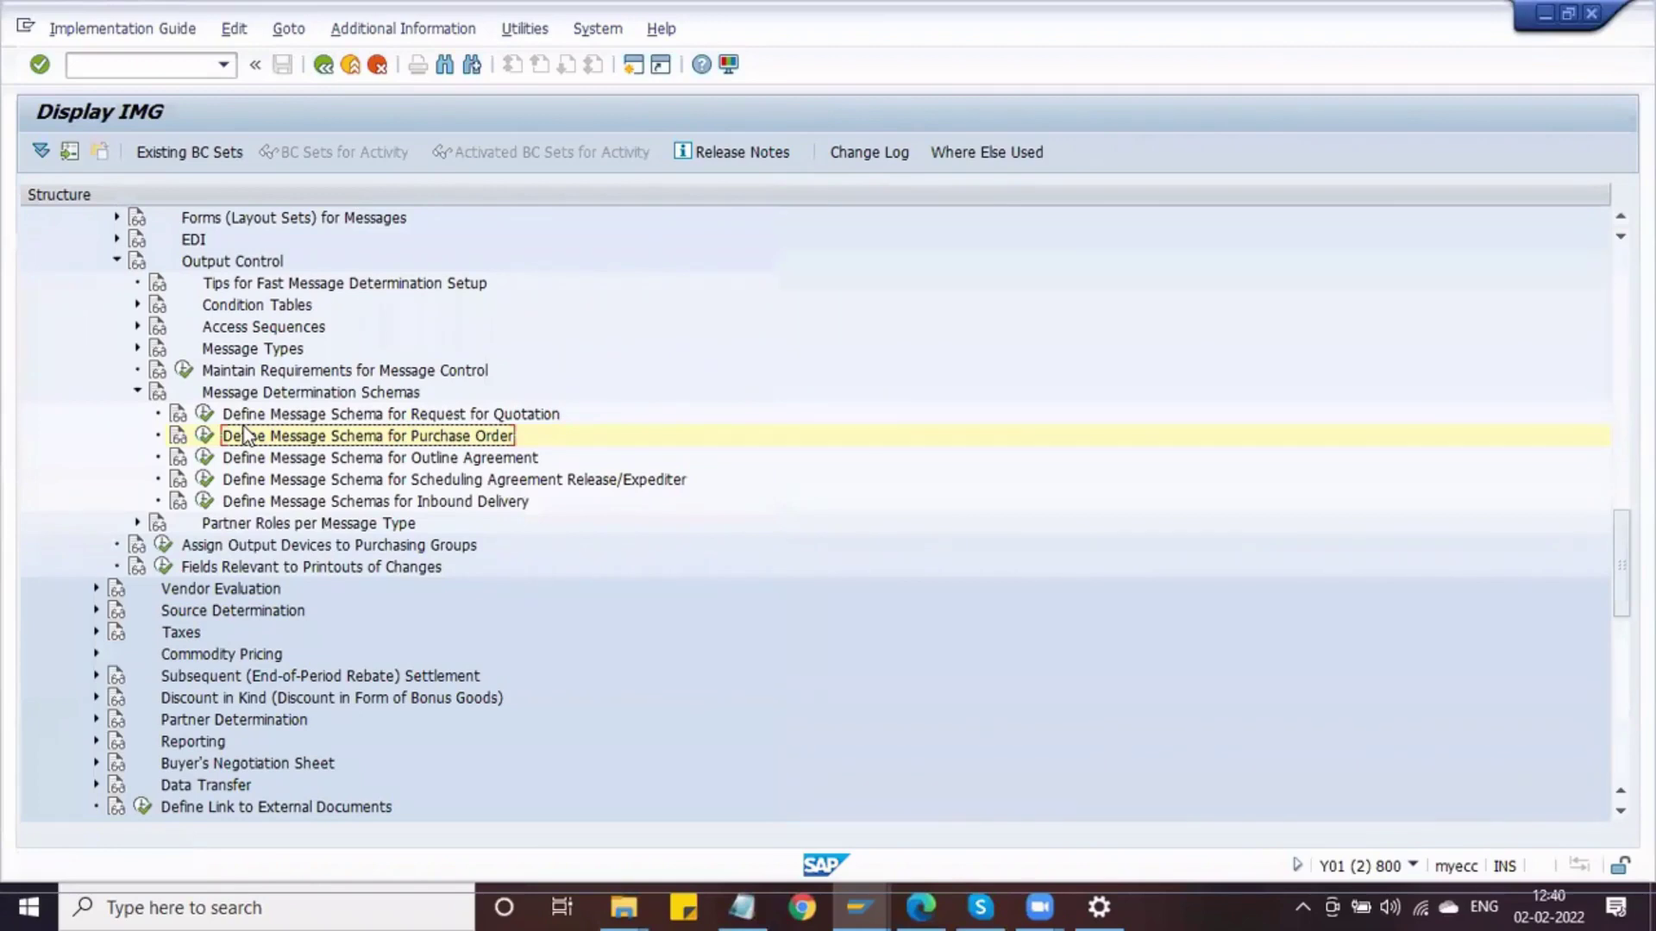
left_click(138, 393)
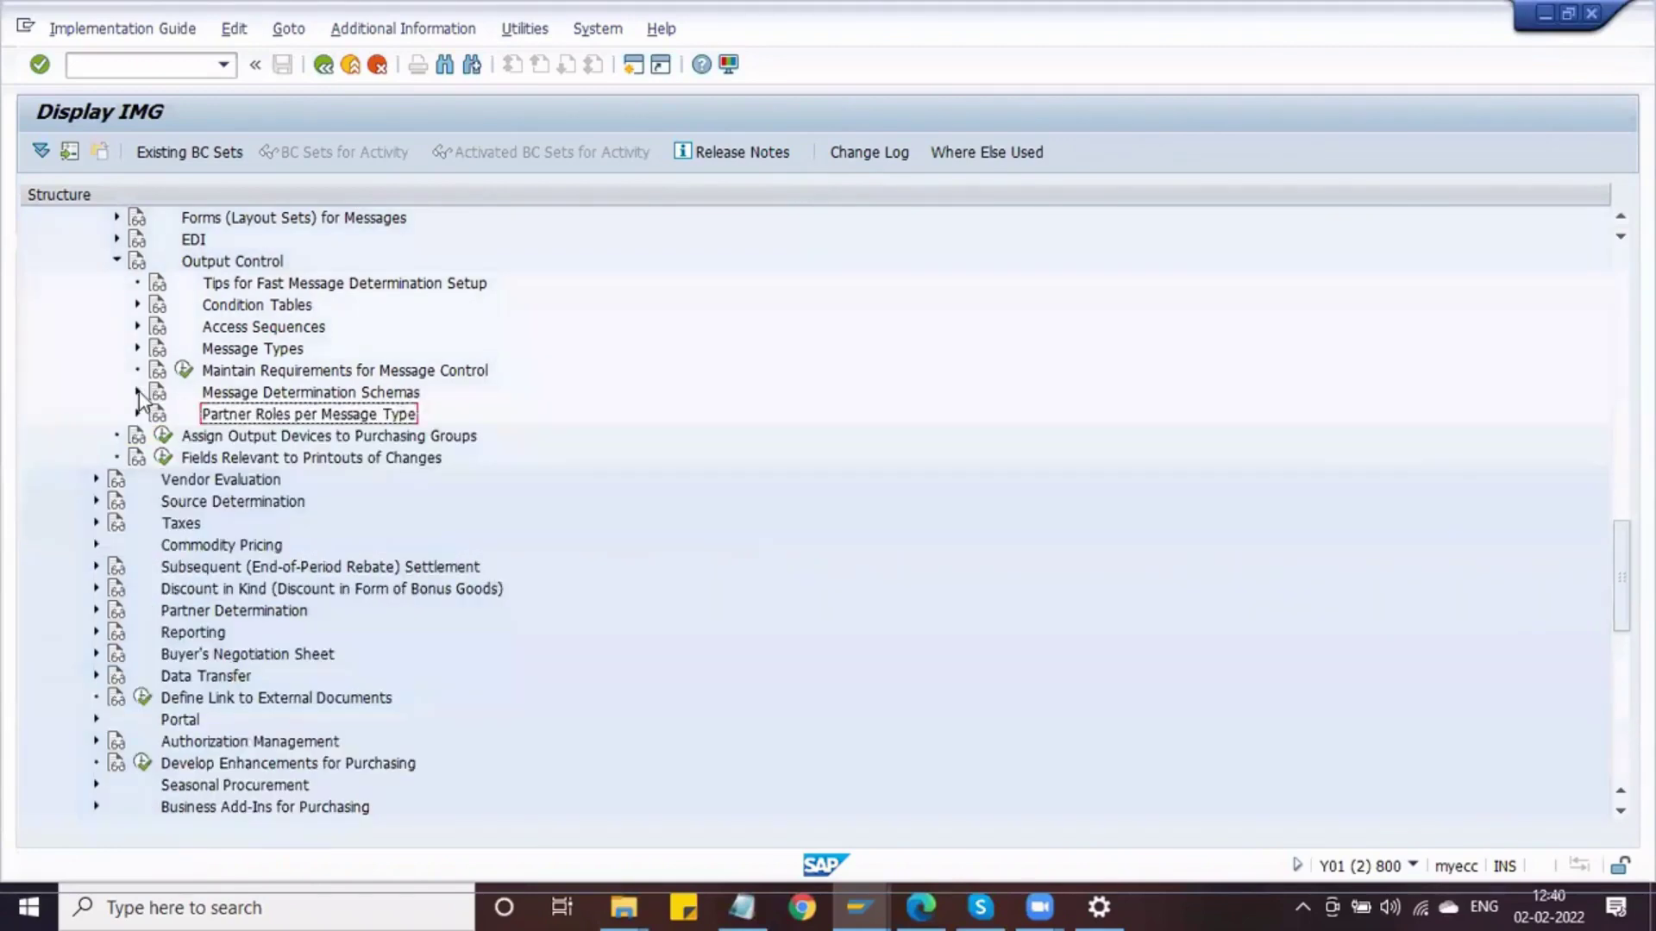
Open a new session and start transaction MN04 to create purchase order output condition records
left_click(162, 69)
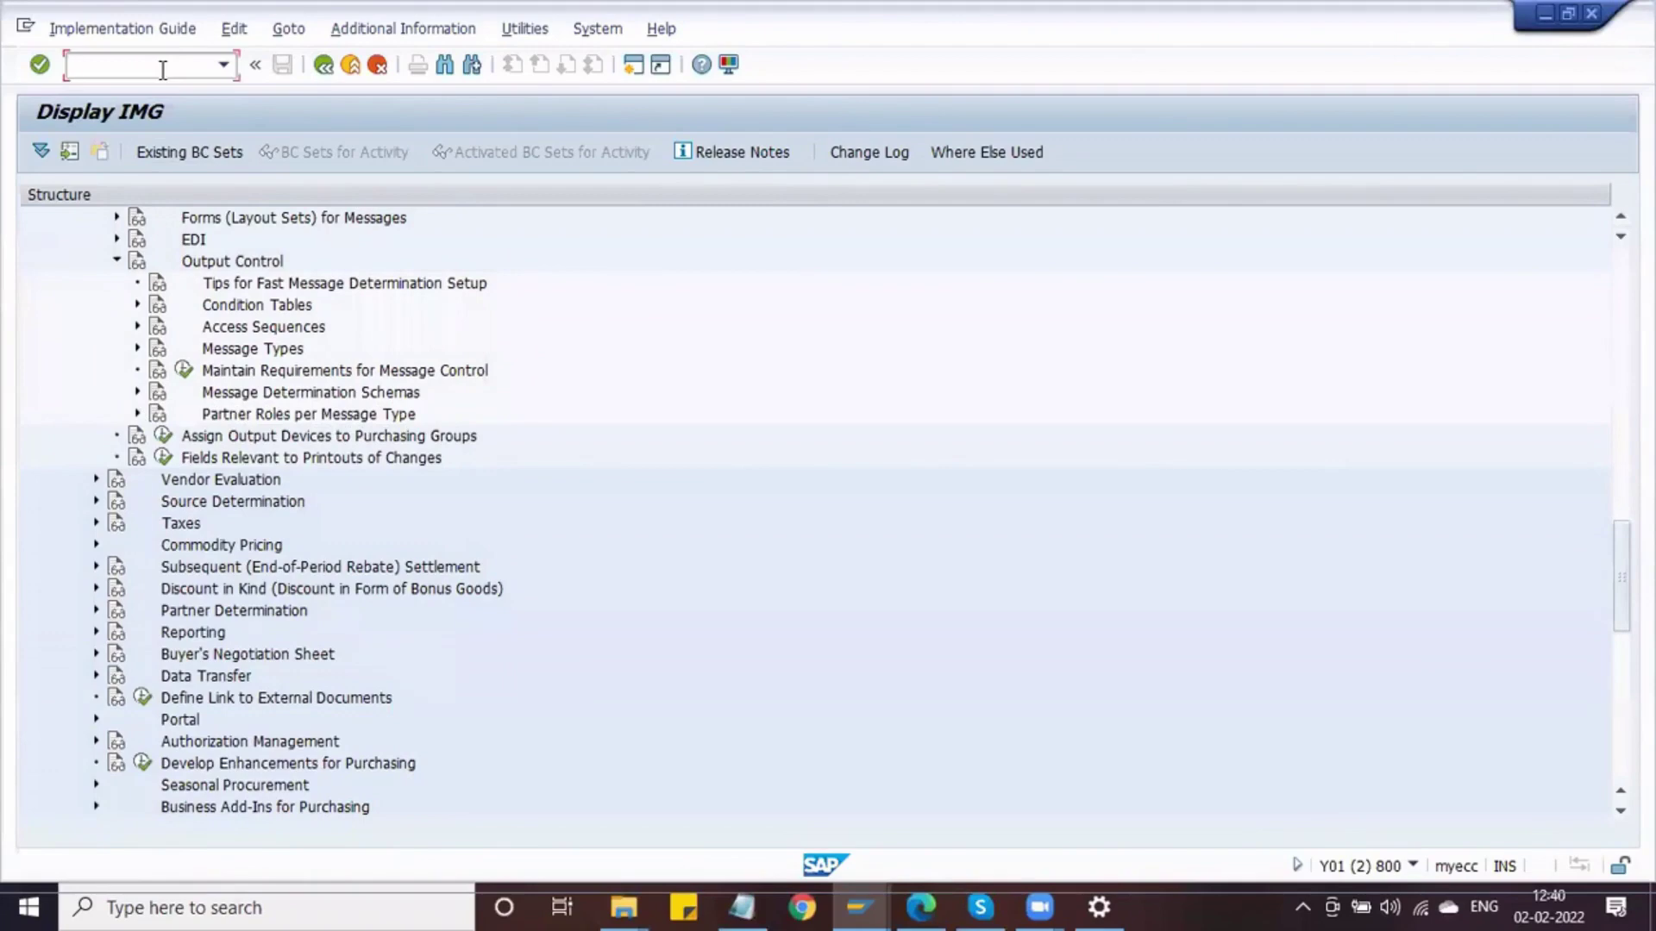
type("/on")
key("Return")
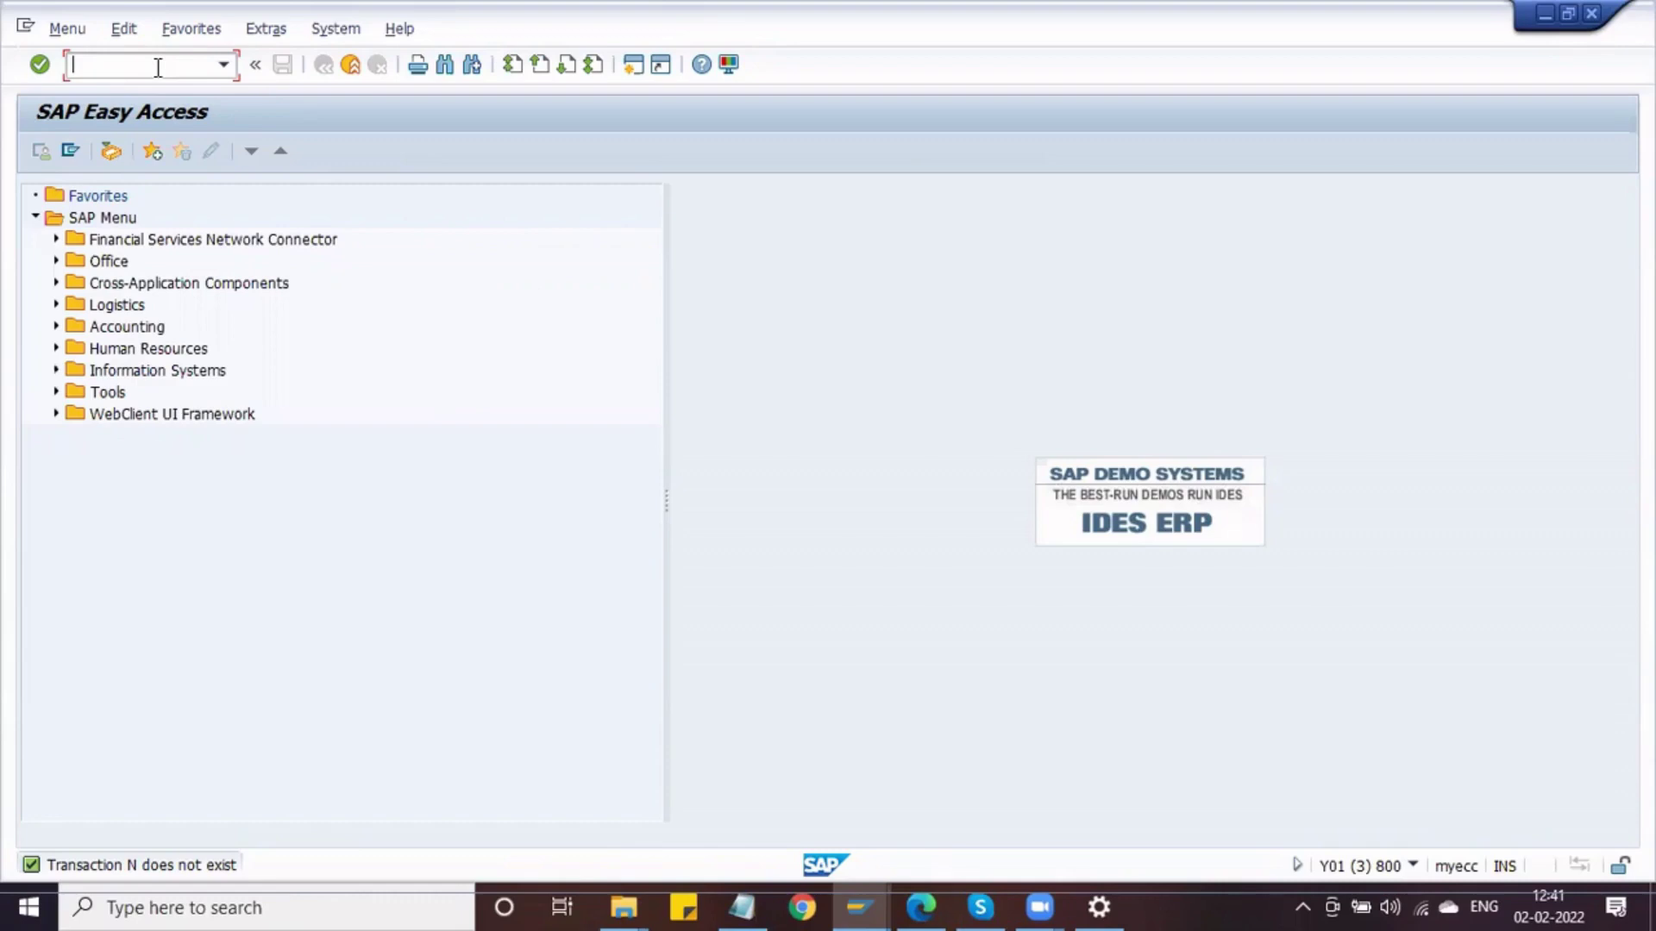
type("mn04")
key("Return")
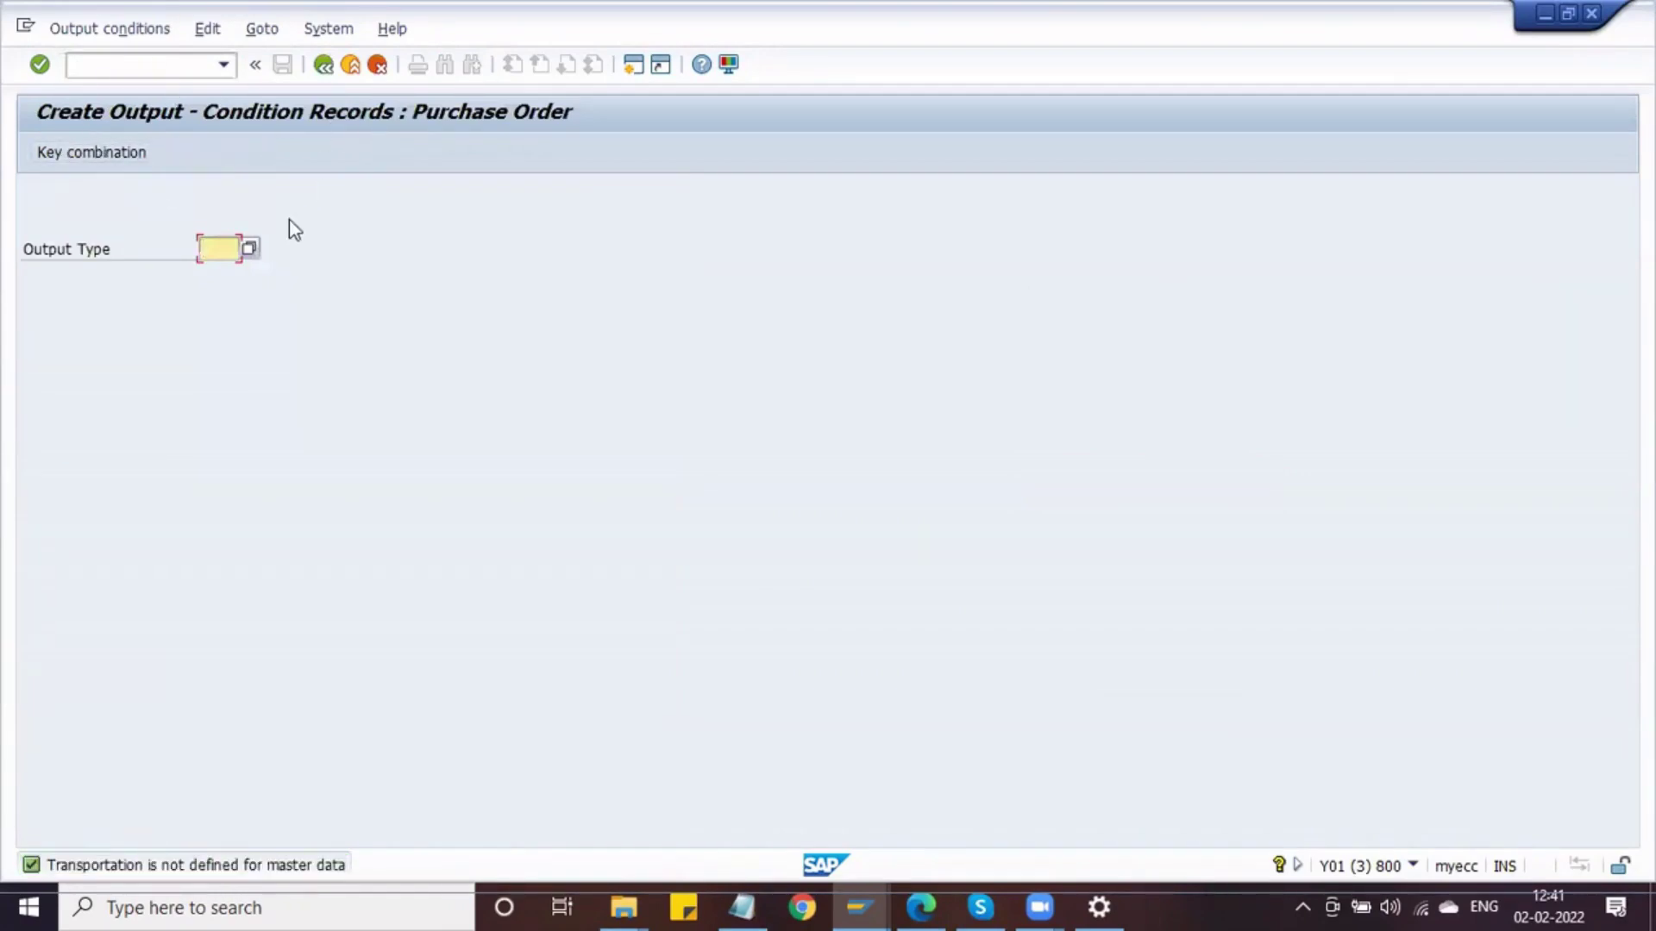
Choose NEU (New PO printout) as the output type for the condition records
left_click(249, 250)
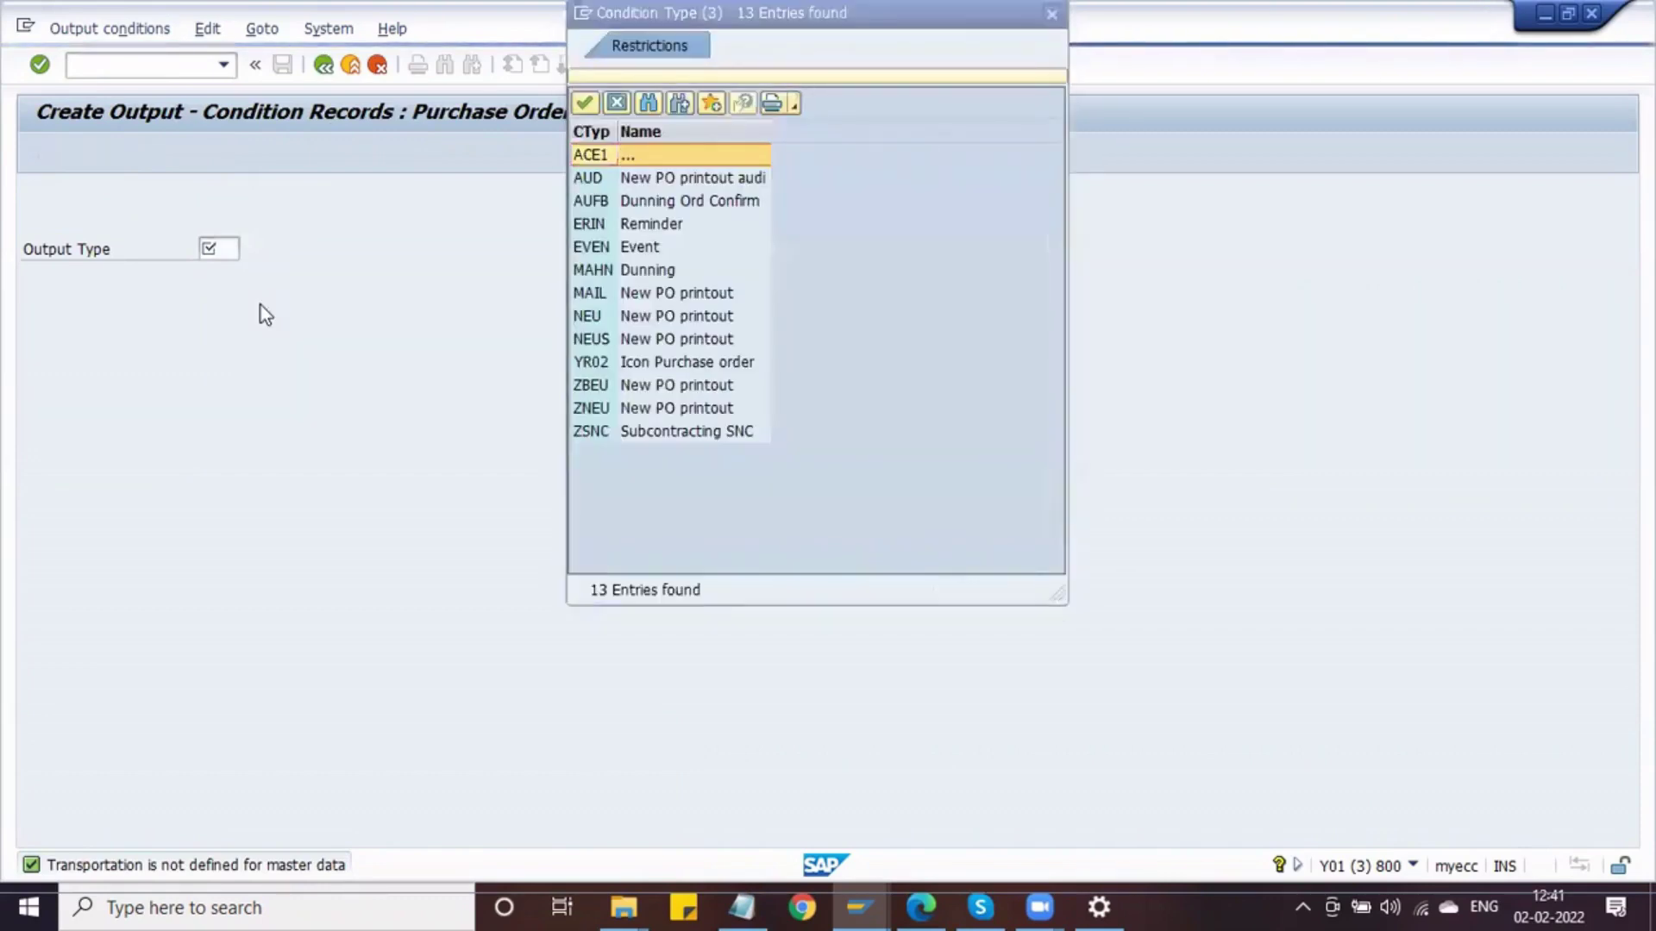
left_click(627, 318)
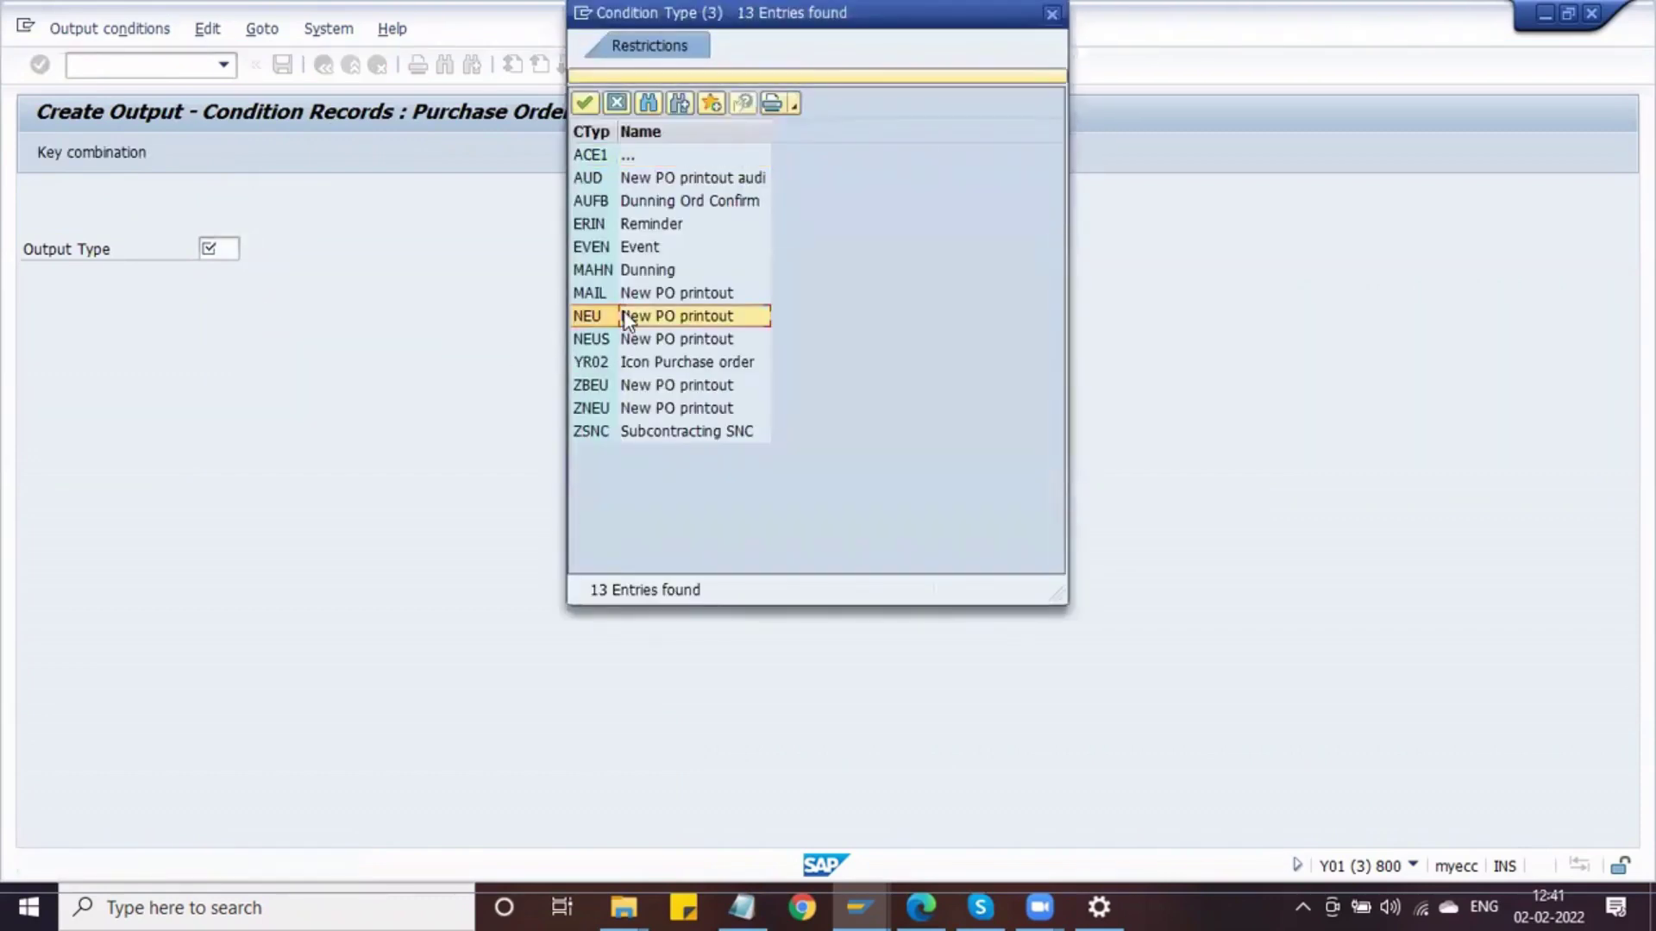
left_click(587, 107)
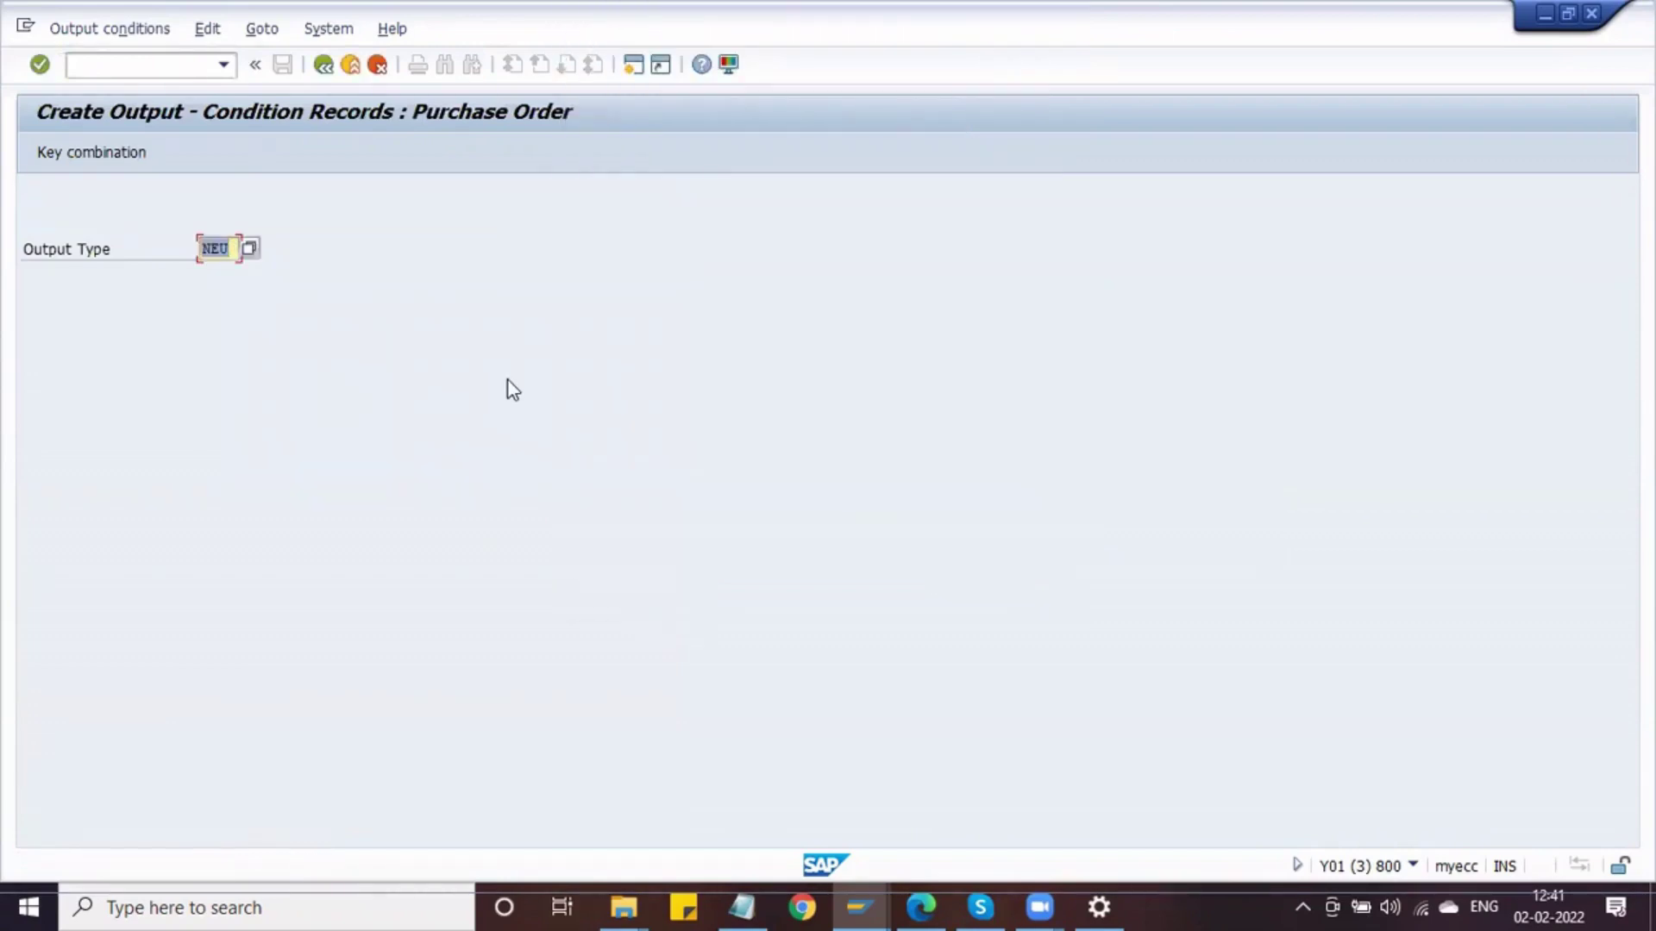
In the implementation guide session, open the purchase order access sequences and display the accesses of DASQ
key("alt+Tab")
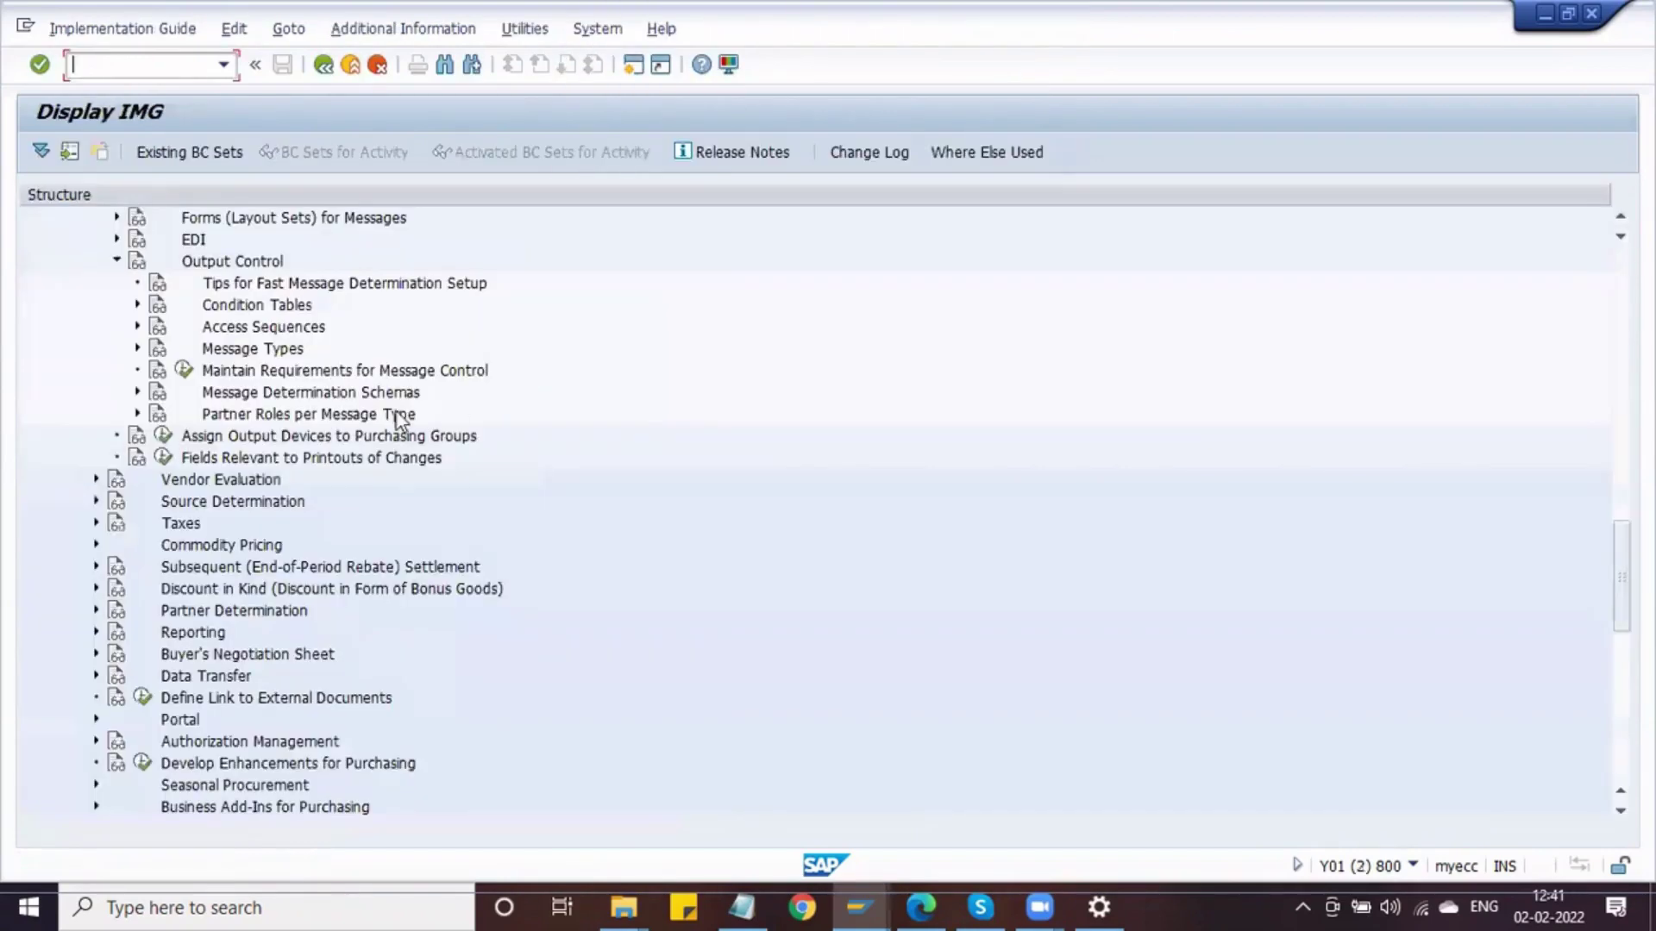
left_click(137, 327)
left_click(205, 372)
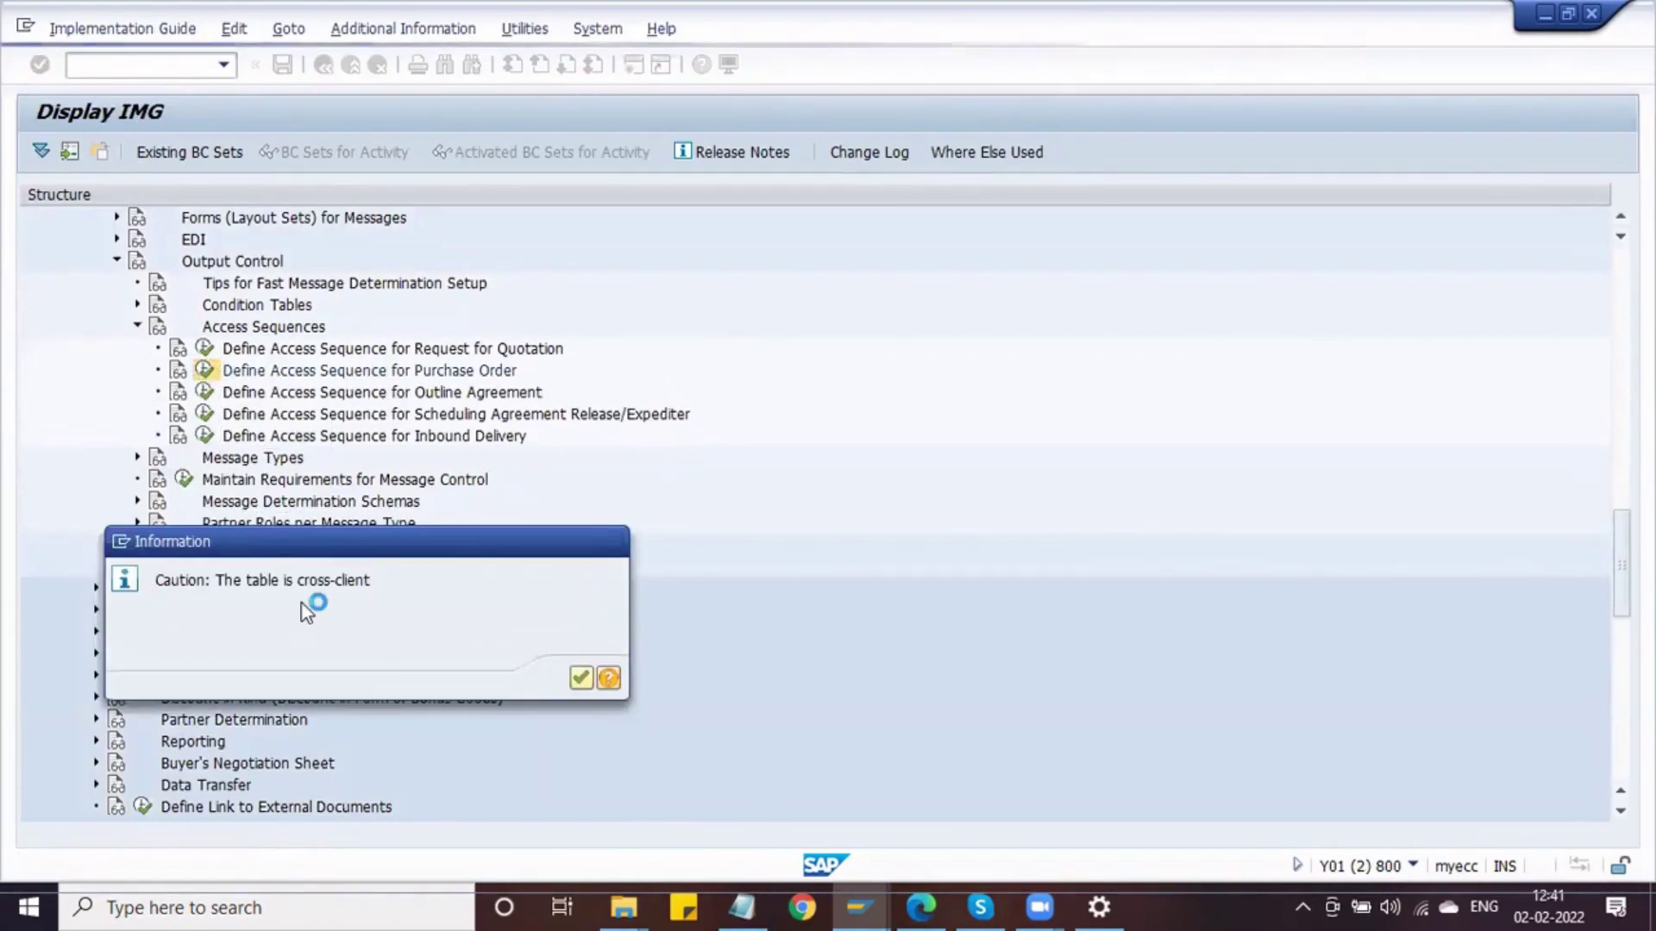
key("Return")
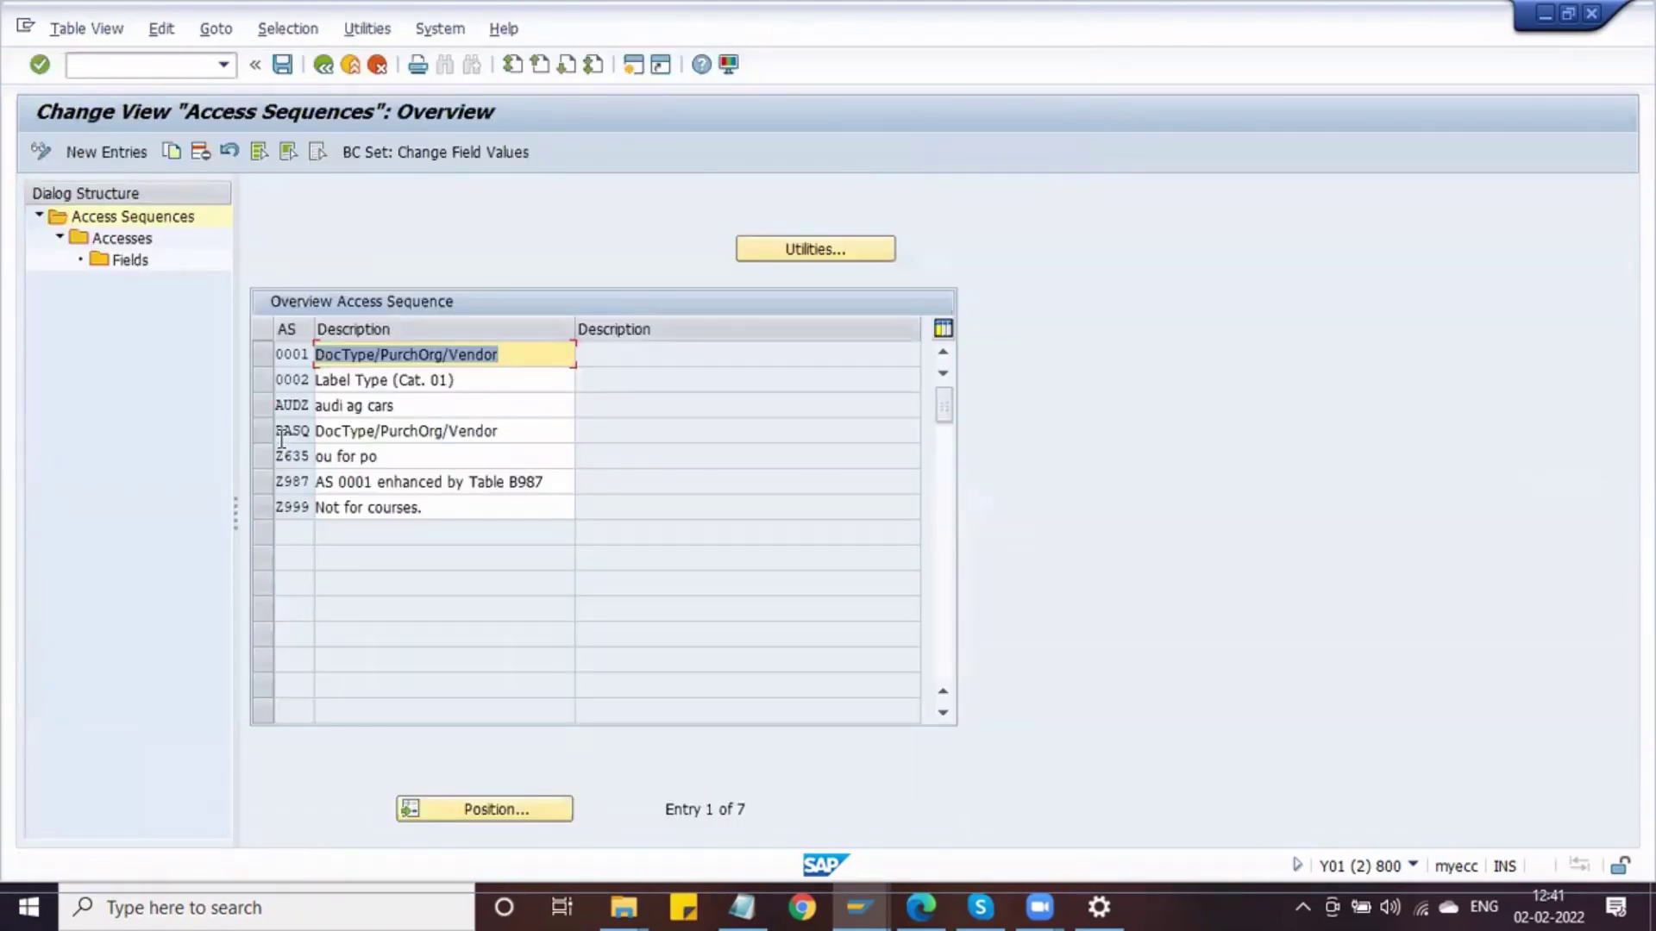
left_click(263, 431)
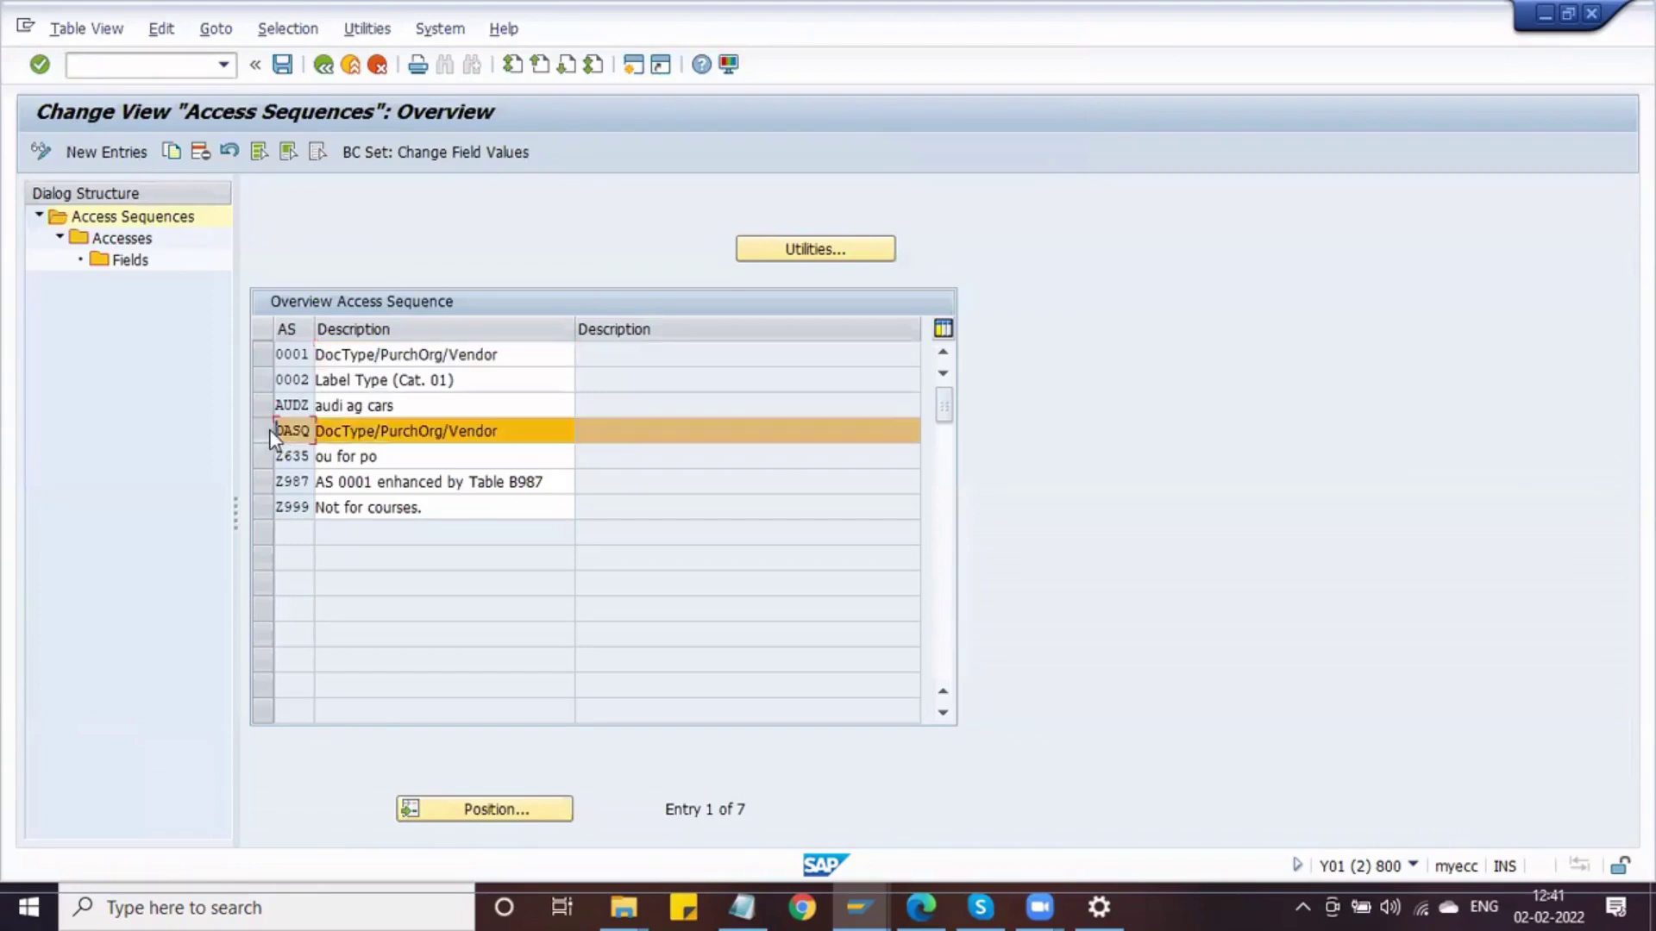
double_click(125, 240)
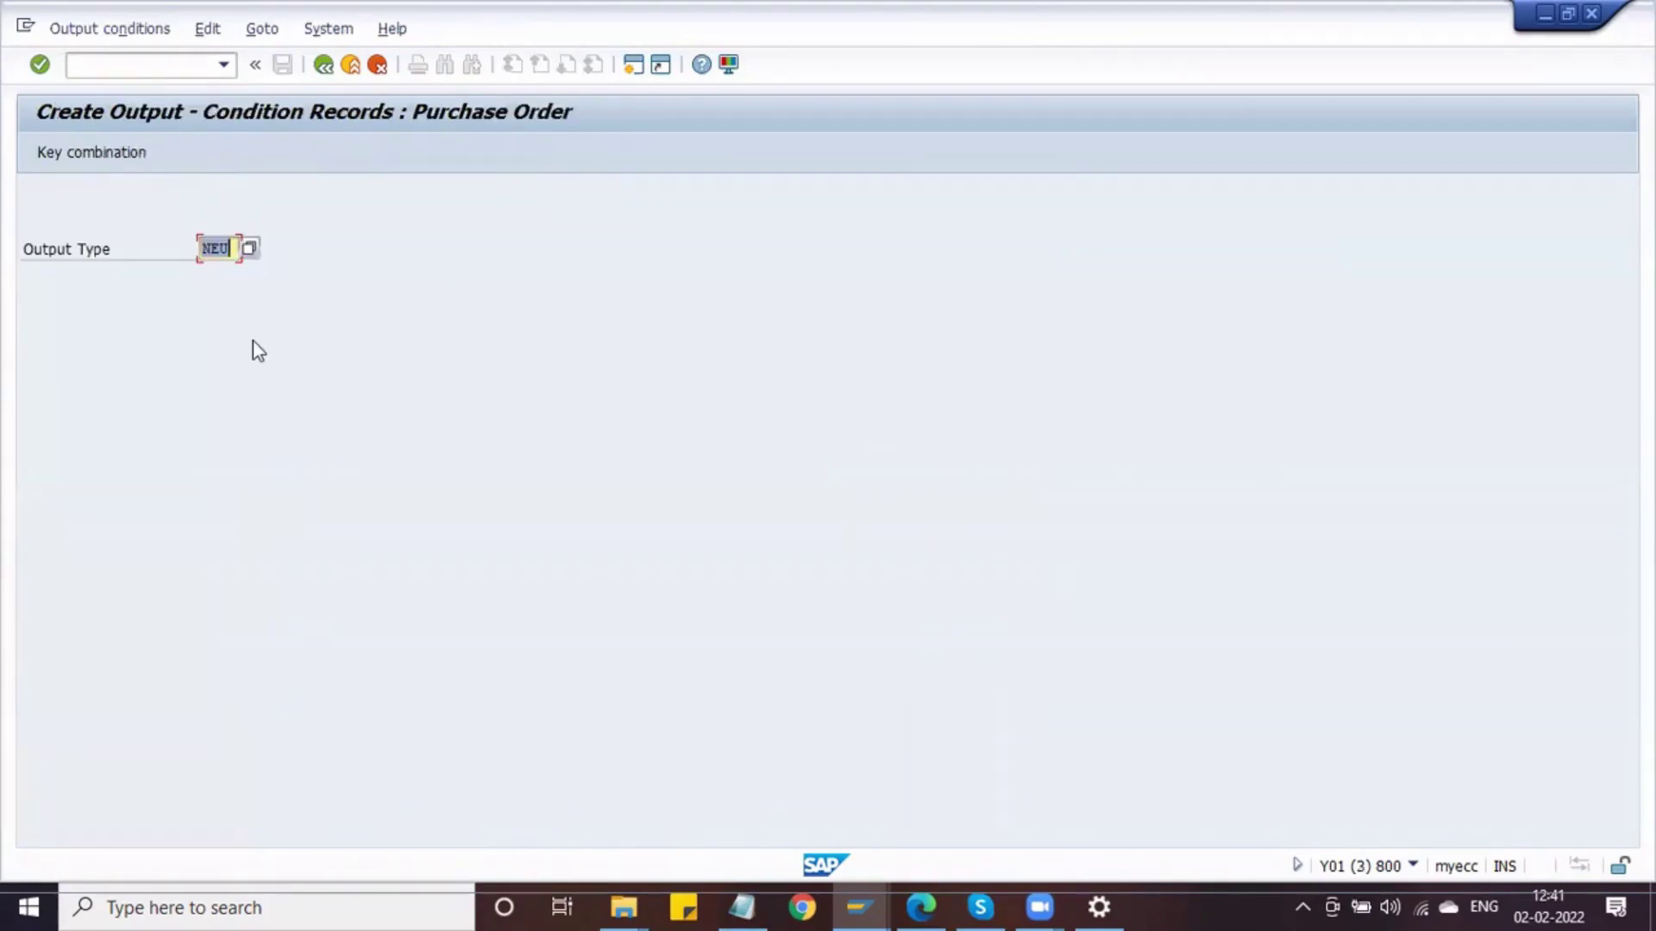
Compare the key combinations offered for output type NEU with the accesses defined in access sequence DASQ
key("Return")
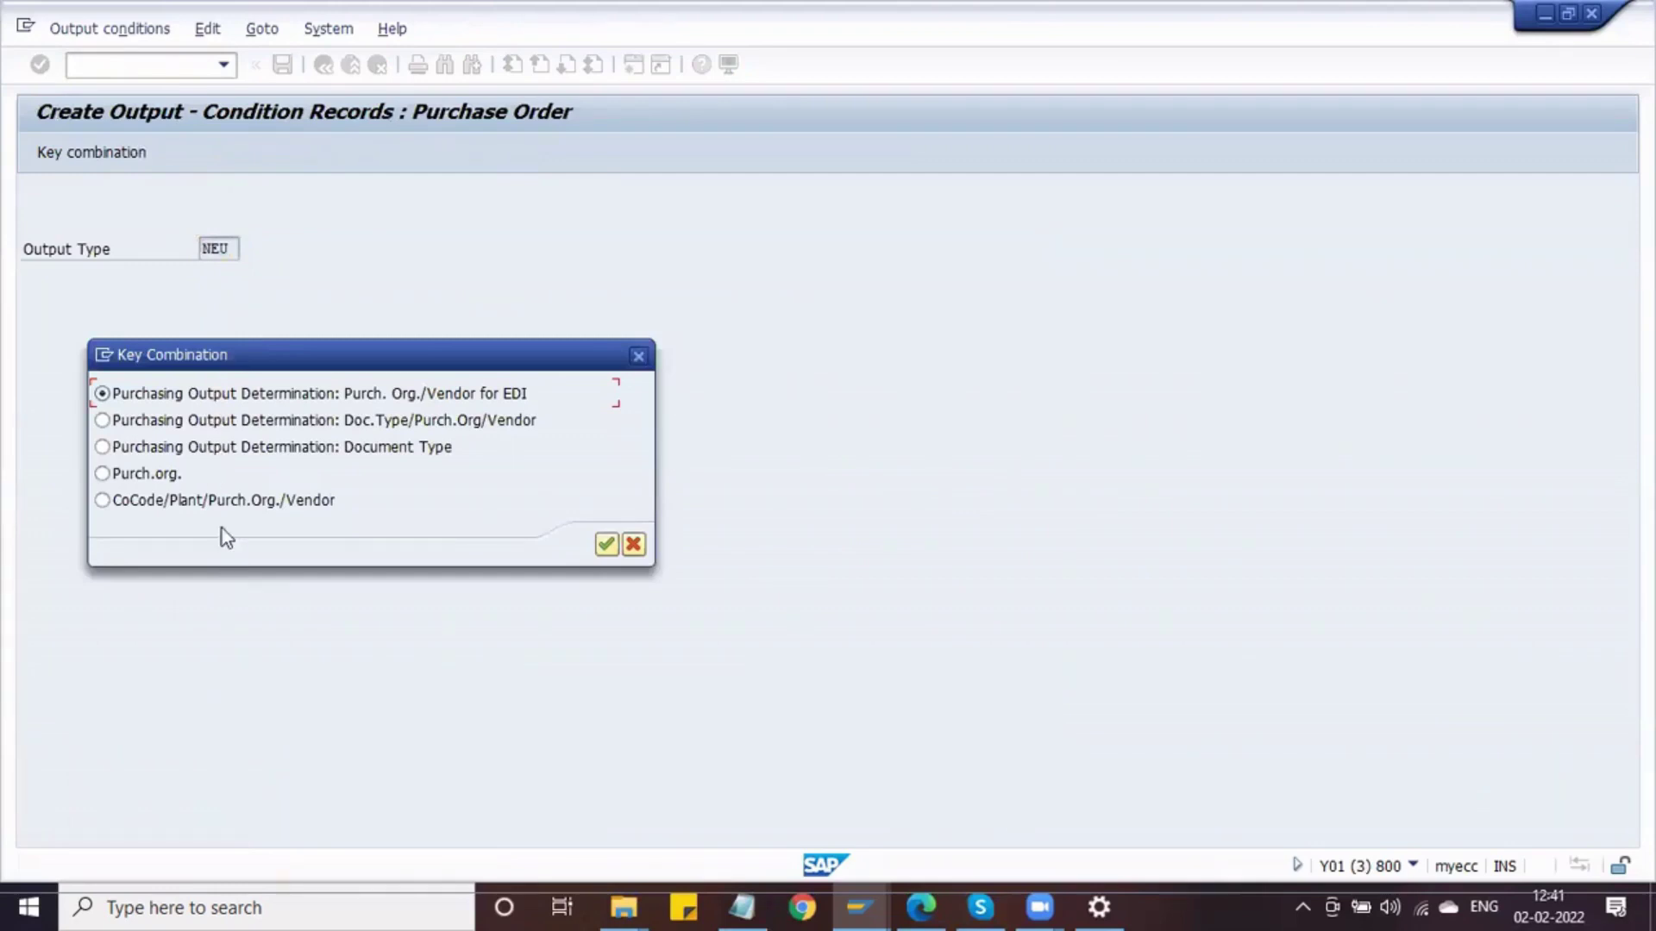
key("alt+Tab")
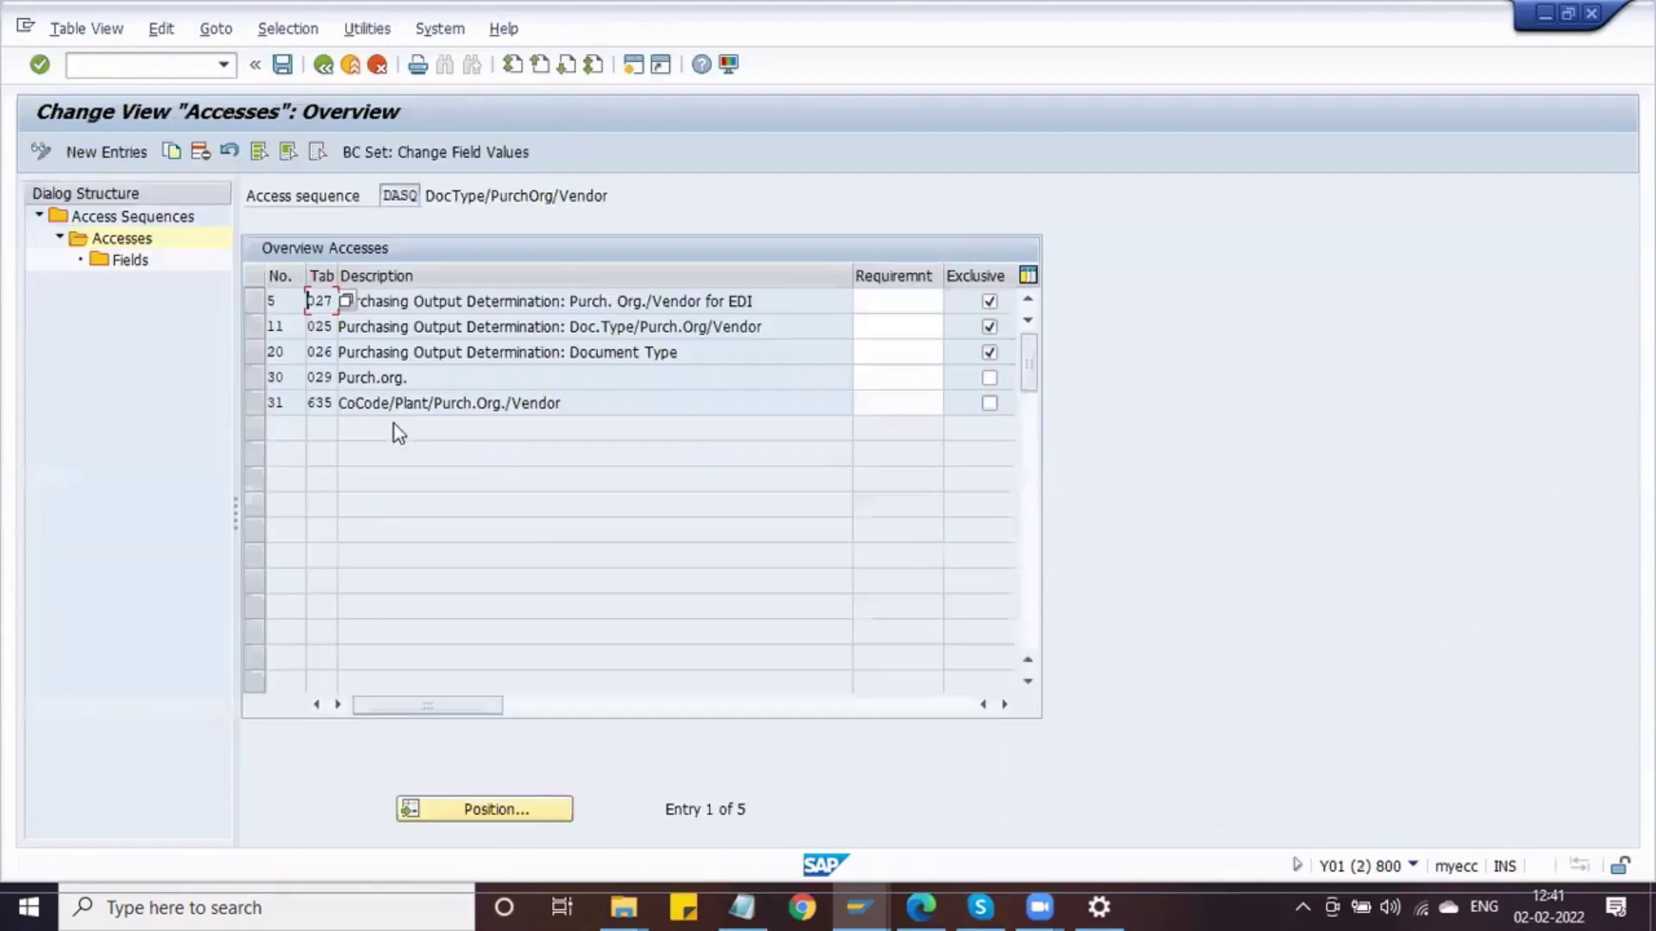
left_click(767, 300)
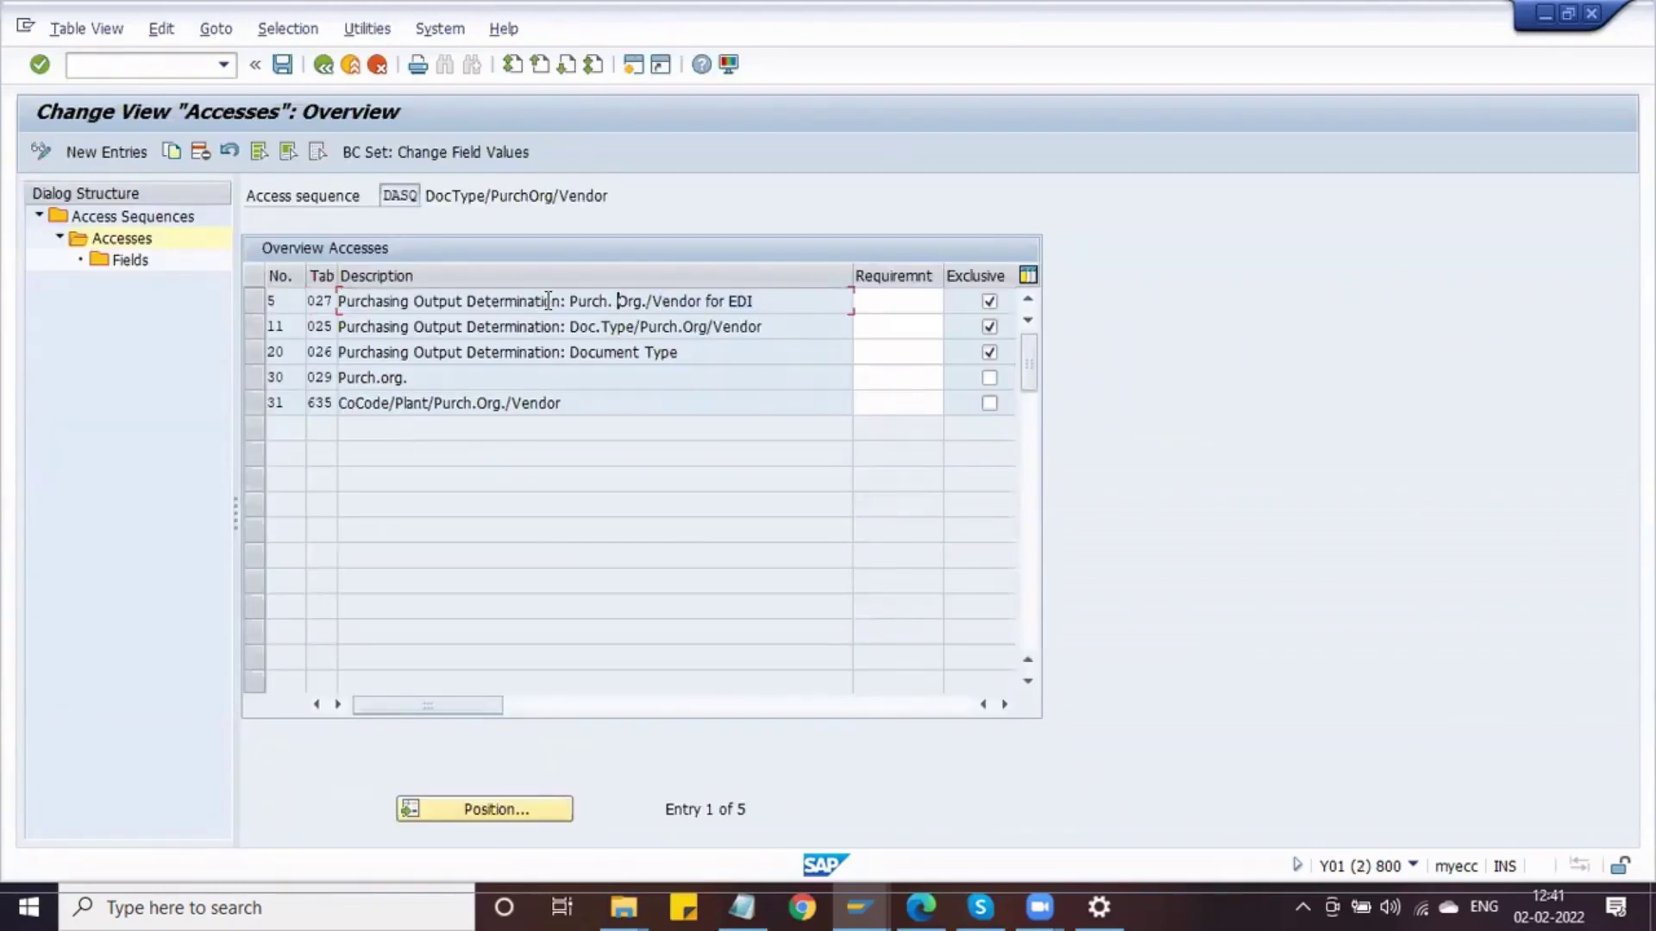
left_click_drag(764, 326, 571, 325)
left_click(568, 326)
key("alt+Tab")
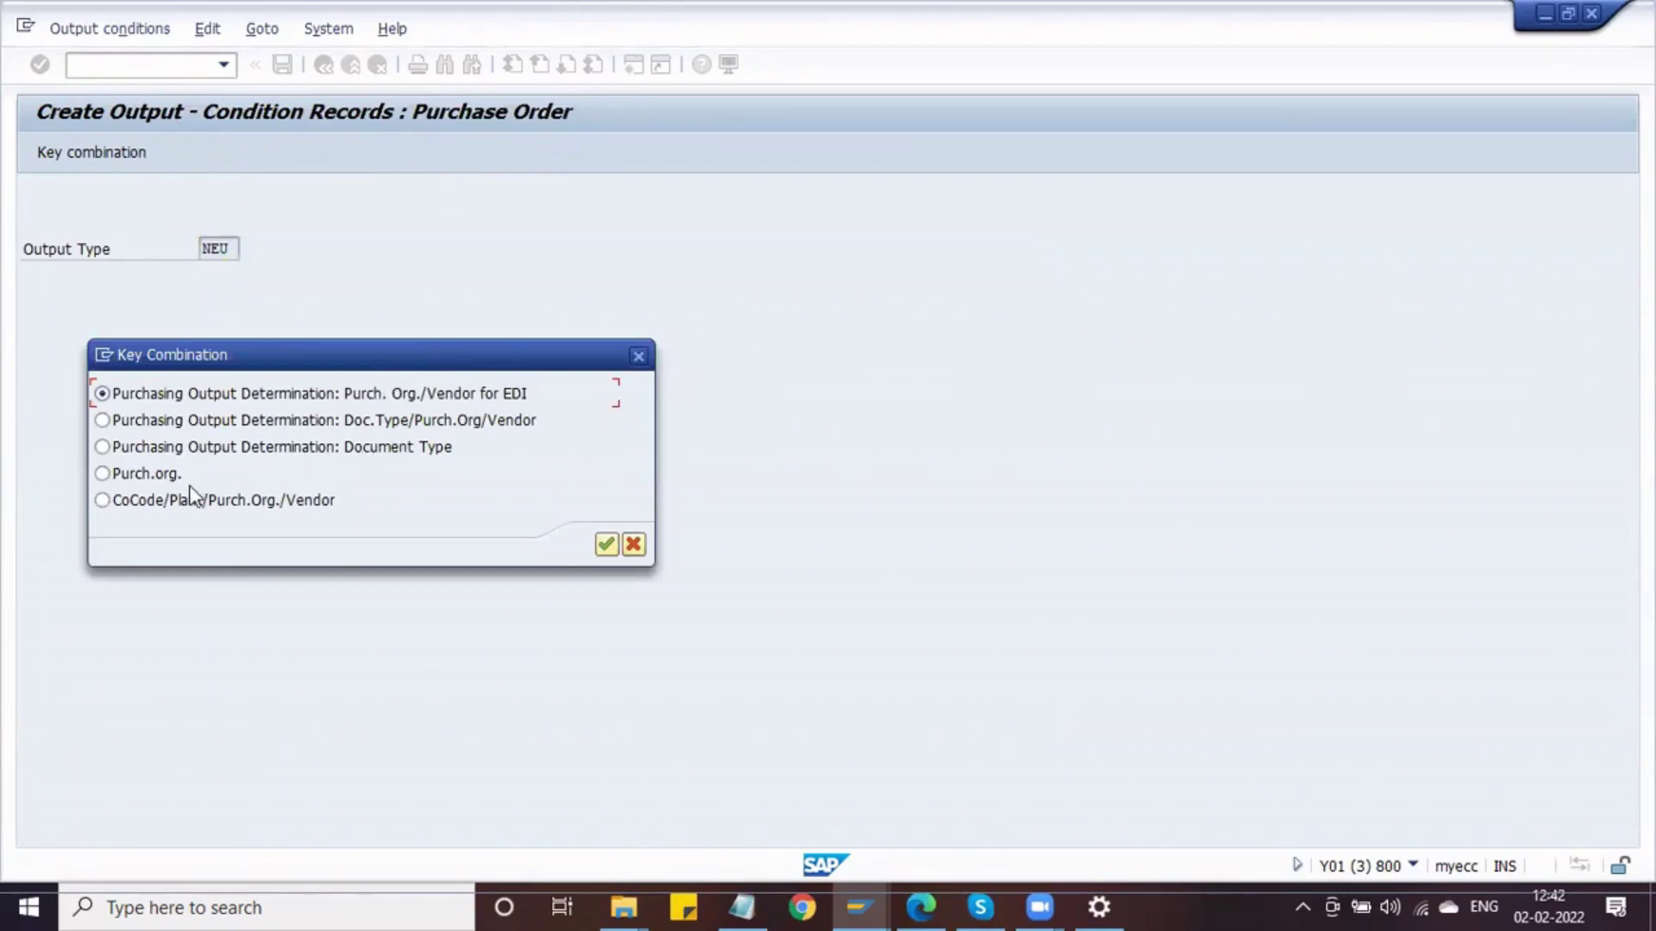
key("alt+Tab")
left_click(680, 352)
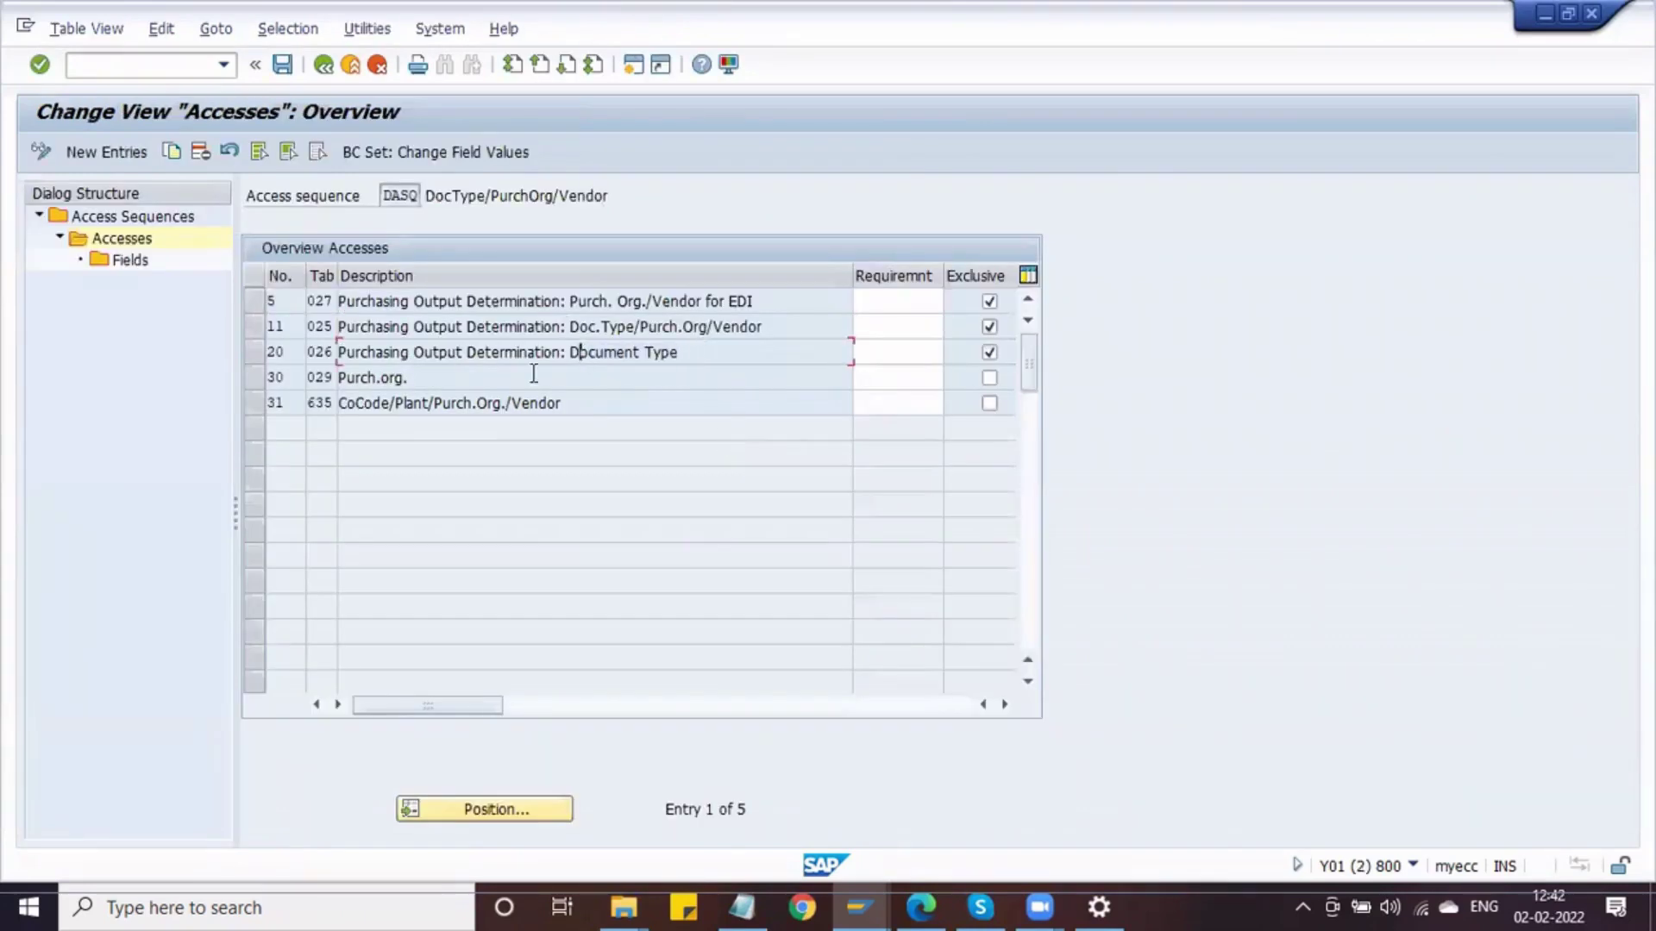
left_click_drag(433, 377, 320, 377)
left_click_drag(577, 403, 335, 434)
left_click(329, 422)
Choose the Doc.Type/Purch.Org/Vendor key combination and go to the purchasing document type in the fast entry
key("alt+Tab")
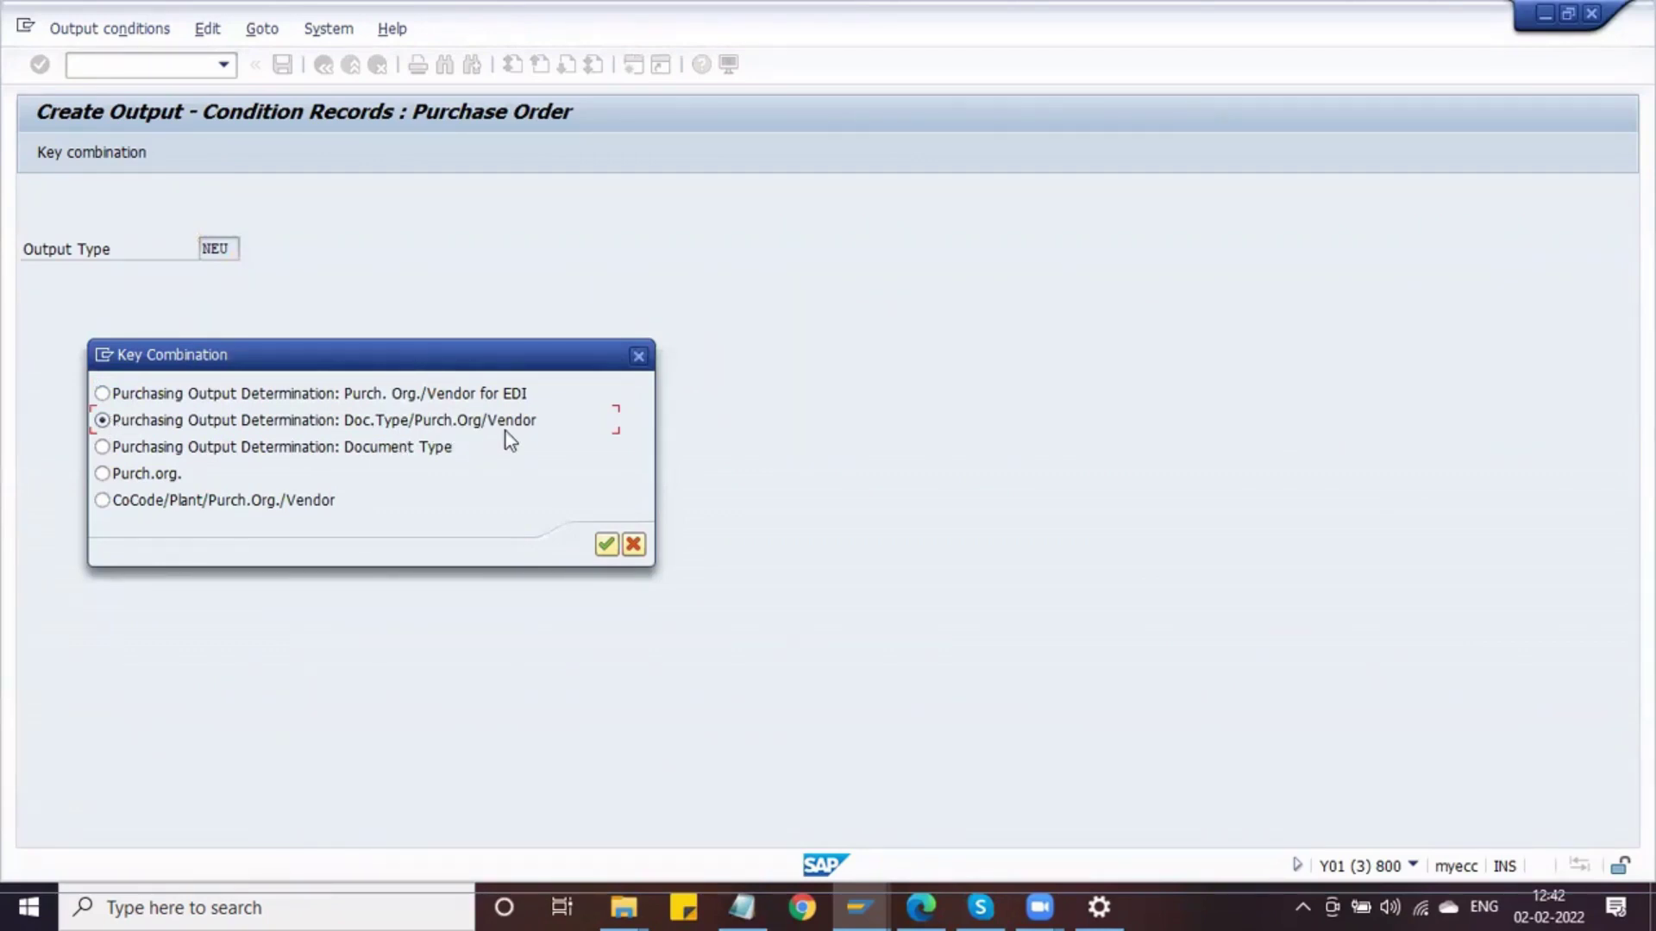
left_click(604, 548)
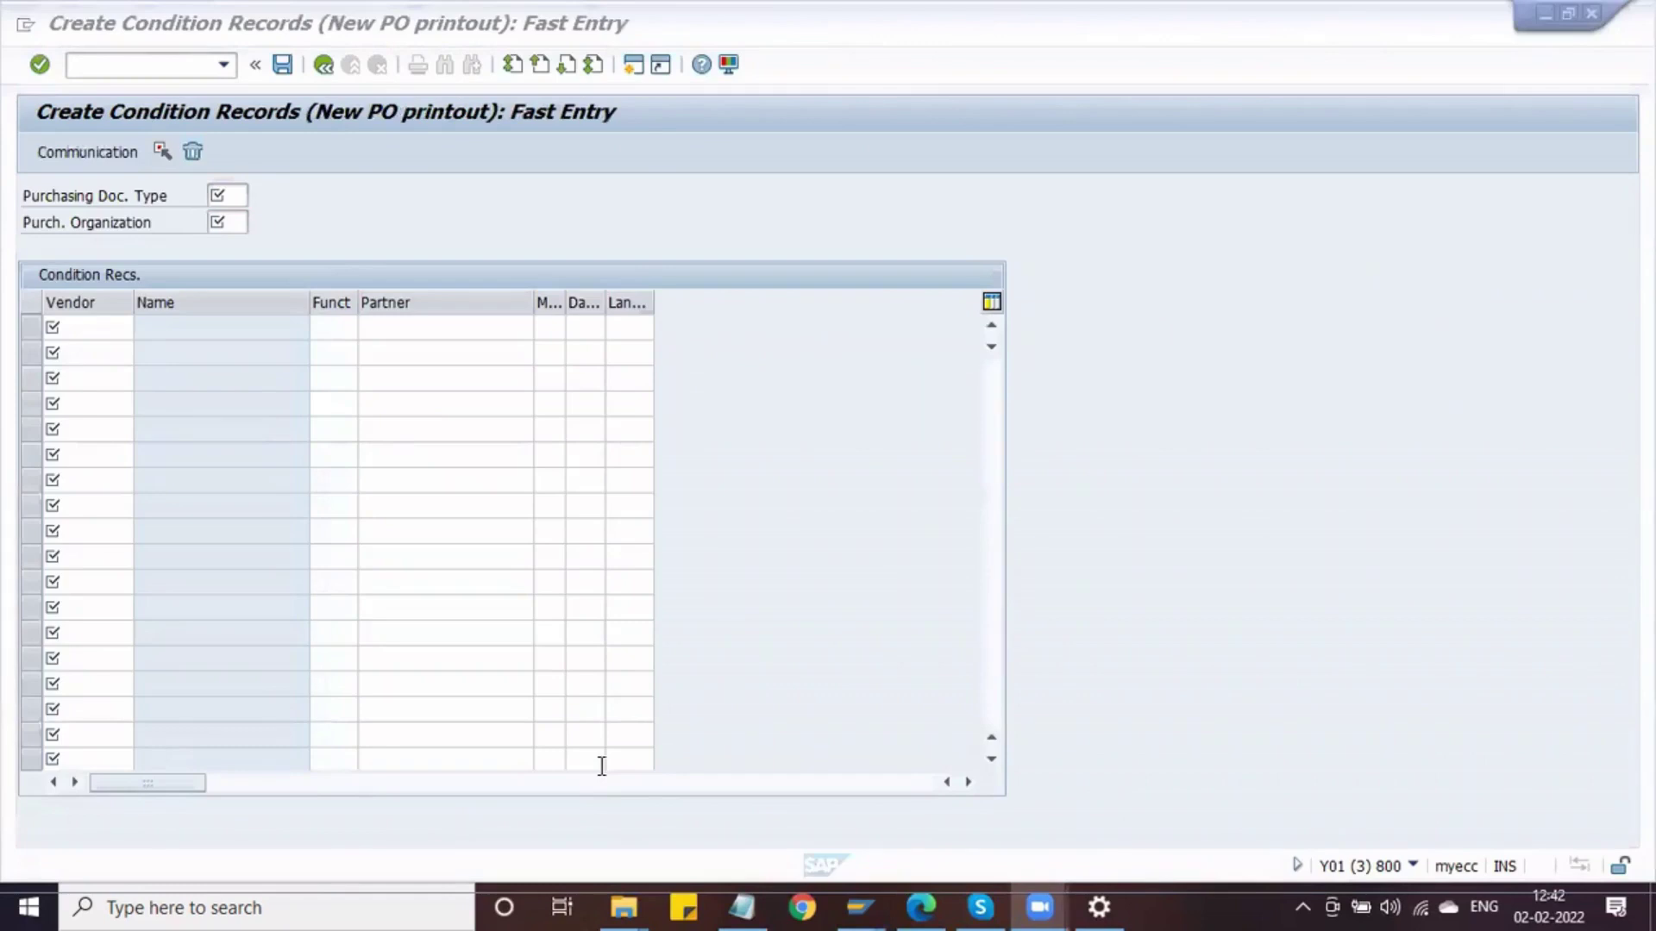
left_click(222, 190)
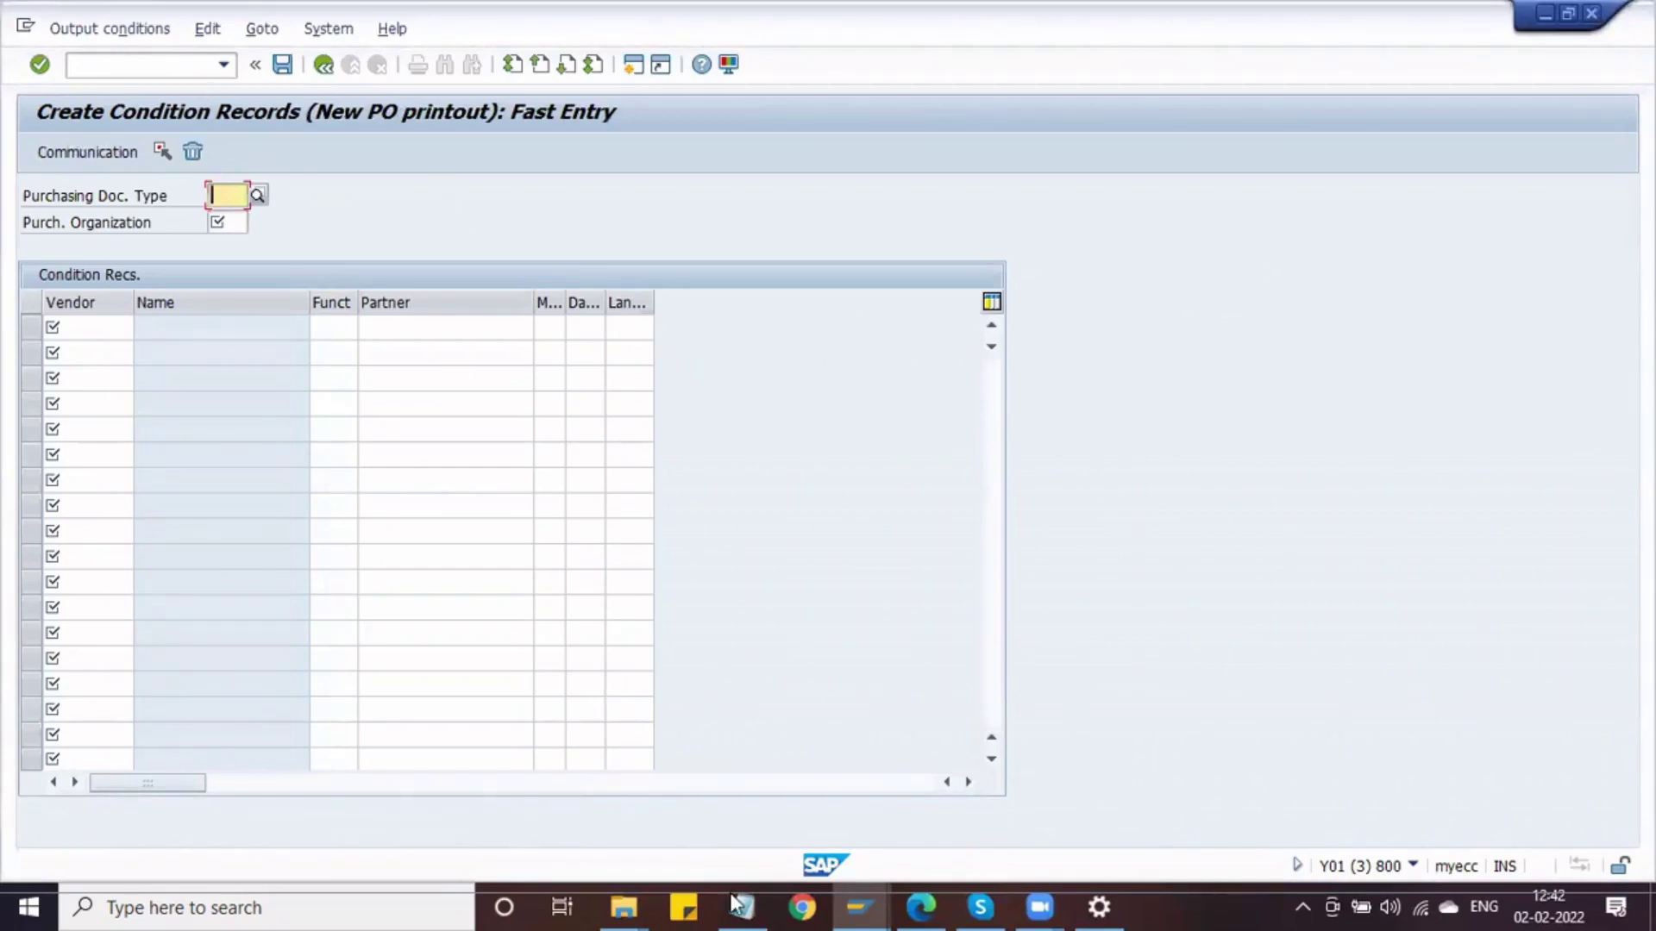
Switch to the displayed purchase order, leave its output view and examine the available purchasing document types for the Delphi entry
left_click(860, 907)
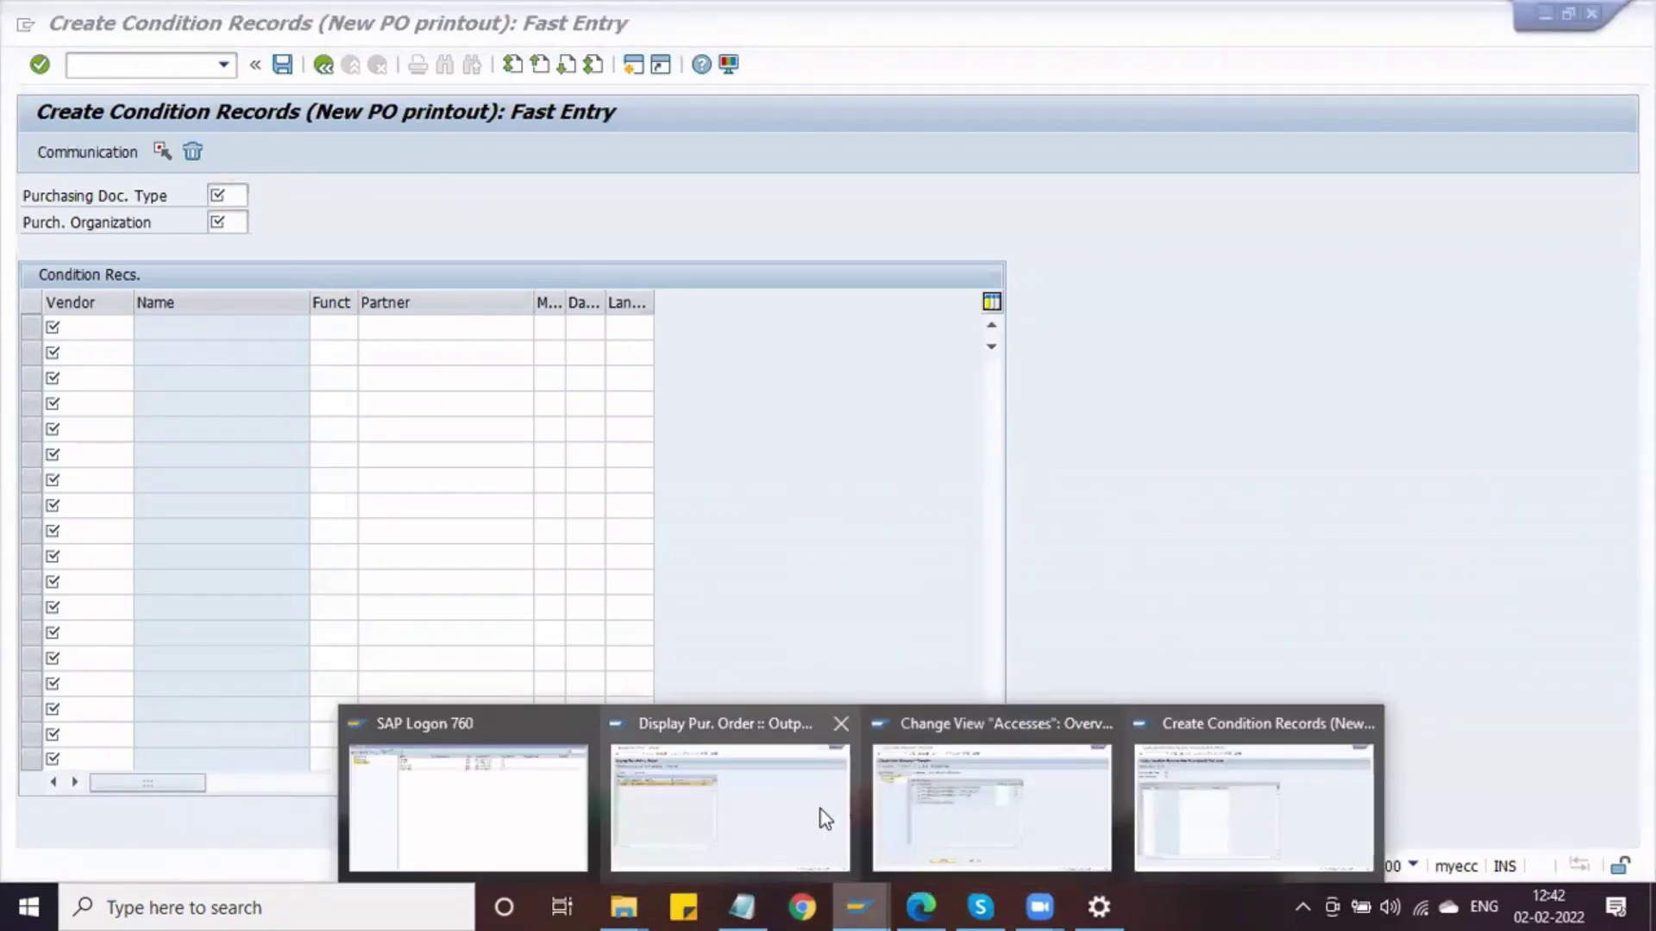
left_click(821, 810)
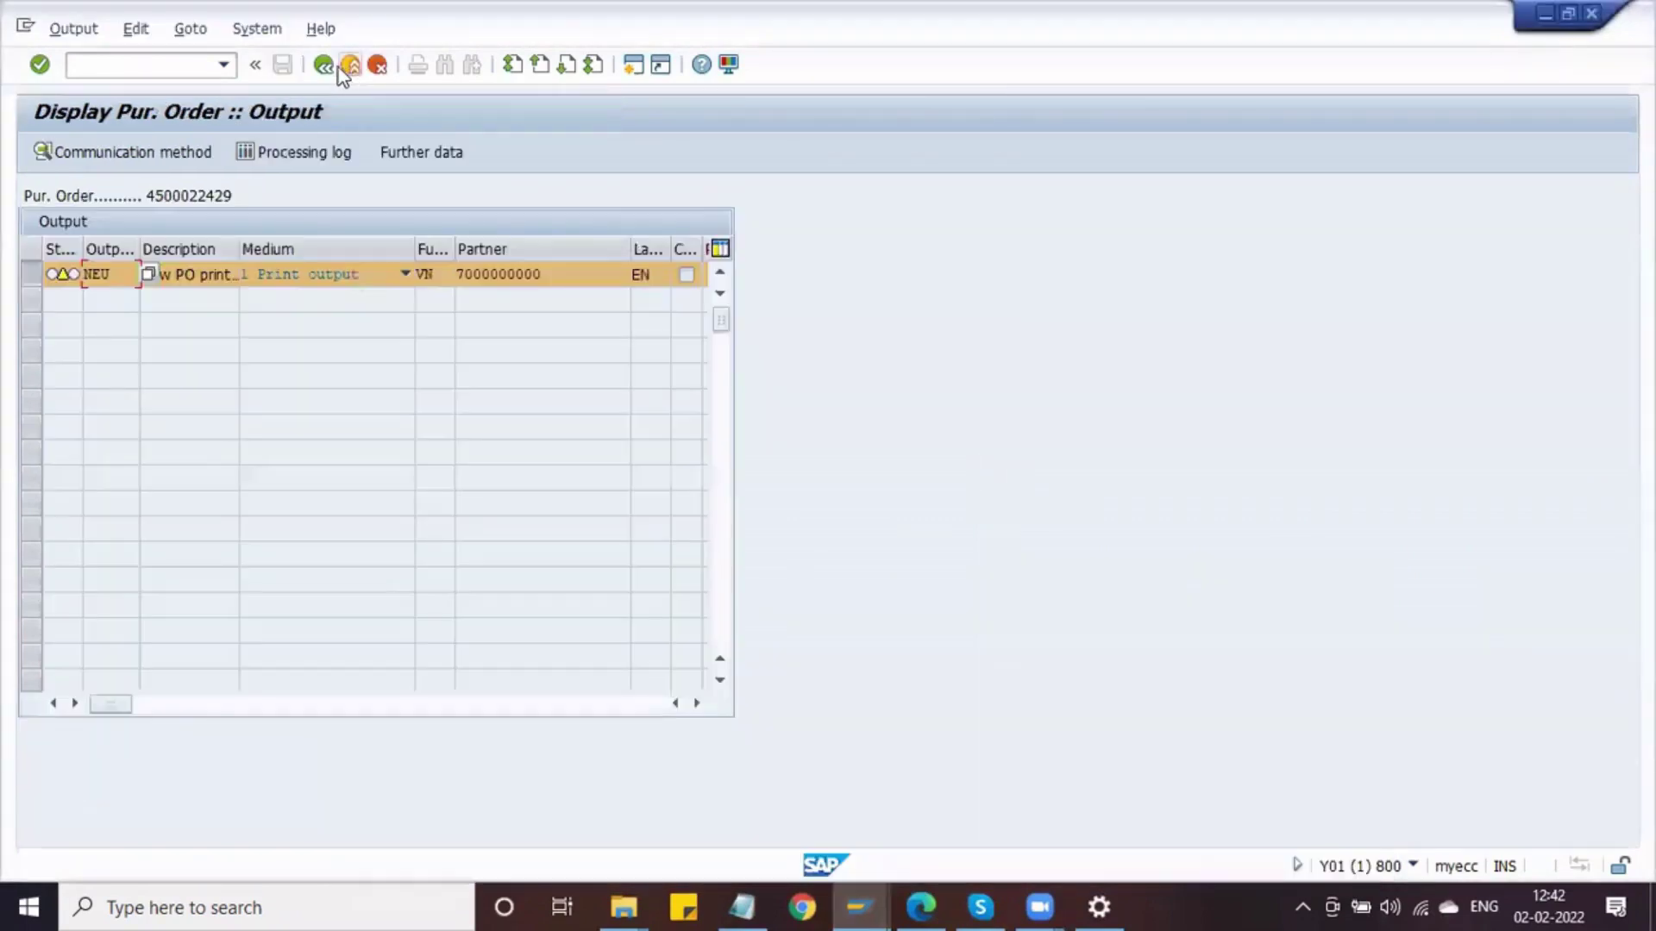
left_click(332, 66)
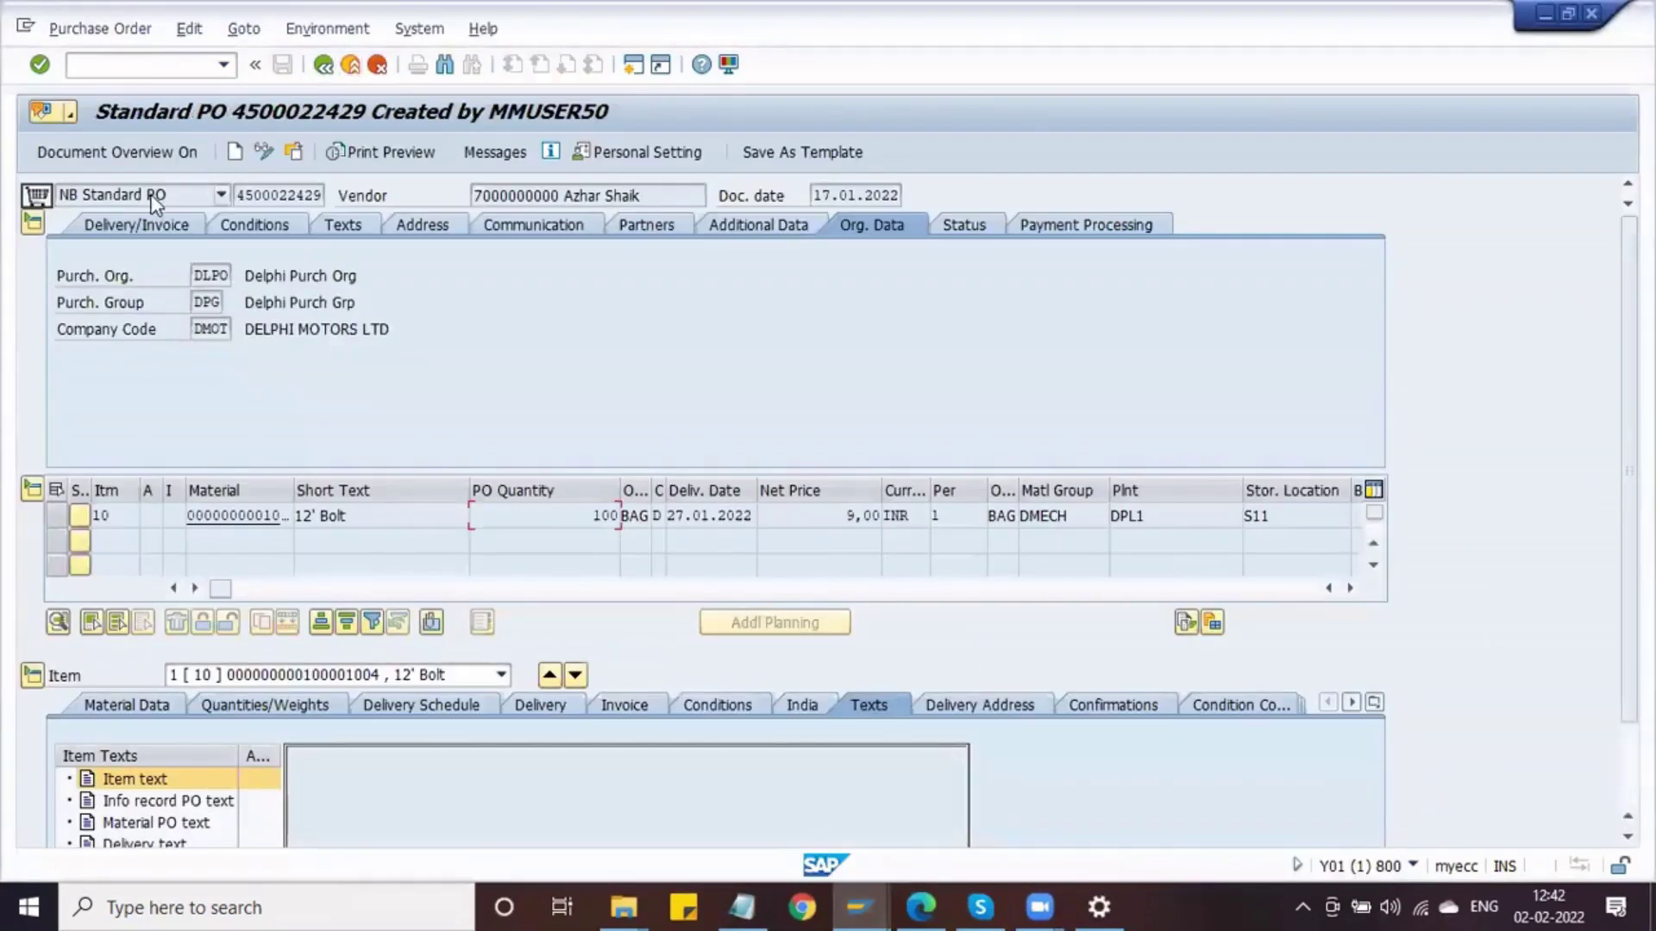
left_click(155, 197)
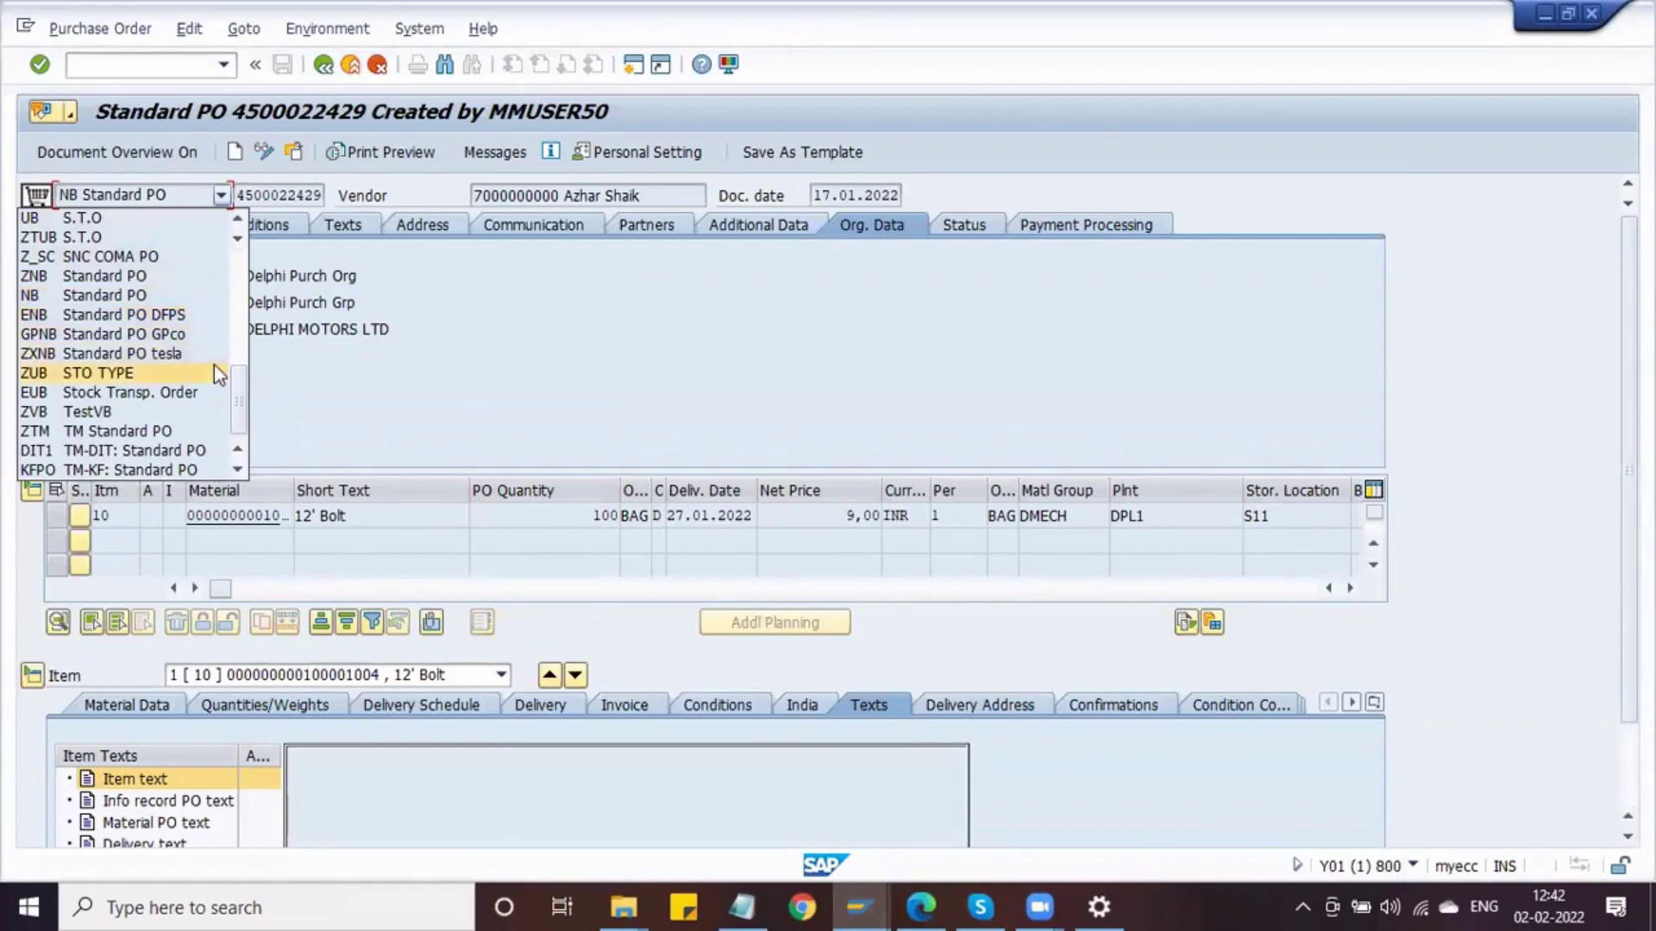
left_click(241, 272)
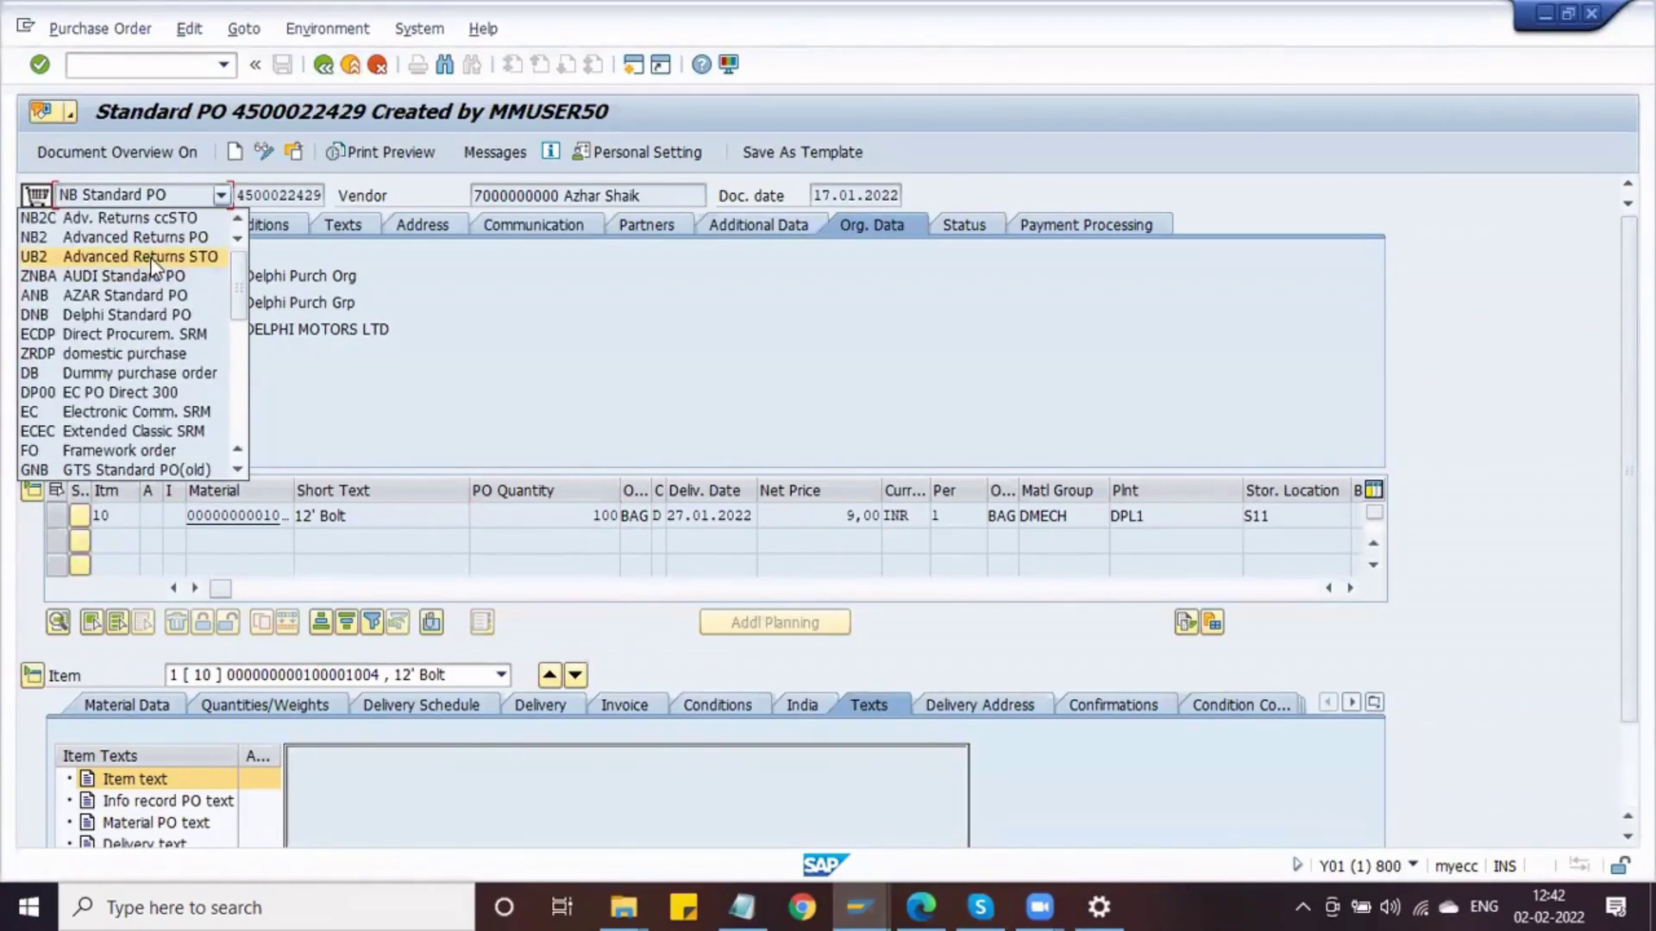
key("Down")
key("Down")
key("Down")
key("Down")
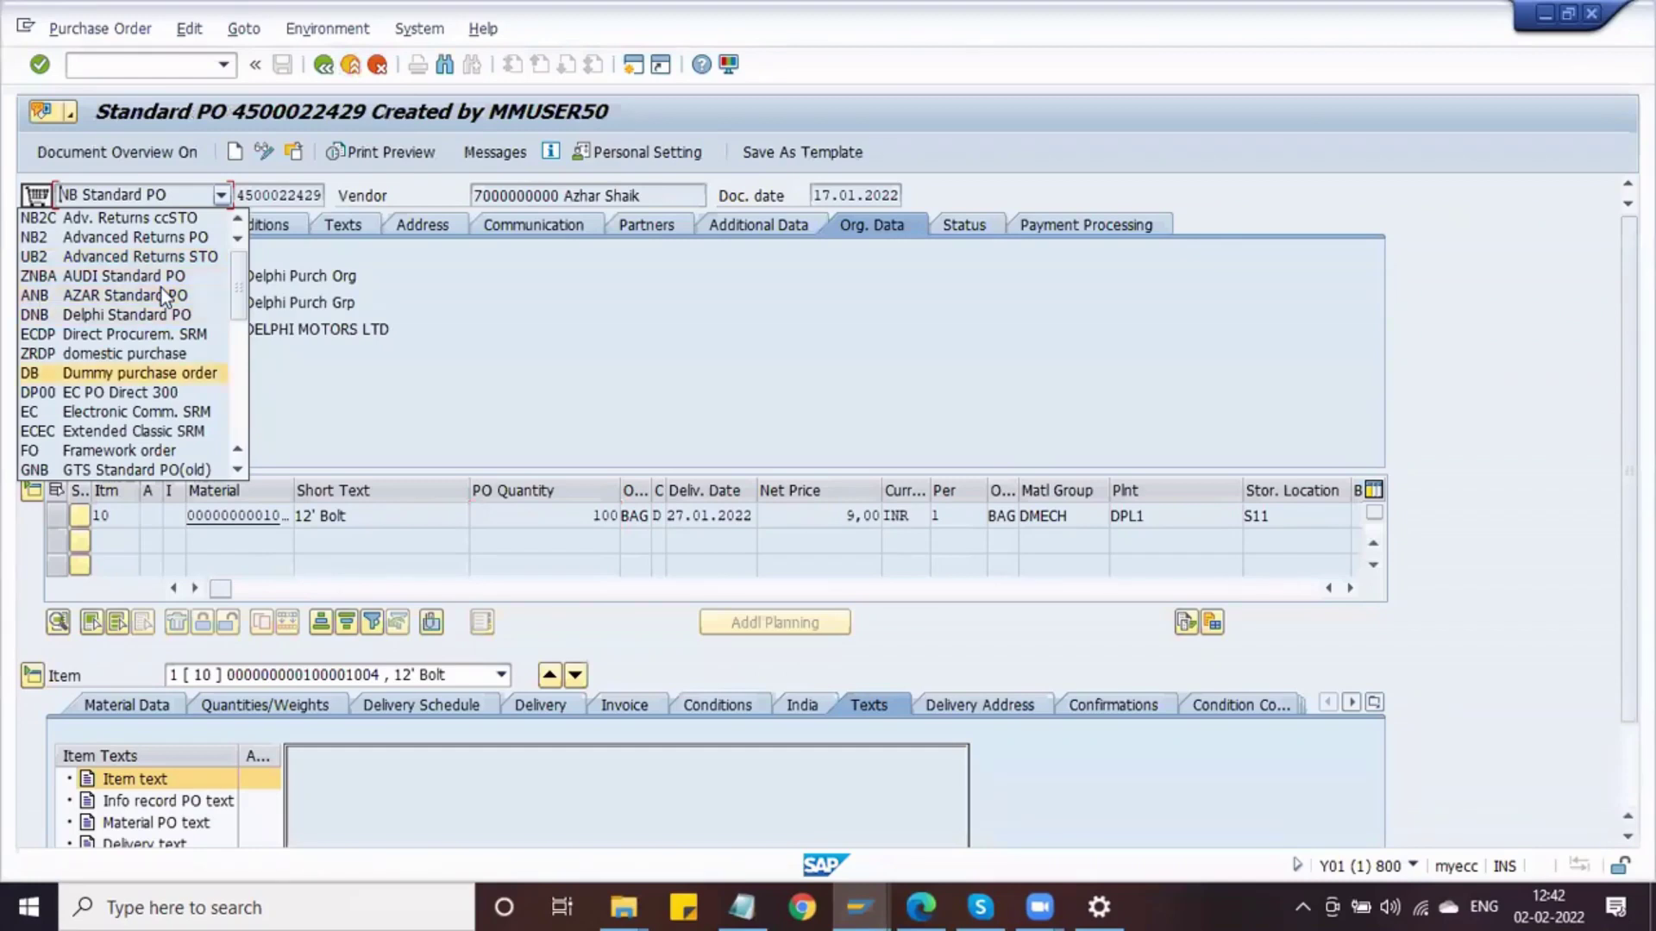
key("Escape")
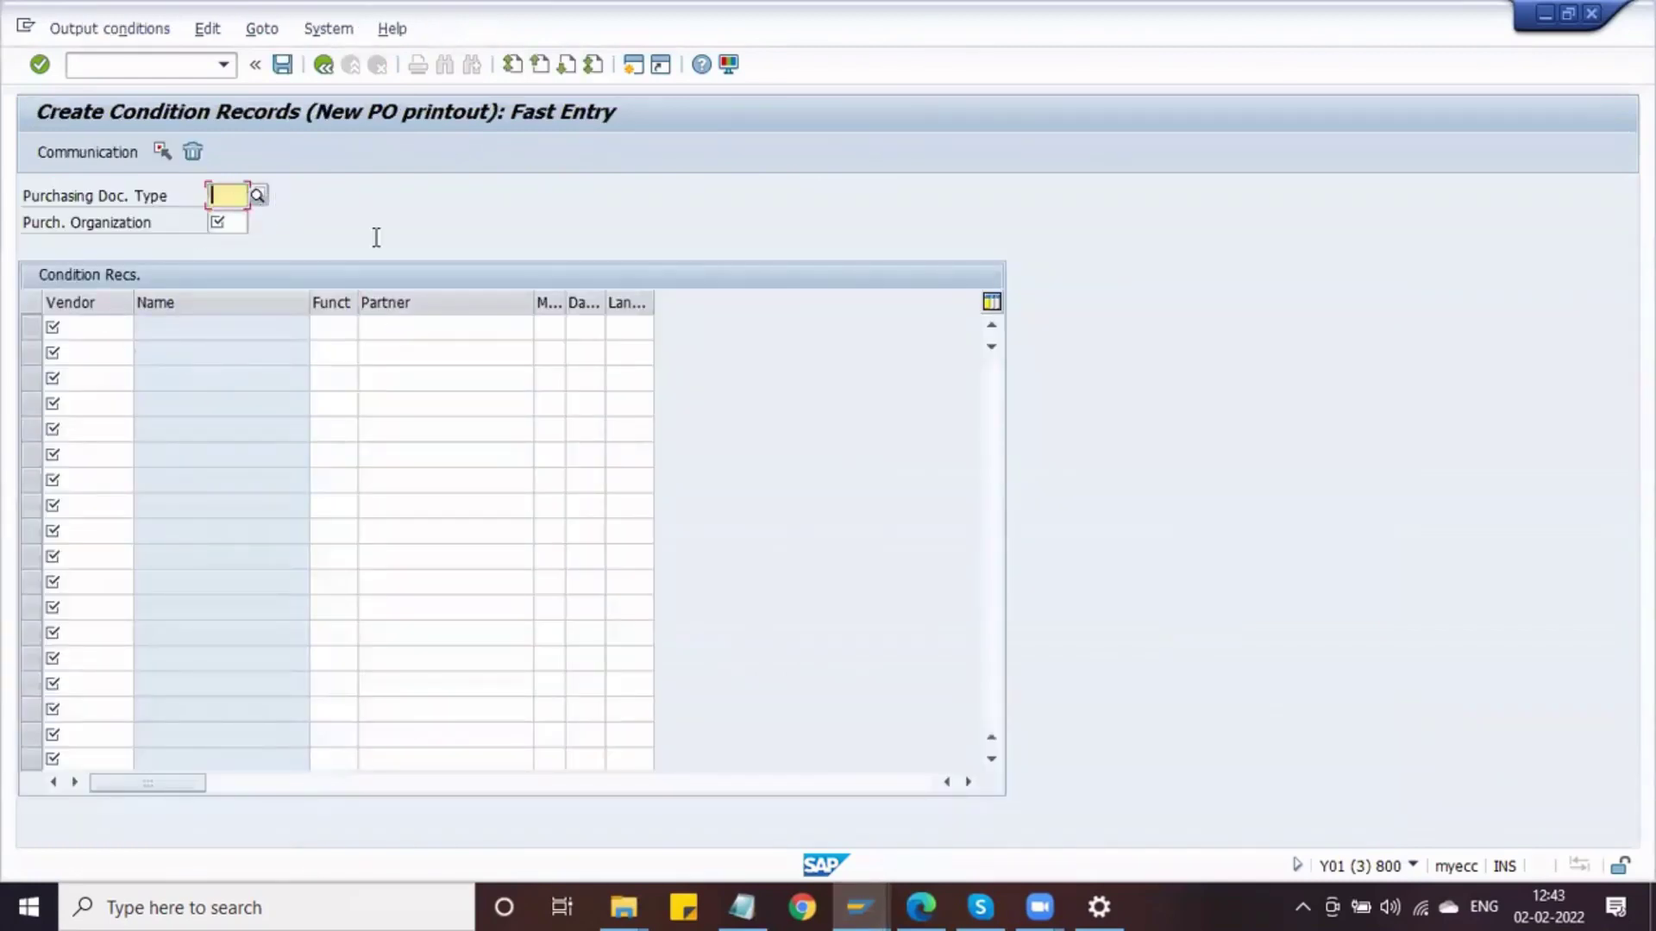
In the condition record fast entry, set the purchasing document type to DNB
type("DNB")
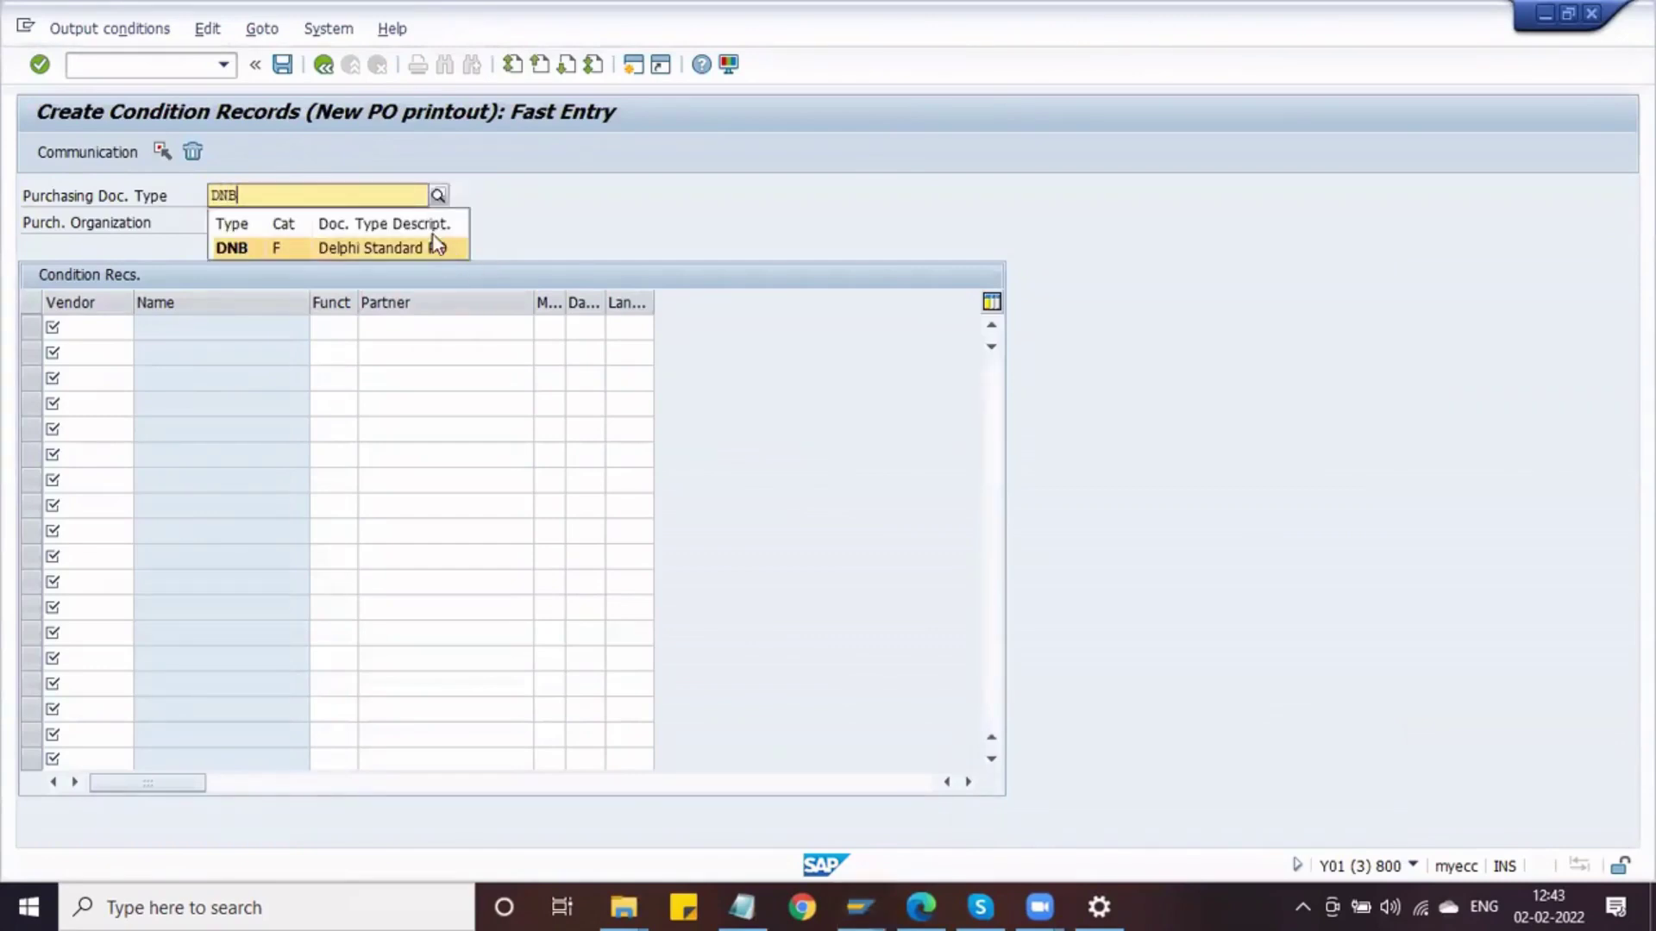
left_click(405, 247)
key("Tab")
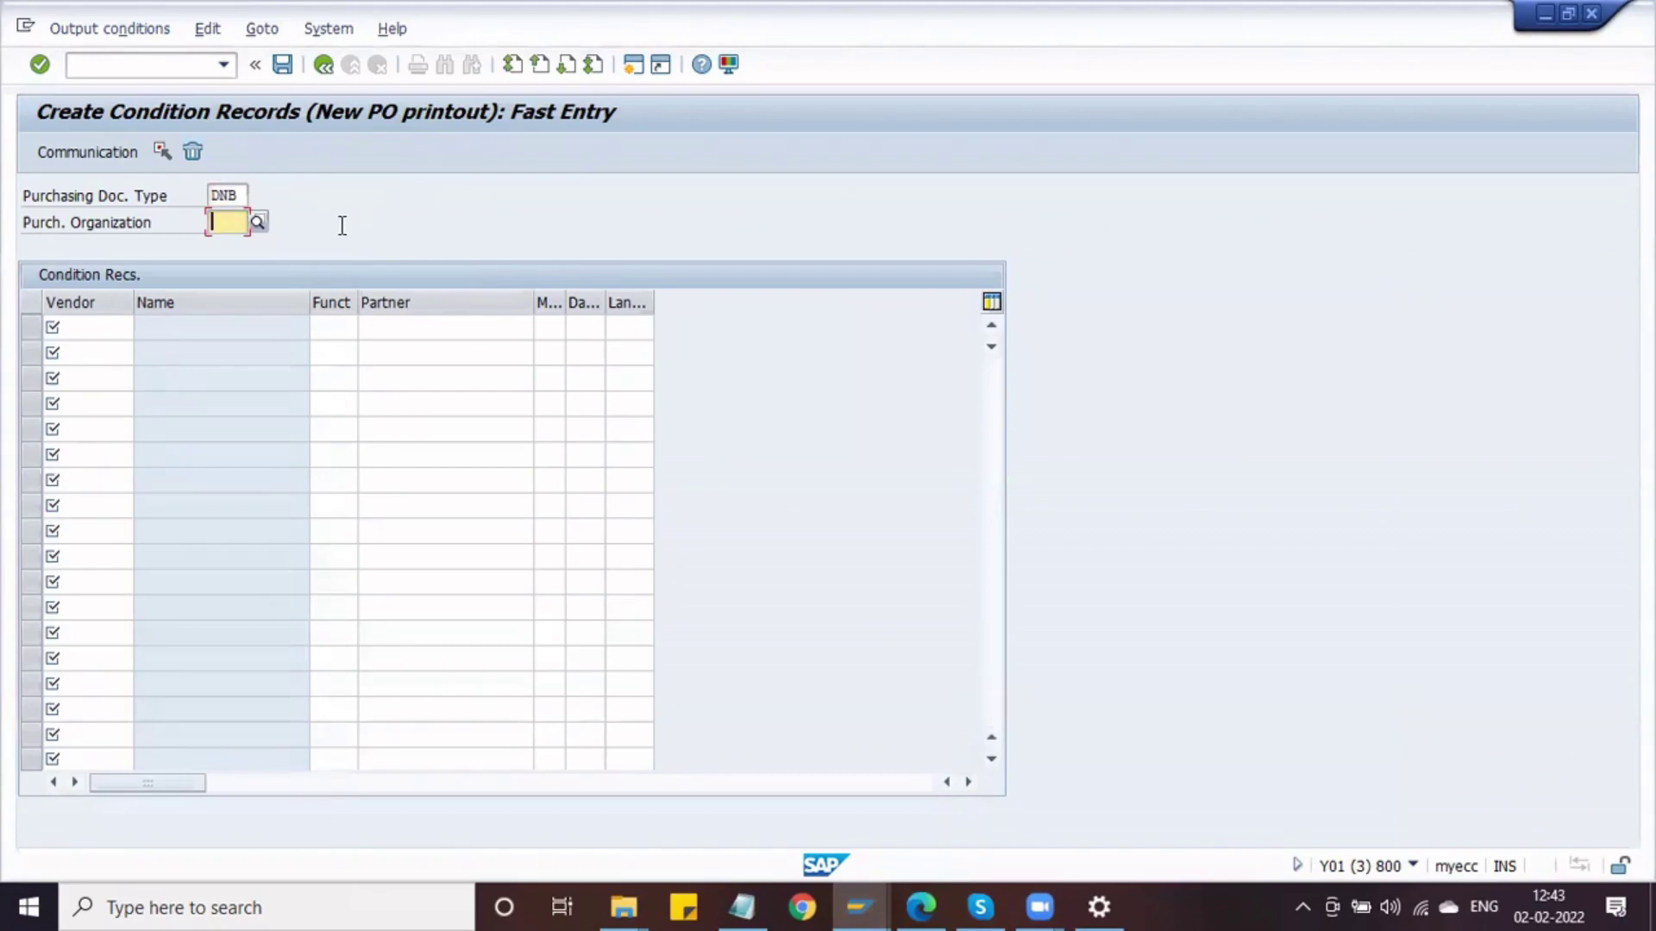
Set the purchasing organization of the condition records to DLPO, checking the code against the purchase order's organizational data
type("D")
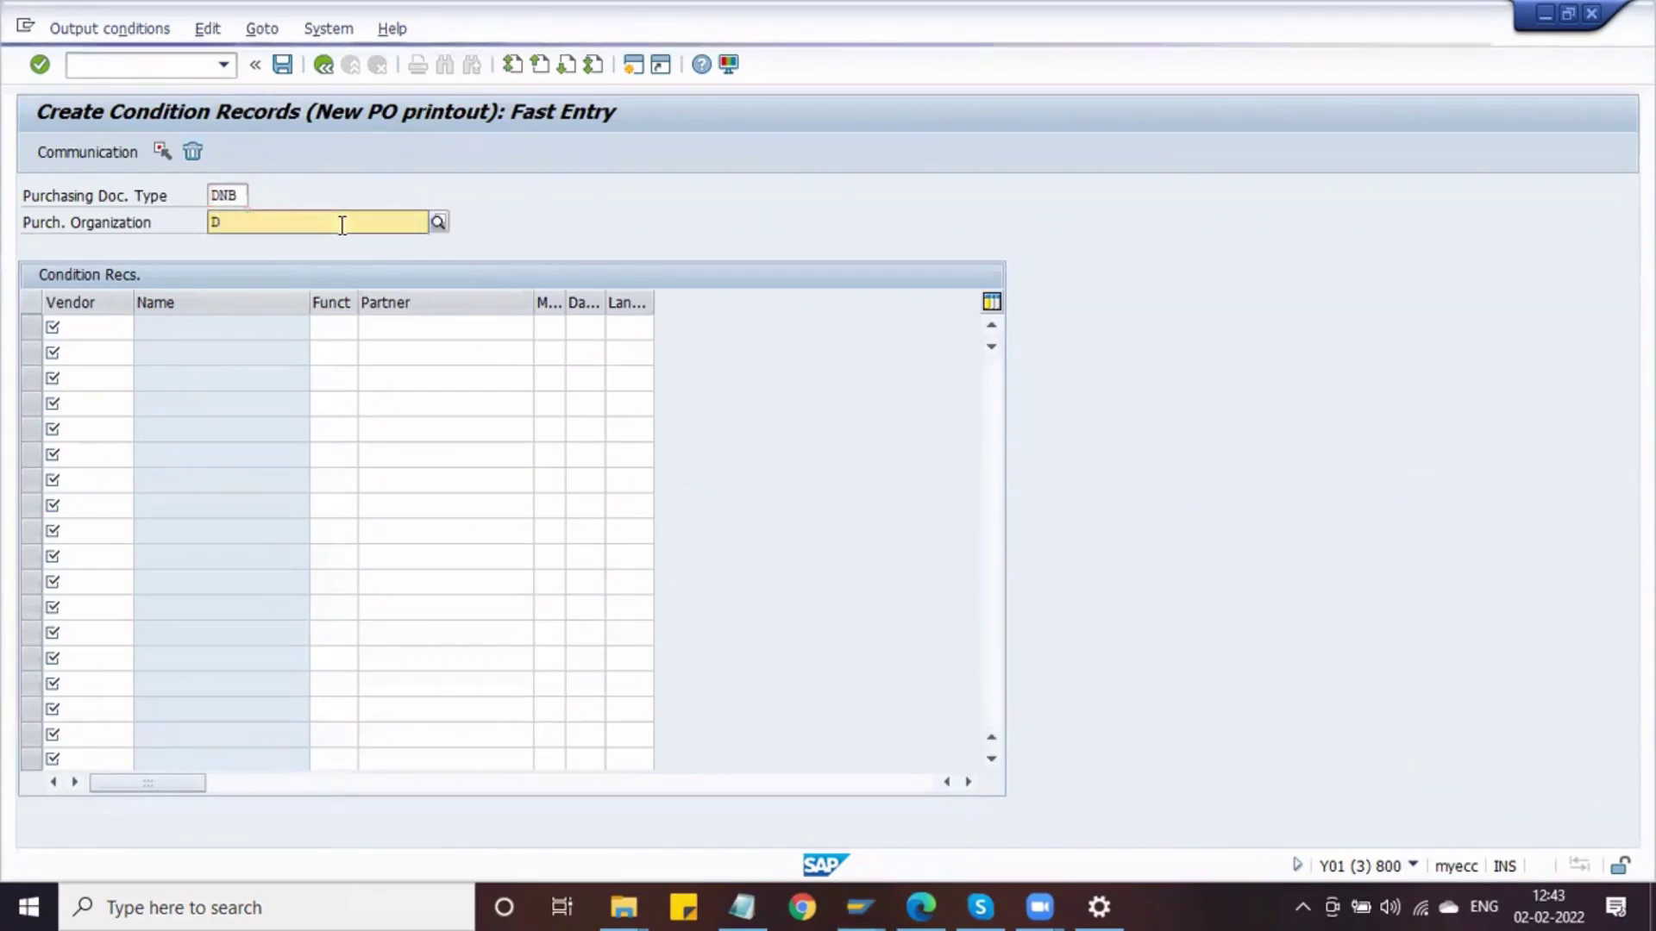
type("PO")
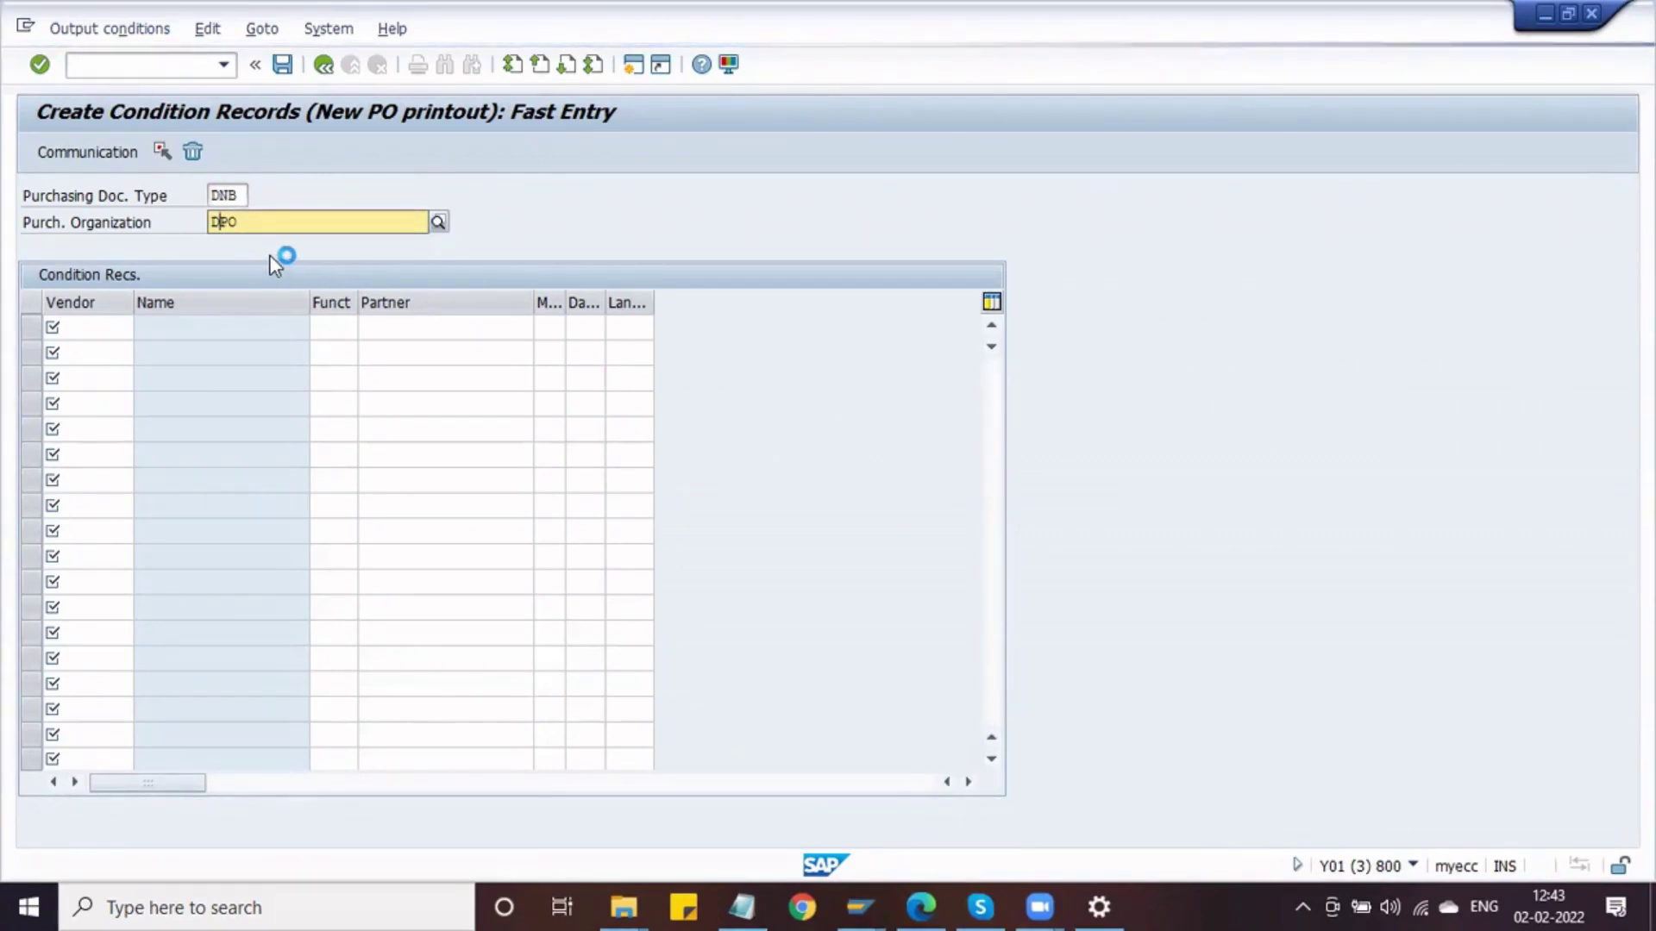
key("alt+Tab")
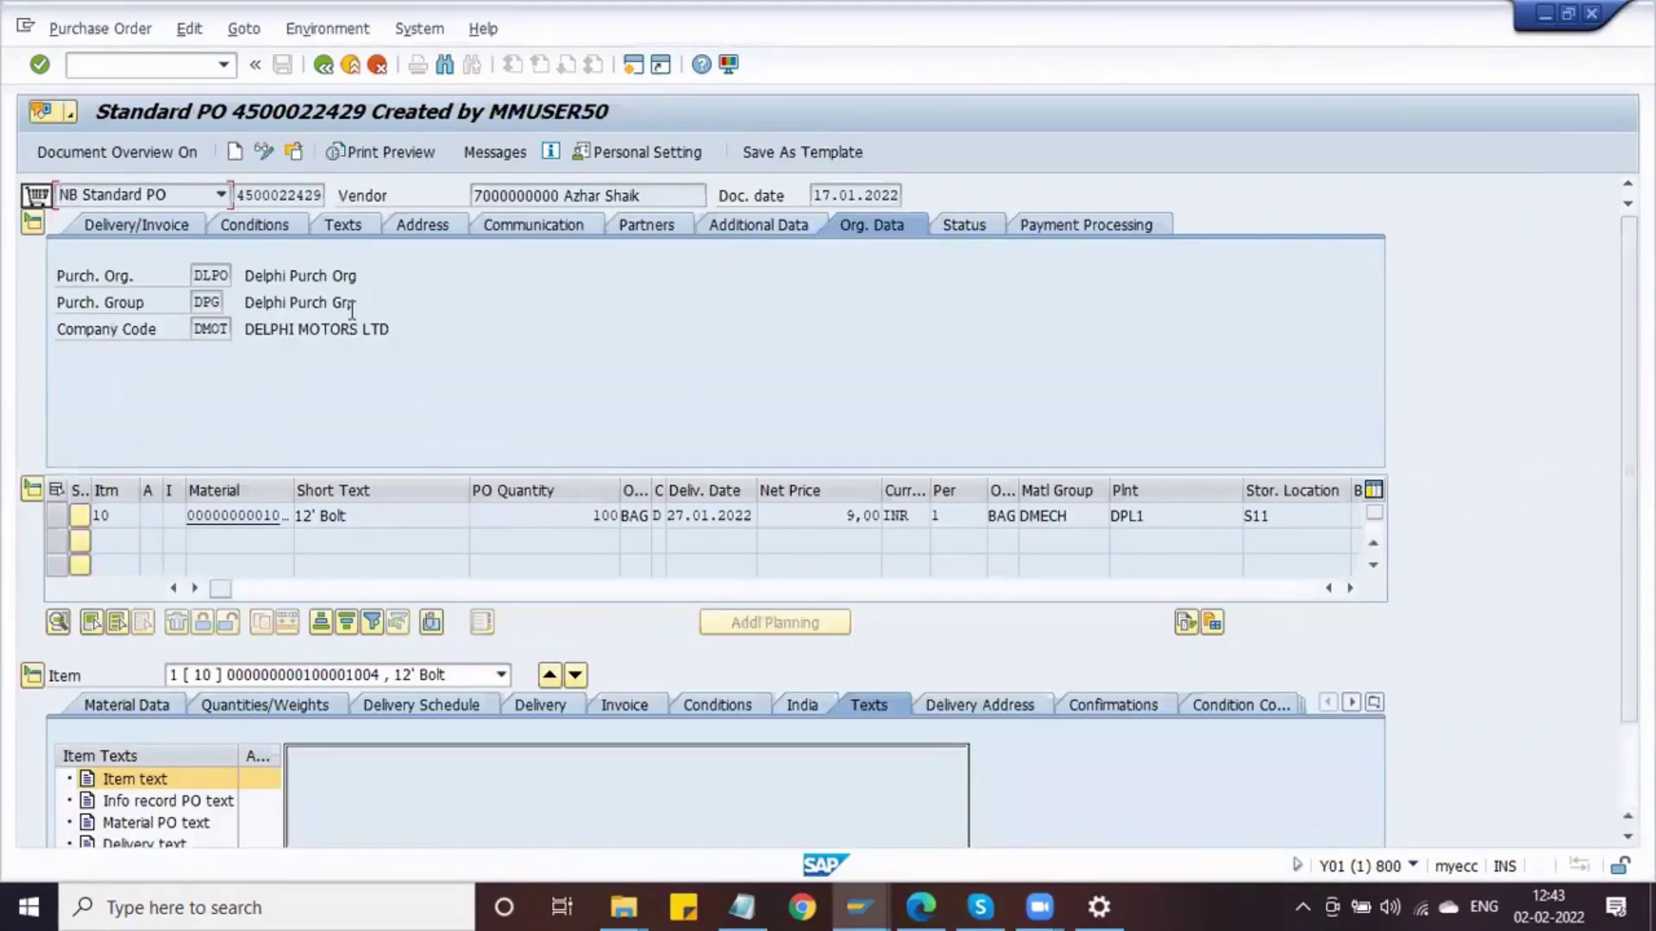
key("alt+Tab")
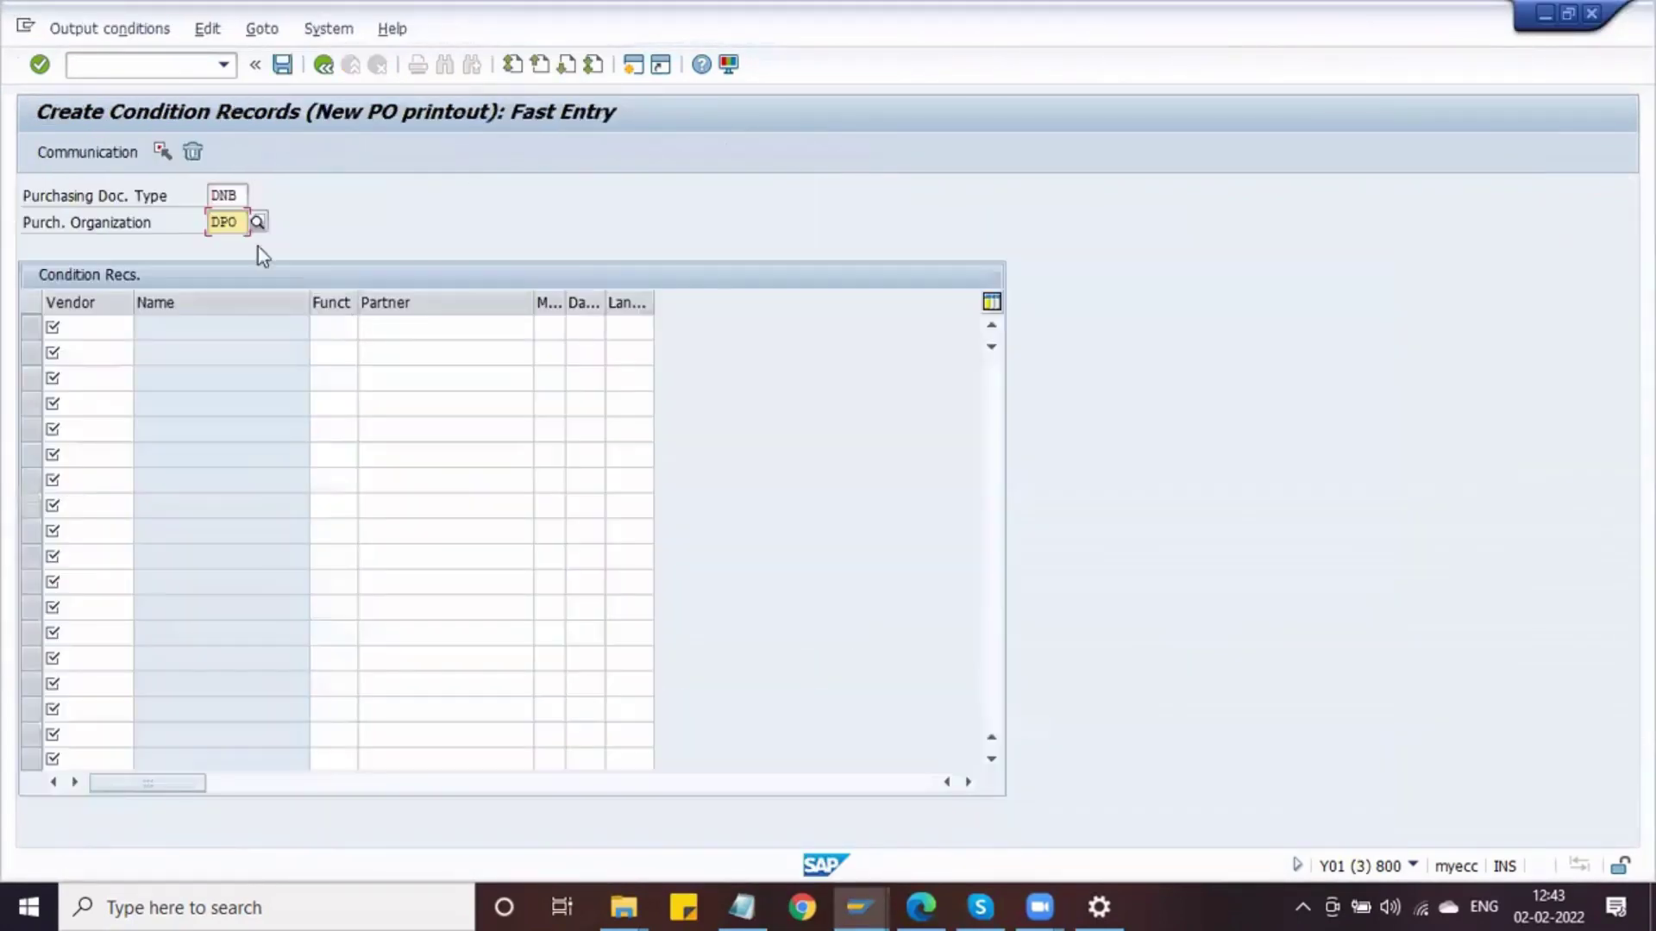
left_click(221, 222)
type("L")
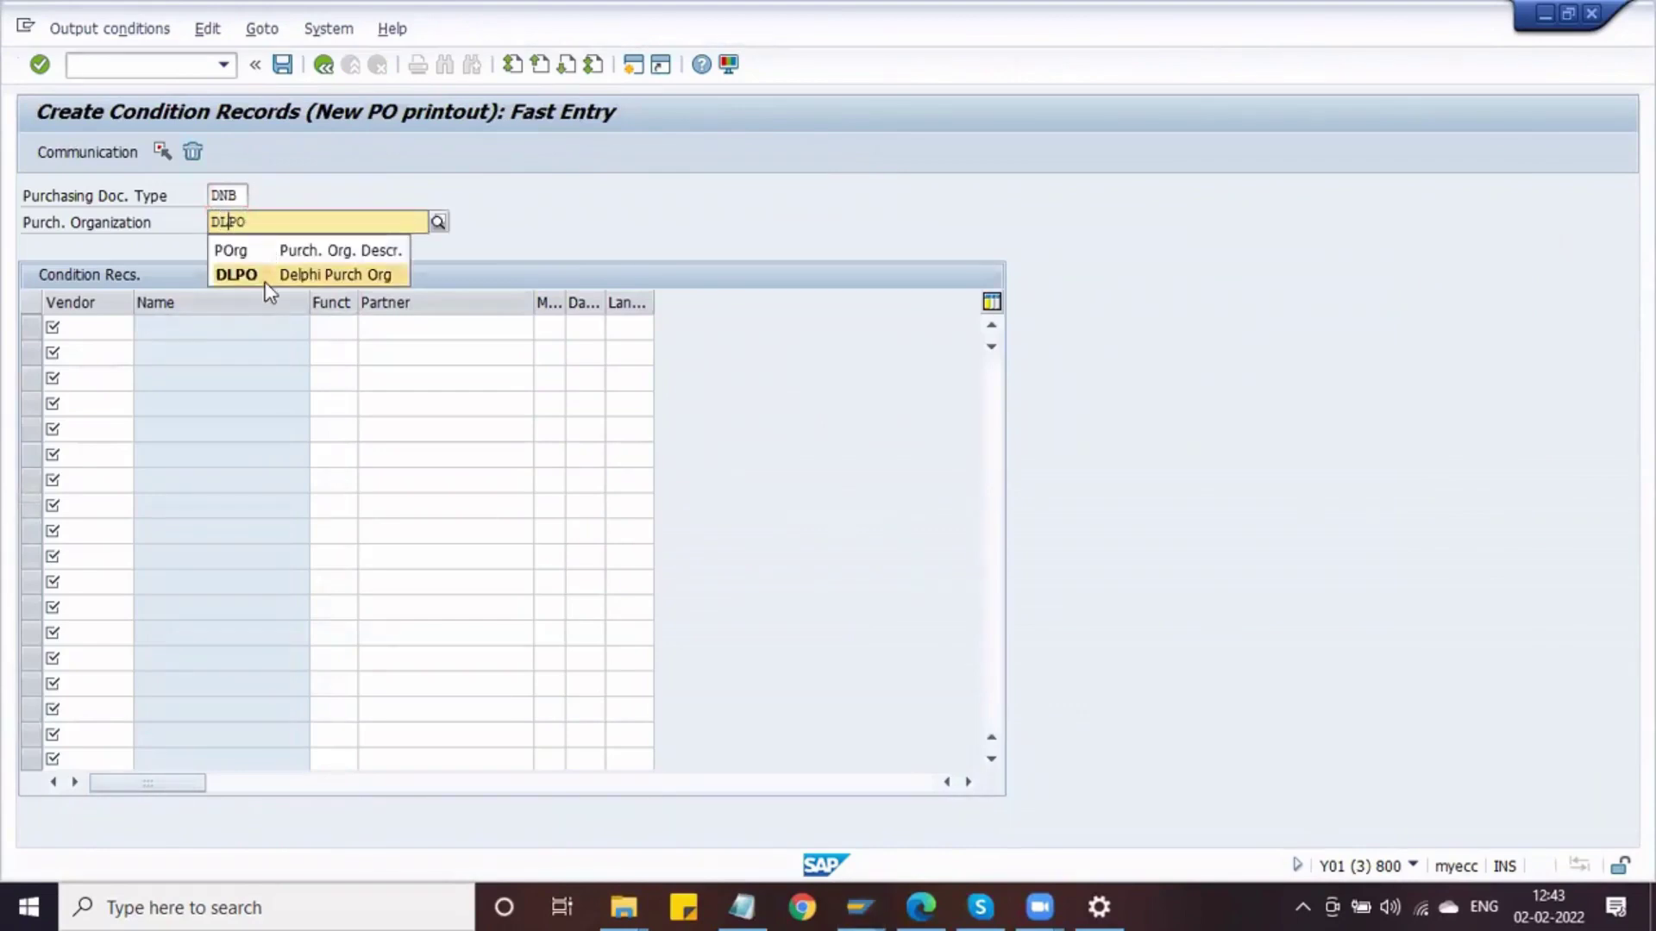
left_click(266, 279)
left_click(107, 328)
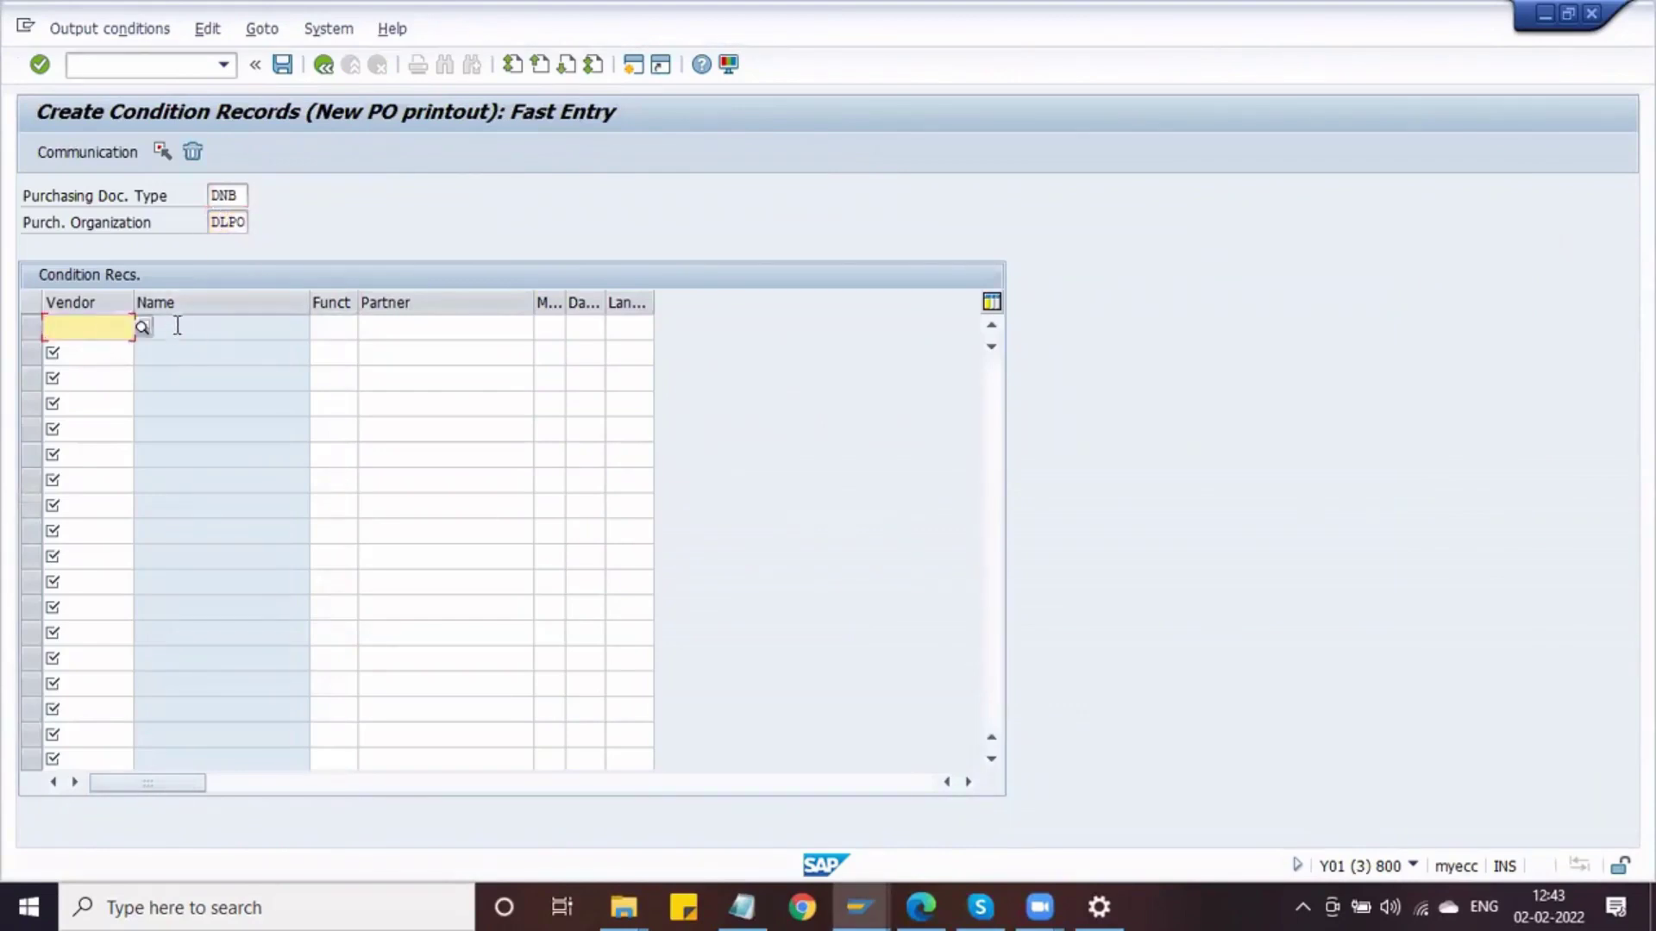
key("alt+Tab")
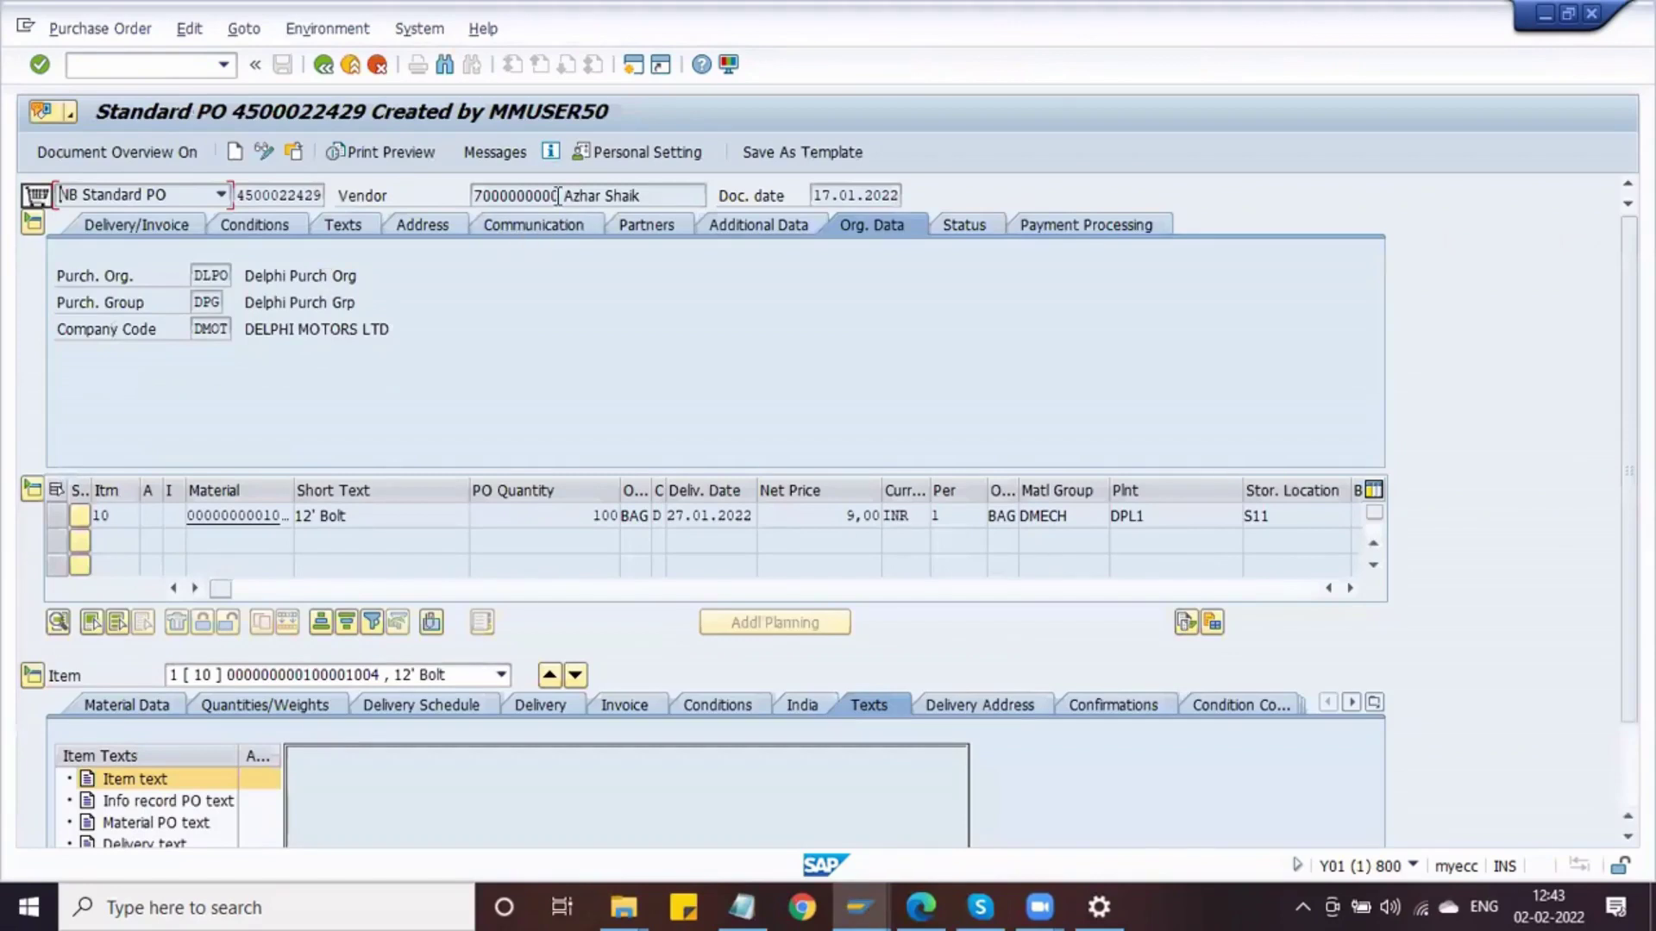
left_click(558, 197)
key("alt+Tab")
type("70000000")
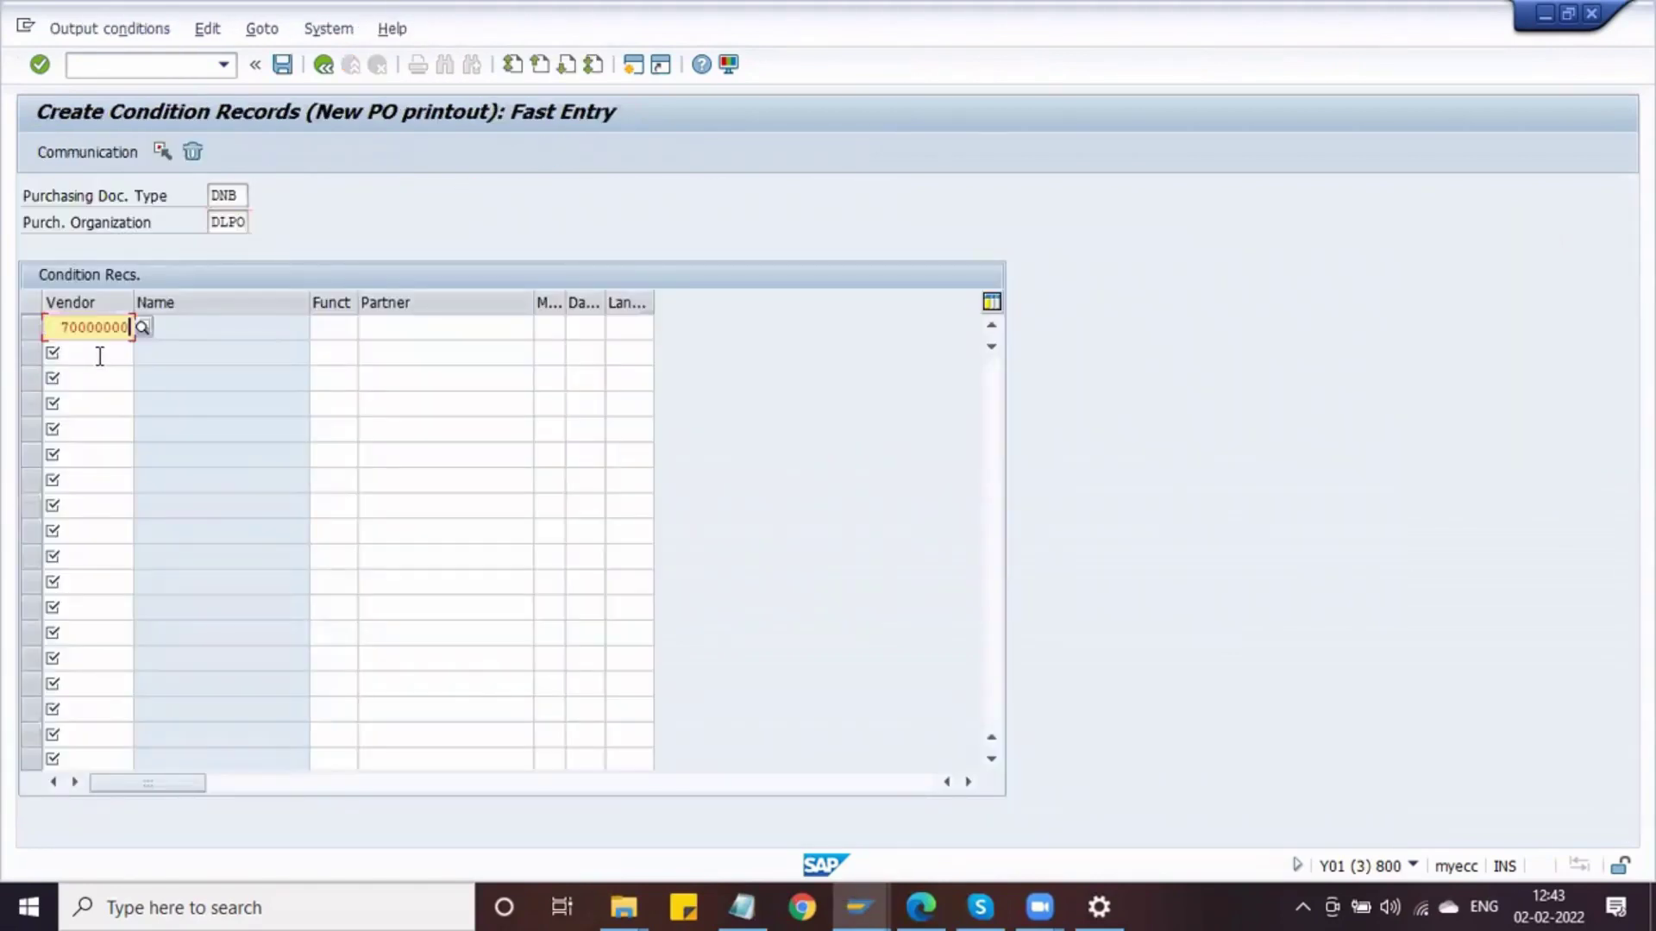
key("BackSpace")
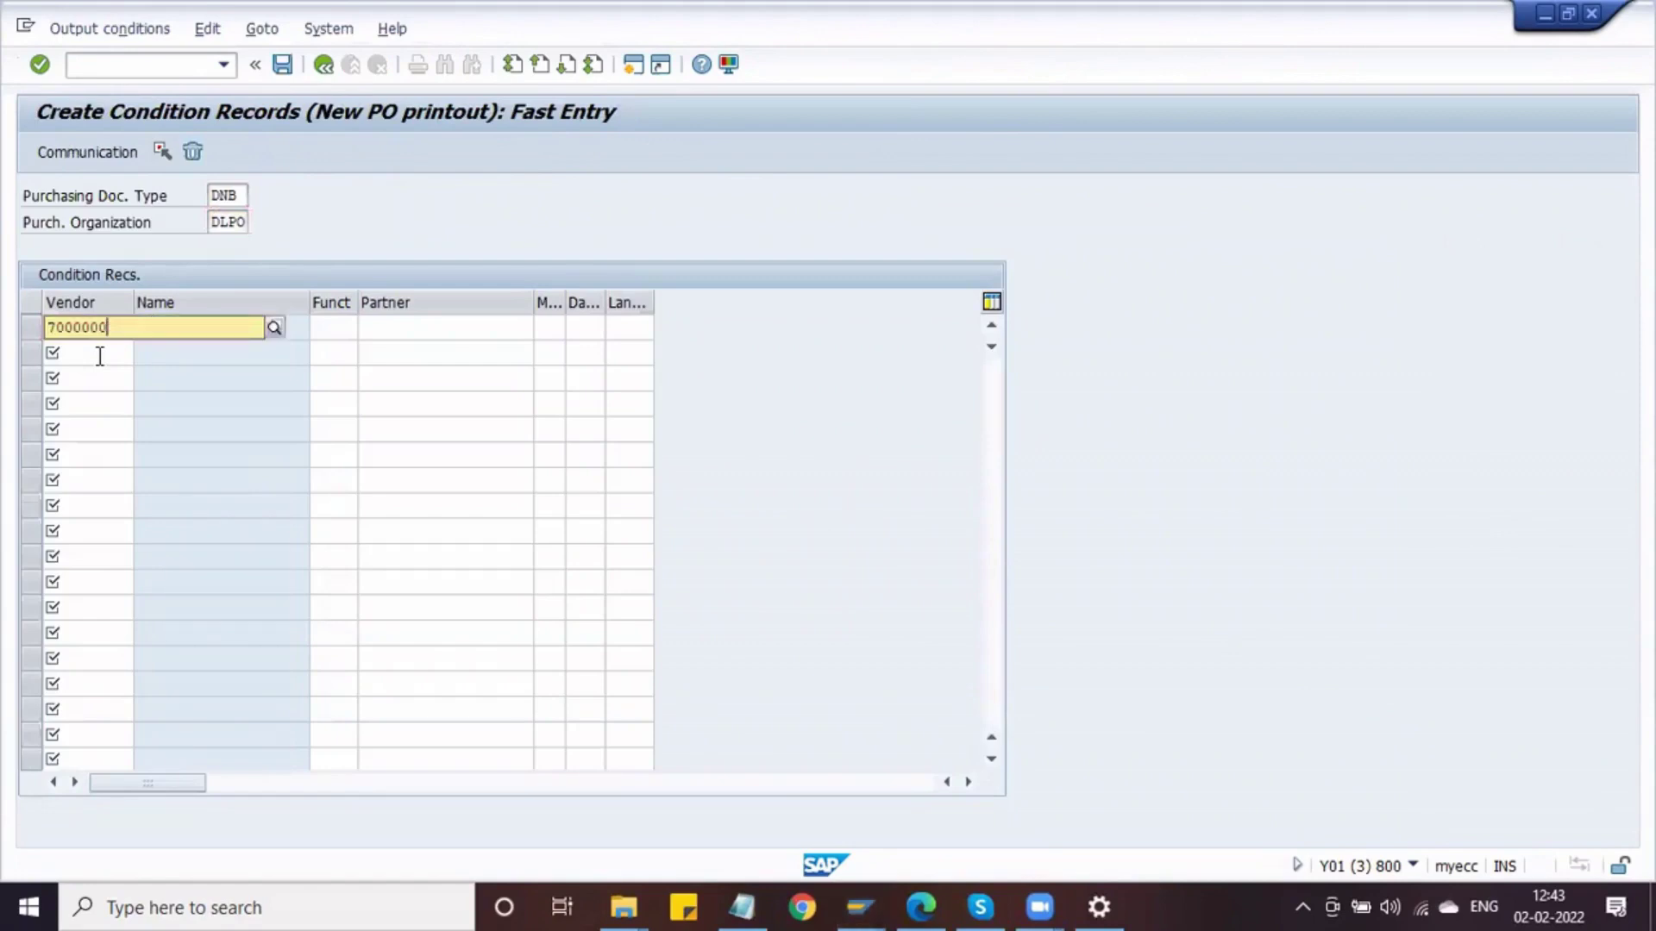
Copy the vendor number from the purchase order header into the vendor field of the first condition record
key("alt+Tab")
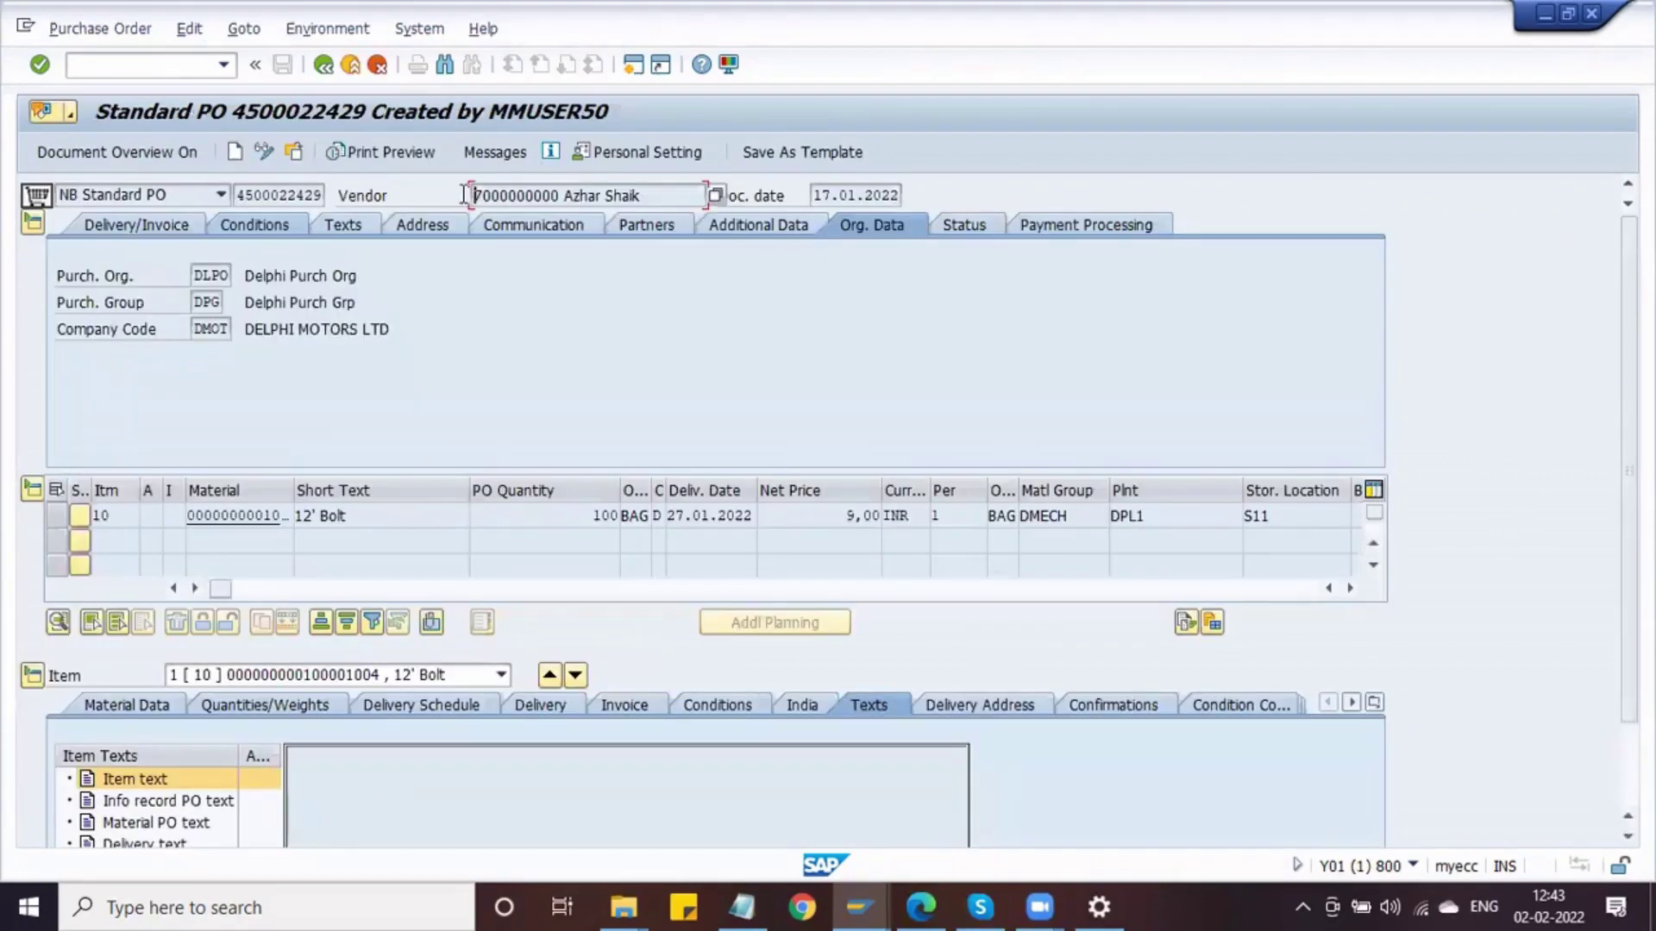
left_click_drag(476, 193, 556, 195)
key("ctrl+c")
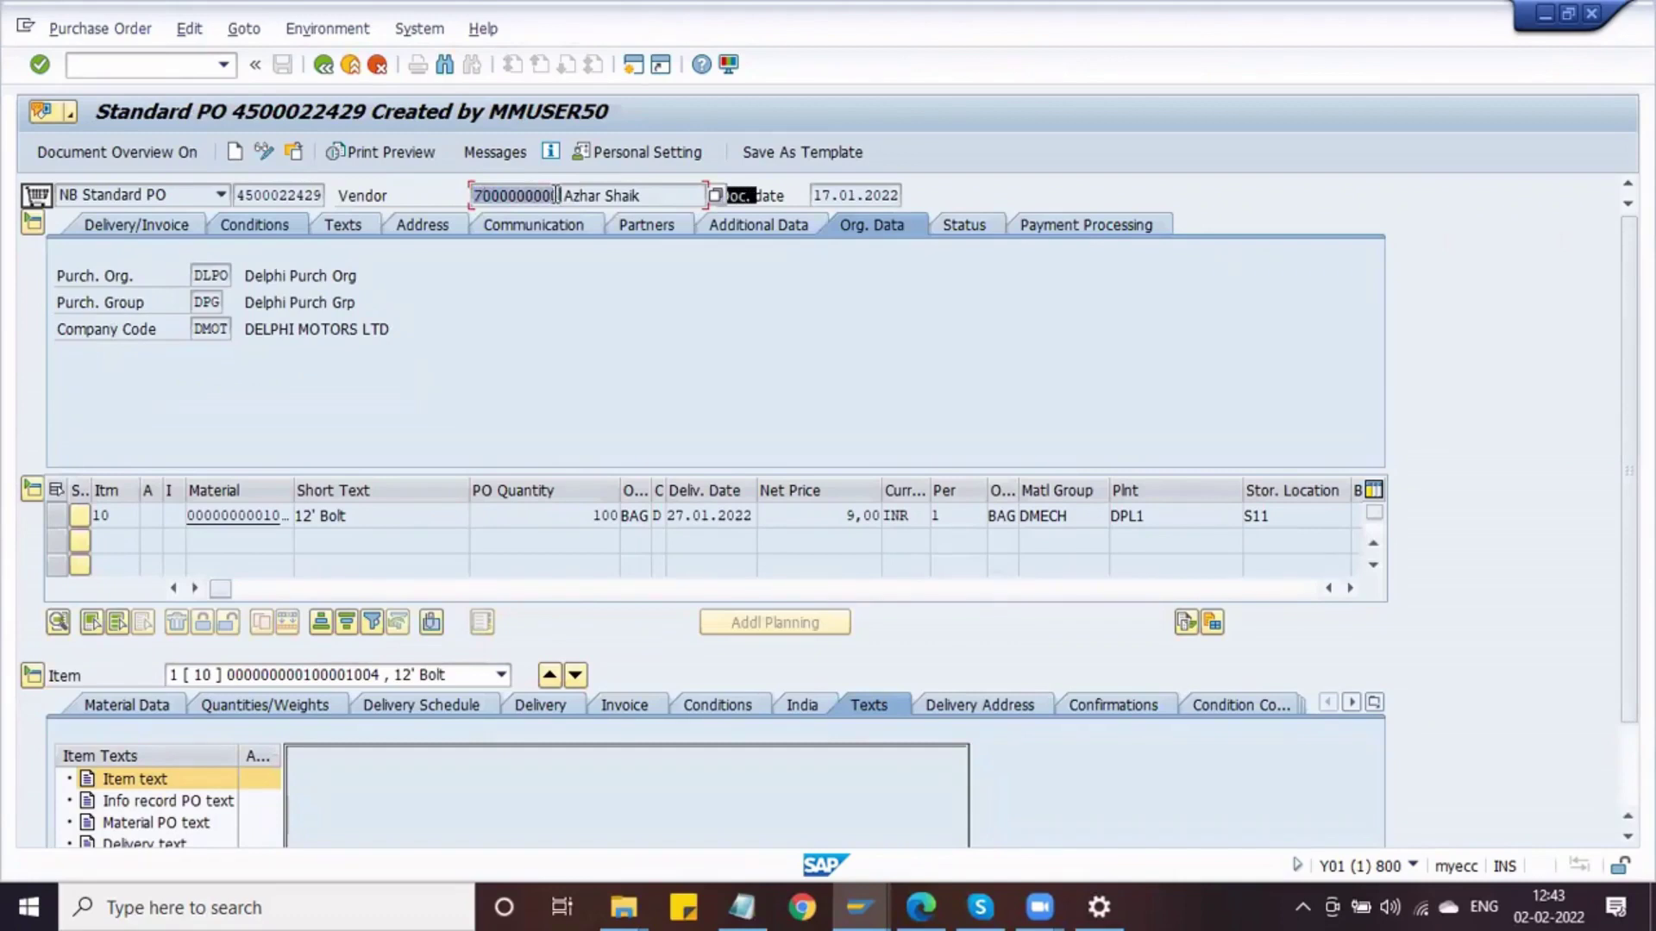
left_click(556, 195)
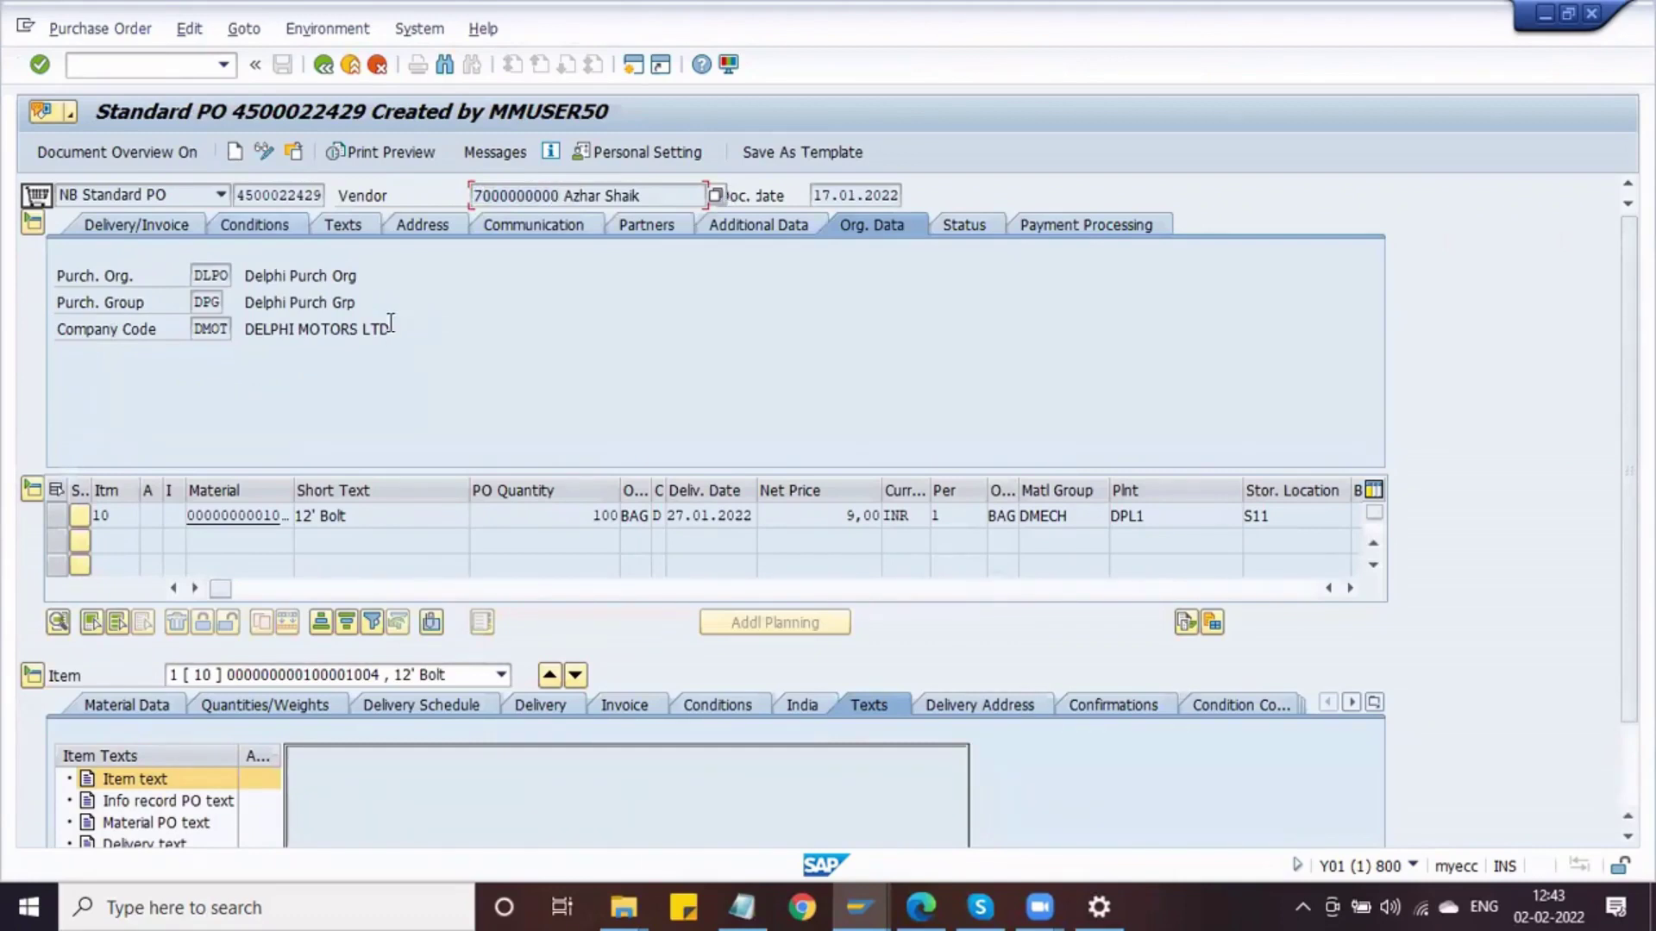
key("alt+Tab")
left_click(317, 336)
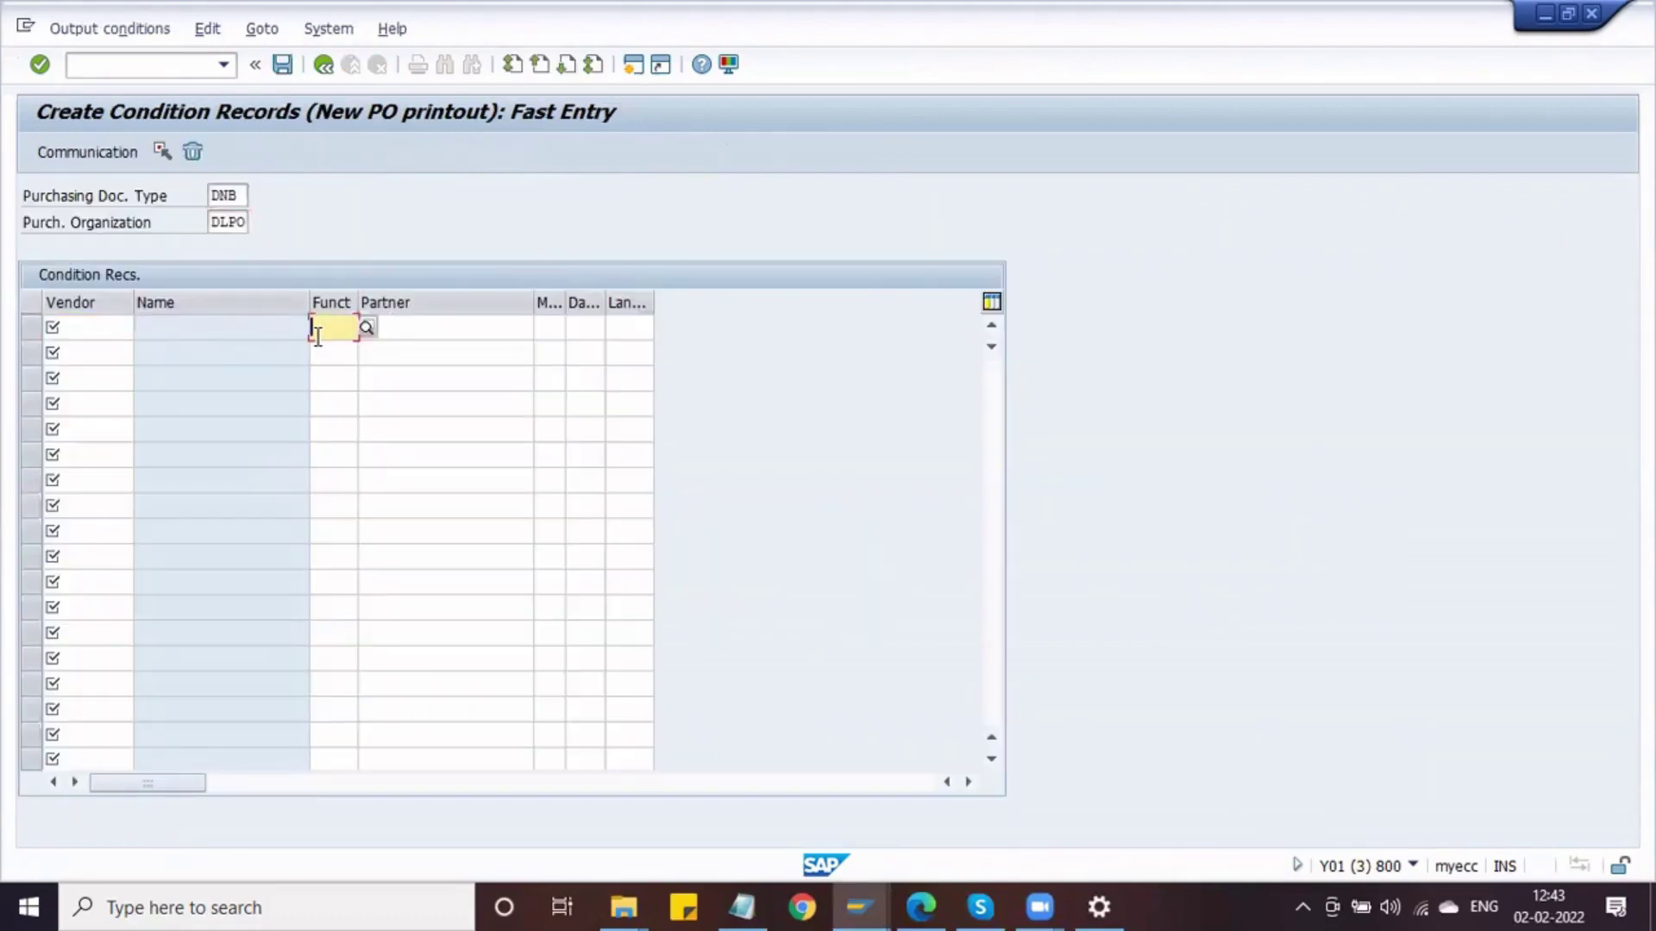
key("shift+Tab")
key("ctrl+v")
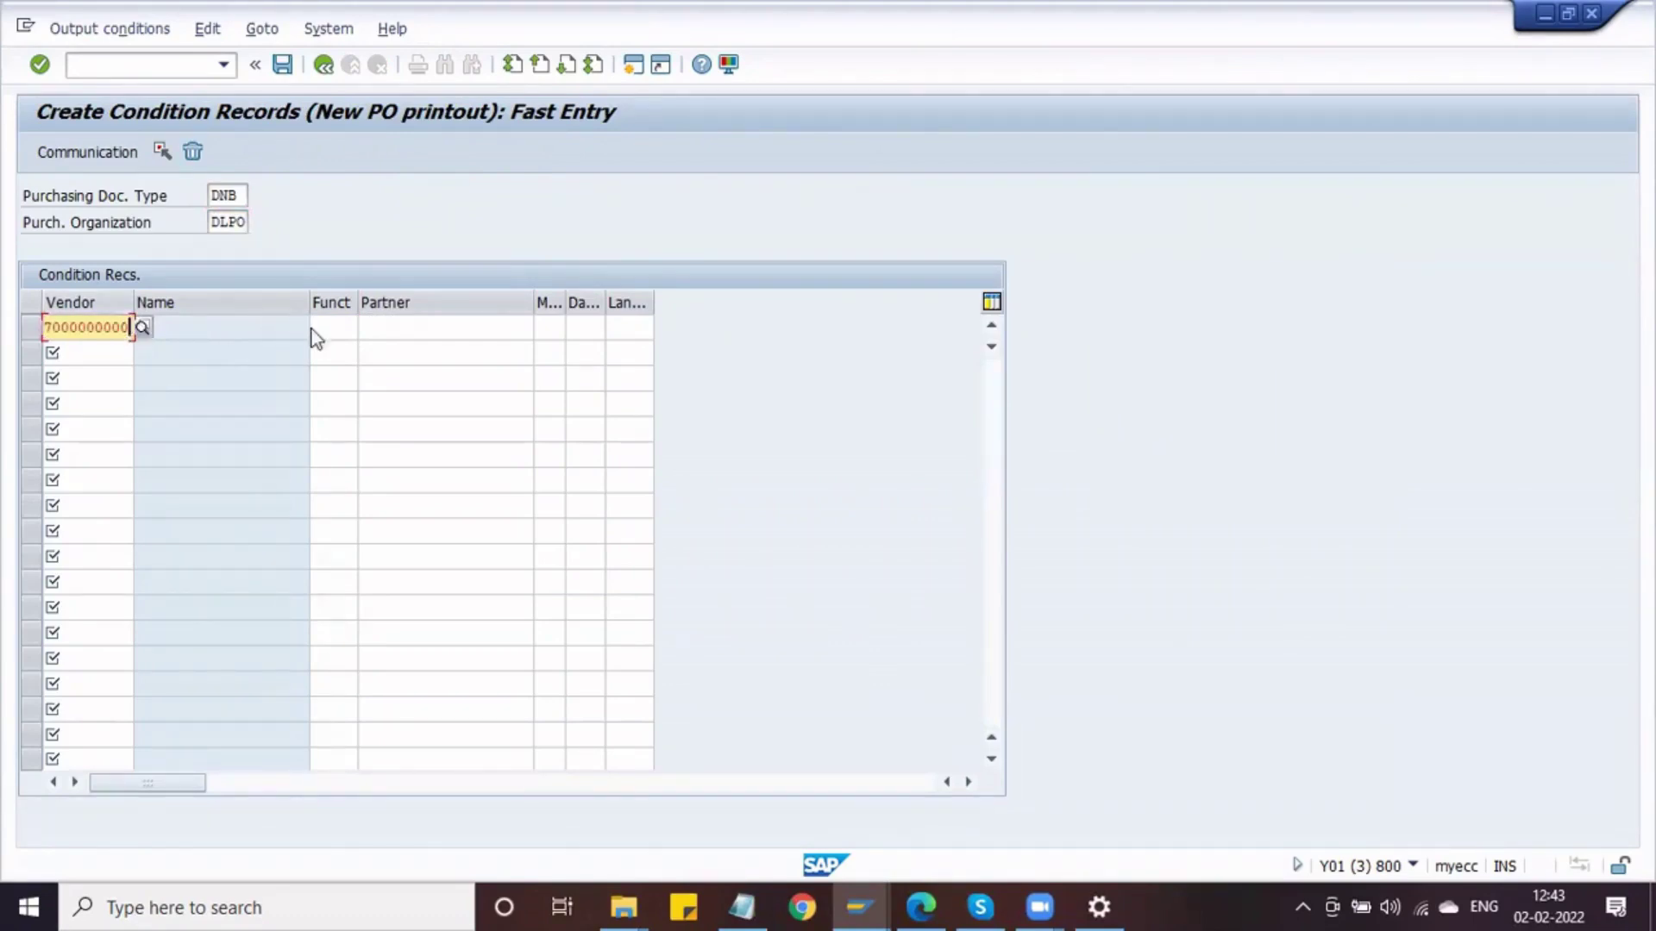
Set the first condition record's partner function to VN and validate the entry
left_click(332, 329)
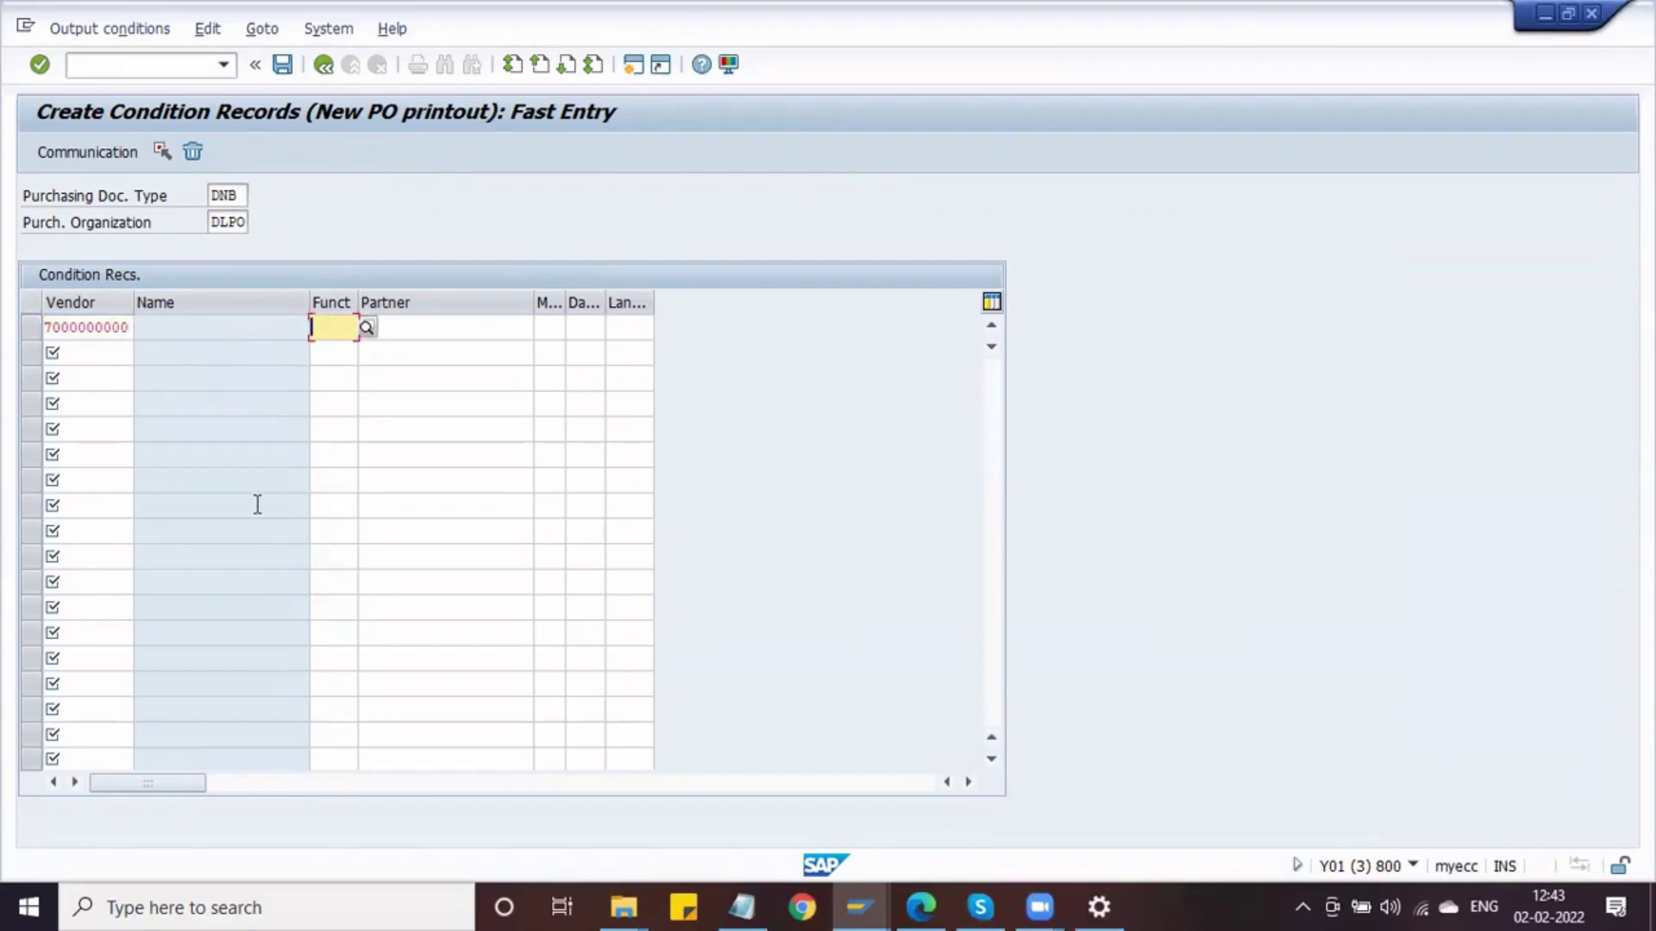
type("VN")
key("Return")
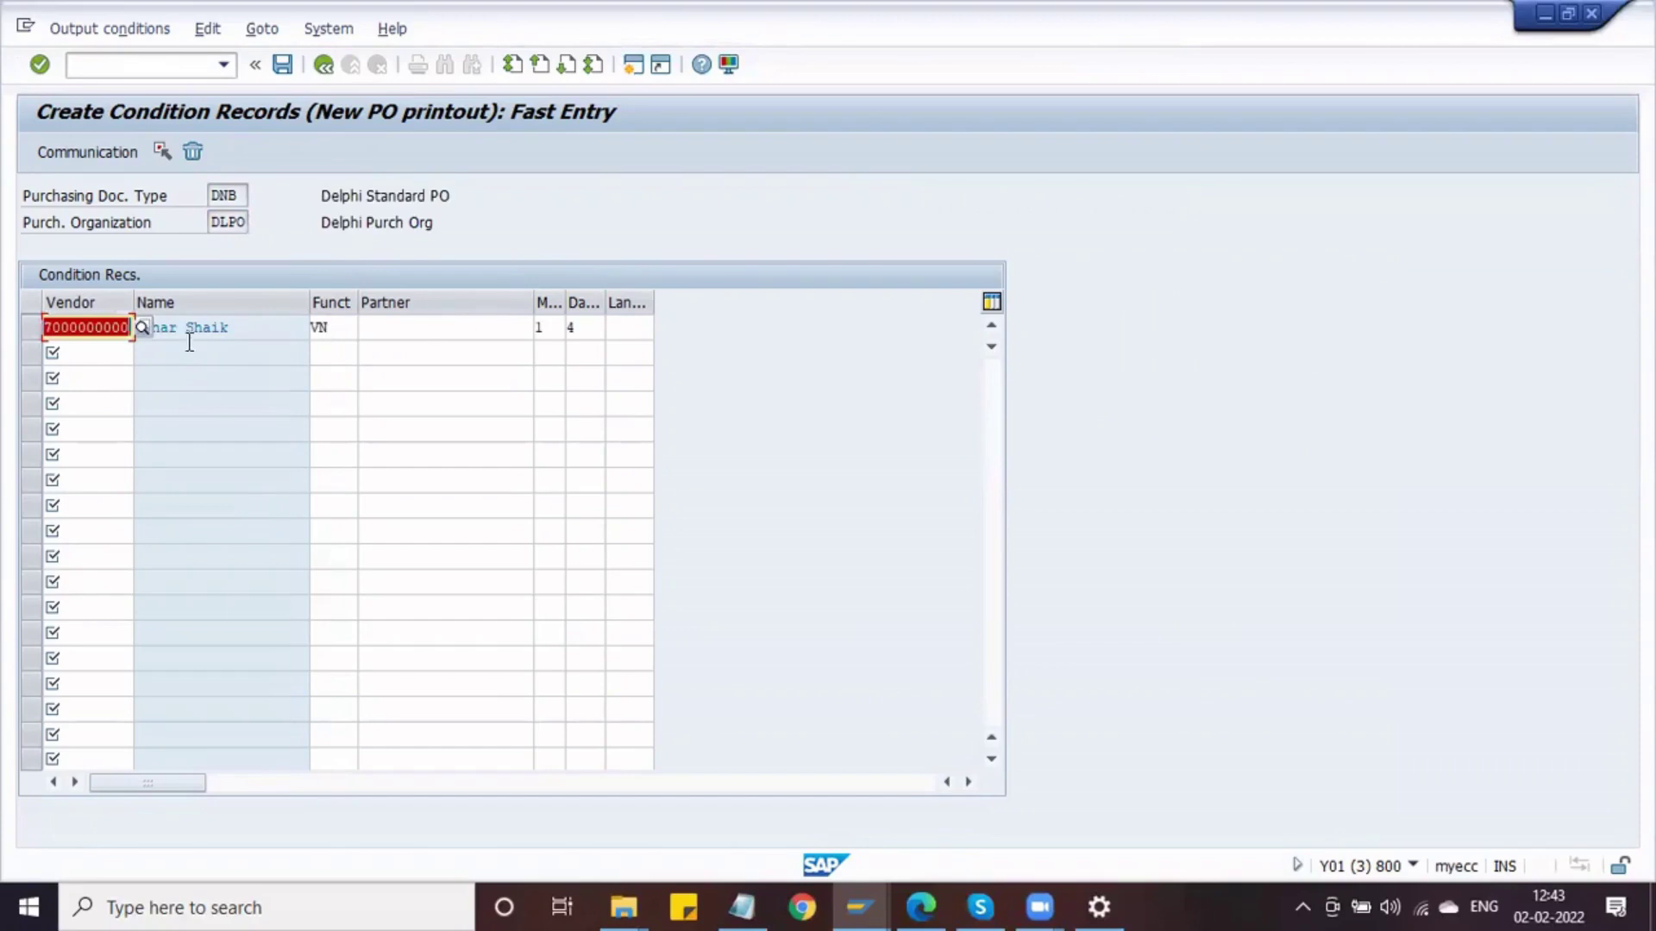
Choose transmission medium 1 (Print output) and dispatch time 4 (Send immediately) for the vendor's condition record
left_click(547, 333)
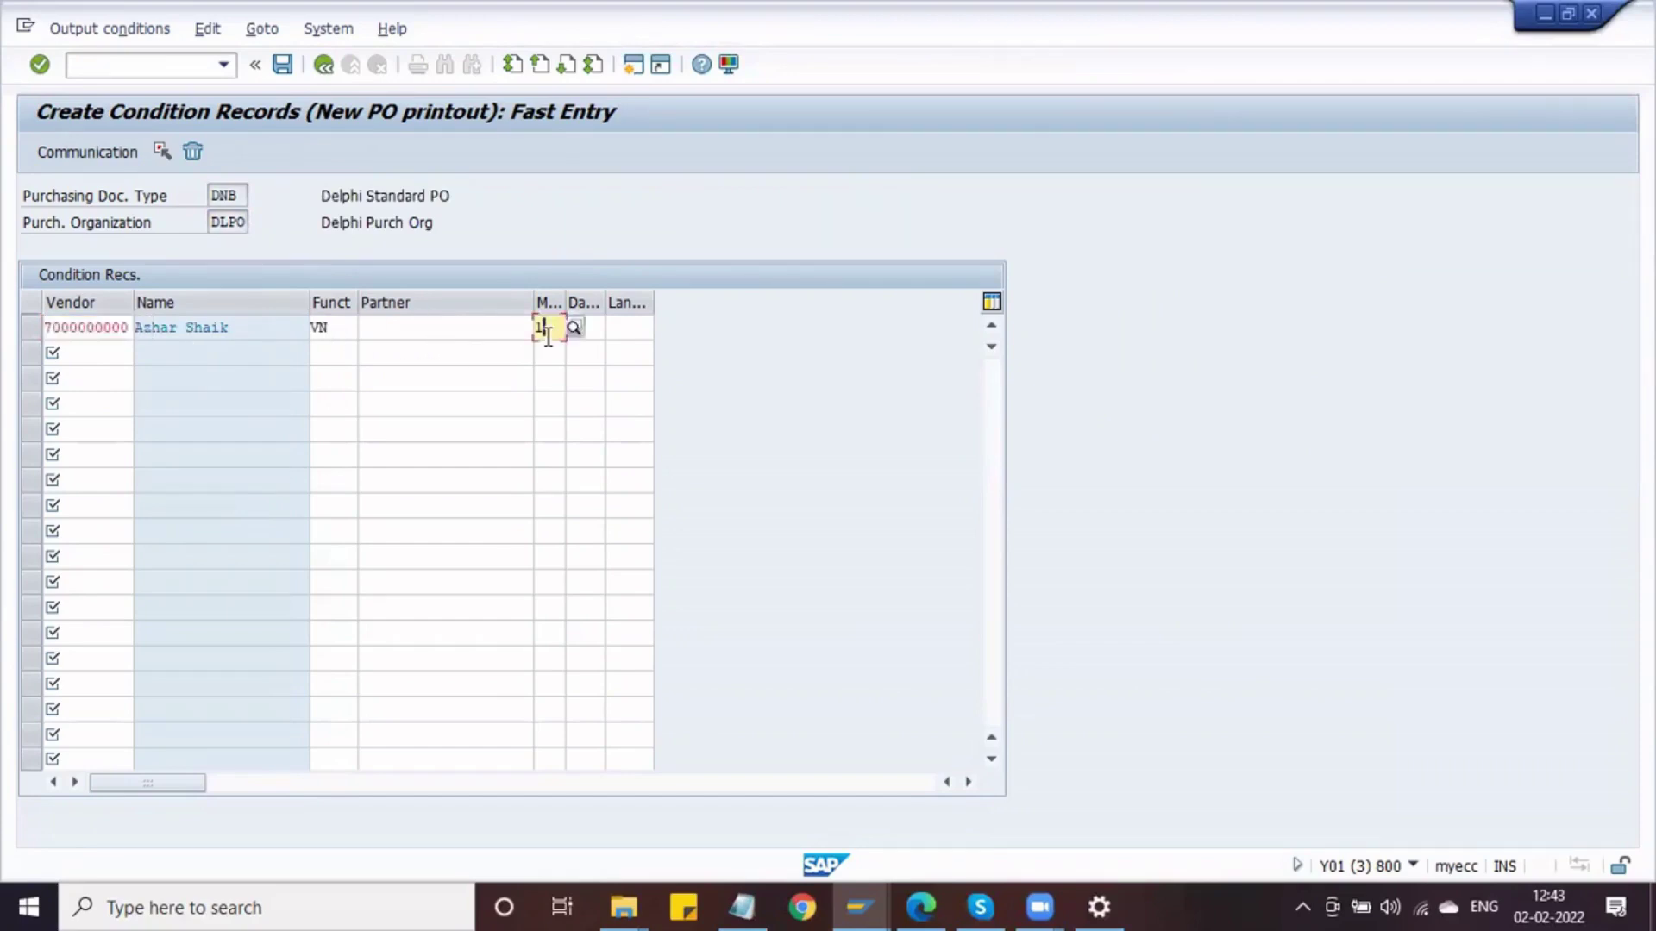
left_click(577, 324)
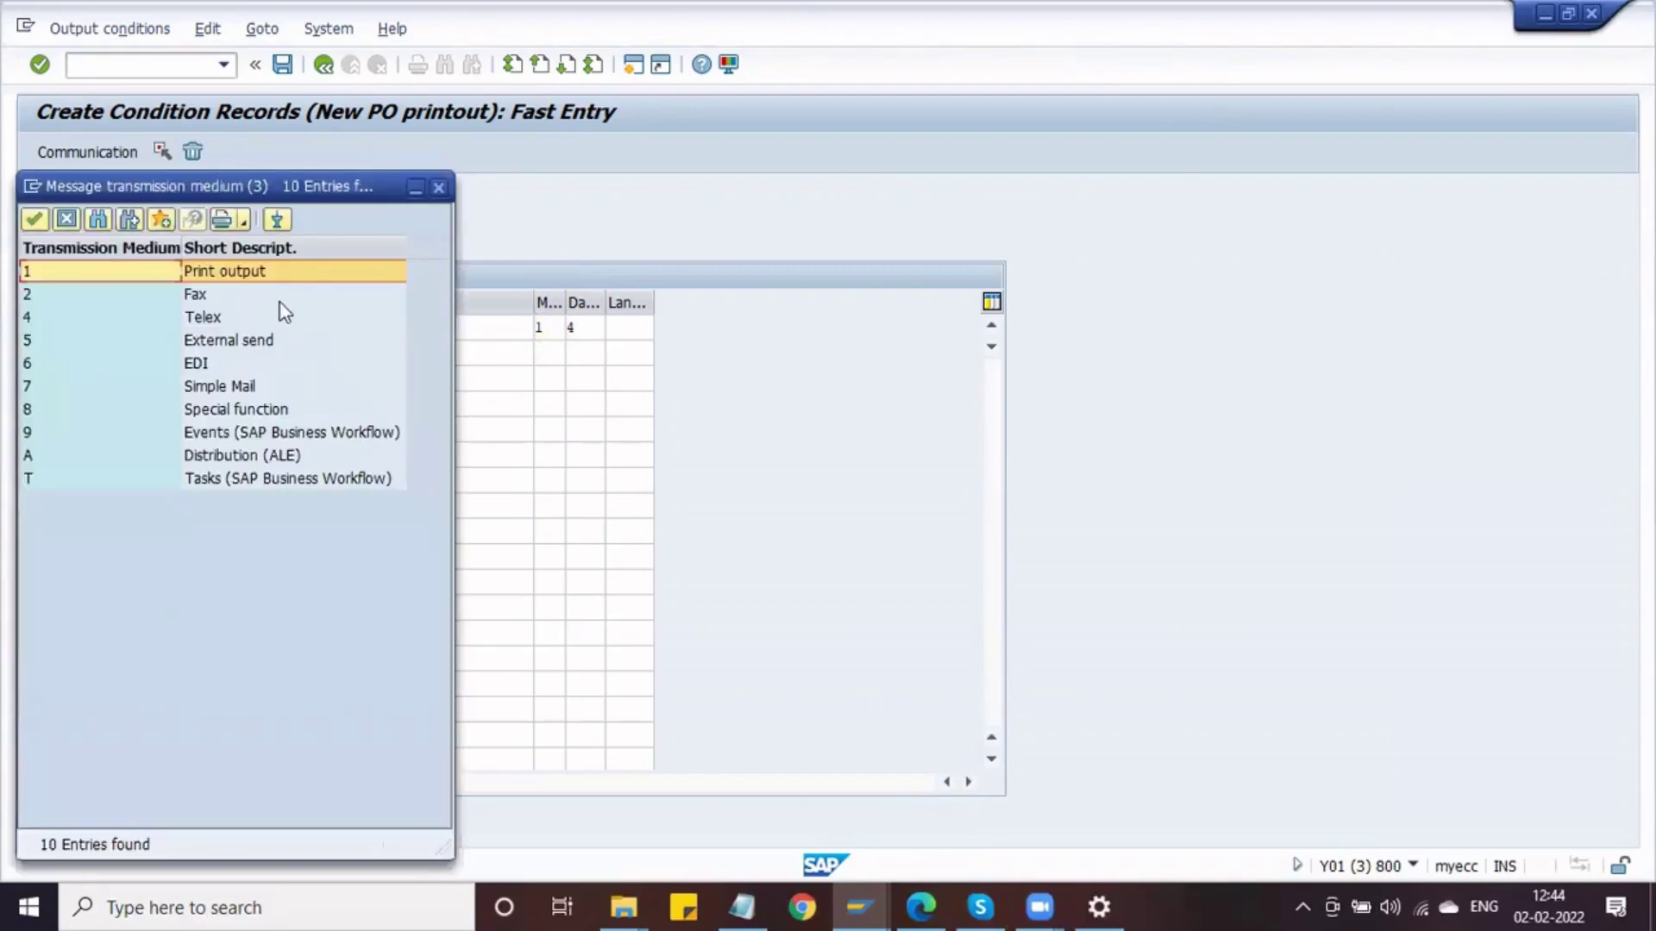
double_click(276, 270)
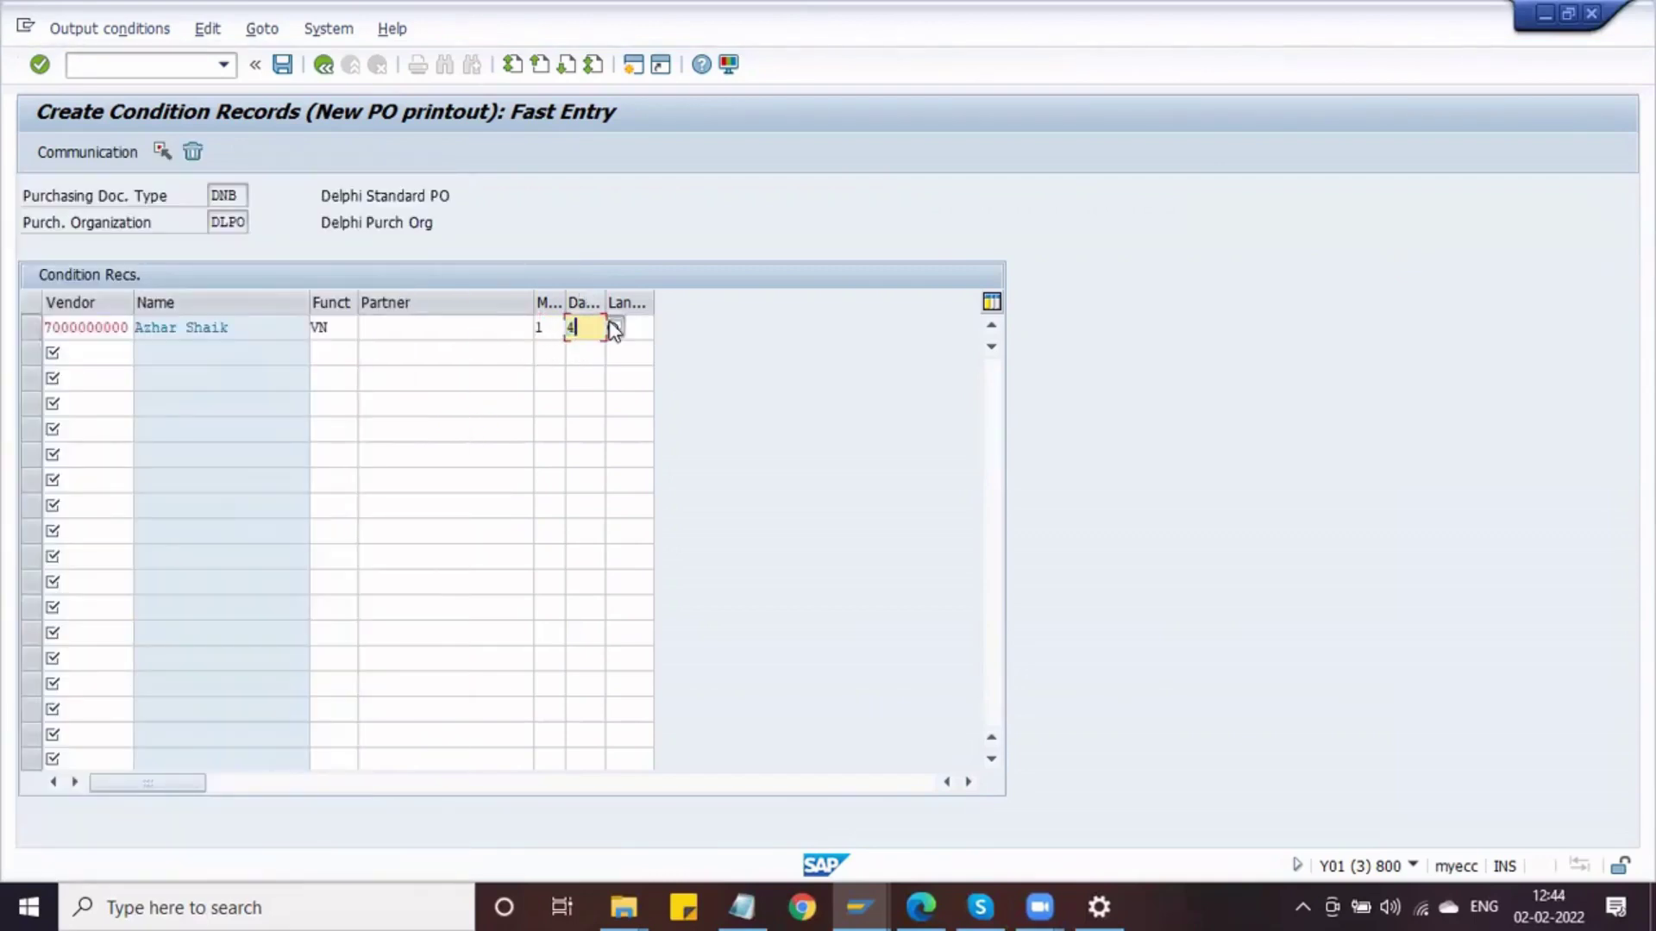
key("Return")
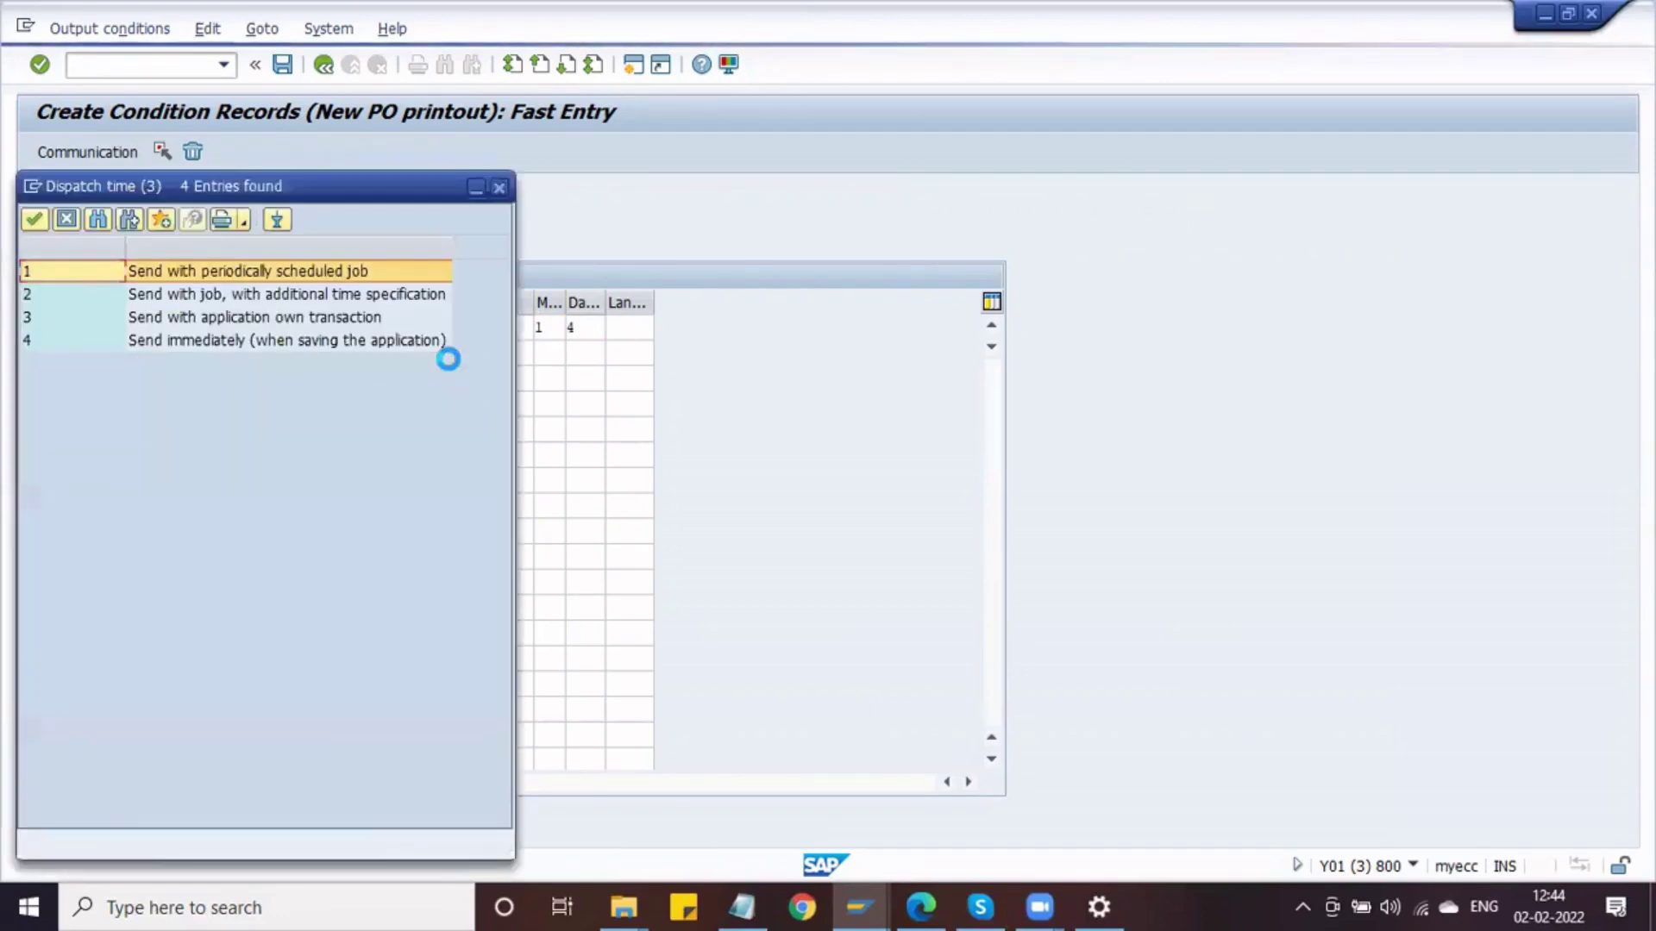
double_click(319, 340)
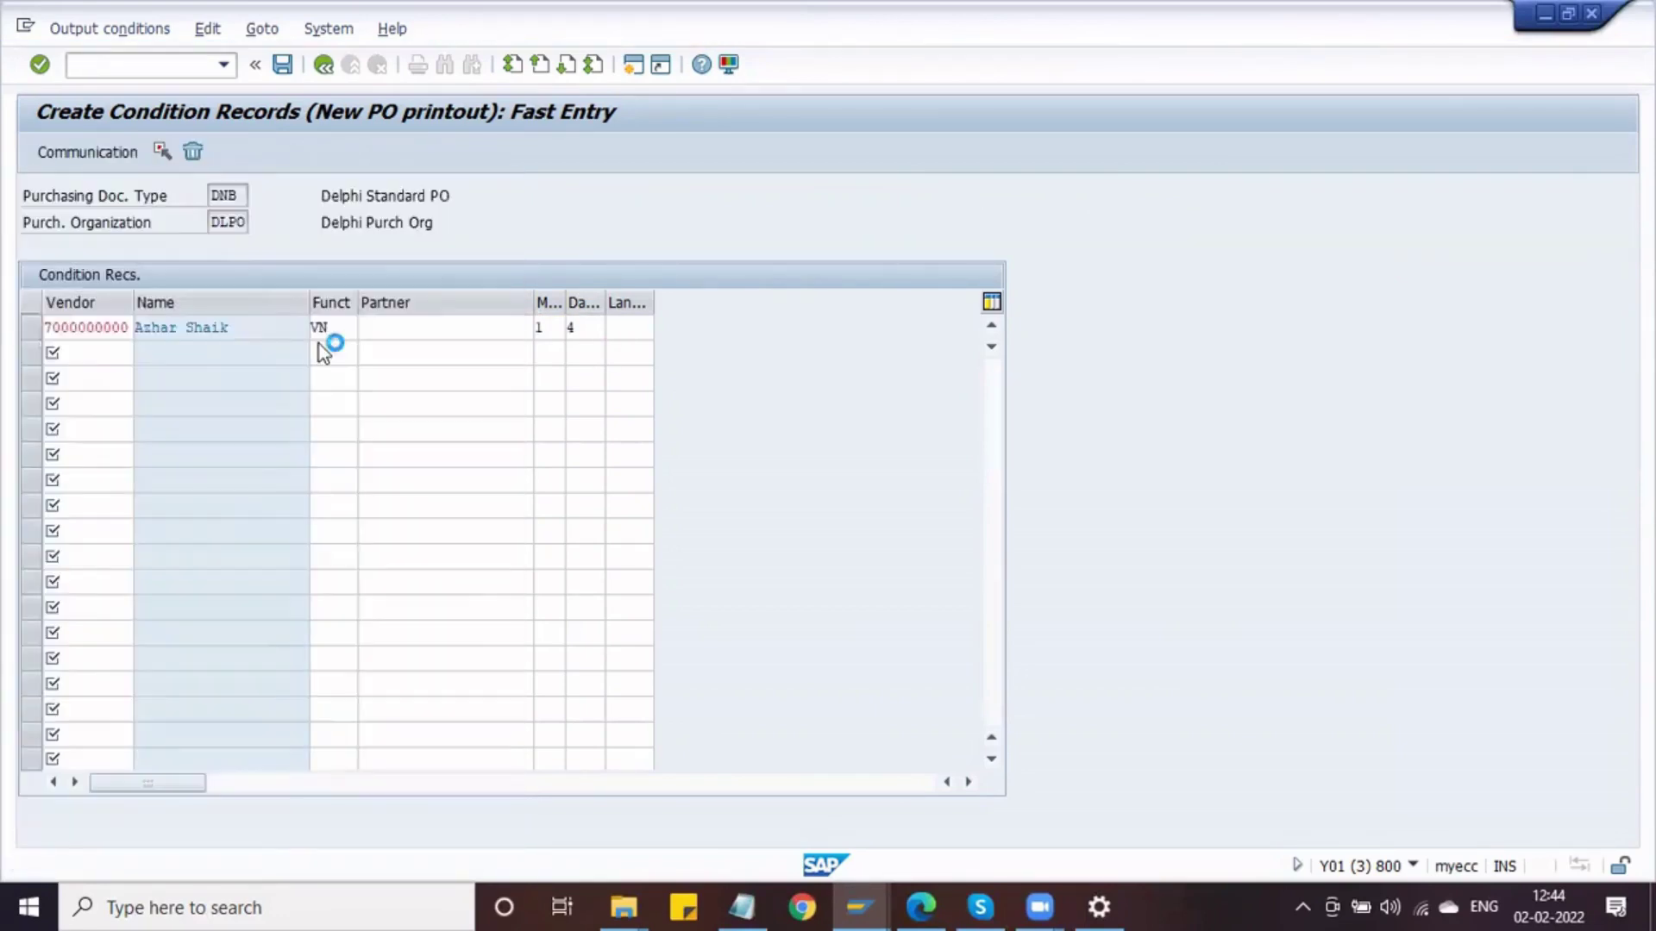
Set the condition record's language to EN and save the condition records
left_click(620, 328)
type("EN")
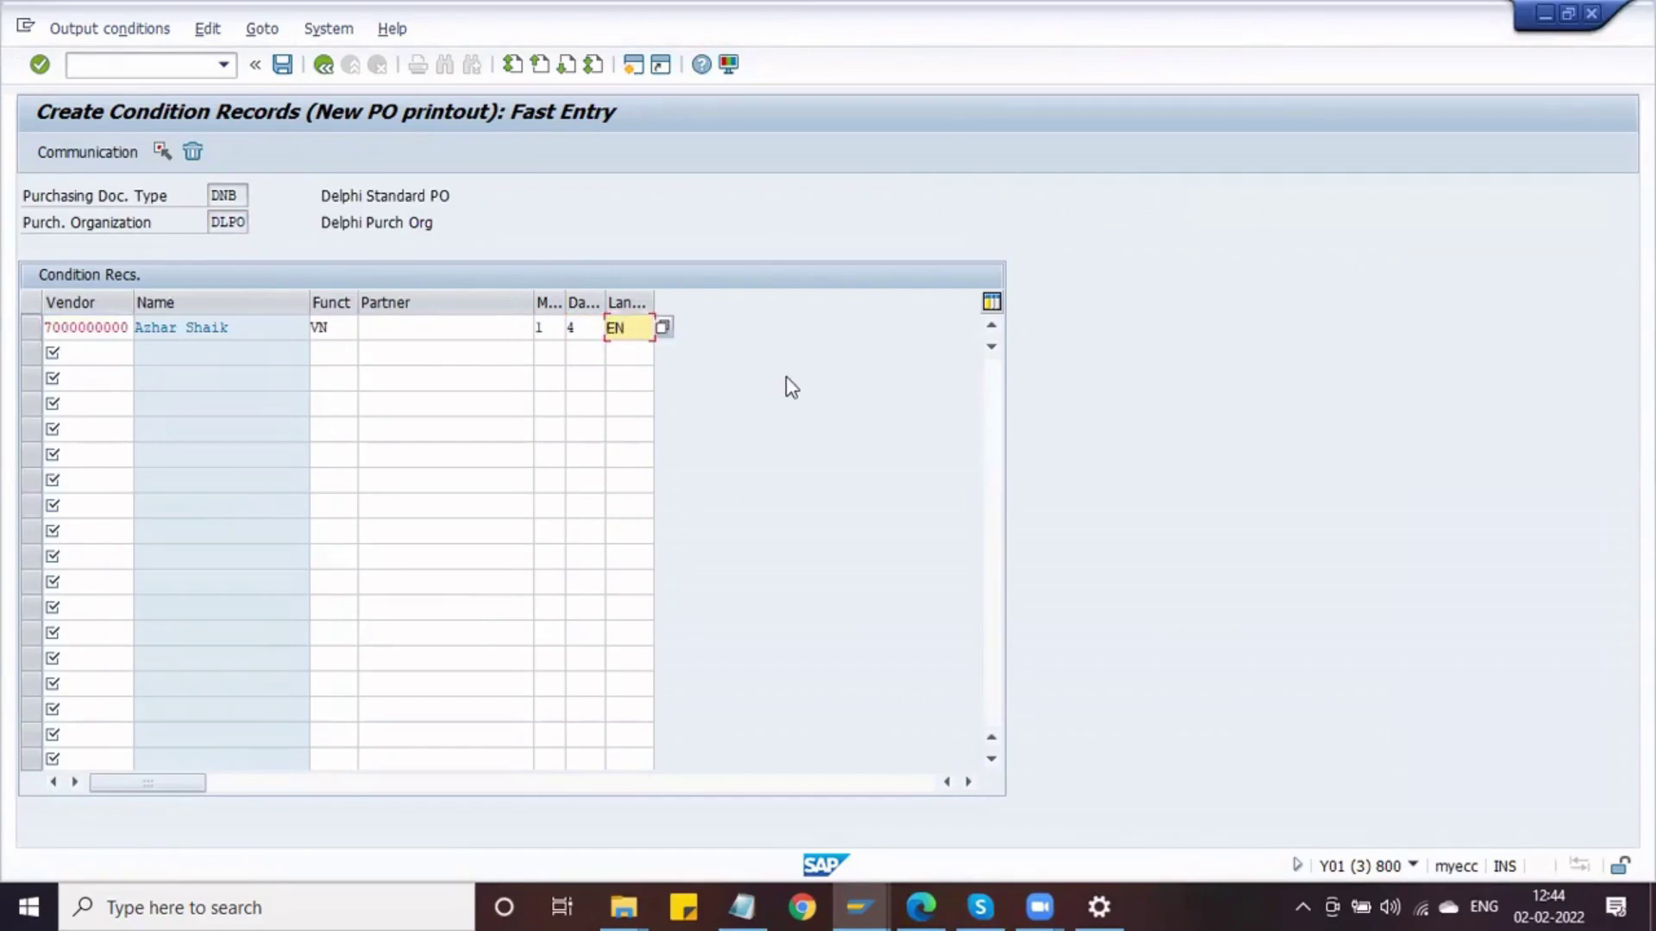
left_click(978, 348)
key("Return")
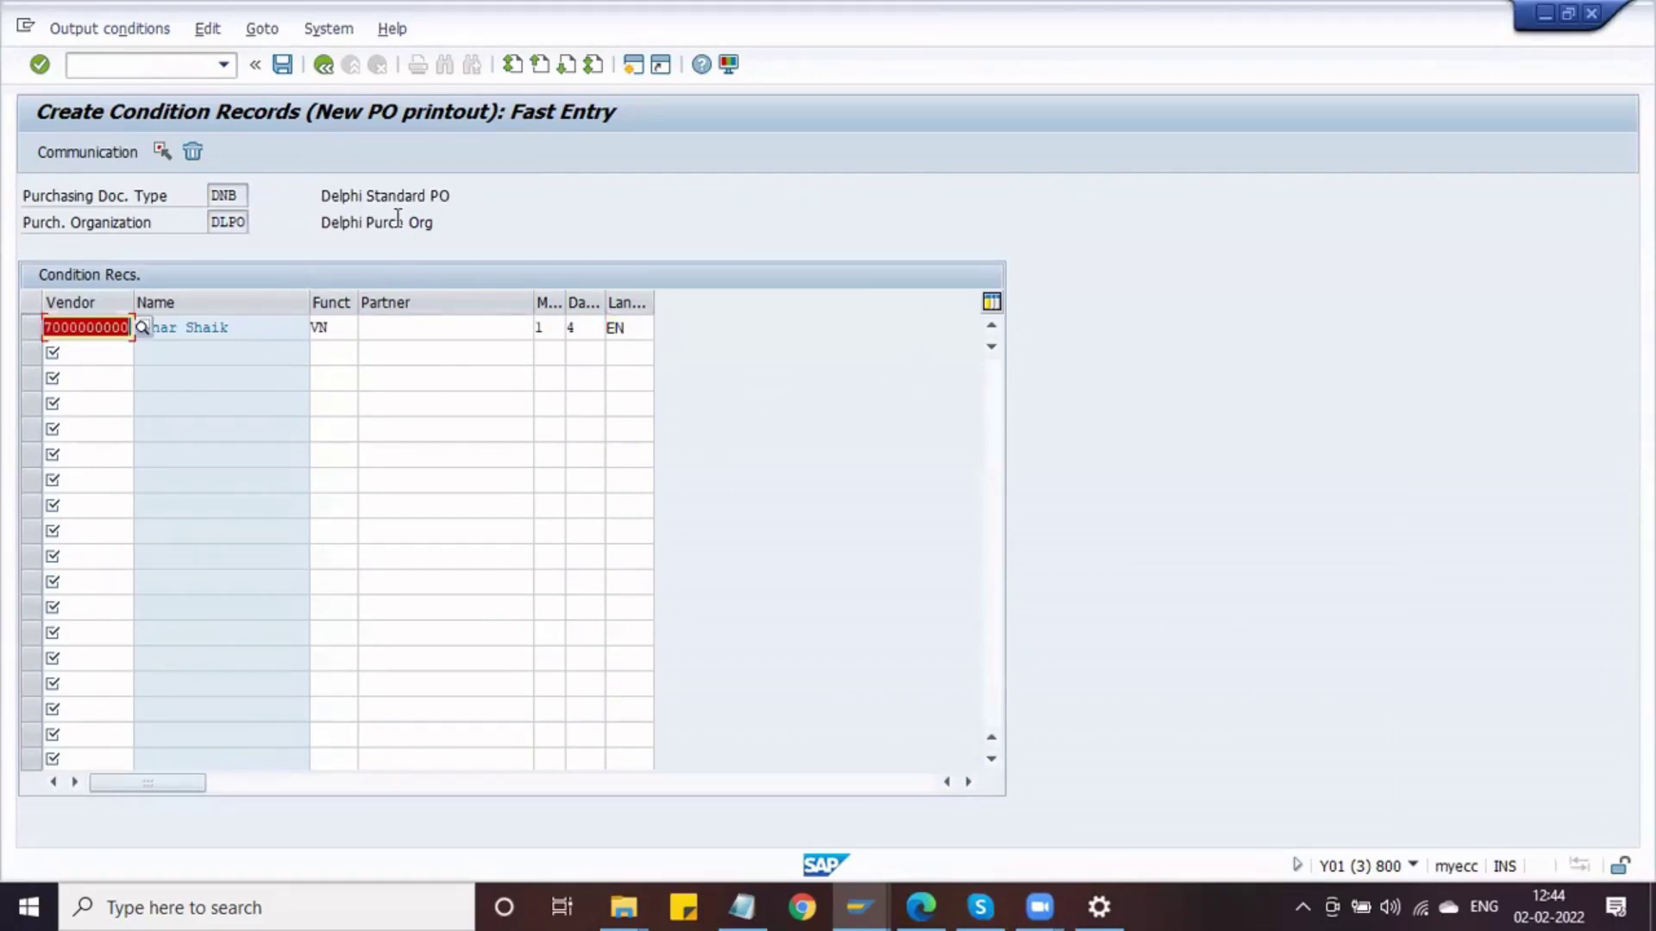
left_click(282, 66)
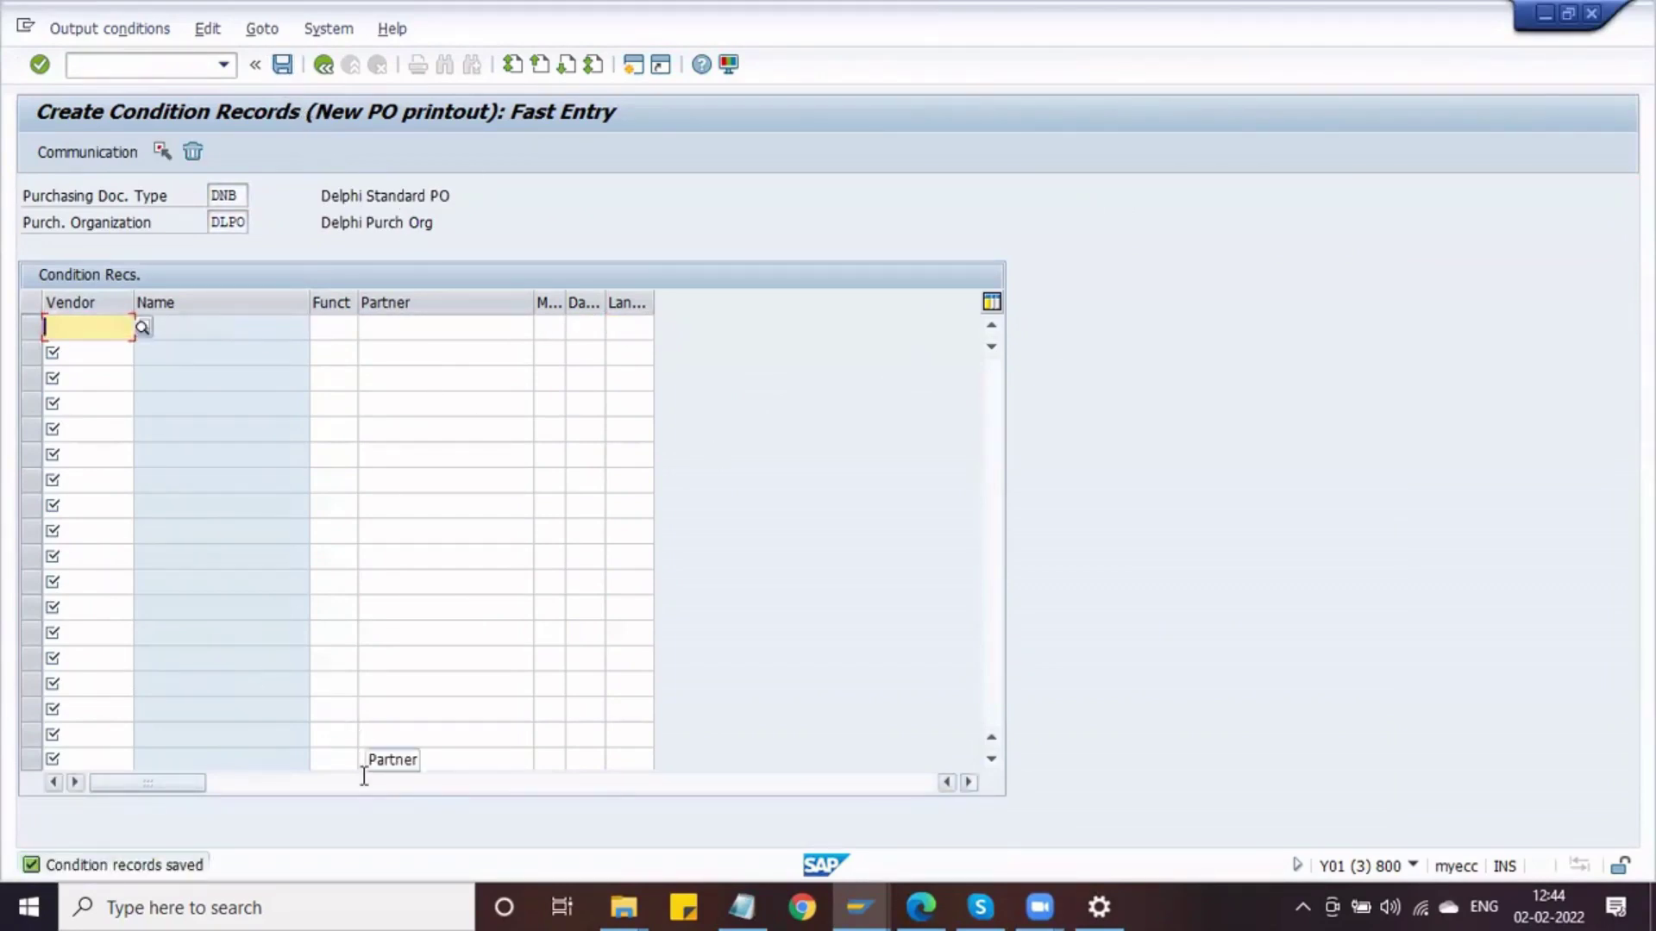
Start transaction MN06 and bring up the key combinations for displaying NEU condition records
left_click(188, 64)
type("/NMN06")
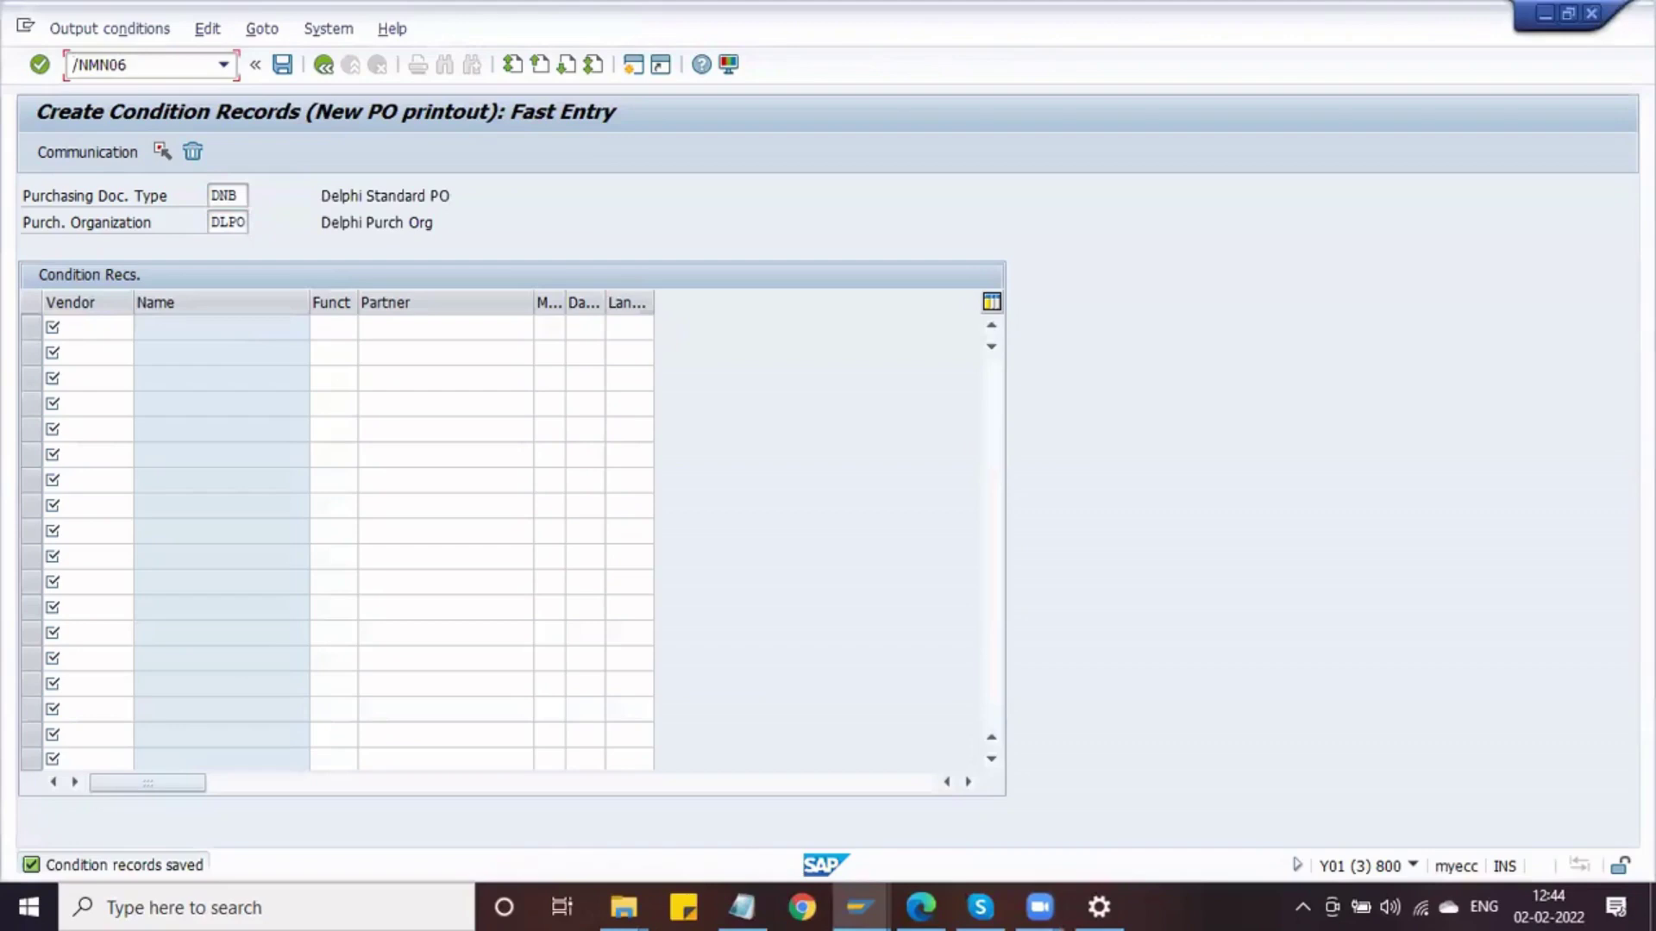
key("Return")
key("Return")
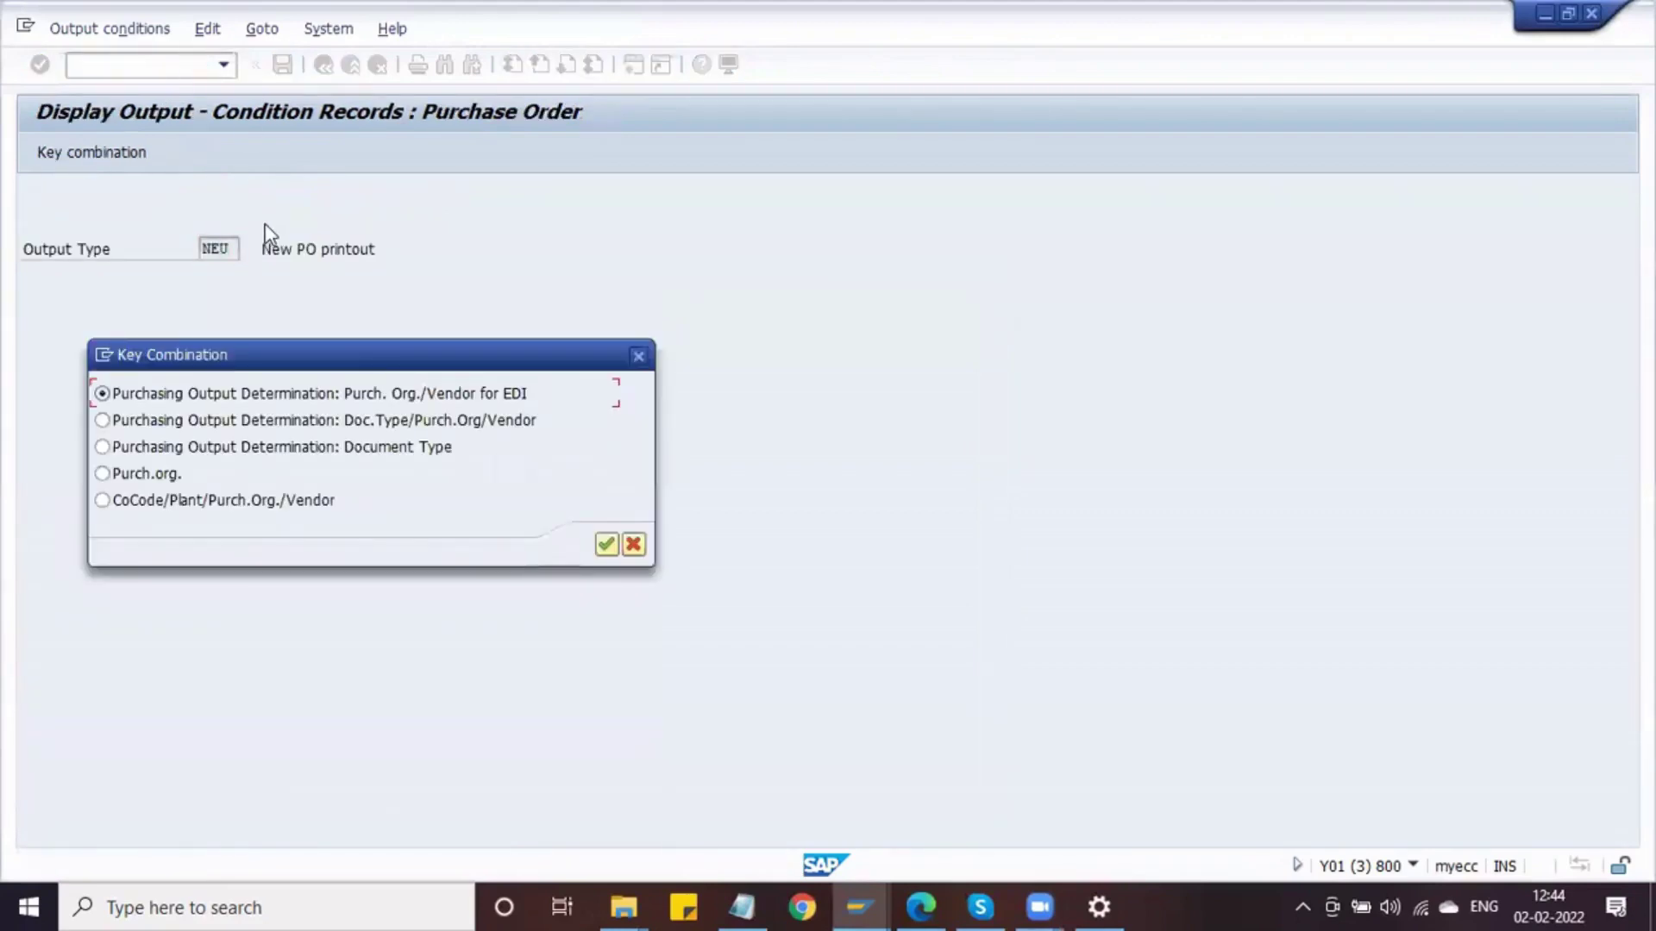
Display the NEU condition records by Doc.Type/Purch.Org/Vendor for DNB, DLPO and the vendor
left_click(107, 422)
key("Return")
key("F8")
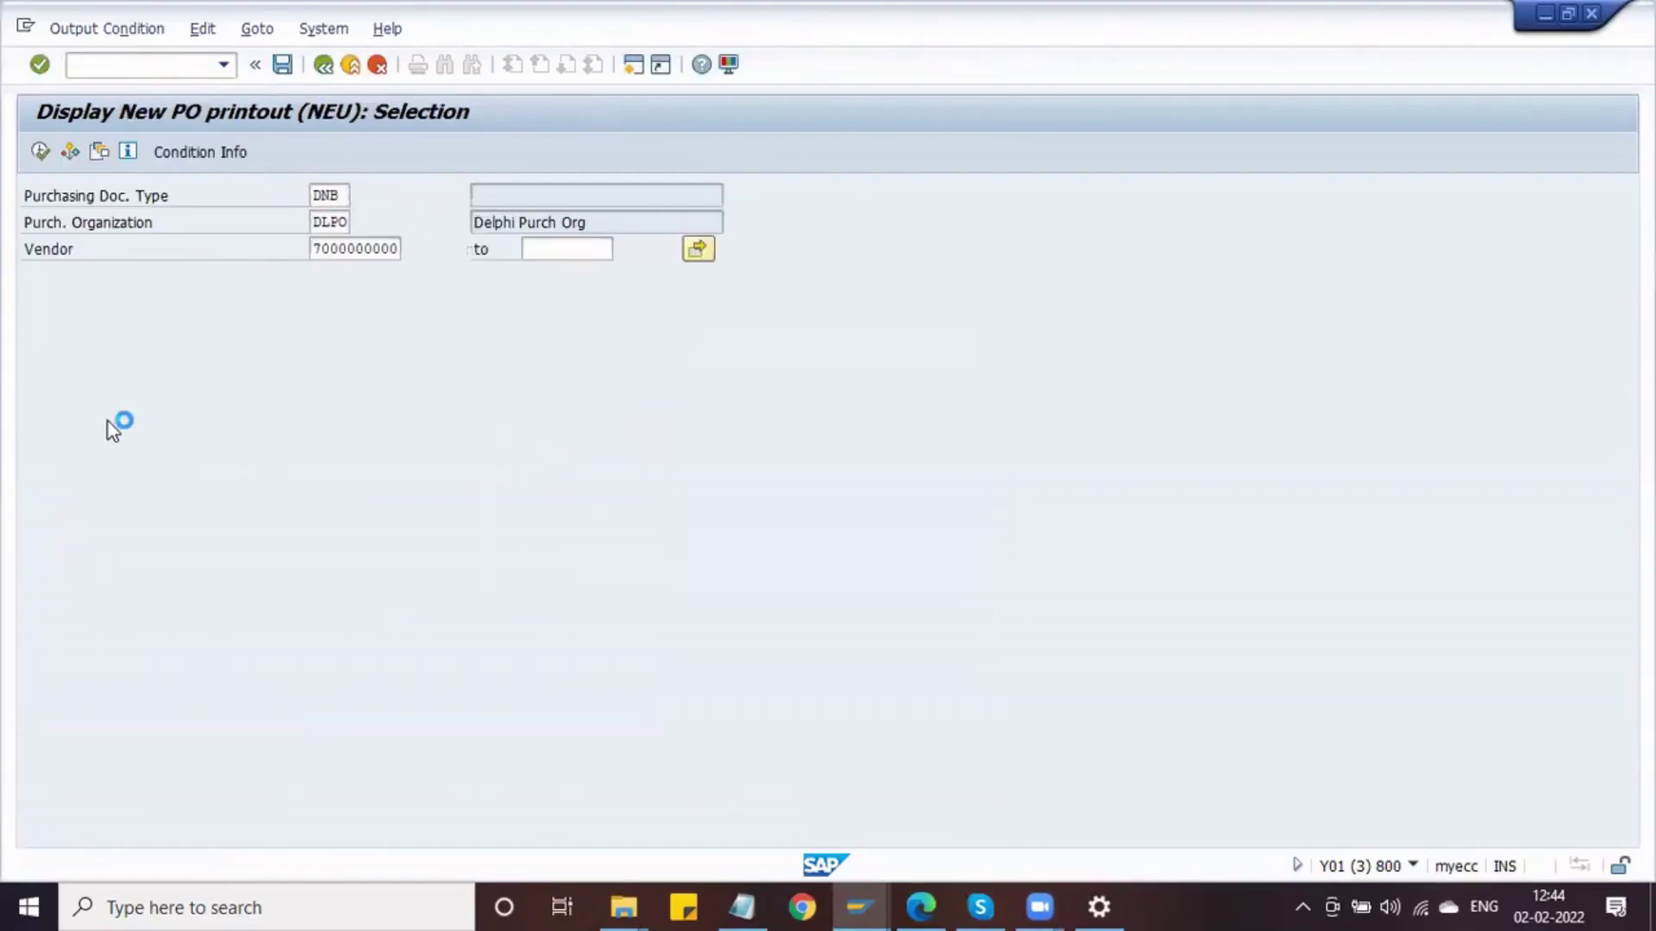
left_click(388, 336)
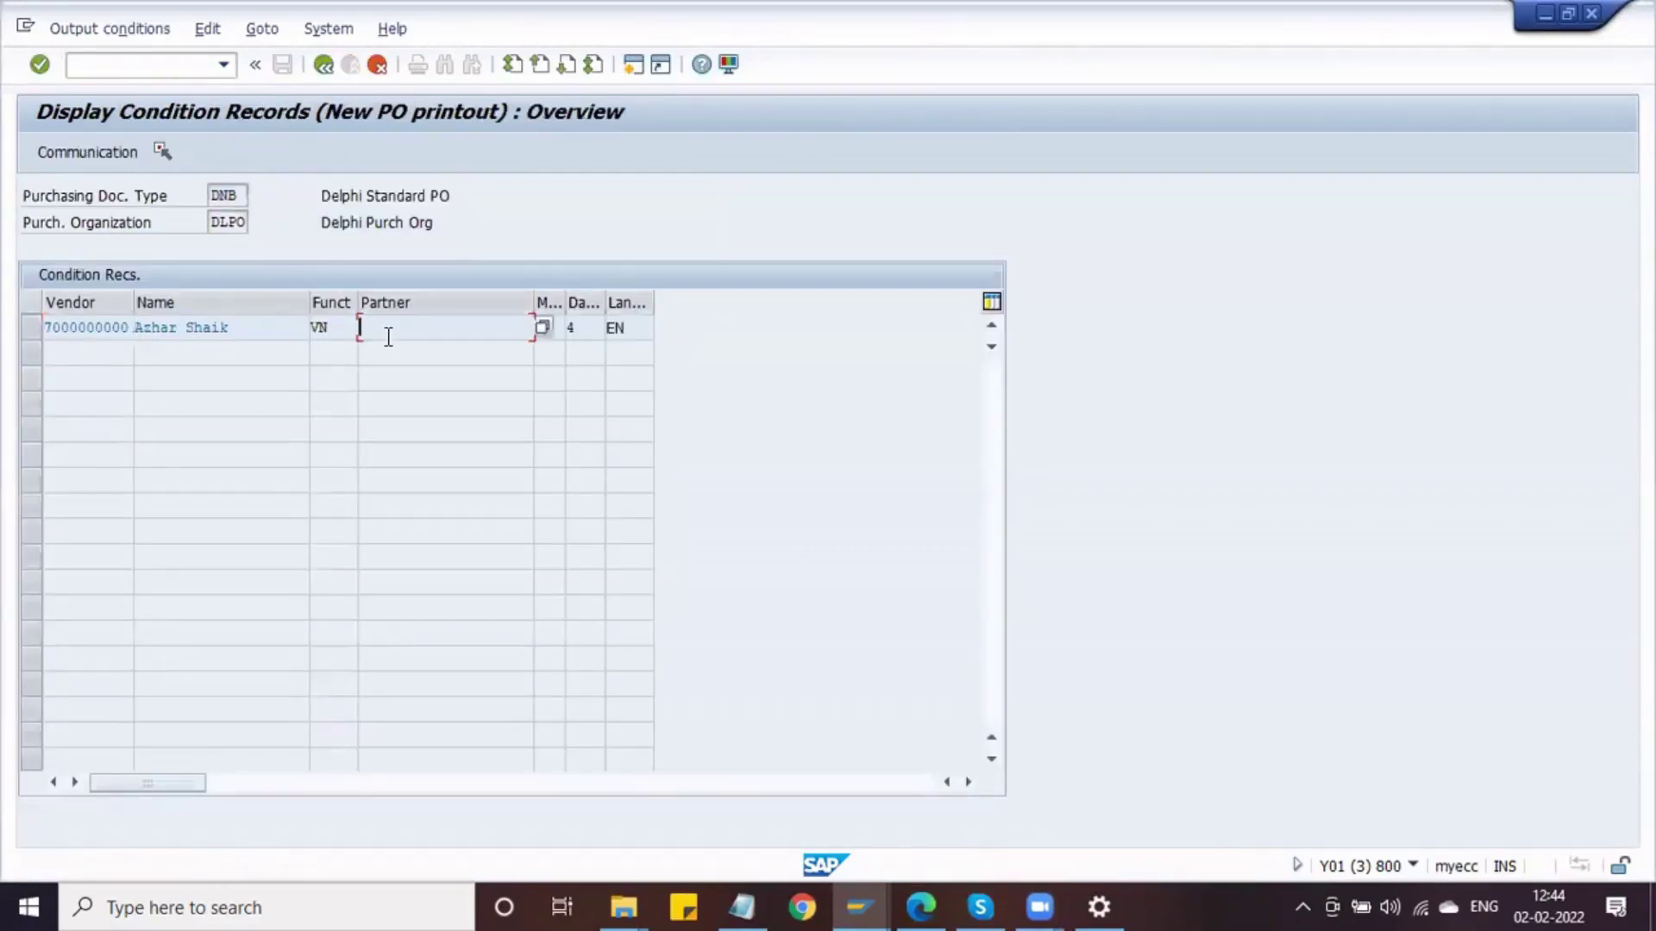
Start the Create Purchase Order transaction in a new session and enter the vendor's number
left_click(174, 69)
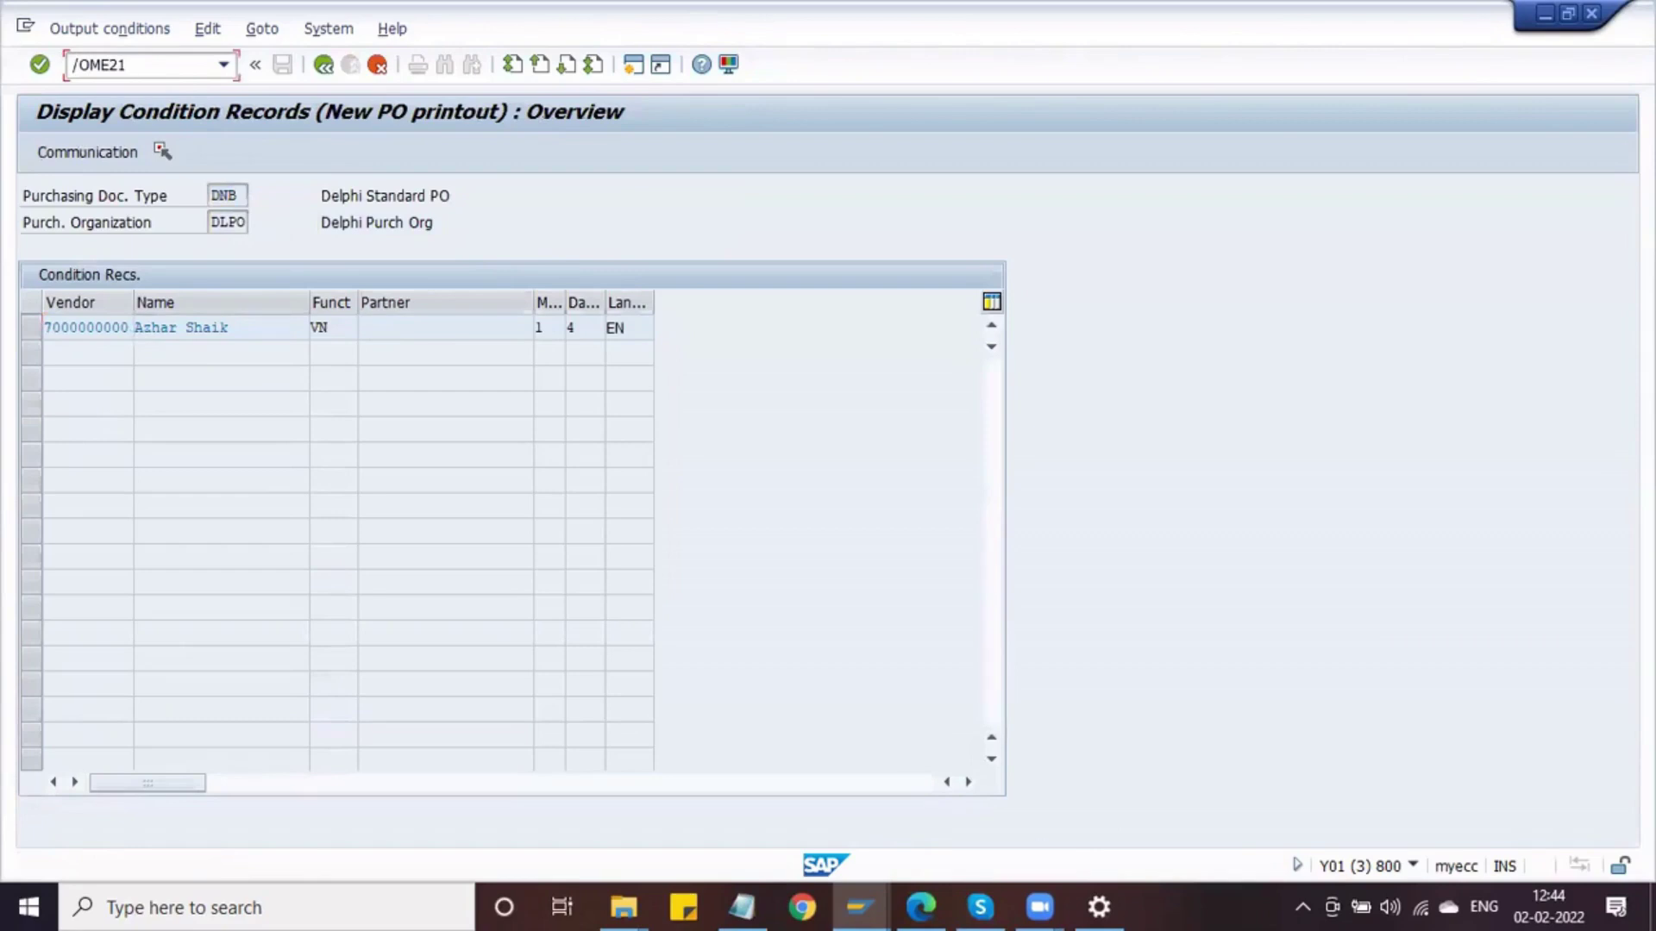
key("Return")
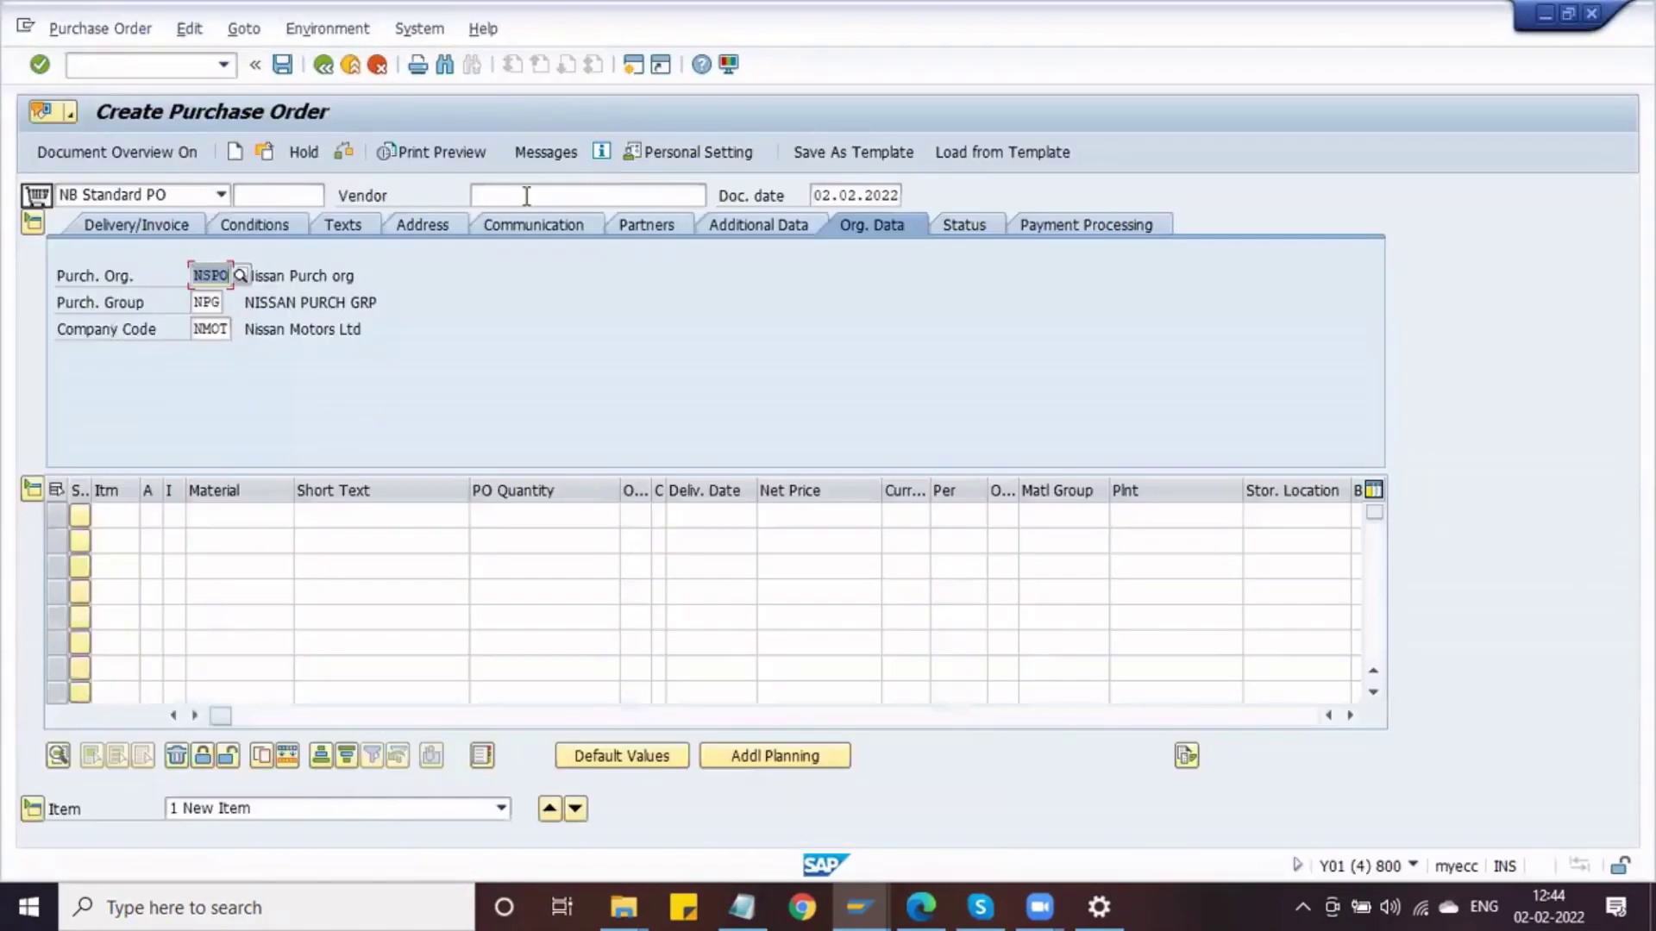
left_click(526, 195)
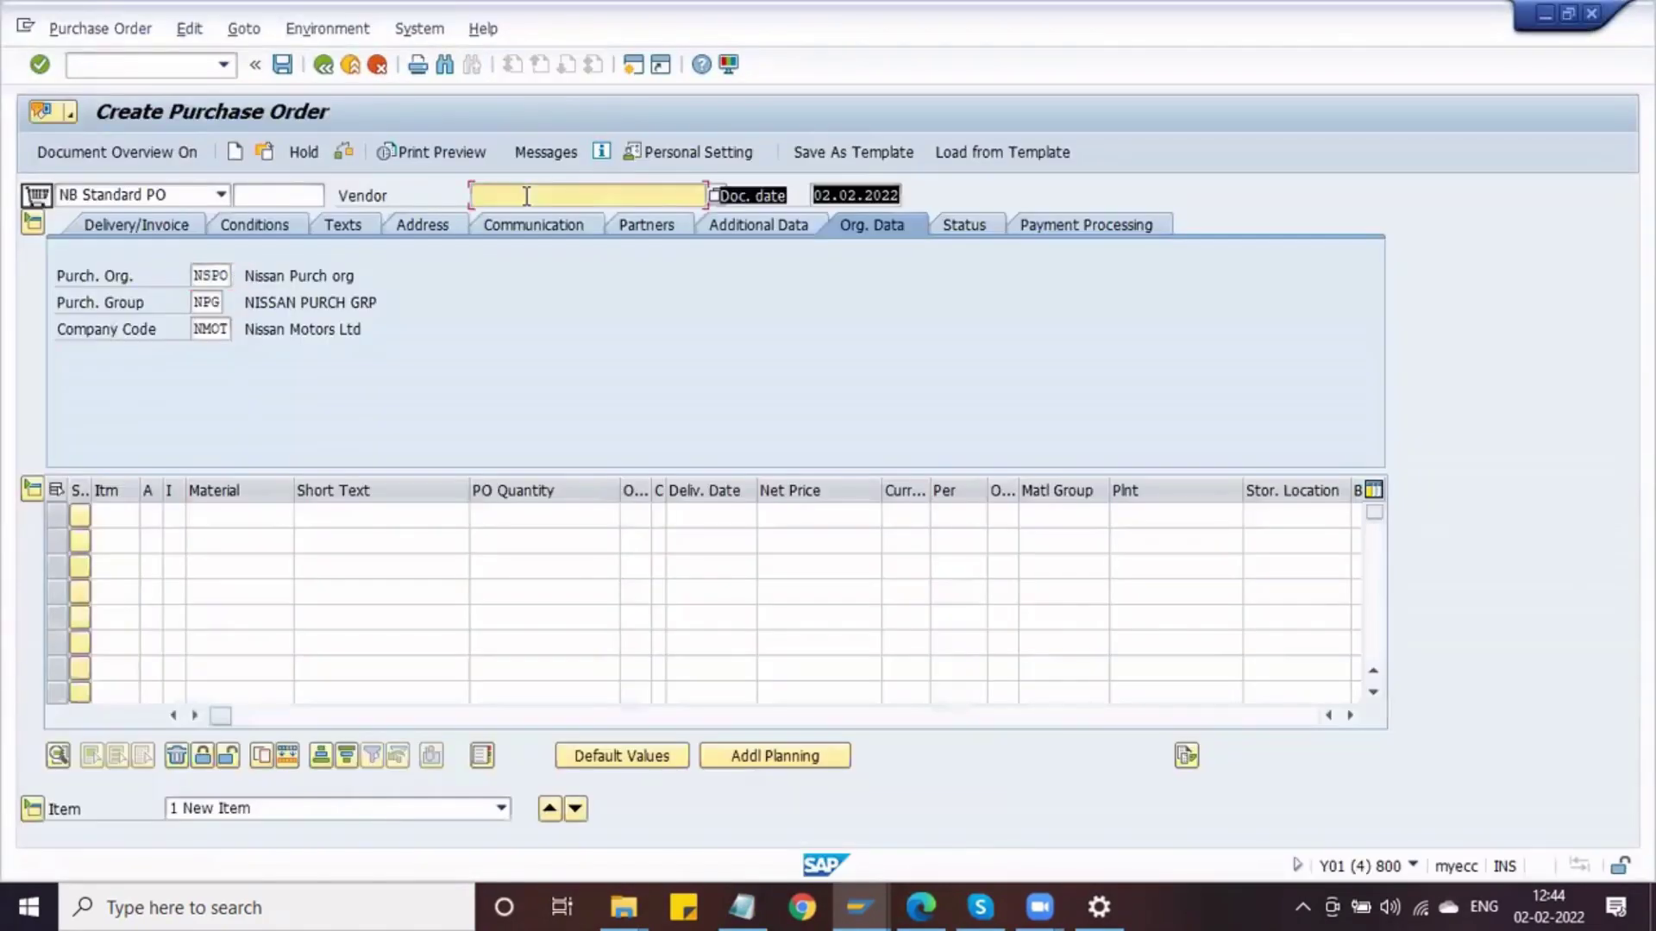
type("7000000000")
key("Return")
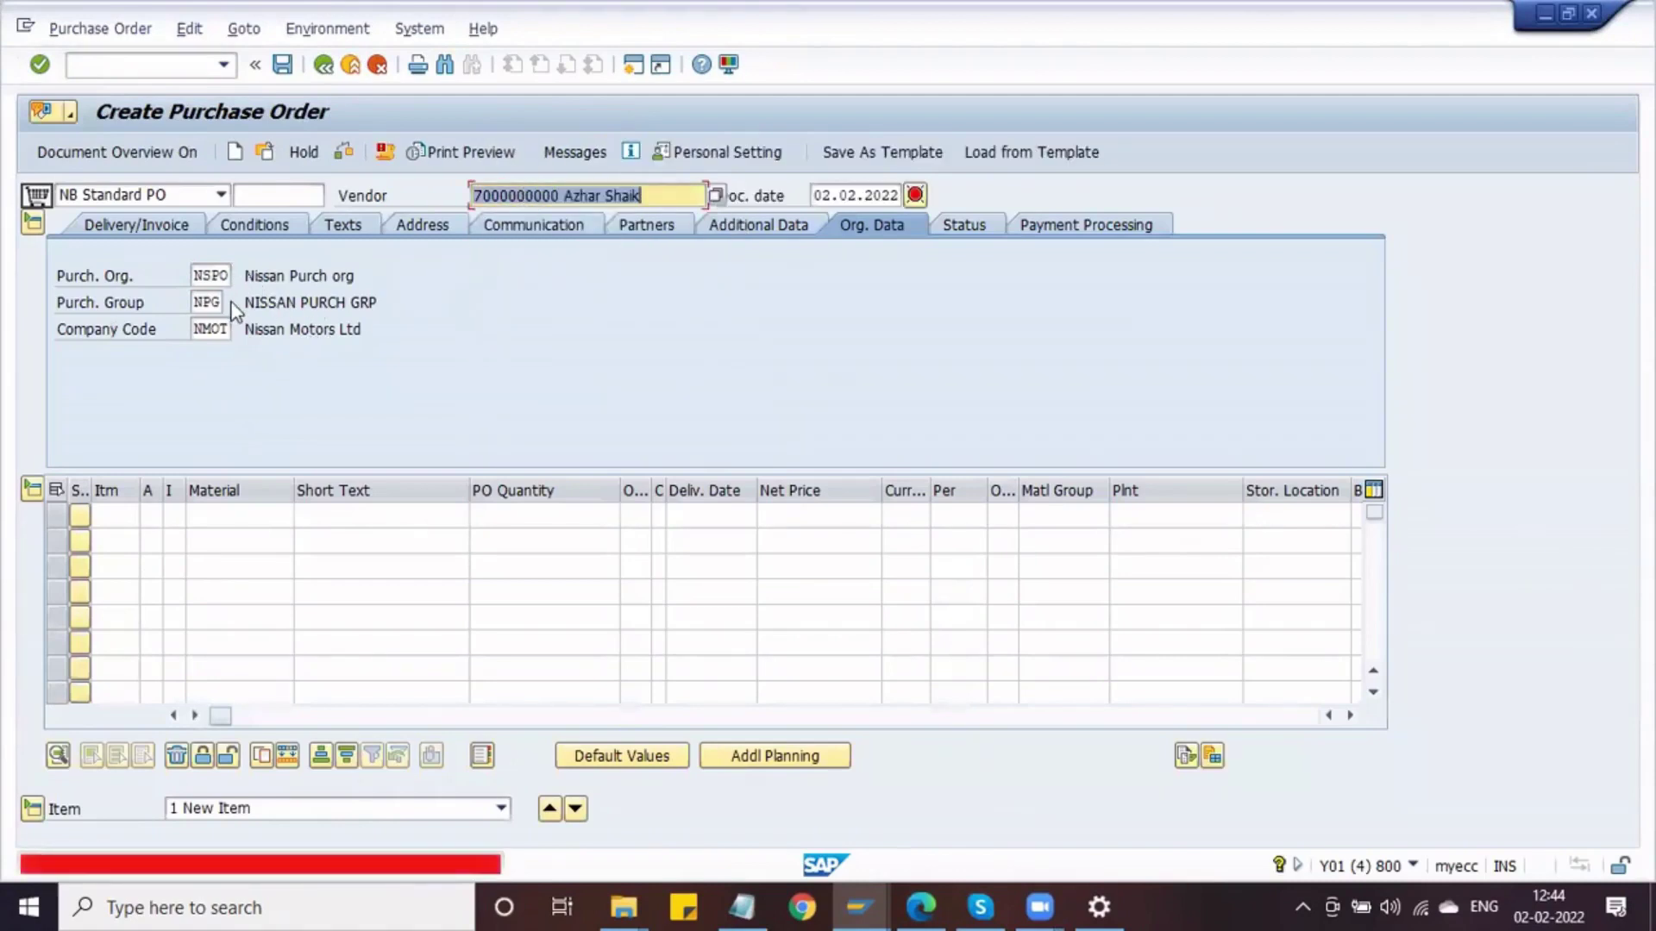
Clear the default purchasing organization, purchasing group and company code from the purchase order's organizational data
double_click(210, 275)
key("BackSpace")
double_click(207, 302)
key("BackSpace")
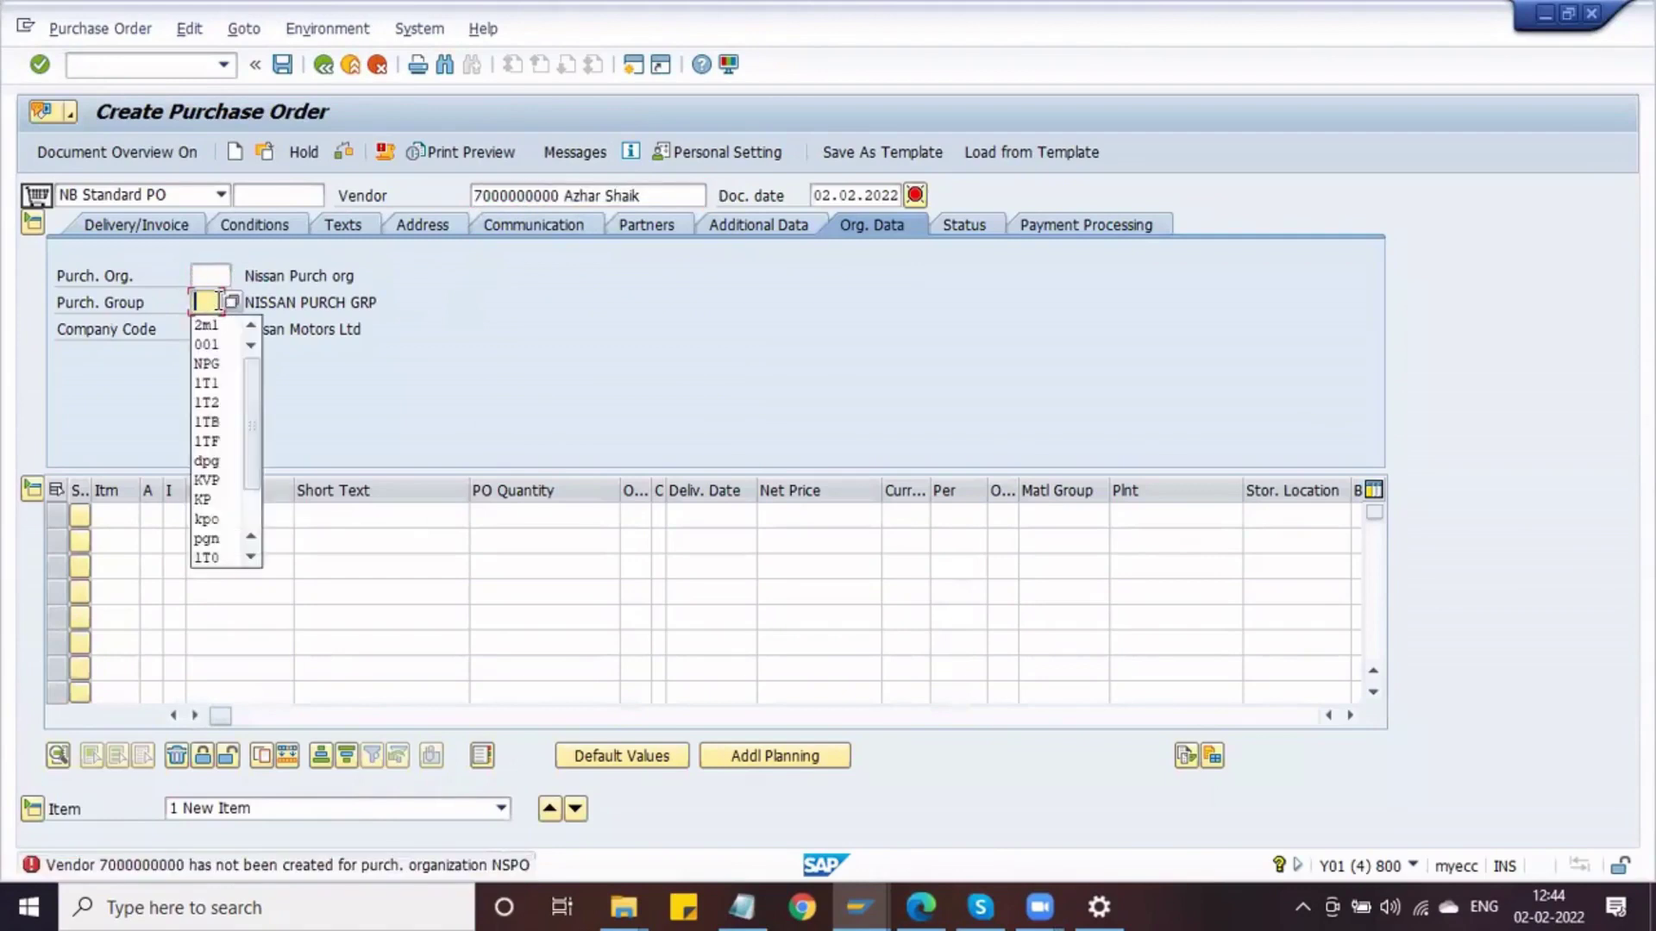
key("Tab")
key("BackSpace")
left_click(208, 274)
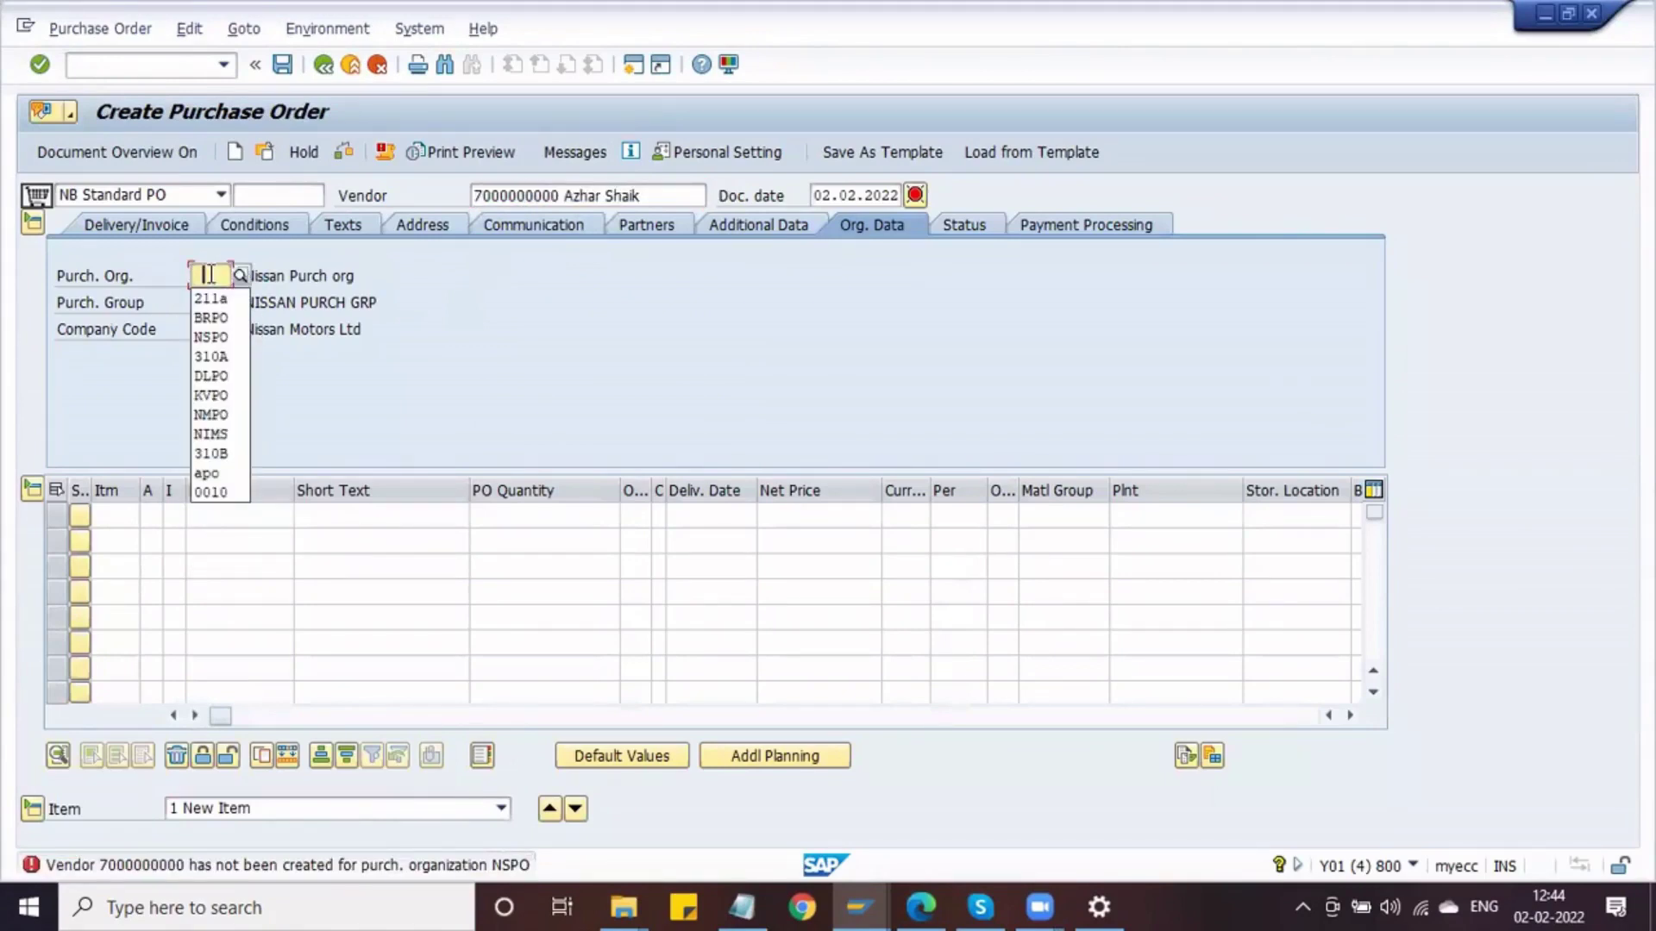
left_click(211, 298)
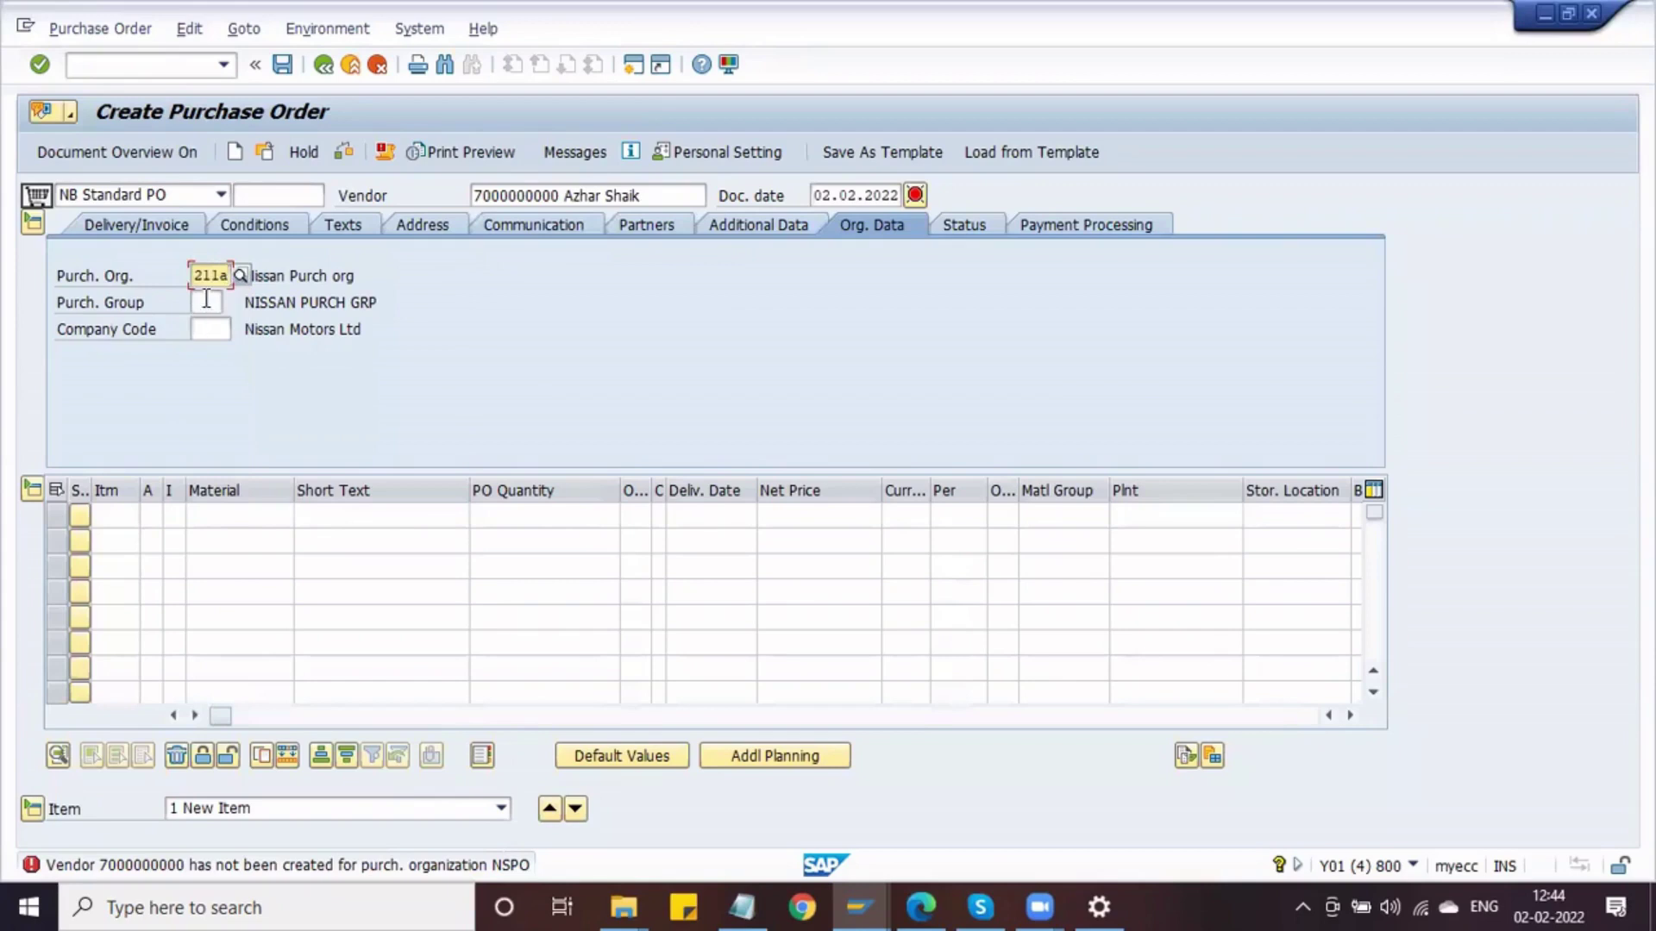
left_click(206, 300)
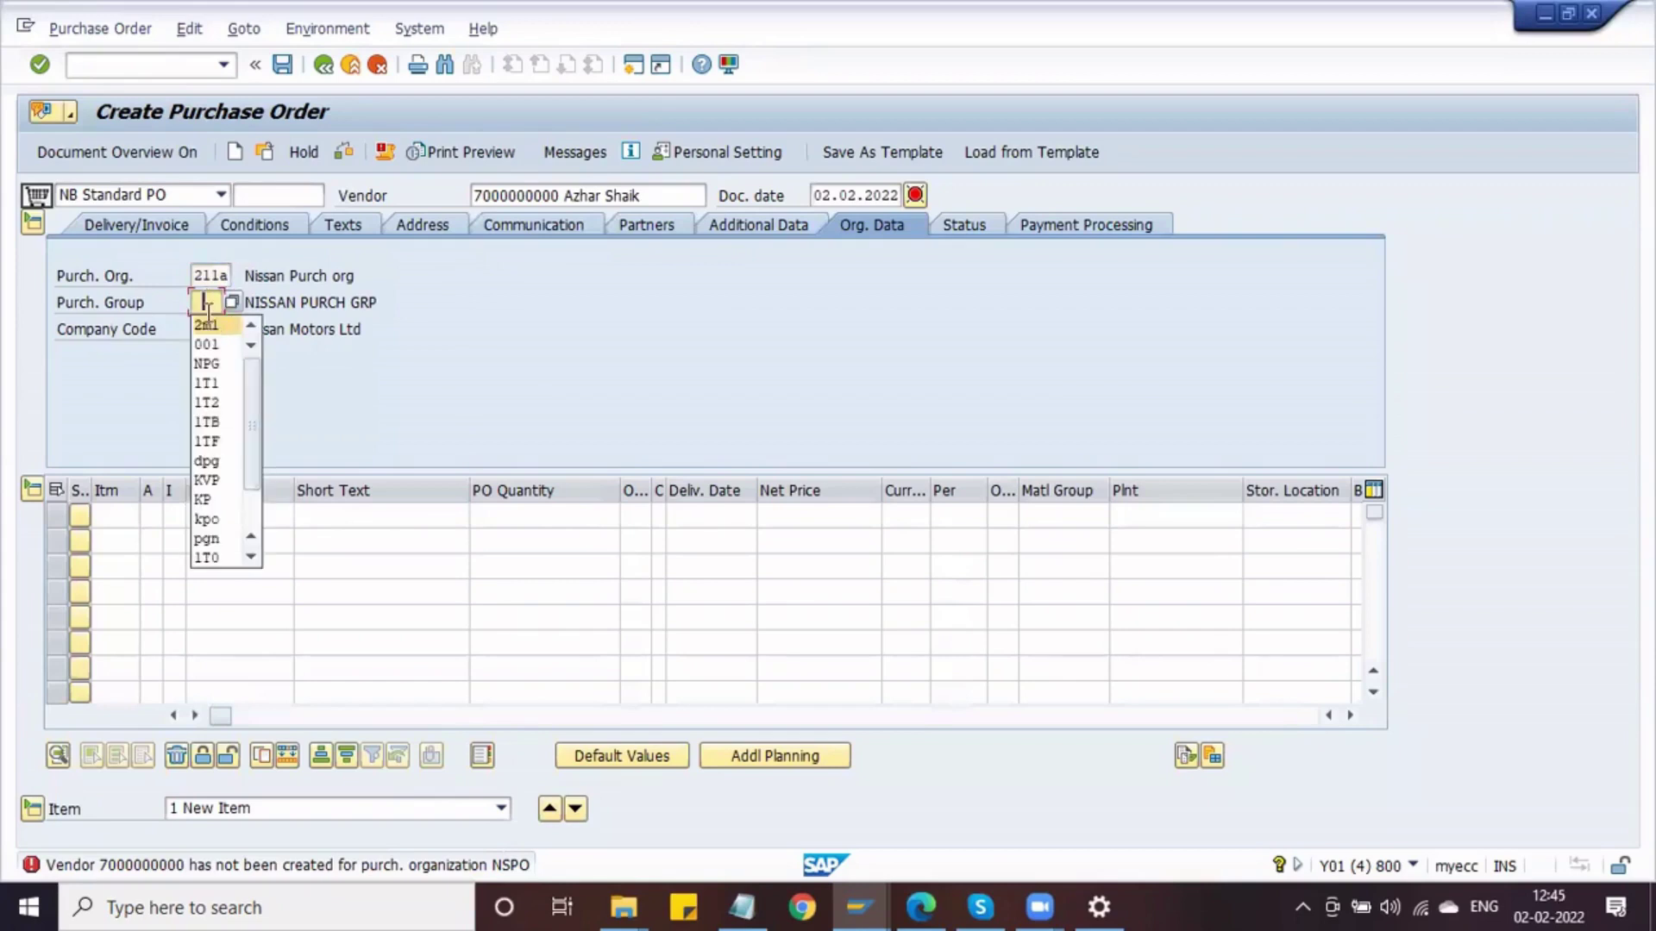
key("shift+Tab")
key("BackSpace")
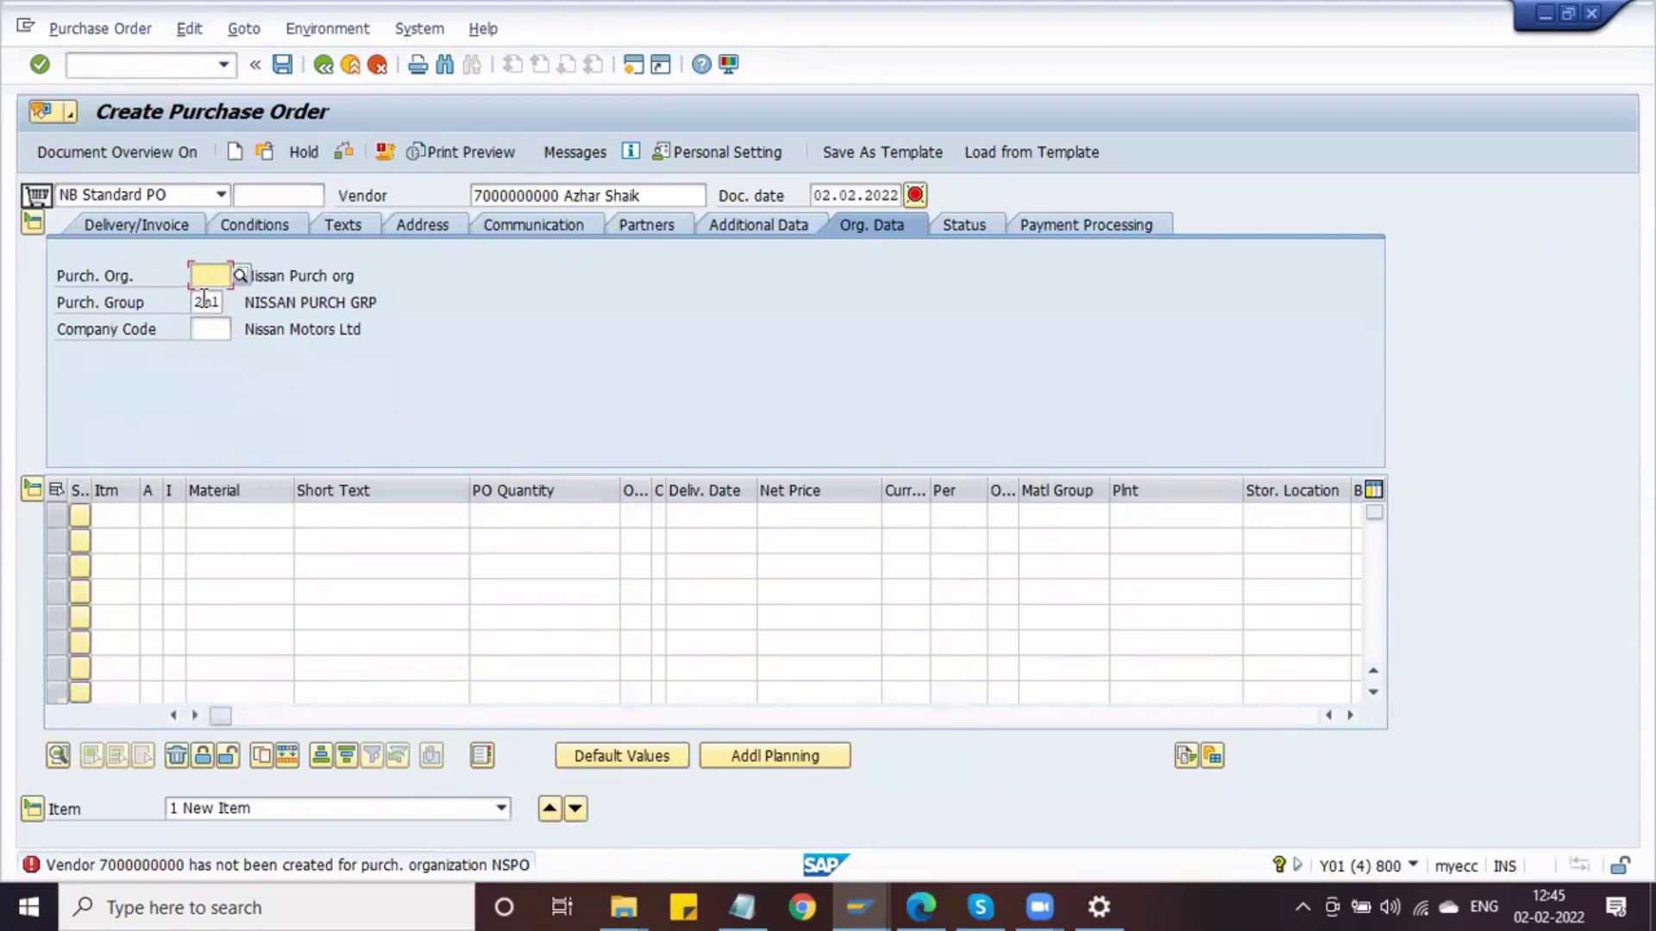
Set the purchasing organization to DLPO, purchasing group to DPG and company code to DMOT, and validate the header
type("DLPO")
key("Tab")
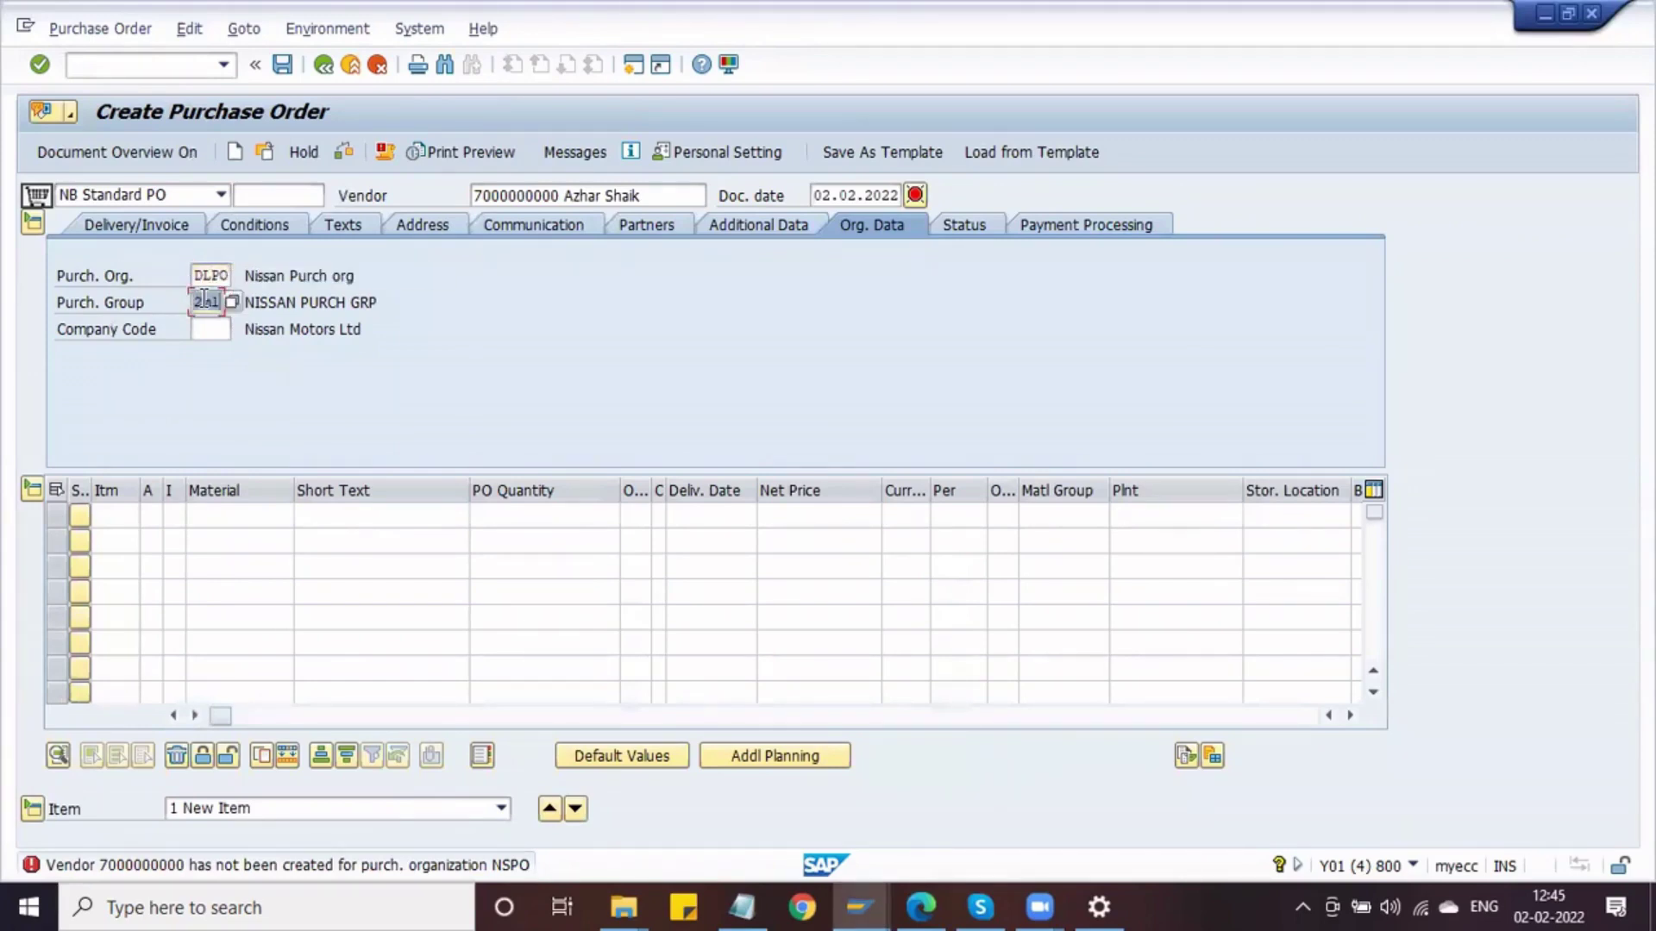
type("DPG")
key("Tab")
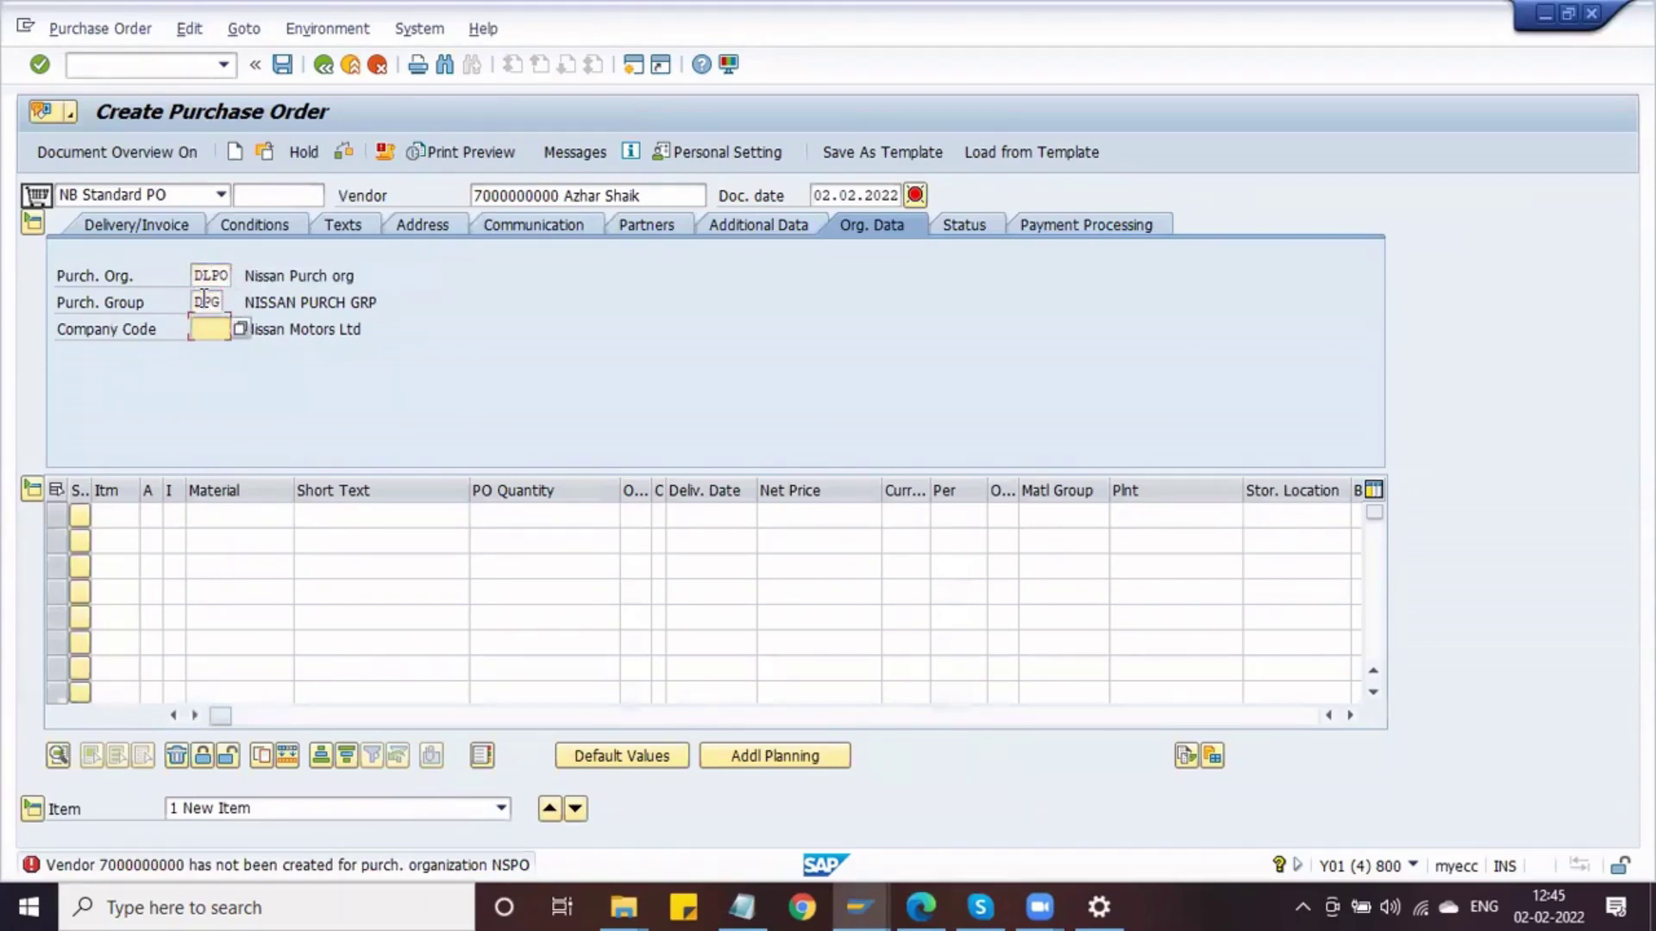
type("DMOT")
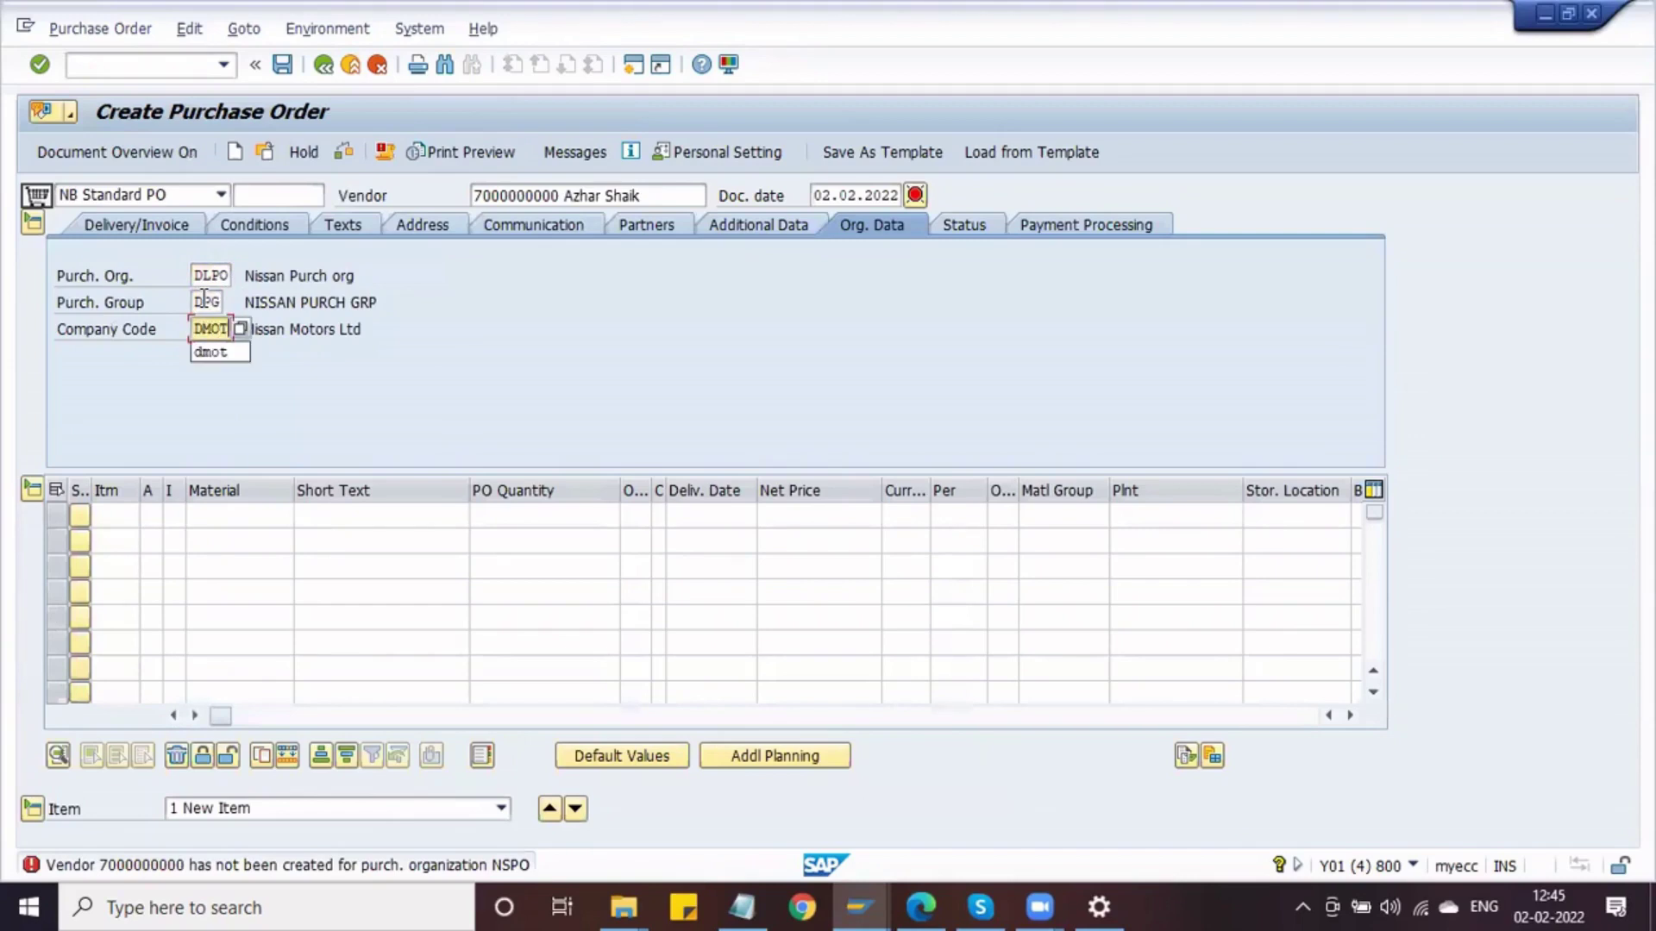
key("Escape")
key("Return")
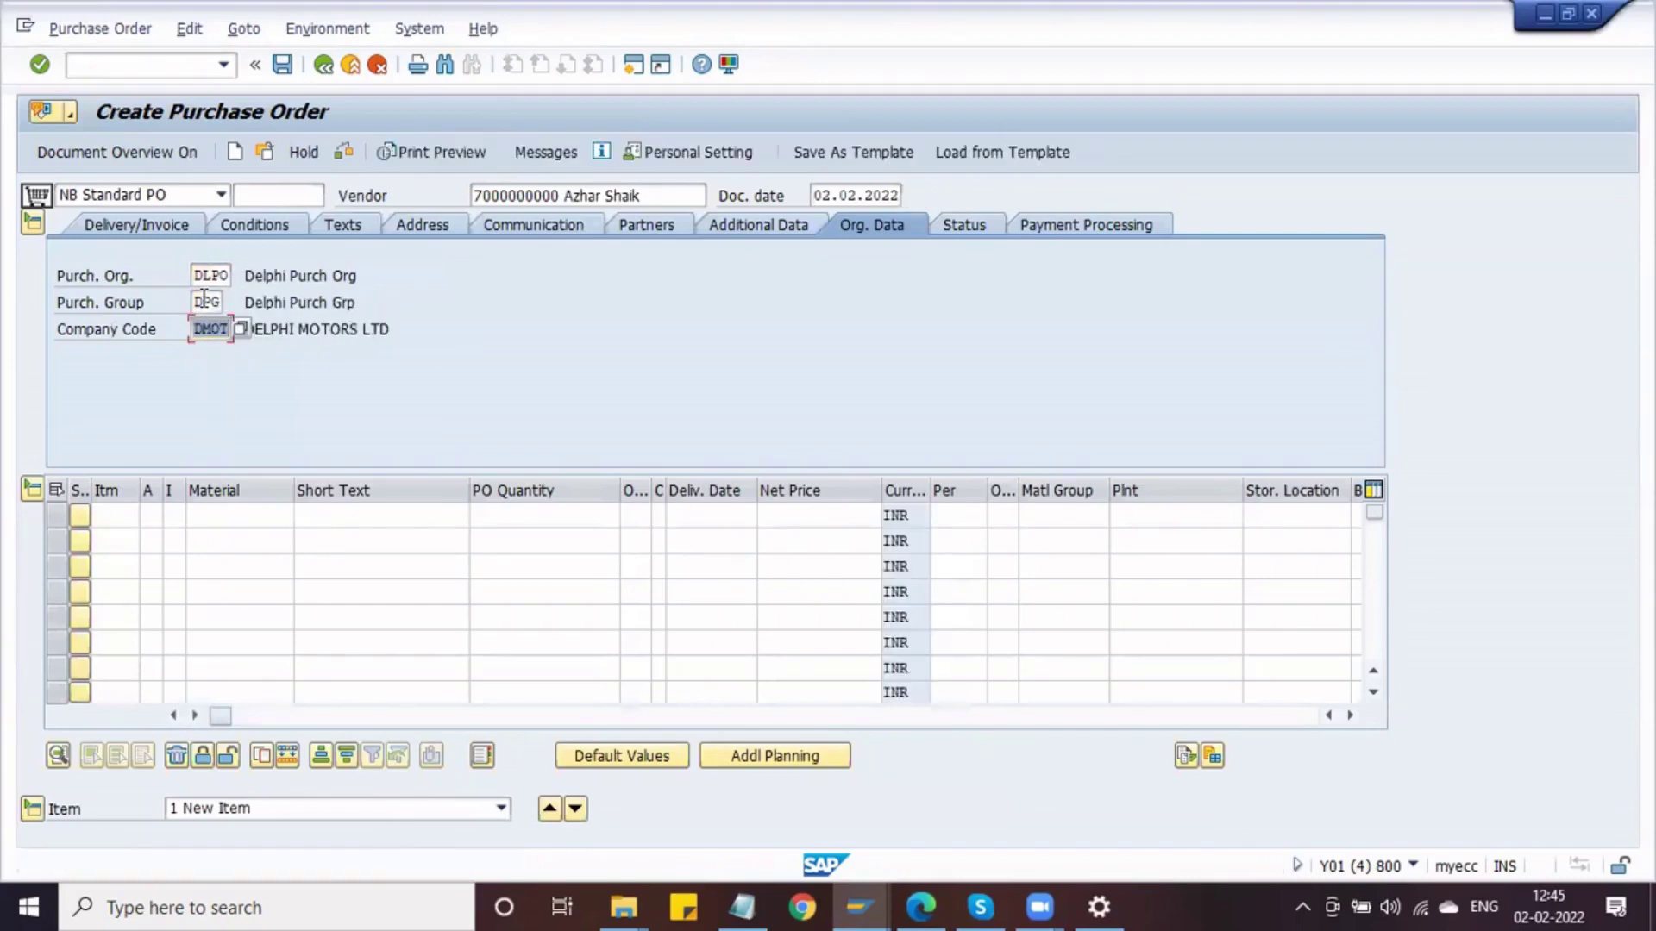
left_click(398, 332)
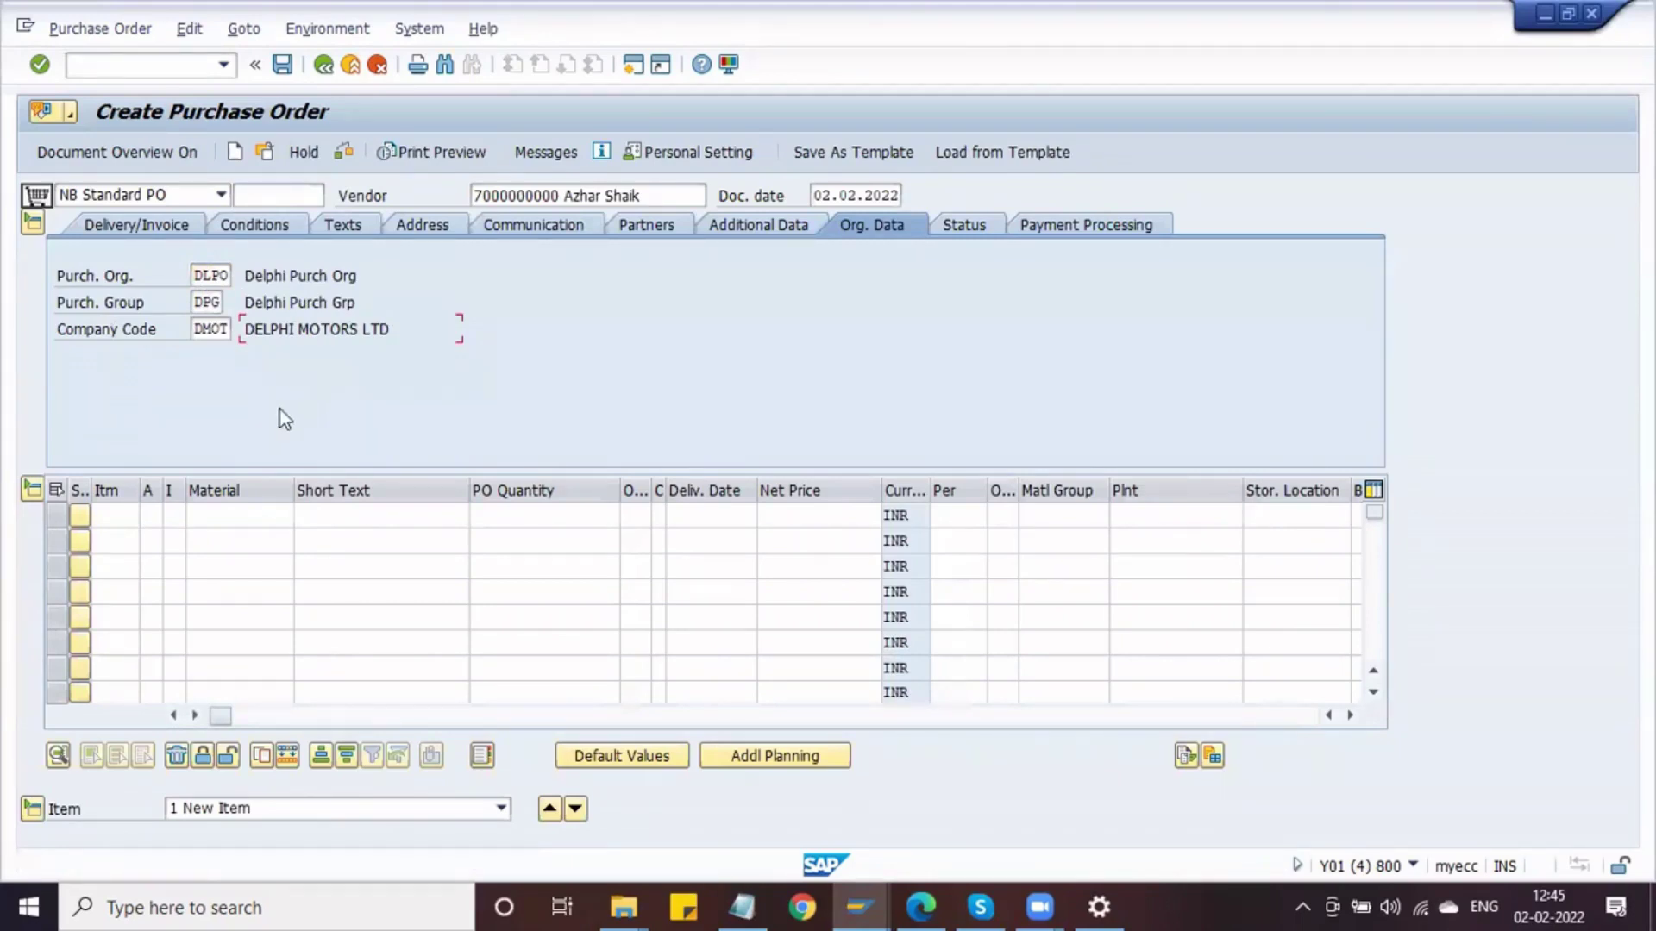
Search for materials of type DRAW and choose PISTON as the first item's material
left_click(216, 519)
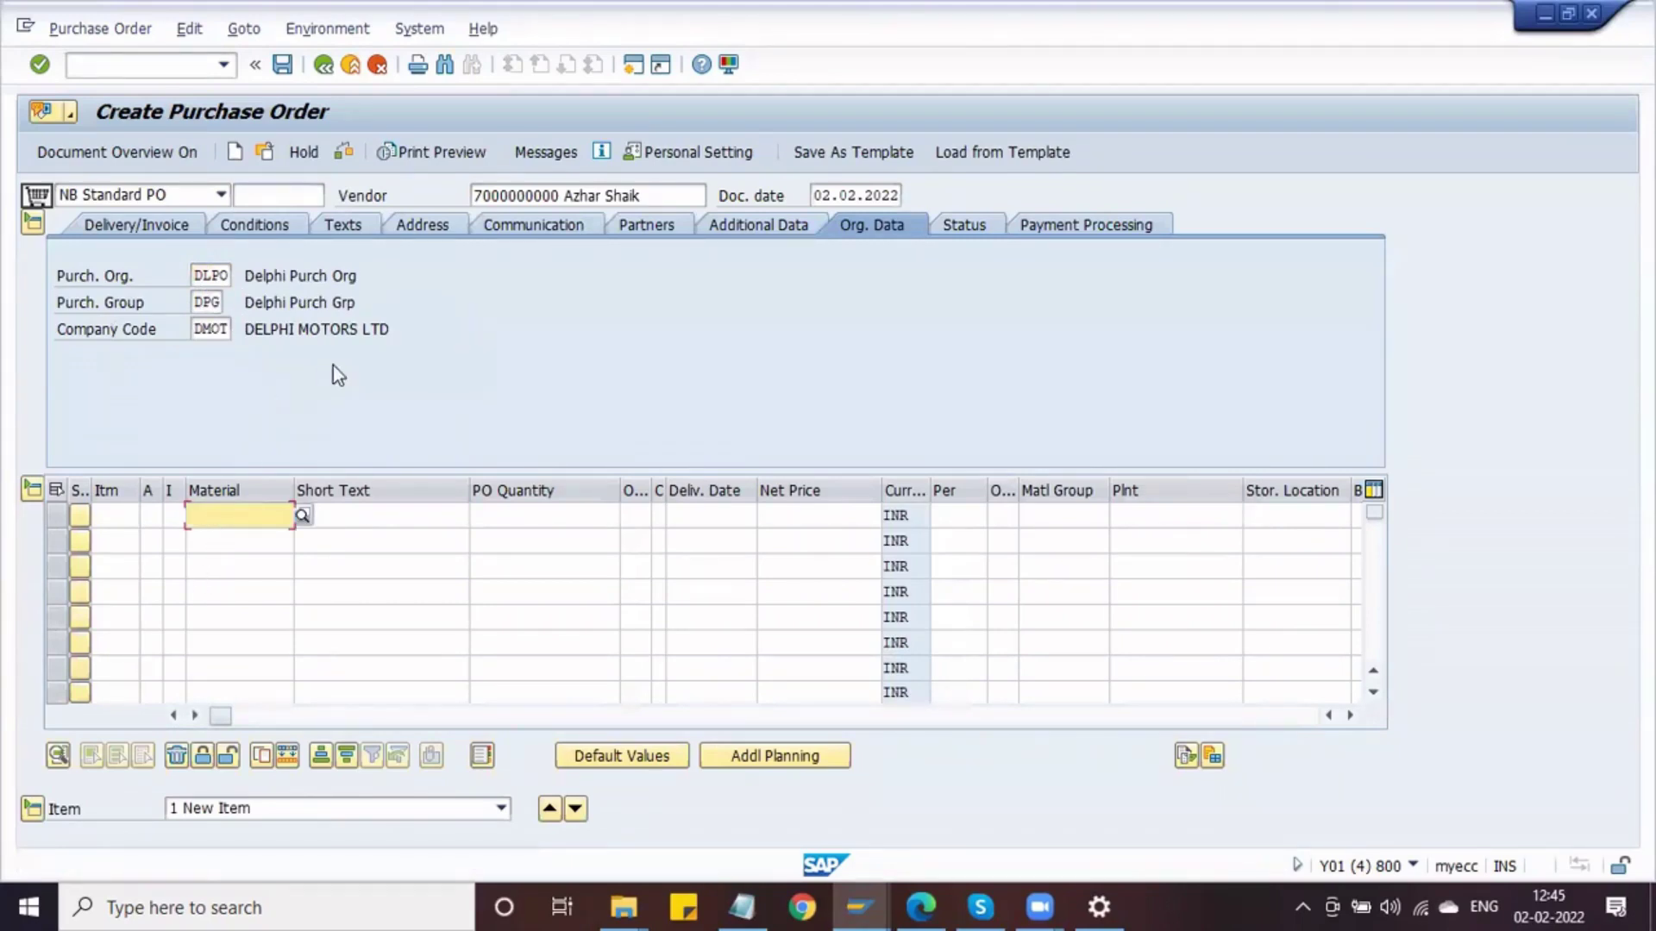
left_click(302, 515)
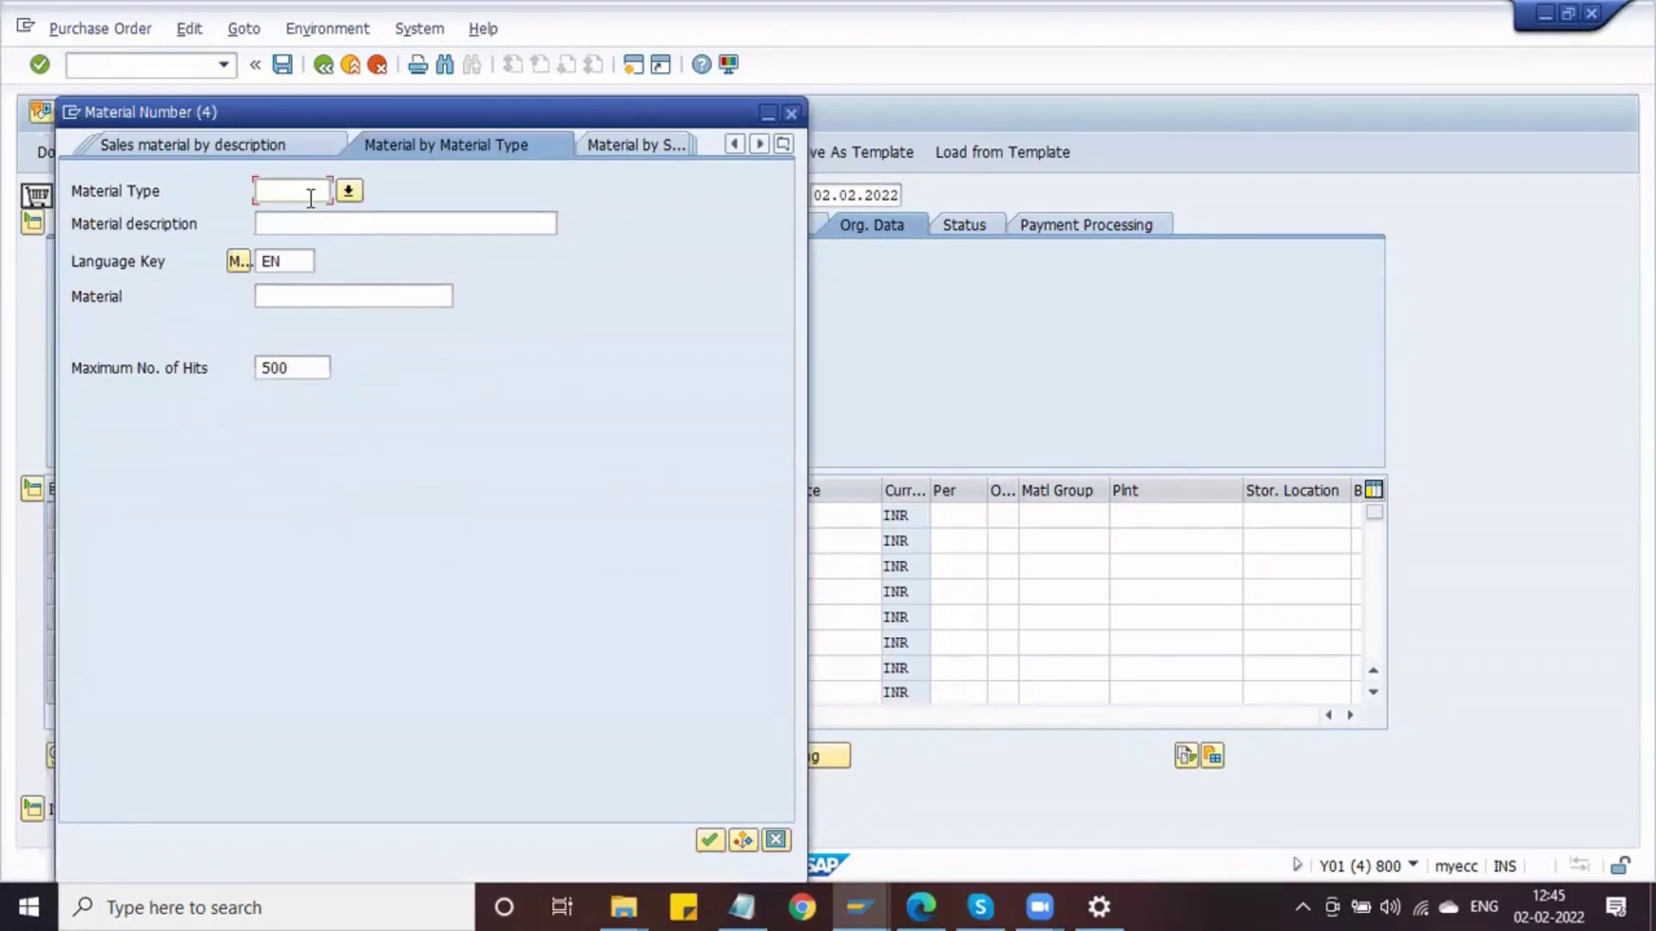
type("DRAW")
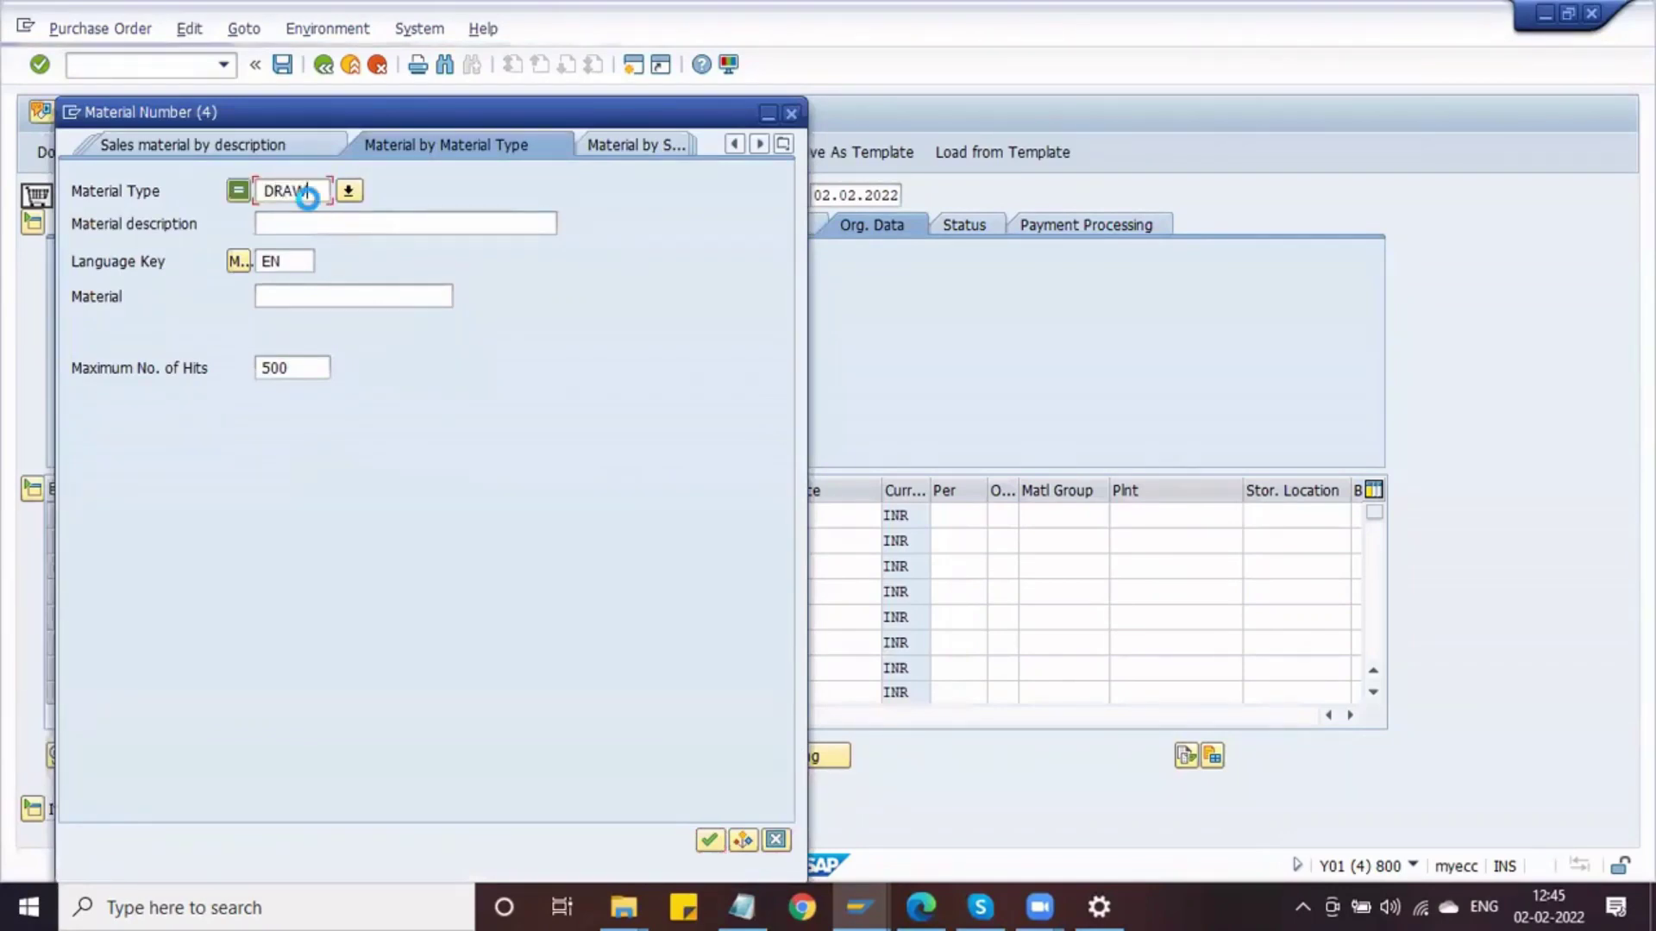
key("Return")
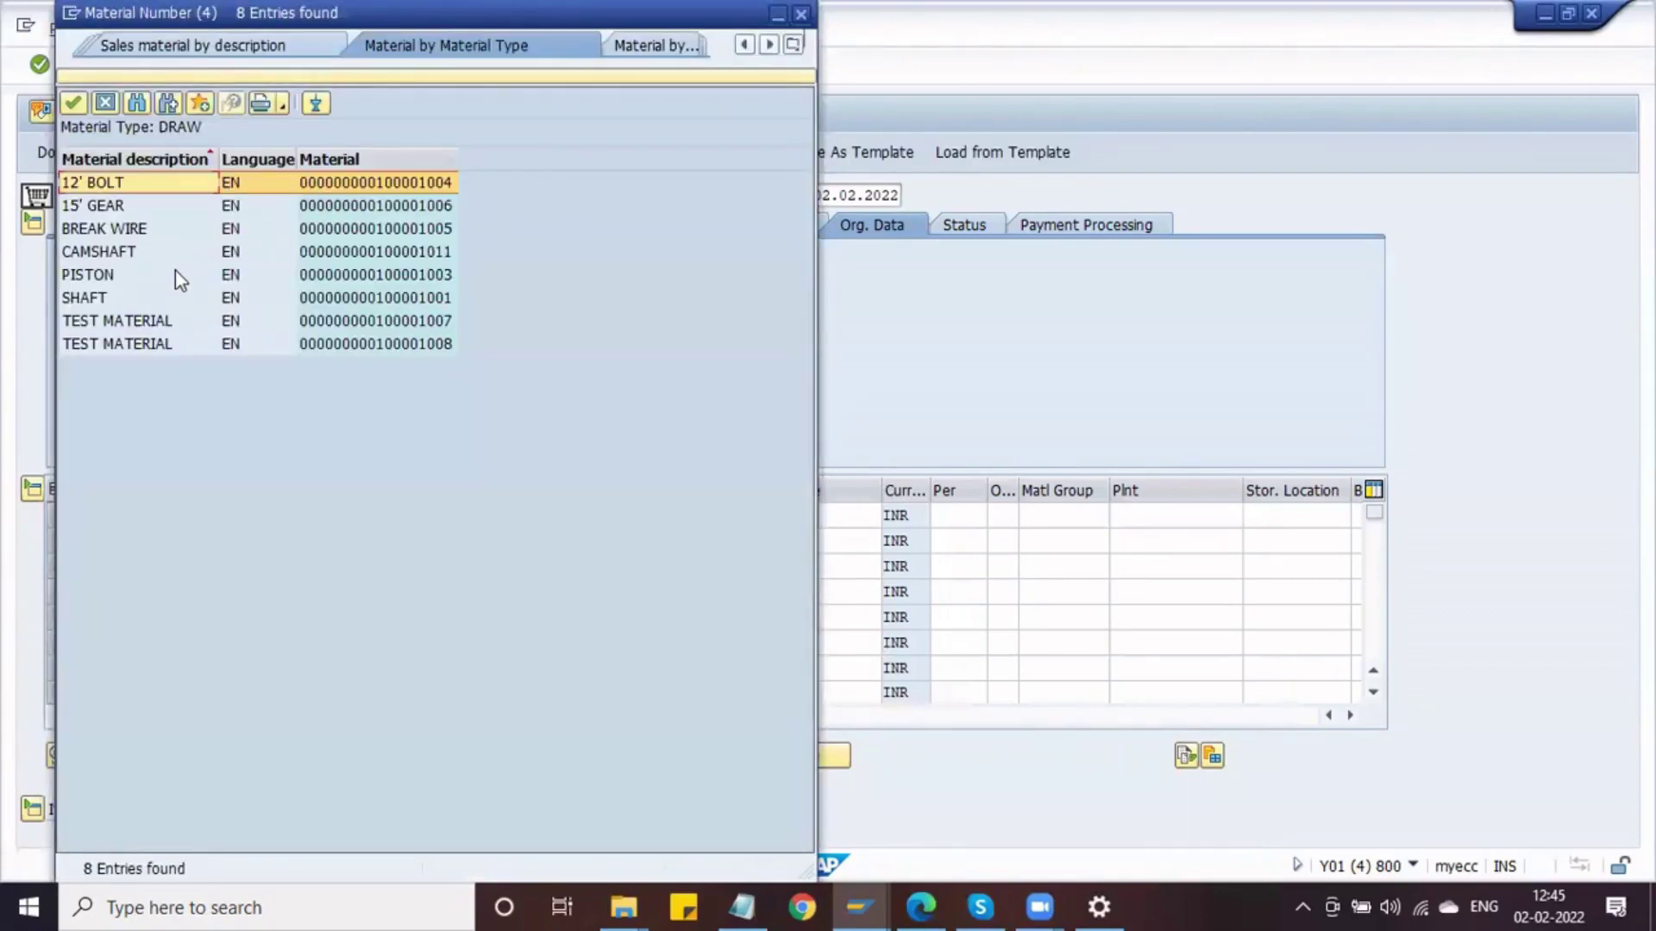
double_click(177, 276)
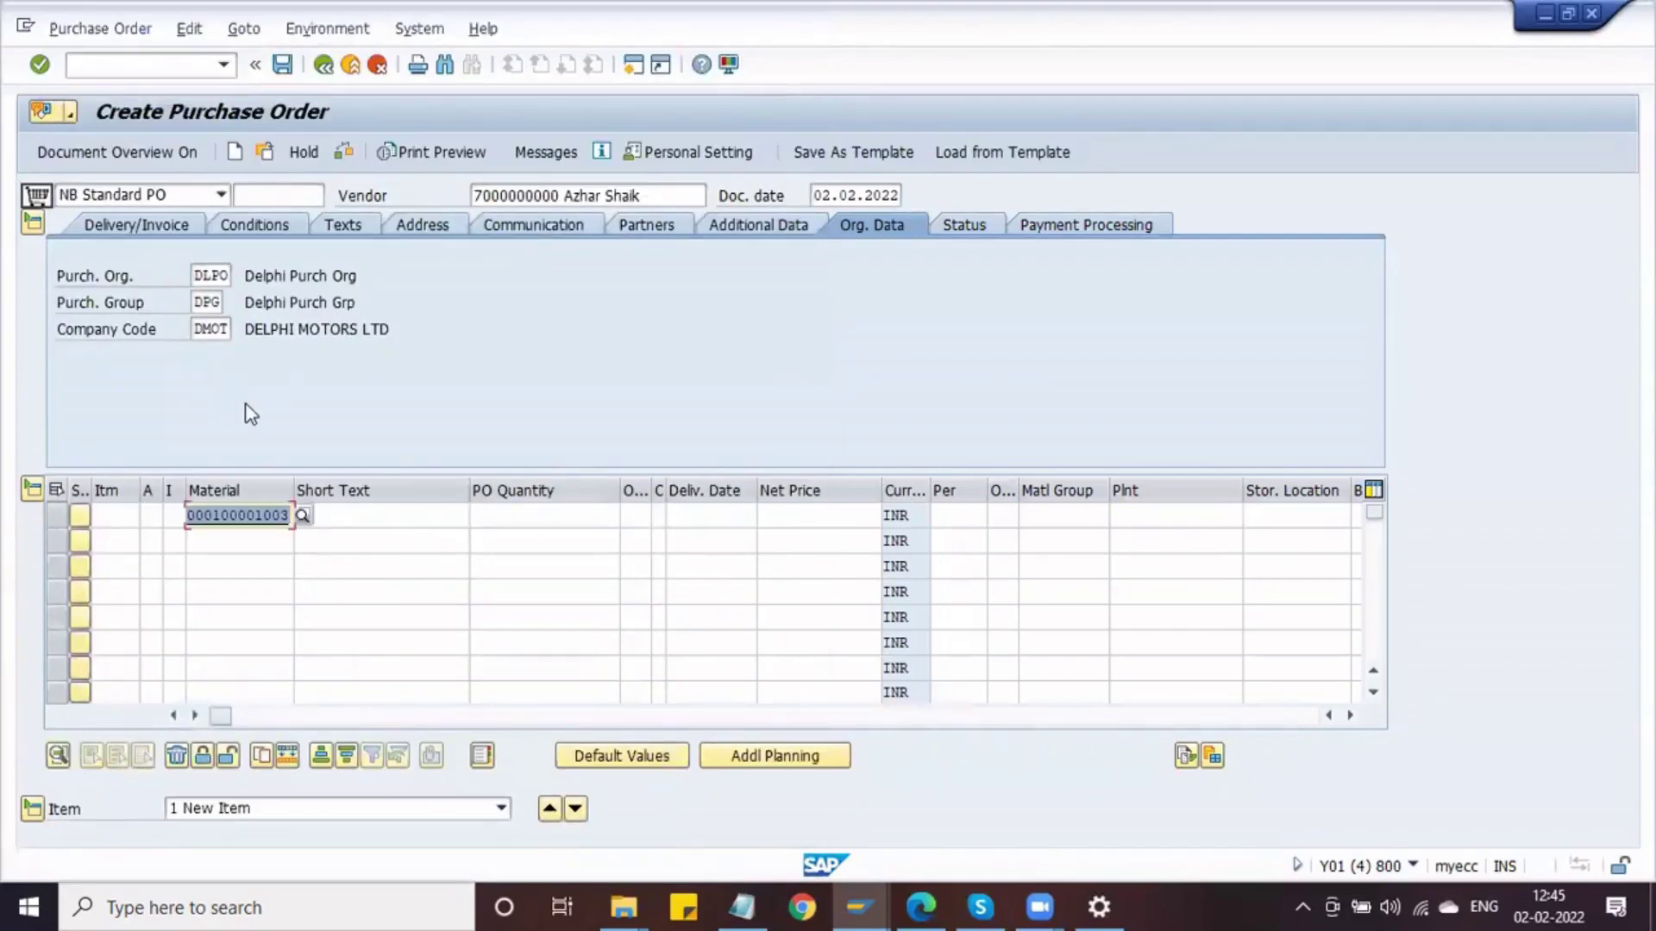
Set the piston item's PO quantity to 100
key("Tab")
key("Tab")
type("100")
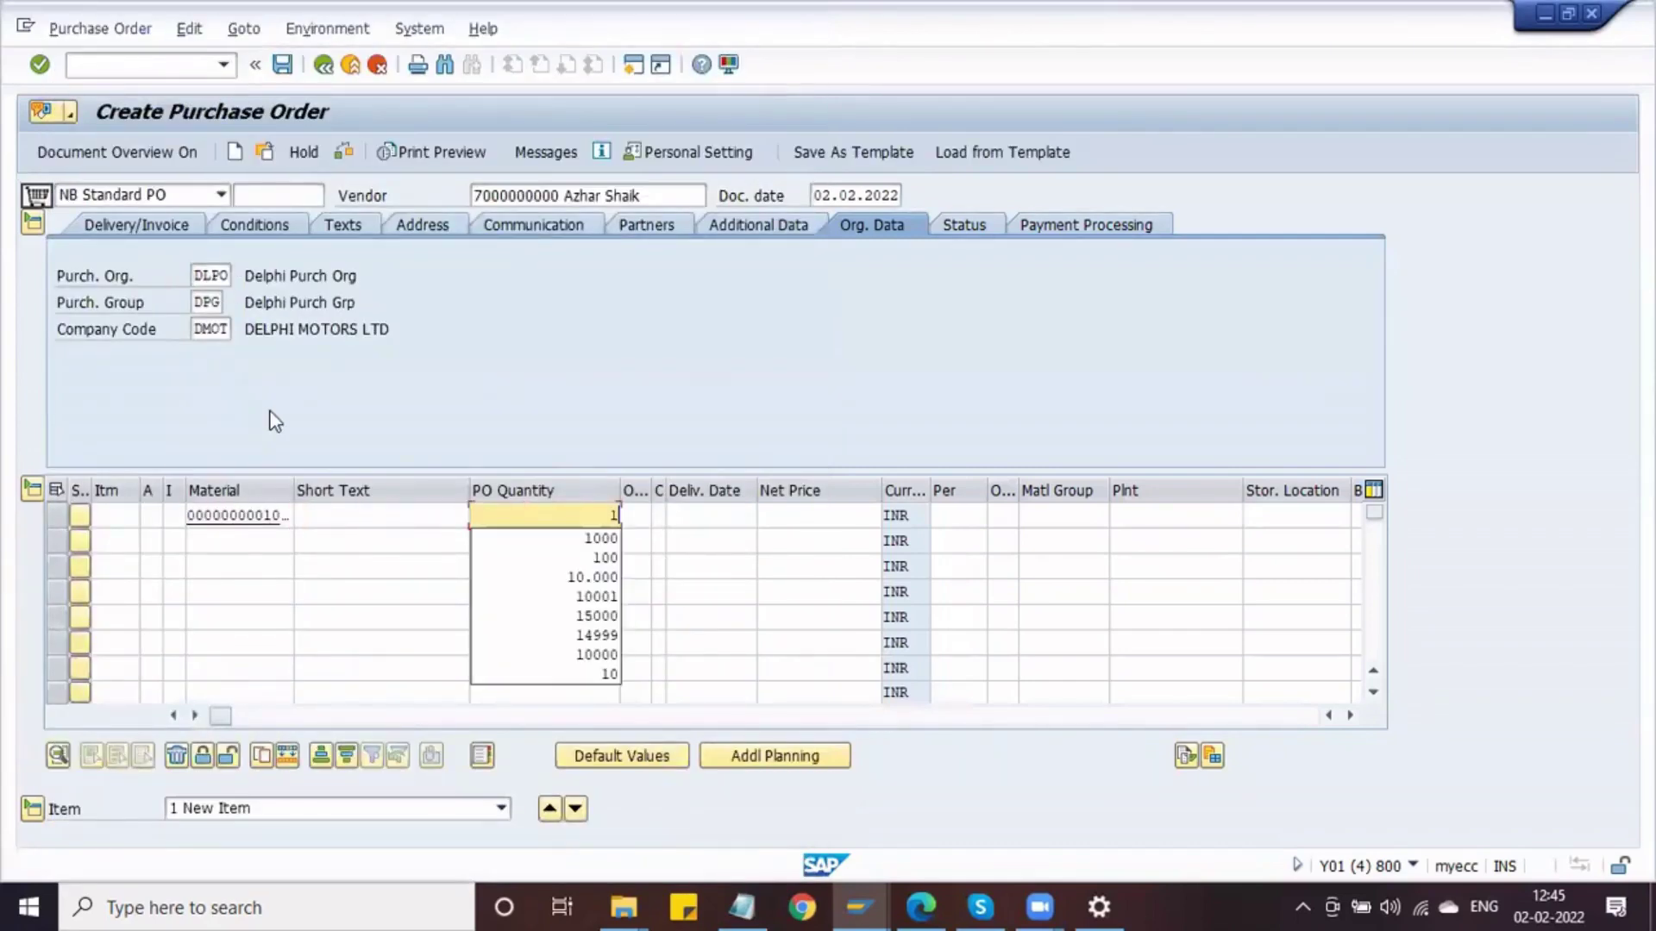
Assign plant DPL1 and storage location S11 to the piston item and validate the line
key("Tab")
key("Tab")
key("Tab")
key("Tab")
key("Tab")
key("Tab")
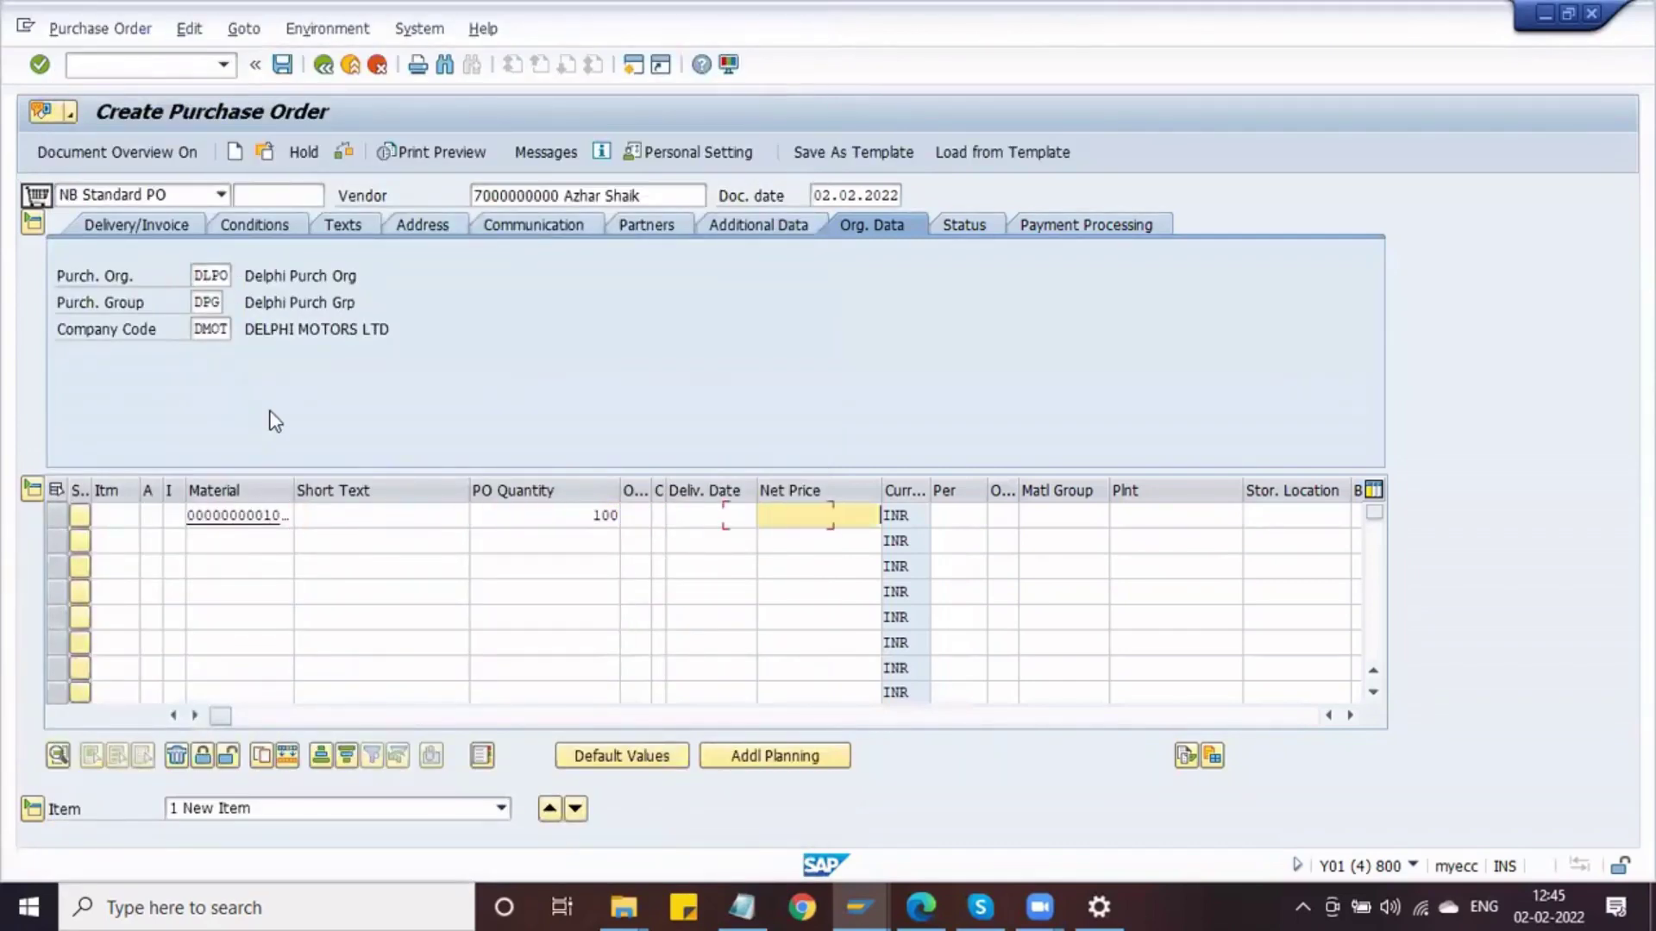
type("dpl1")
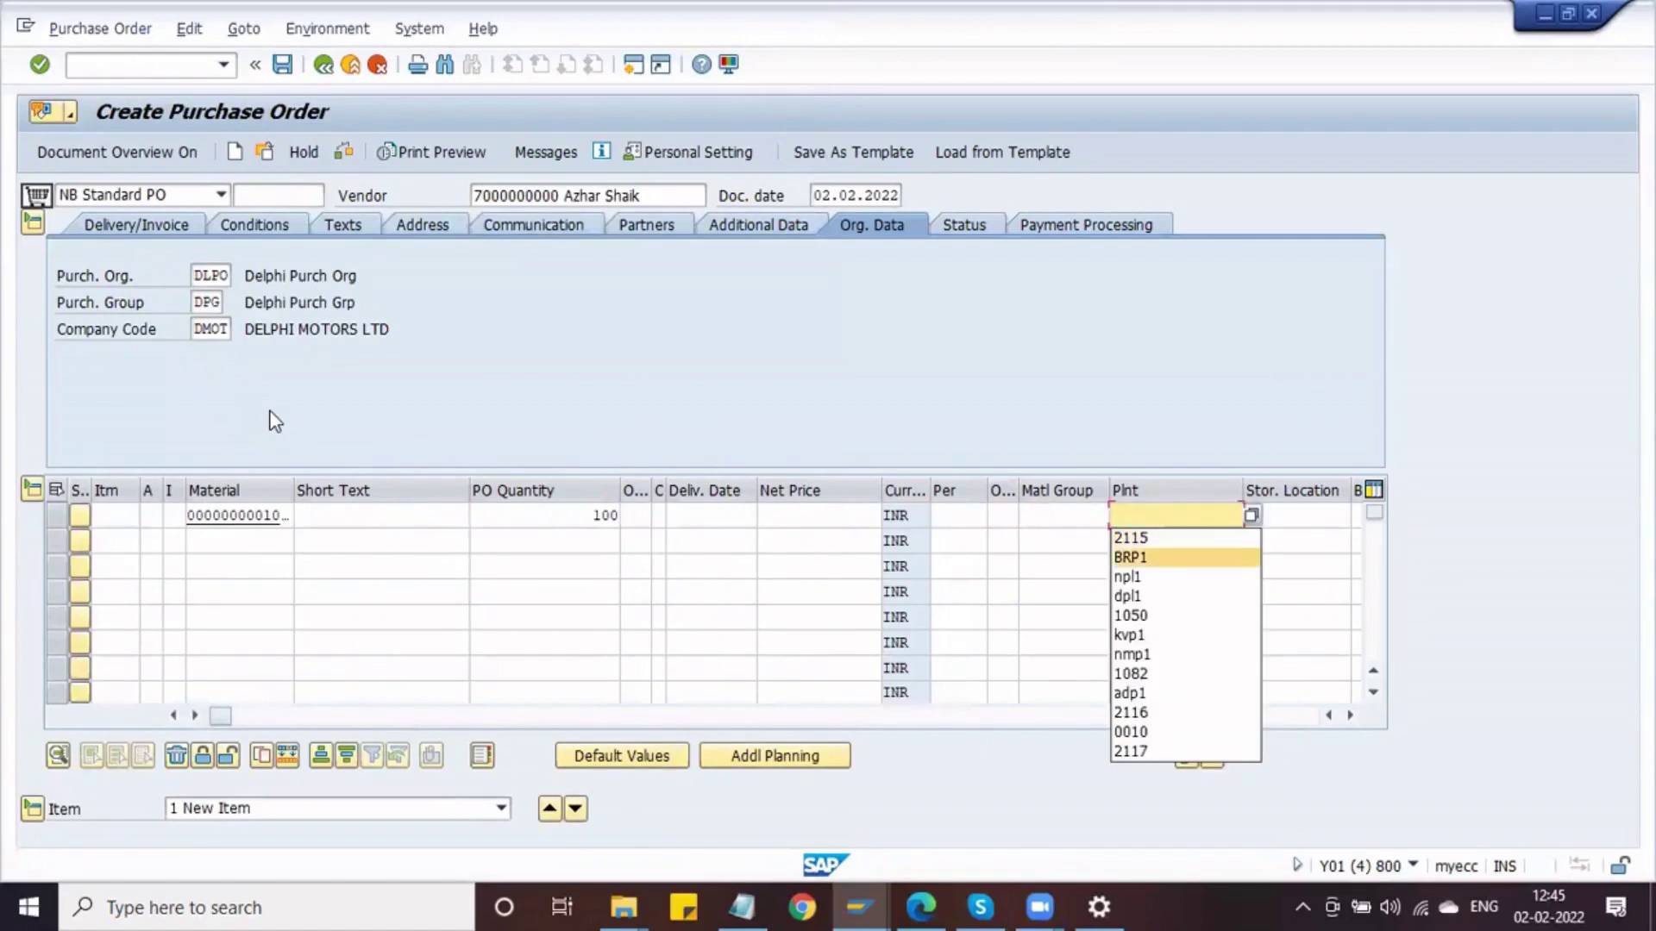
key("Tab")
type("S")
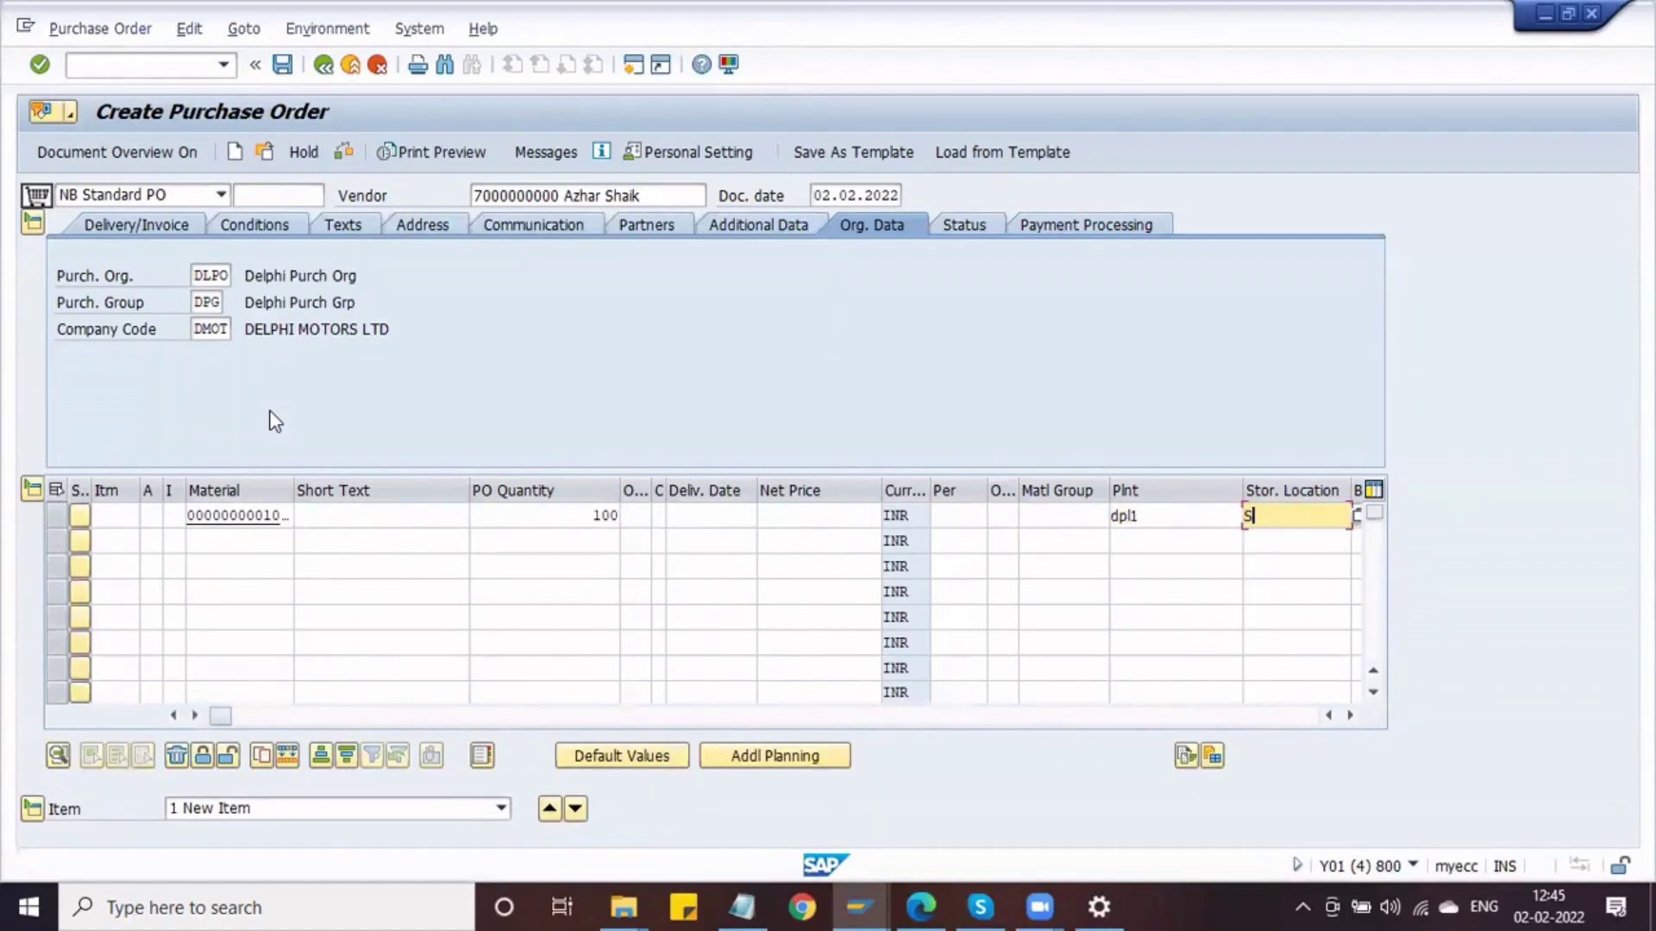
type("11")
key("Return")
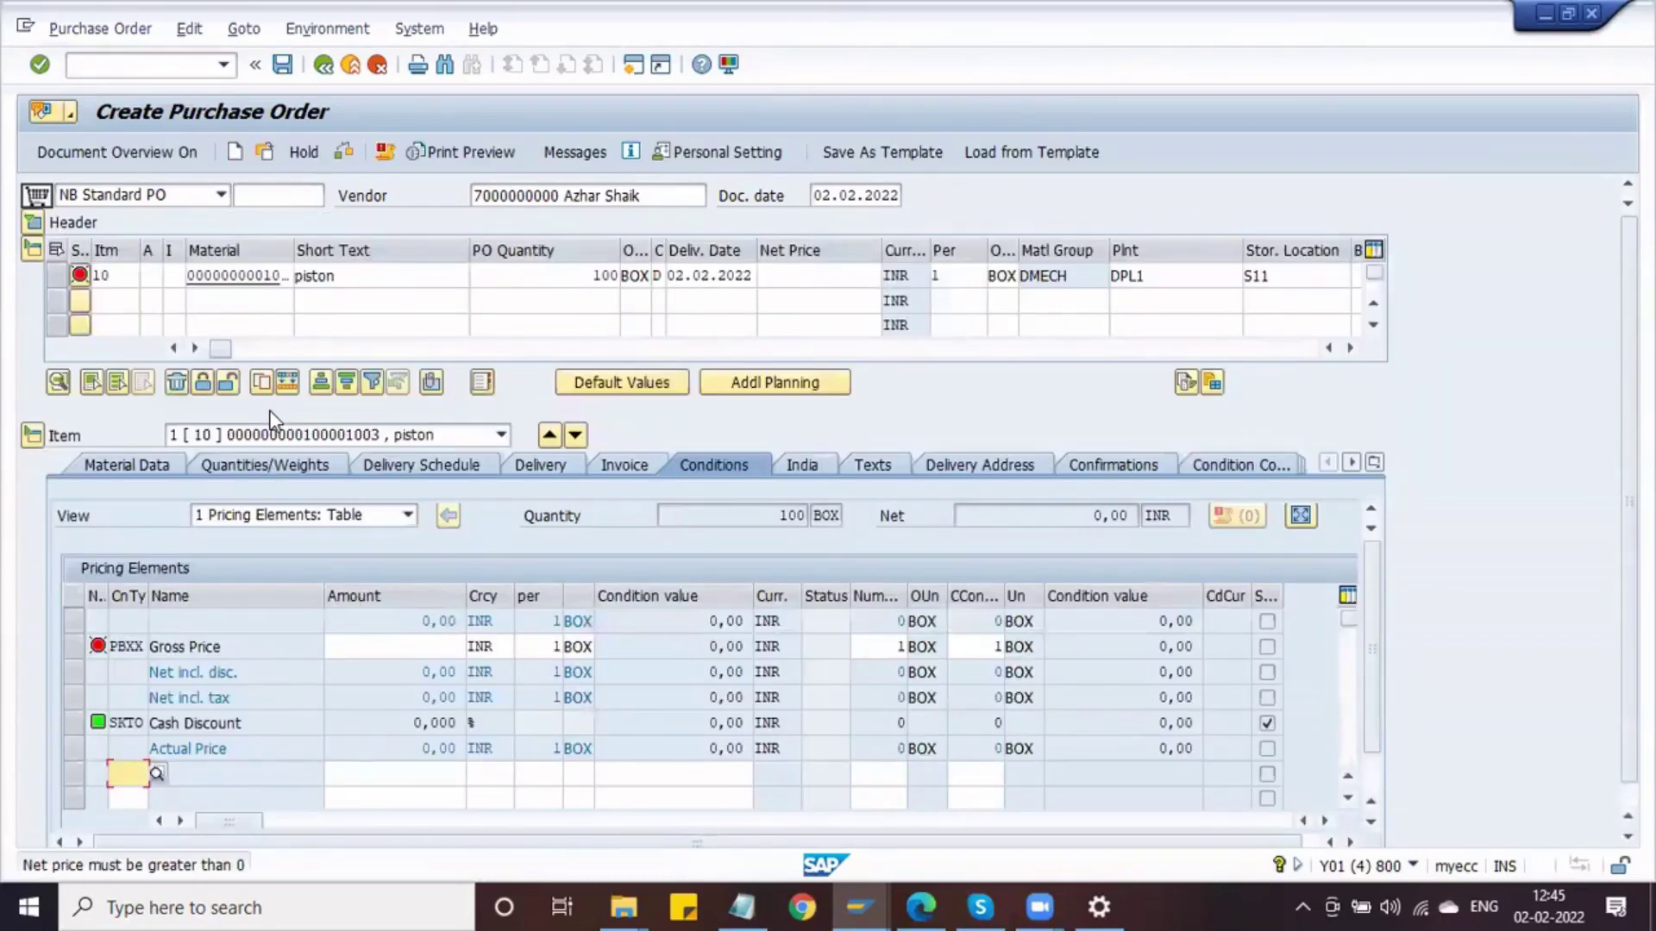
Check the moving price in the piston material's Accounting 1 view and return to the purchase order
left_click(794, 274)
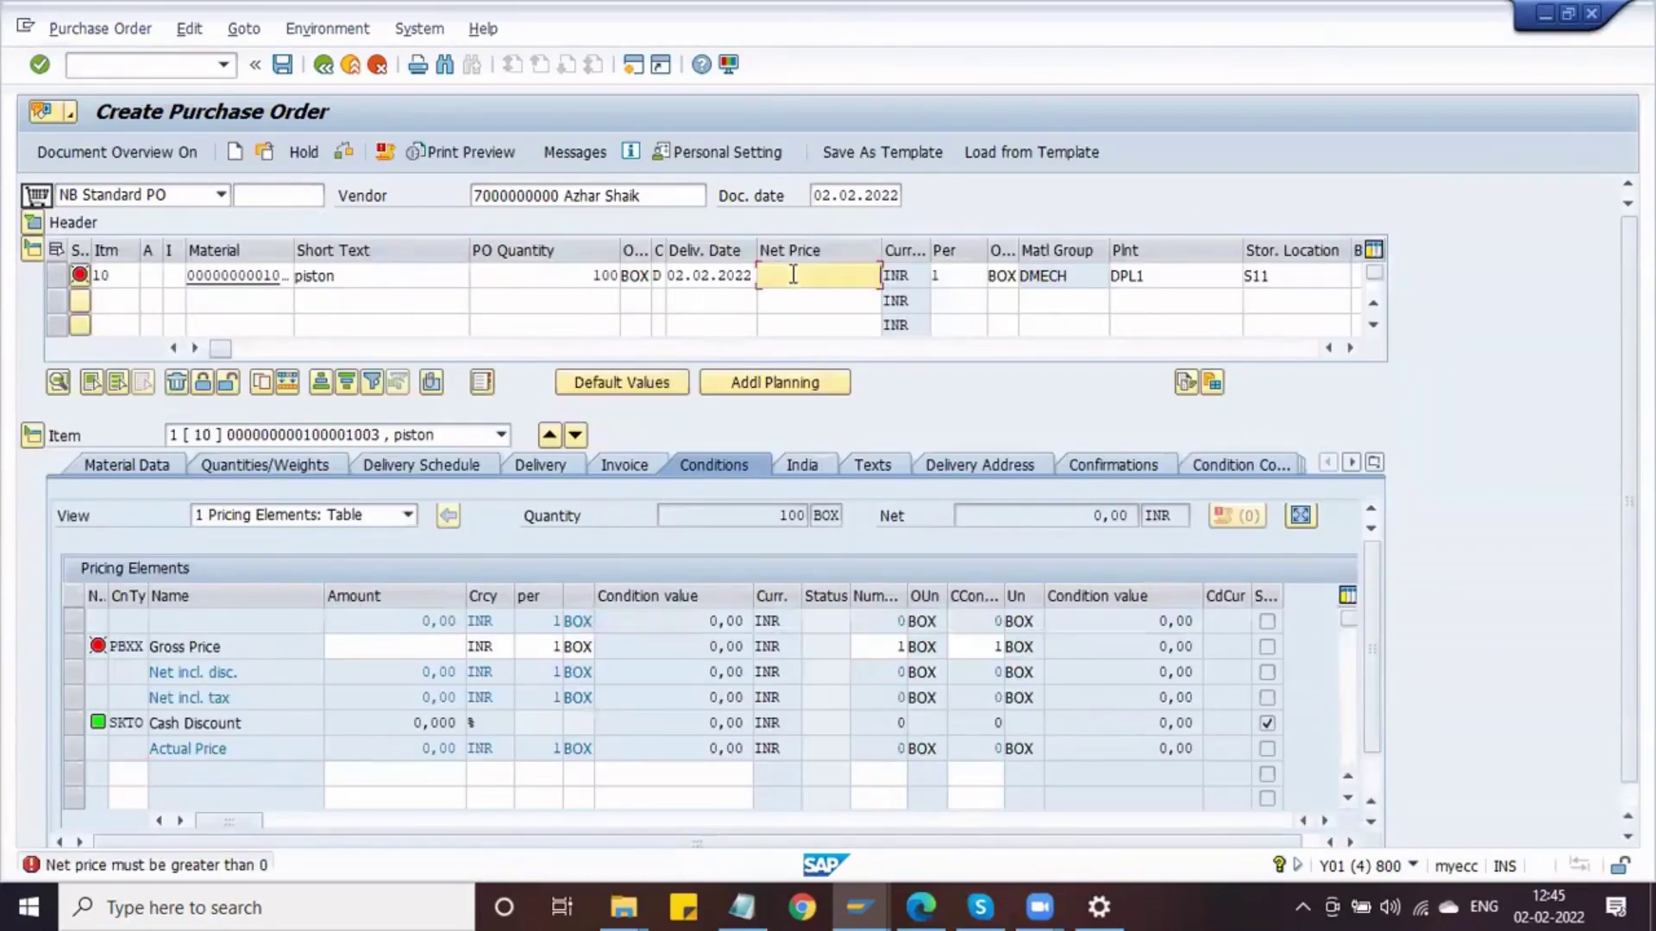
double_click(250, 278)
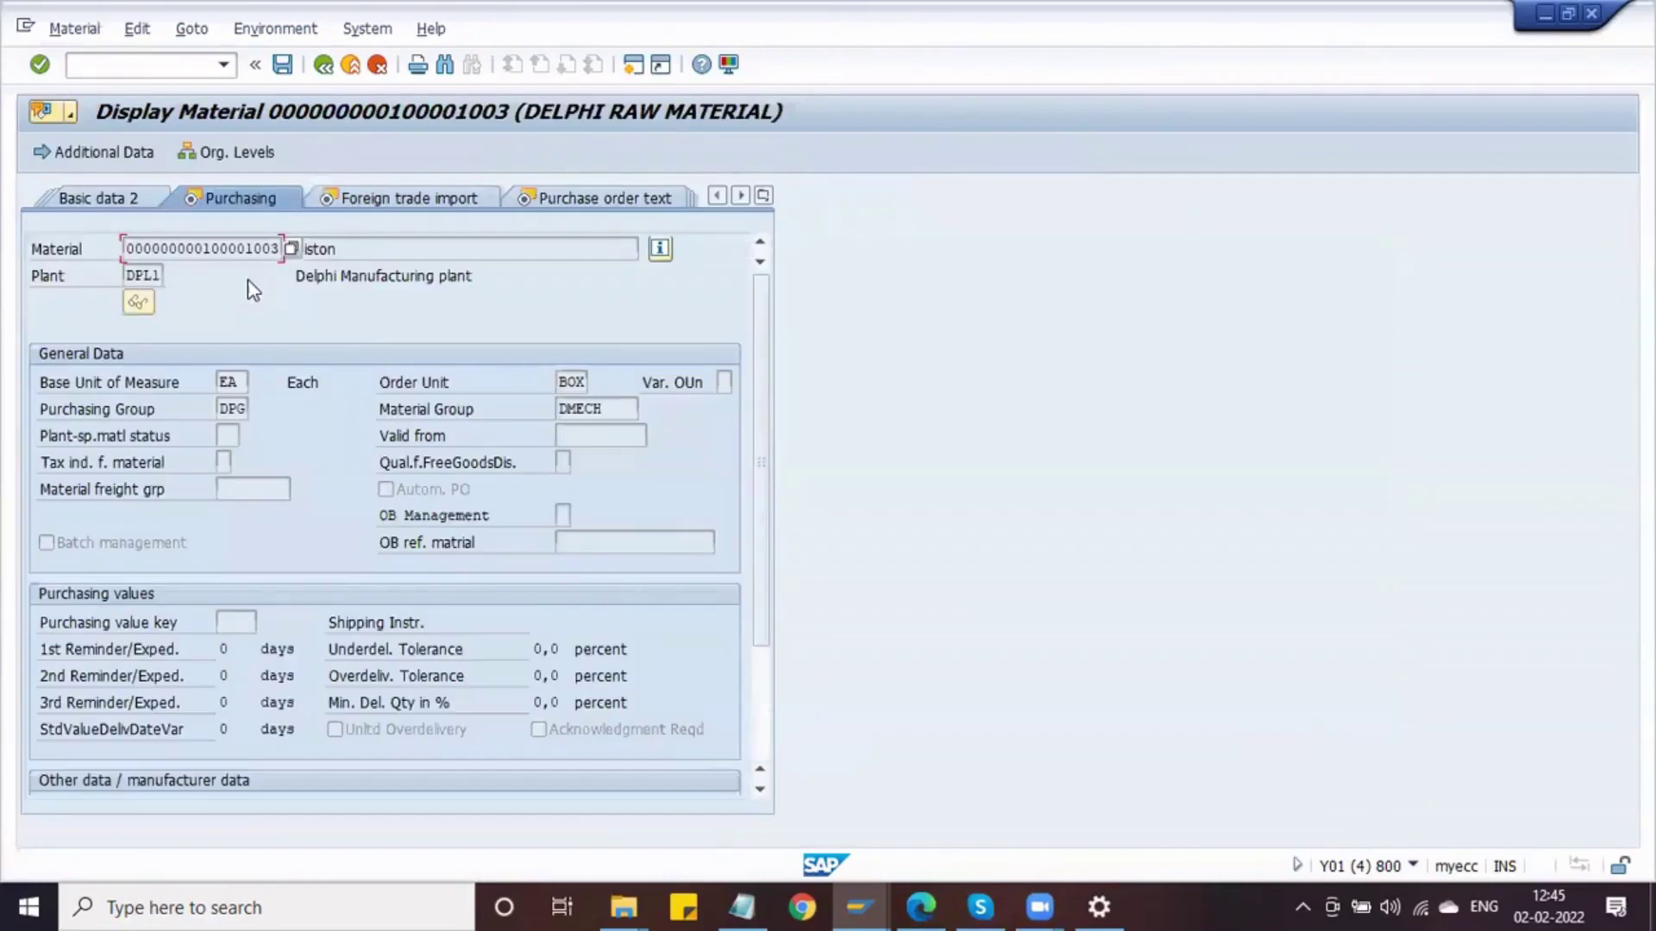
left_click(763, 195)
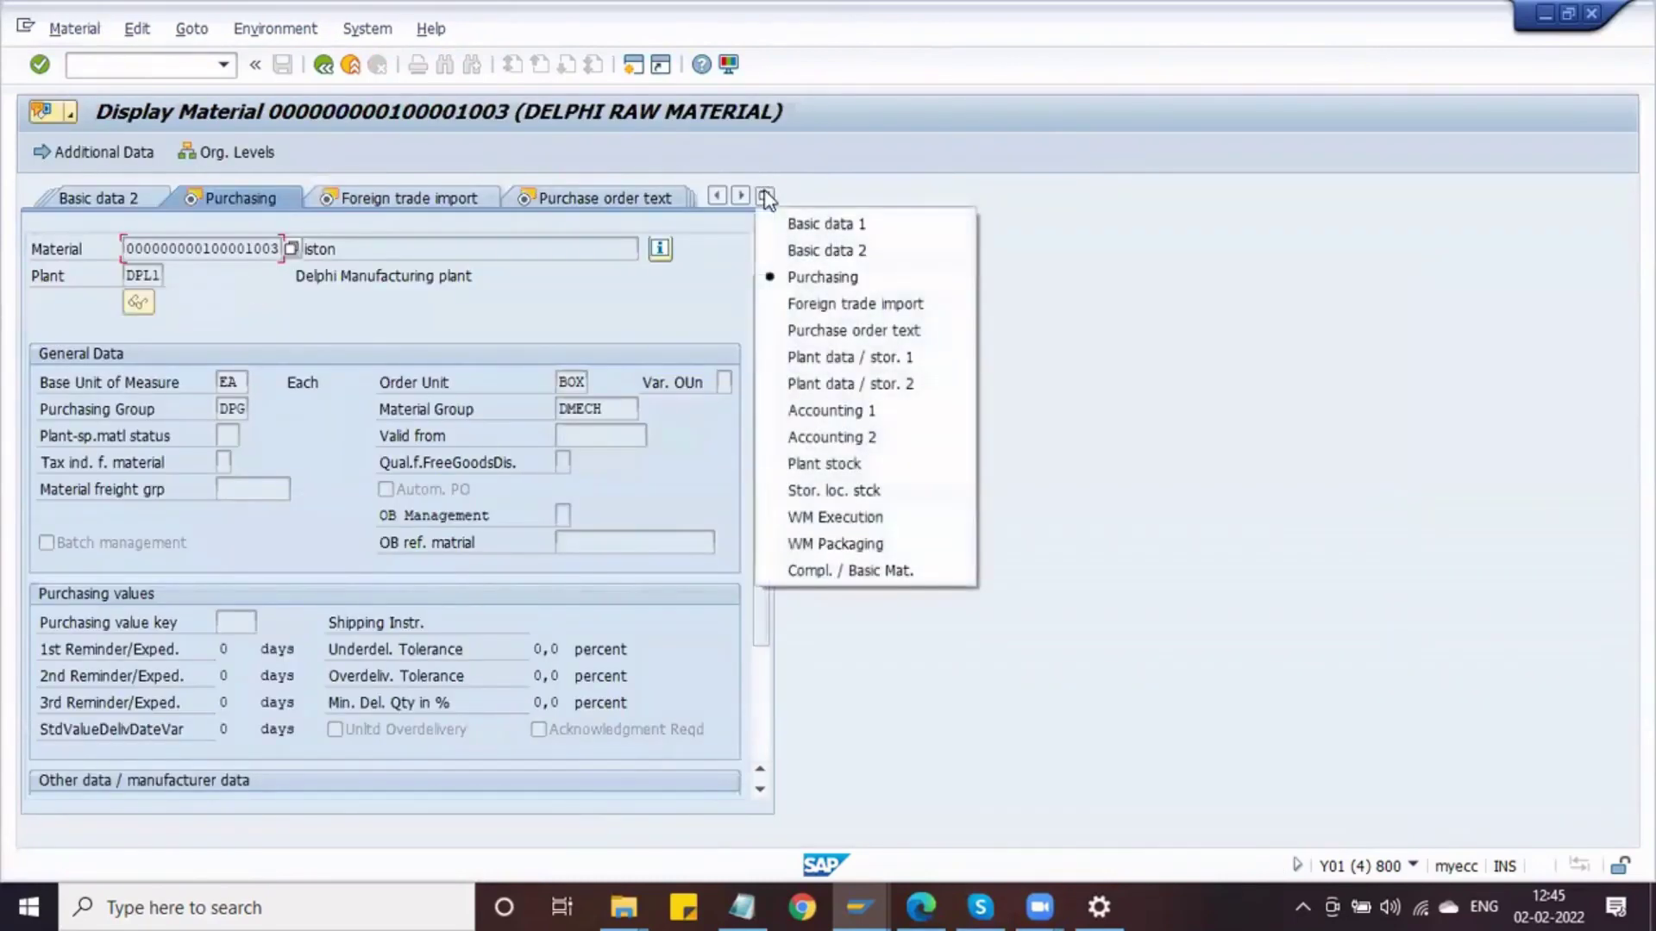
left_click(840, 412)
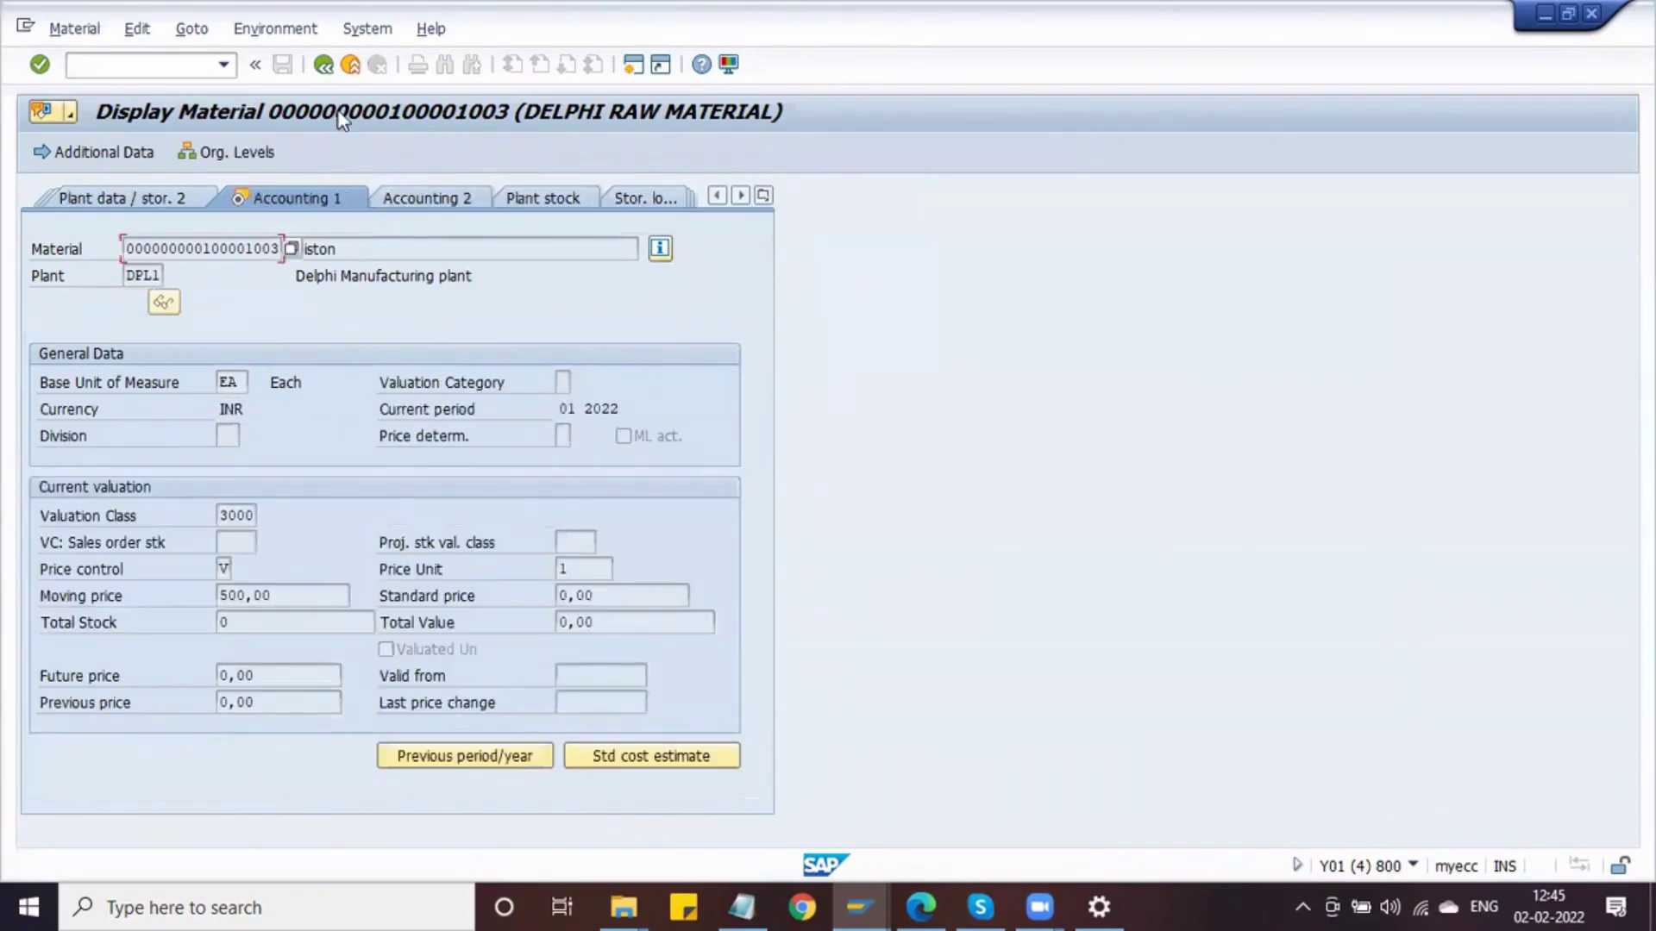
left_click(328, 67)
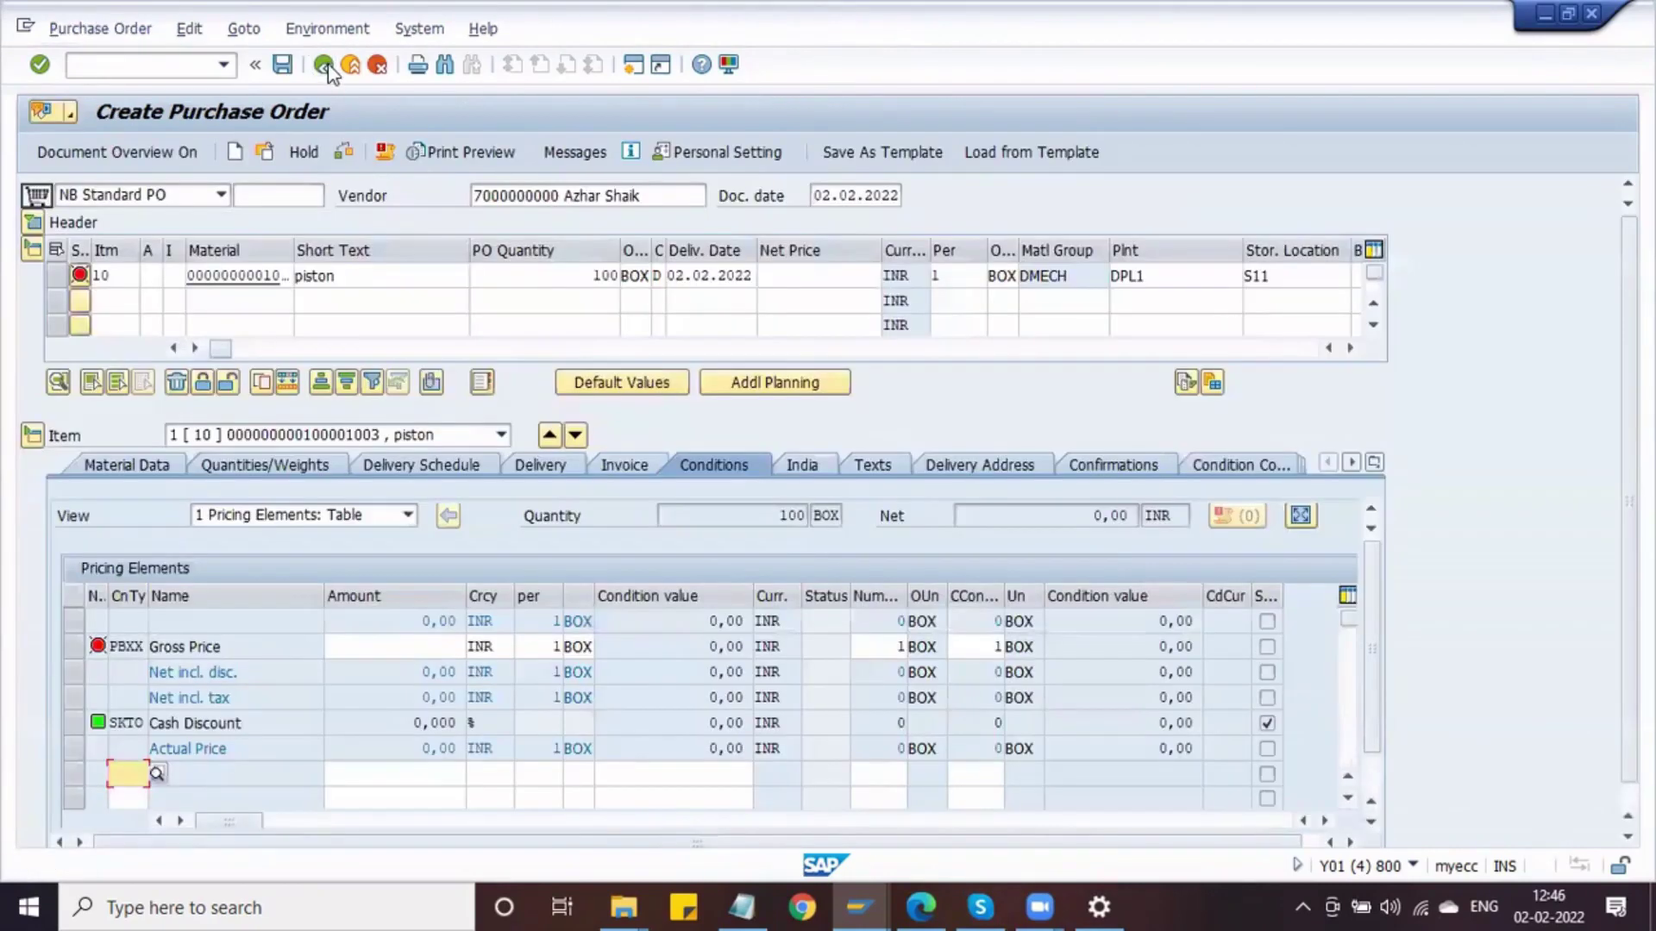
Set the piston item's net price to 500 INR and validate the line
left_click(776, 275)
type("500")
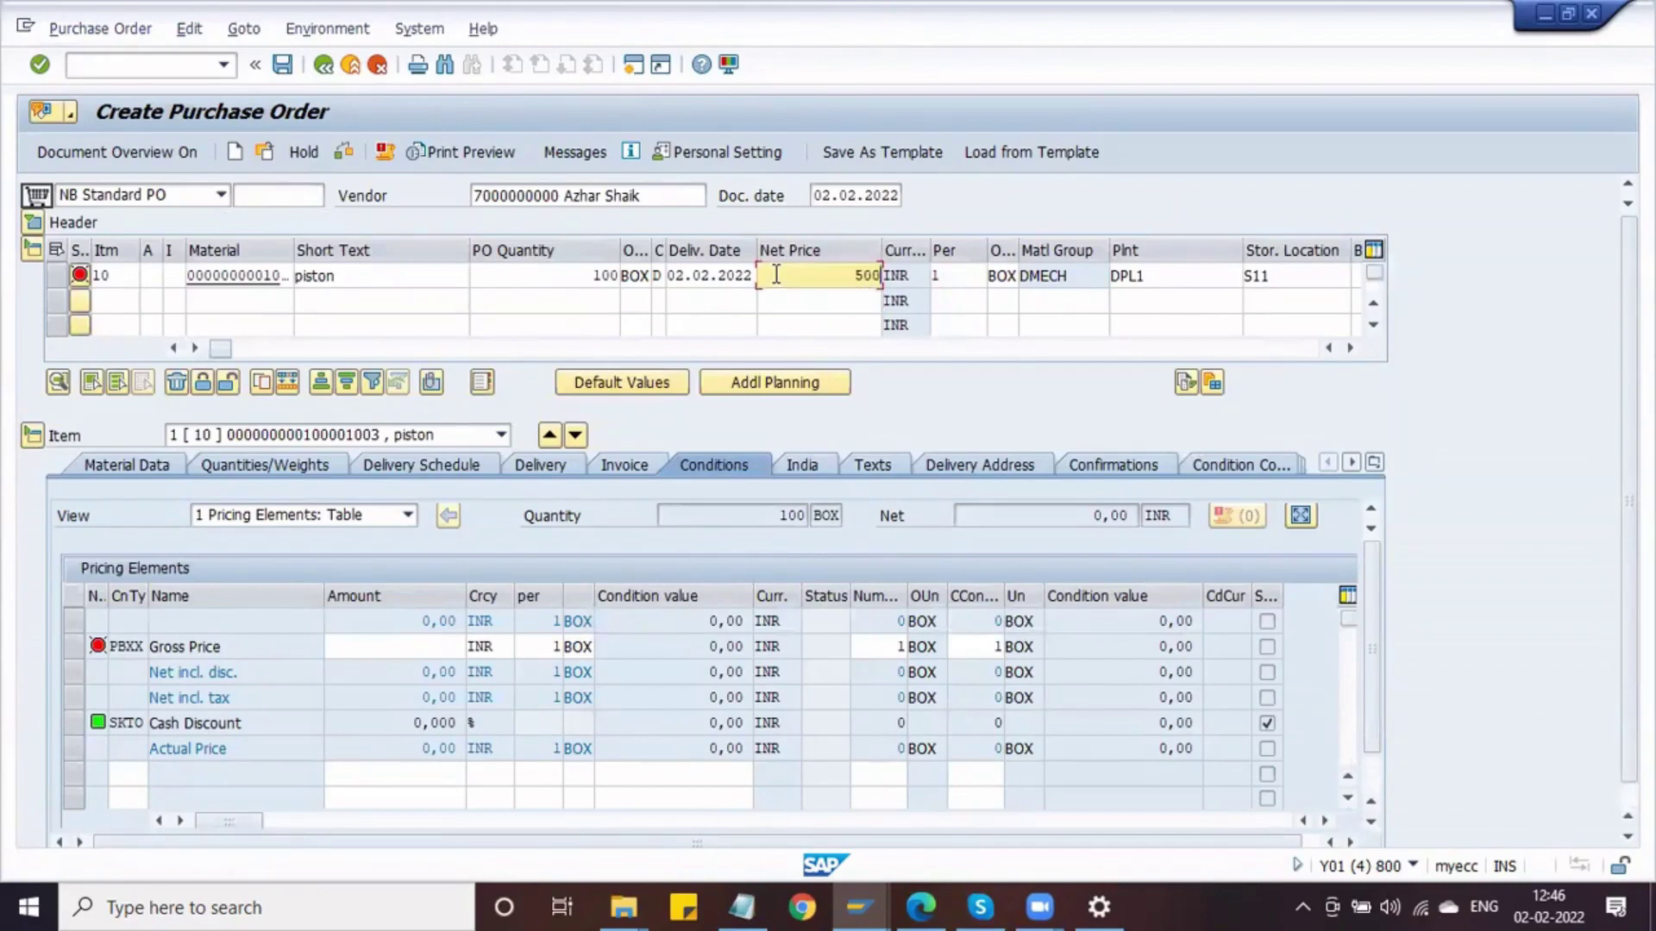
key("Return")
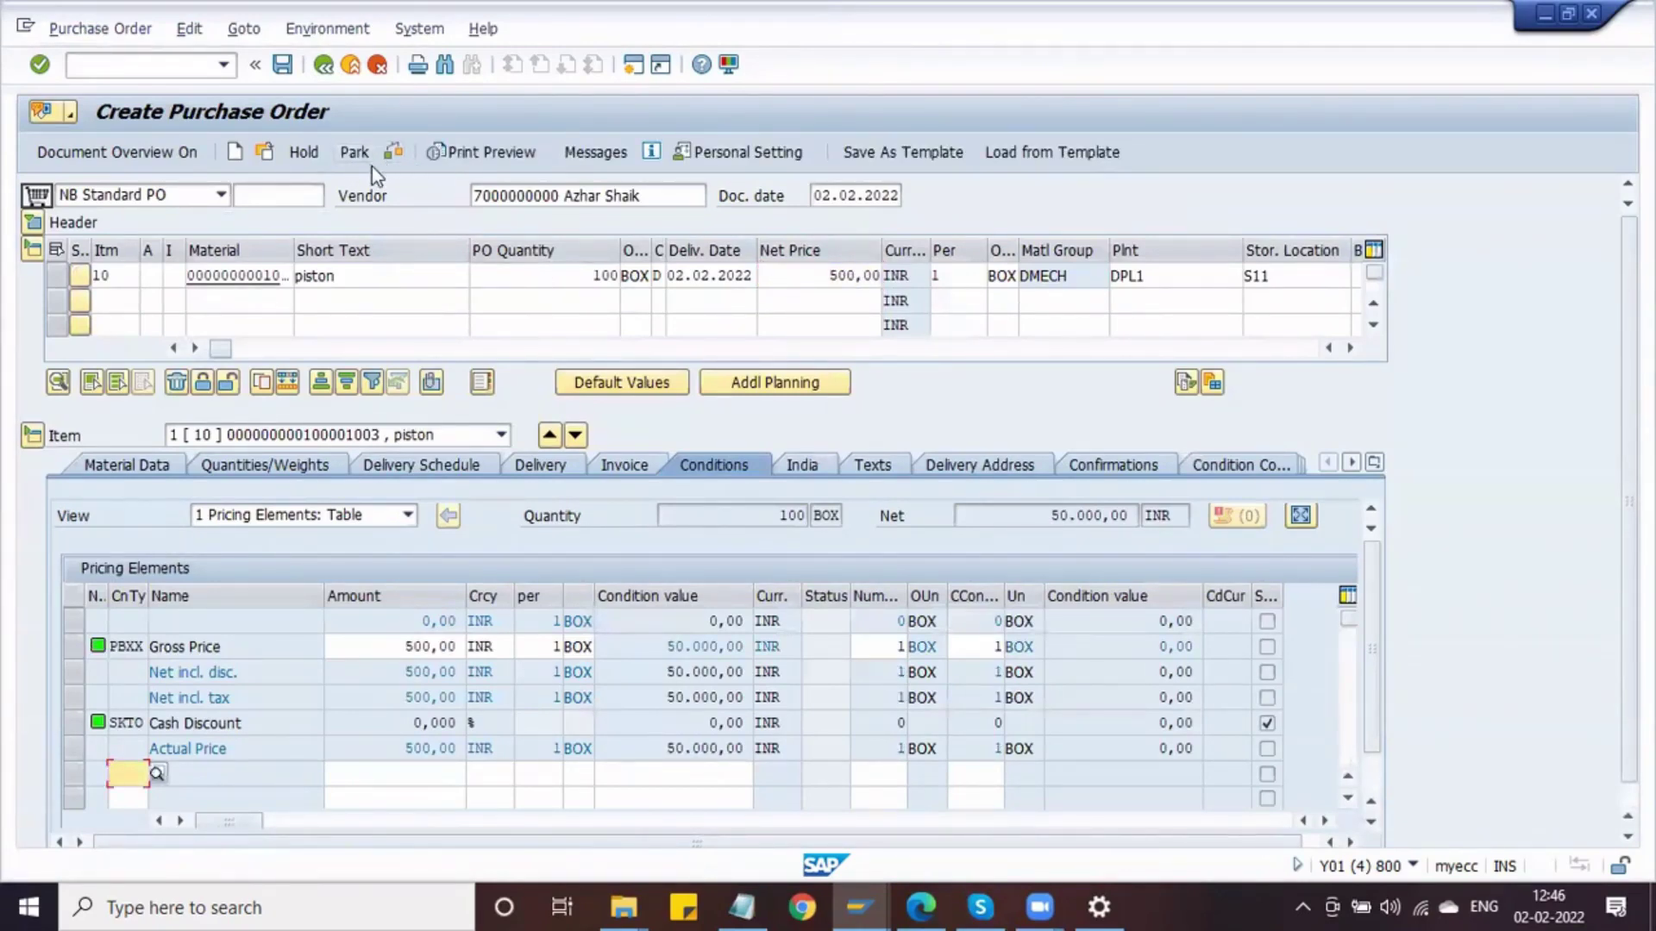
Check the purchase order and open its output messages at the NEU print output entry
left_click(395, 159)
left_click(580, 161)
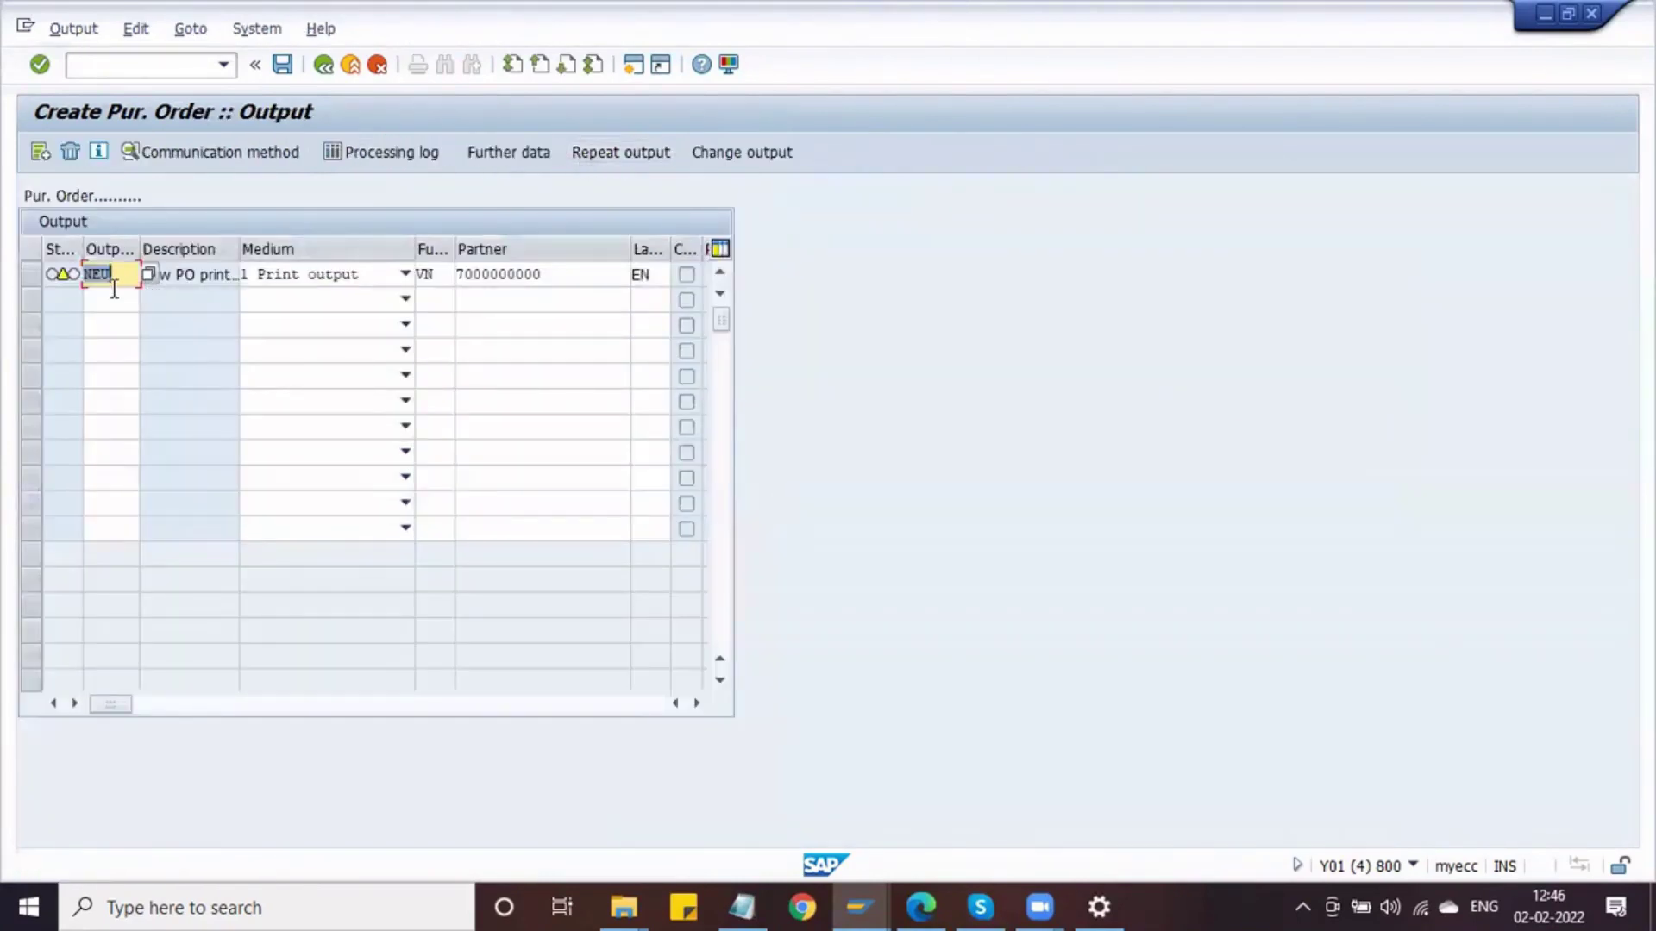
left_click(118, 275)
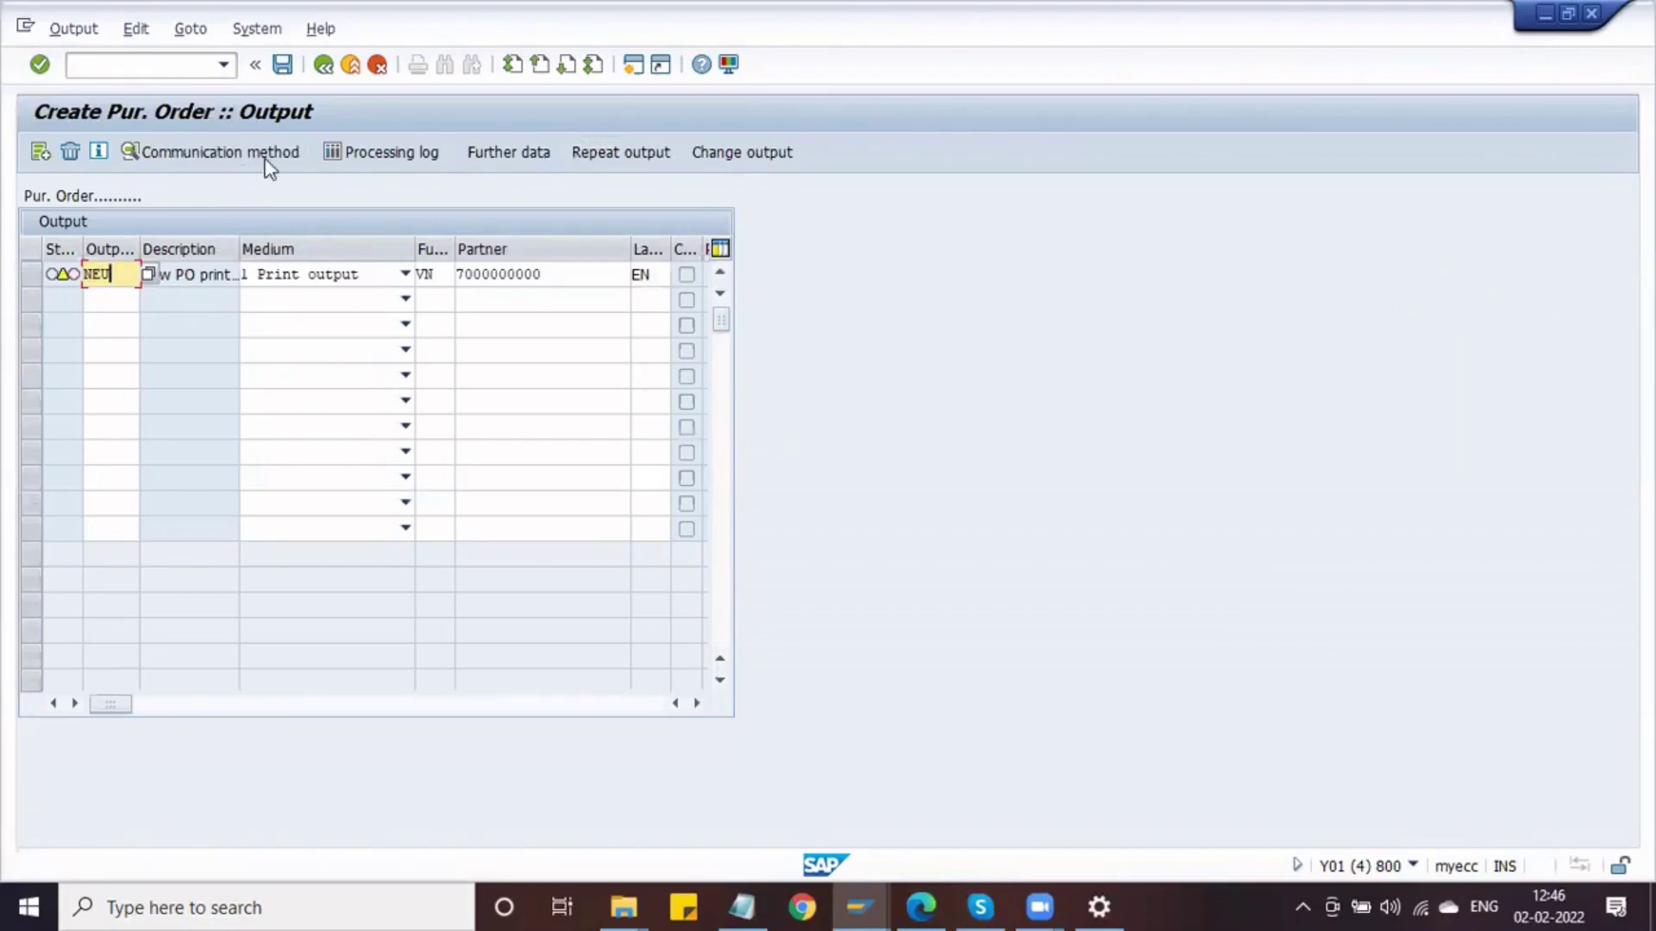
Save the new purchase order, reopen it in display mode and show its output messages
left_click(282, 66)
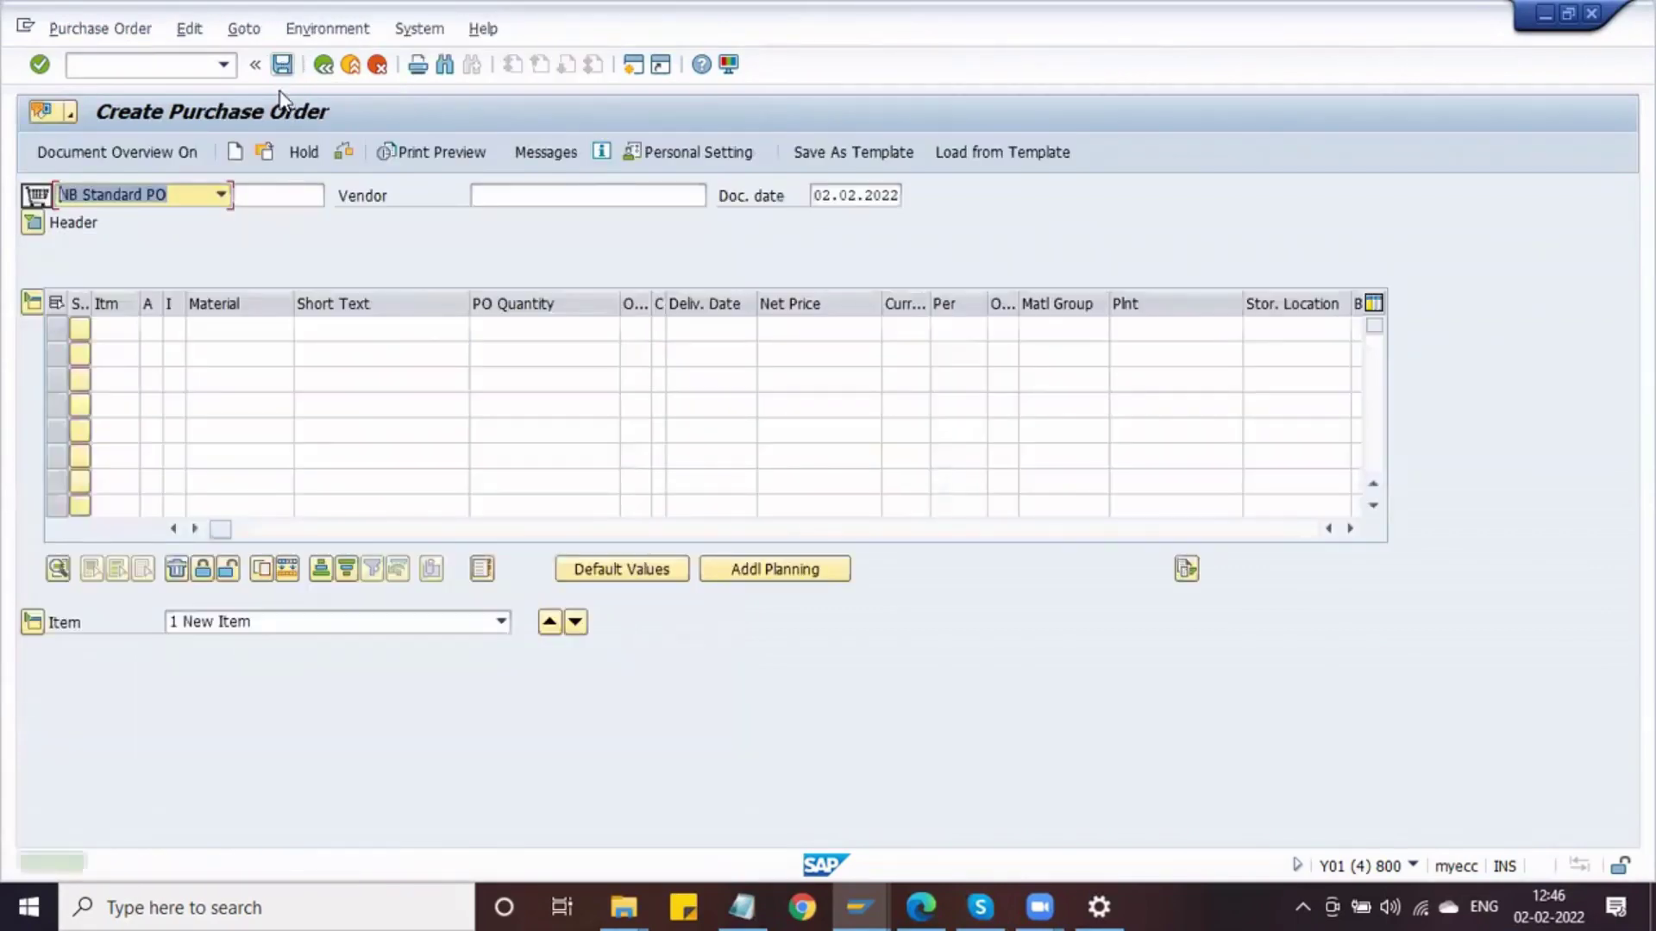
left_click(264, 152)
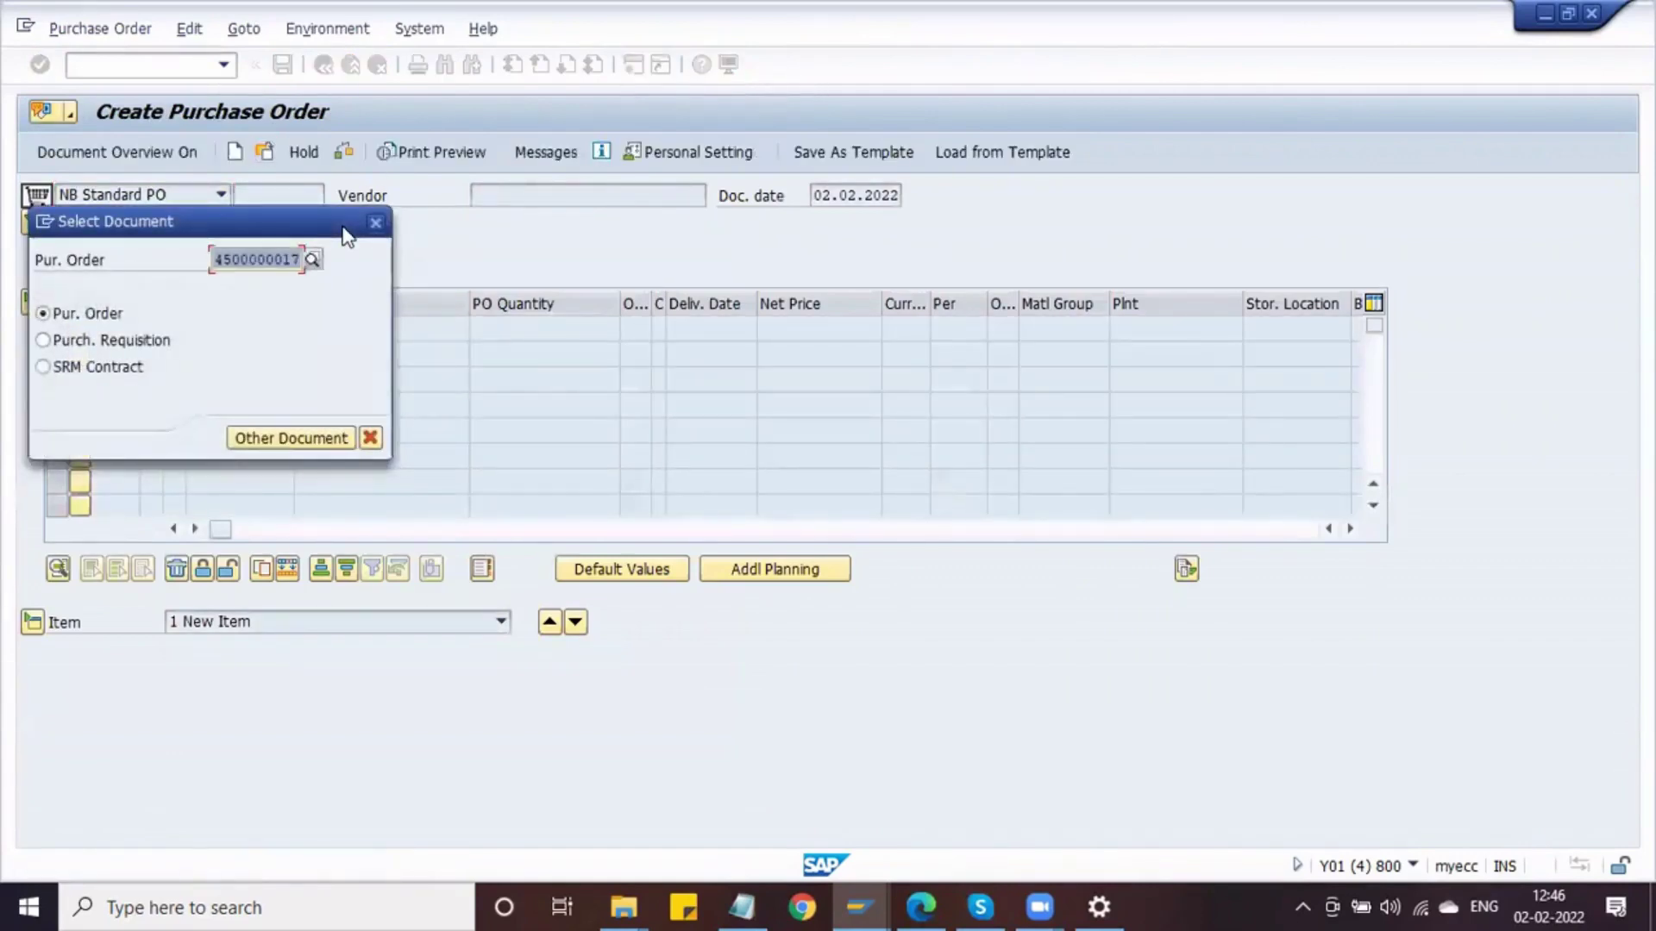
key("Return")
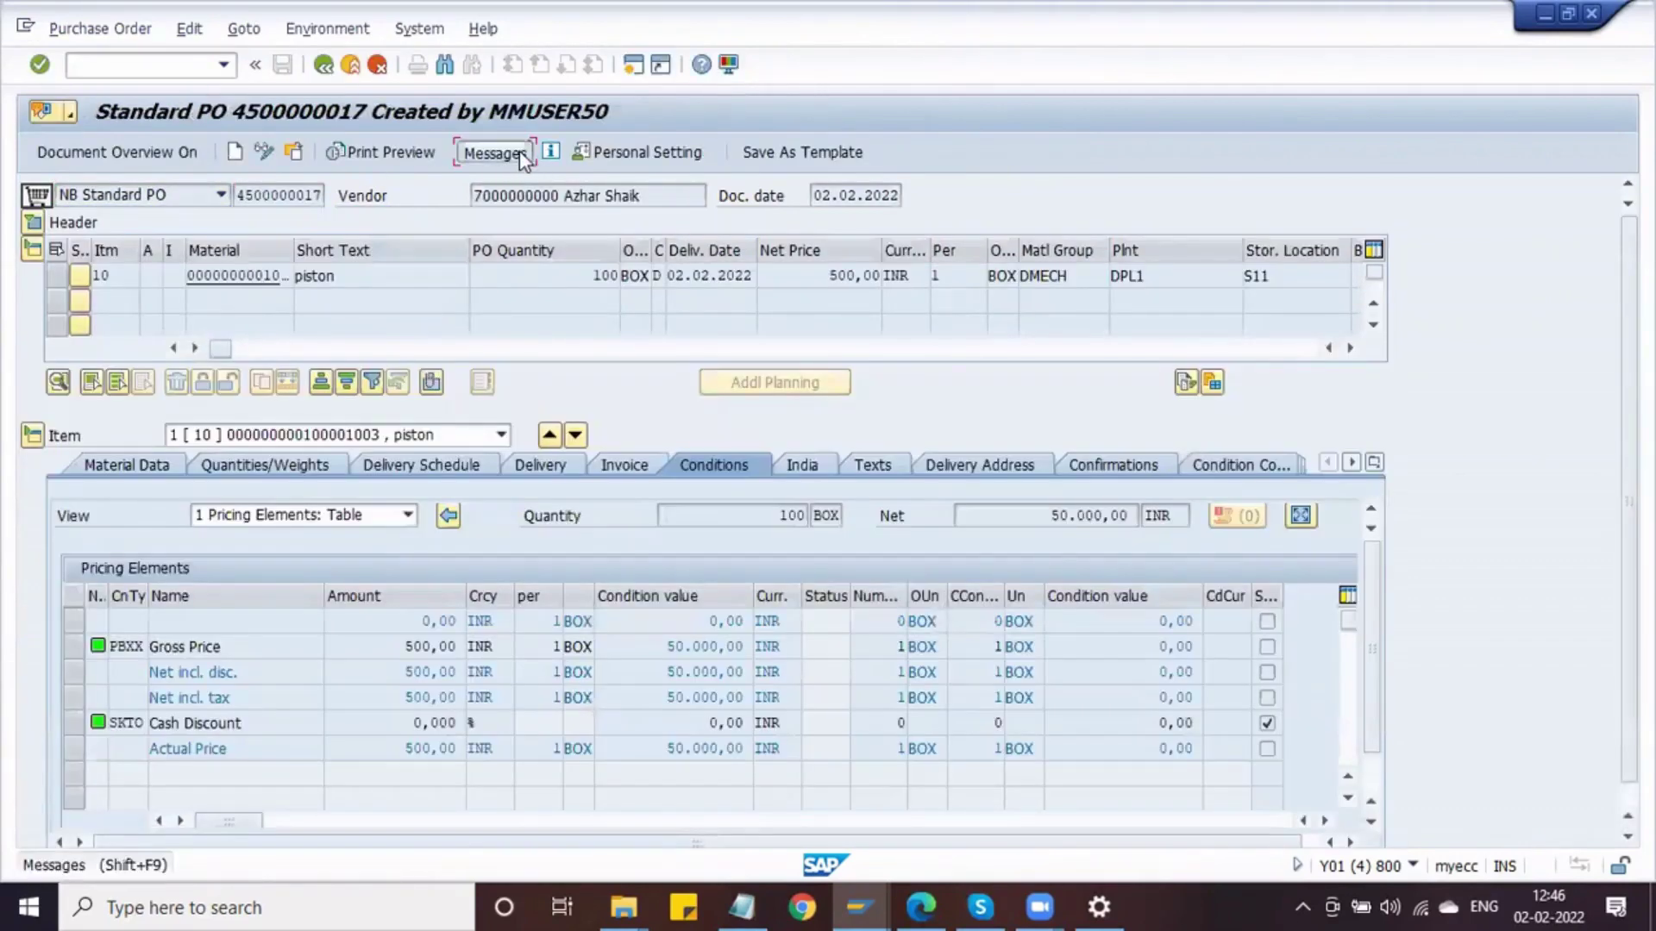
left_click(494, 153)
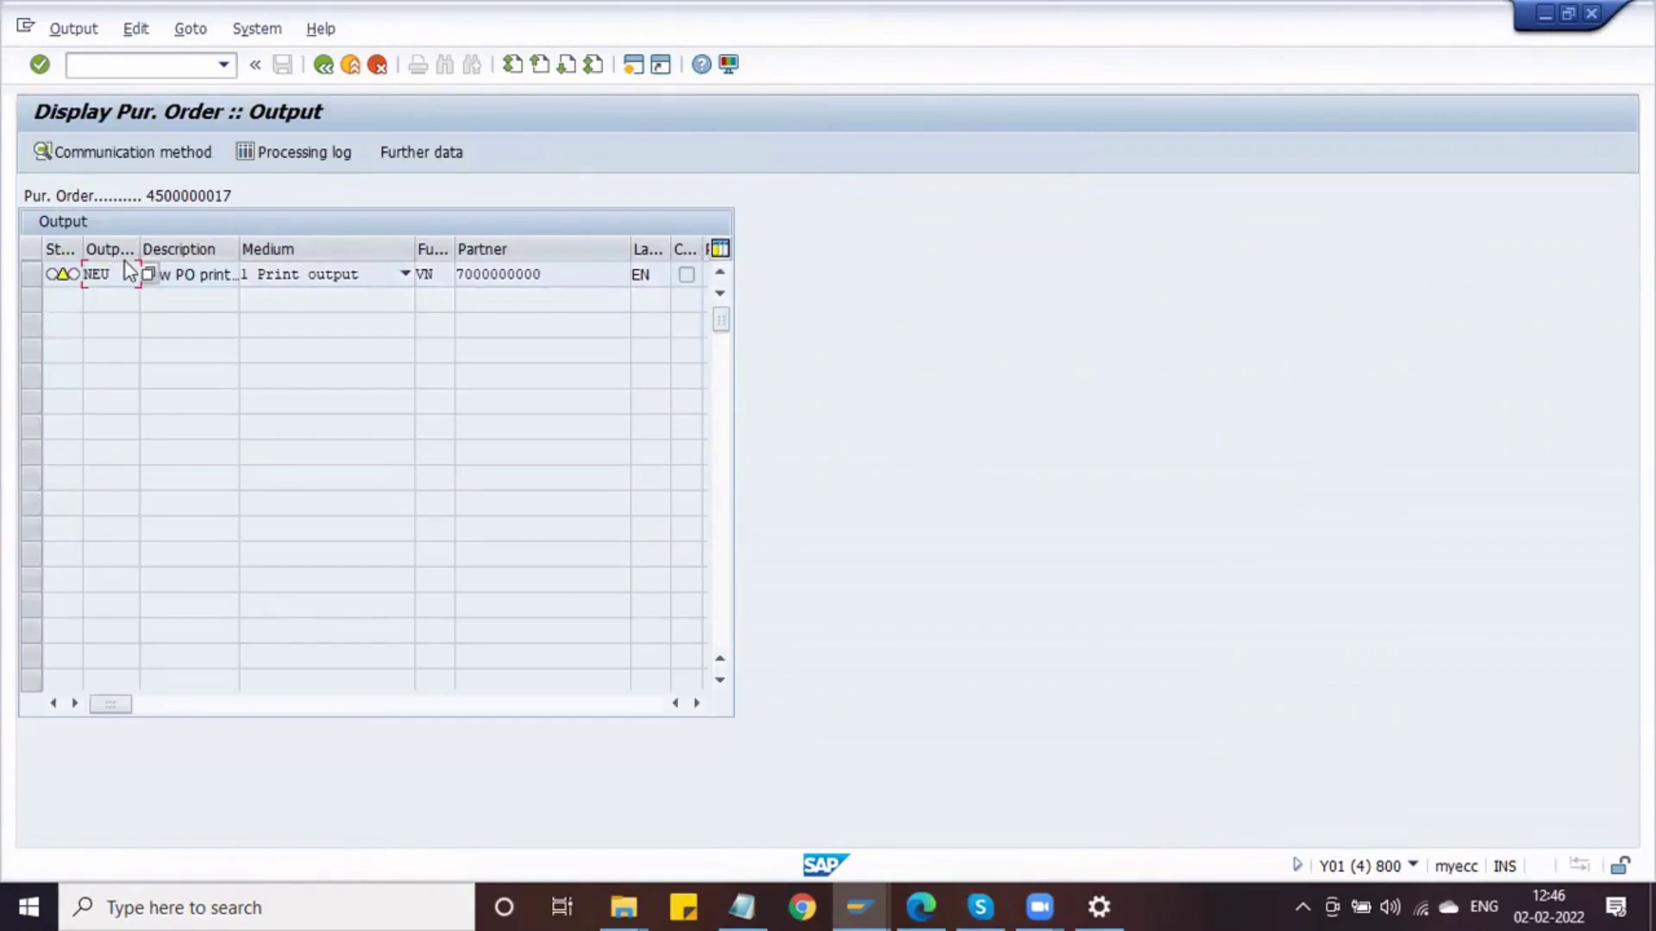
left_click(76, 273)
Check the document type and purchasing organization of the New PO printout condition record, and return to the purchase order's output
left_click(854, 897)
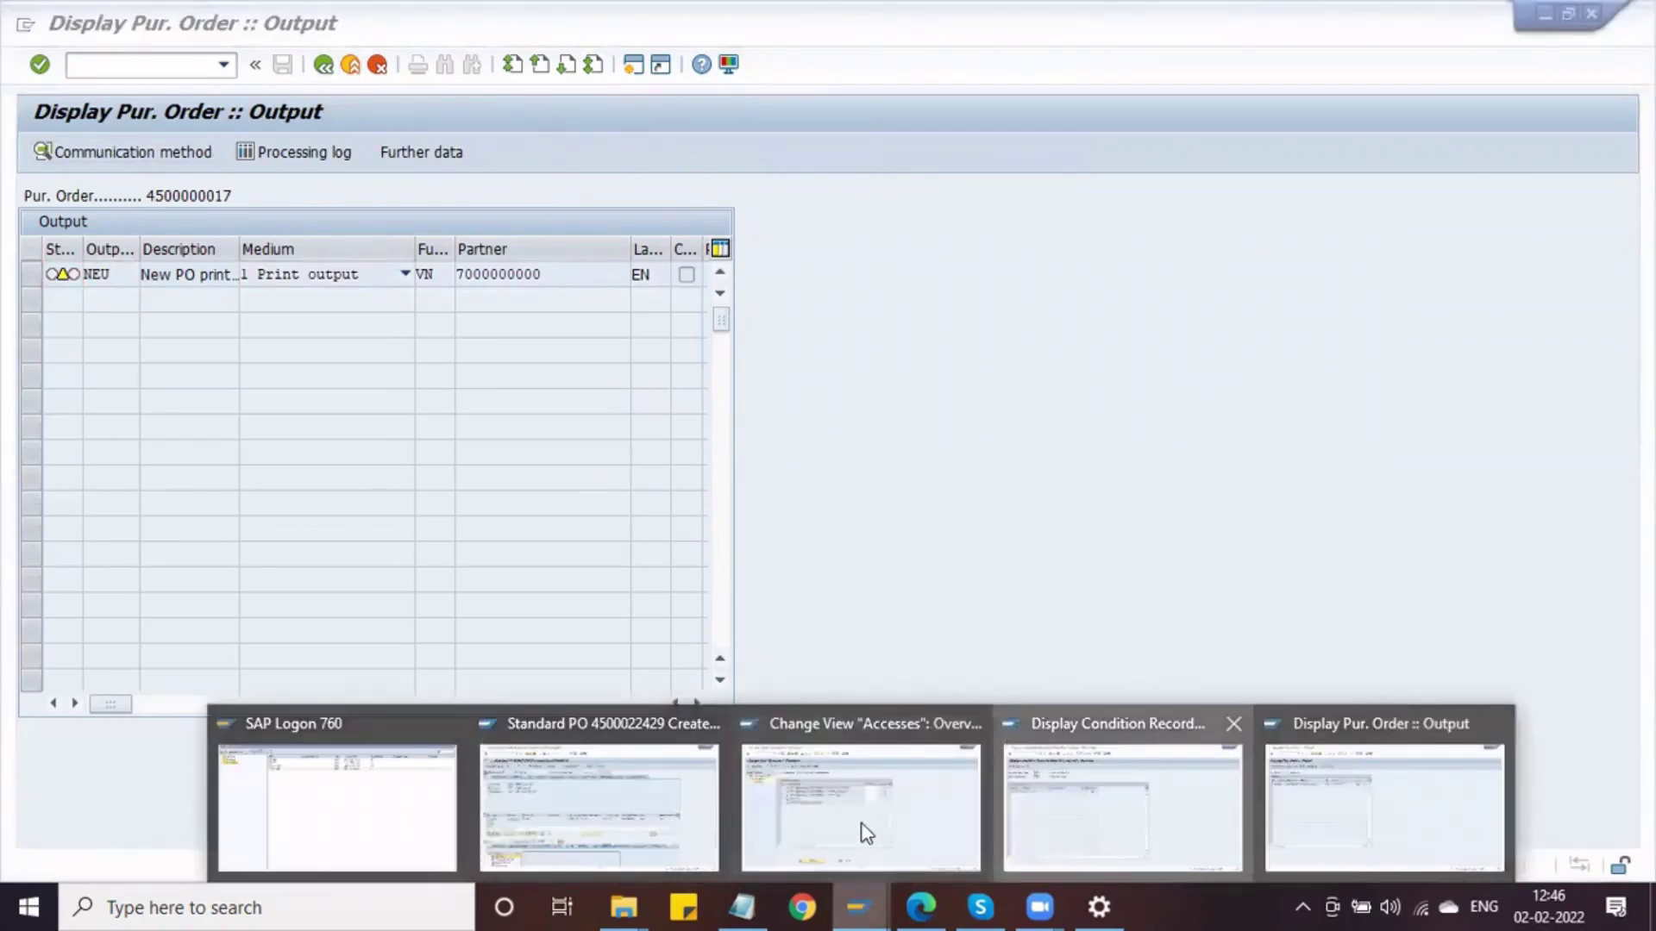
left_click(1121, 811)
left_click(882, 896)
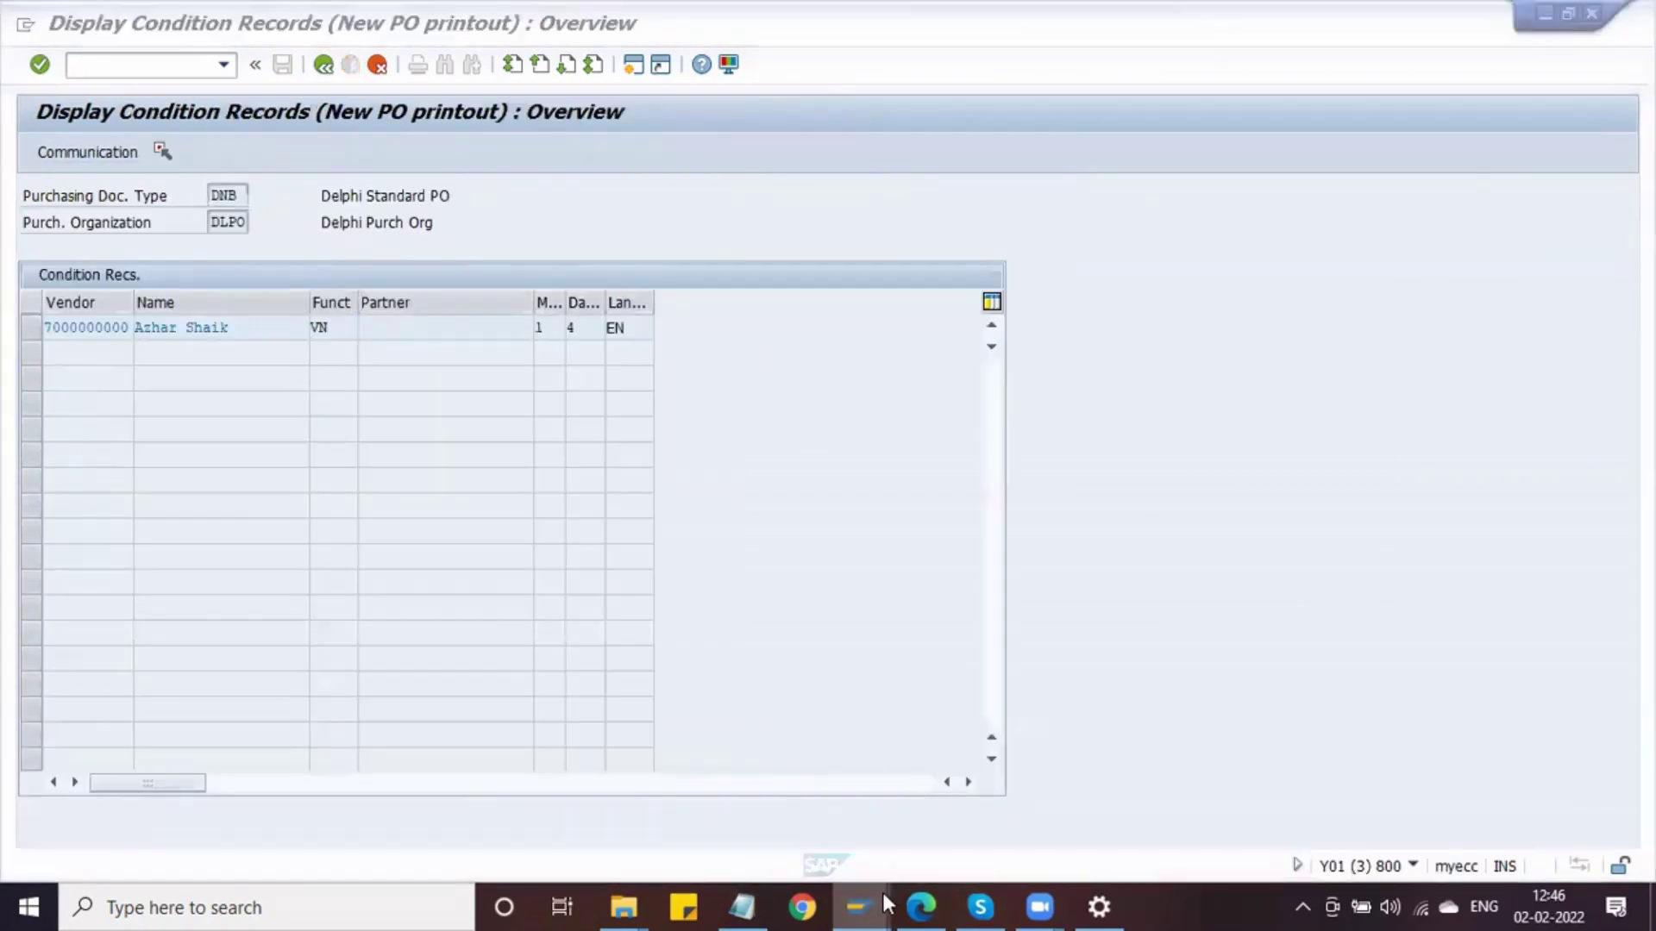
left_click(1315, 774)
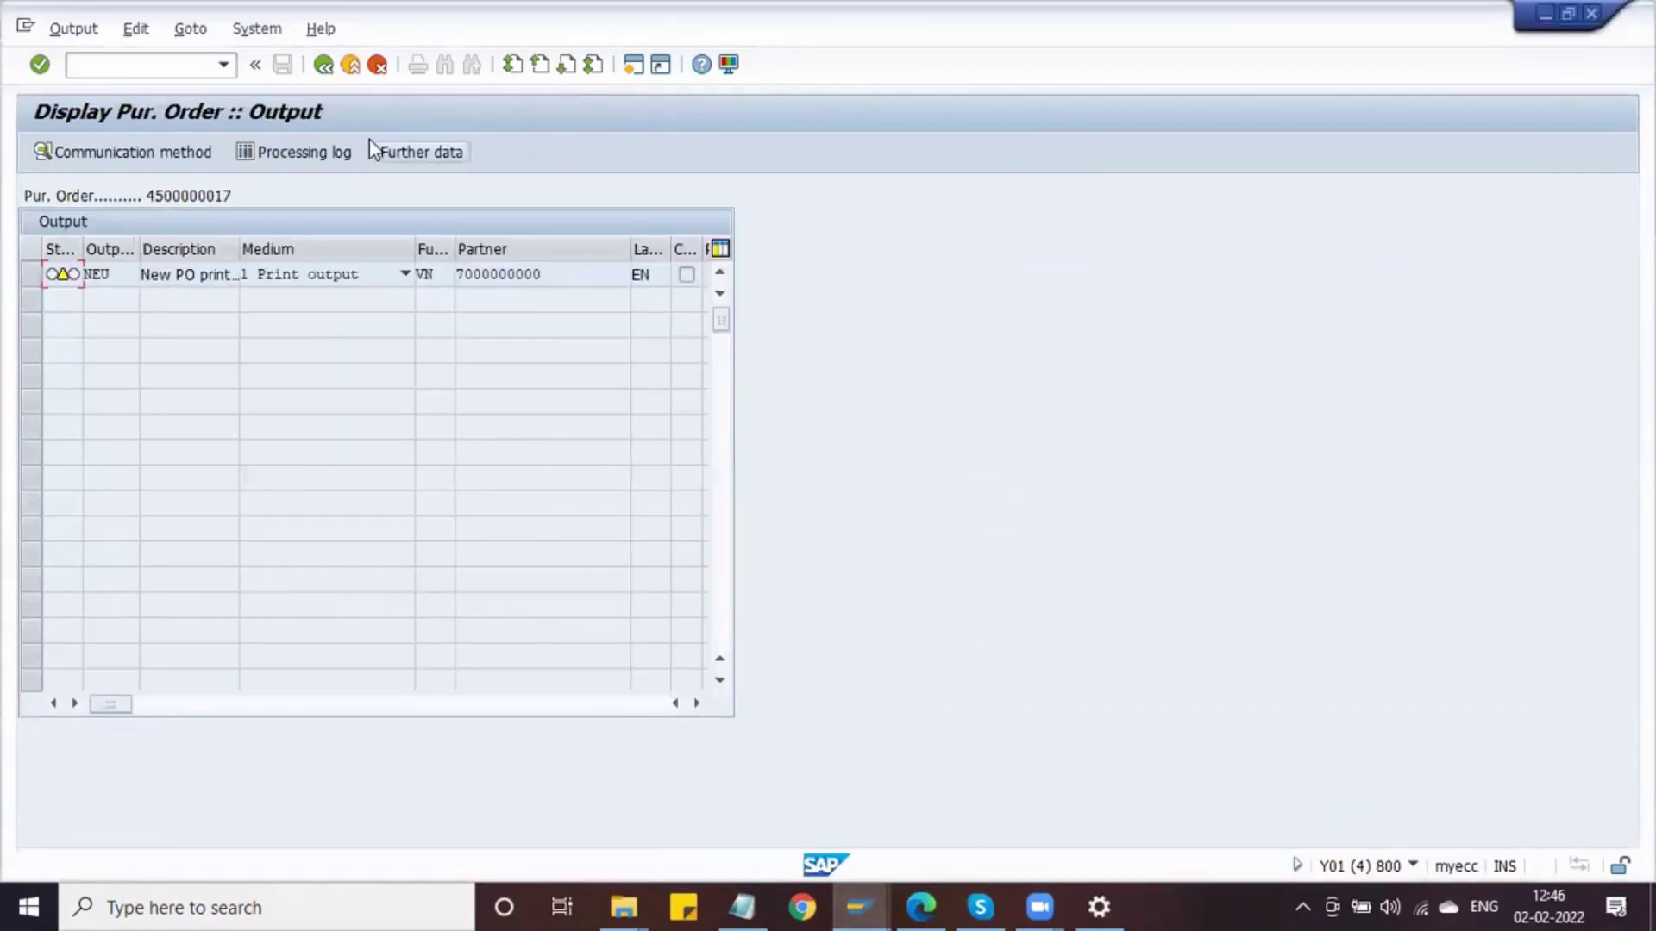
Switch the purchase order to change mode and open the communication method of its NEU print output
left_click(324, 64)
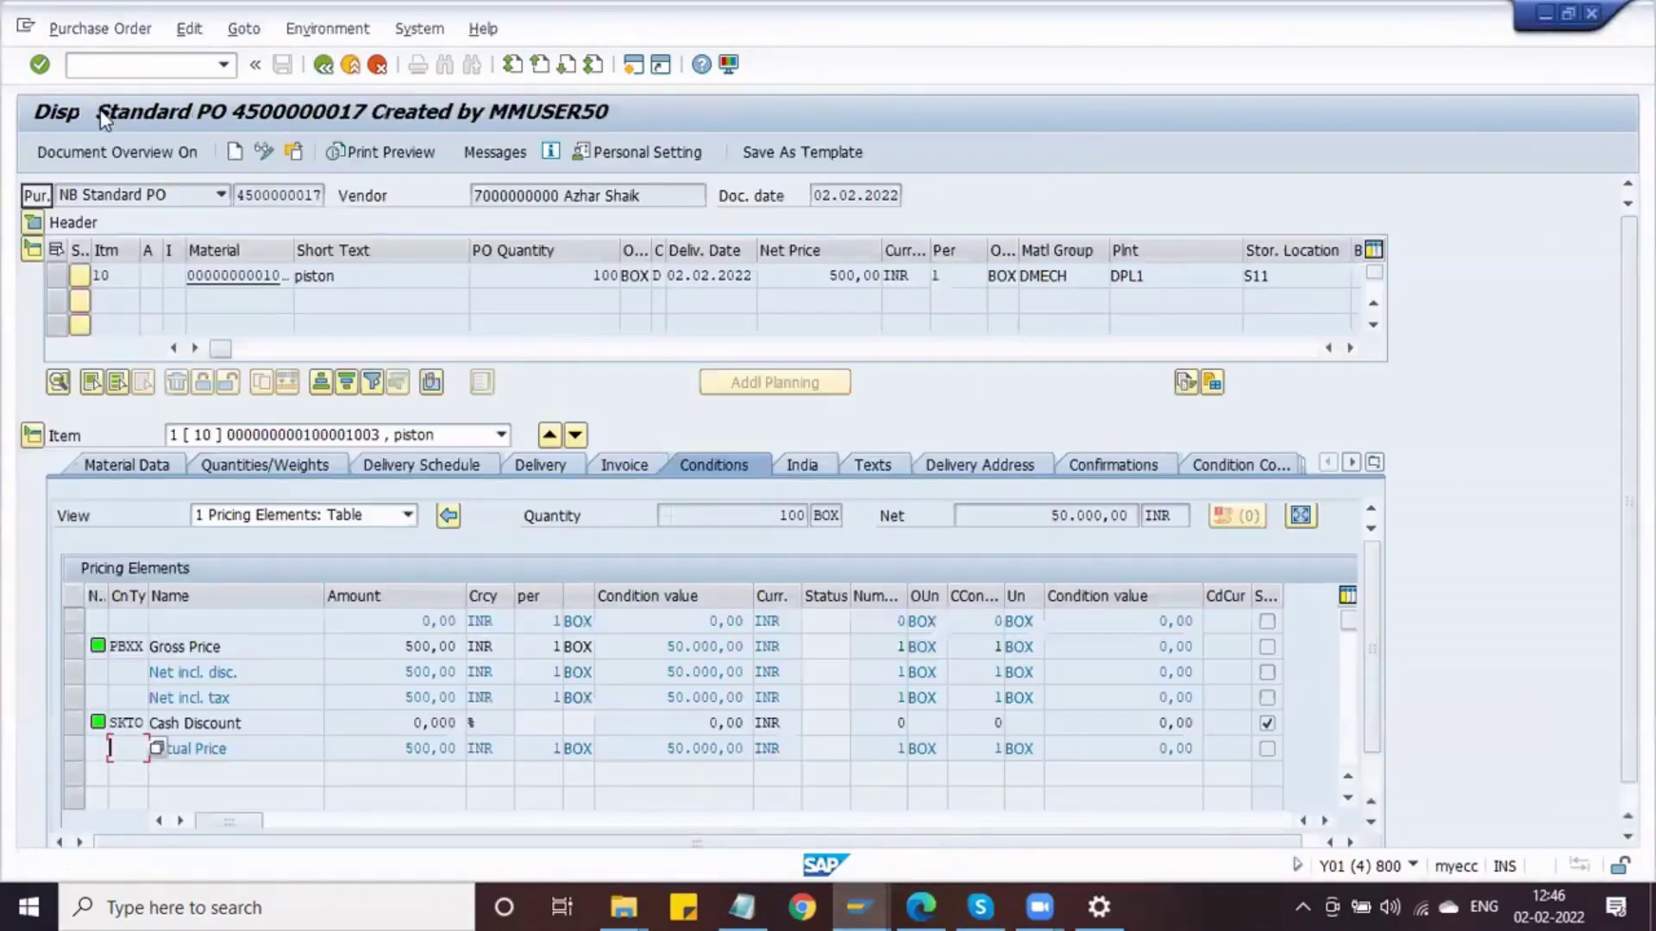
left_click(265, 154)
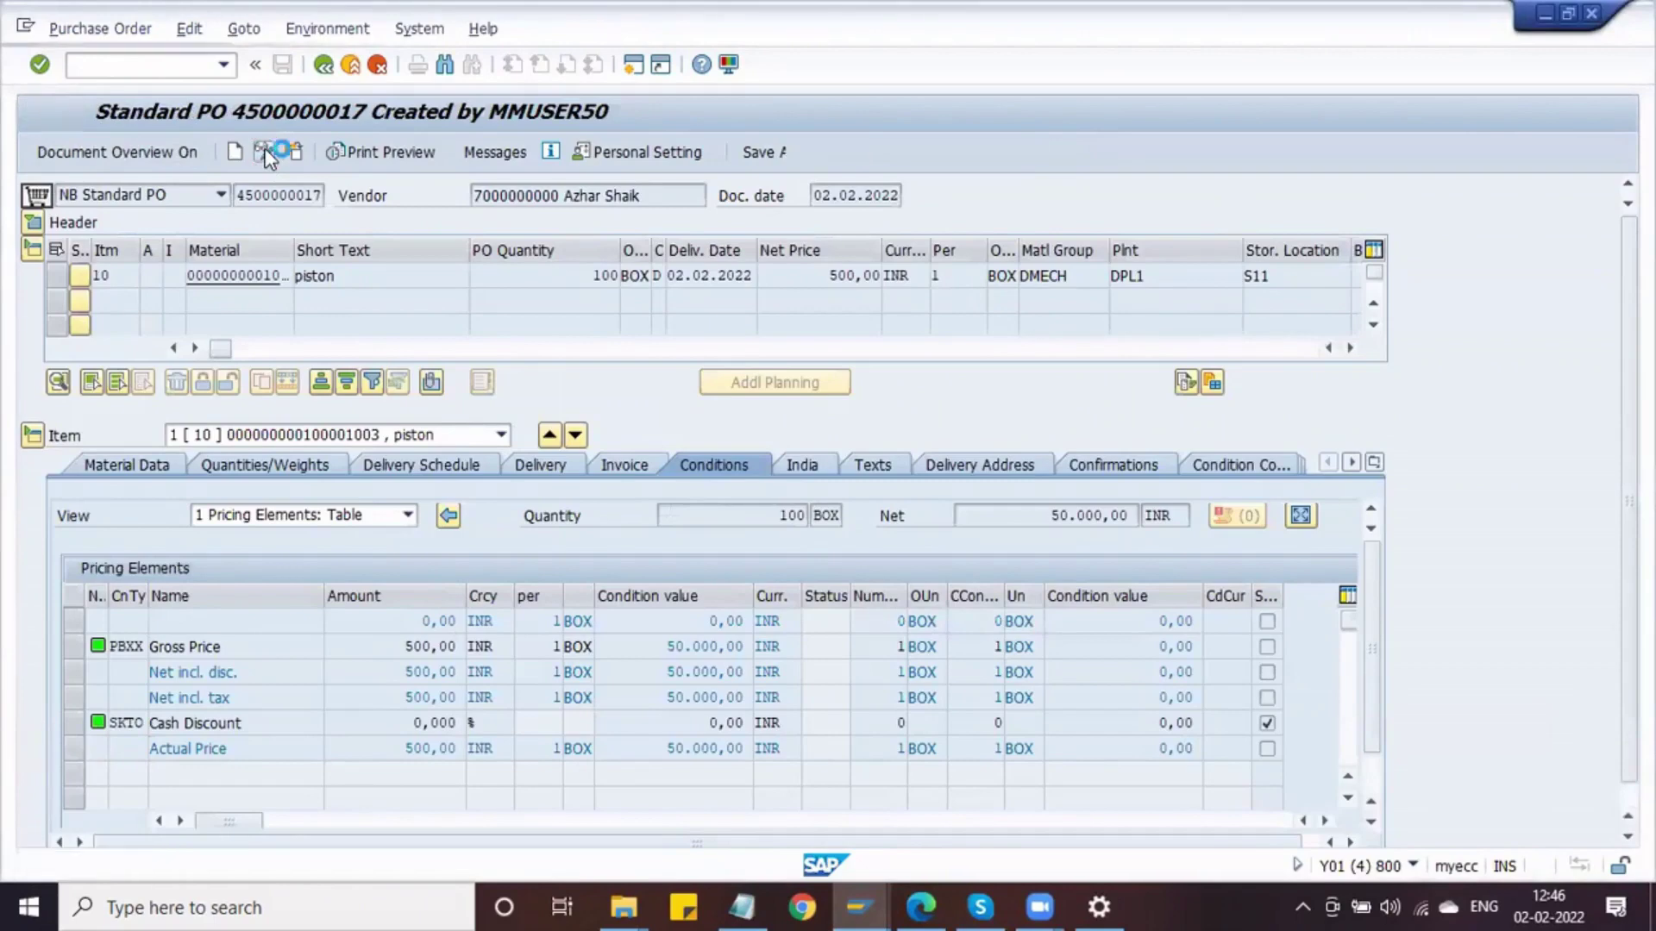
left_click(523, 152)
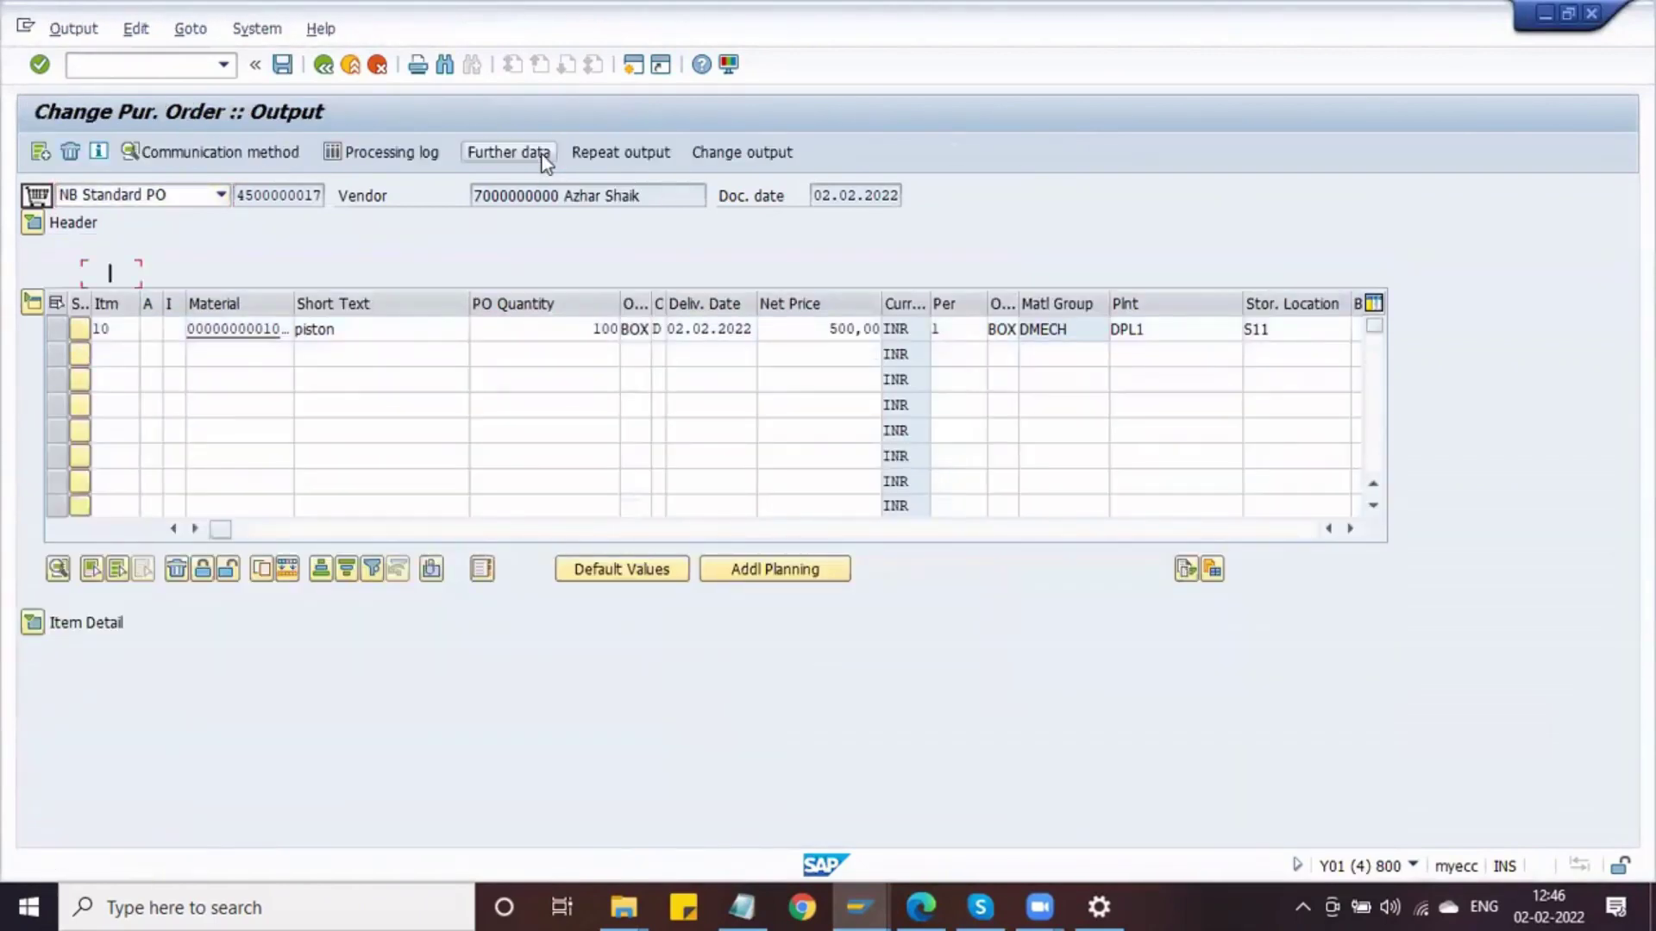
left_click(31, 274)
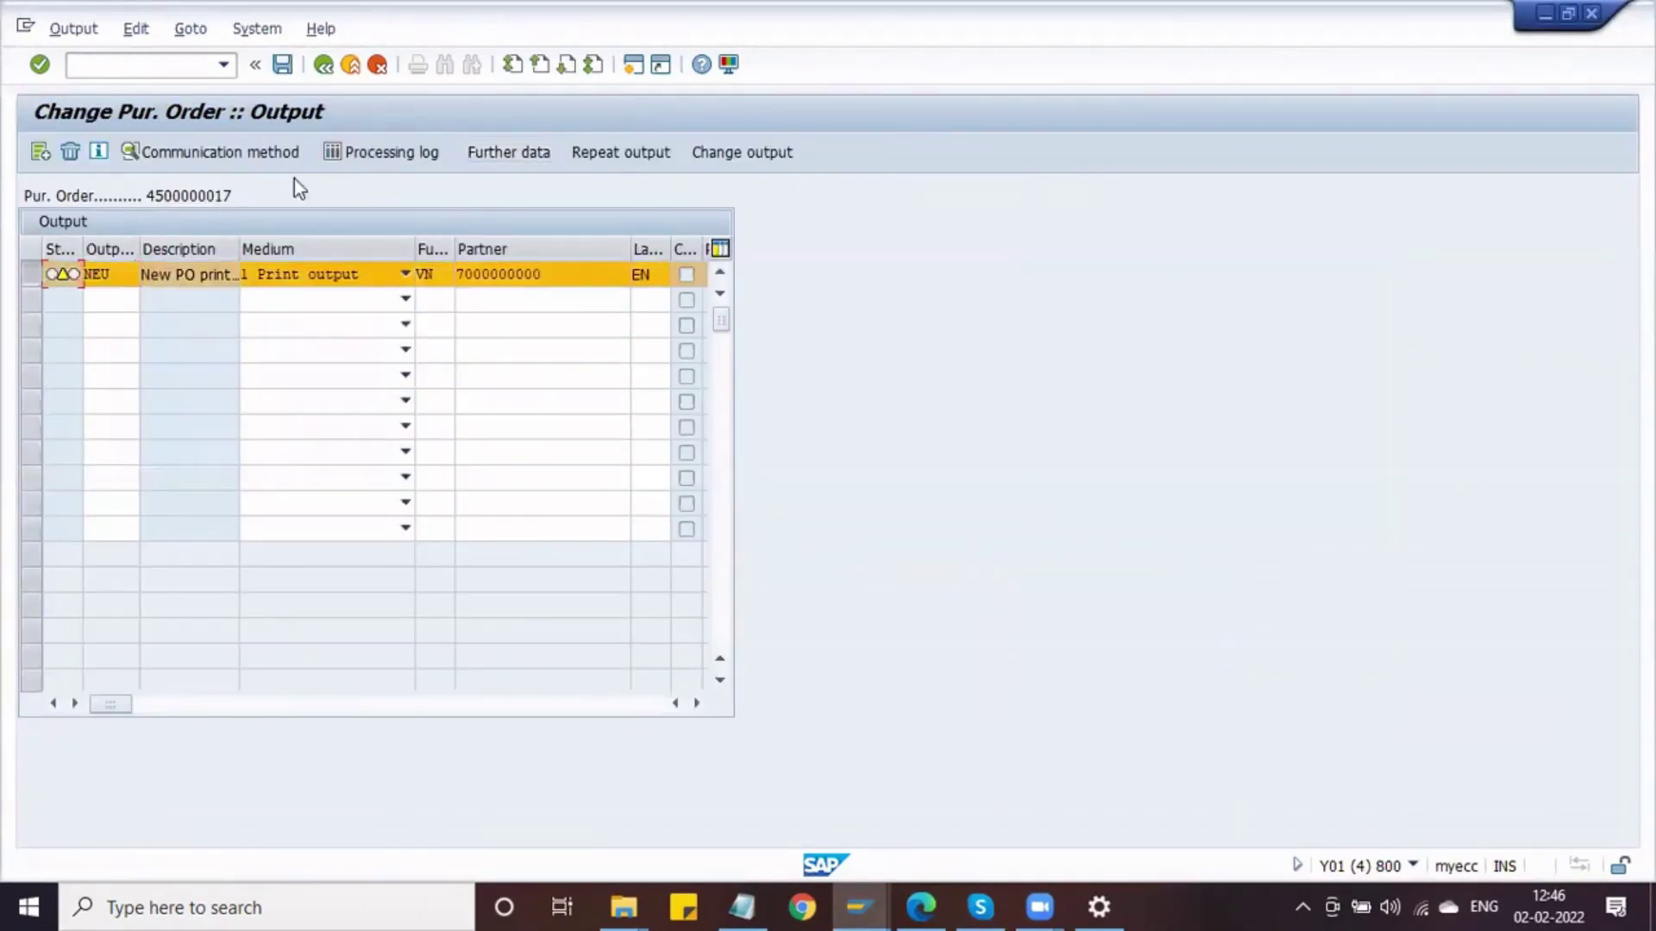
left_click(153, 159)
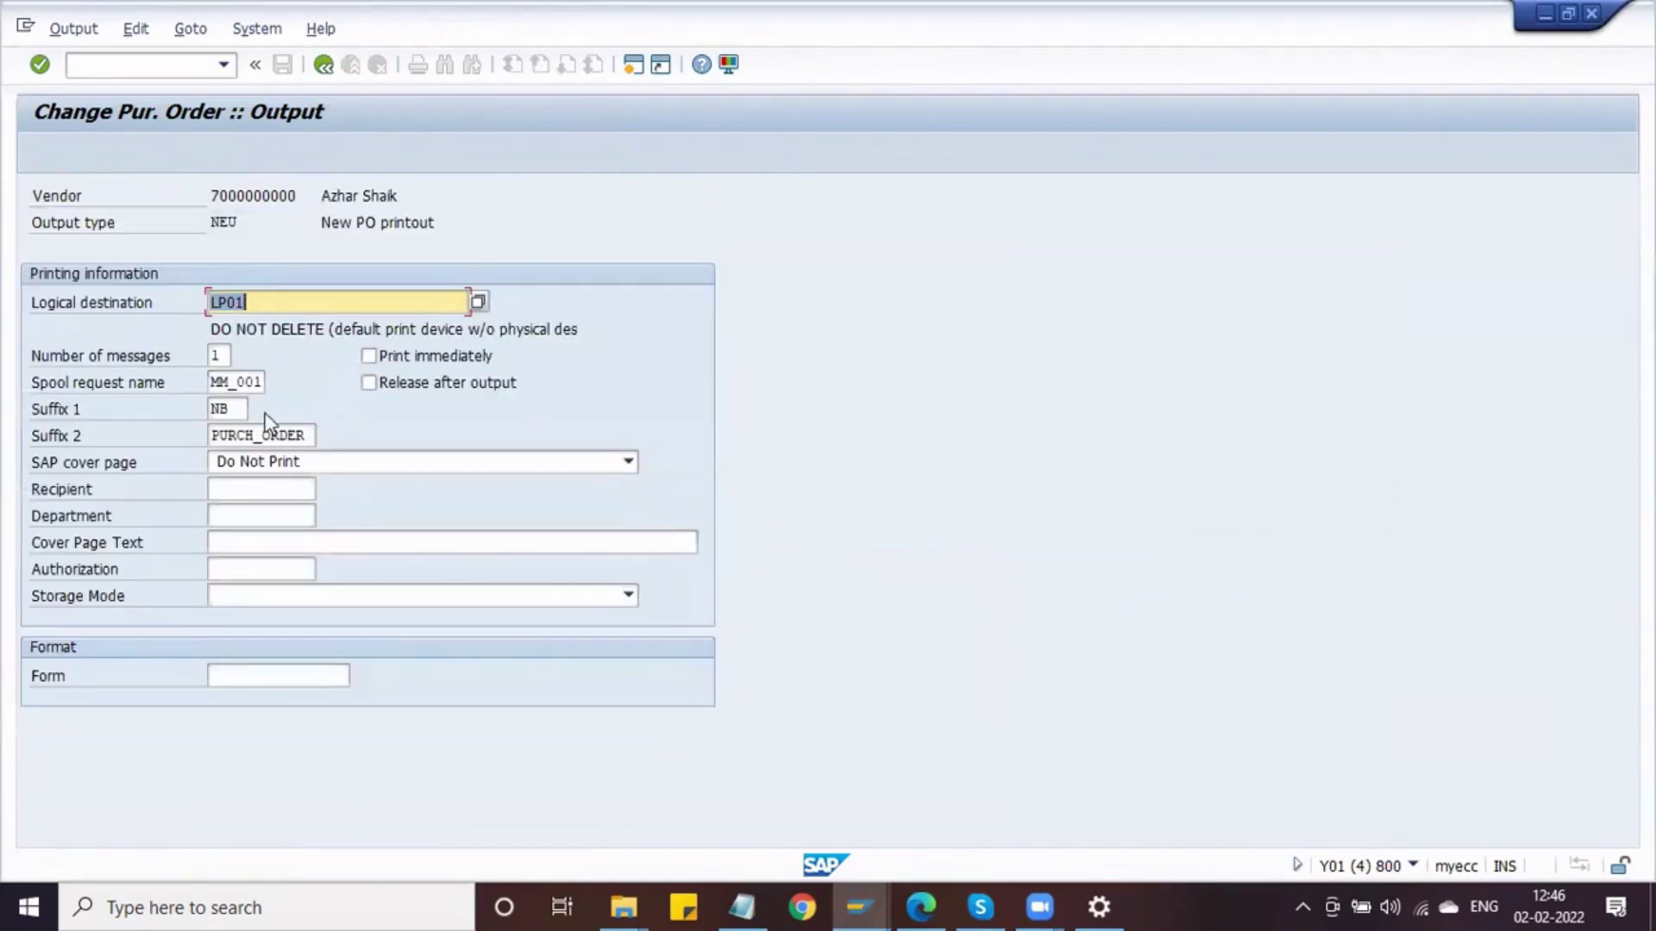
Keep the SAP cover page on Do Not Print and enable Print immediately for the NEU output
left_click(274, 463)
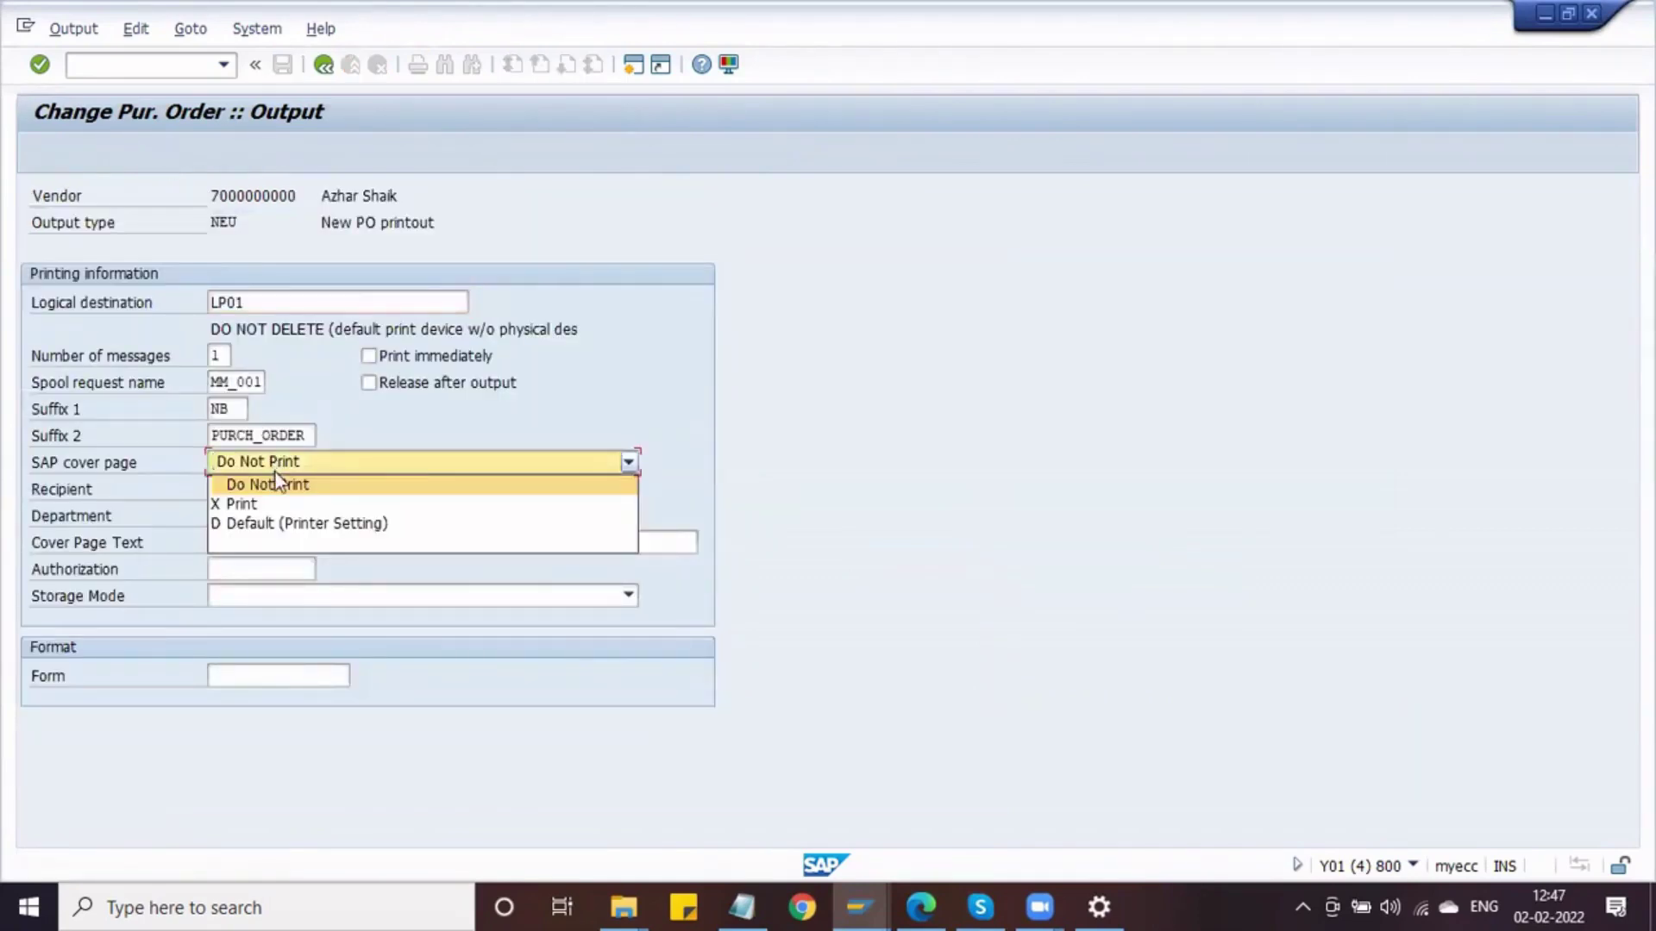
left_click(283, 487)
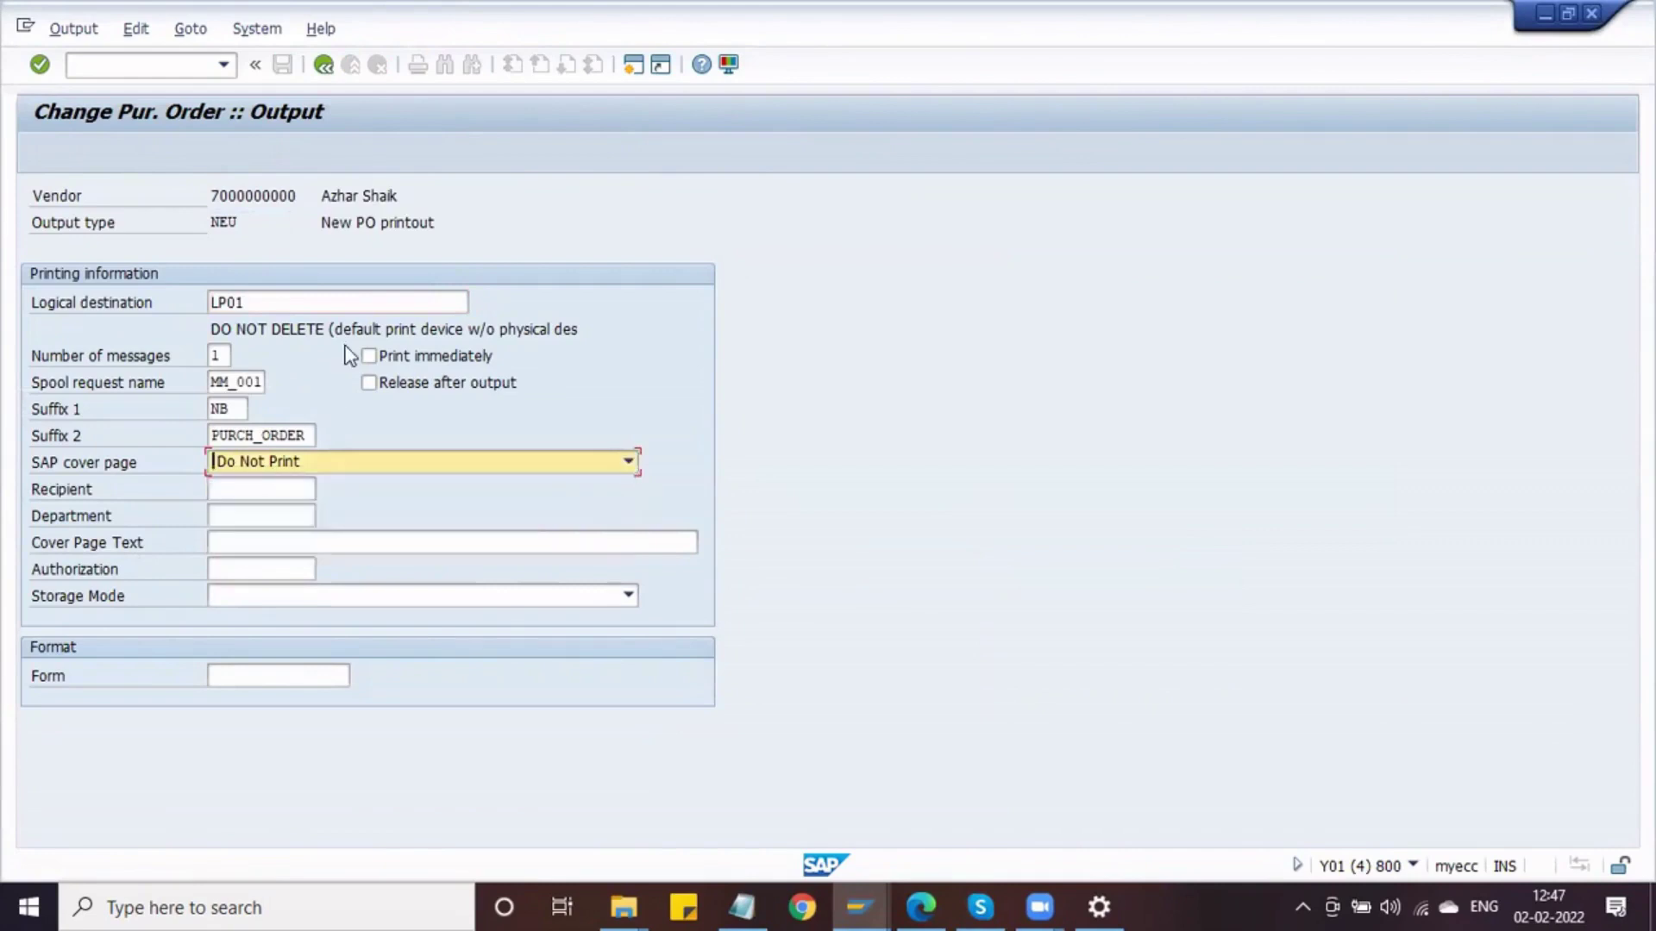
left_click(368, 354)
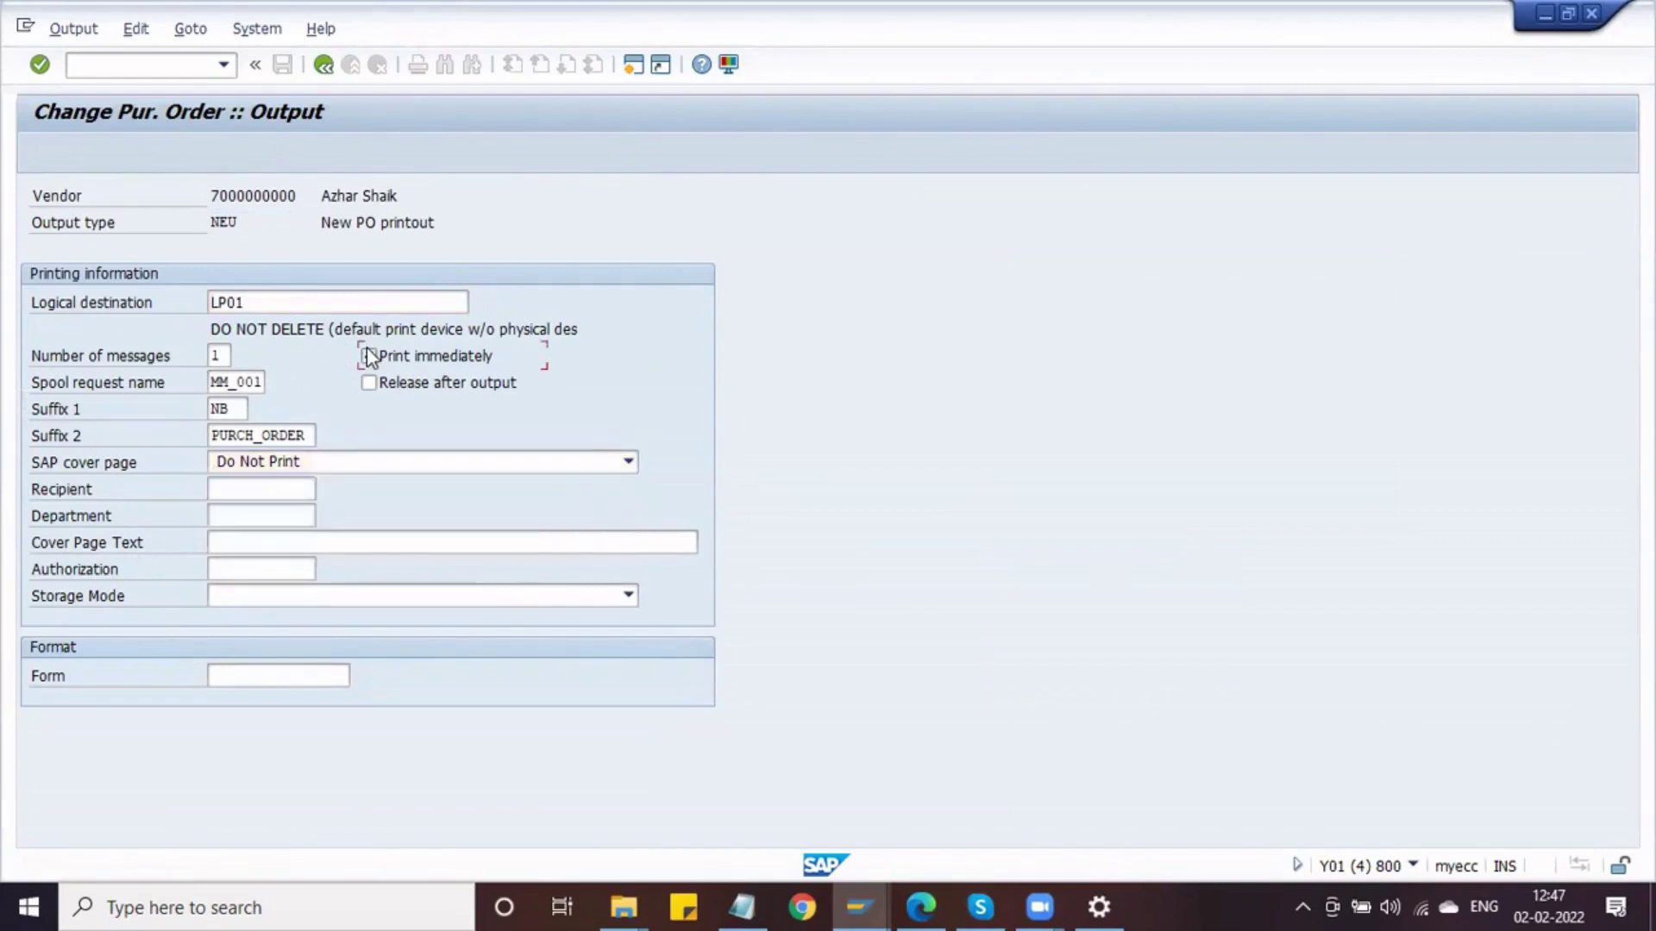
Clear the spool request name, both suffixes and the number of messages, and return to the output list
left_click(241, 415)
key("shift+Tab")
key("shift+Tab")
key("BackSpace")
key("Tab")
key("Tab")
key("BackSpace")
key("Tab")
key("BackSpace")
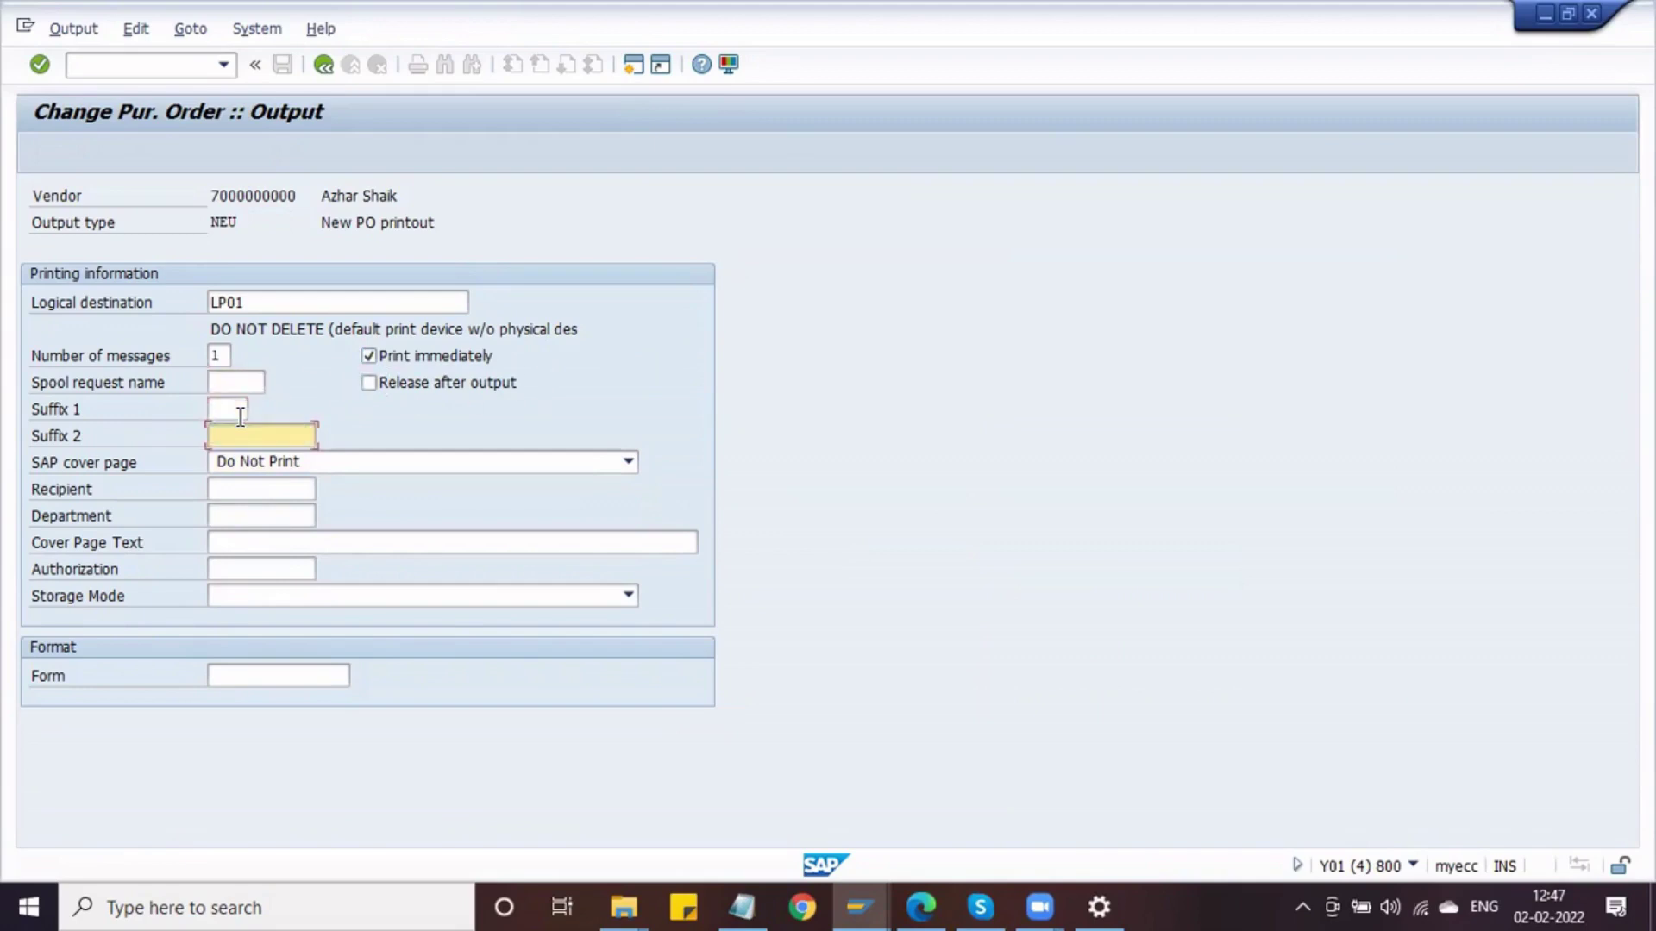
left_click(222, 353)
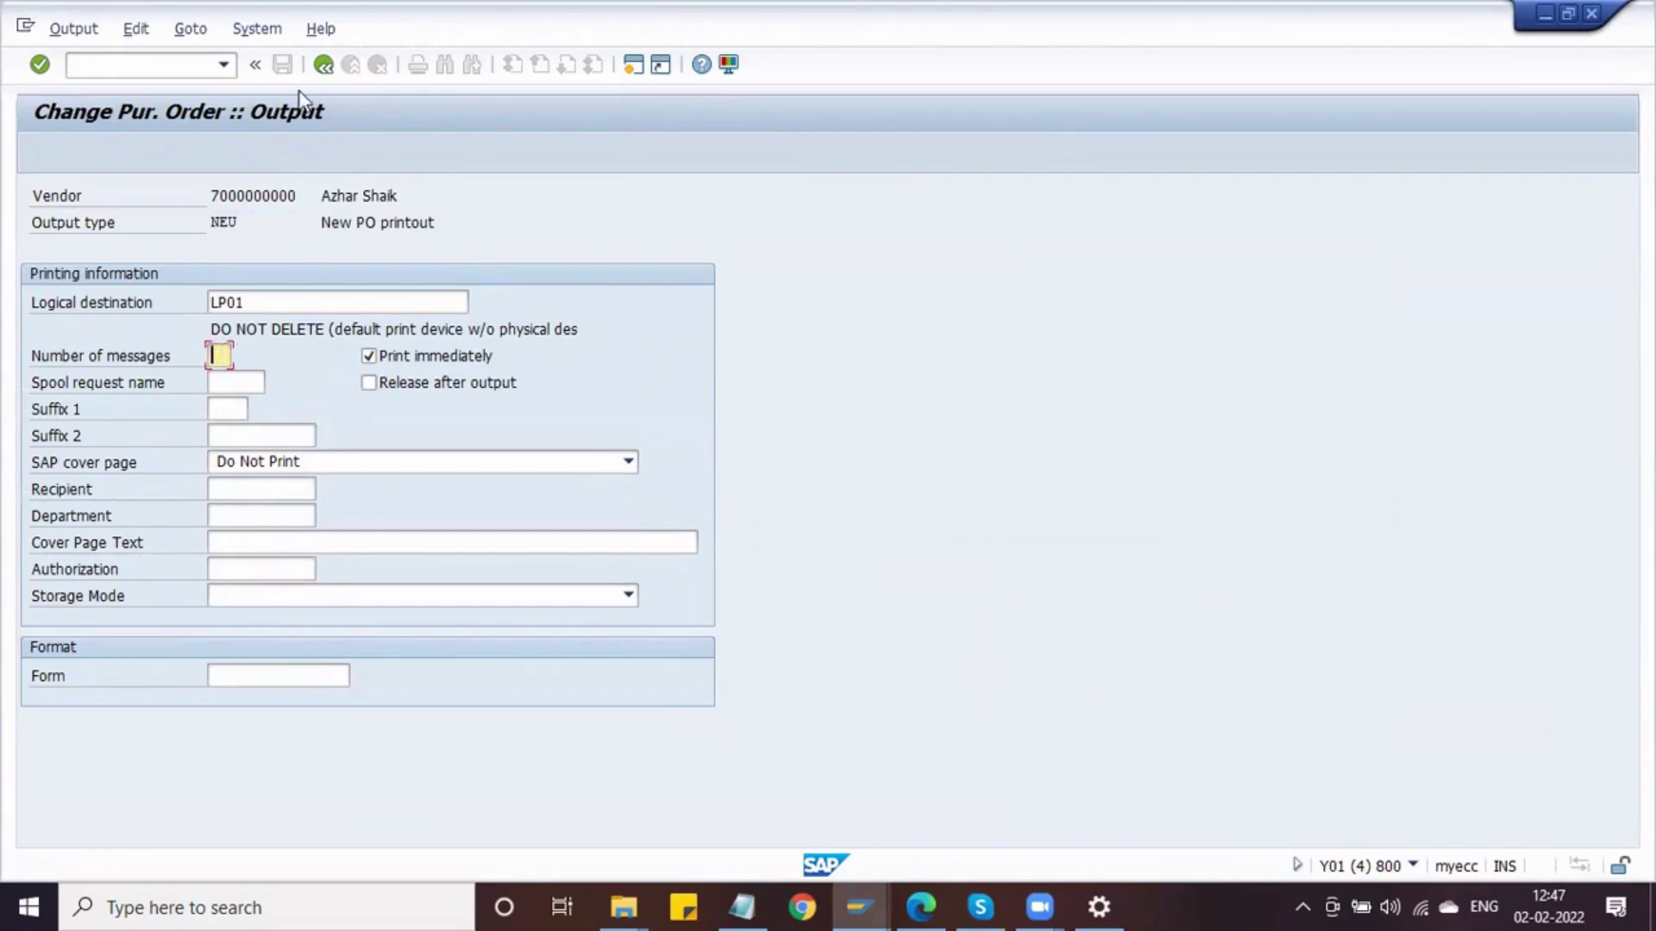
left_click(324, 66)
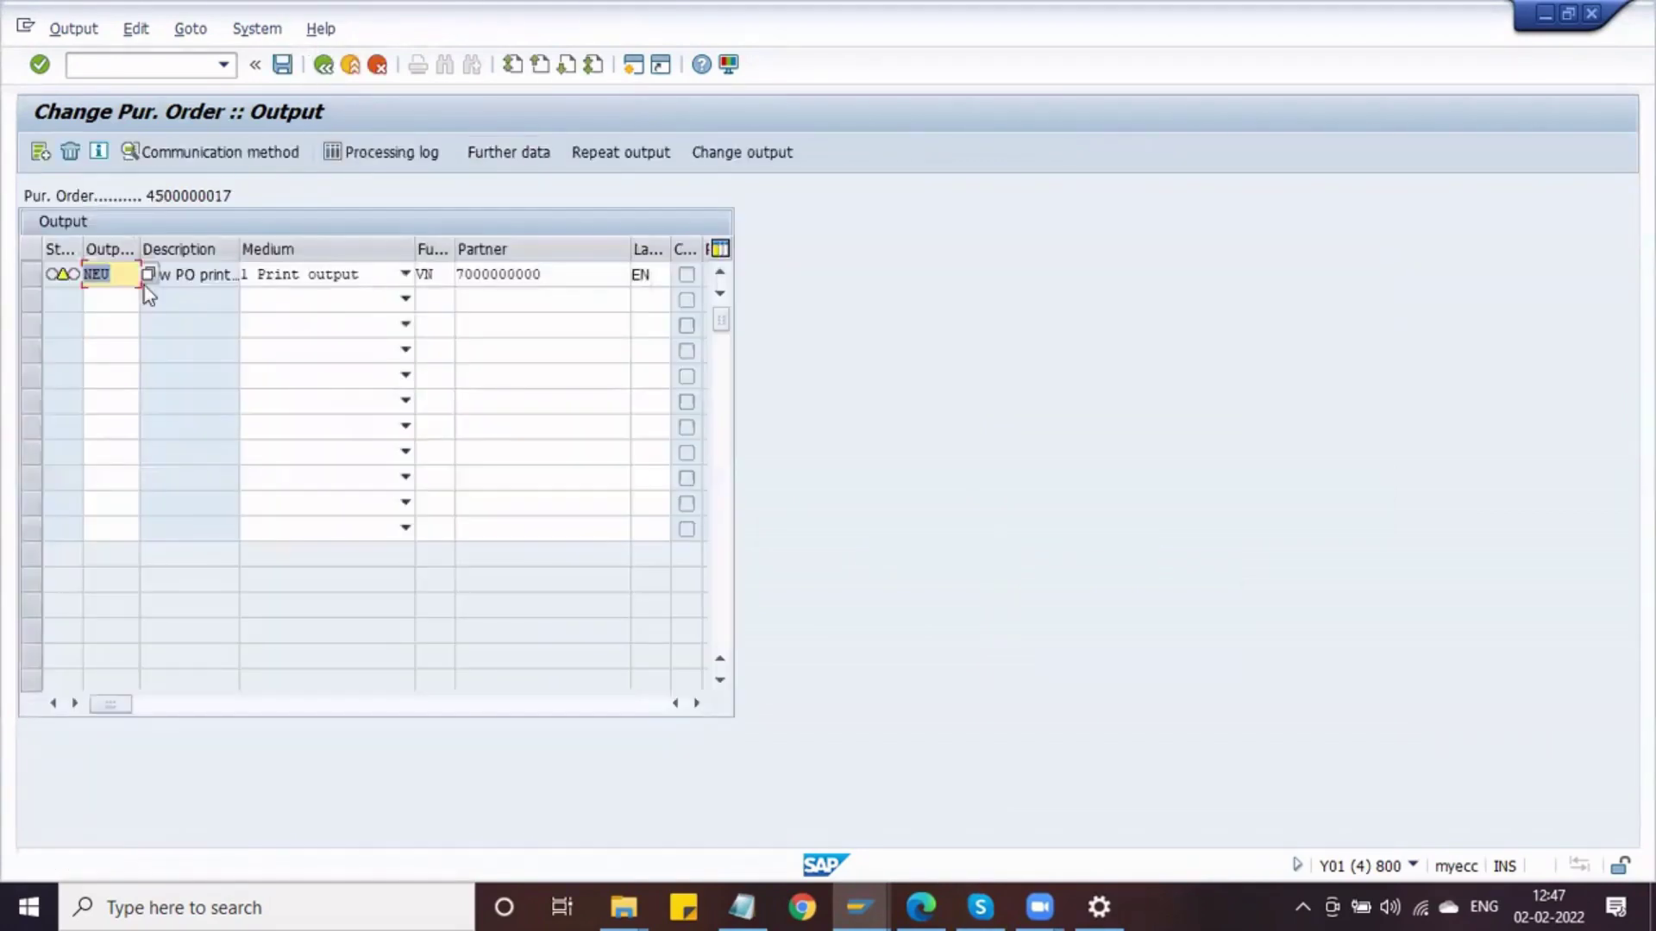
Set the NEU output's dispatch time to 4 Send immediately (when saving the application) and save the purchase order
left_click(25, 276)
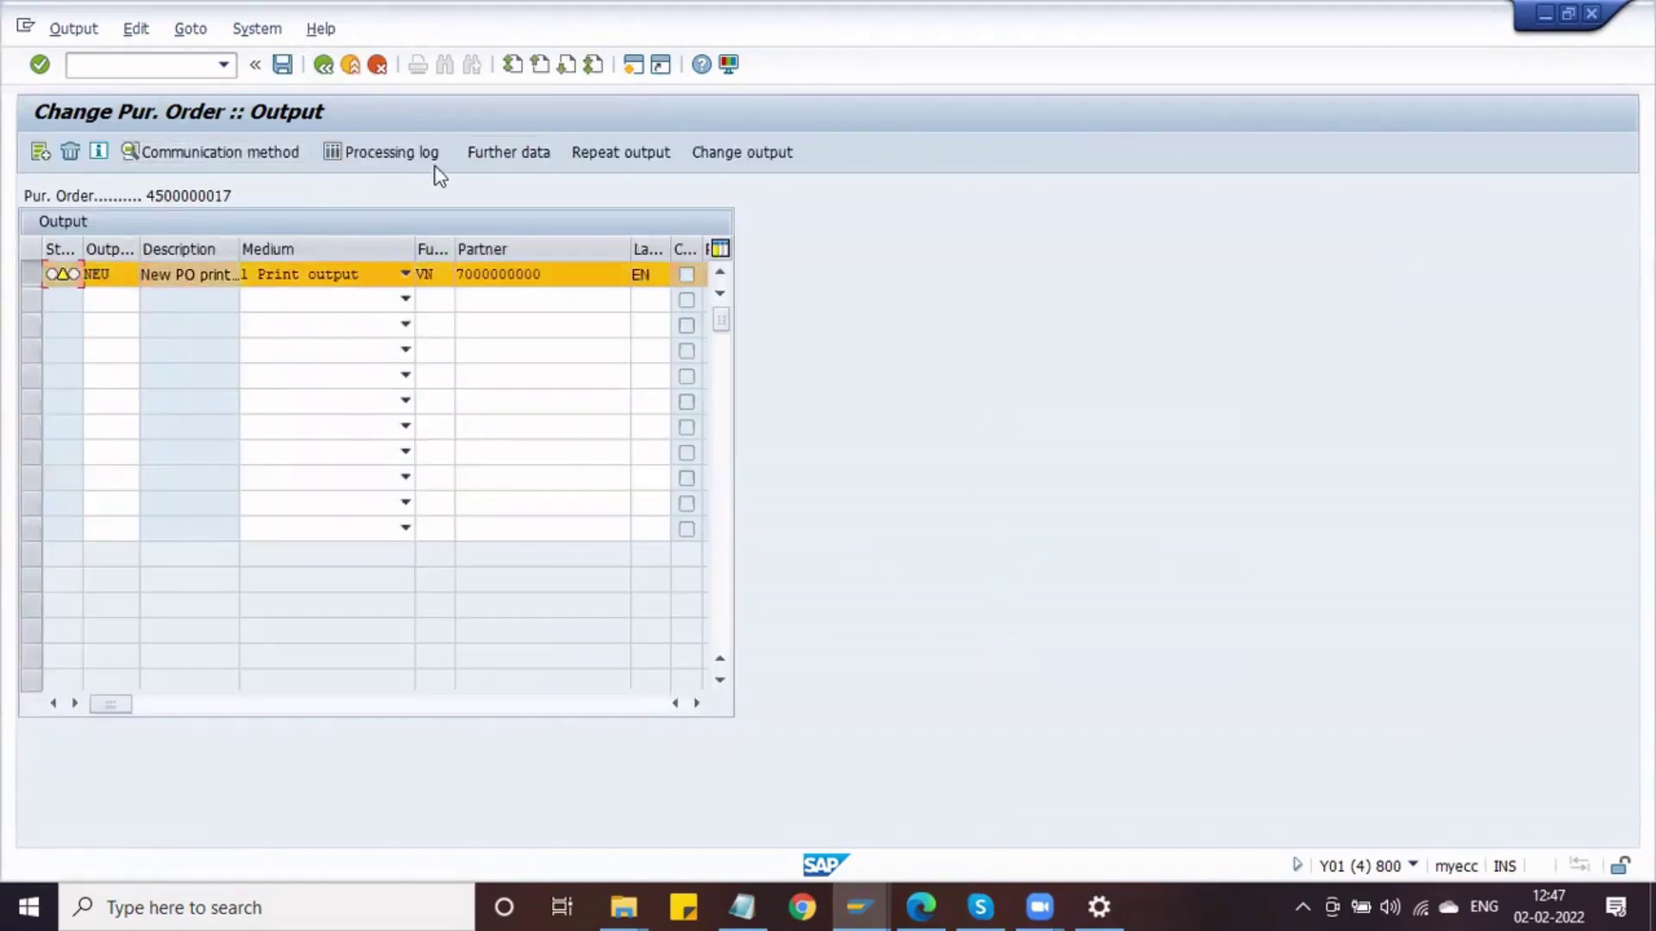
left_click(506, 154)
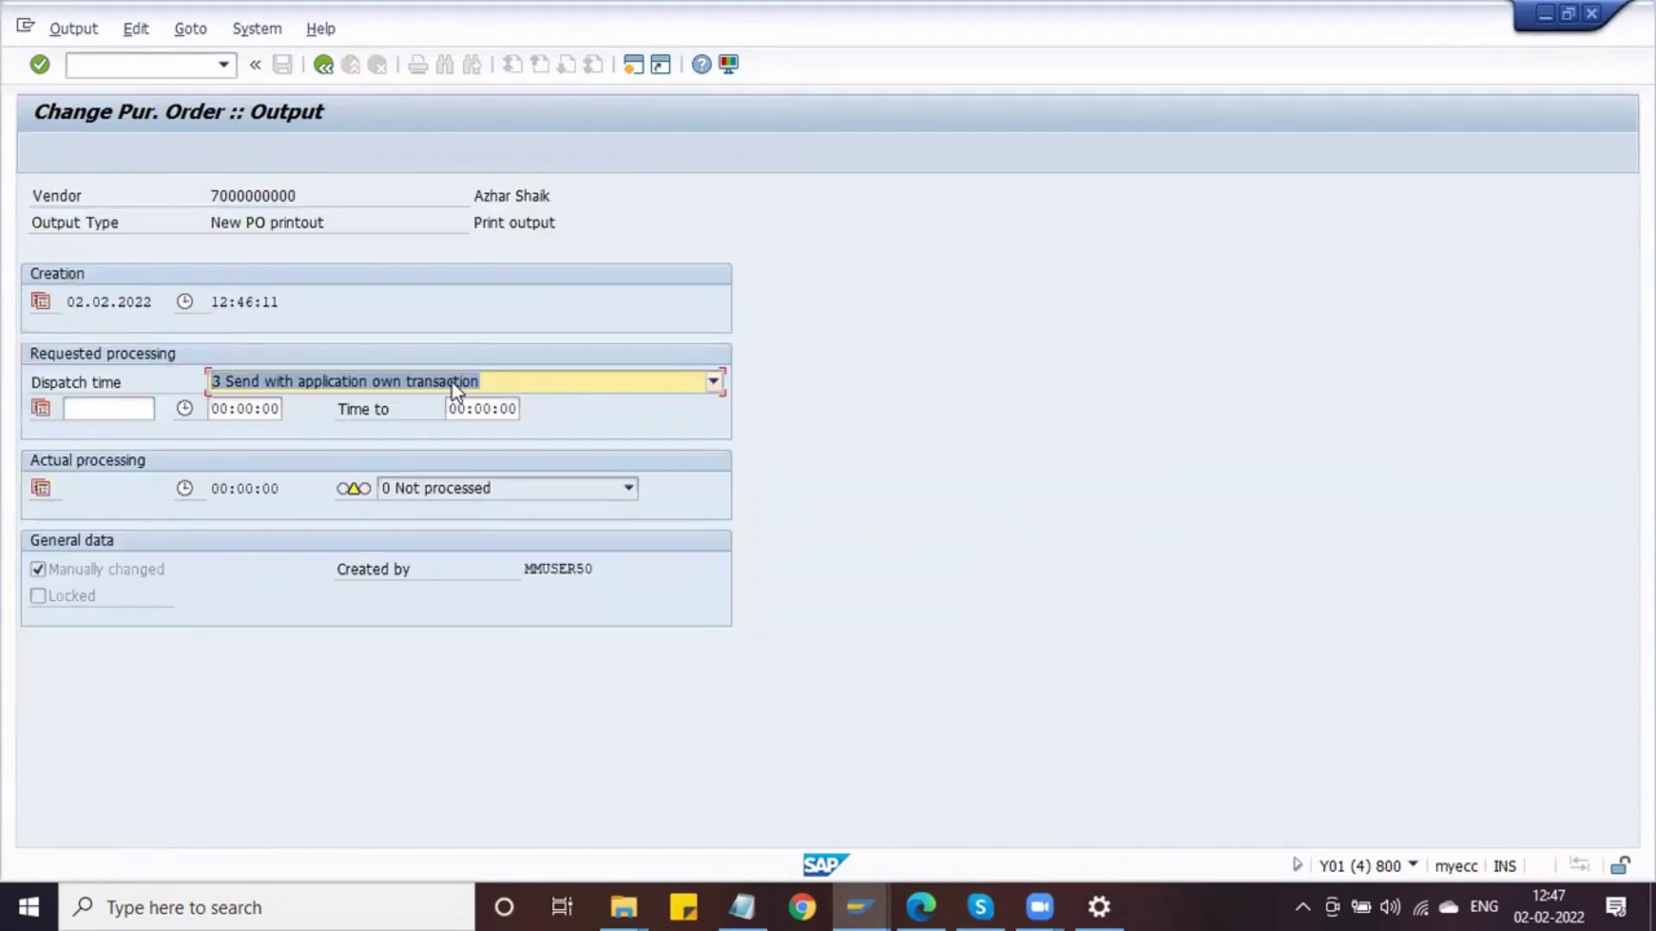
left_click(456, 389)
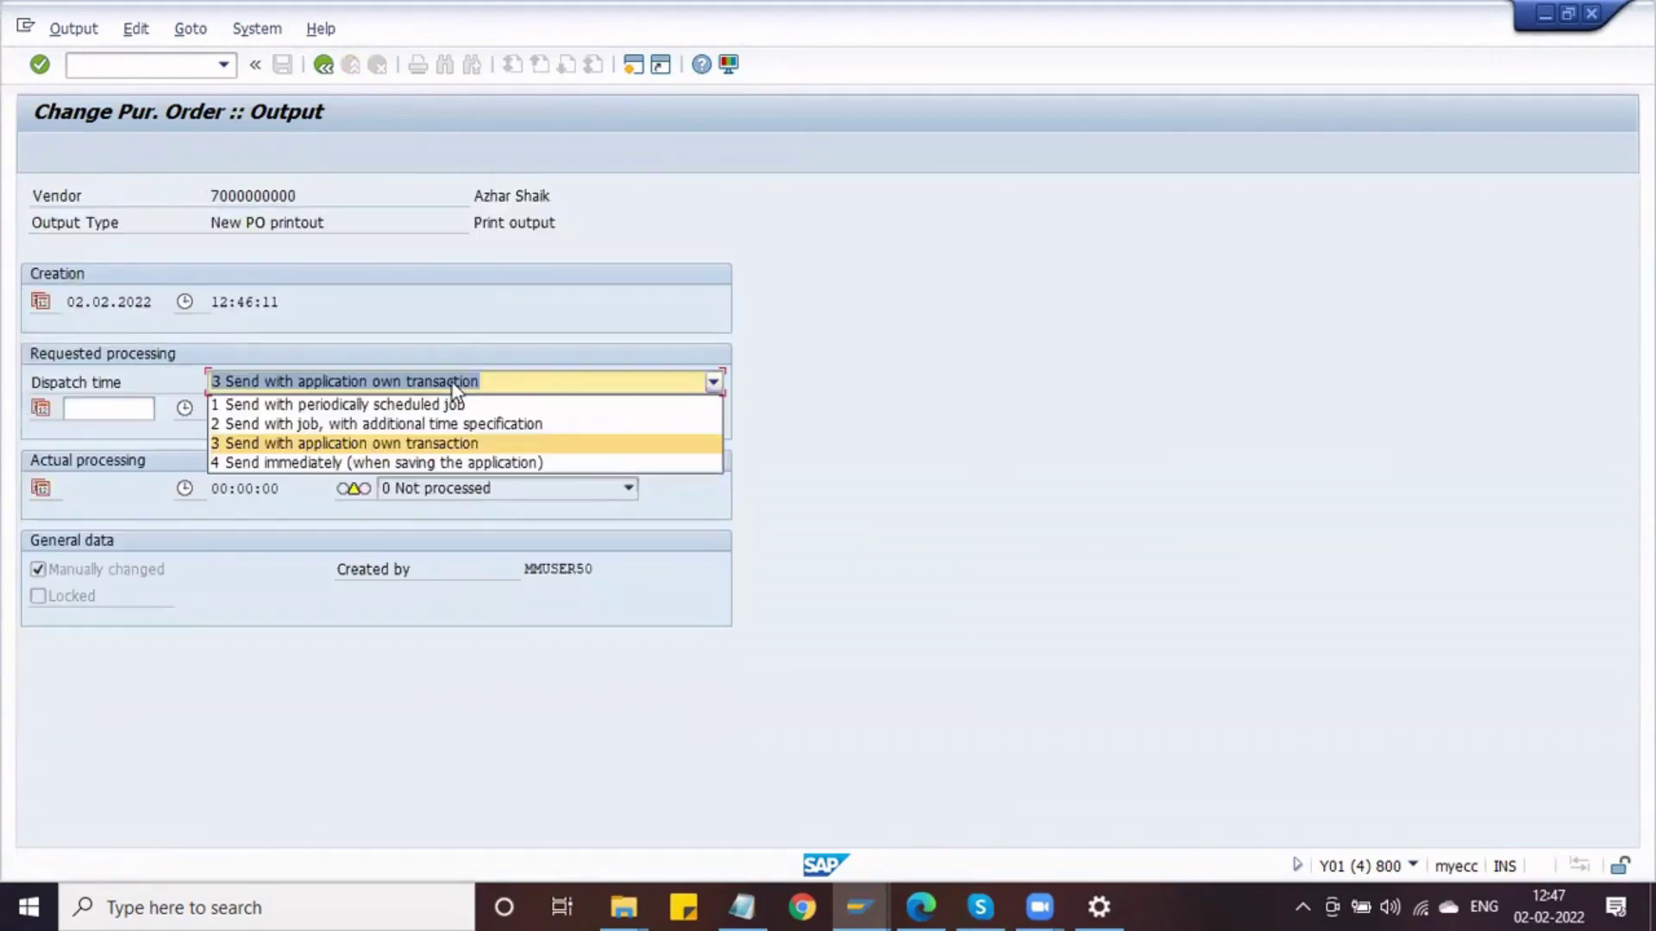
left_click(452, 463)
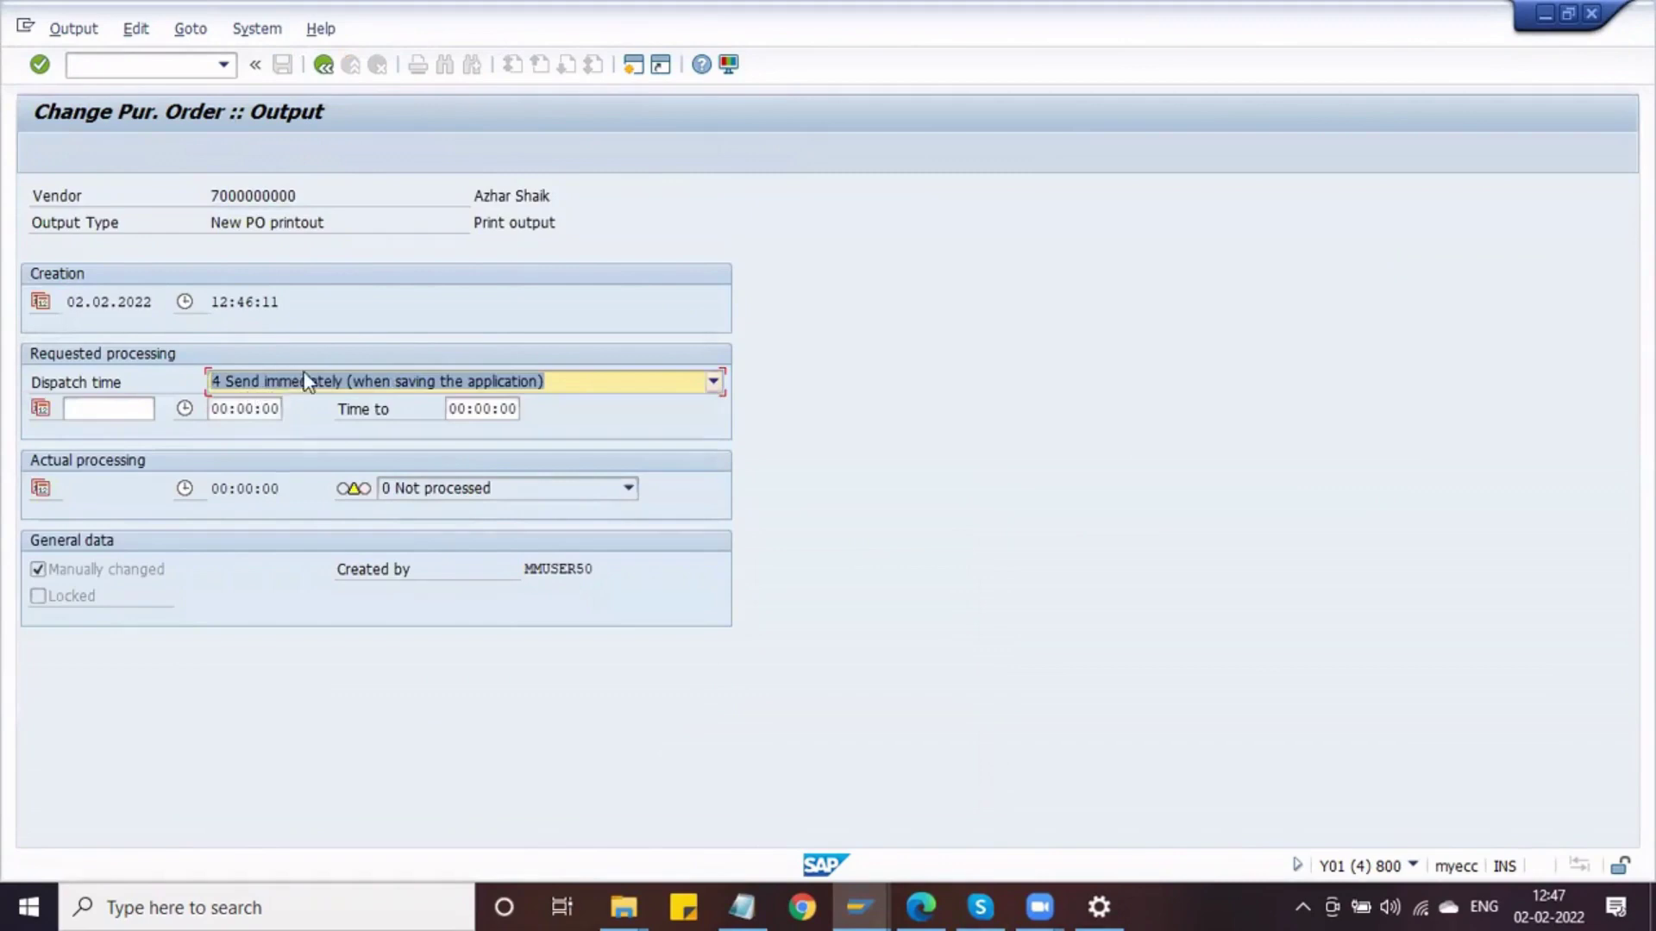
left_click(322, 67)
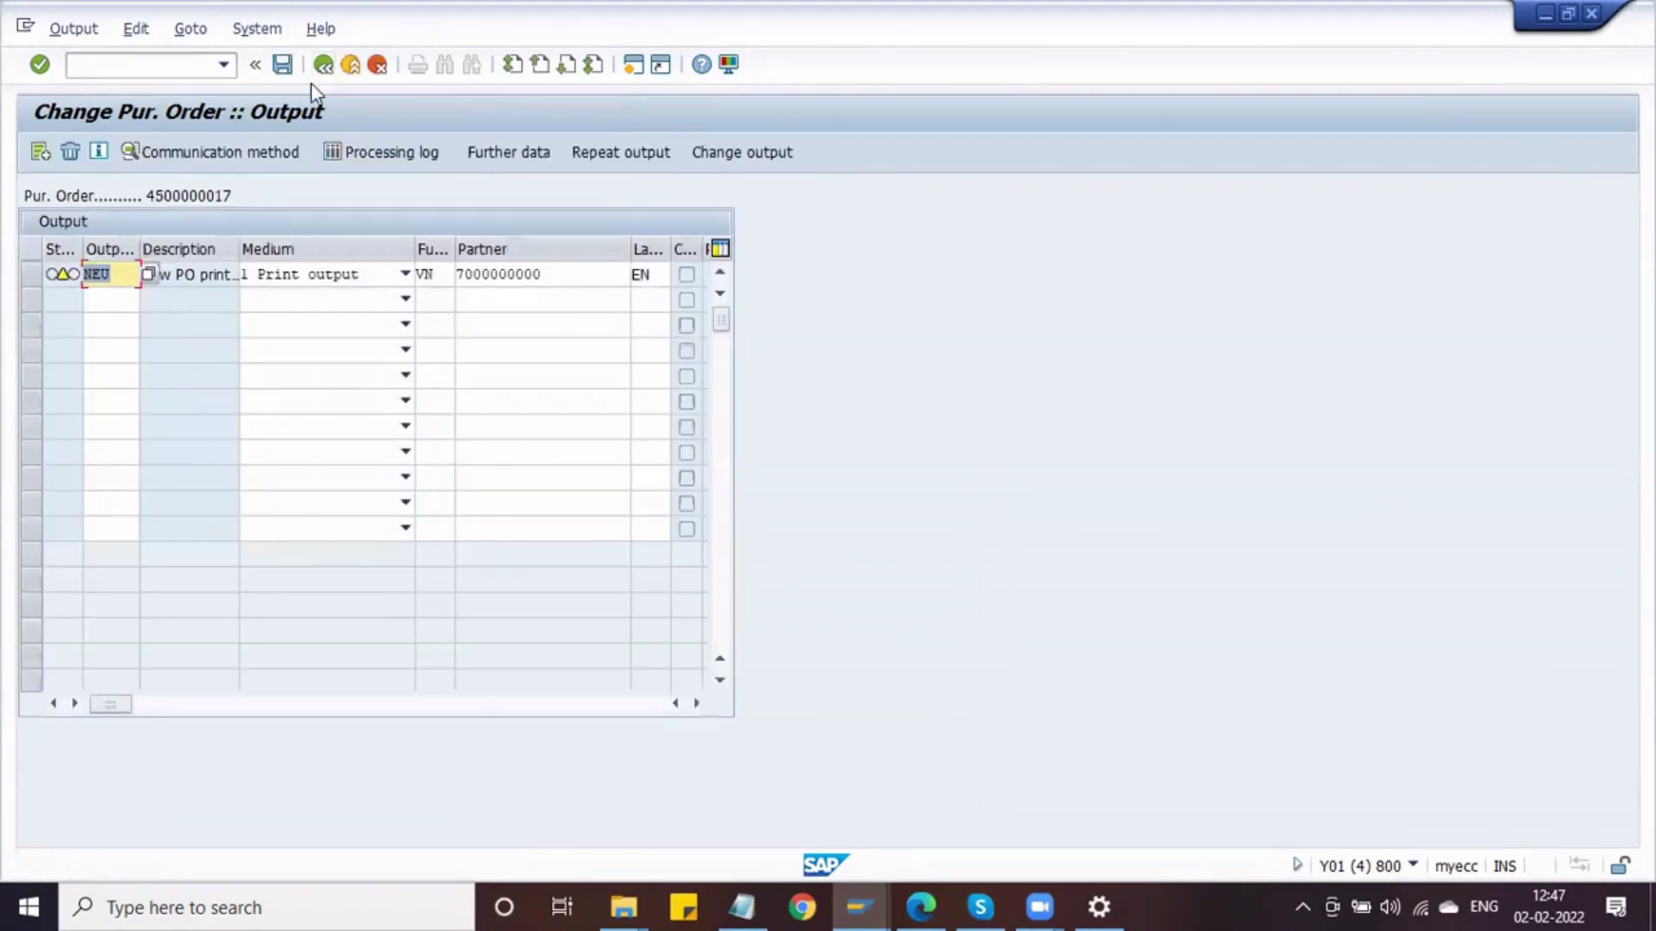
left_click(283, 65)
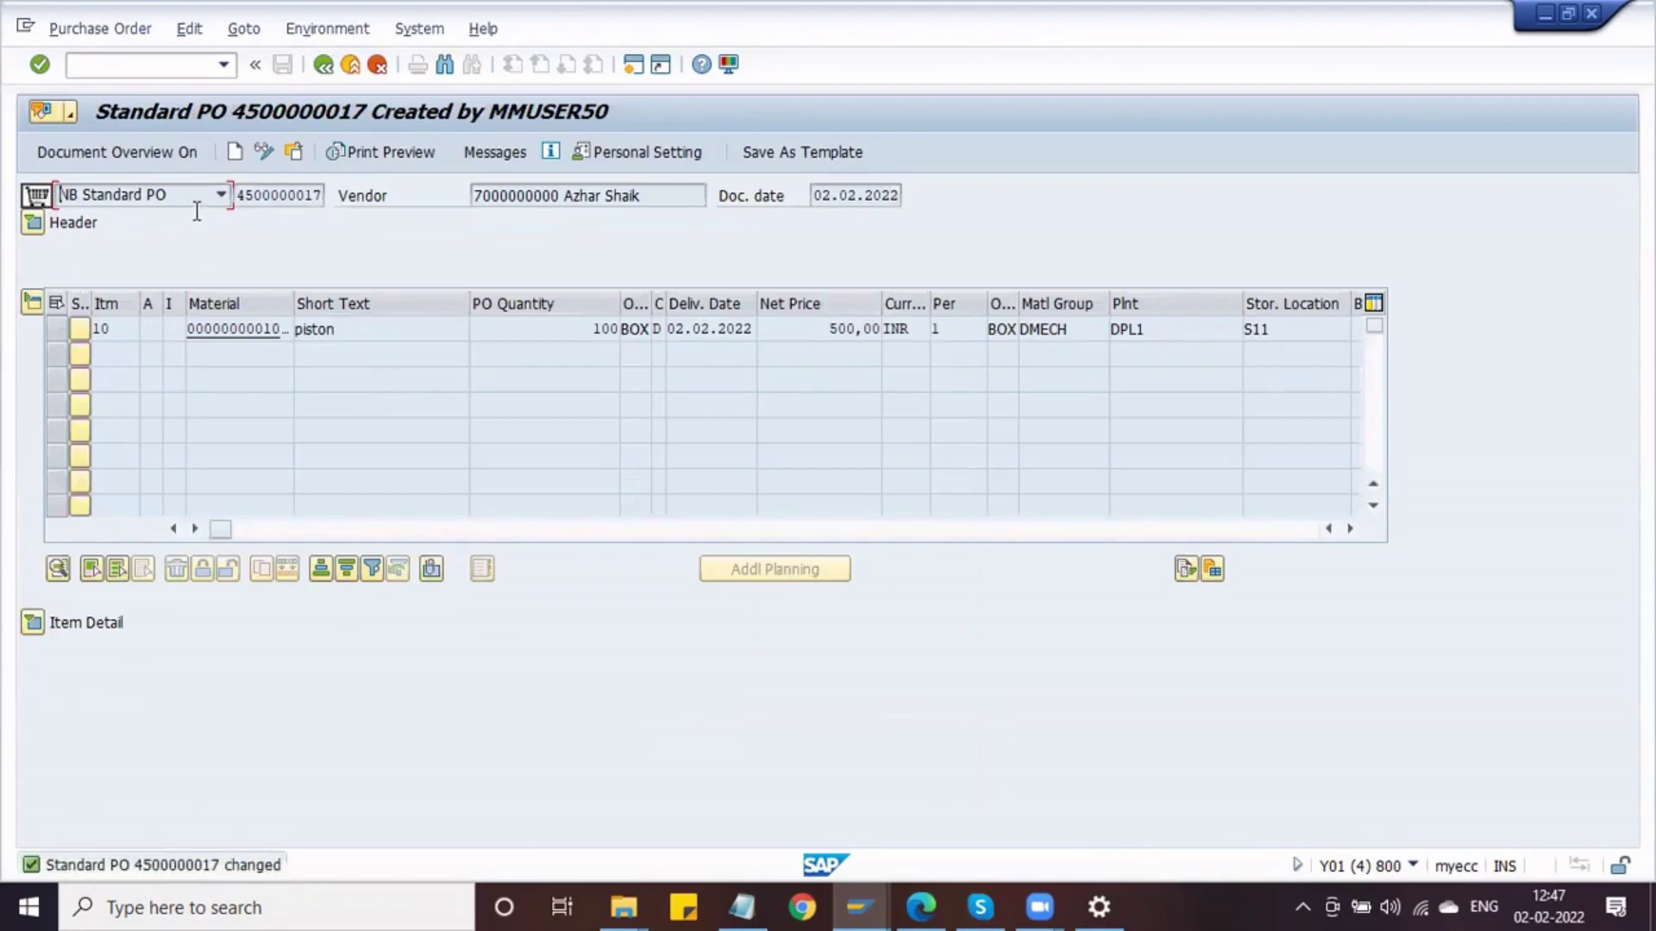
Start another purchase order with document type DNB Delphi Standard PO
left_click(183, 199)
left_click(321, 236)
left_click_drag(657, 199, 533, 206)
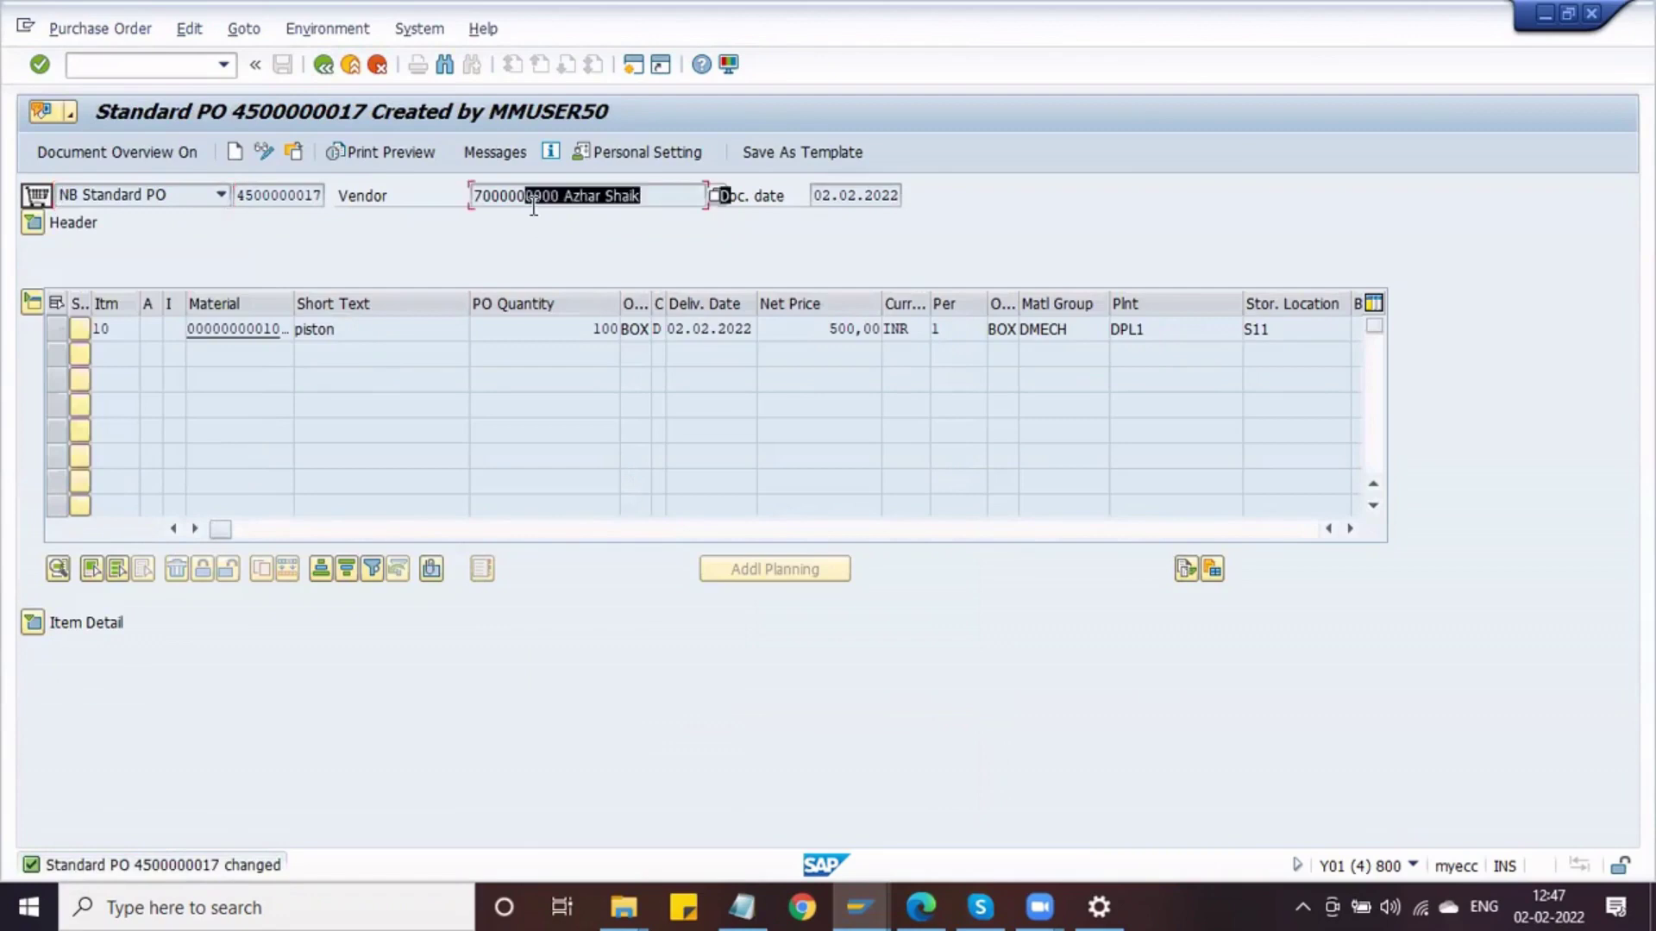
left_click(237, 153)
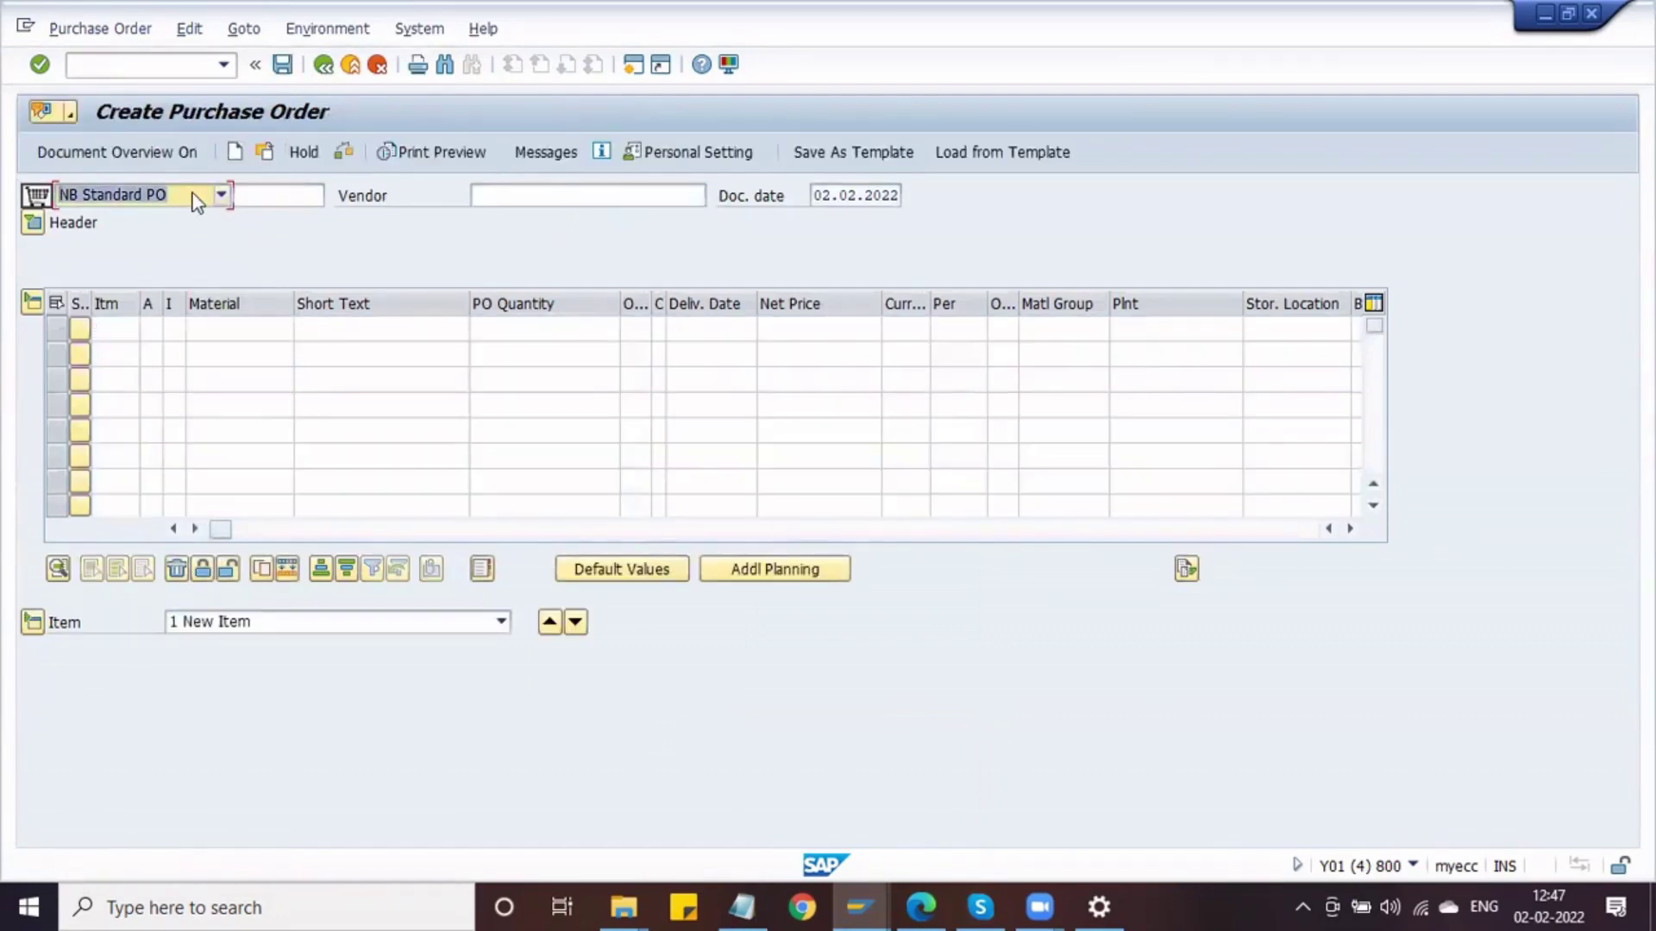
left_click(195, 201)
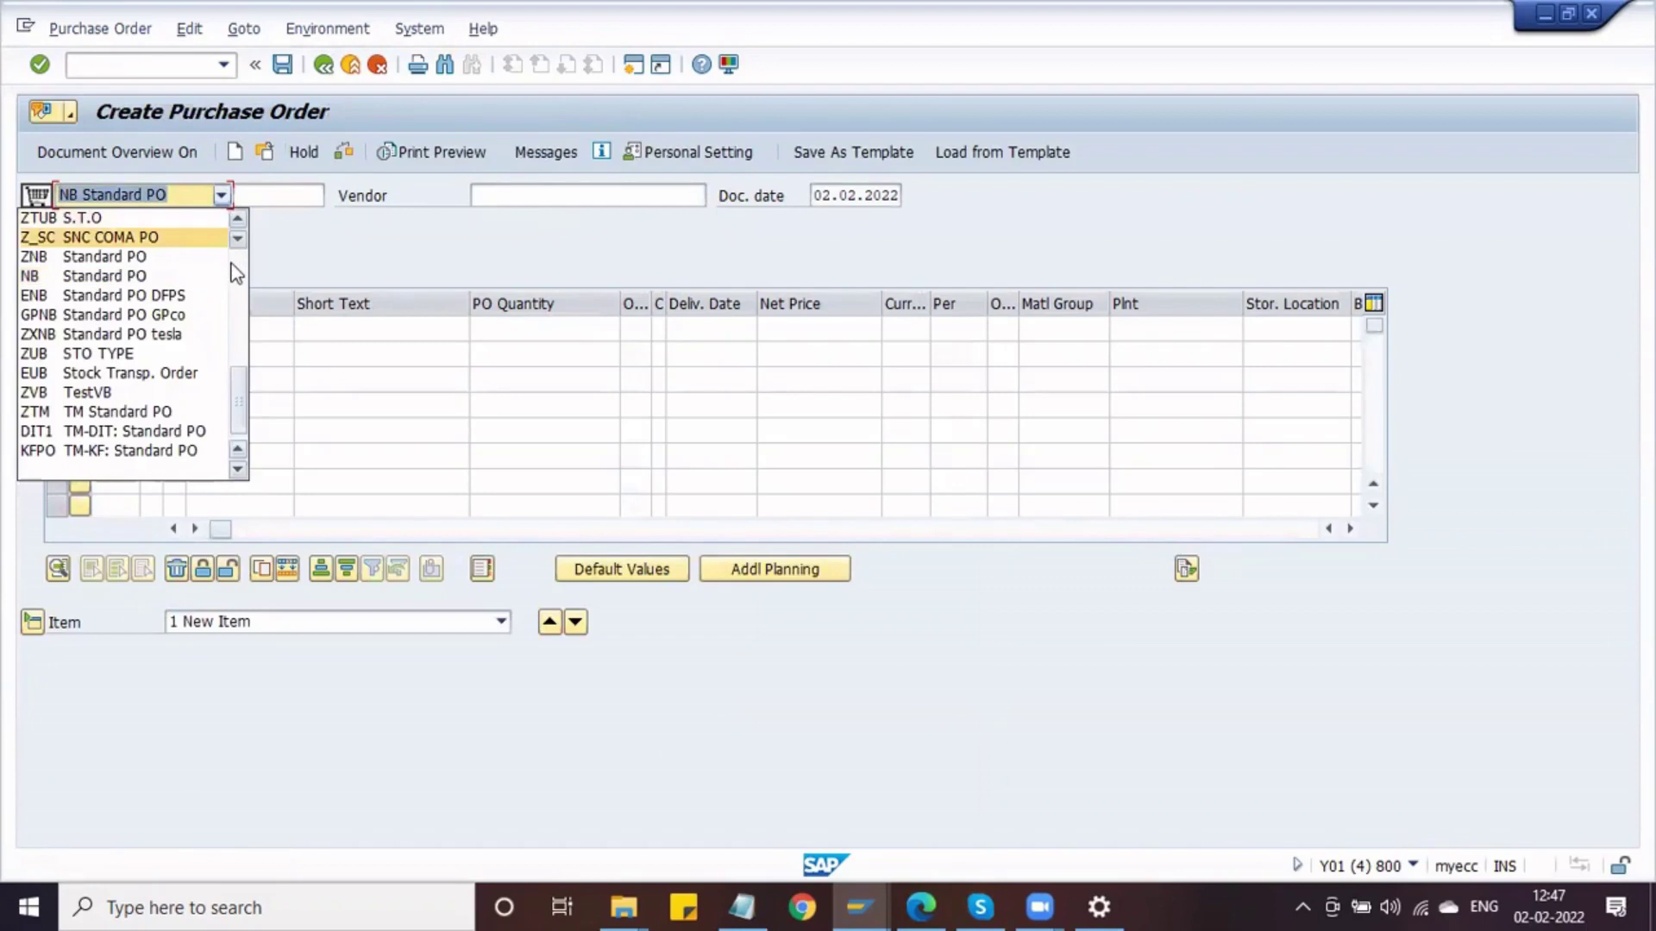
scroll(239, 272, "up", 8)
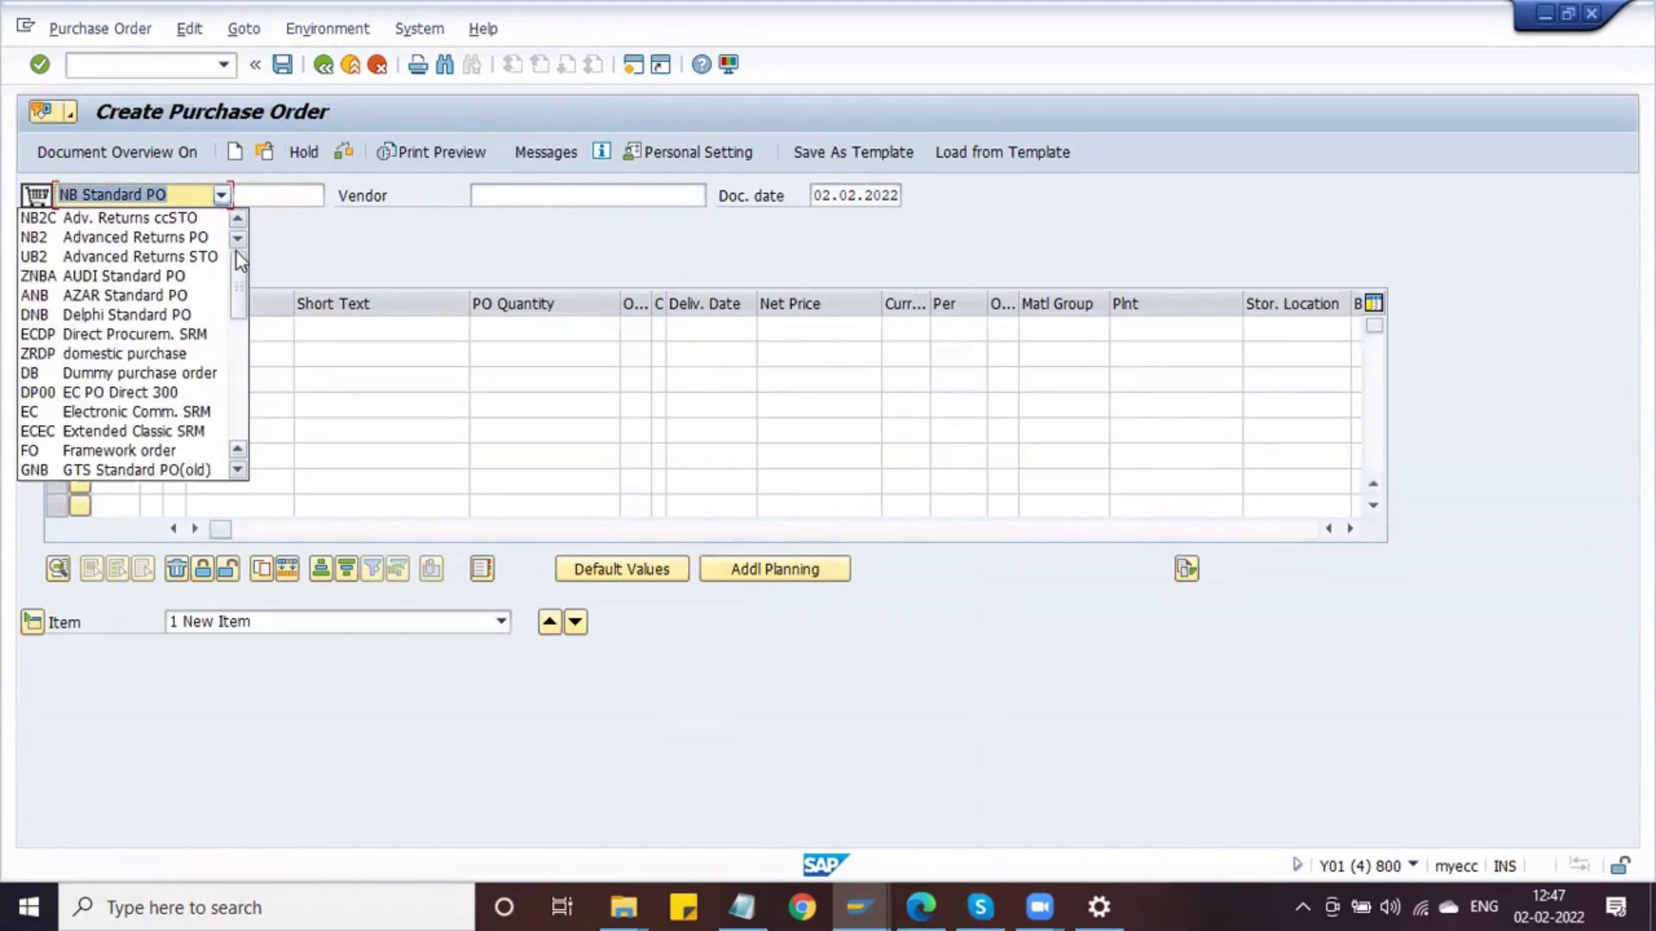
left_click(119, 326)
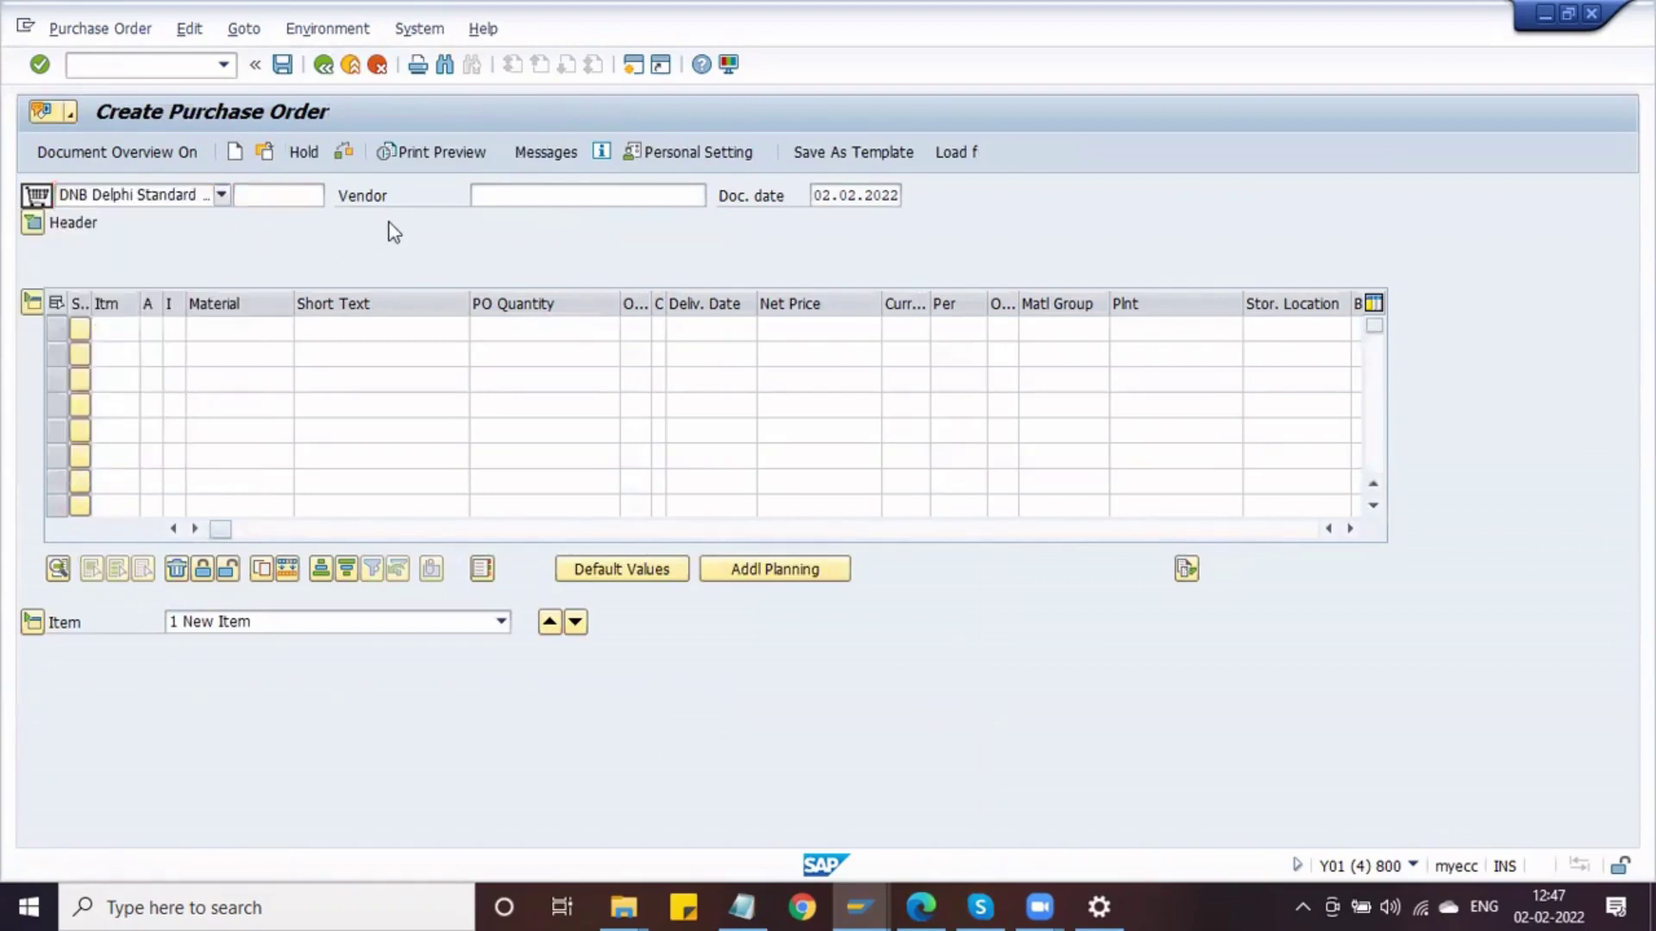
Enter the vendor number in the new purchase order and validate it
left_click(520, 191)
key("Down")
key("Return")
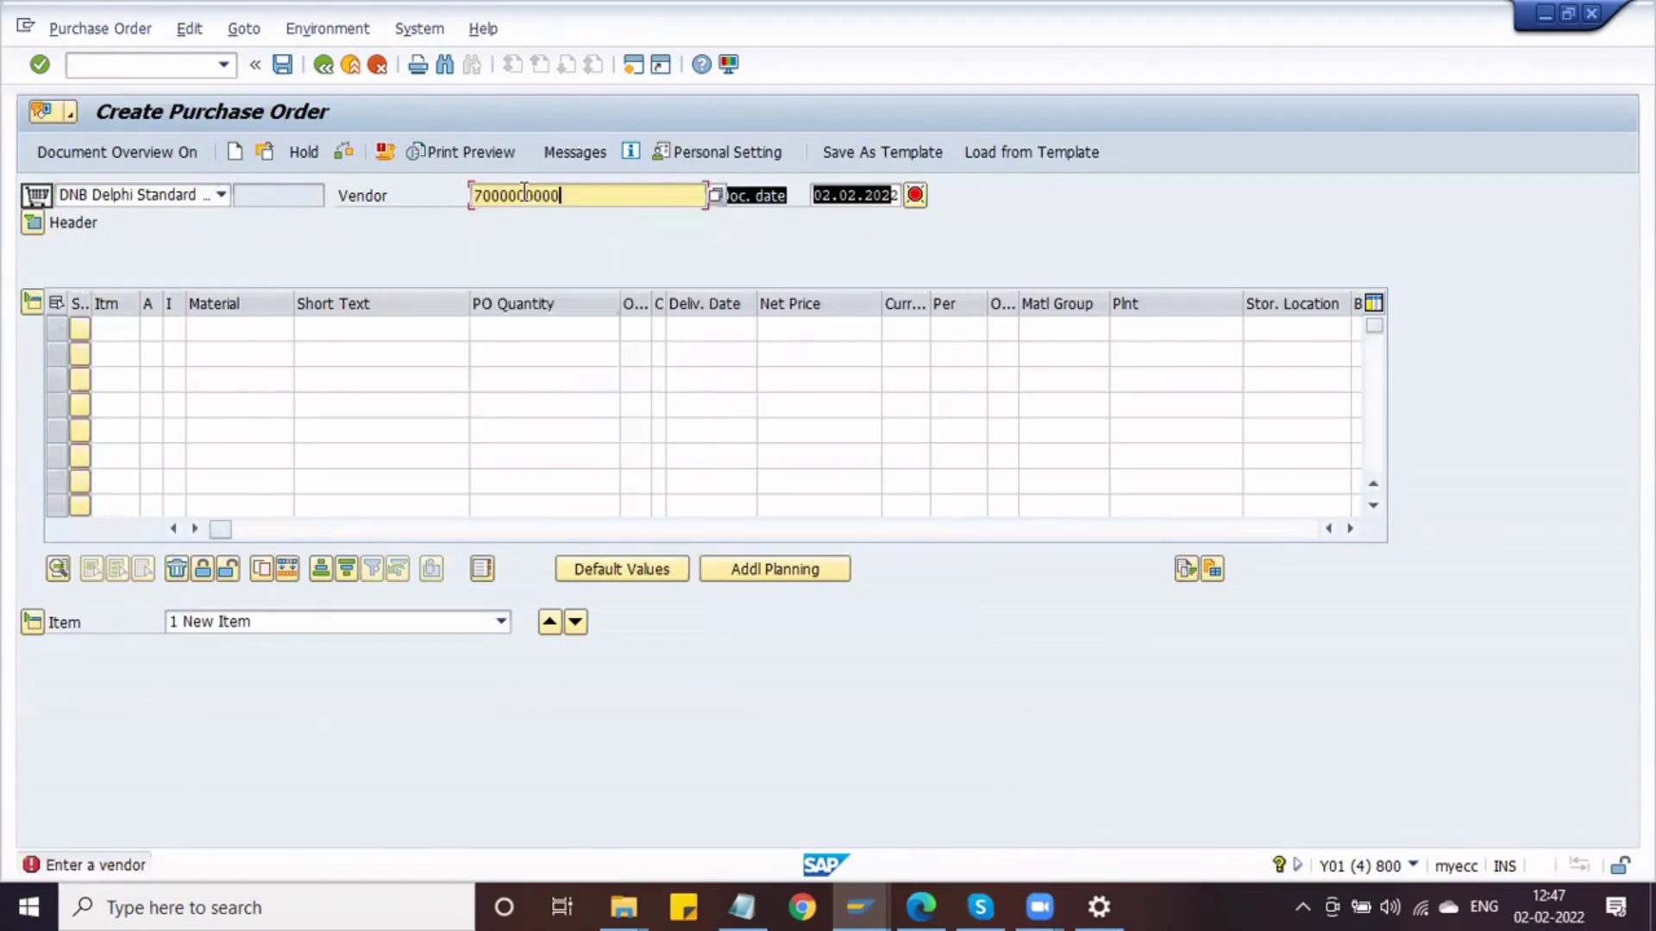
key("Return")
Set the header's organizational data to purchasing organization DLPO, purchasing group dpg and company code dmot
left_click(36, 225)
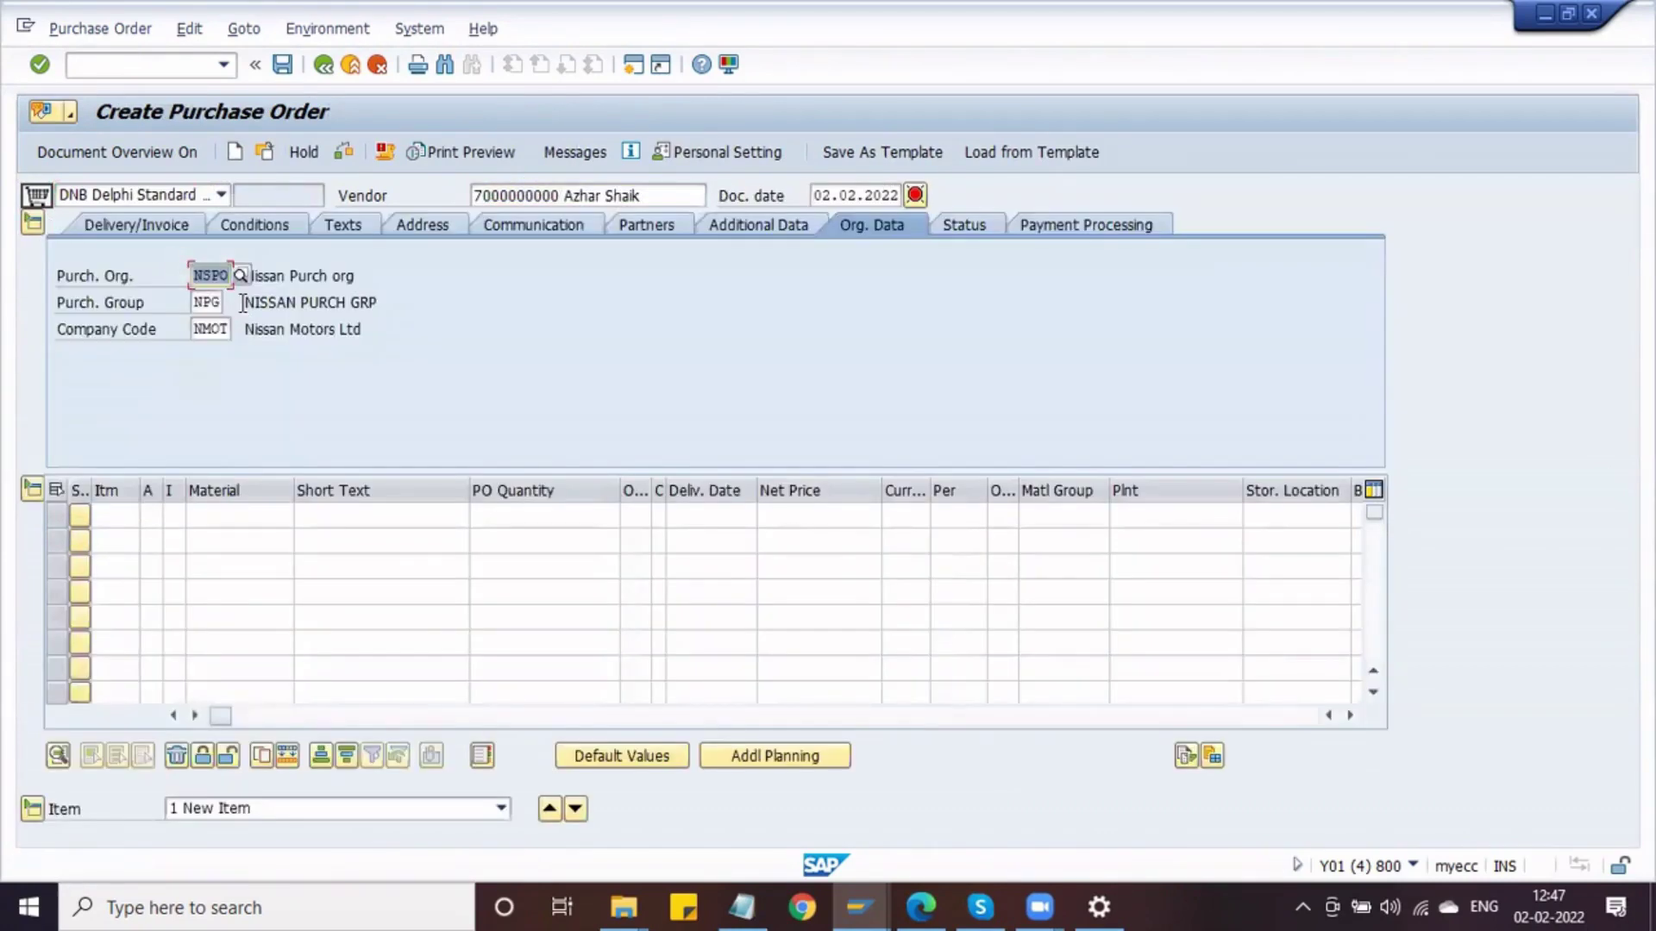
key("BackSpace")
left_click(241, 303)
key("Tab")
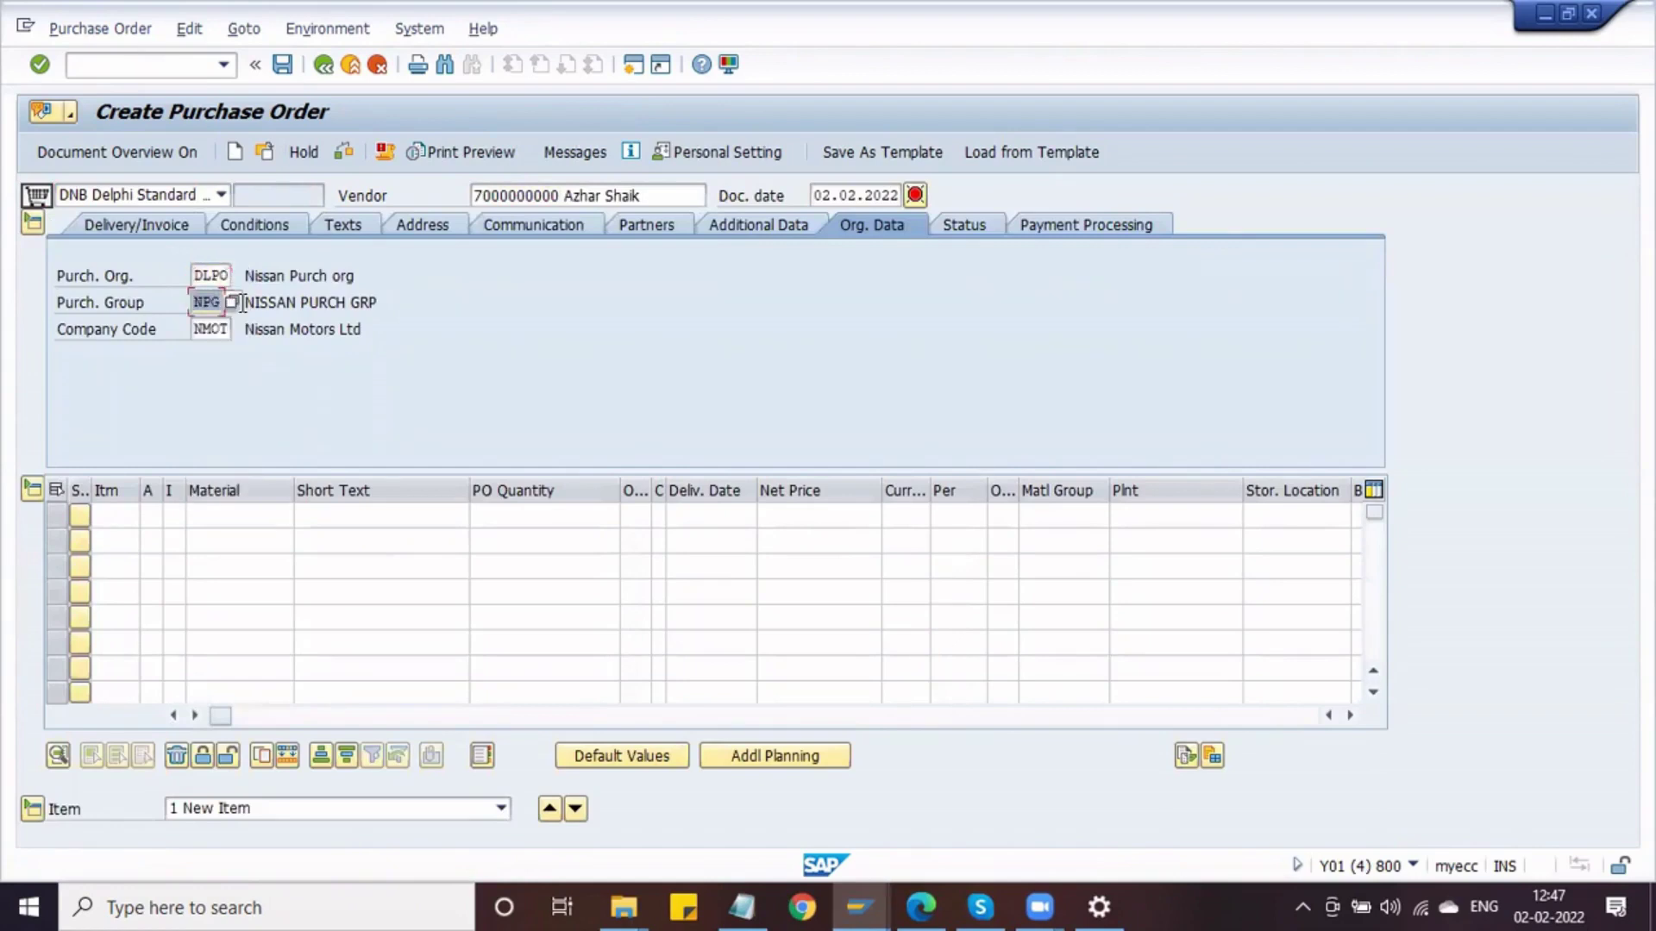
type("dpg")
key("Tab")
type("dmot")
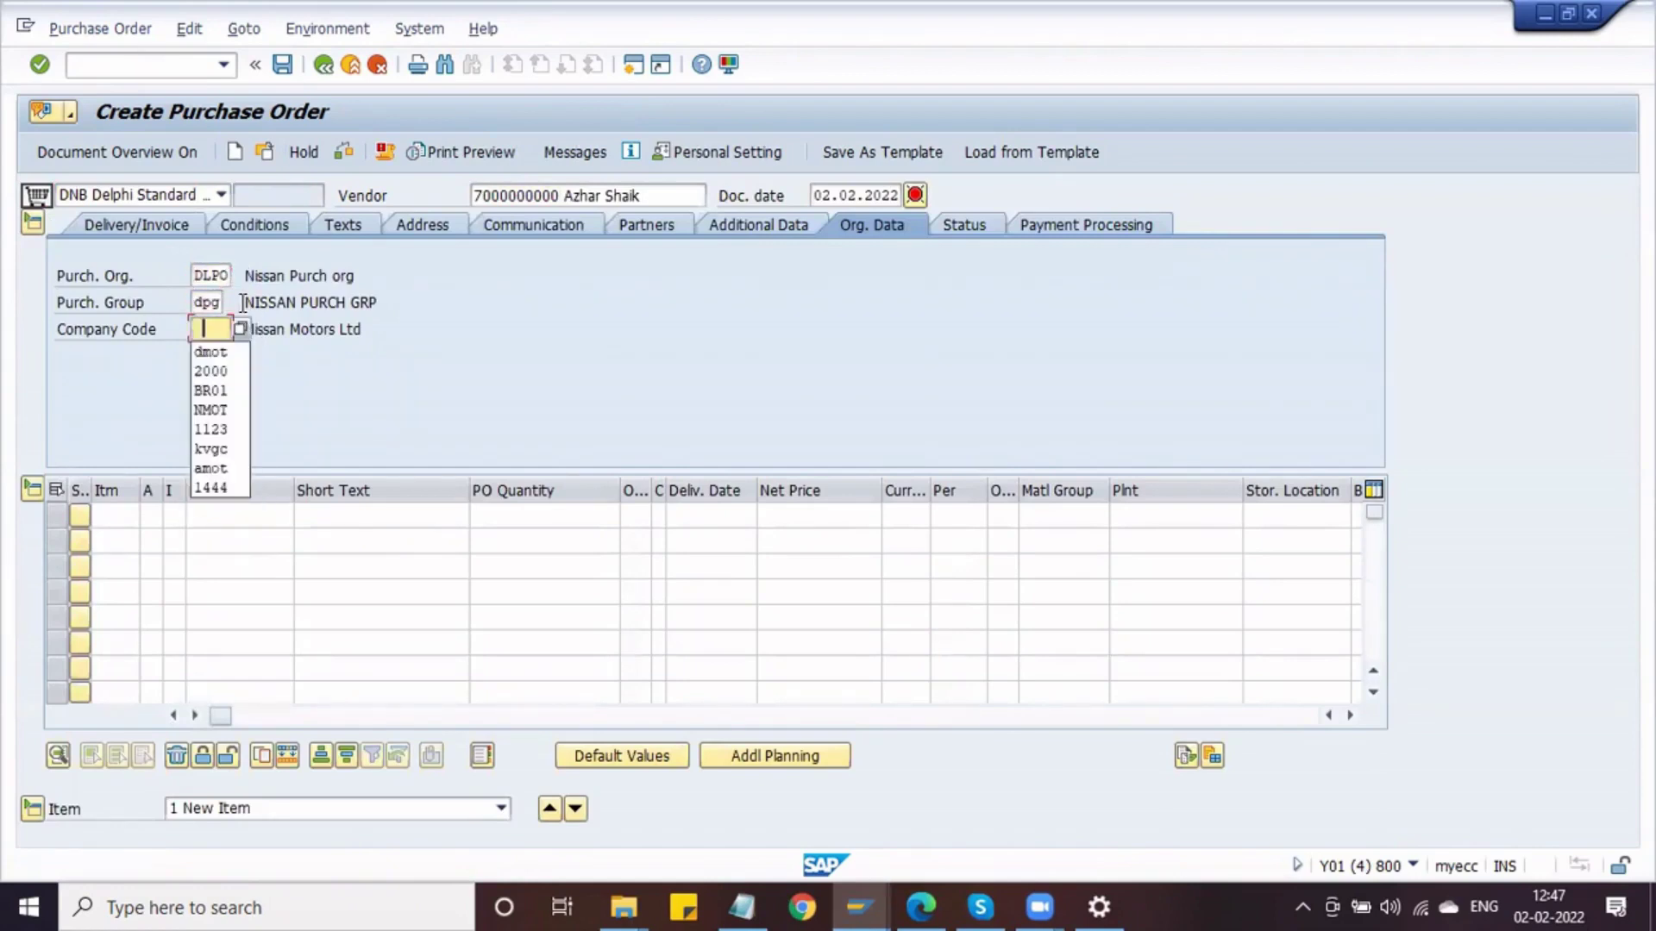
Enter the piston material 100001003 in the first item row with a PO quantity of 100
left_click(251, 518)
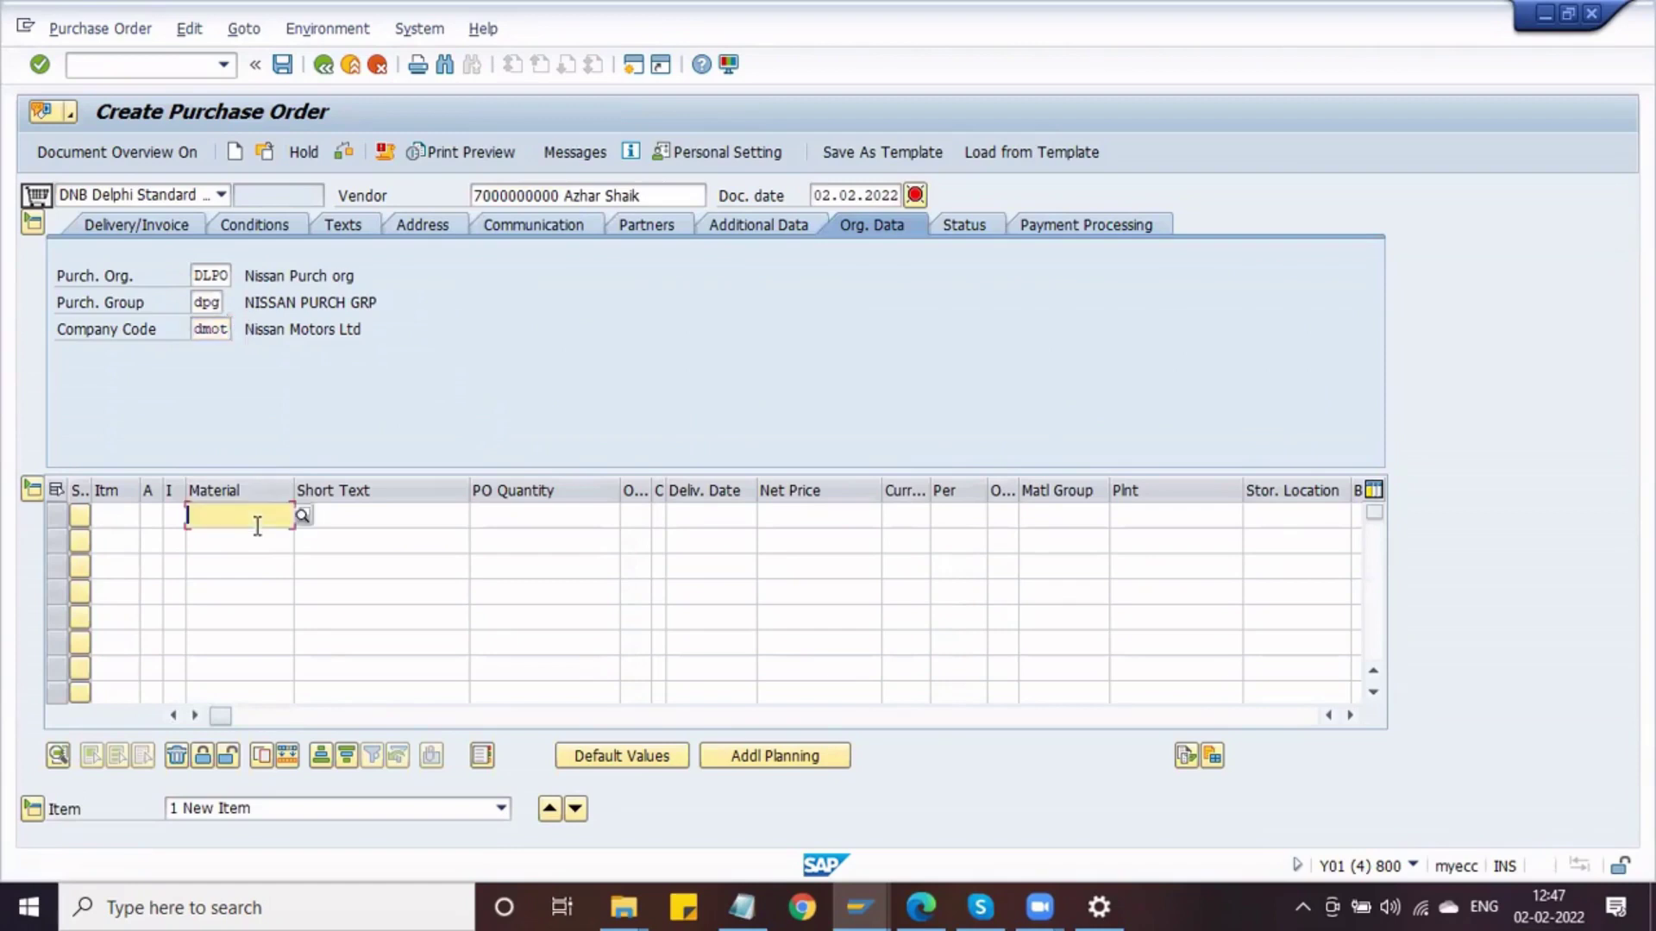
left_click(253, 530)
key("Tab")
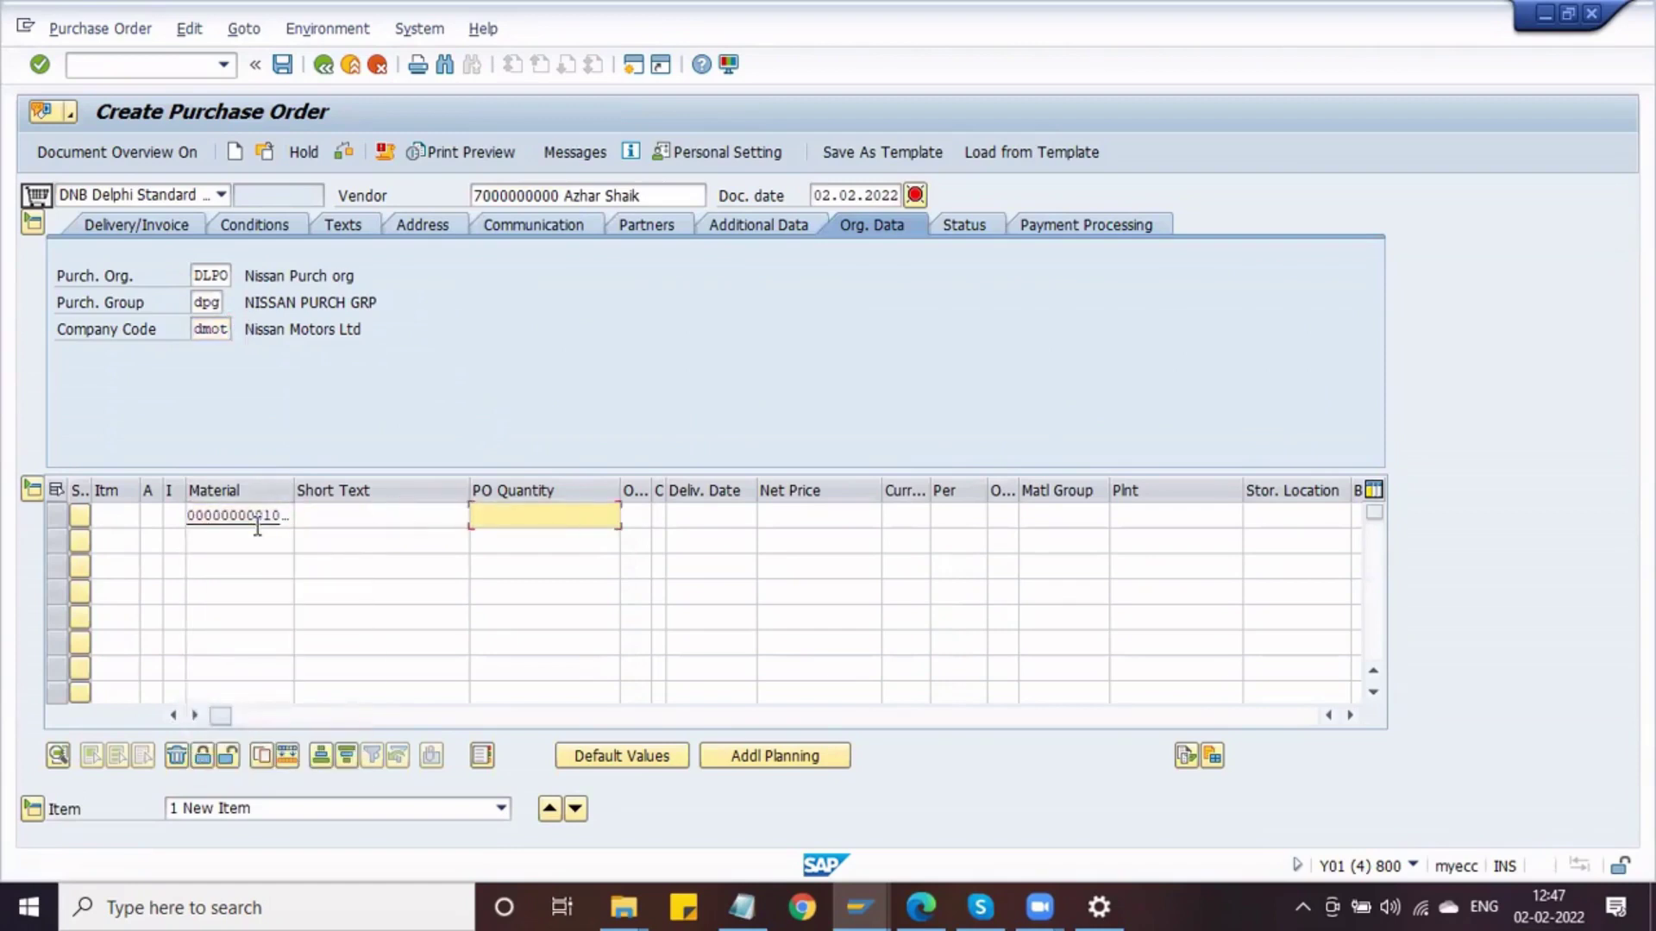
type("100")
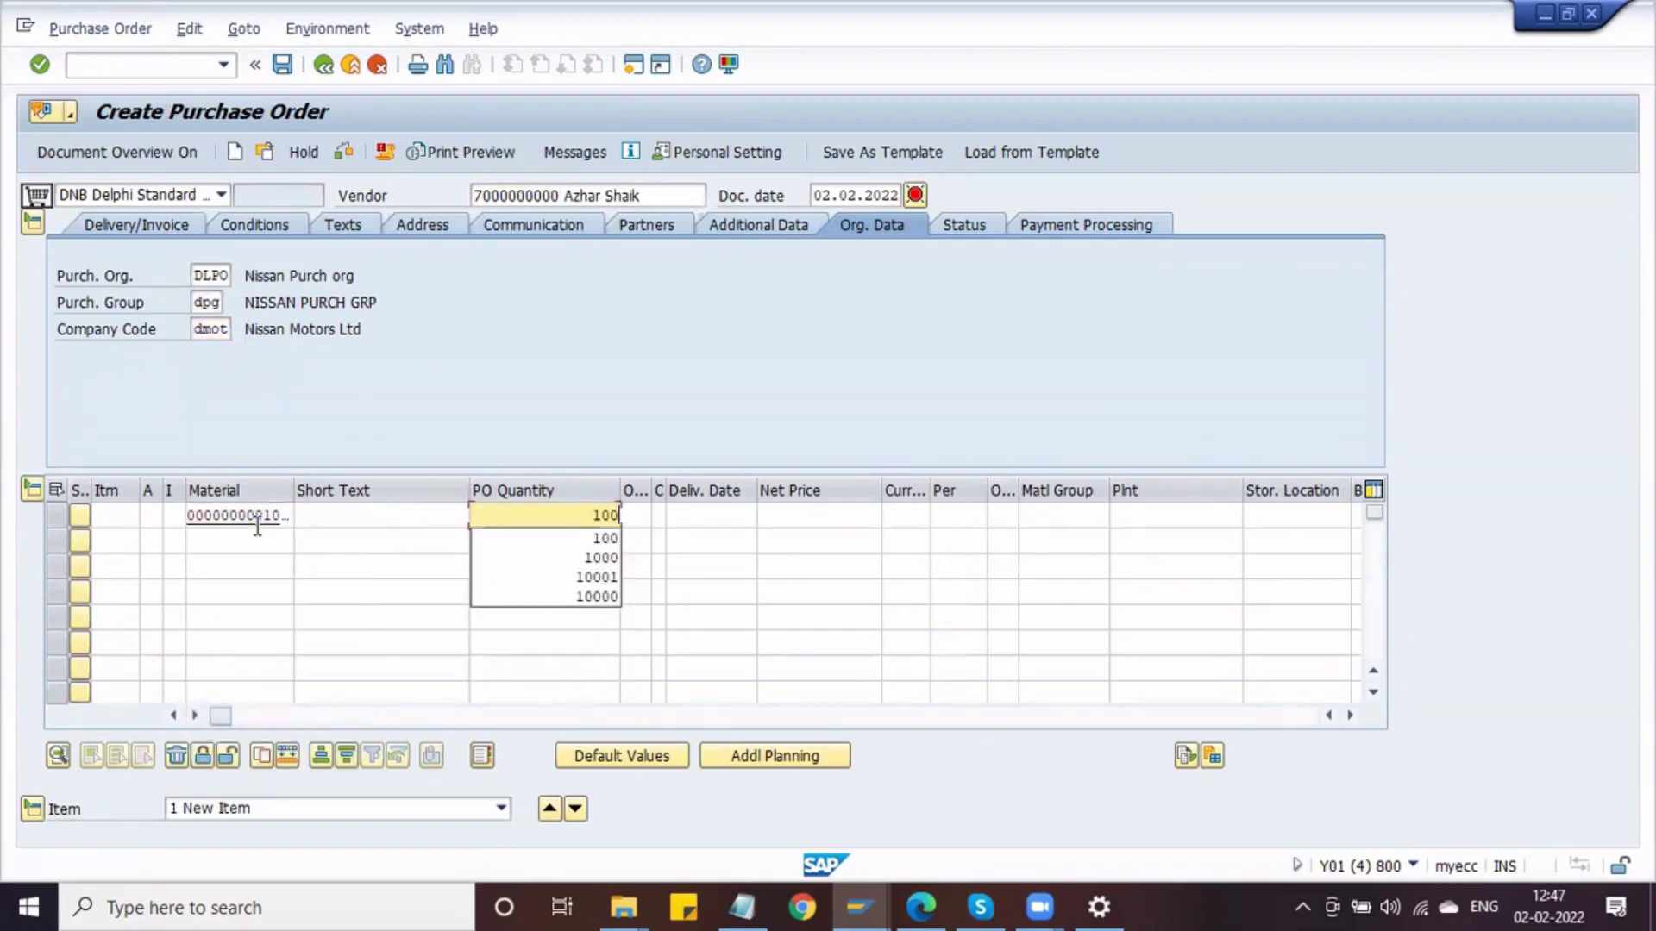
Set the item's plant to dpl1 and its storage location to S11, and validate the entry
key("Tab")
key("Tab")
key("Tab")
key("Tab")
key("Tab")
key("Tab")
key("Tab")
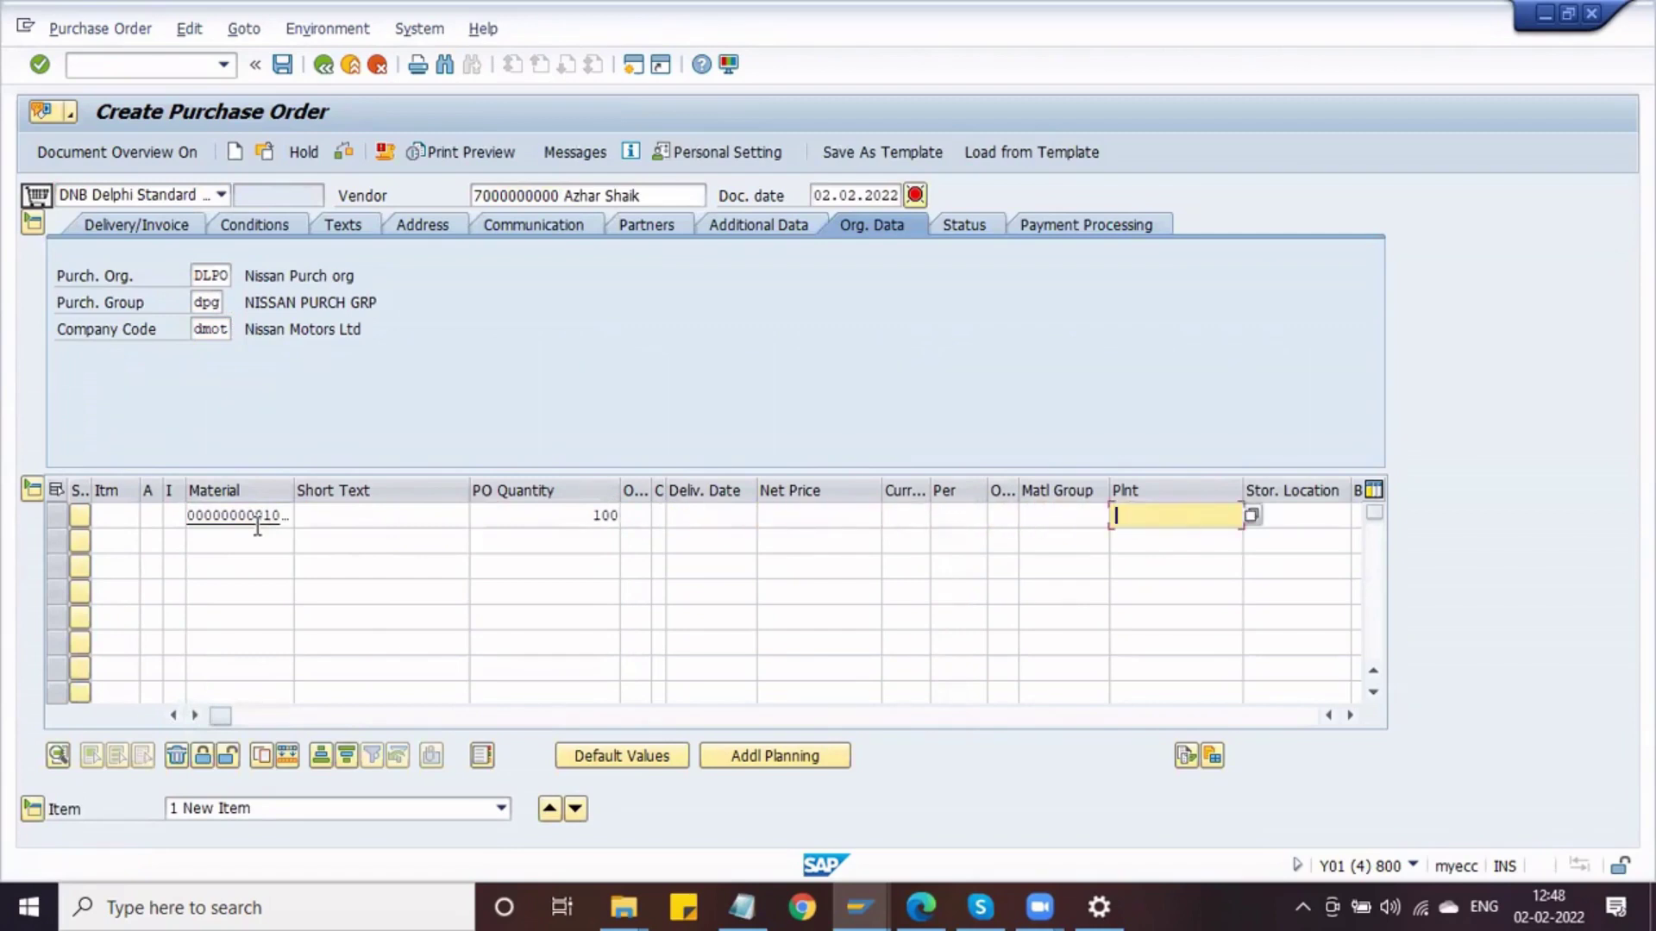
type("dpl1")
key("Tab")
type("S11")
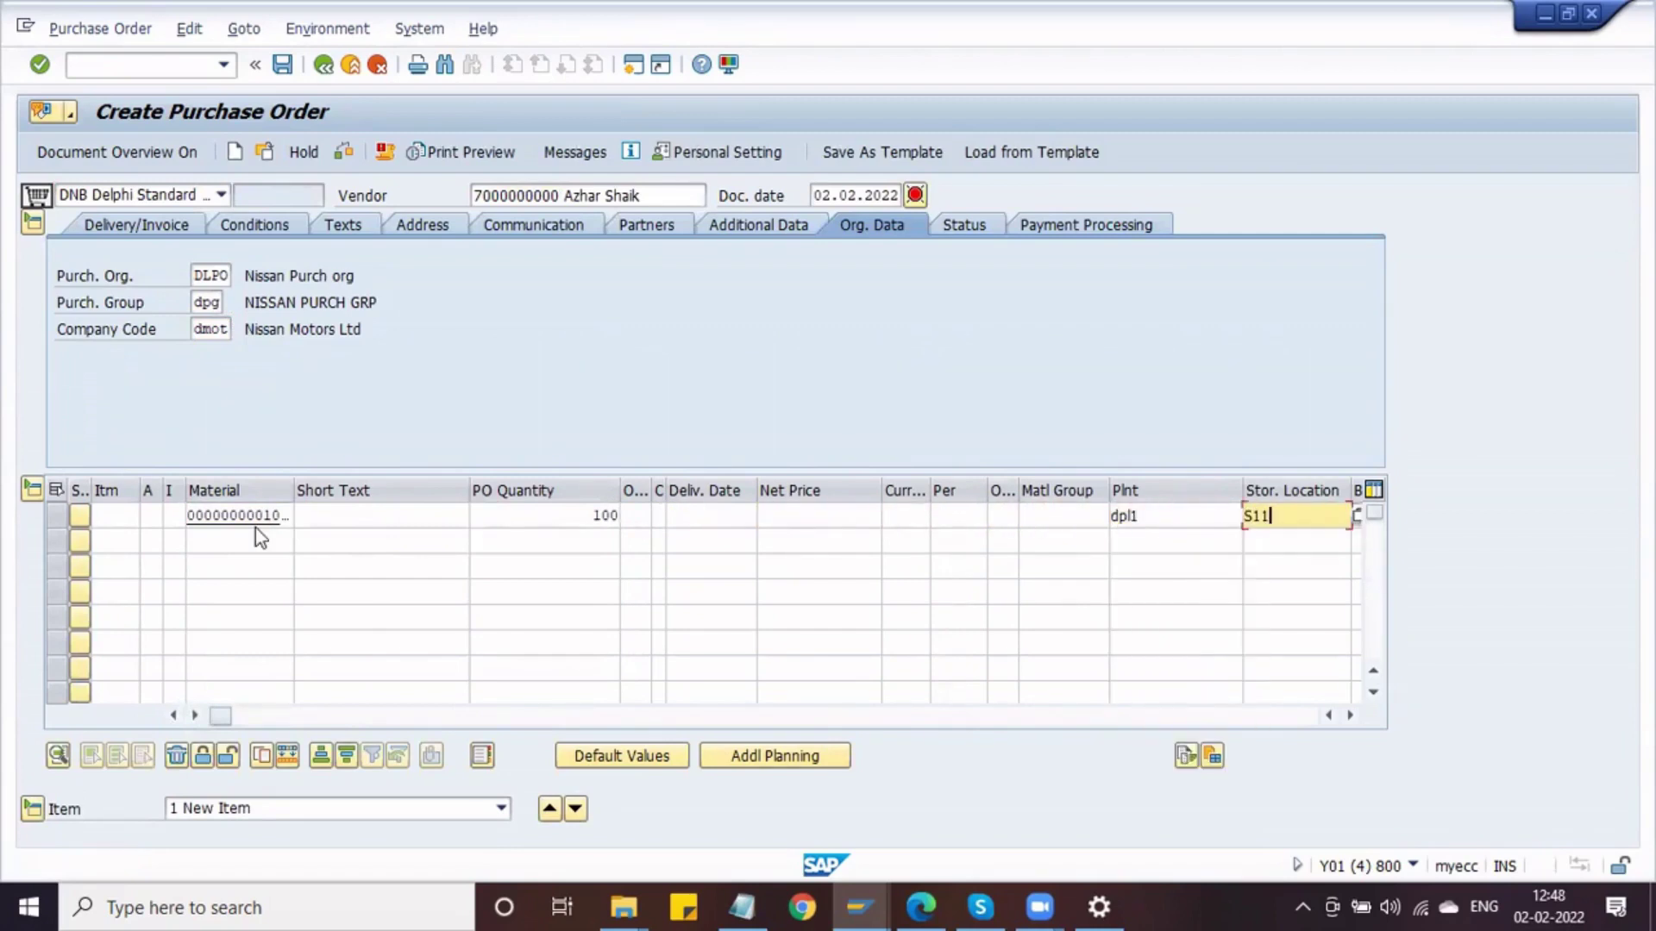
key("Return")
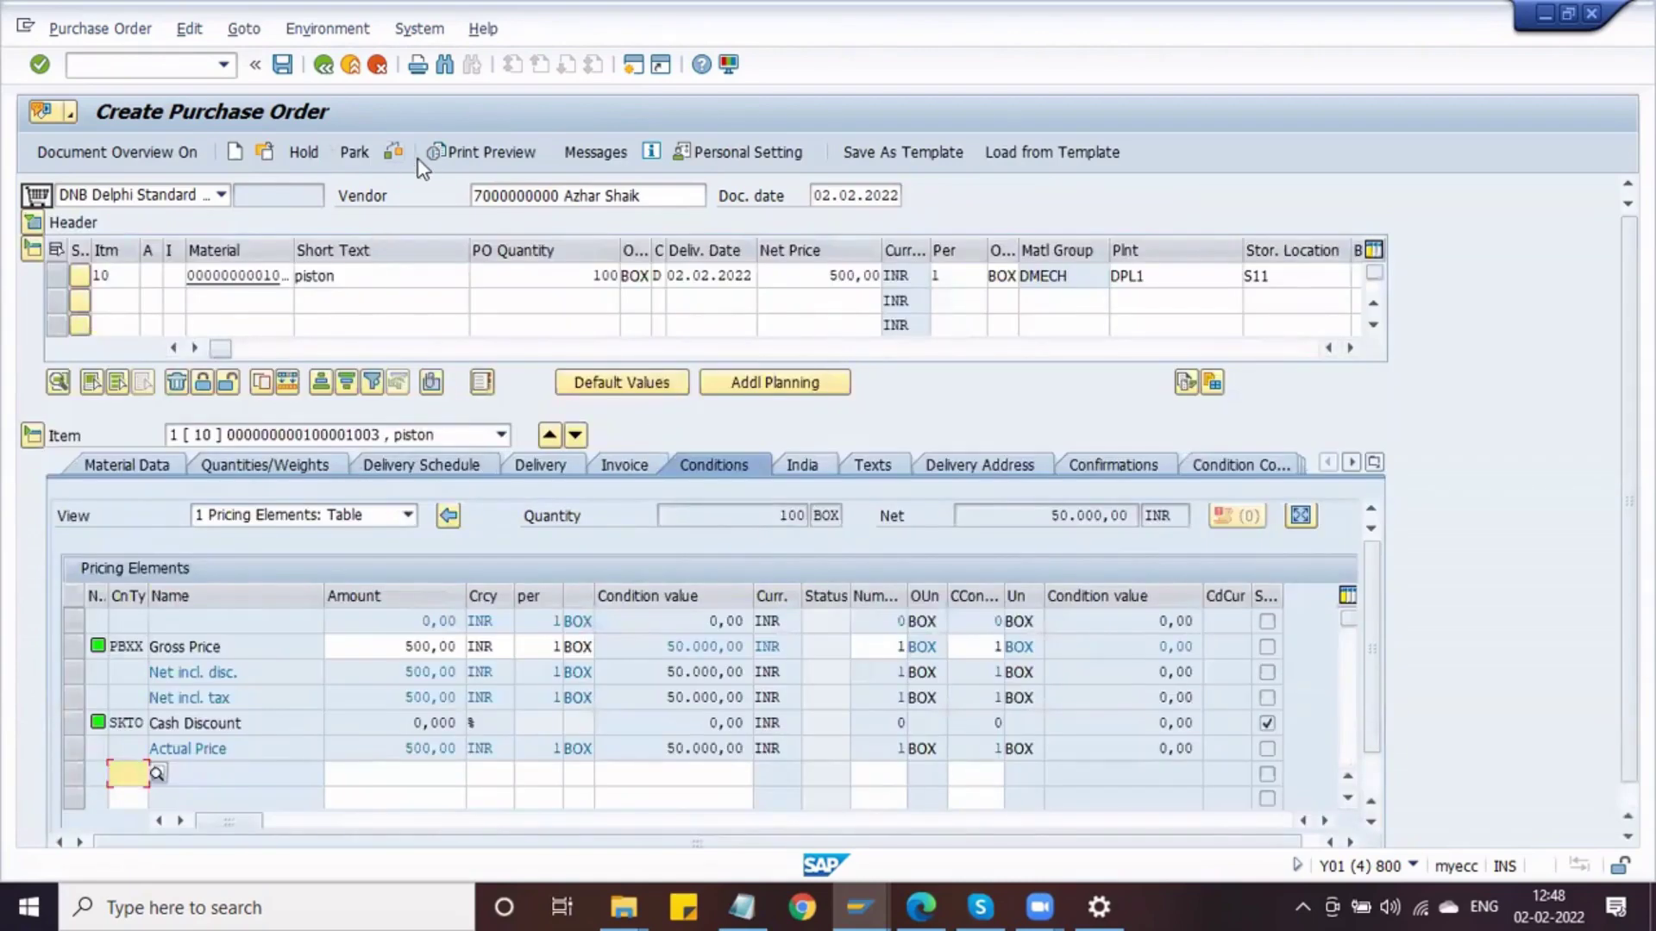
Check the purchase order for errors and open its output messages
left_click(396, 158)
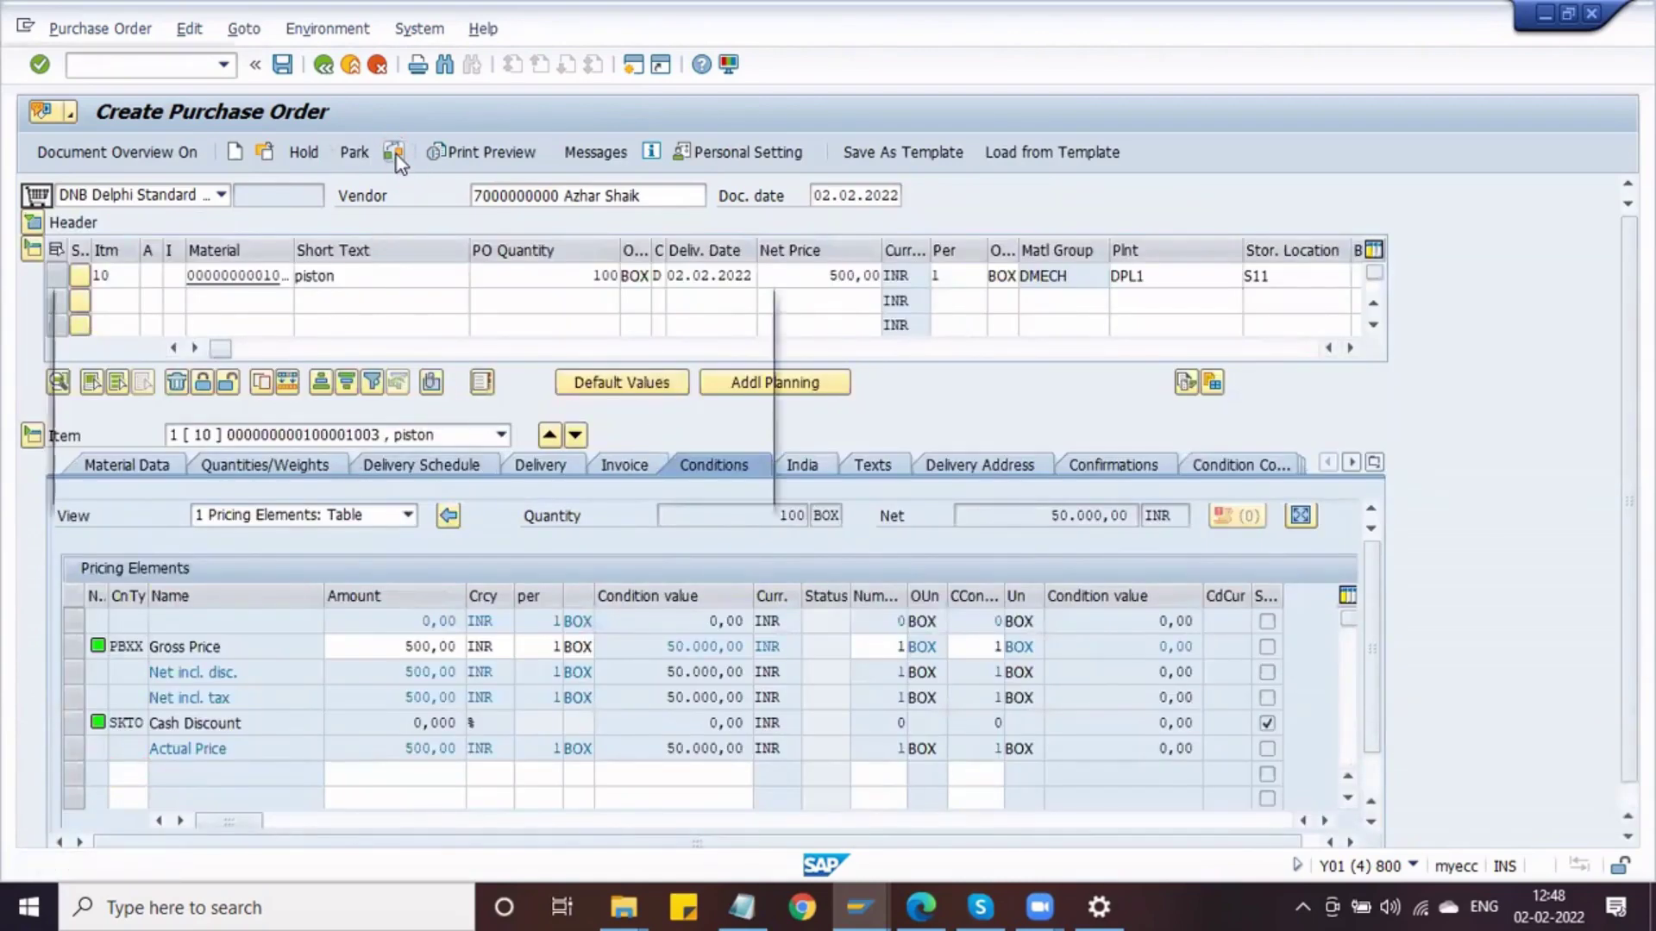
key("Return")
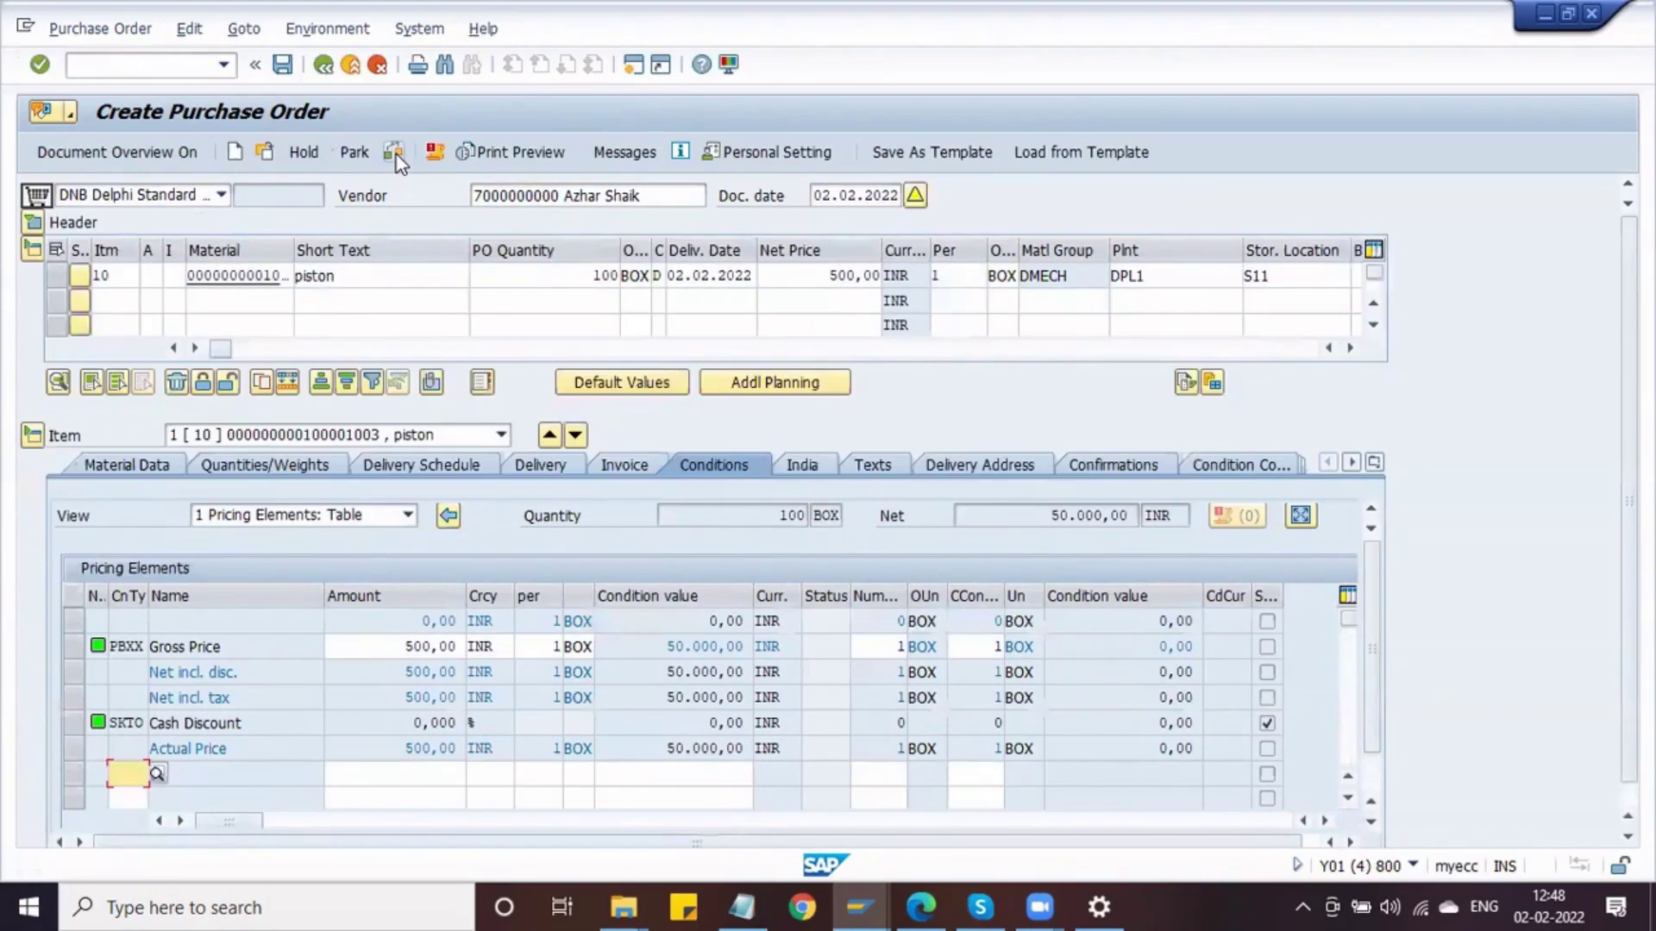
left_click(623, 156)
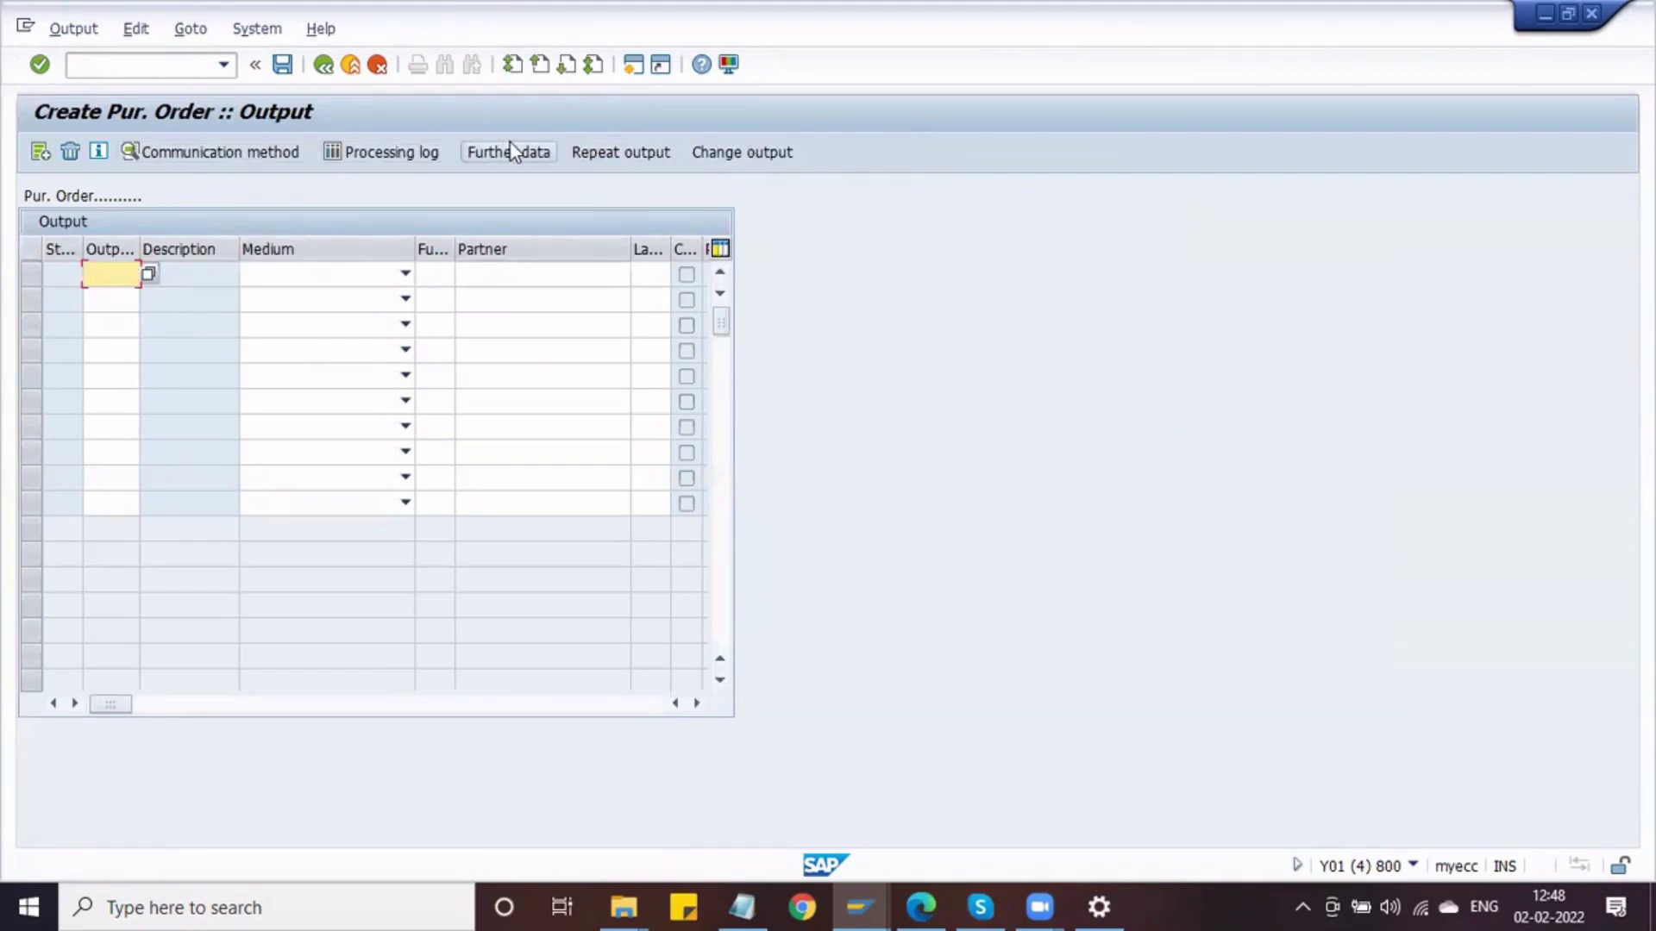
Look up the list of allowed output types for the empty first output row without choosing one
left_click(145, 276)
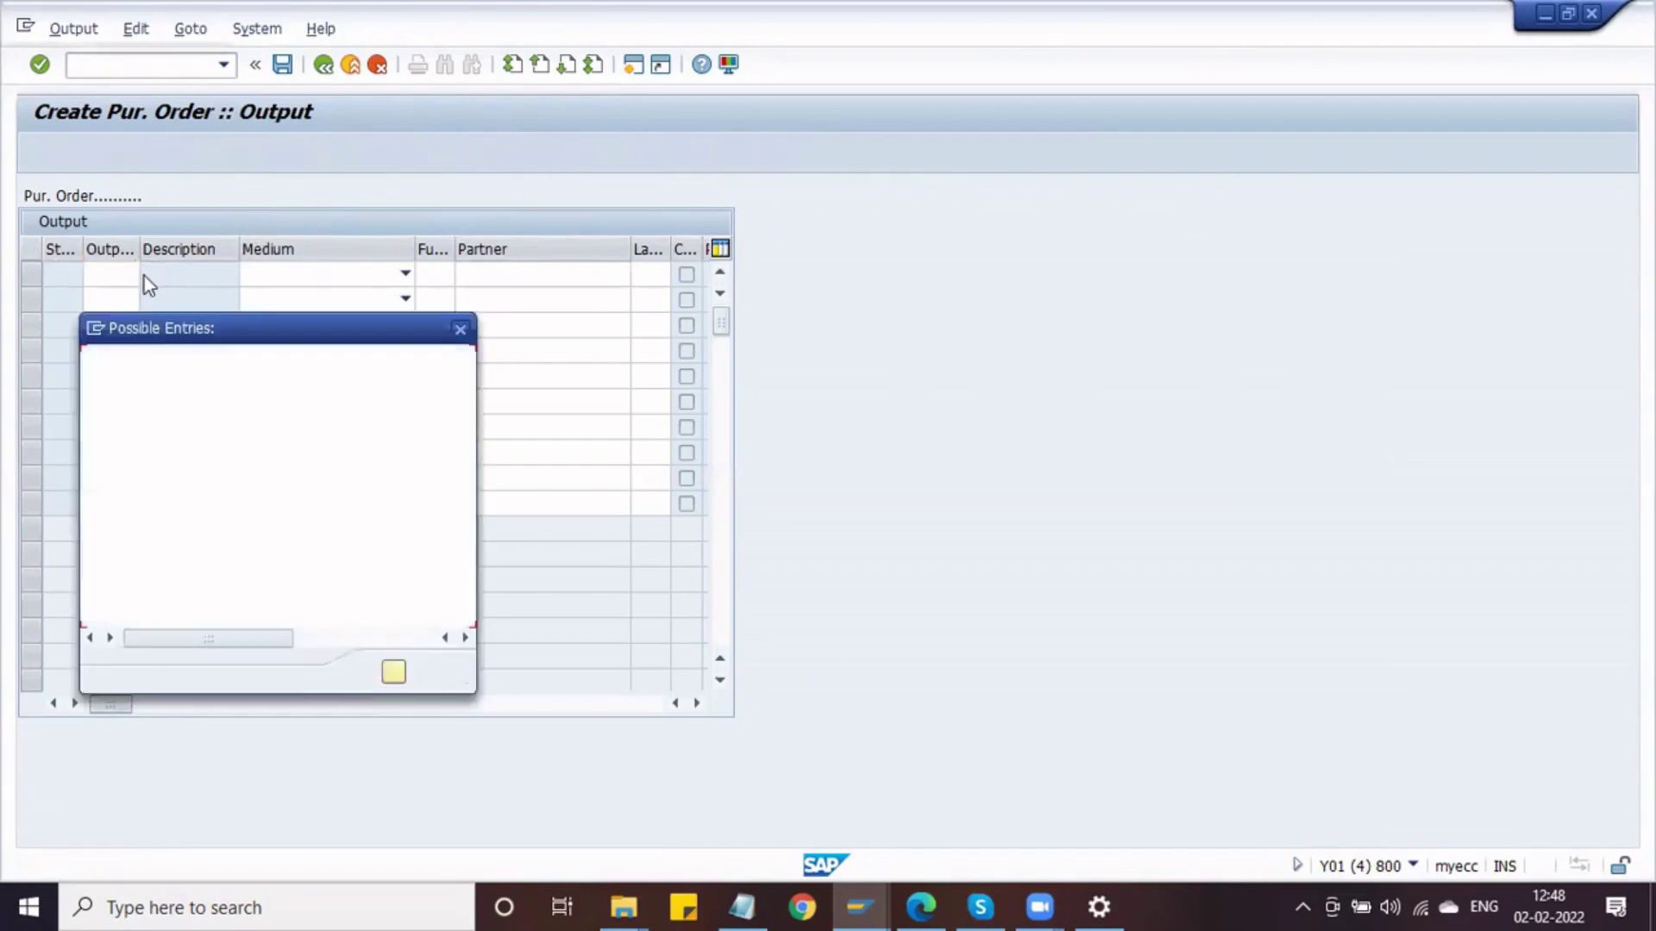
left_click(460, 330)
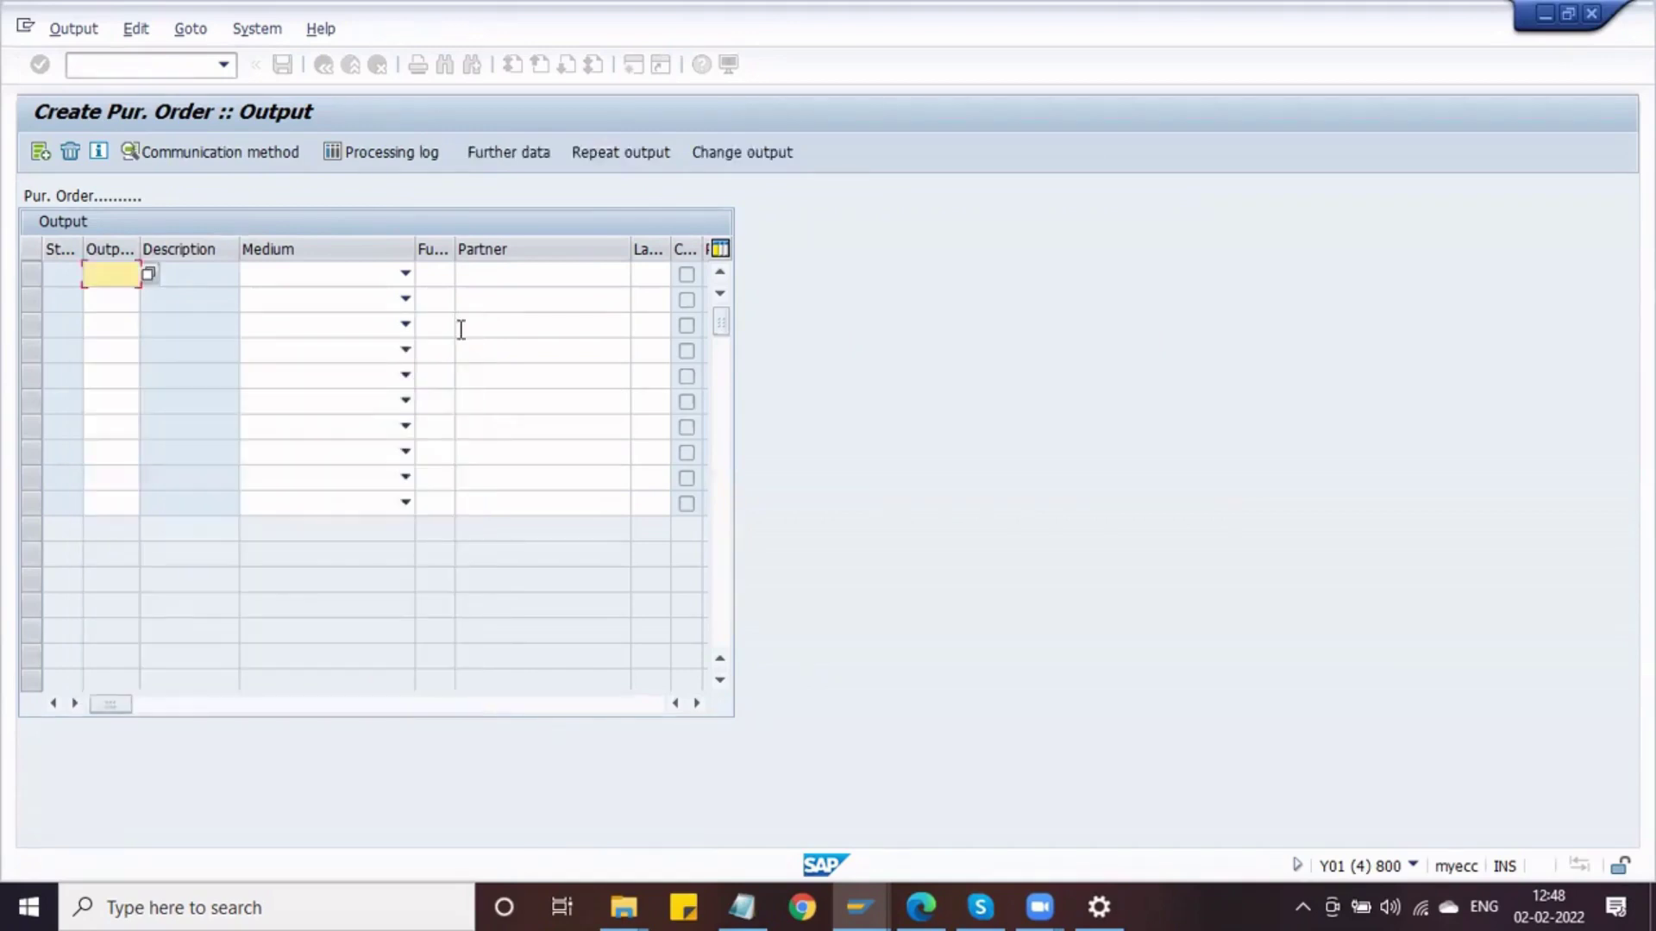
left_click(148, 275)
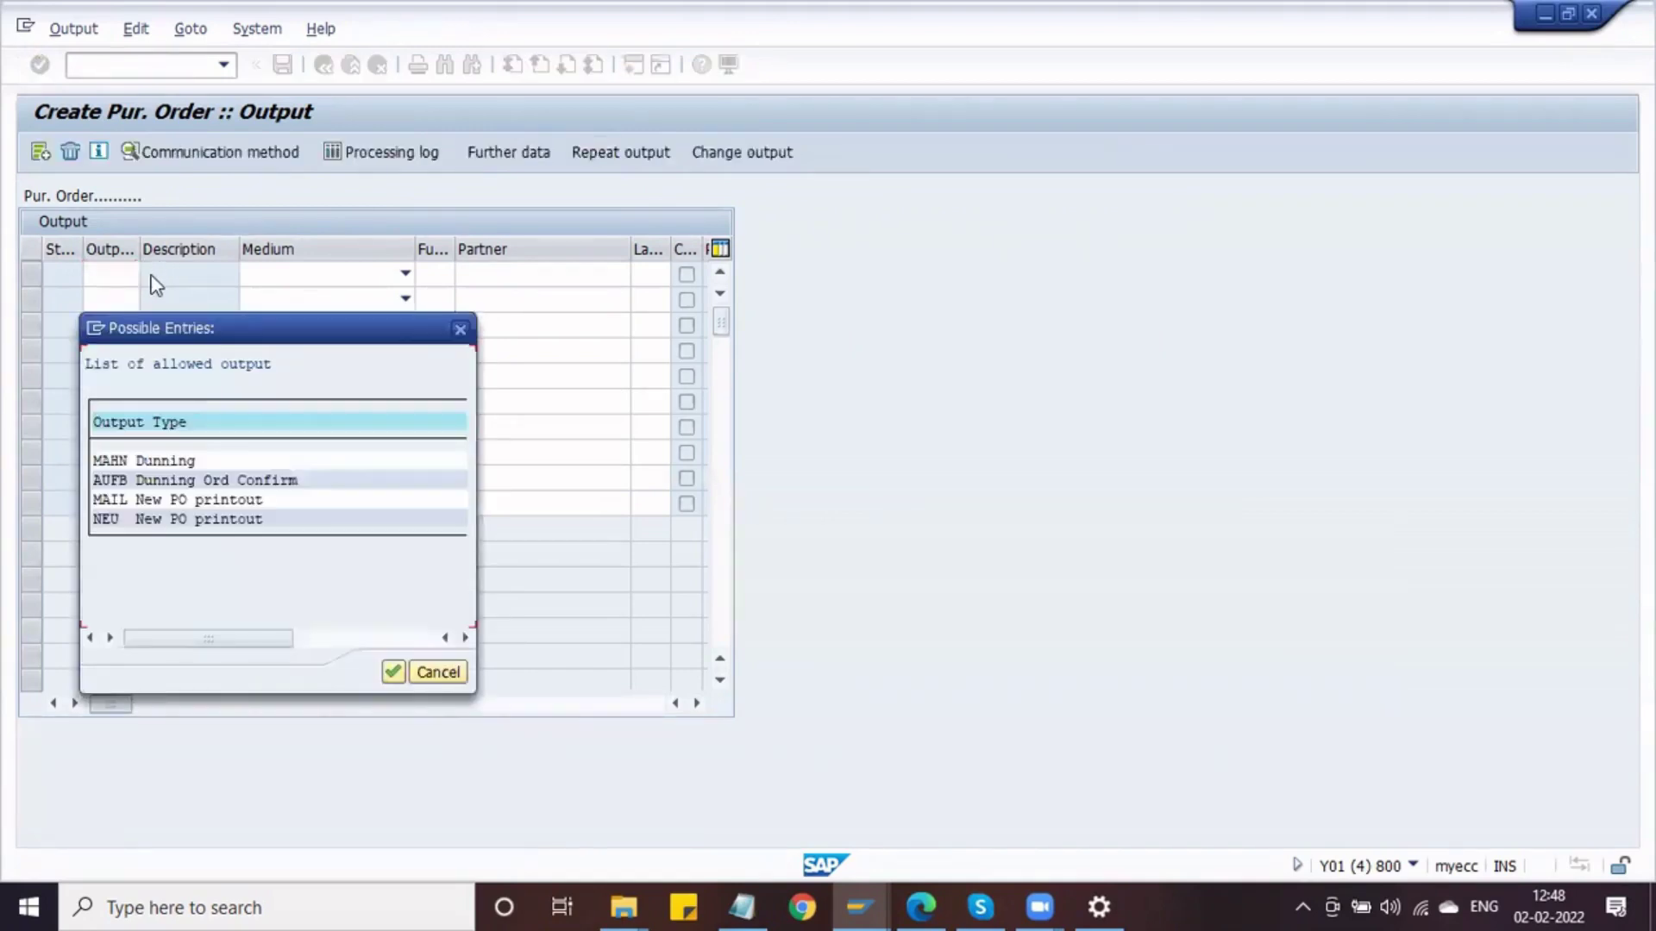
left_click(460, 331)
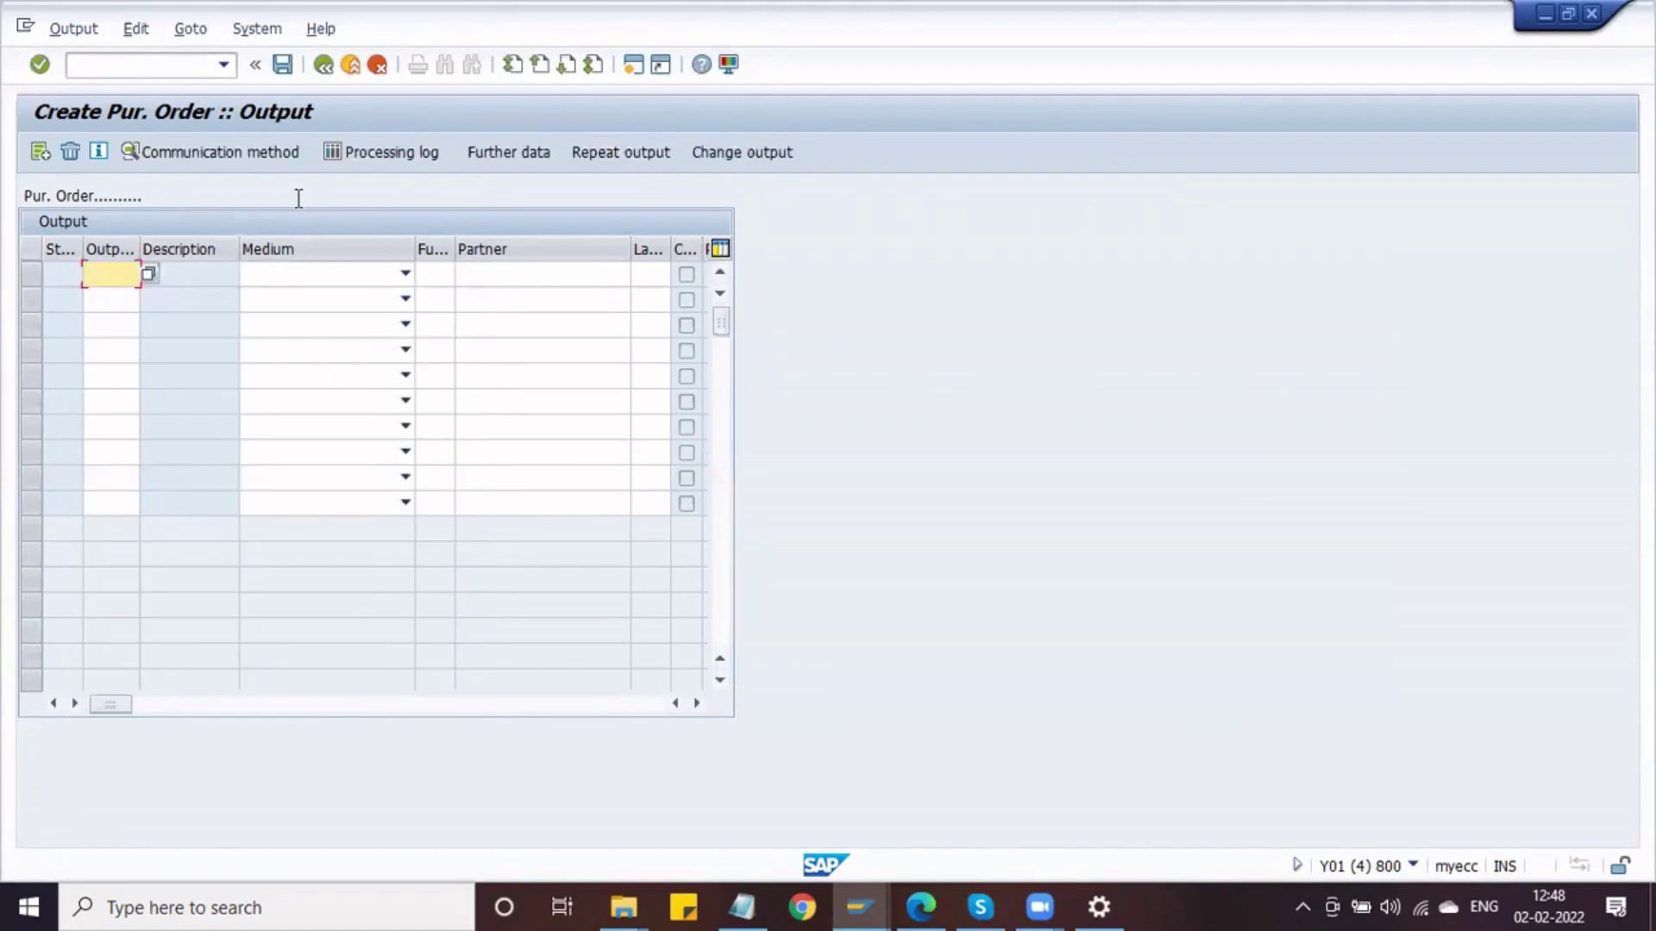
Switch to the session with the access sequence configuration and display the accesses of access sequence DASQ
left_click(857, 893)
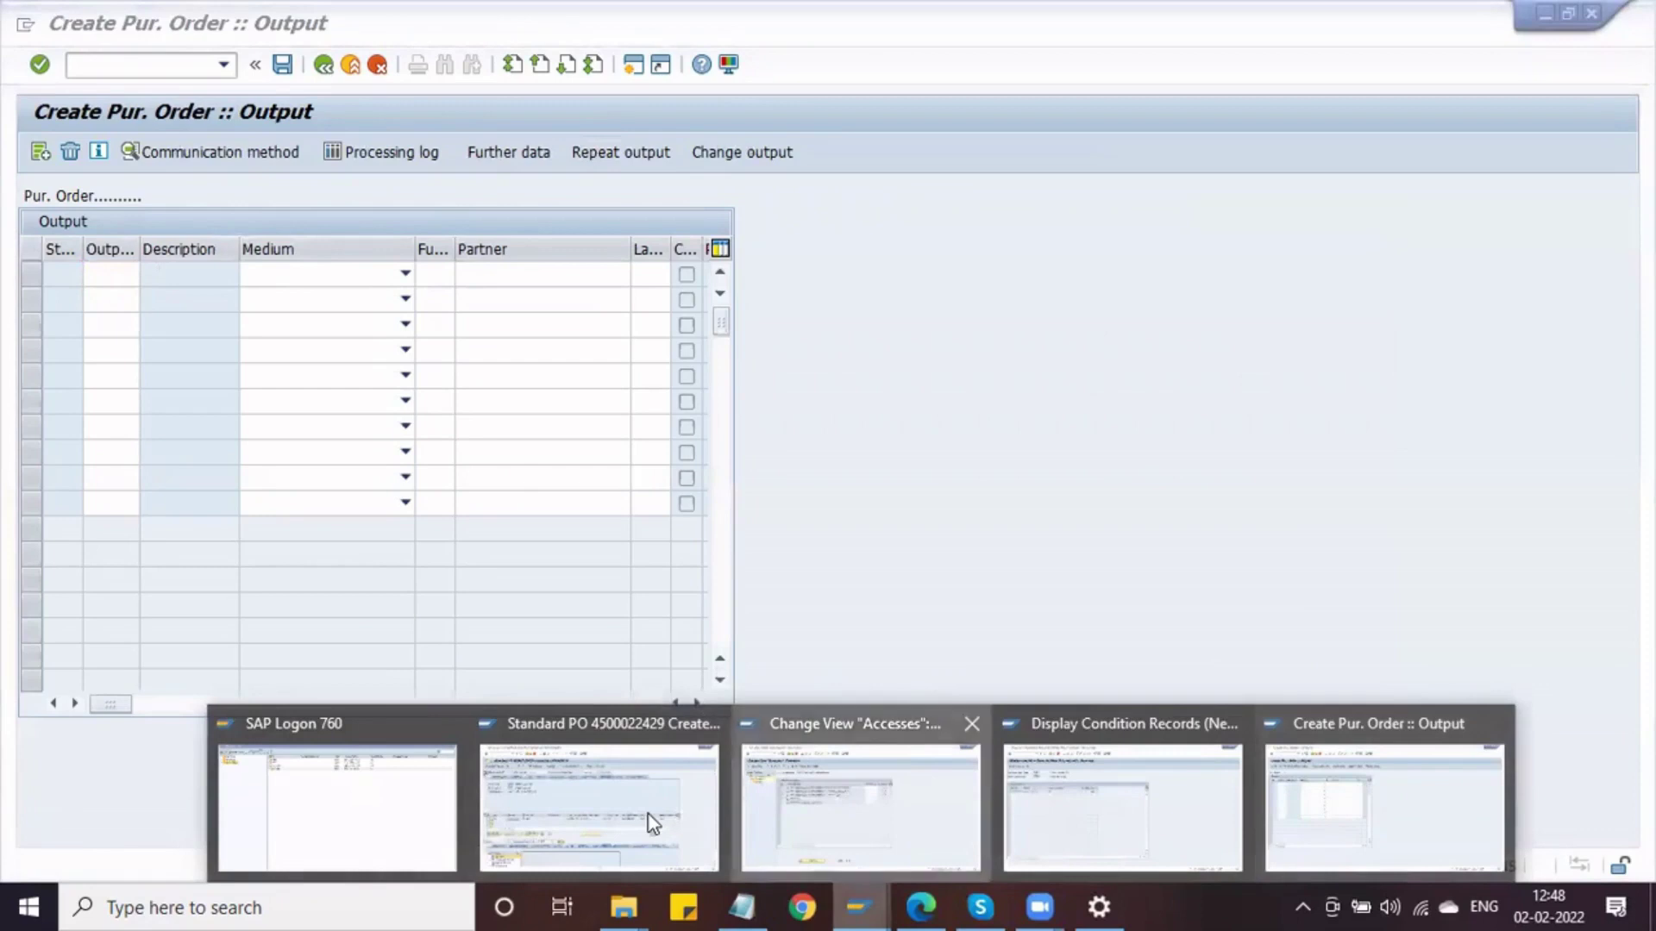
left_click(860, 811)
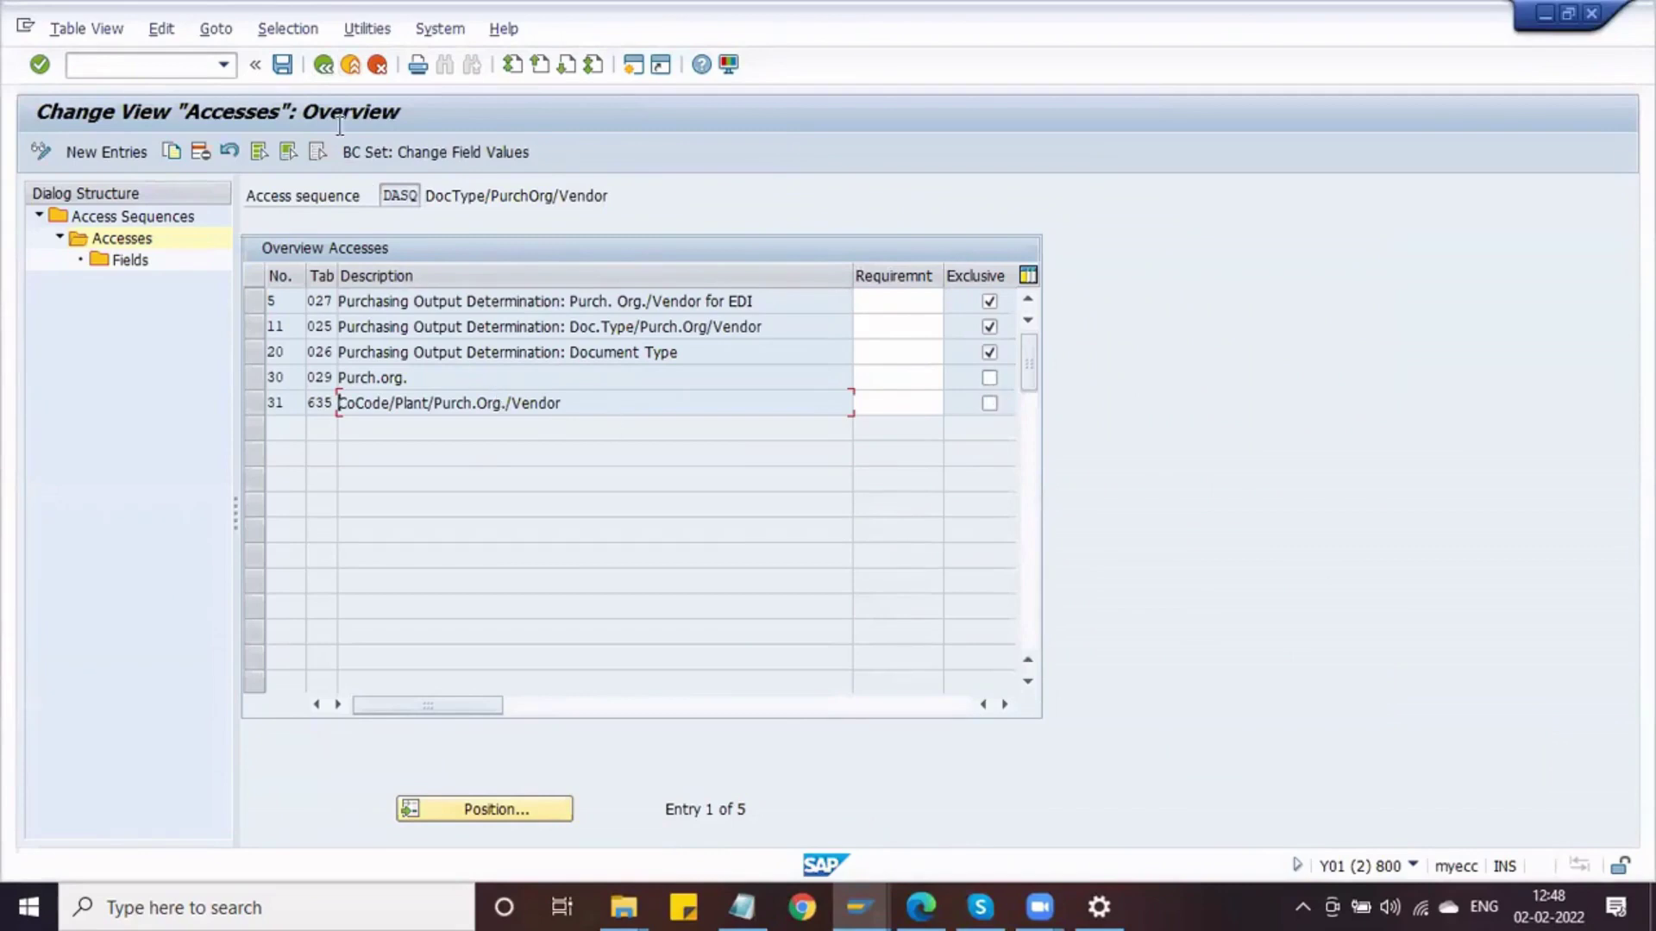
left_click(322, 64)
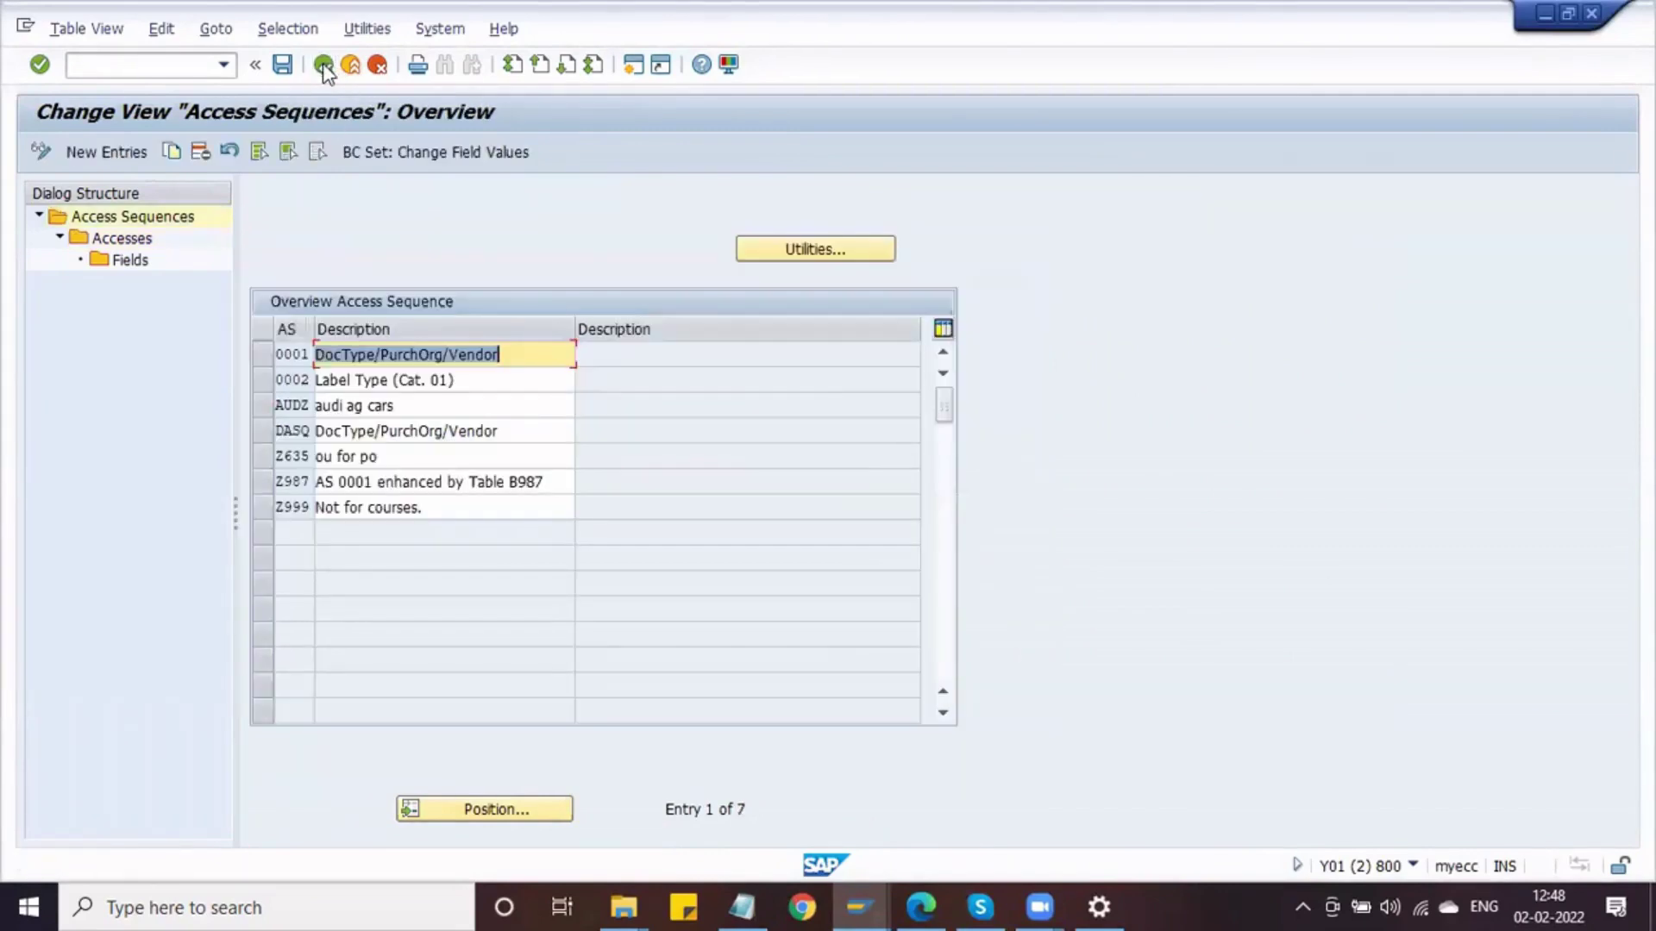
left_click(264, 433)
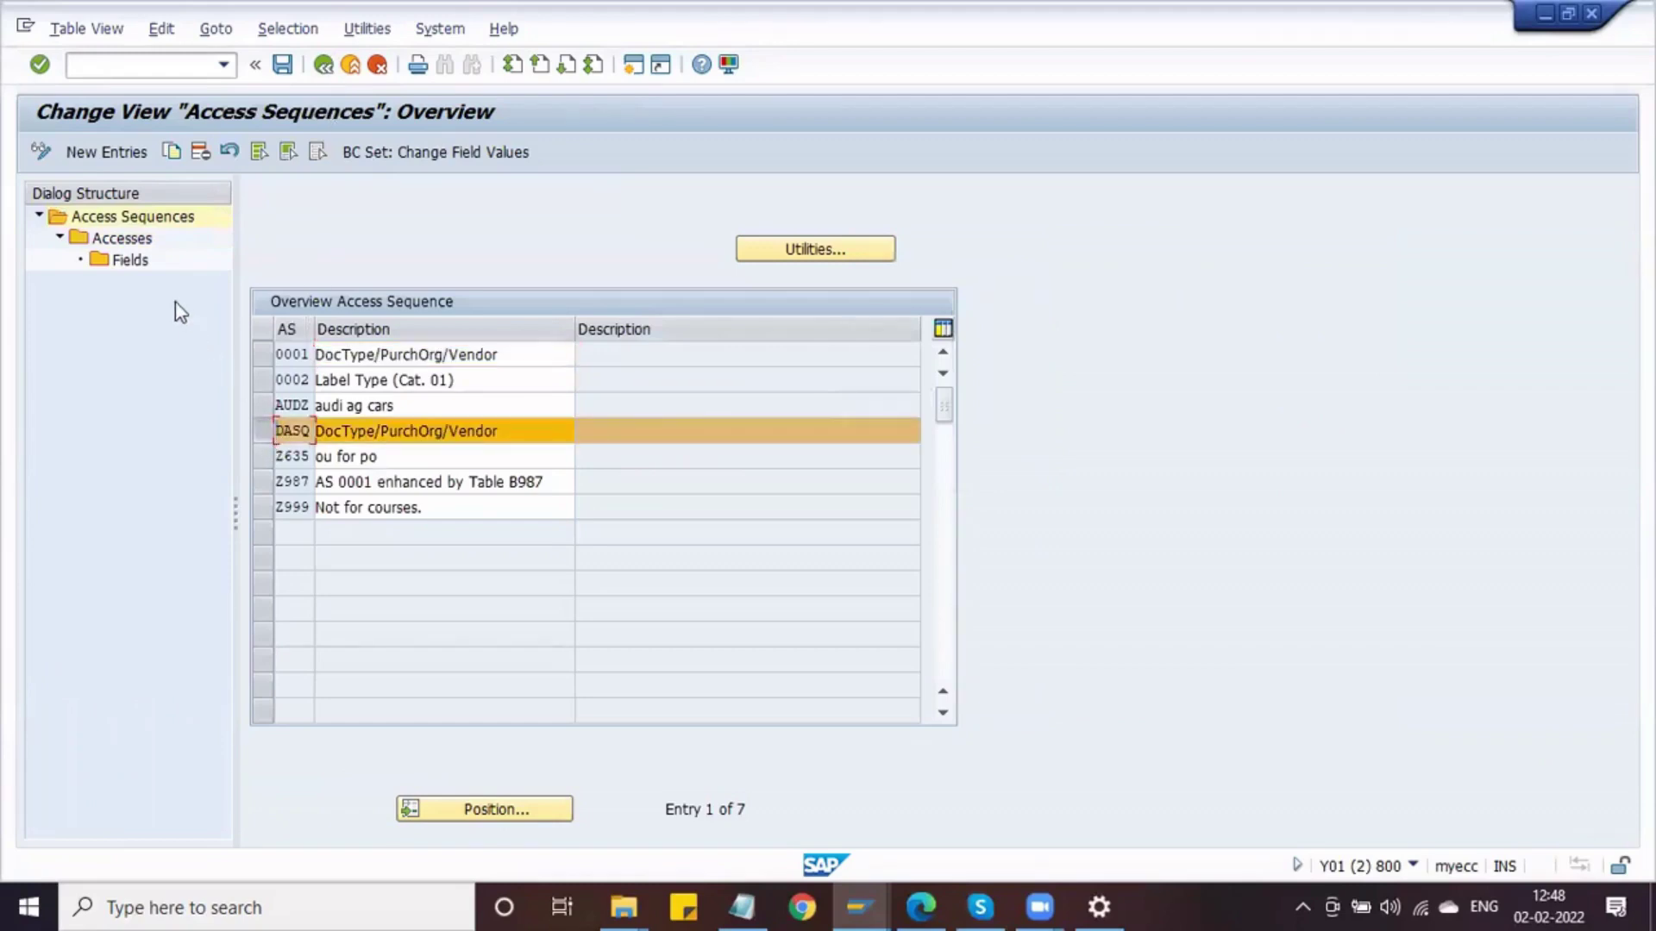
left_click(125, 239)
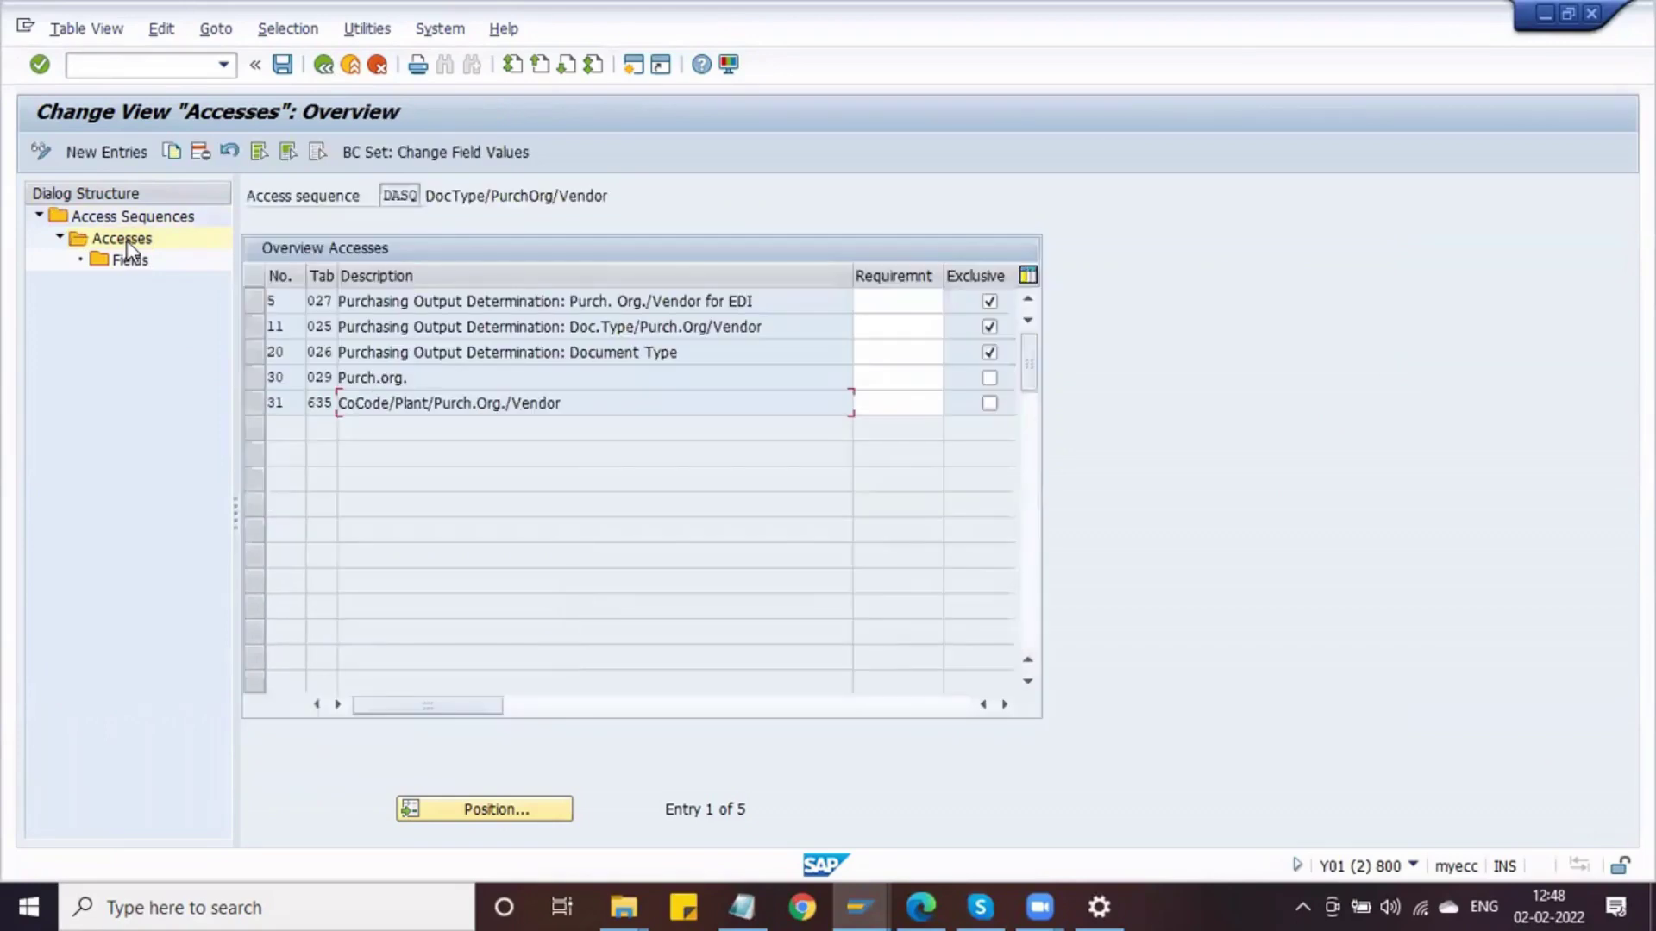
Examine the fields of DASQ's access 11, Doc.Type/Purch.Org/Vendor (table 025)
left_click(130, 262)
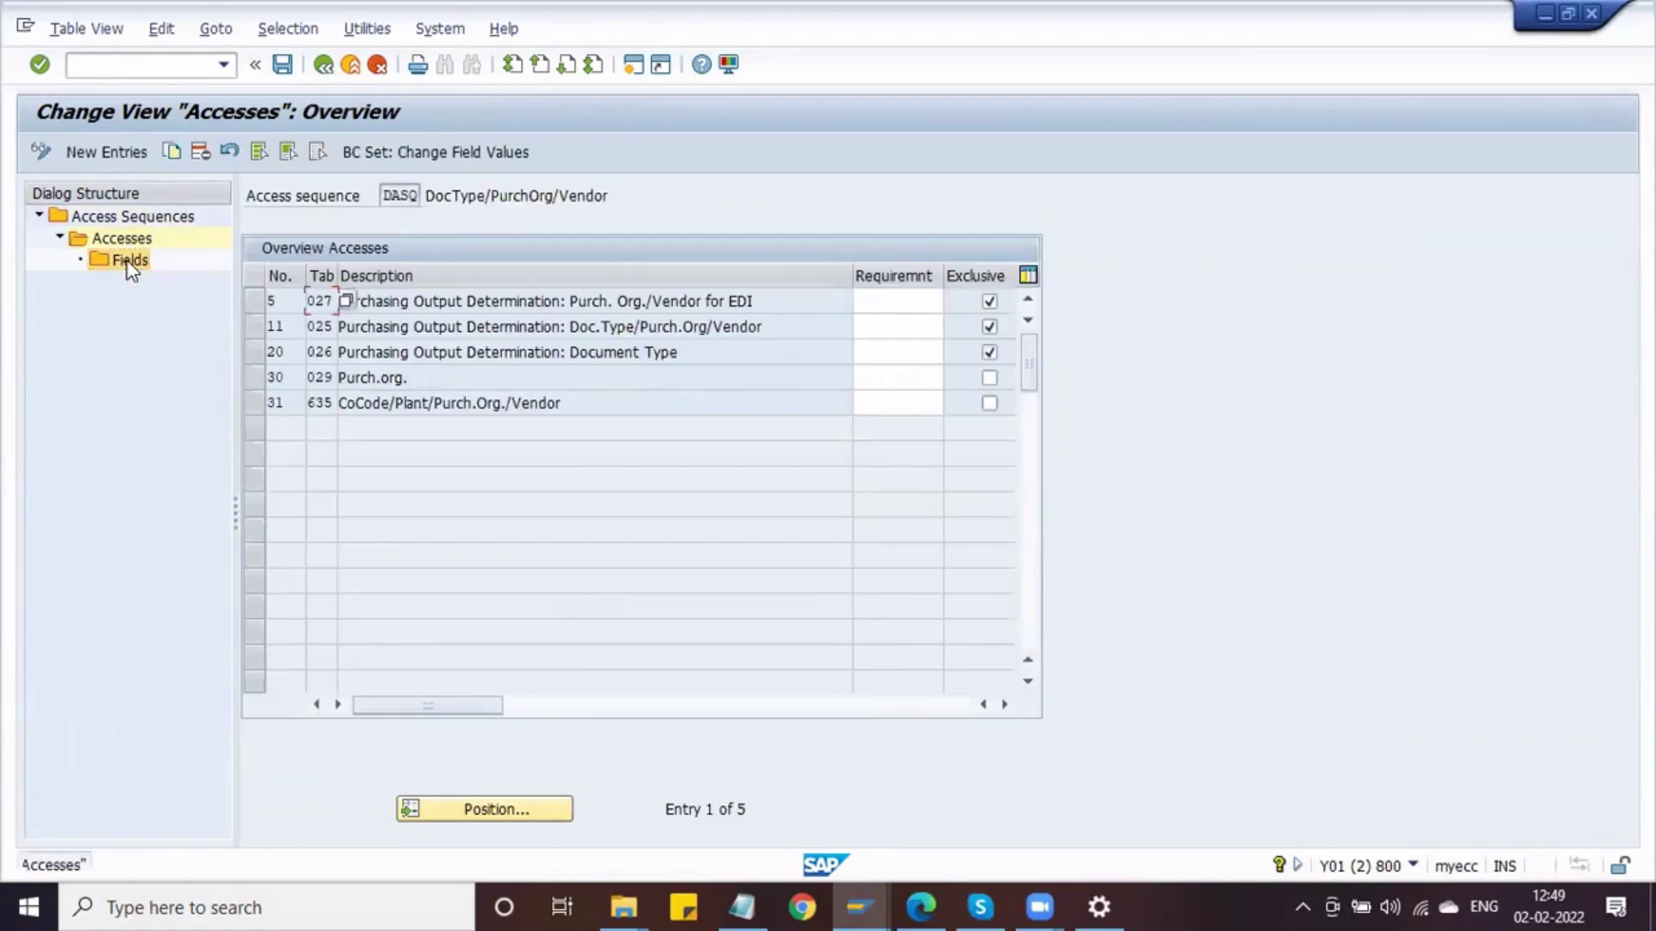
left_click(260, 328)
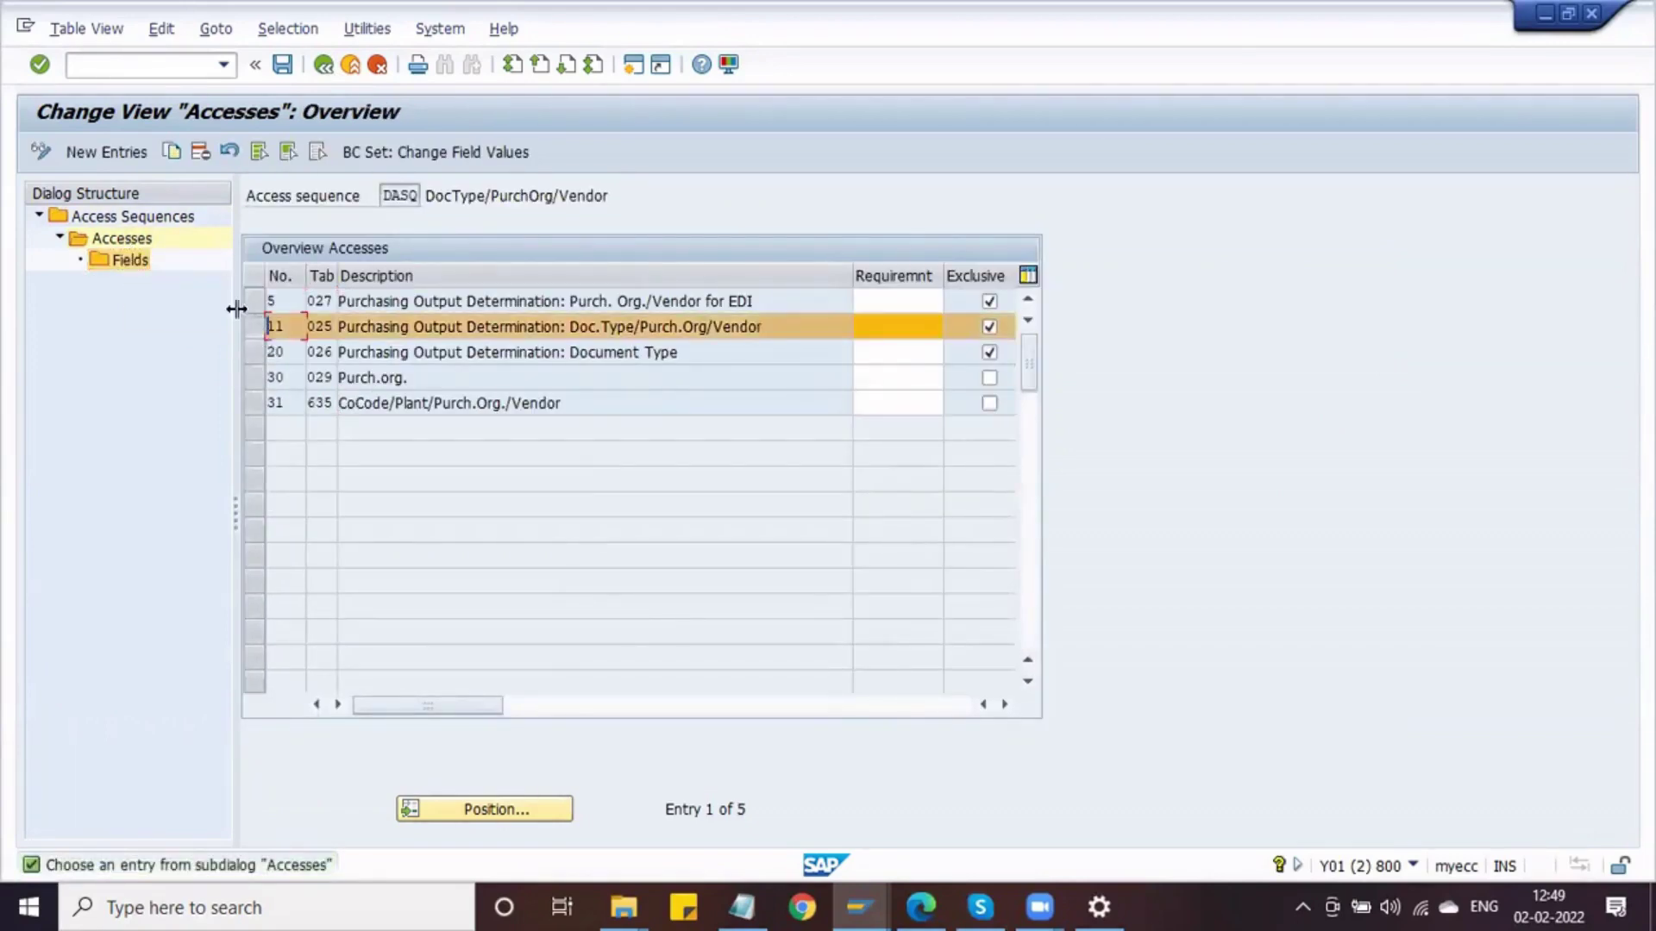
left_click(142, 262)
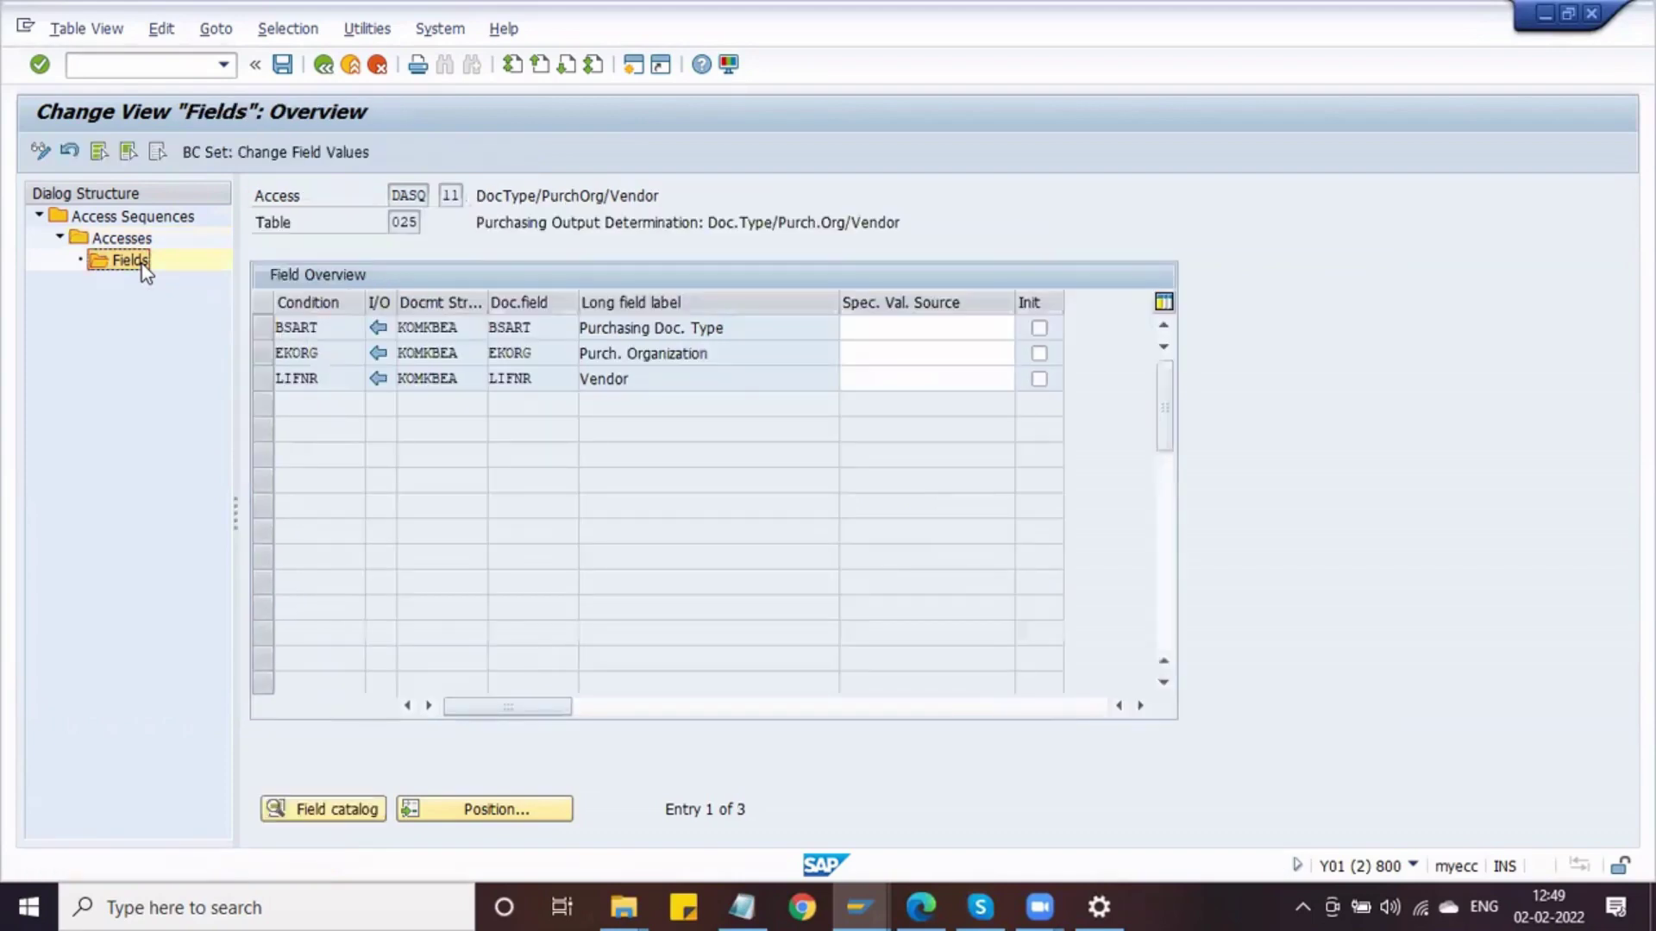
Return to the IMG structure and open the Maintain Message Types for PO activity under Define Message Types for Purchase Order
left_click(321, 69)
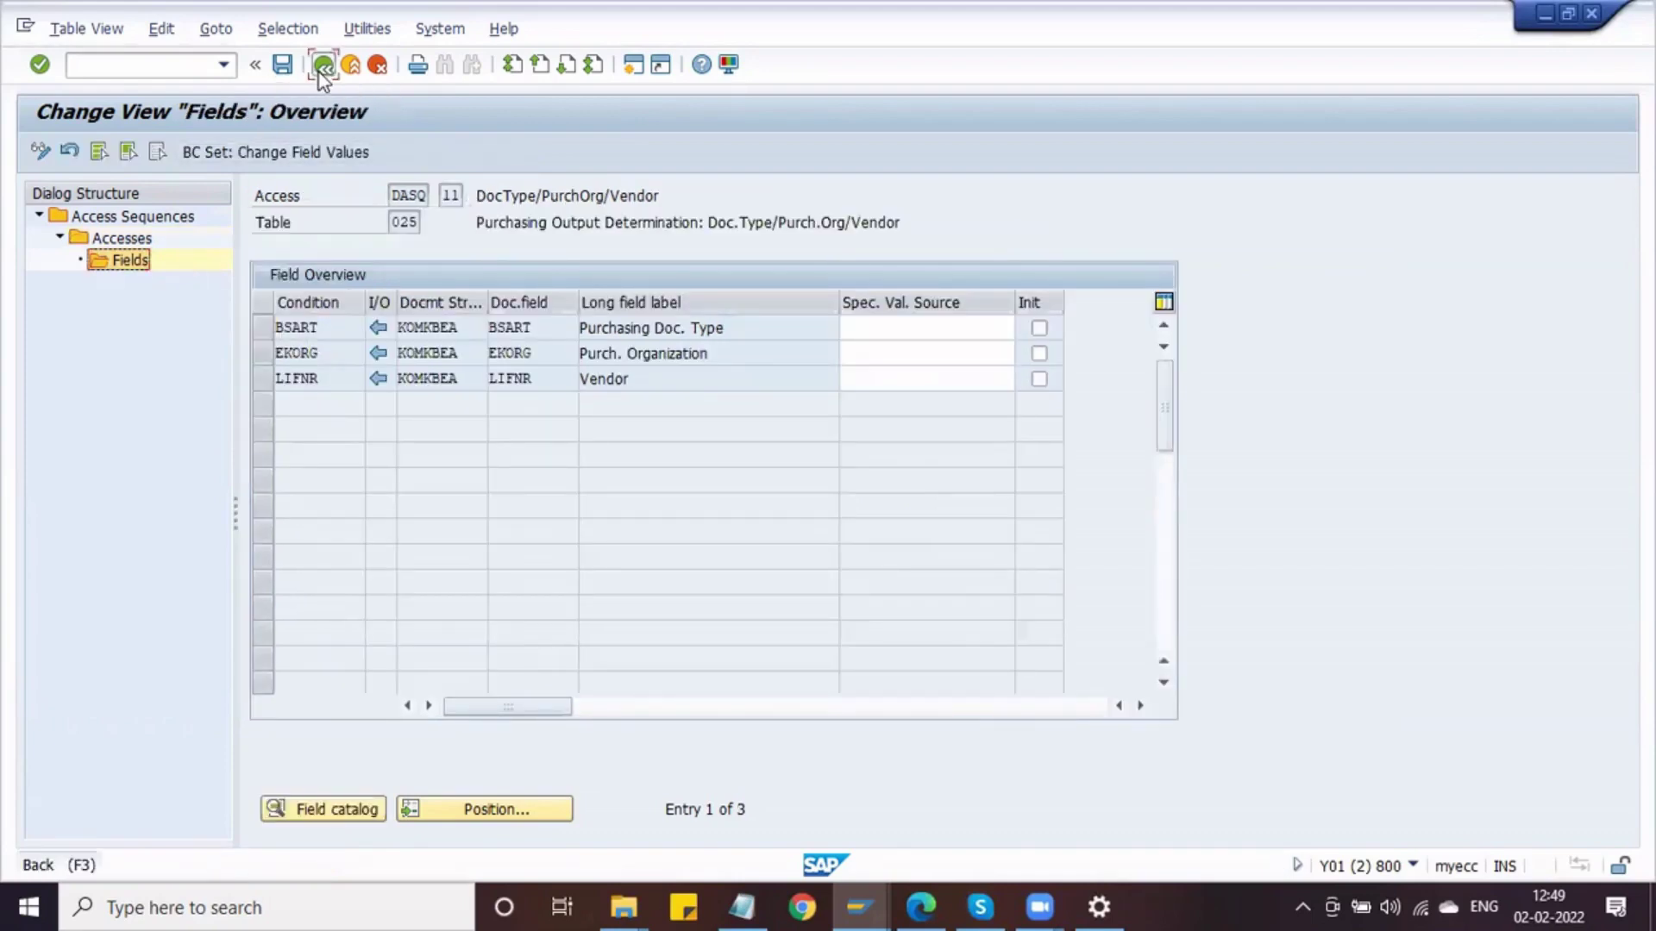
left_click(320, 69)
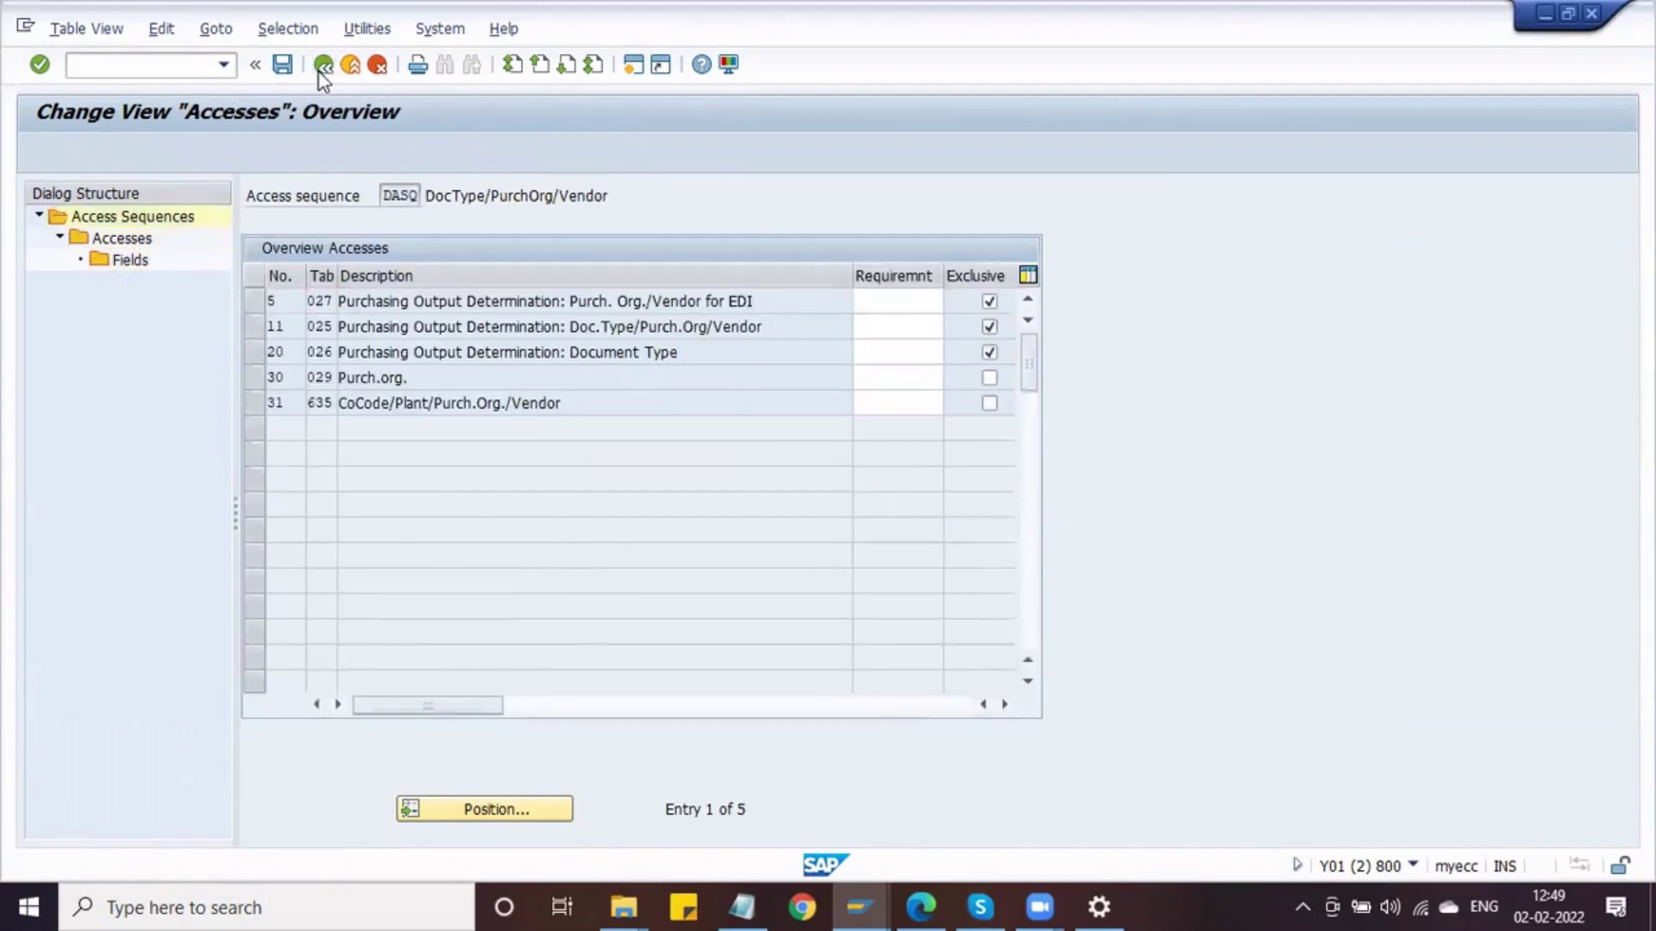
left_click(319, 72)
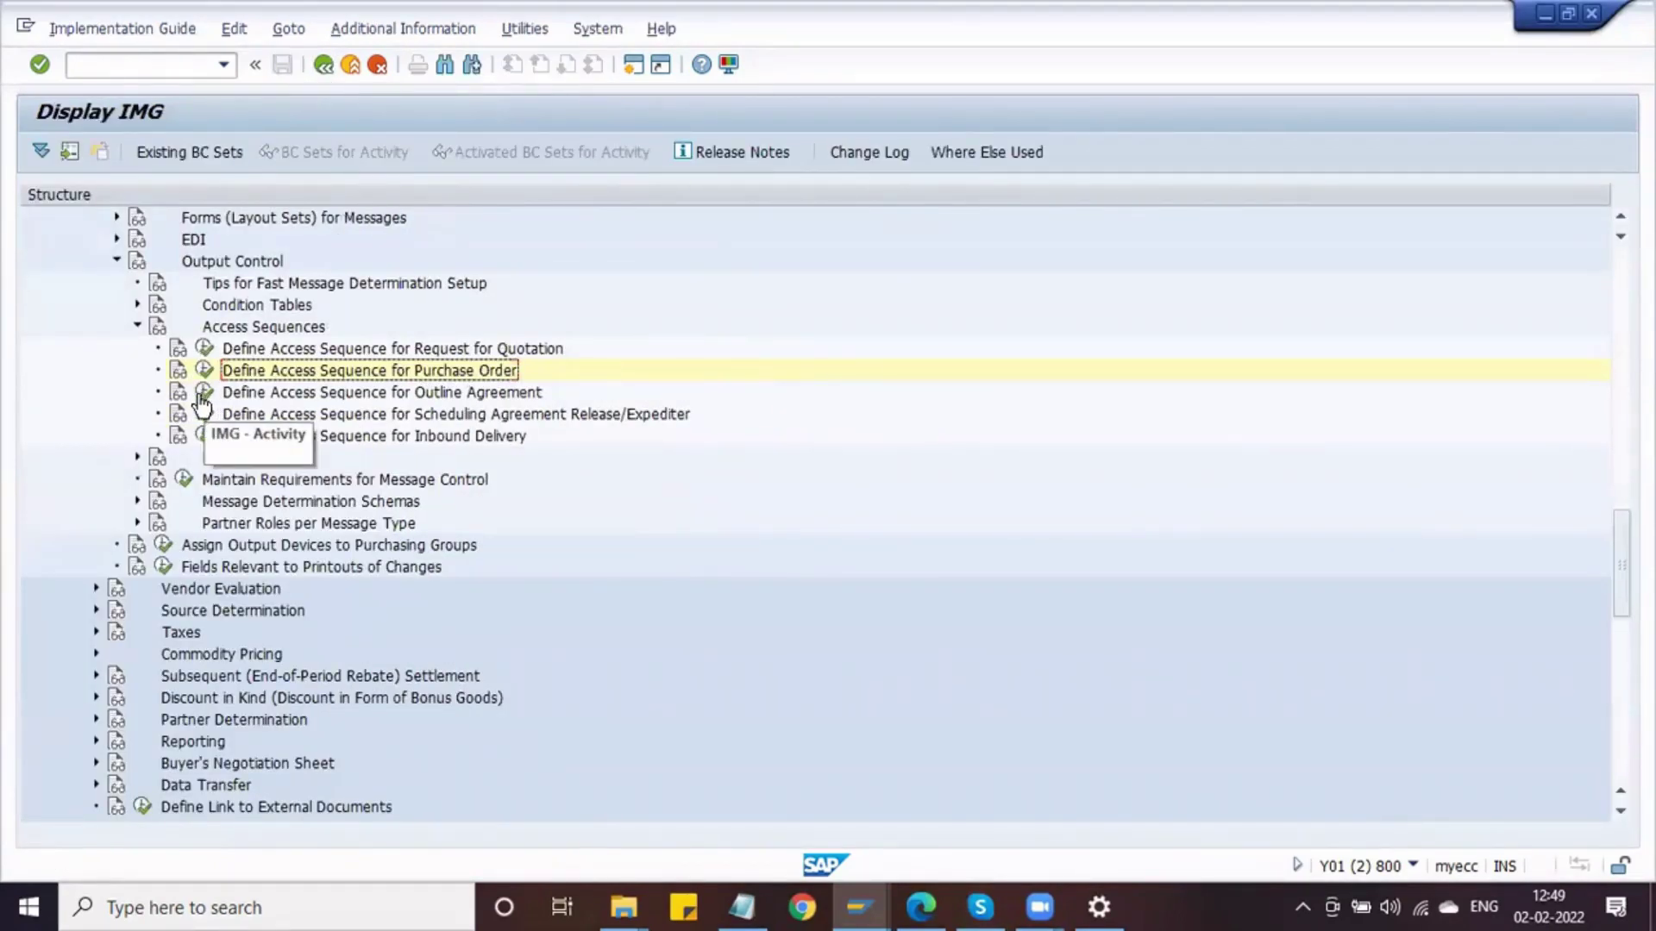
left_click(137, 326)
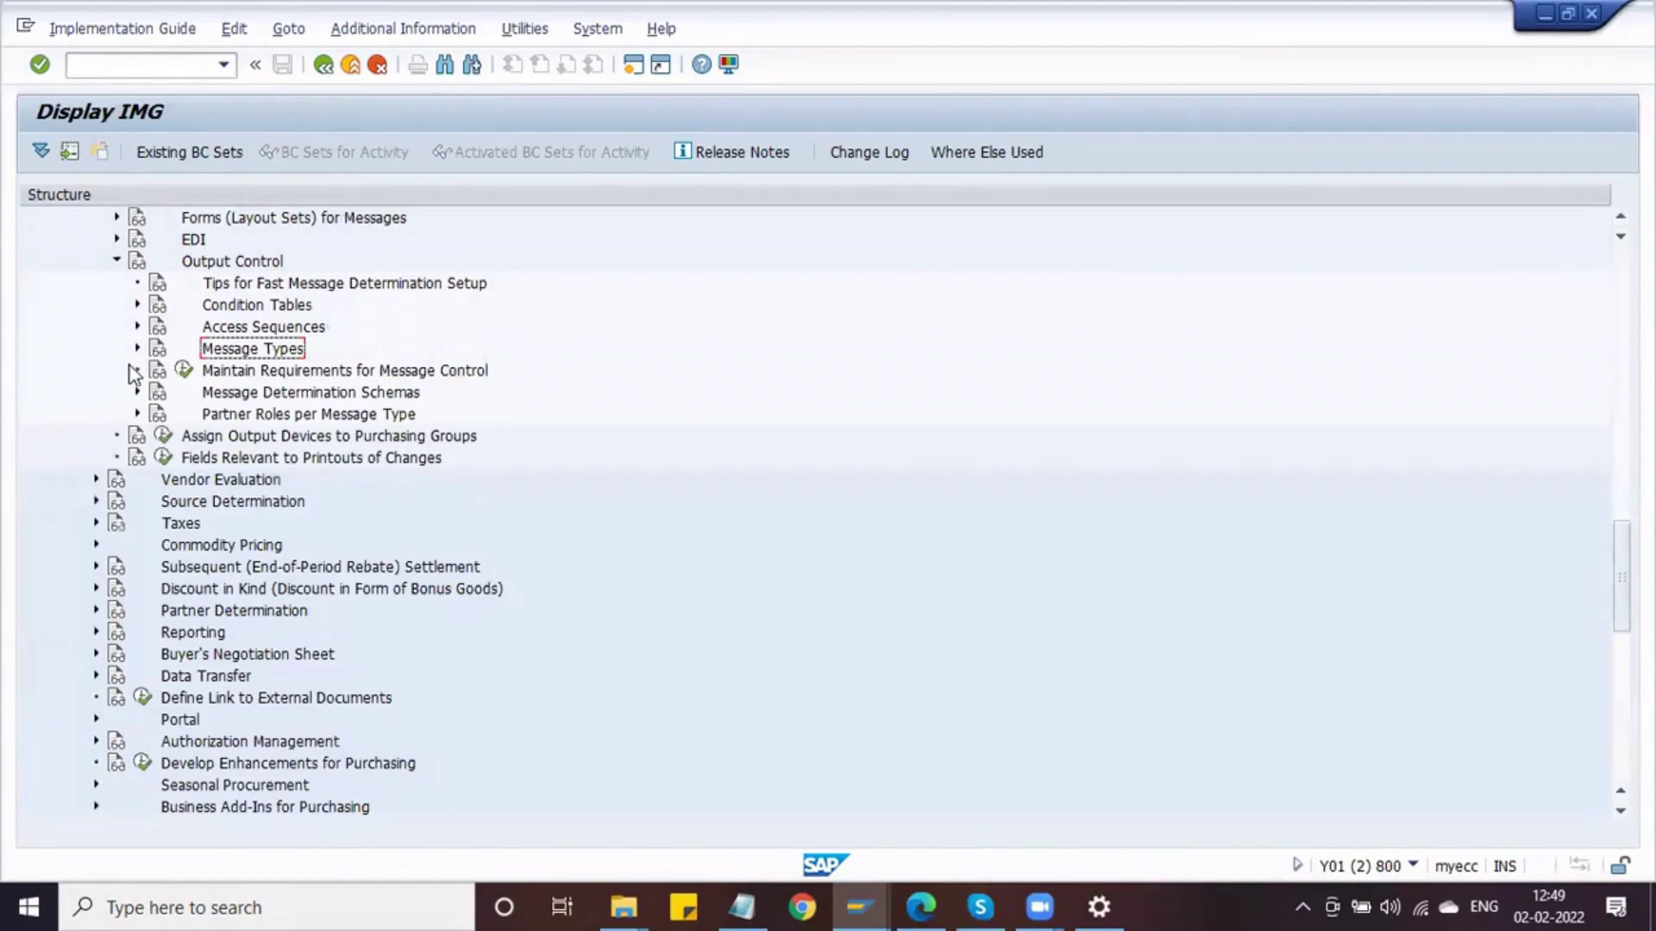
left_click(137, 348)
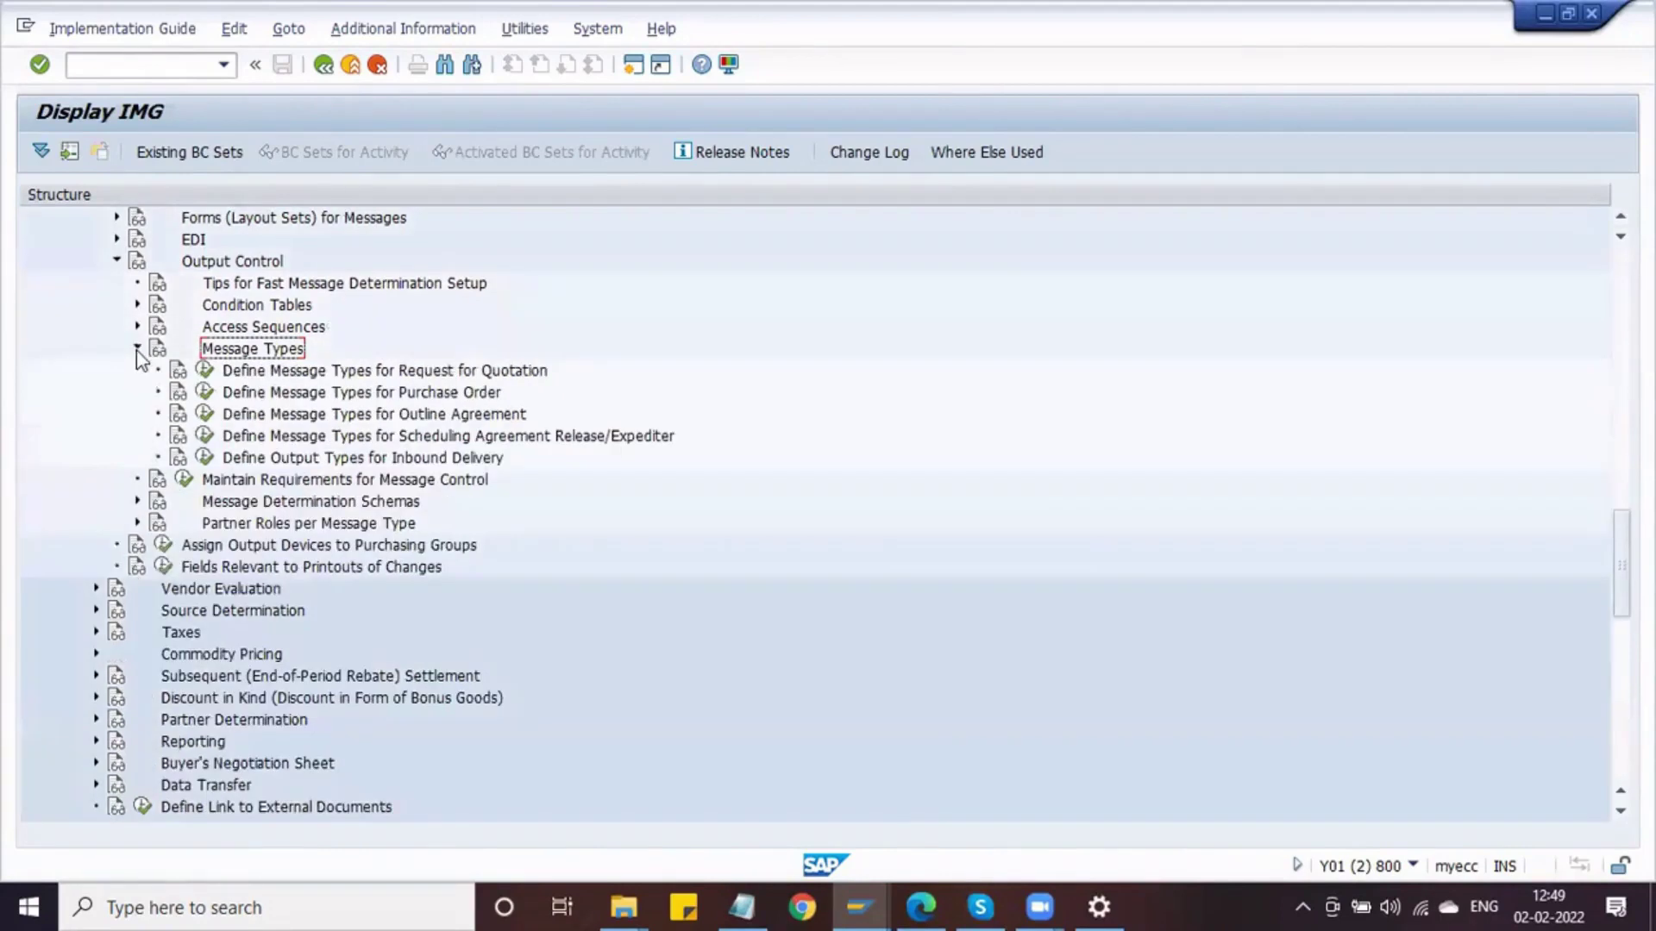
left_click(436, 393)
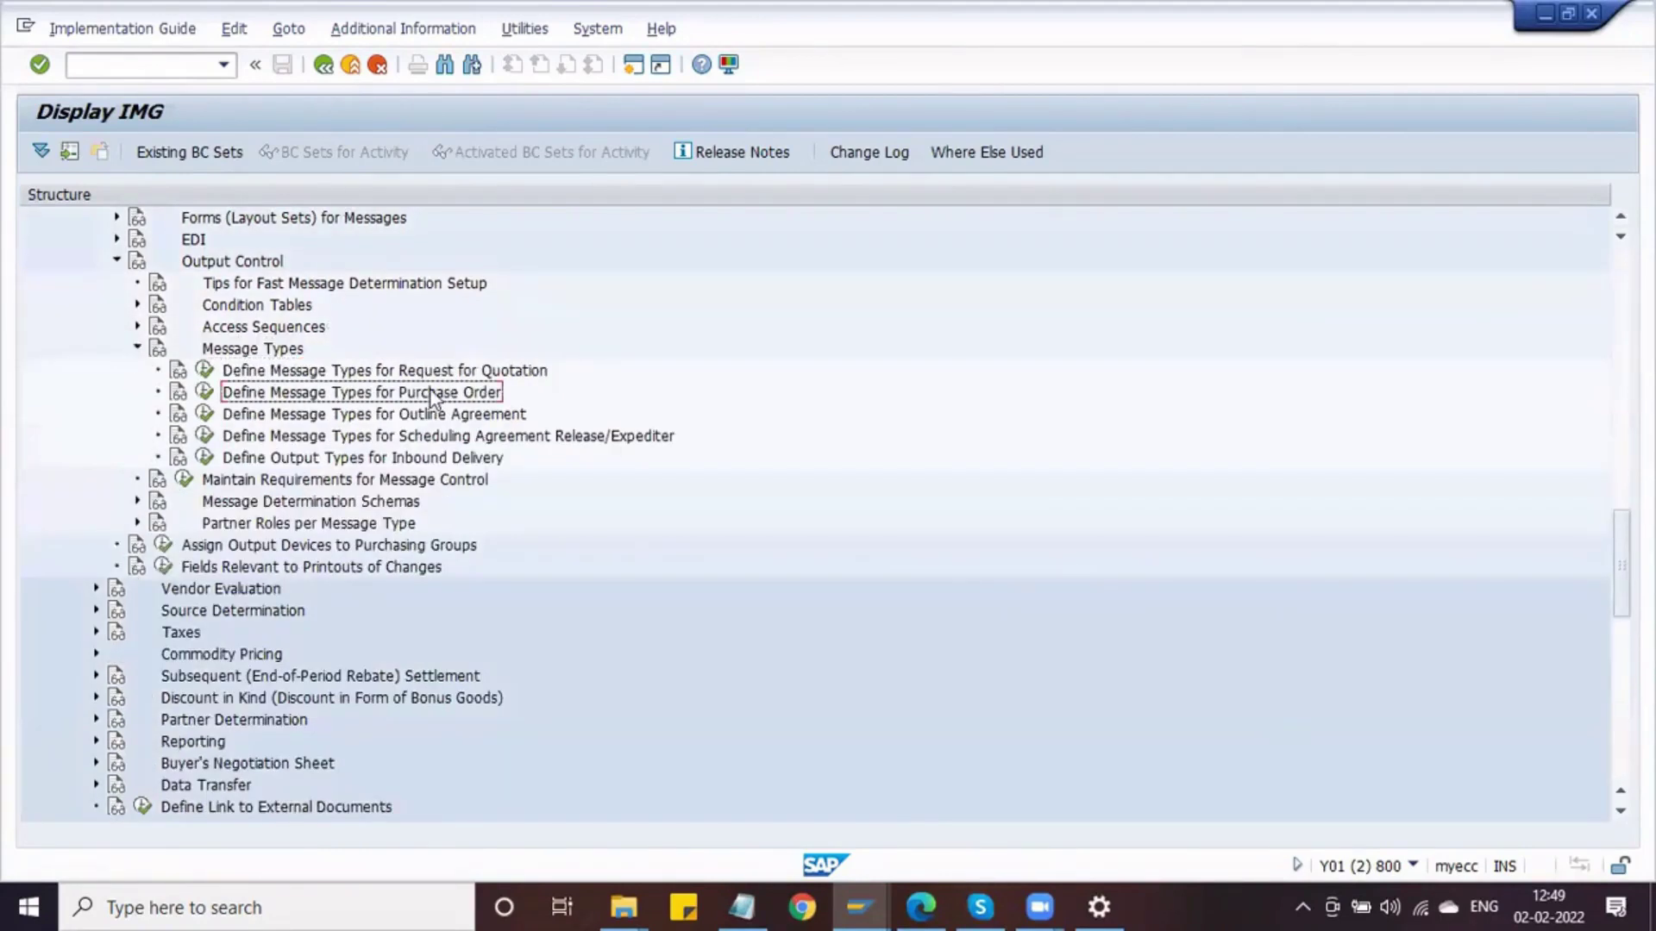
left_click(207, 397)
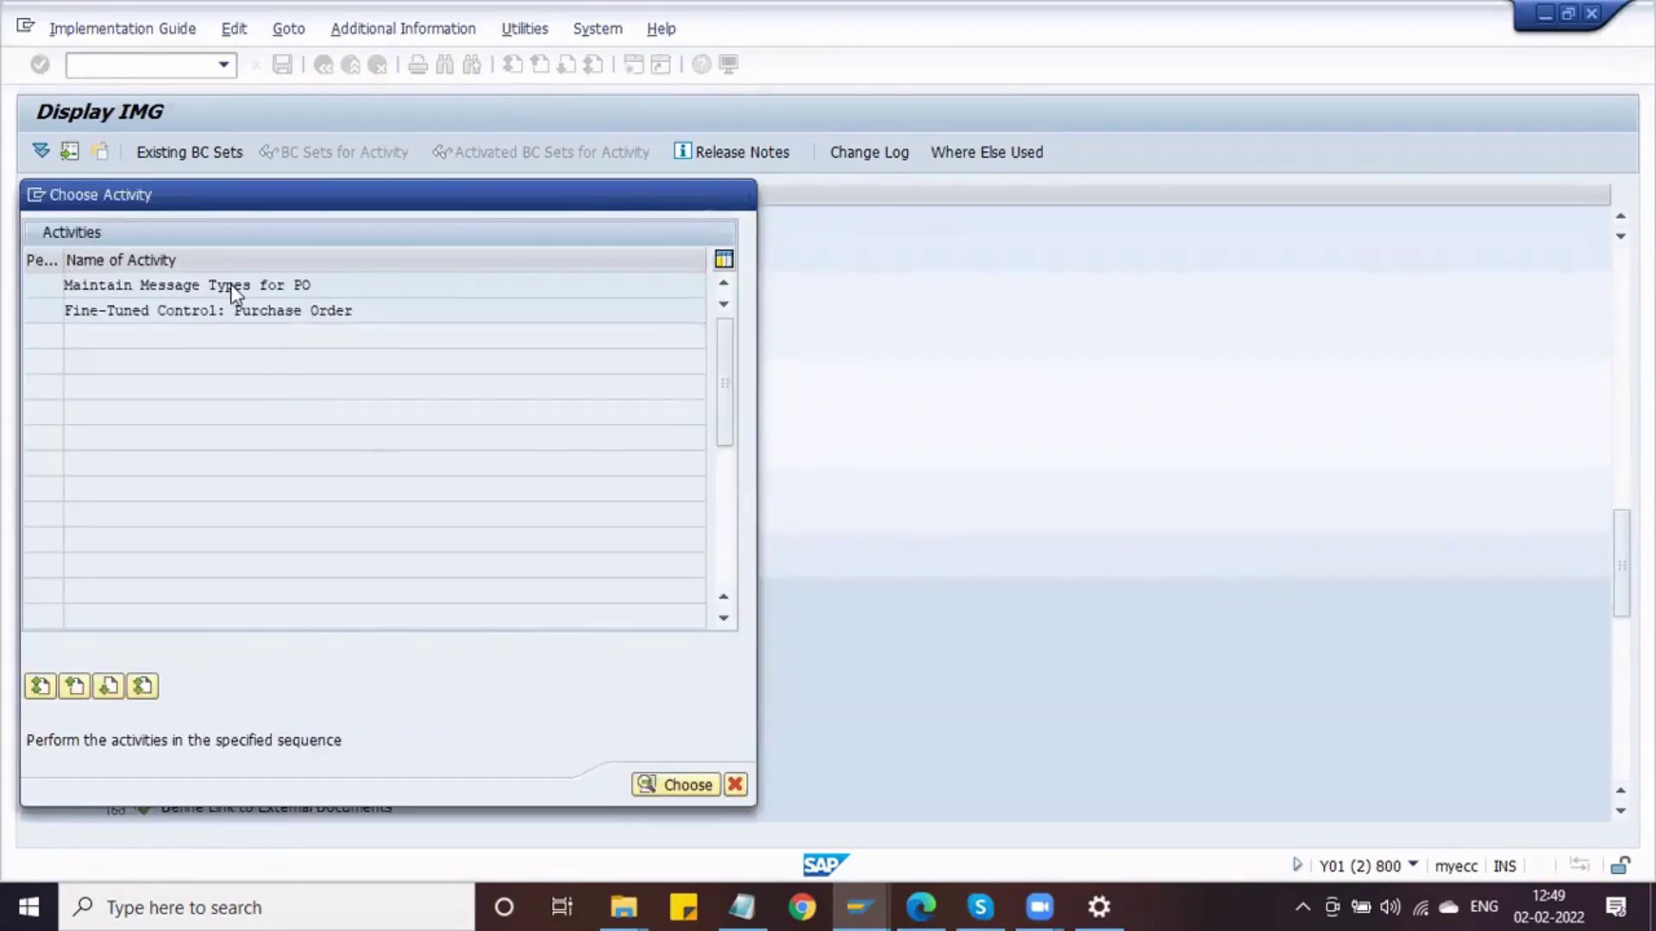
double_click(244, 284)
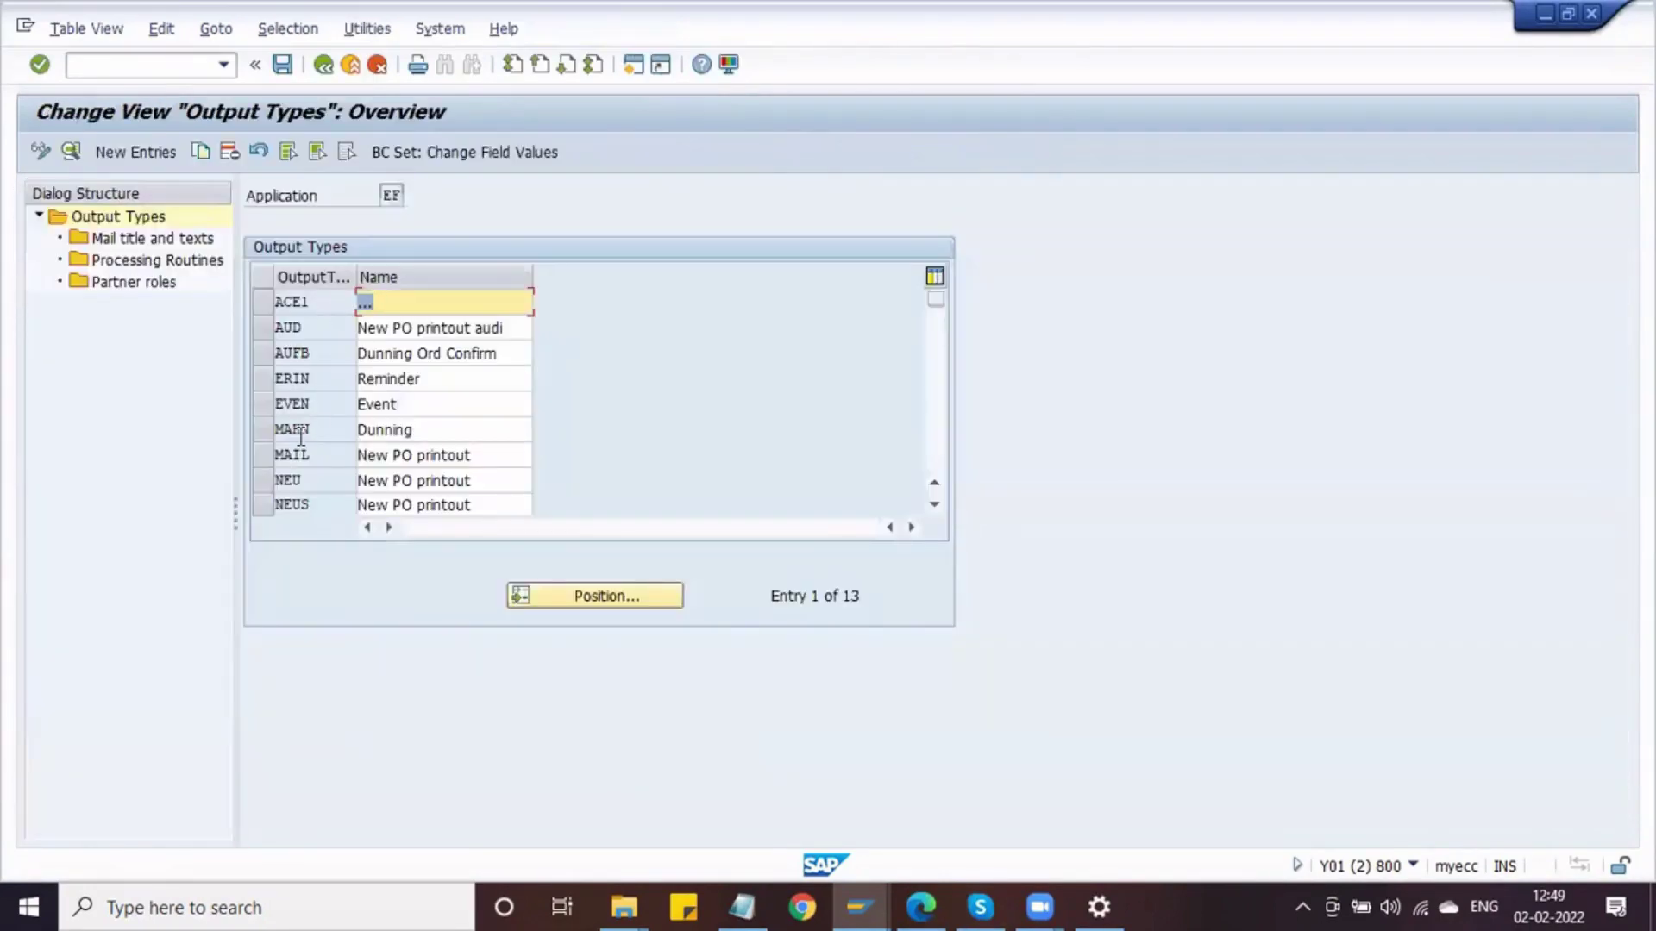
Examine output type NEU's default values, timing, storage, print parameter and general data, including its access sequence
double_click(298, 481)
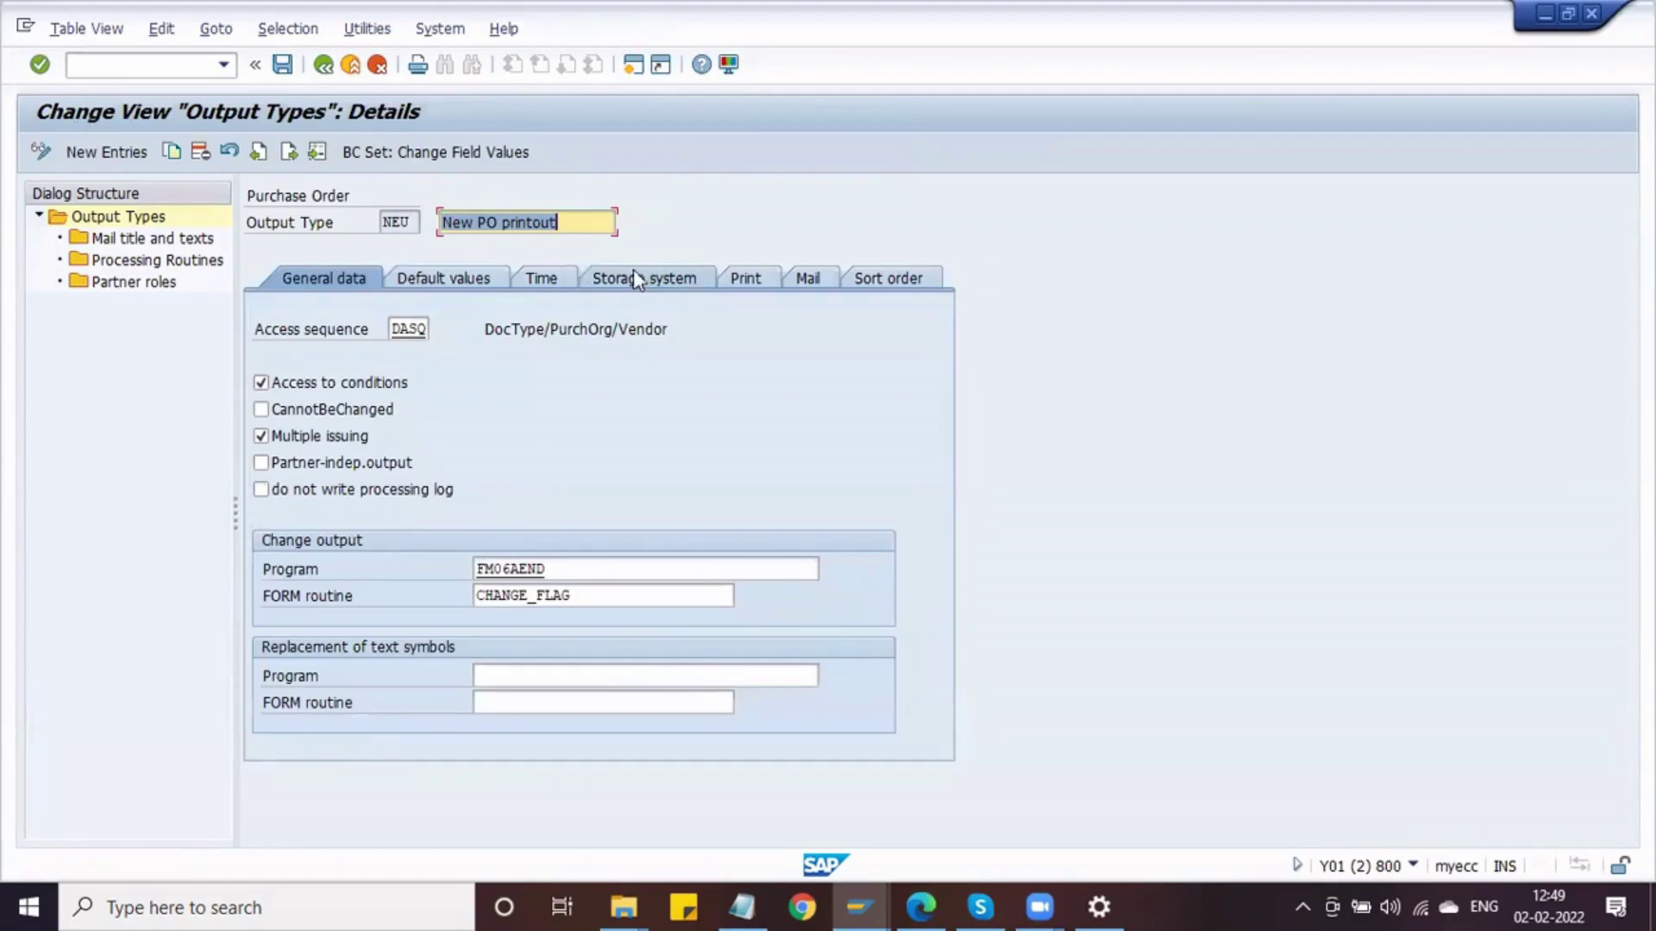
left_click(477, 283)
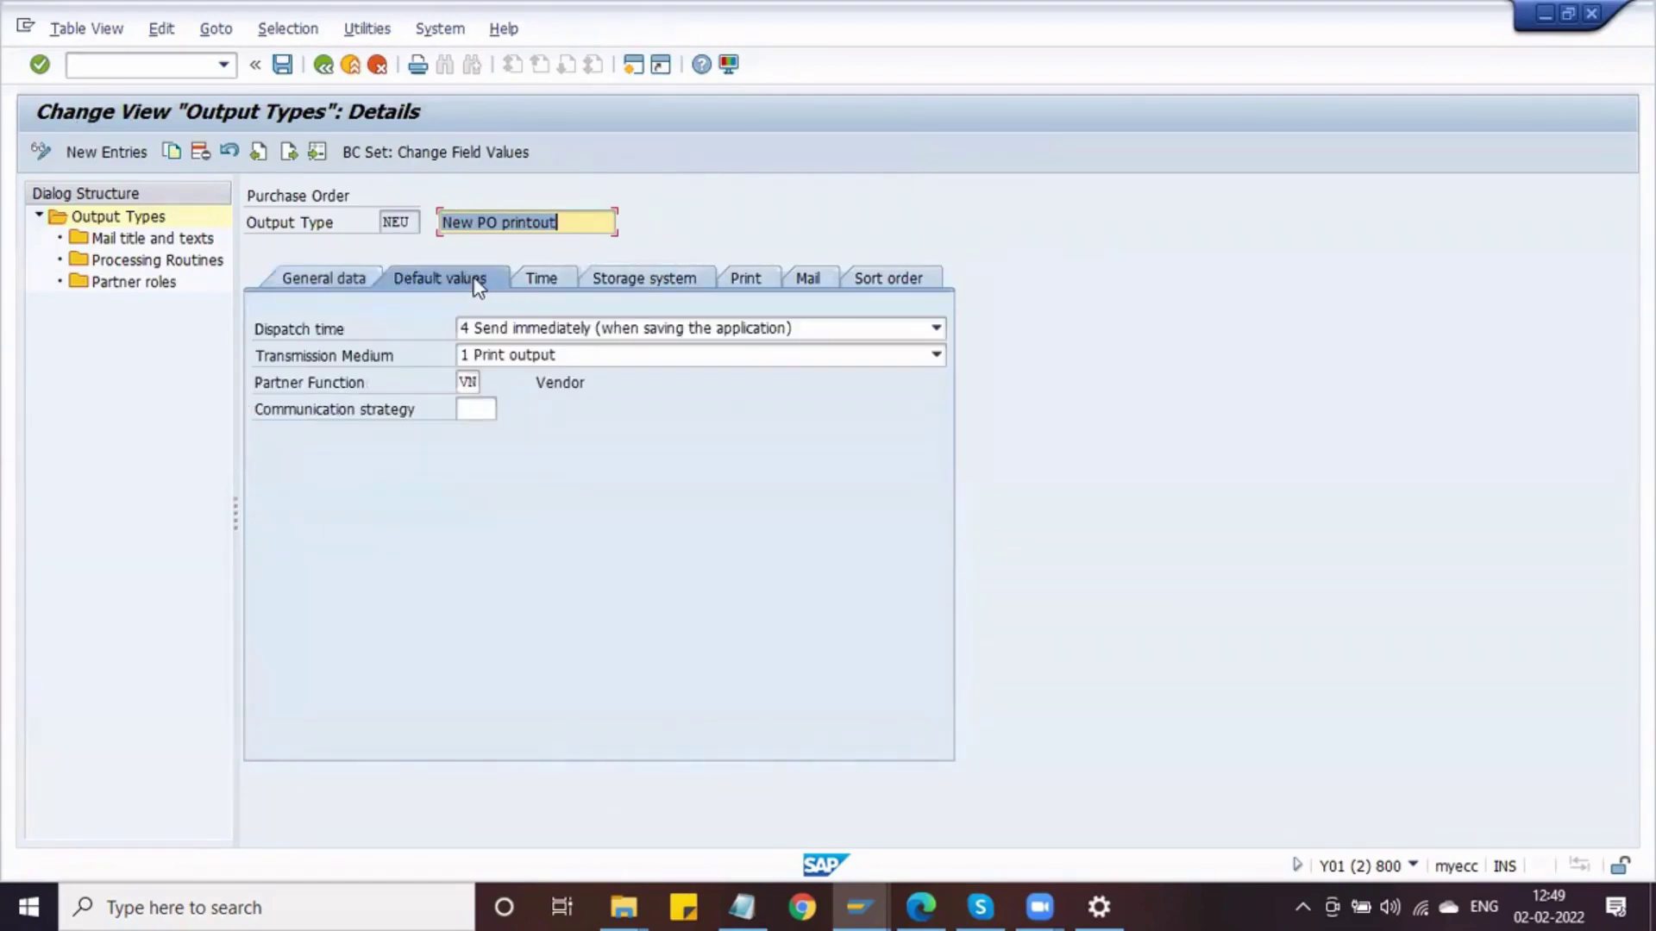
left_click(557, 281)
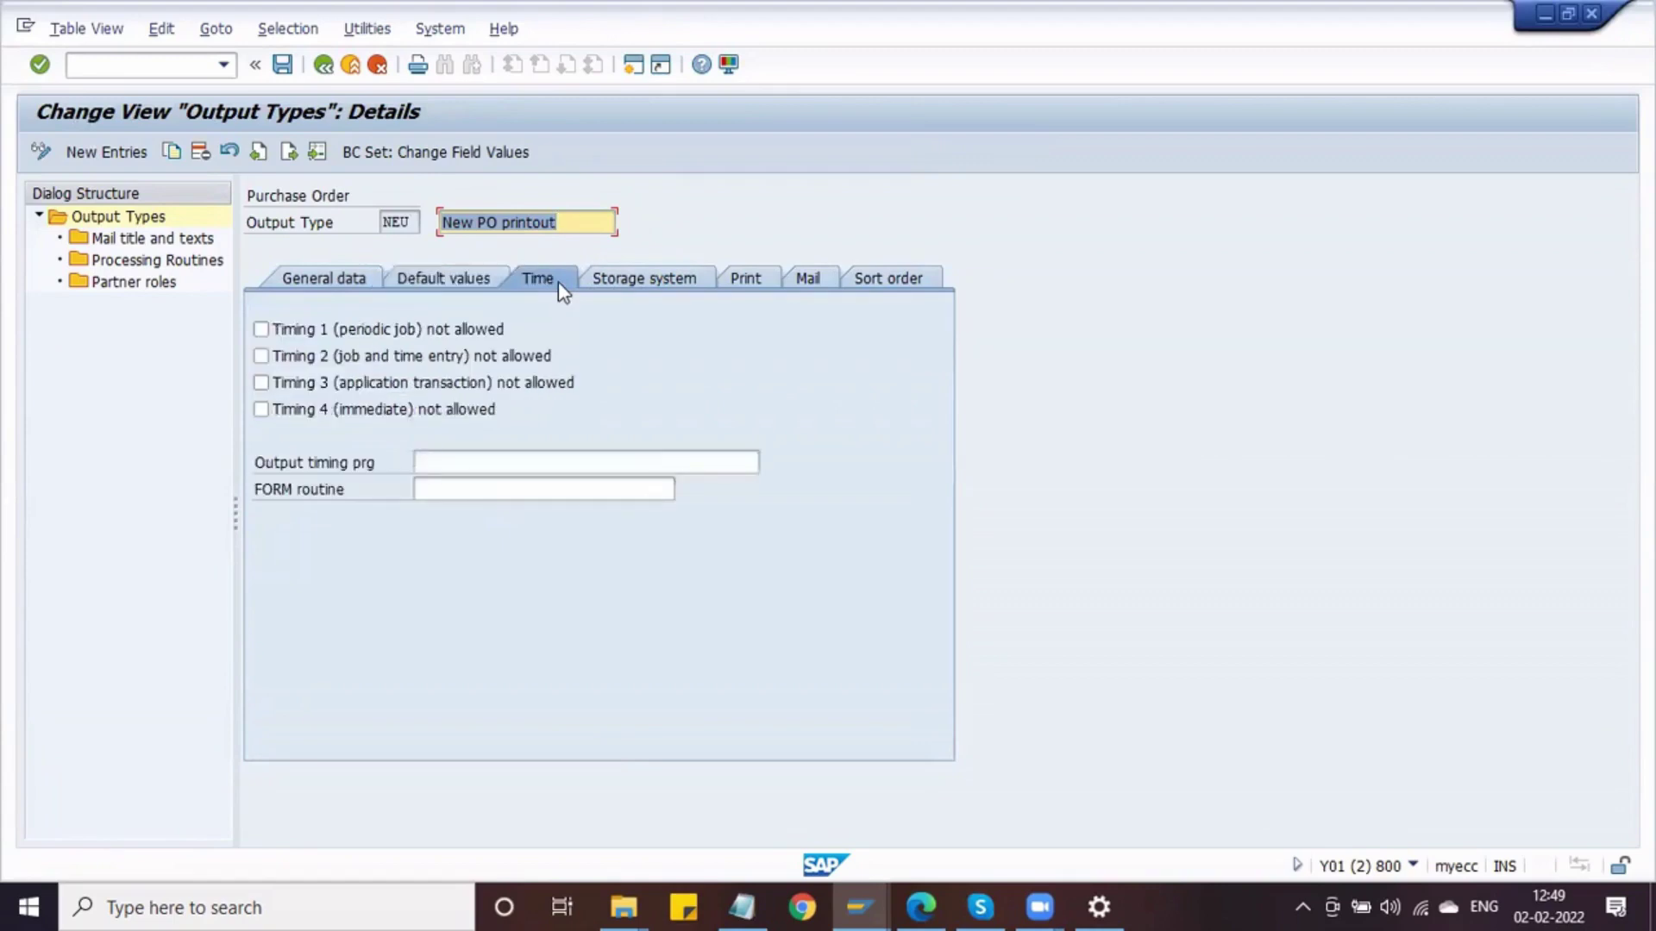
left_click(619, 289)
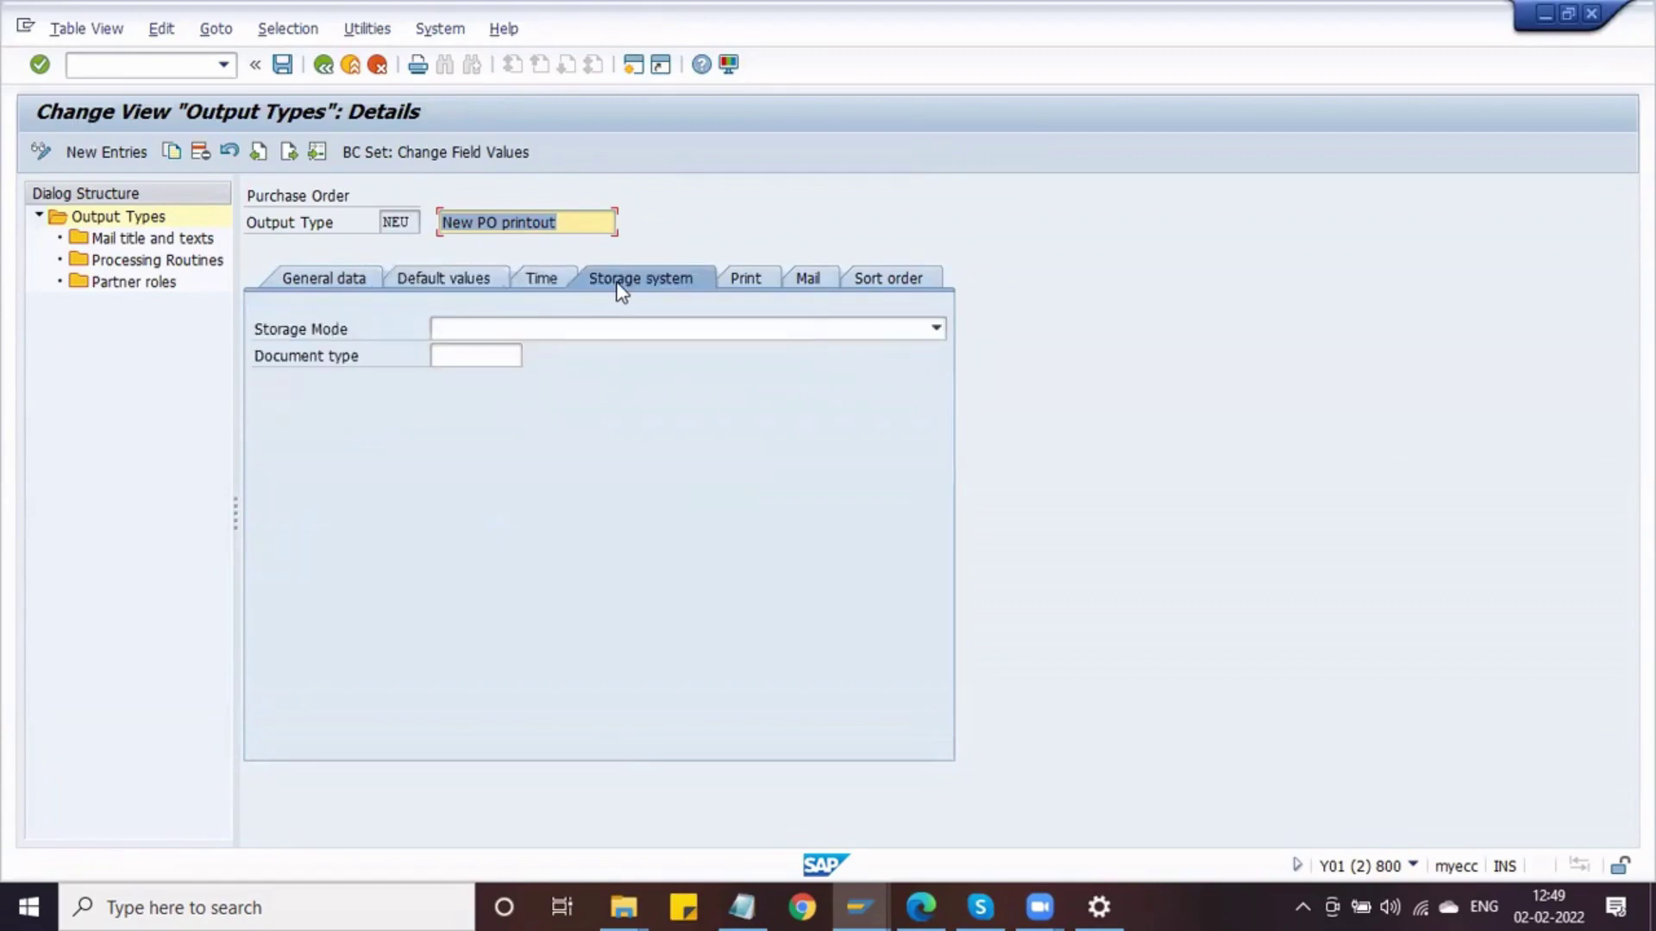
left_click(734, 286)
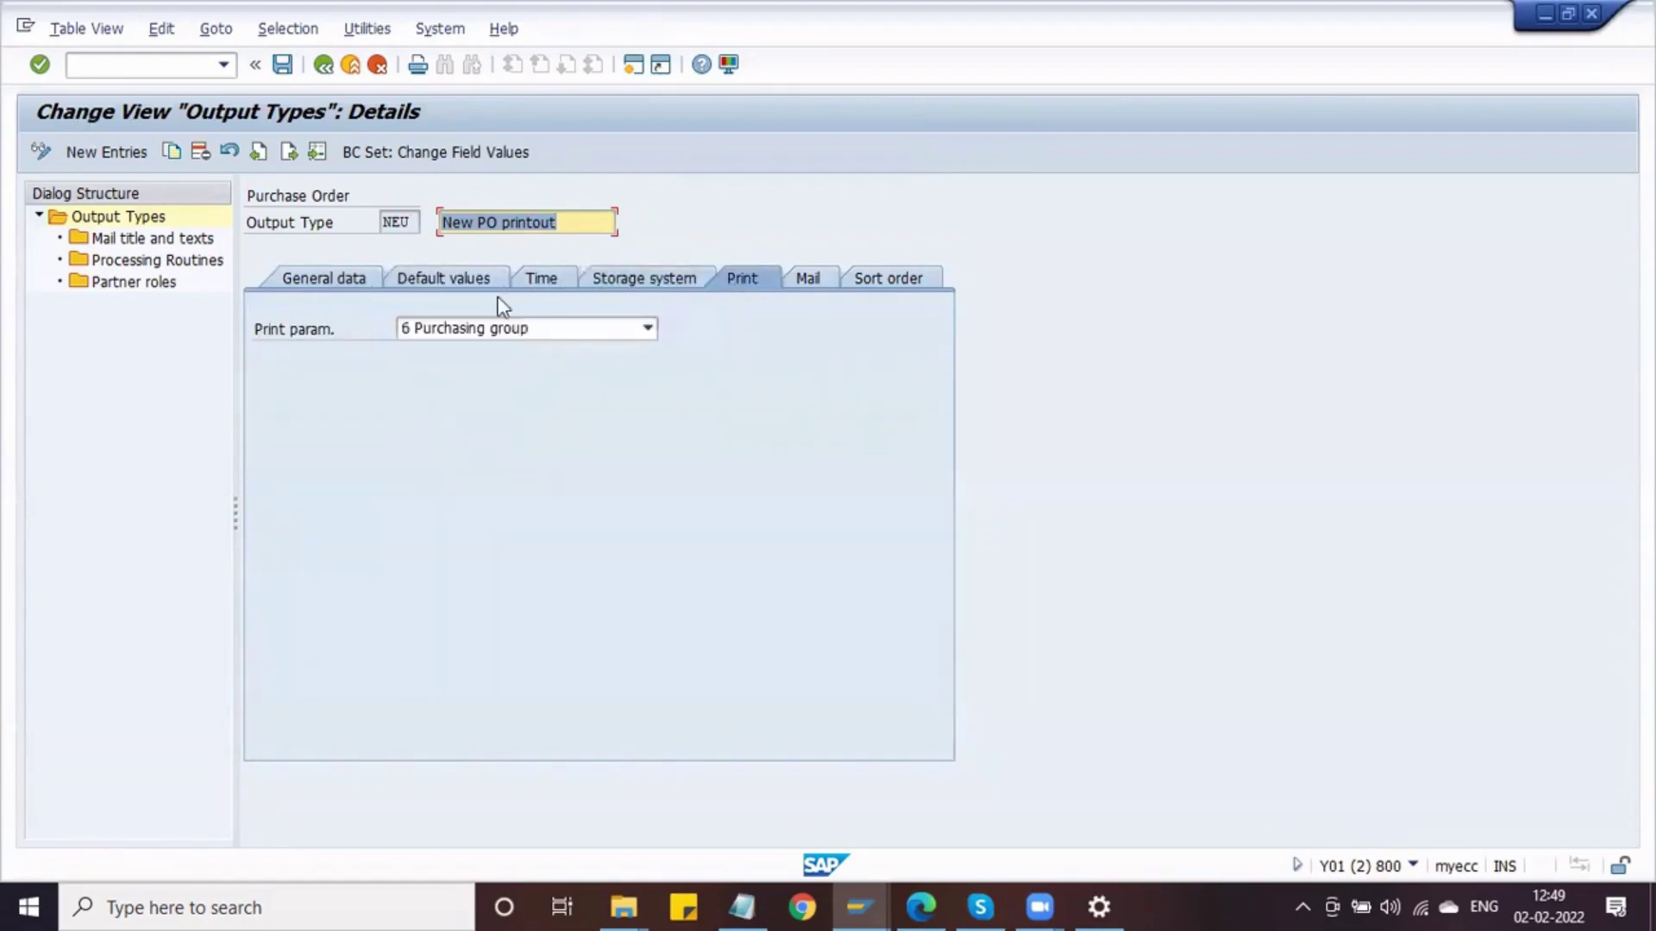
left_click(343, 280)
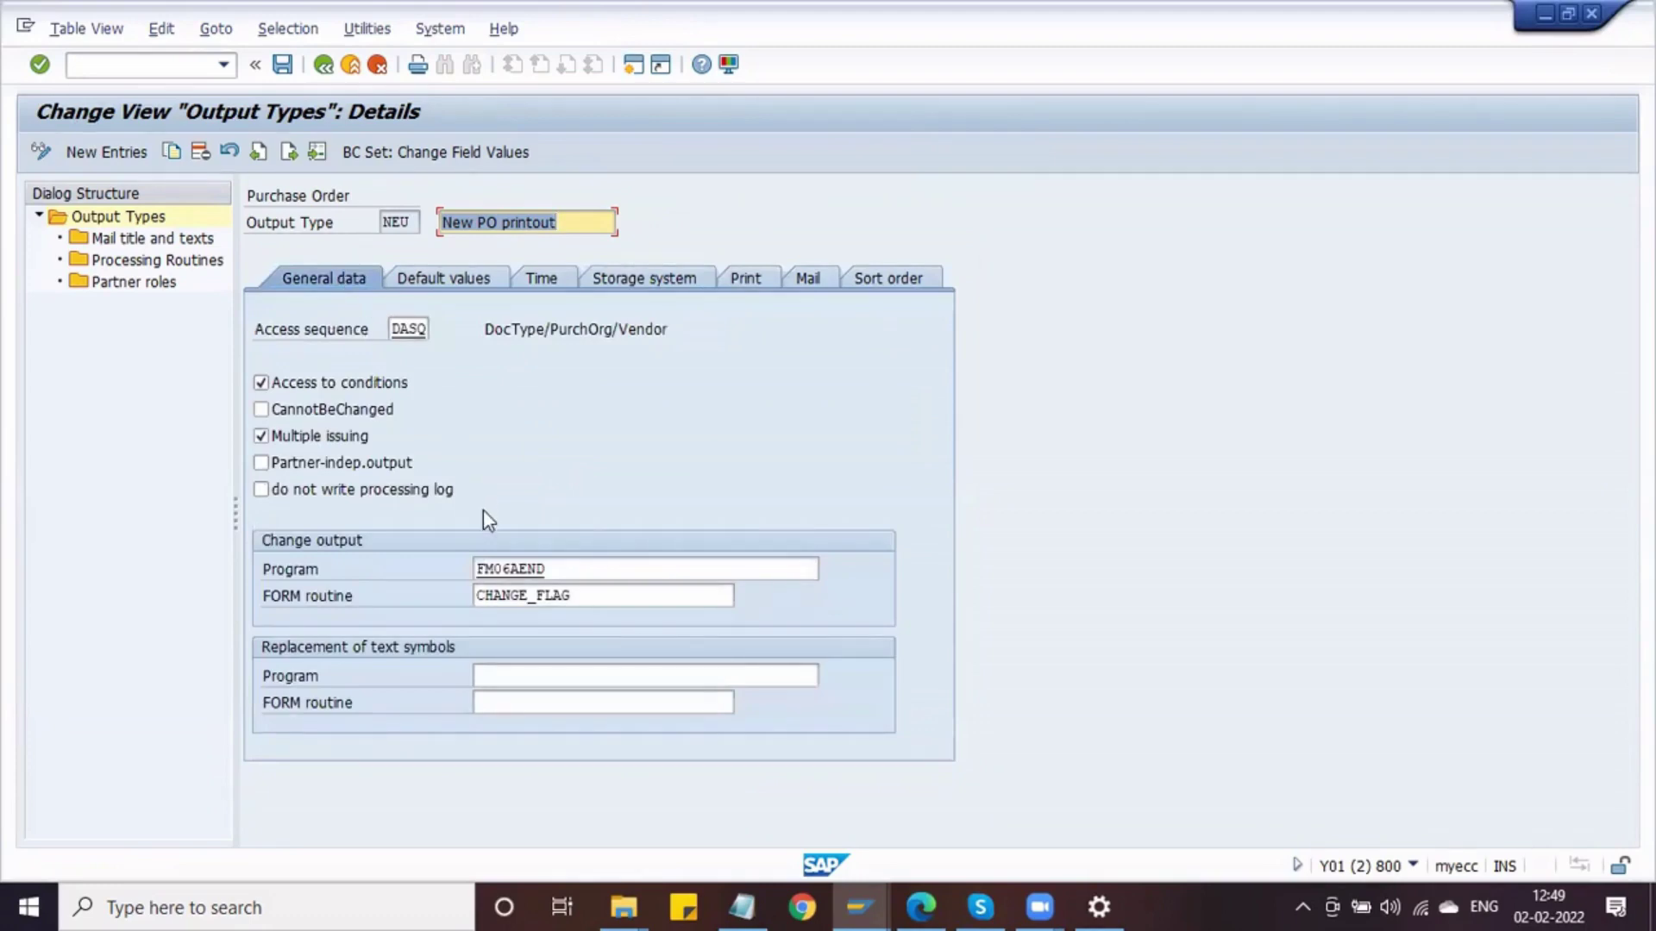
Leave output type NEU's details, switch to the session displaying the NEU condition records and return to their selection screen
left_click(327, 68)
left_click(861, 894)
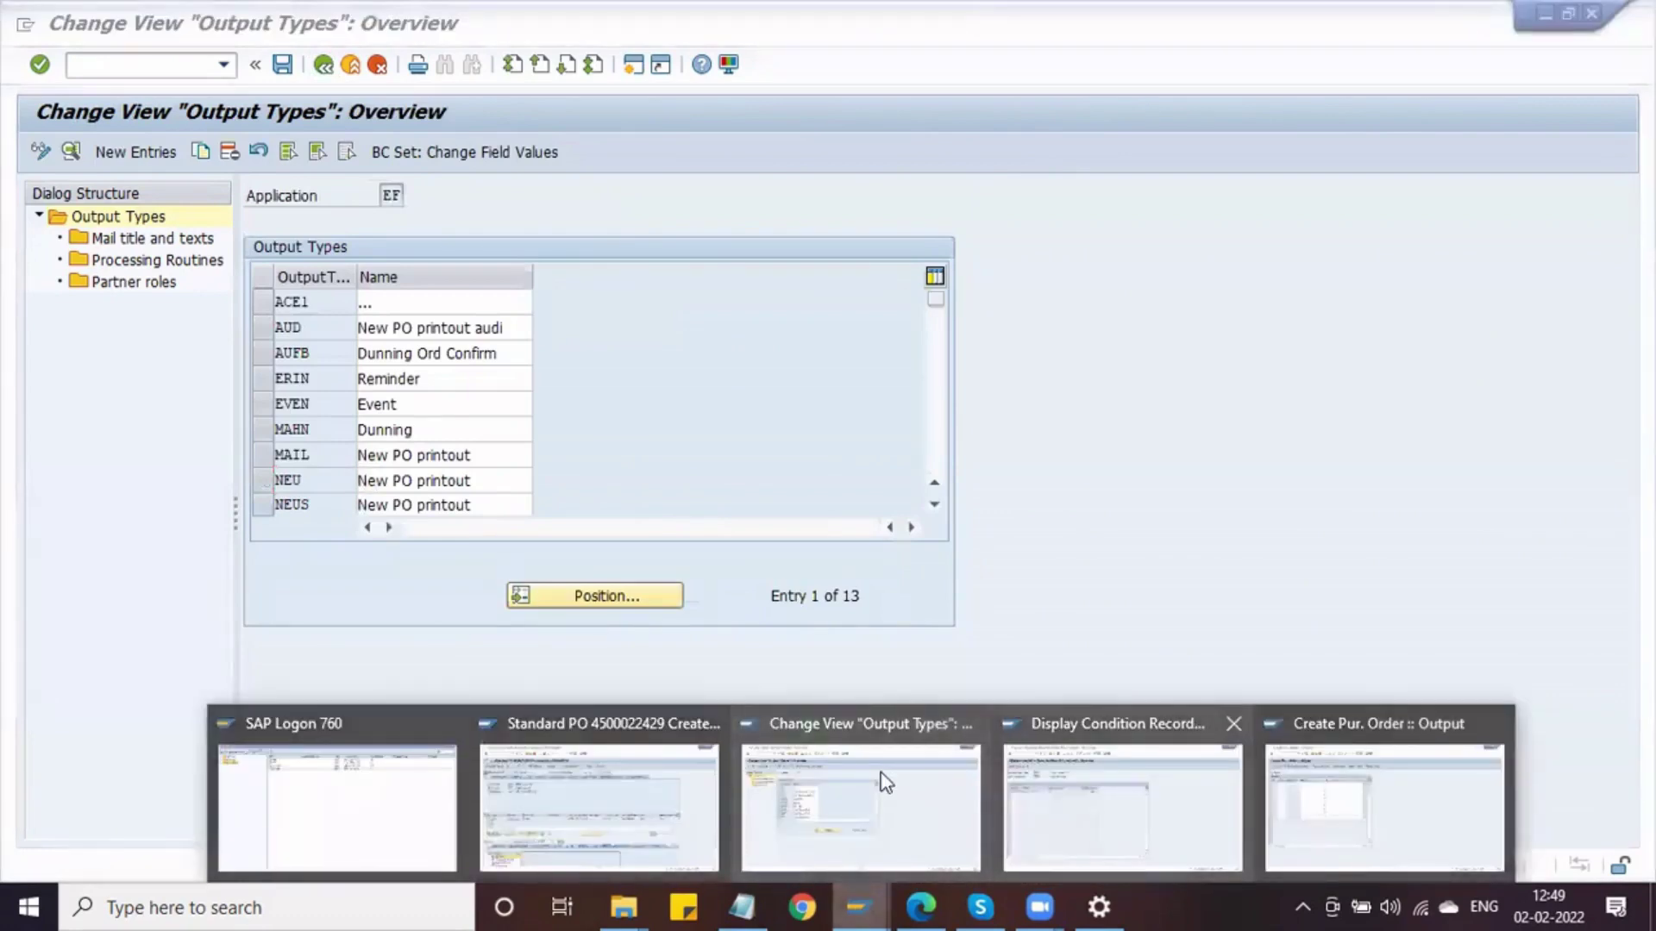
left_click(1121, 807)
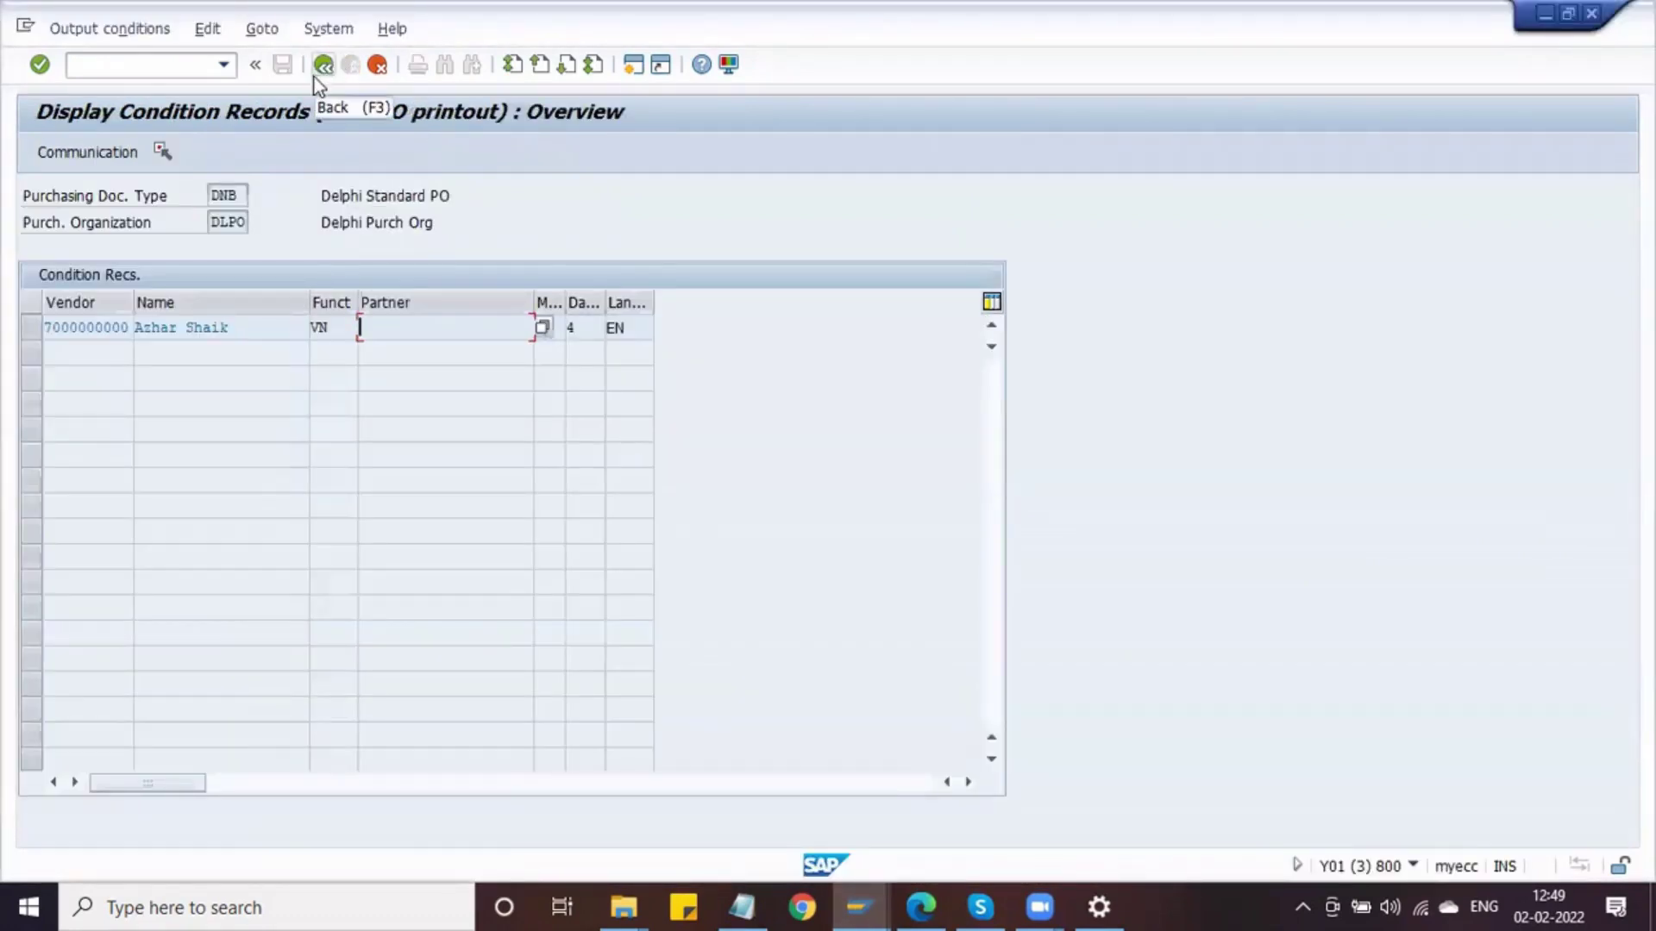
left_click(315, 69)
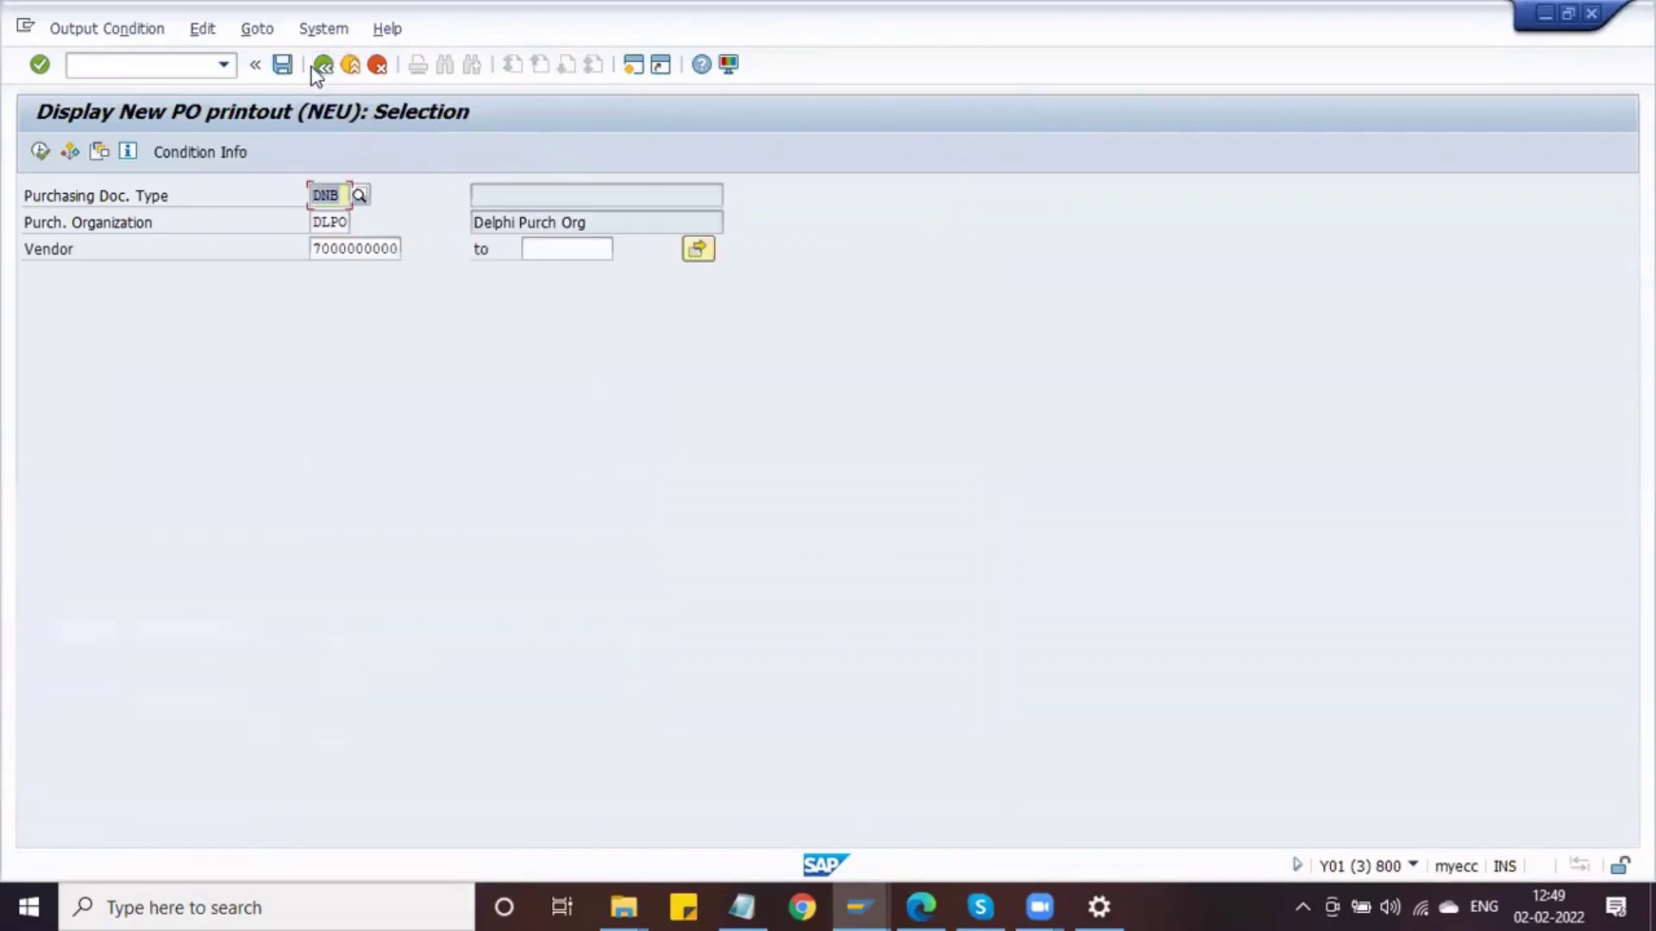
Open transaction MN05 for output type NEU and list the changeable condition records for document type DNB and purchasing organization DLPO
left_click(186, 64)
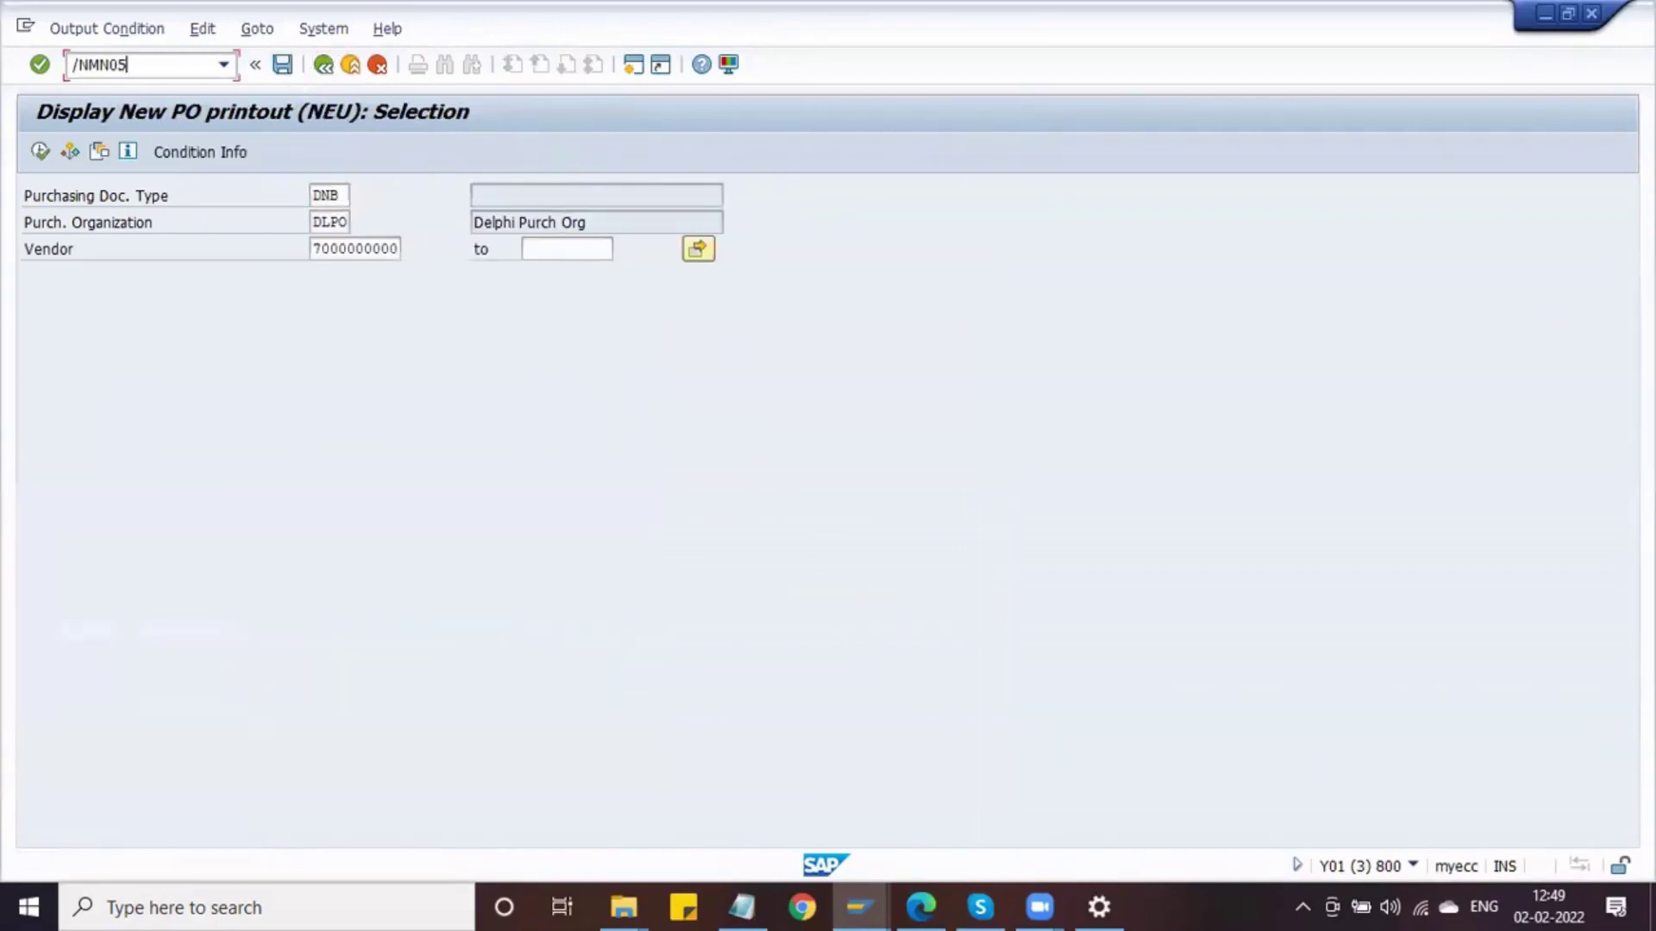
type("/NMN05")
key("Return")
key("Return")
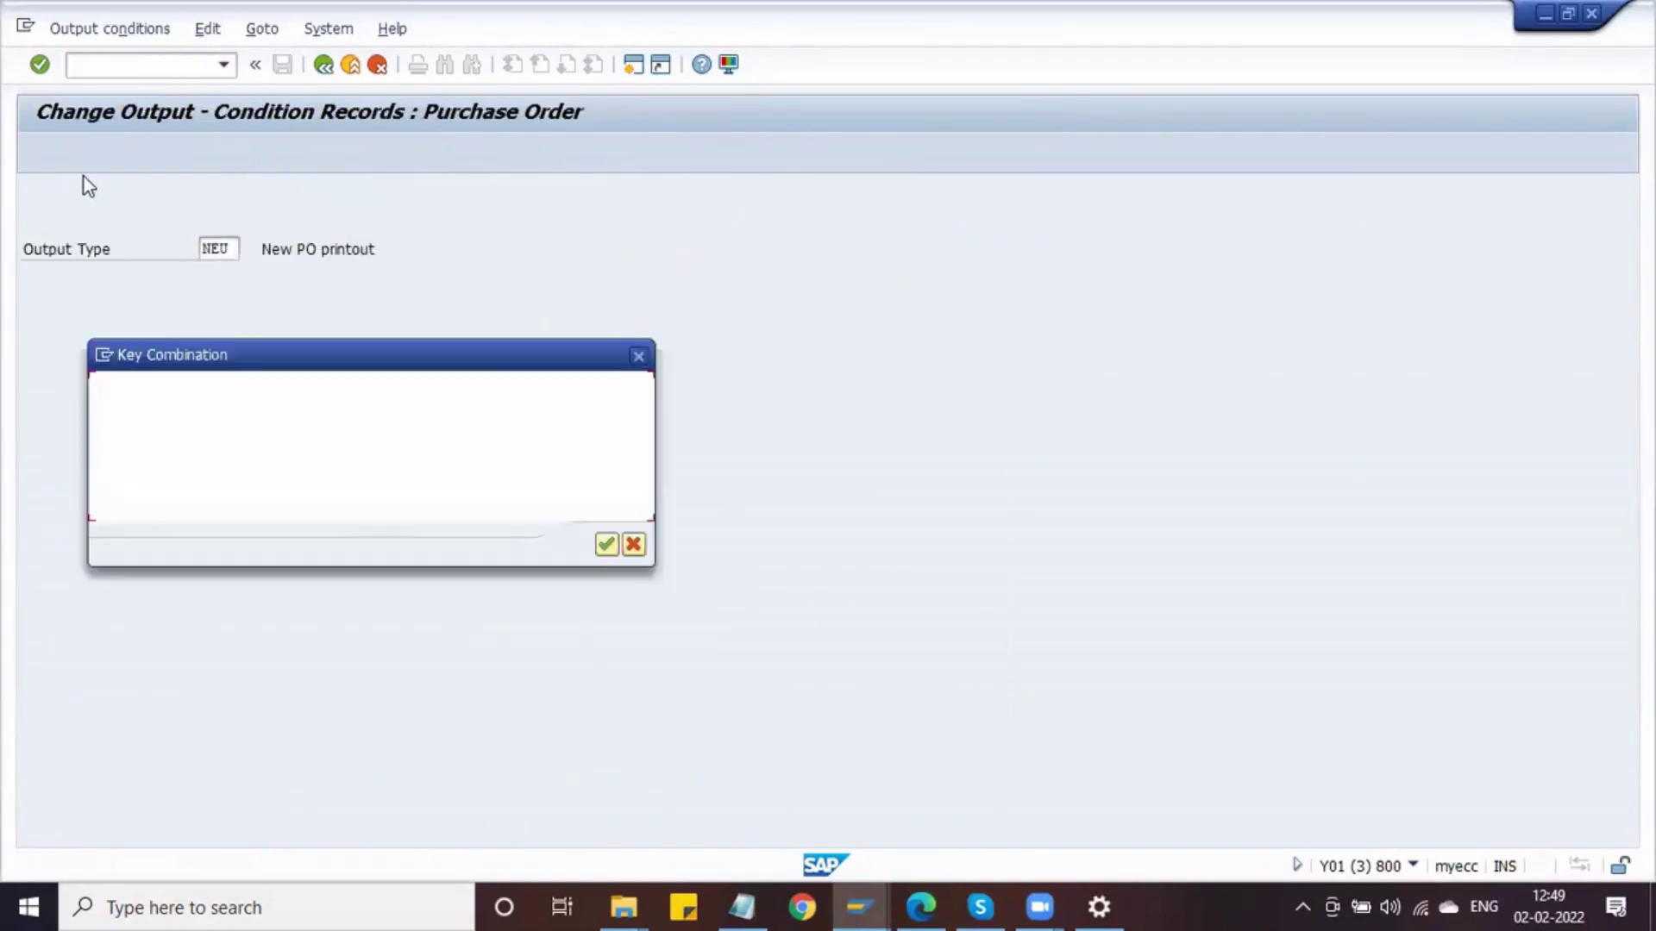
key("Down")
key("Return")
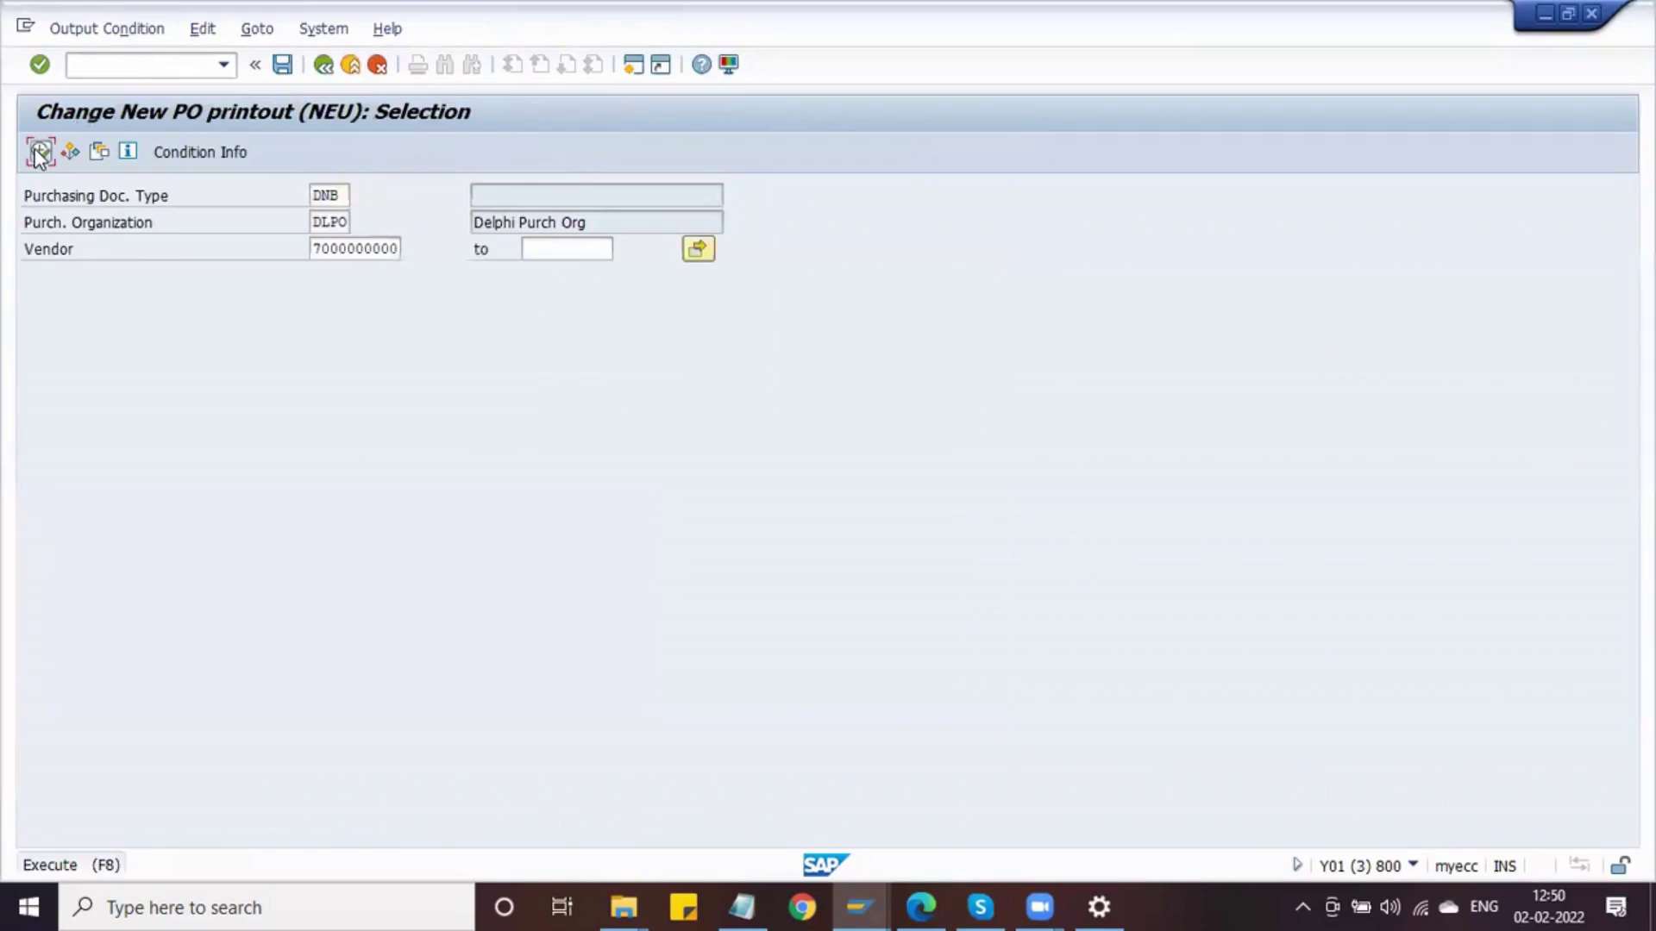
left_click(40, 151)
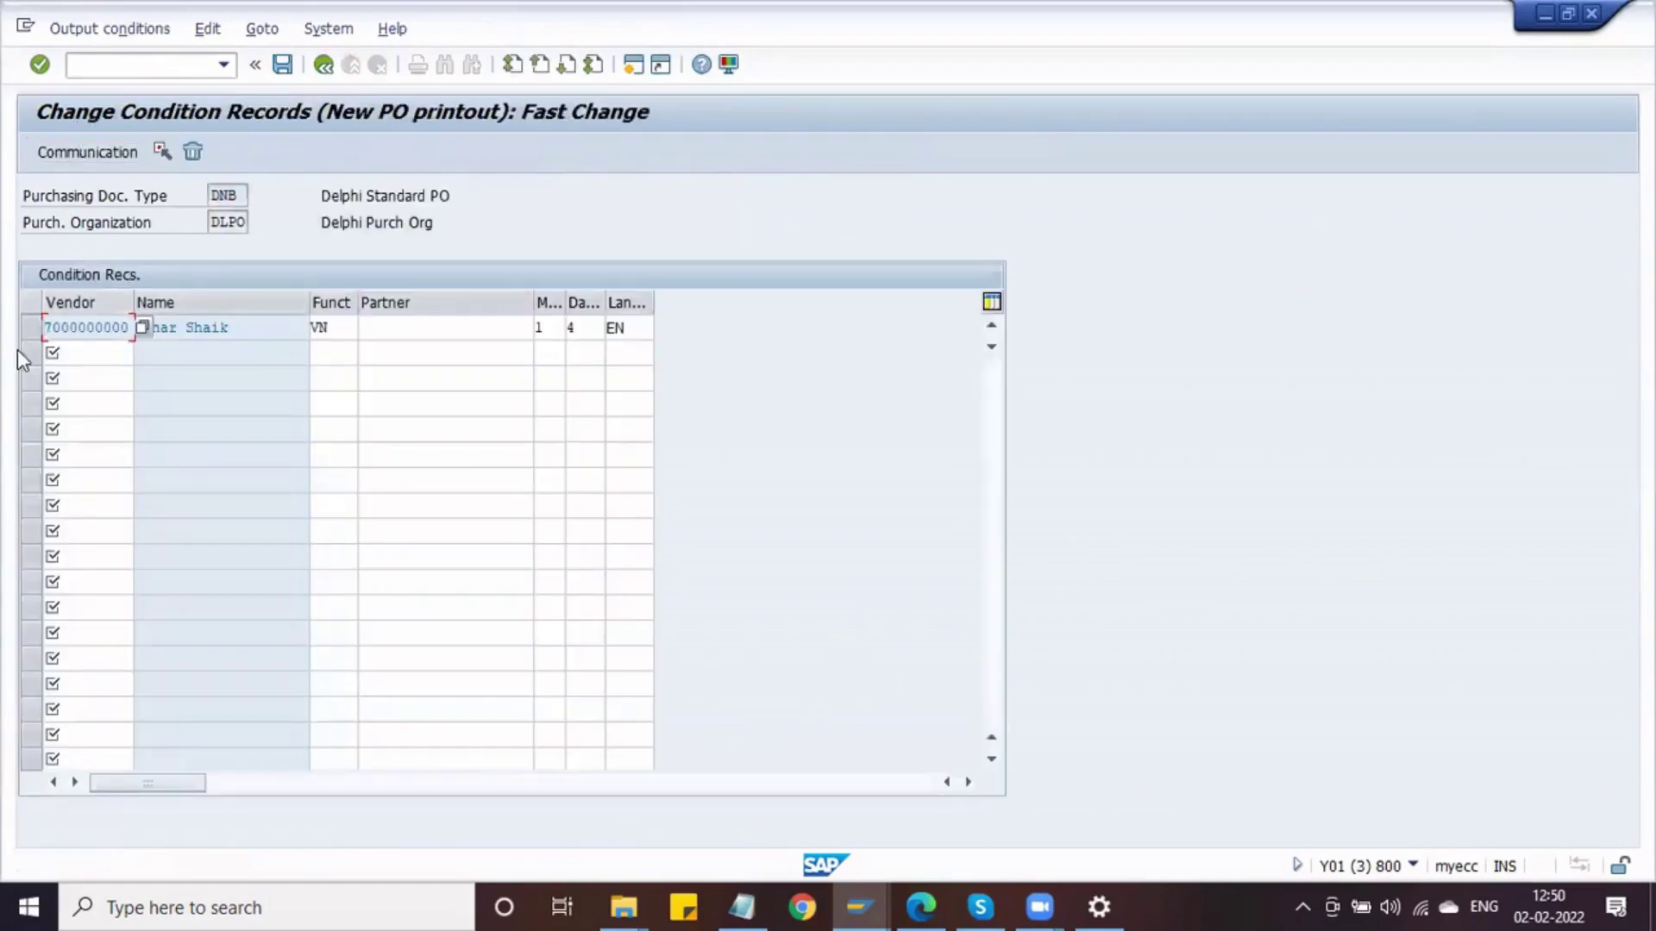
In the vendor record's communication data, set output device LOCL, enable Print immediately and save the condition record
left_click(34, 328)
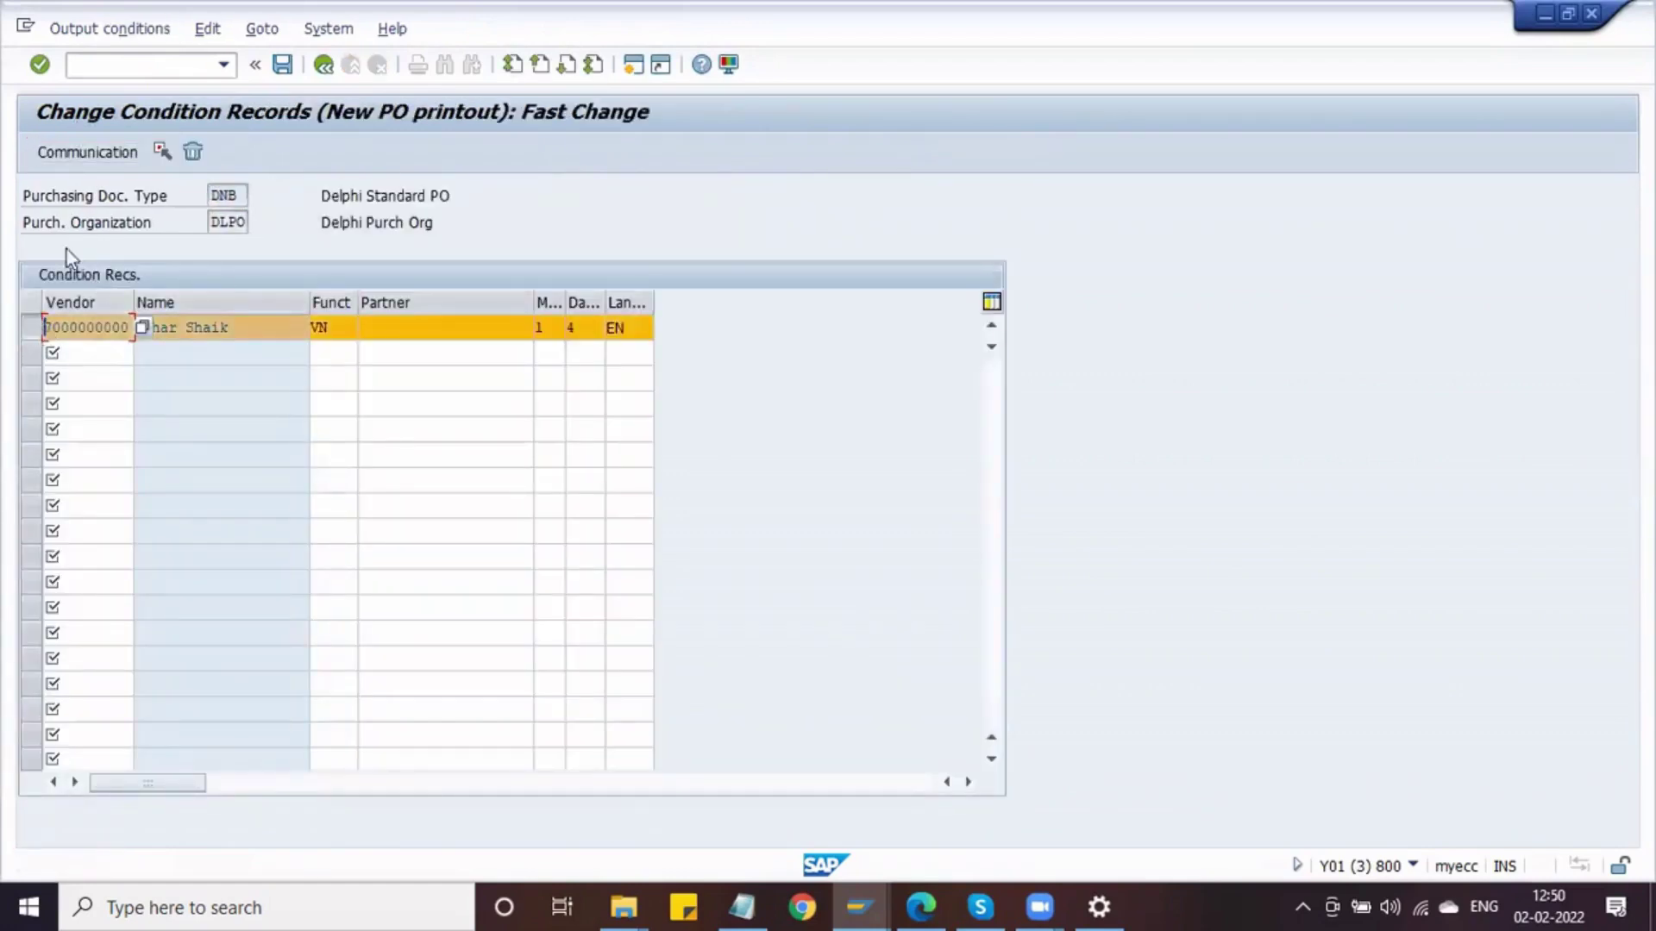
left_click(91, 154)
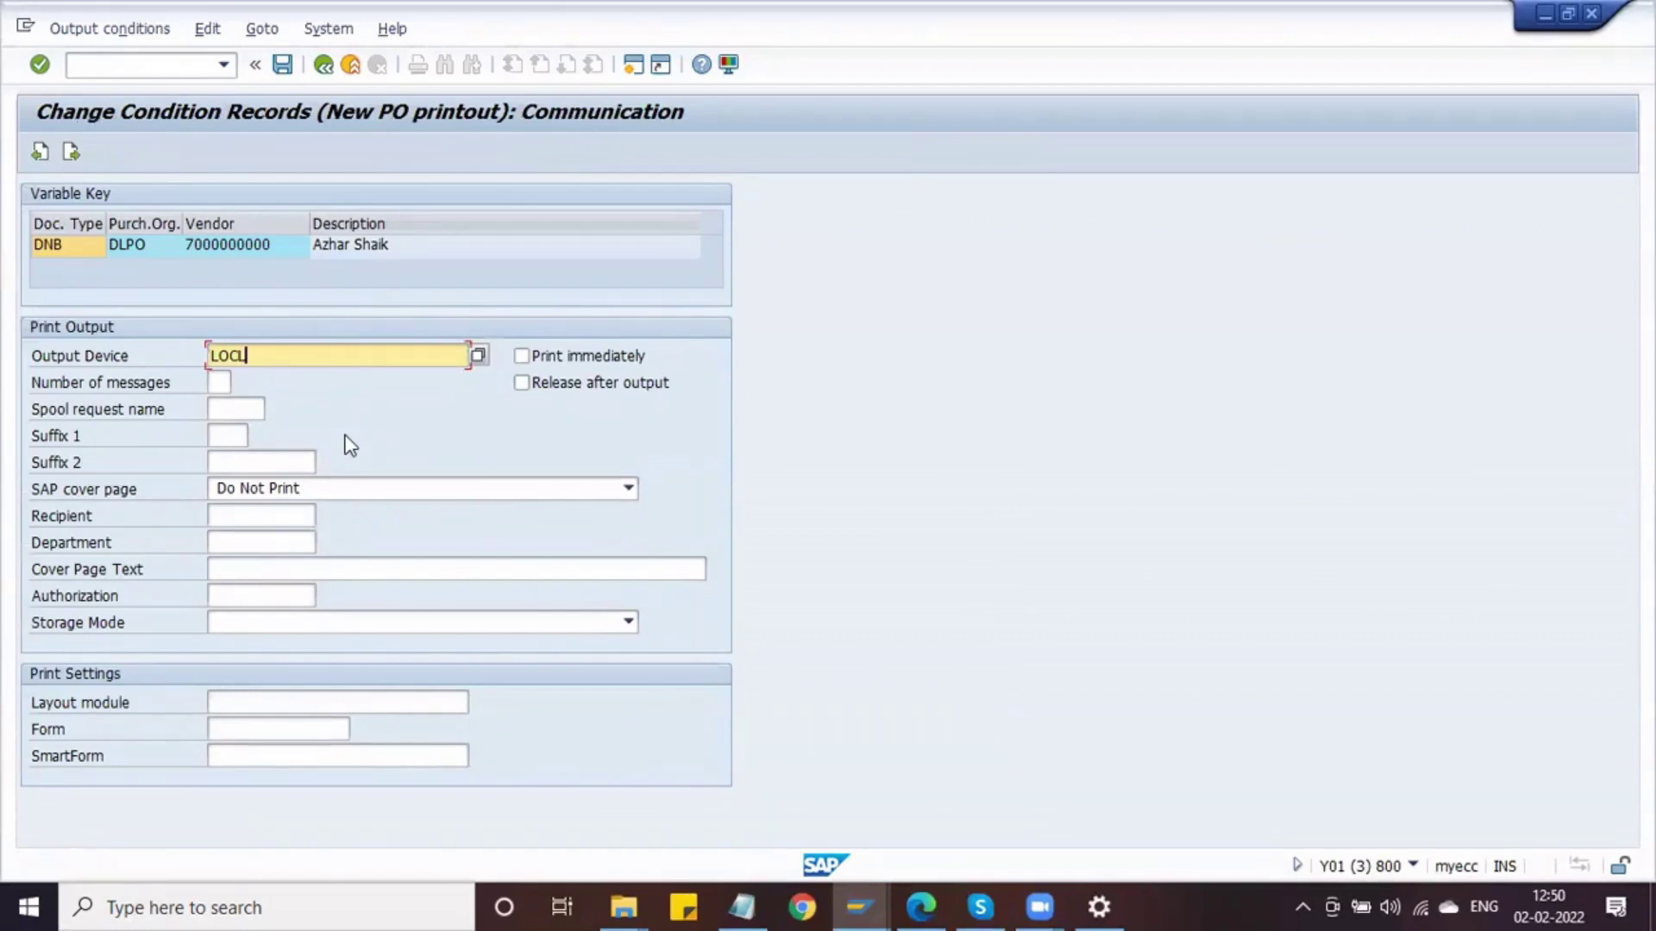
key("Return")
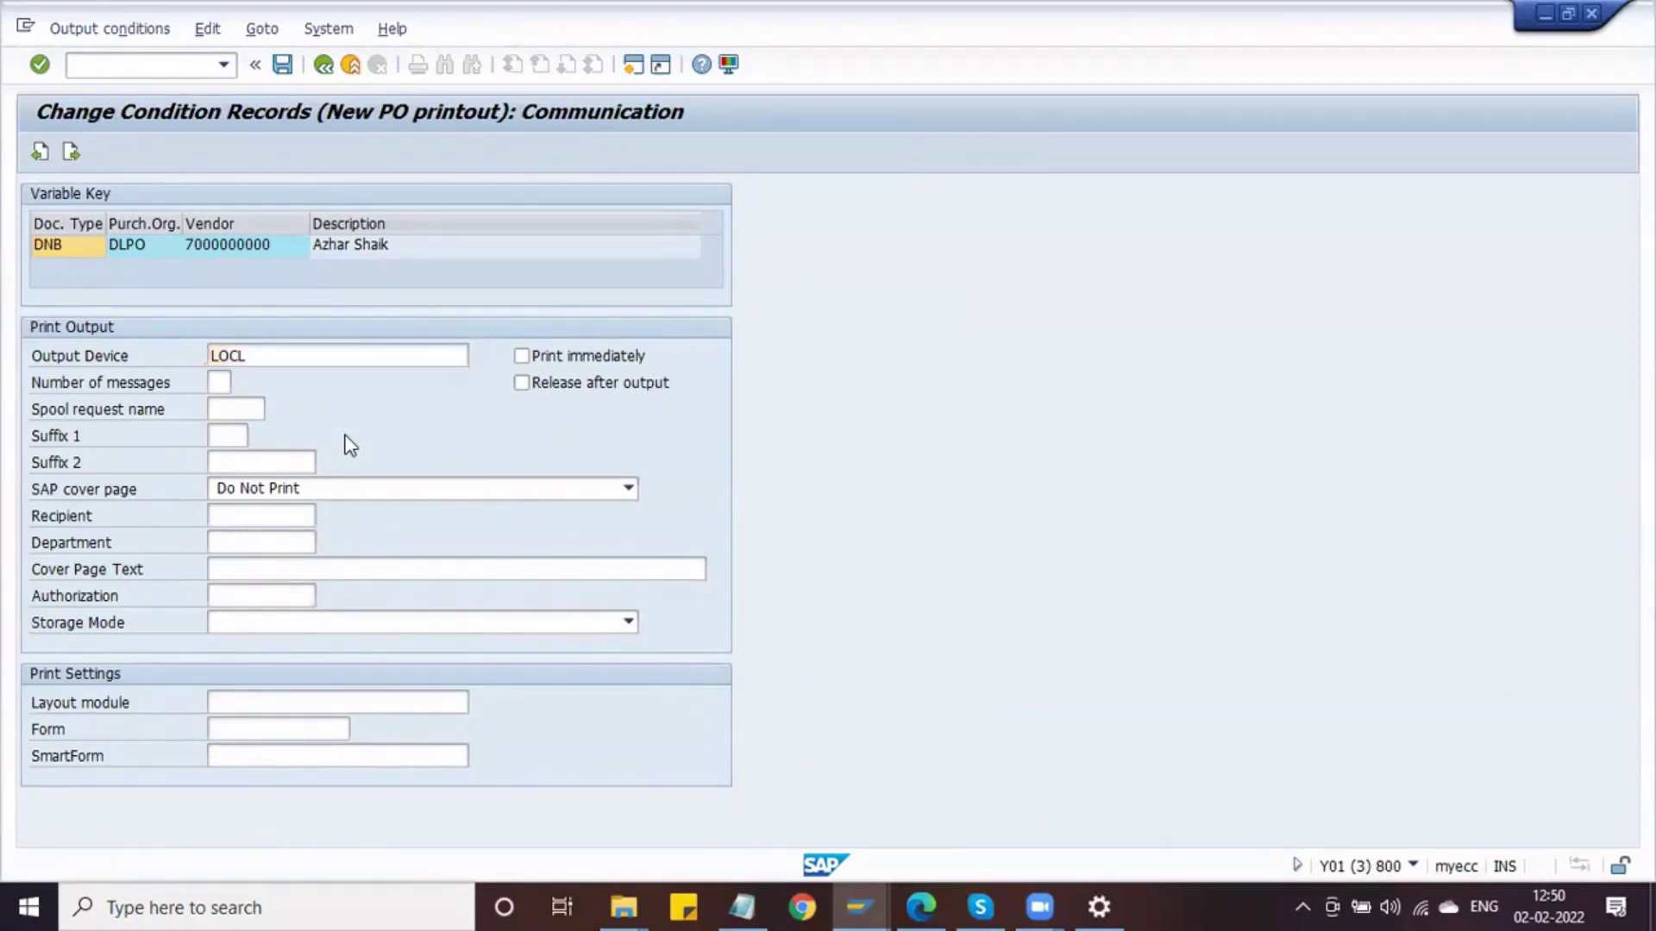
double_click(332, 355)
left_click(528, 355)
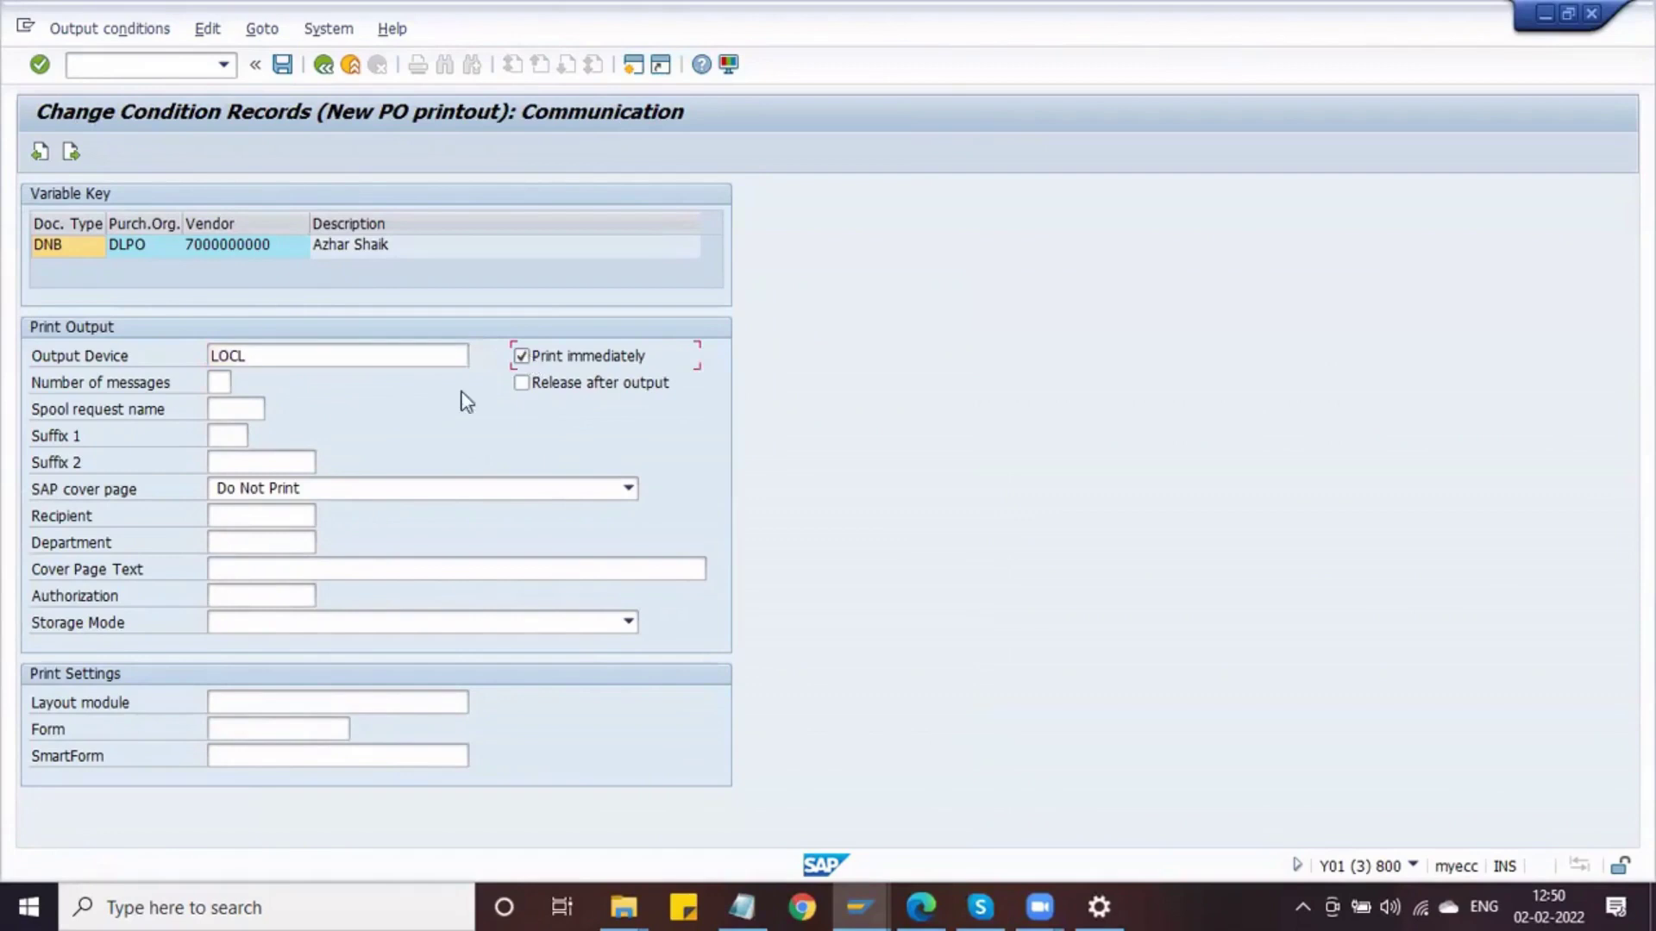
left_click(284, 64)
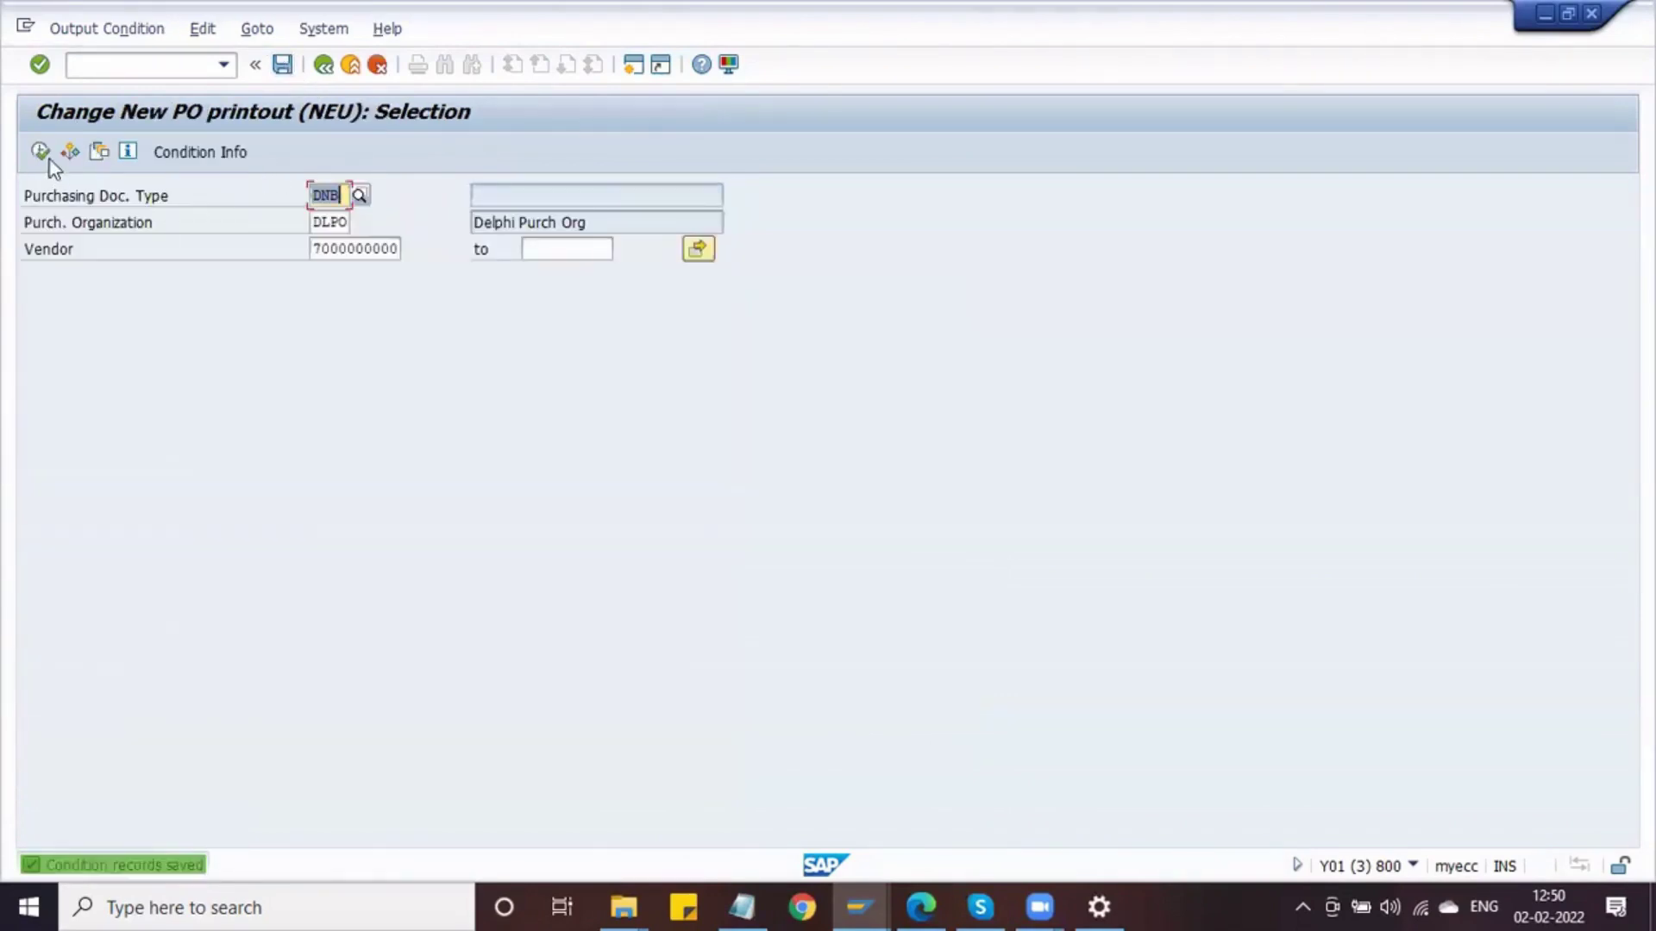
Recheck the saved NEU condition record for DNB and DLPO, and close its session
left_click(43, 151)
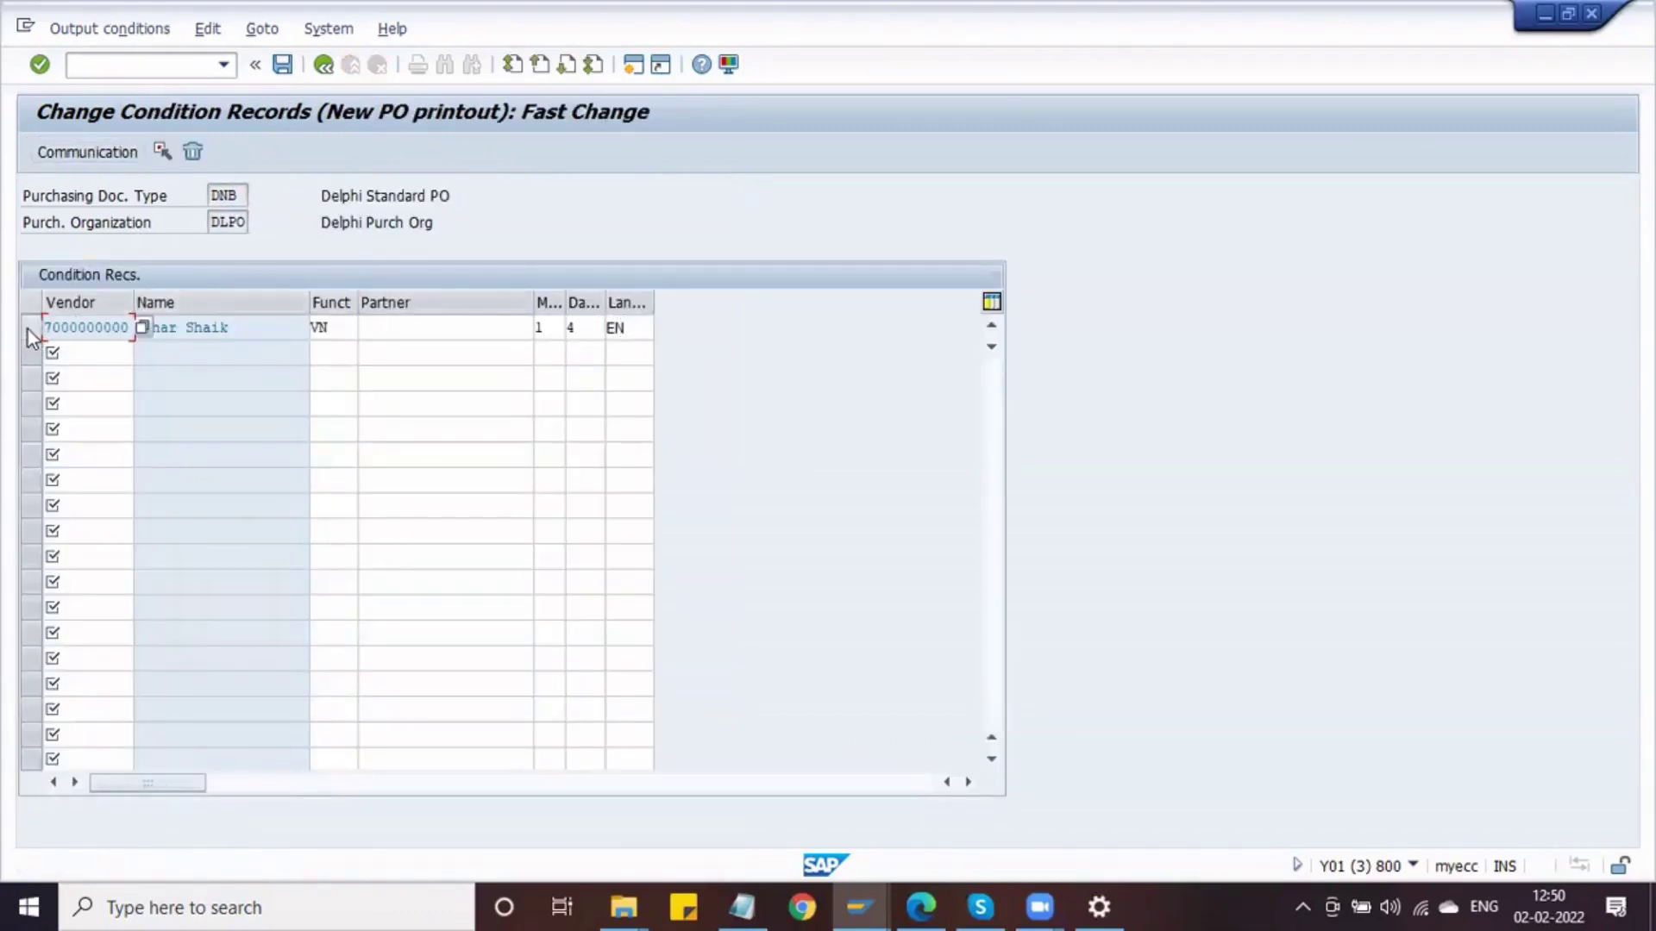
left_click(254, 332)
left_click(287, 65)
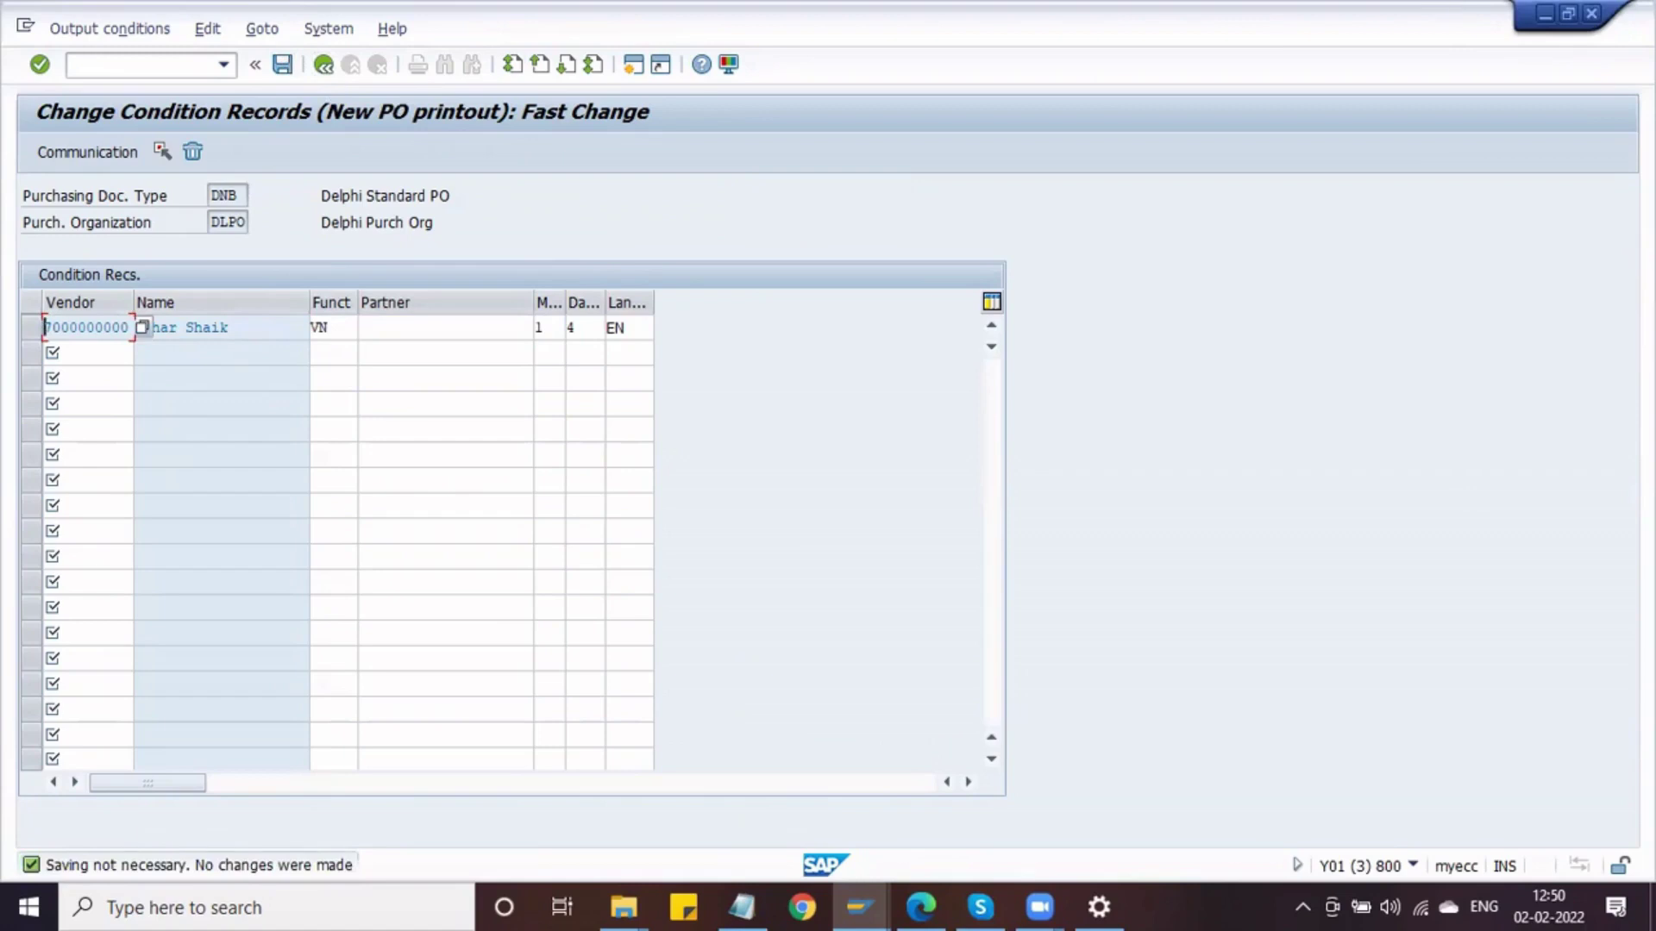
left_click(1591, 15)
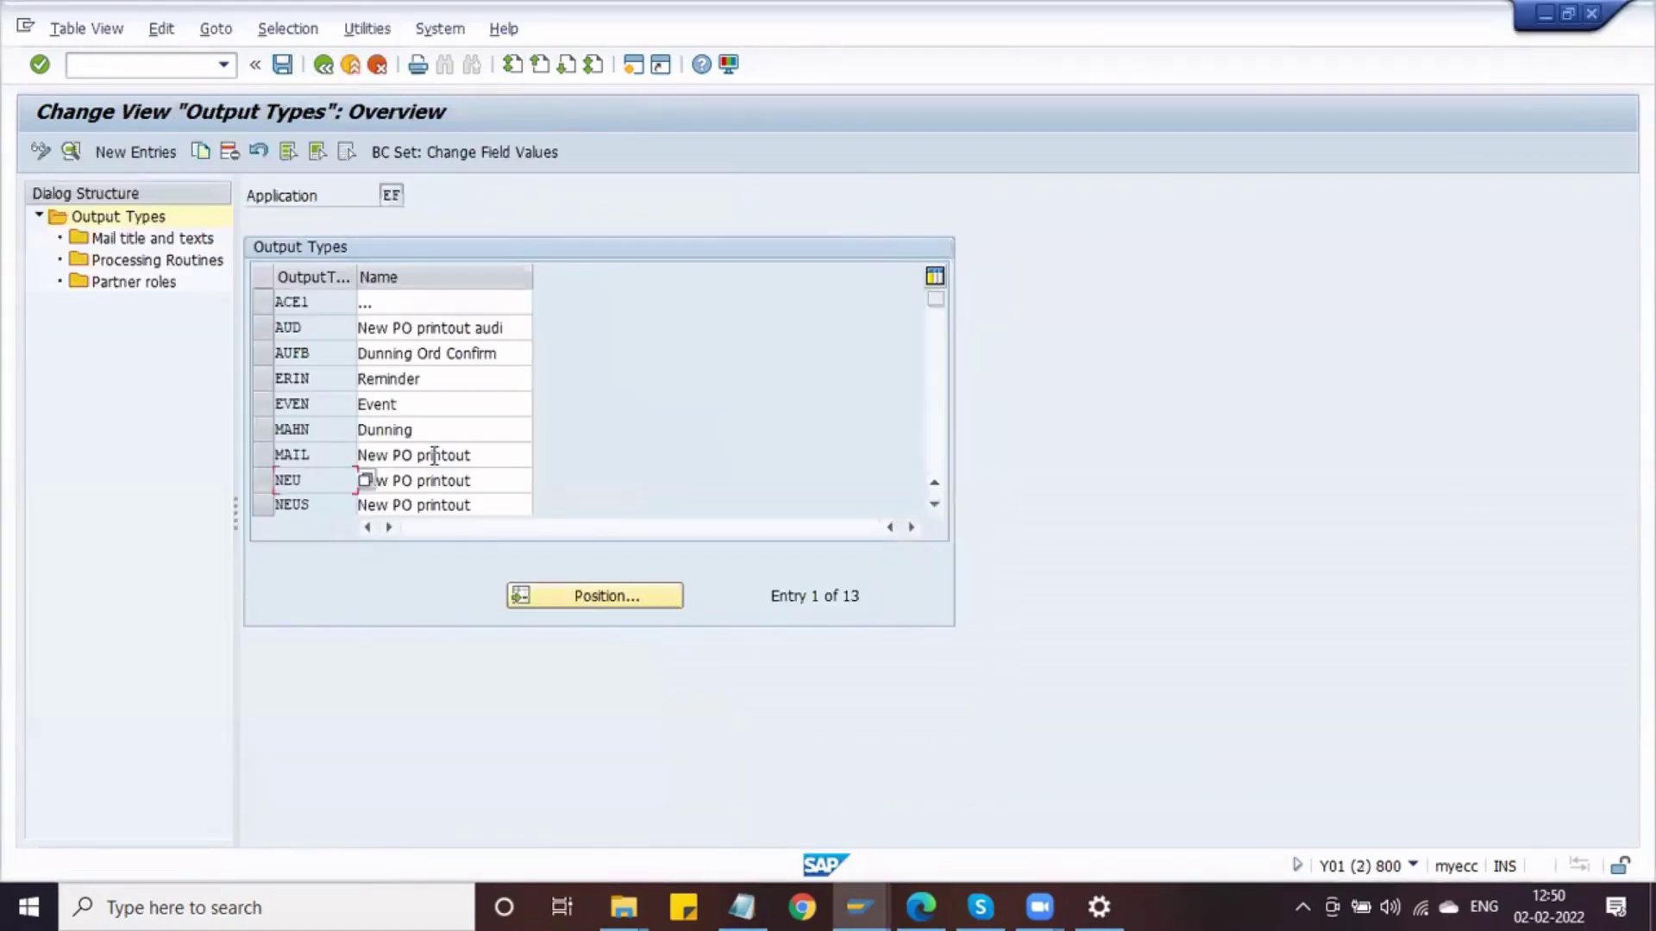
Examine the partner roles of output type NEU, including the vendor function VN for print output
left_click(264, 483)
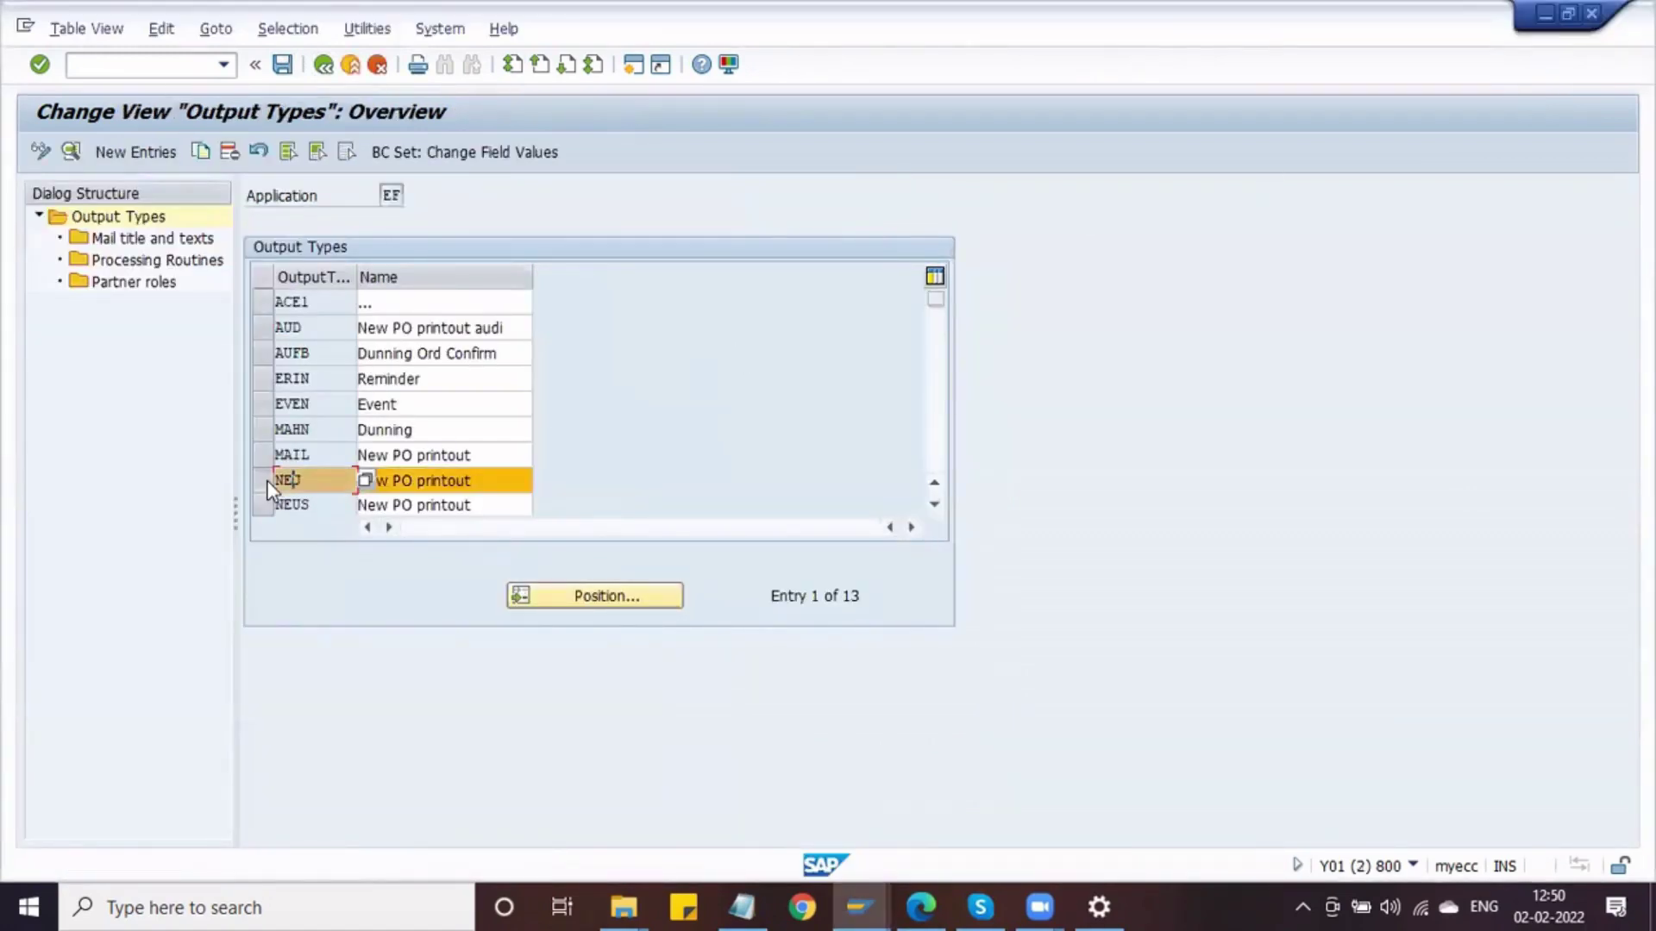
double_click(162, 284)
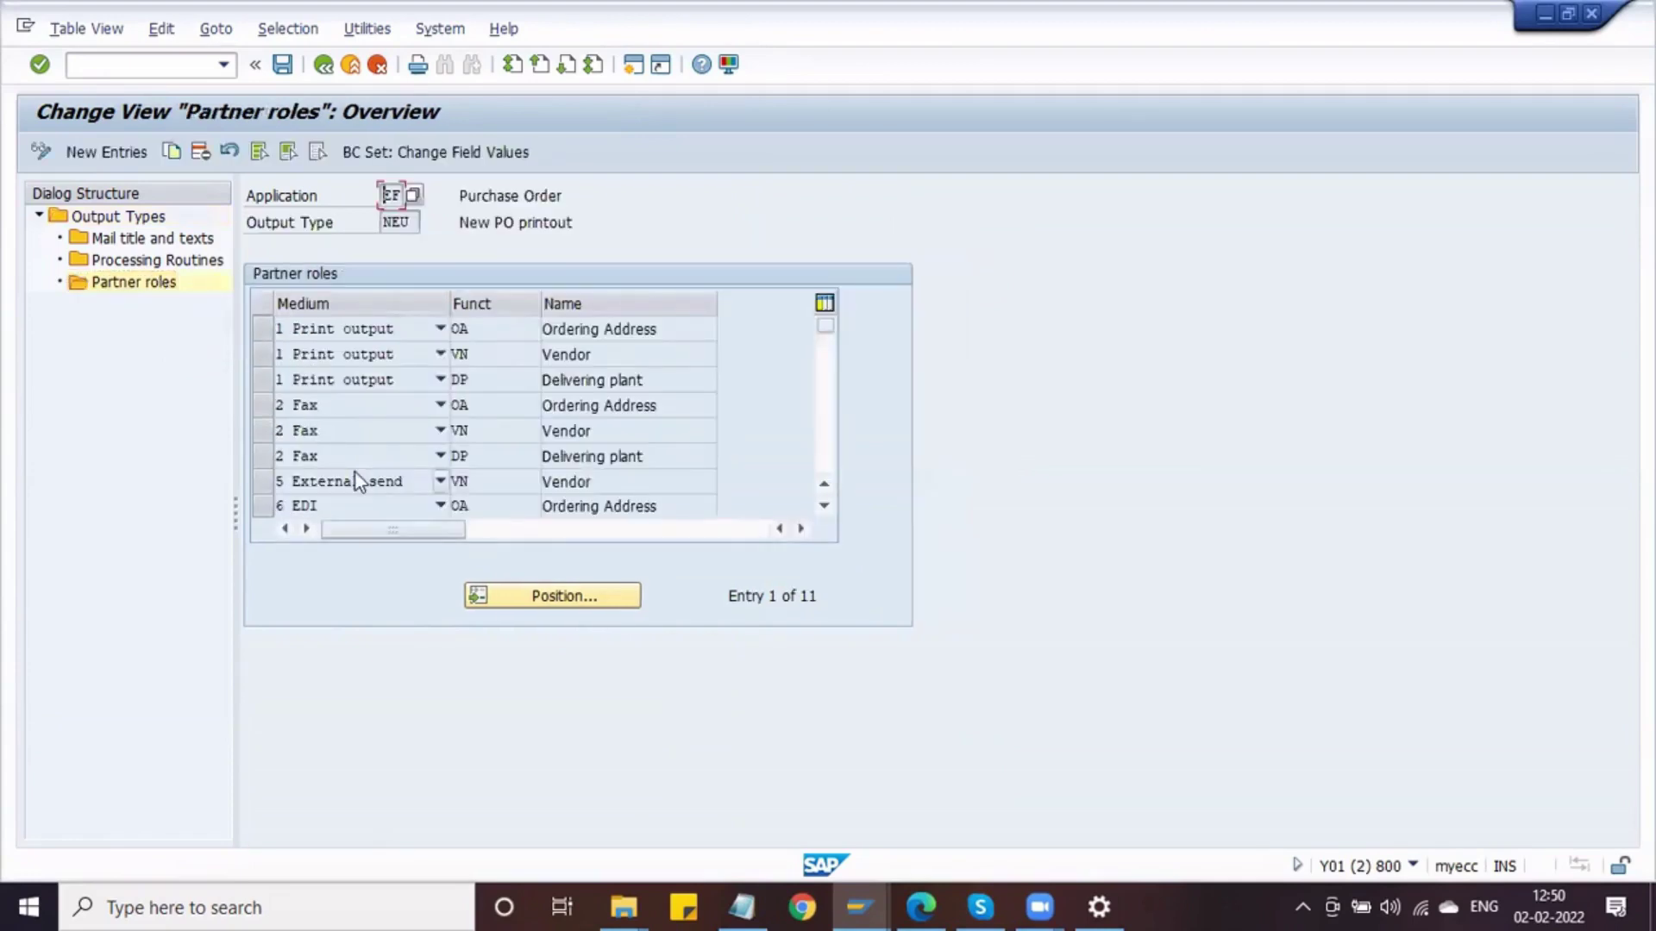
left_click(495, 350)
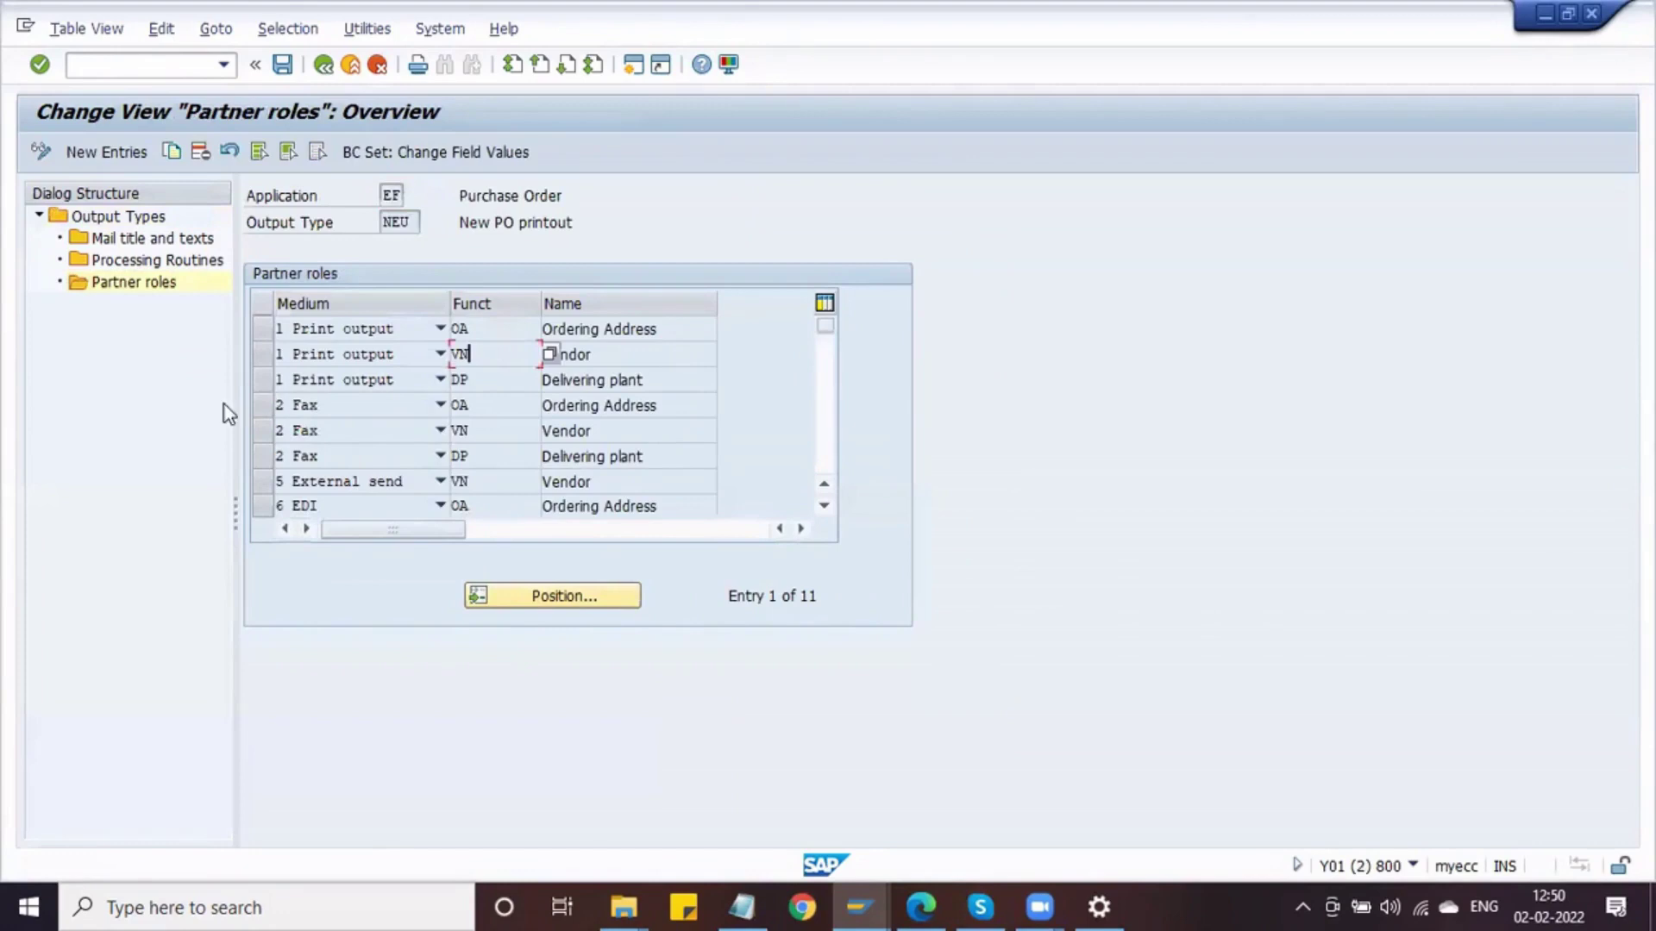
left_click(333, 66)
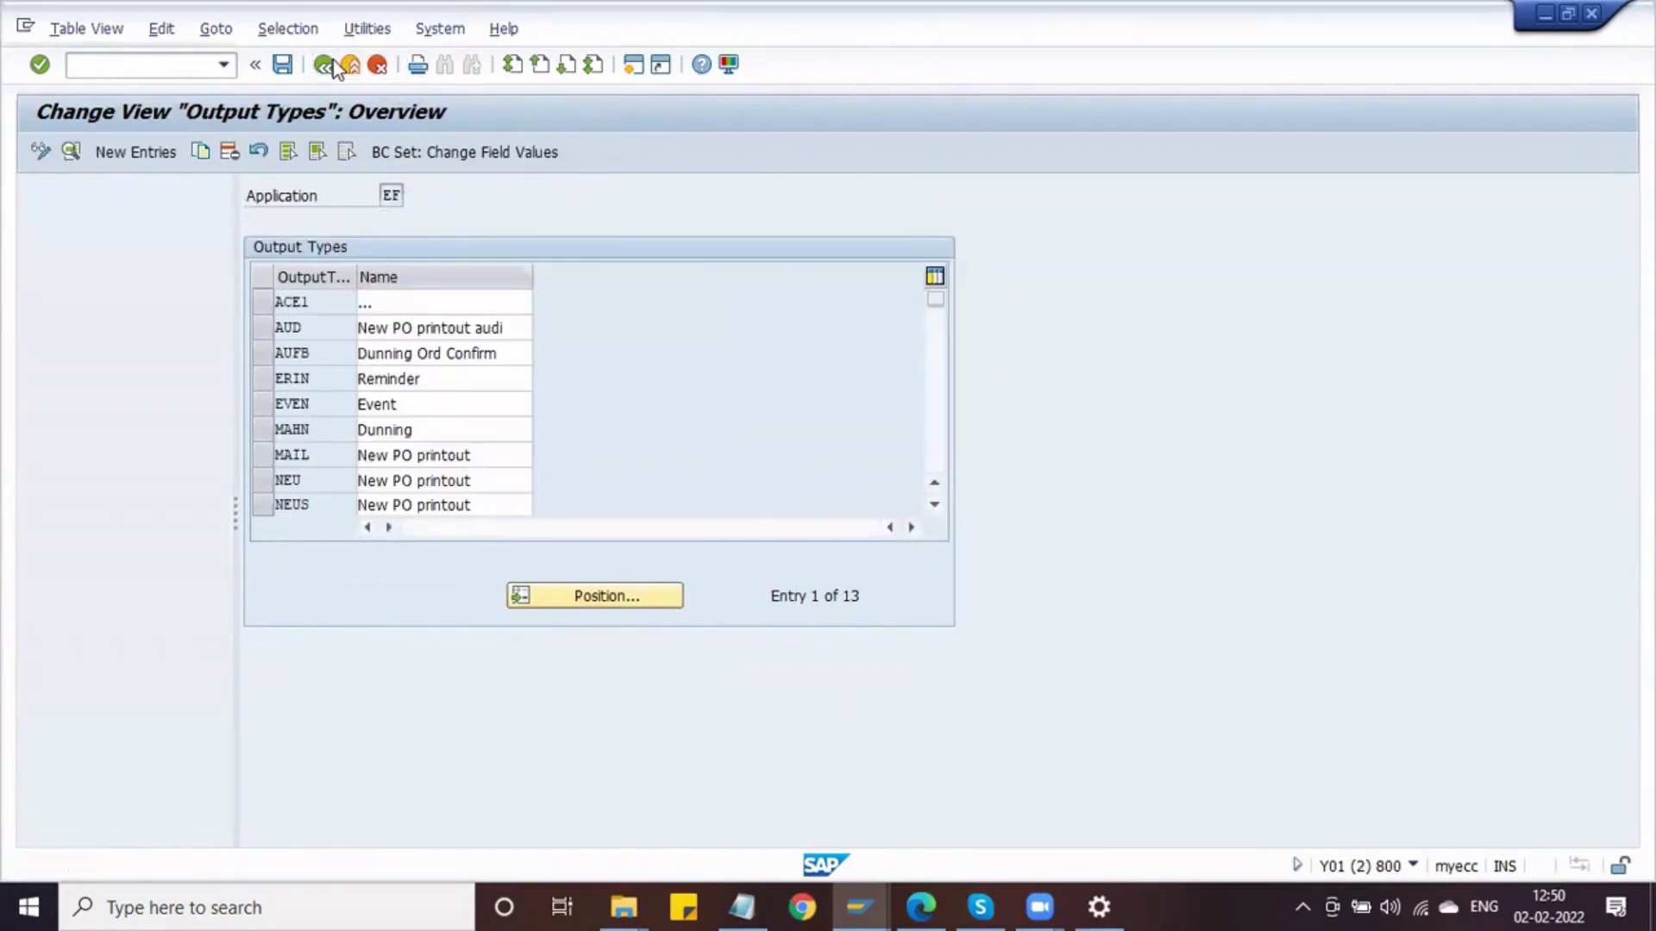
Review the Fine-Tuned Control: Purchase Order settings for message types and return to the IMG structure
left_click(333, 65)
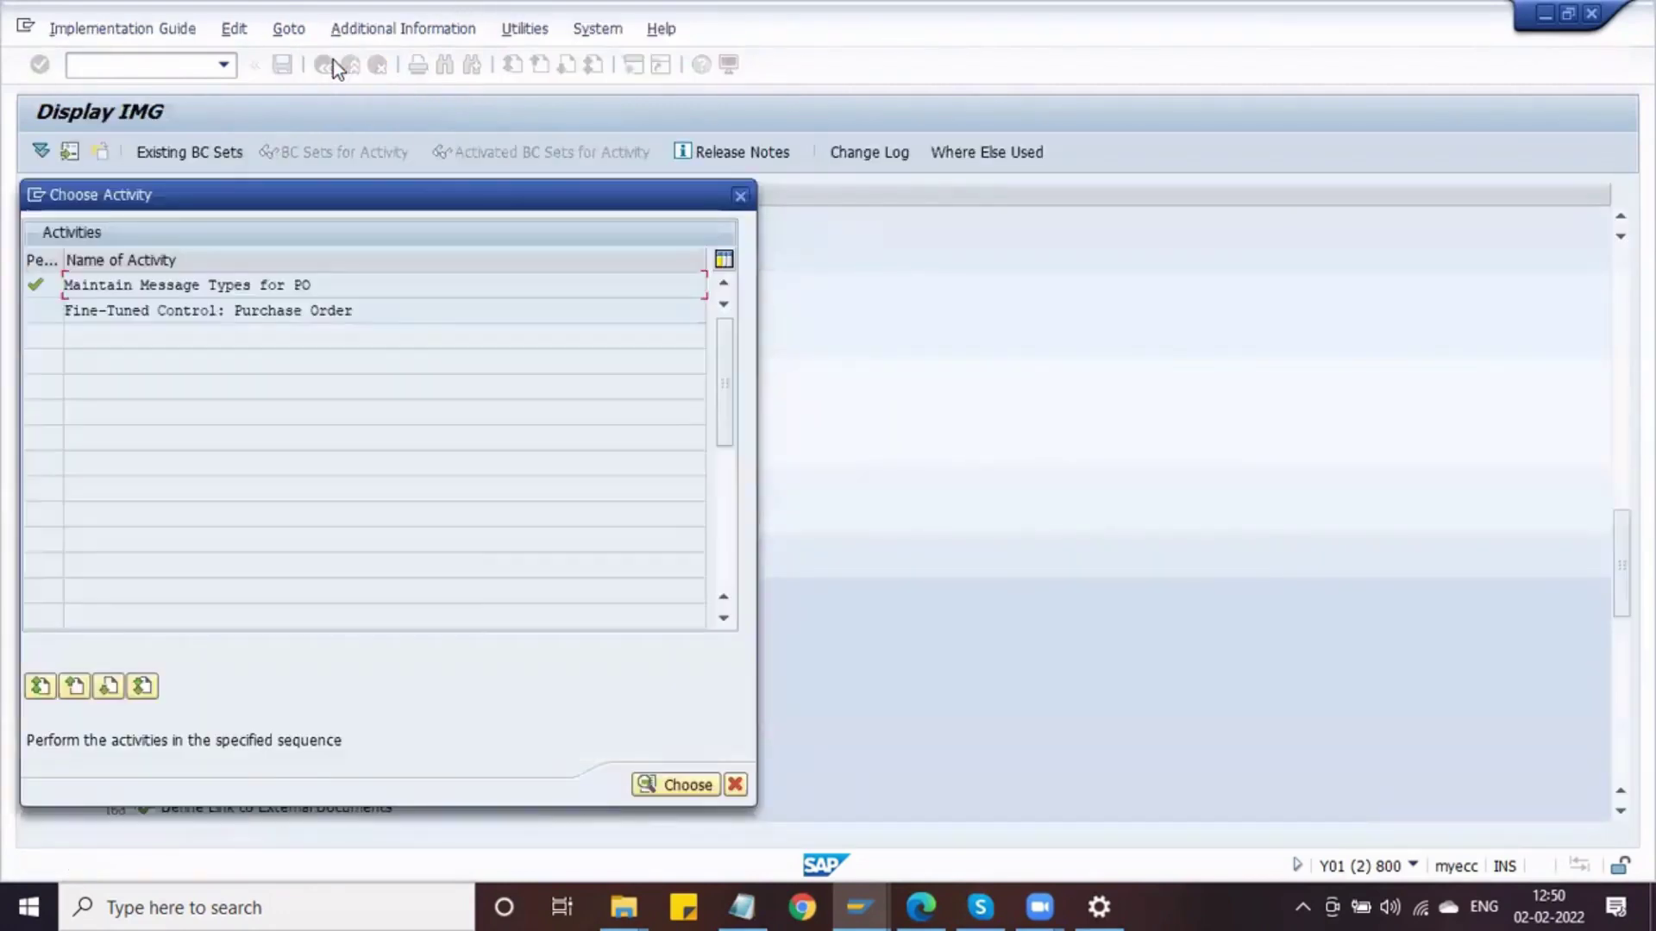
double_click(355, 310)
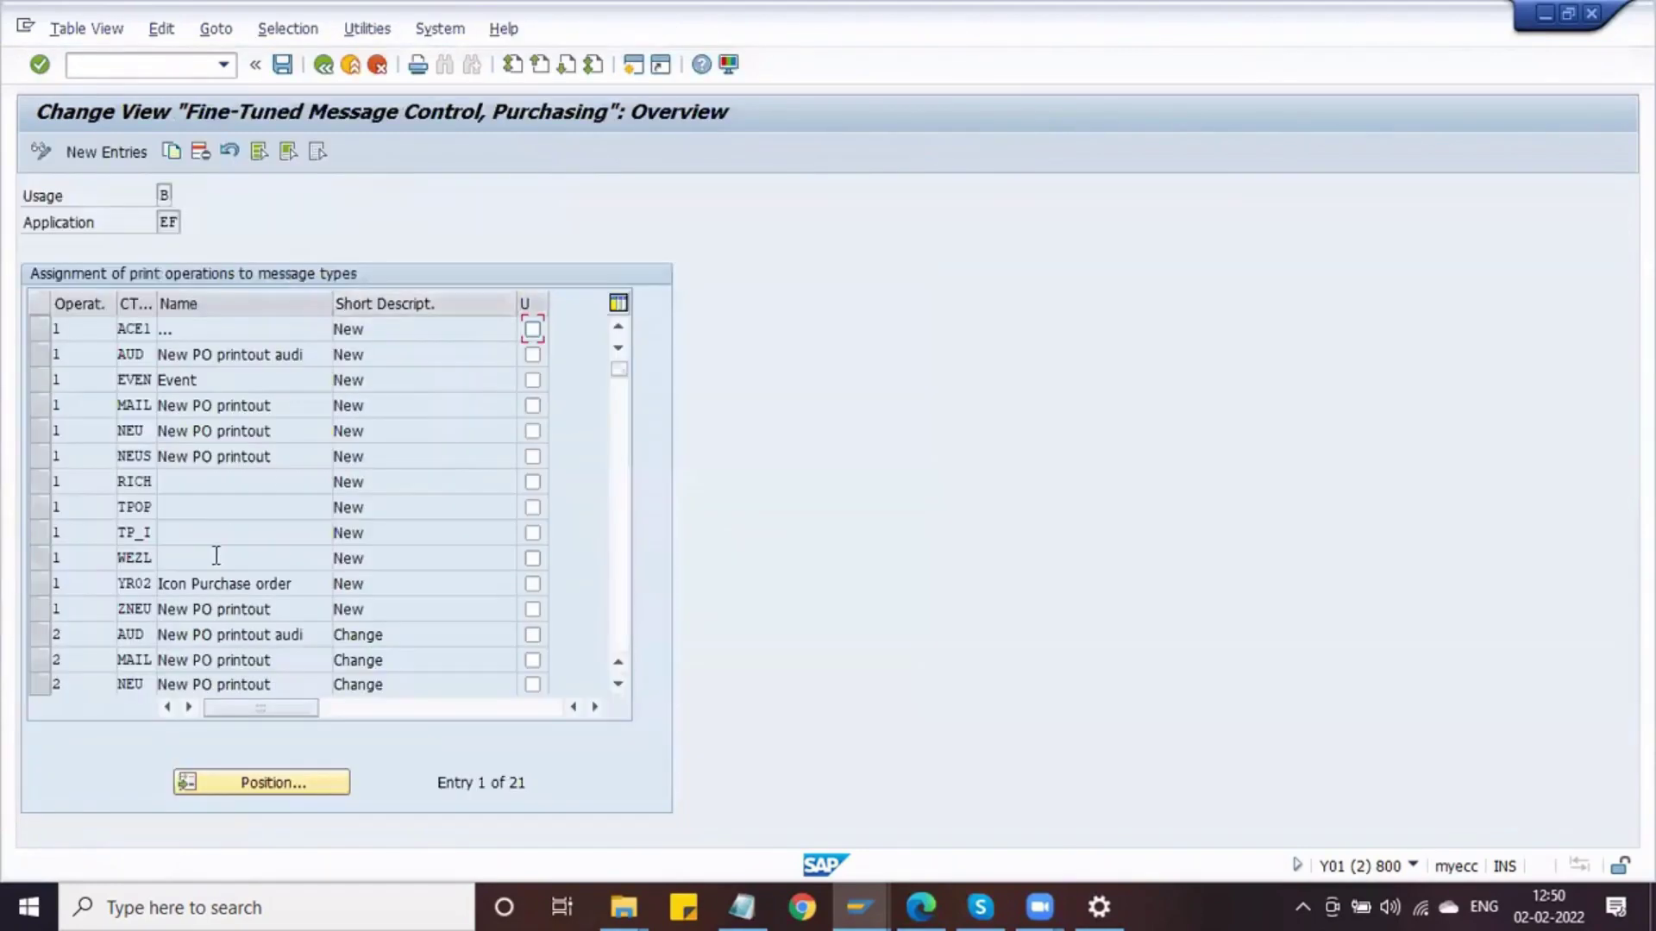
left_click(330, 66)
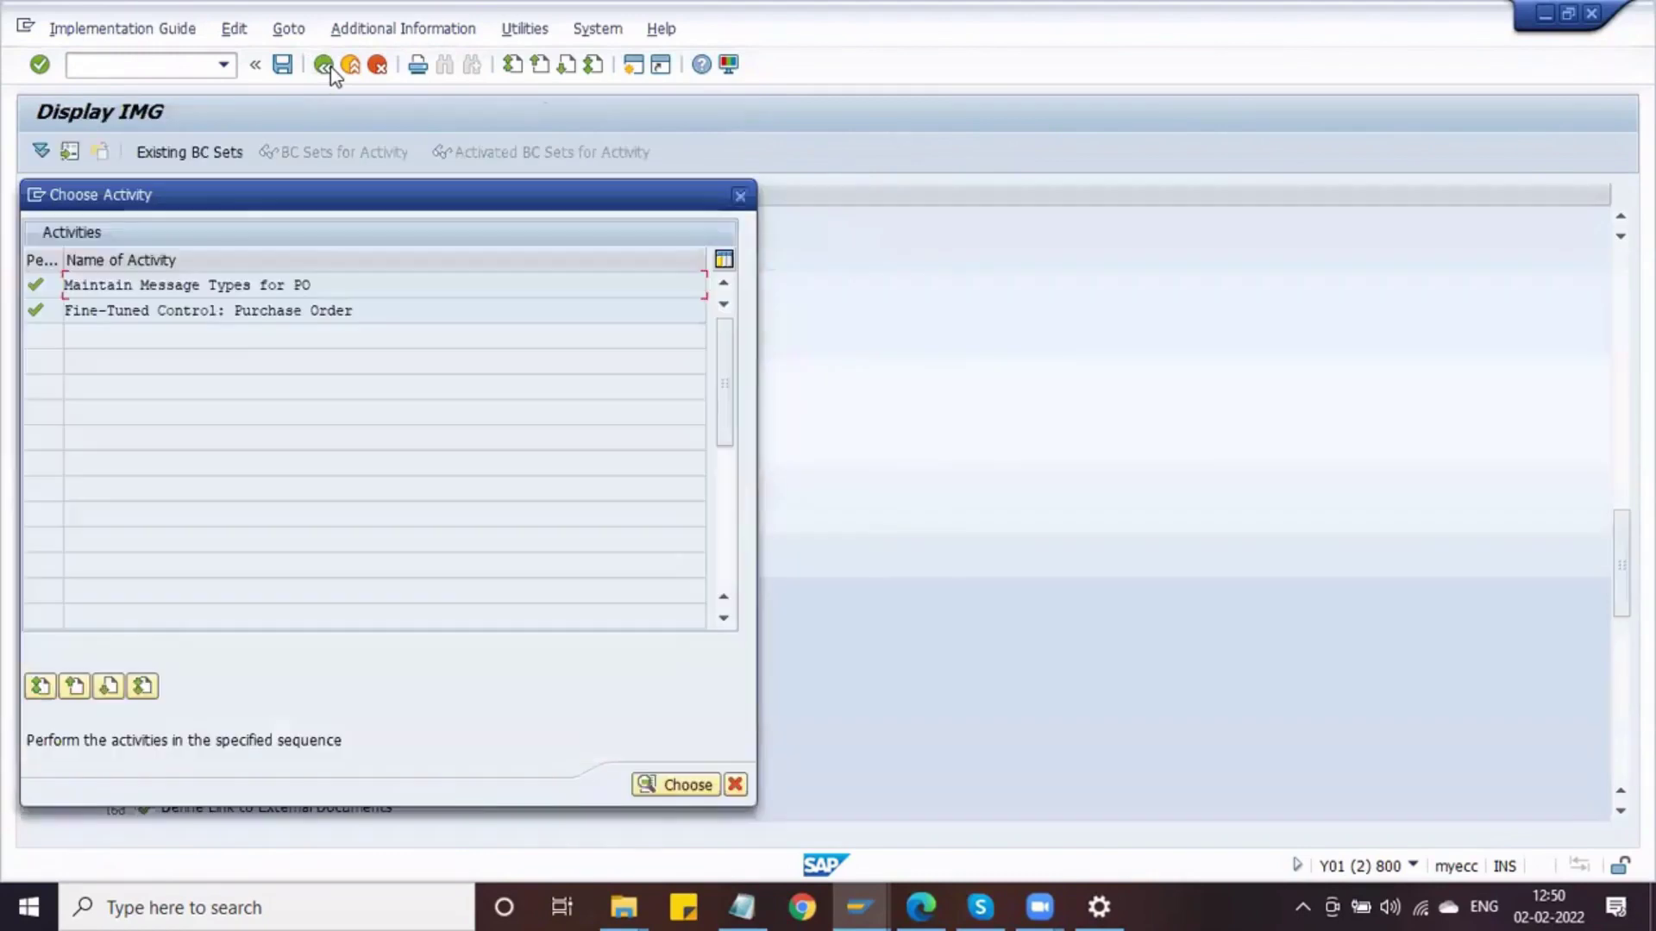
left_click(739, 197)
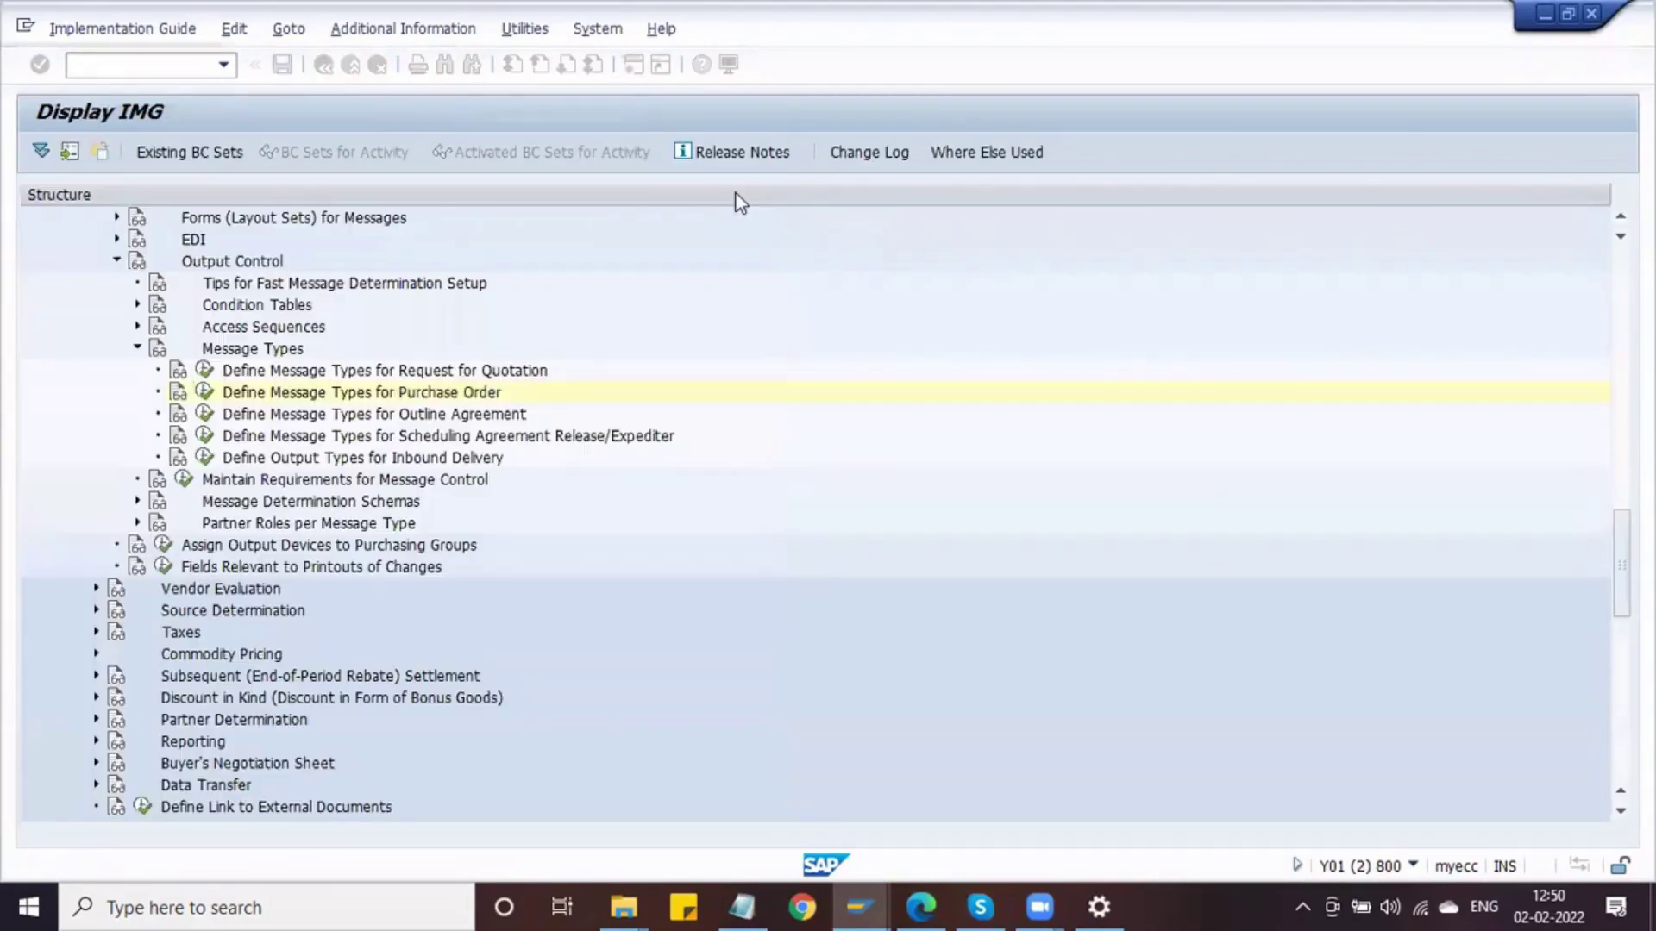
Check the schema assigned to purchase orders under Define Message Schema for Purchase Order
left_click(137, 348)
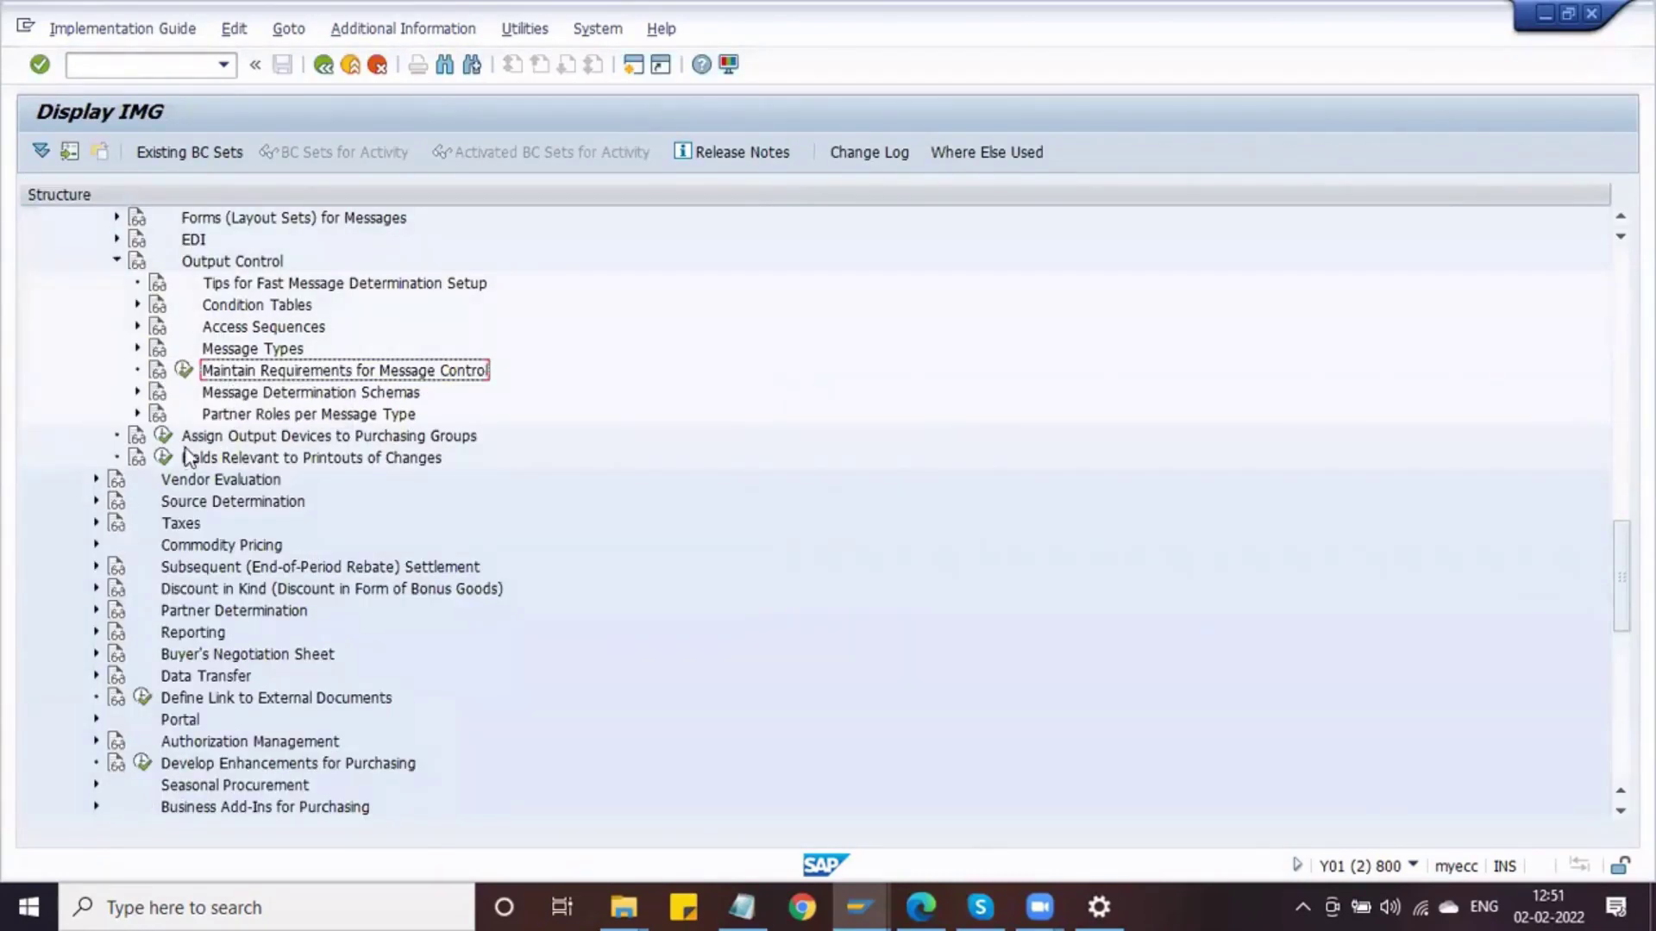
left_click(137, 392)
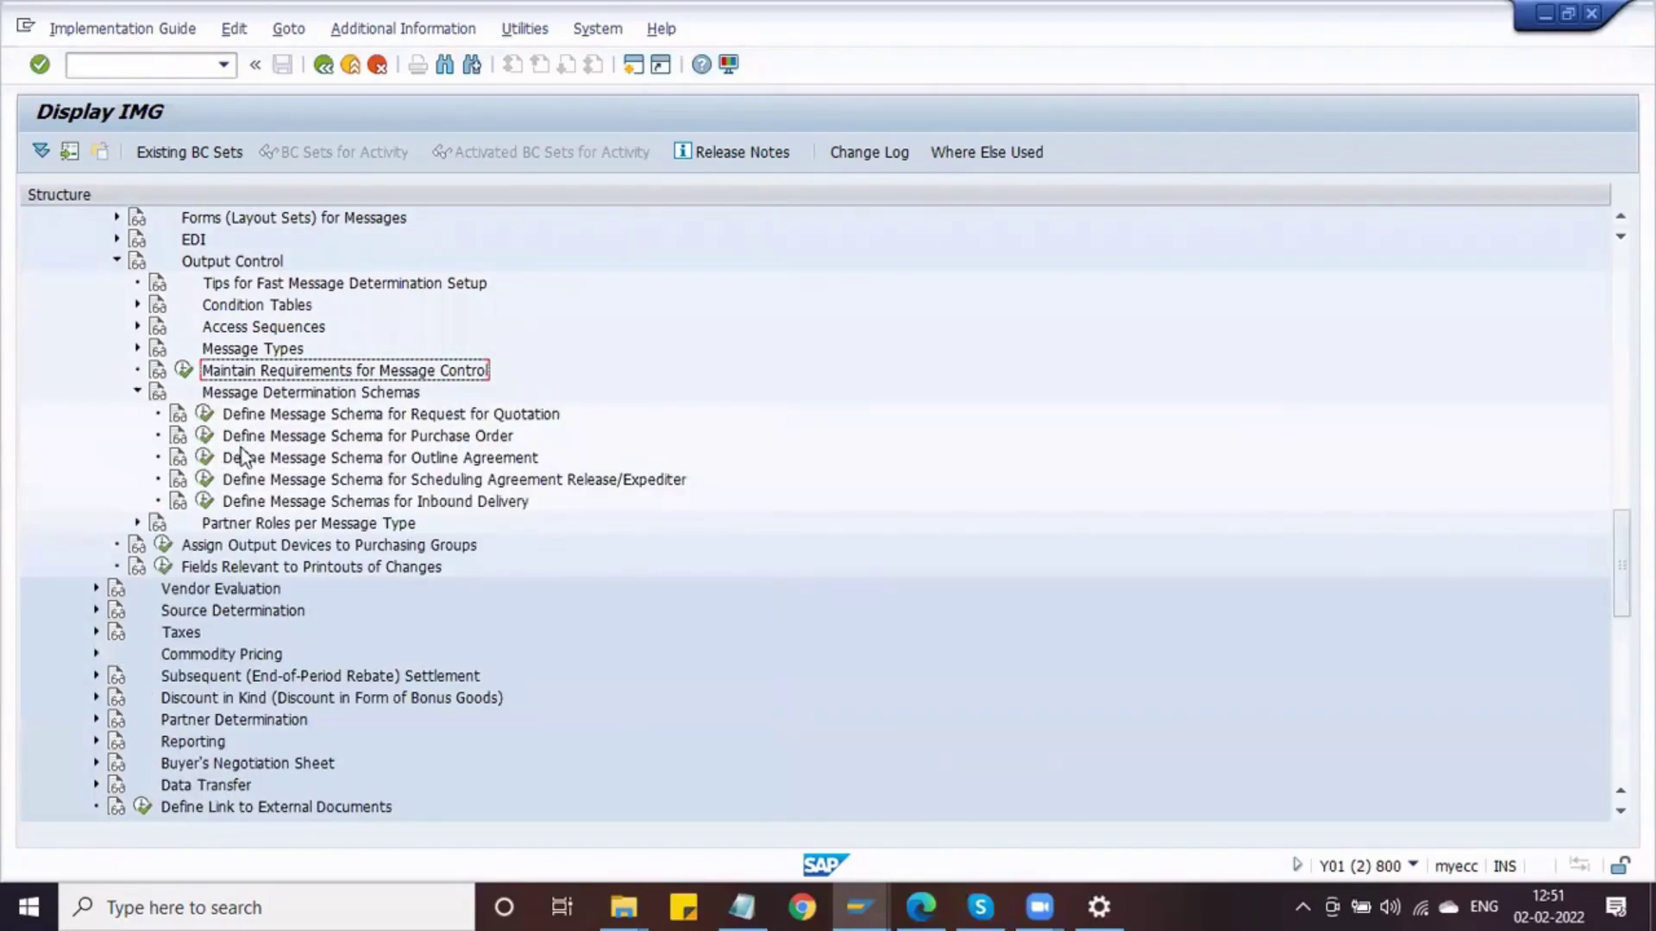
left_click(206, 437)
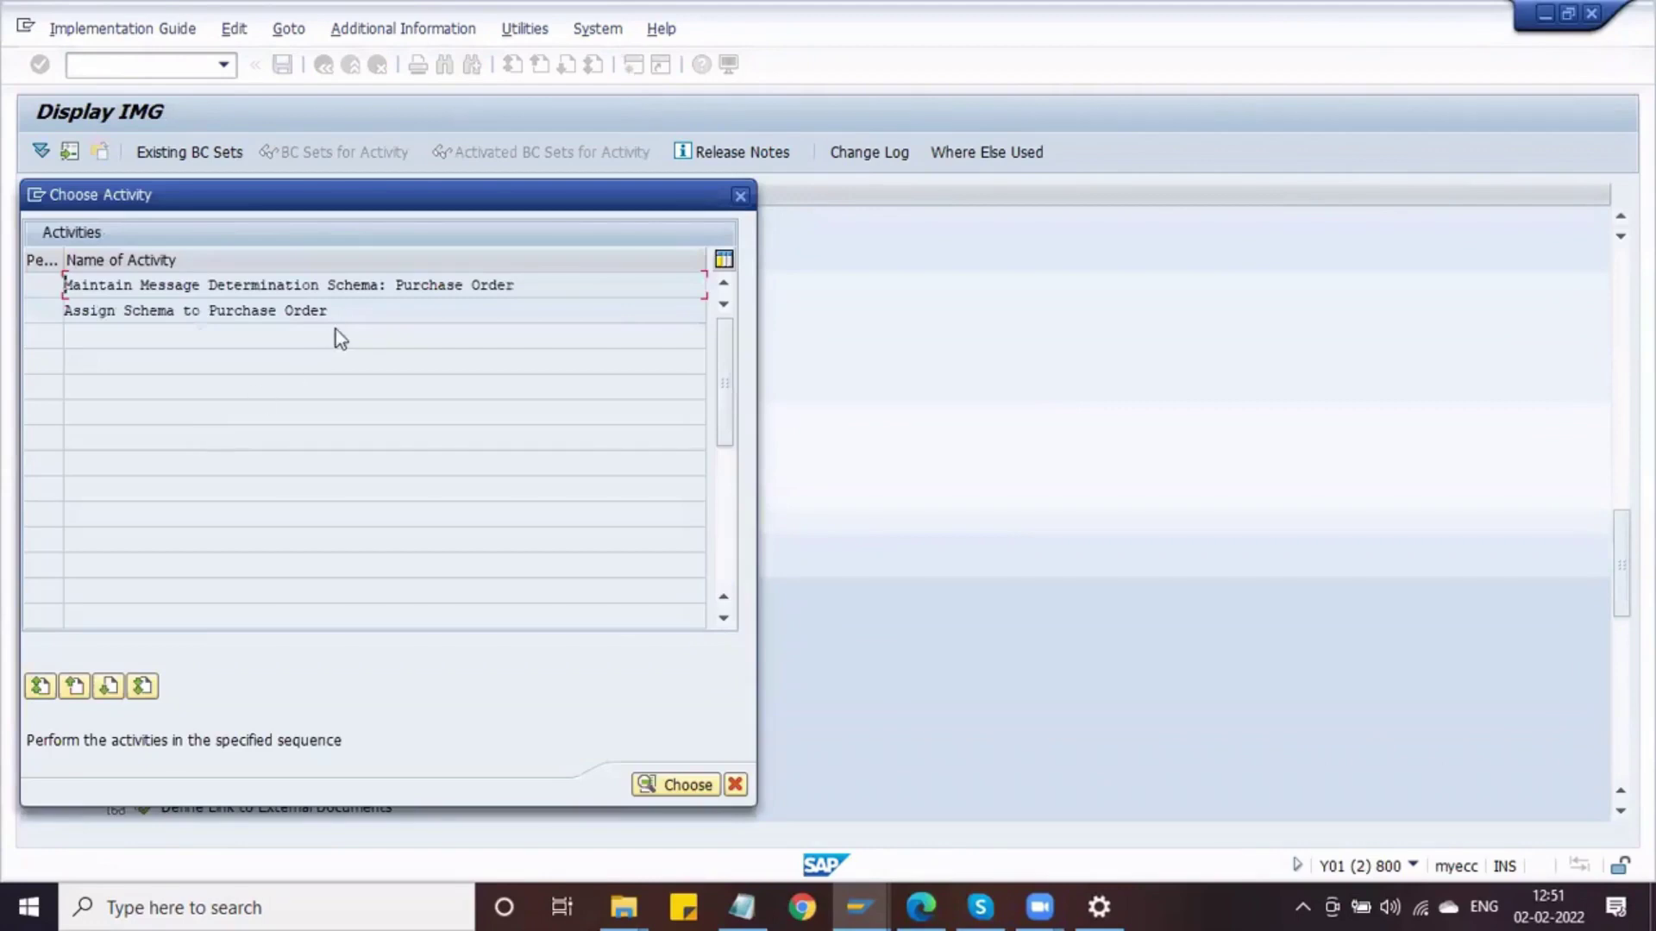
double_click(319, 311)
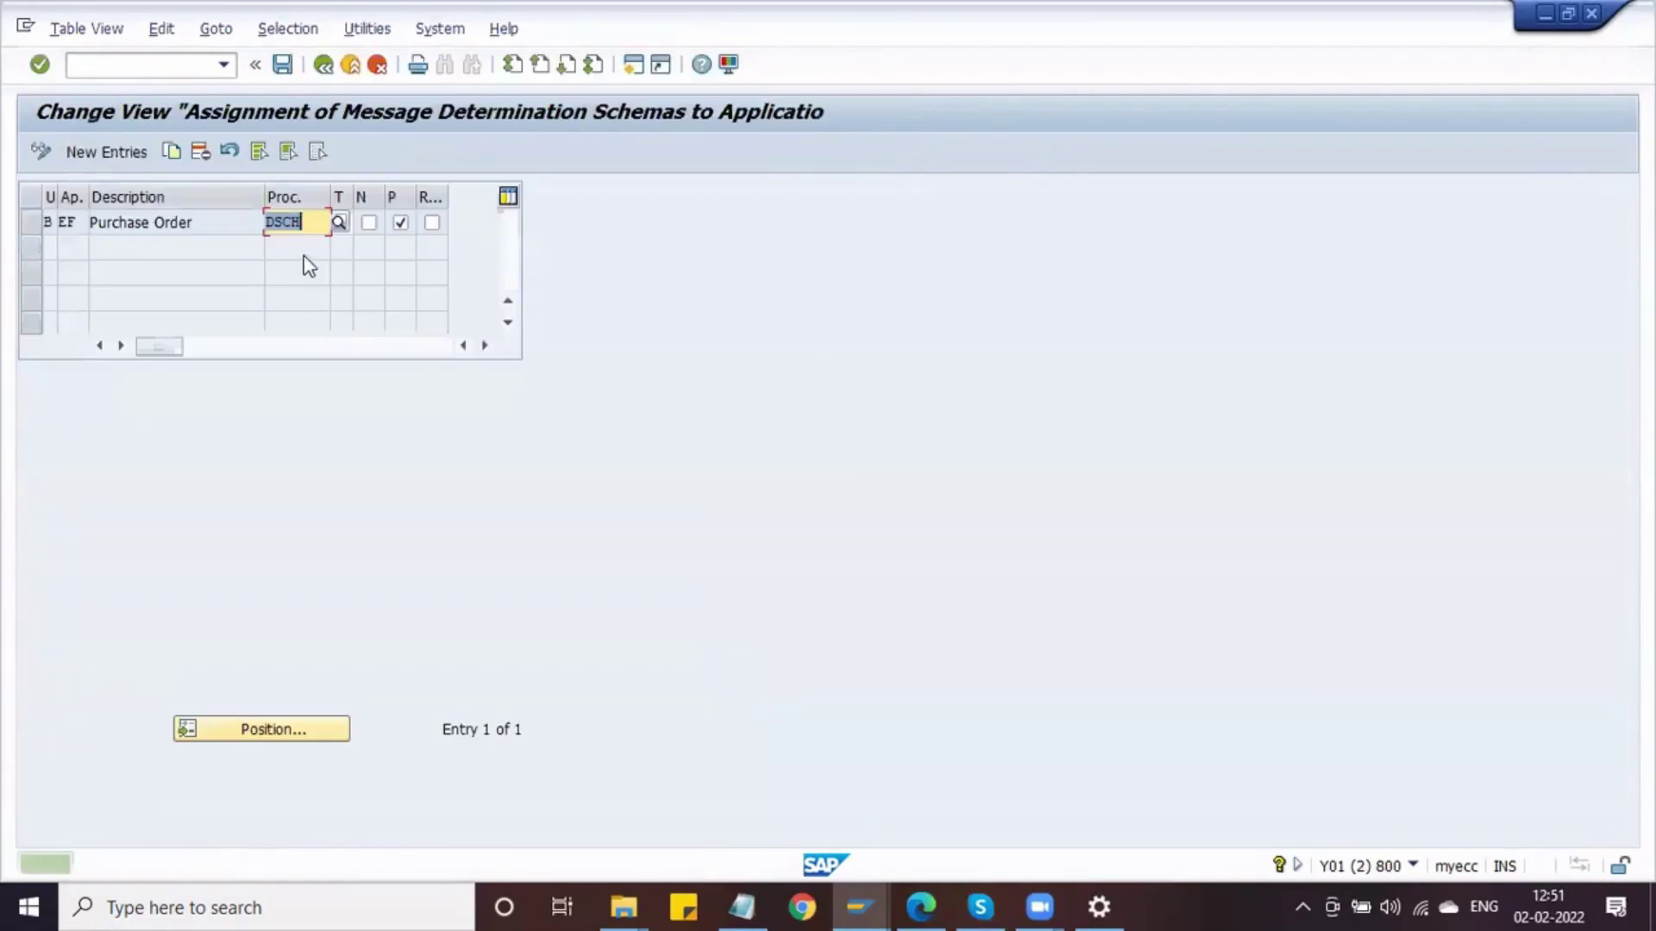
left_click(327, 73)
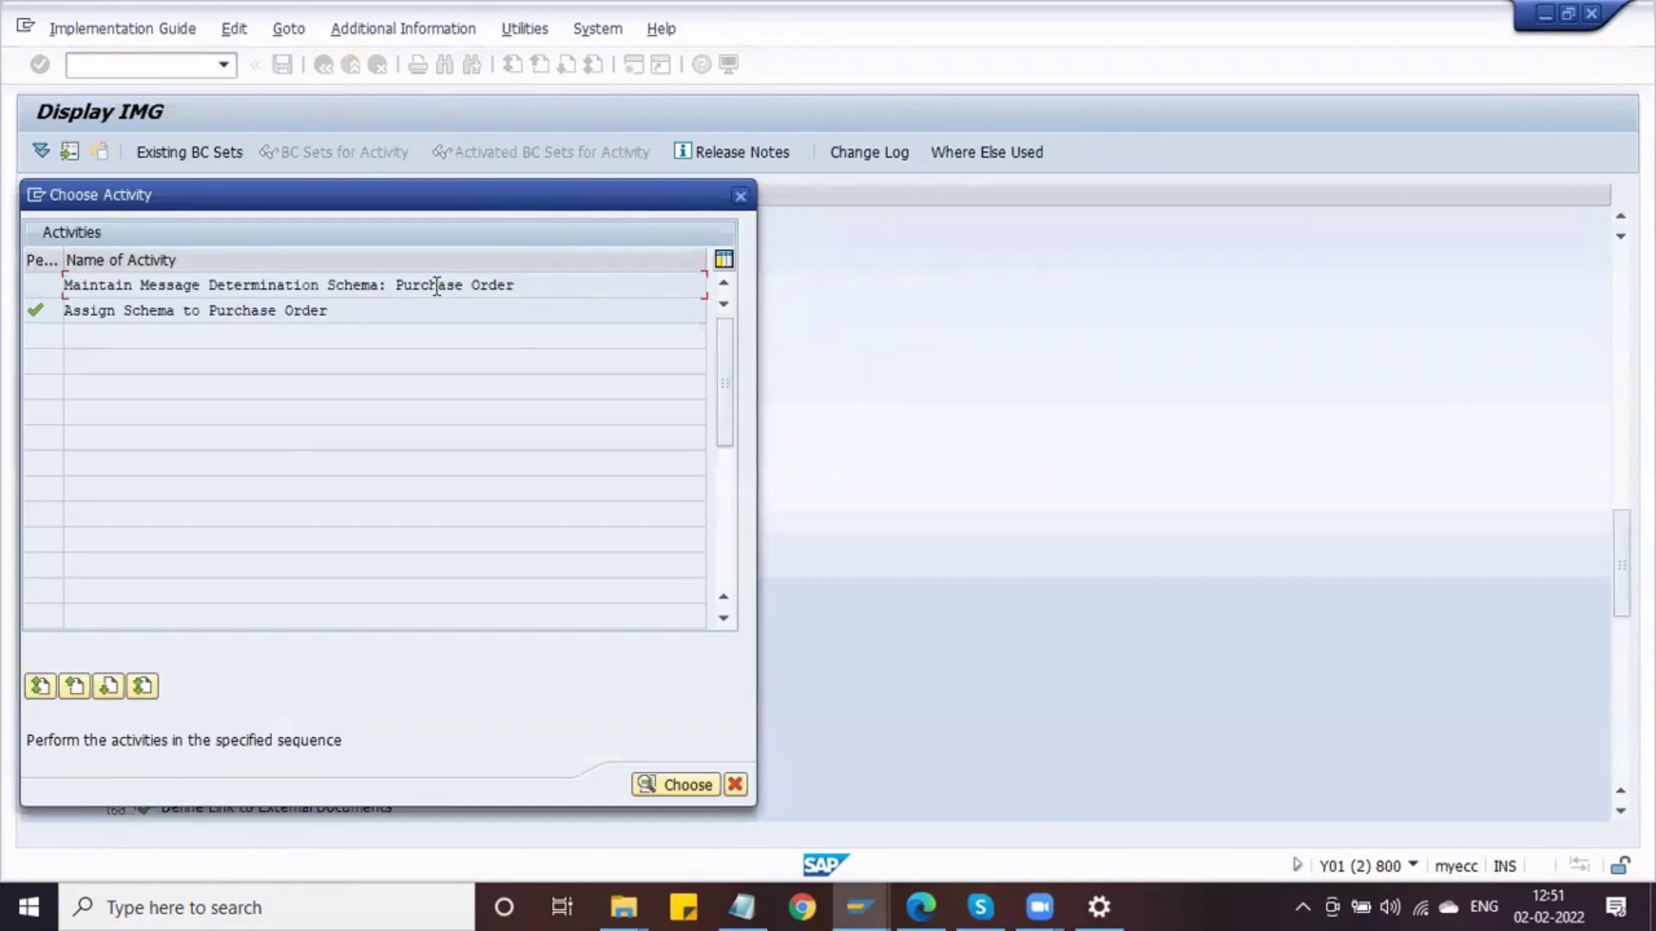
Examine the control data of message determination schema DSCH, including the NEU entry, and return to the IMG structure
double_click(436, 286)
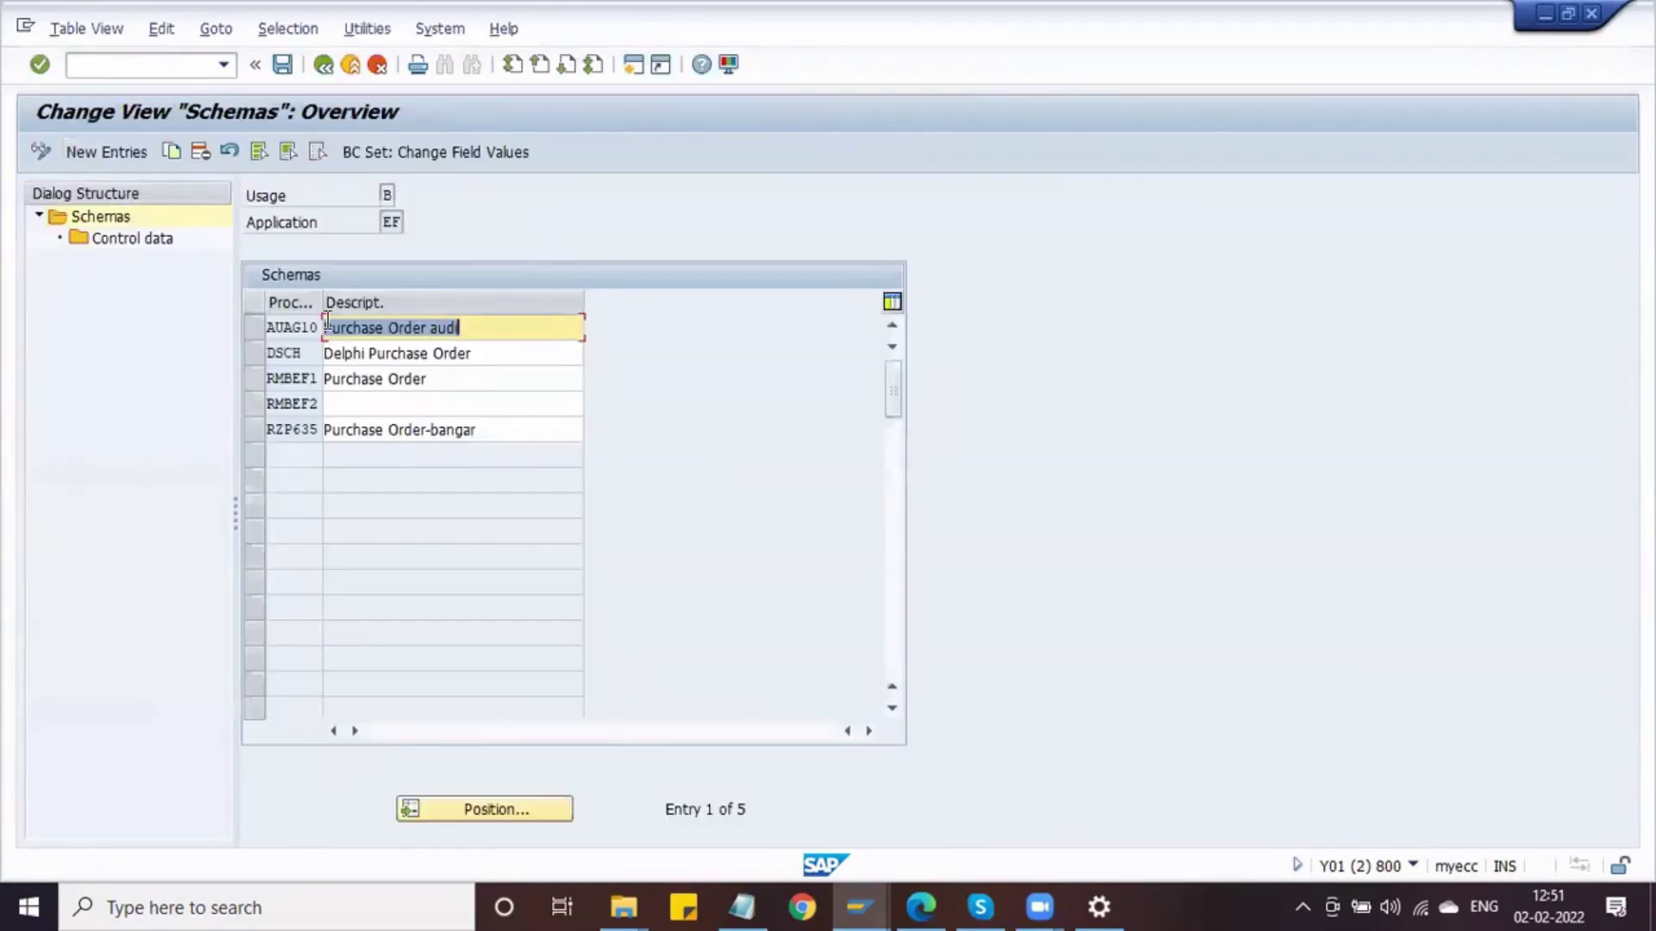
left_click(262, 354)
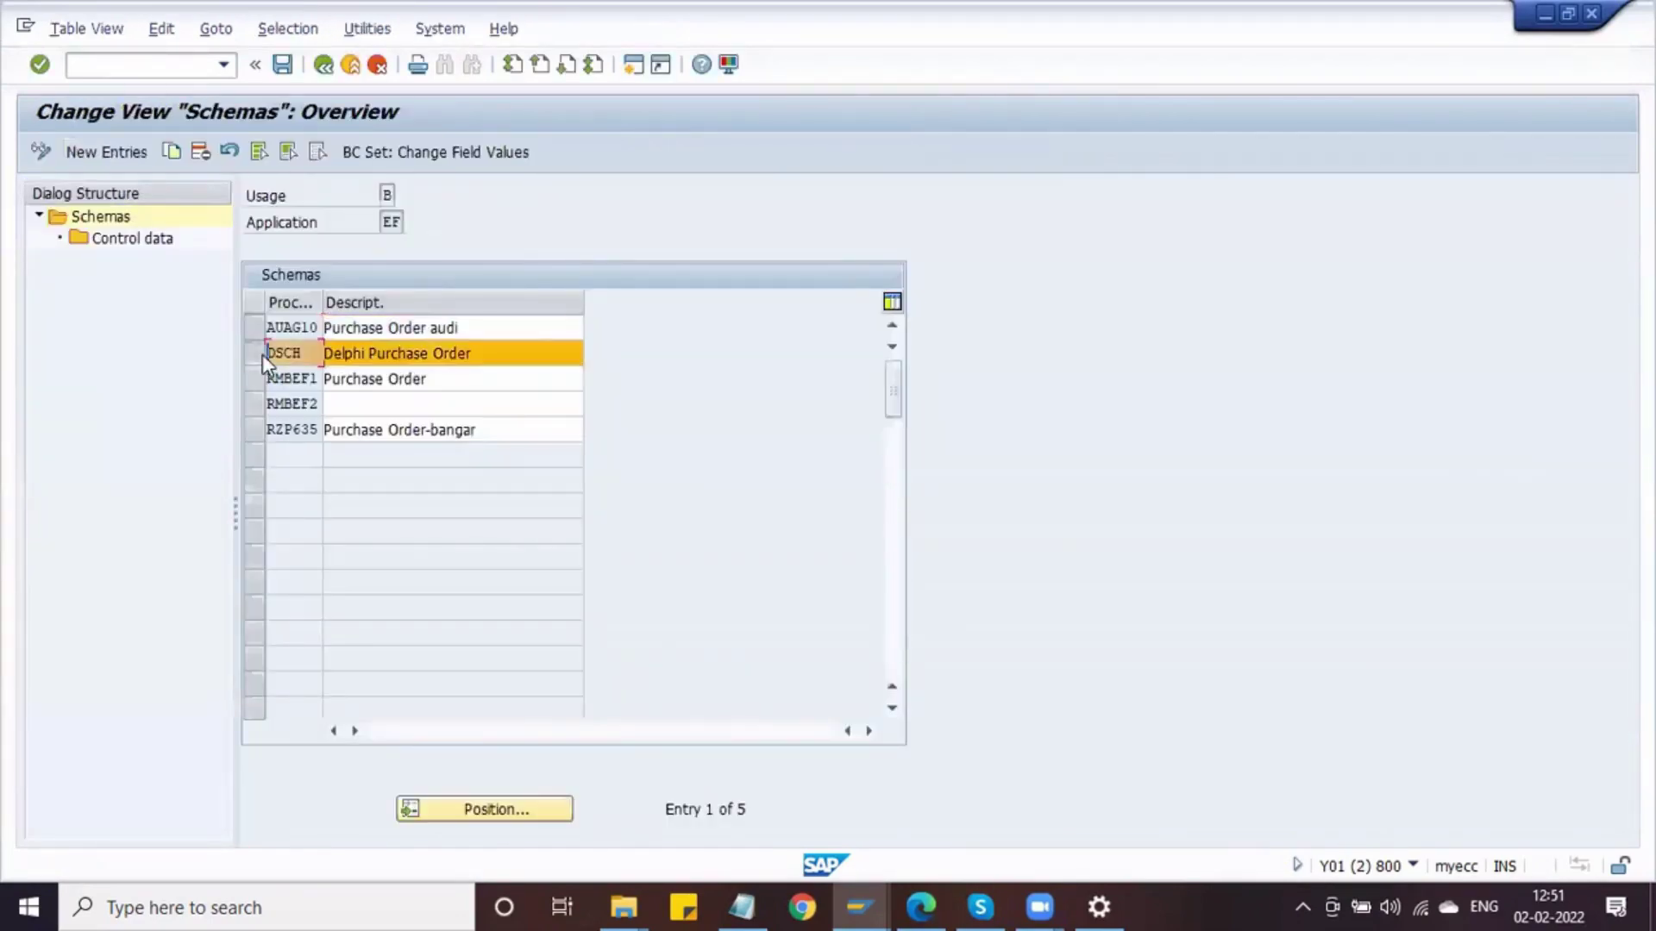
double_click(149, 251)
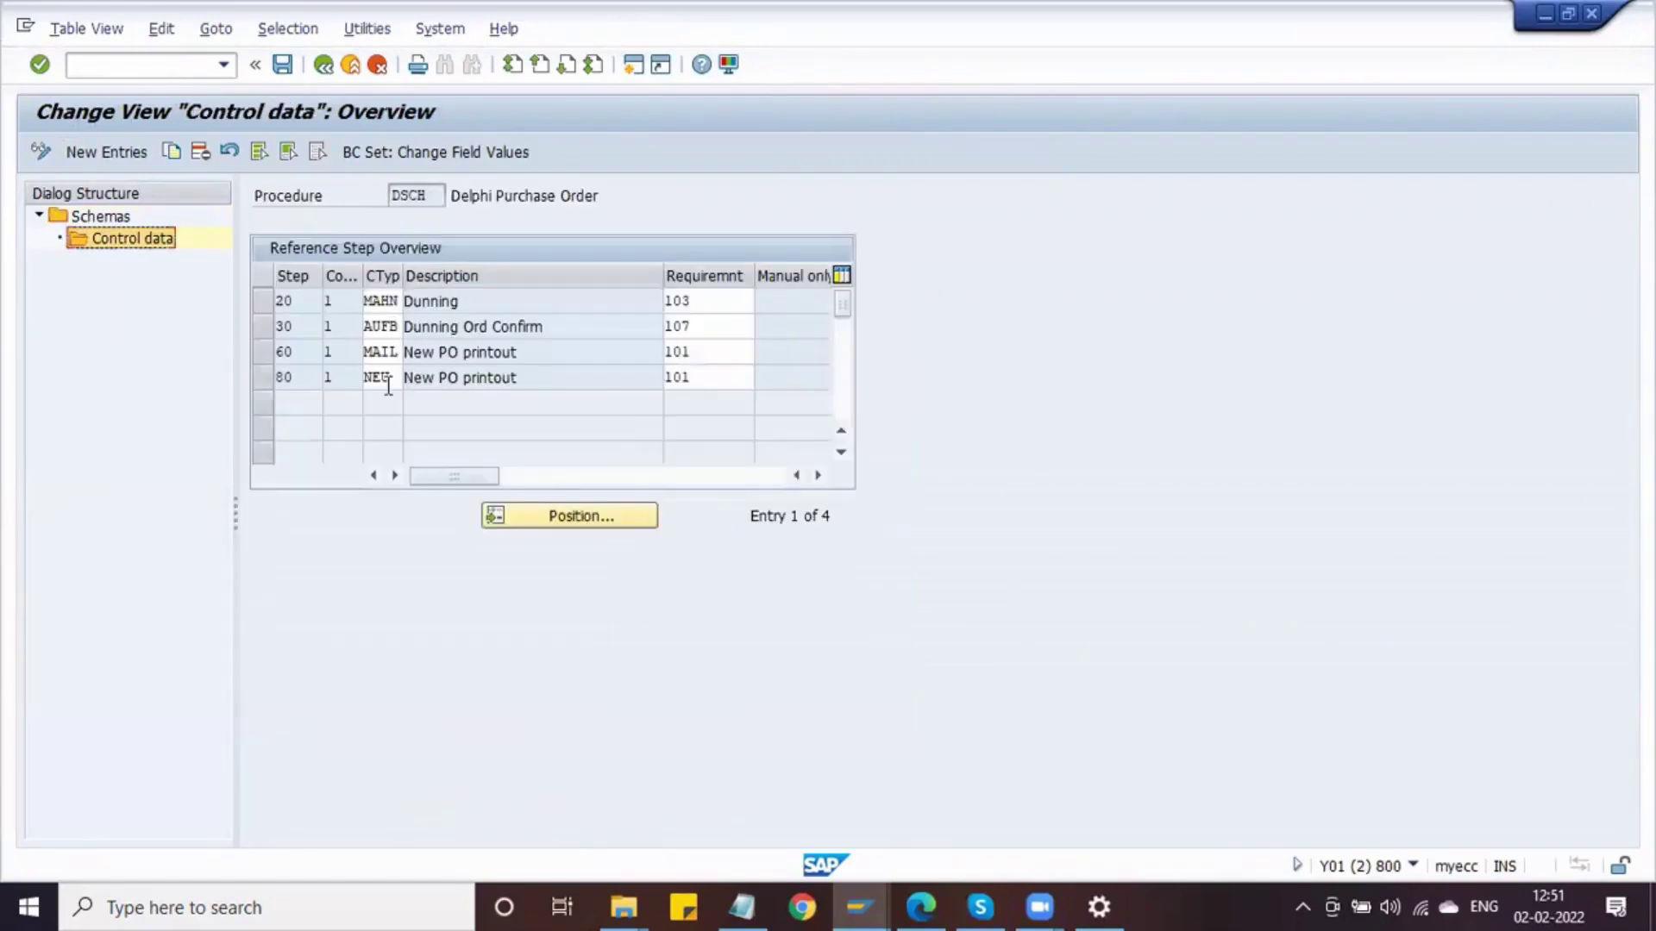
left_click(317, 75)
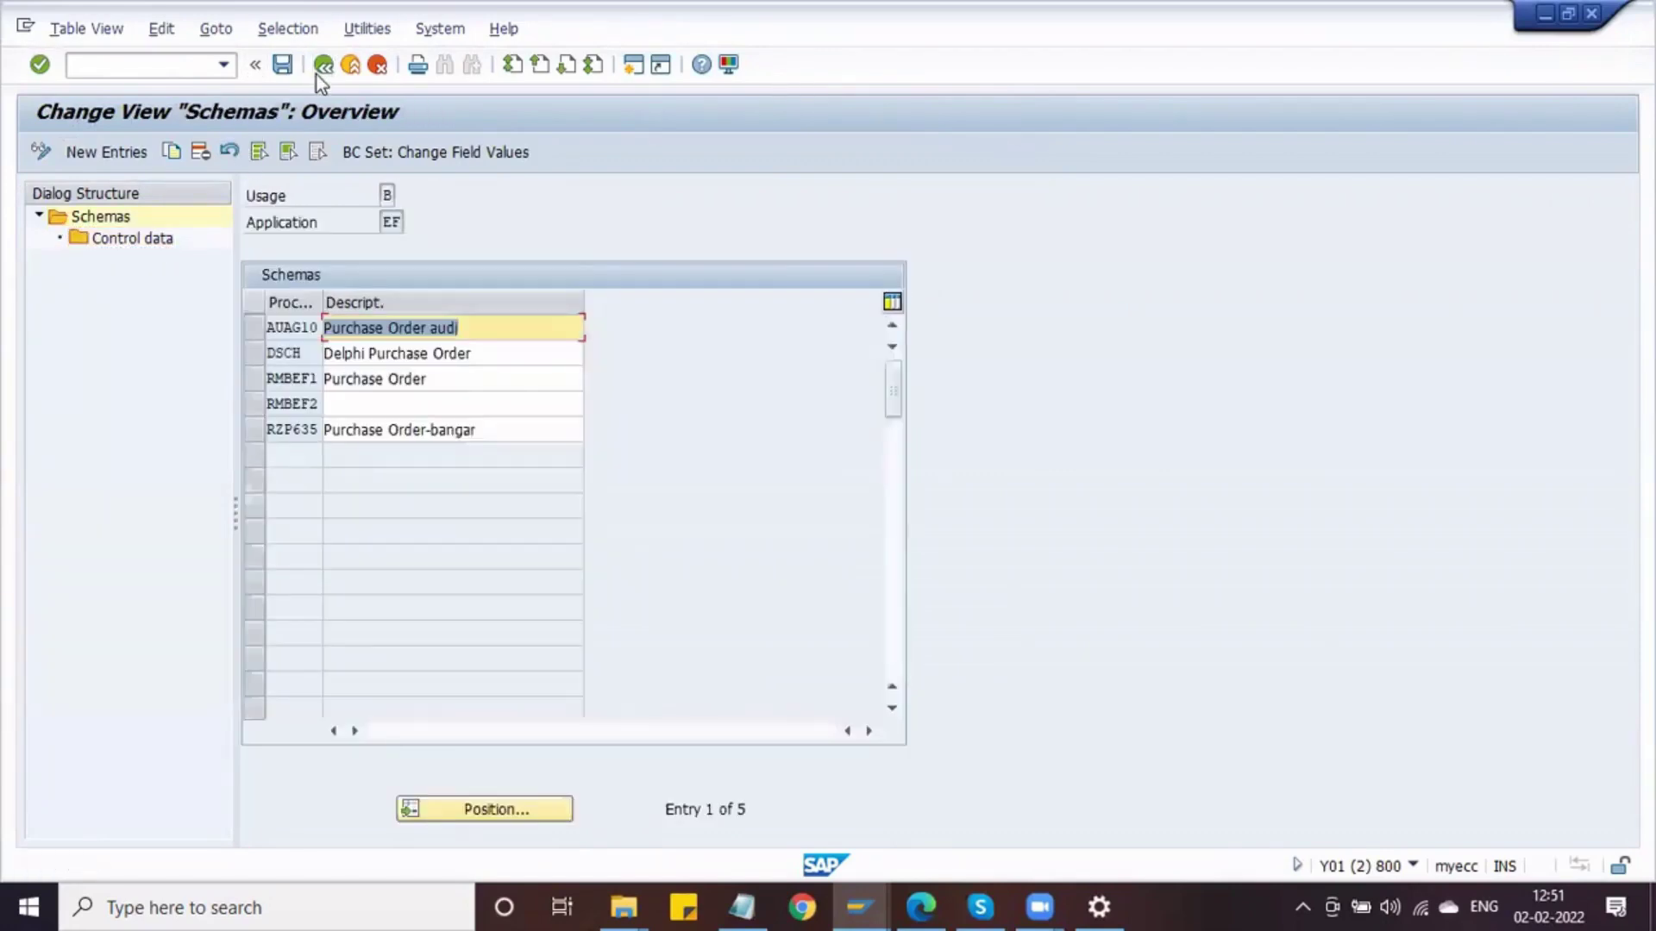
left_click(317, 75)
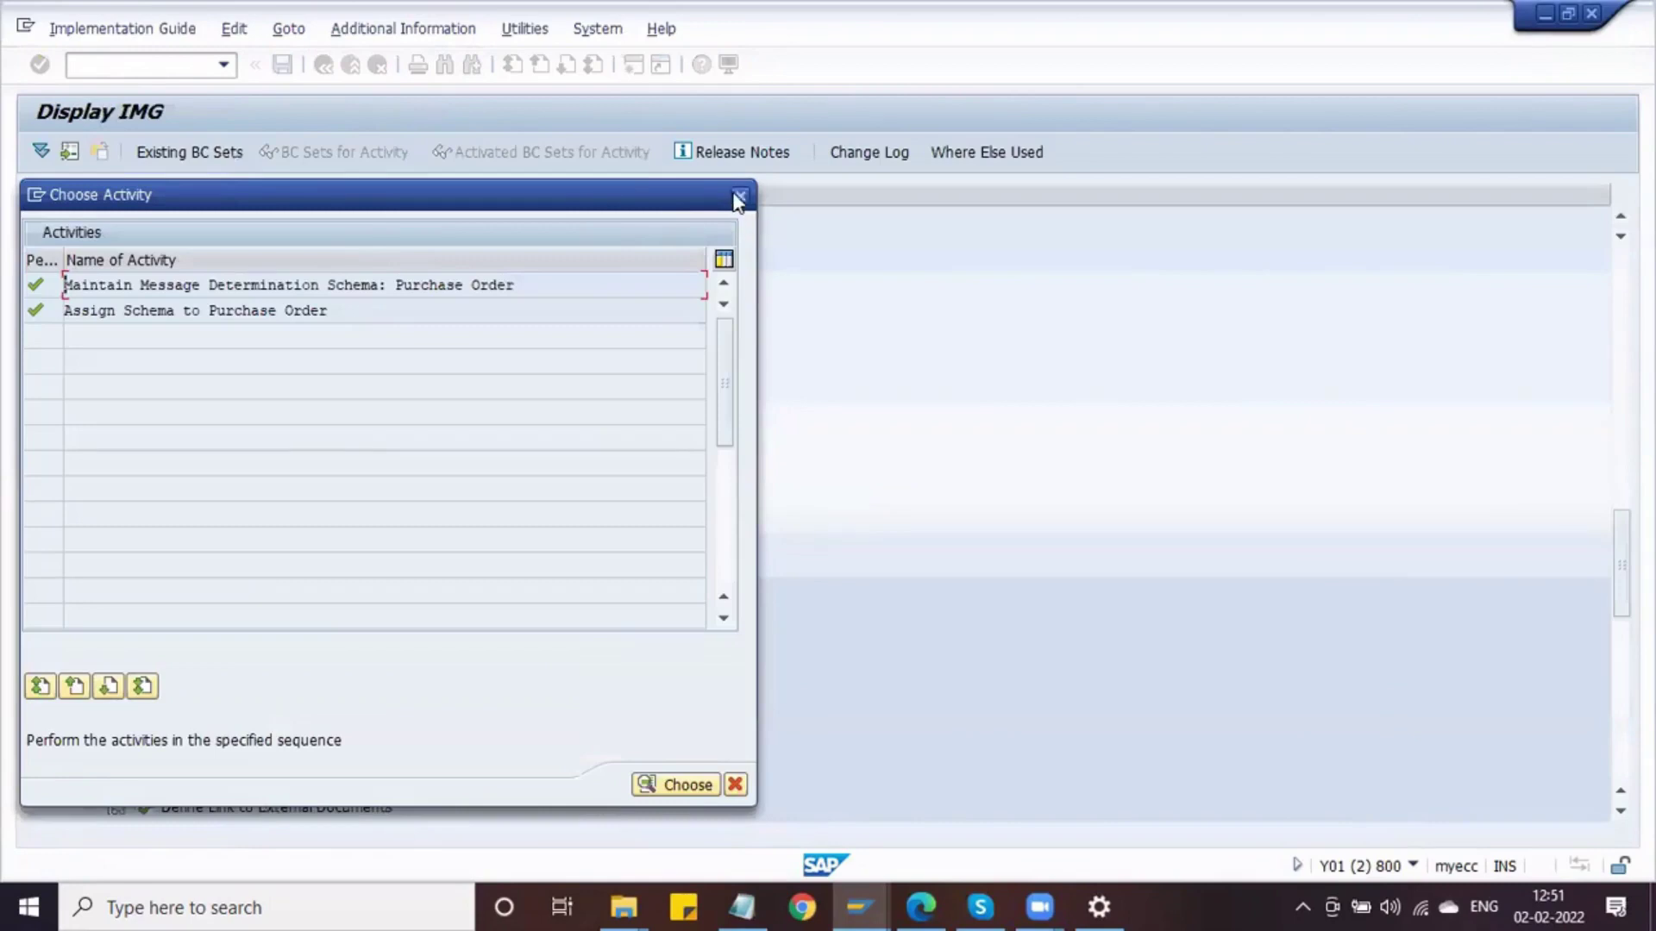
left_click(740, 195)
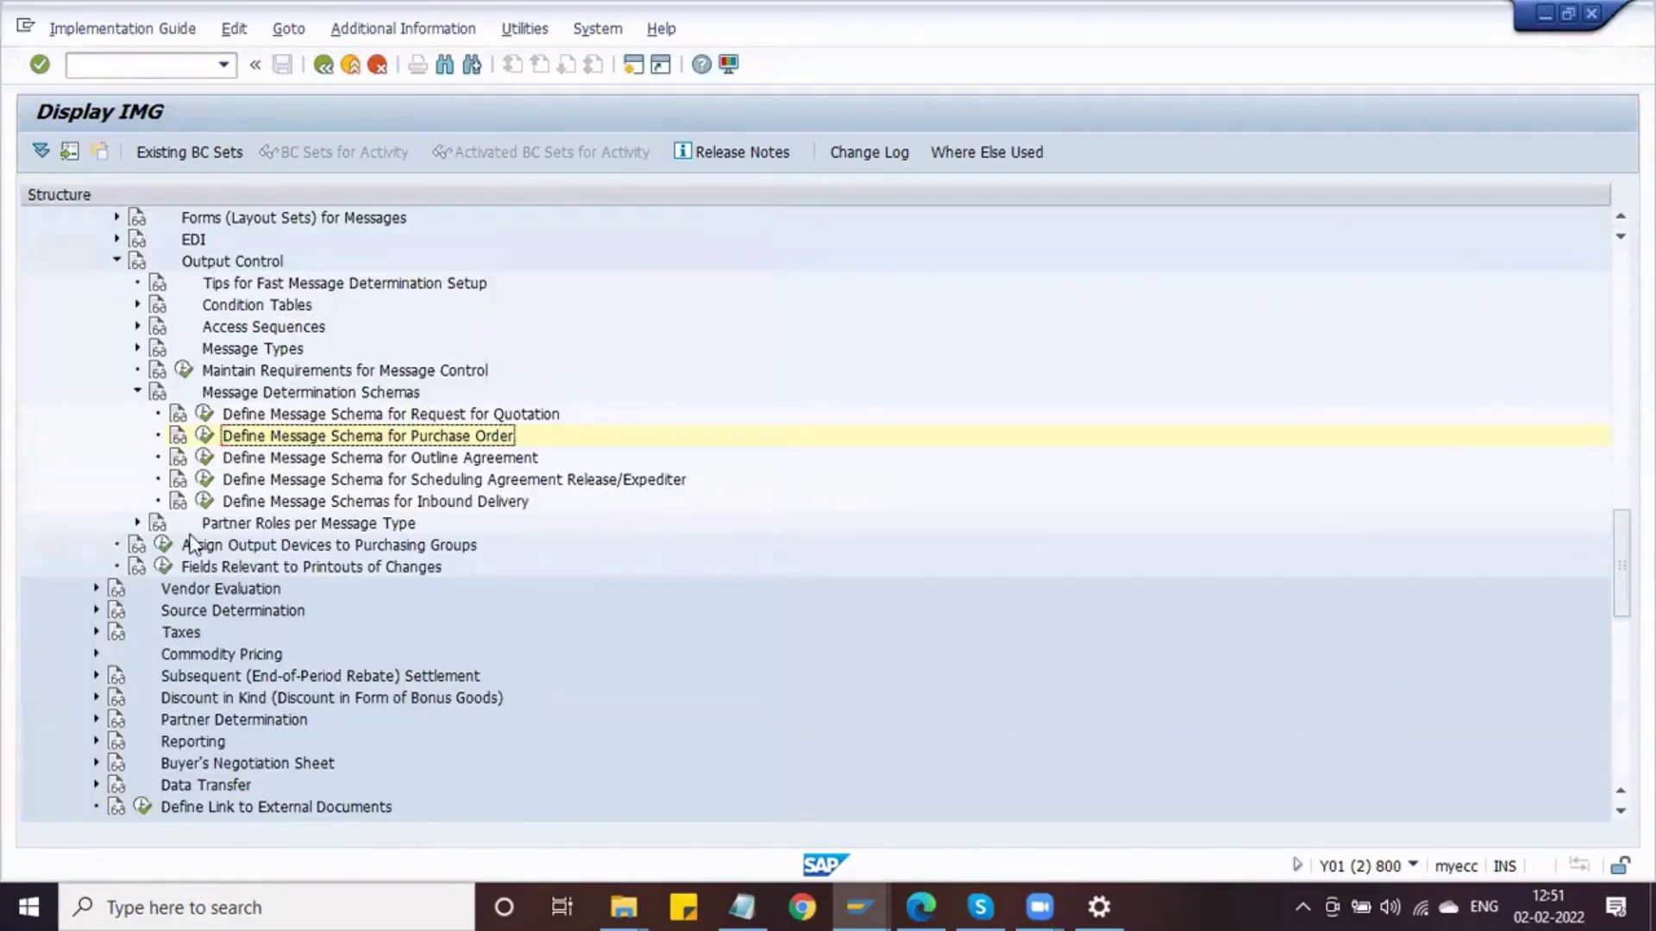
Check the purchase order partner roles assigned to output type NEU, including vendor function VN, and return to the IMG structure
left_click(137, 523)
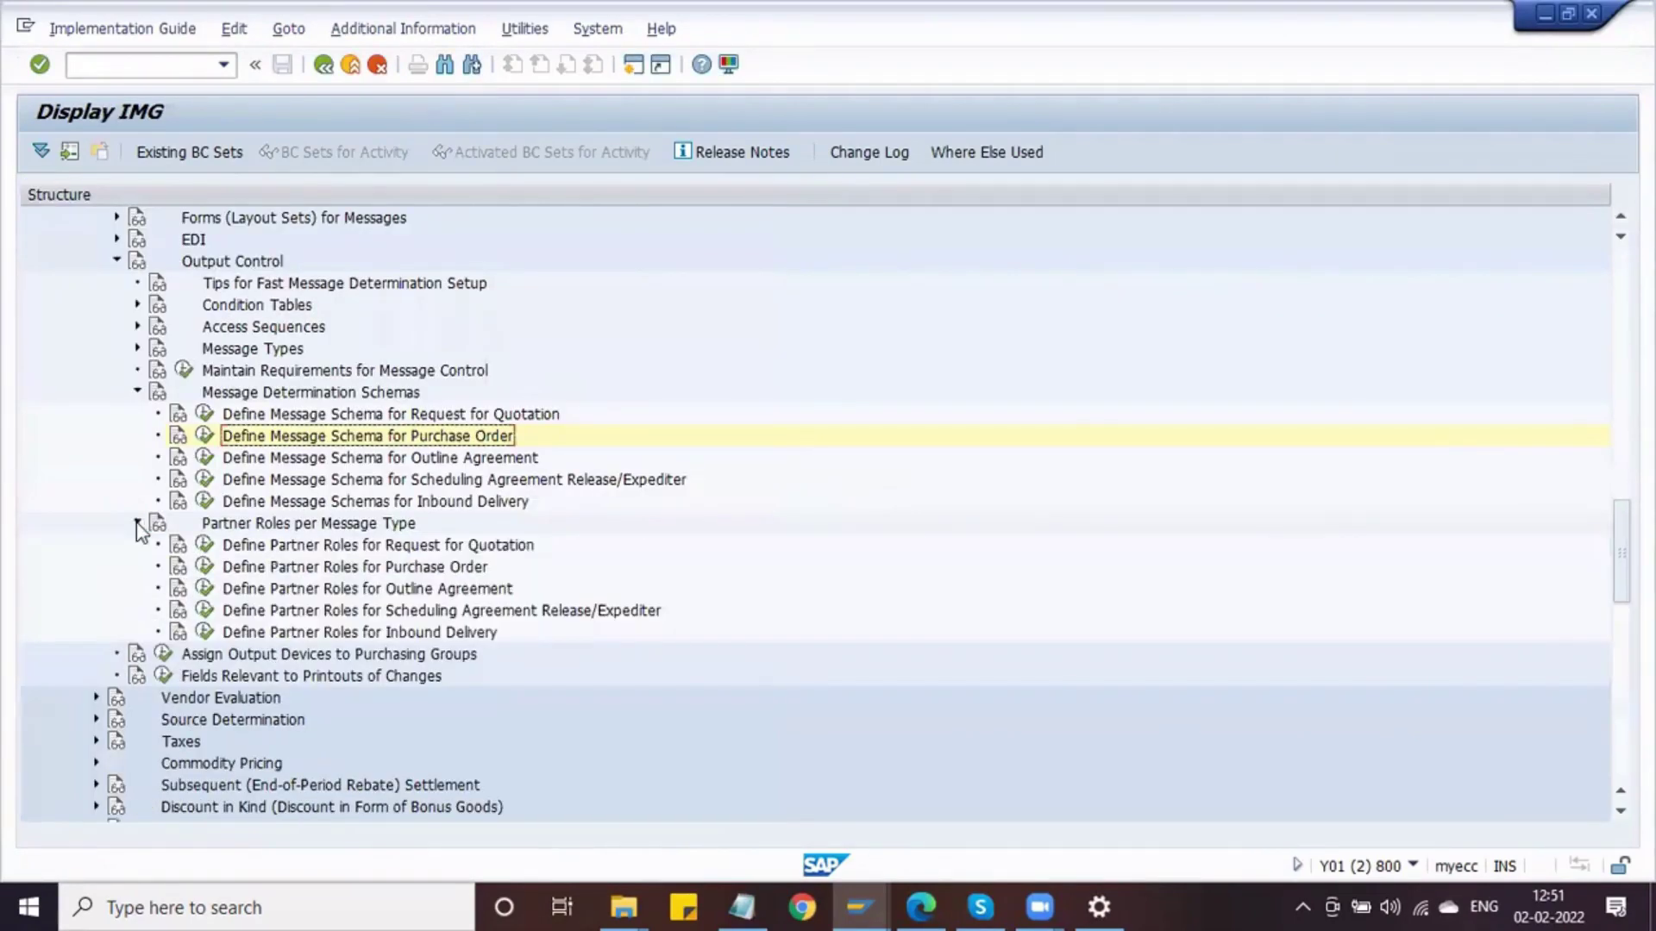
left_click(205, 569)
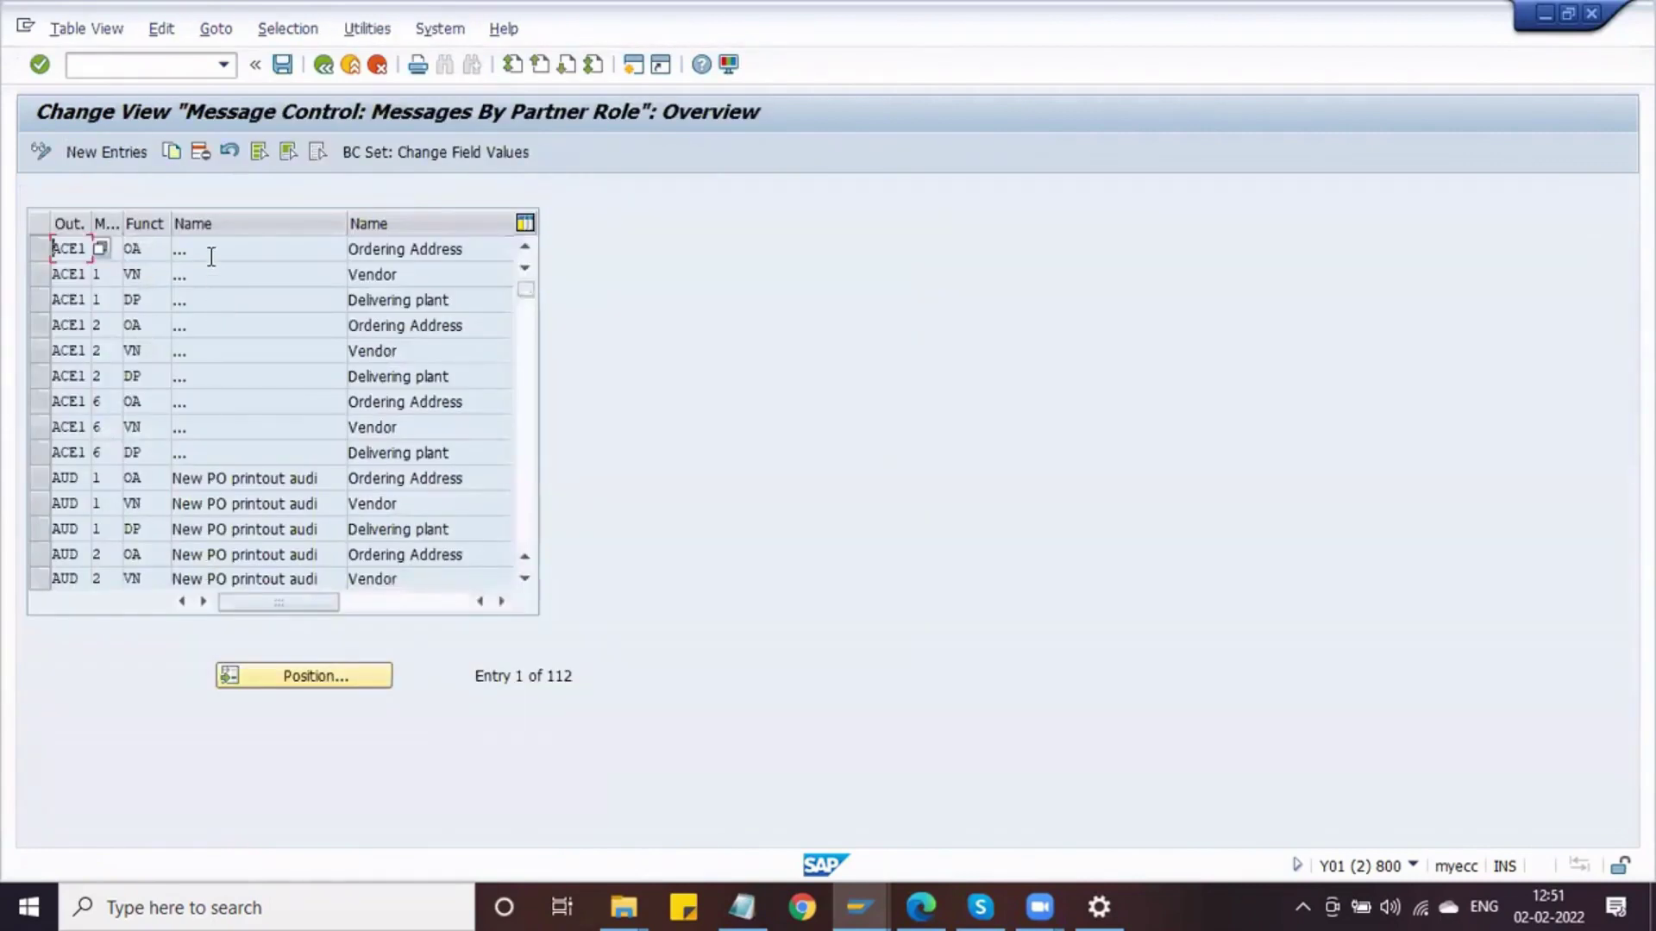
left_click(282, 676)
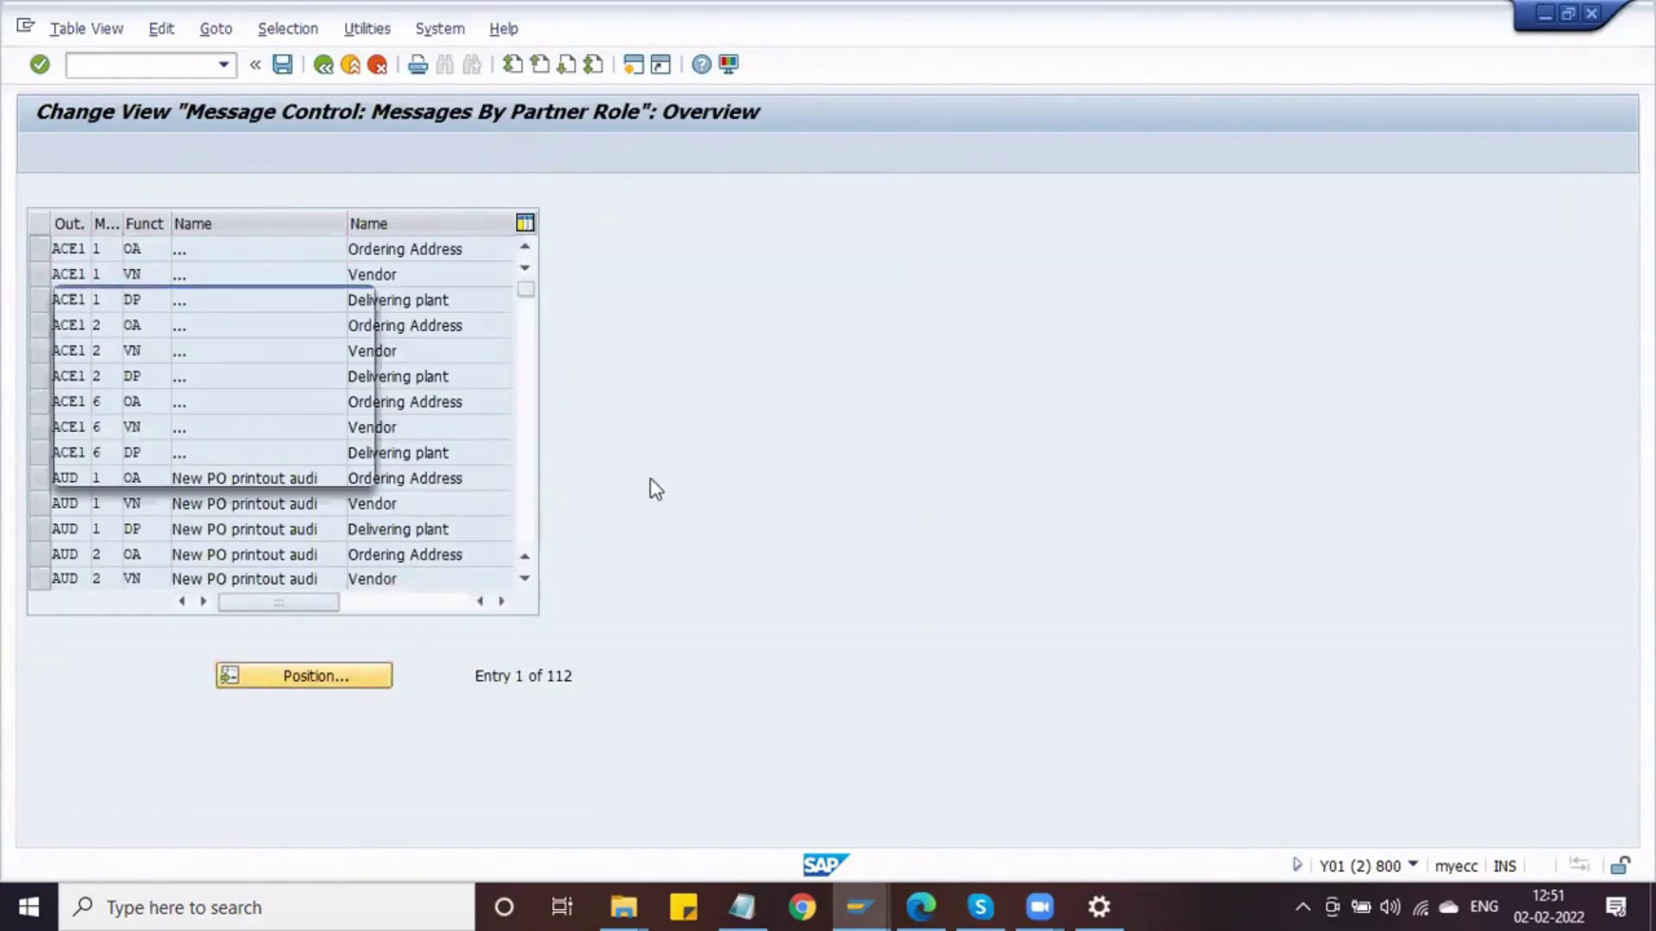
type("NE")
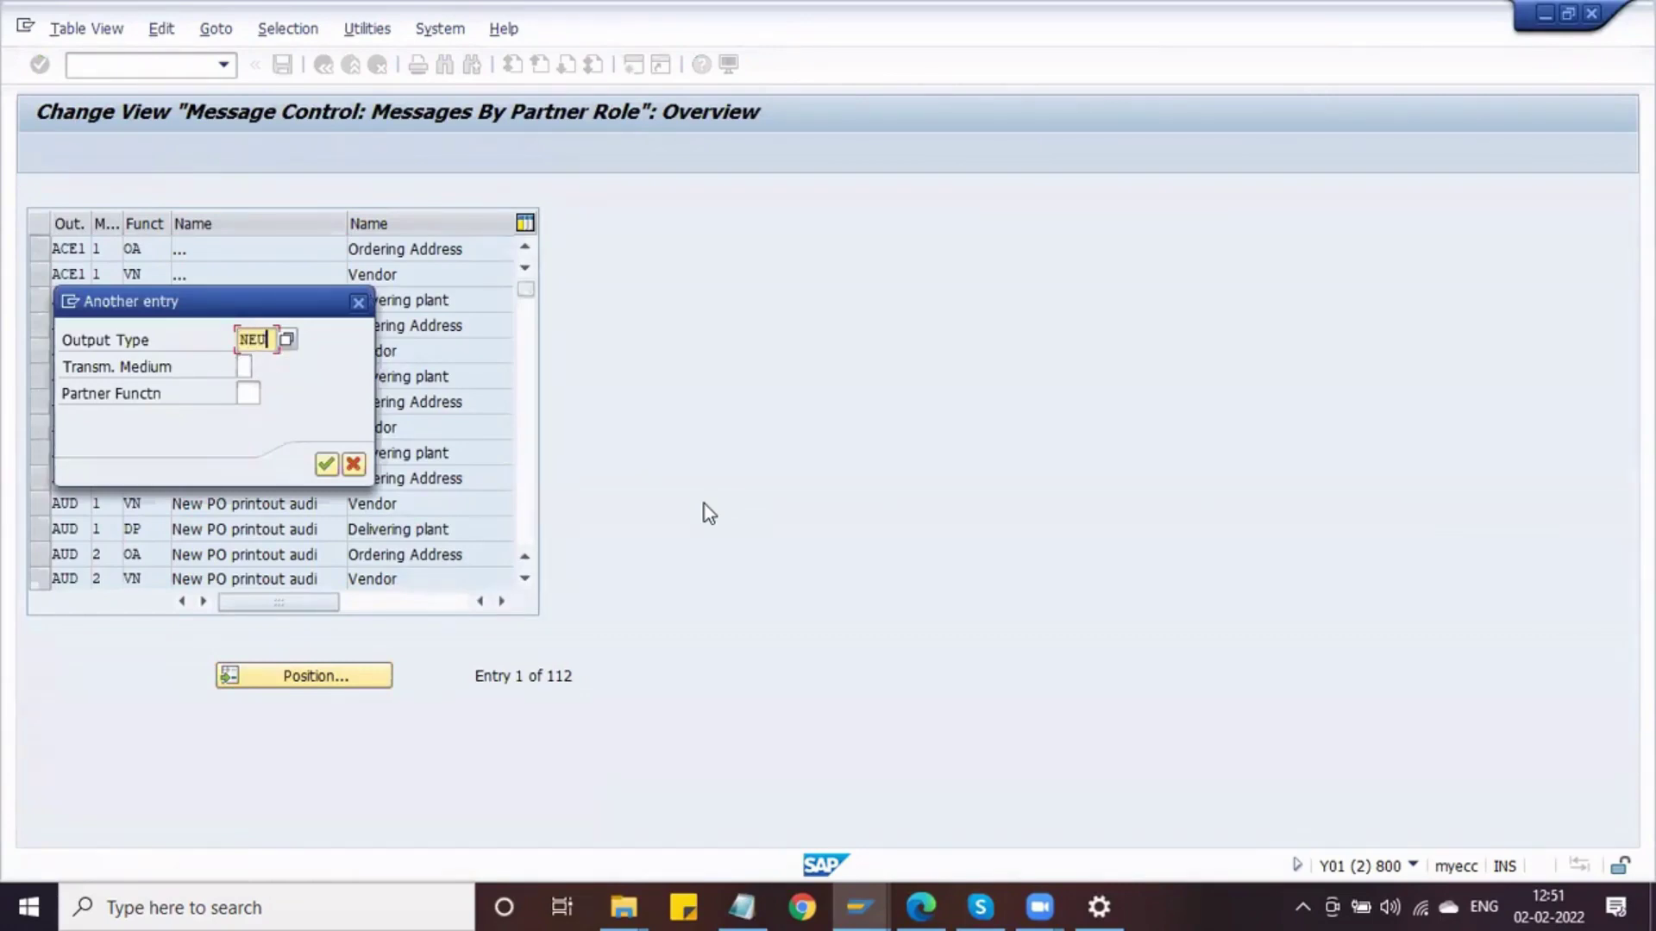
type("U")
key("Return")
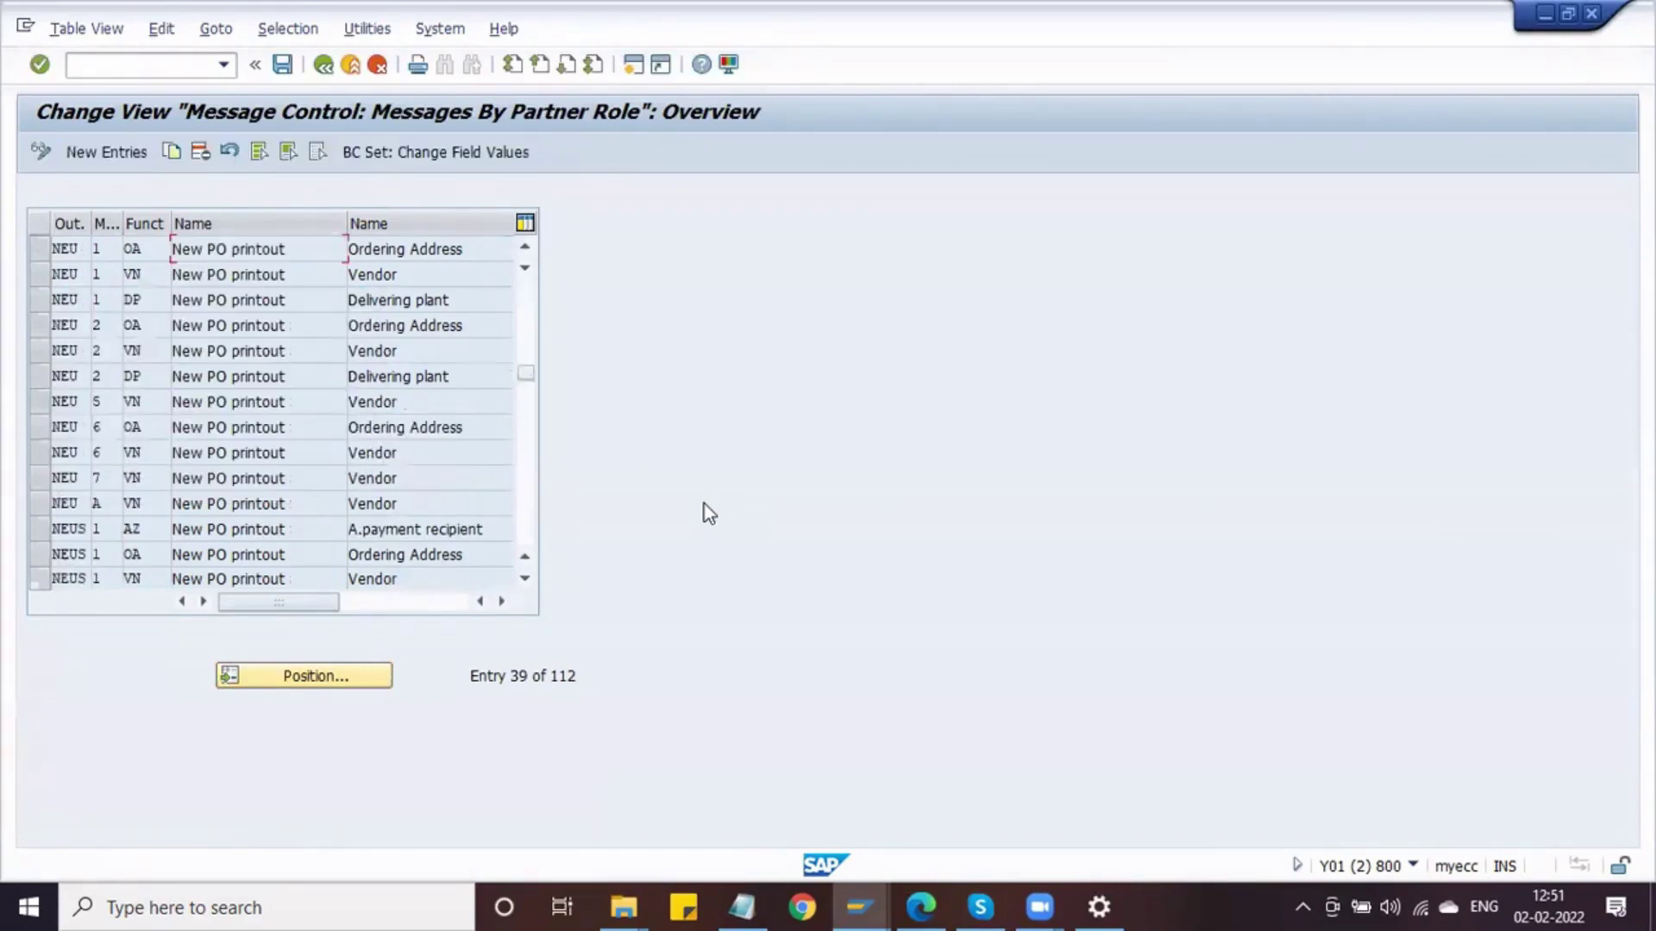
left_click(155, 273)
left_click(323, 65)
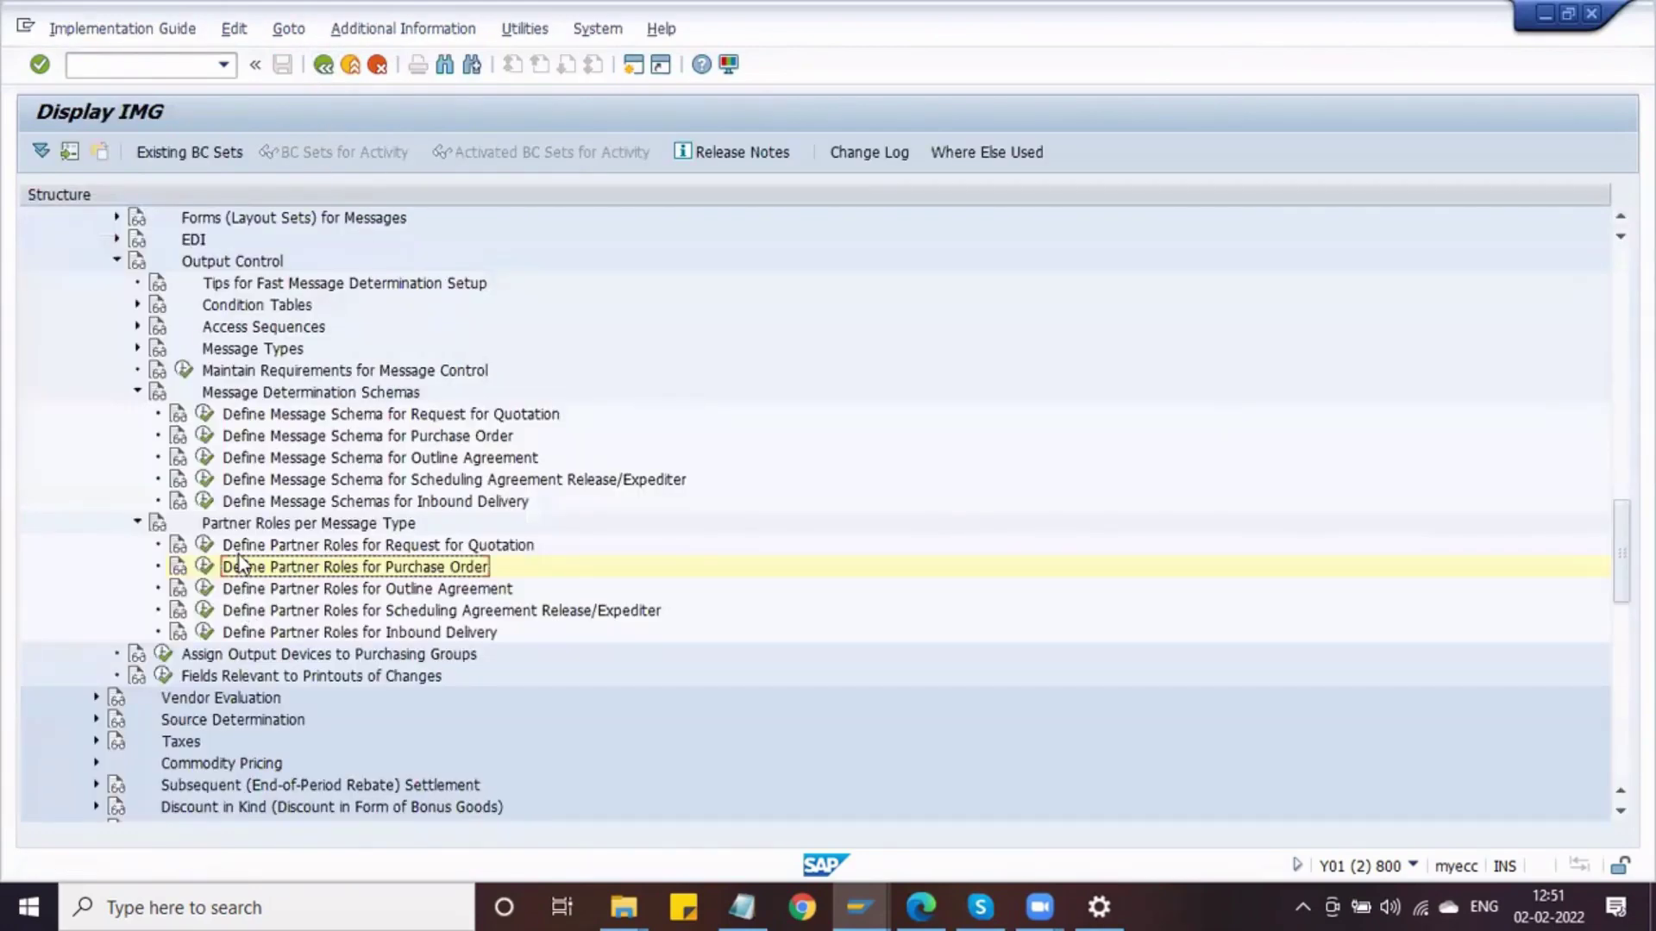
Close the old purchase order output session and start transaction ME21N in a new session
left_click(858, 906)
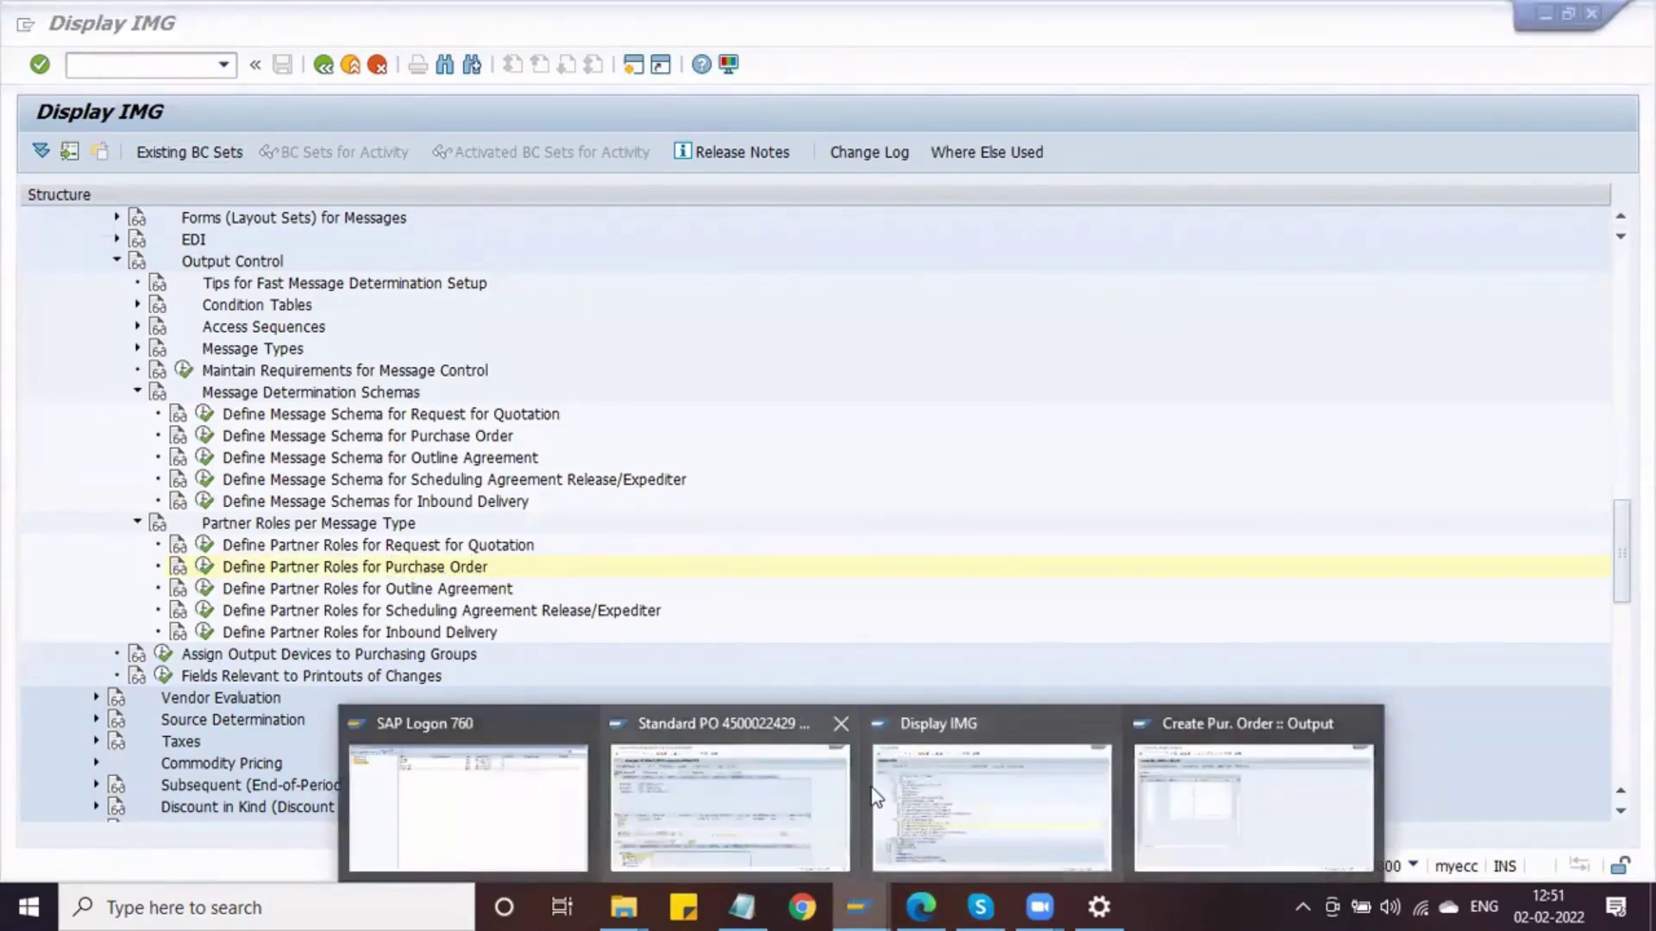
left_click(1253, 807)
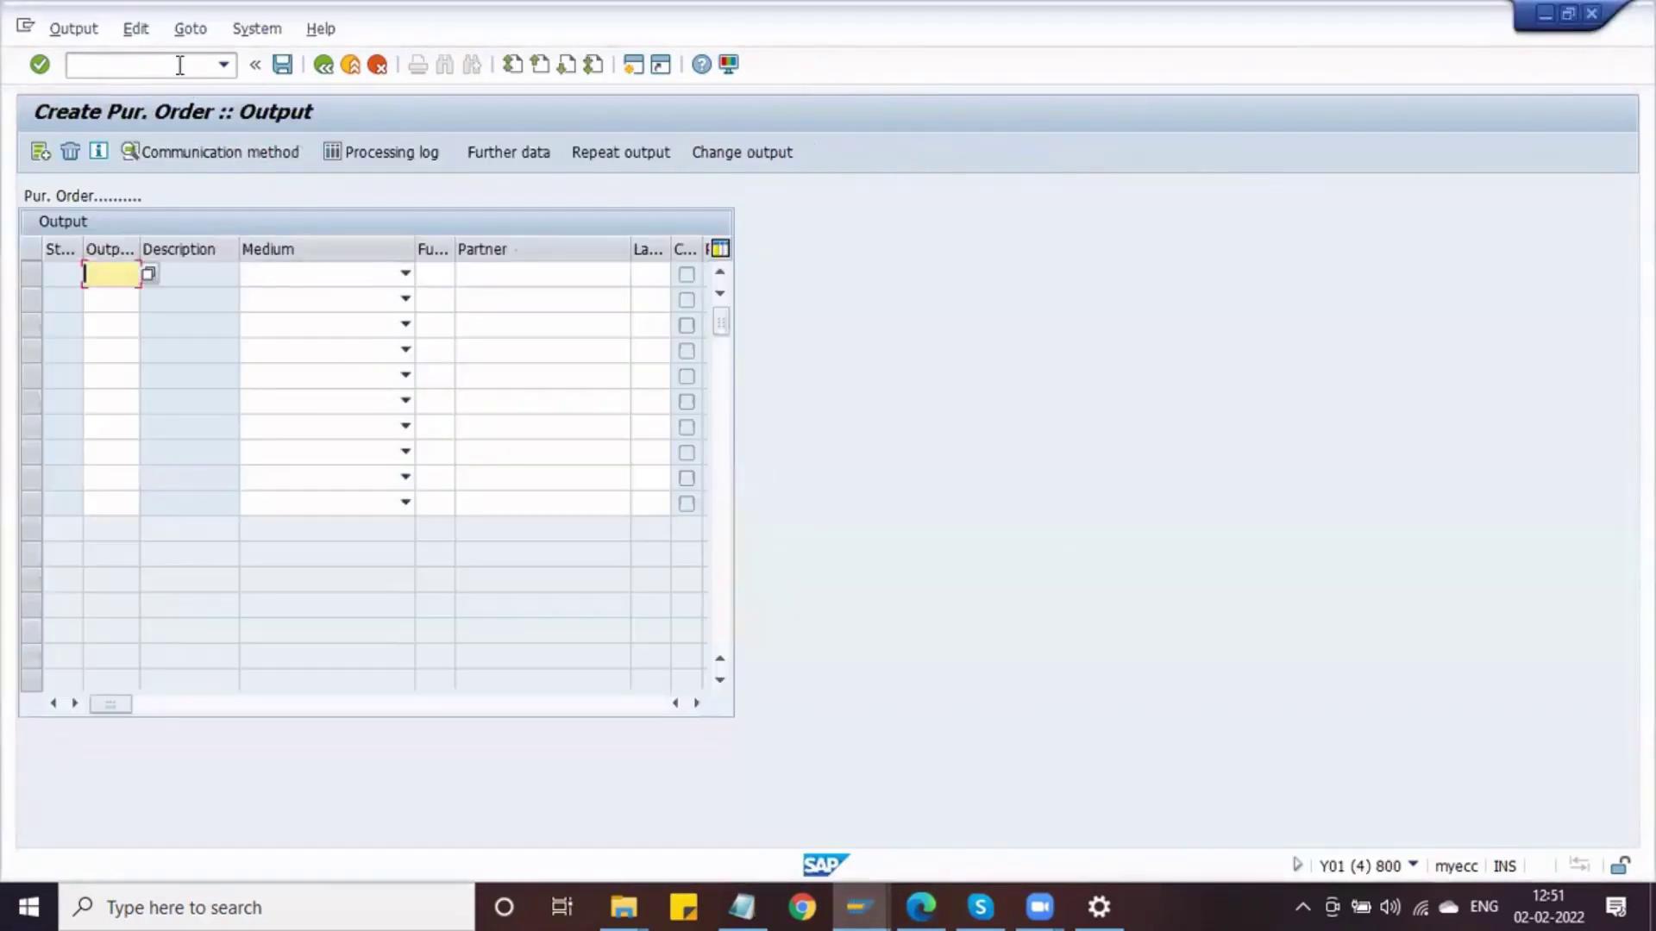
left_click(1591, 13)
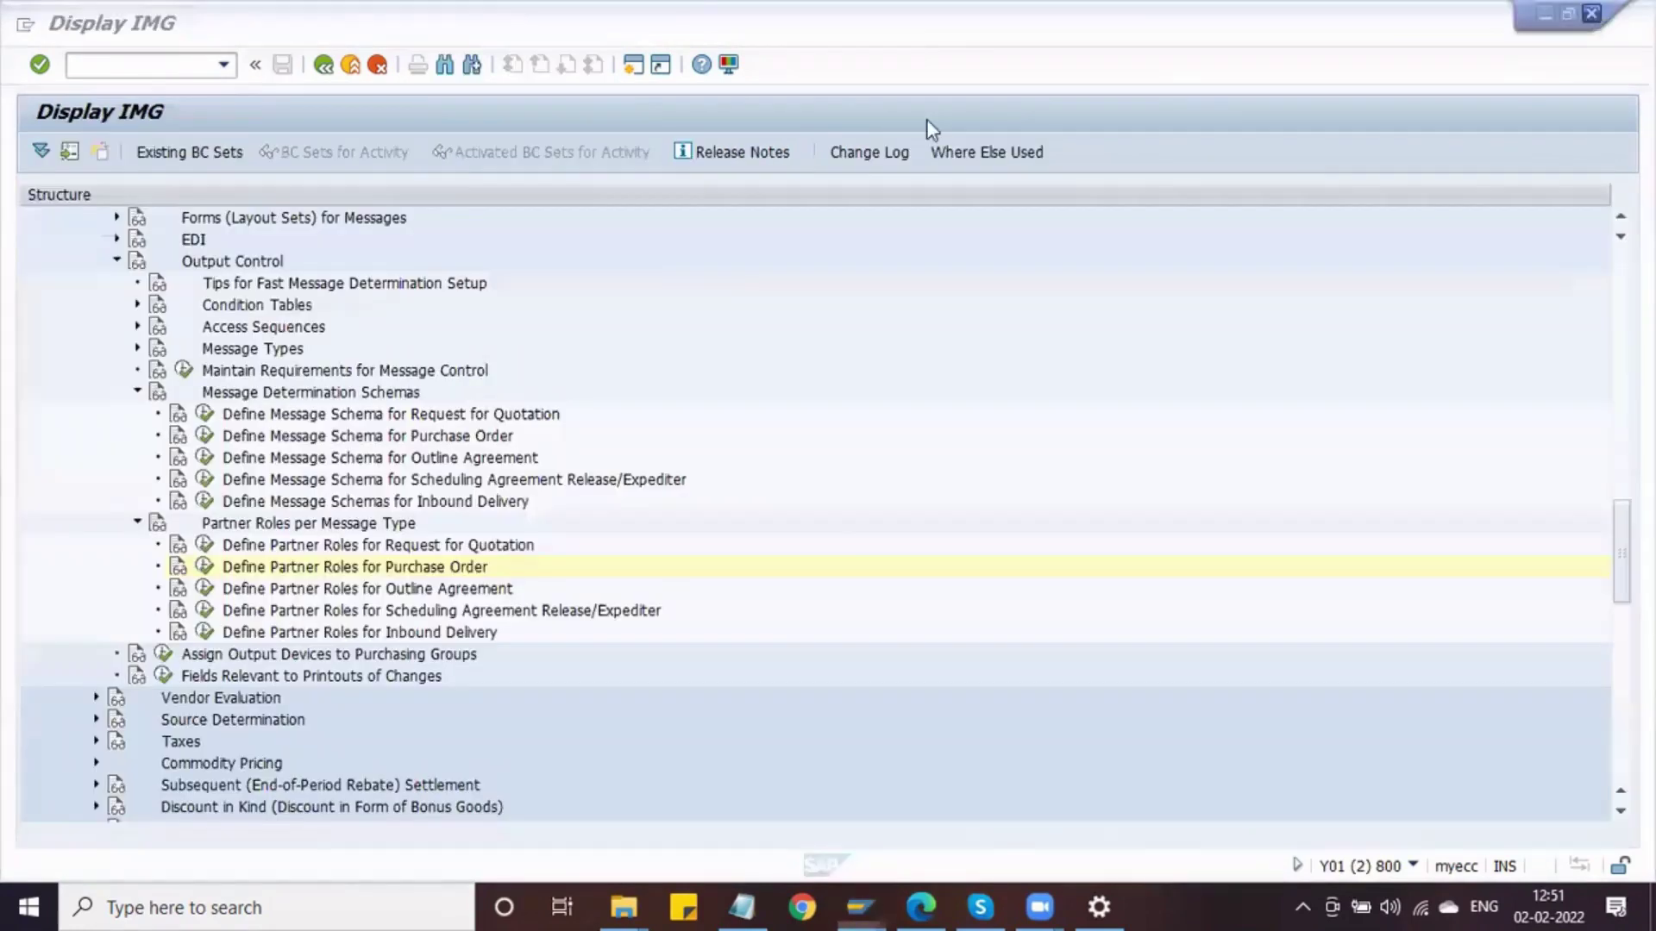
left_click(160, 75)
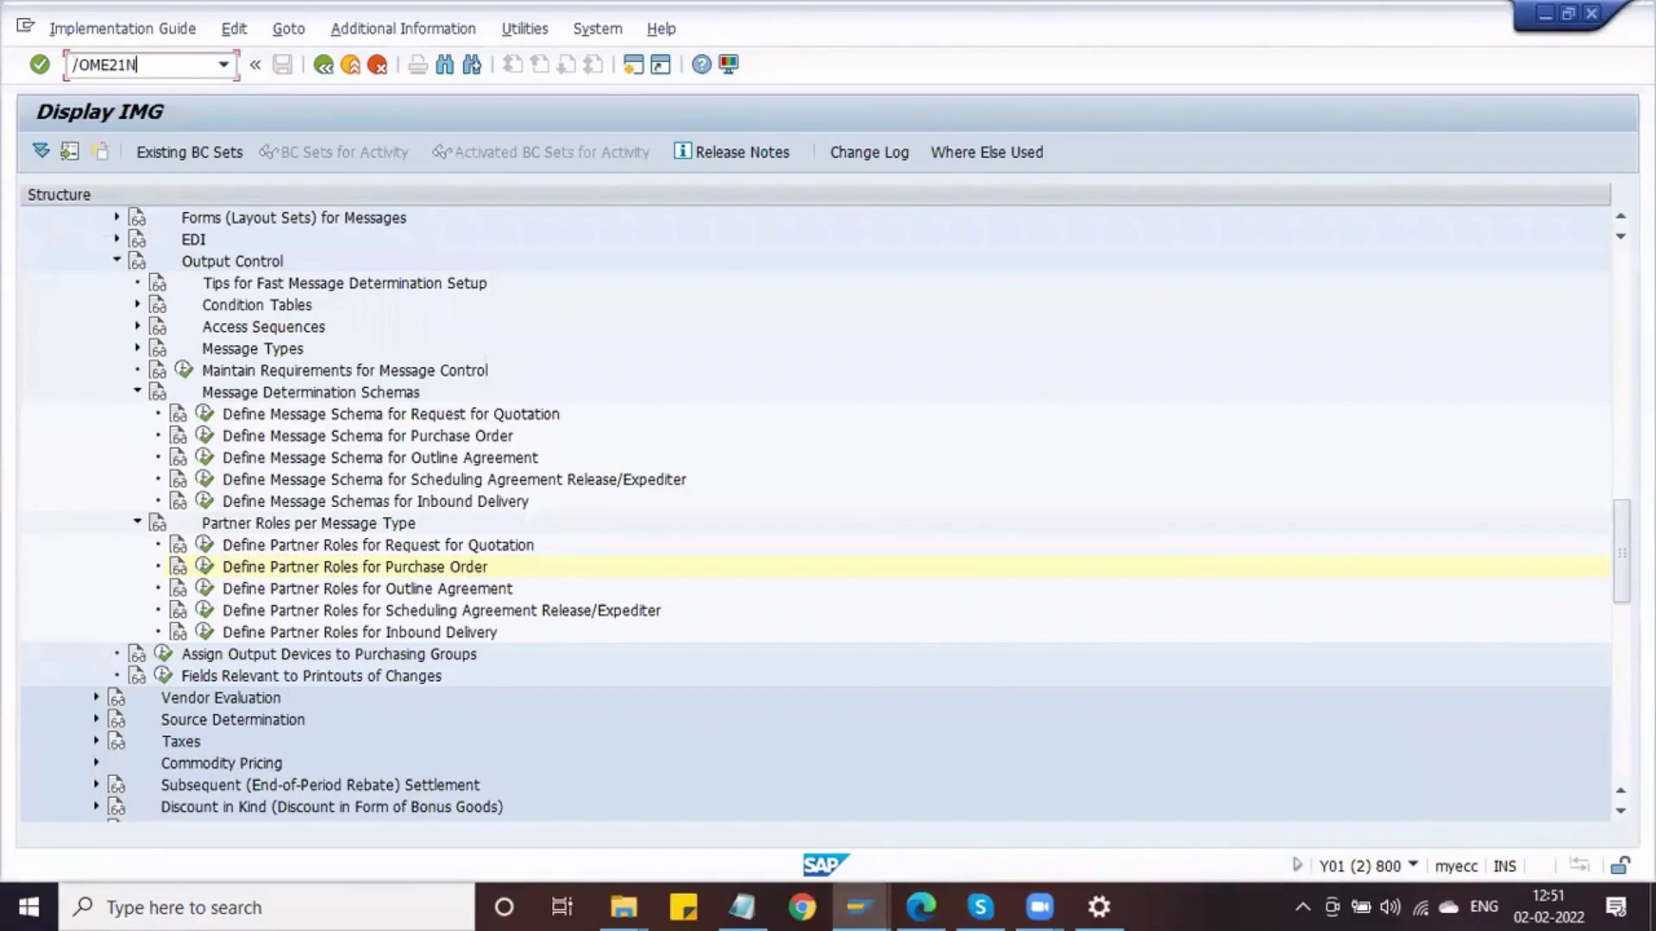
key("Return")
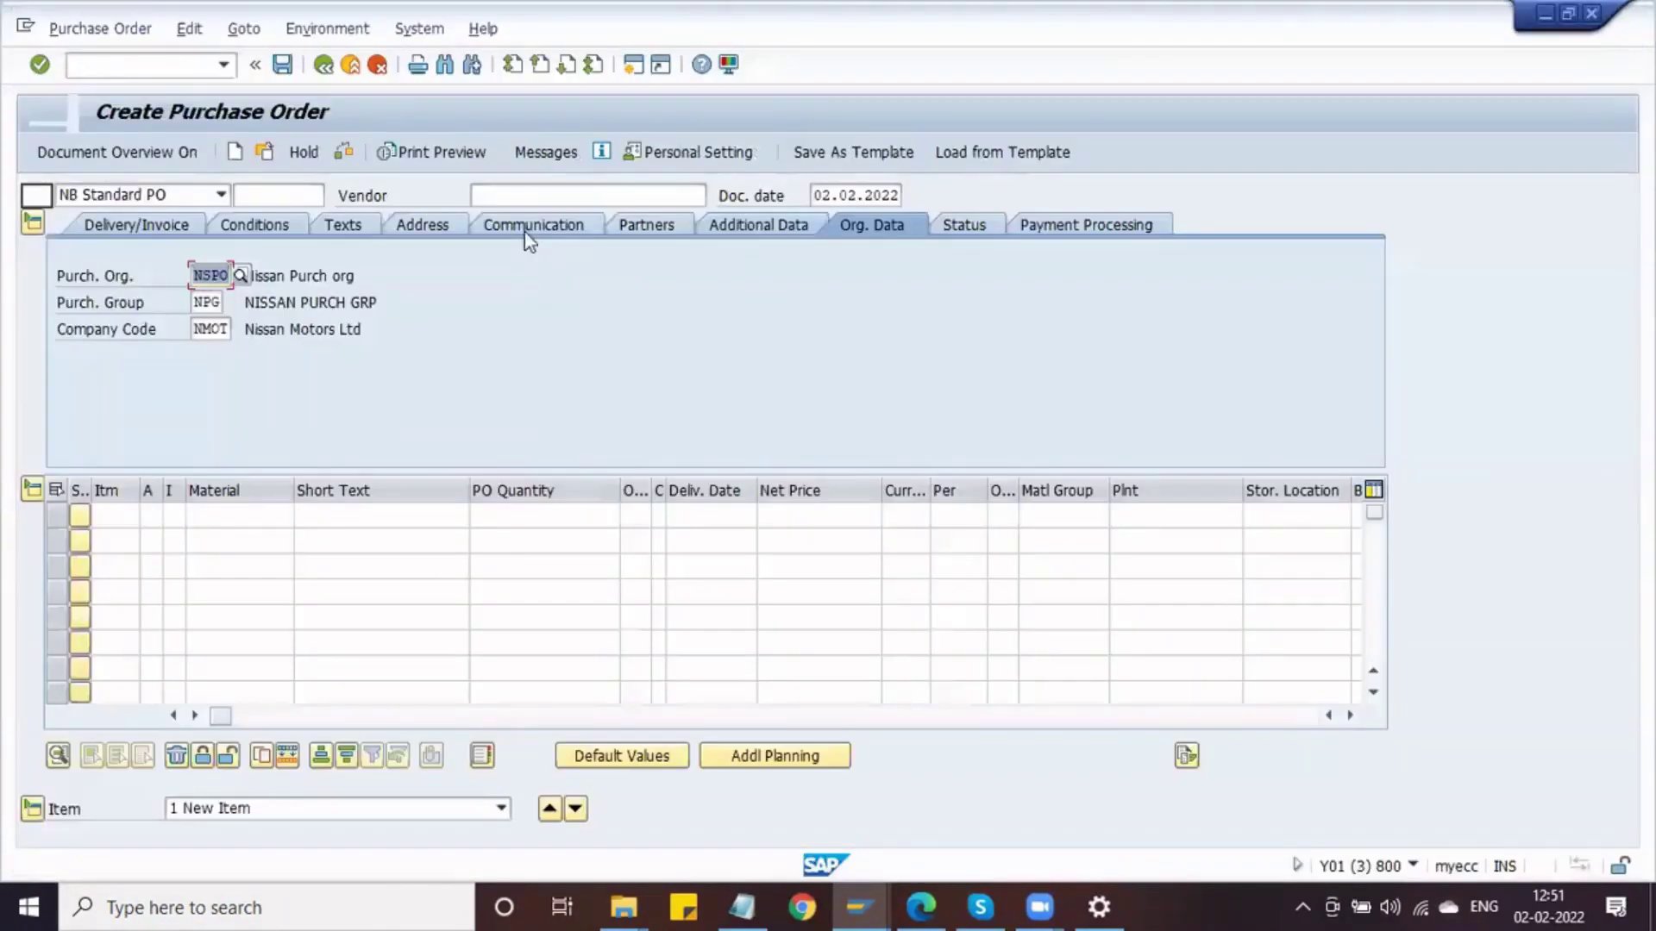
Set the new purchase order to document type DNB Delphi Standard PO and enter the vendor's number
left_click(517, 195)
key("space")
key("Down")
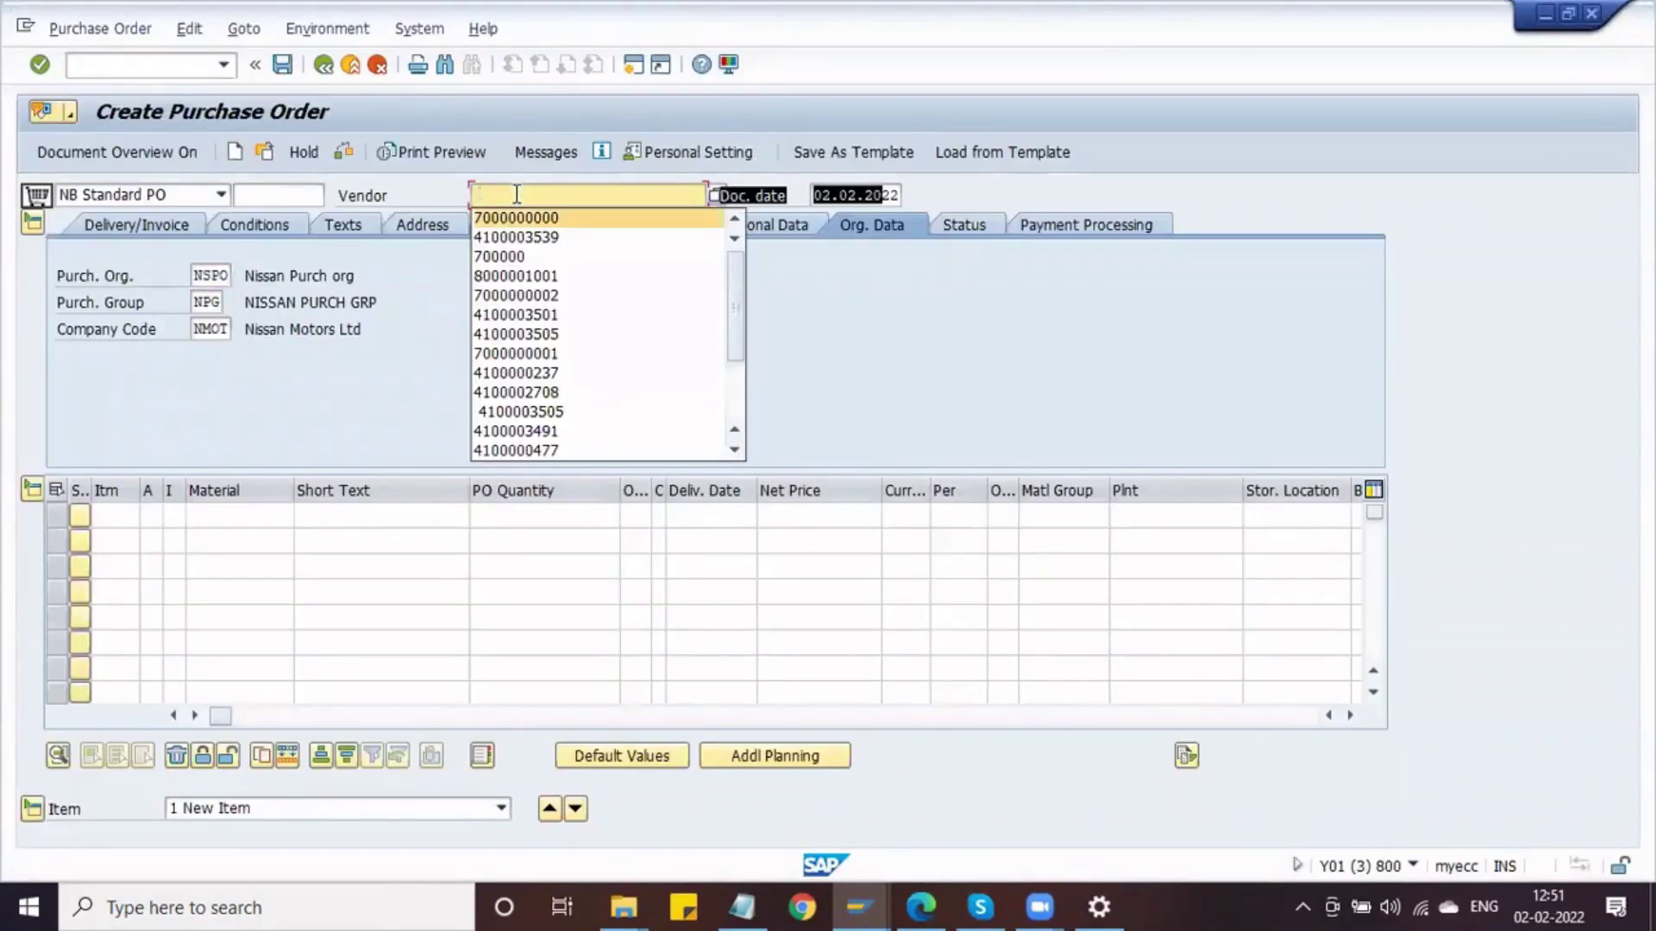
key("Return")
key("Tab")
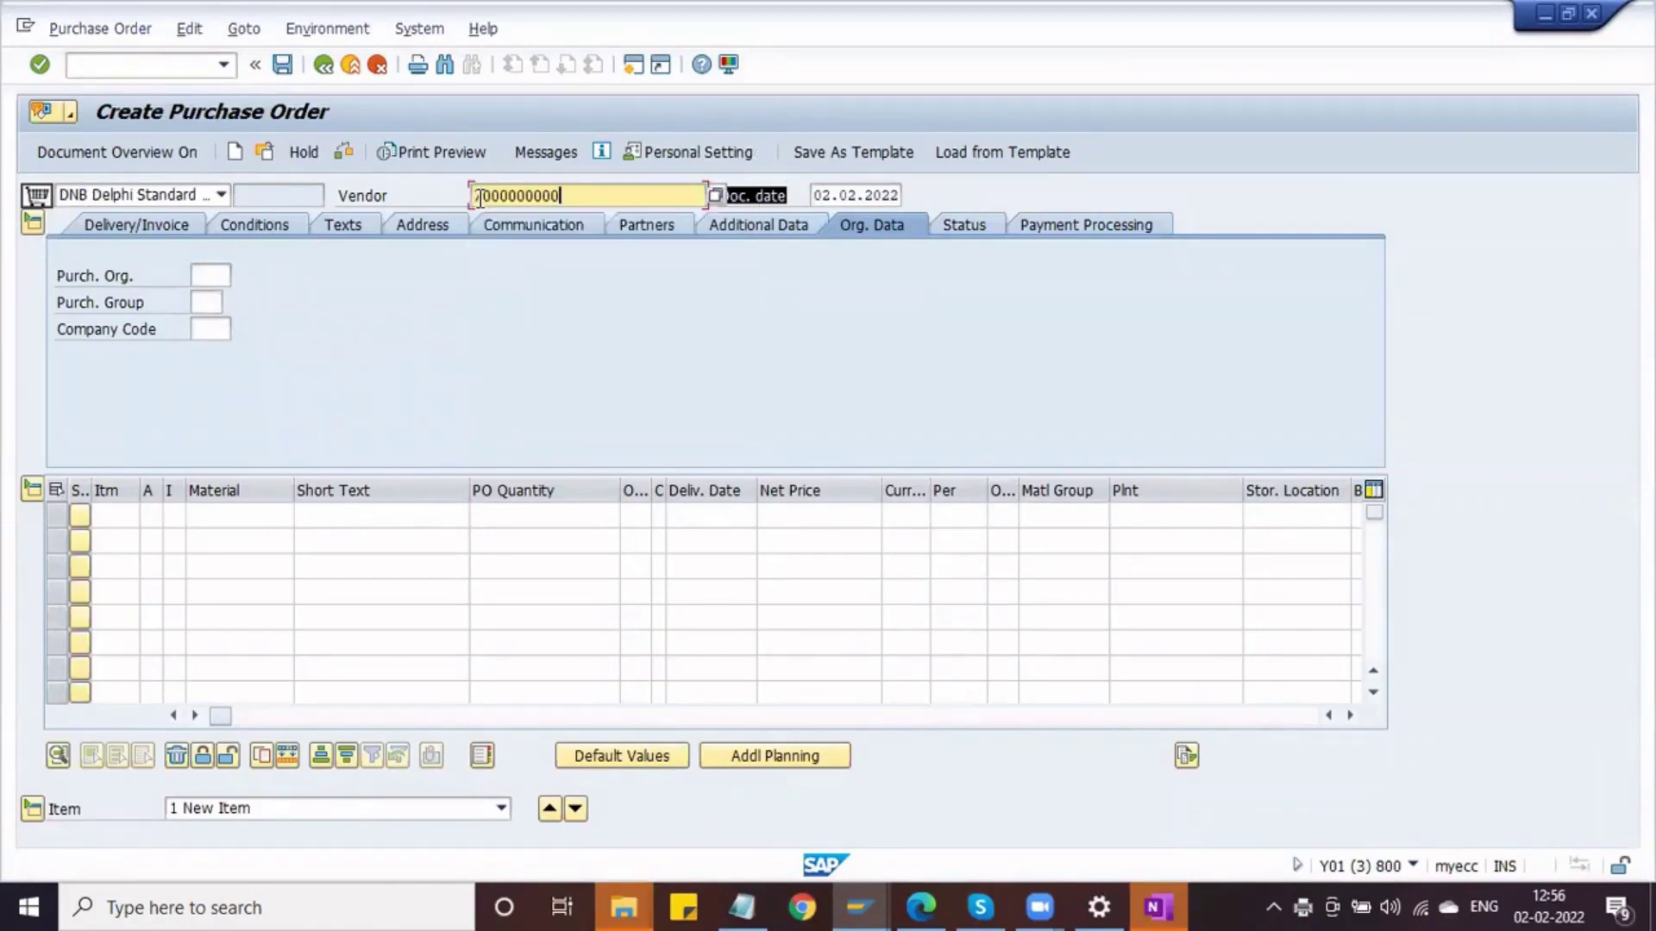
key("Return")
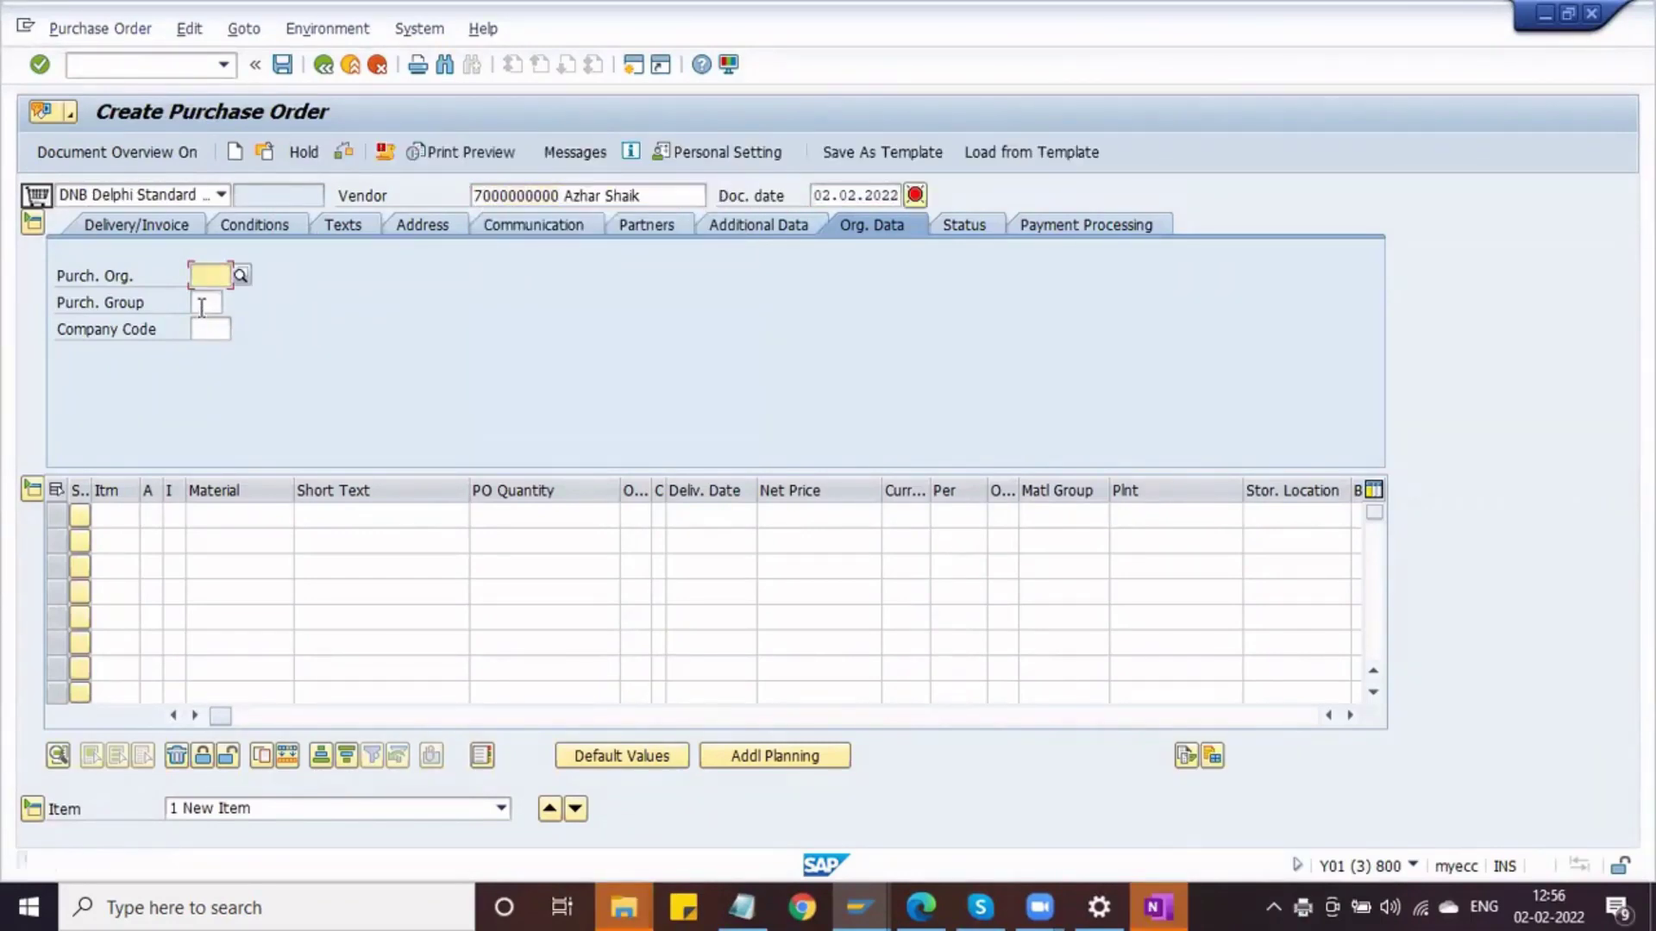
Fill in the organizational data with purchasing organization DLPO, purchasing group DPG and company code DMOT
key("space")
key("Down")
key("Return")
key("Tab")
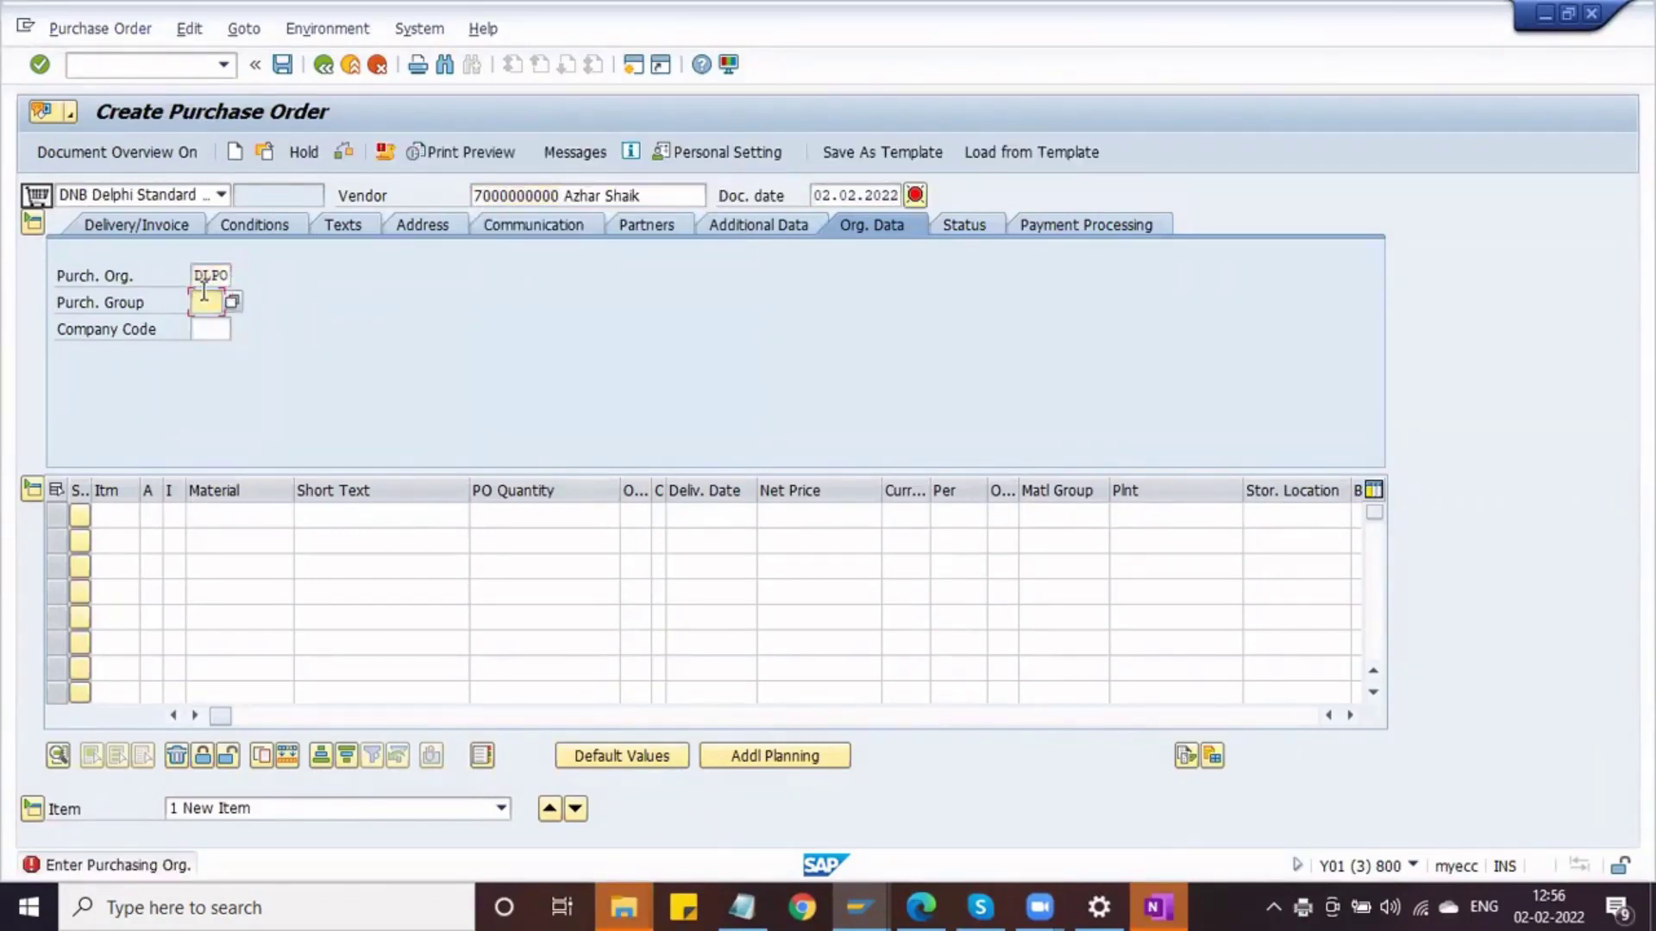
key("space")
key("Down")
key("Return")
key("Tab")
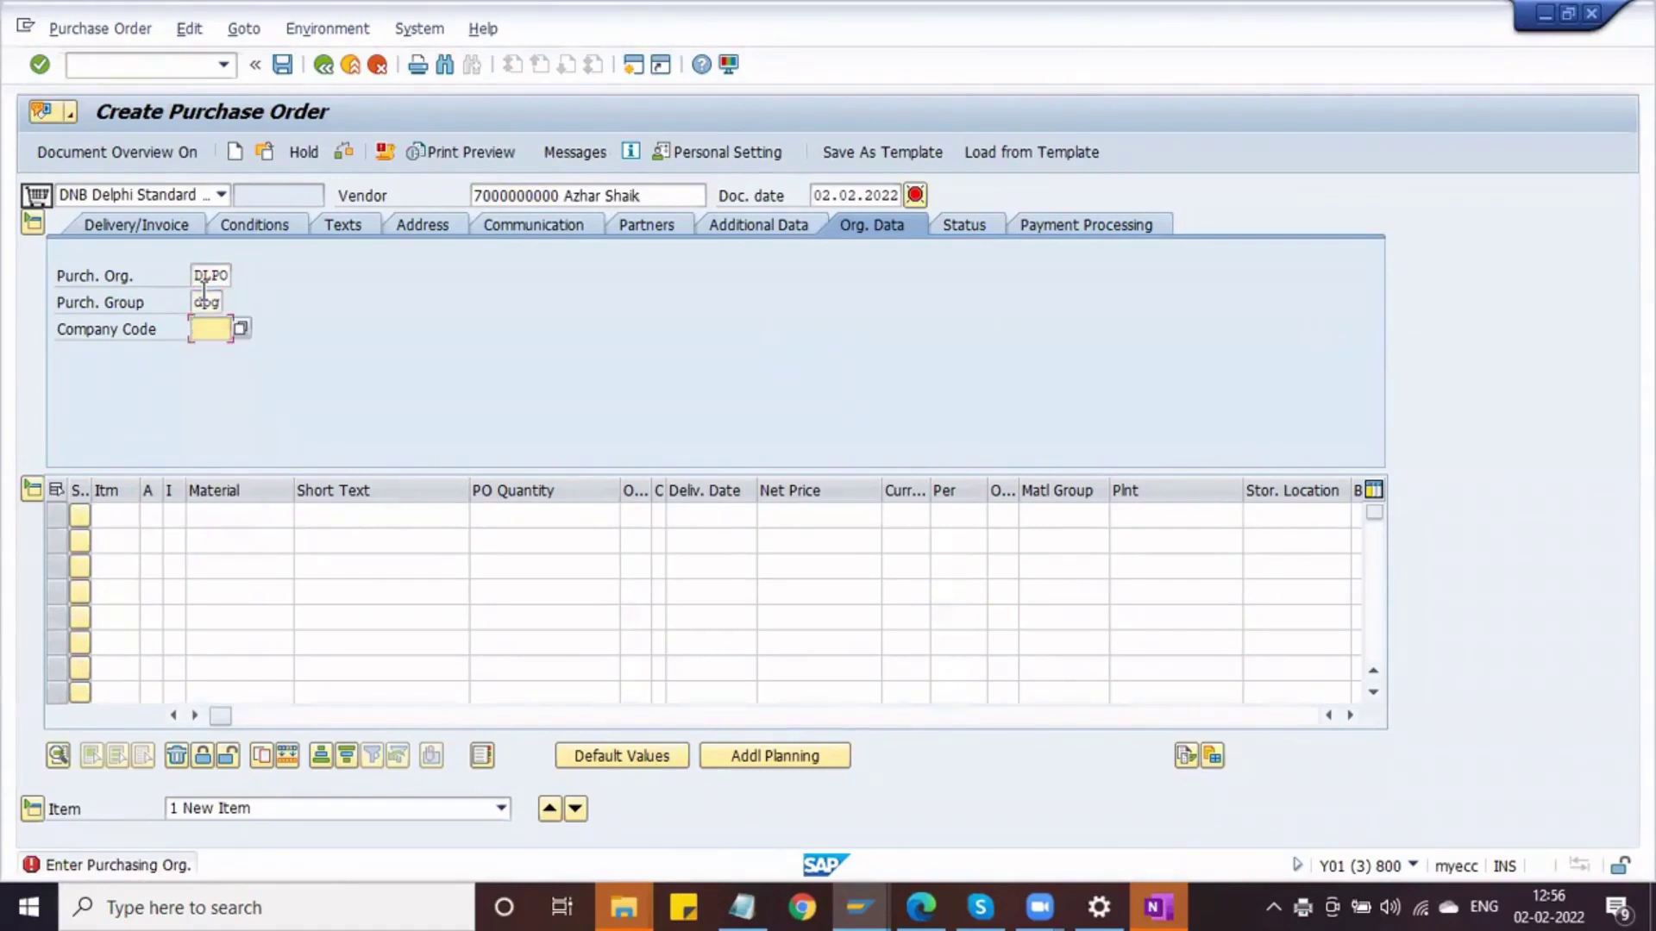
key("space")
key("Down")
key("Return")
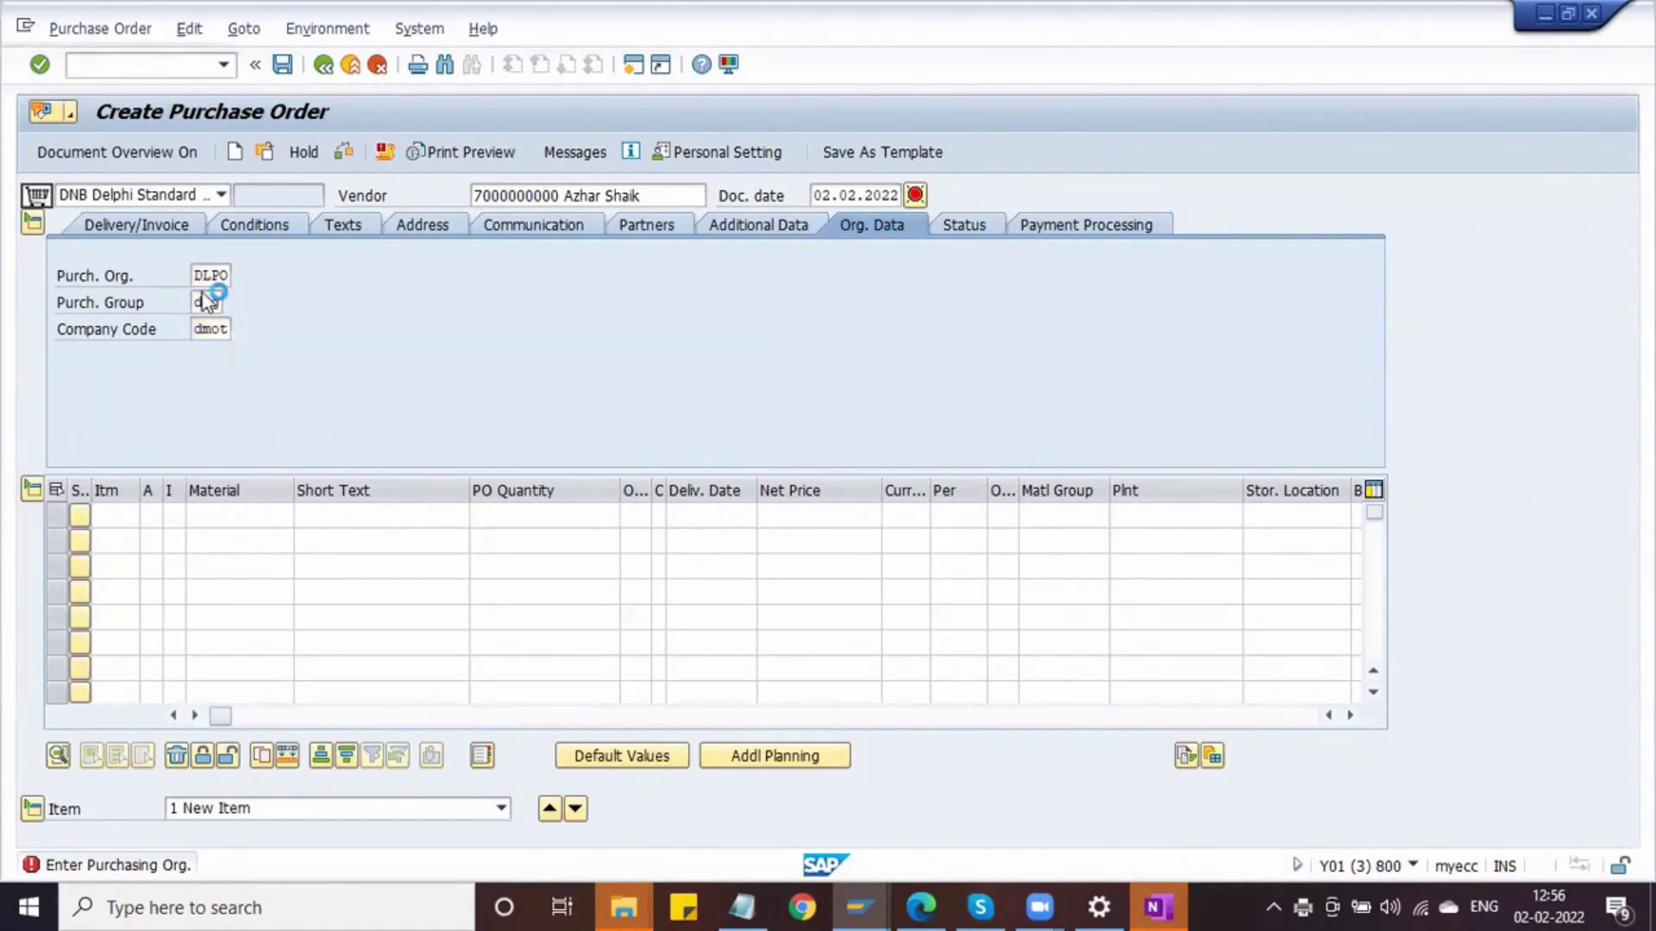
key("Return")
Enter material 100001003 with a PO quantity of 1000 in the first item line
left_click(245, 515)
key("space")
key("Return")
key("Tab")
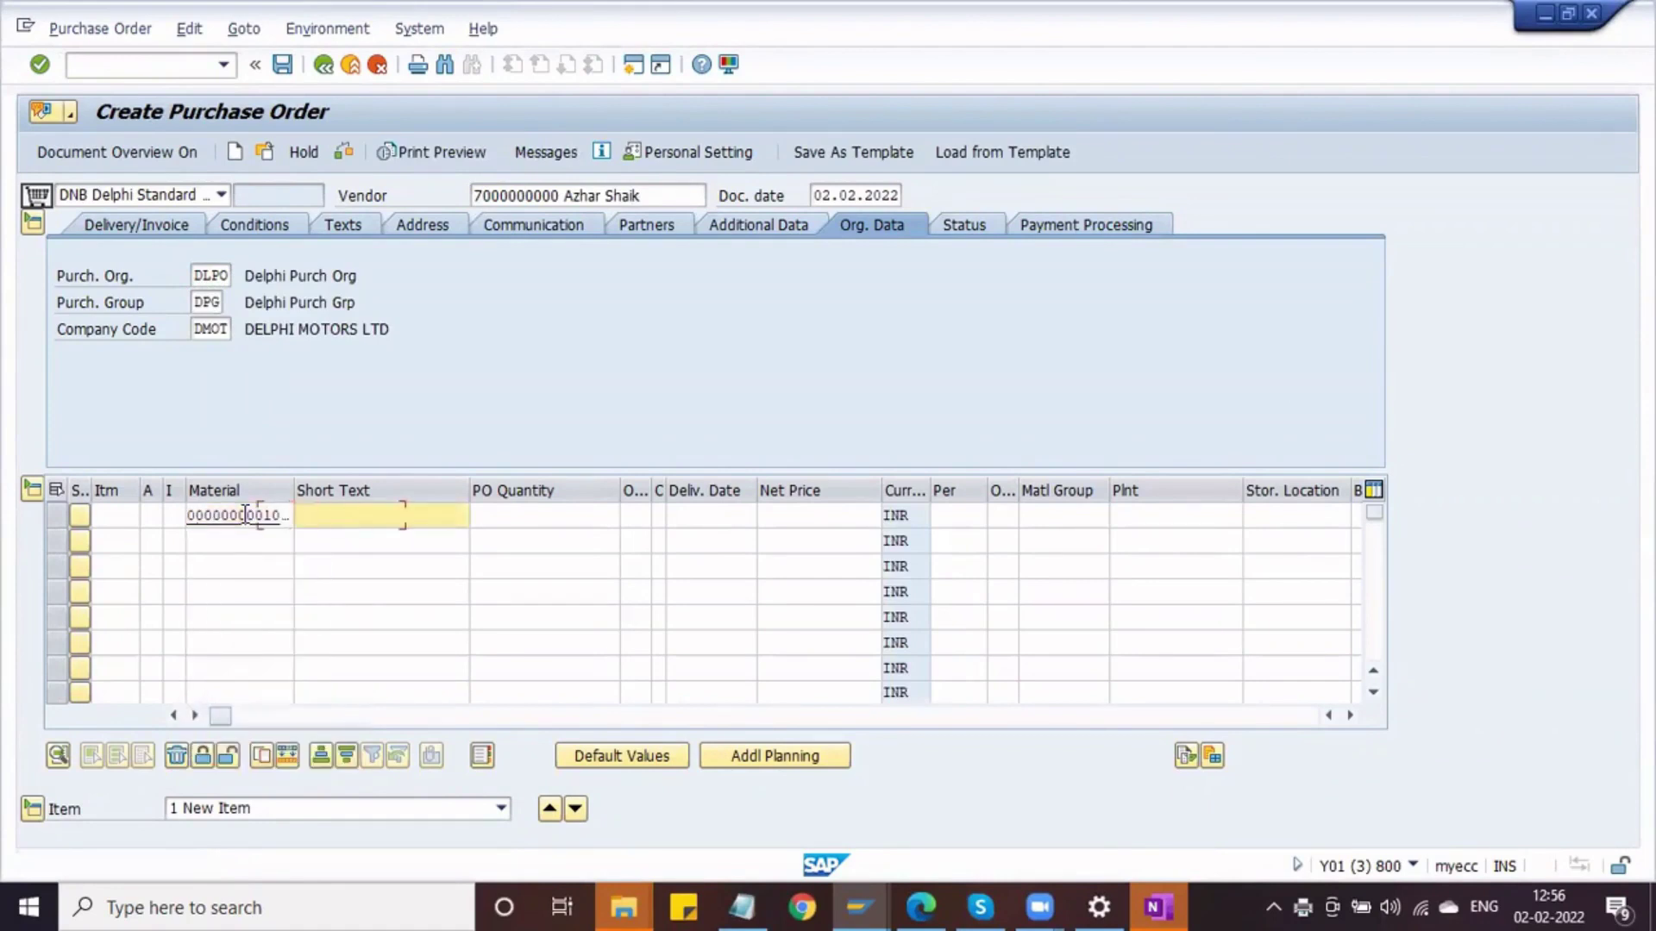
key("Tab")
type("1000")
Set plant DPL1 and storage location S11 for the first item and confirm the entries
key("Tab")
key("Tab")
key("Tab")
key("Tab")
key("Tab")
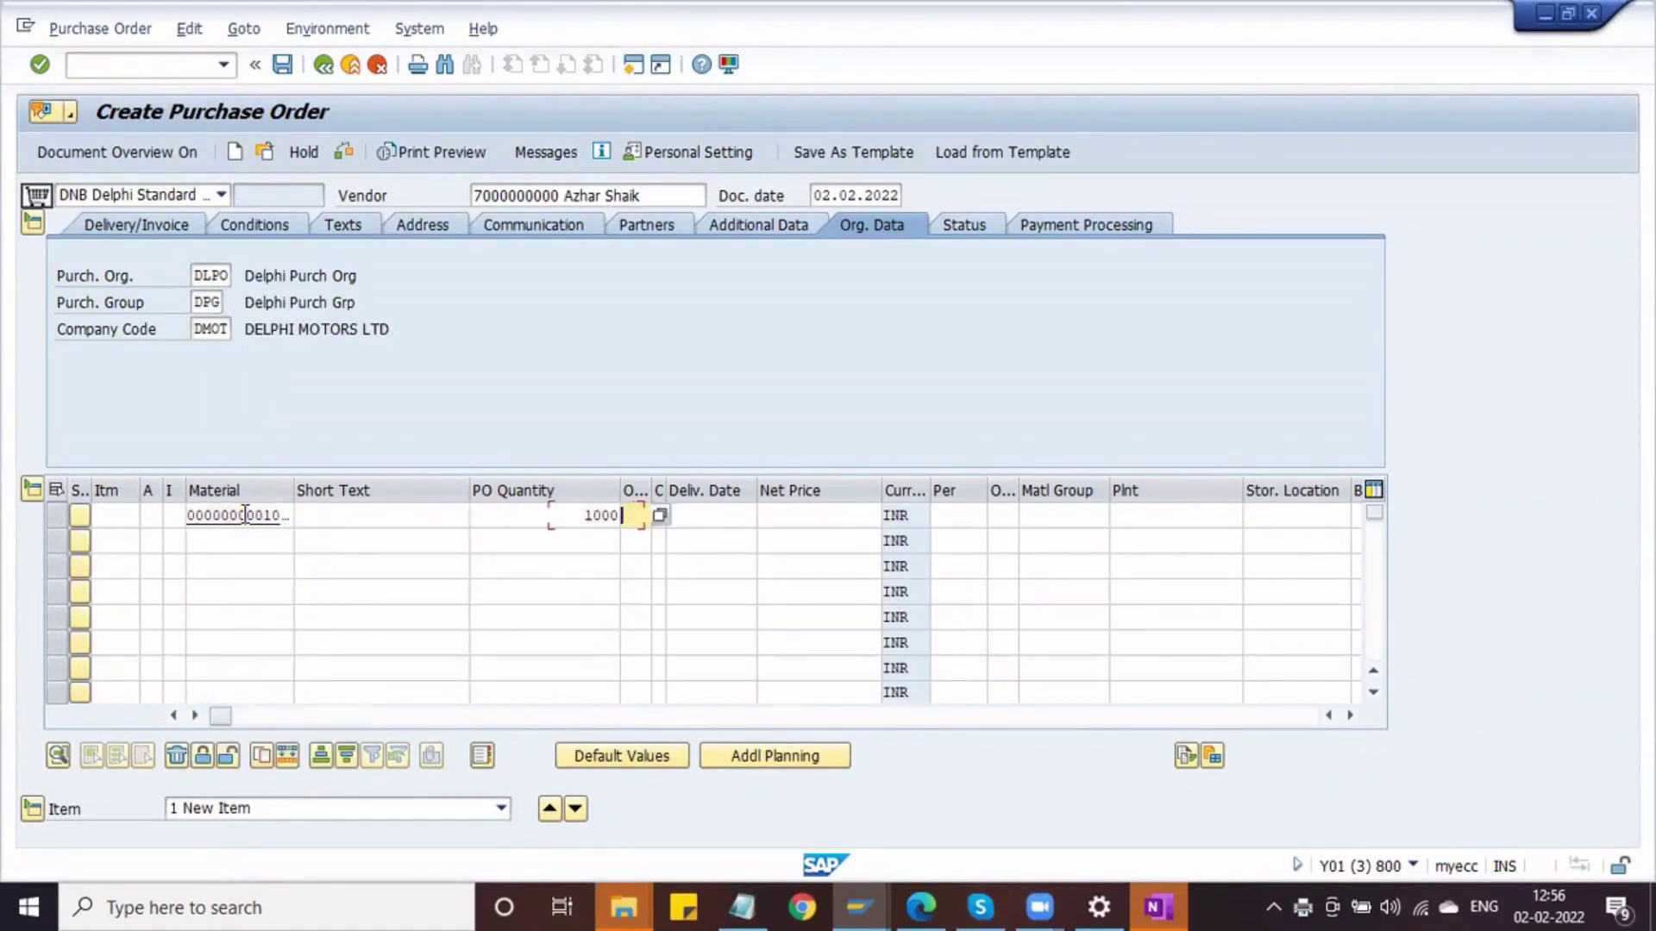
key("Tab")
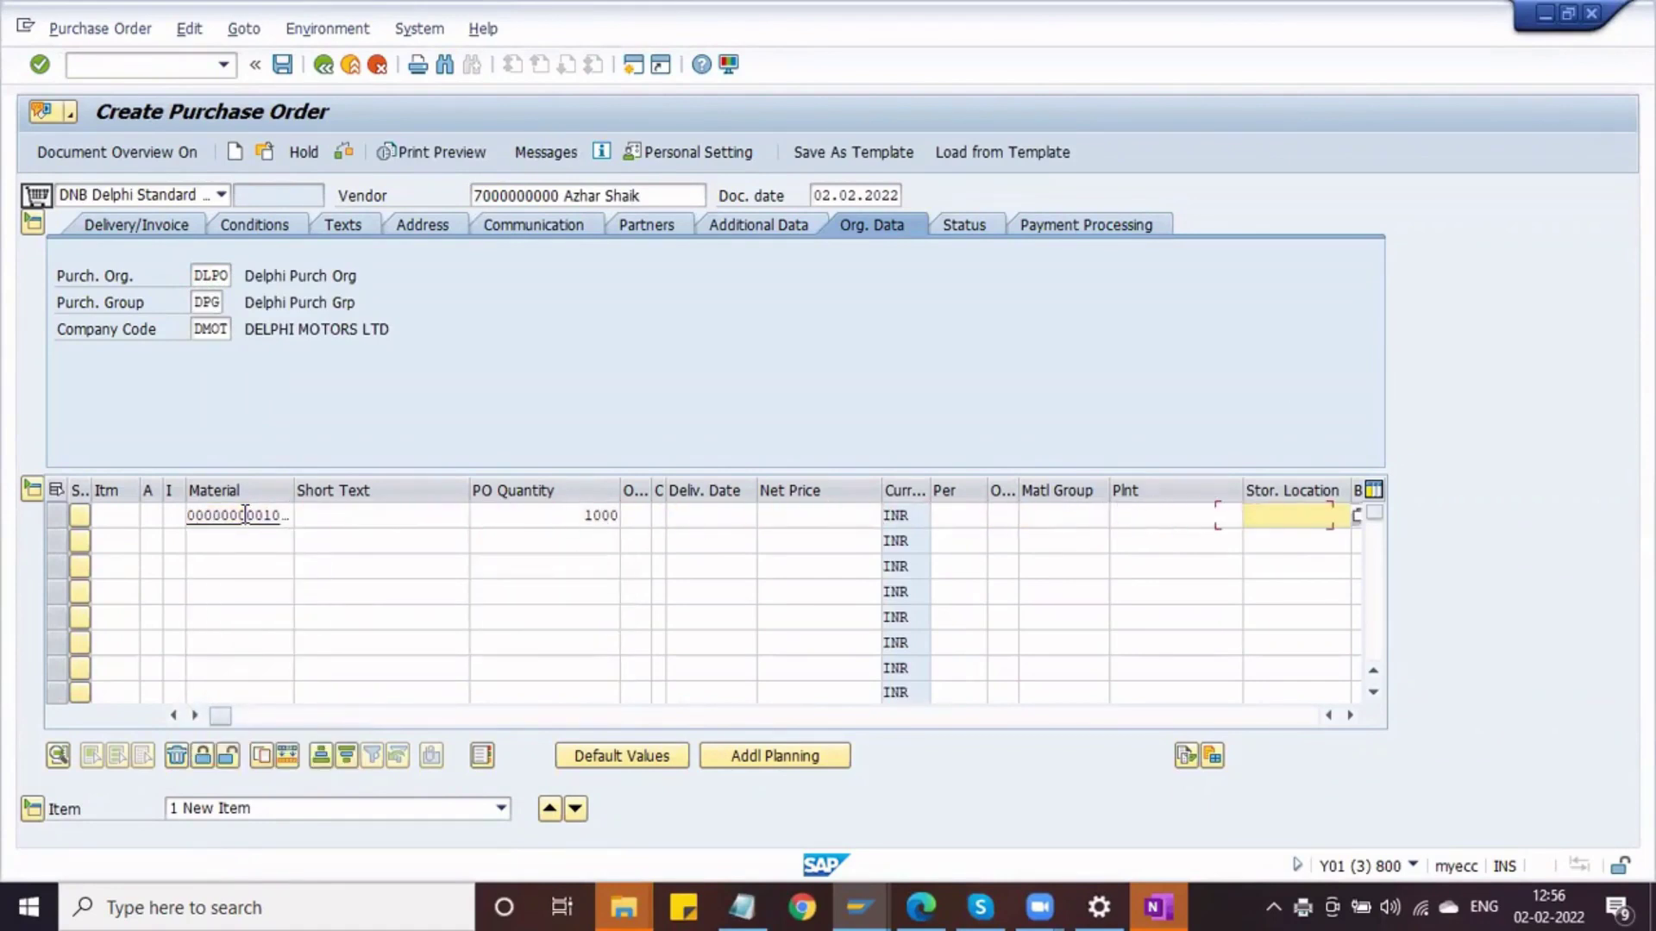
type("dpl1")
key("Tab")
type("s11")
key("Return")
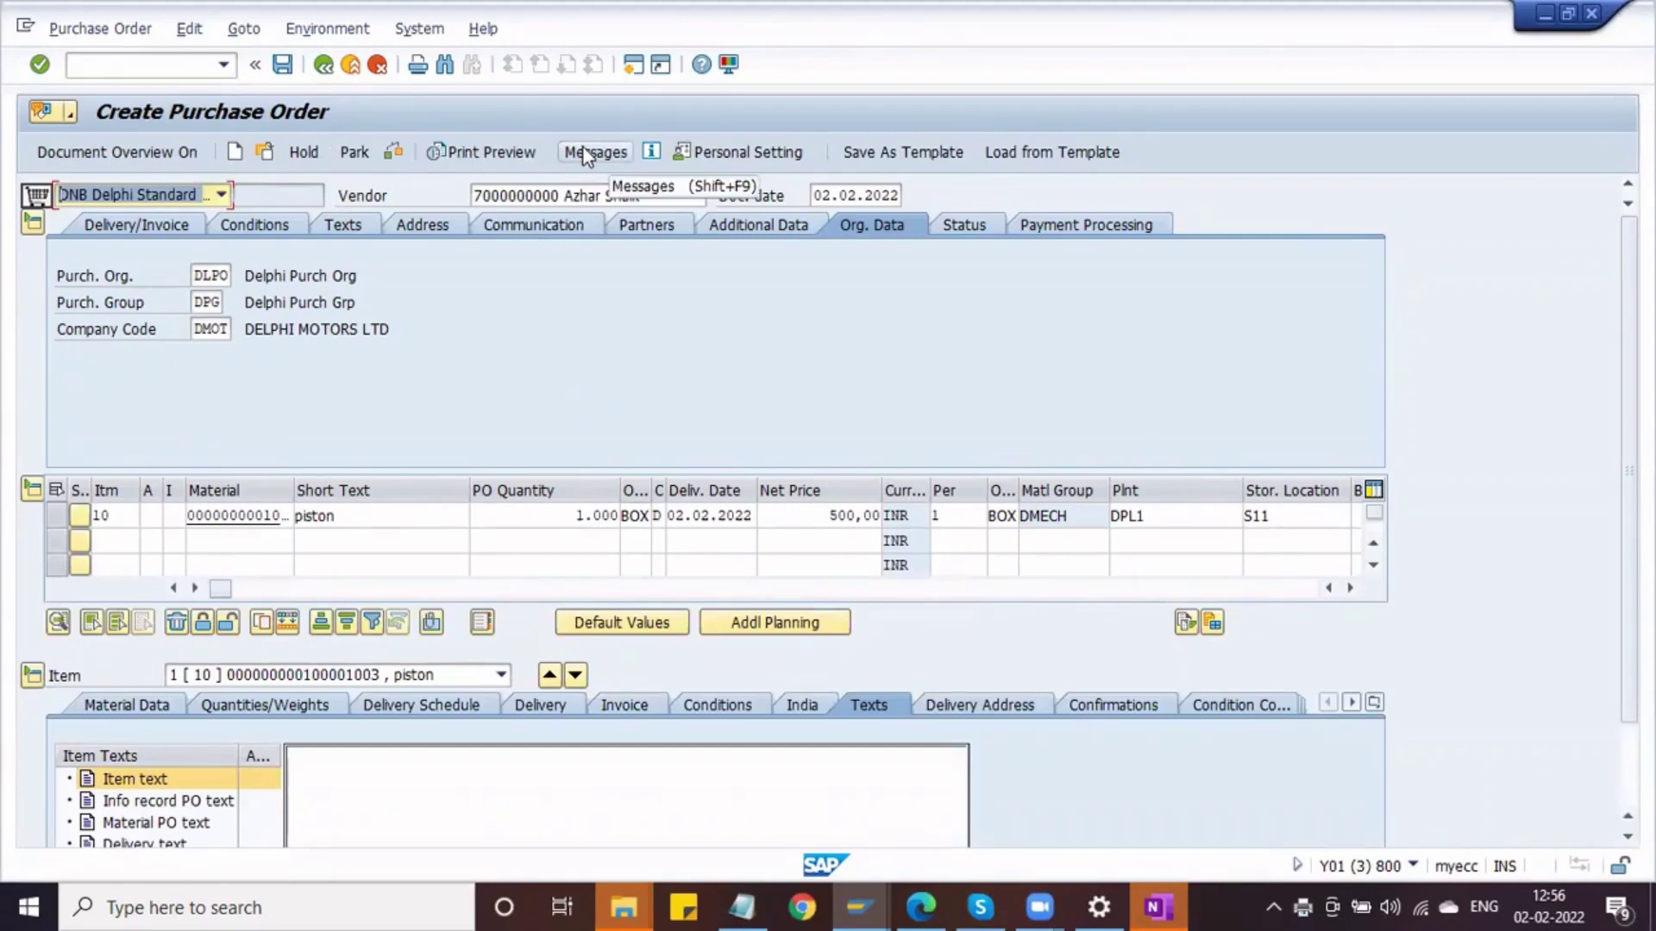
Compare the output proposed in the purchase order messages with the NEU condition record, and return to the order
left_click(586, 153)
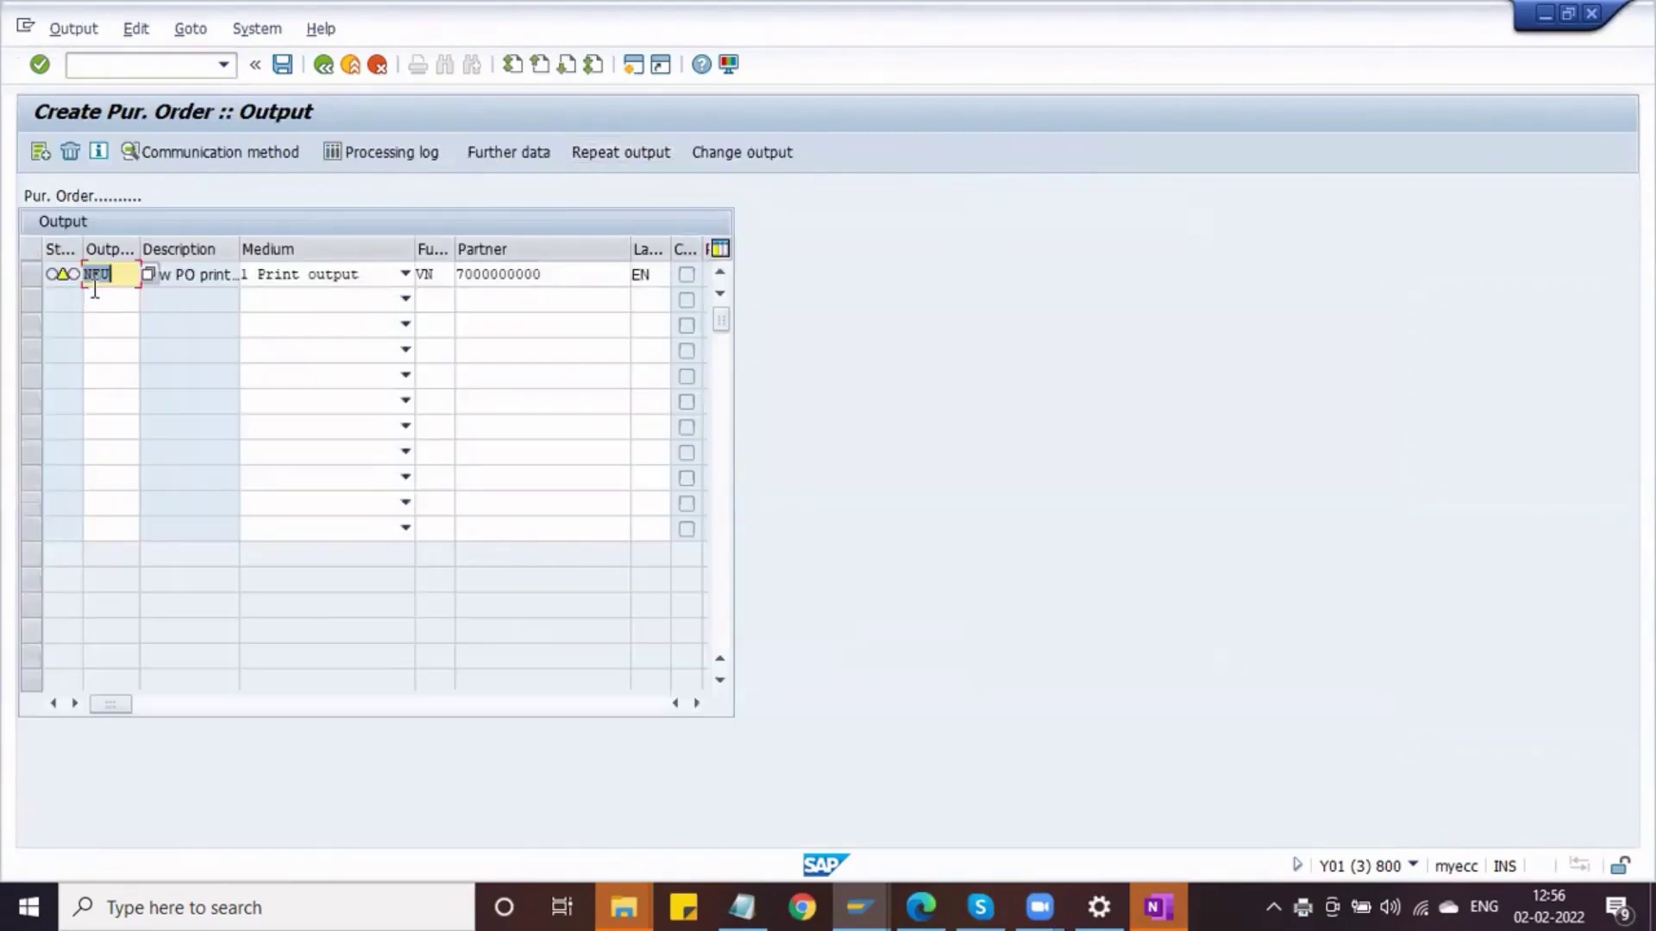
left_click(117, 275)
key("alt+Tab")
key("alt+Tab")
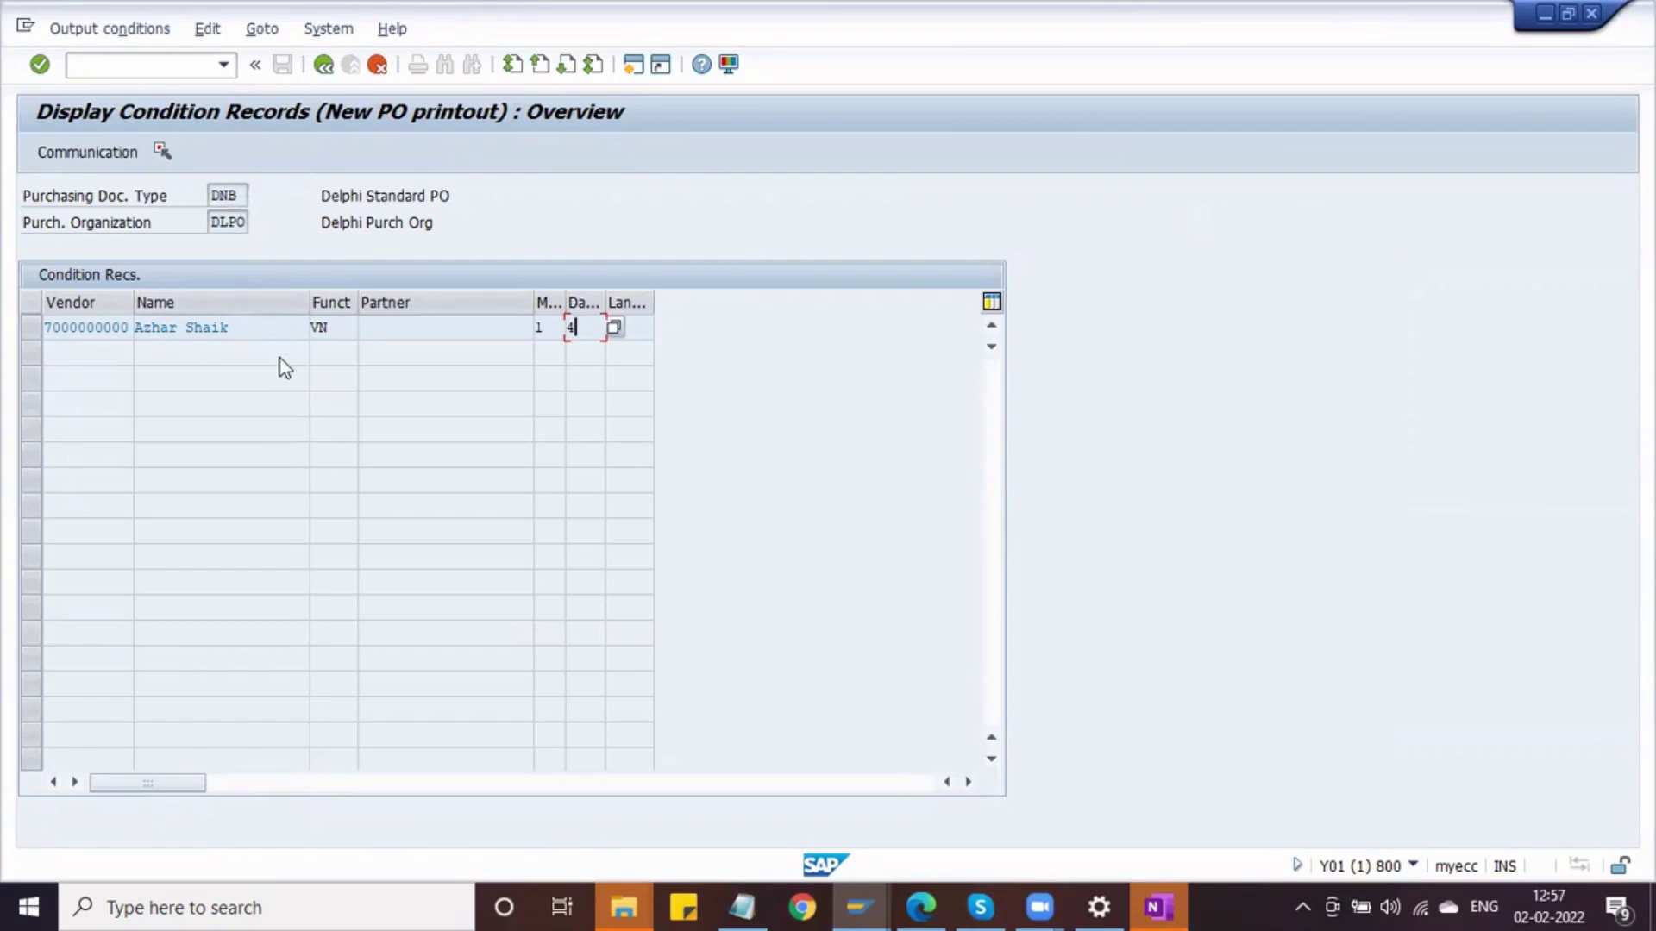
key("F3")
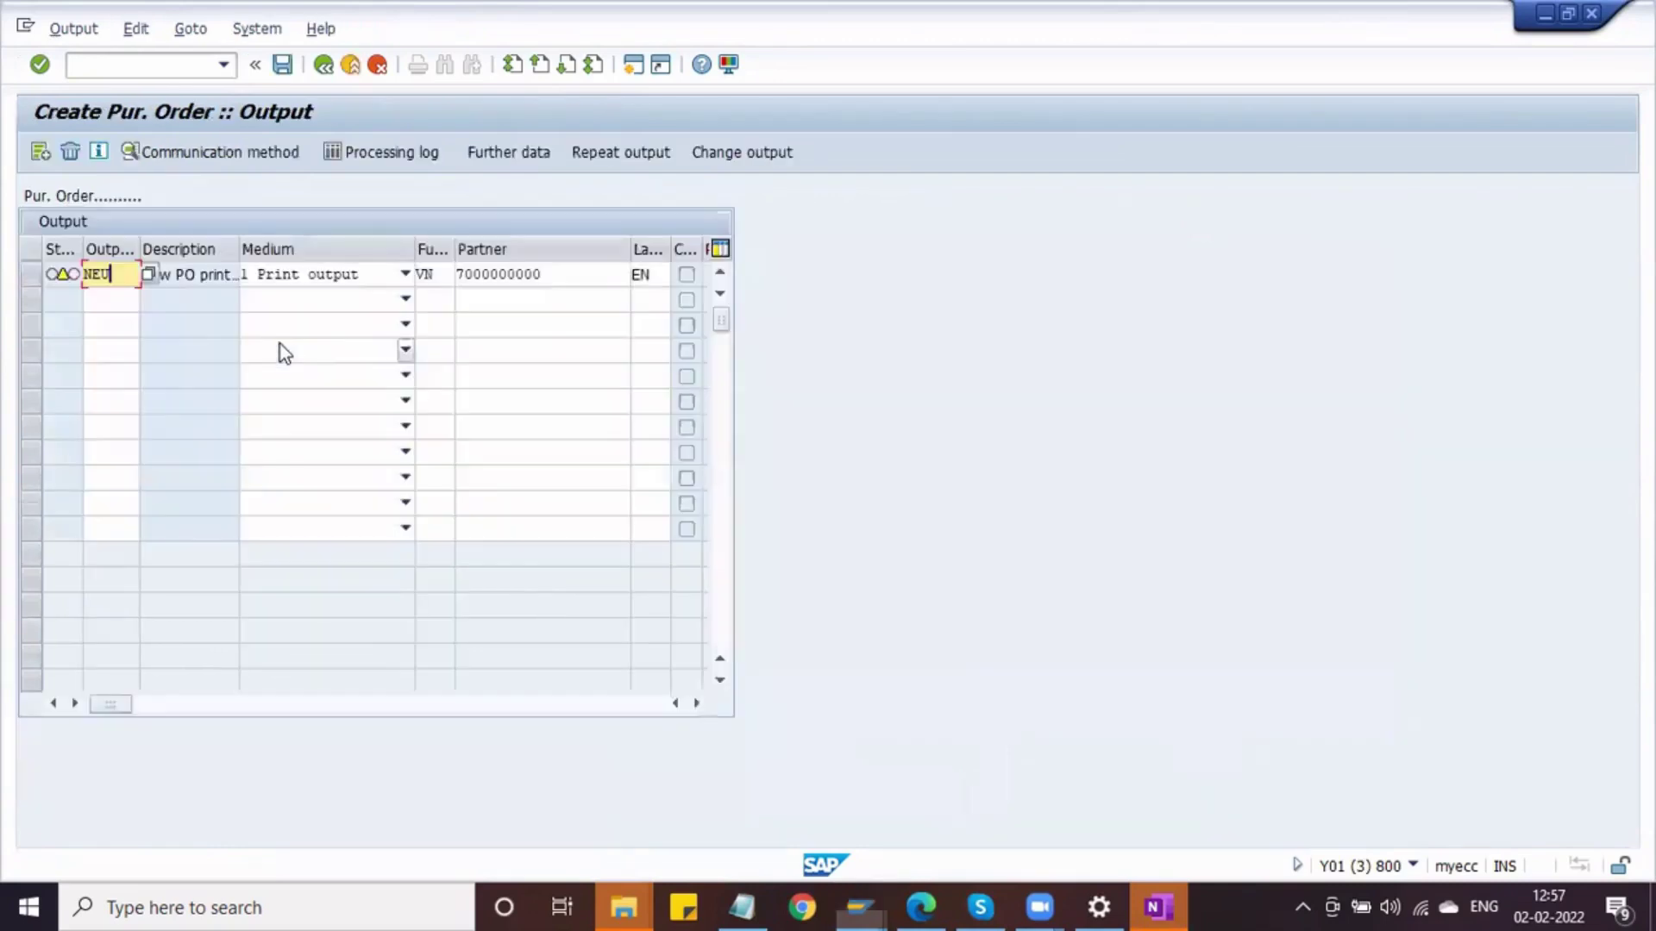
left_click(321, 67)
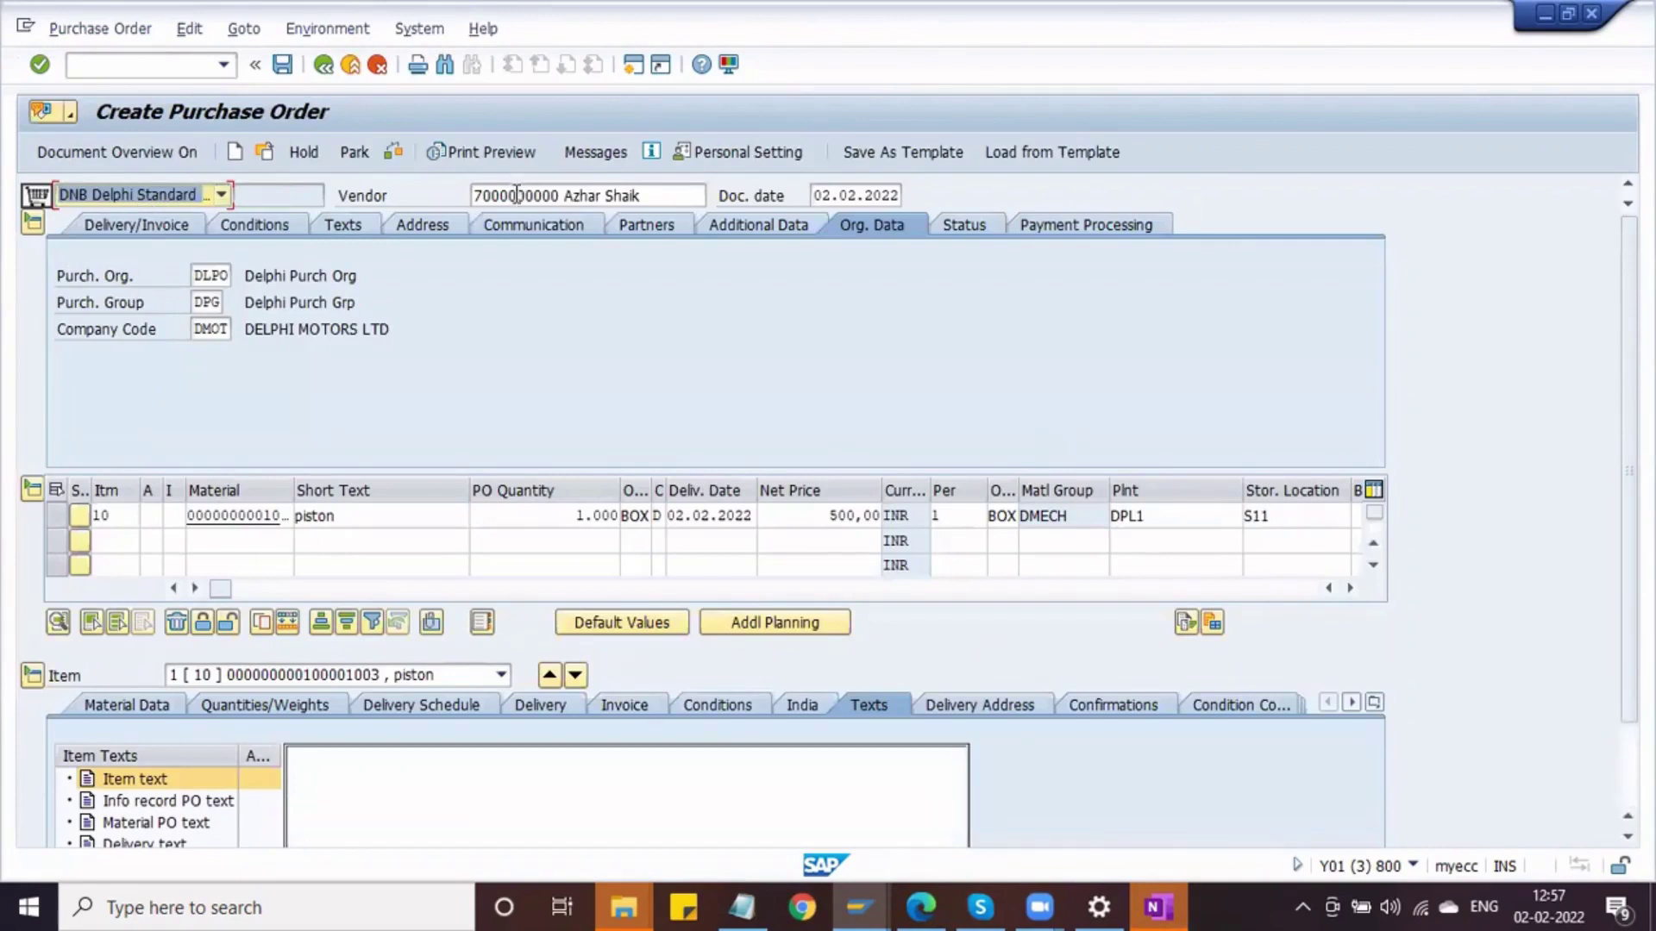
Check the order's purchasing organization and view the communication method of its NEU output
left_click(214, 276)
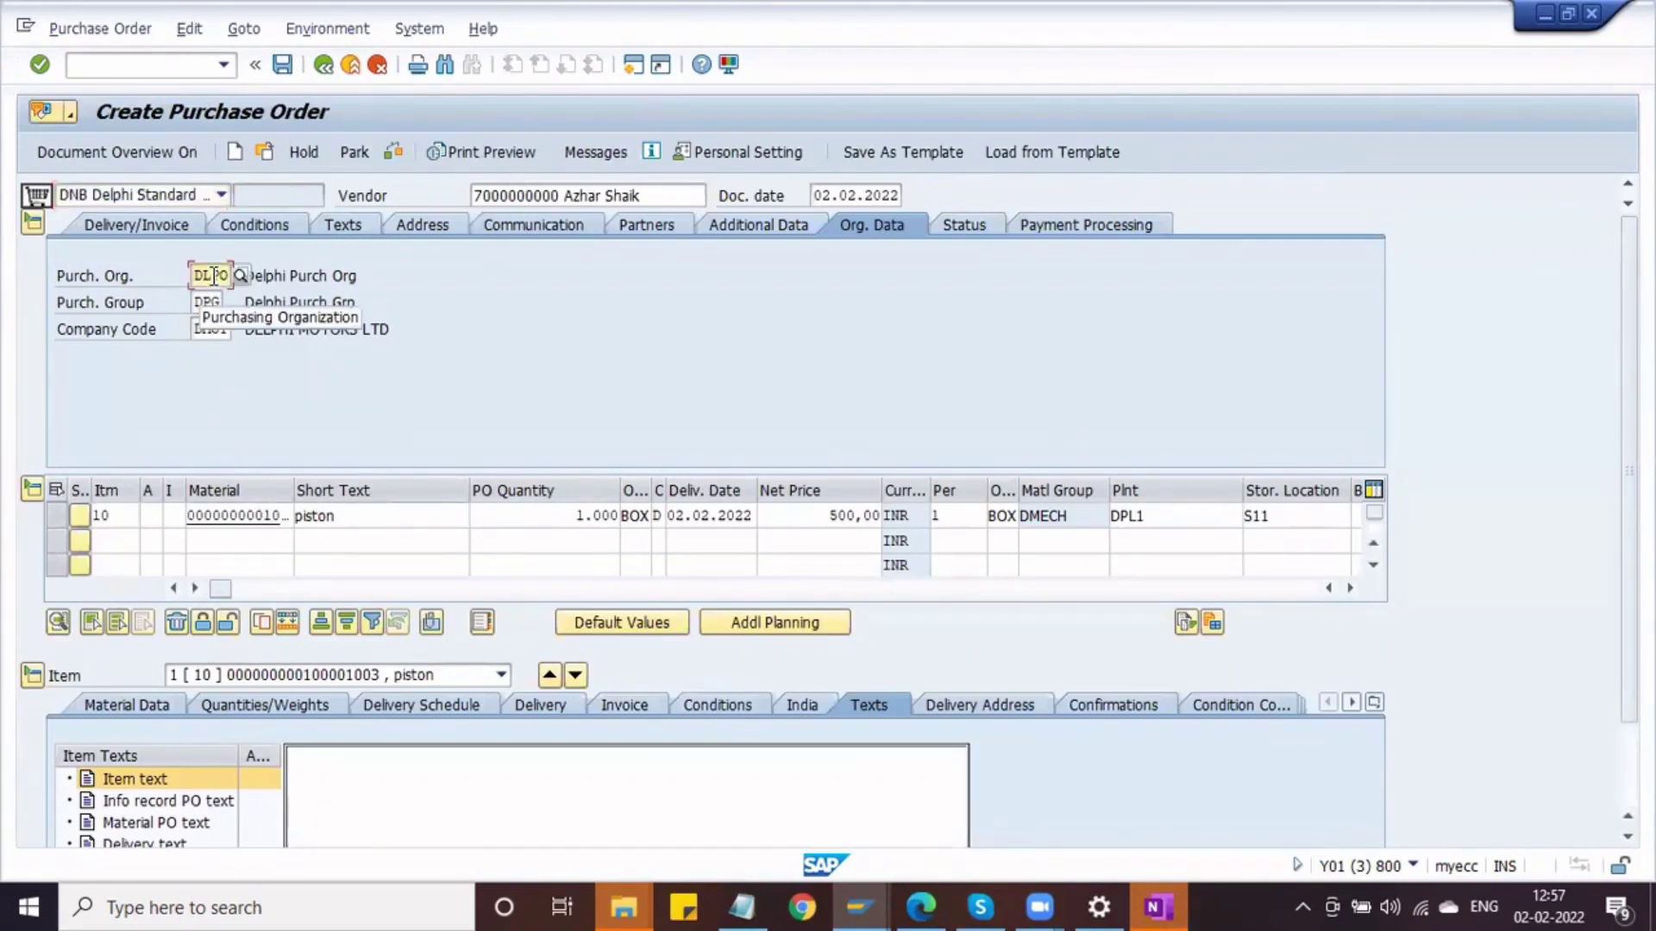
left_click(589, 155)
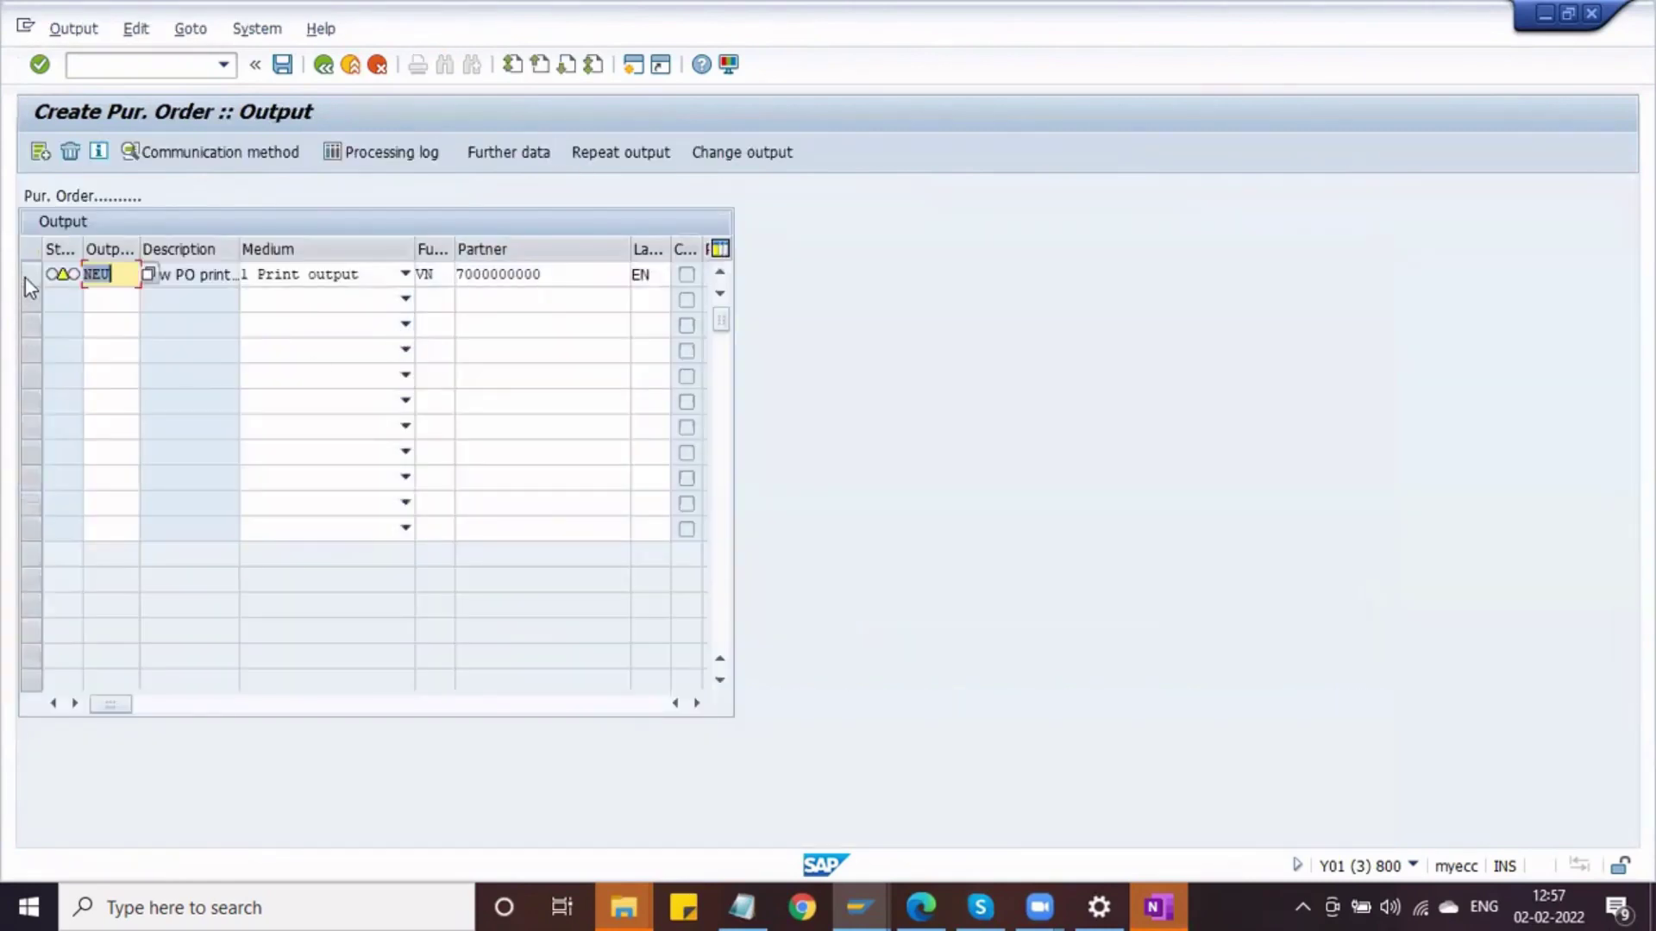
left_click(29, 281)
left_click(240, 157)
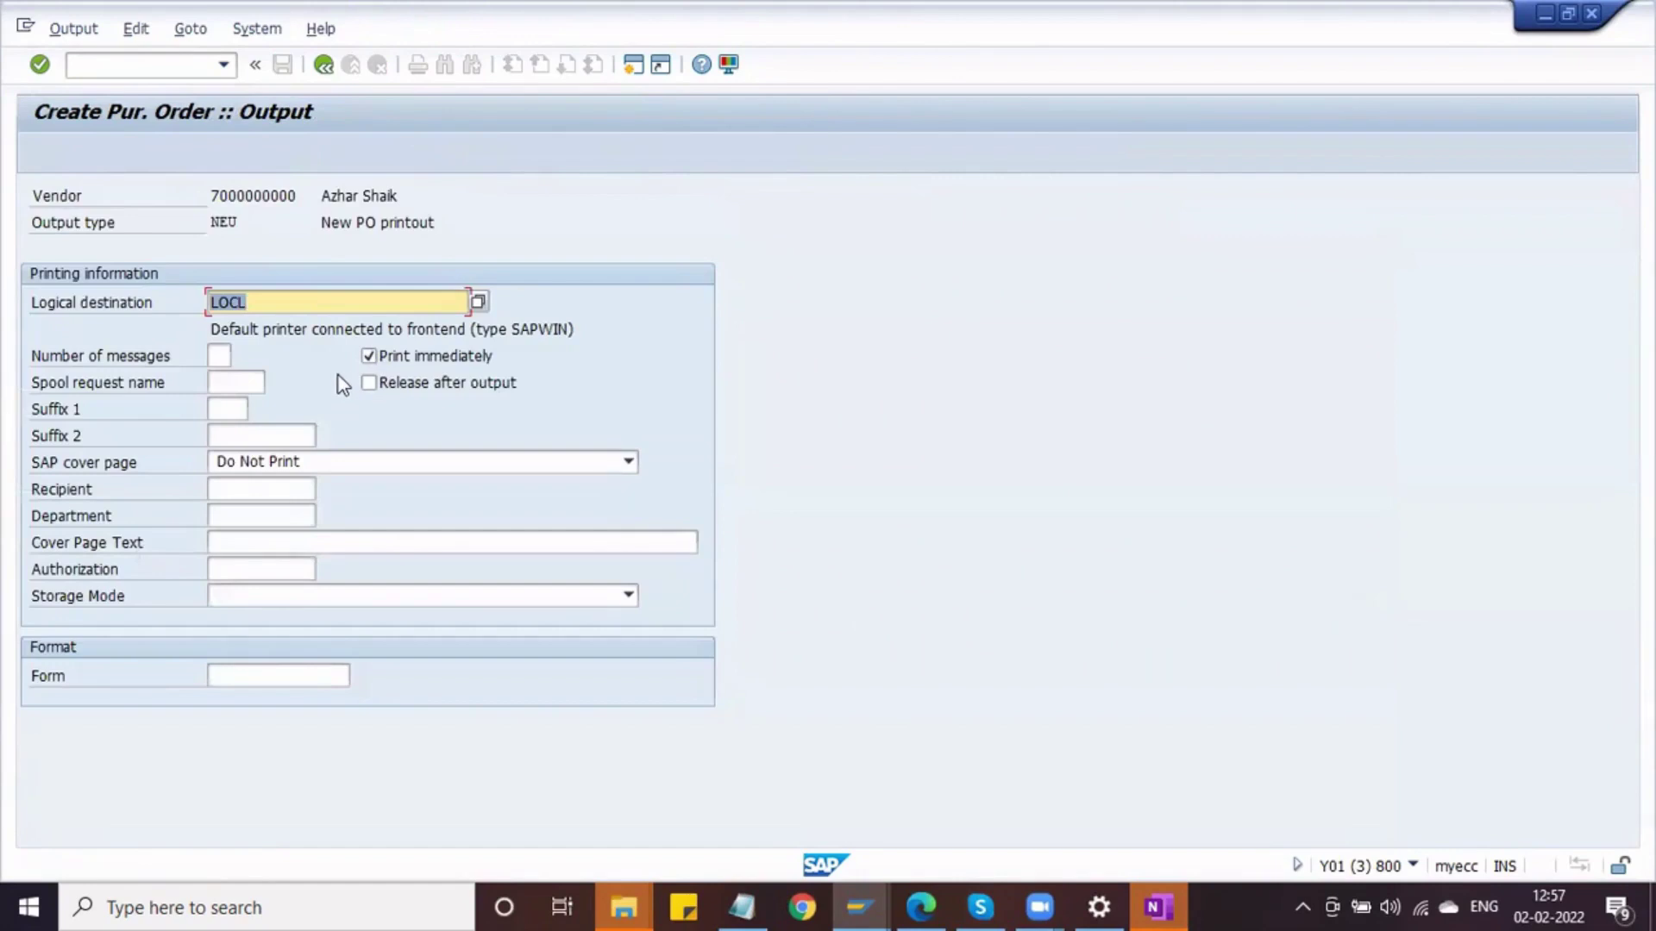
Review the communication settings of the vendor's NEU condition record and return to the record overview
key("alt+Tab")
left_click(28, 328)
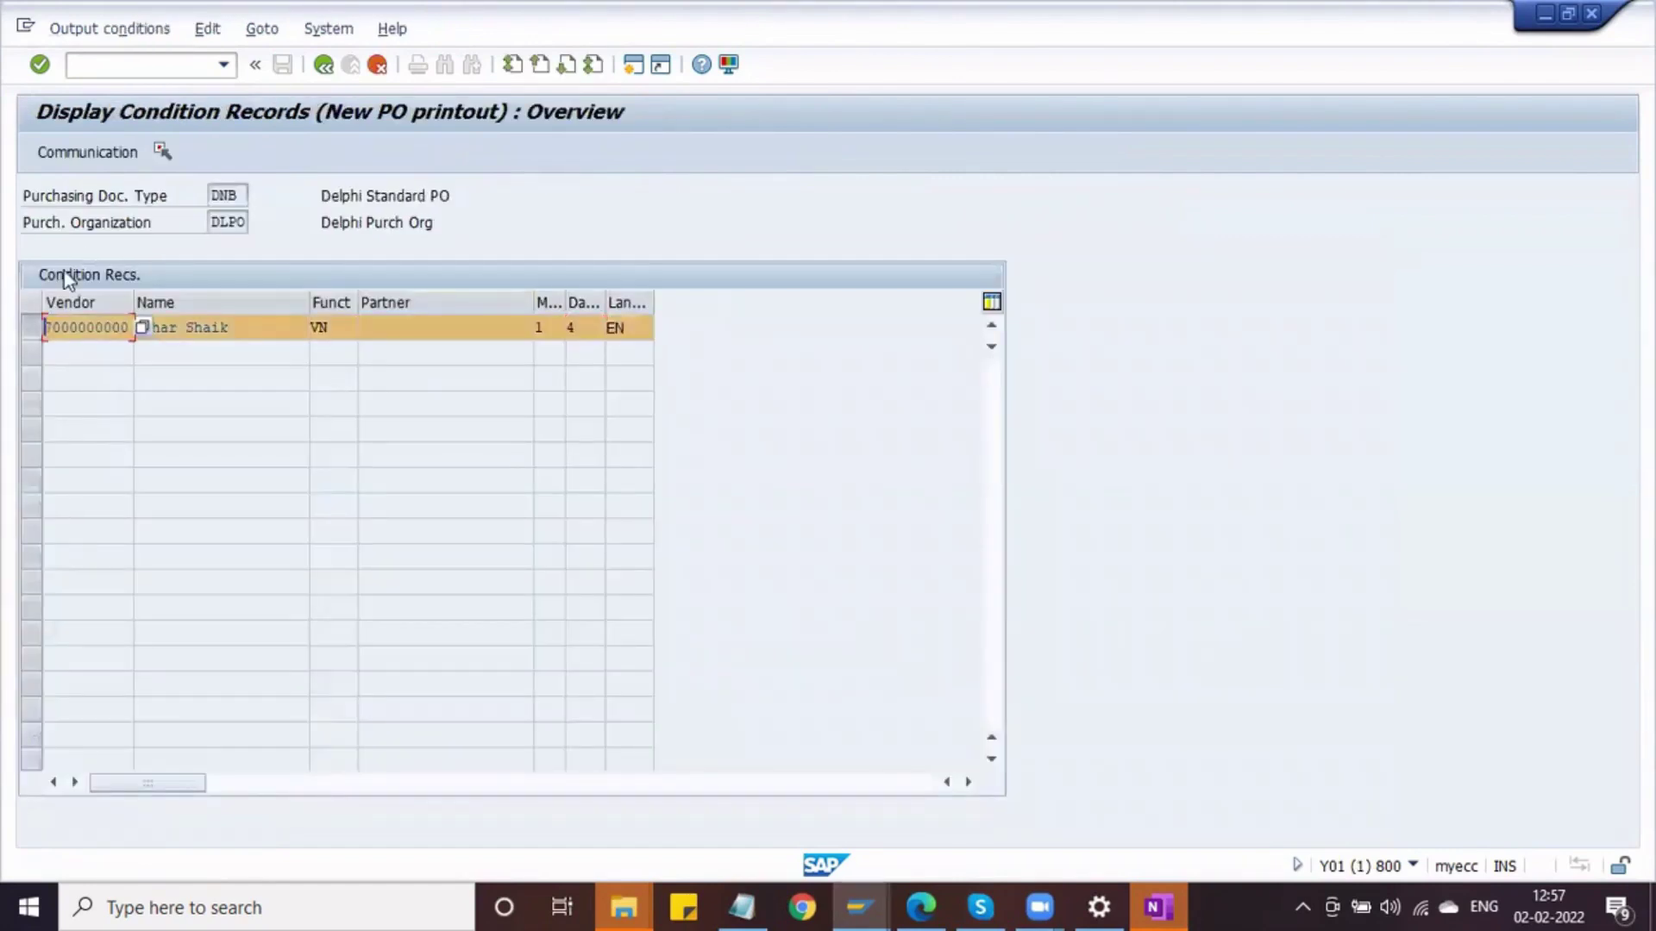
left_click(106, 172)
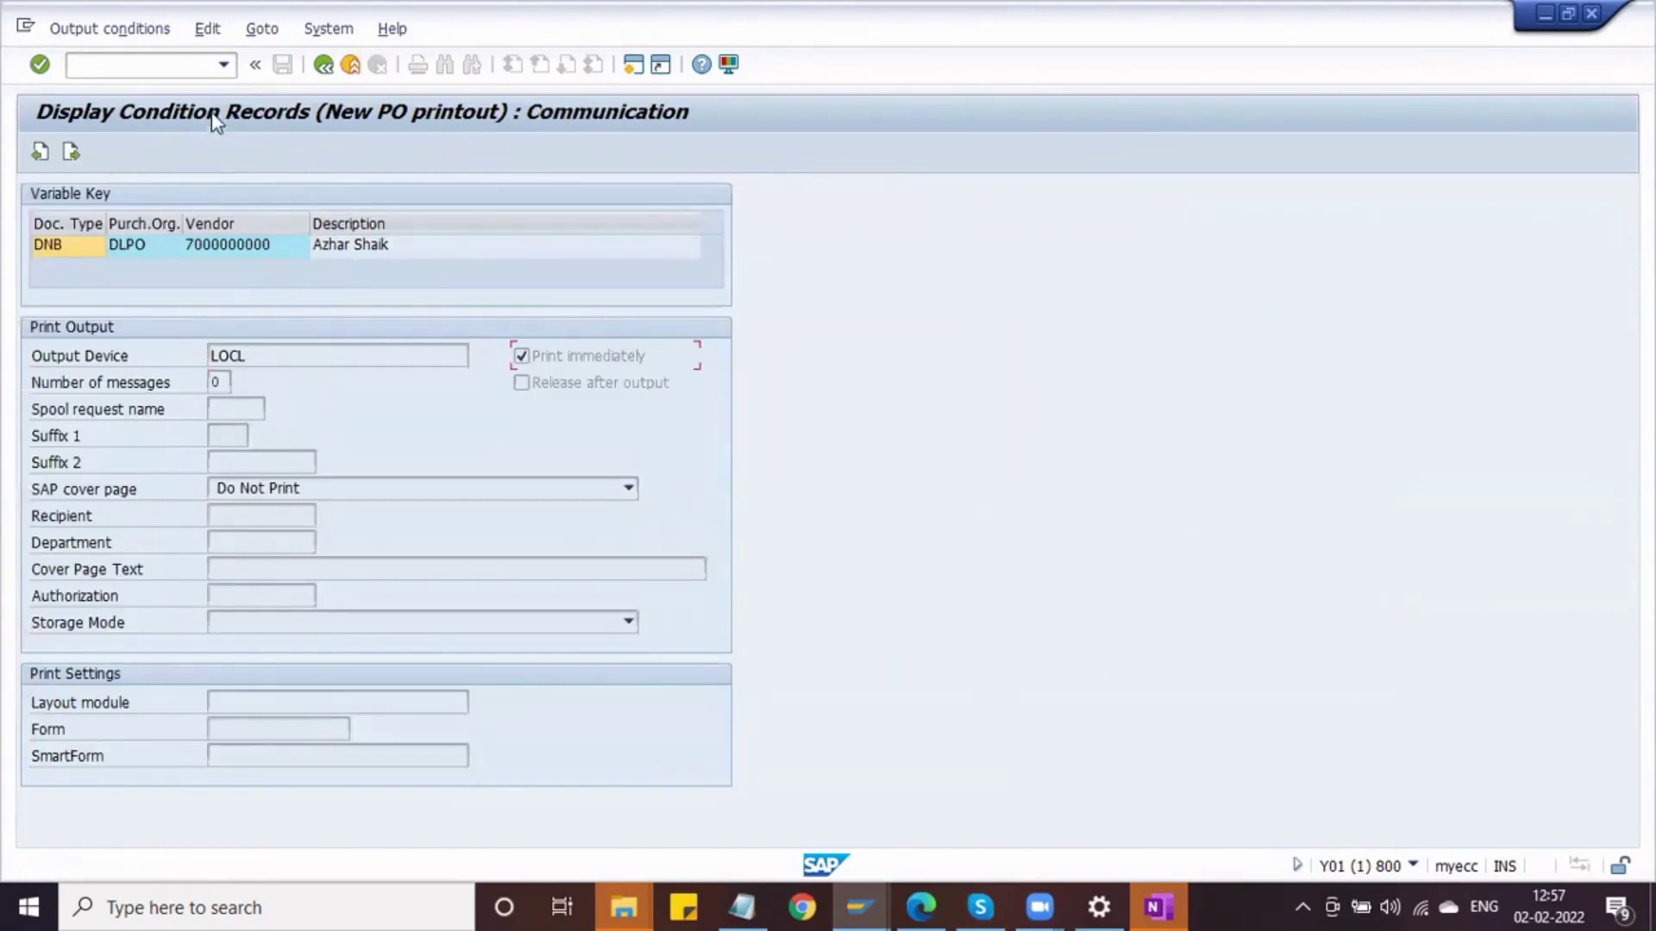
left_click(324, 65)
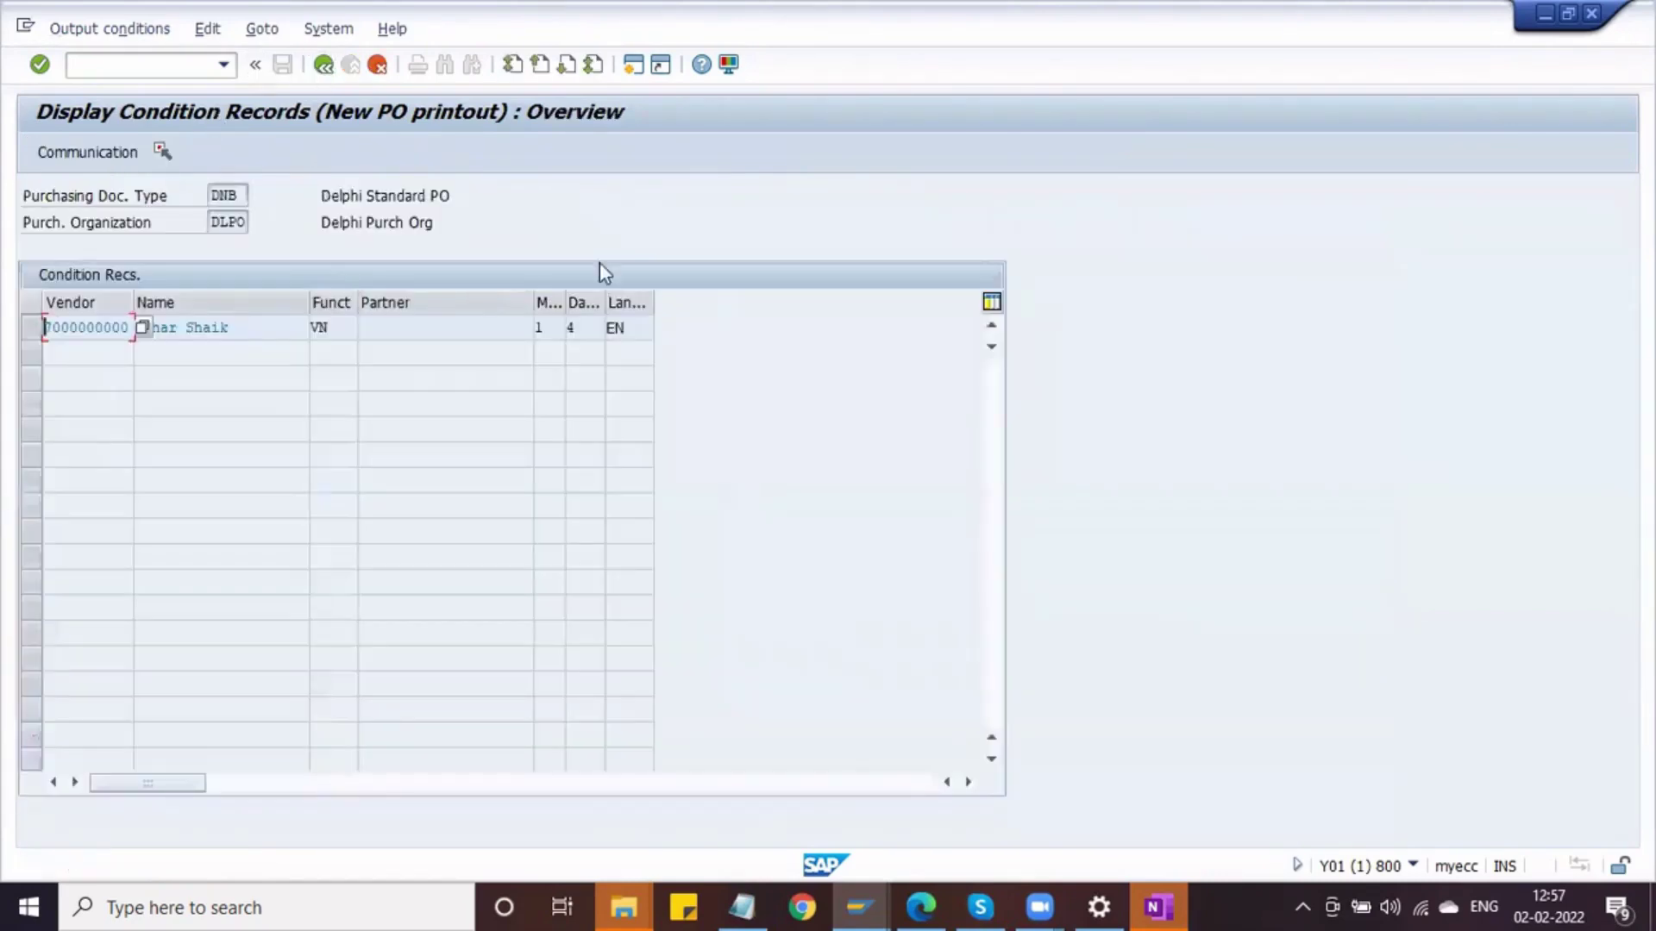
Look up the dispatch time options for the vendor's condition record and close the list
left_click(596, 323)
left_click(614, 328)
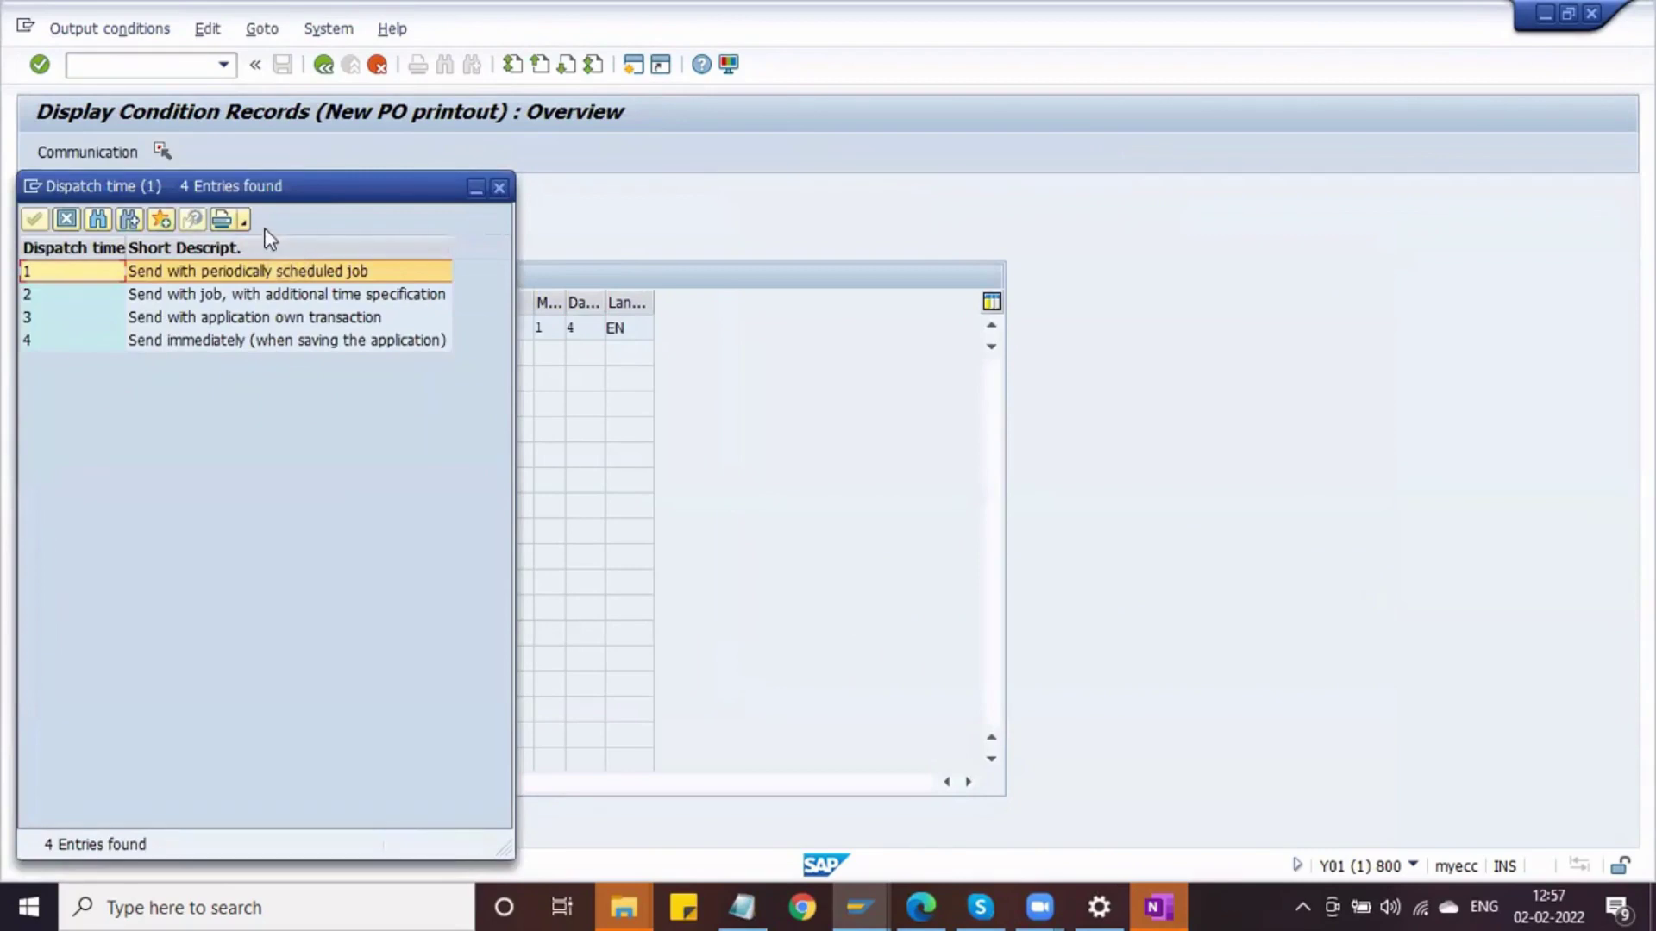
left_click(500, 187)
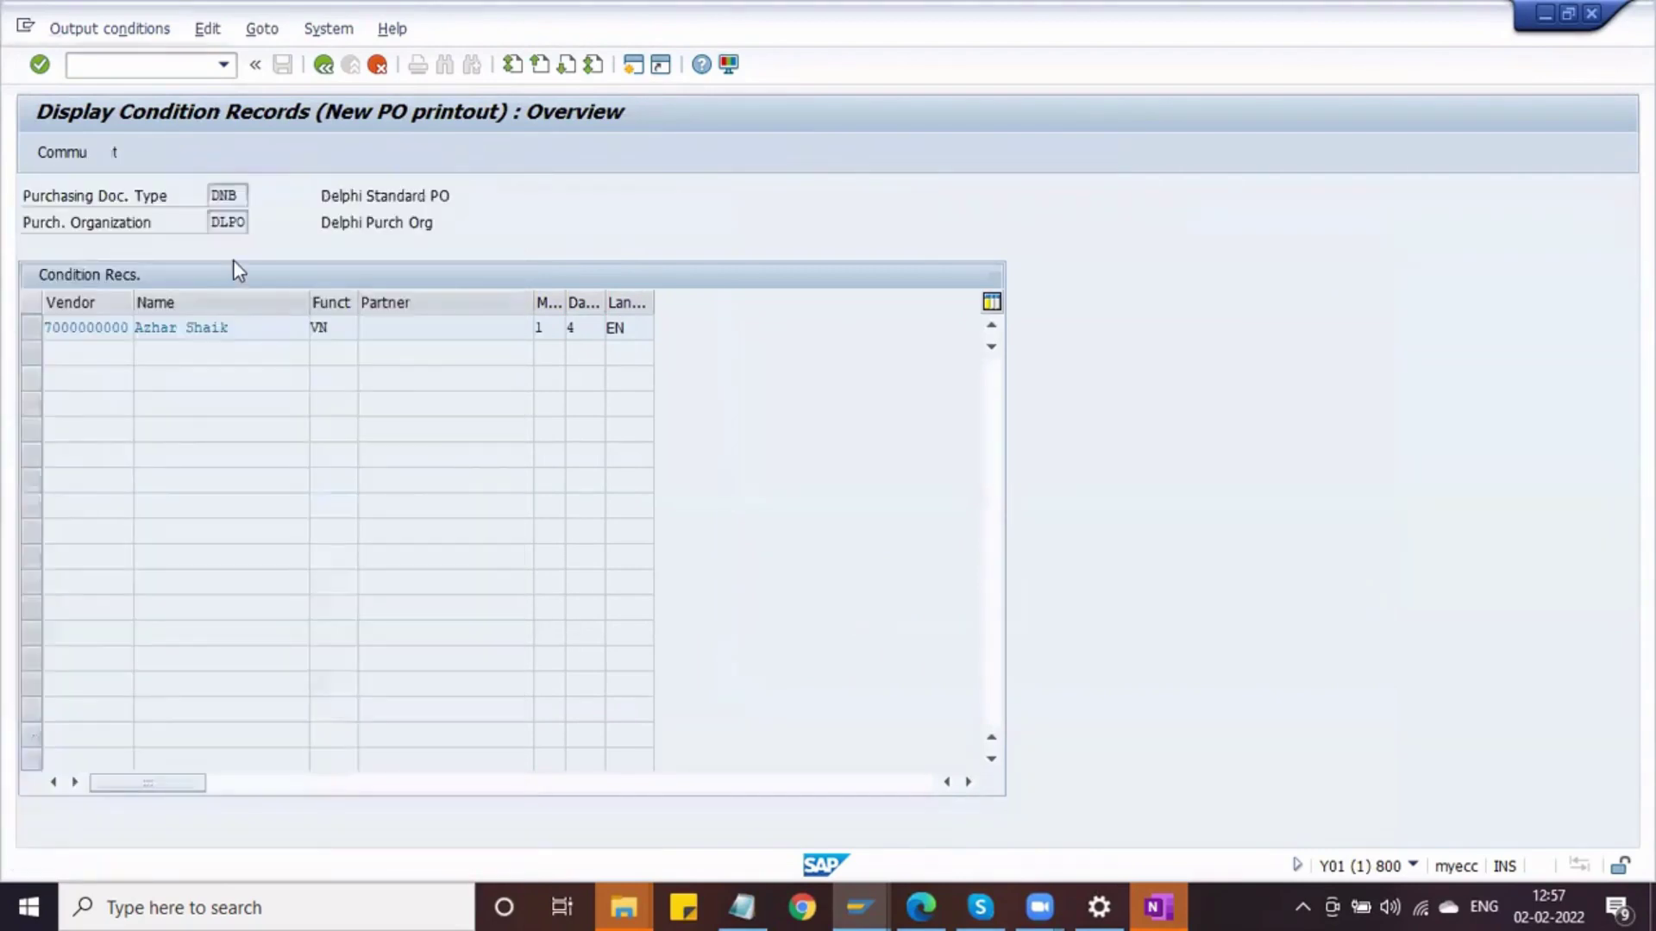
Check the dispatch time in the further data of the order's NEU output and return to the output list
key("F3")
left_click(322, 69)
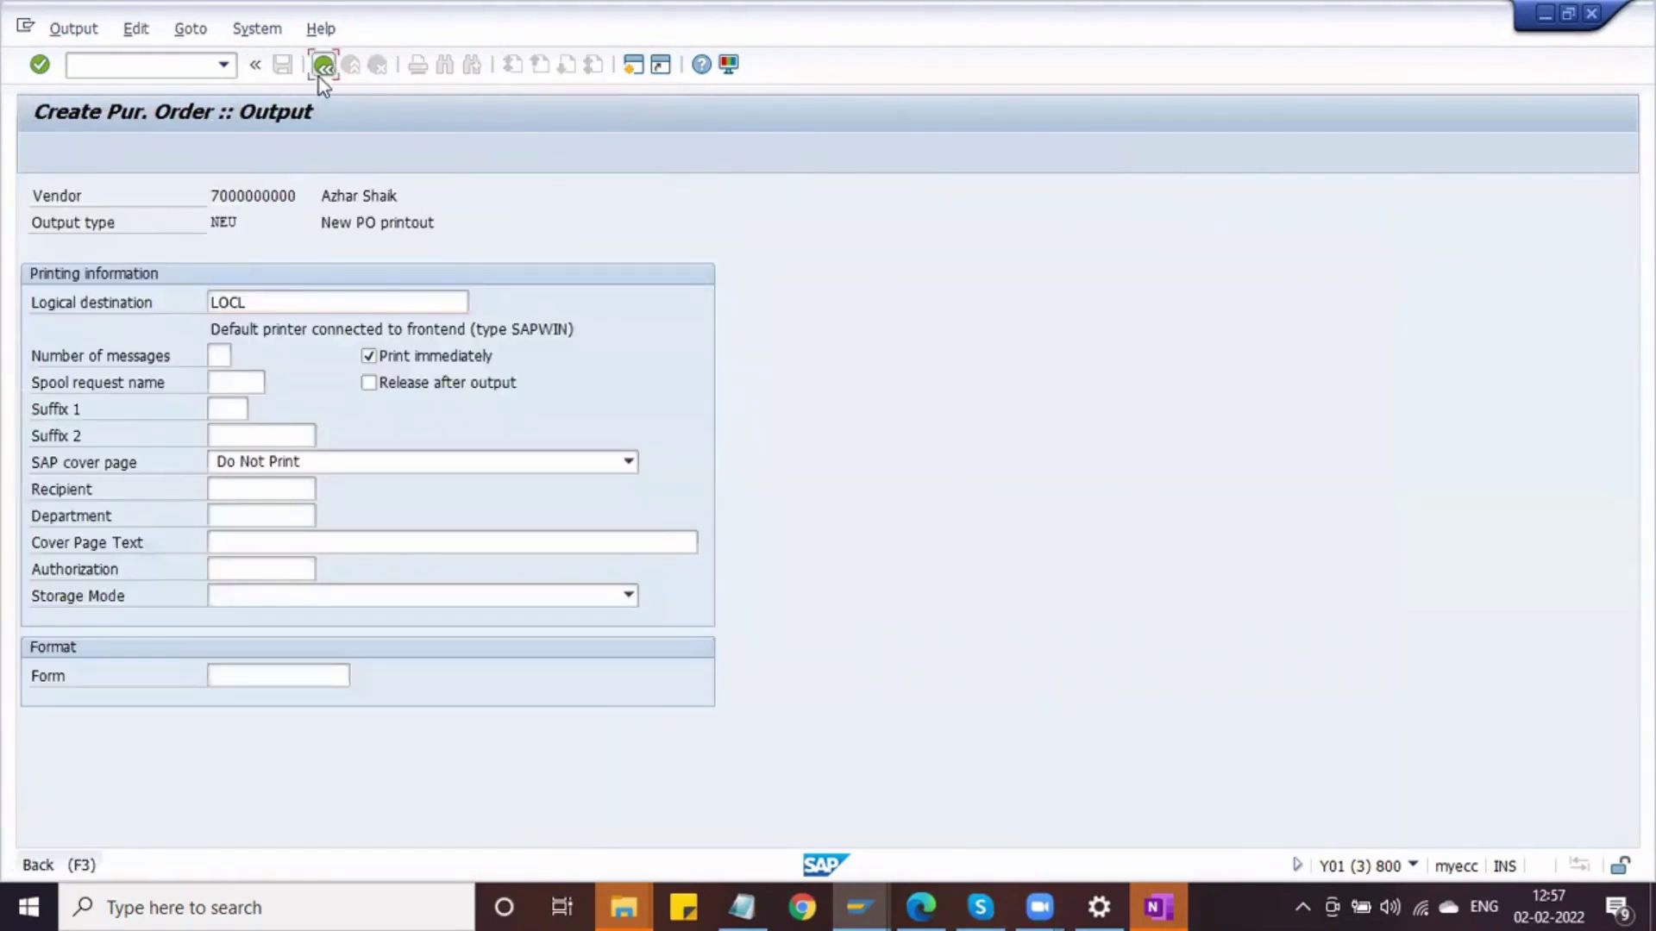
left_click(32, 276)
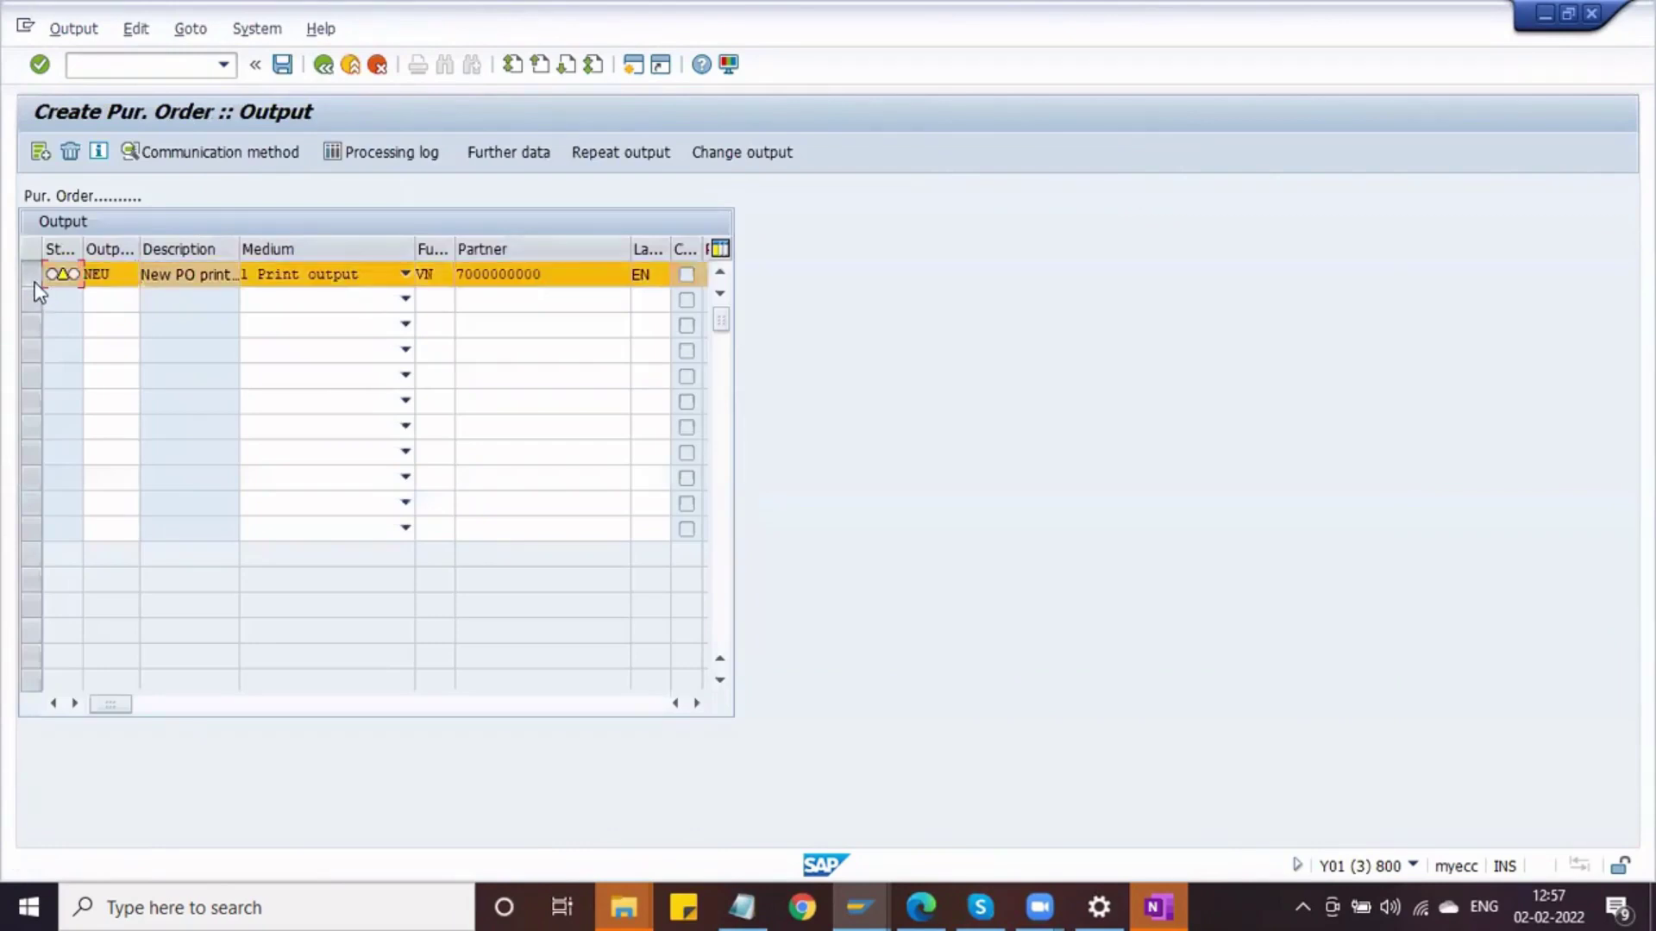
left_click(490, 150)
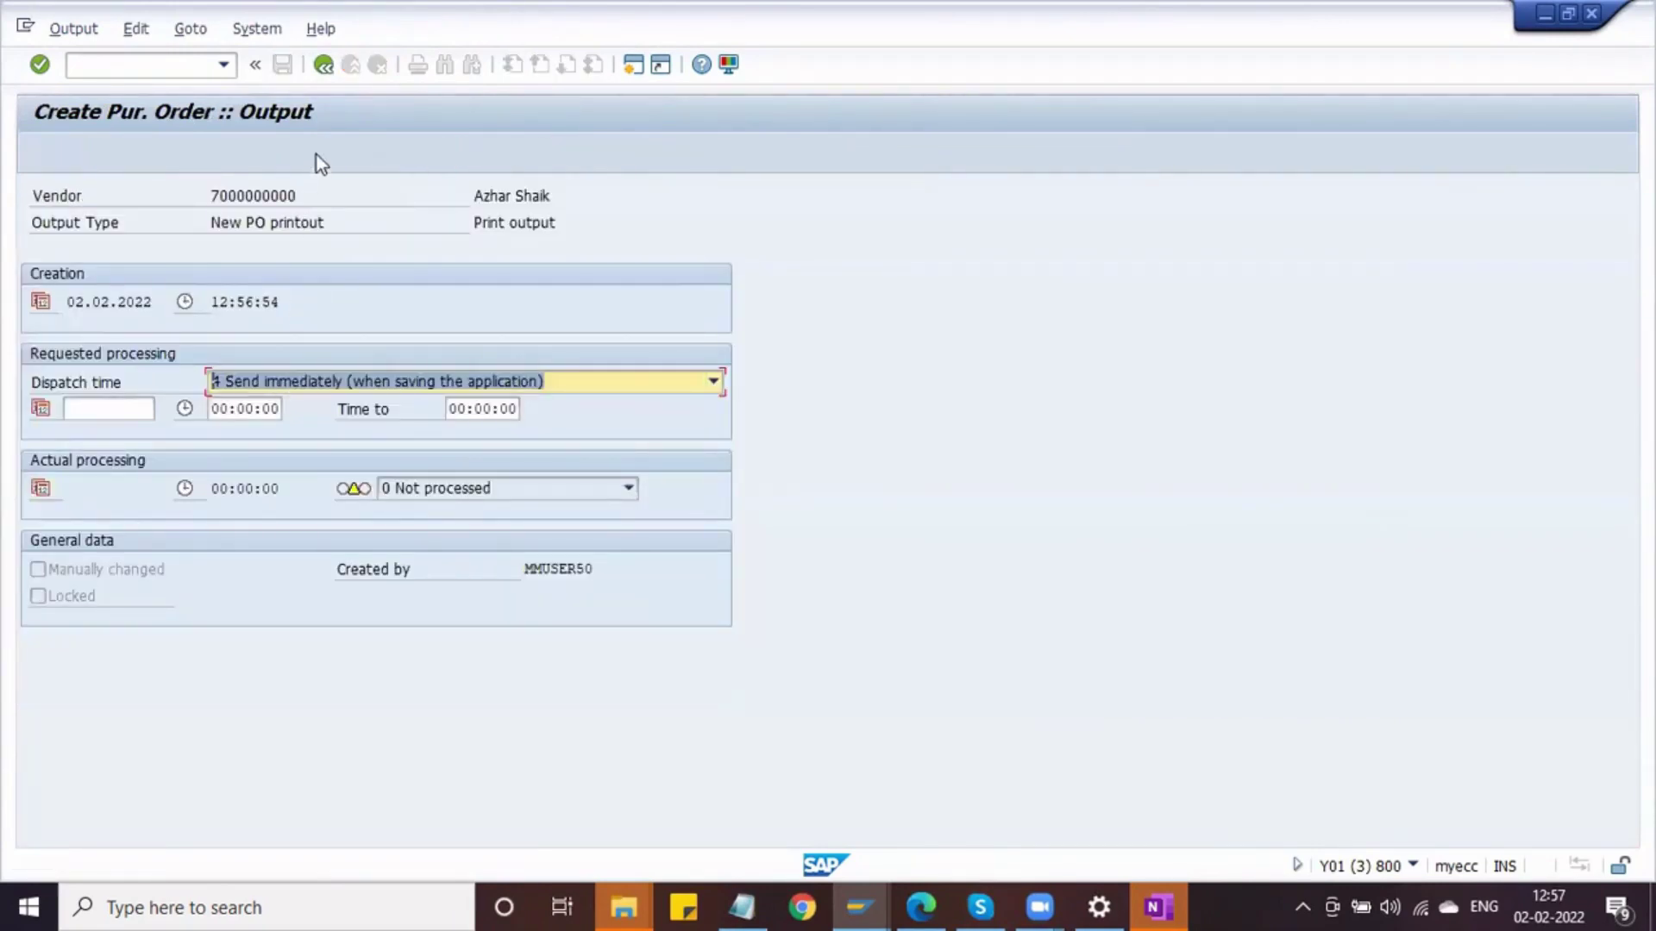
left_click(319, 70)
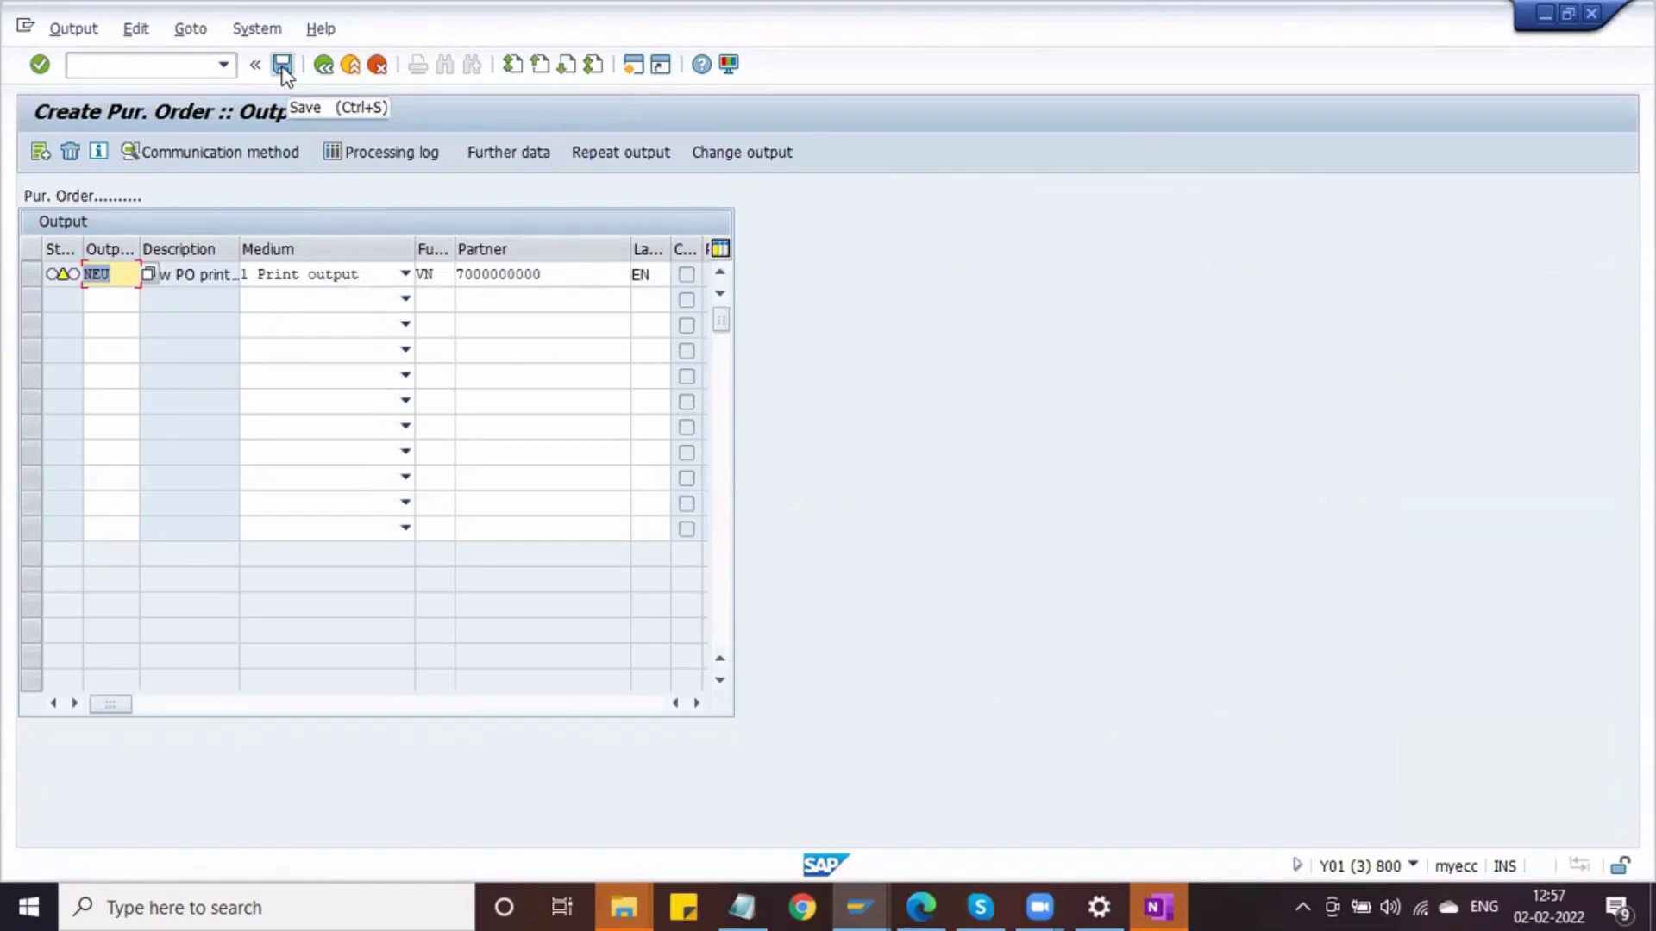
Save the purchase order, display the saved order, and check the status and medium of its NEU output
left_click(283, 66)
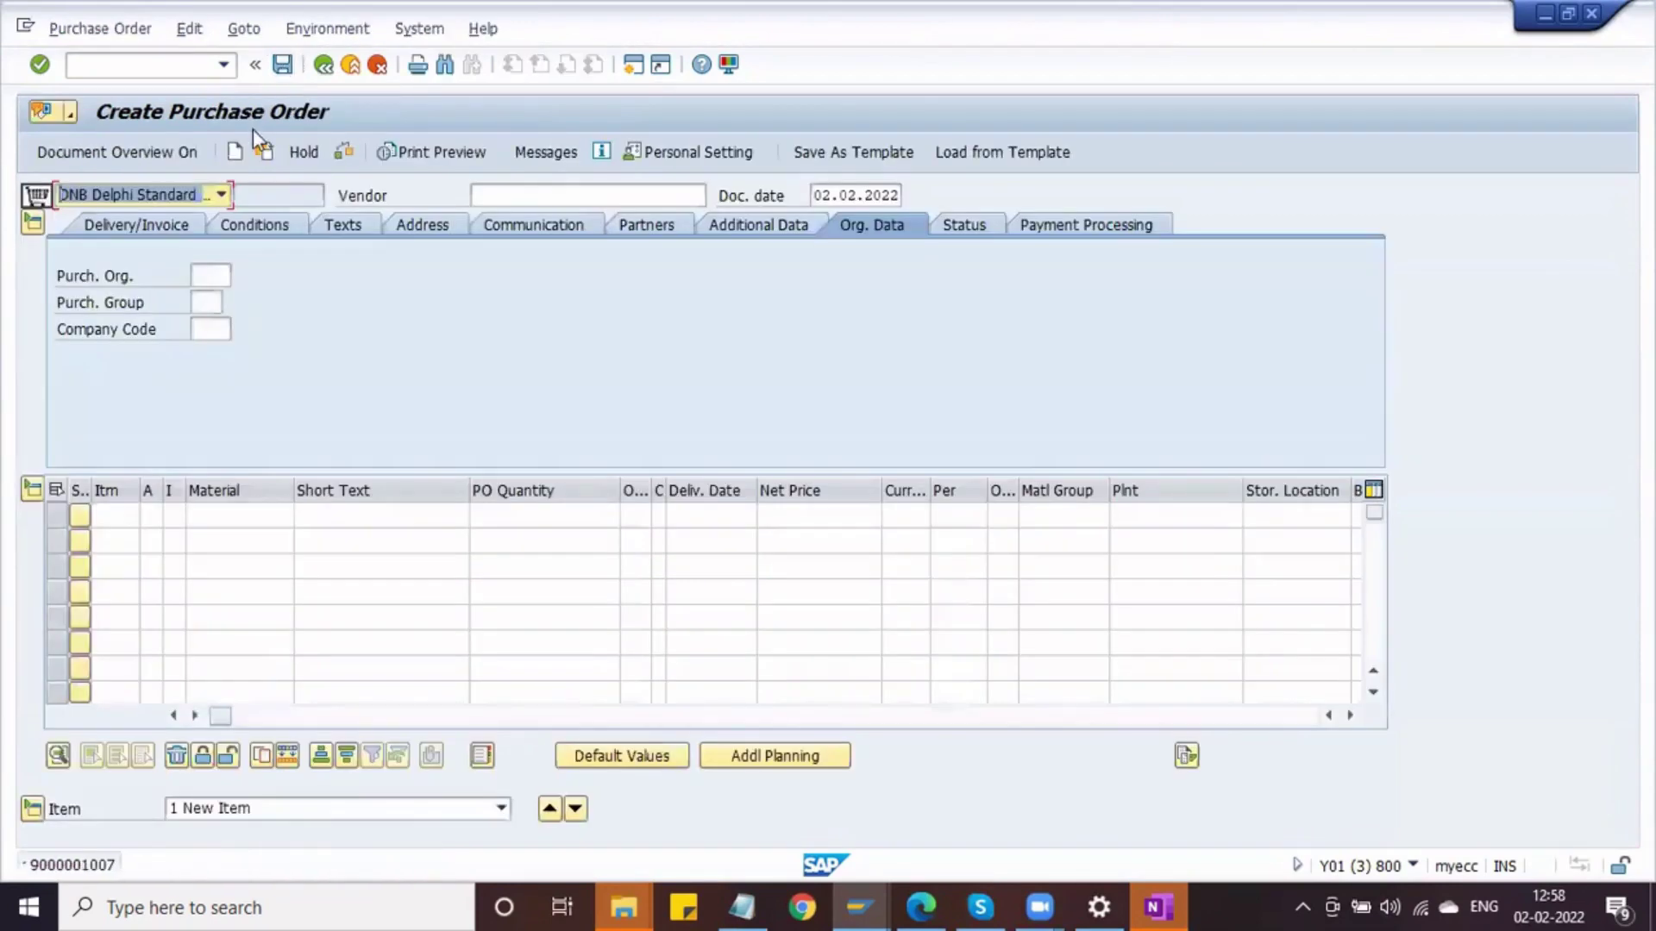
left_click(263, 151)
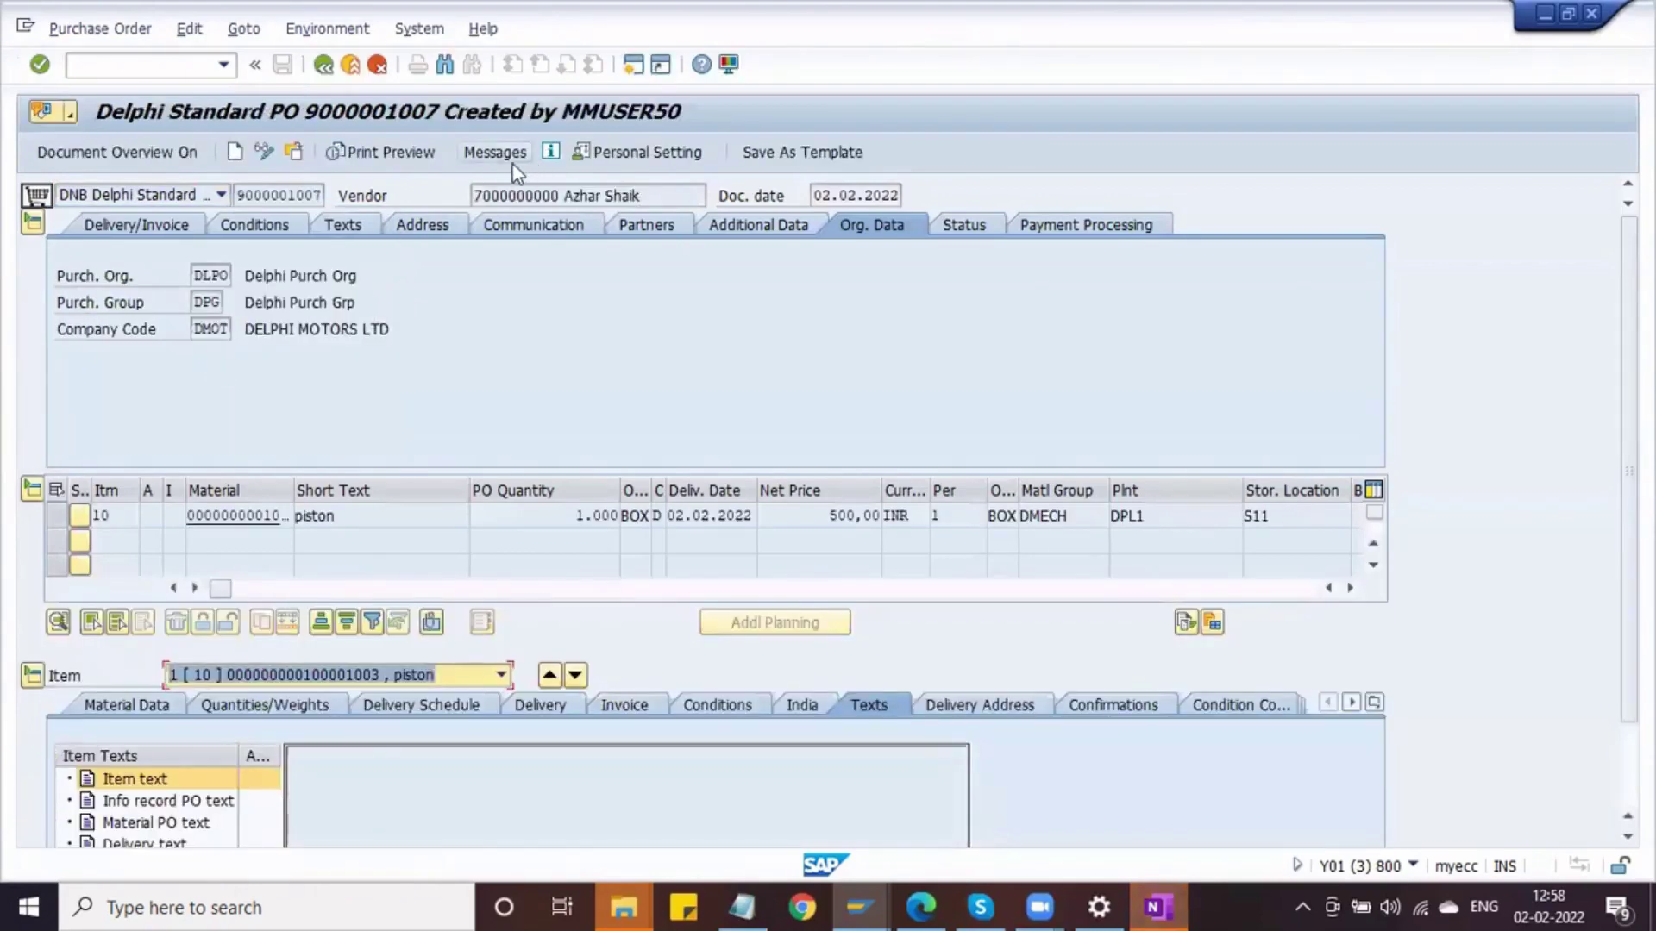
left_click(504, 159)
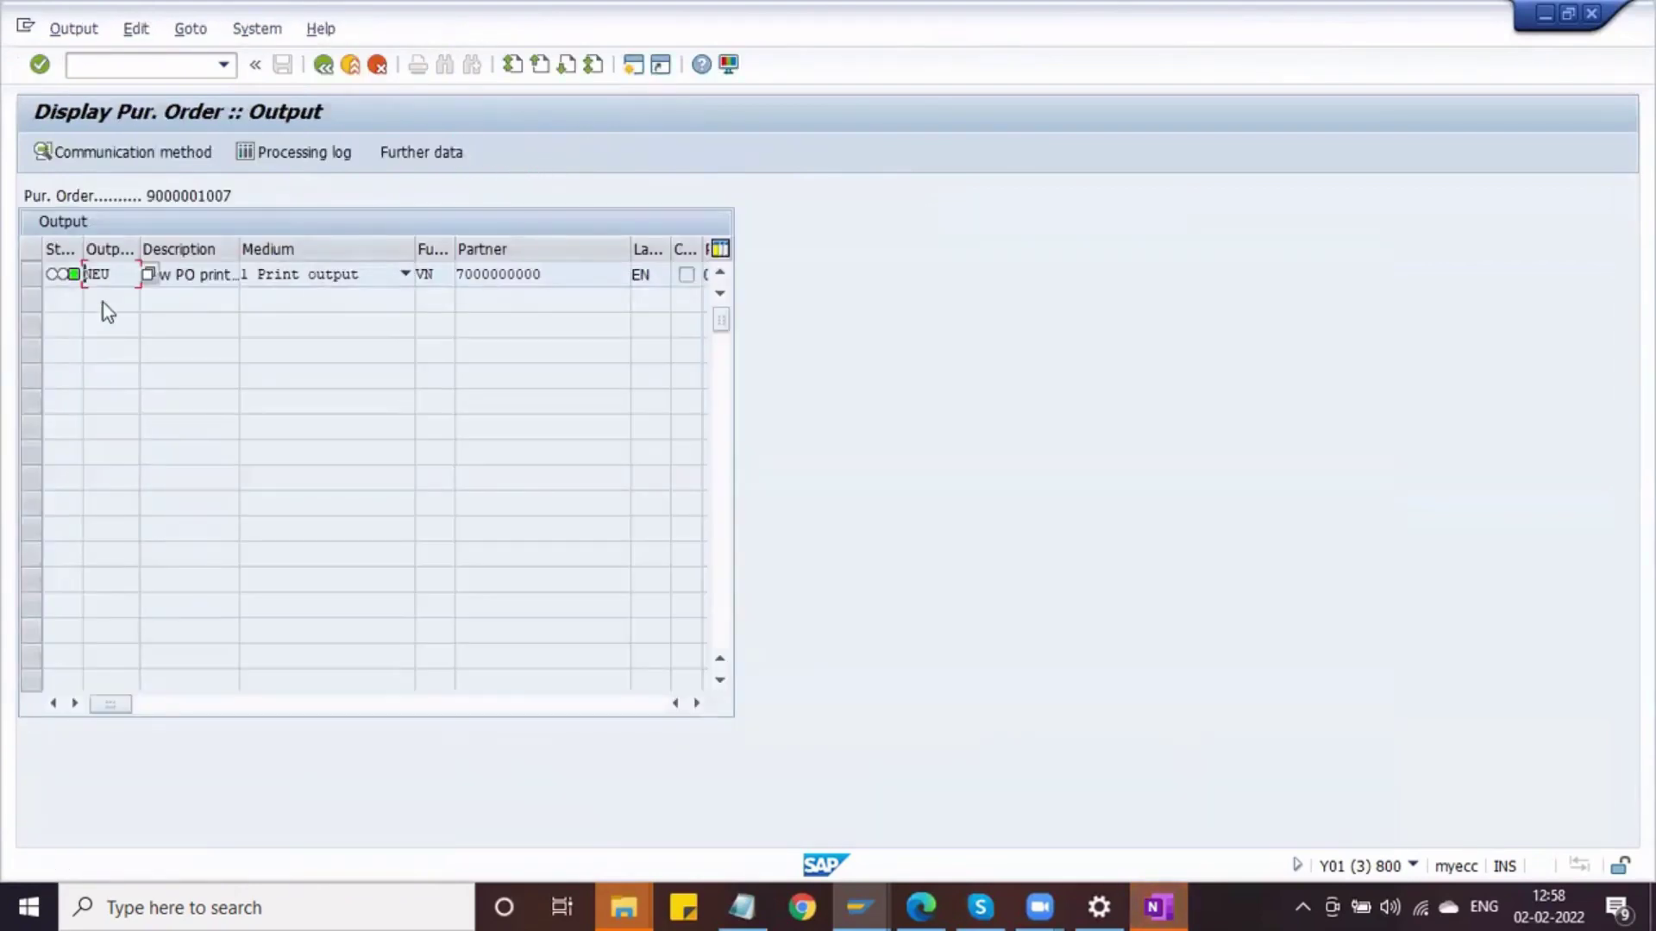
left_click(75, 276)
left_click(318, 281)
left_click(307, 192)
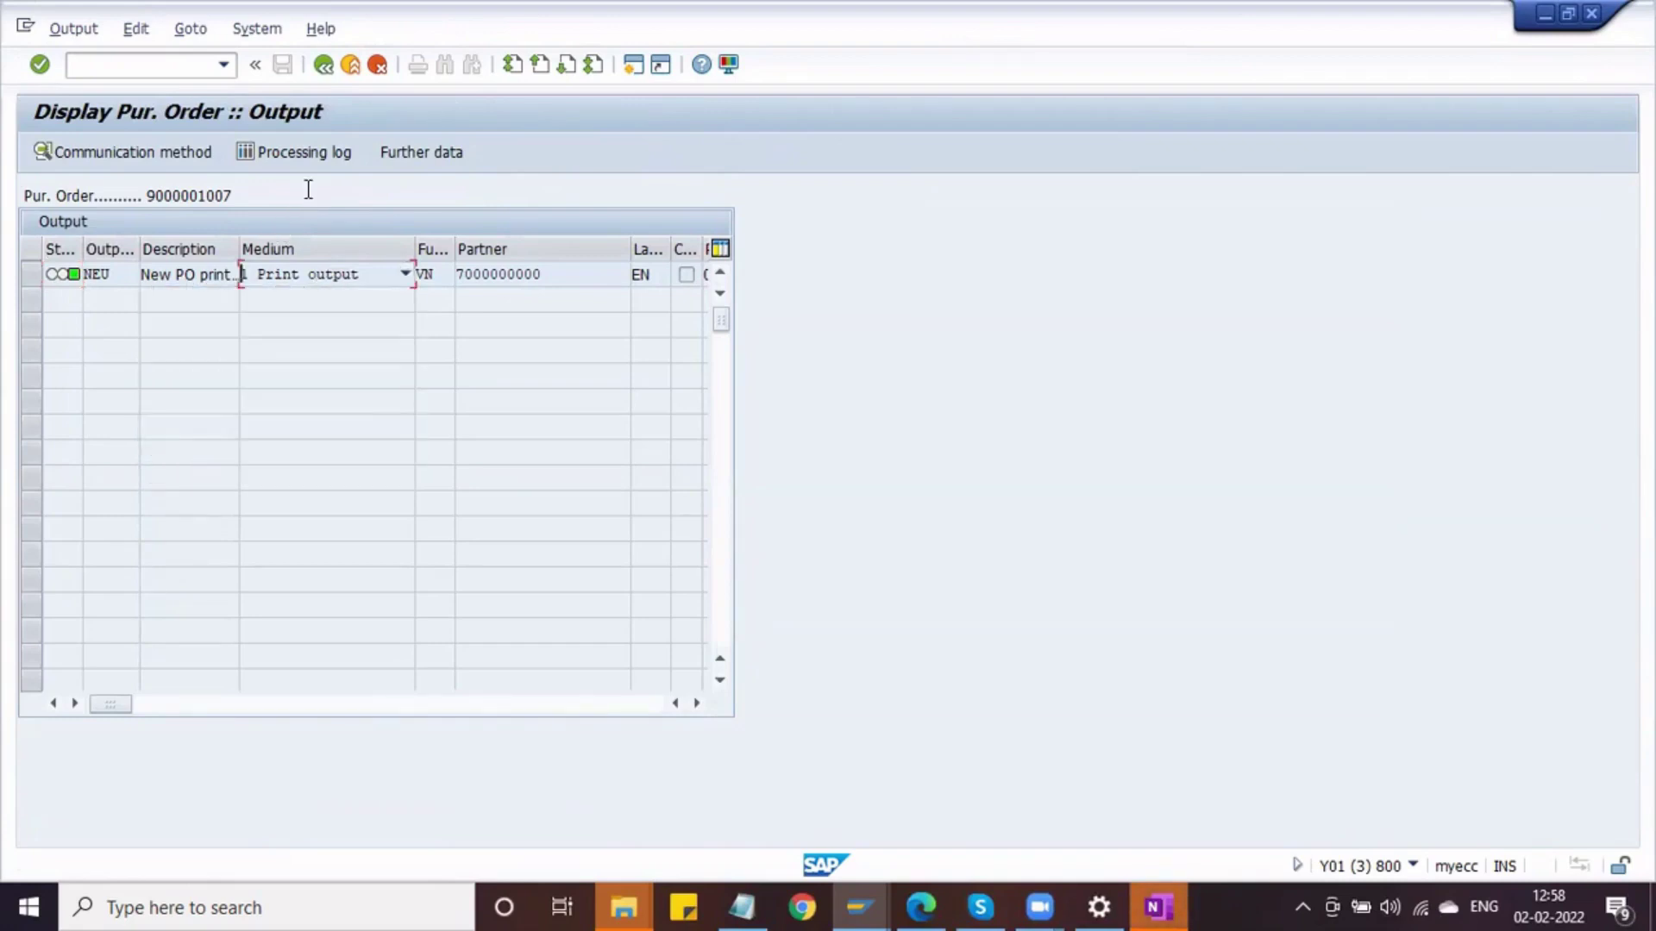
left_click(323, 66)
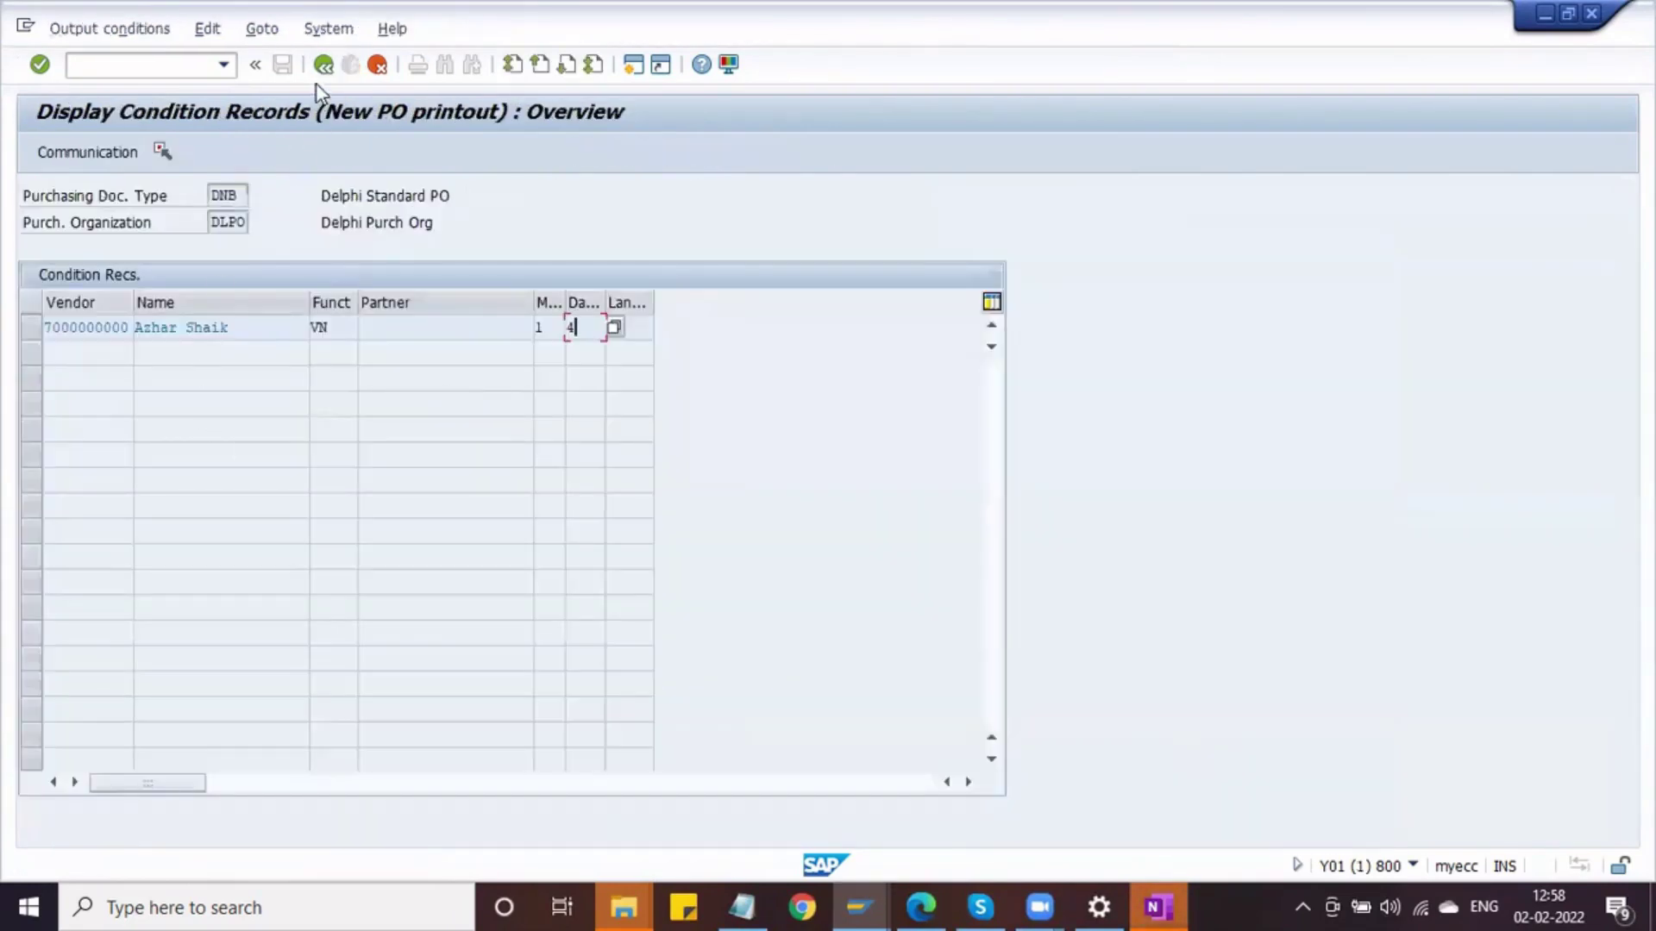
left_click(162, 71)
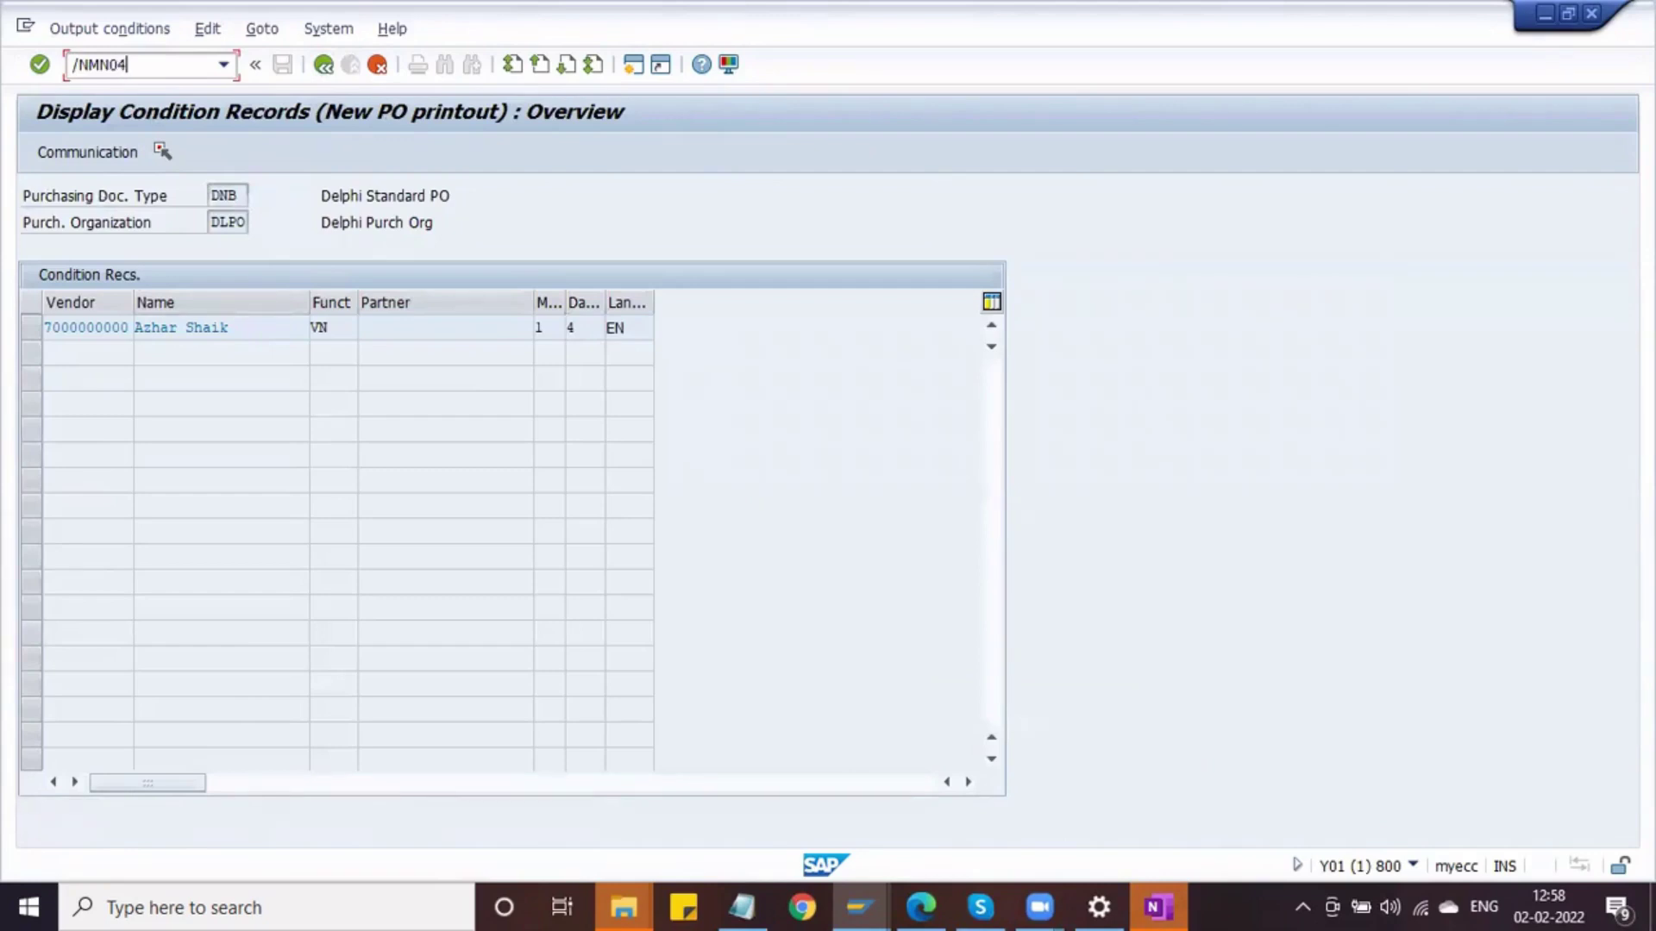
key("Return")
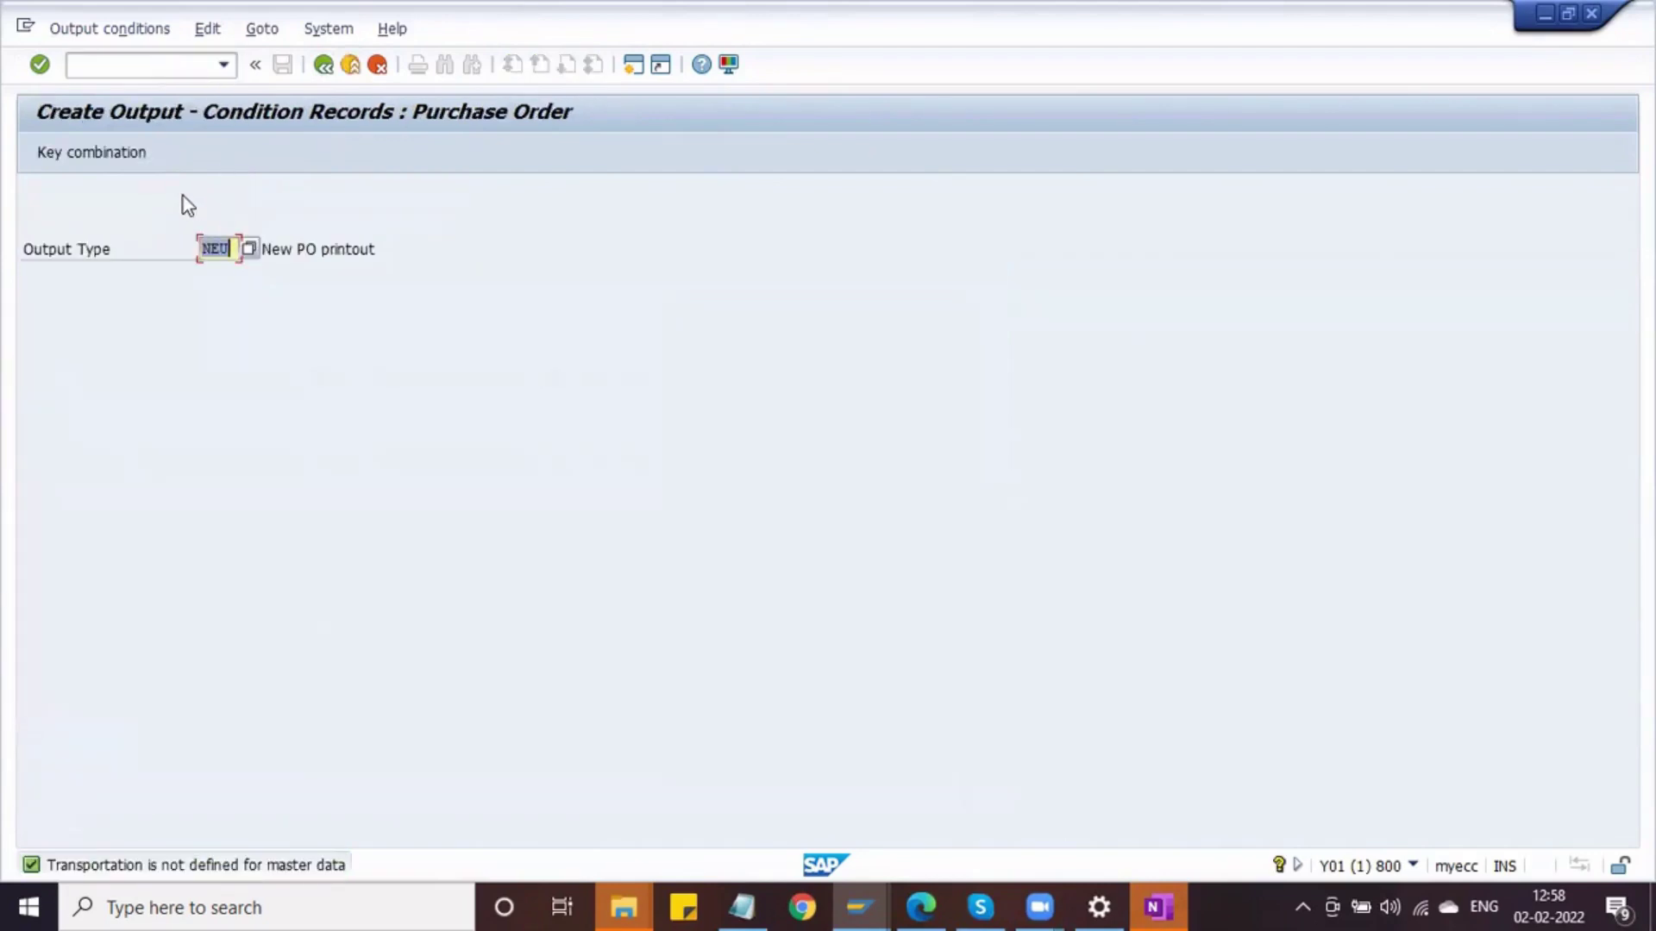
key("Return")
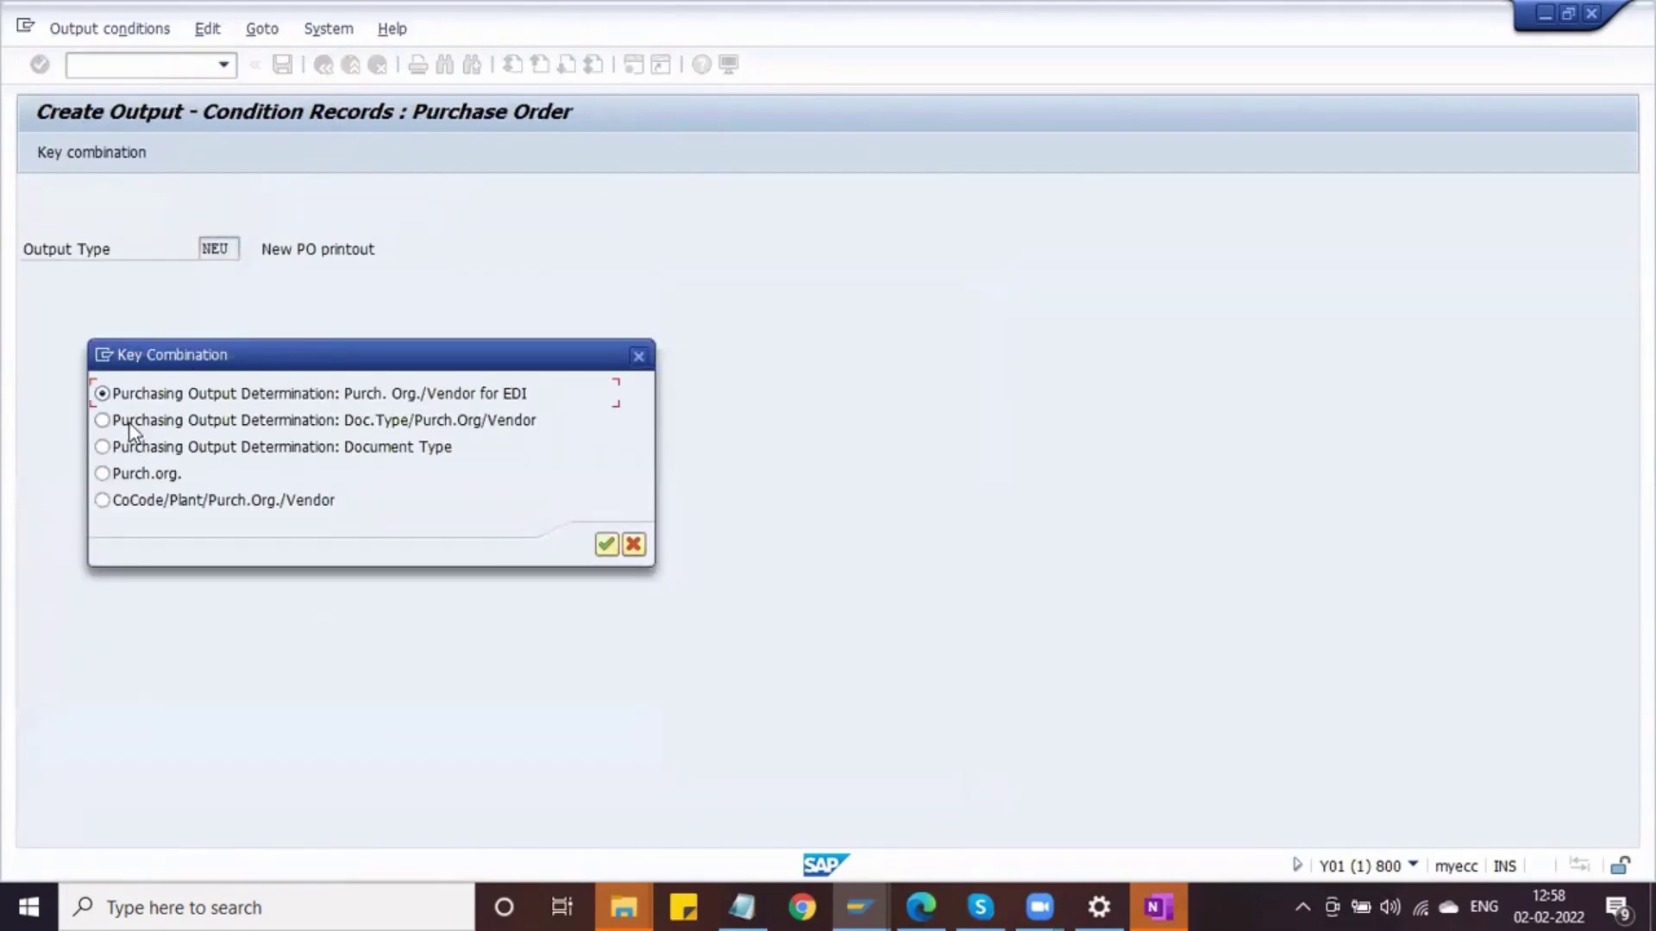
left_click(129, 427)
key("Return")
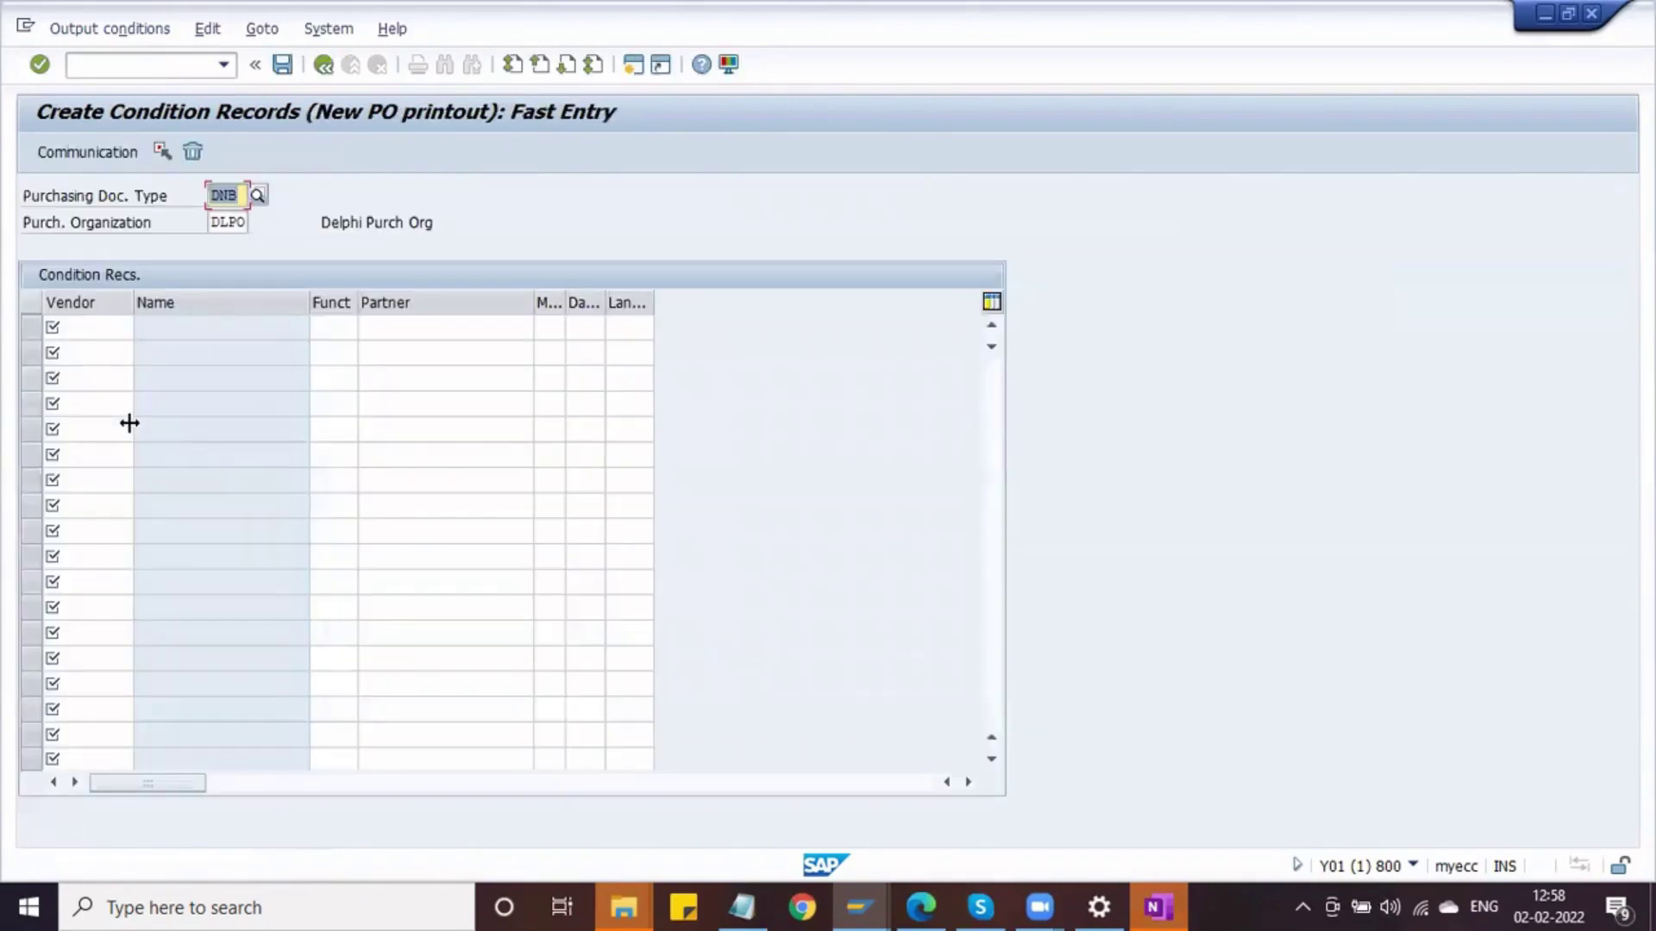
left_click(323, 64)
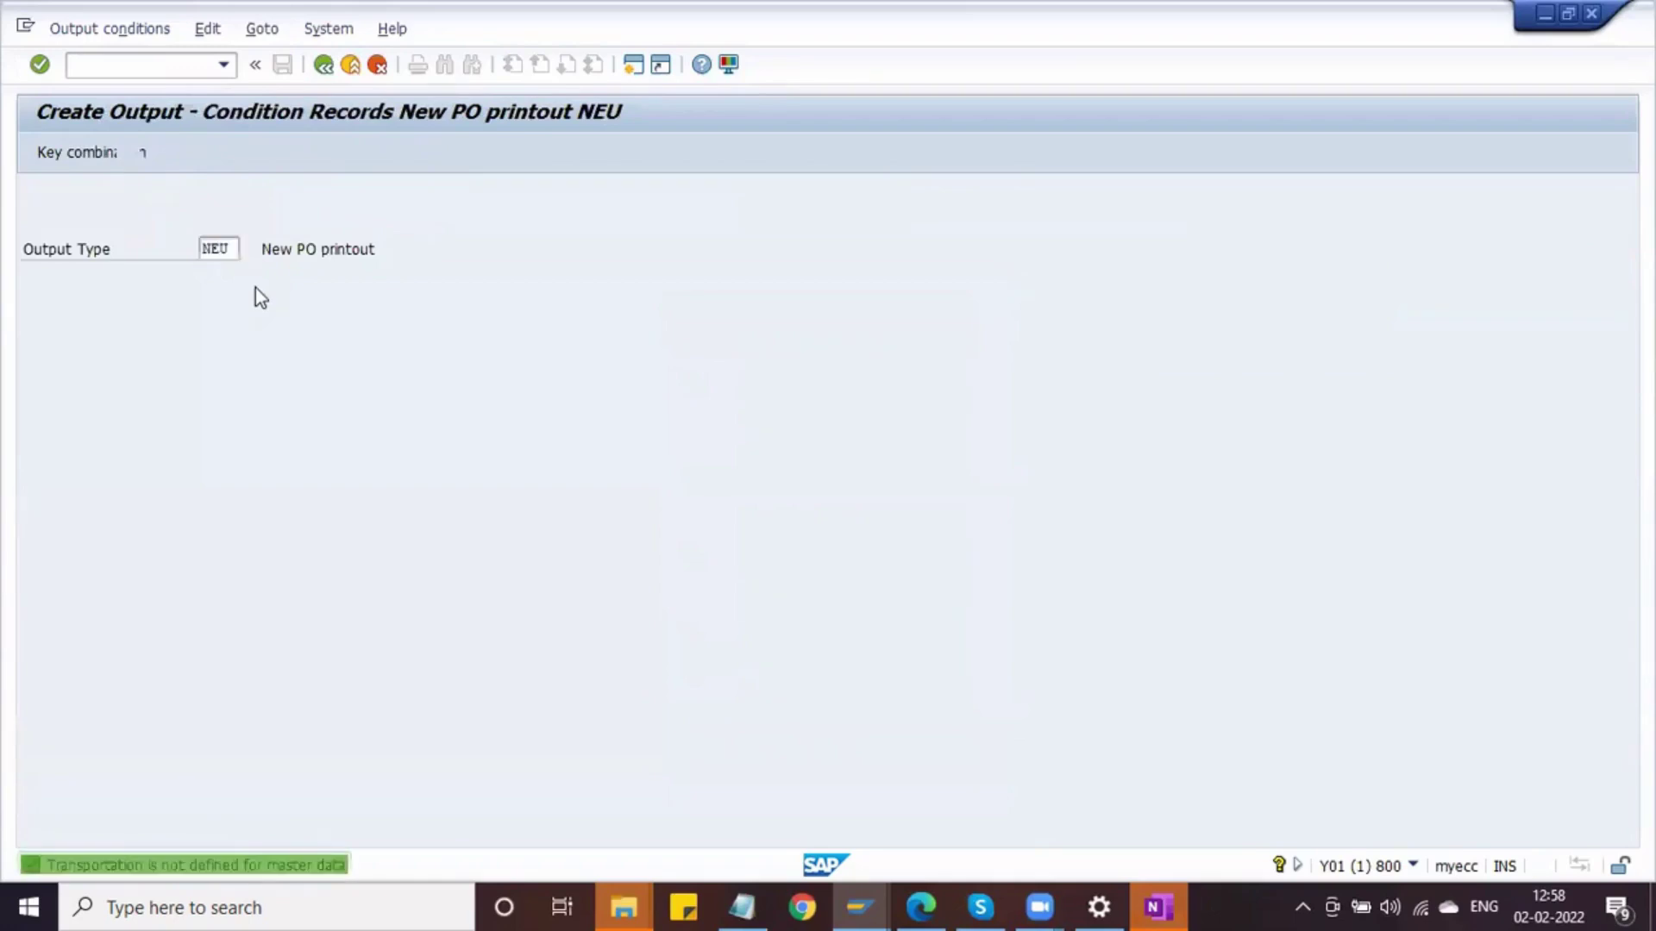
key("Return")
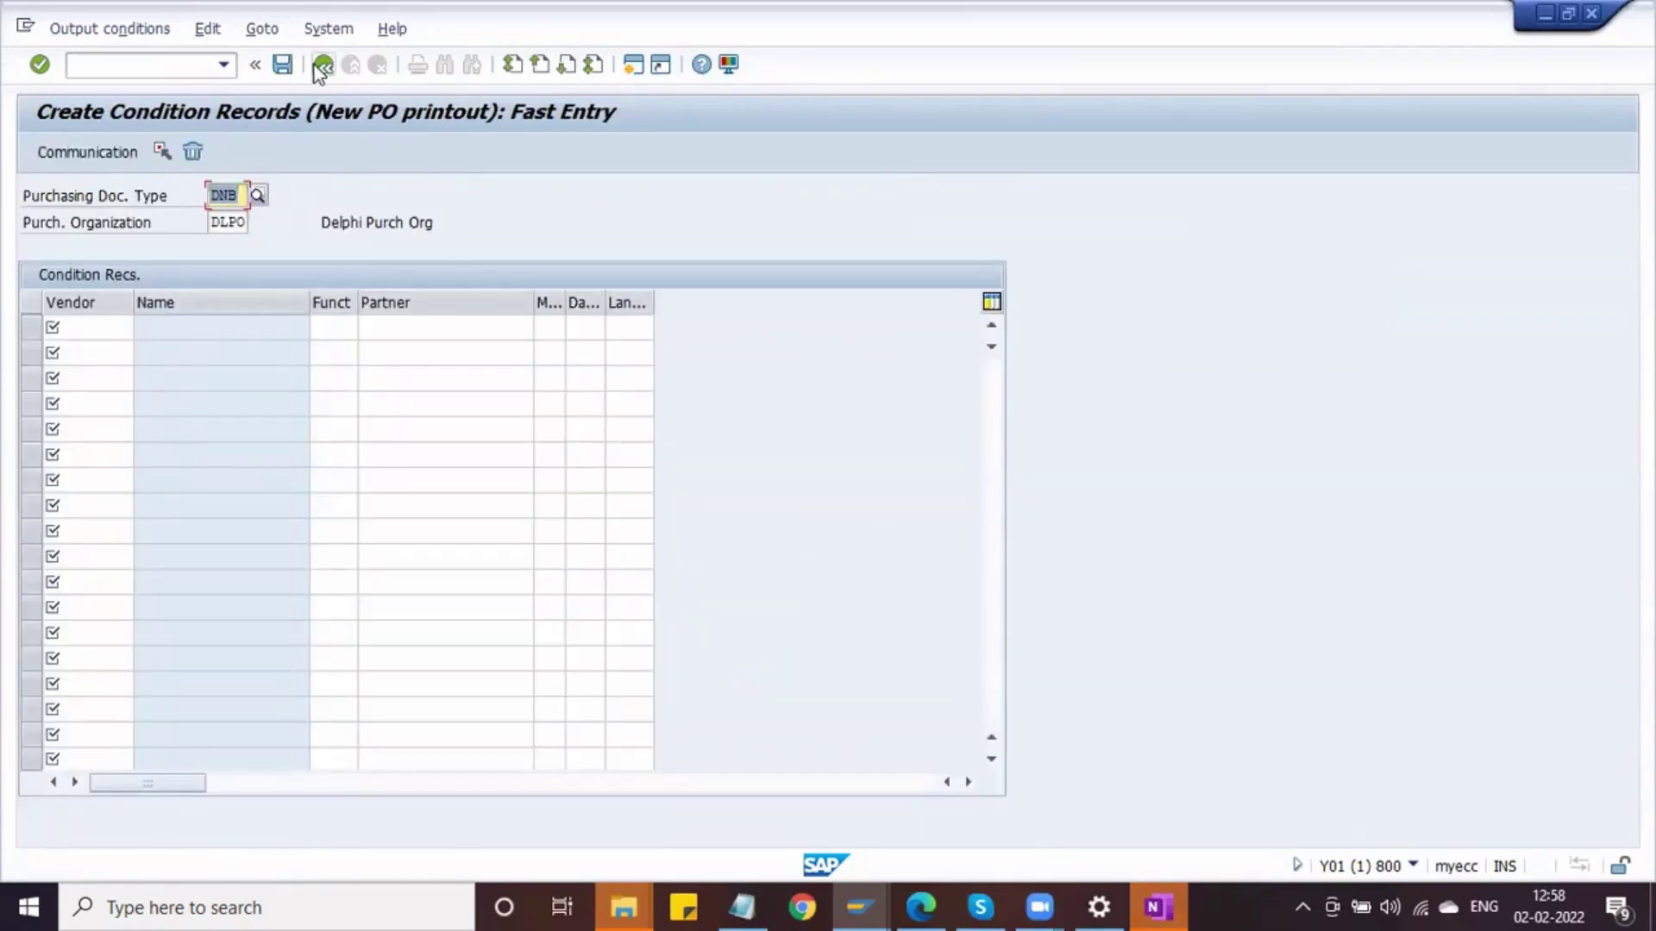
left_click(172, 67)
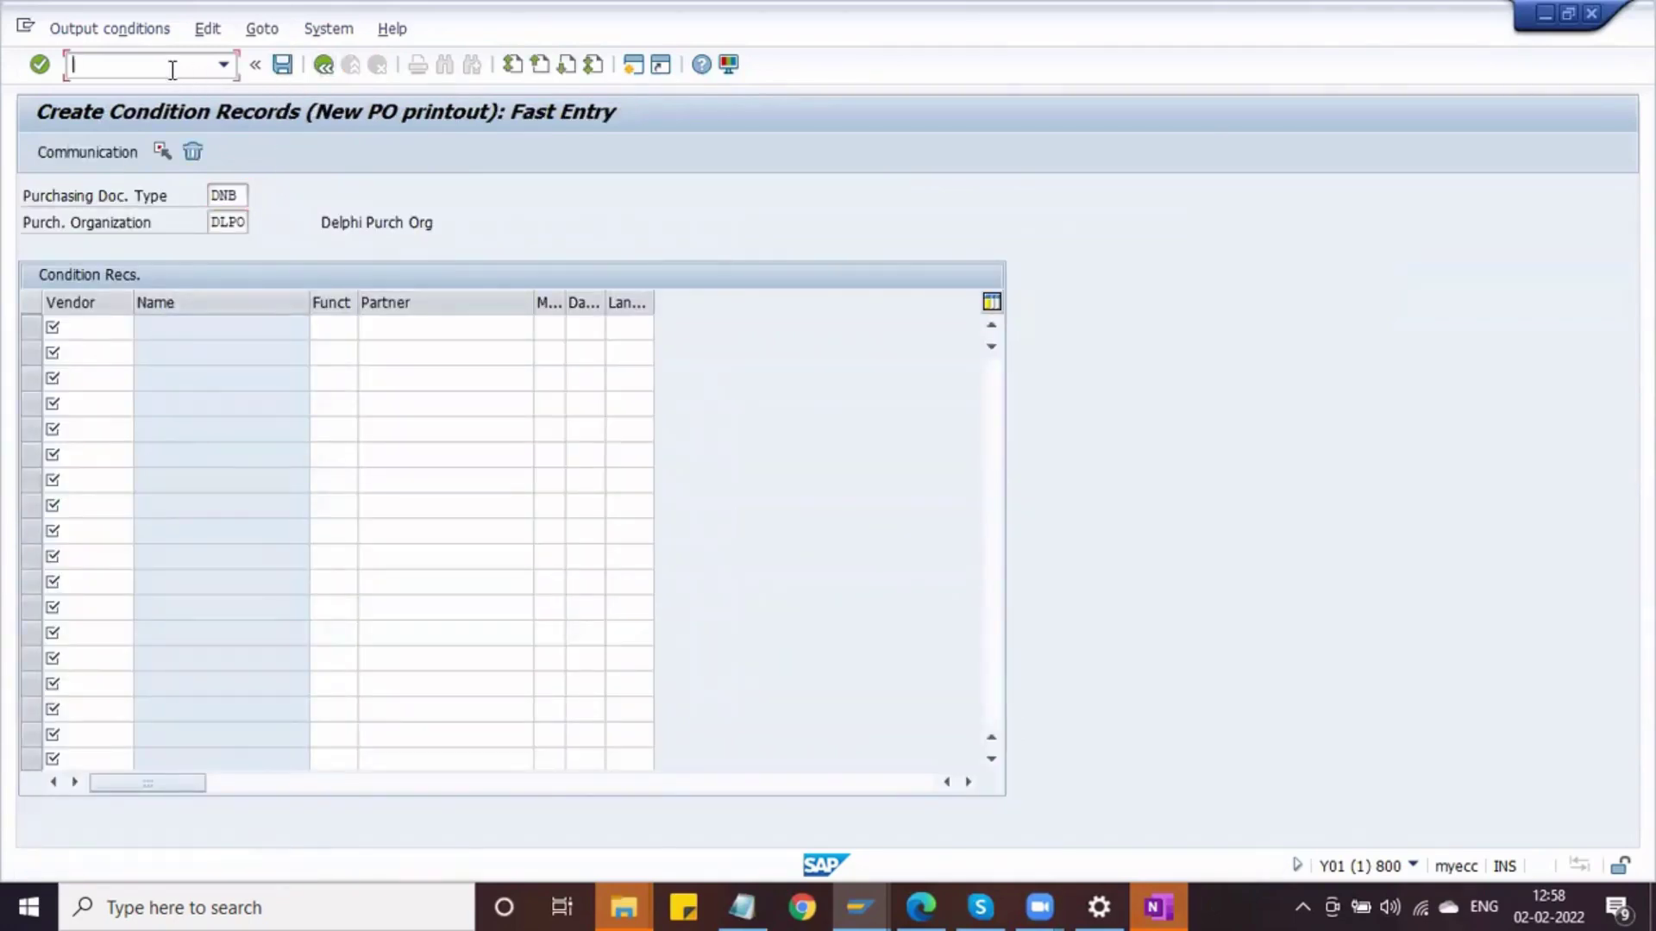
key("F3")
left_click(96, 156)
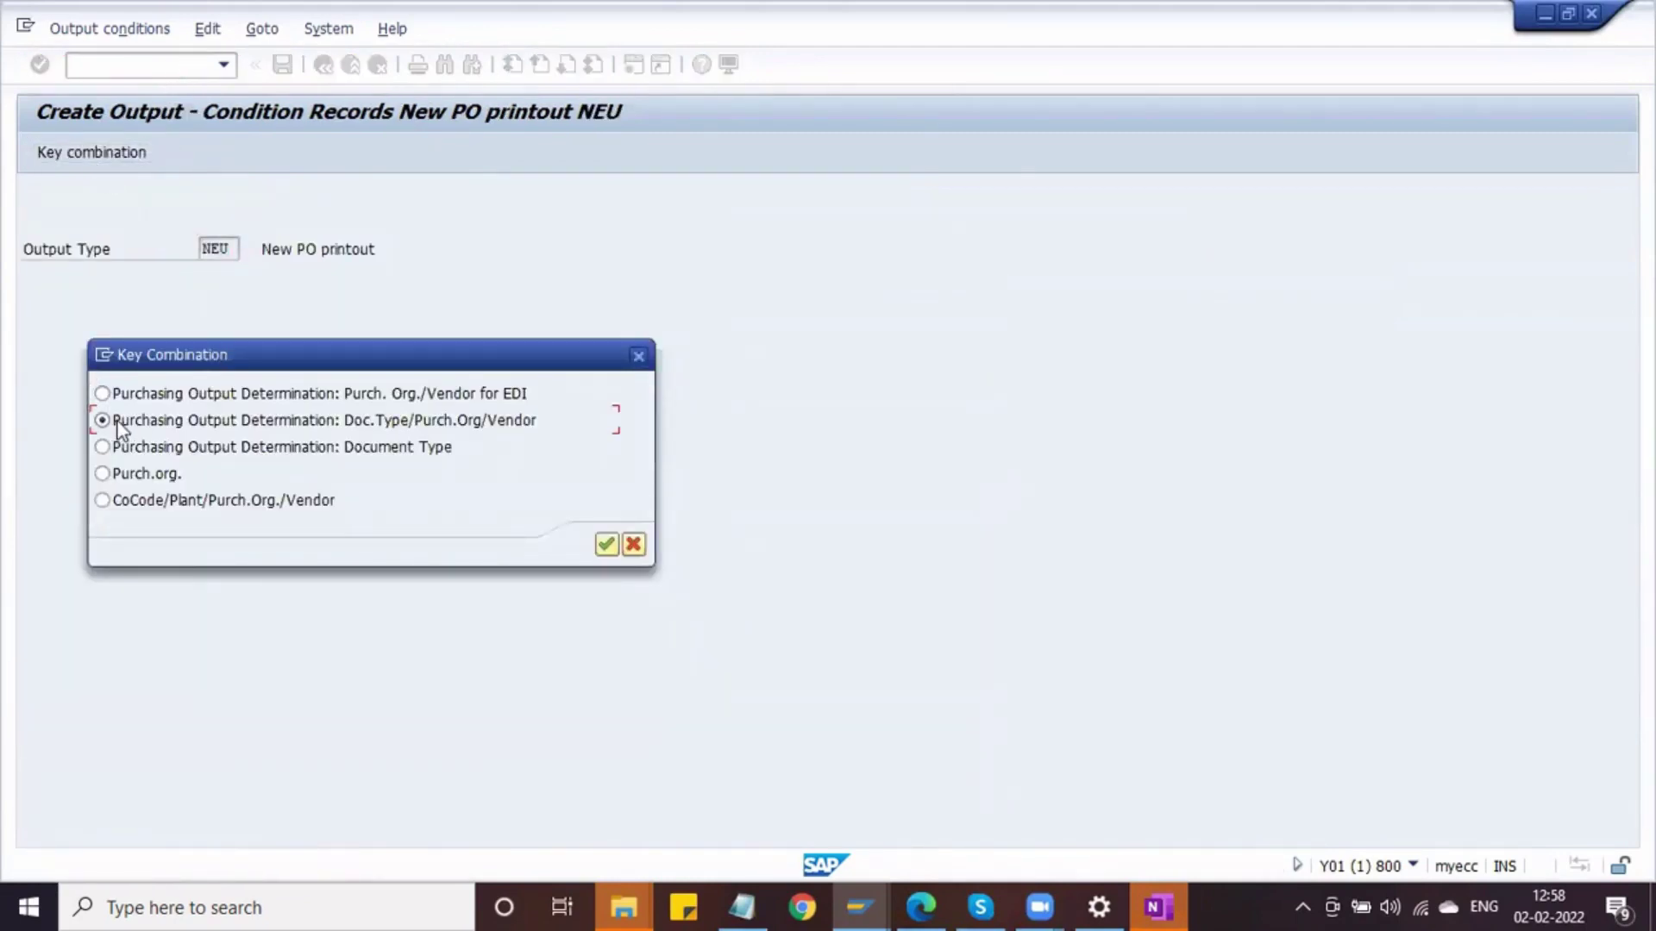
left_click(605, 544)
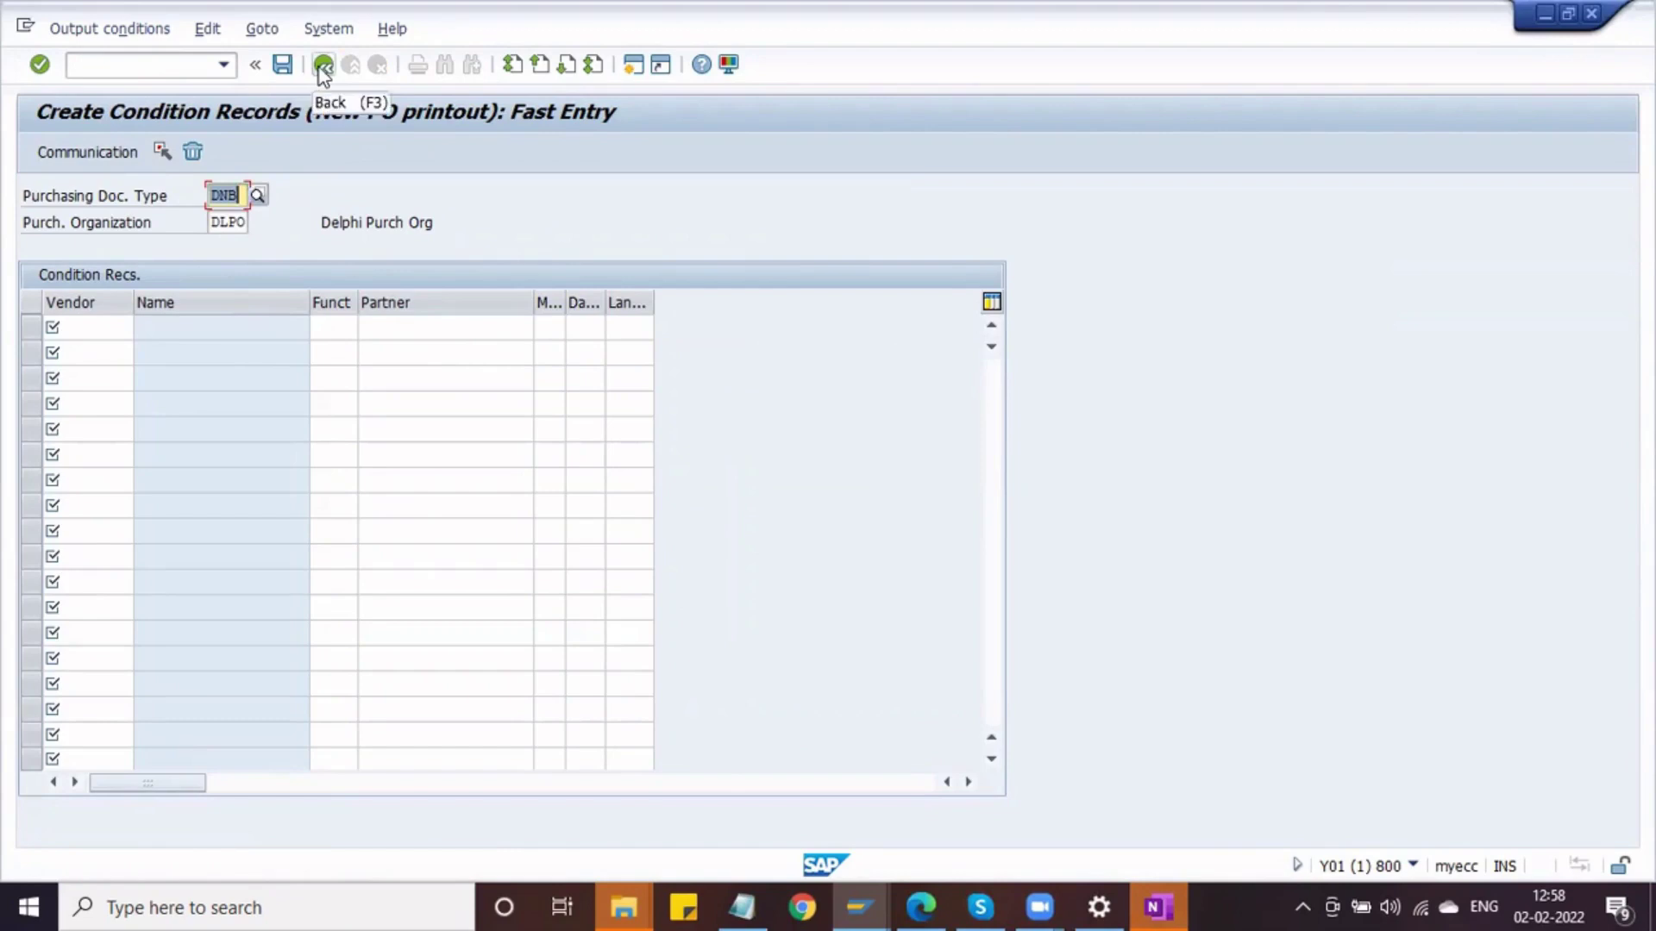
Open the NEU condition record for DNB and DLPO for changing through transaction MN05, using the Doc.Type/Purch.Org/Vendor key combination
left_click(134, 68)
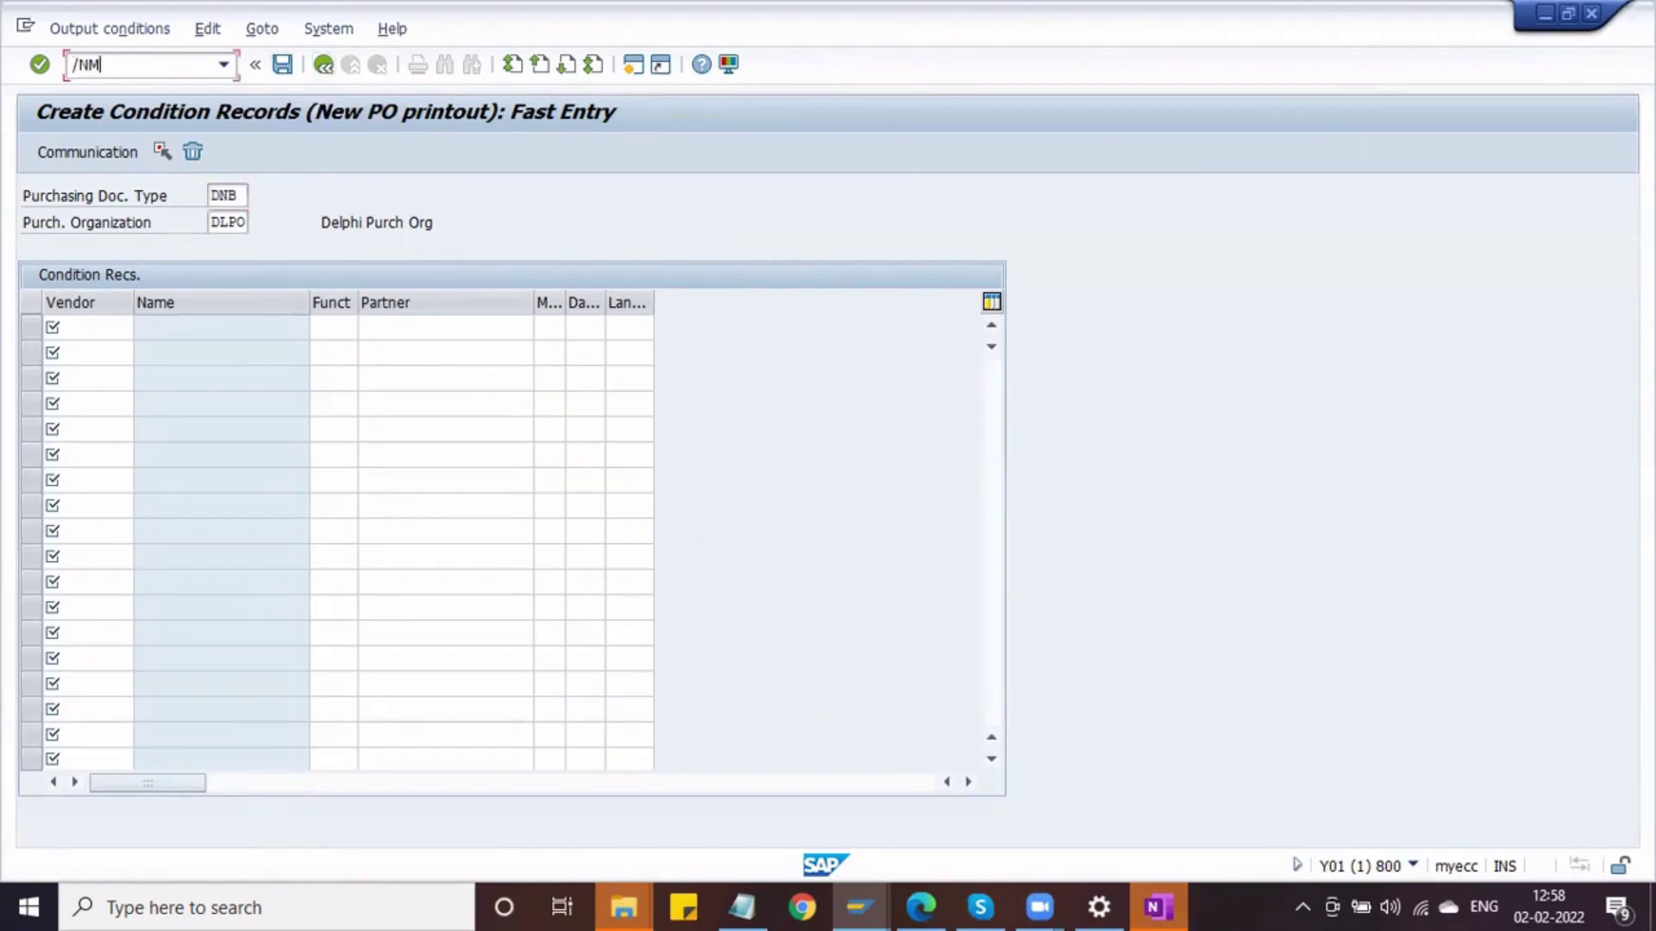
key("Return")
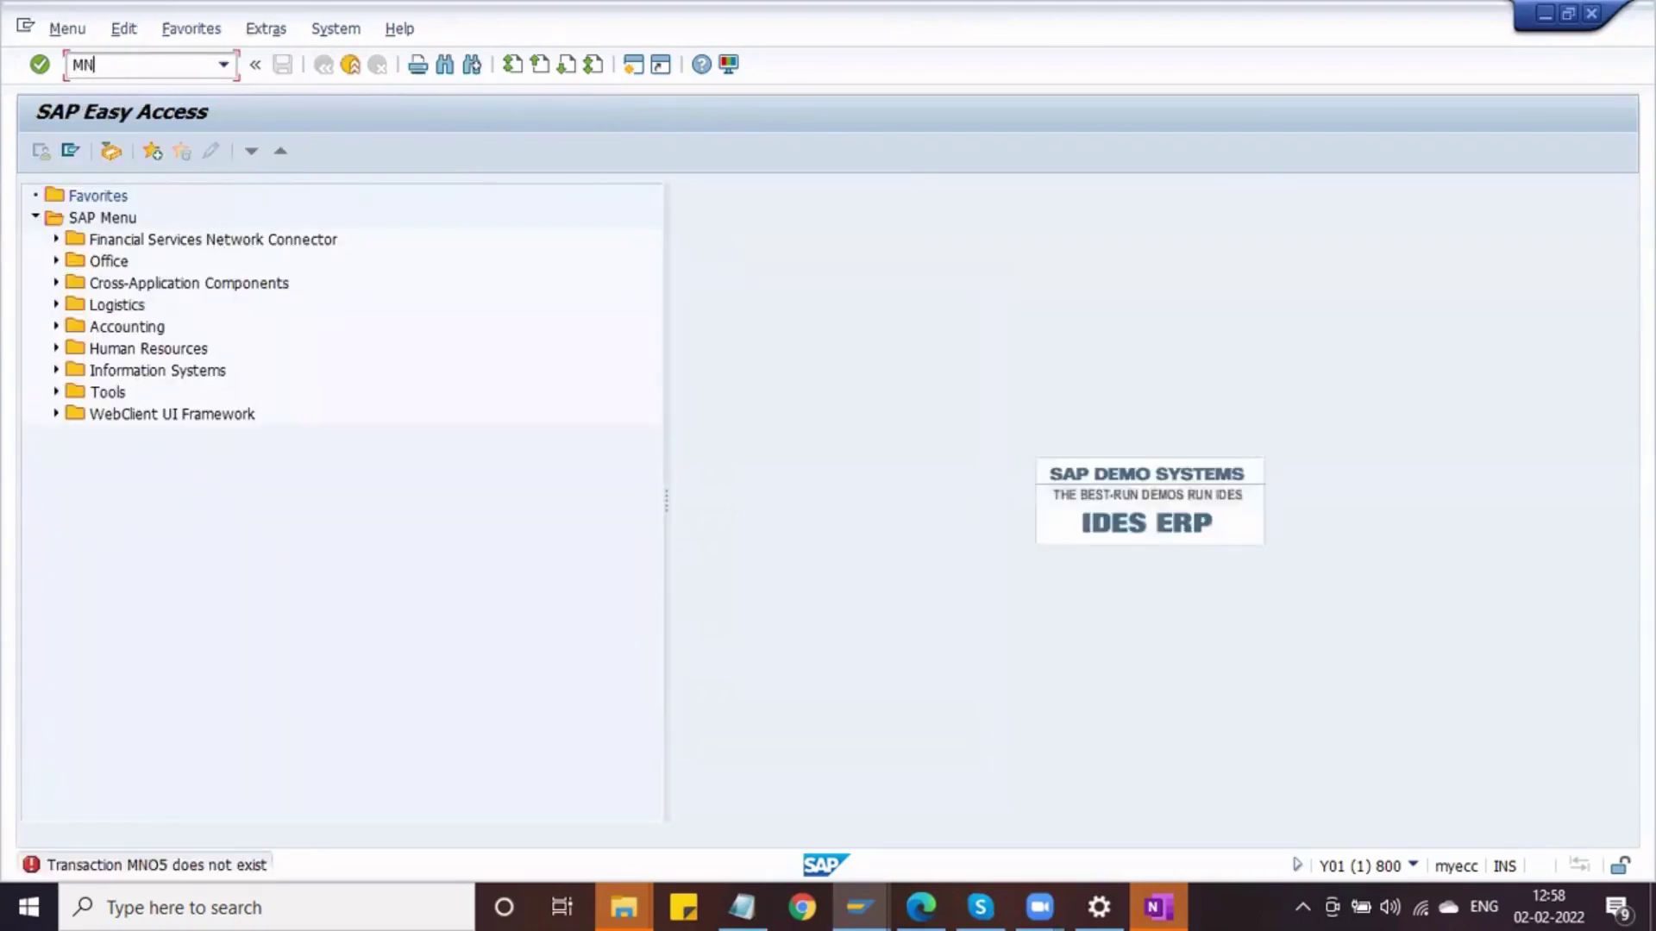
key("Return")
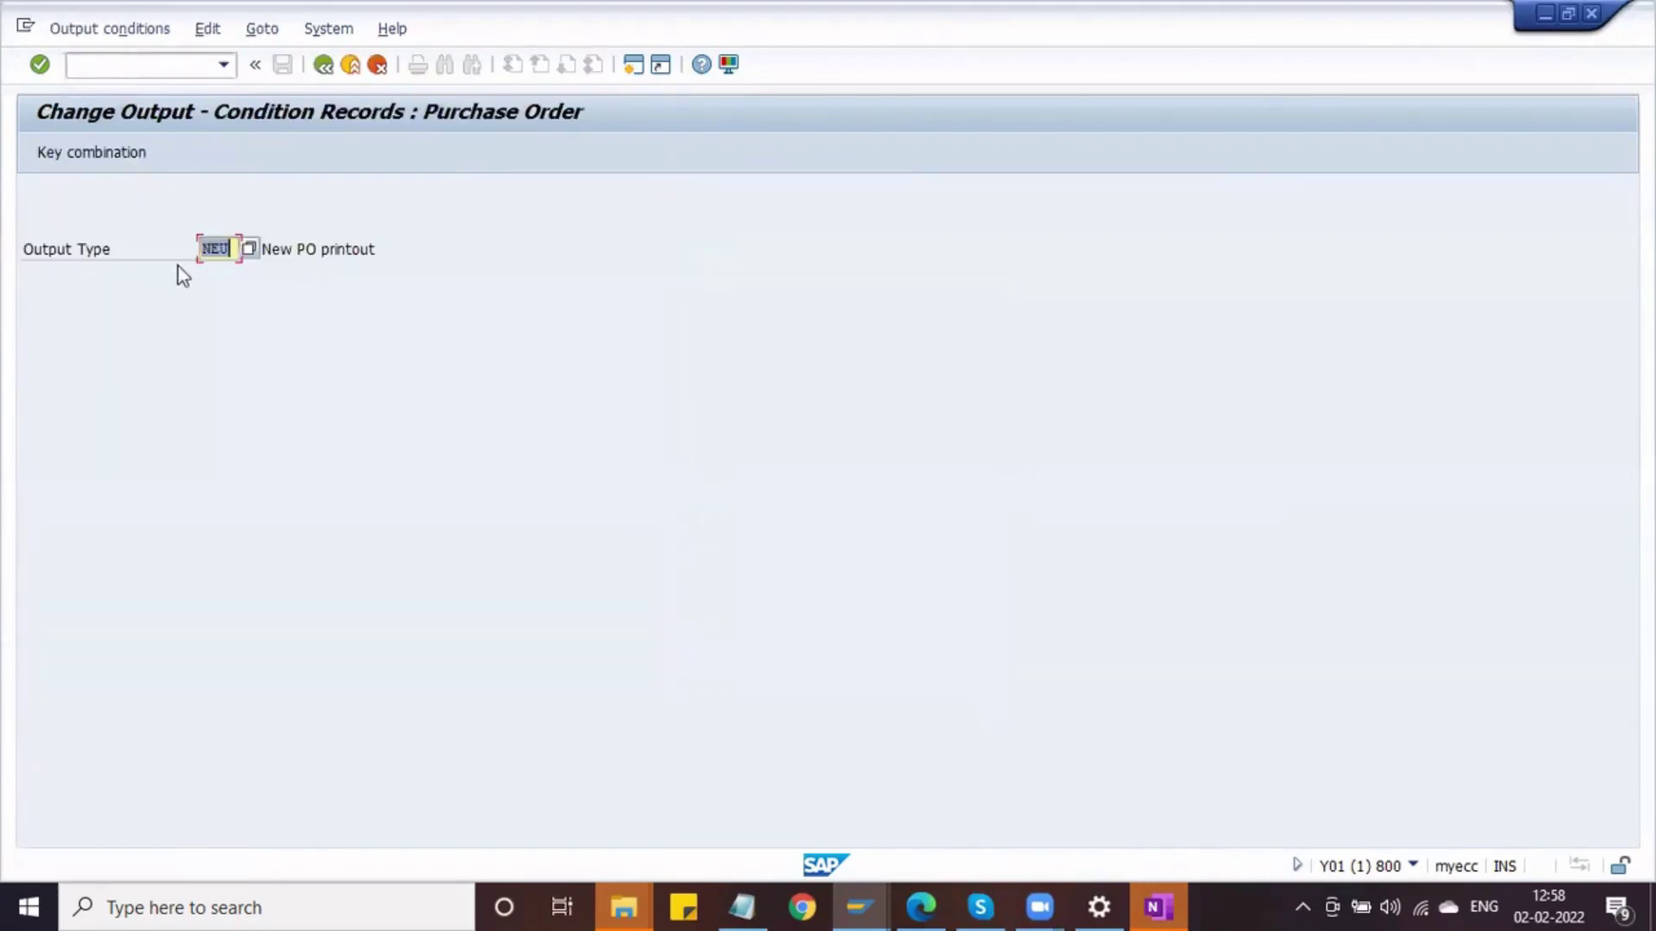
left_click(95, 152)
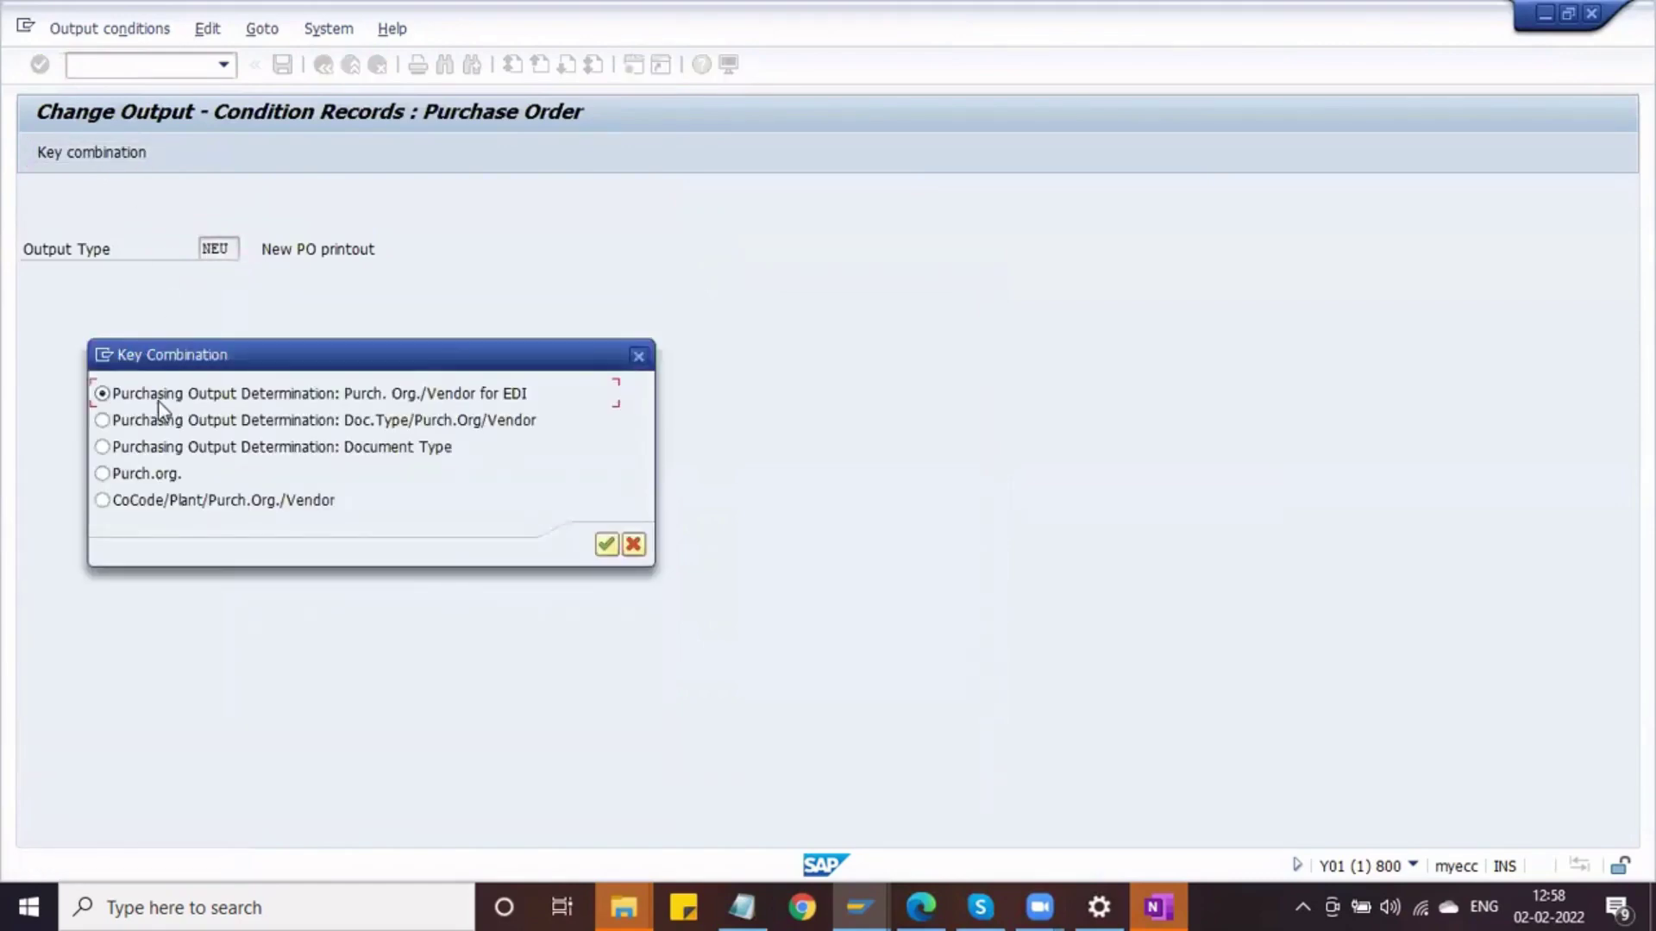
left_click(158, 420)
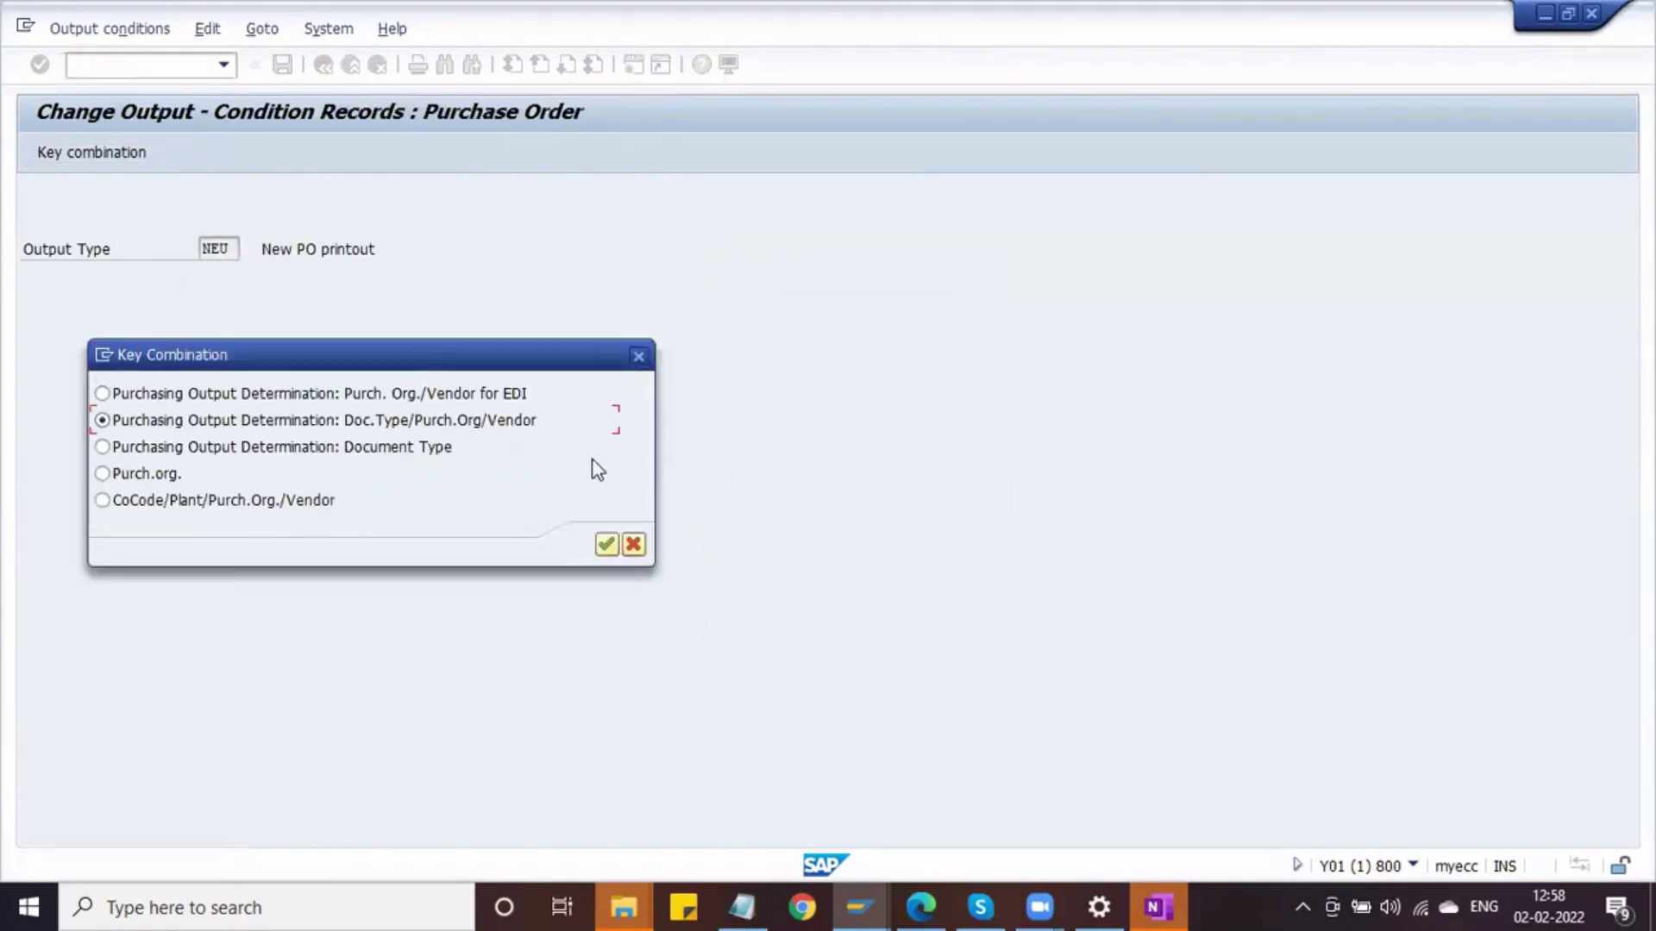
left_click(607, 544)
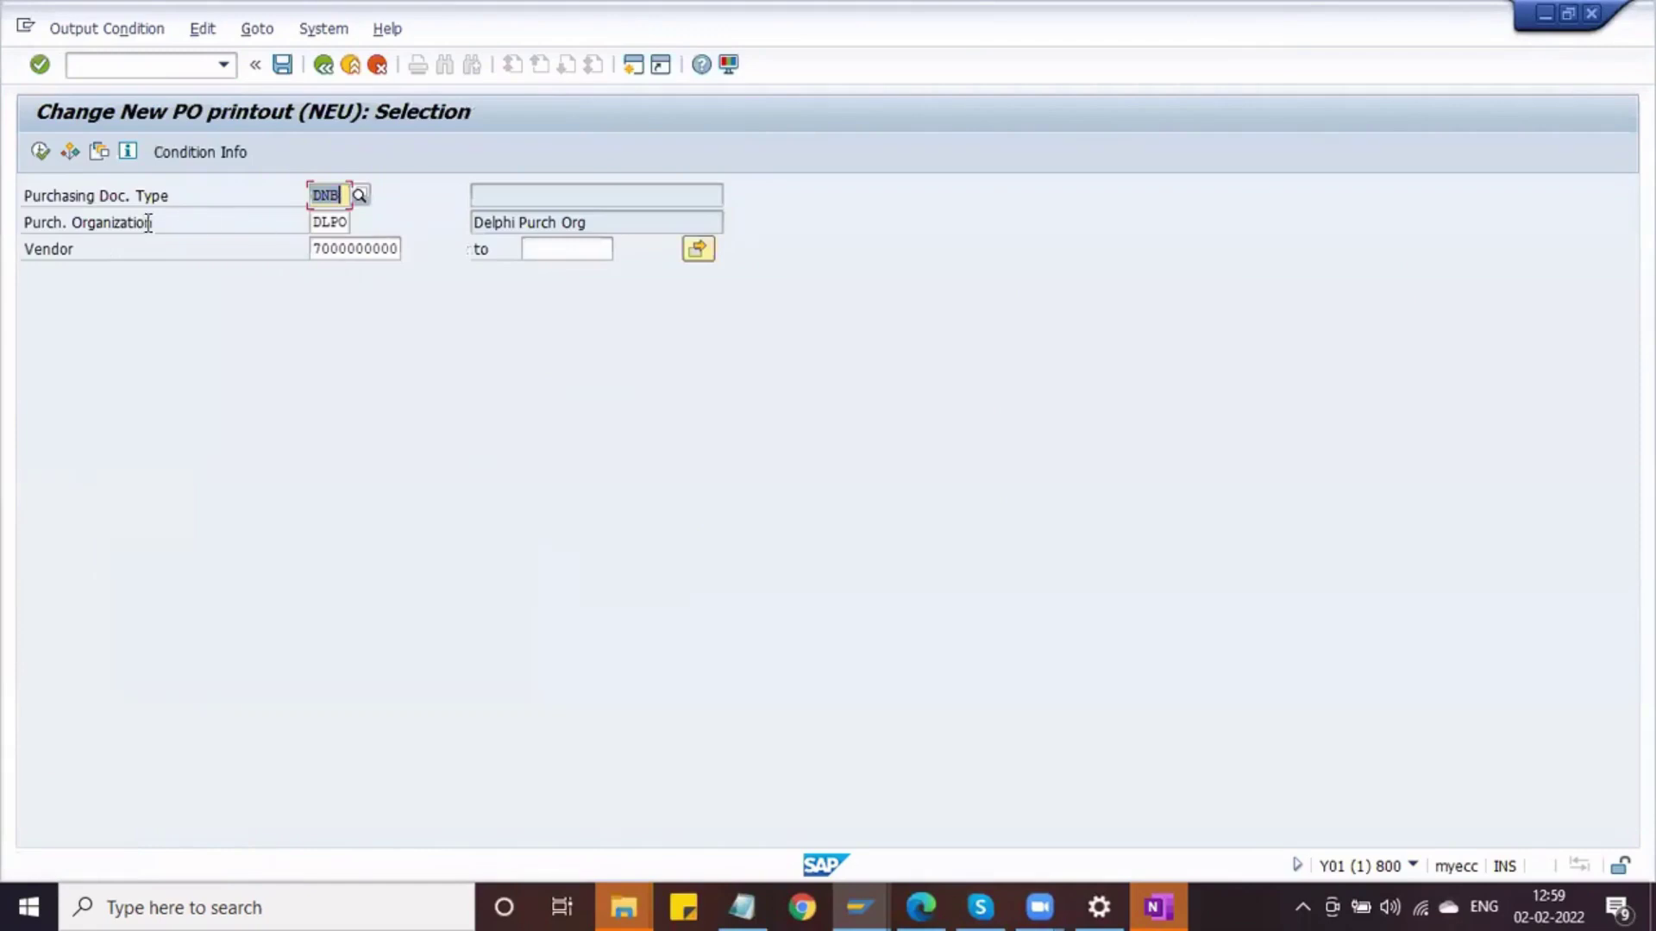
left_click(36, 155)
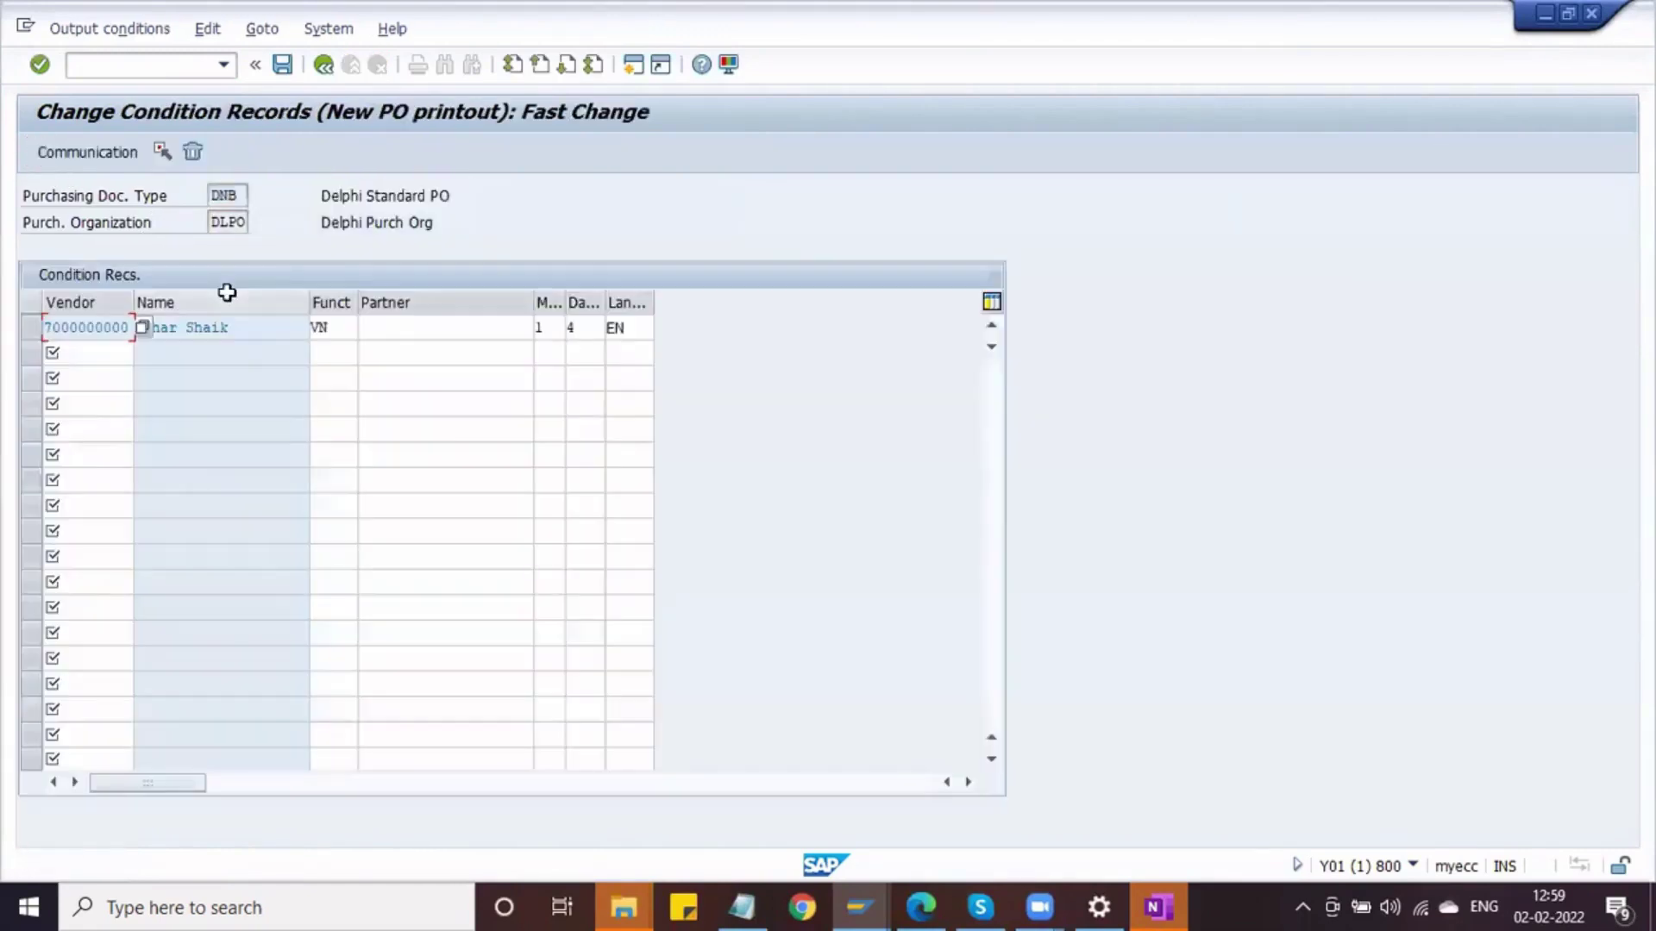
Set the dispatch time of the vendor's NEU condition record to 3 and save the record
left_click(31, 329)
left_click(577, 334)
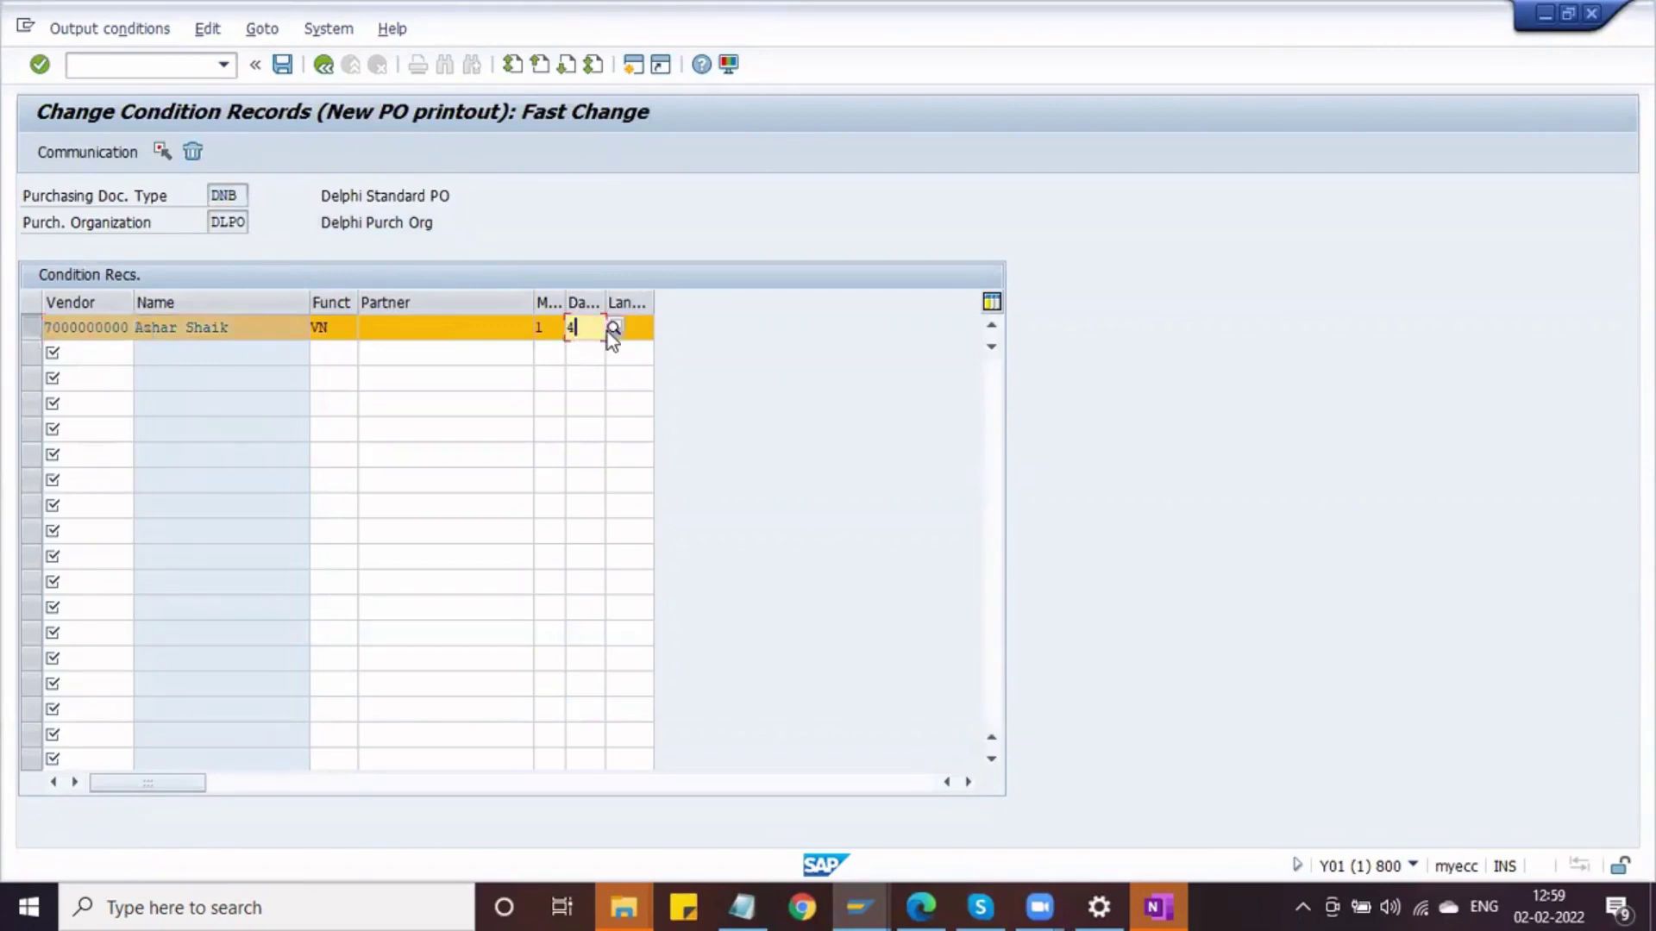
type("4")
left_click(609, 332)
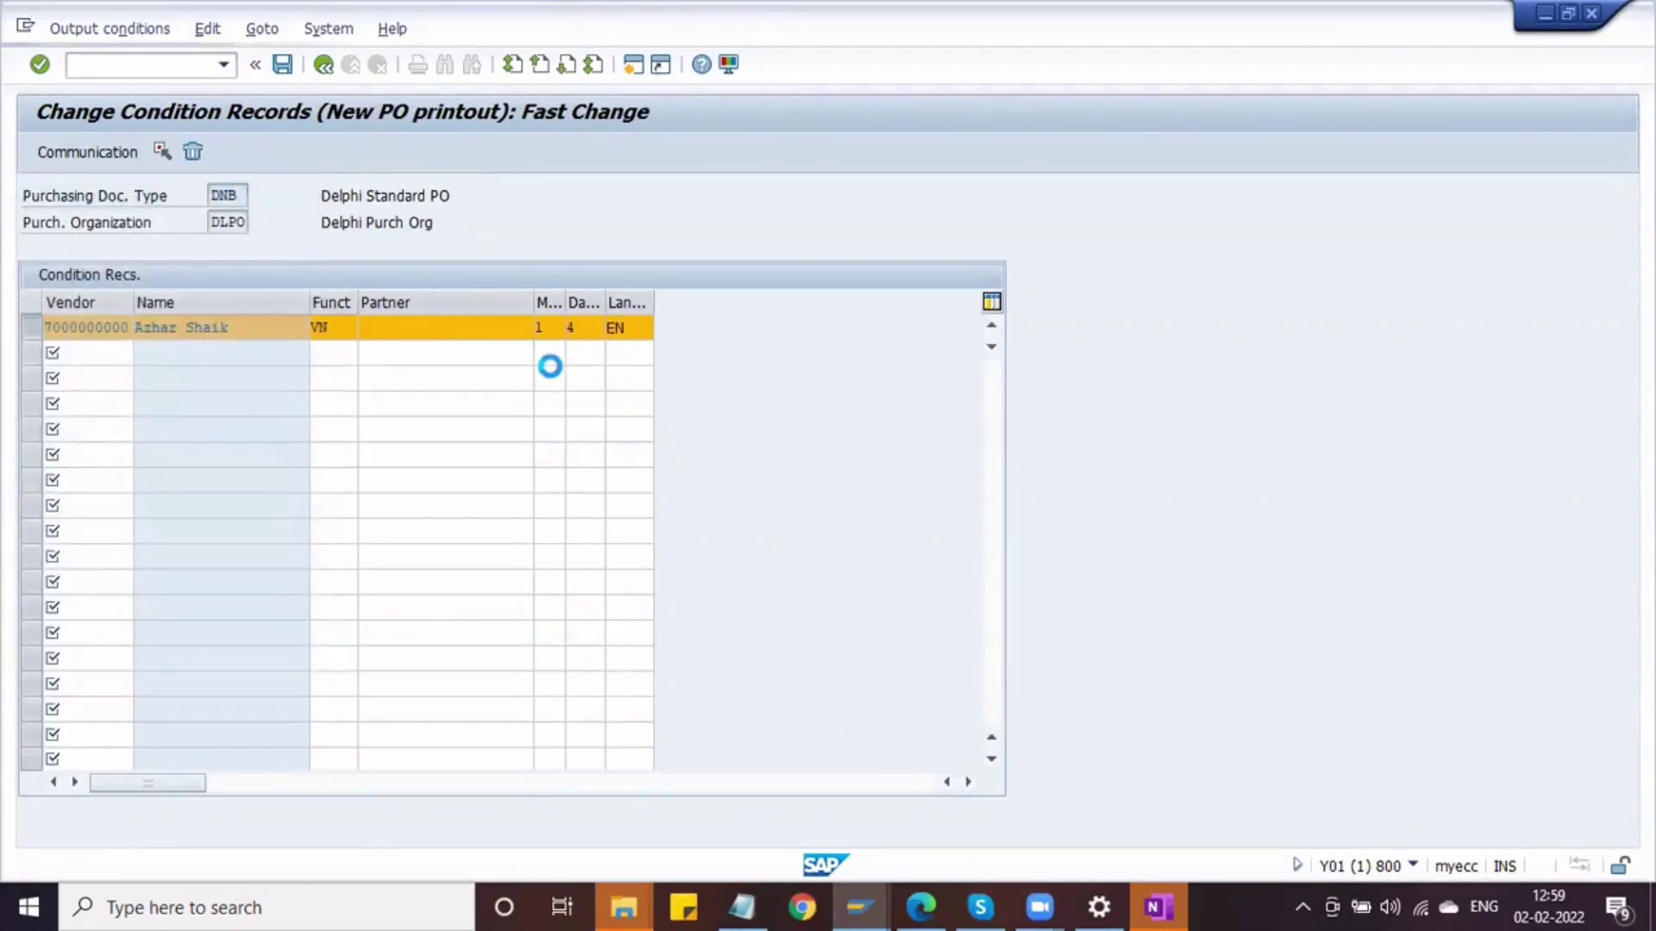
double_click(276, 316)
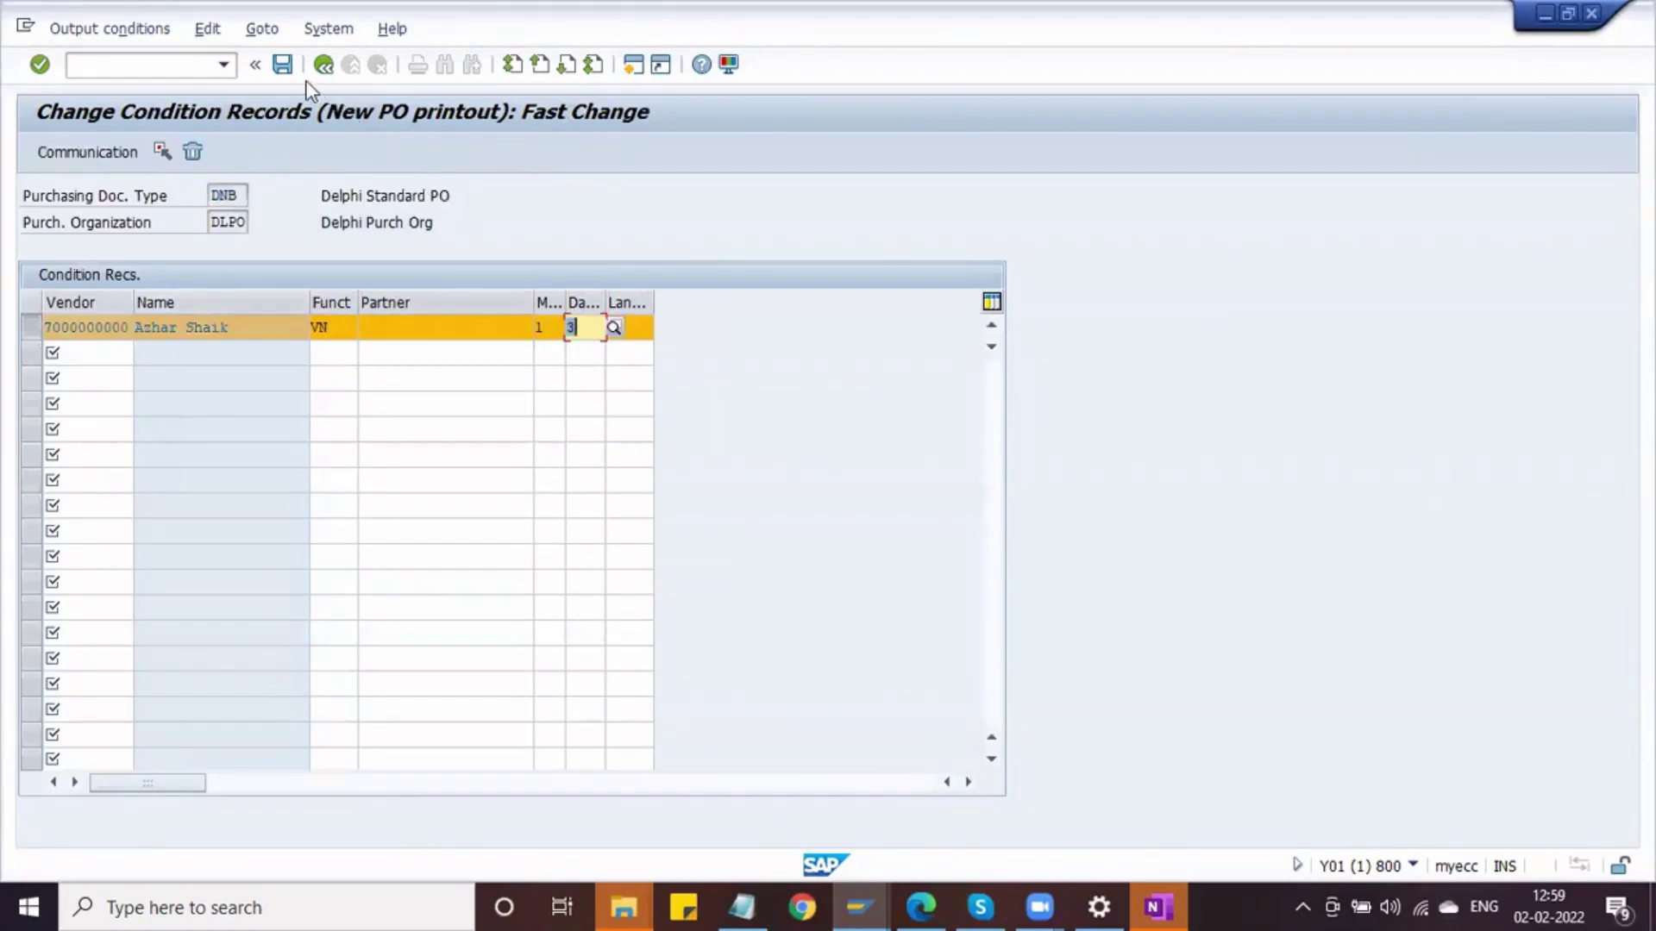
left_click(284, 65)
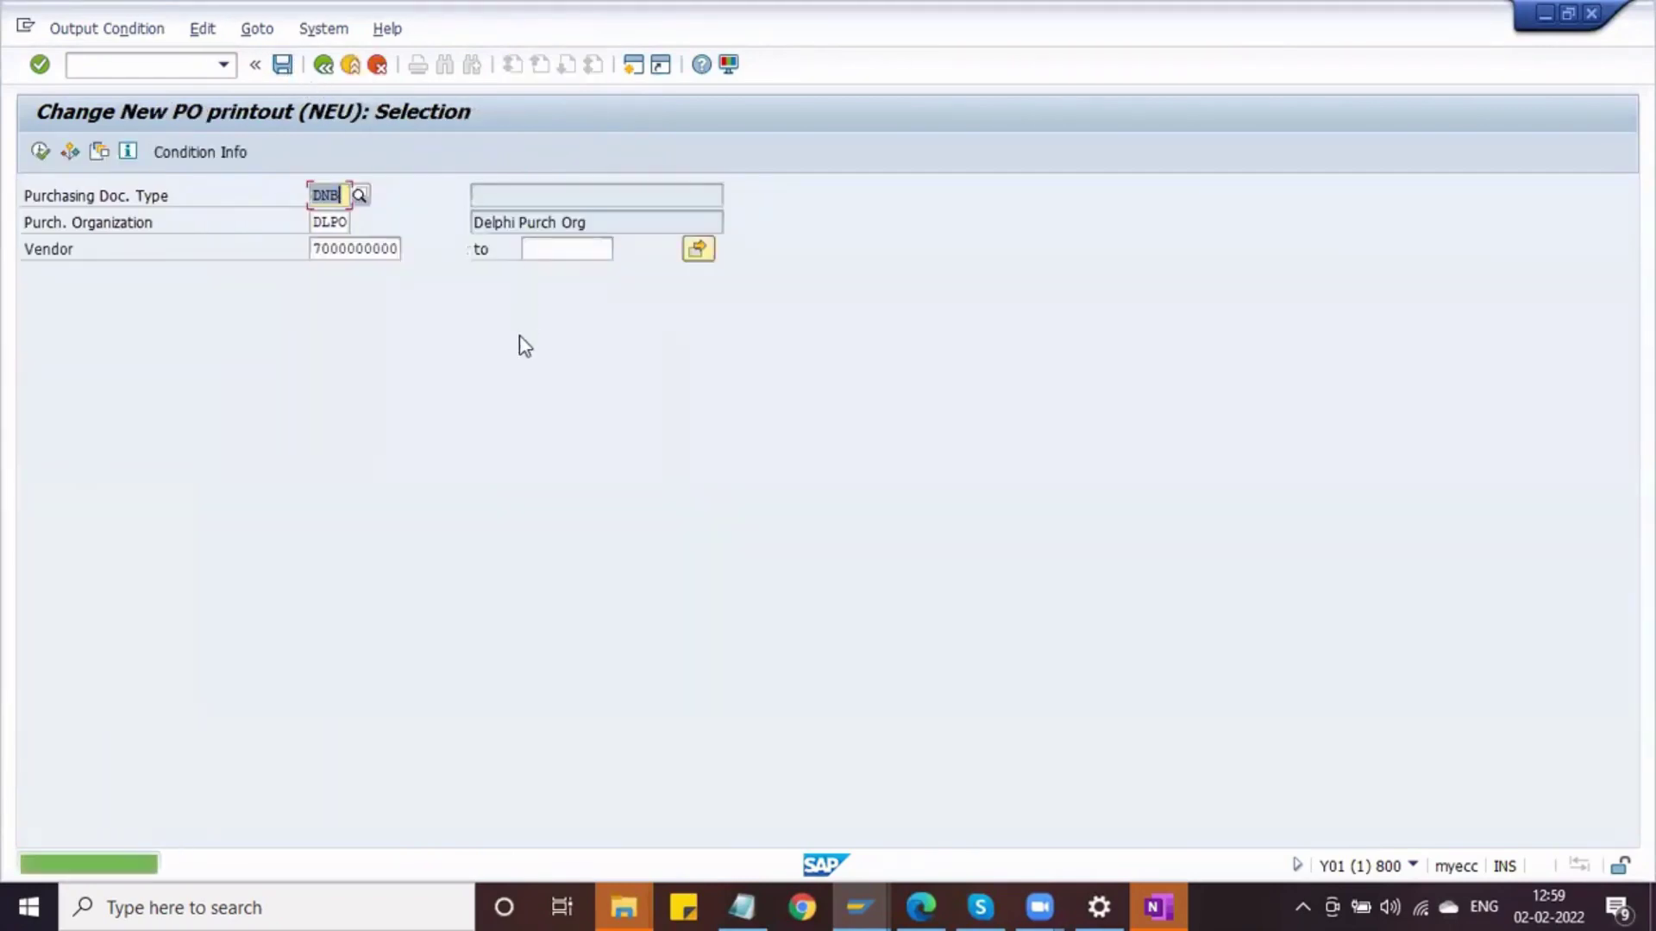
Start a new DNB purchase order in the purchase order session and enter the same vendor's number
key("alt+Tab")
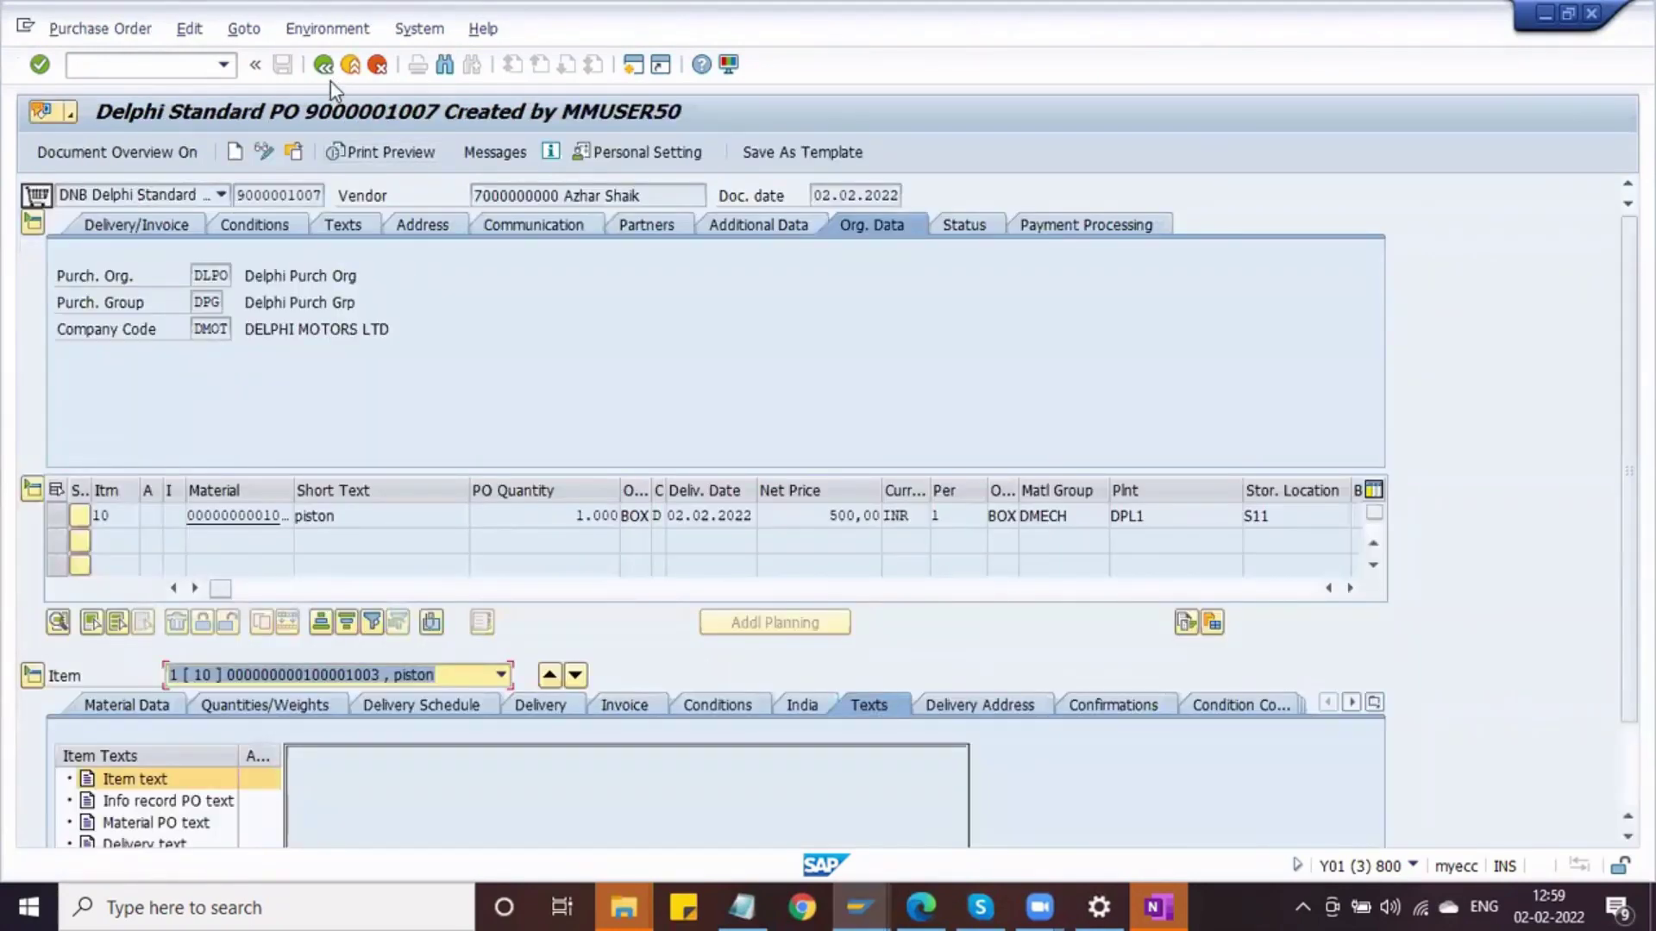
left_click(197, 67)
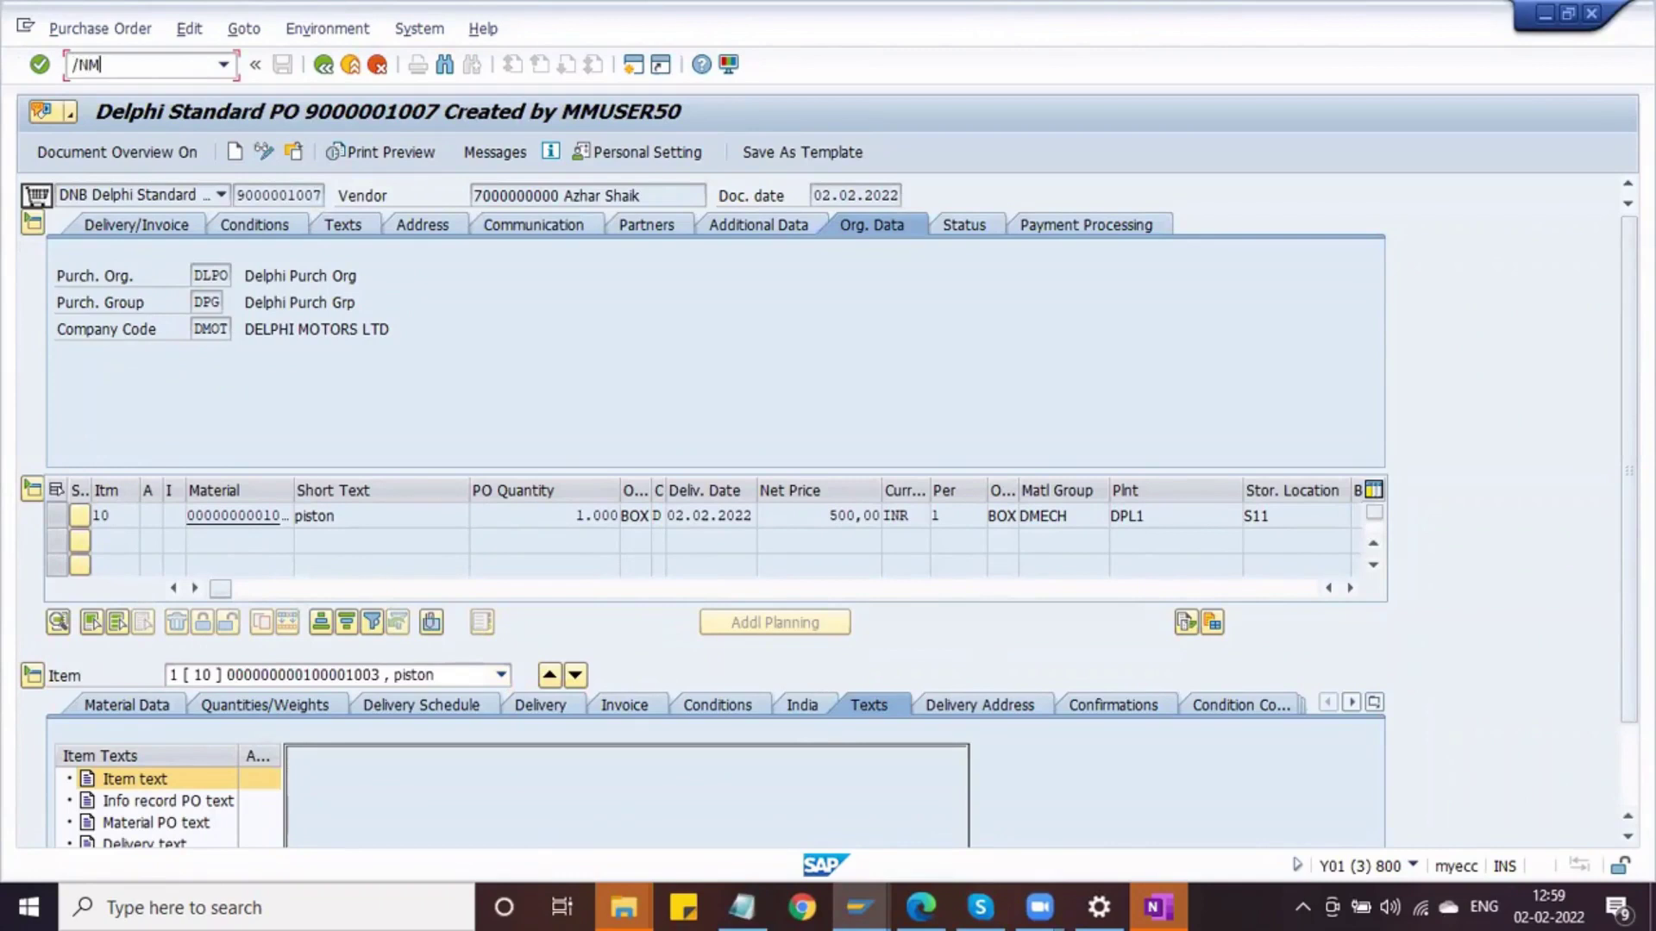
key("Return")
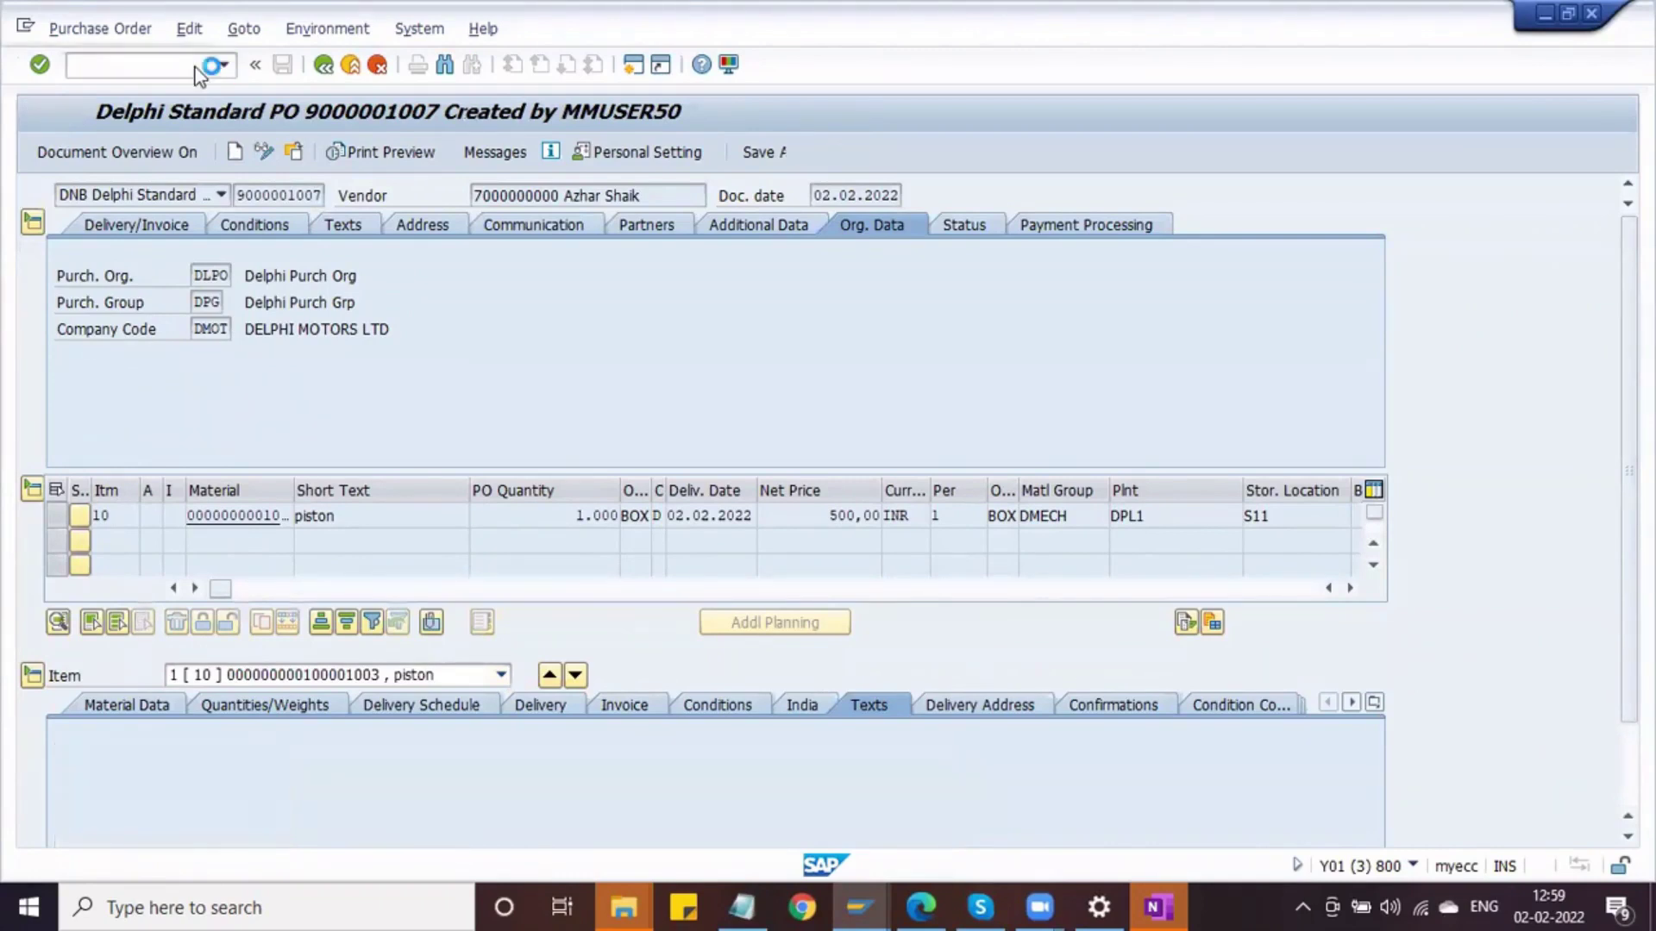
left_click(480, 190)
key("space")
key("Down")
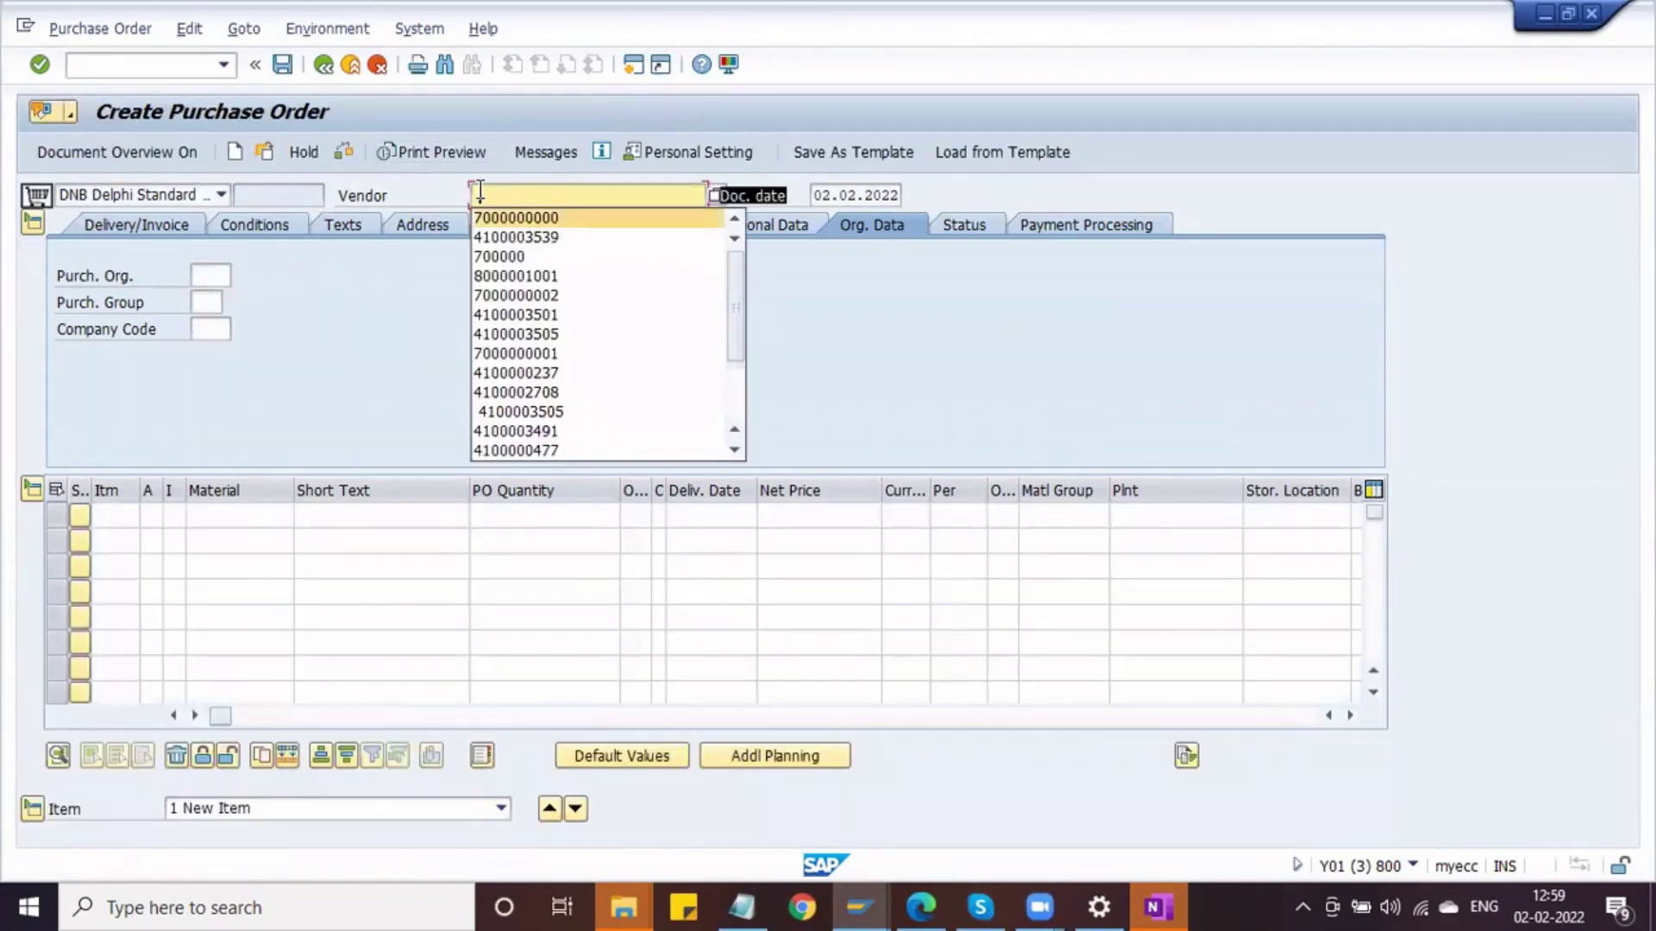
key("Return")
key("Tab")
Fill in the order's organizational data with purchasing organization DLPO, purchasing group dpg and company code dmot
key("Tab")
key("space")
key("Down")
key("Return")
key("Tab")
key("space")
key("Down")
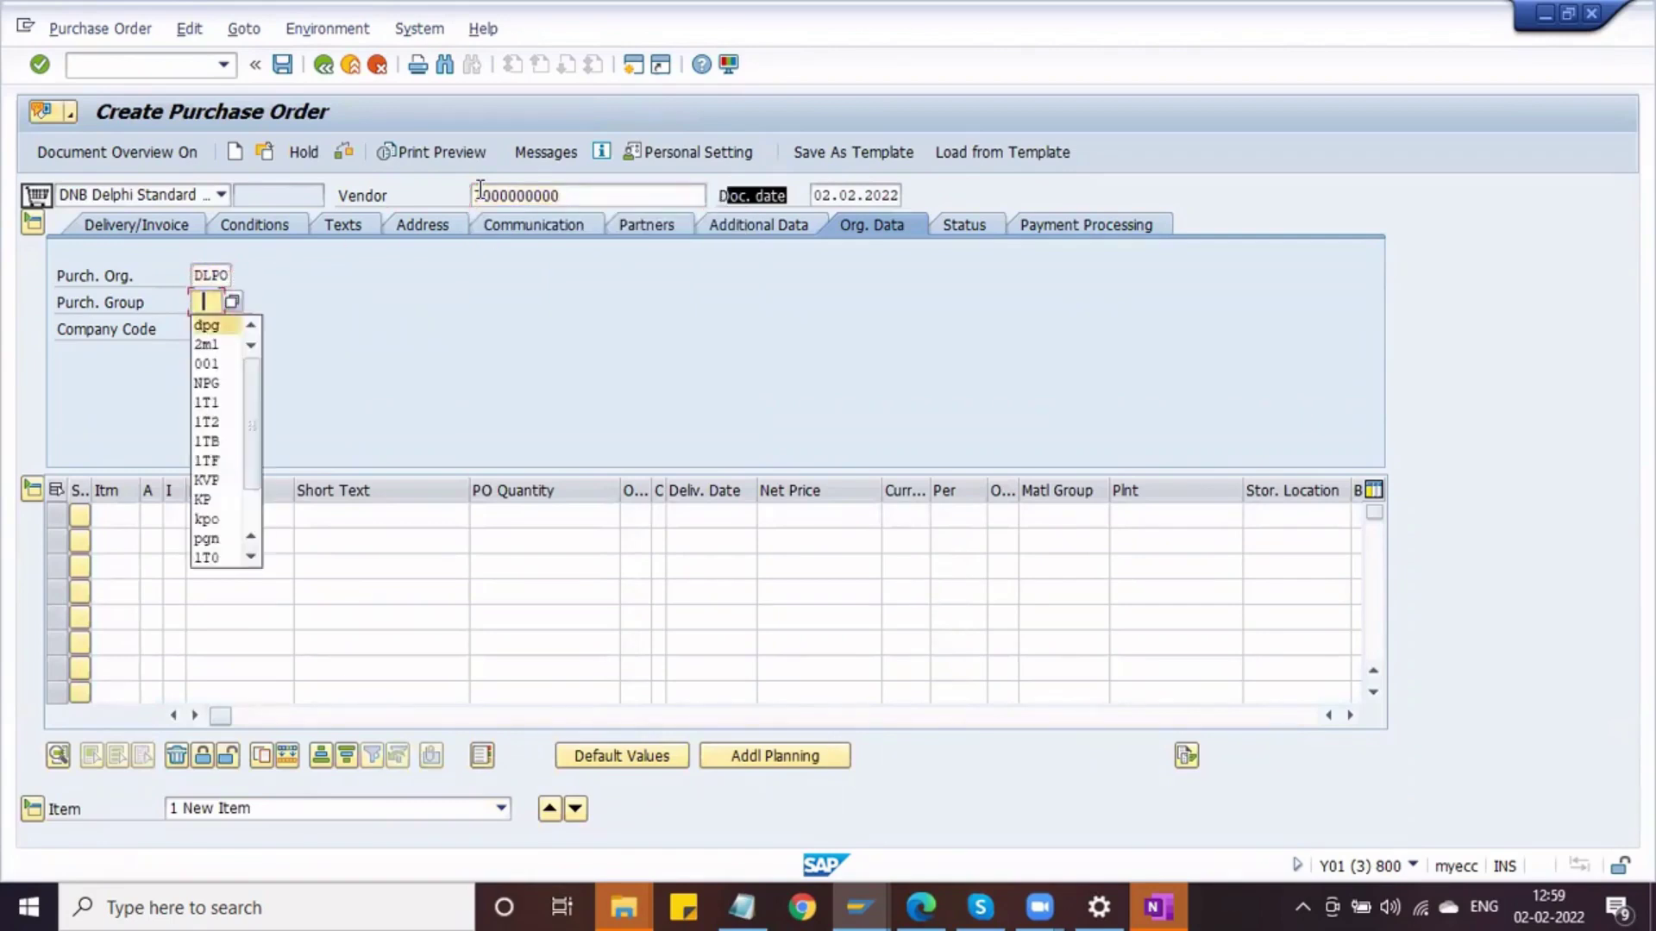
key("Return")
key("Tab")
key("space")
key("Down")
key("Return")
Enter the piston material 100001003 in the first item line with a purchase order quantity of 1000
key("Tab")
key("space")
key("Down")
key("Return")
key("Tab")
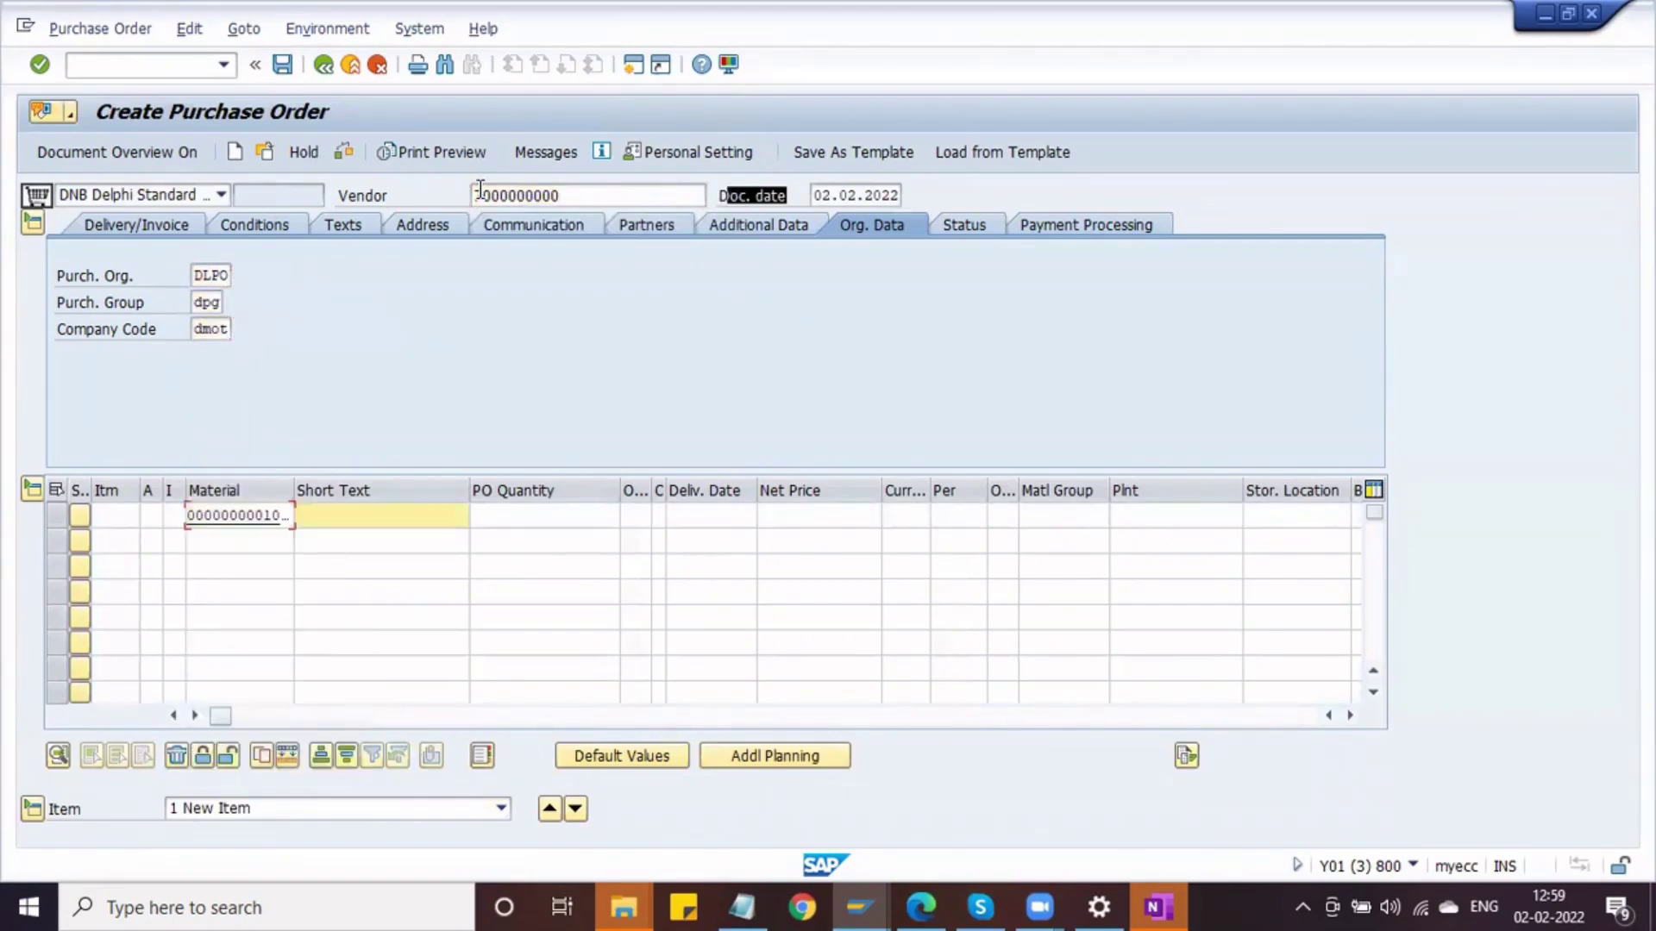
key("Tab")
type("1000")
key("Tab")
key("Tab")
key("Tab")
key("Tab")
key("Tab")
key("Tab")
key("Tab")
key("Tab")
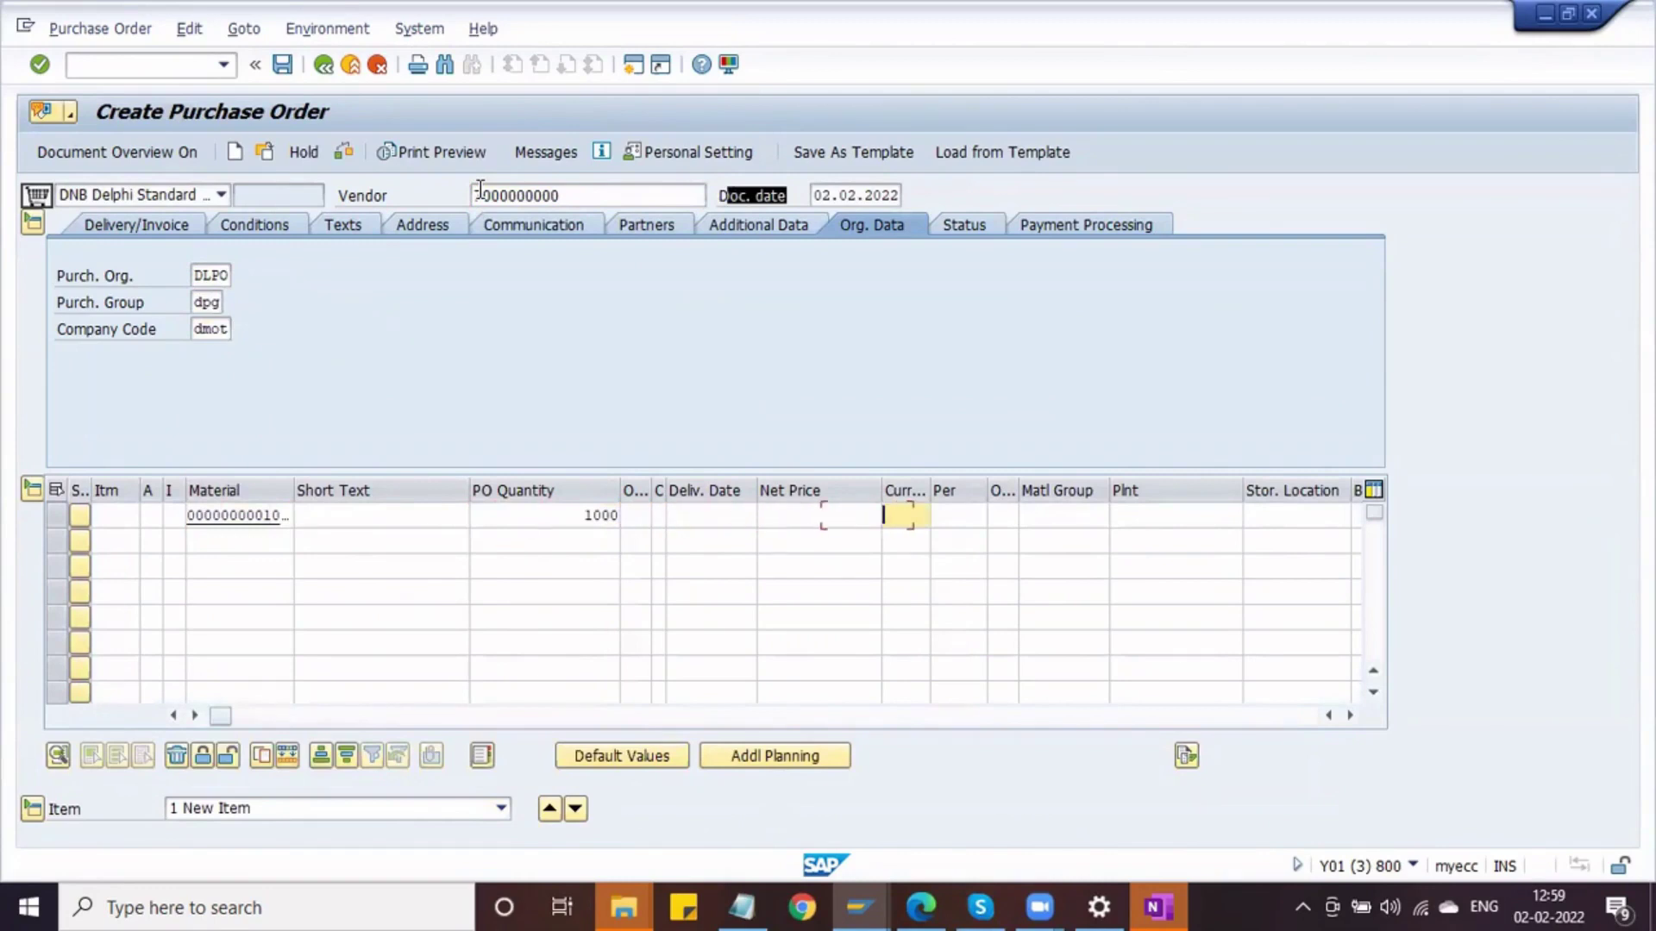
Assign plant dpl1 and storage location s11 to the item and validate the entered order data
key("space")
key("Down")
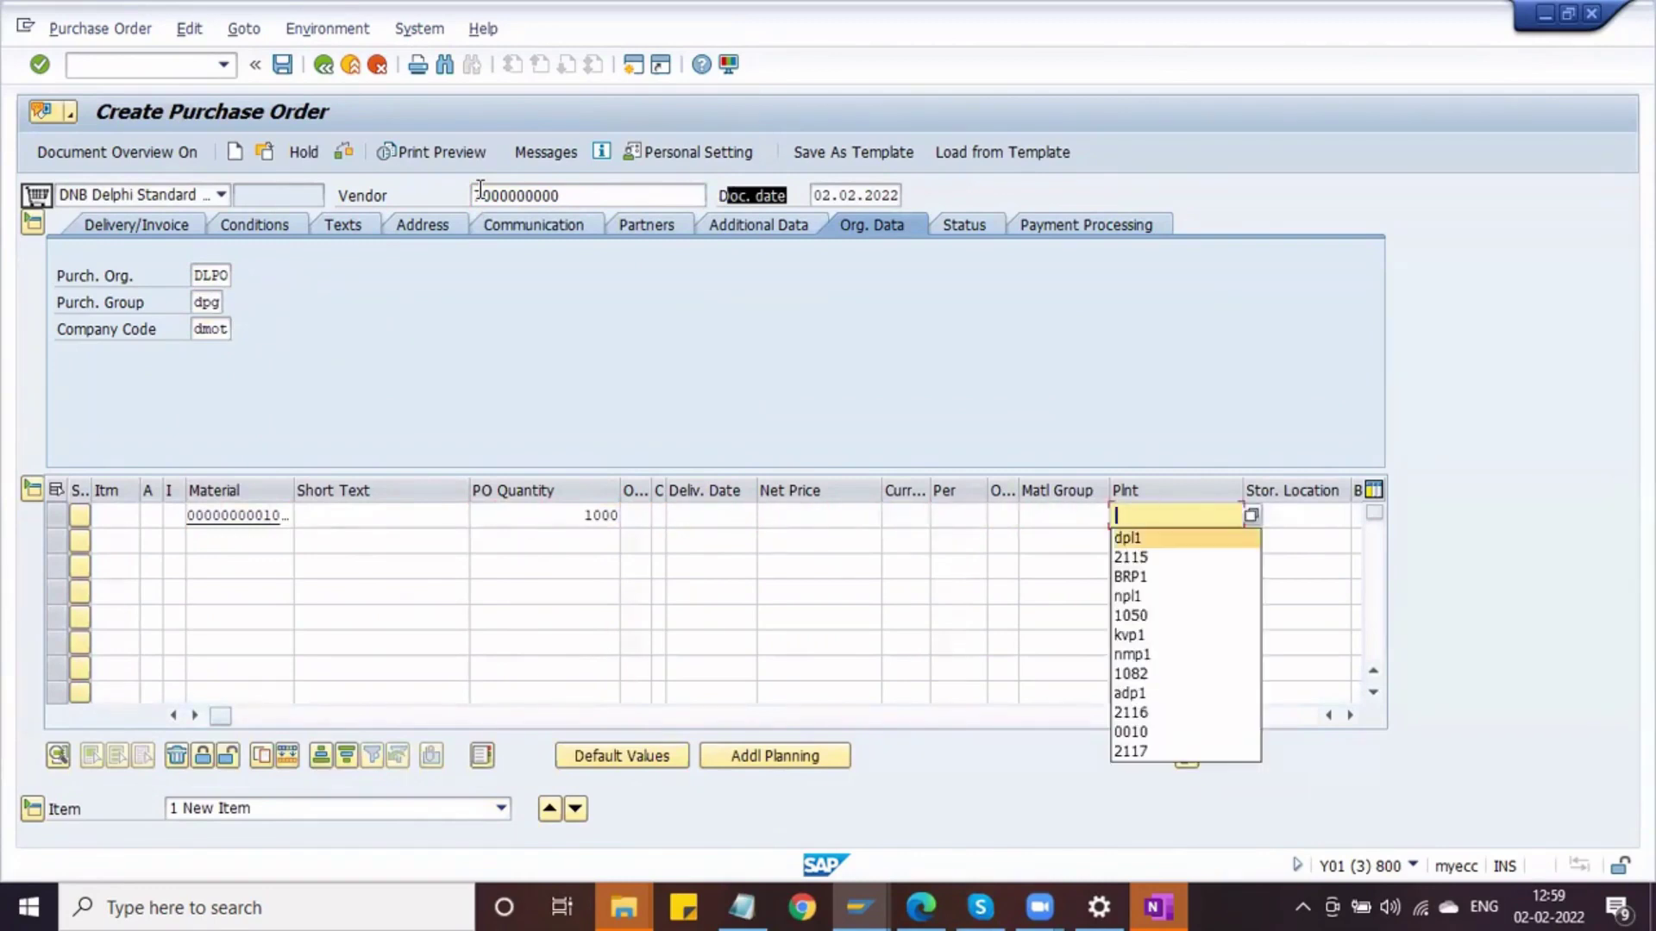
key("Return")
key("Tab")
key("space")
key("Down")
key("Down")
key("Return")
key("Tab")
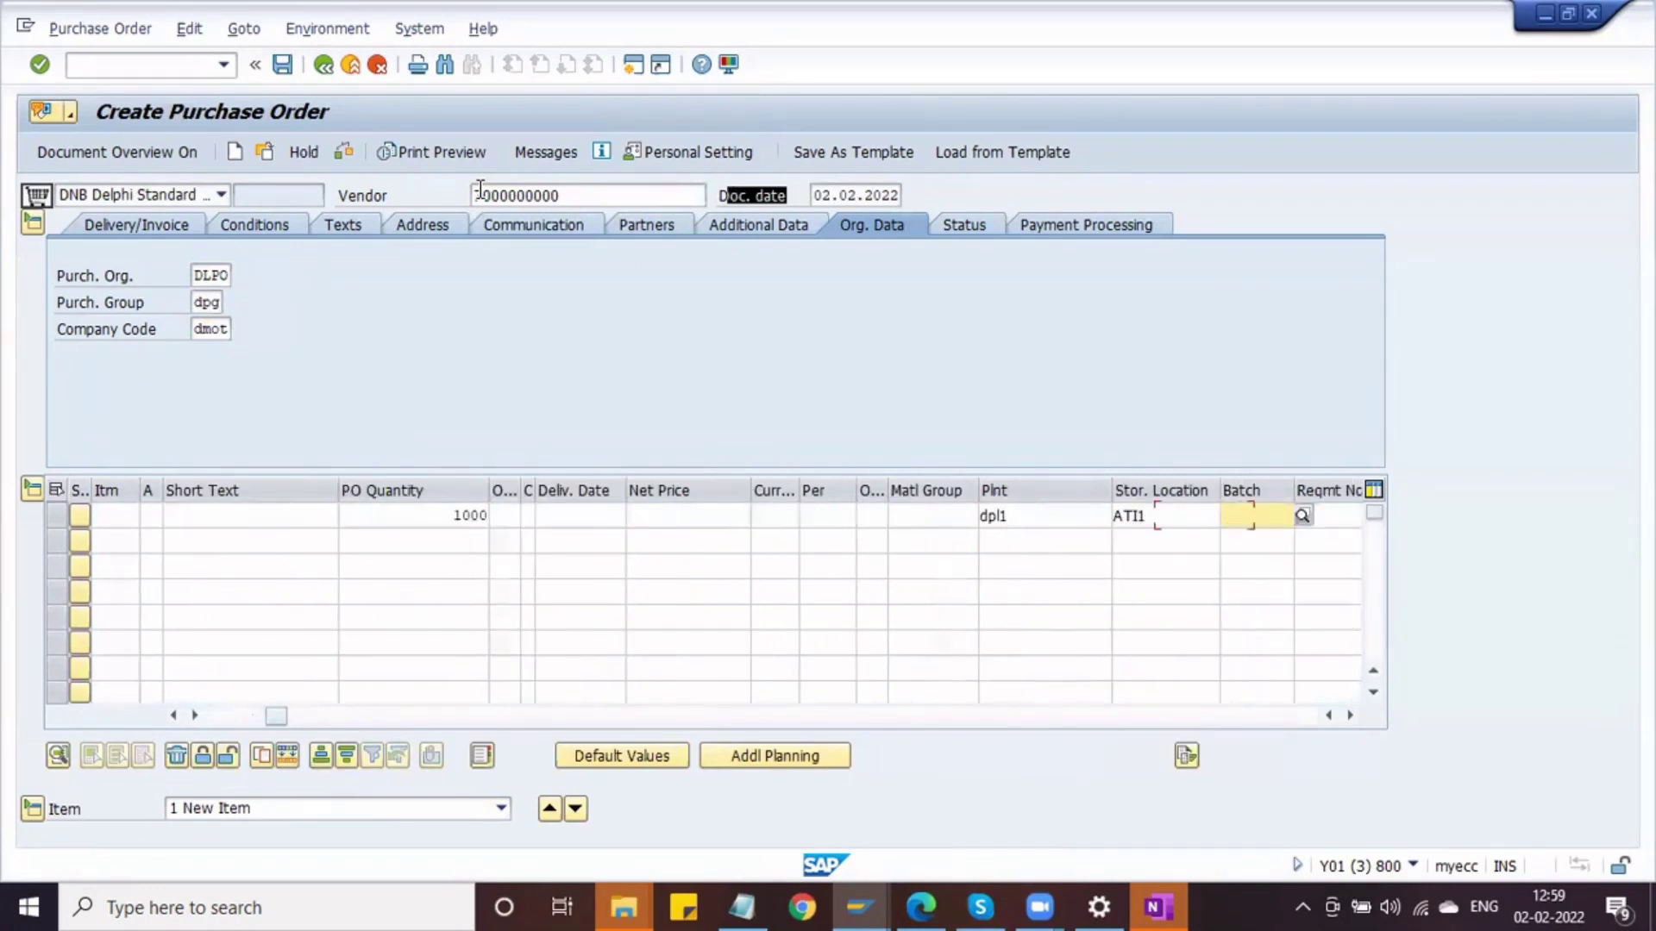
key("shift+Tab")
key("BackSpace")
type("s11")
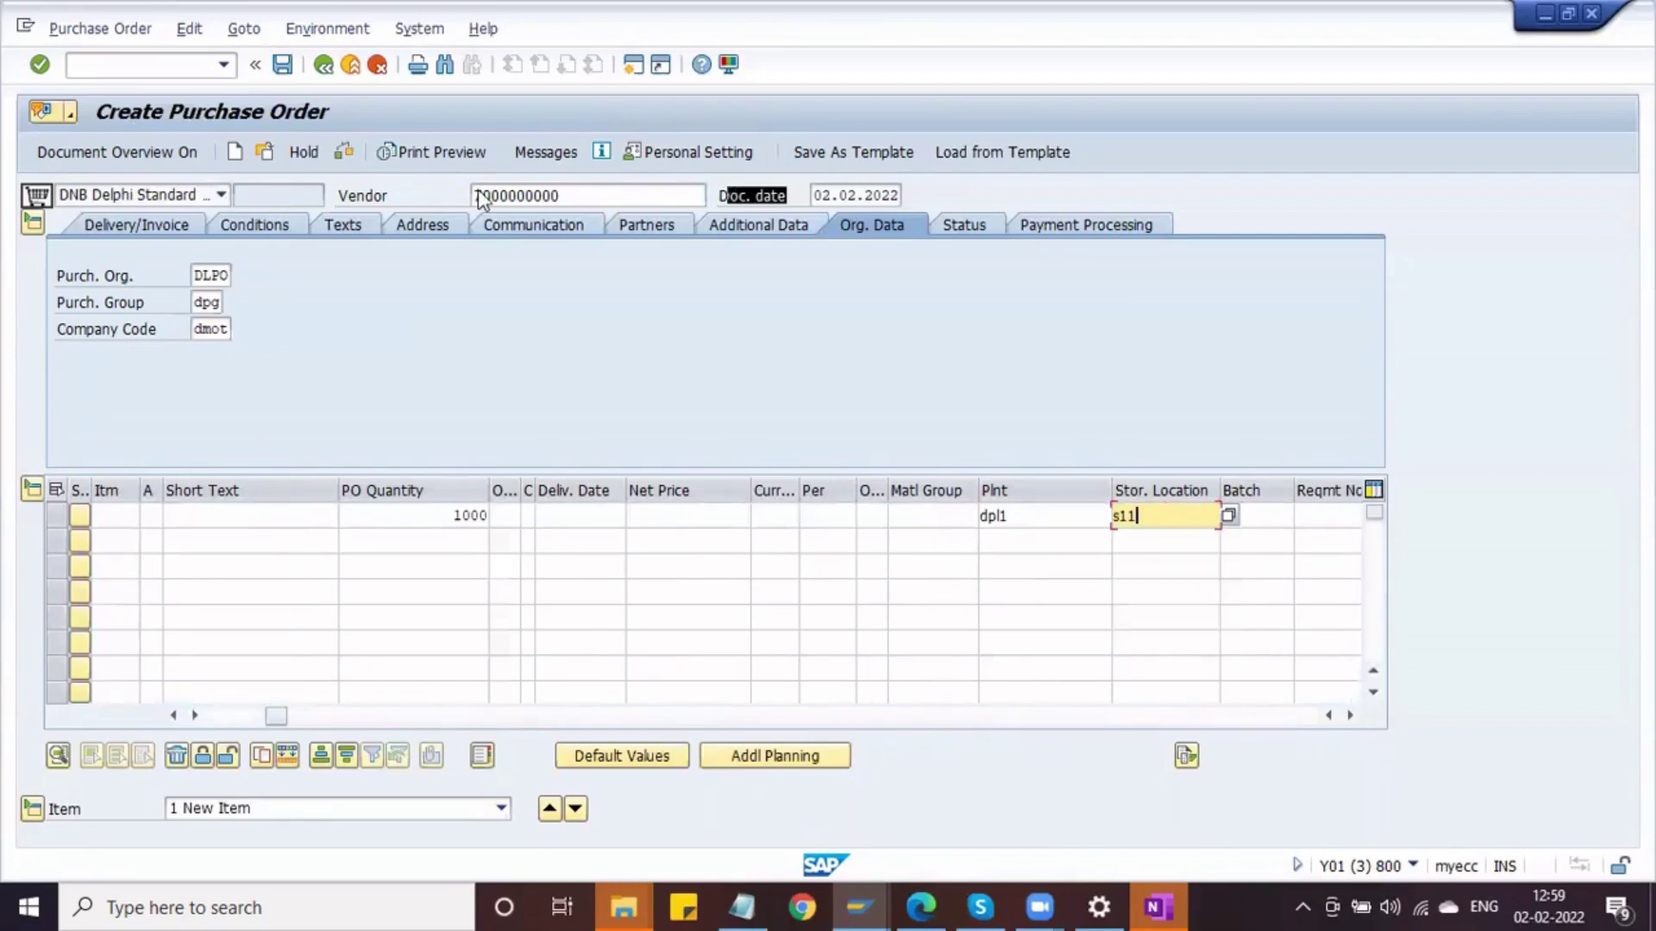
key("Return")
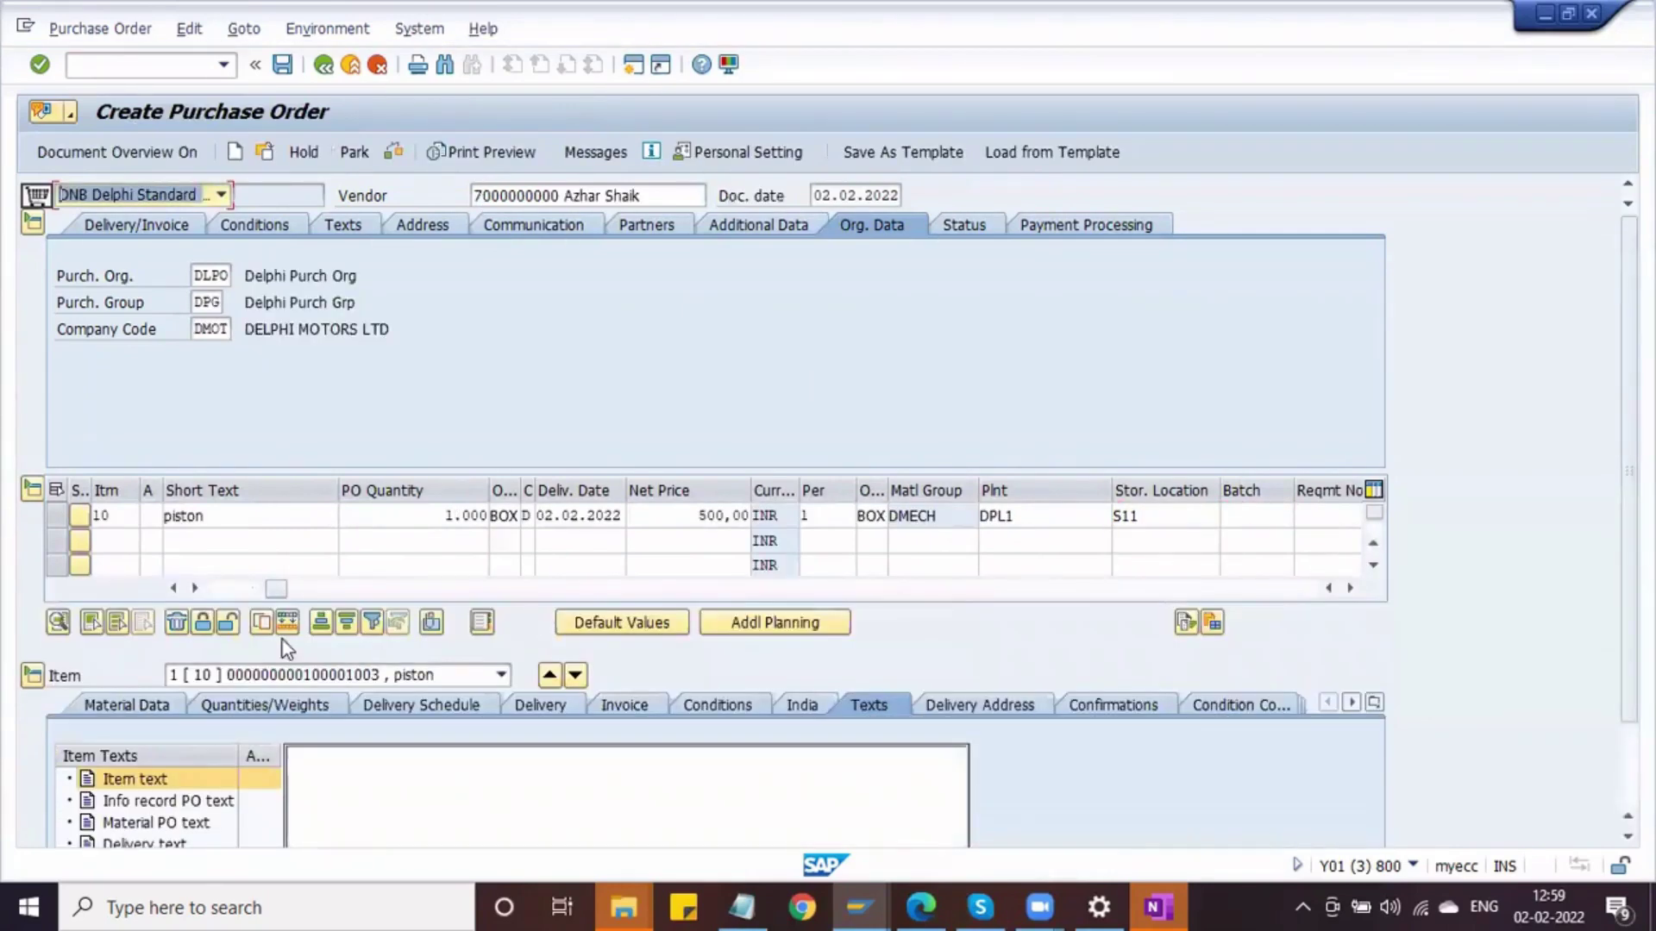
Check the purchase order and examine the dispatch time in the further data of its NEU output
left_click(210, 587)
left_click(393, 154)
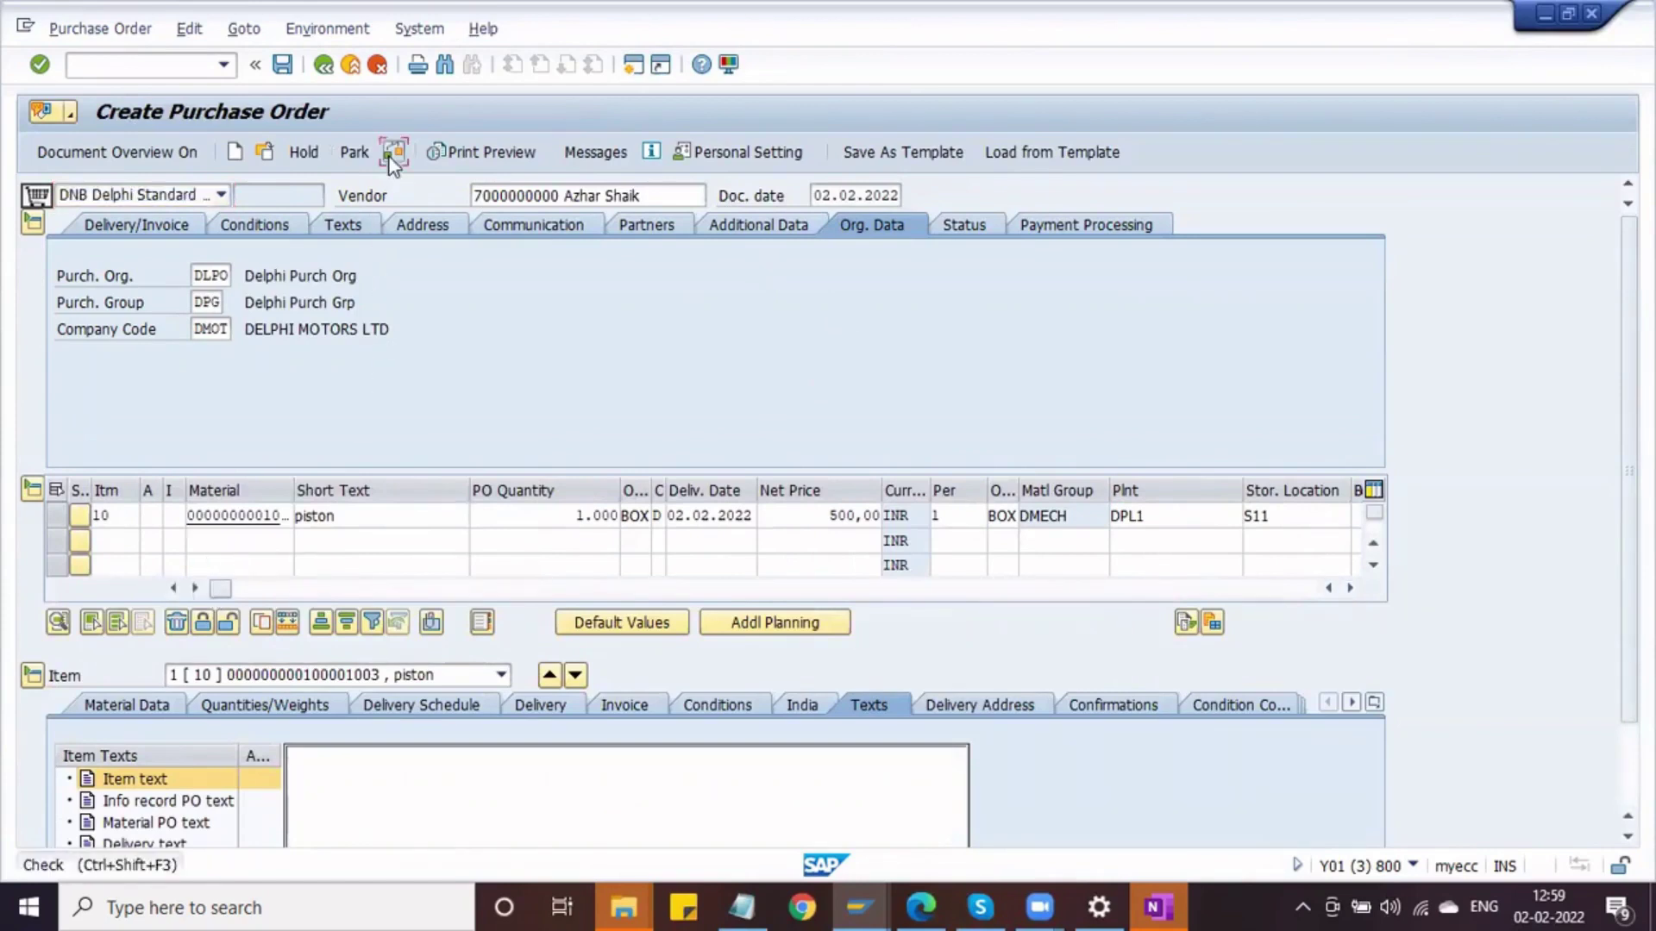
left_click(585, 152)
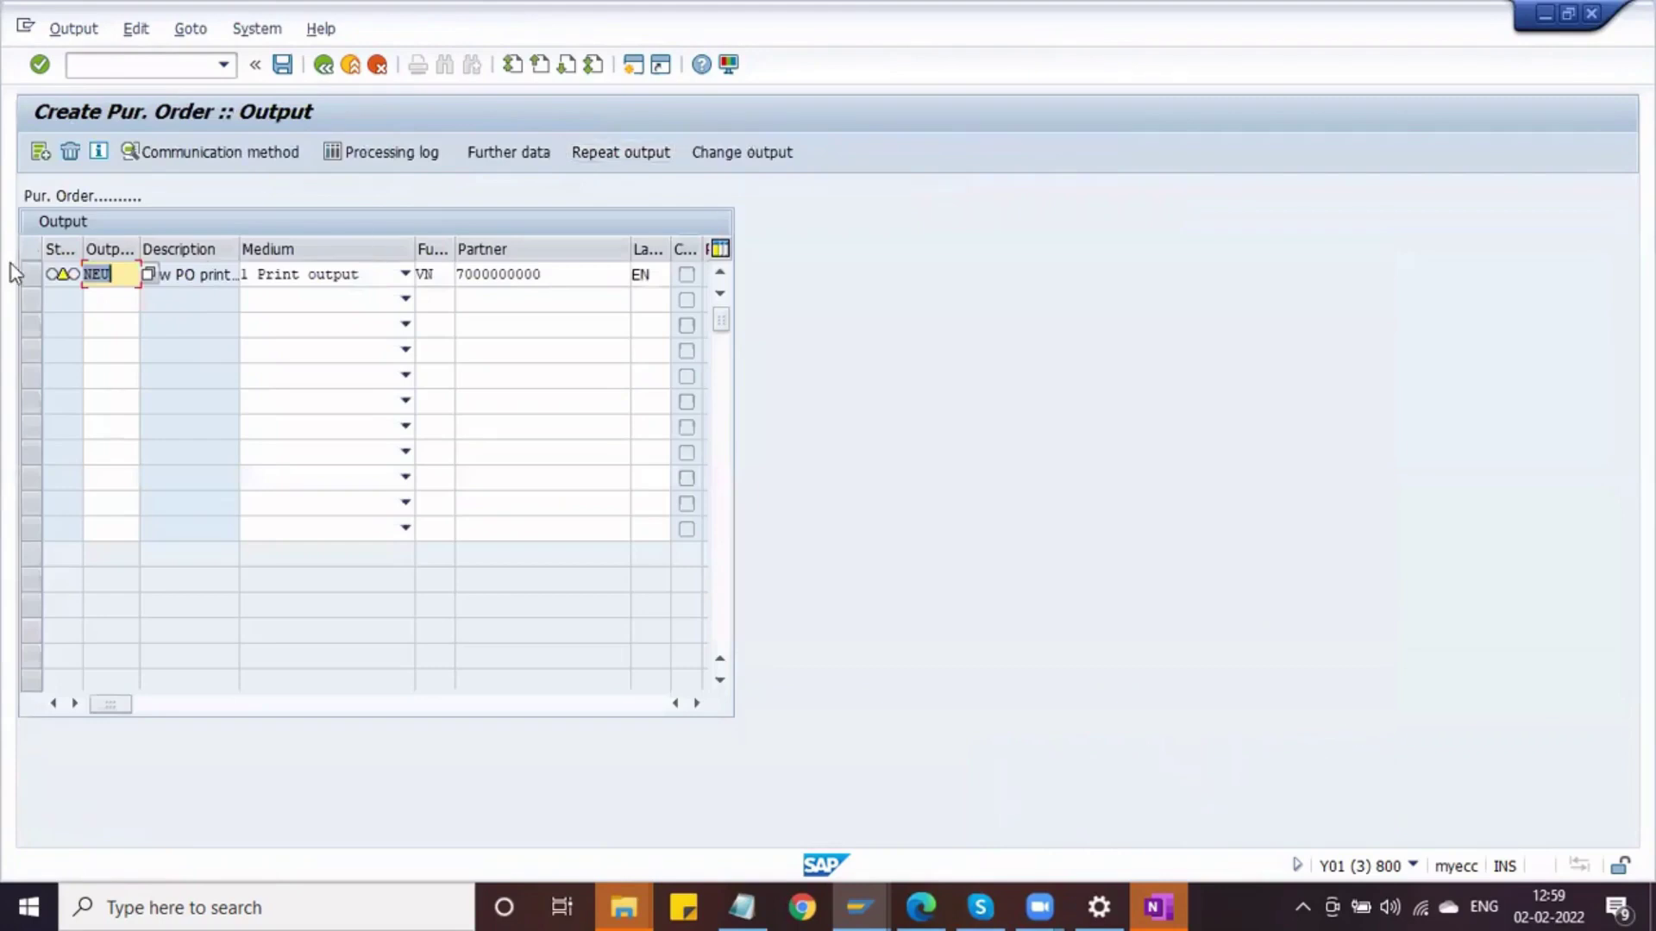
left_click(29, 278)
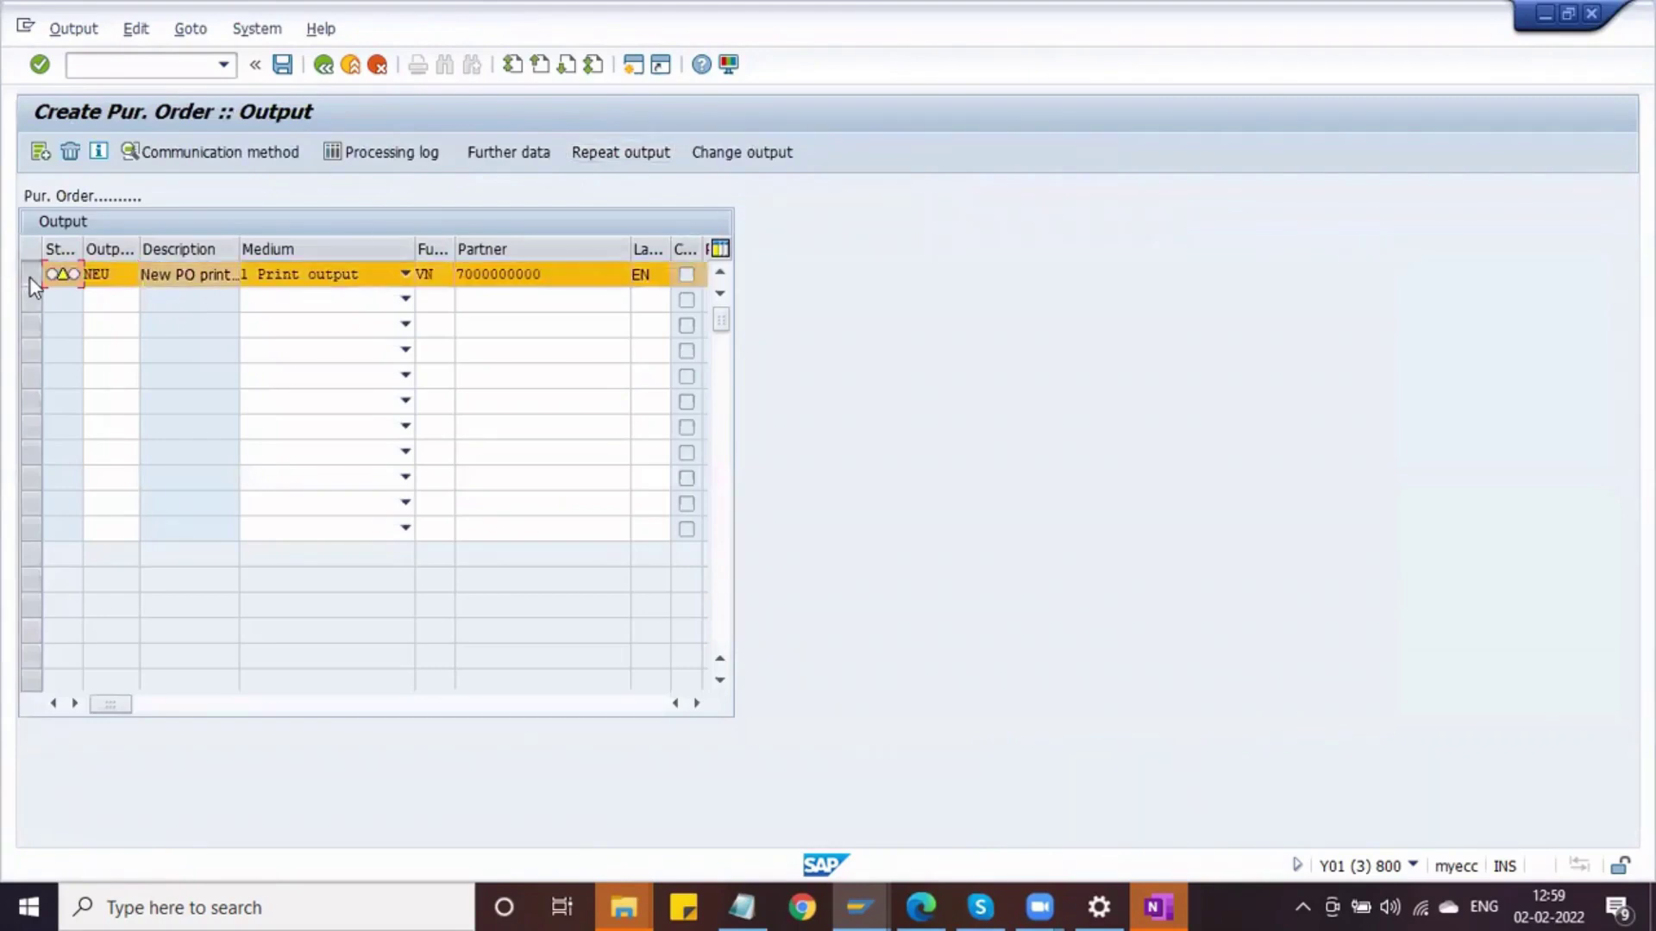
left_click(507, 152)
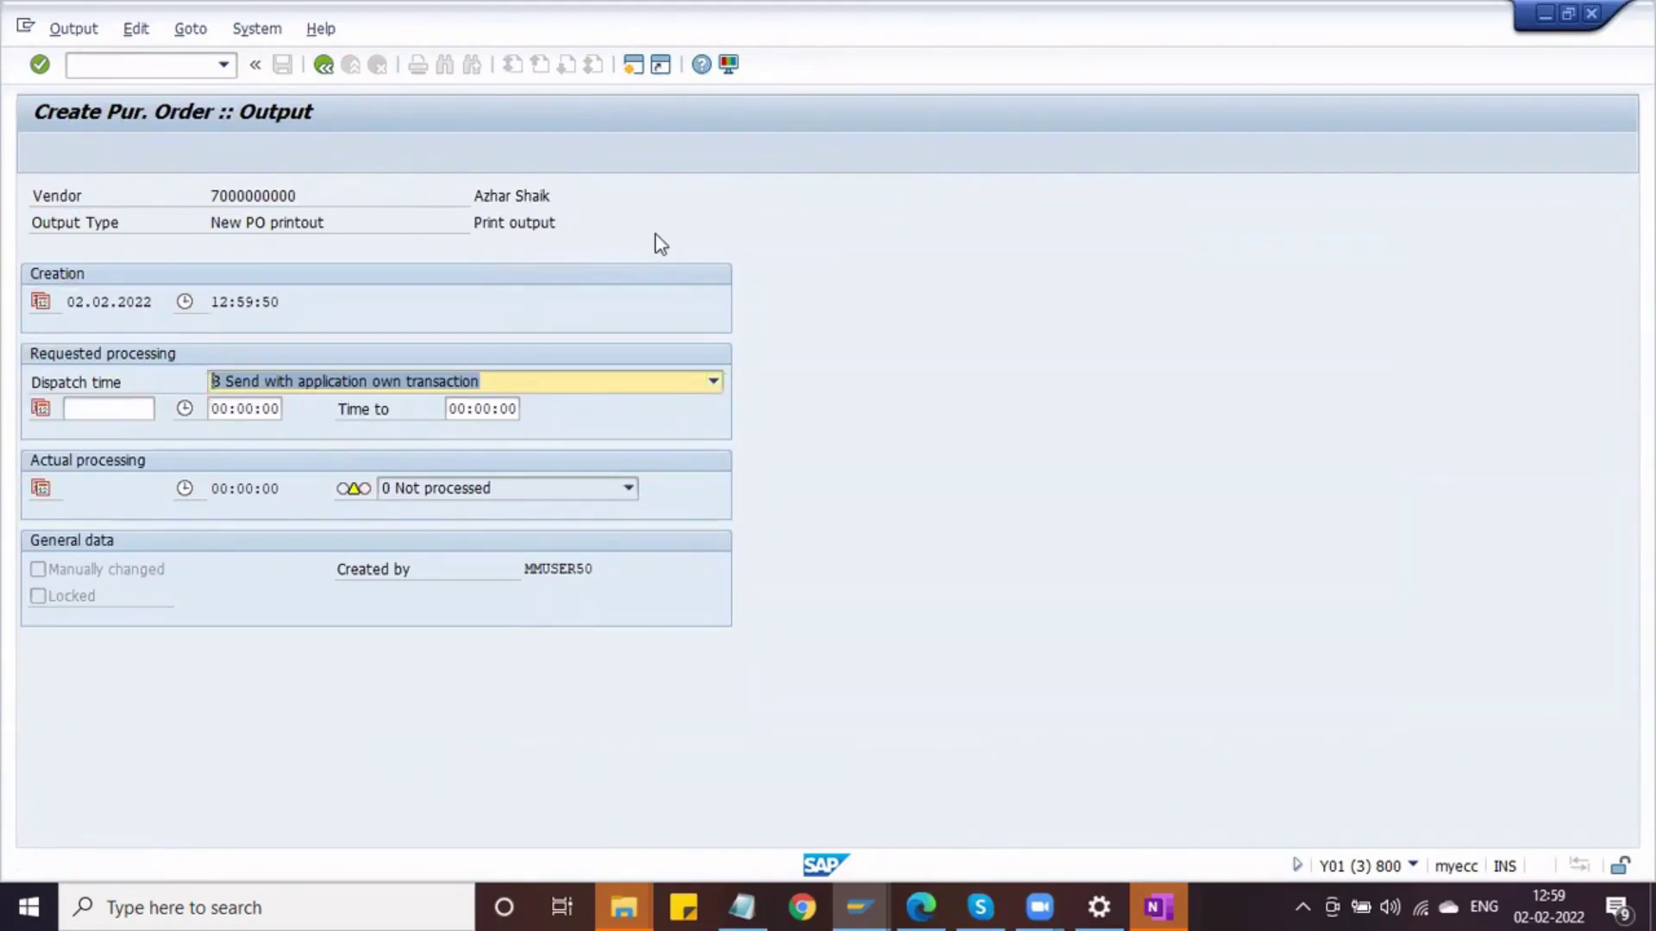
key("ctrl+s")
left_click(325, 66)
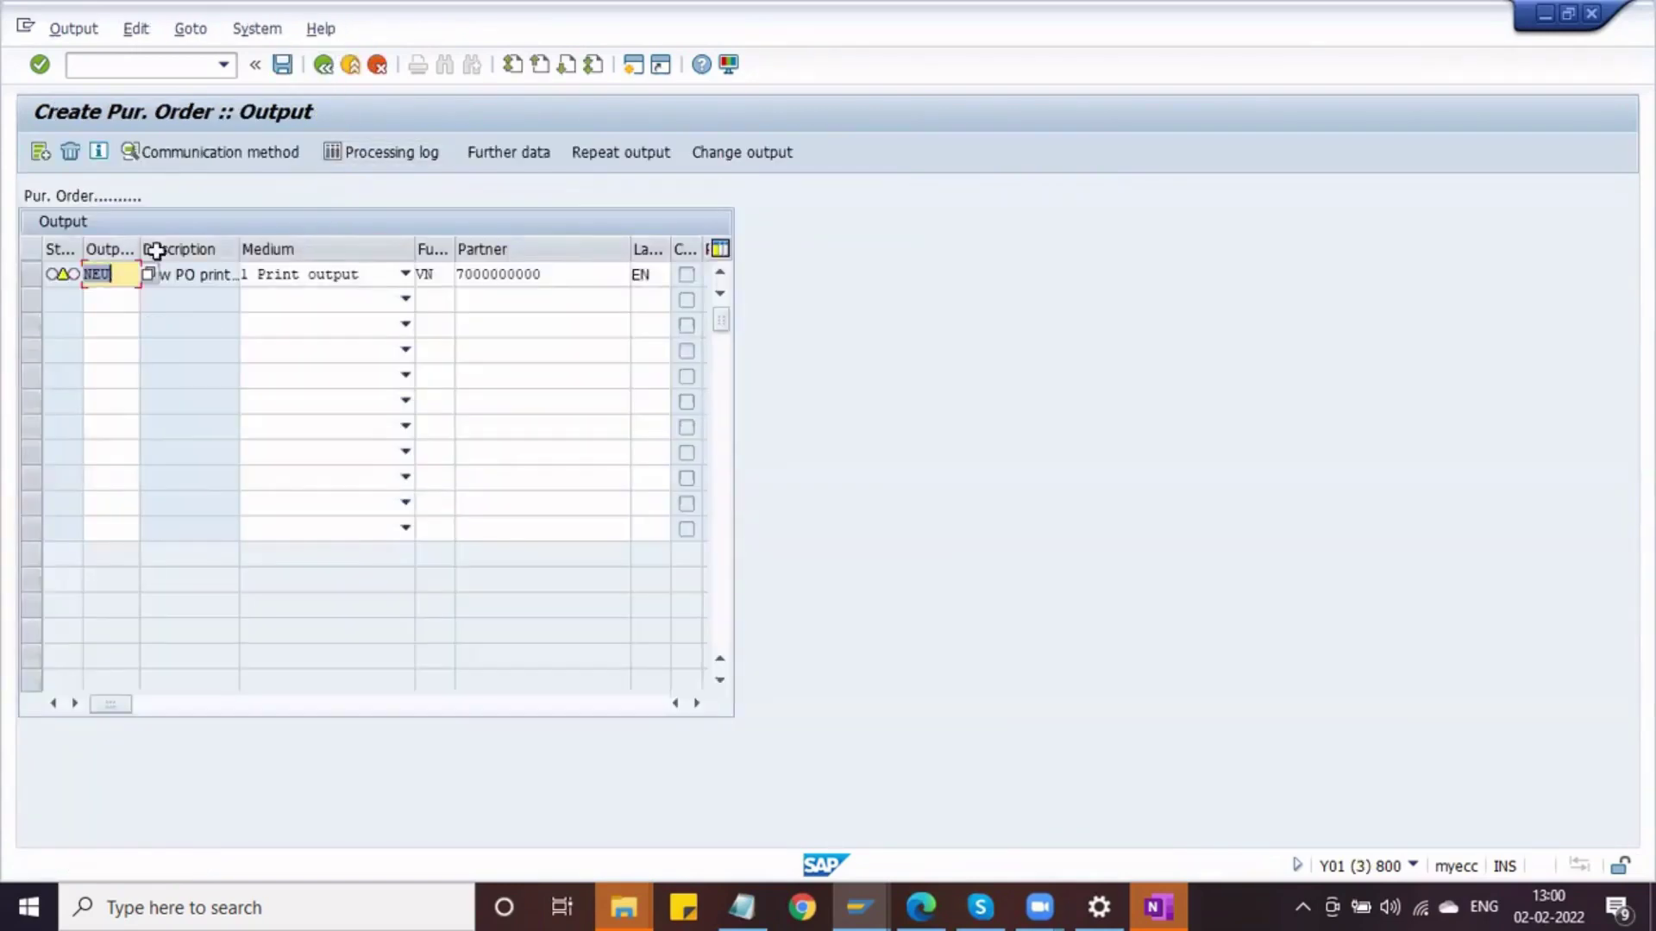
Save the purchase order, reopen the saved document and display its output messages
left_click(285, 66)
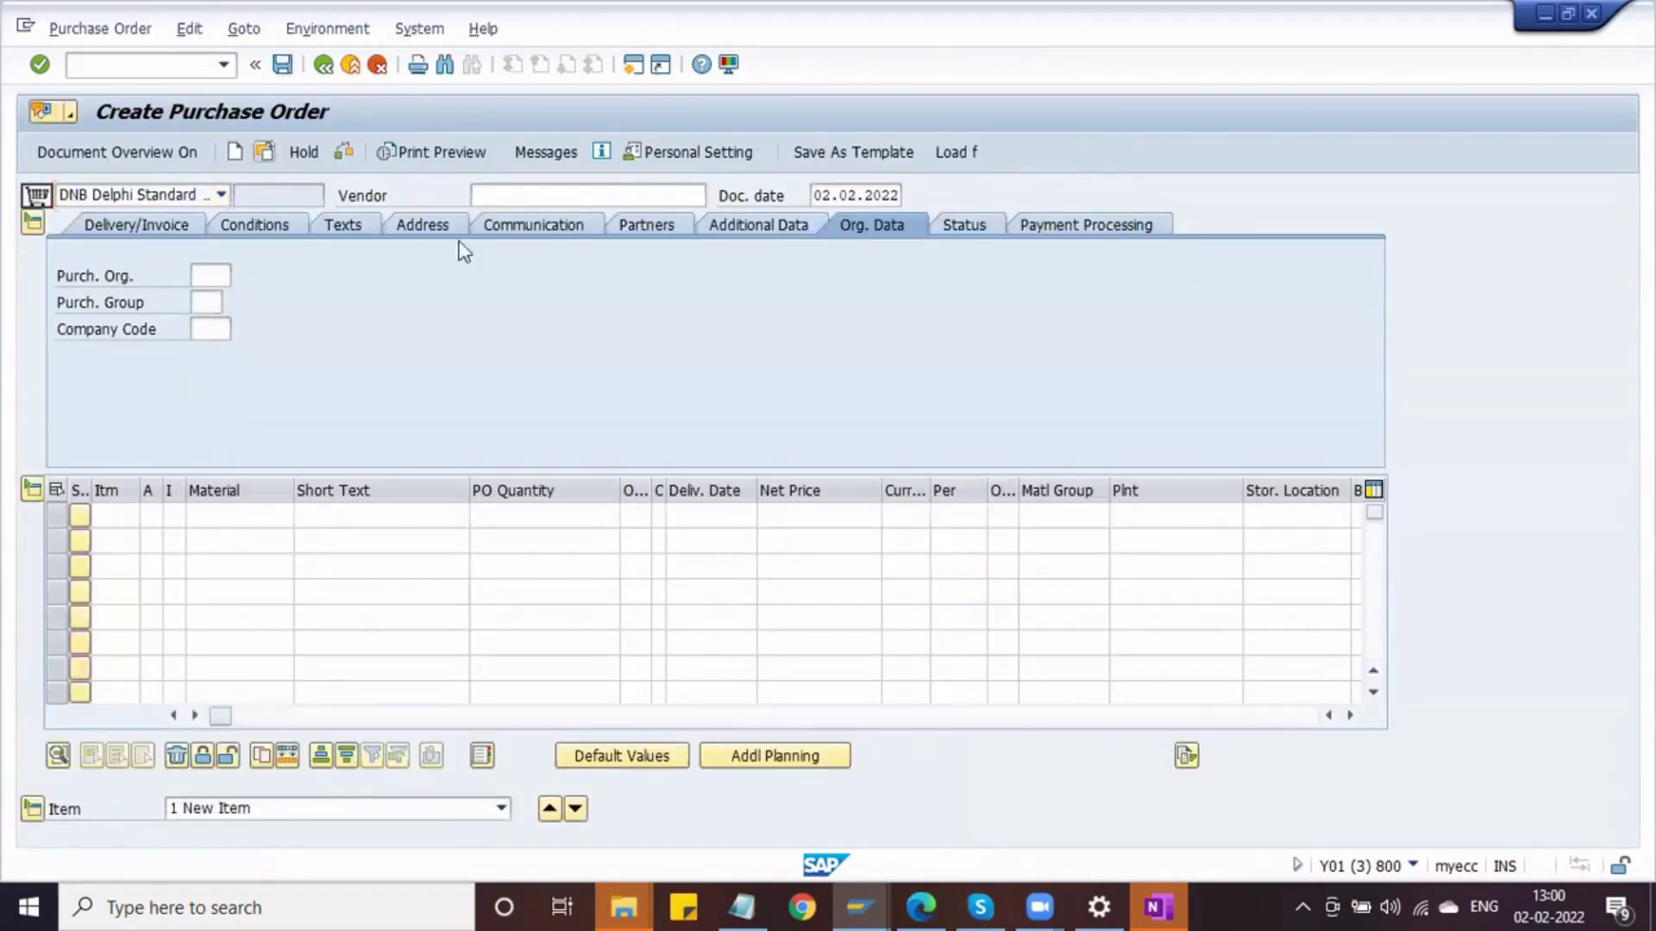
key("shift+F5")
key("Return")
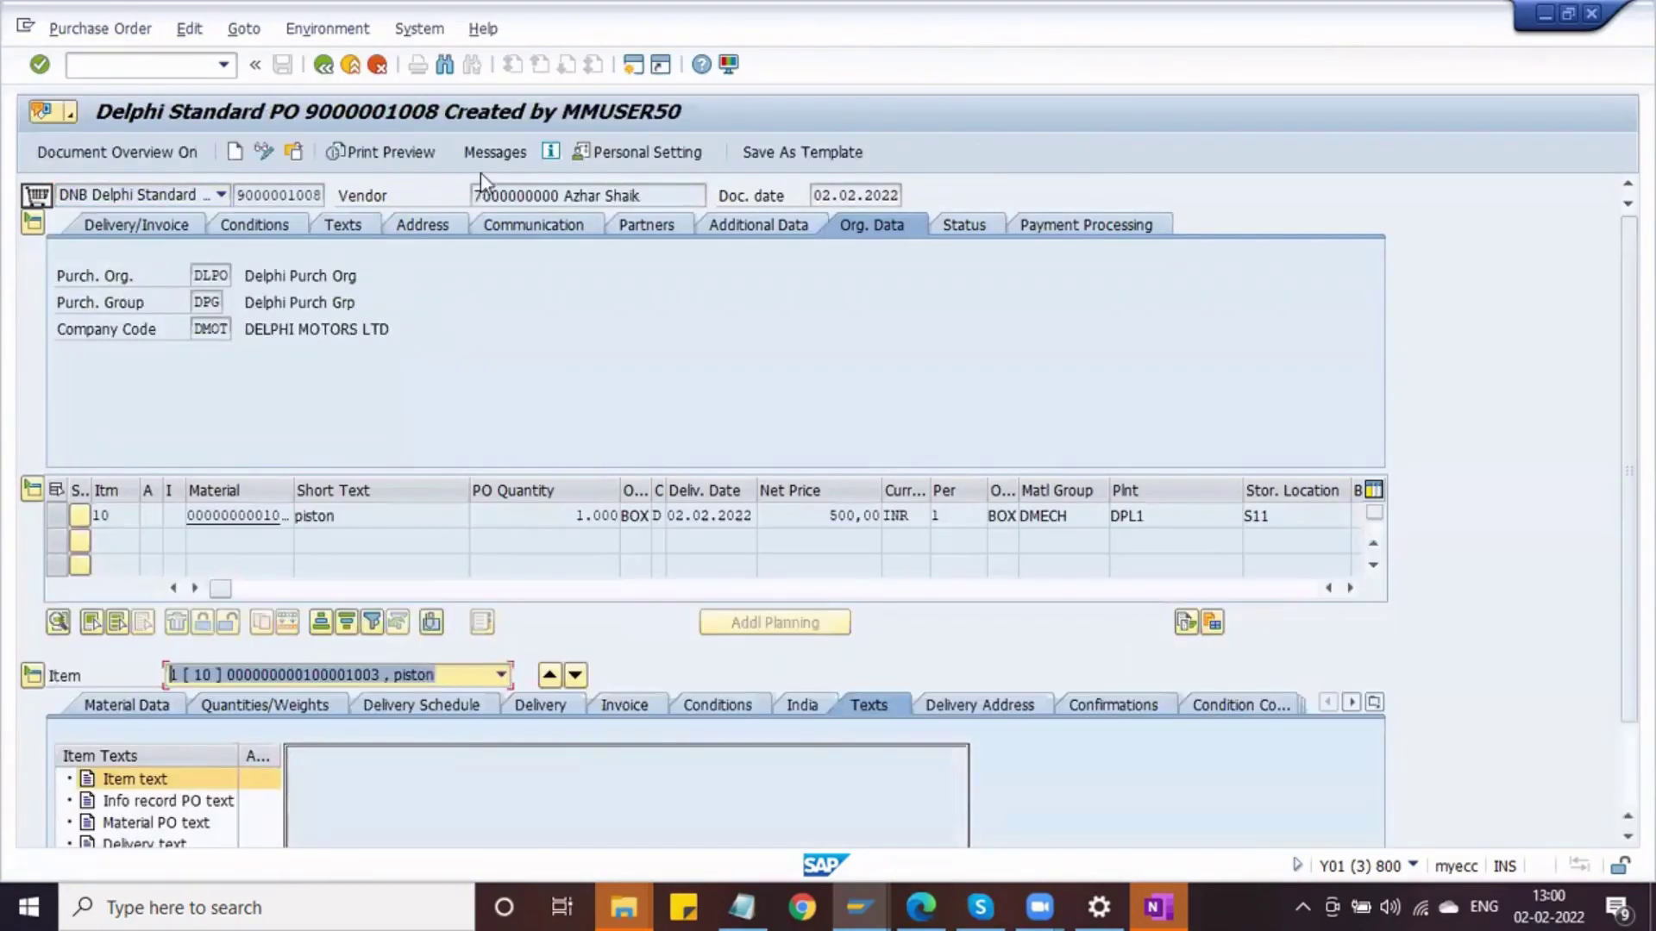
left_click(514, 152)
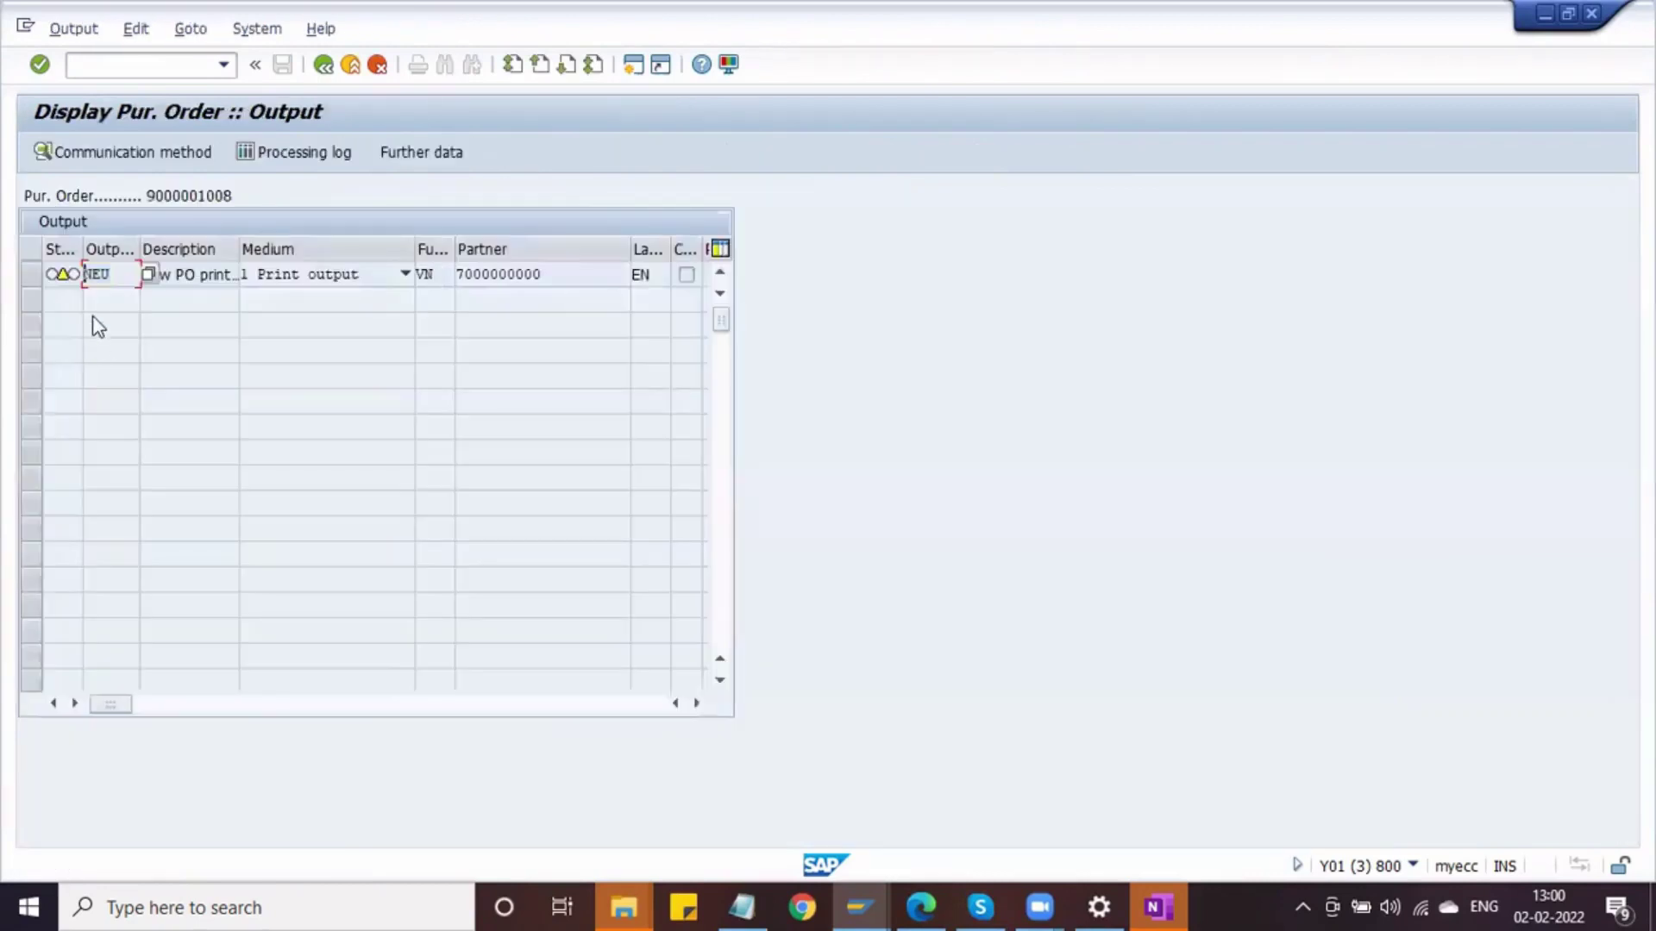
mouse_move(74, 285)
Open the Message Output selection for the saved purchase order's number and purchasing organization DLPO
left_click(173, 62)
key("Return")
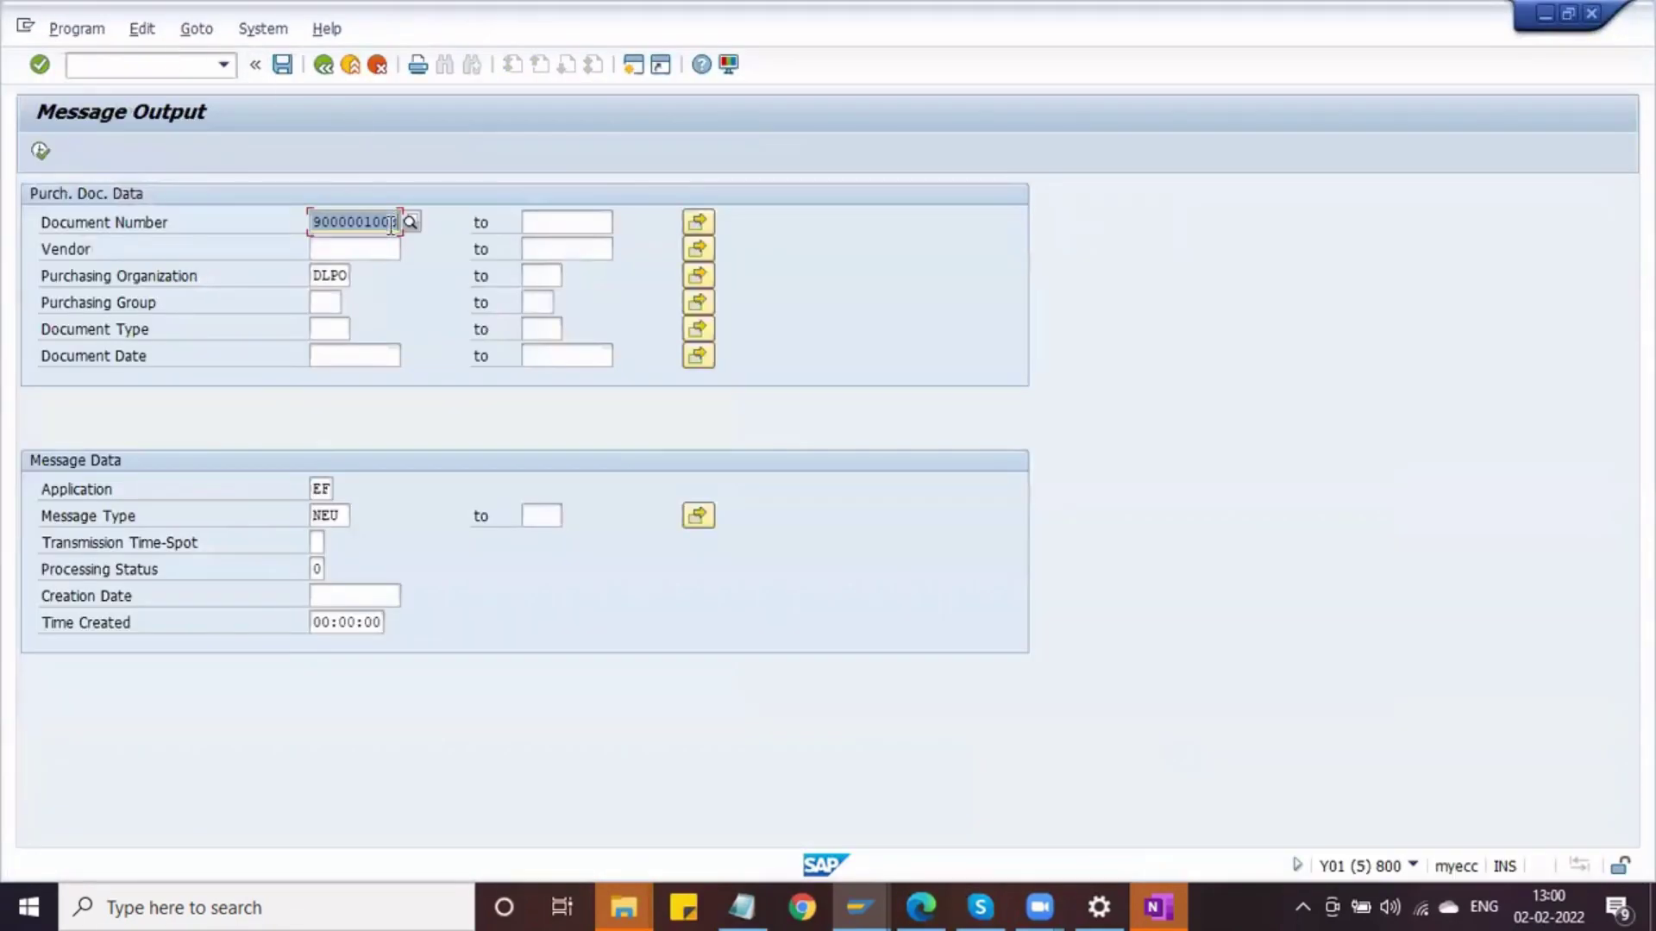
key("alt+Tab")
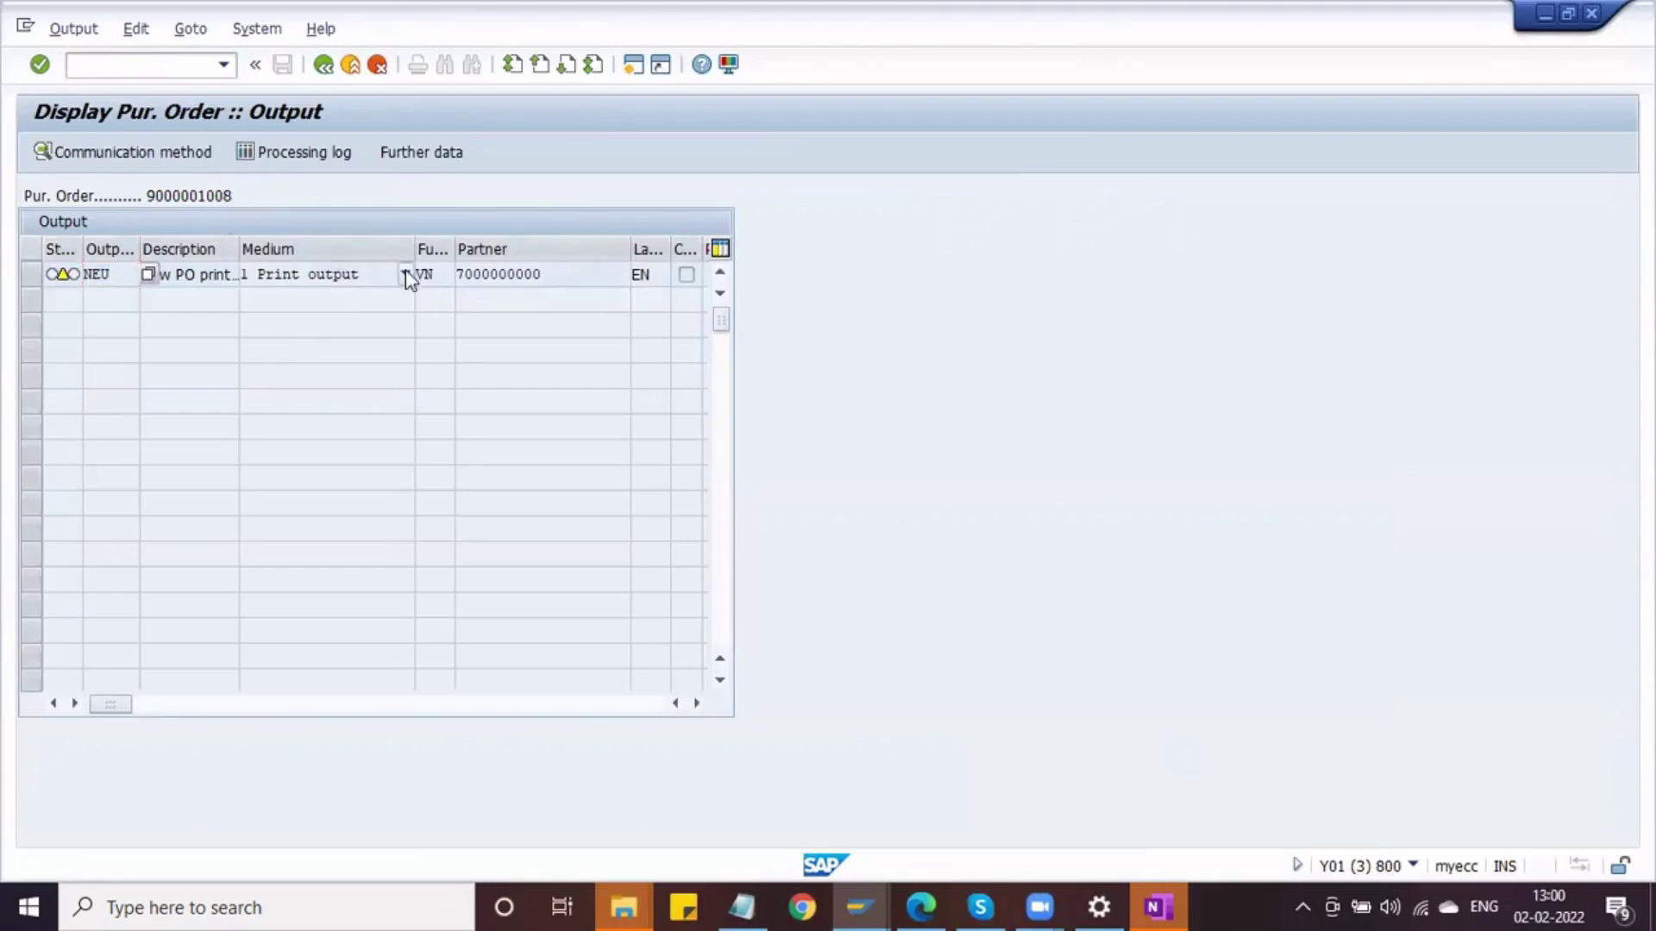
key("alt+Tab")
Run the message selection with application EF, message type NEU and processing status 0 Not processed
left_click(335, 514)
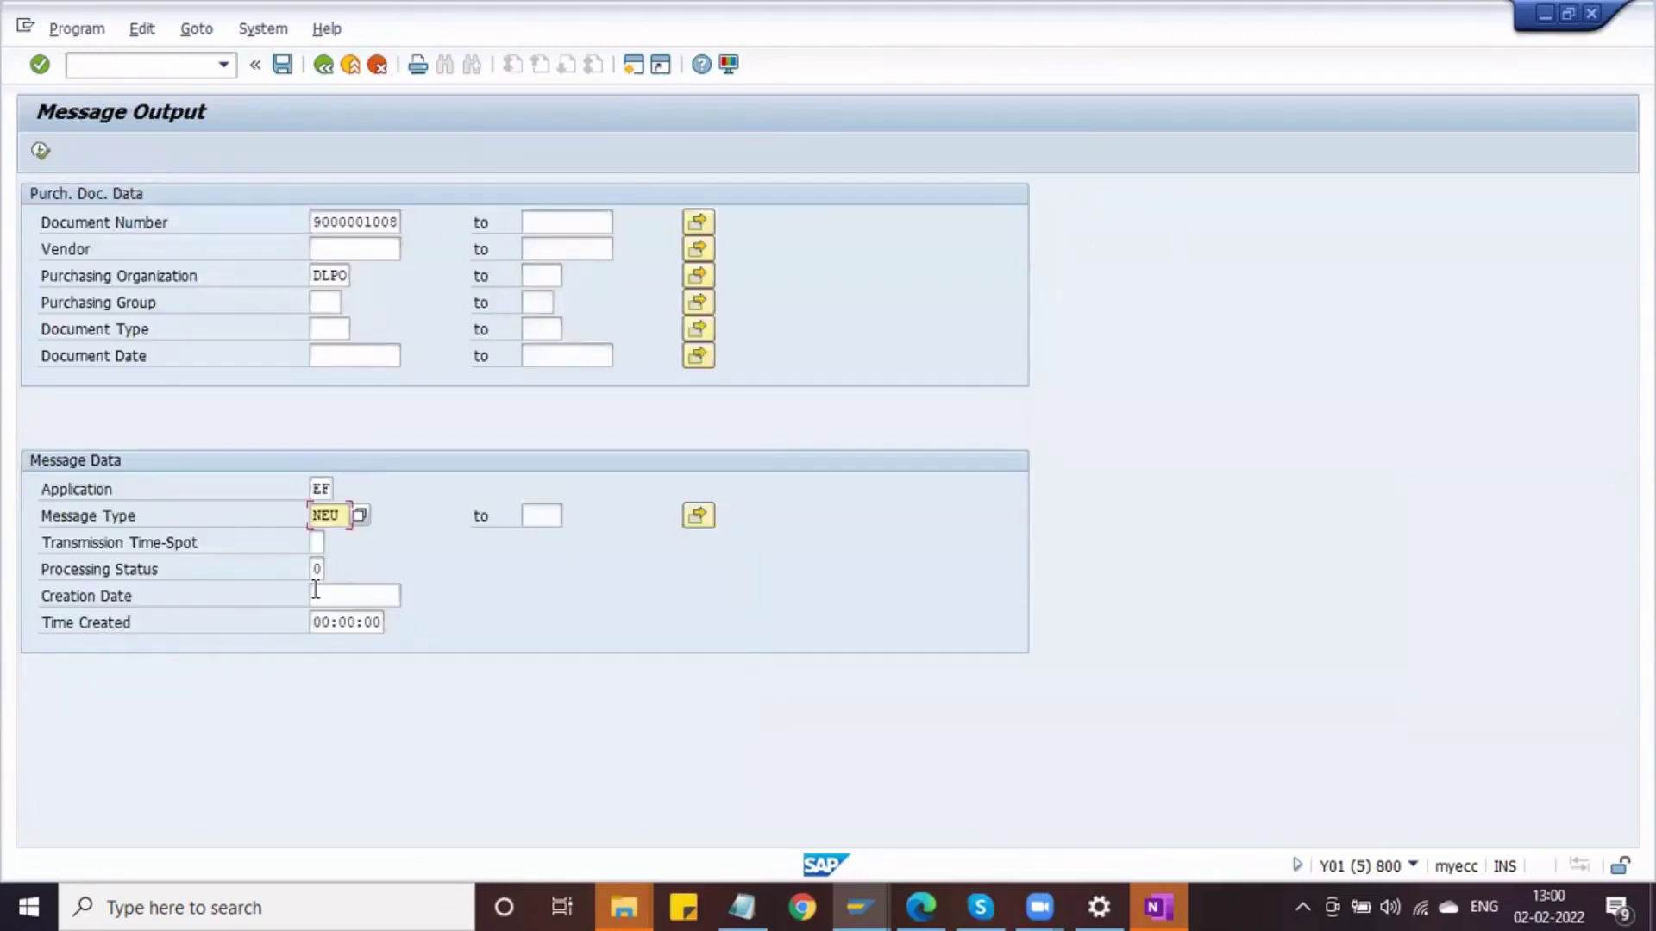
left_click(318, 569)
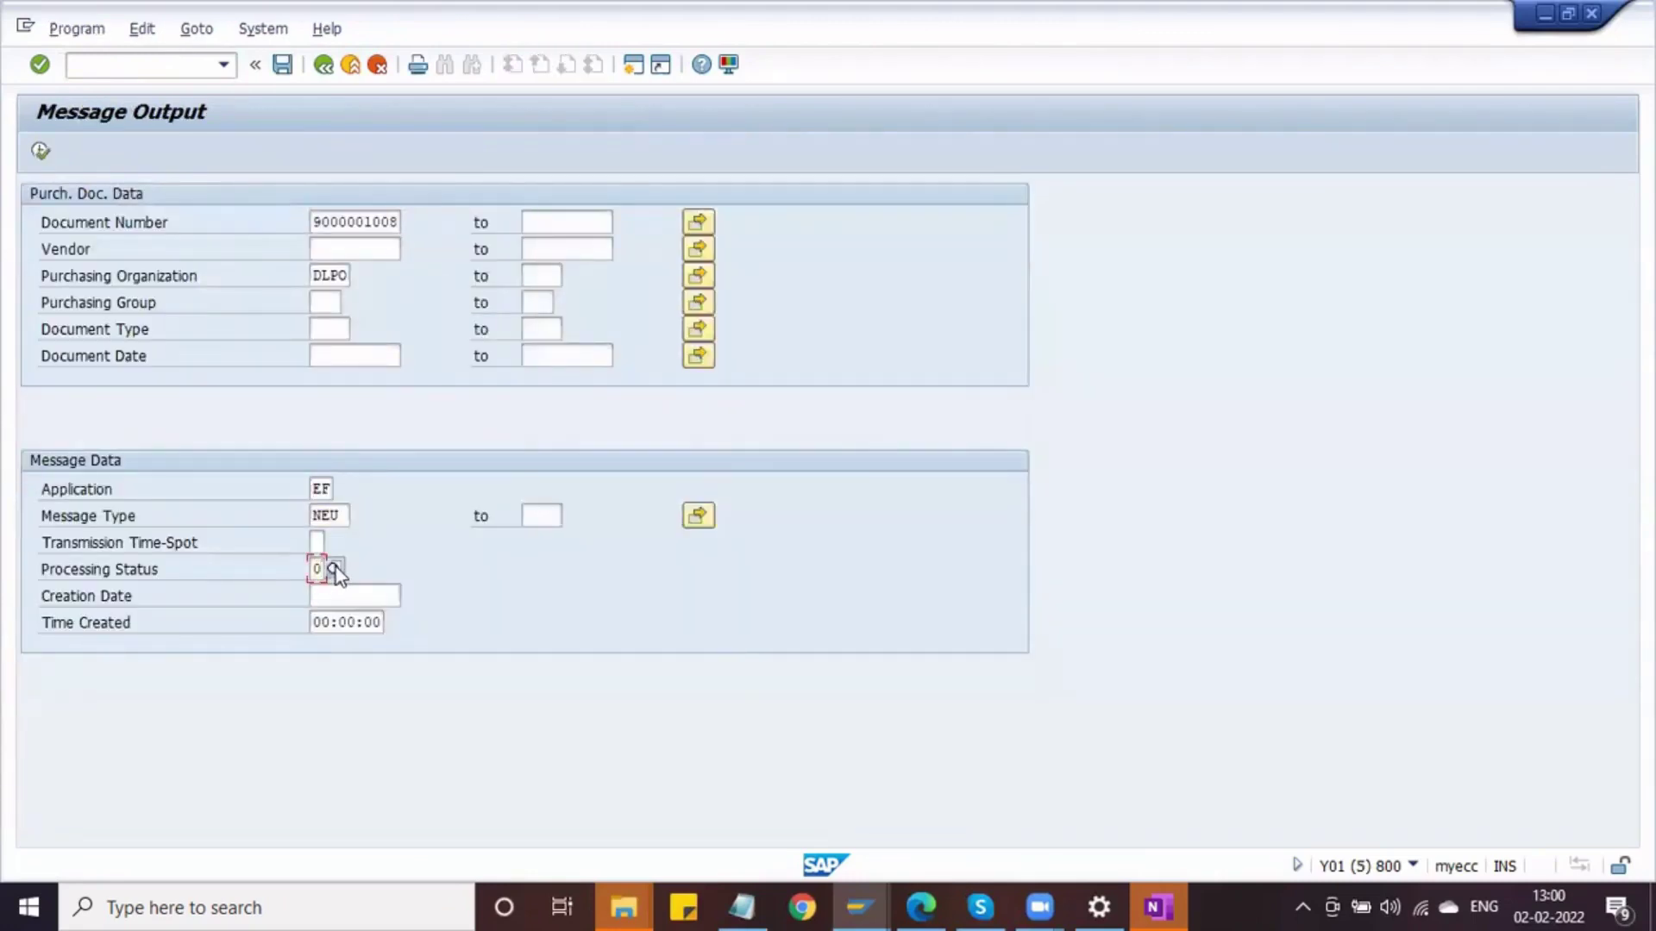
left_click(334, 569)
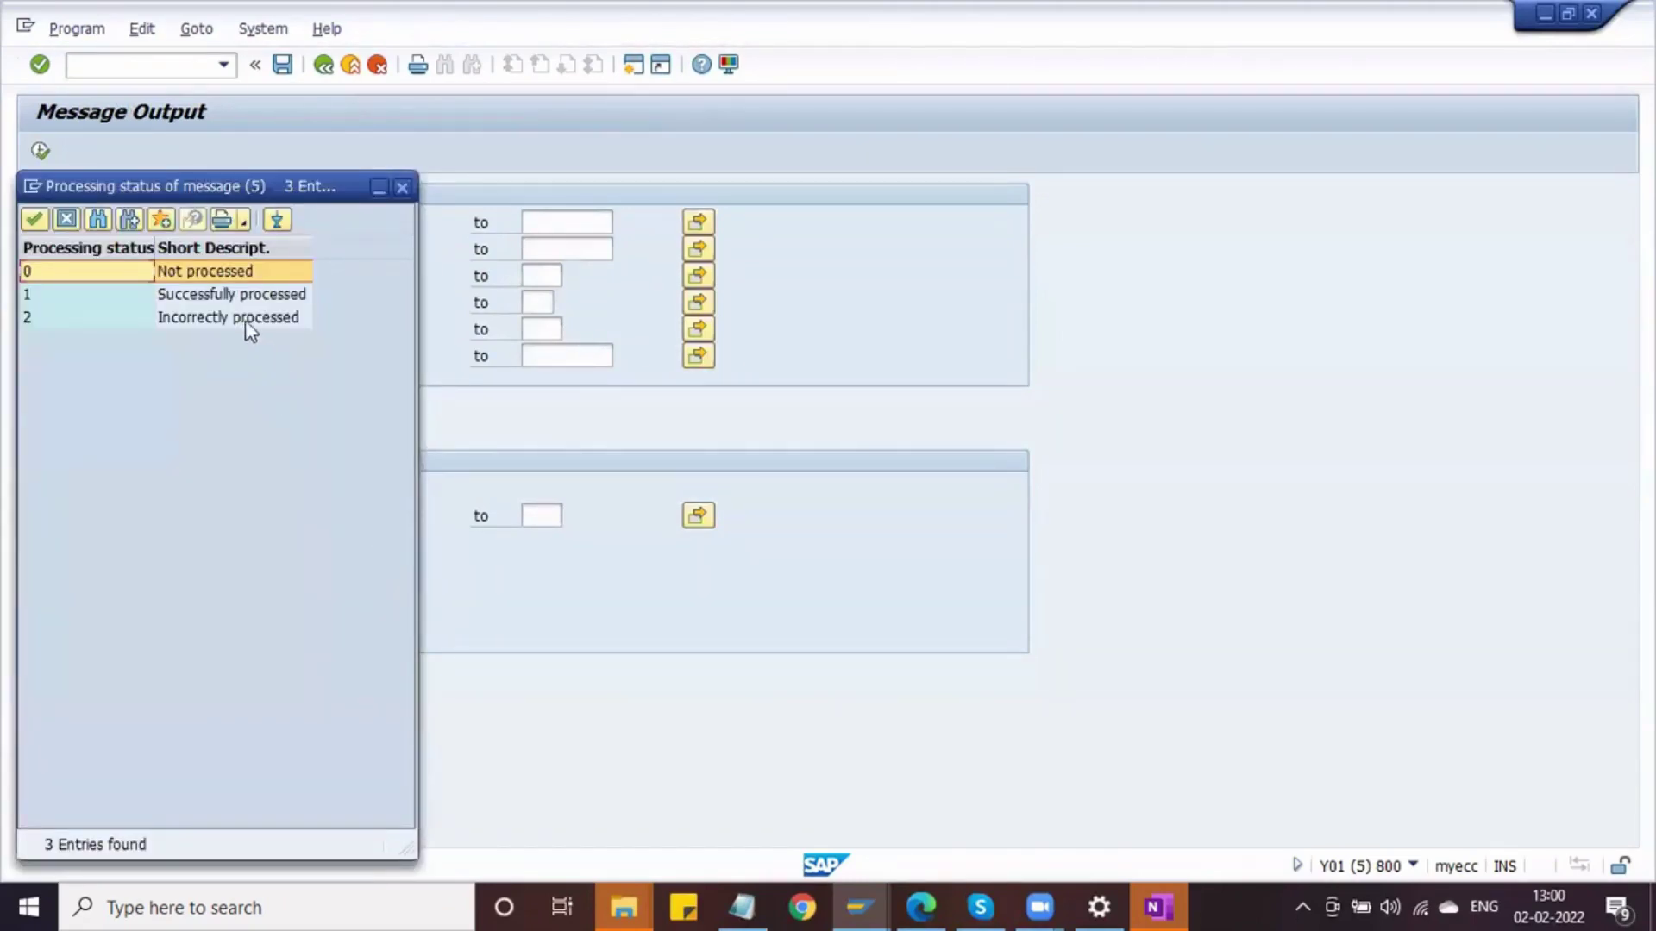
left_click(34, 219)
left_click(345, 515)
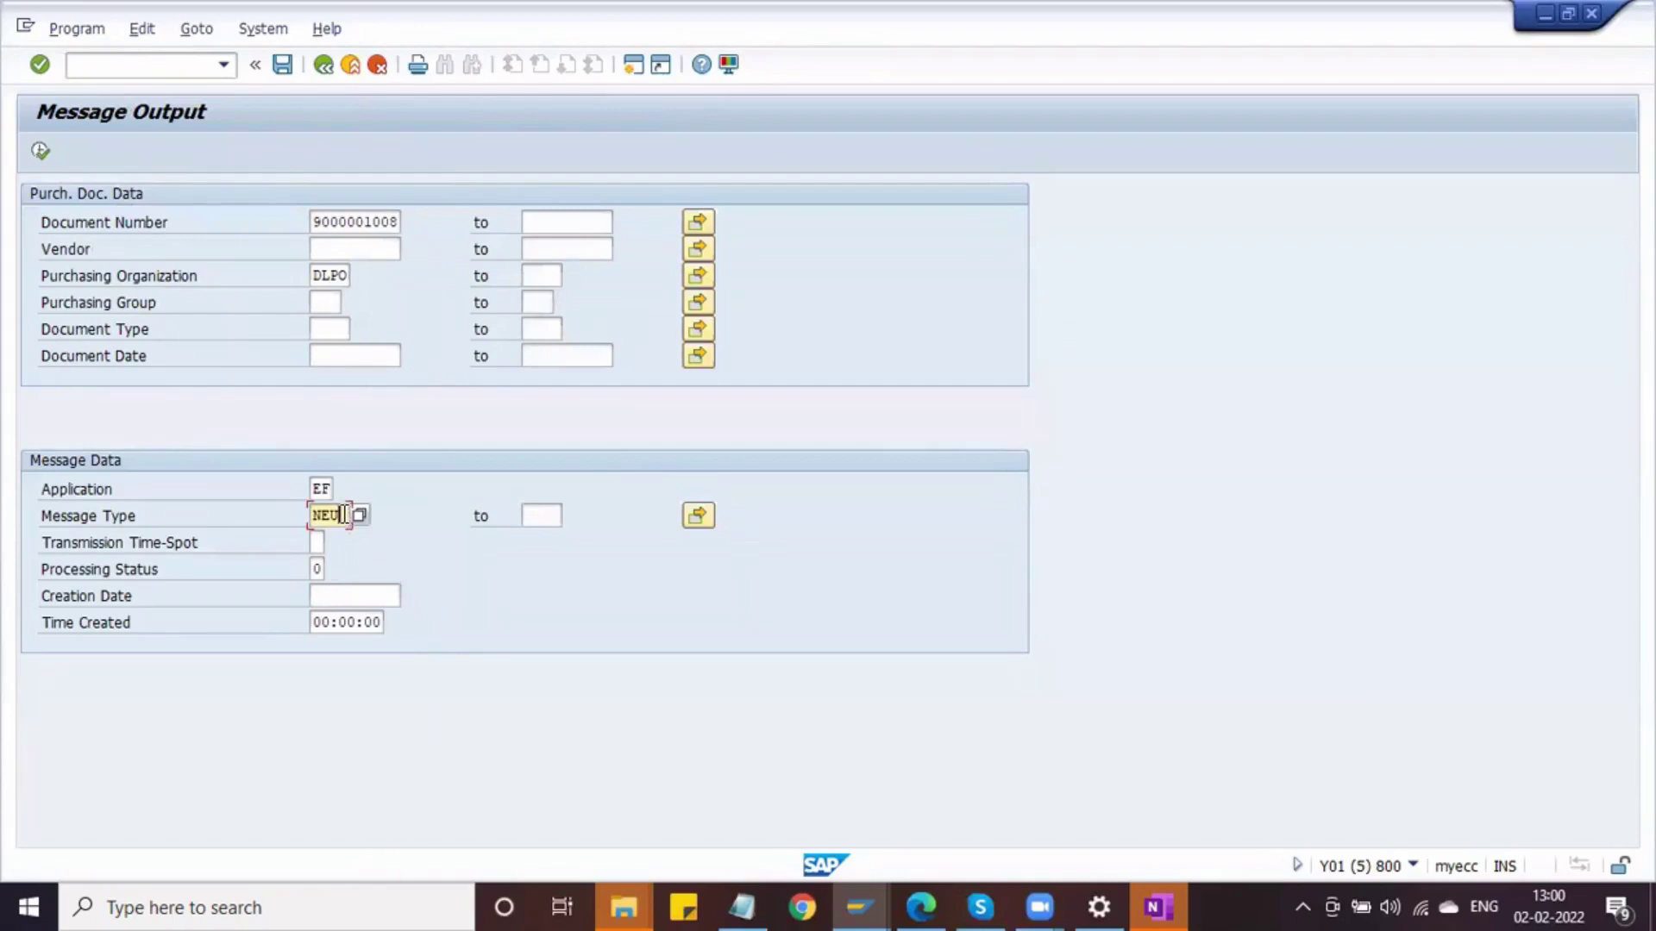
left_click(327, 491)
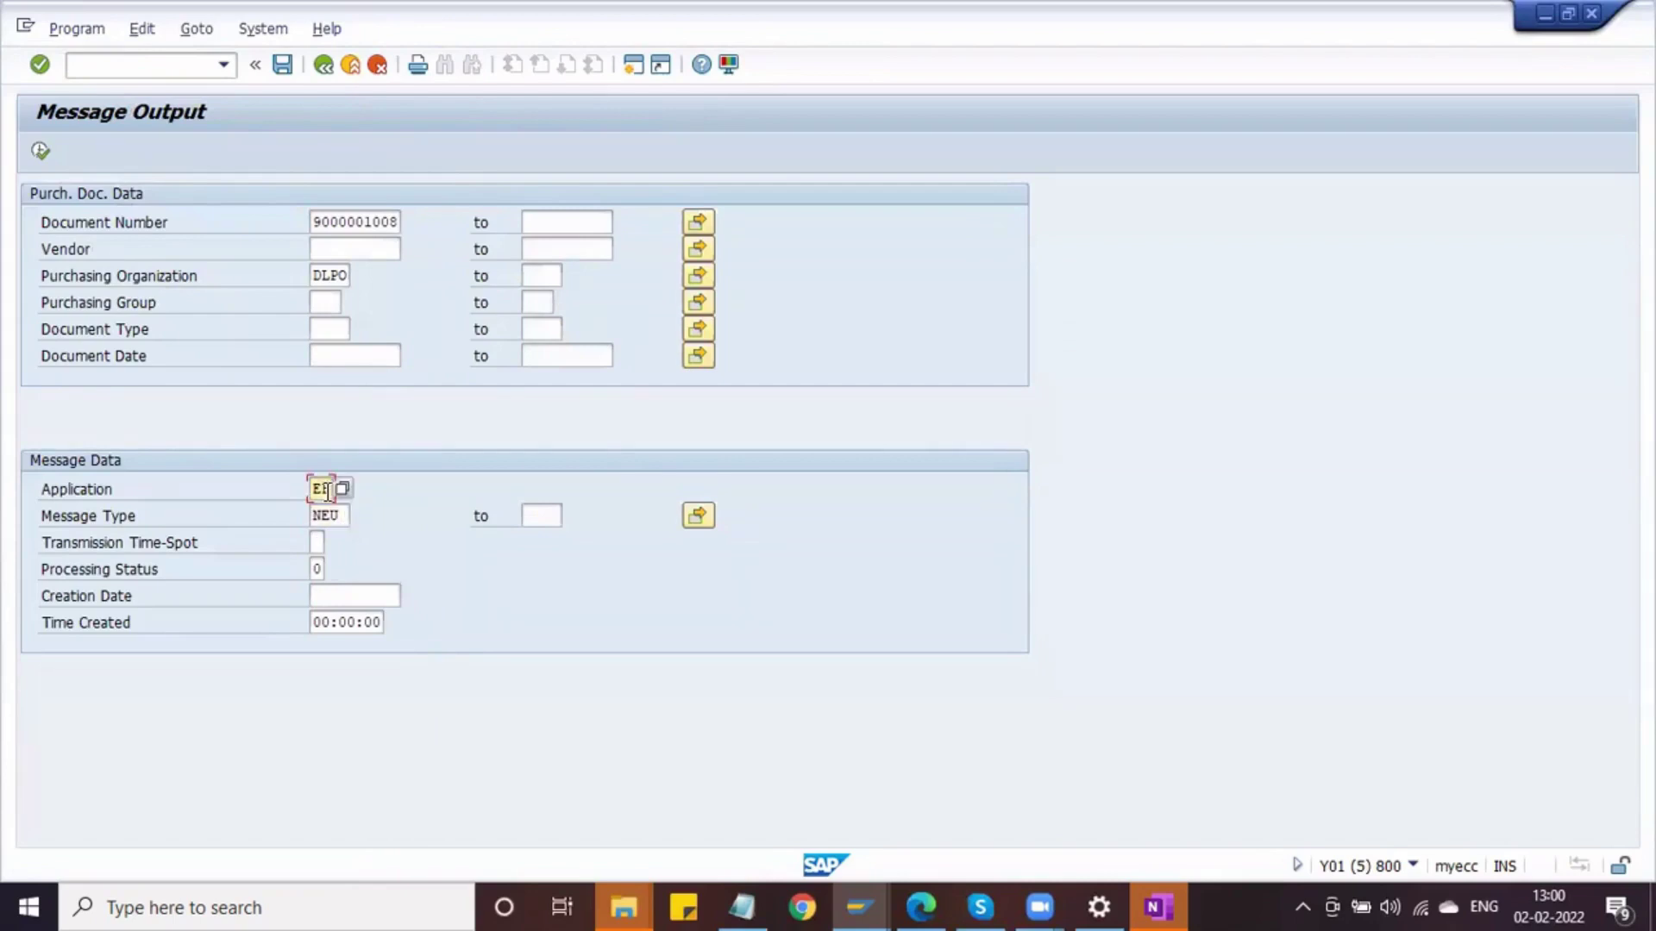
left_click(41, 153)
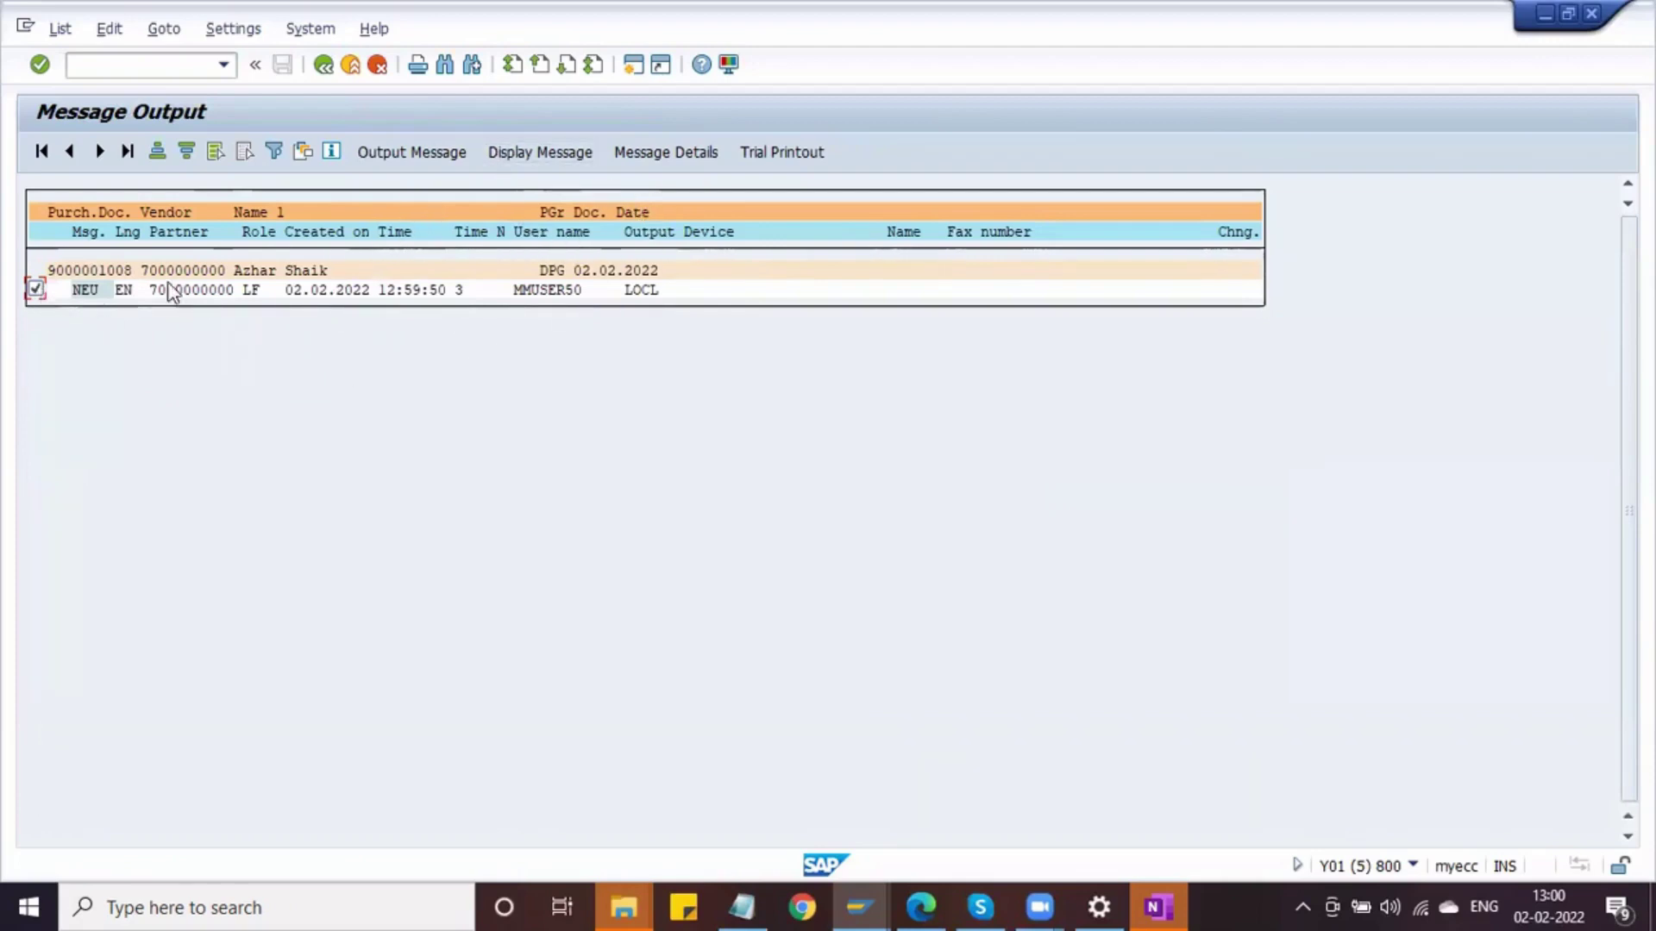
Output the NEU message of the listed purchase order and try to output it once more
left_click(436, 160)
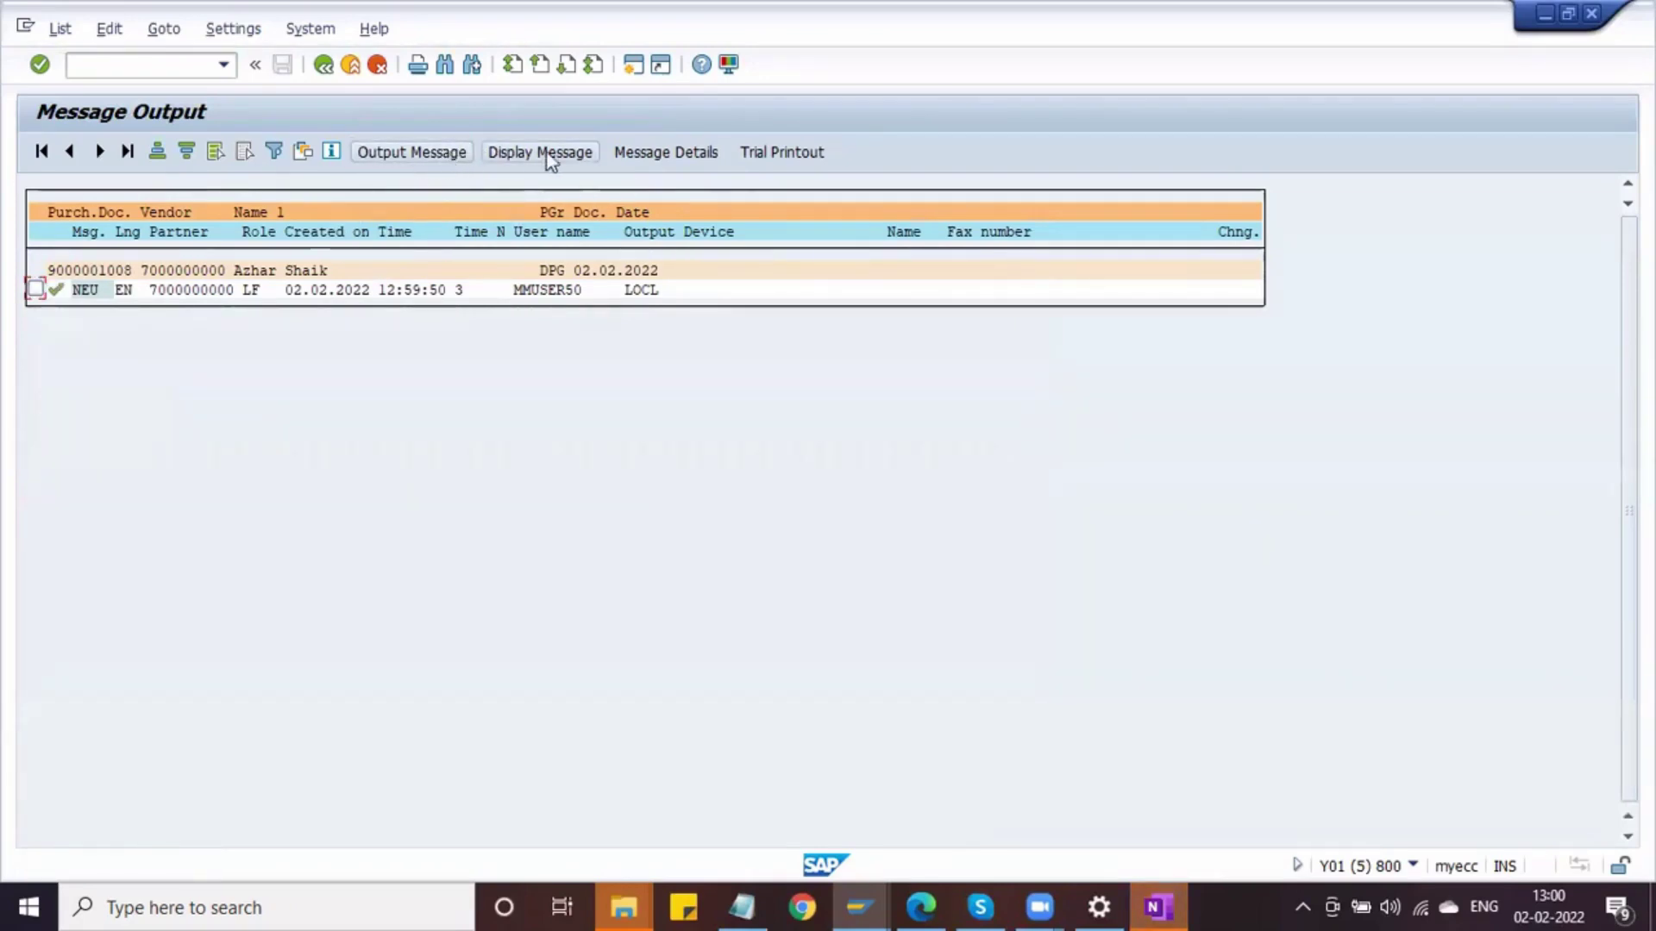
left_click(778, 155)
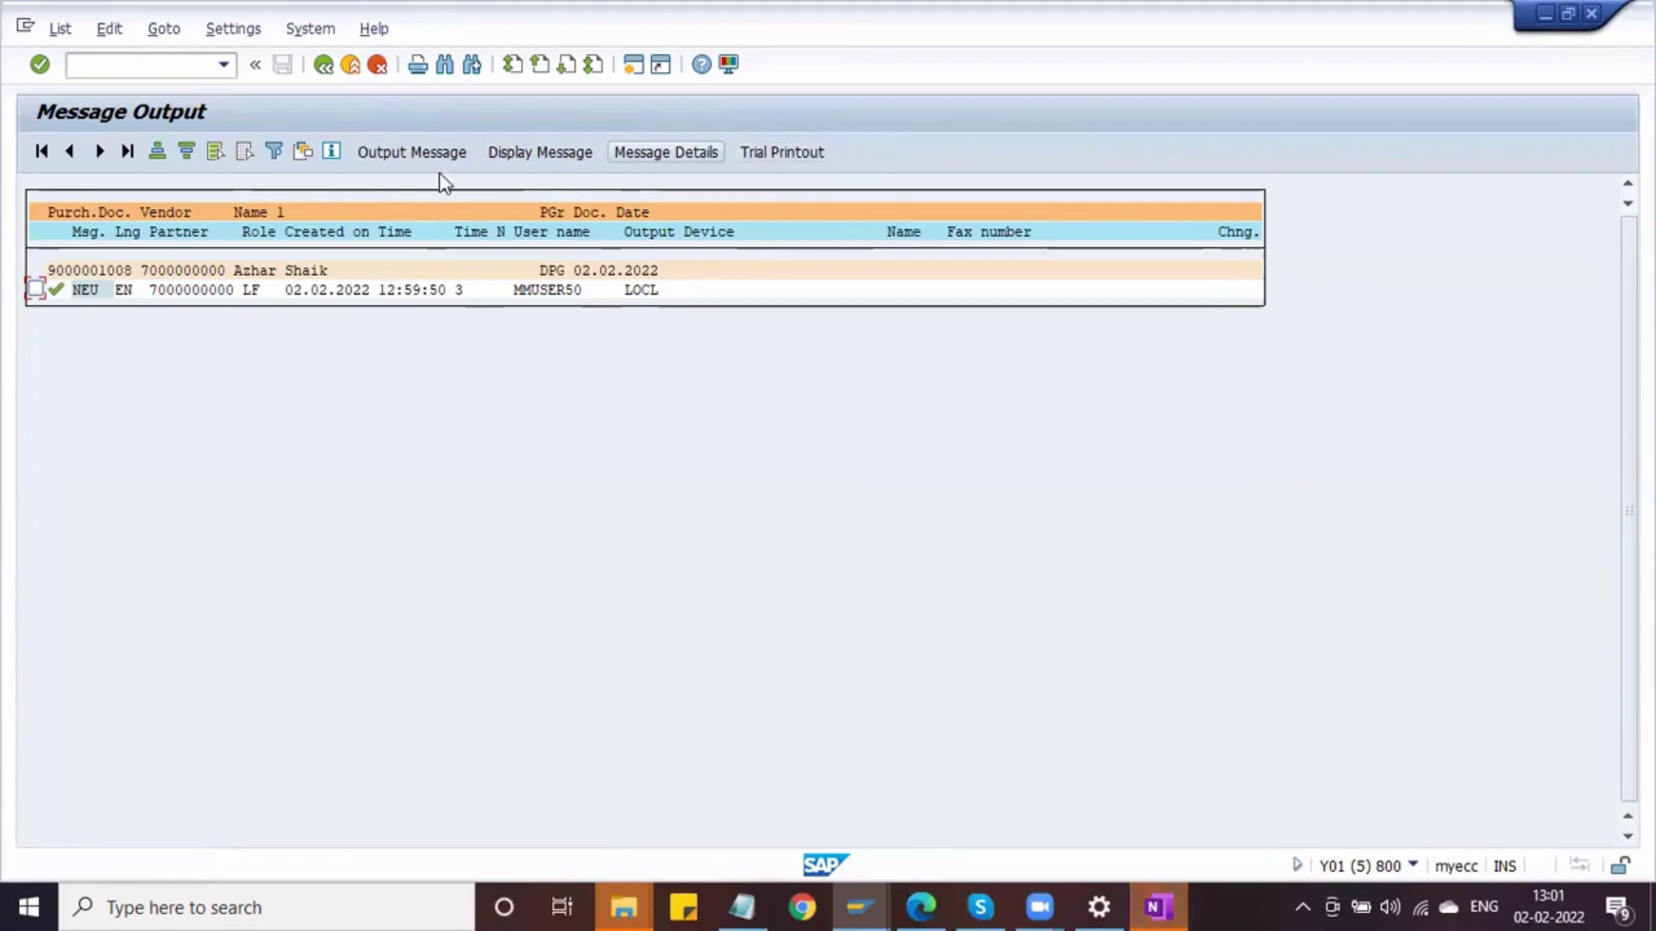
left_click(413, 153)
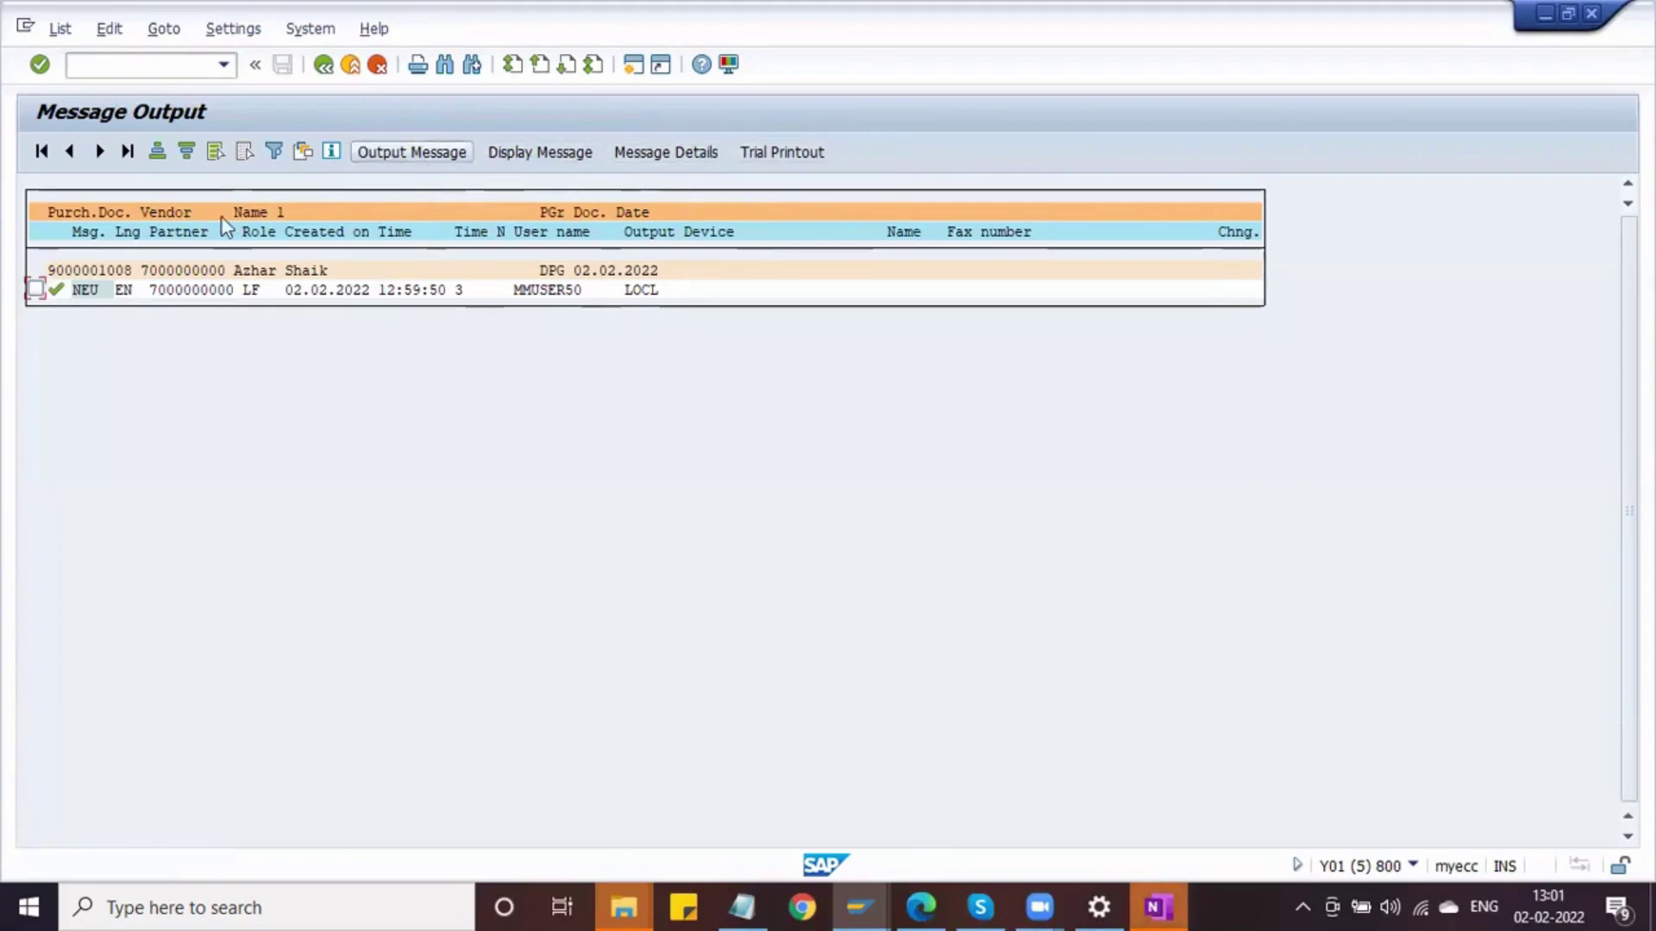
key("space")
left_click(388, 155)
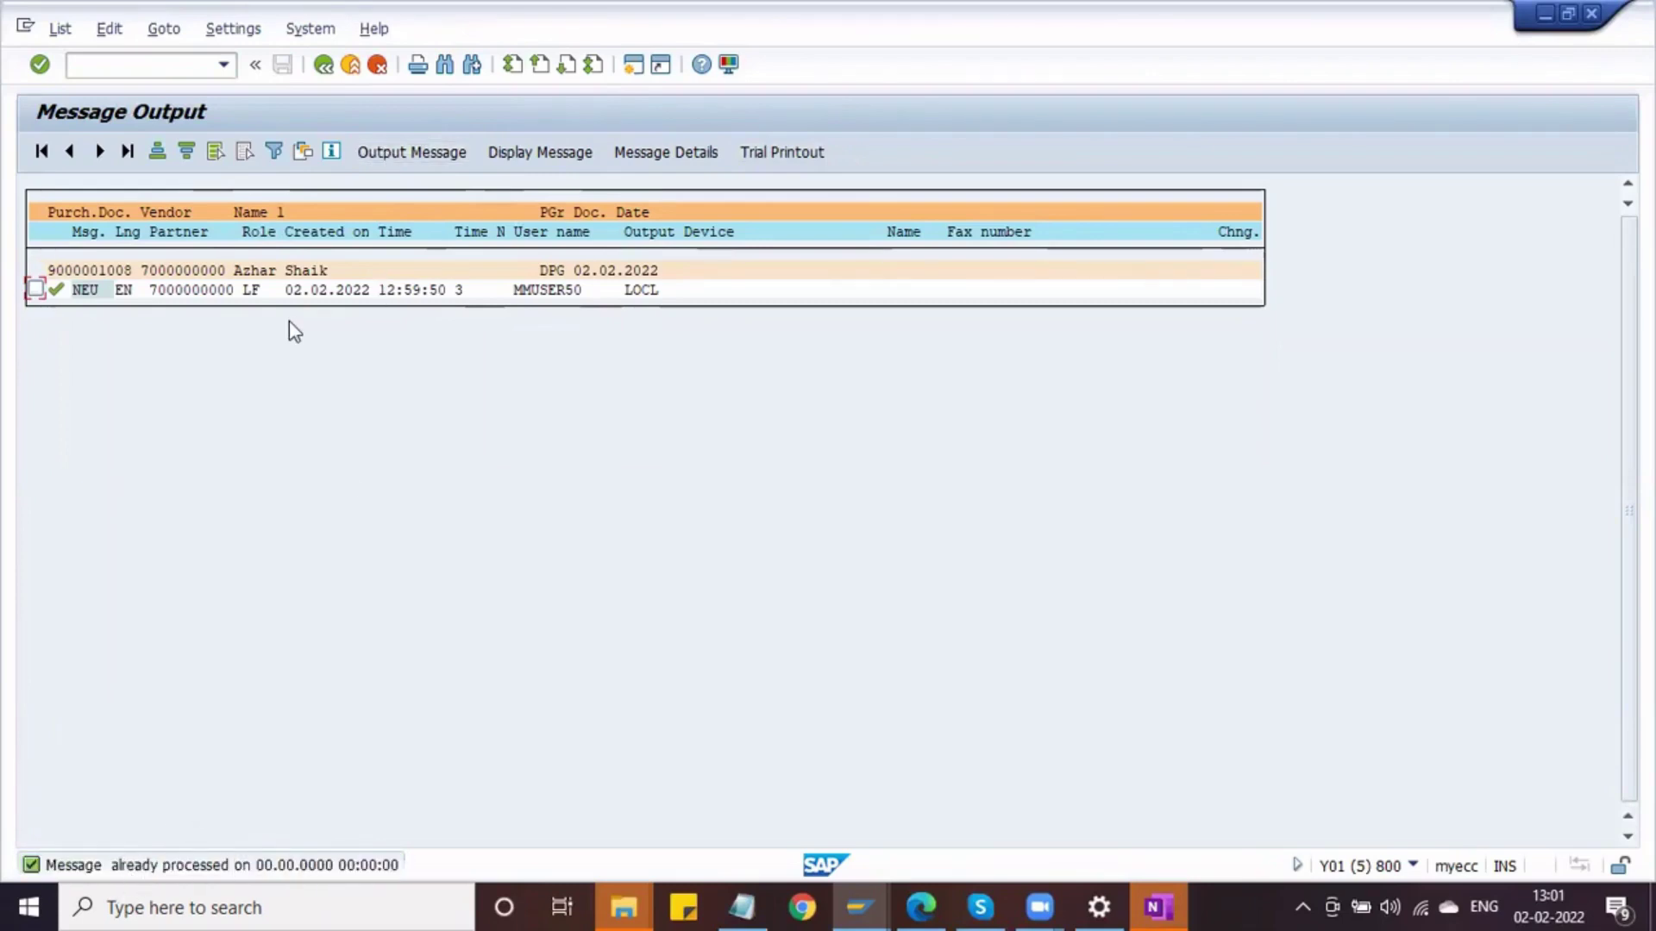
Reload the purchase order in its own session and examine the status, output type and partner of its NEU output
key("F3")
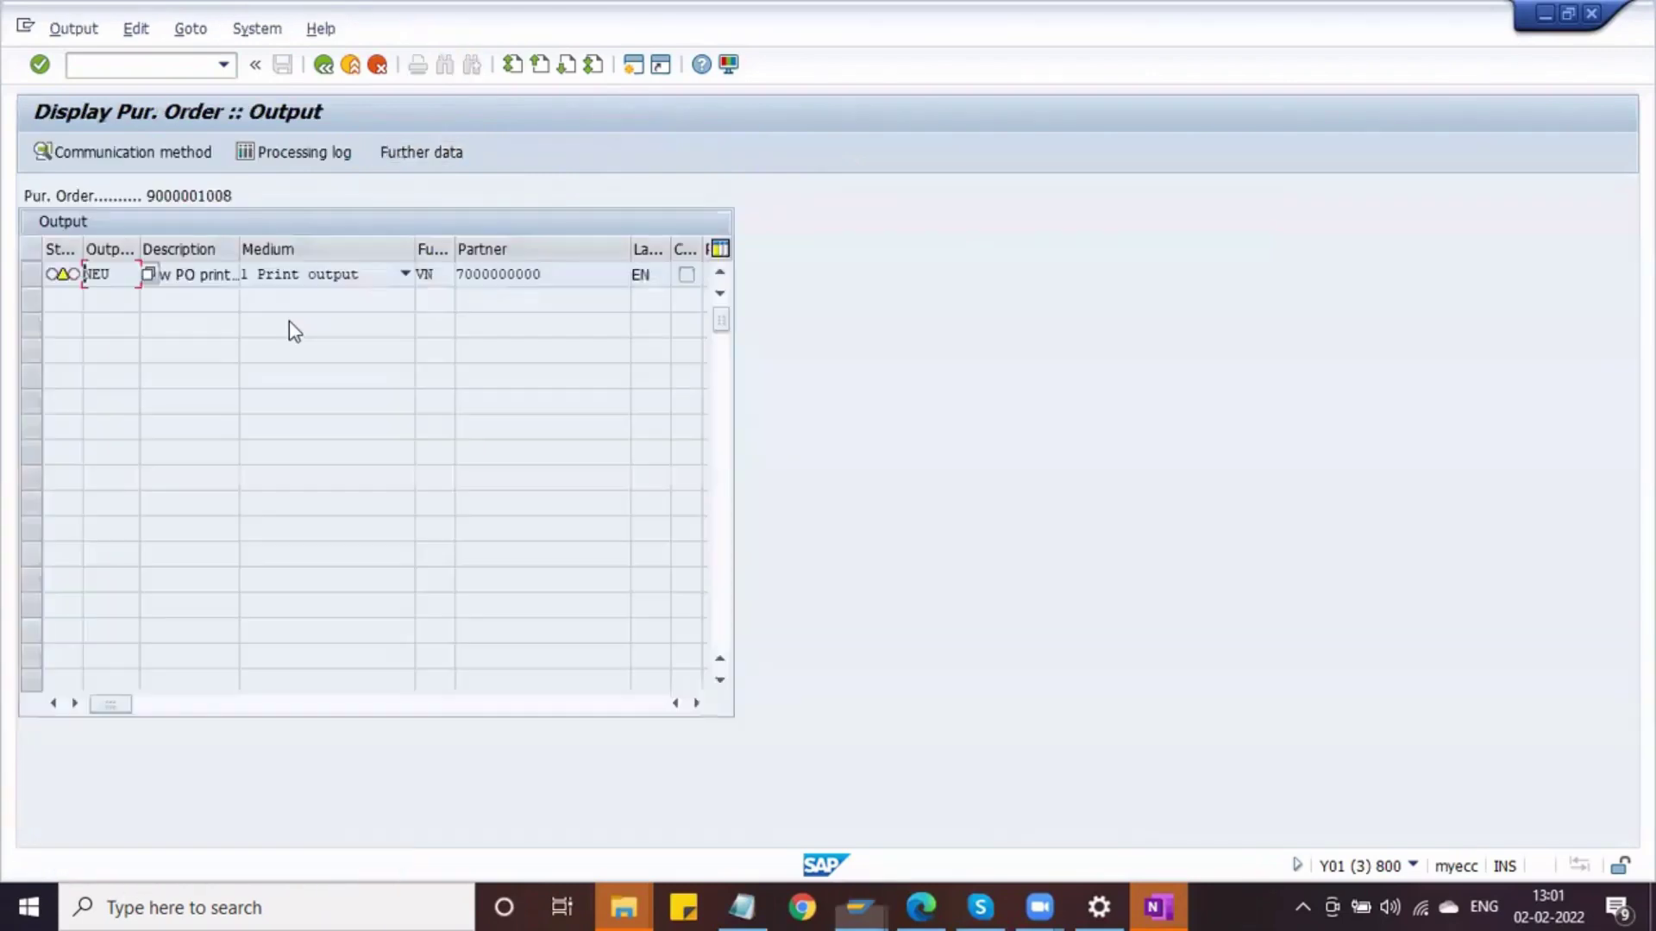
left_click(321, 66)
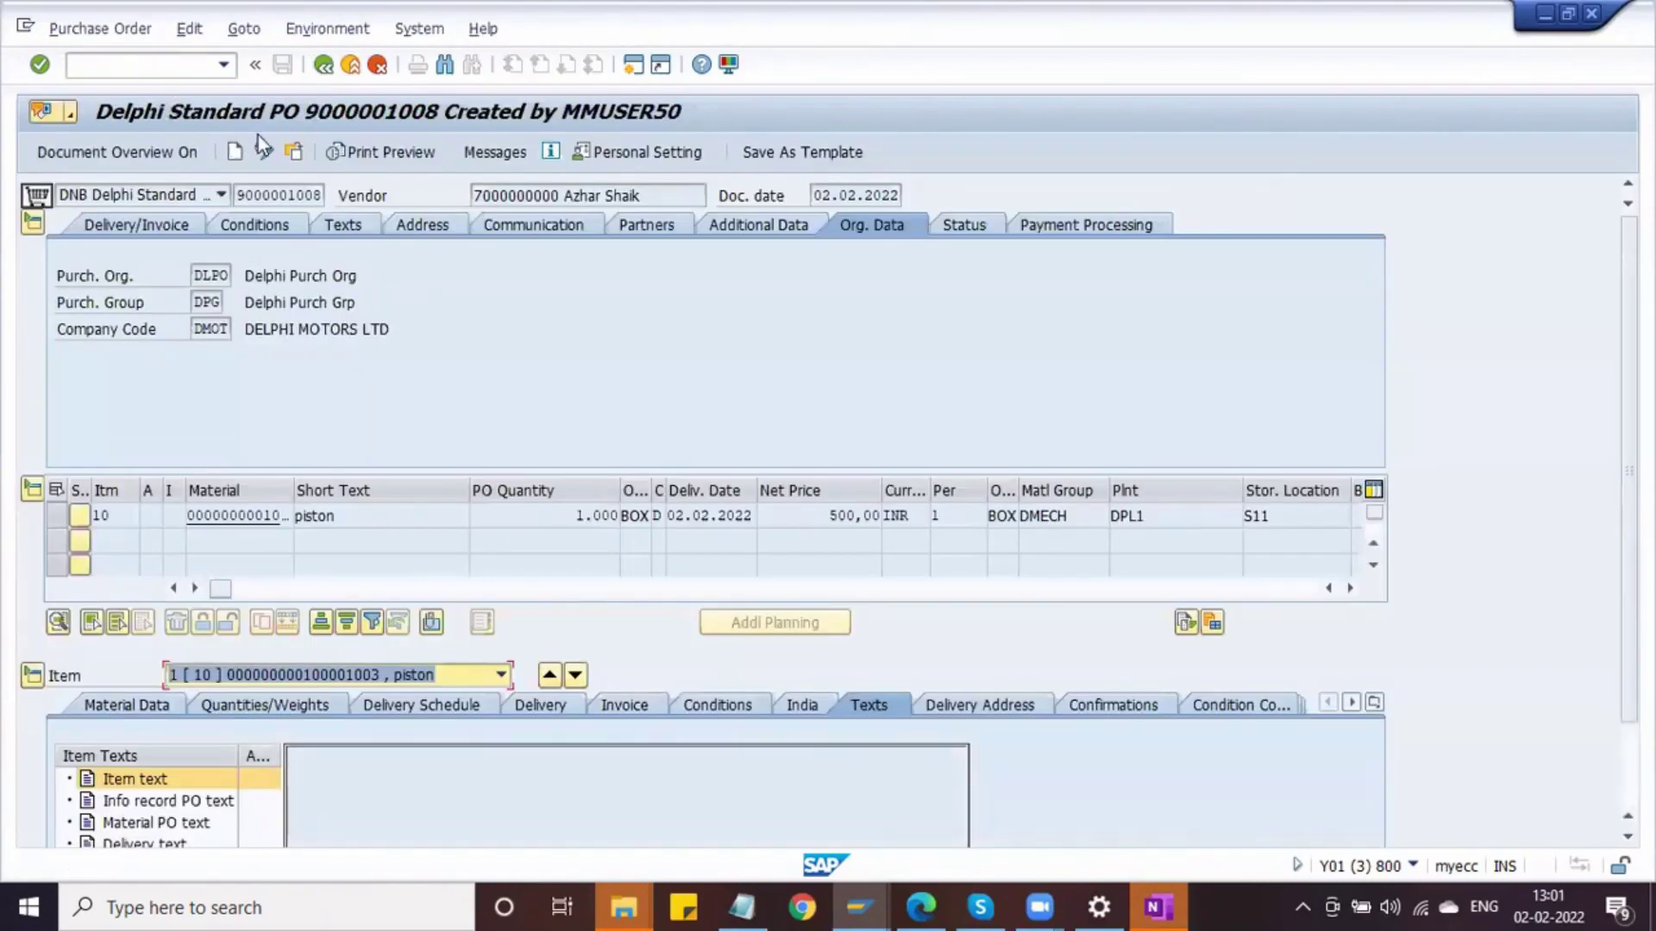
left_click(293, 151)
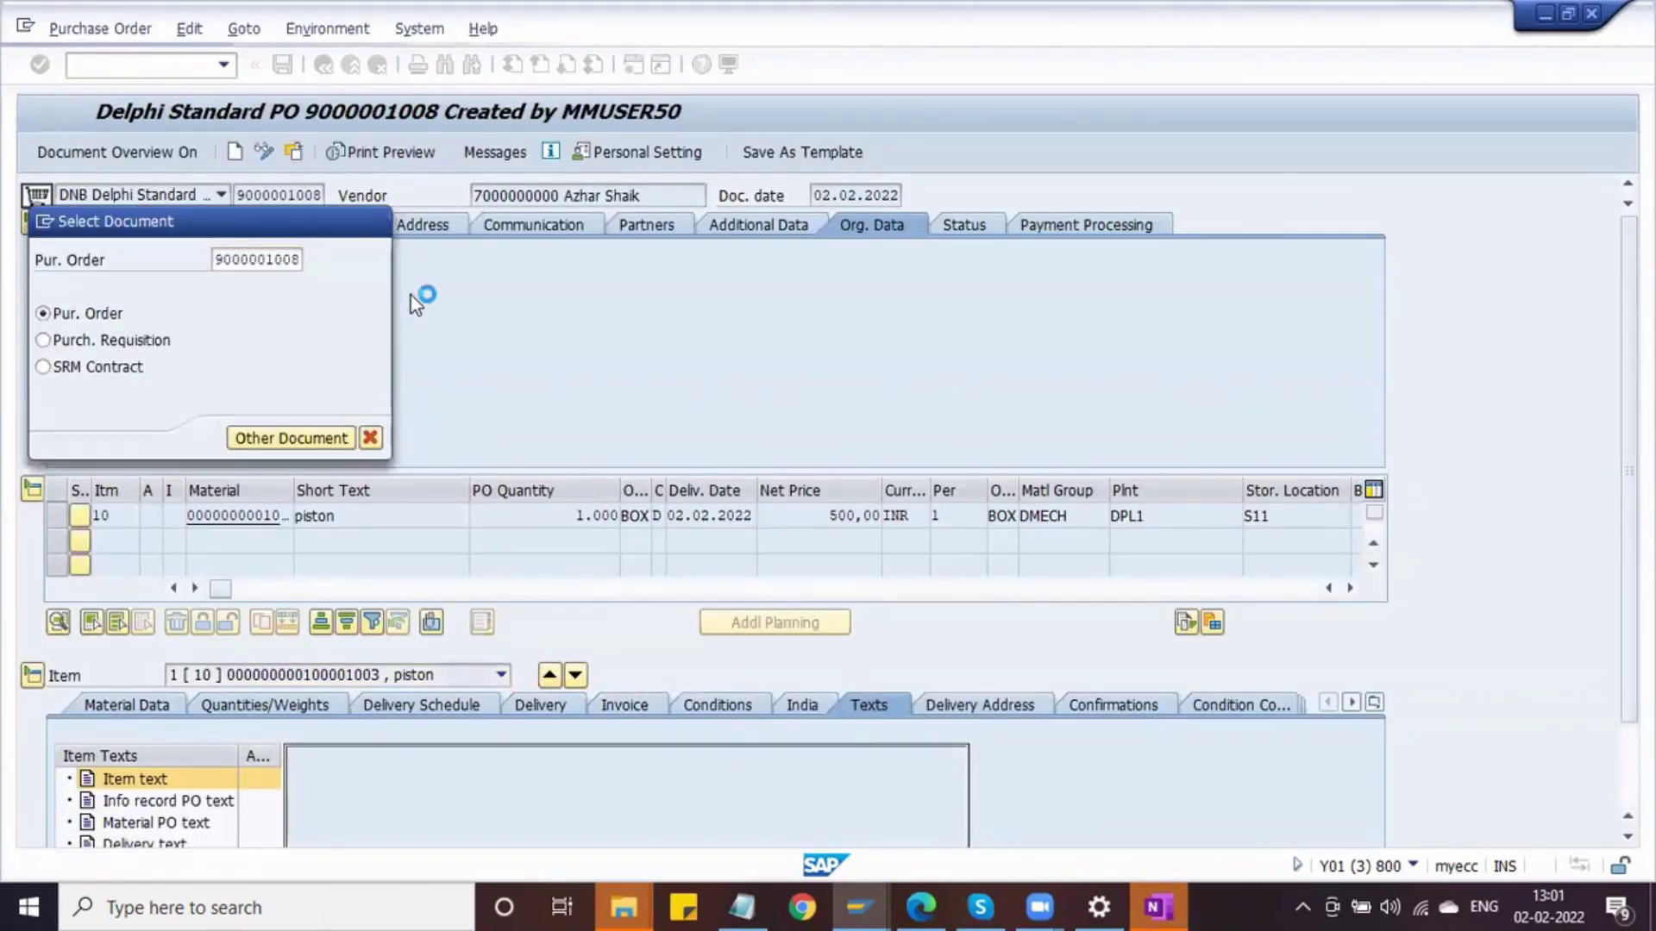
key("Return")
left_click(498, 156)
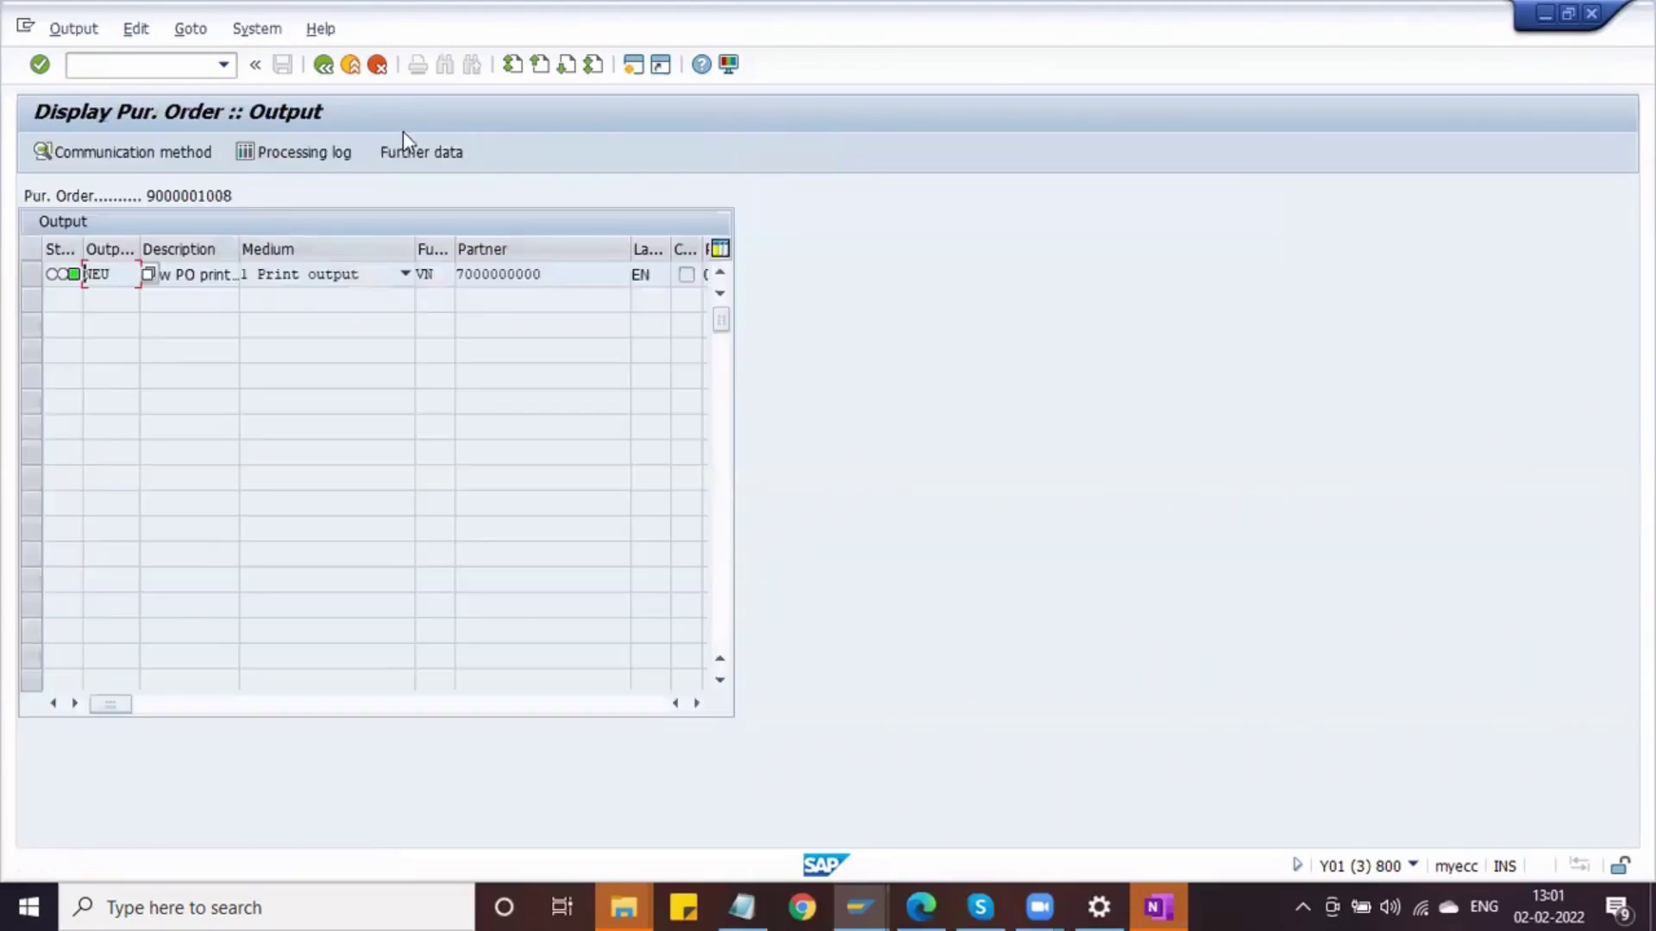
left_click_drag(541, 274, 456, 273)
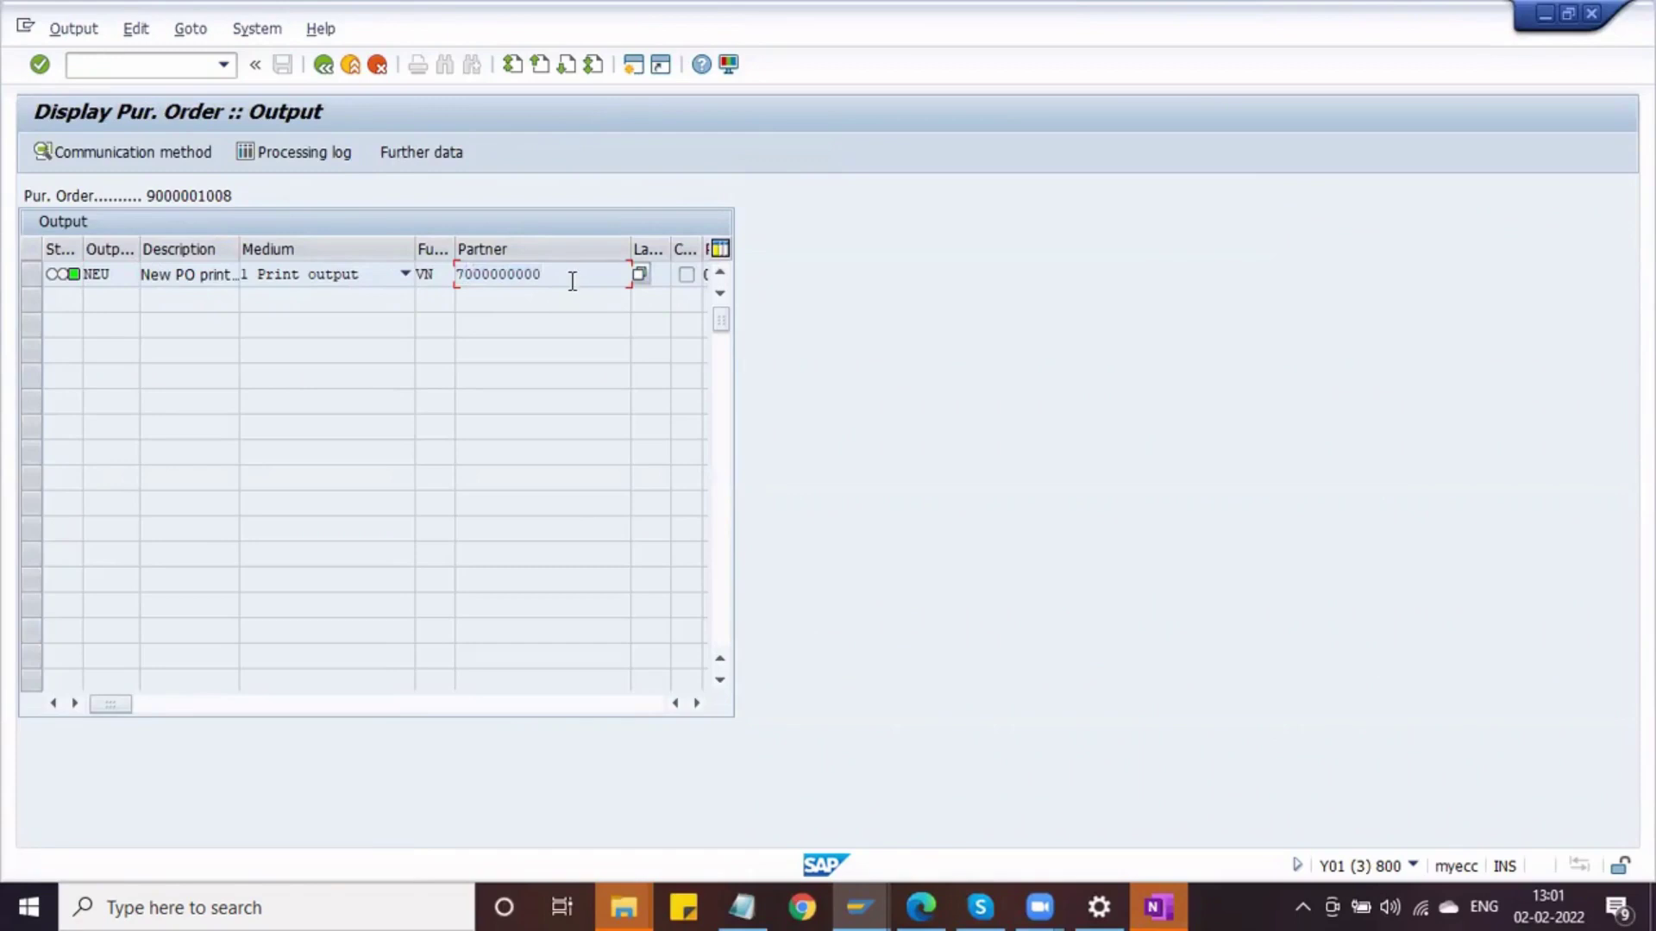
left_click_drag(571, 282, 448, 278)
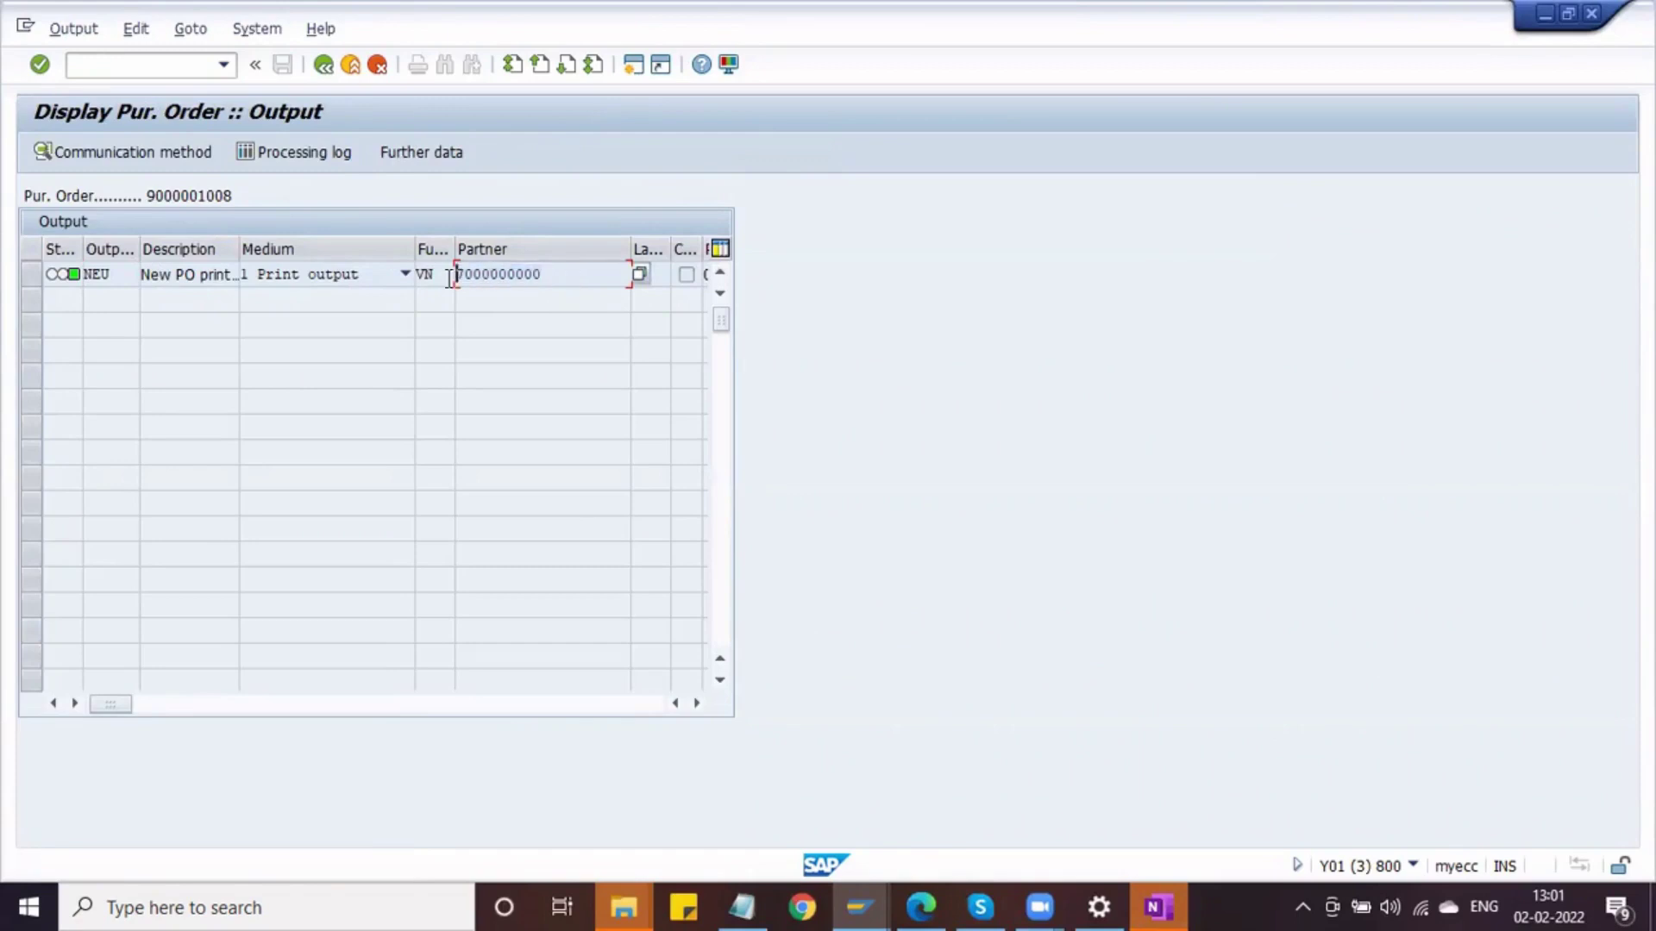
left_click(108, 275)
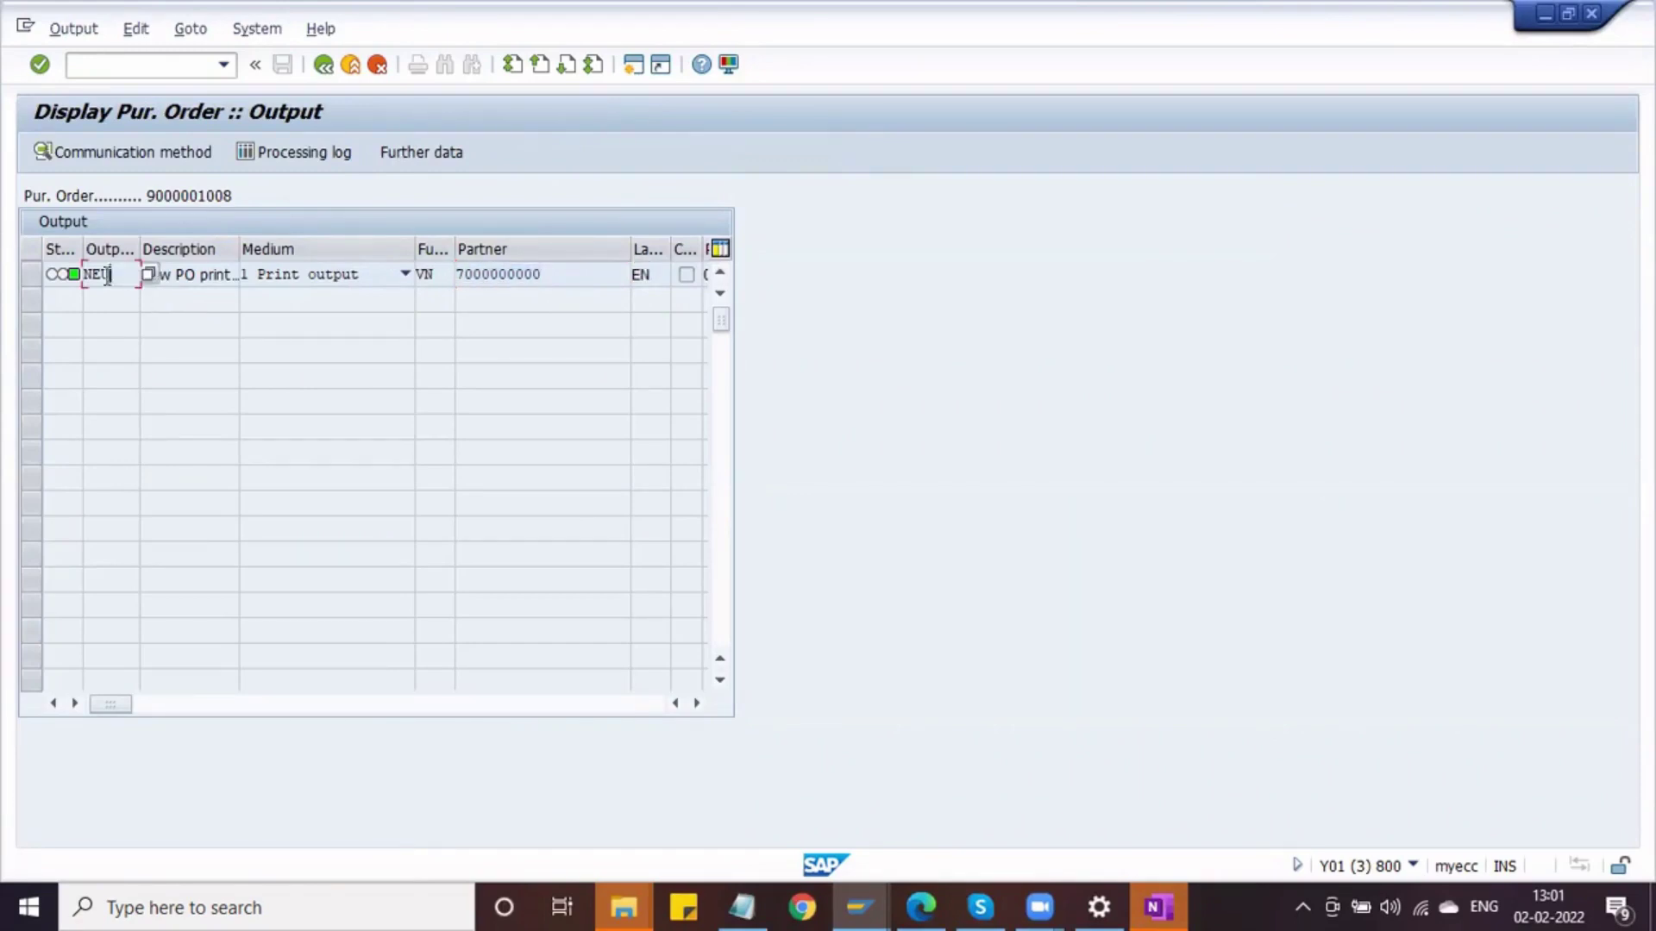
left_click(322, 66)
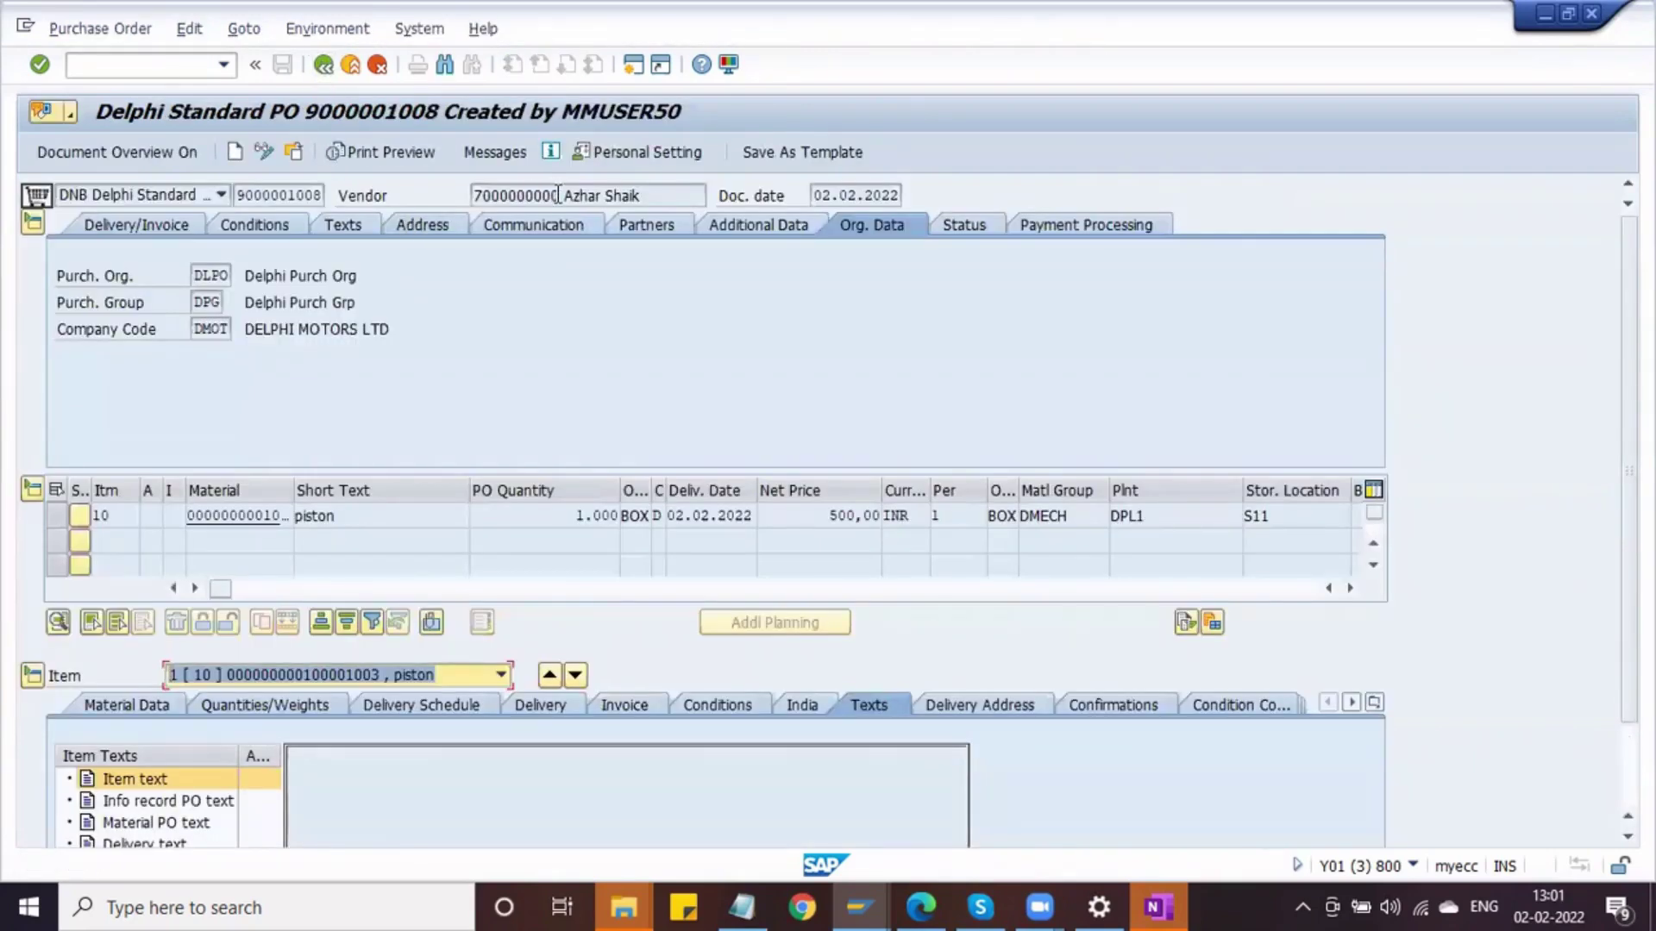
left_click(565, 195)
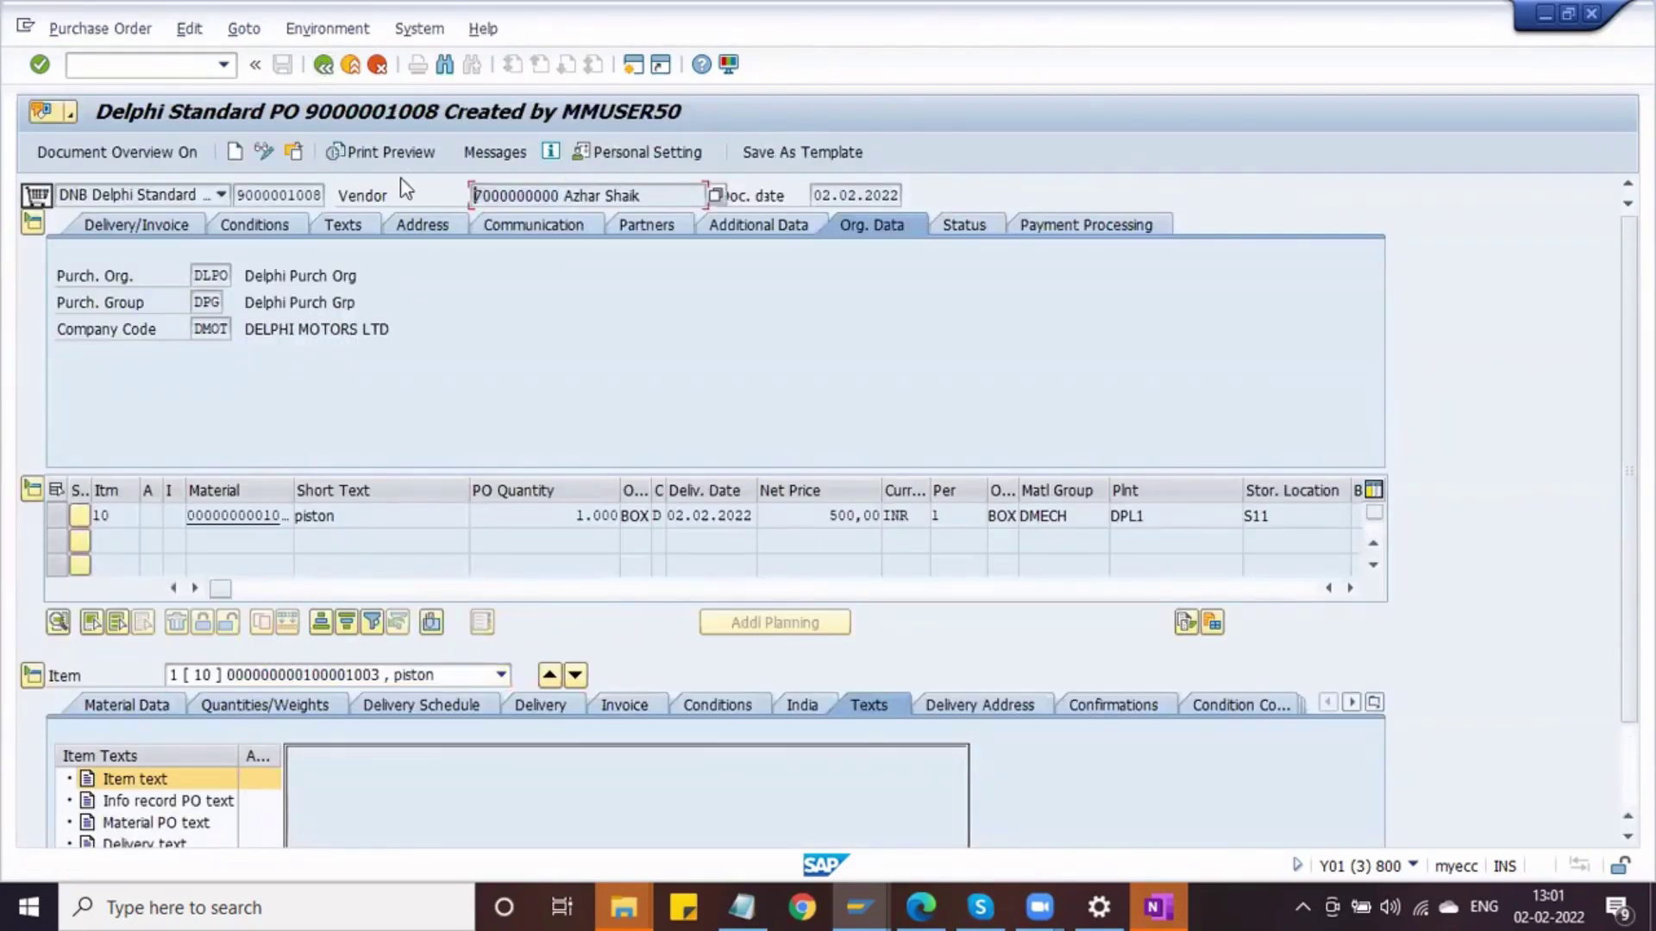
Start a new DNB purchase order and enter the second vendor's number, the one ending in 1
left_click(529, 226)
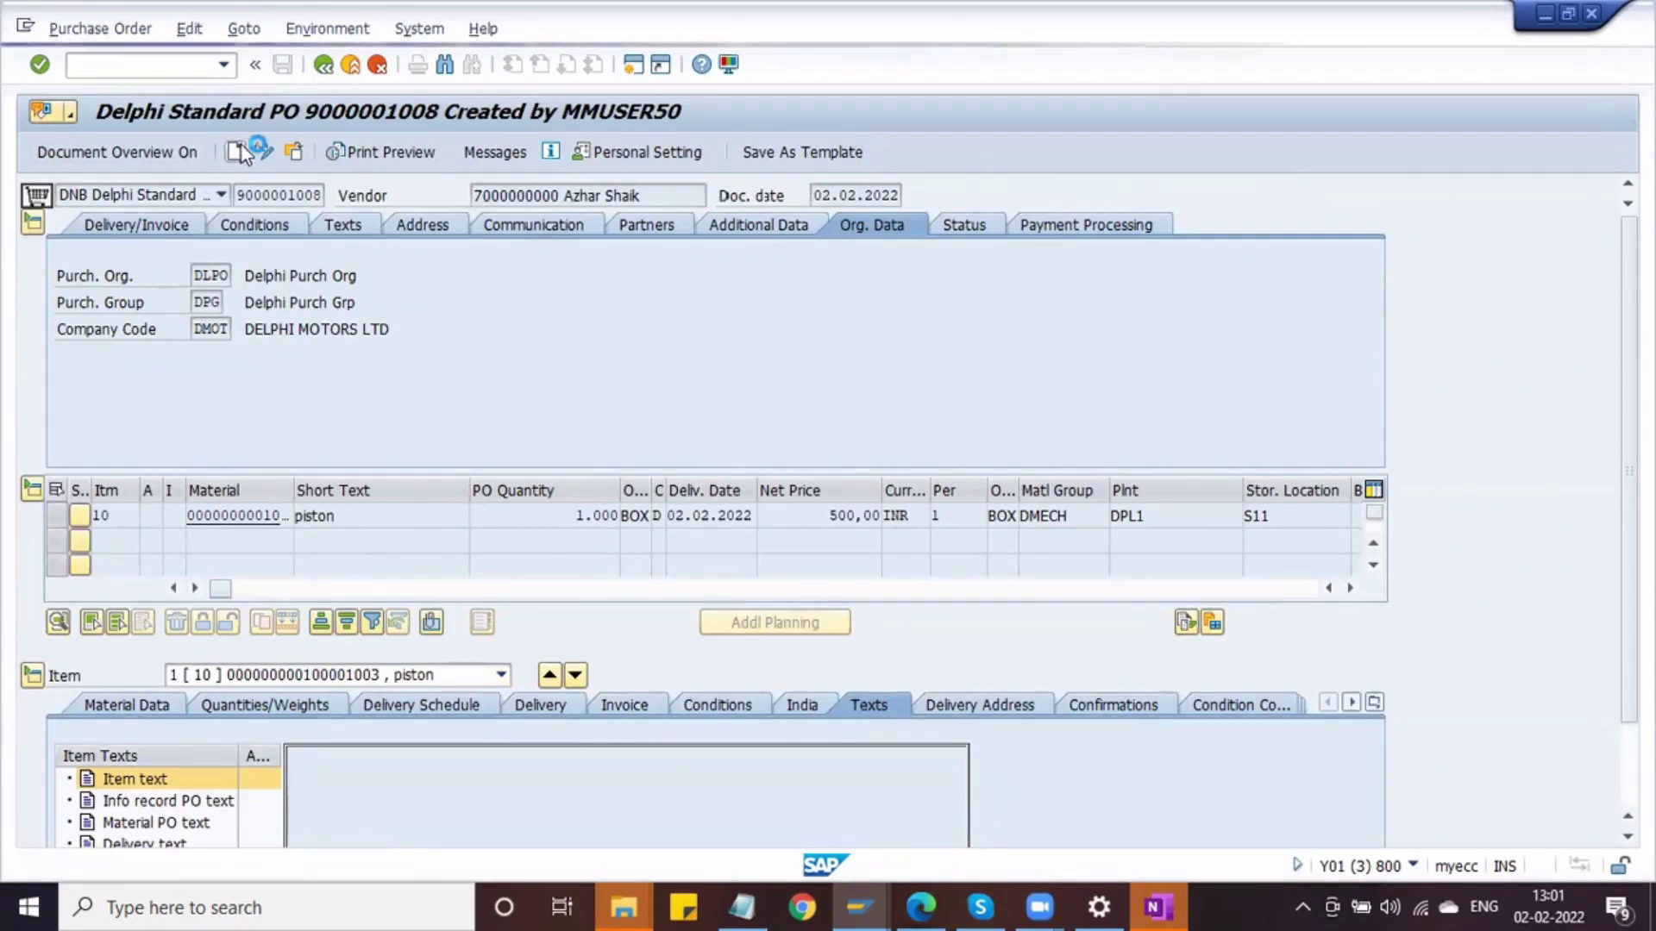
left_click(528, 199)
type("7000000000")
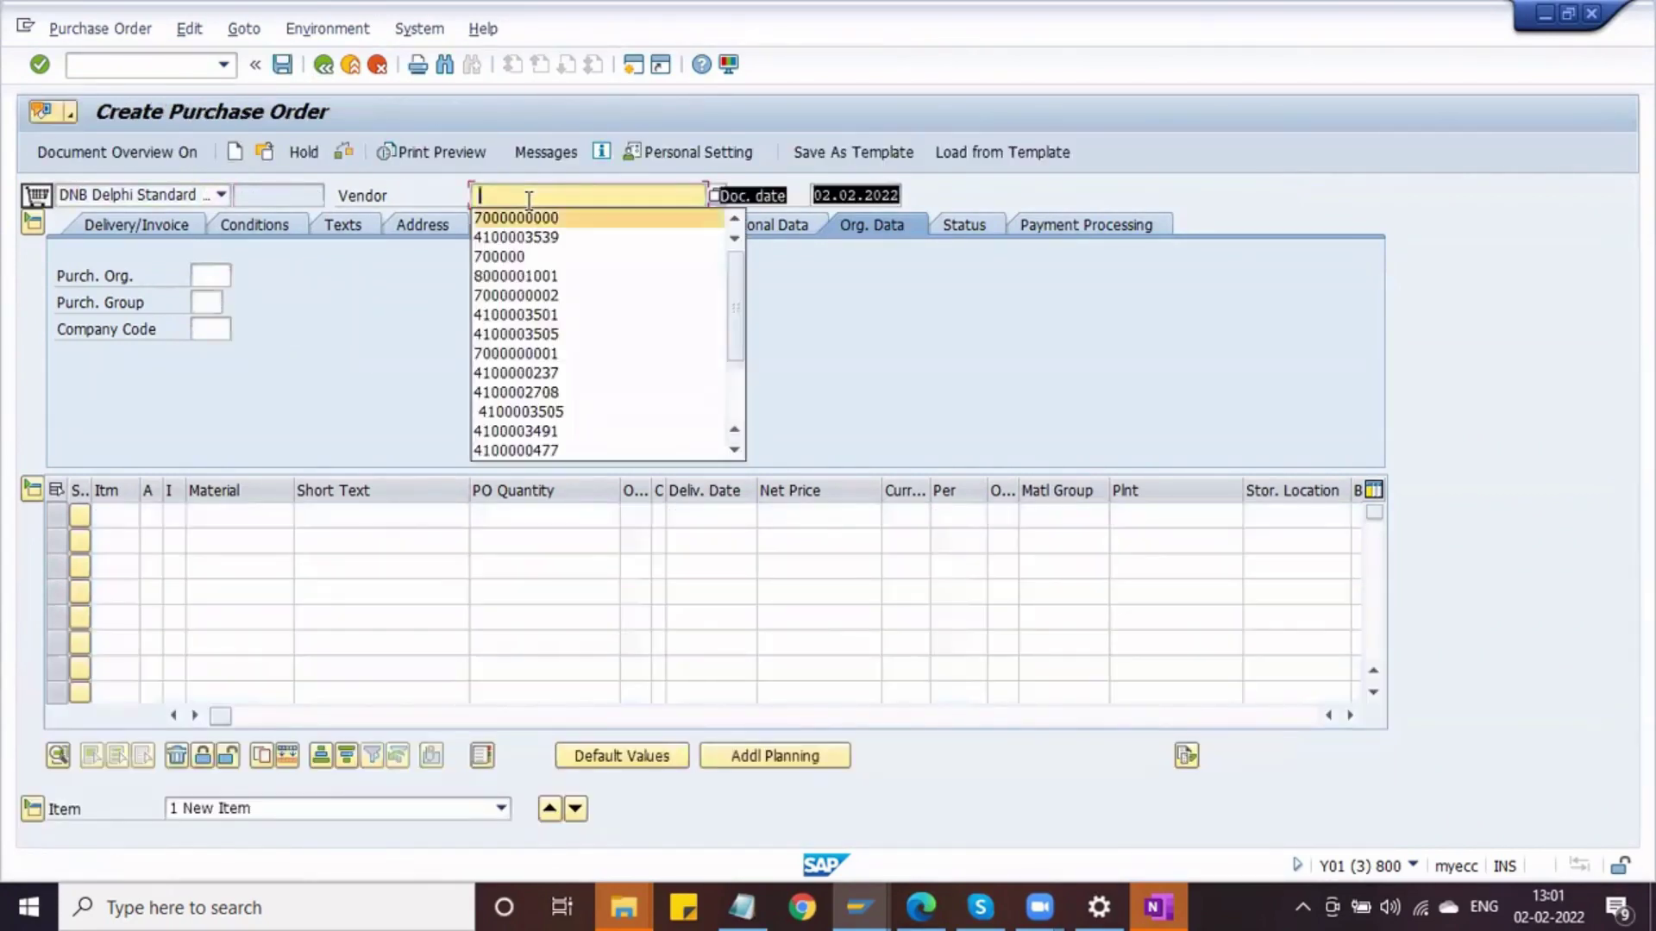
key("BackSpace")
type("1")
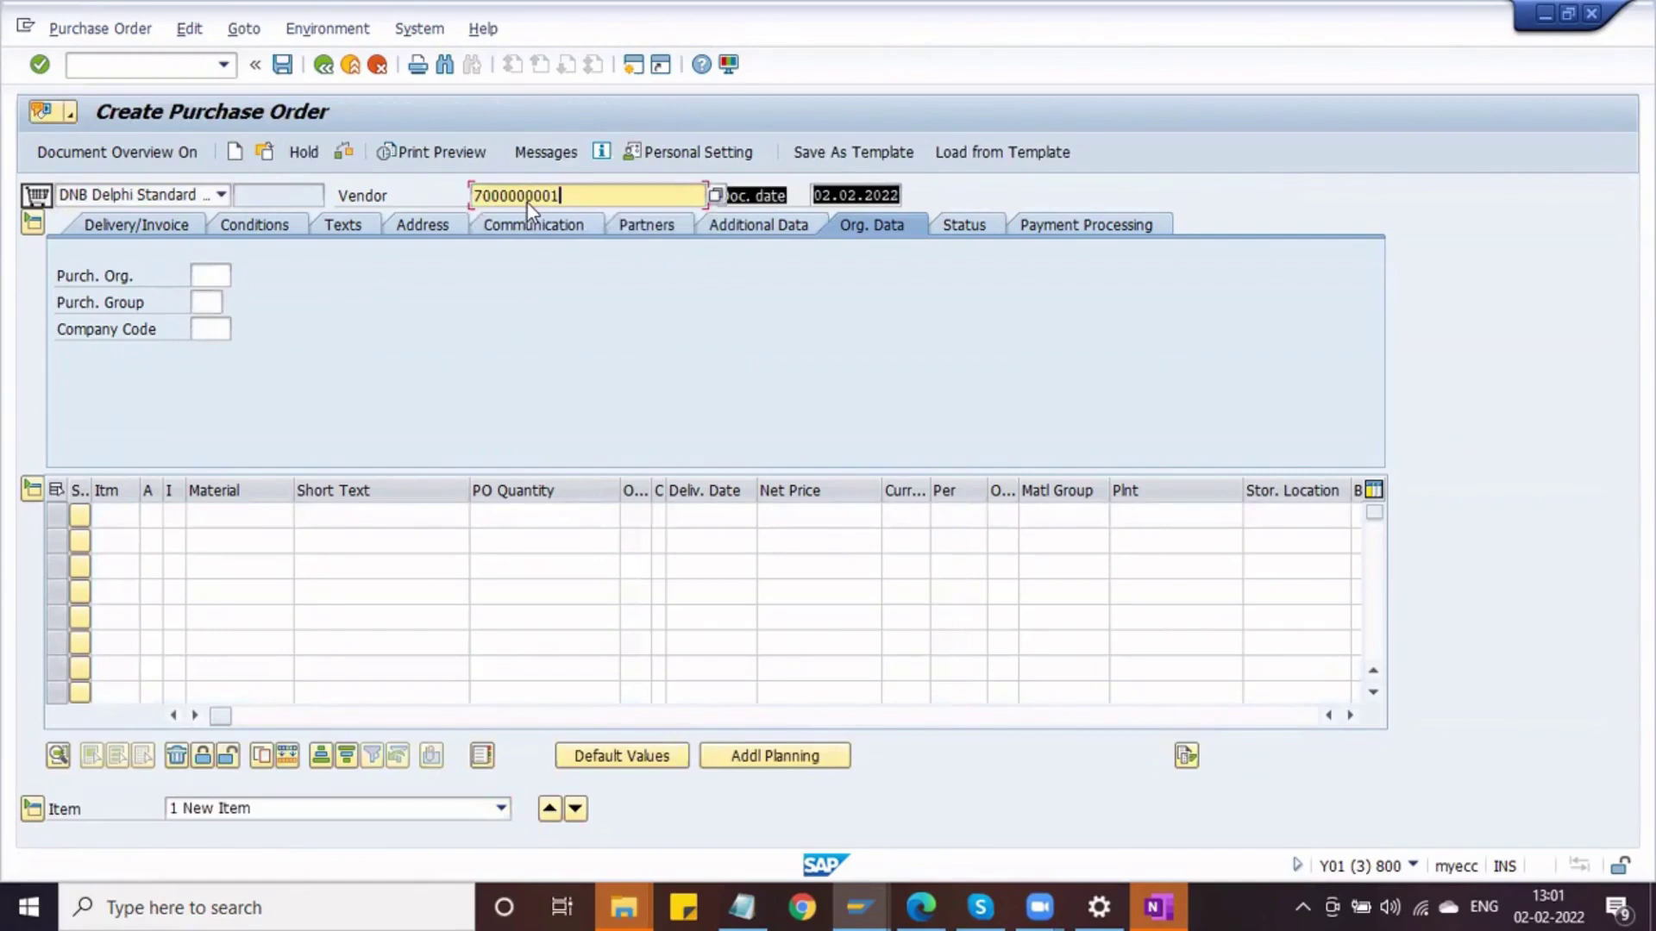
key("Return")
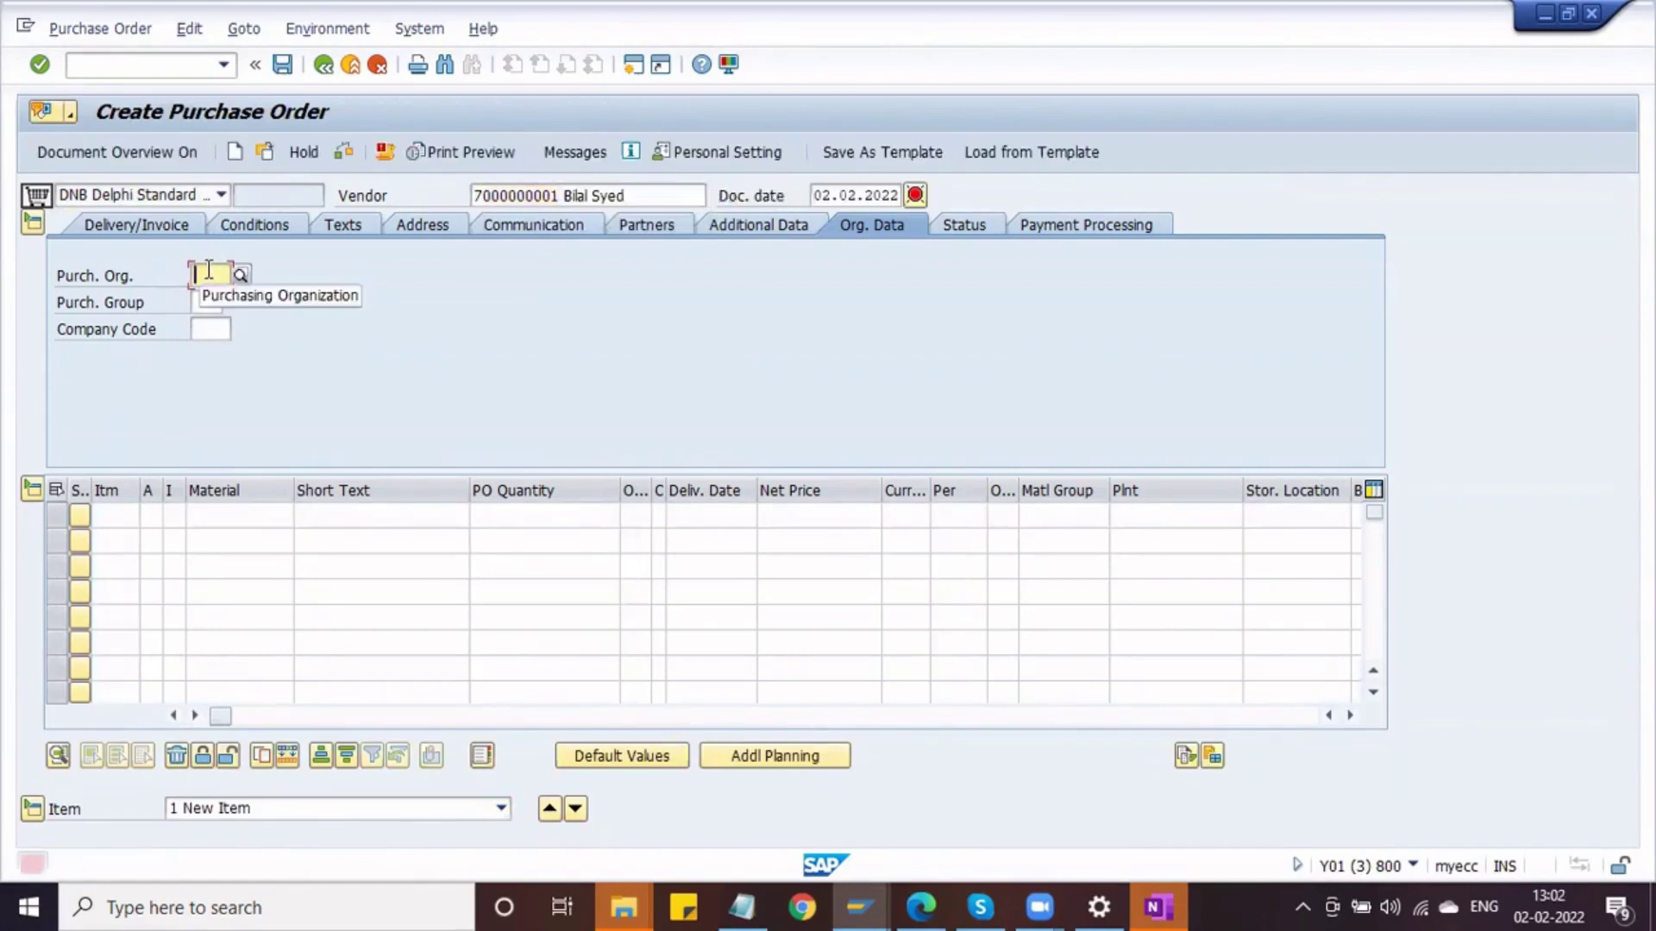
Assign purchasing organization DLPO, purchasing group DPG and company code DMOT to the new purchase order
type("DLPO")
key("Tab")
type("dpg")
key("Tab")
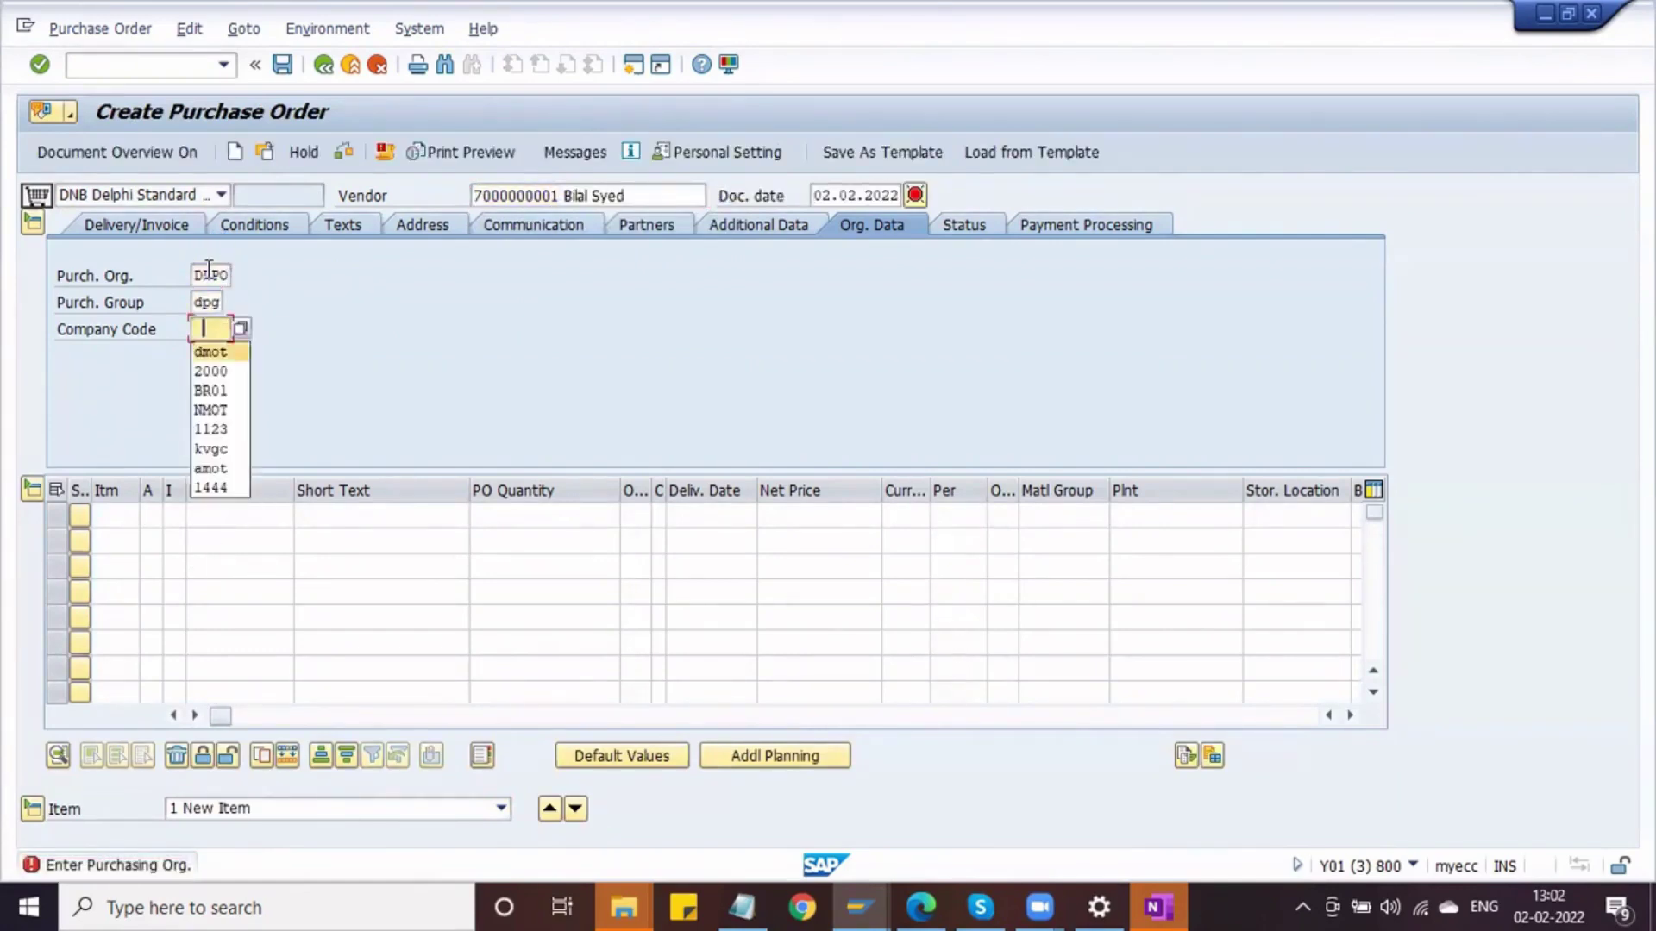
key("Tab")
Enter piston material 100001003 with a quantity of 1000 in the first item line
key("Down")
key("Tab")
key("Tab")
type("1")
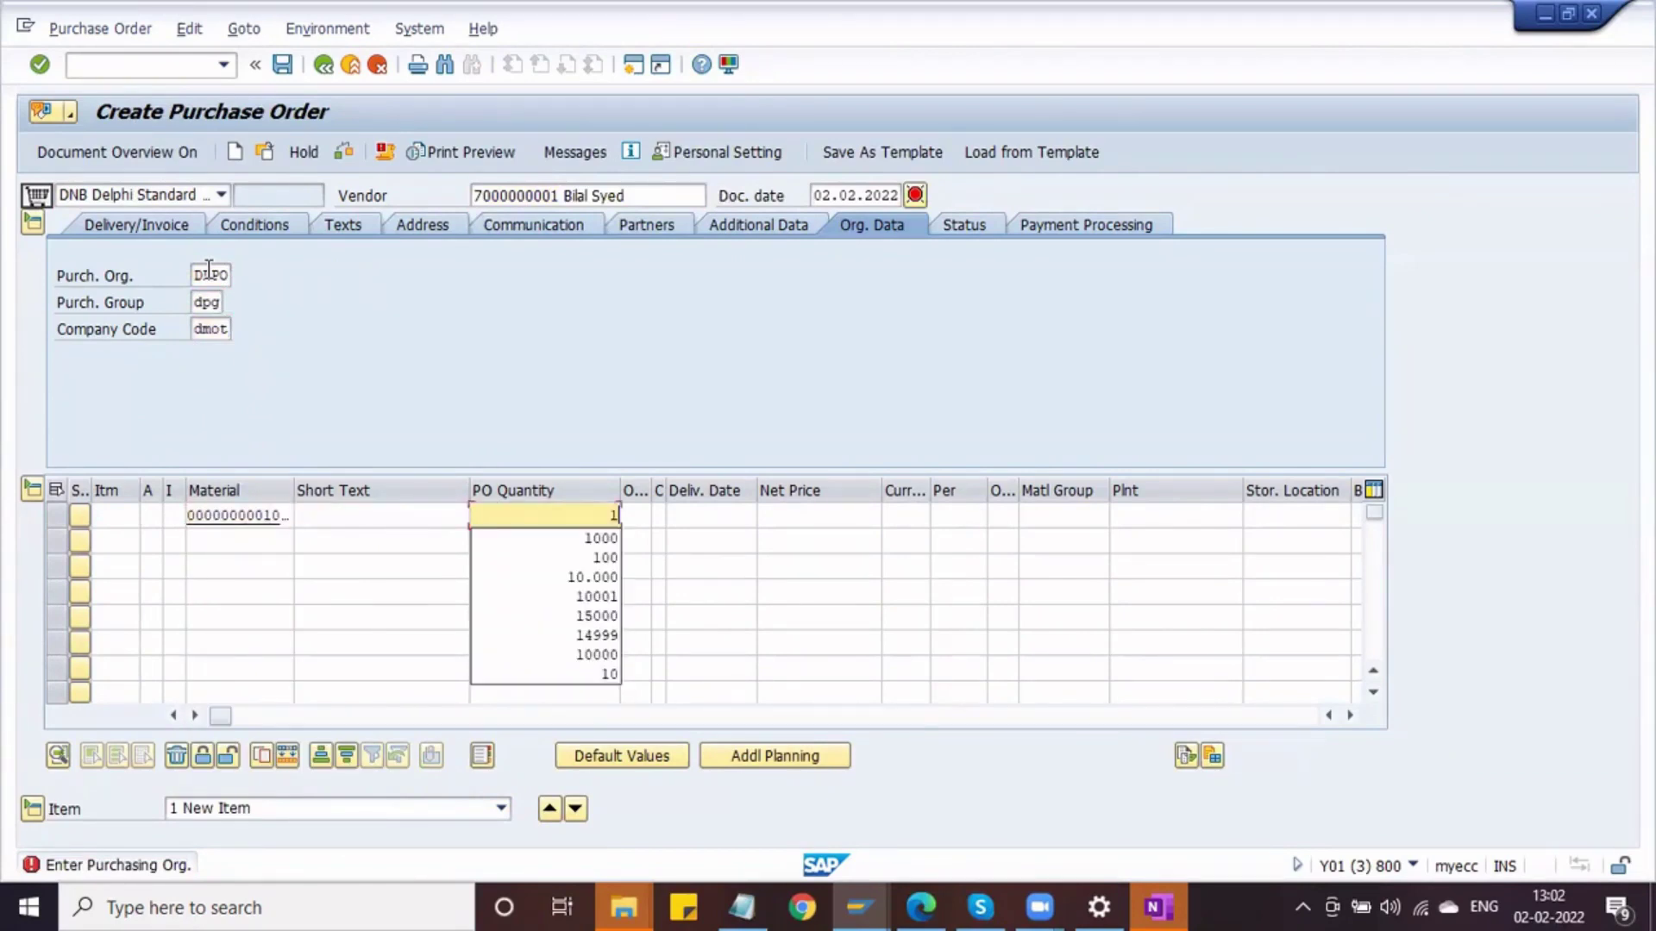
type("000")
Set the piston item's plant to DPL1 and storage location to S11, and have the order data checked
key("Tab")
key("Tab")
key("Tab")
key("Tab")
key("Tab")
key("Tab")
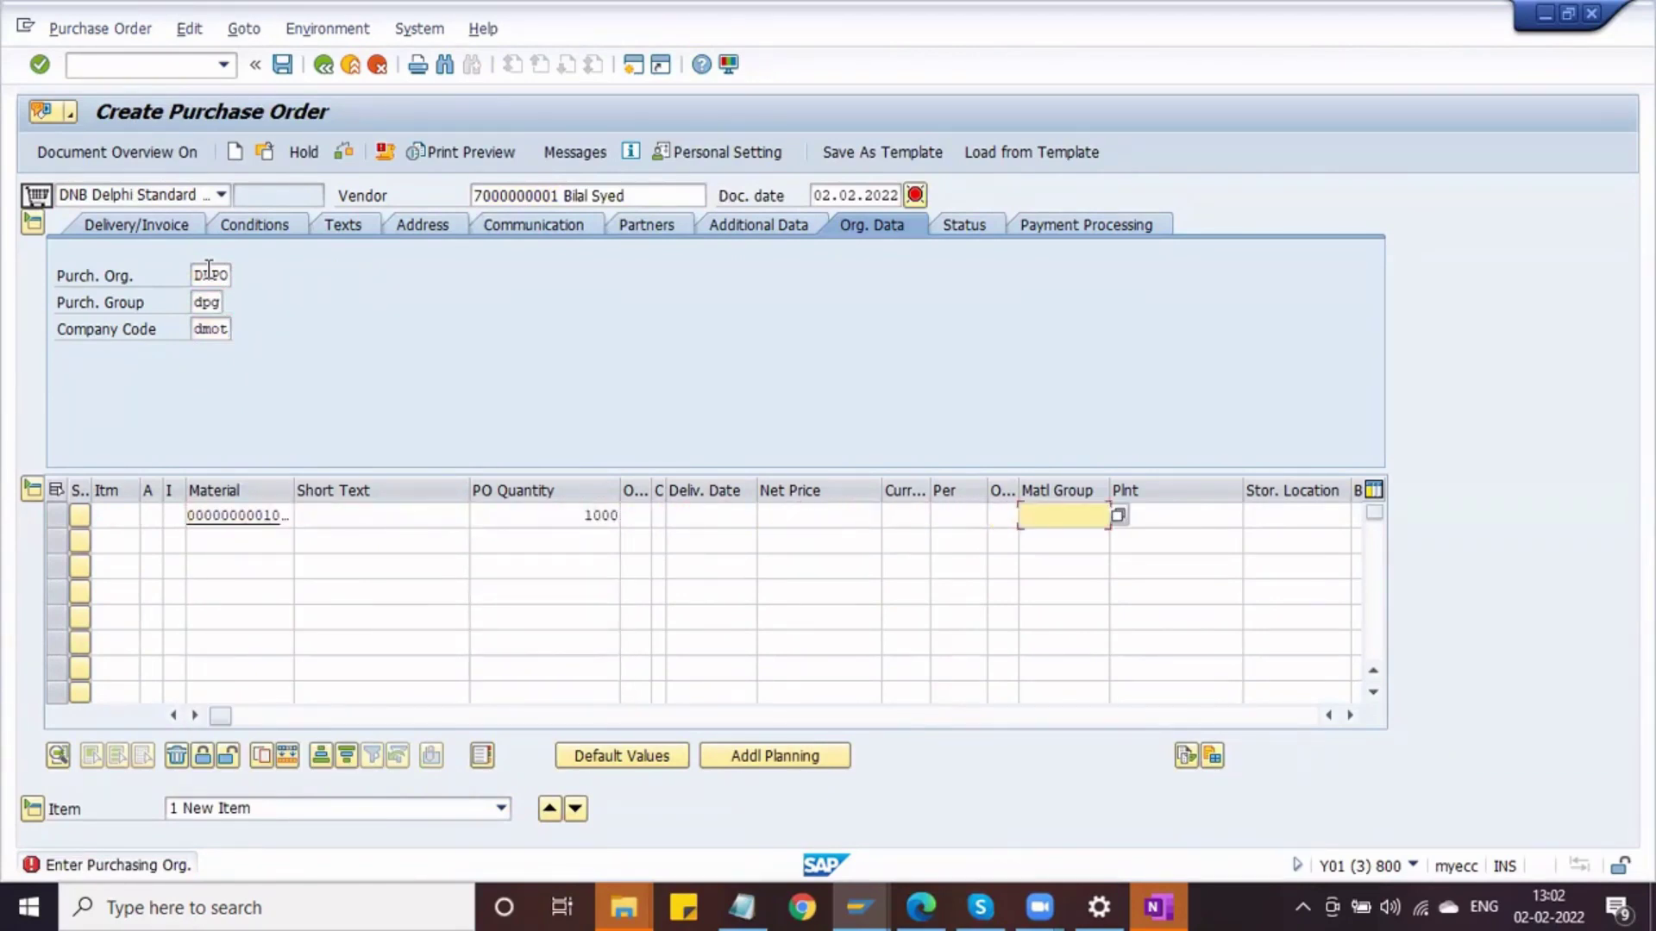
key("Tab")
type("dpl1")
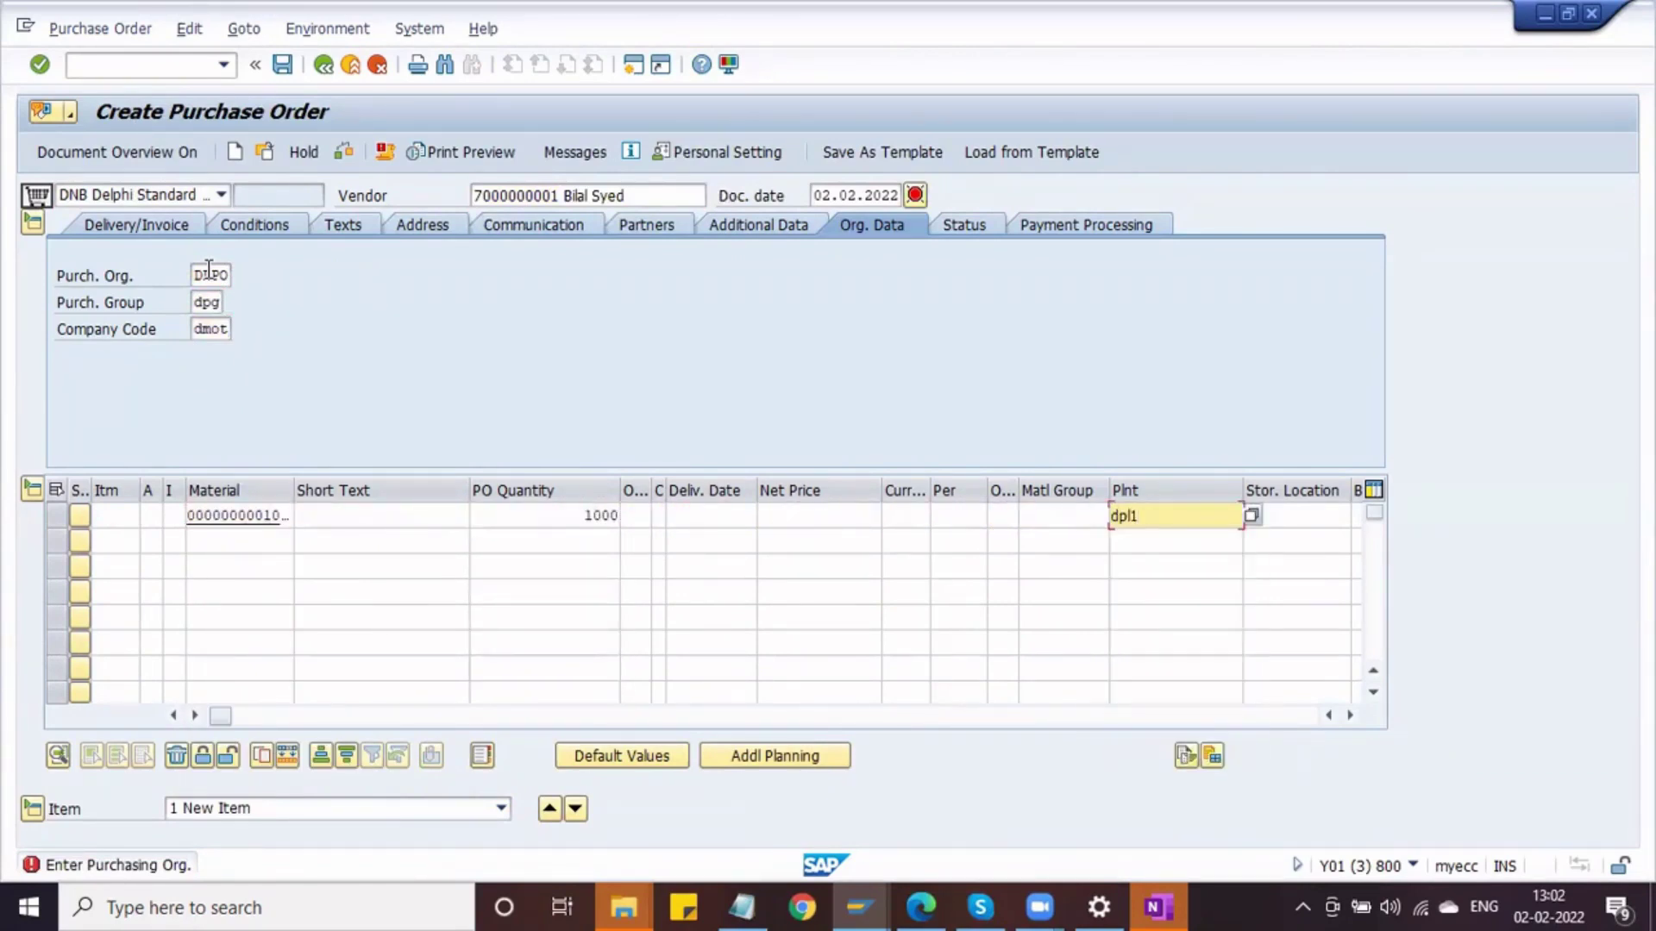
key("Tab")
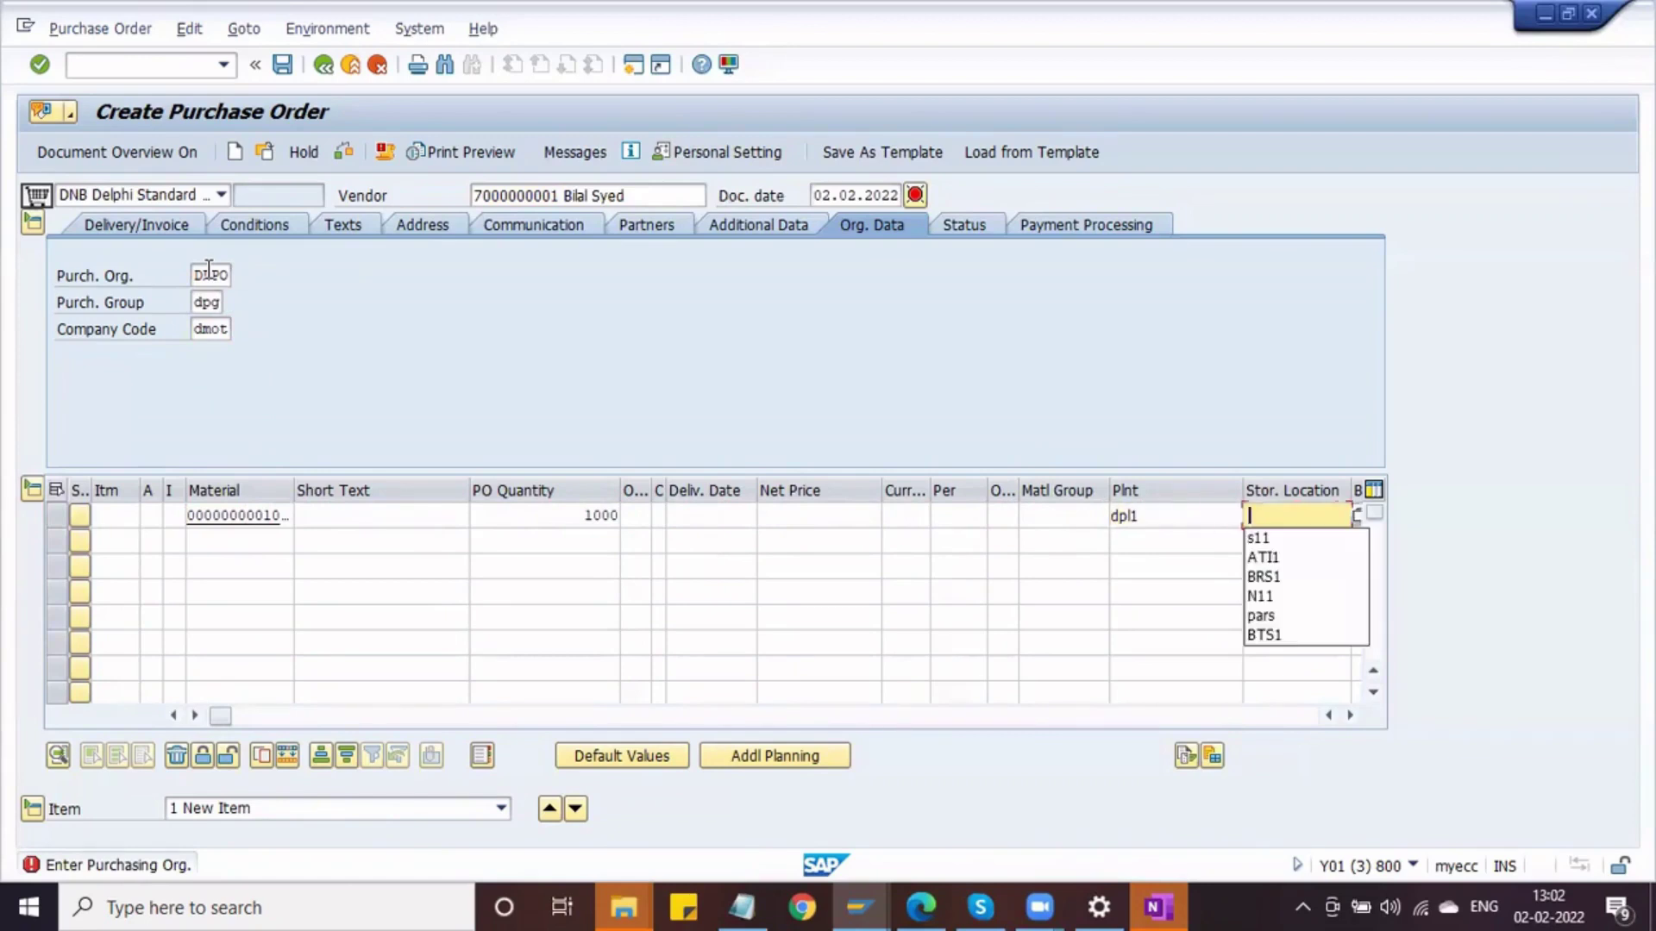
type("s11")
left_click(207, 275)
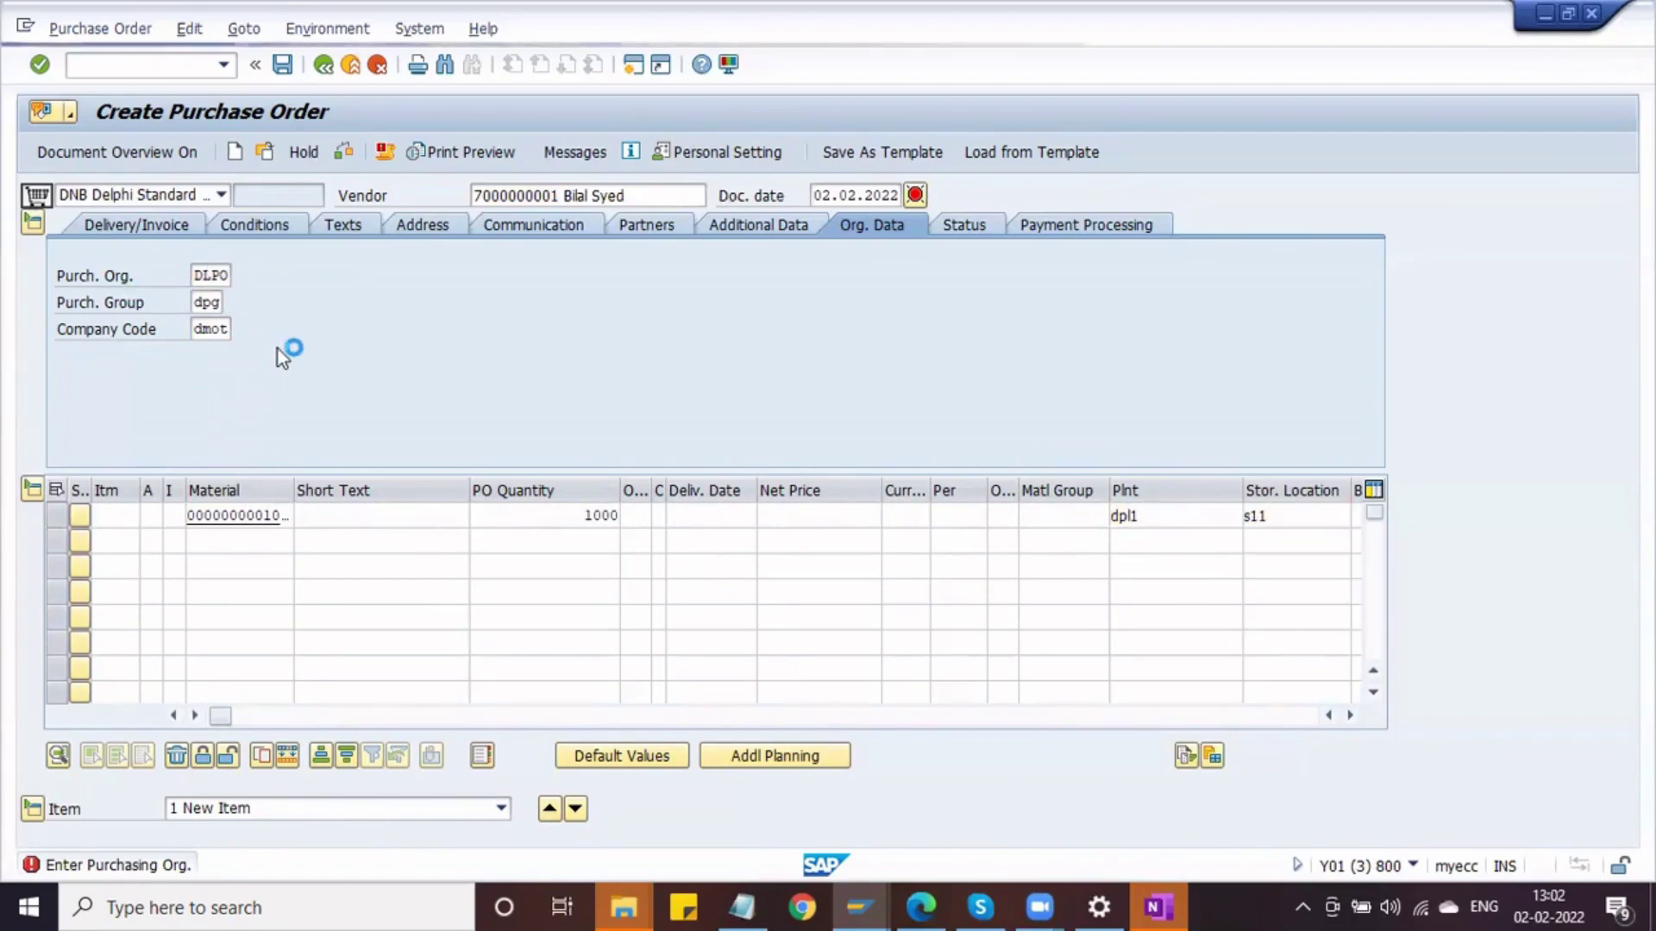
key("Return")
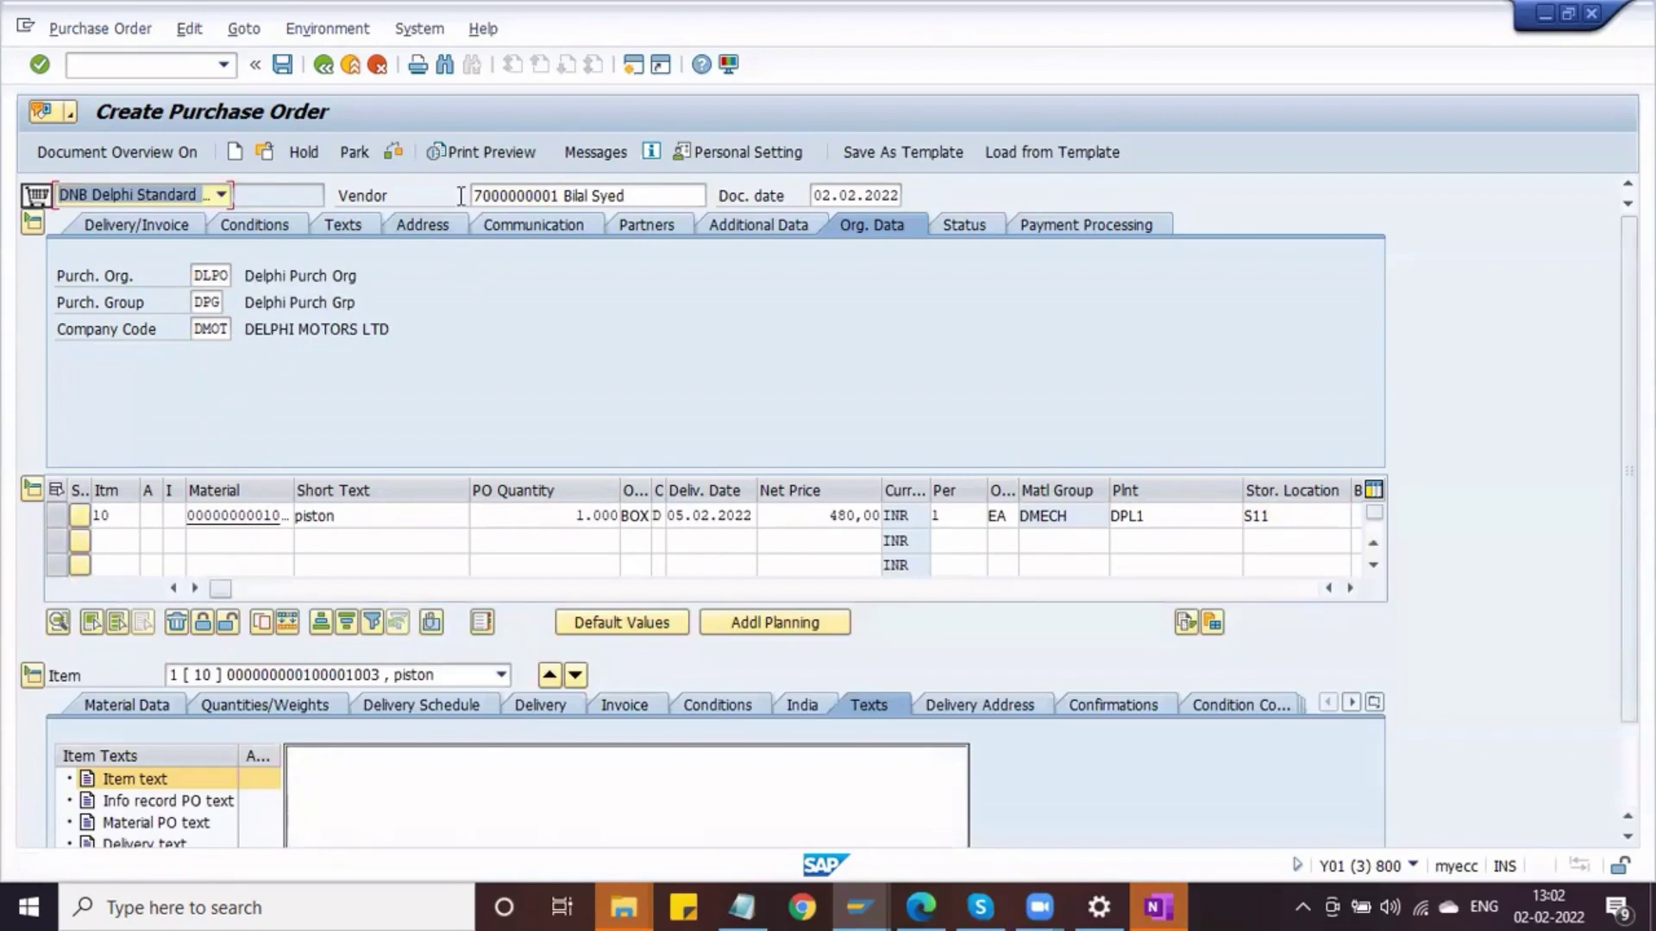
Open the new purchase order's output messages and examine whether an output type is proposed for this vendor
left_click(593, 156)
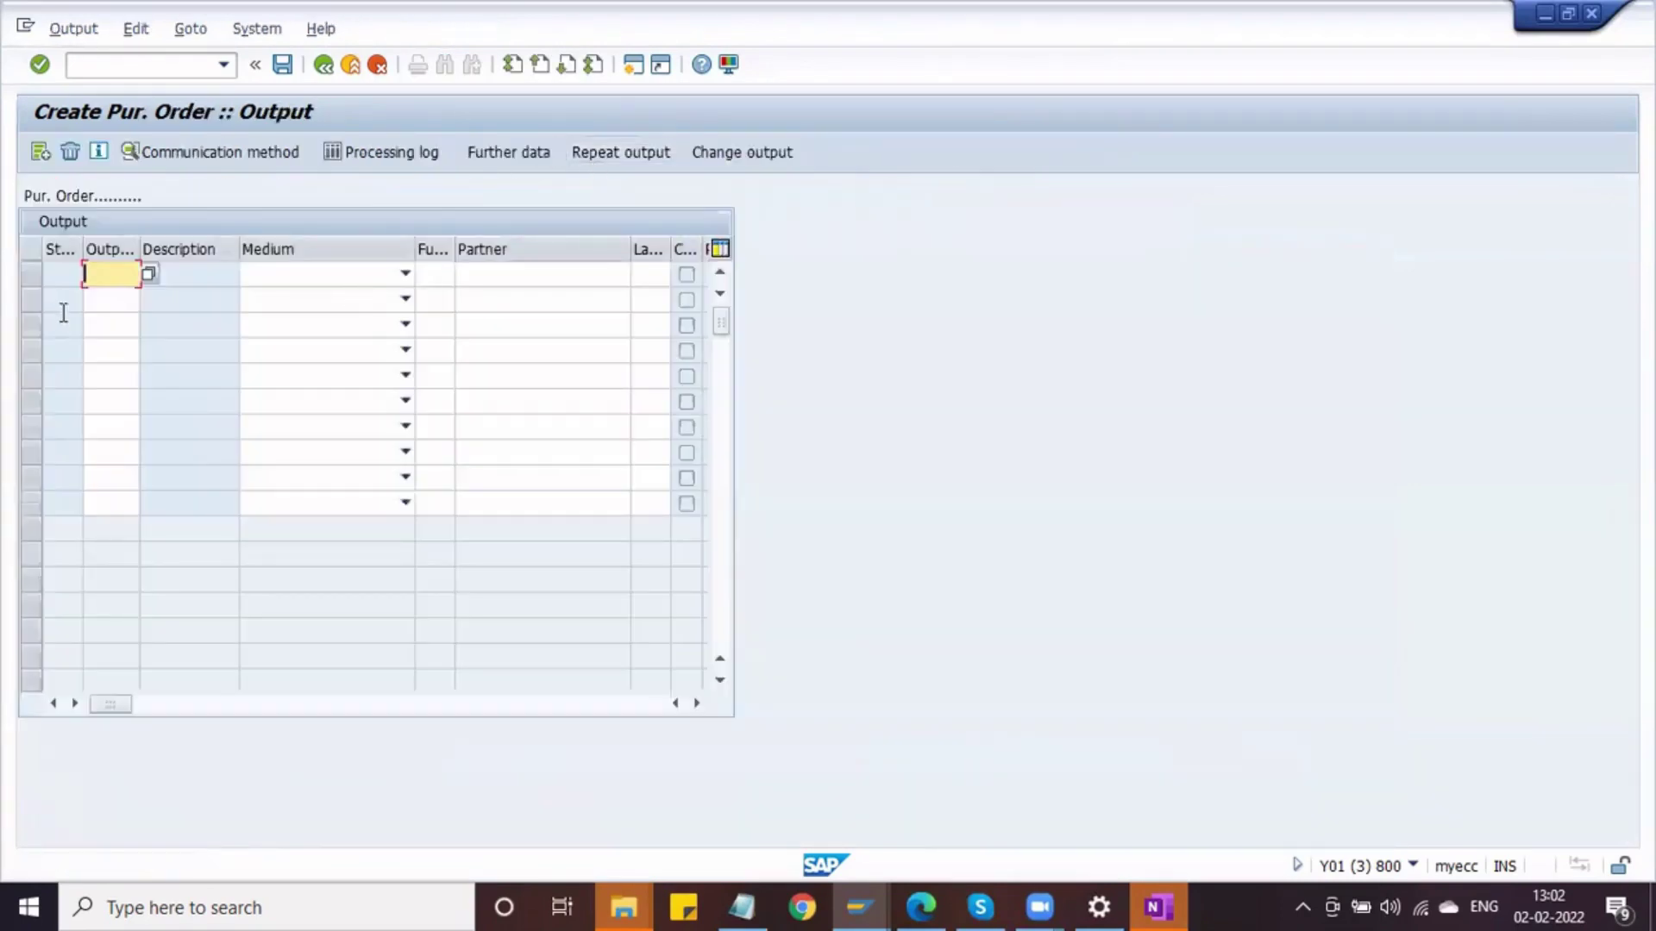
left_click(211, 276)
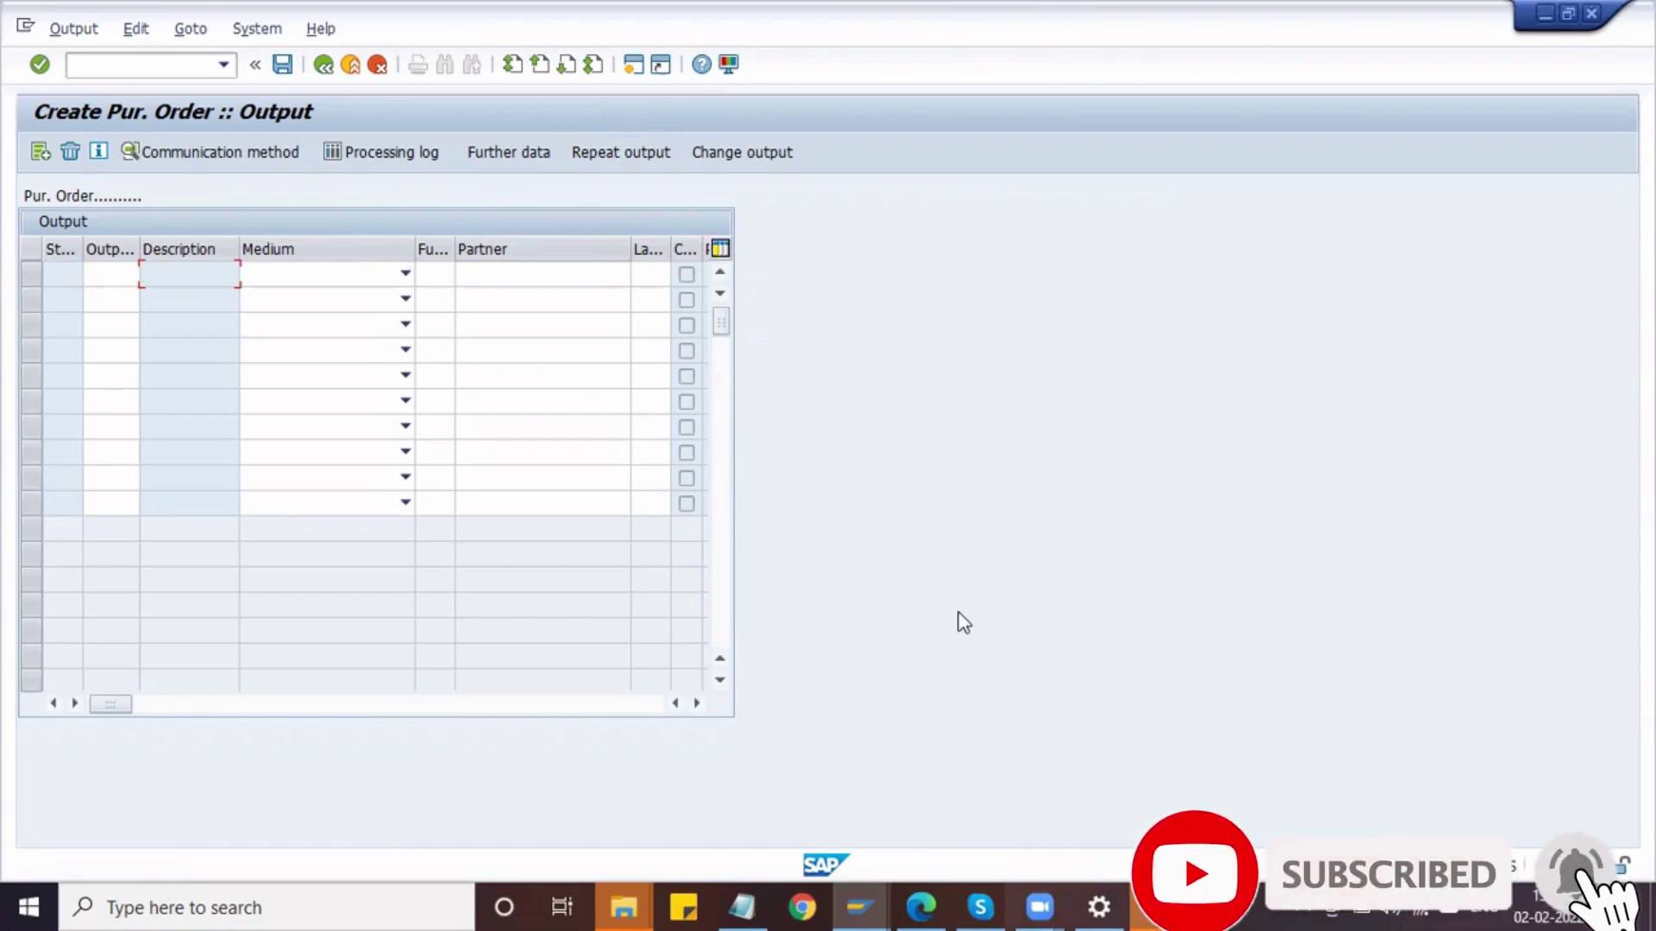
key("alt+Tab")
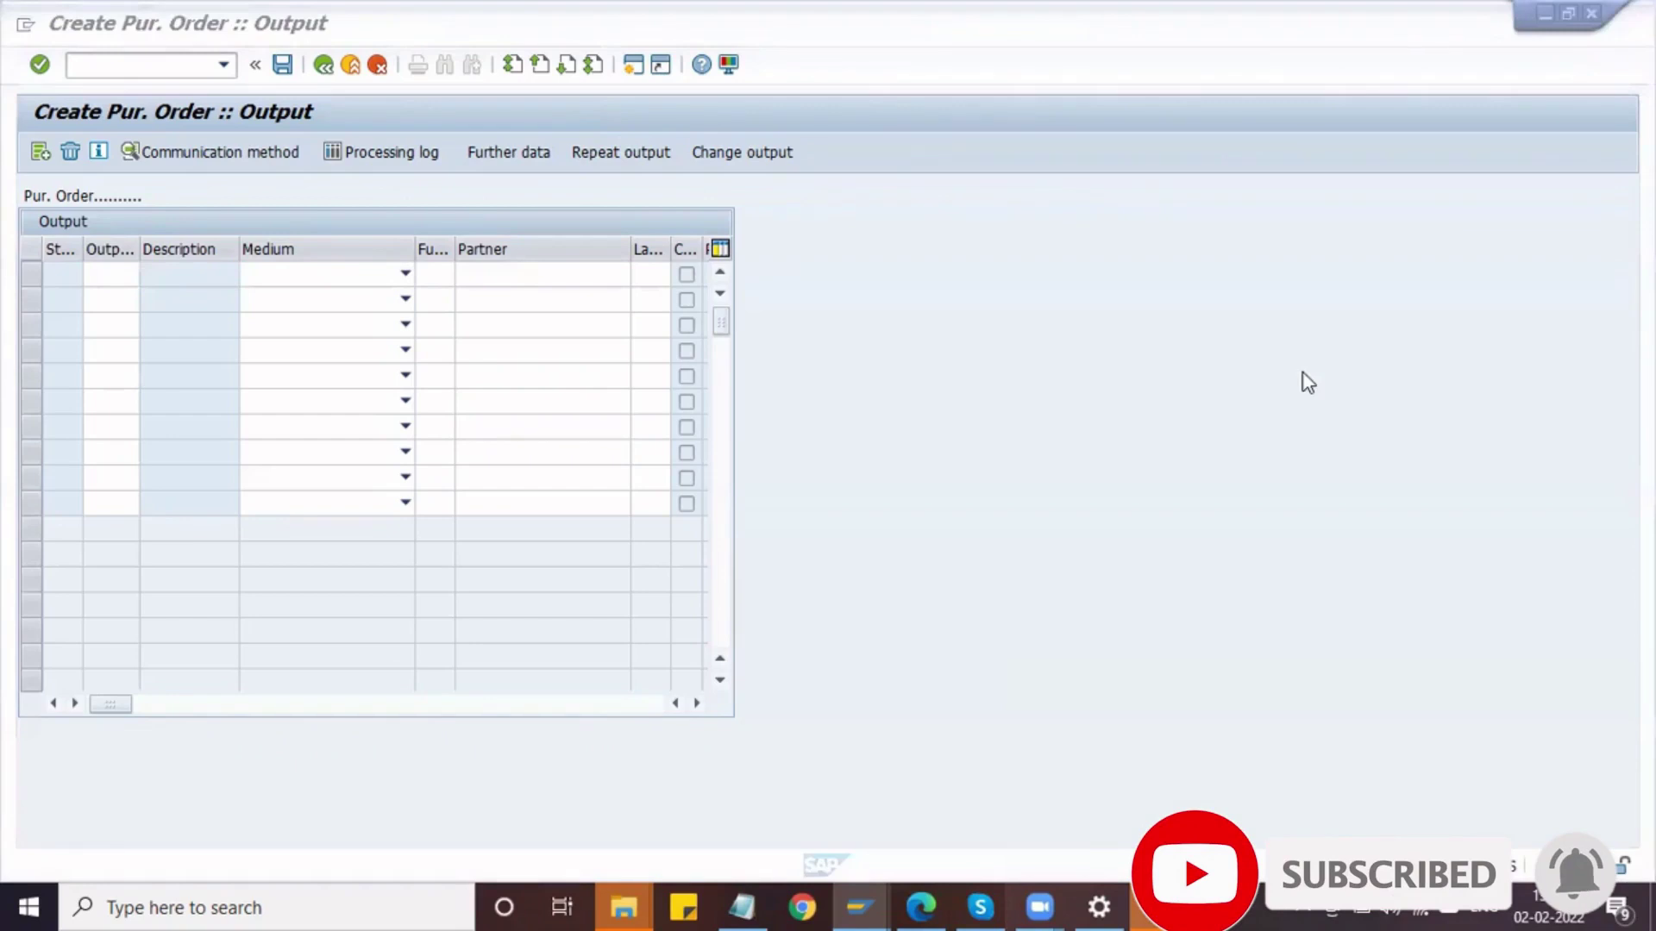